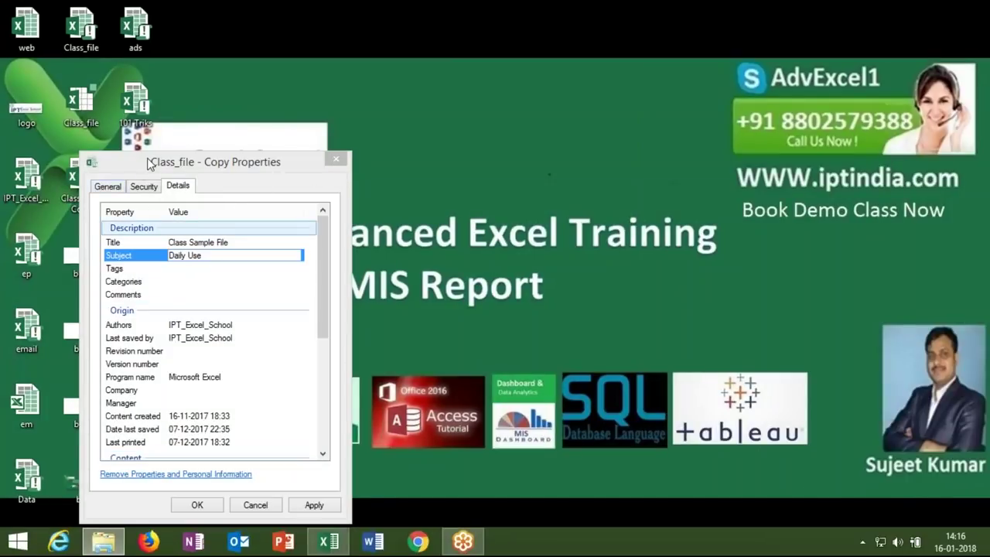
# Step: Reposition the Properties dialog and append 'File' so Subject reads 'Daily Use File'
pyautogui.click(205, 161)
pyautogui.moveTo(205, 160); pyautogui.dragTo(280, 150)
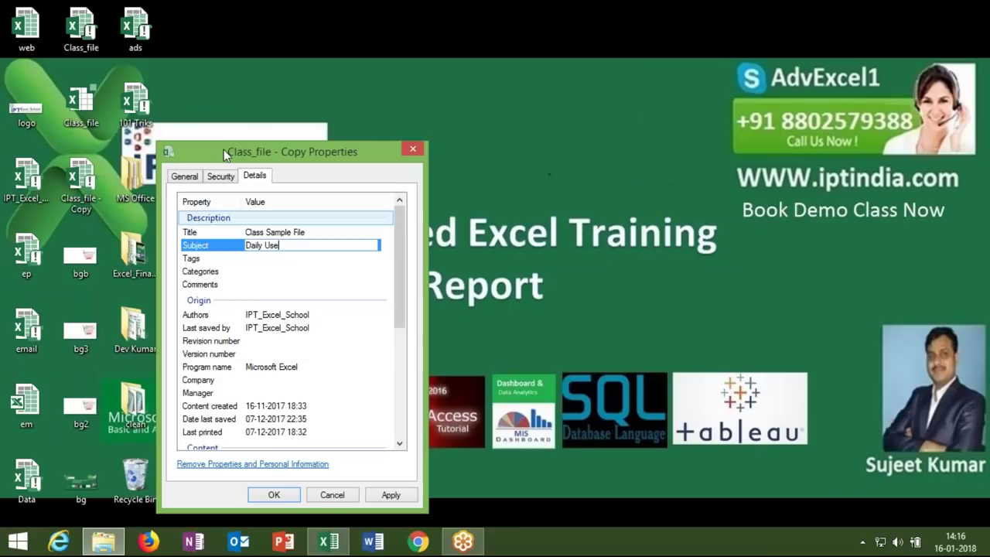
pyautogui.click(799, 243)
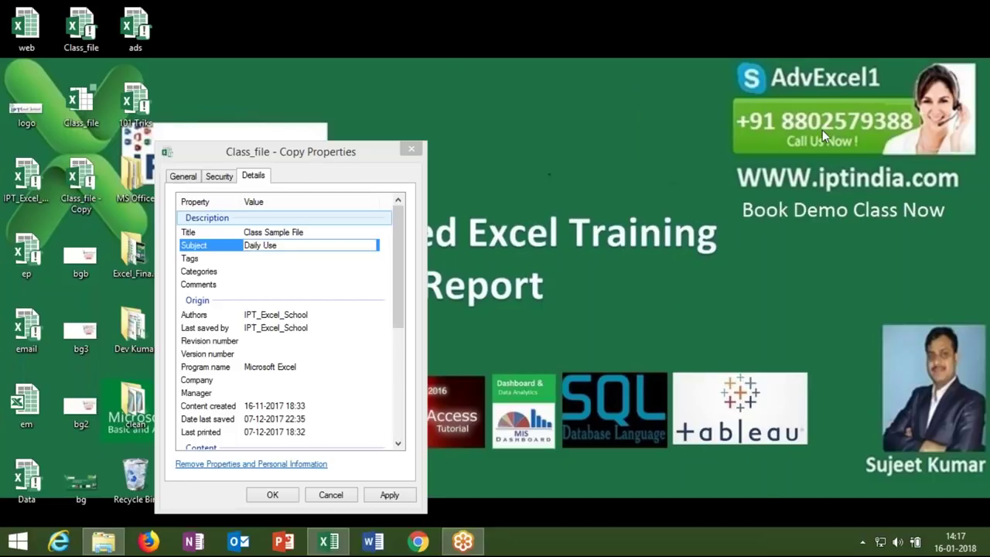
pyautogui.click(312, 243)
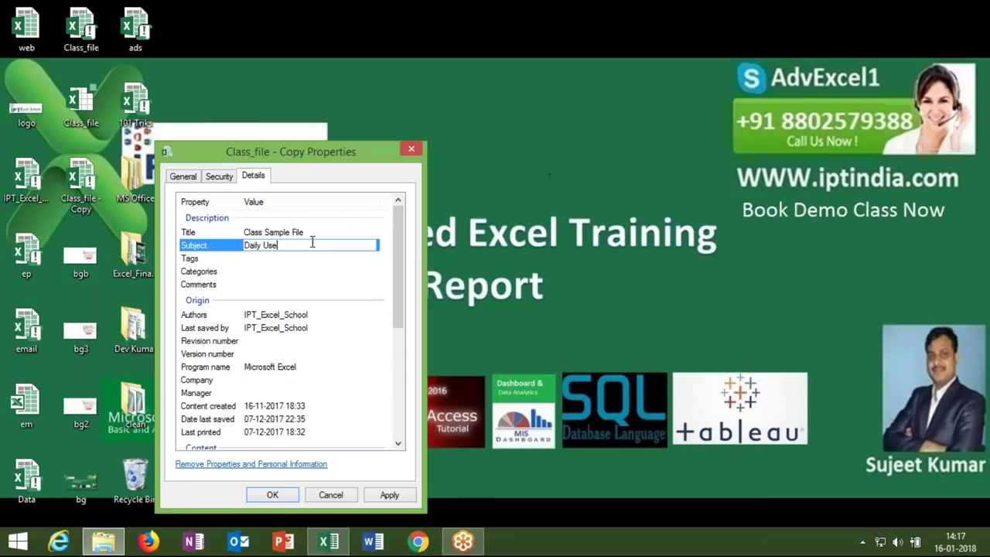
pyautogui.write('File')
pyautogui.click(268, 233)
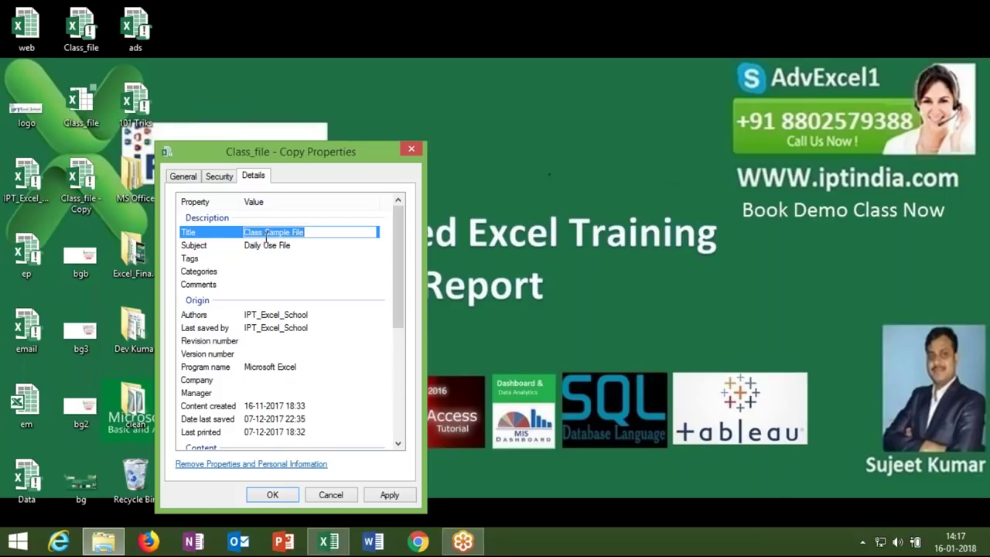
pyautogui.click(247, 272)
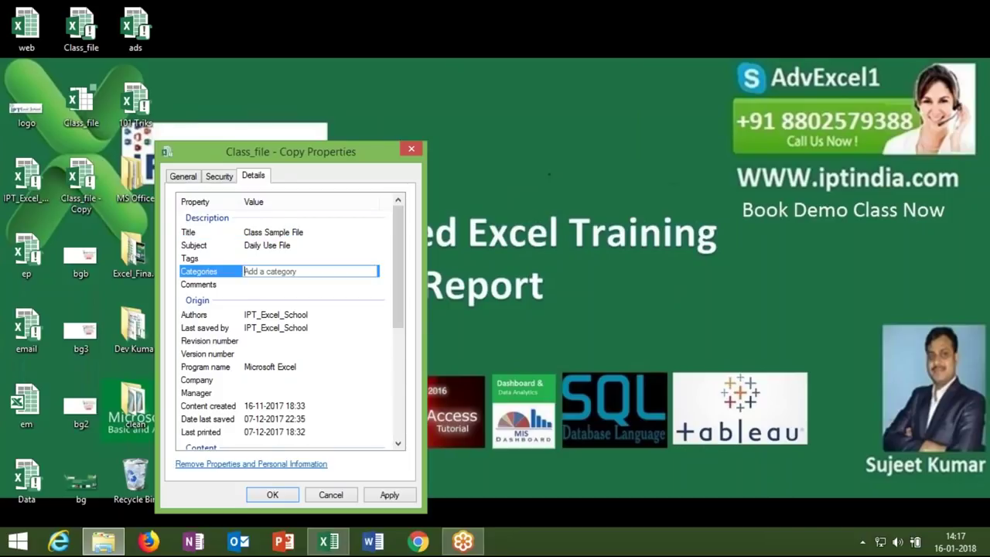
pyautogui.click(261, 294)
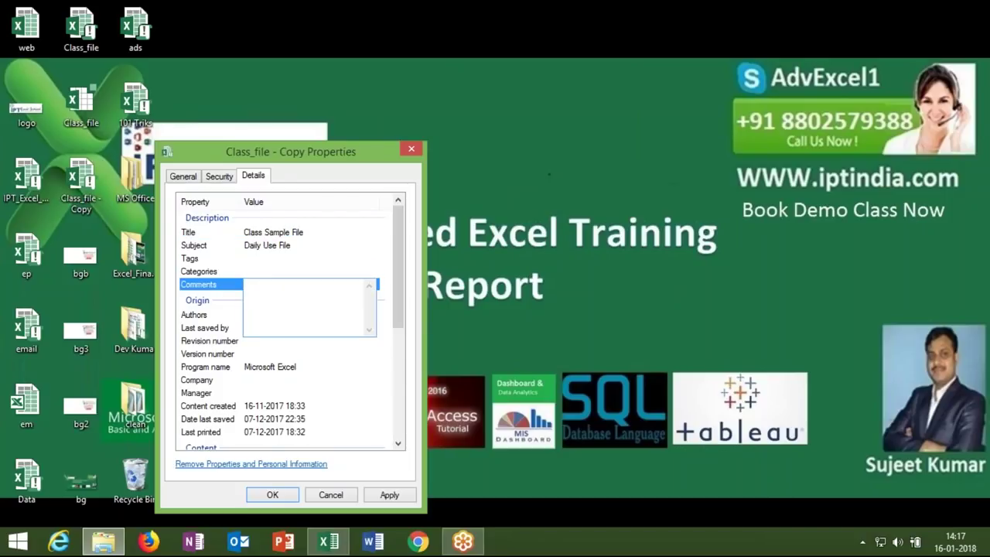
pyautogui.click(258, 271)
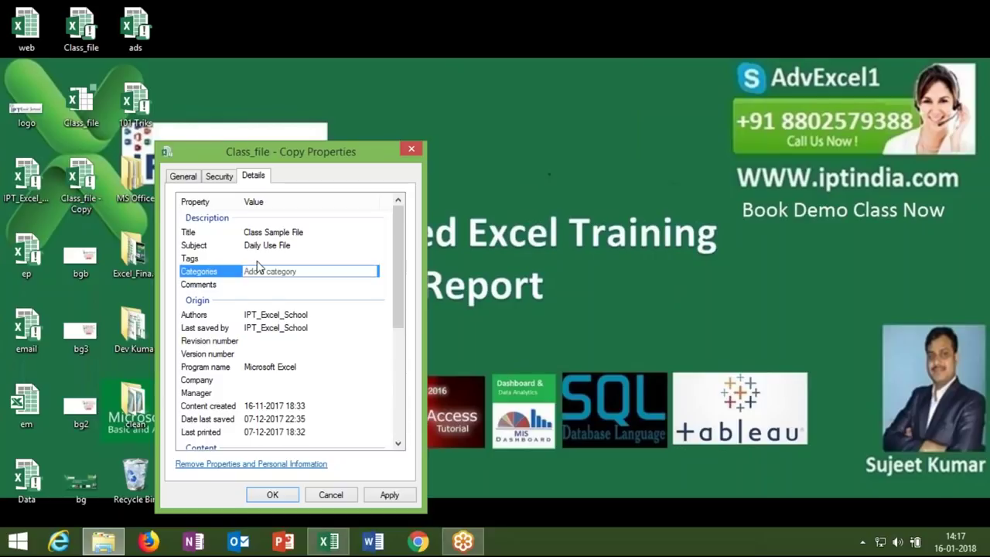
pyautogui.click(255, 260)
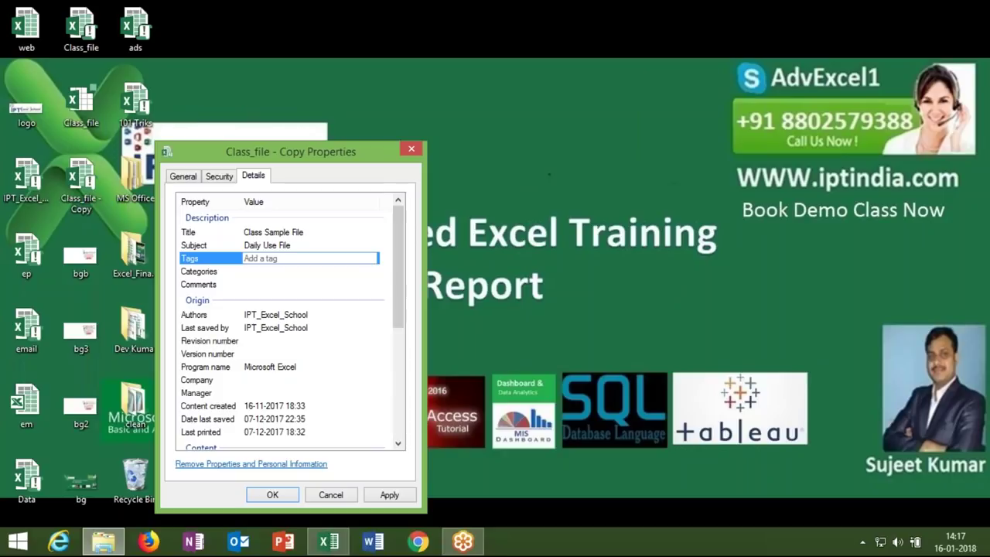
pyautogui.click(826, 181)
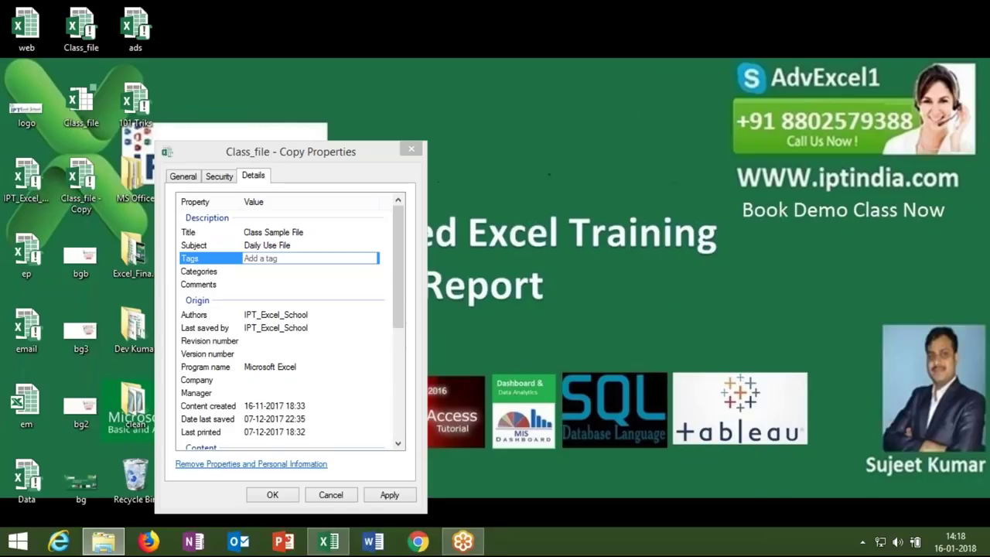
# Step: Enter tags Excel, VBA, MIS and Dashboard, apply them, and close Properties with OK
pyautogui.click(309, 258)
pyautogui.write('Exc')
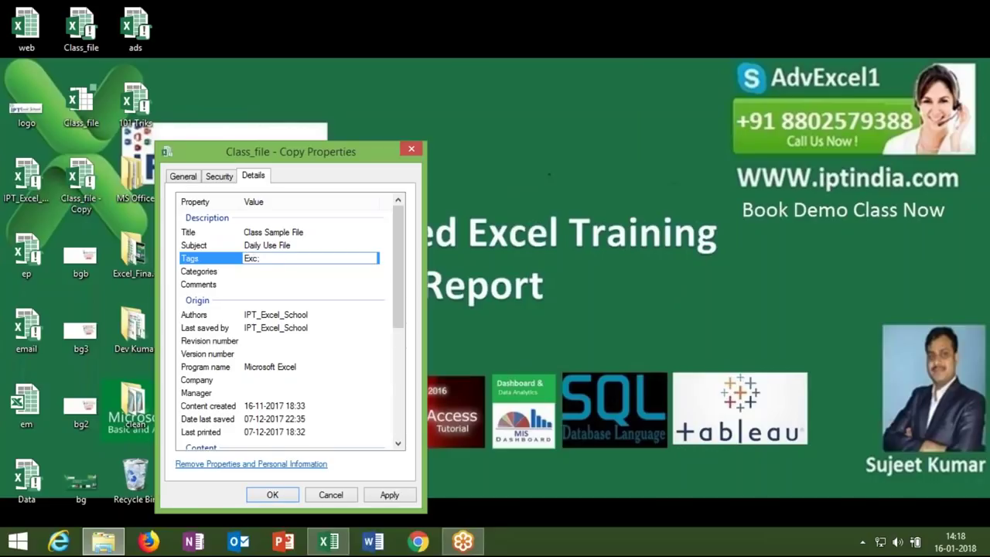
pyautogui.write('el')
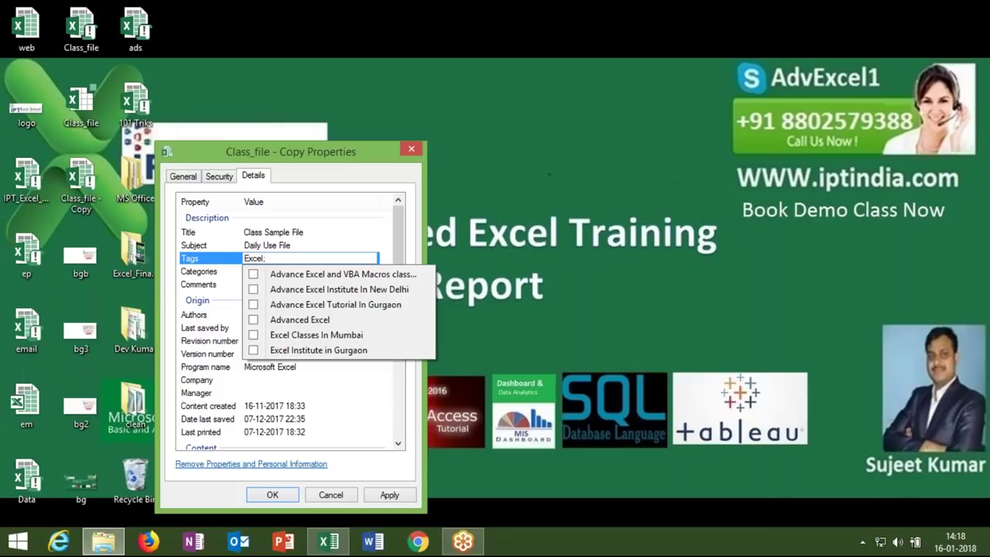
pyautogui.press('Escape')
pyautogui.press('BackSpace')
pyautogui.click(311, 257)
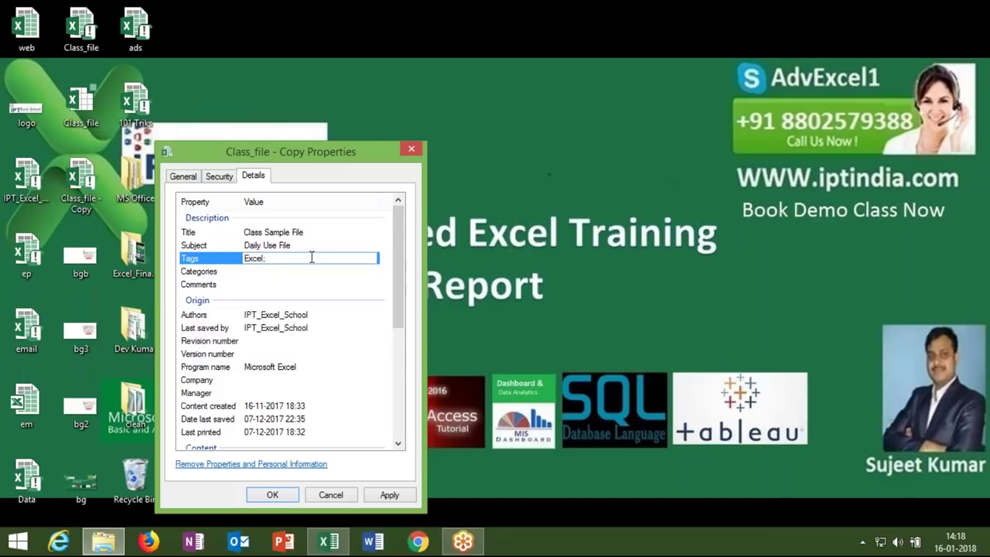
pyautogui.write(',VBA')
pyautogui.write(',MIS,Dashboard')
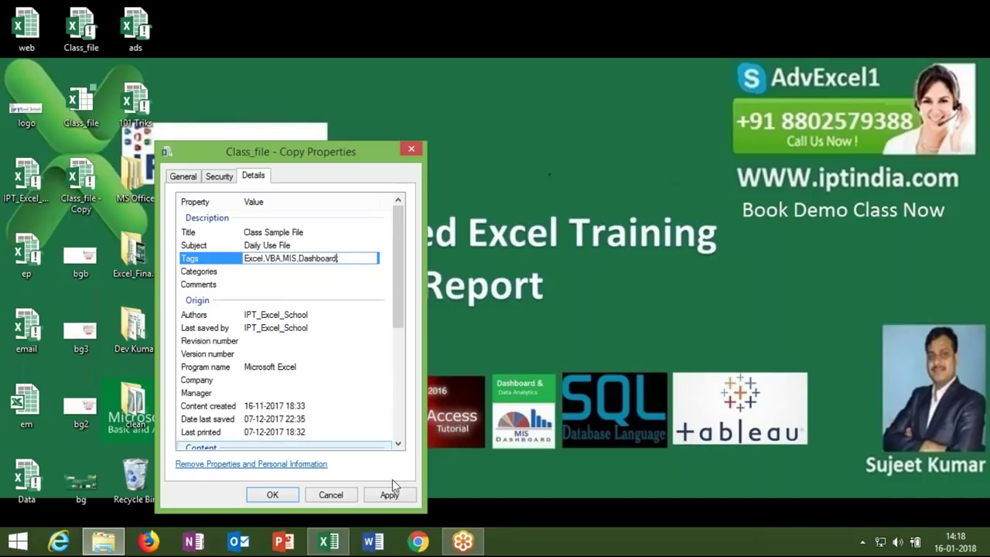
pyautogui.write(';')
pyautogui.click(393, 496)
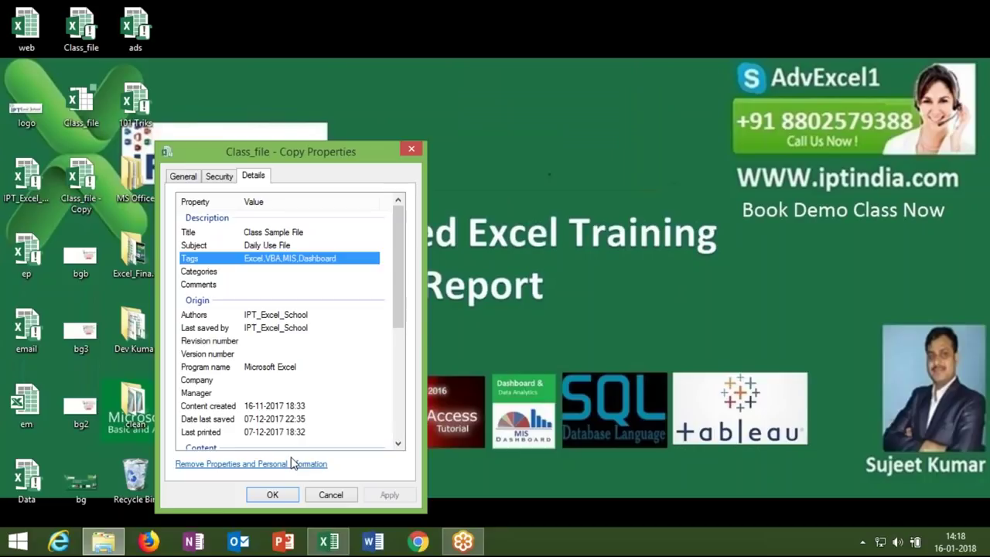
pyautogui.click(275, 495)
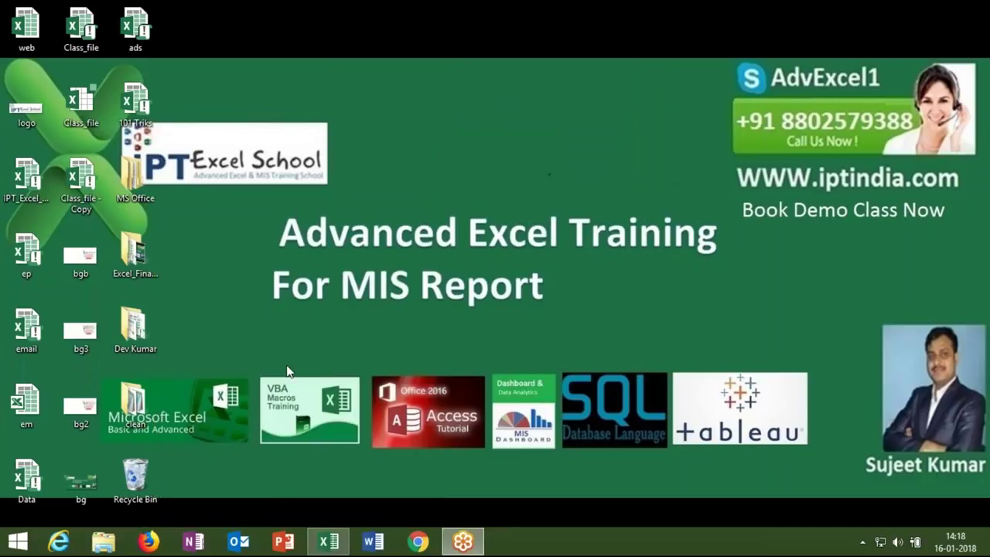
pyautogui.rightClick(287, 365)
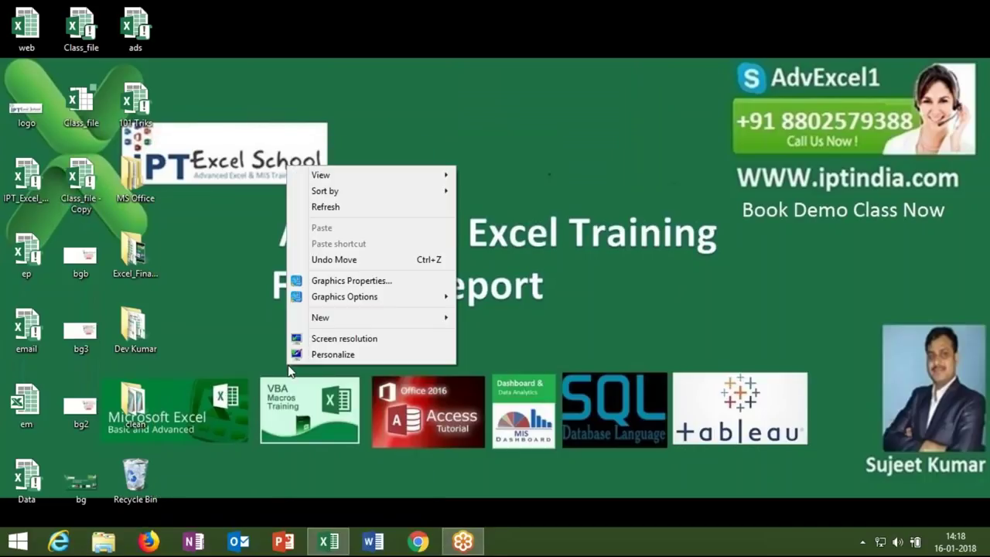
pyautogui.click(361, 205)
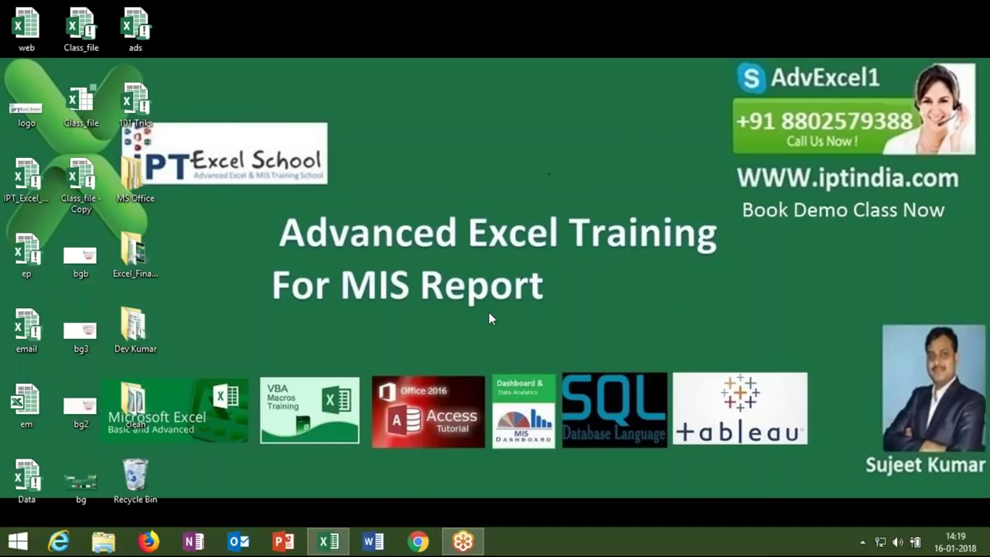
pyautogui.moveTo(328, 541)
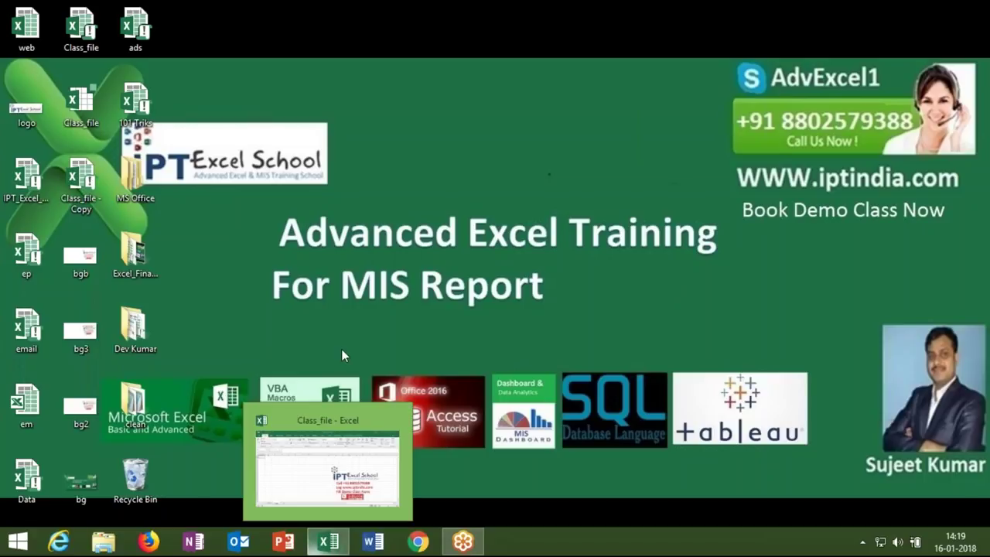
# Step: Switch back to the Class_file workbook and show the File > New template gallery
pyautogui.click(326, 547)
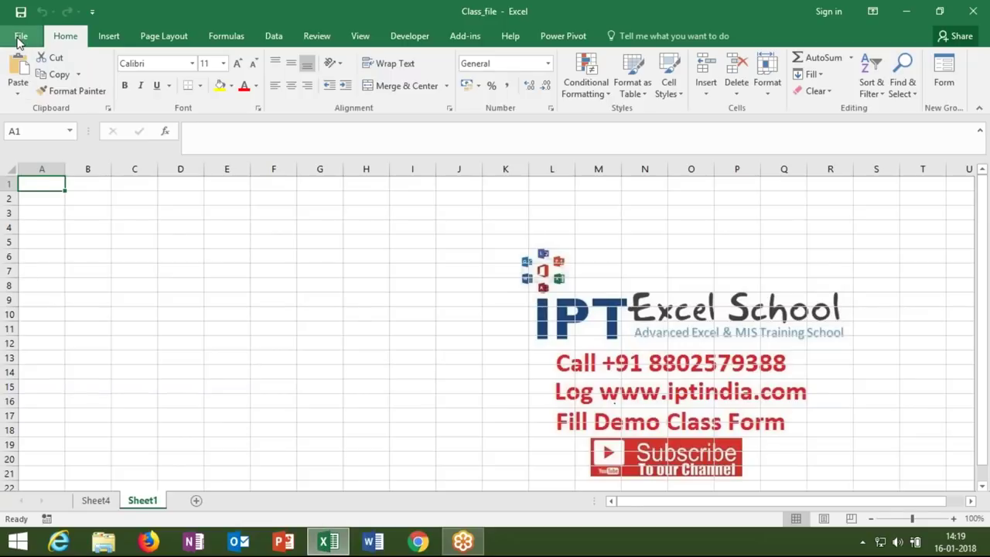
pyautogui.click(21, 38)
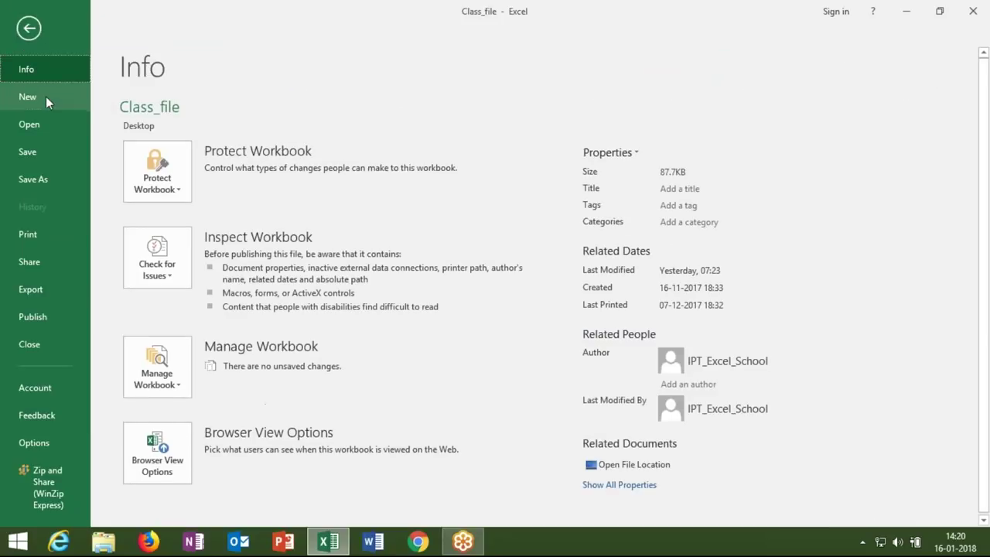
pyautogui.click(45, 96)
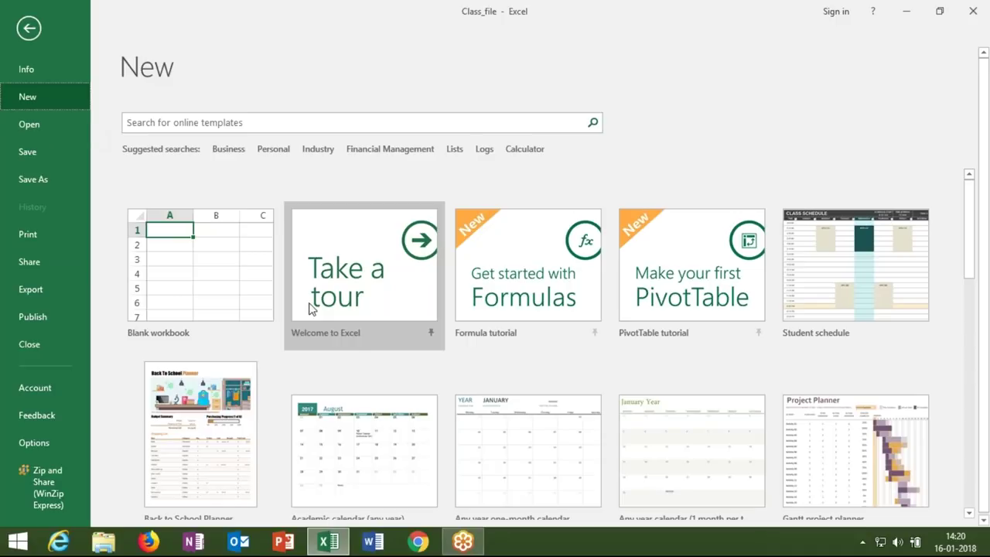
# Step: Join the Redmi 2 Wi-Fi network with Connect automatically enabled
pyautogui.click(880, 541)
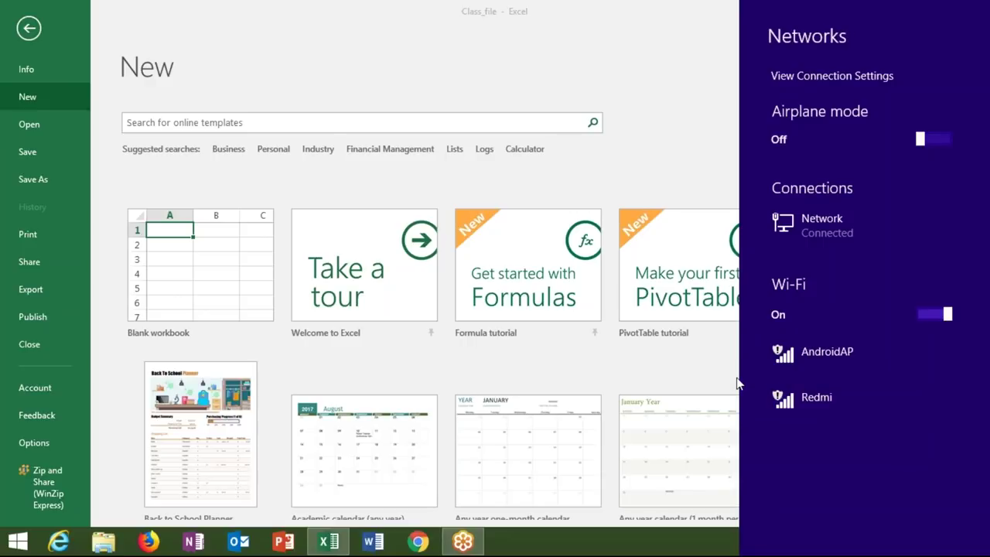
pyautogui.click(787, 412)
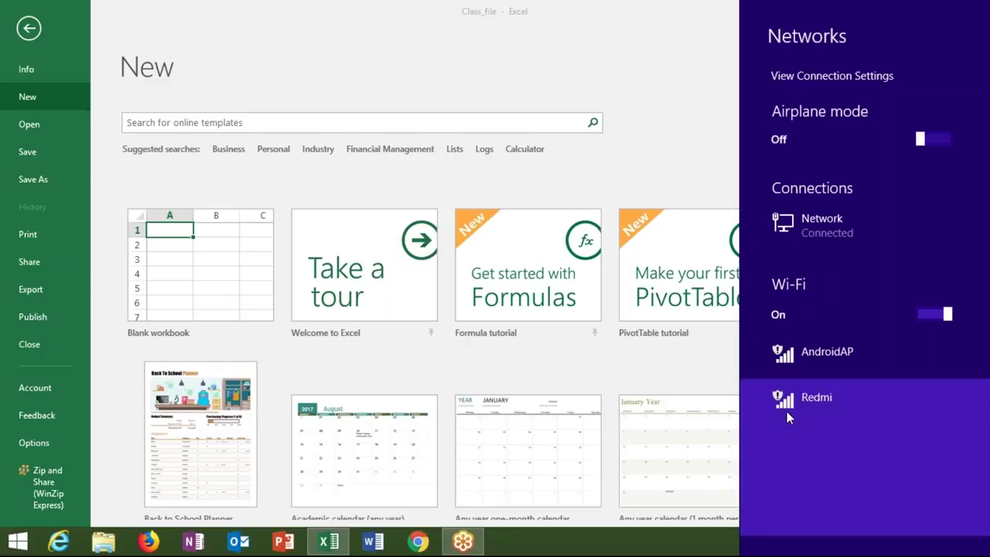
pyautogui.click(827, 484)
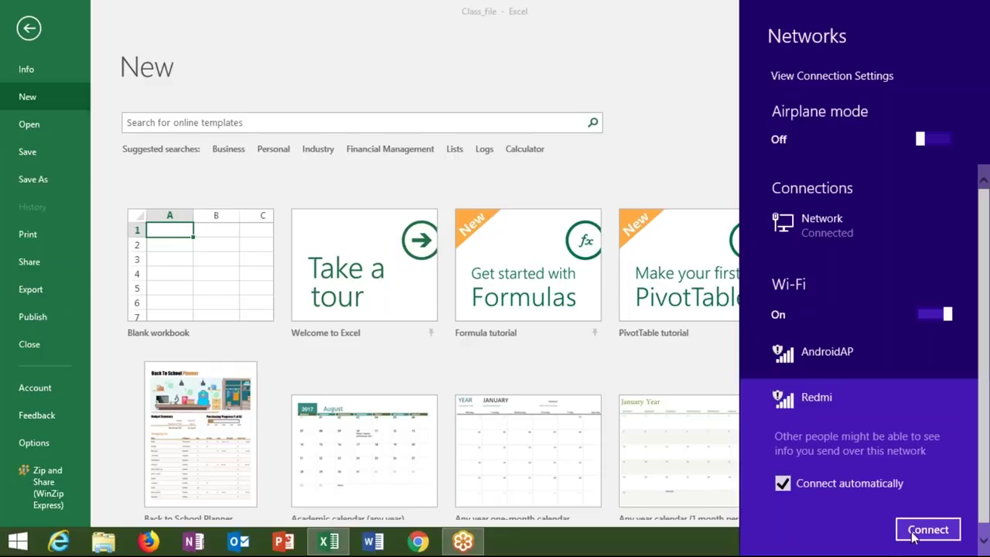
pyautogui.click(913, 533)
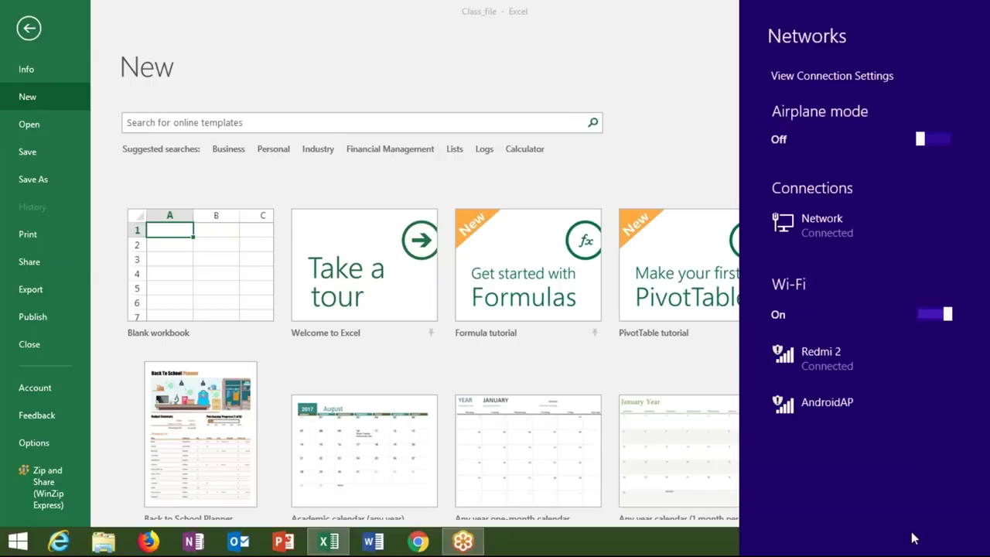
pyautogui.click(615, 351)
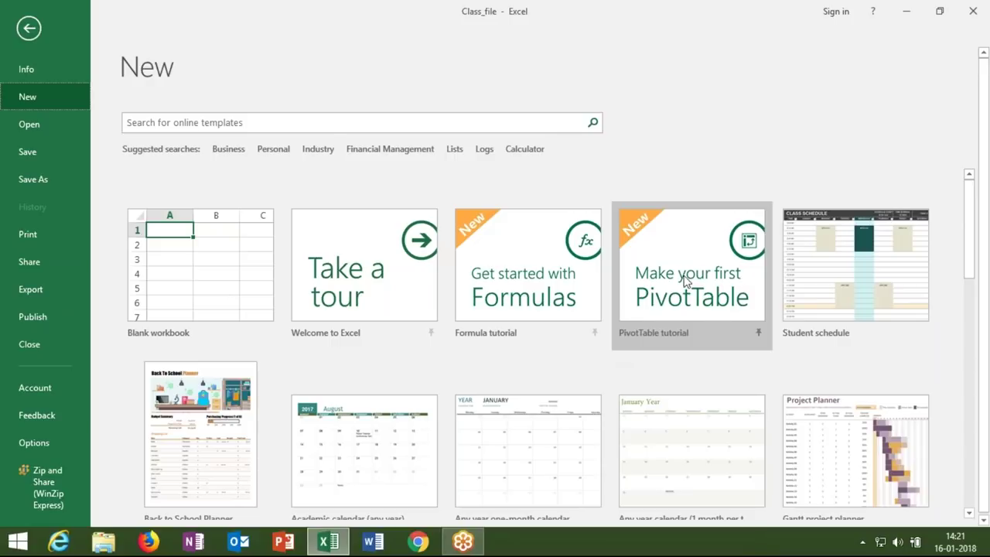
# Step: Search Excel's online templates for 'bill'
pyautogui.click(391, 128)
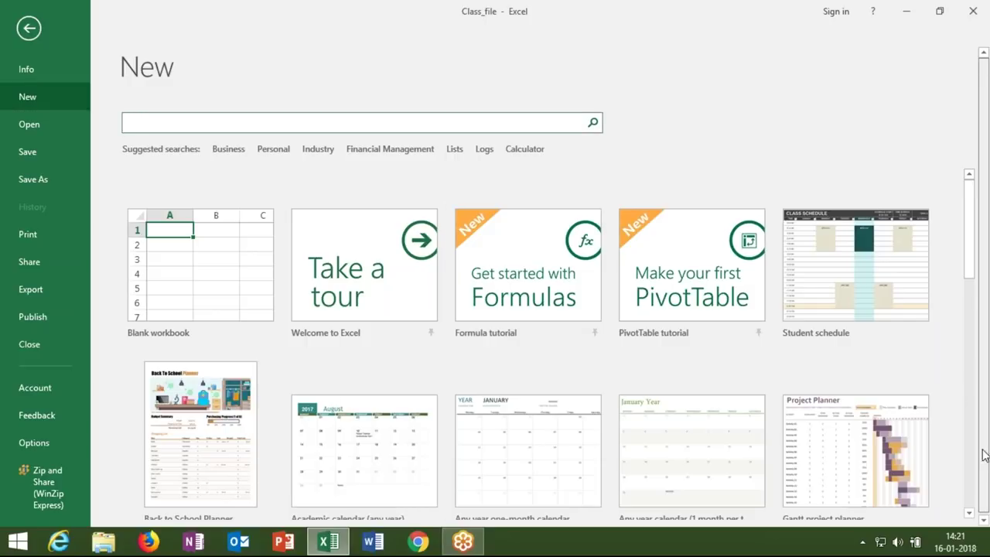
pyautogui.write('bl')
pyautogui.write('ll')
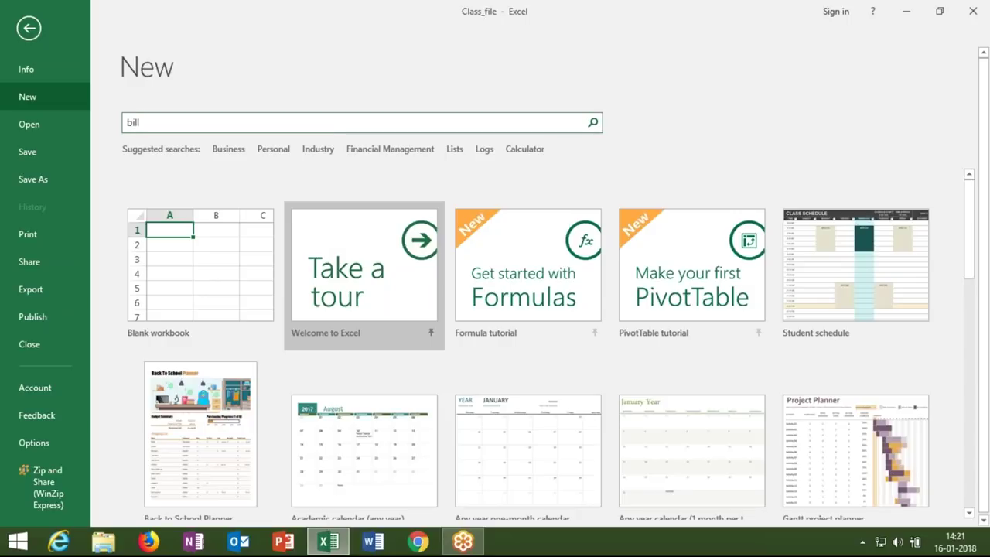
pyautogui.press('Return')
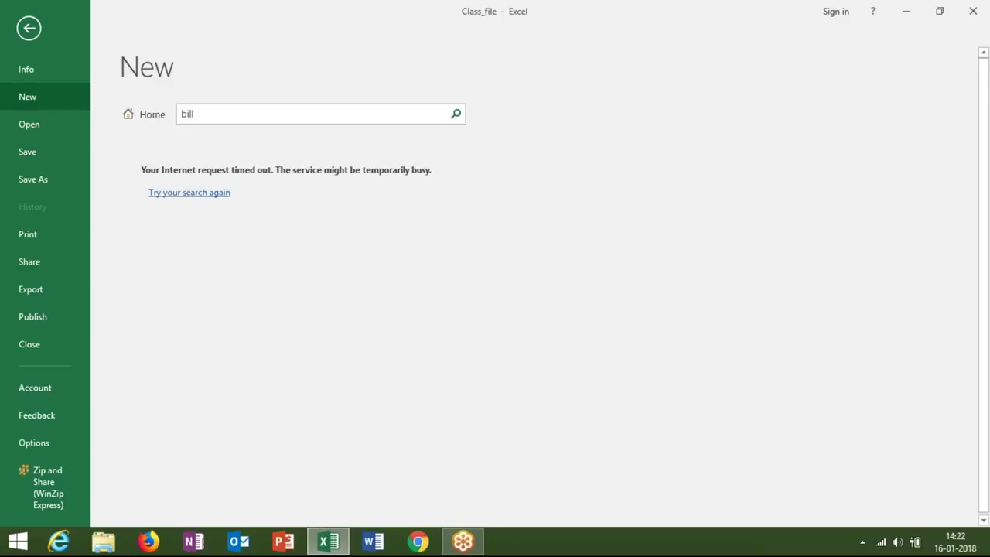
# Step: Rerun the 'bill' search and create a workbook from Billing statement (Garamond Gray design)
pyautogui.click(188, 197)
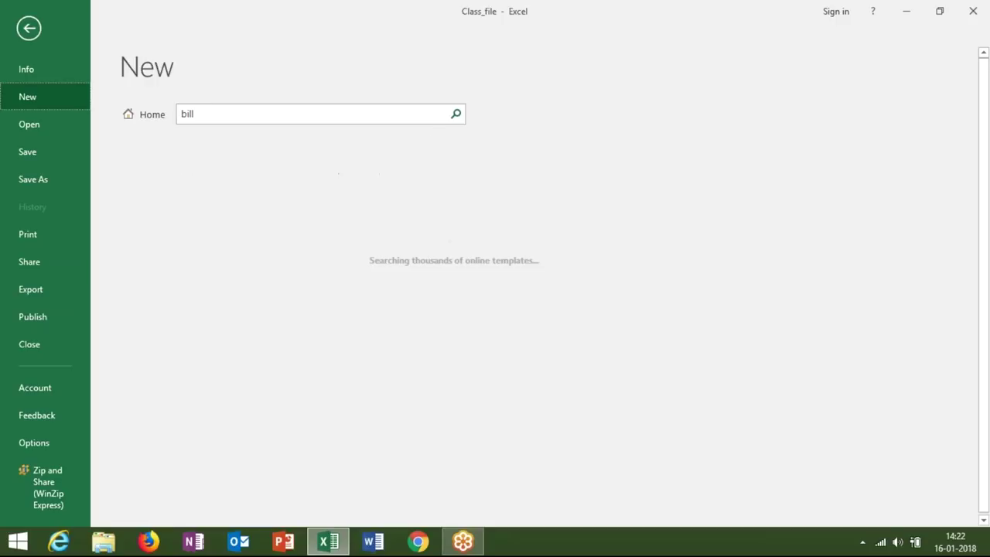
pyautogui.click(455, 120)
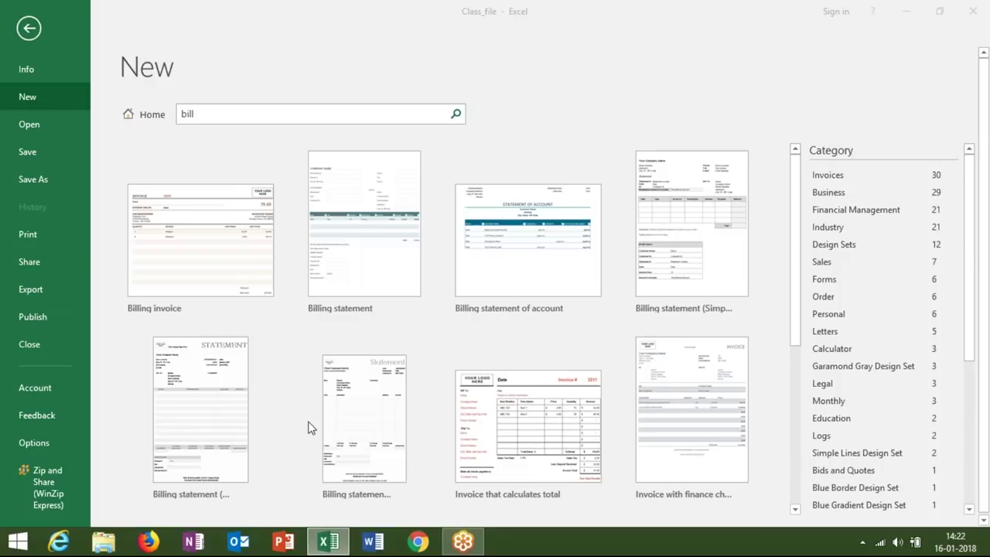
pyautogui.click(218, 441)
pyautogui.click(217, 441)
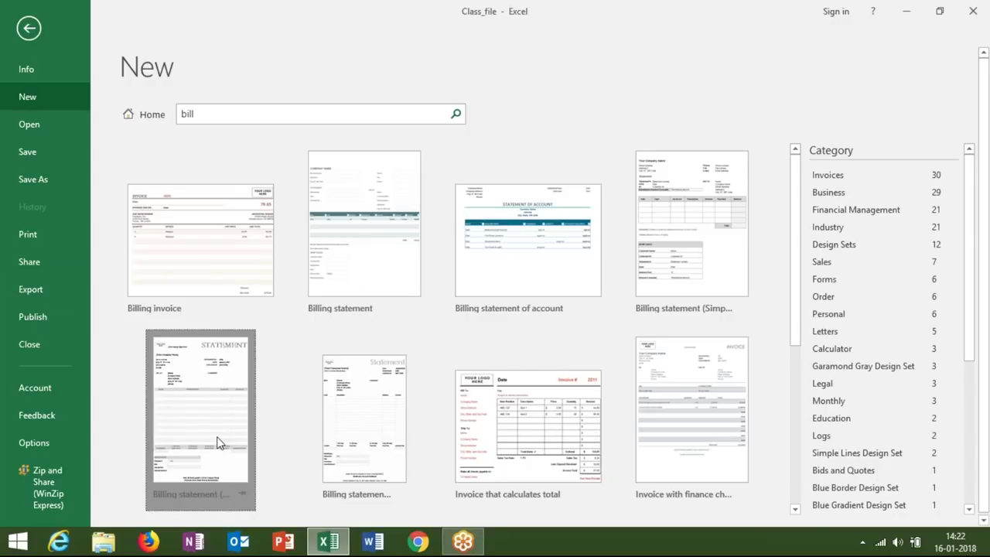
pyautogui.click(556, 370)
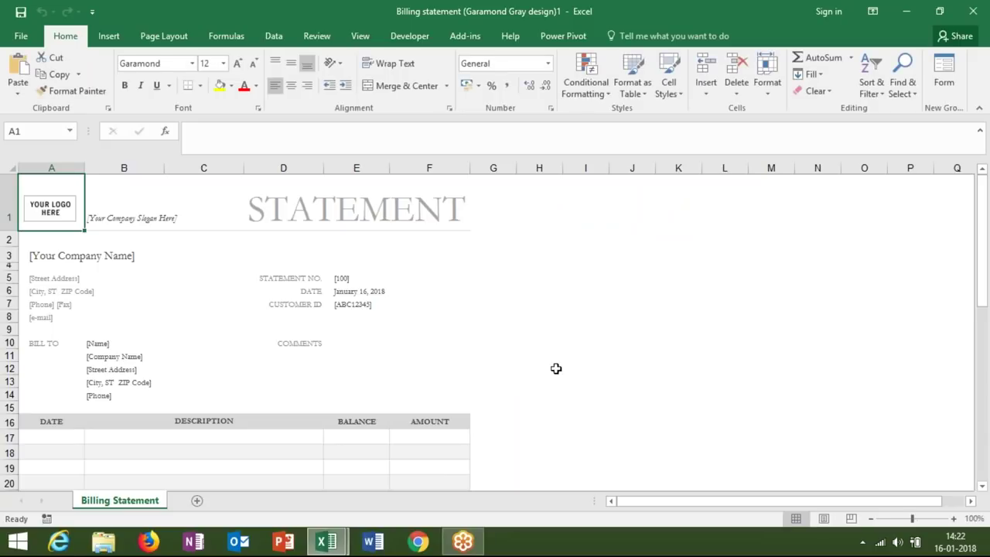
# Step: Browse the new statement down to the remittance section and back to the top
pyautogui.click(240, 276)
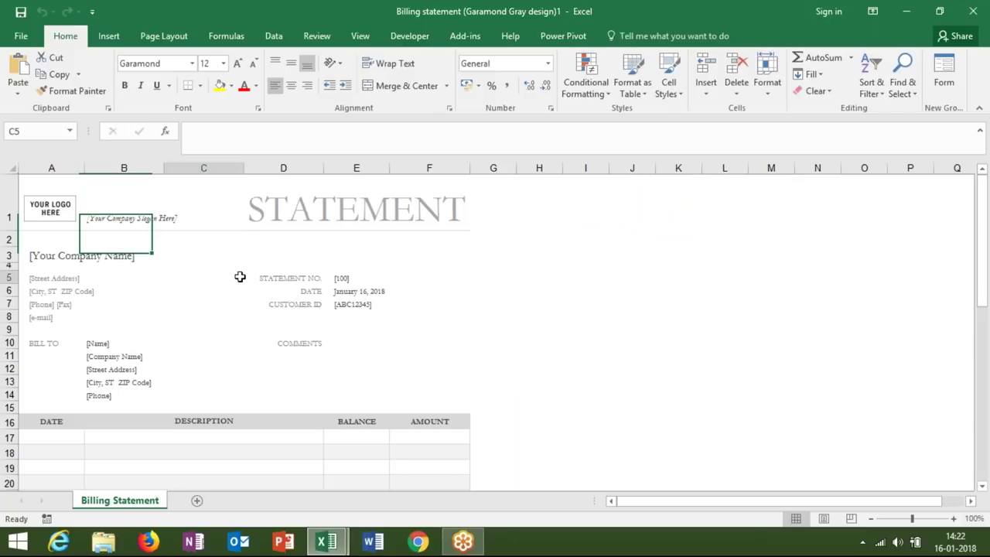
pyautogui.press('Down')
pyautogui.press('Down')
pyautogui.press('Down')
pyautogui.press('Down')
pyautogui.press('Down')
pyautogui.press('Down')
pyautogui.press('Down')
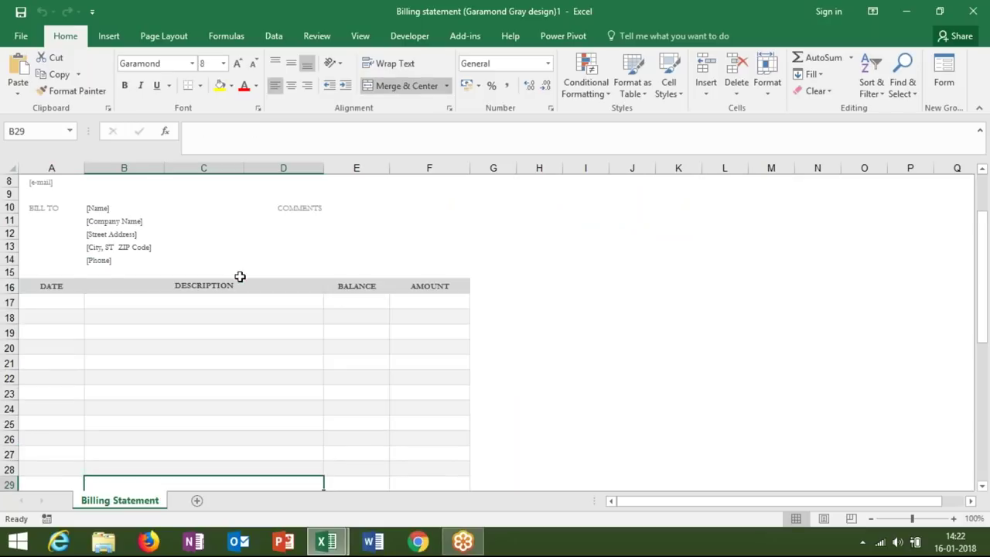
pyautogui.press('Down')
pyautogui.press('Down')
pyautogui.press('Down')
pyautogui.press('Down')
pyautogui.press('Down')
pyautogui.press('Down')
pyautogui.press('Up')
pyautogui.press('Up')
pyautogui.press('Up')
pyautogui.press('Up')
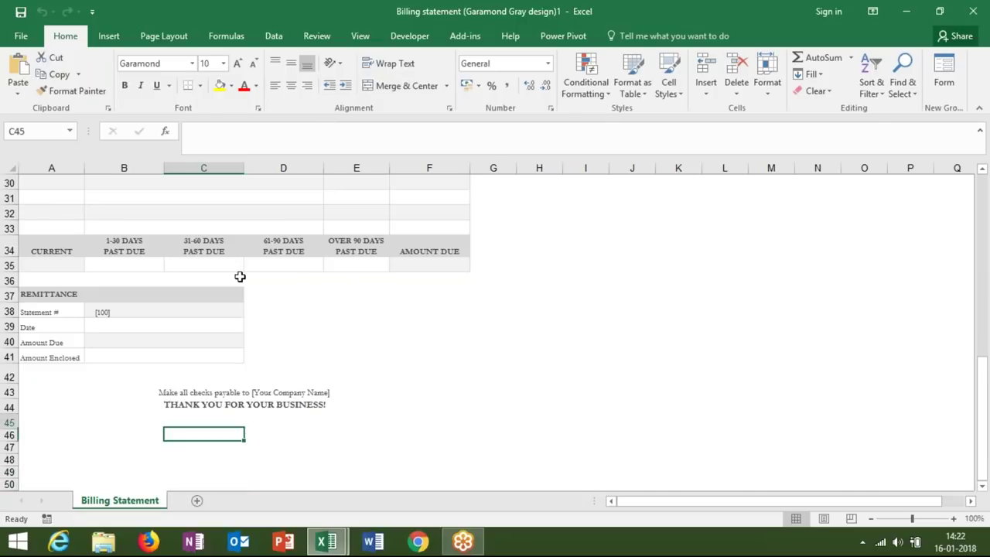
pyautogui.press('Up')
pyautogui.press('Up')
pyautogui.press('Up')
pyautogui.press('Up')
pyautogui.press('Up')
pyautogui.press('Up')
pyautogui.press('Up')
pyautogui.press('Up')
pyautogui.press('Up')
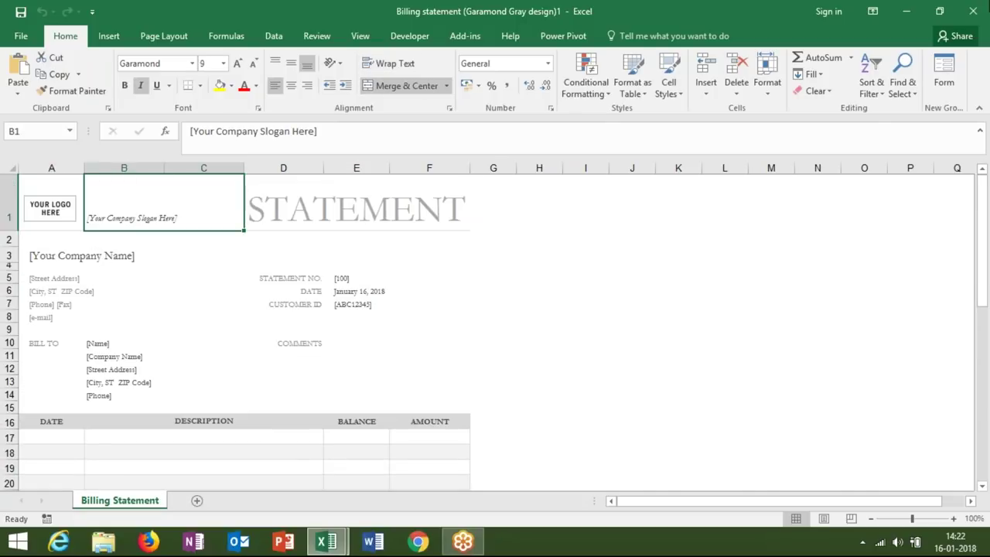
# Step: Close the Billing statement workbook and choose Don't Save
pyautogui.click(984, 9)
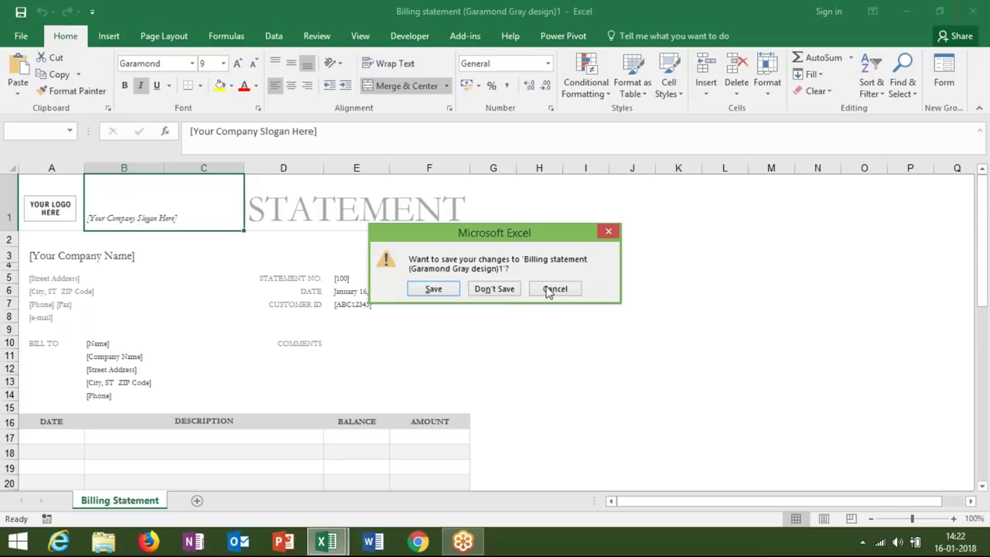
pyautogui.click(517, 290)
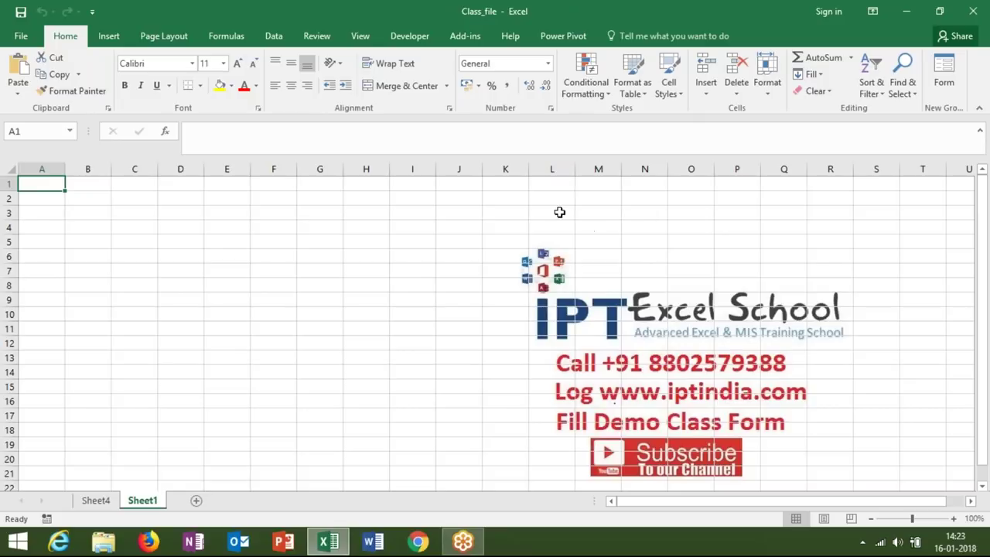
# Step: Shrink the formula bar and select A1:H3 for the report title
pyautogui.moveTo(539, 153); pyautogui.dragTo(539, 140)
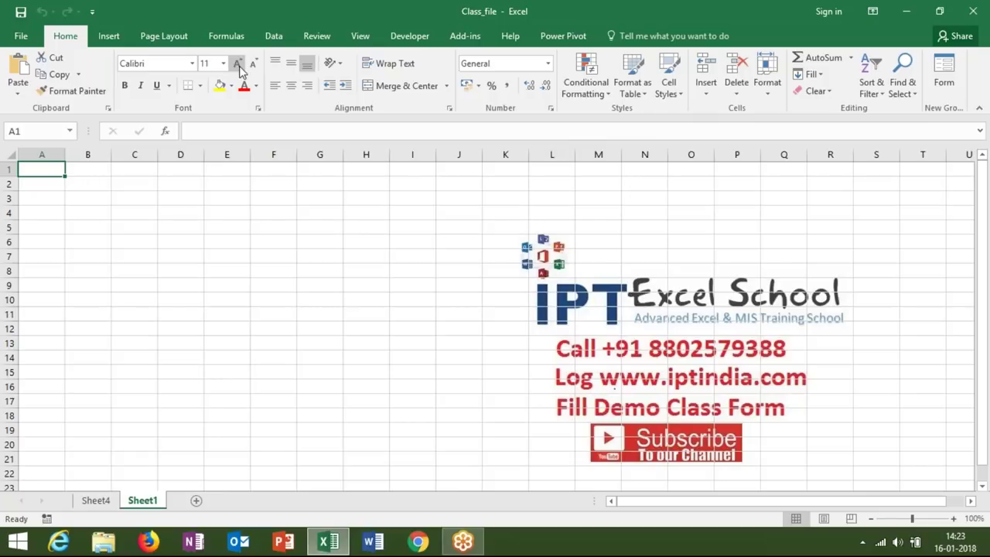
pyautogui.click(233, 154)
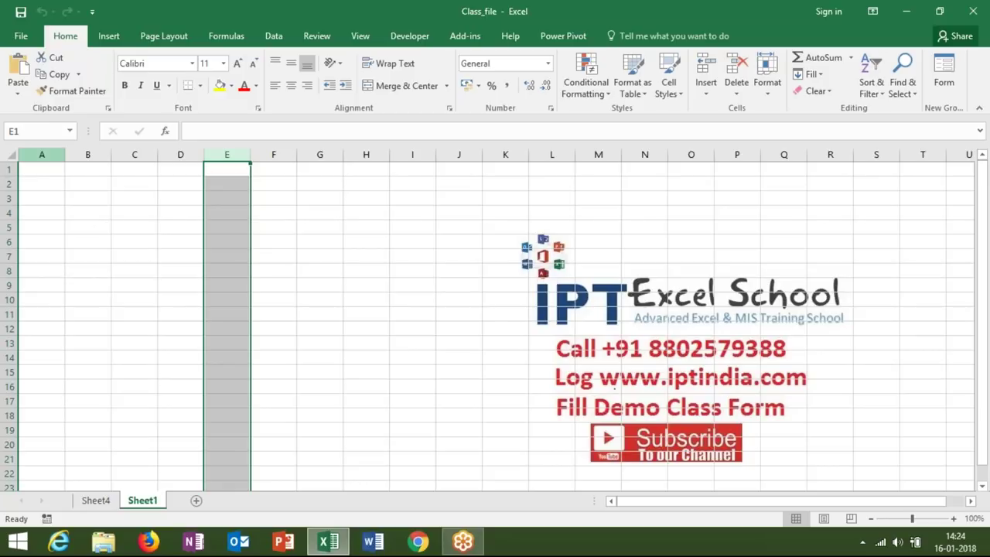
pyautogui.click(44, 192)
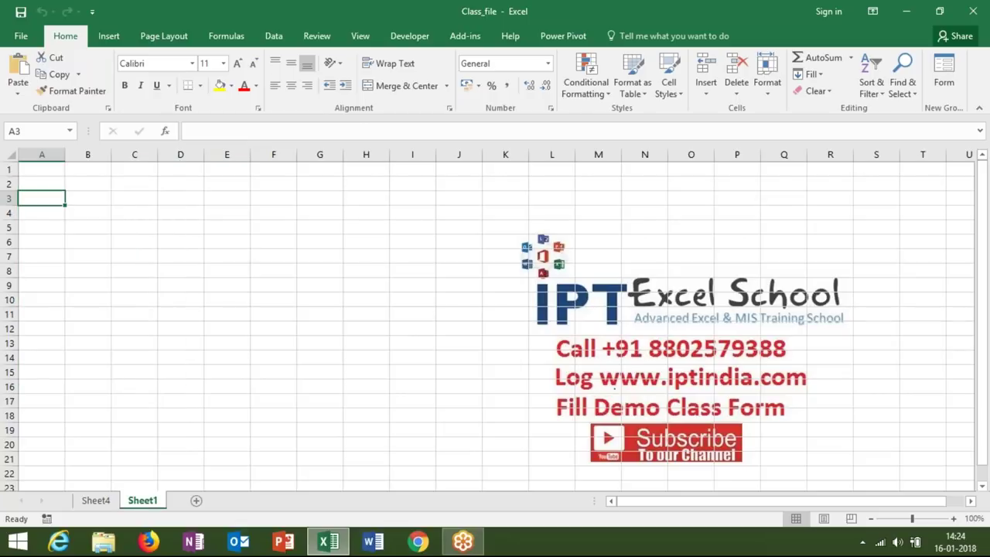
pyautogui.moveTo(42, 168); pyautogui.dragTo(232, 169)
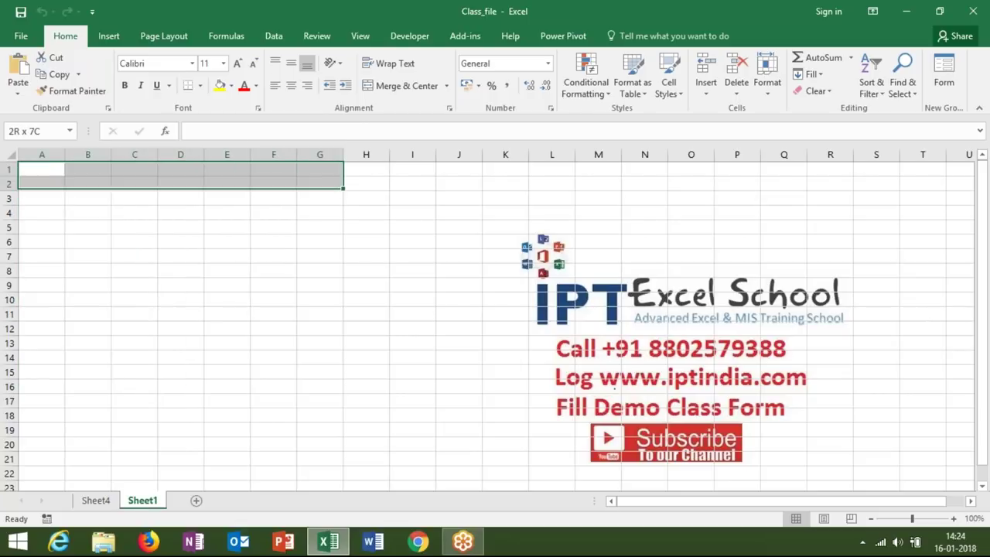
pyautogui.moveTo(232, 168); pyautogui.dragTo(371, 198)
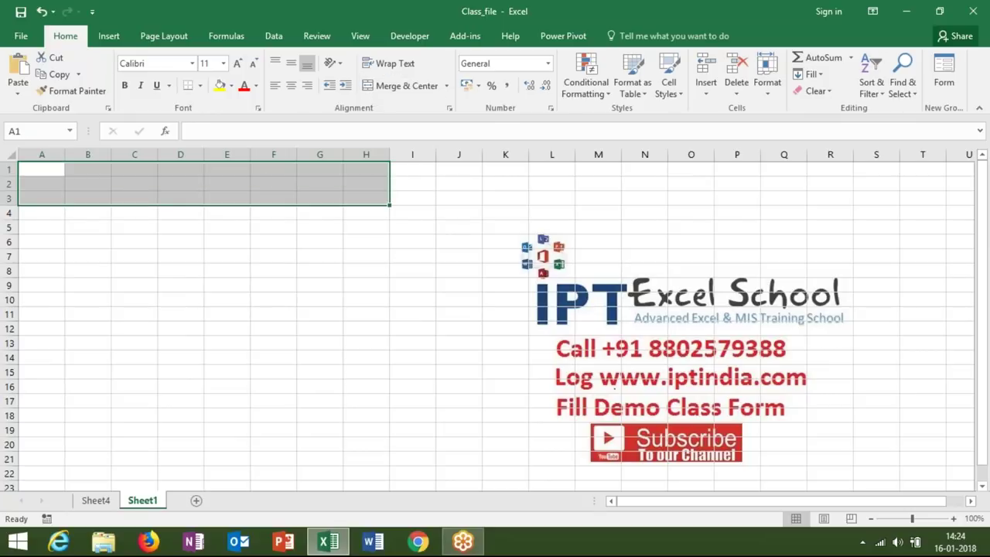
# Step: Merge and centre A1:H3 and enter the title 'Daily Sales Report'
pyautogui.click(380, 87)
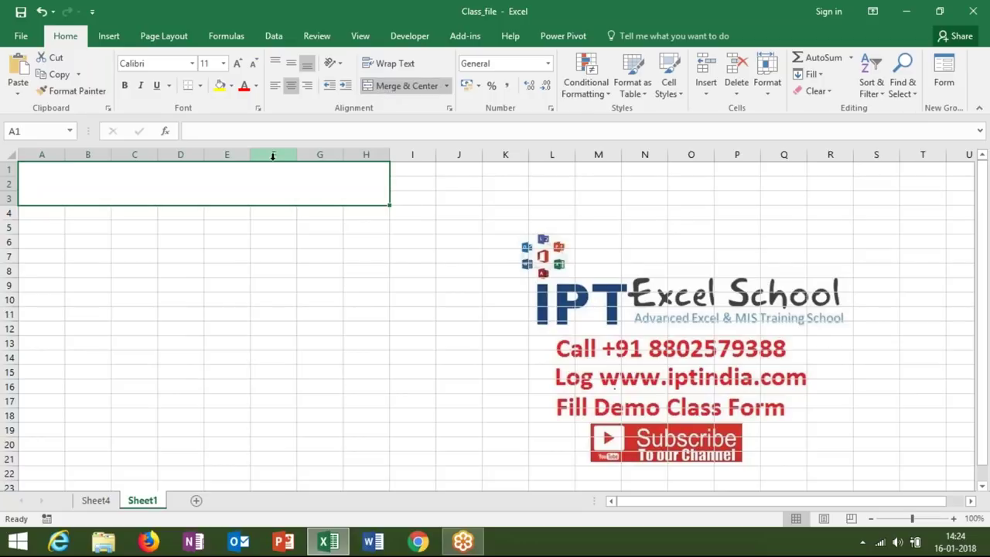
pyautogui.write('Daily Sales Re')
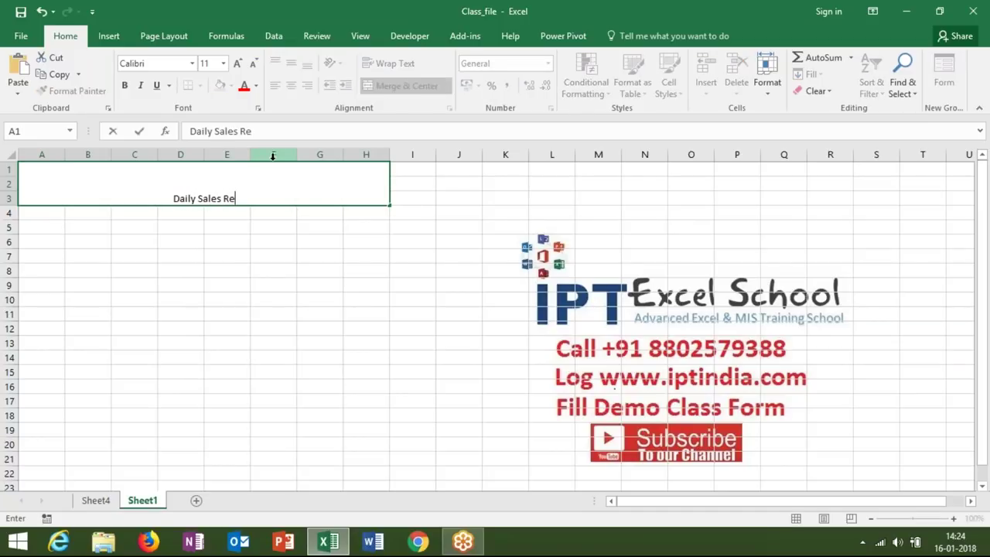
pyautogui.write('port')
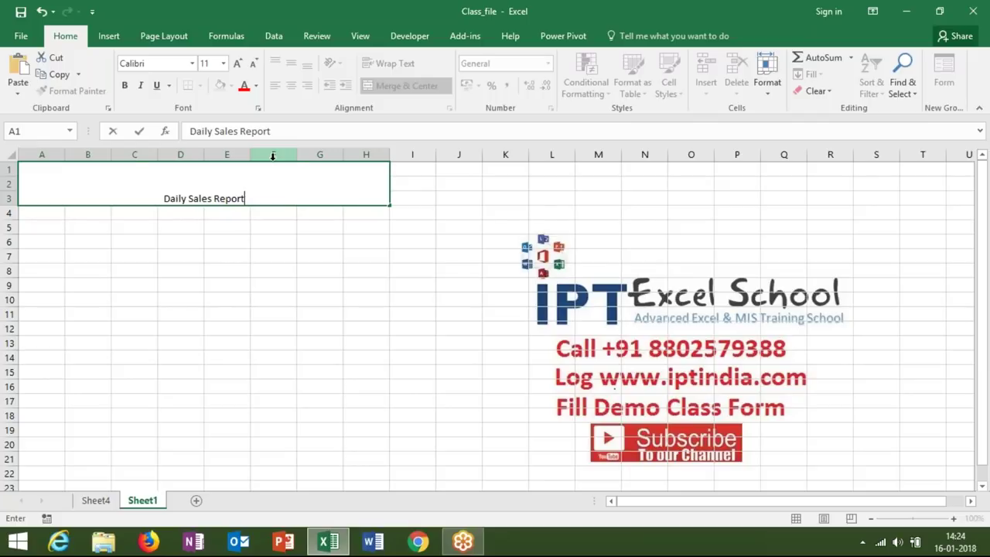
pyautogui.press('Return')
pyautogui.press('Up')
# Step: Enlarge the title to font size 24 and underline it
pyautogui.click(237, 65)
pyautogui.click(238, 65)
pyautogui.click(238, 65)
pyautogui.click(237, 65)
pyautogui.click(238, 65)
pyautogui.click(237, 65)
pyautogui.click(237, 65)
pyautogui.hotkey('ctrl', 'u')
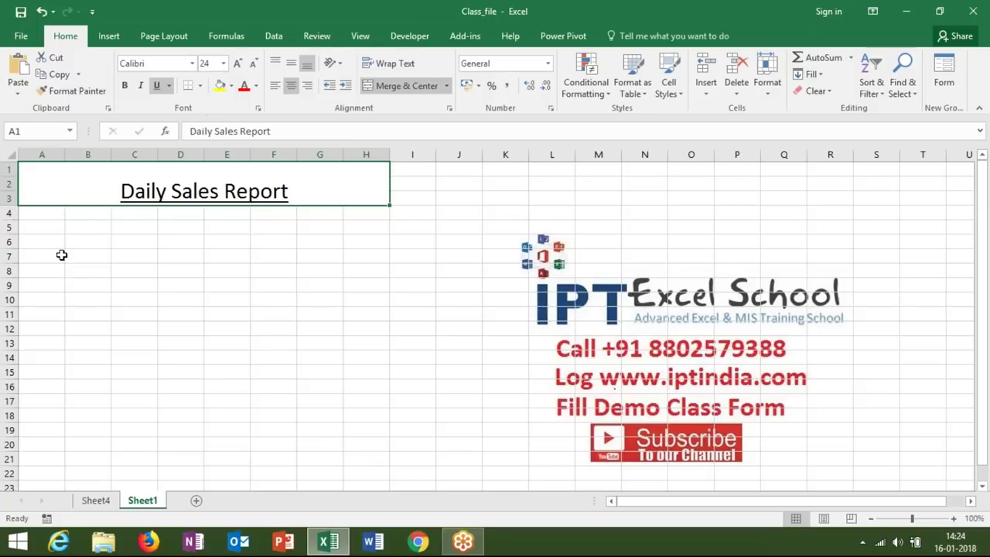
pyautogui.click(57, 253)
# Step: Enter the labels Date in A7 and Product in F7
pyautogui.write('Date')
pyautogui.press('Tab')
pyautogui.press('Tab')
pyautogui.press('Tab')
pyautogui.press('Tab')
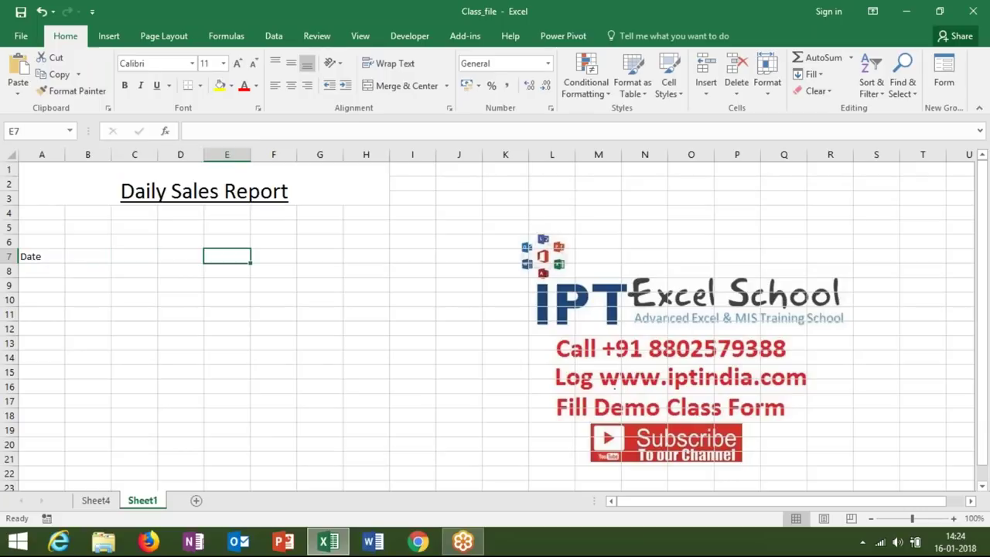
pyautogui.press('Tab')
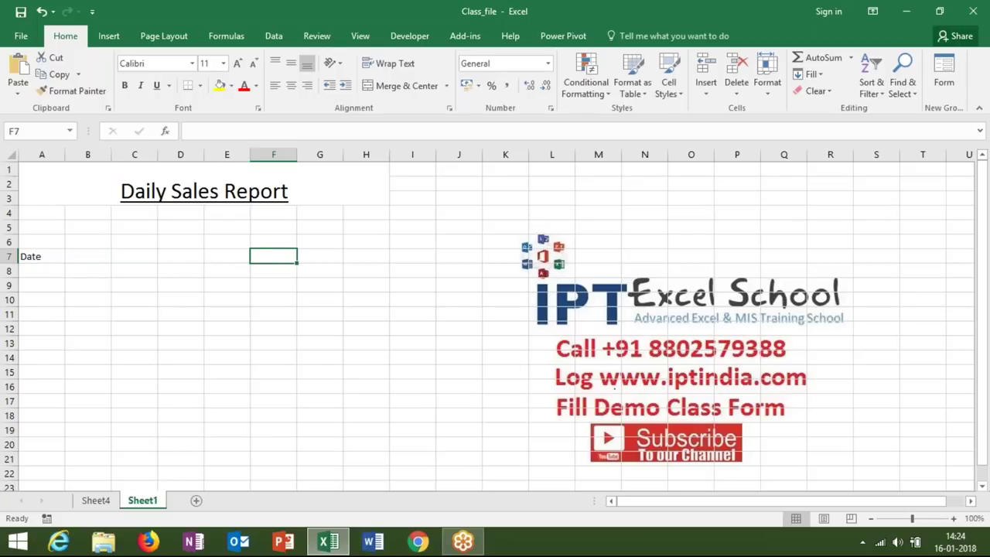
pyautogui.write('Product')
pyautogui.press('Return')
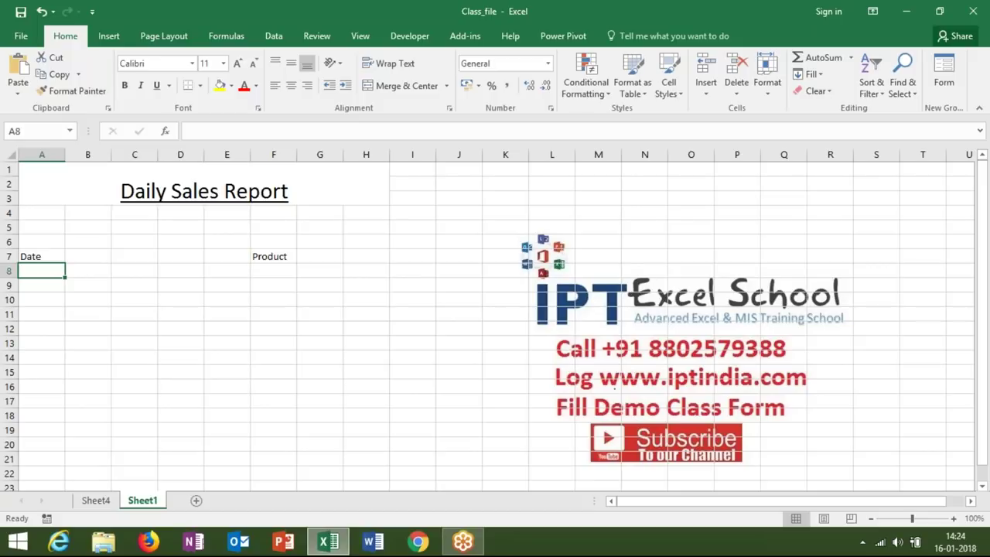
# Step: Enter the headings Sr., Part and Type in A10:C10
pyautogui.click(36, 305)
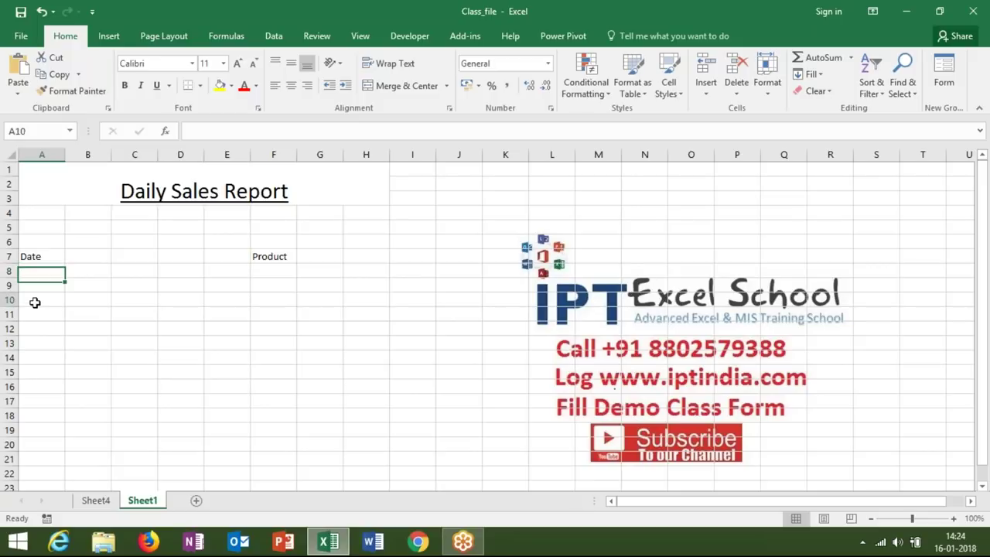
pyautogui.write('Sr.')
pyautogui.press('Tab')
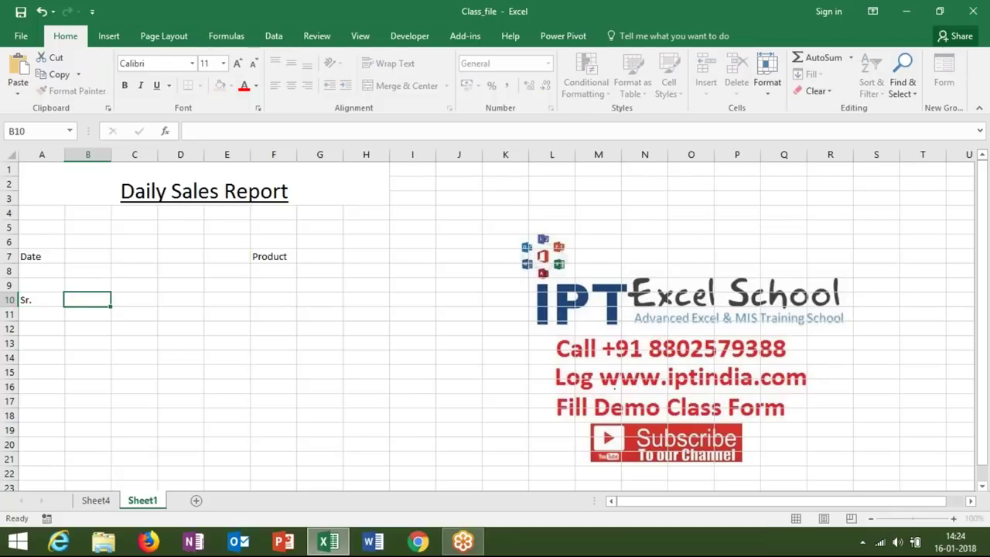
pyautogui.write('Part')
pyautogui.press('Tab')
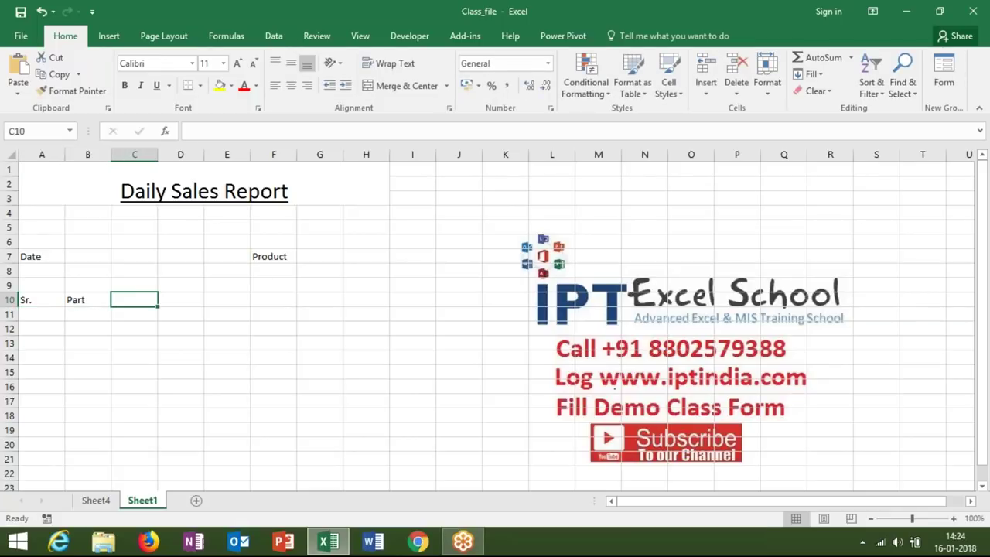
pyautogui.write('Tup')
pyautogui.press('BackSpace')
pyautogui.press('BackSpace')
pyautogui.write('y')
pyautogui.write('pe')
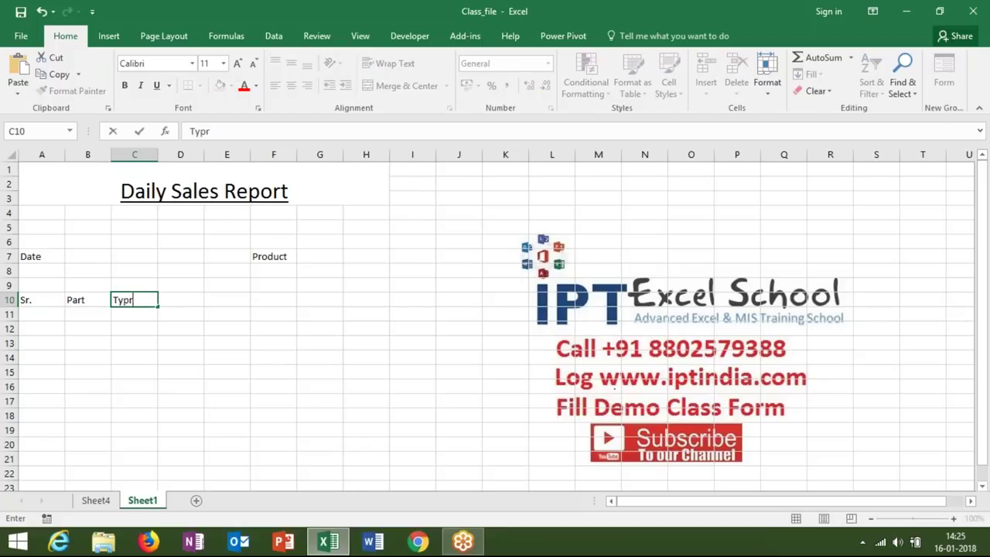
pyautogui.press('BackSpace')
pyautogui.write('e')
pyautogui.press('Tab')
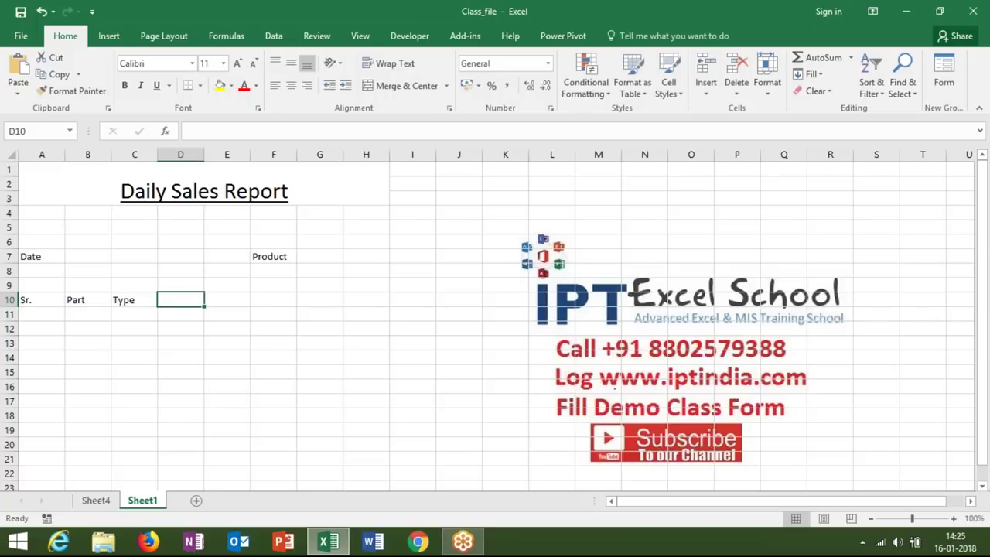
# Step: Continue the row-10 headings with Qty, MRP and Amt in D10:F10
pyautogui.write('Qty')
pyautogui.press('Tab')
pyautogui.write('M')
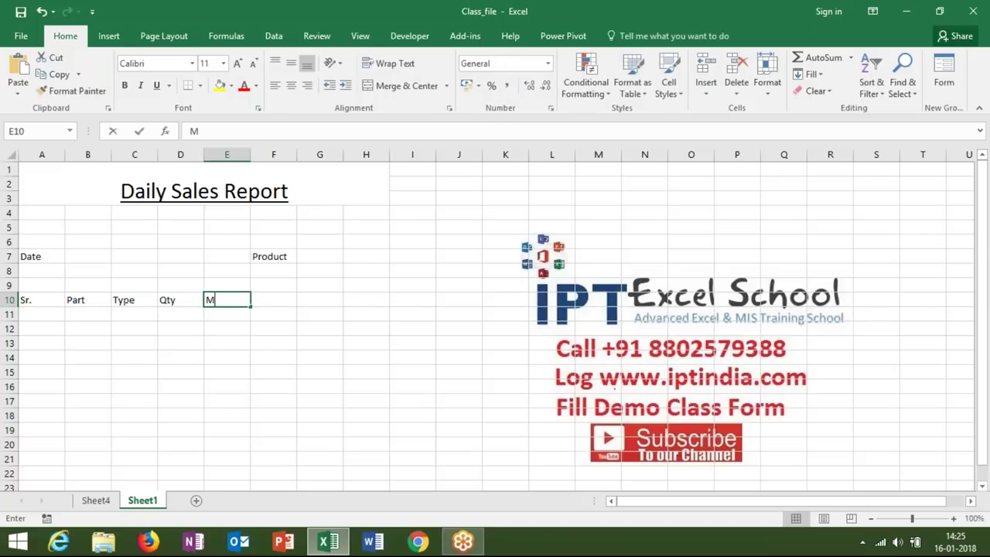
pyautogui.write('RP')
pyautogui.press('Tab')
pyautogui.write('Amt')
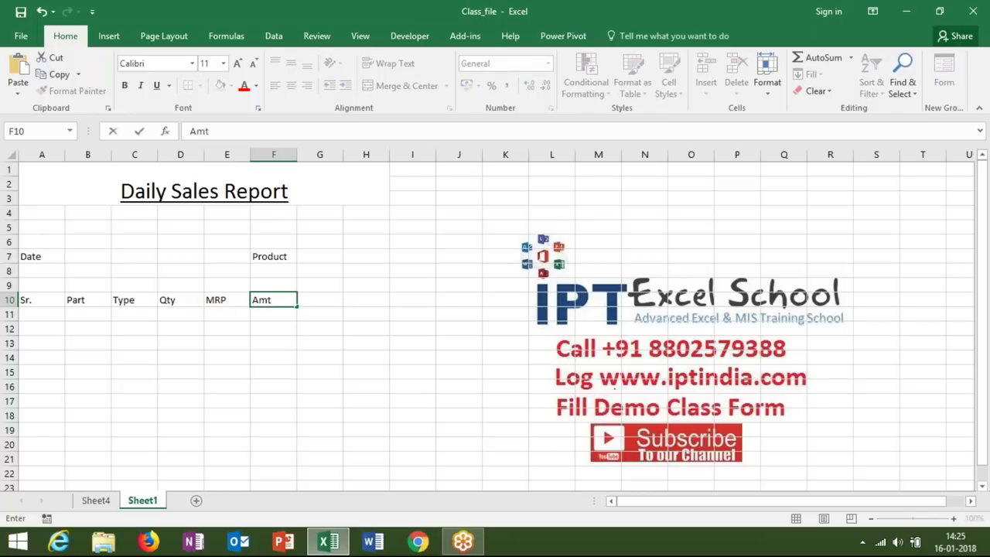
# Step: Apply All Borders to the table range A10:F26
pyautogui.click(41, 303)
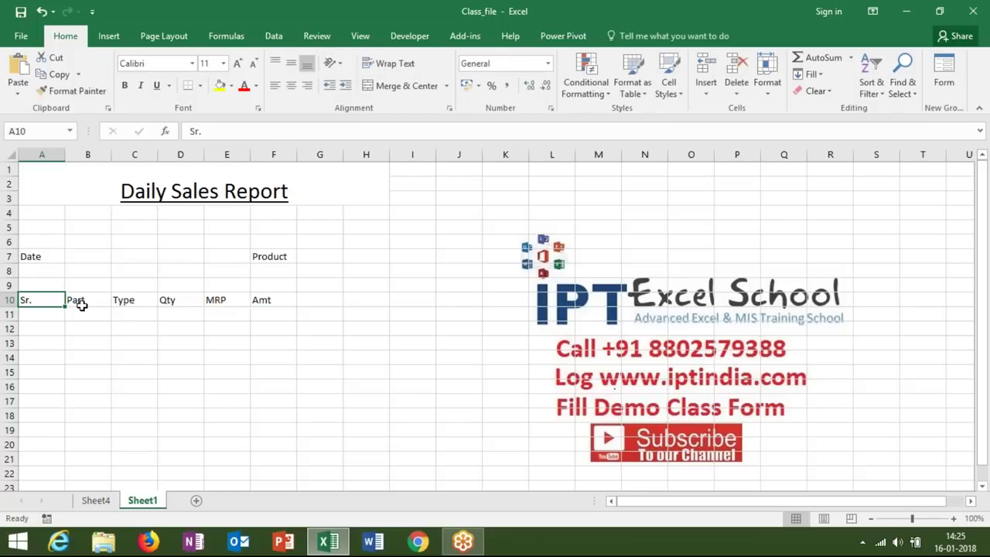
pyautogui.moveTo(49, 298); pyautogui.dragTo(273, 481)
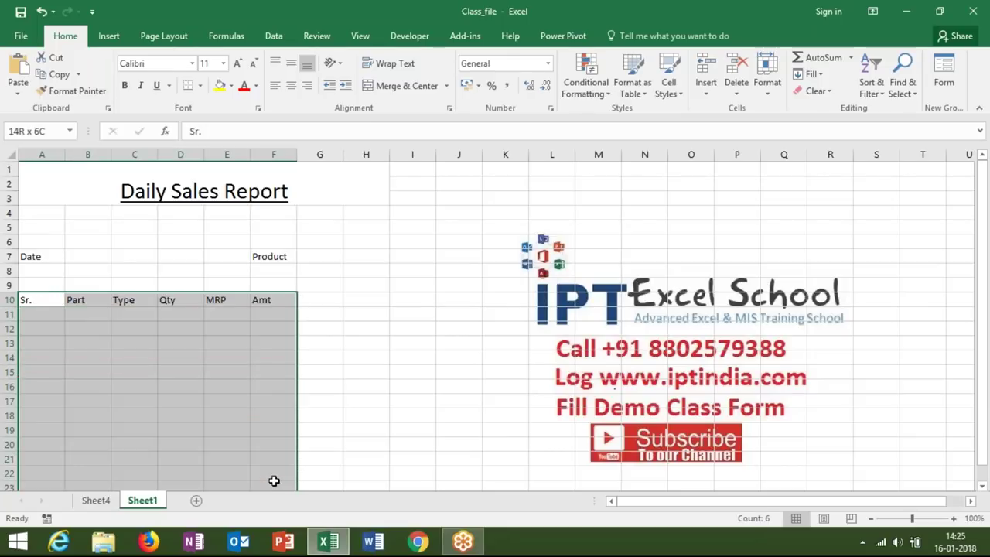
pyautogui.moveTo(274, 481); pyautogui.dragTo(271, 443)
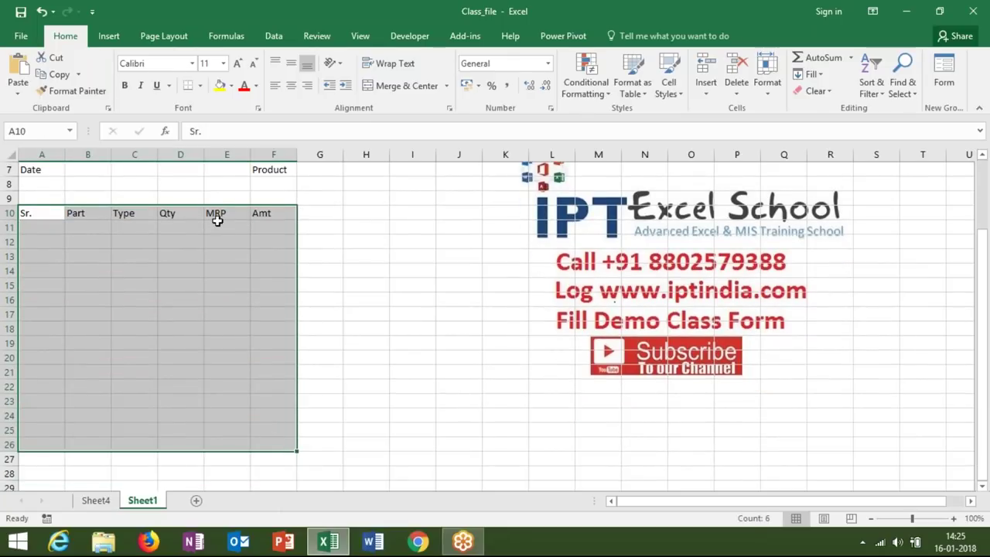
pyautogui.click(200, 86)
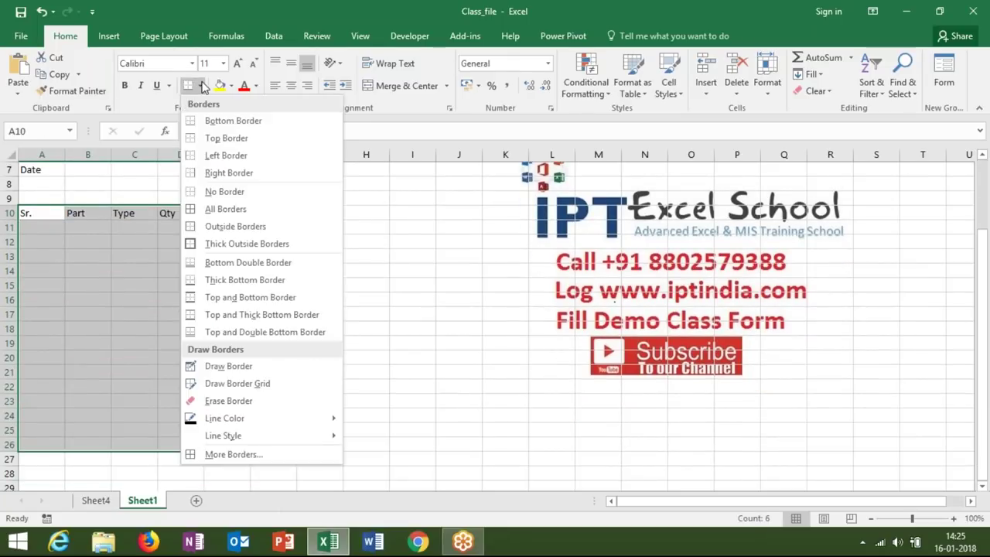
pyautogui.click(199, 216)
pyautogui.click(55, 473)
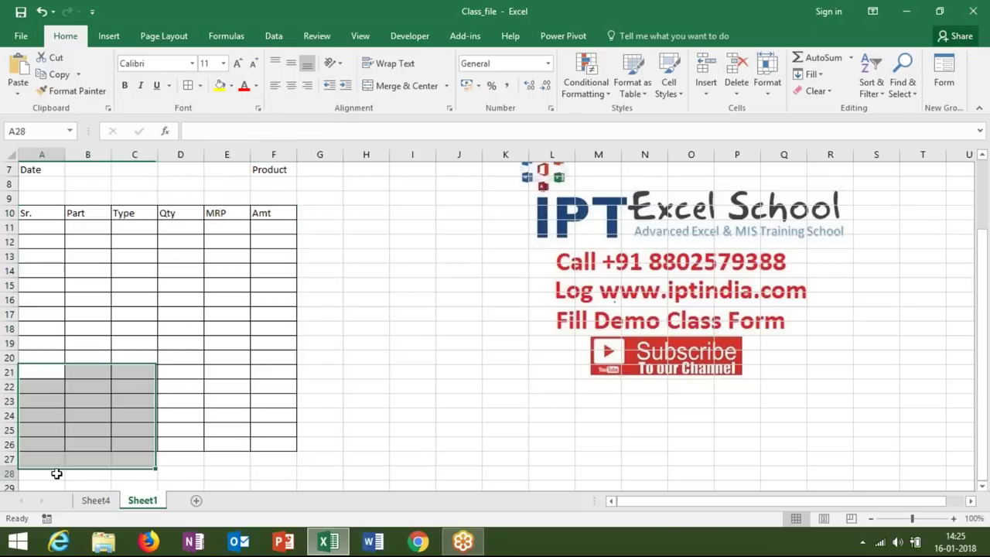
# Step: Label A27 'total' and enter =SUM(D11:D26) in D27
pyautogui.press('Up')
pyautogui.write('t')
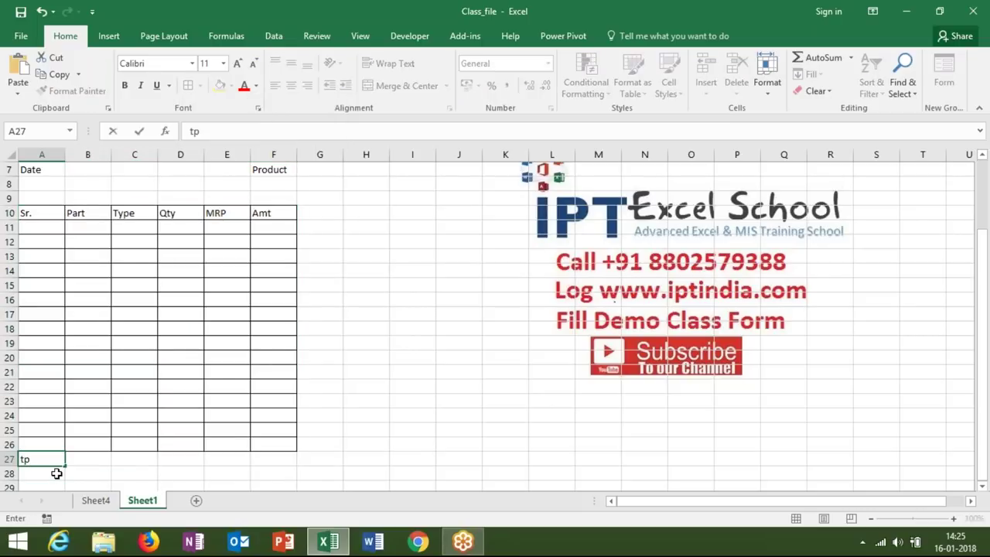
pyautogui.write('otal')
pyautogui.press('Tab')
pyautogui.press('Tab')
pyautogui.press('Tab')
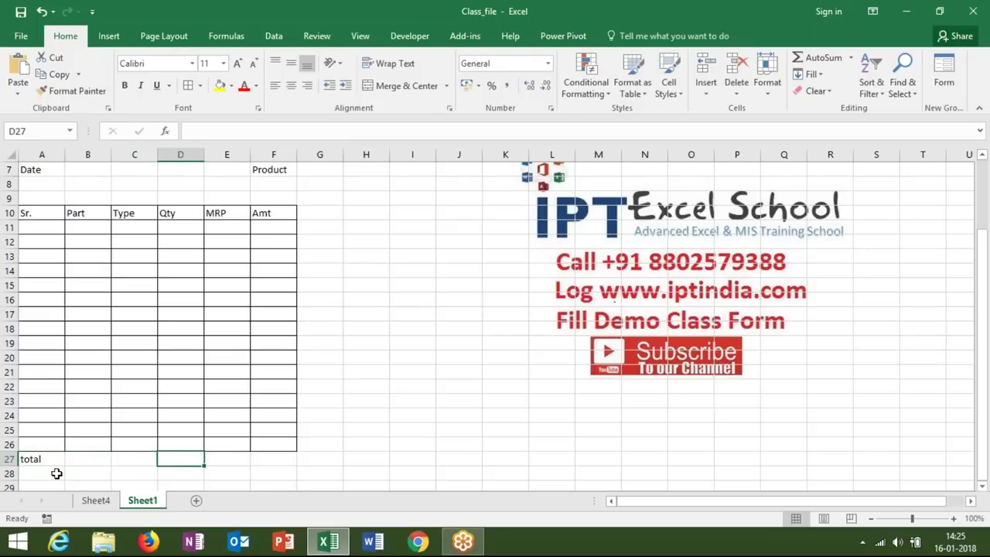
pyautogui.press('Tab')
pyautogui.press('Left')
pyautogui.write('=si')
pyautogui.press('BackSpace')
pyautogui.write('um')
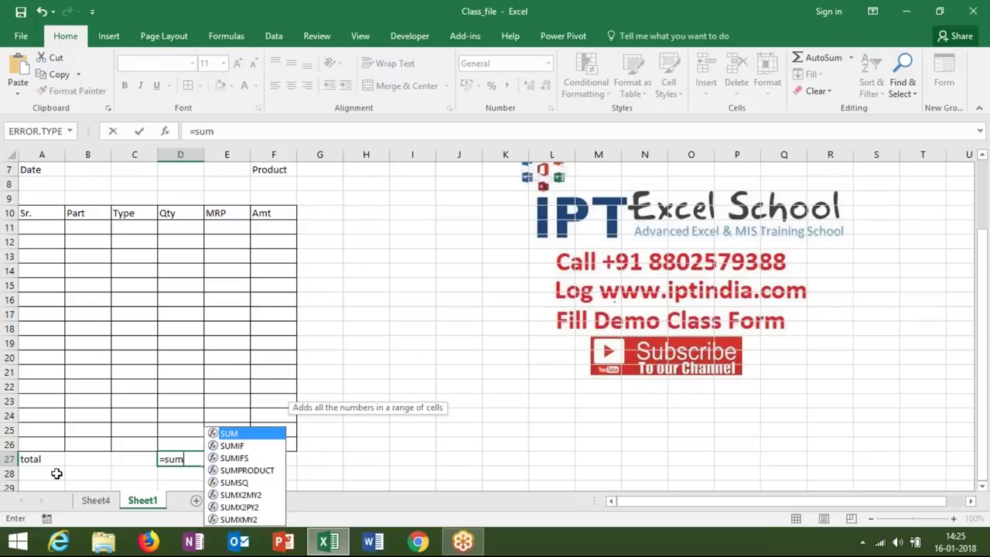
pyautogui.press('Tab')
pyautogui.press('Up')
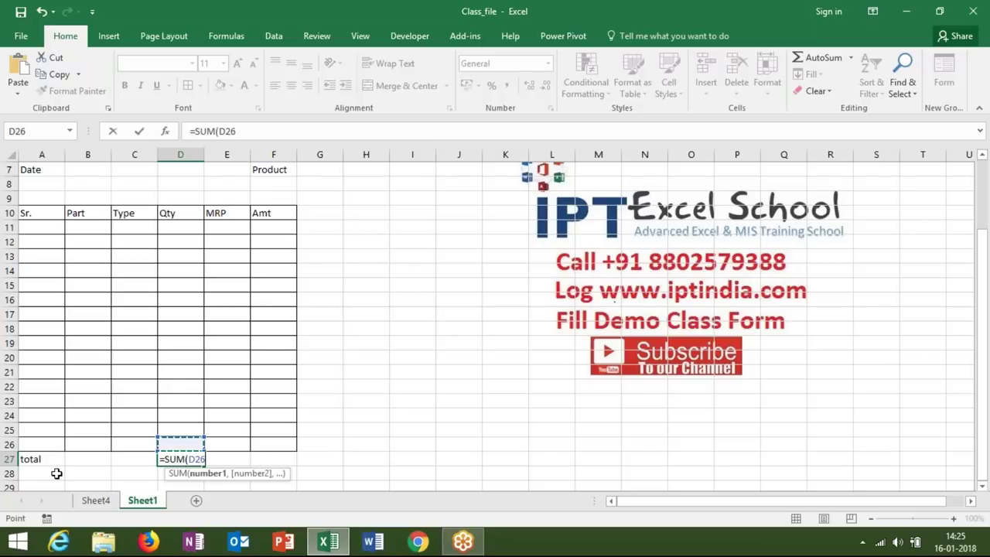
pyautogui.hotkey('shift', 'Up')
pyautogui.hotkey('shift', 'Up')
pyautogui.hotkey('shift', 'Up')
pyautogui.hotkey('shift', 'Up')
pyautogui.hotkey('shift', 'Up')
pyautogui.hotkey('shift', 'Up')
pyautogui.hotkey('shift', 'Up')
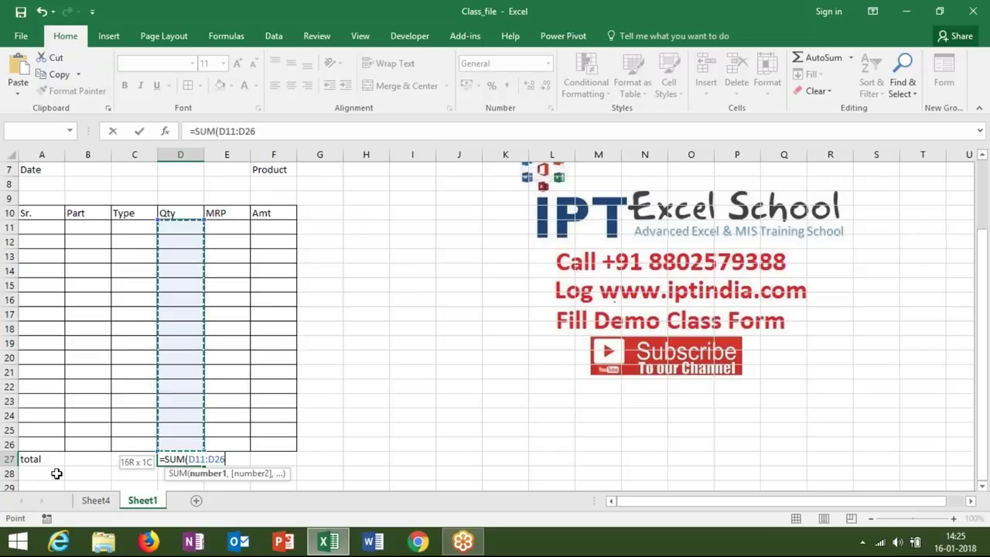
pyautogui.hotkey('ctrl', 'Return')
# Step: Copy the SUM formula into E27 and F27
pyautogui.hotkey('ctrl', 'c')
pyautogui.press('Right')
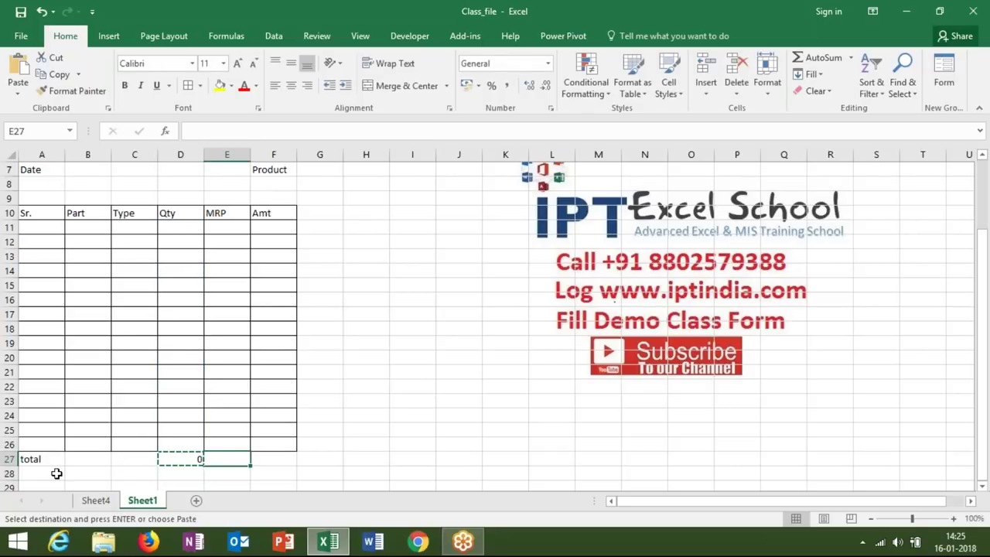
pyautogui.hotkey('ctrl', 'v')
pyautogui.press('ctrl')
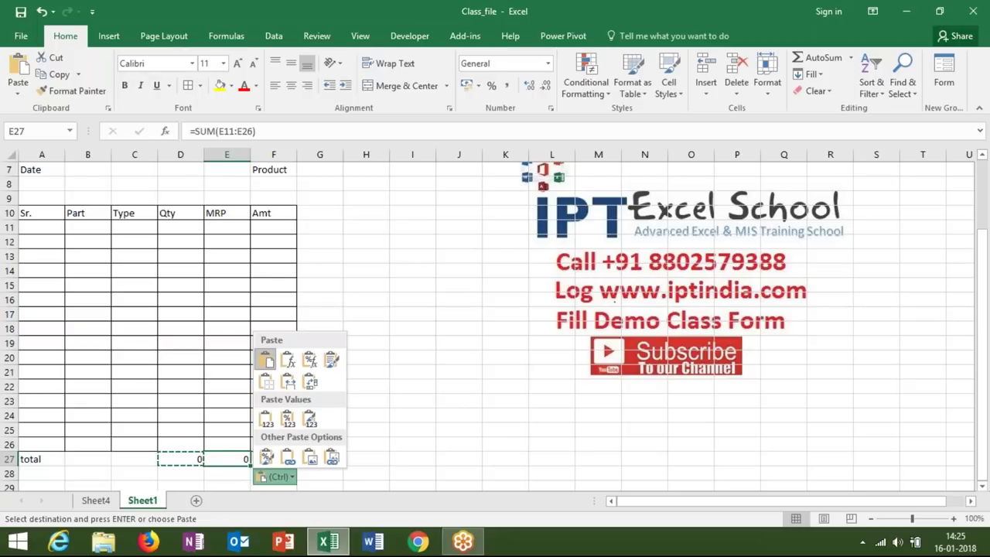
pyautogui.press('Escape')
pyautogui.press('Right')
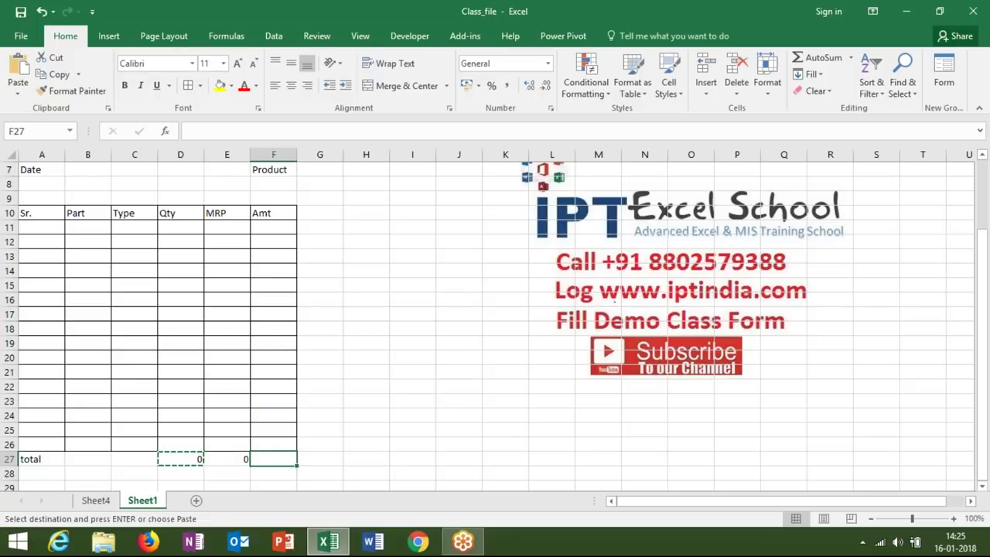
pyautogui.hotkey('ctrl', 'v')
# Step: Make the total row A27:F27 bold
pyautogui.hotkey('shift', 'Left')
pyautogui.hotkey('shift', 'Left')
pyautogui.hotkey('shift', 'Left')
pyautogui.hotkey('shift', 'Left')
pyautogui.hotkey('shift', 'Left')
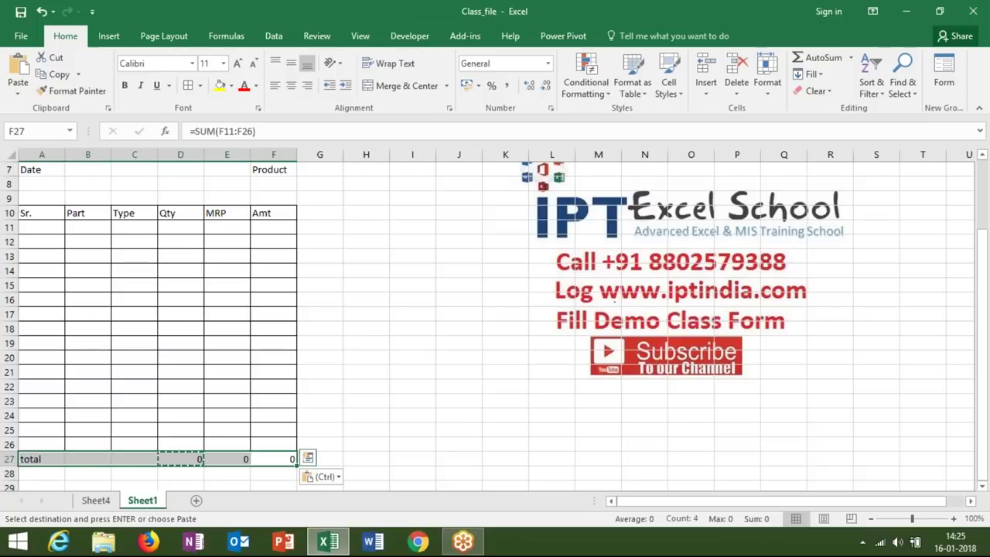
pyautogui.hotkey('ctrl', 'b')
pyautogui.press('Down')
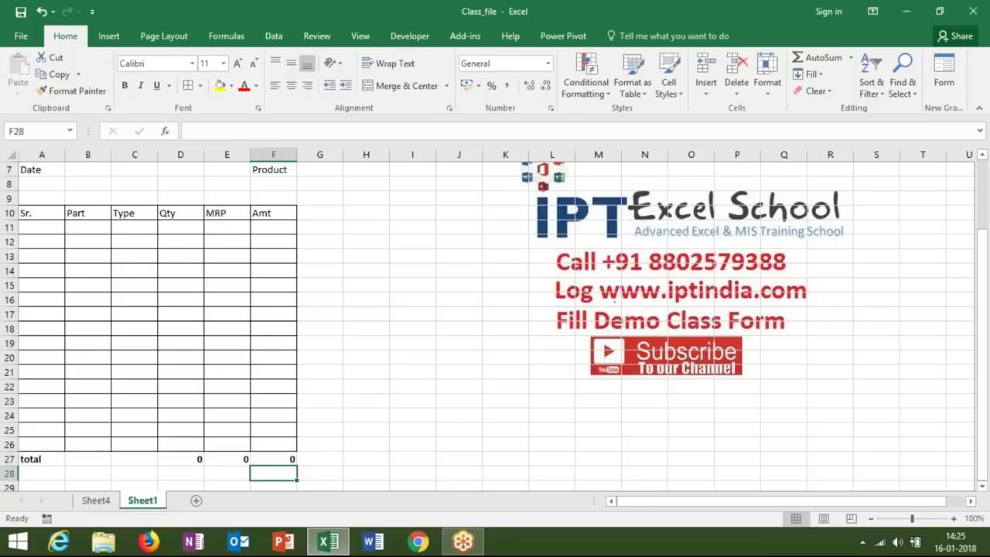
pyautogui.press('Down')
pyautogui.press('Down')
pyautogui.press('Down')
pyautogui.press('Down')
pyautogui.press('Left')
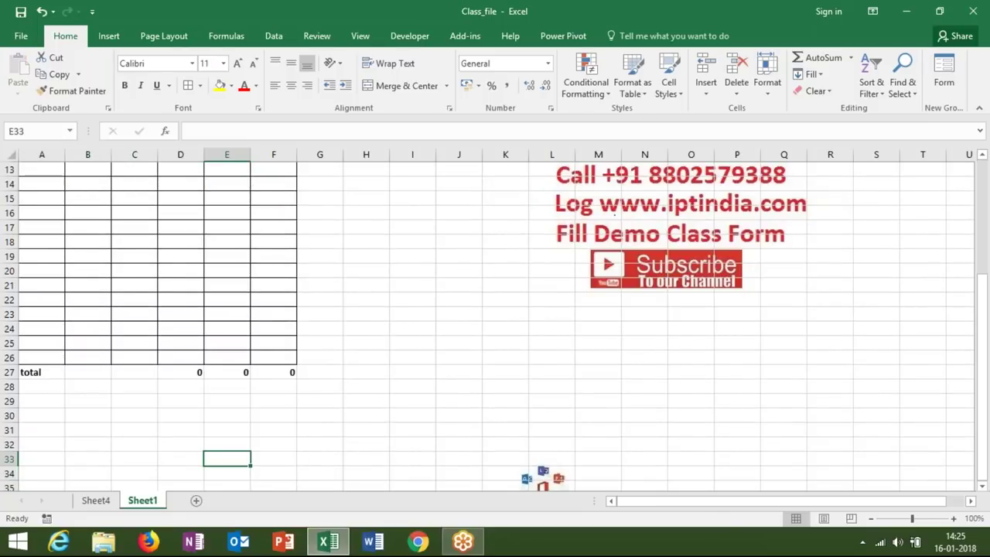
pyautogui.hotkey('ctrl', 'Up')
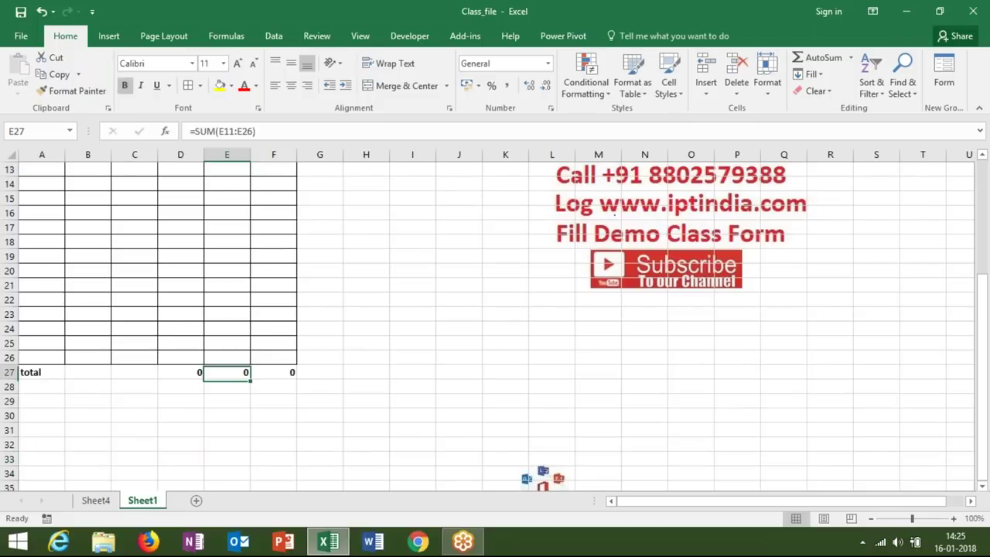
pyautogui.hotkey('ctrl', 'Home')
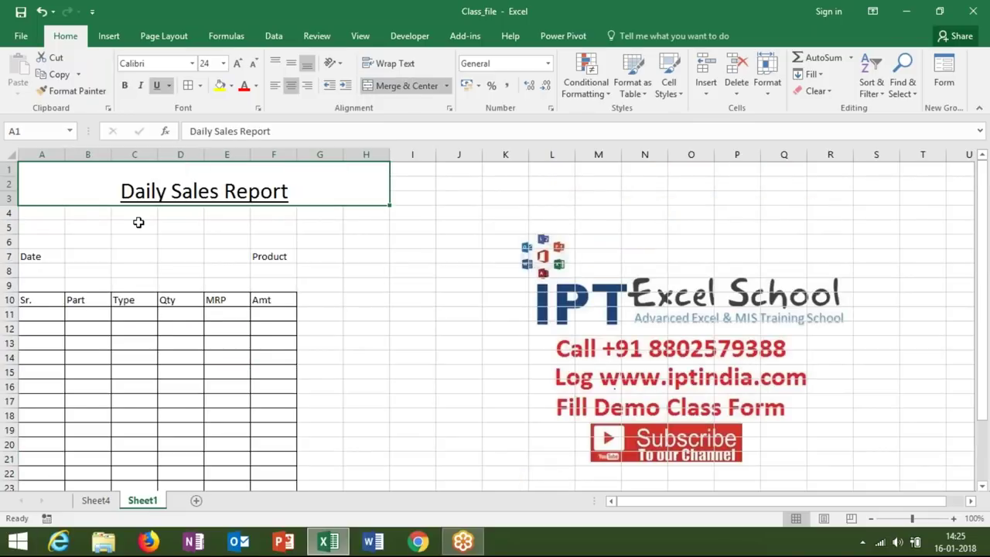
# Step: Turn off Gridlines View under Page Layout so only table borders show
pyautogui.click(225, 39)
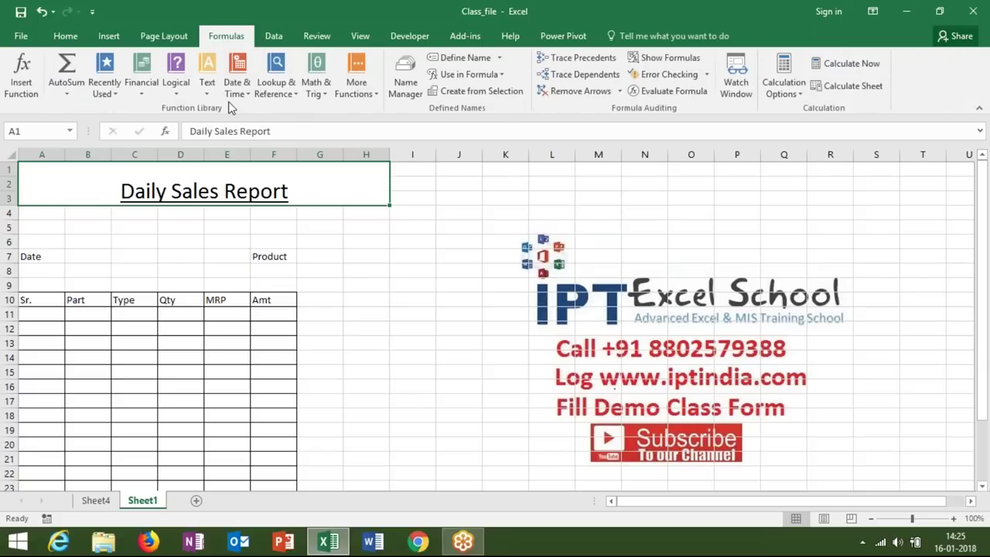
pyautogui.click(165, 37)
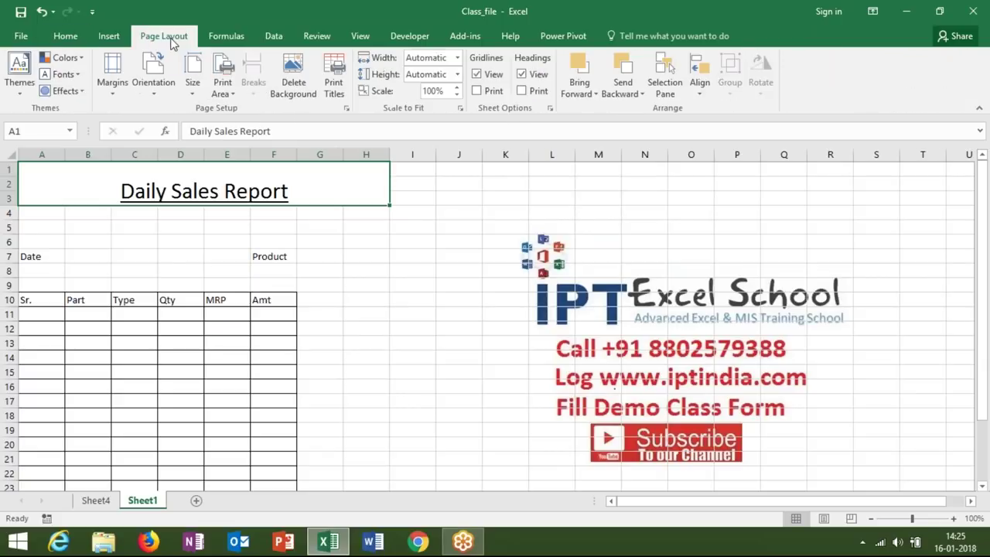
pyautogui.click(477, 74)
pyautogui.click(407, 331)
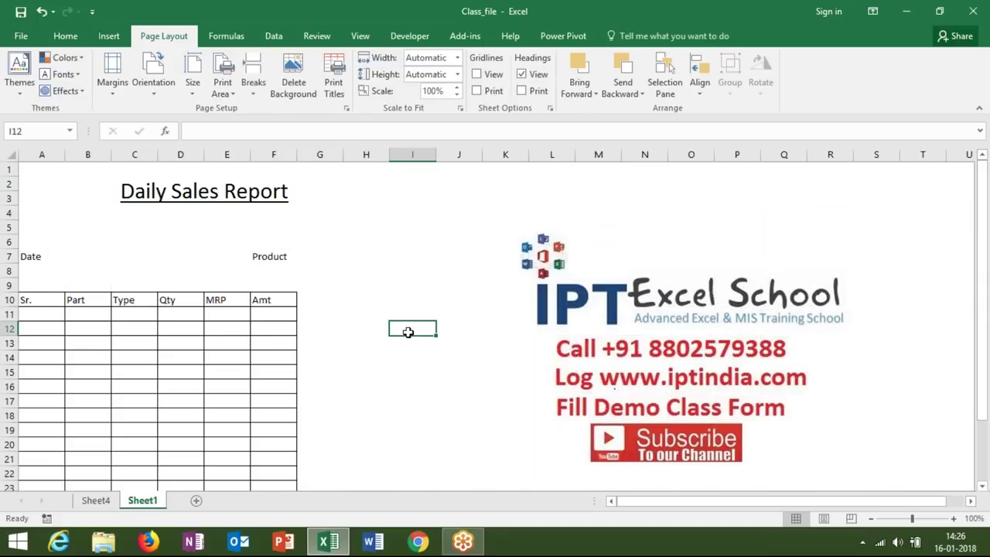
pyautogui.click(91, 330)
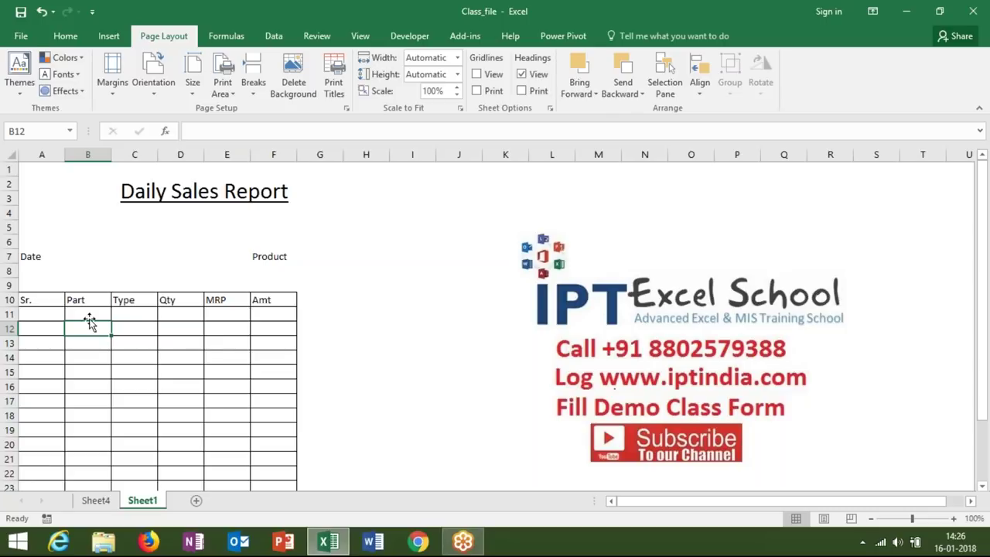
# Step: Save the workbook to the Desktop as Excel Template 'Class_file', accepting the macro-free format
pyautogui.click(23, 37)
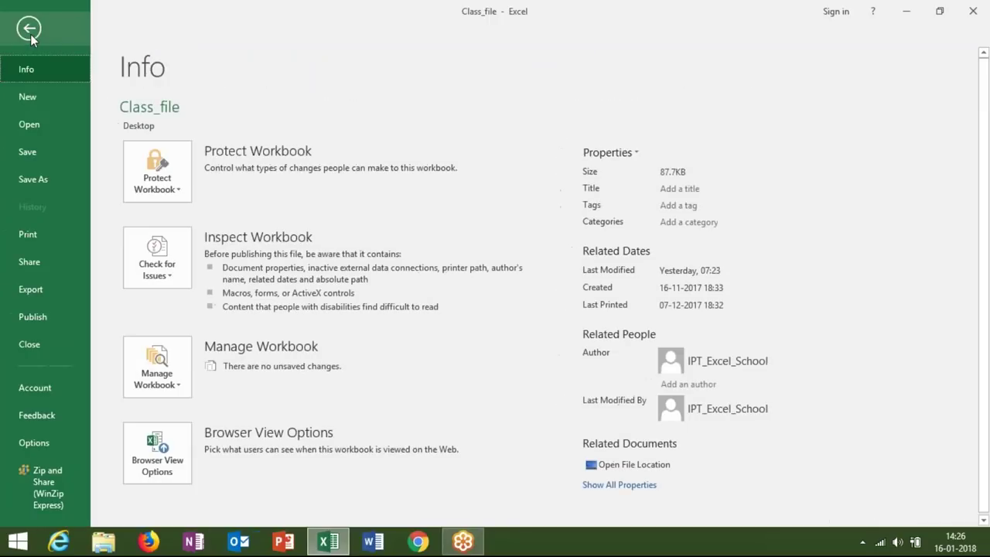
pyautogui.click(38, 178)
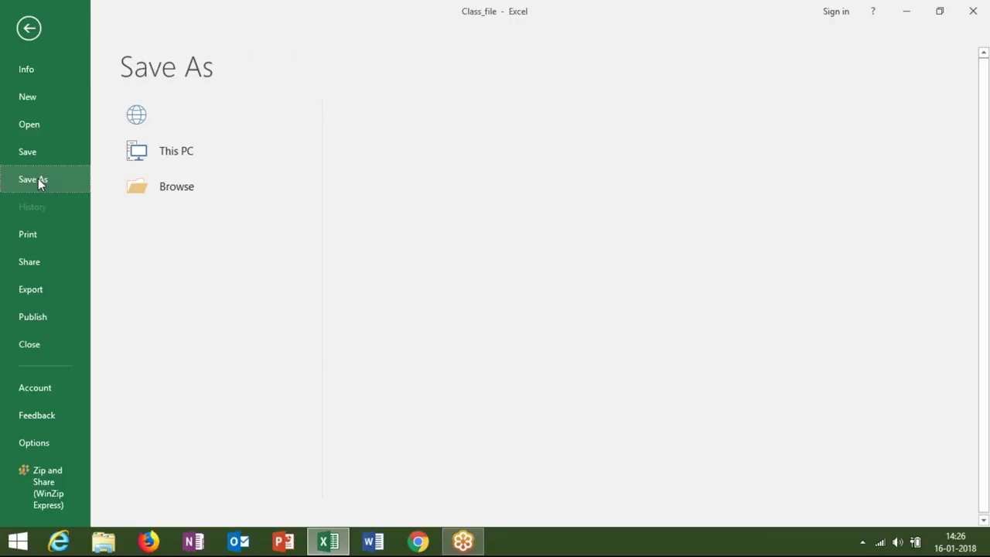
pyautogui.click(166, 229)
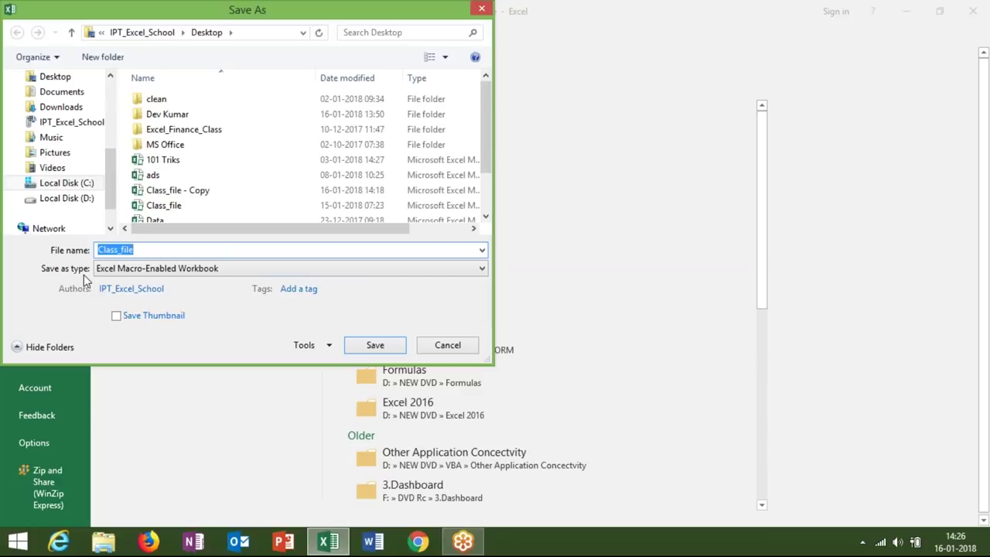
pyautogui.click(106, 275)
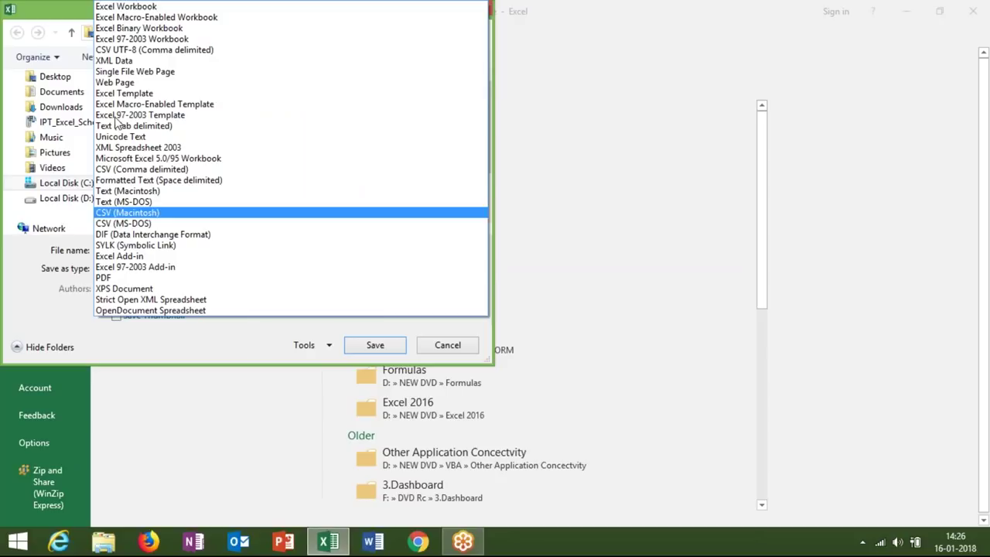
pyautogui.click(124, 93)
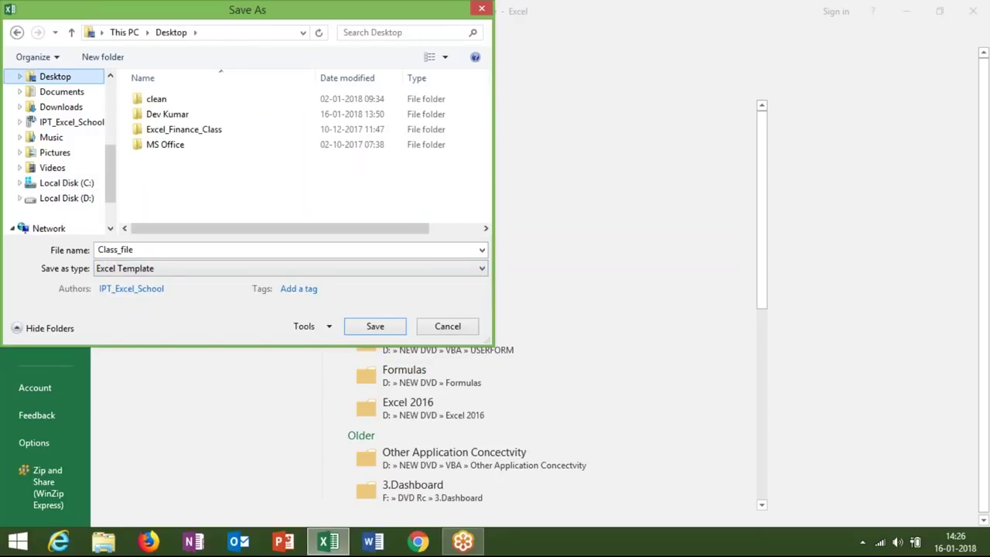
pyautogui.click(375, 327)
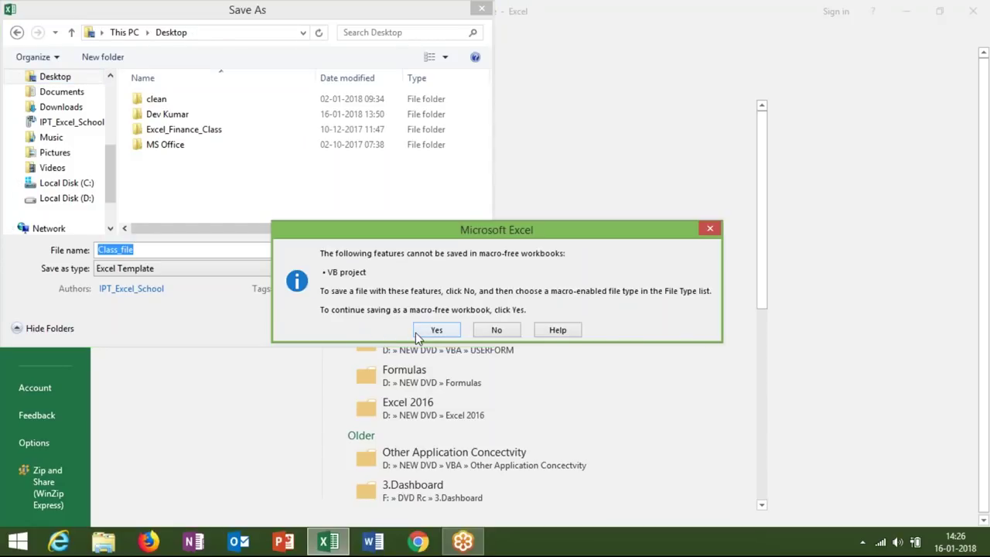
pyautogui.click(433, 331)
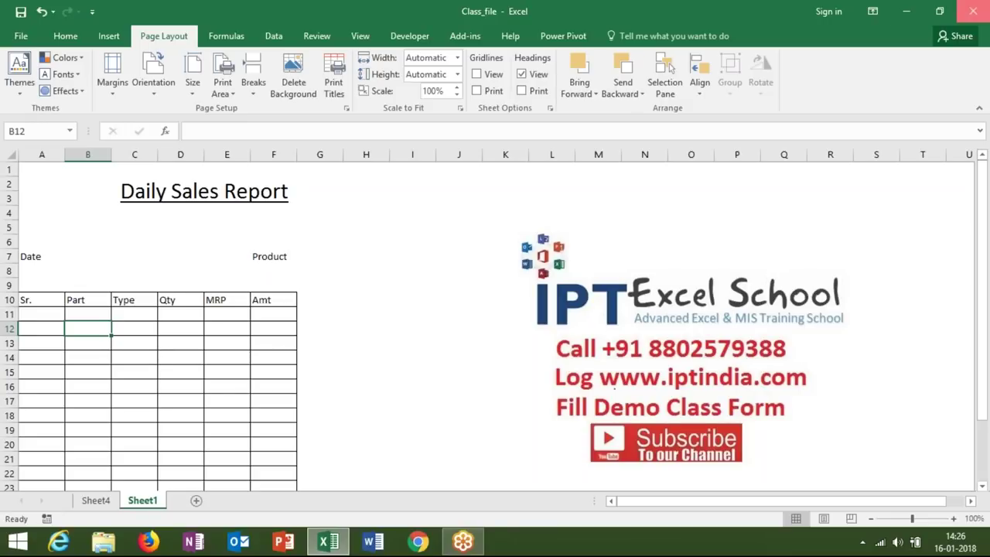
# Step: Close Excel and open the Class_file template from the desktop as Class_file1
pyautogui.click(973, 10)
pyautogui.click(974, 11)
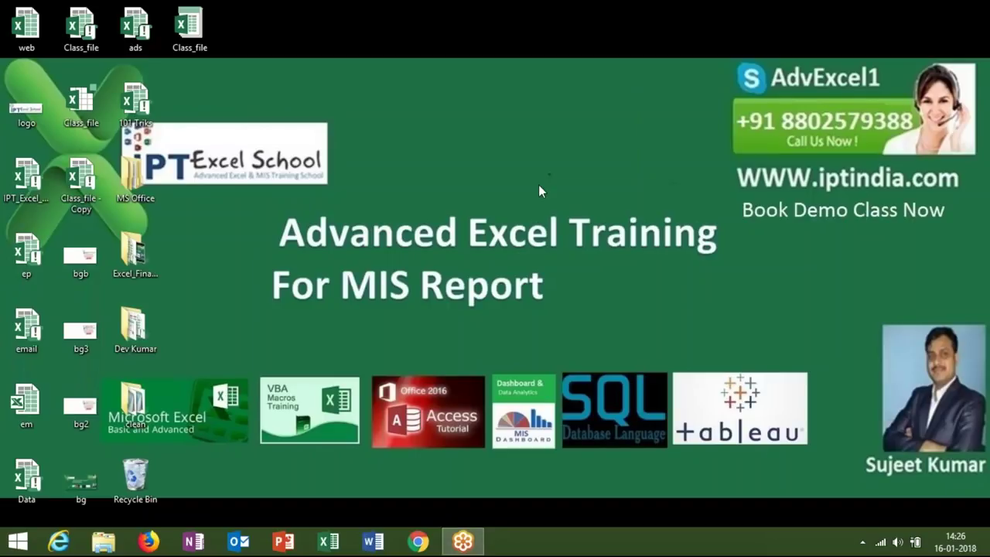
pyautogui.click(198, 38)
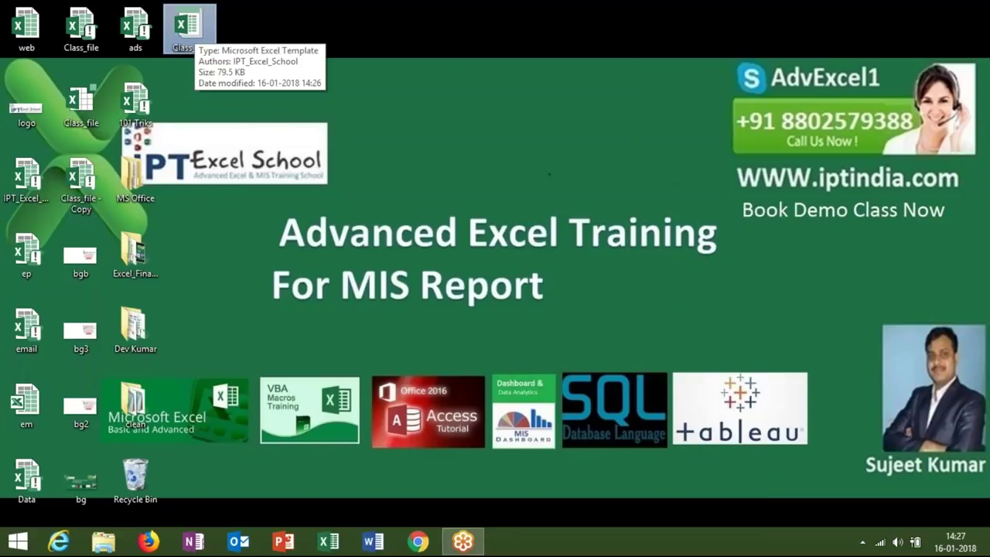
pyautogui.doubleClick(189, 30)
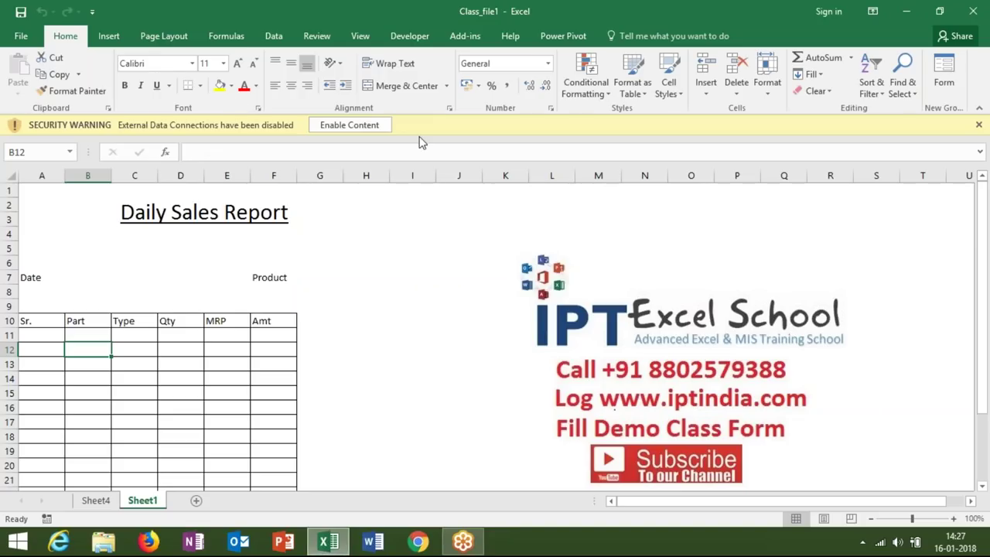
# Step: Close the yellow Security Warning bar about disabled data connections
pyautogui.click(376, 133)
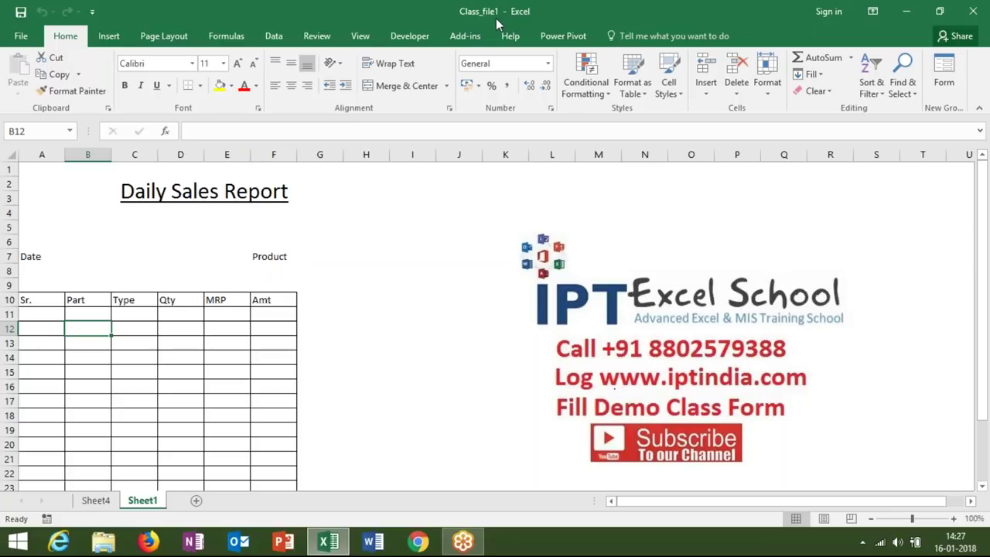
# Step: On a new sheet, enter Jan in A1 and fill months through Aug
pyautogui.click(198, 503)
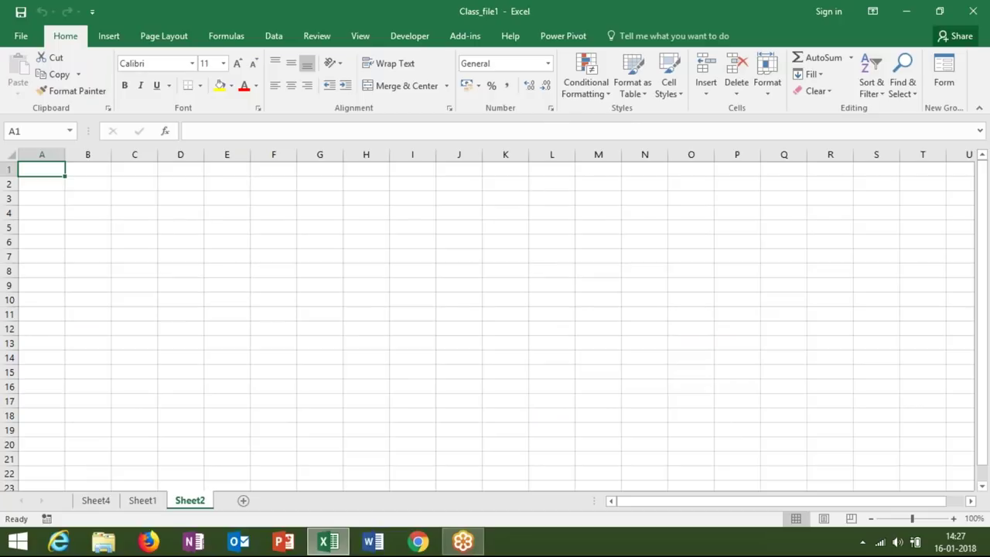
pyautogui.write('J')
pyautogui.write('an')
pyautogui.hotkey('ctrl', 'Return')
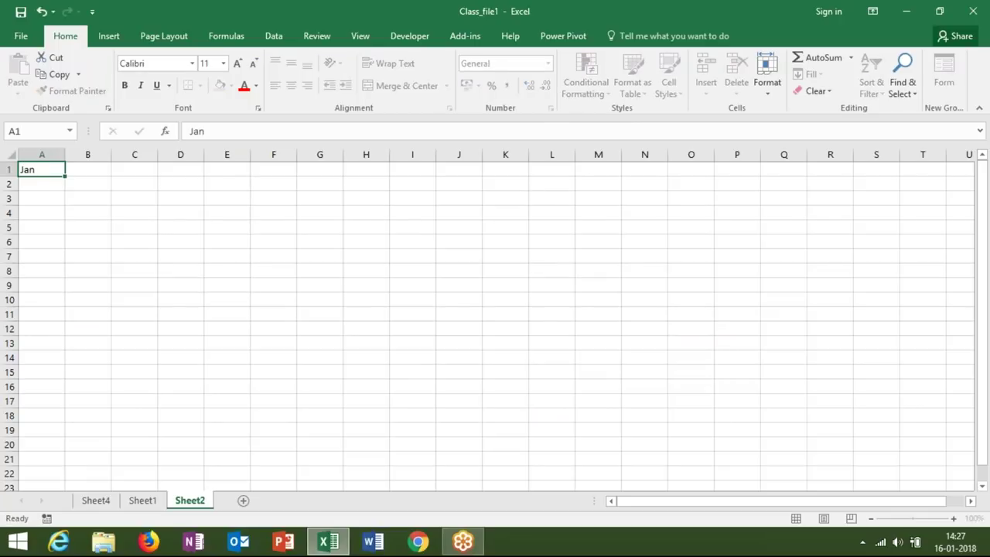
pyautogui.moveTo(65, 175); pyautogui.dragTo(64, 276)
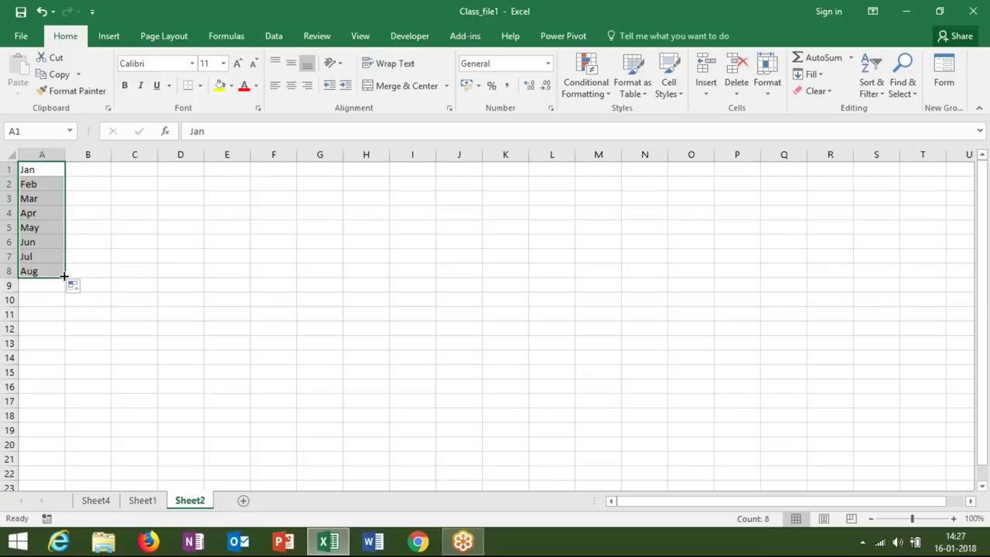
# Step: Enter Sun in B1 and fill weekdays down to row 9
pyautogui.click(88, 169)
pyautogui.write('Sun')
pyautogui.hotkey('ctrl', 'Return')
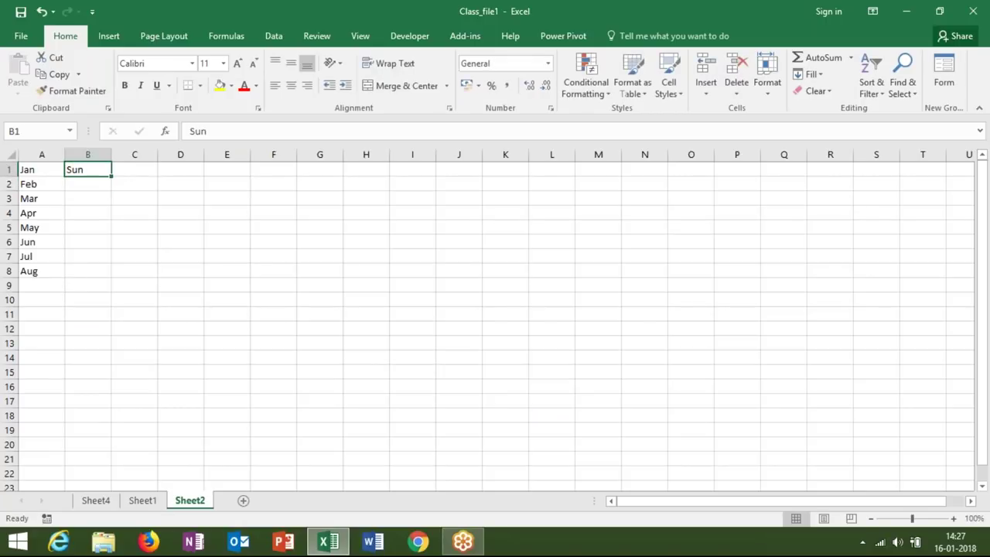
pyautogui.moveTo(112, 176); pyautogui.dragTo(107, 286)
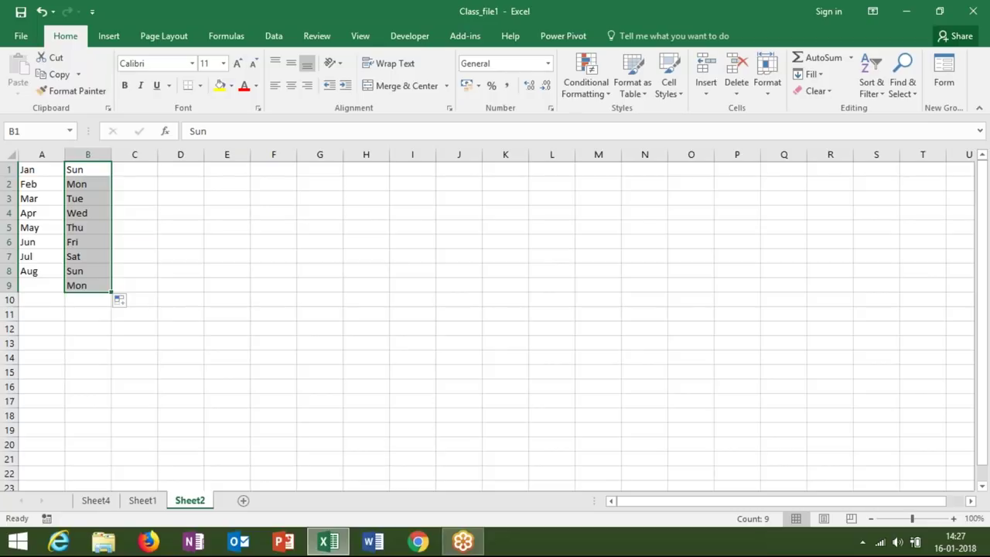
# Step: Enter the first name of the custom list in D1 and fill it down to D7
pyautogui.click(87, 170)
pyautogui.click(134, 169)
pyautogui.click(180, 169)
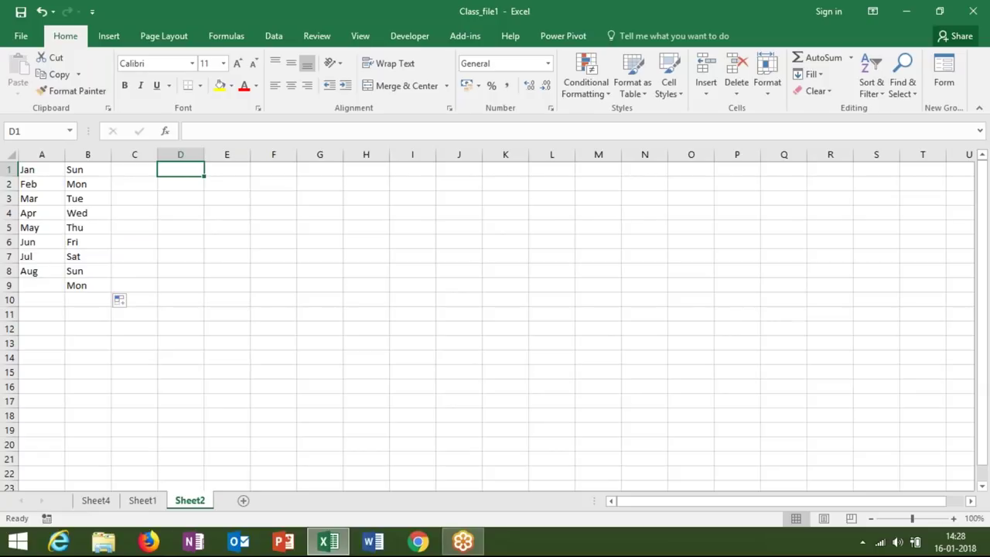
pyautogui.write('P')
pyautogui.write('uja')
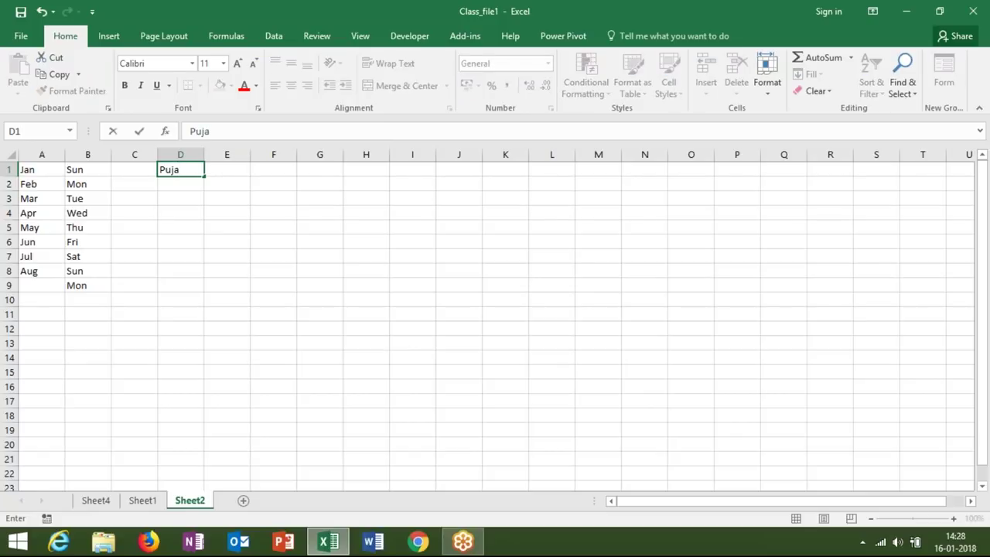
pyautogui.click(181, 236)
pyautogui.click(192, 171)
pyautogui.moveTo(204, 176); pyautogui.dragTo(203, 262)
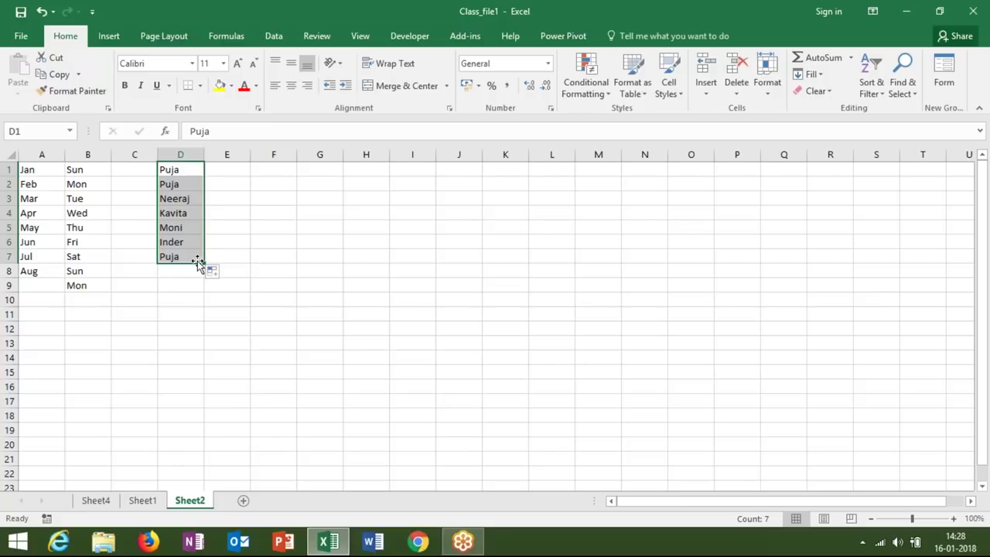
# Step: Open Excel Options on the Advanced page and scroll down toward Edit Custom Lists
pyautogui.click(27, 38)
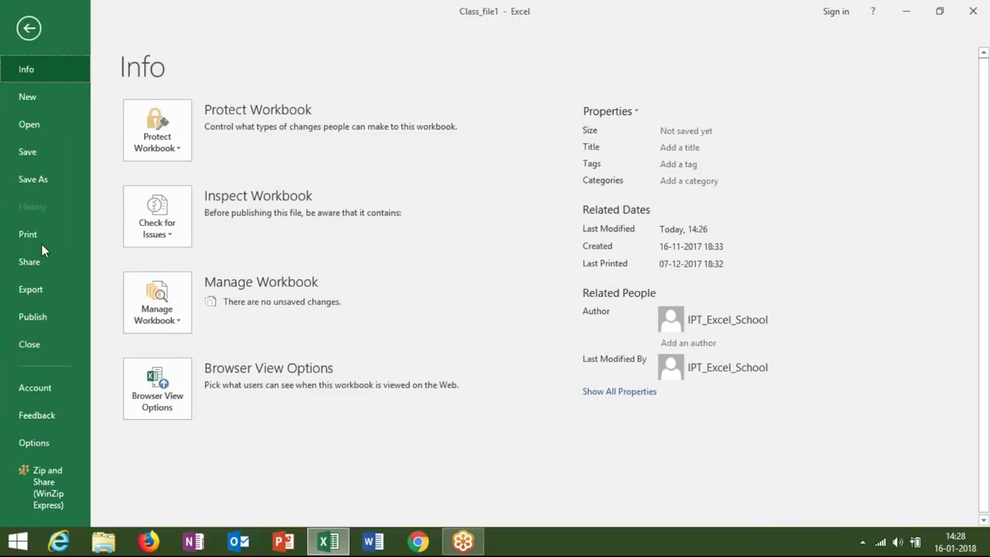
pyautogui.click(31, 442)
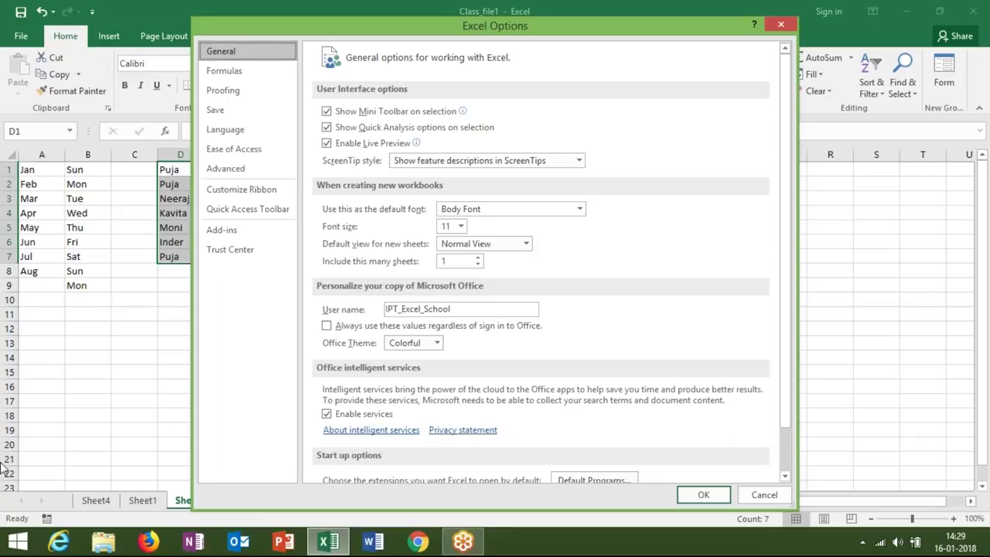
pyautogui.click(226, 172)
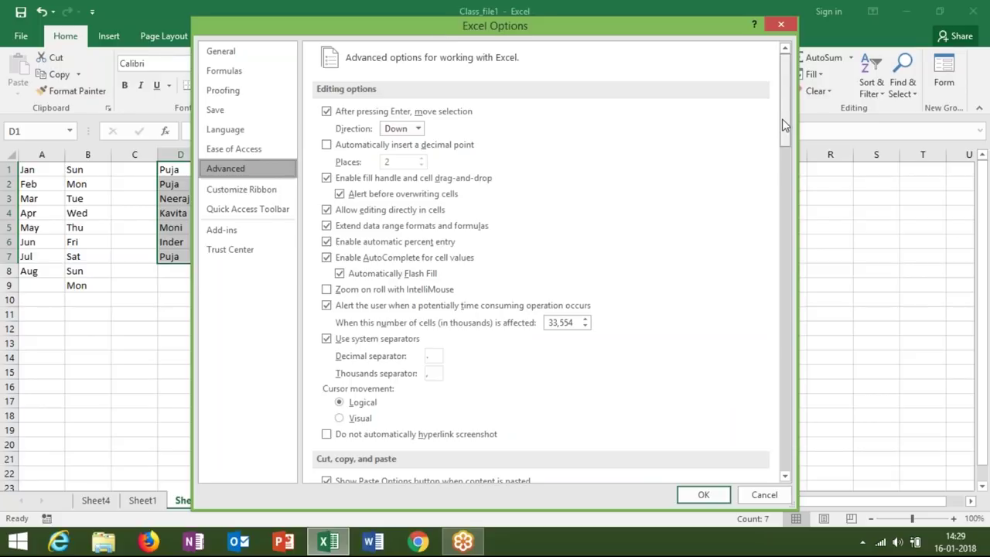
pyautogui.scroll(-10, 770, 323)
pyautogui.scroll(-10, 767, 356)
pyautogui.scroll(-5, 765, 418)
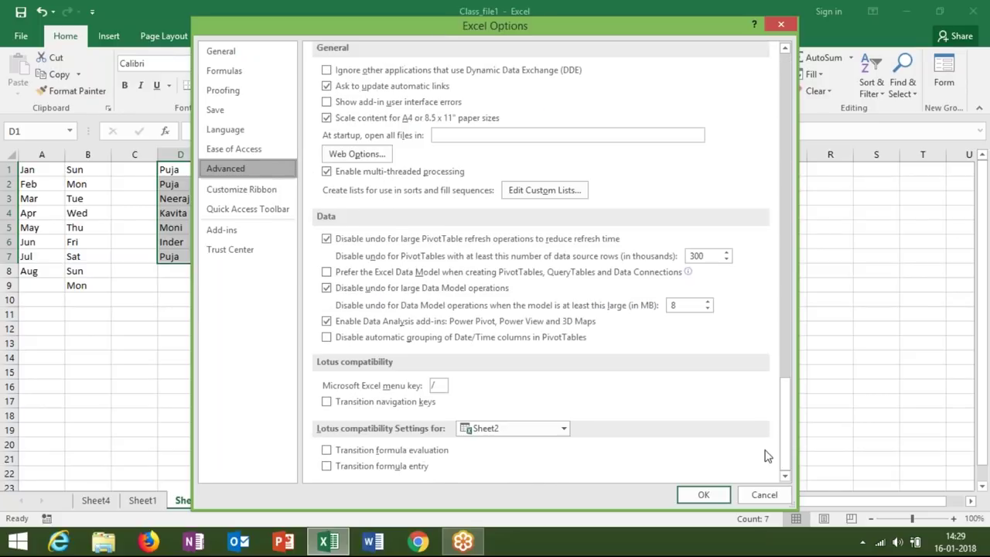
pyautogui.click(564, 202)
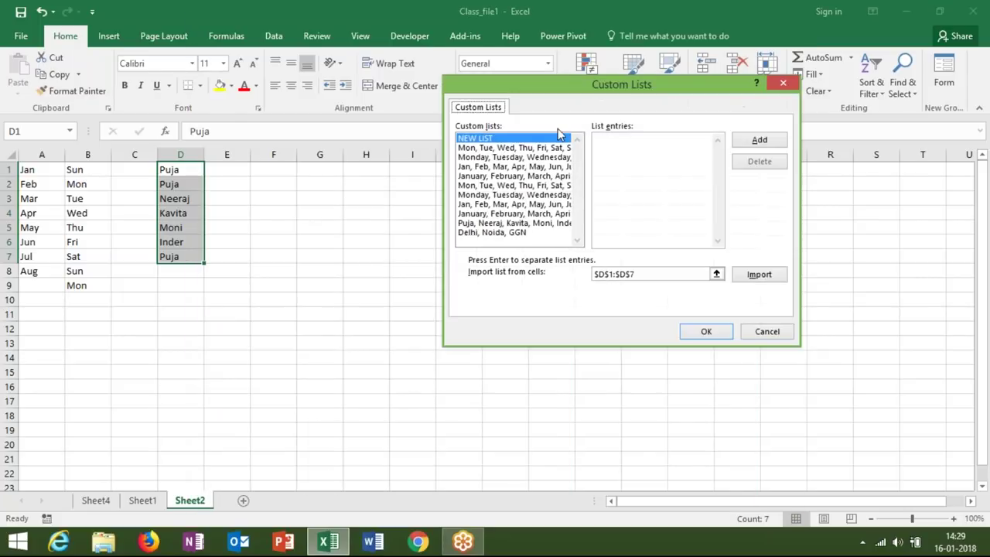
pyautogui.click(600, 142)
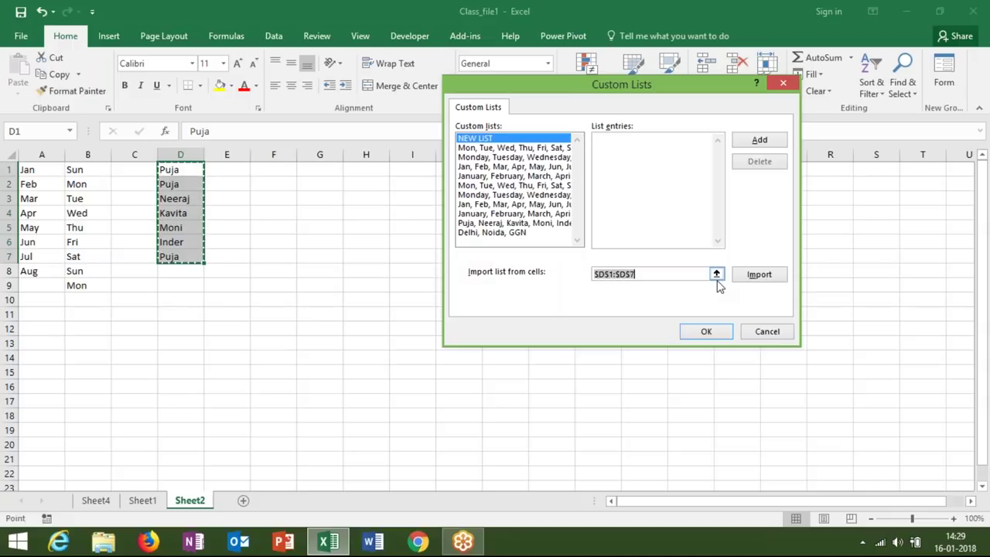
pyautogui.click(716, 274)
pyautogui.click(354, 184)
pyautogui.moveTo(356, 205); pyautogui.dragTo(363, 384)
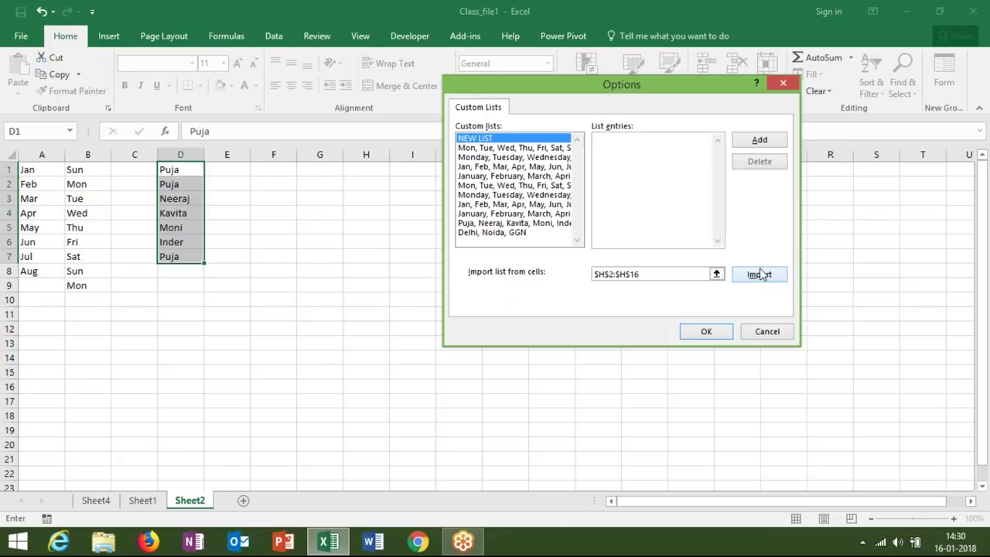
pyautogui.click(550, 147)
pyautogui.click(551, 167)
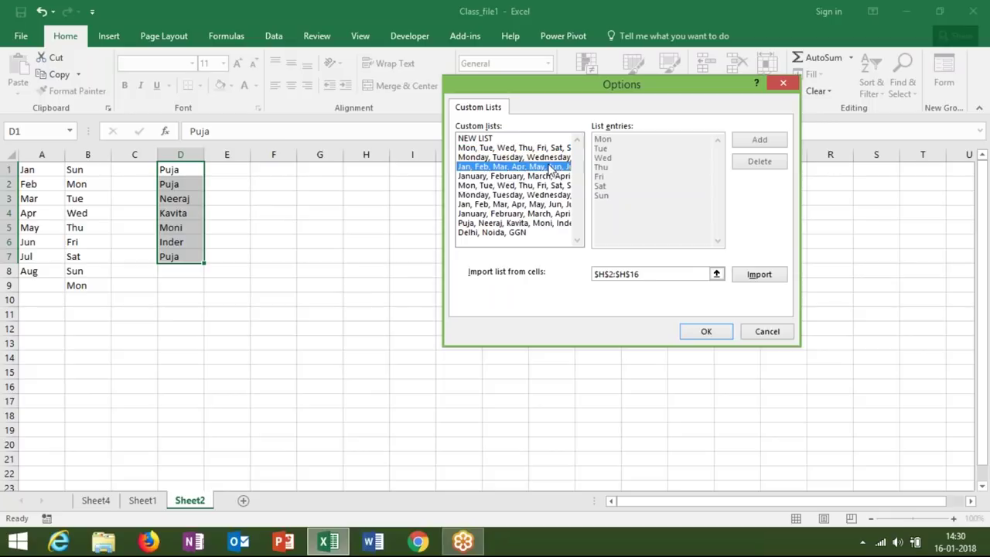
pyautogui.click(545, 176)
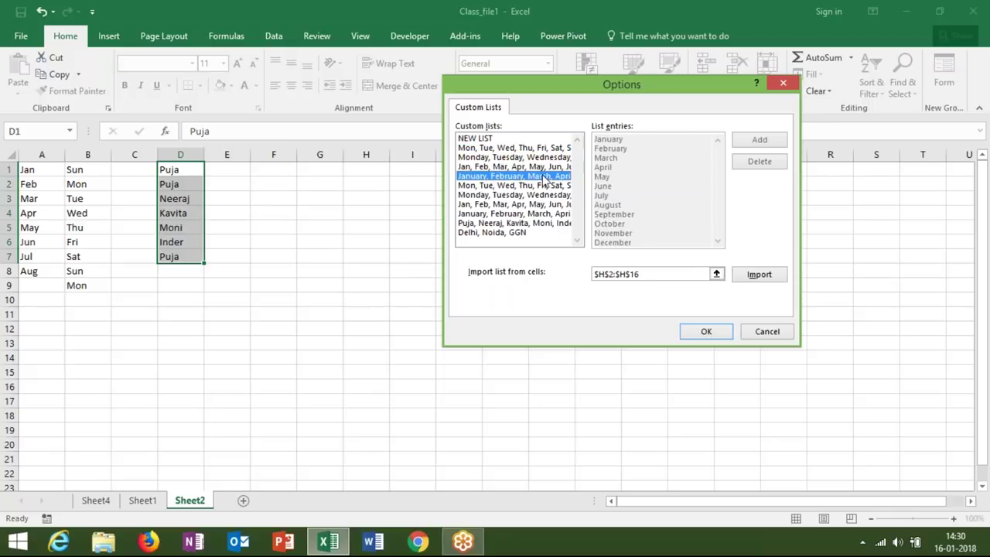
pyautogui.click(530, 185)
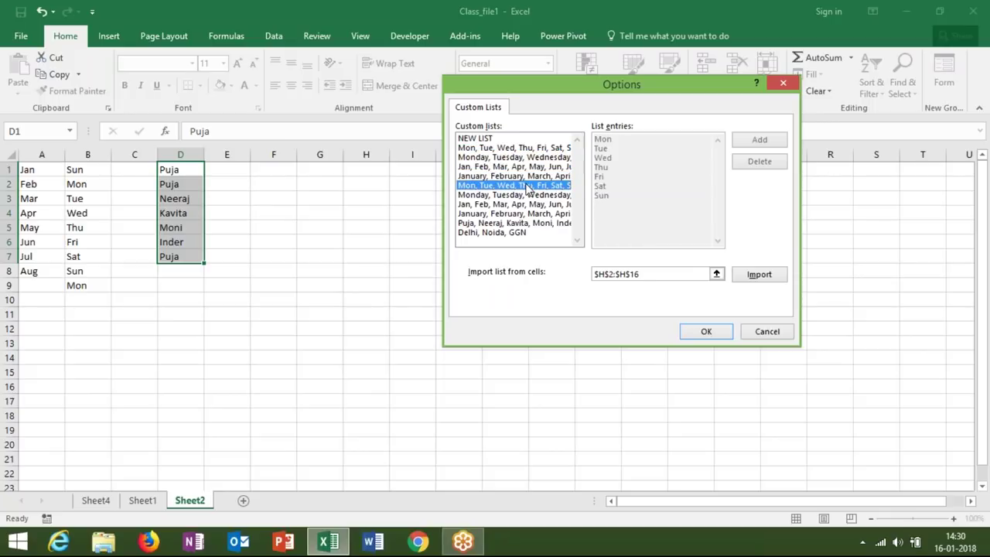
pyautogui.click(524, 196)
pyautogui.click(518, 213)
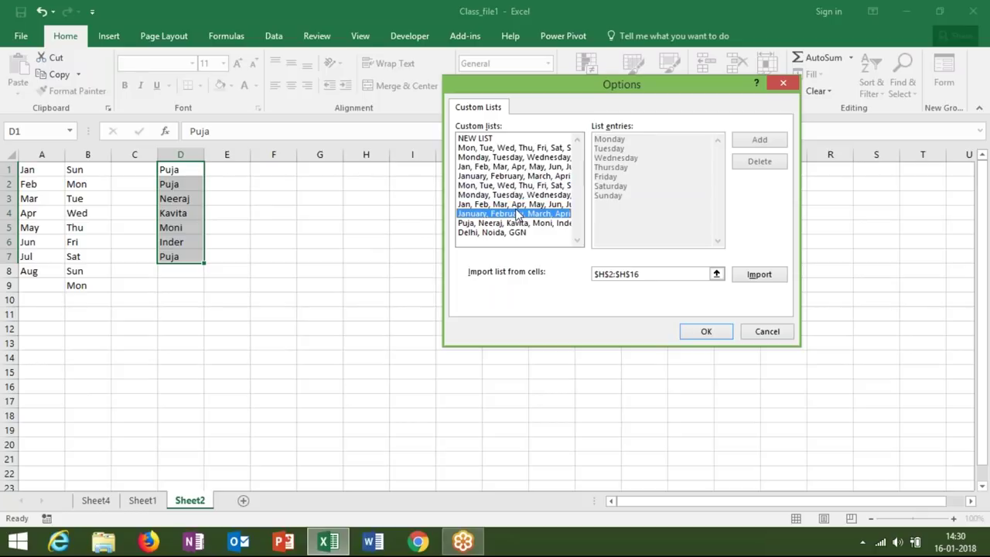
pyautogui.click(513, 224)
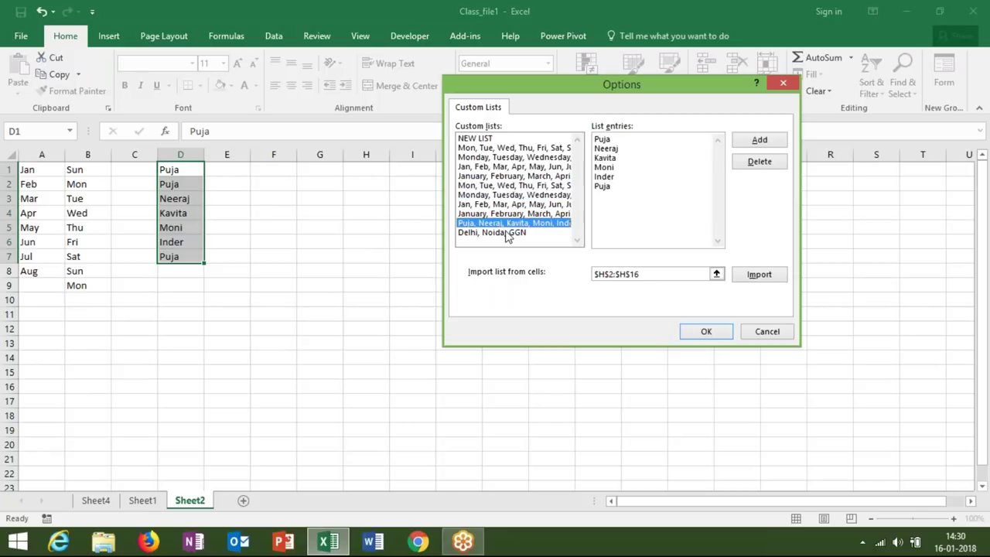
pyautogui.click(501, 233)
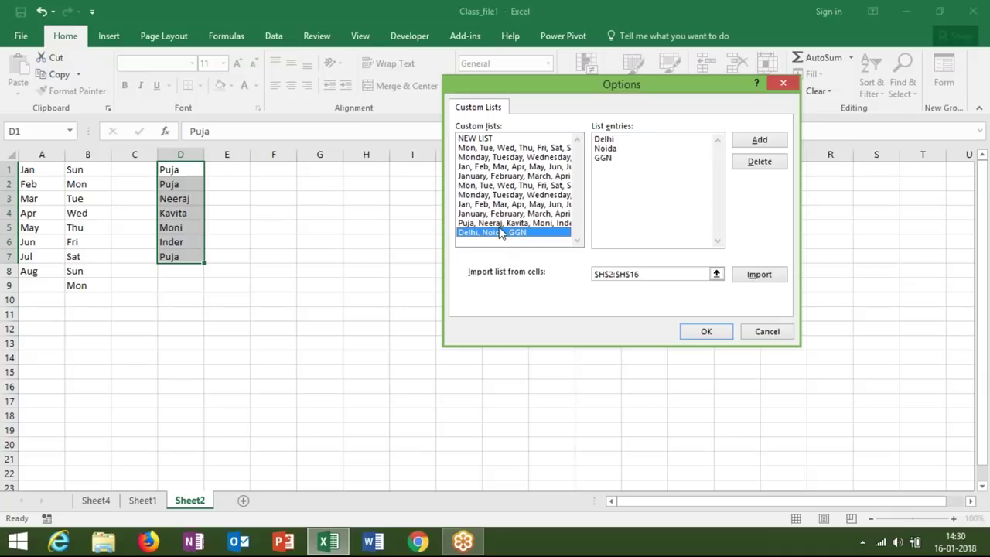
pyautogui.press('Up')
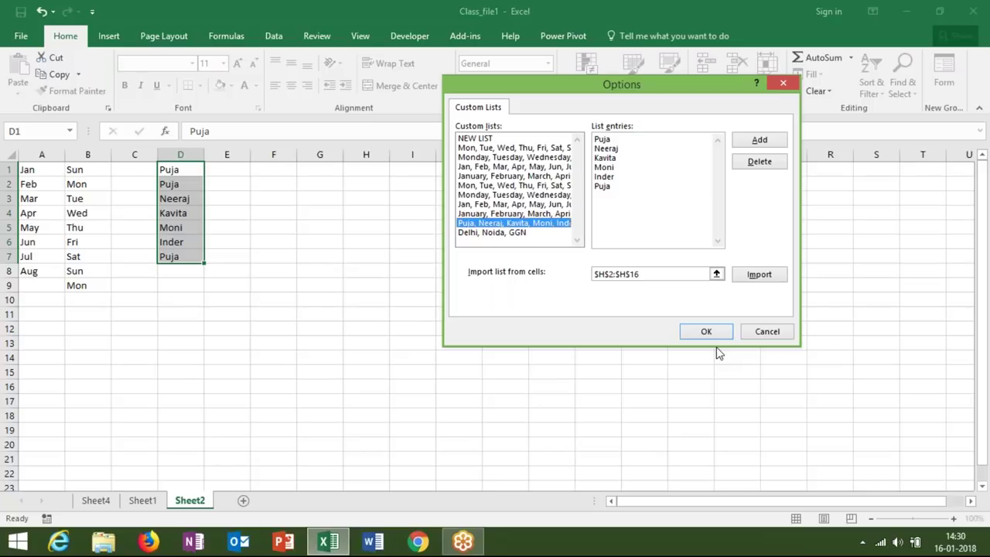
pyautogui.click(762, 333)
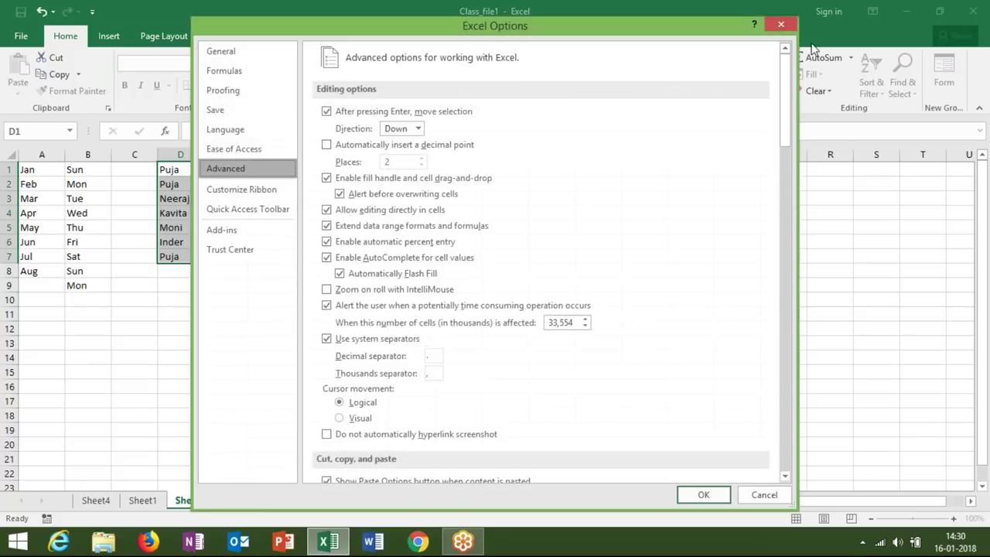
# Step: Close the Options dialog and Excel, discarding unsaved changes to Class_file1
pyautogui.click(780, 27)
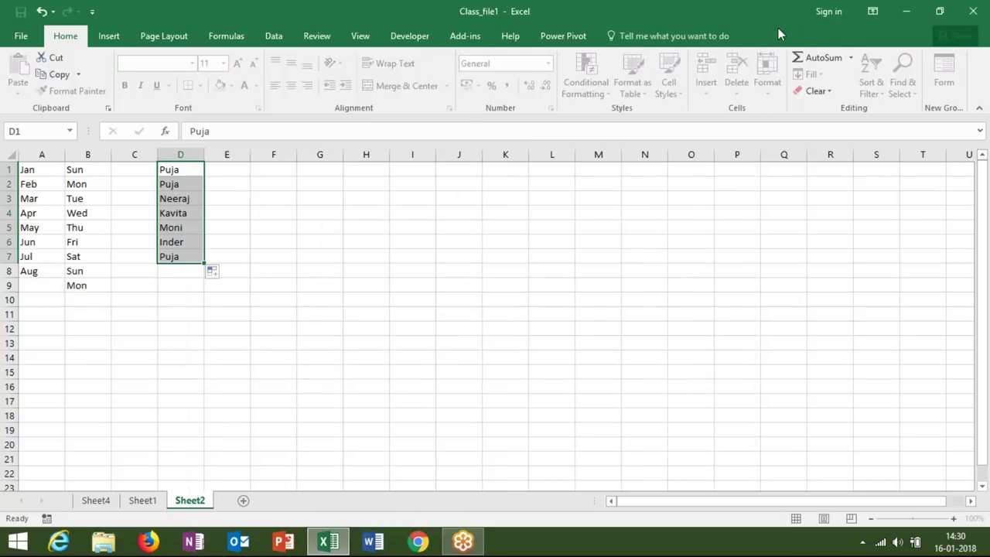
pyautogui.click(976, 11)
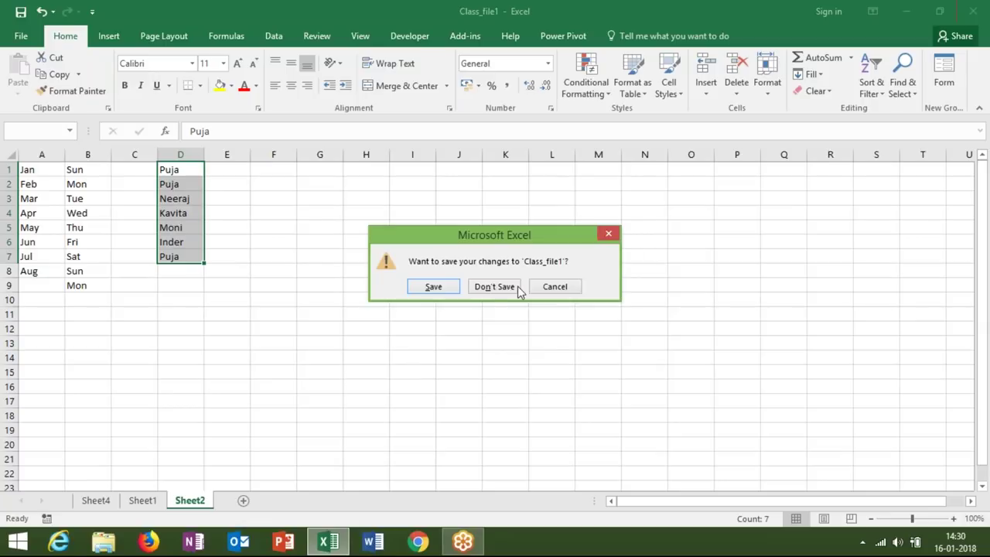
pyautogui.click(518, 287)
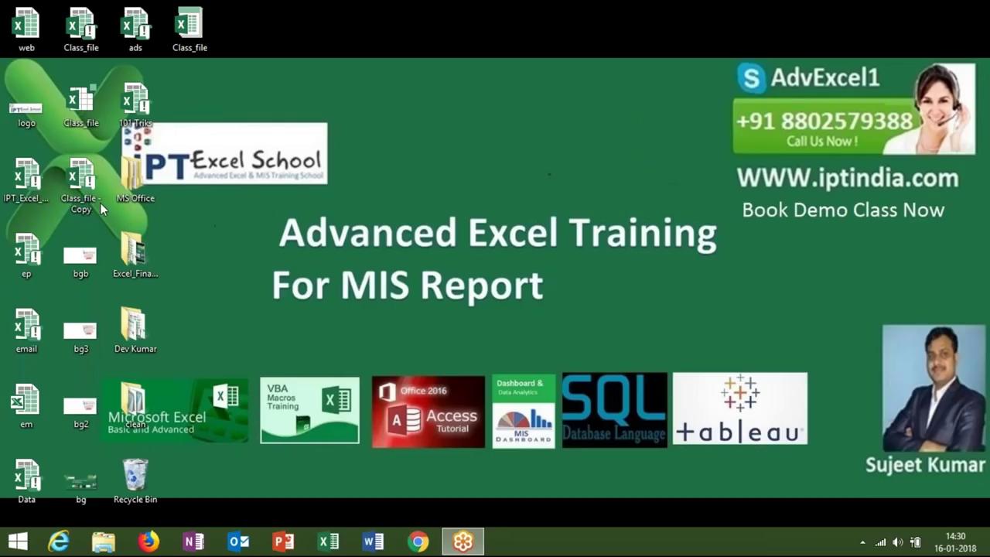
# Step: Open Class_file.xlsm from its desktop icon in Excel
pyautogui.click(81, 27)
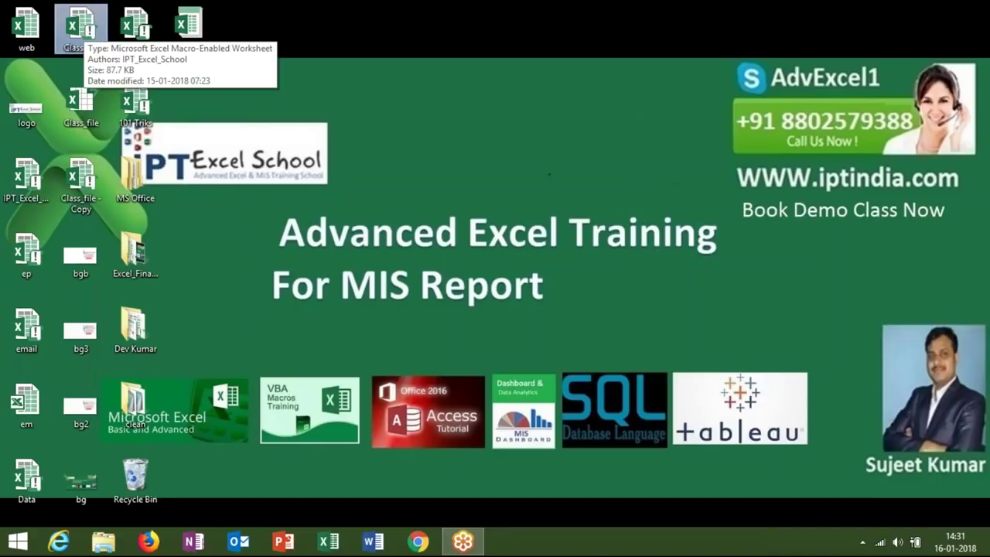
pyautogui.doubleClick(82, 28)
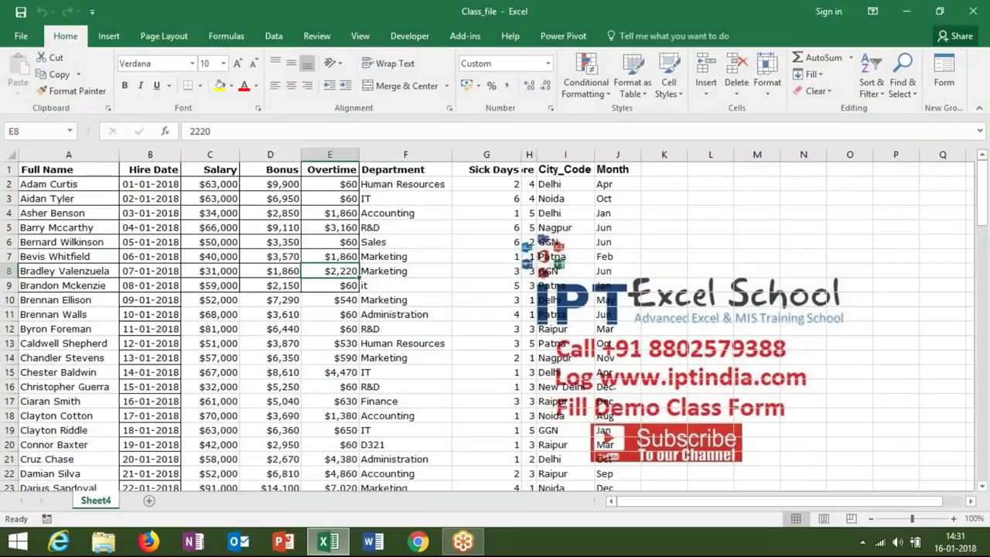
# Step: Insert a new blank Sheet1 after Sheet4 in Class_file
pyautogui.click(150, 501)
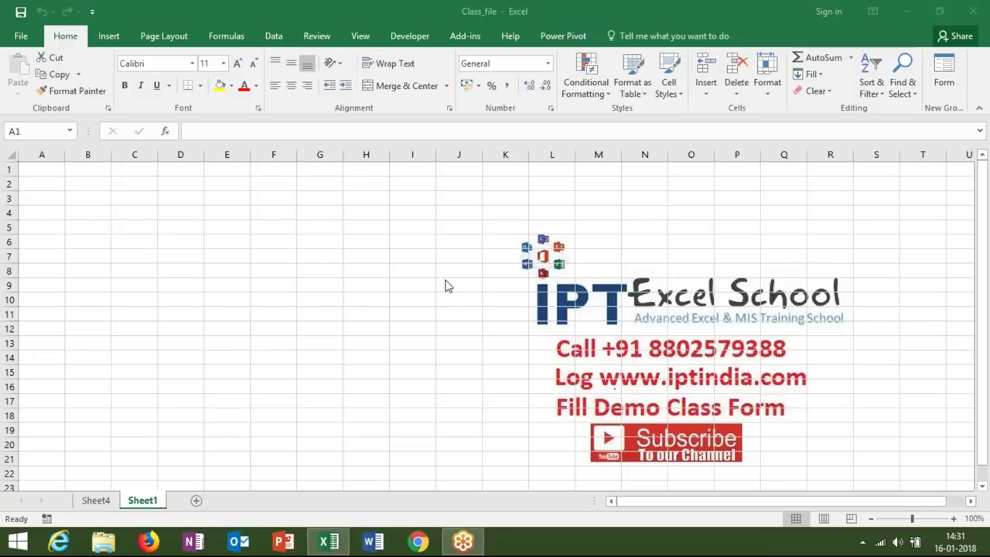
pyautogui.hotkey('alt', 'Tab')
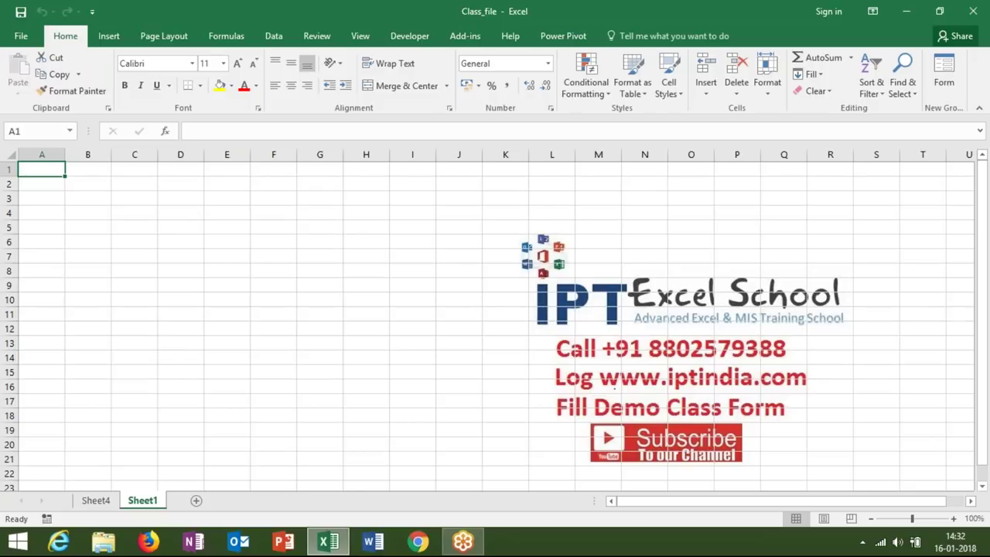
# Step: Copy Sheet4's A1:C9 name, hire date and salary block into Sheet1, autofitting columns A and B
pyautogui.click(99, 503)
pyautogui.moveTo(81, 174); pyautogui.dragTo(230, 285)
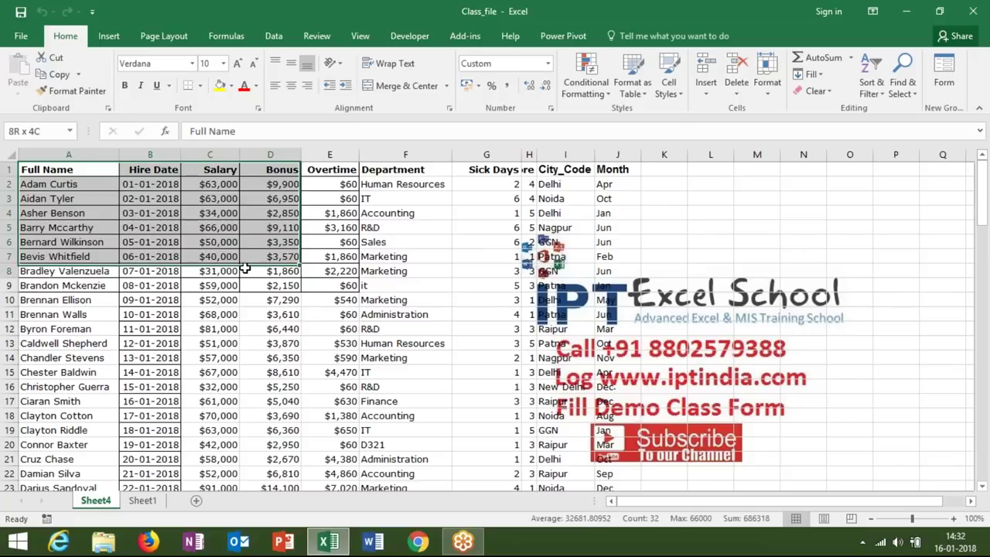
pyautogui.hotkey('ctrl', 'c')
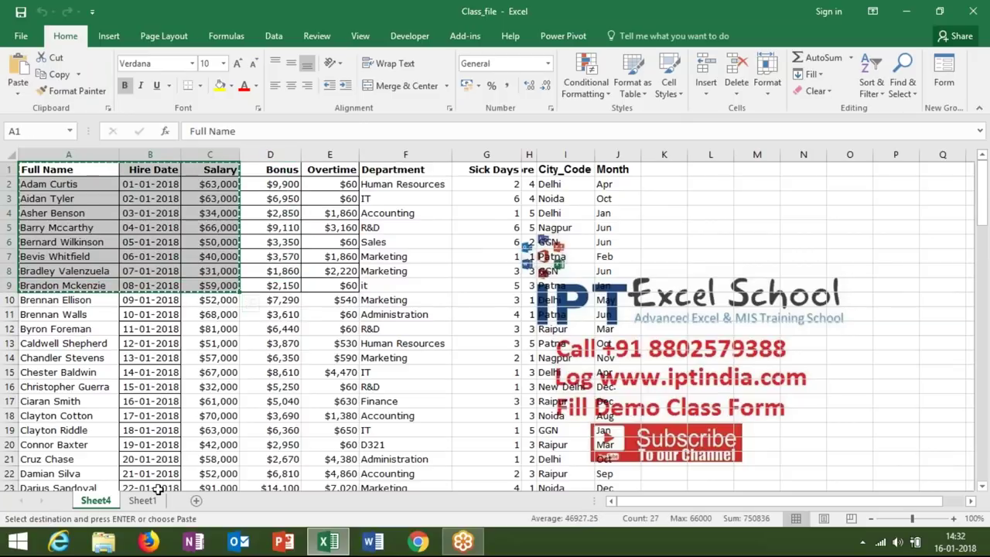
pyautogui.click(143, 500)
pyautogui.hotkey('ctrl', 'v')
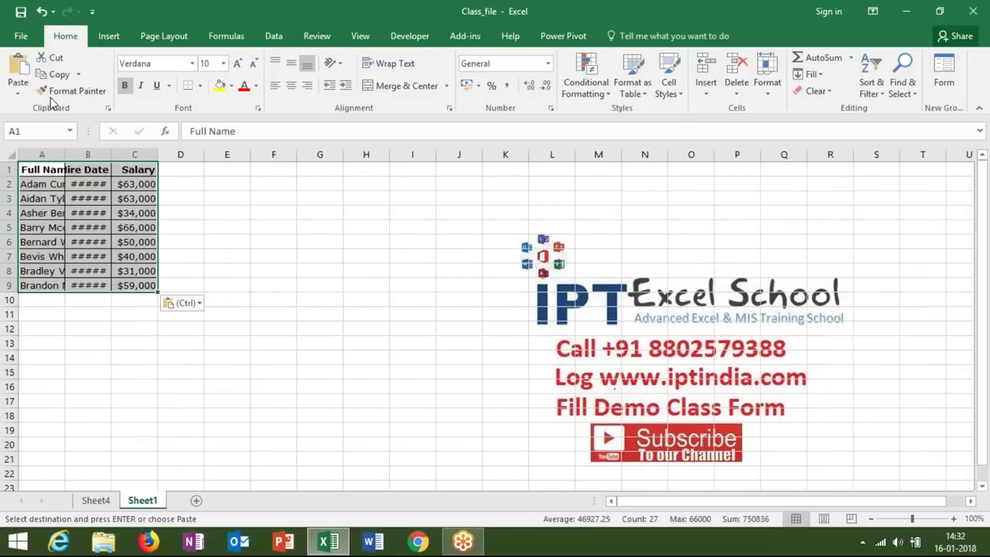
pyautogui.doubleClick(65, 148)
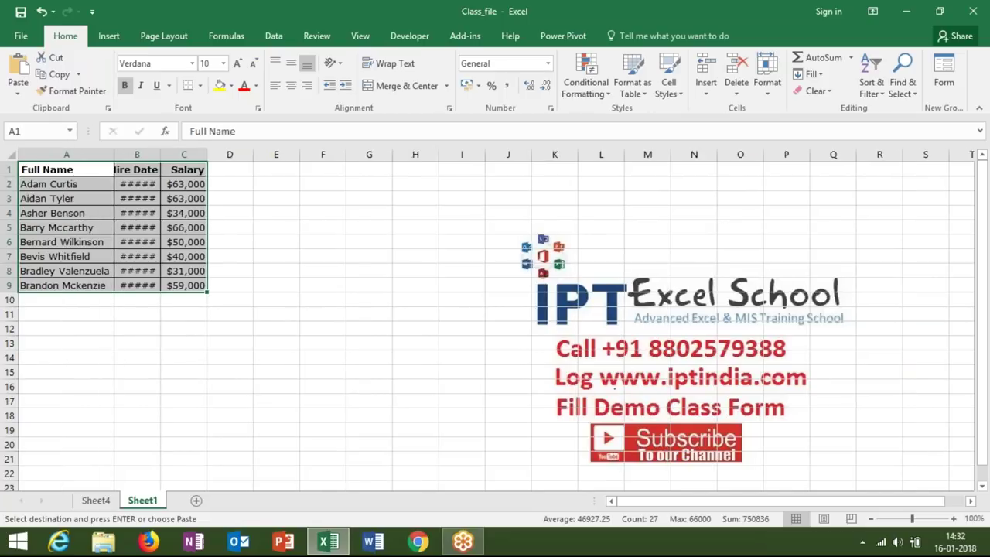
pyautogui.doubleClick(161, 154)
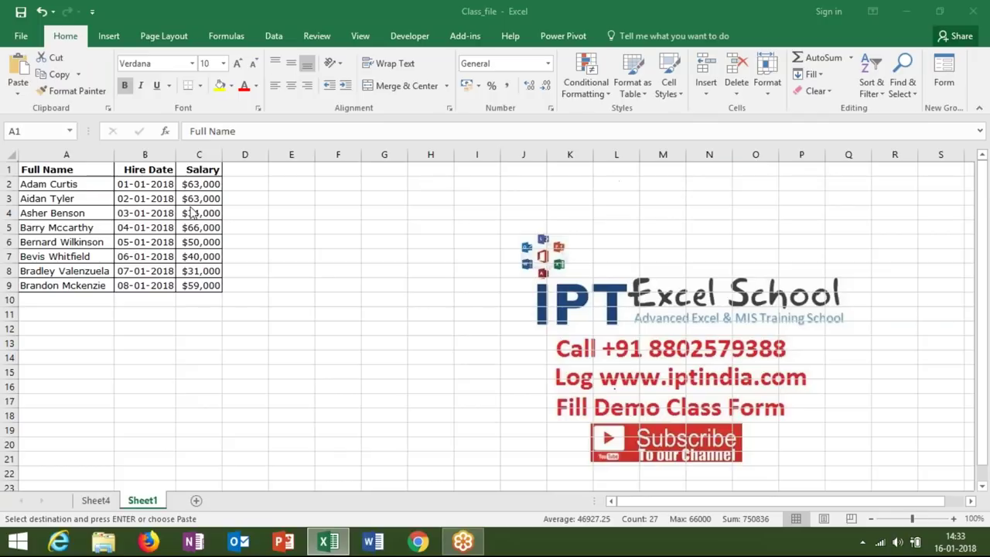
# Step: Apply a yellow fill to the pasted A1:C9 table on Sheet1
pyautogui.click(220, 85)
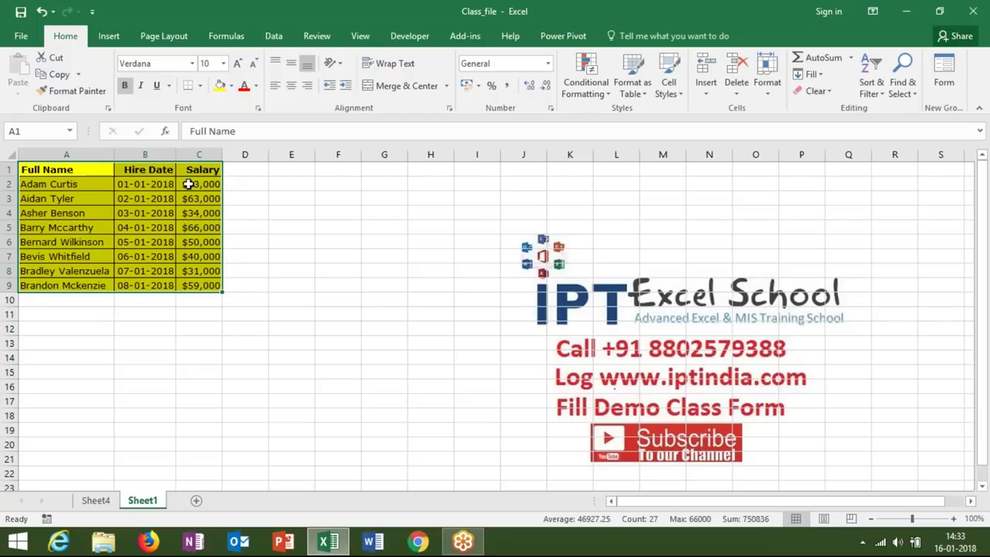
pyautogui.hotkey('ctrl', 'c')
pyautogui.click(327, 171)
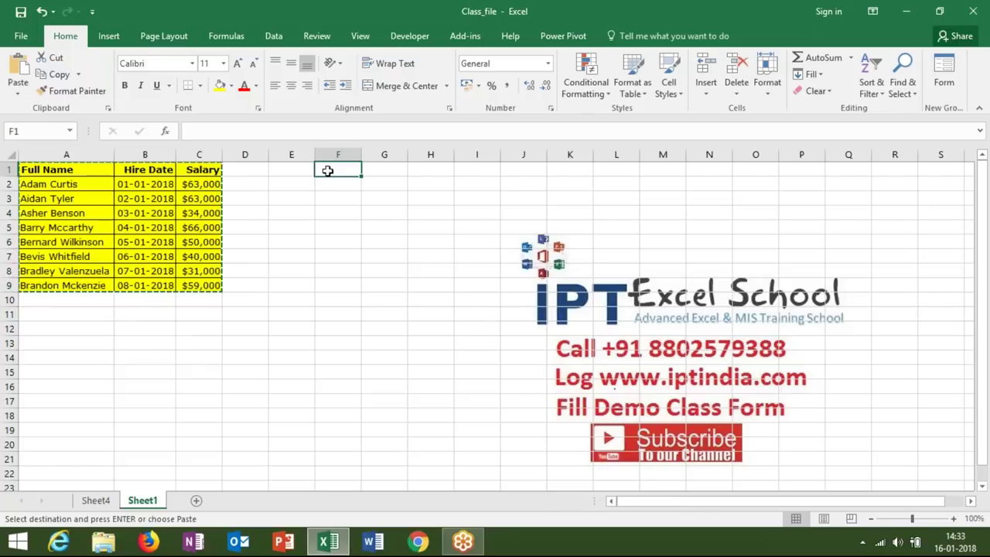
pyautogui.rightClick(327, 171)
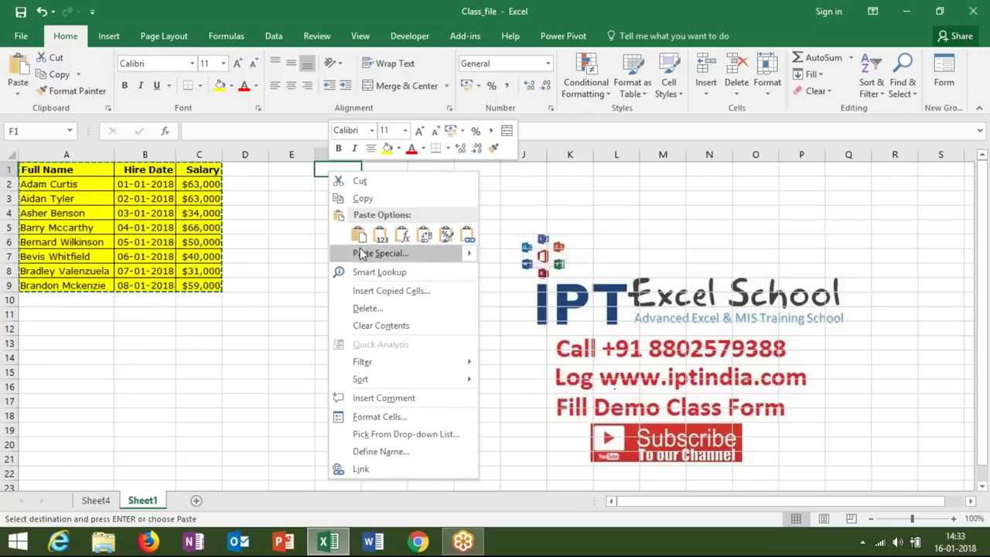
pyautogui.click(357, 253)
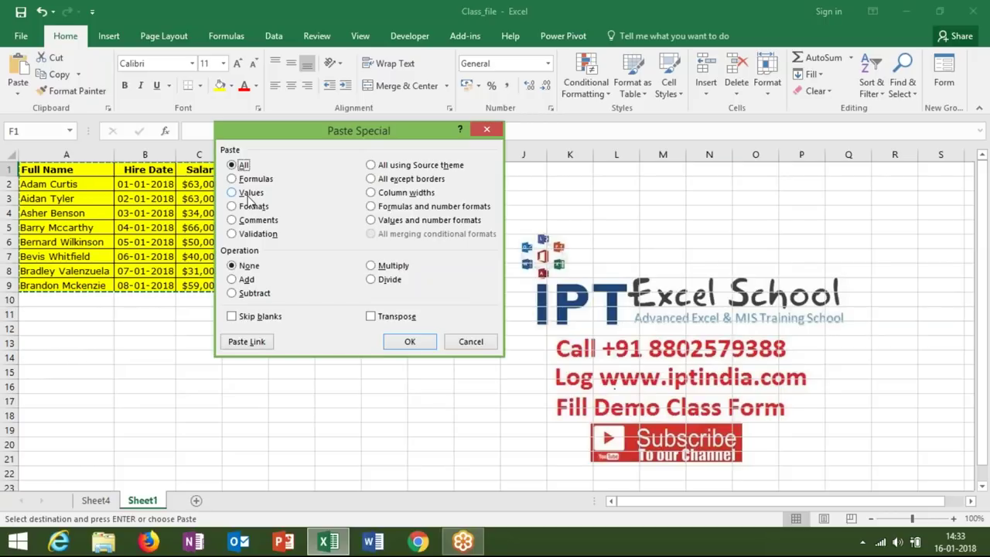
pyautogui.press('Escape')
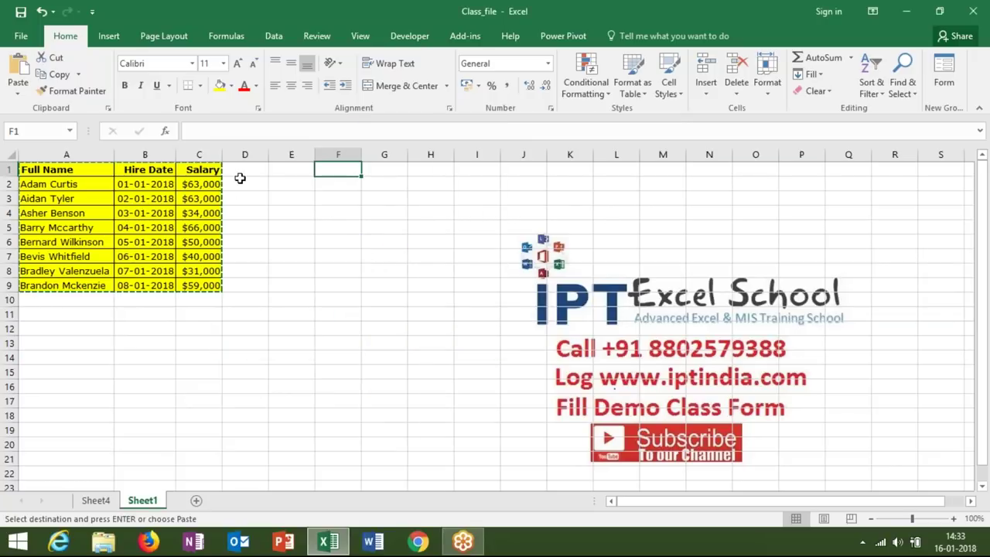
pyautogui.press('Escape')
# Step: Add a Date heading in D1 and fill dates 07-Jan through 14-Jan down D2:D9
pyautogui.click(245, 172)
pyautogui.write('Date')
pyautogui.press('Return')
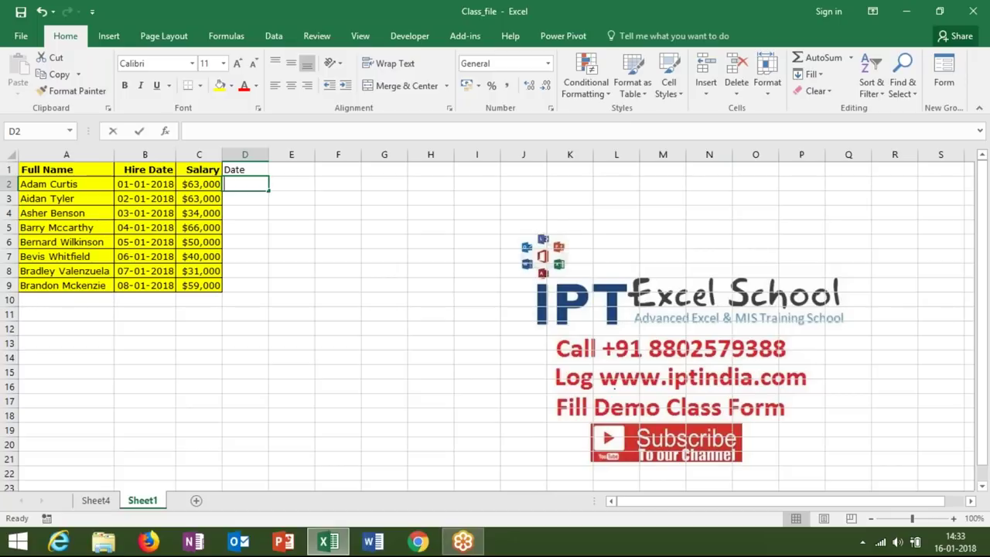
pyautogui.write('7/1')
pyautogui.press('Return')
pyautogui.click(255, 184)
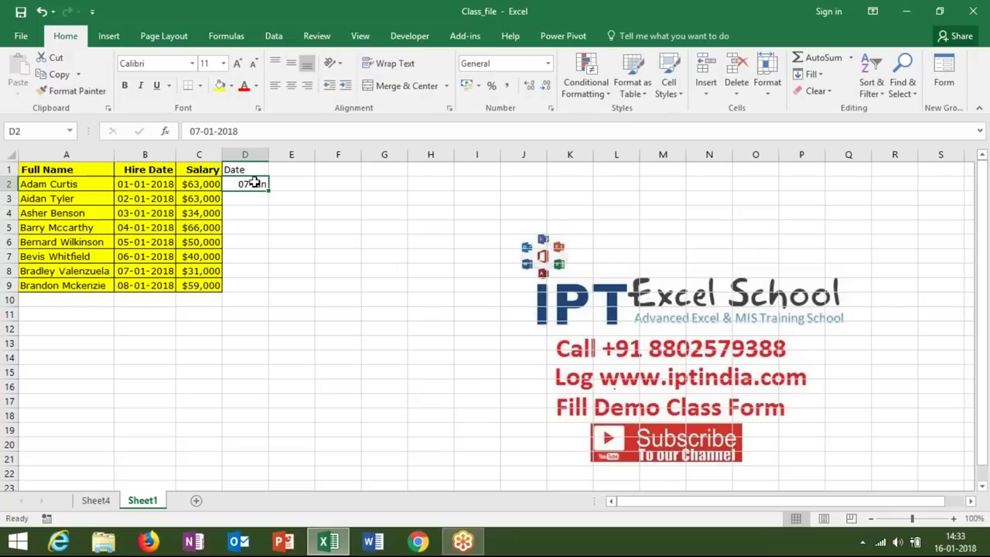
pyautogui.doubleClick(269, 191)
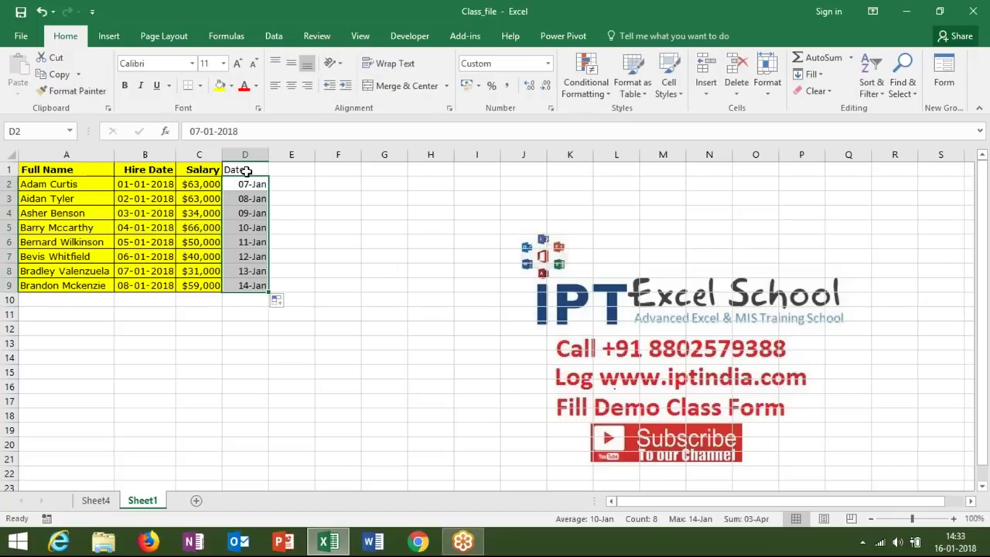
# Step: Give the Date column D1:D9 a yellow fill and All Borders
pyautogui.moveTo(245, 171); pyautogui.dragTo(245, 285)
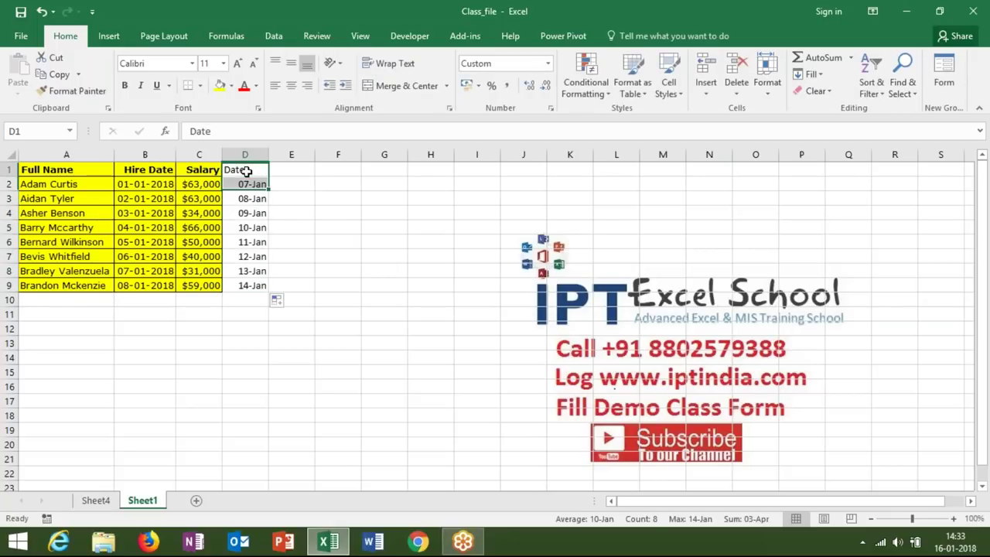
pyautogui.click(220, 86)
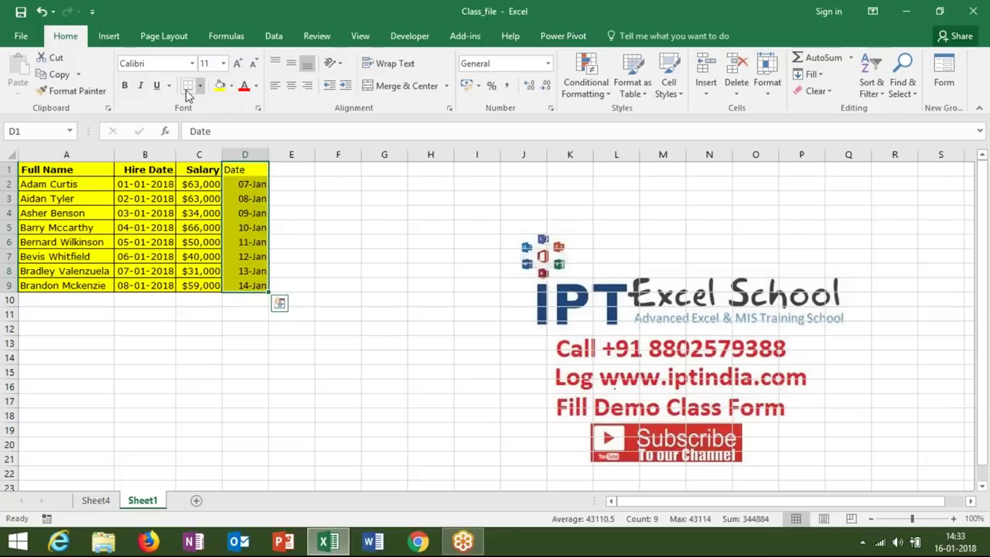
pyautogui.click(200, 87)
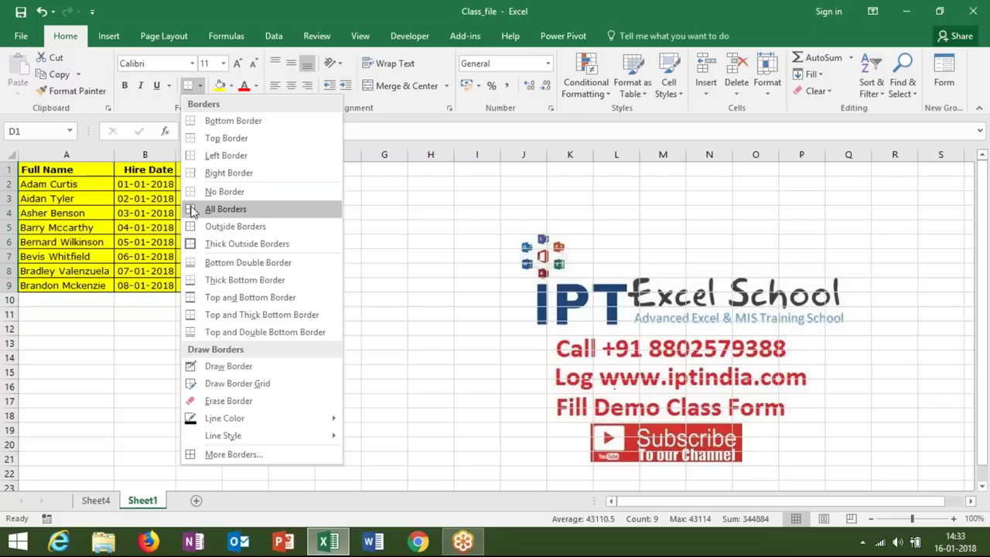
pyautogui.click(225, 209)
# Step: Select and copy the whole four-column table A1:D9
pyautogui.press('Left')
pyautogui.press('Left')
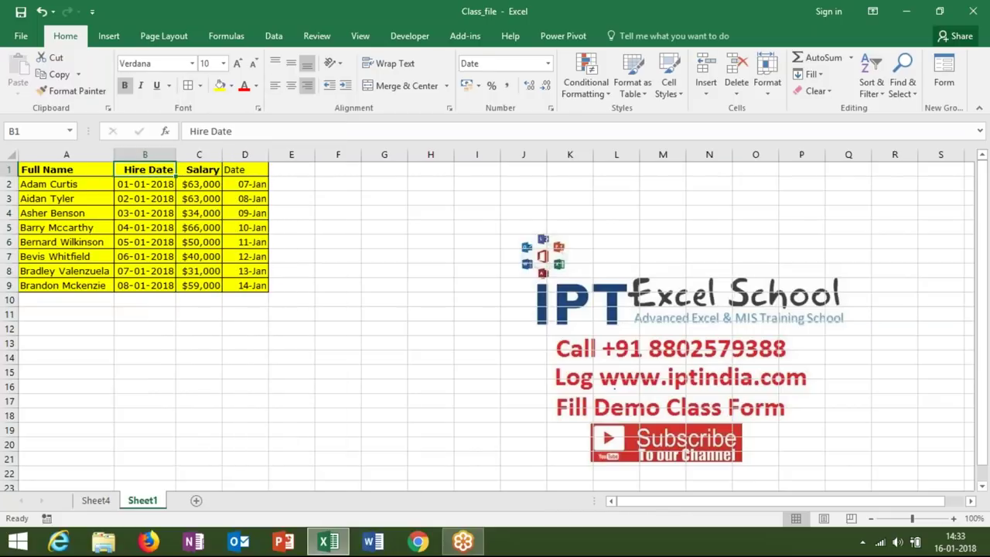
pyautogui.press('Left')
pyautogui.hotkey('ctrl', 'shift', 'Right')
pyautogui.hotkey('ctrl', 'shift', 'Down')
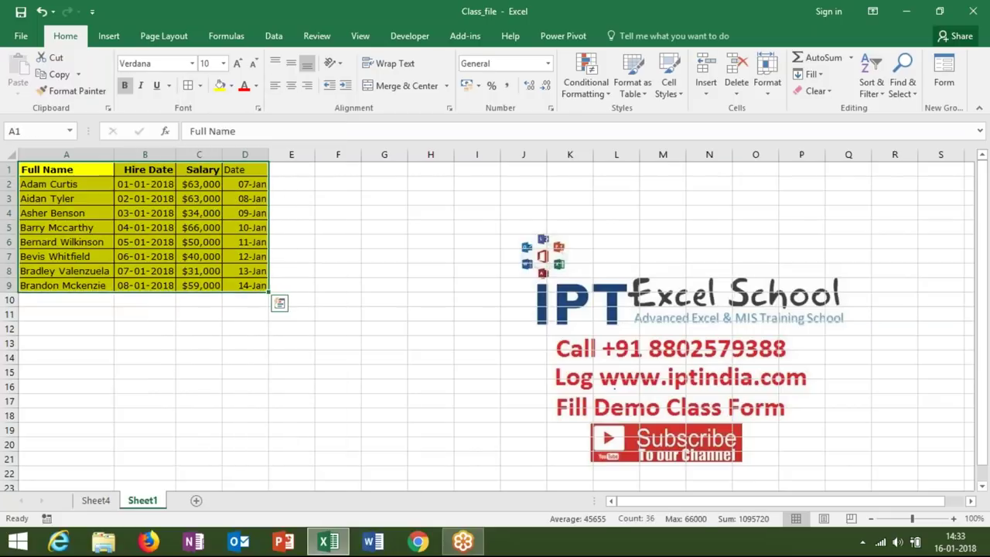
pyautogui.hotkey('ctrl', 'c')
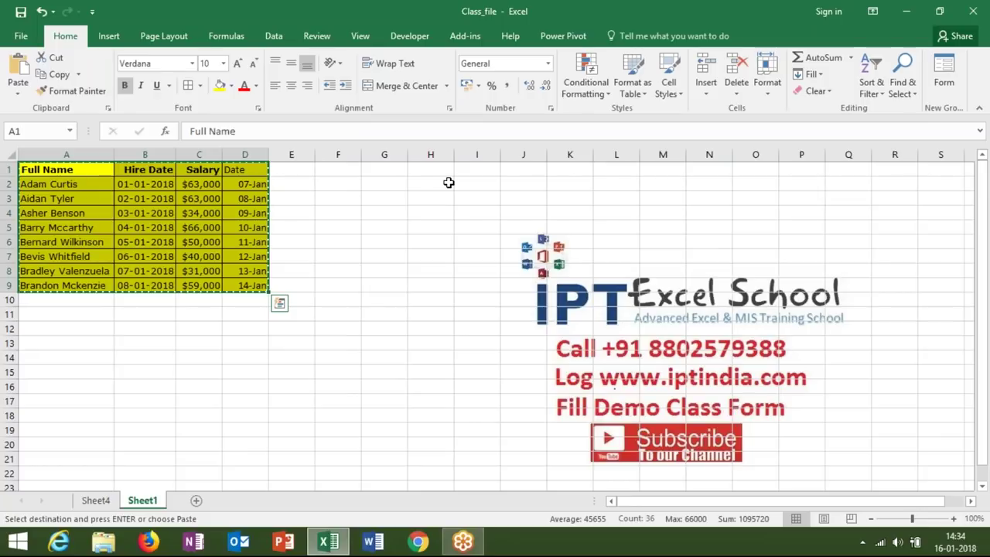
# Step: Select the Date column D1:D9 and pick H1 as the paste destination
pyautogui.click(448, 183)
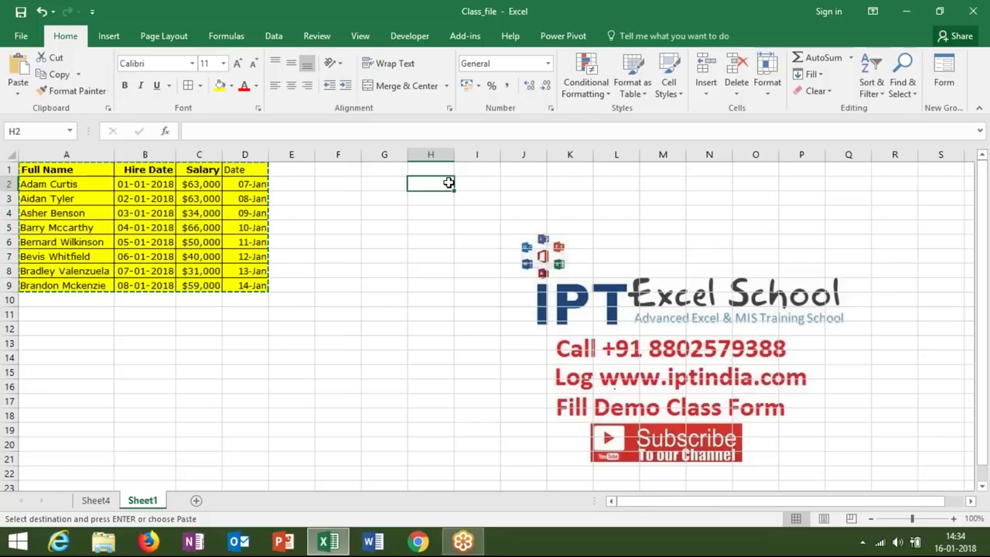
pyautogui.click(234, 167)
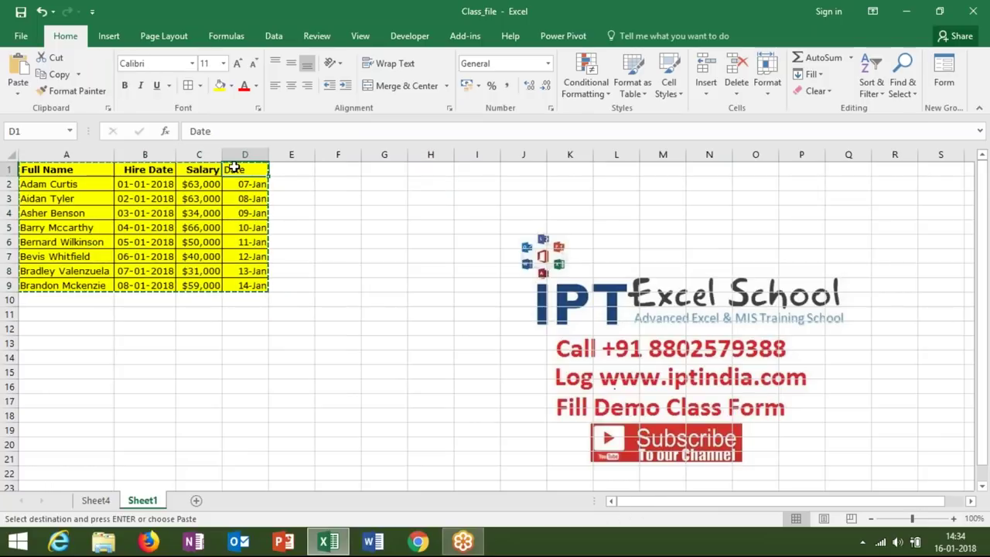
pyautogui.hotkey('ctrl', 'shift', 'Down')
pyautogui.click(431, 172)
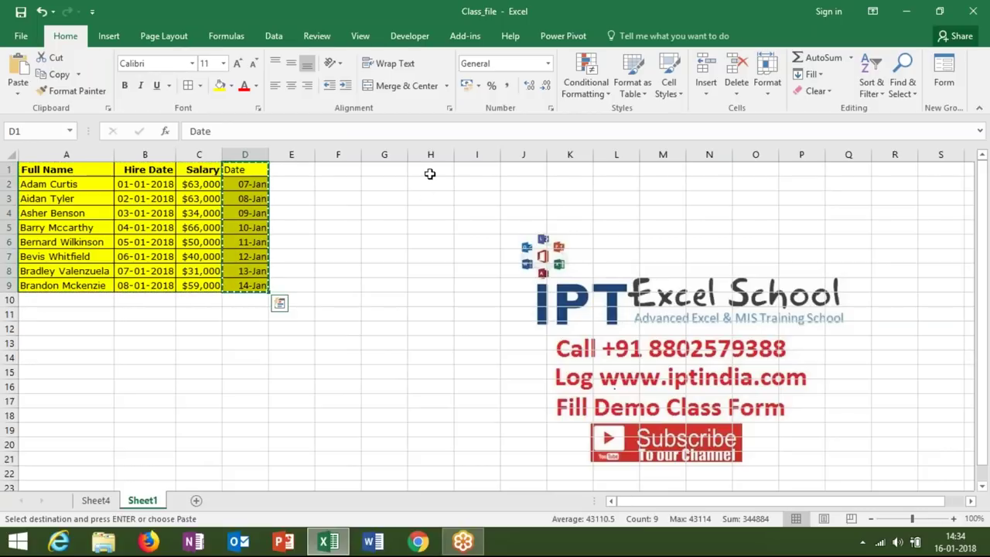
# Step: Paste the dates into column H as plain values, then inspect D2's full date
pyautogui.rightClick(430, 172)
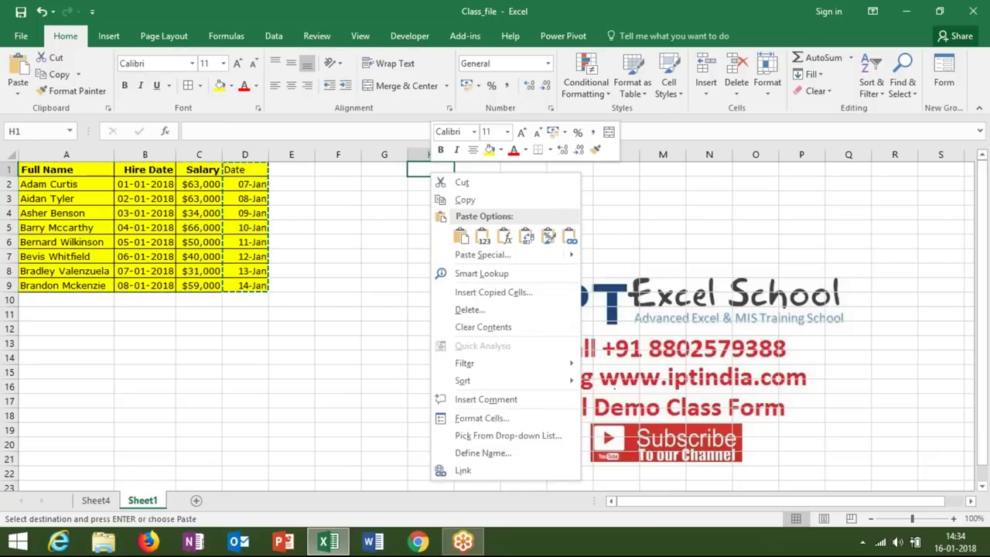
pyautogui.click(484, 242)
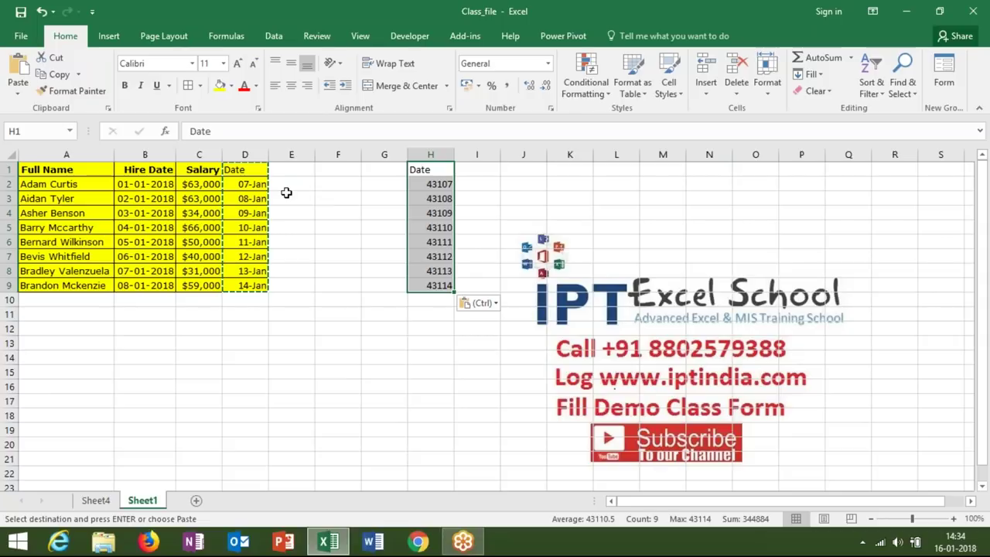
pyautogui.click(259, 184)
pyautogui.press('F2')
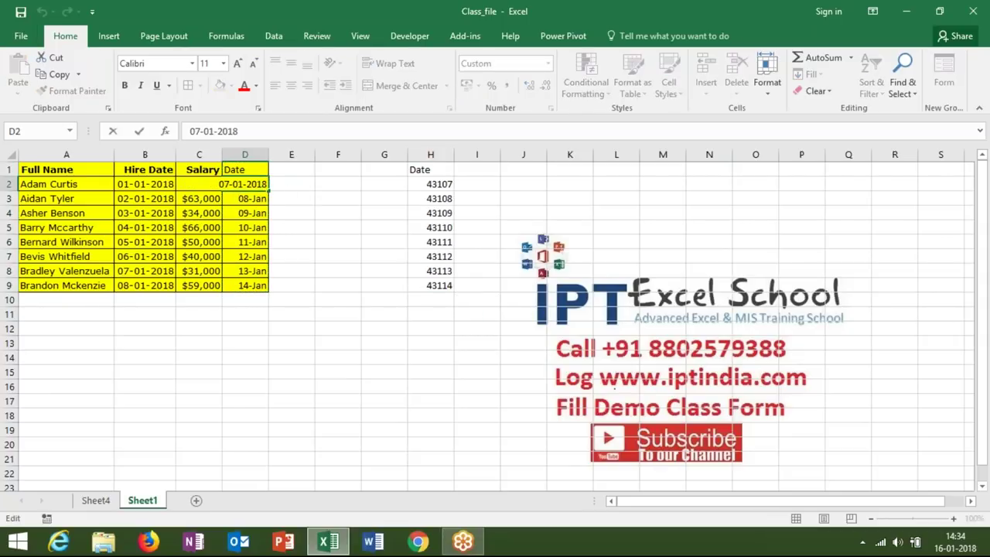
pyautogui.press('Escape')
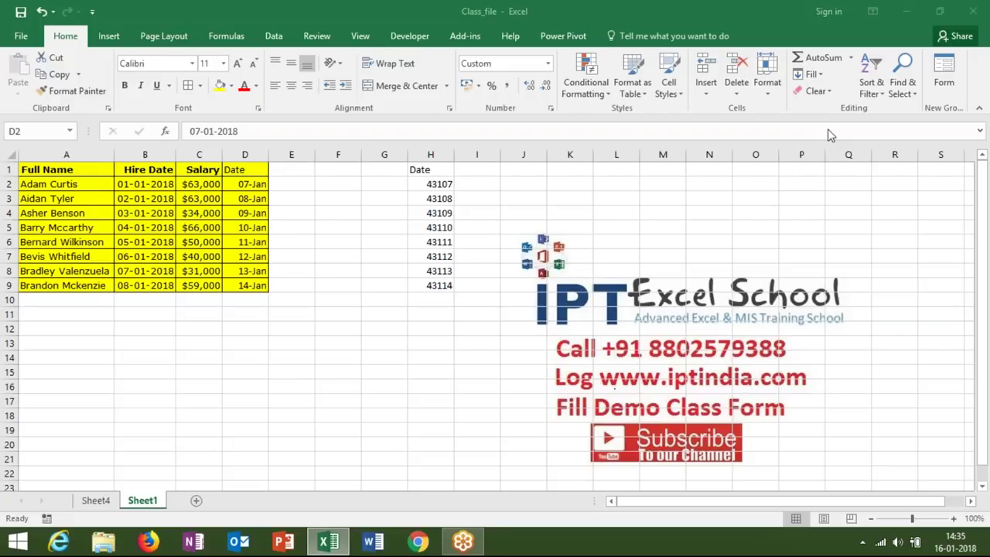
# Step: Enter 1 in F11 and format it as Short Date, showing 01-01-1900
pyautogui.click(321, 315)
pyautogui.write('1')
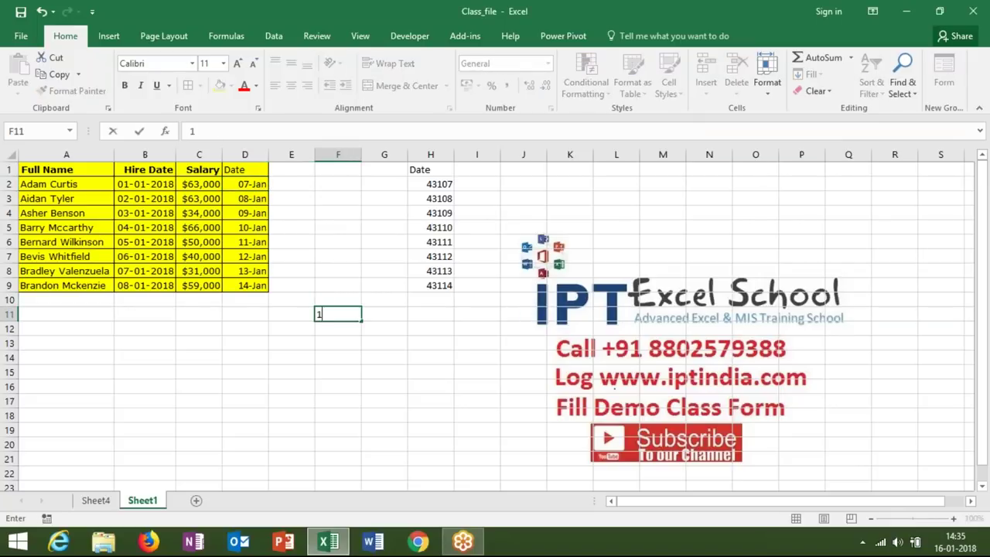
pyautogui.press('Return')
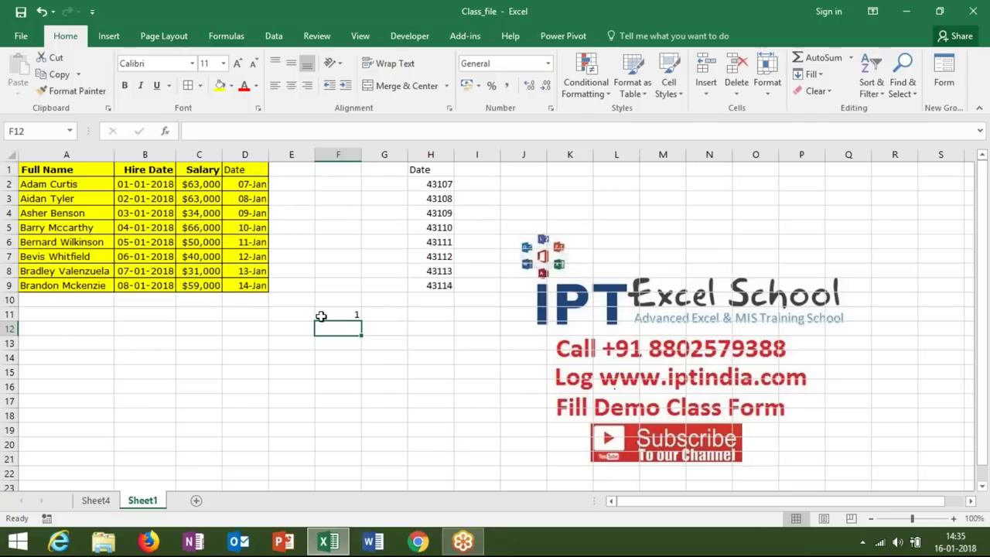
pyautogui.click(321, 317)
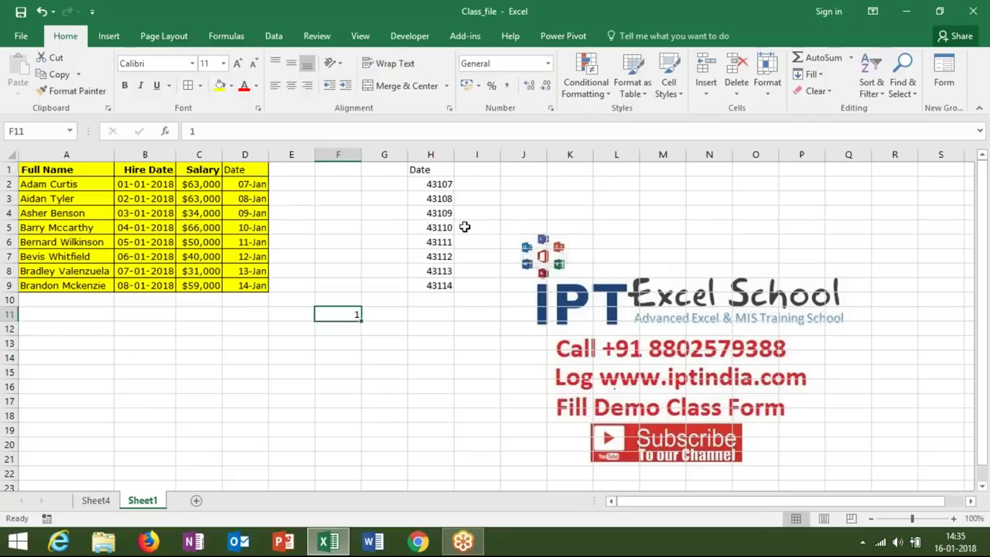
pyautogui.click(548, 63)
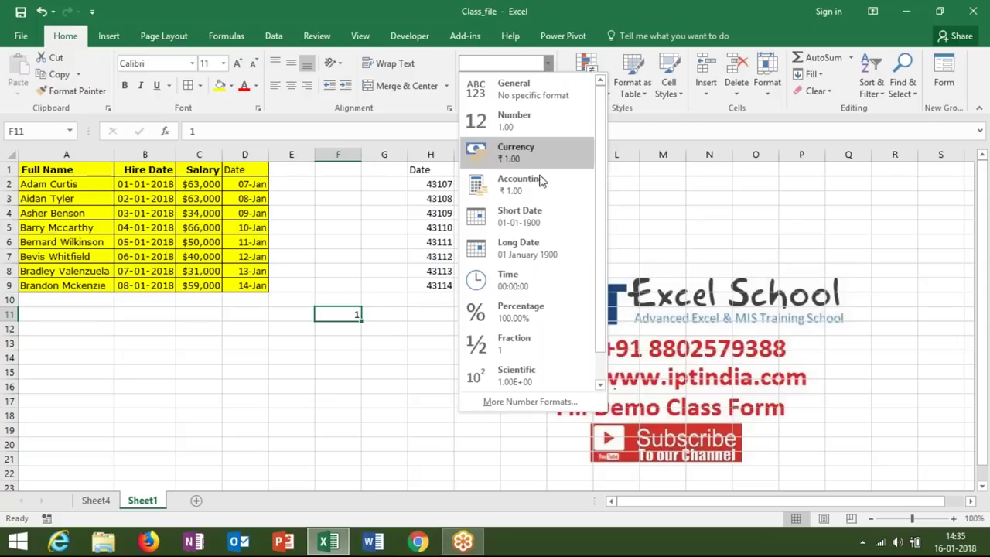
pyautogui.click(538, 215)
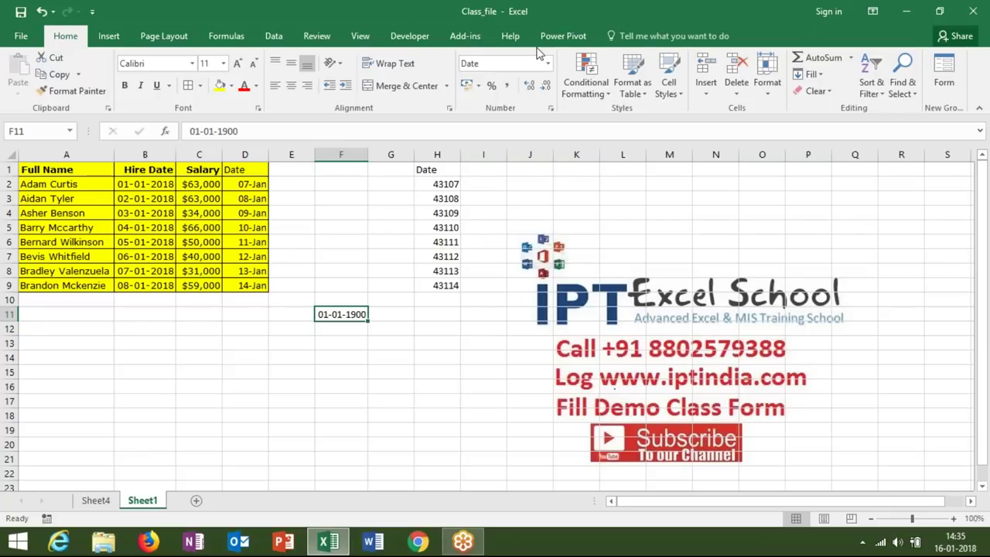
# Step: Enter 10-jan-1895 in F13, where it stays as text
pyautogui.press('Down')
pyautogui.press('Down')
pyautogui.write('1')
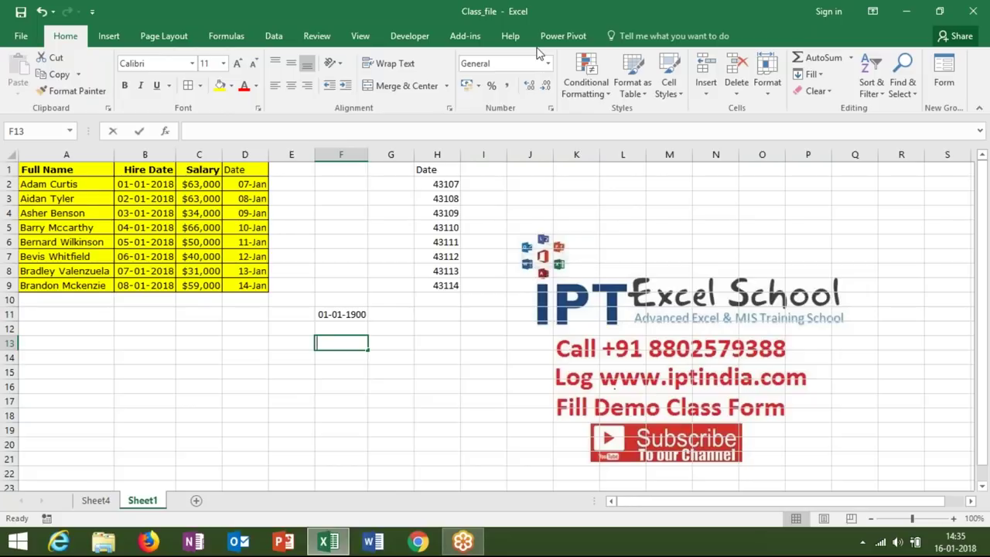
pyautogui.write('0-ja')
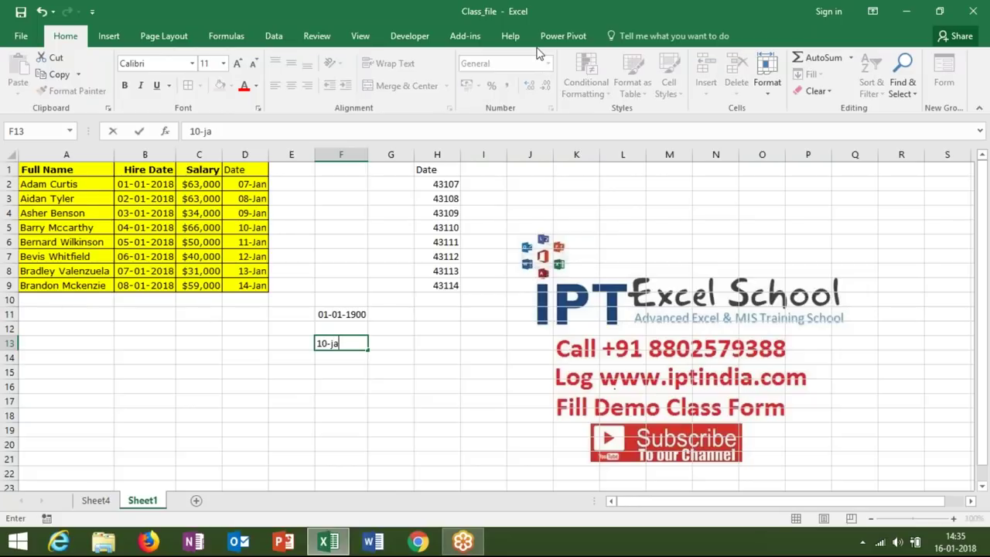
pyautogui.write('n-1895')
pyautogui.press('Return')
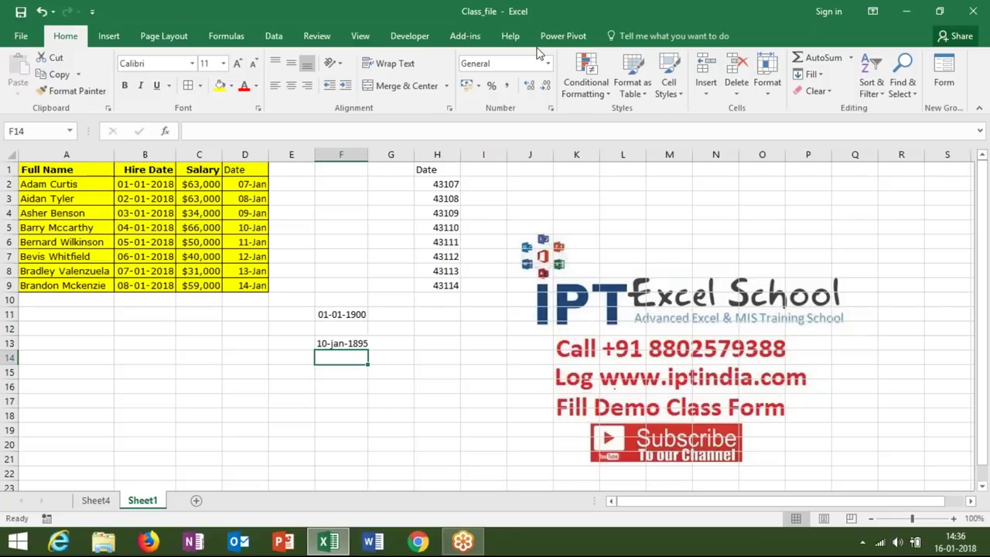
# Step: Enter 36, then 43107 in F11 so it displays 07-01-2018
pyautogui.press('Up')
pyautogui.press('Up')
pyautogui.press('Up')
pyautogui.press('Down')
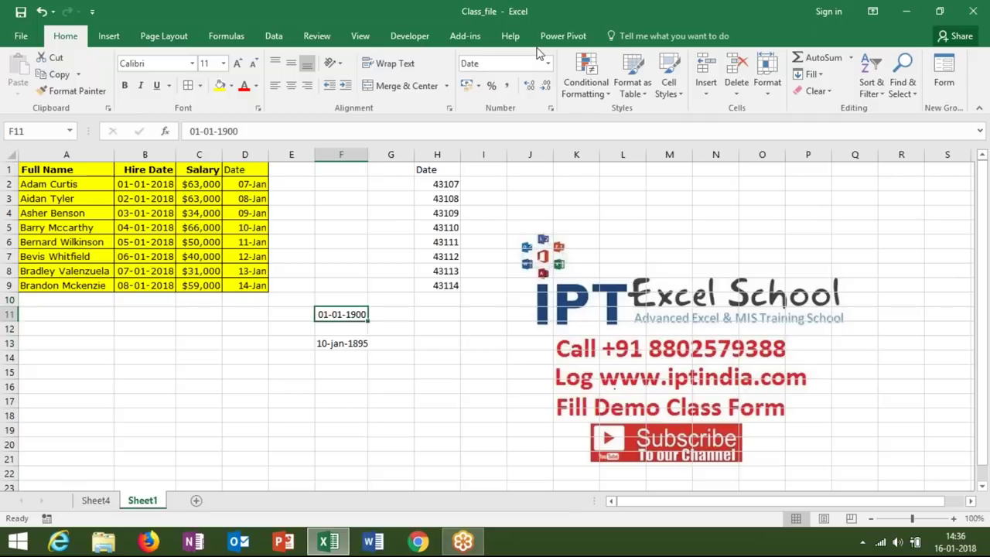
pyautogui.write('368')
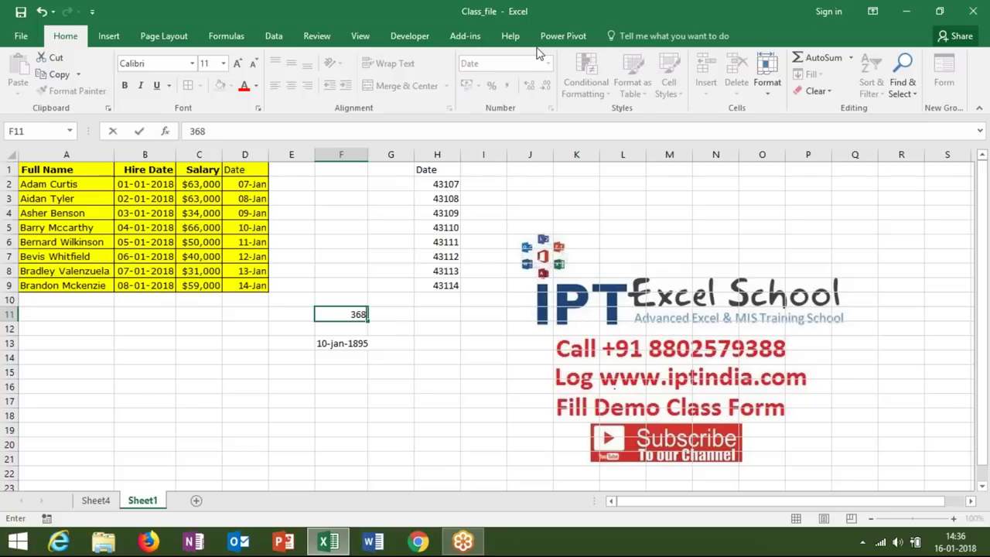
pyautogui.press('Return')
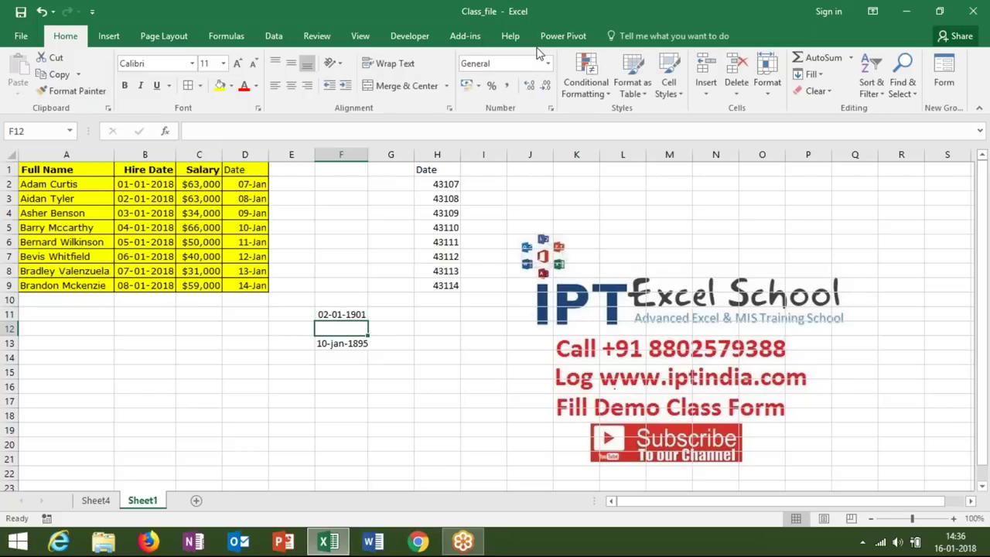
pyautogui.press('Up')
pyautogui.write('43107')
pyautogui.press('Return')
pyautogui.press('Left')
pyautogui.press('Left')
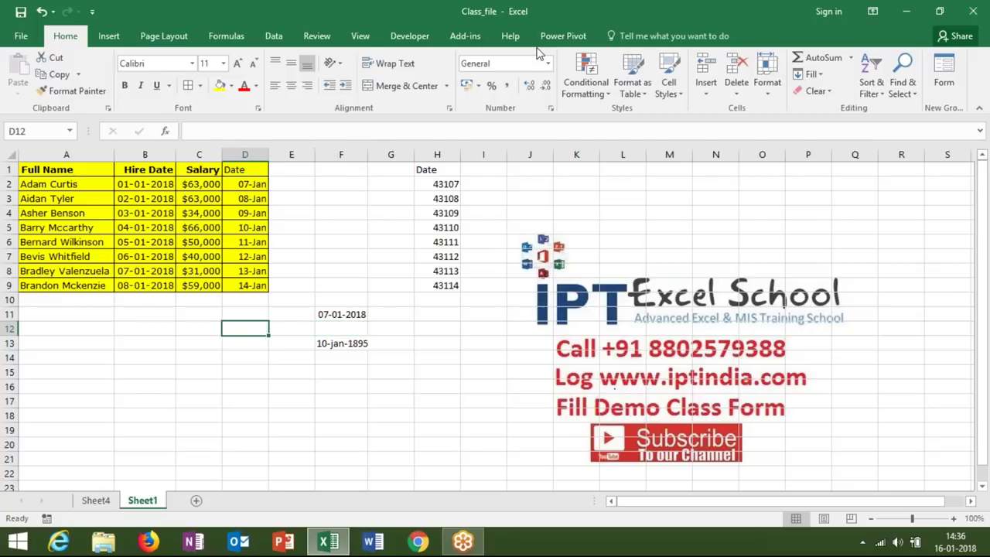
# Step: Enter the text 252gfv in D12 and =D12+20 in D13, which returns #VALUE!
pyautogui.write('252gfv')
pyautogui.press('Return')
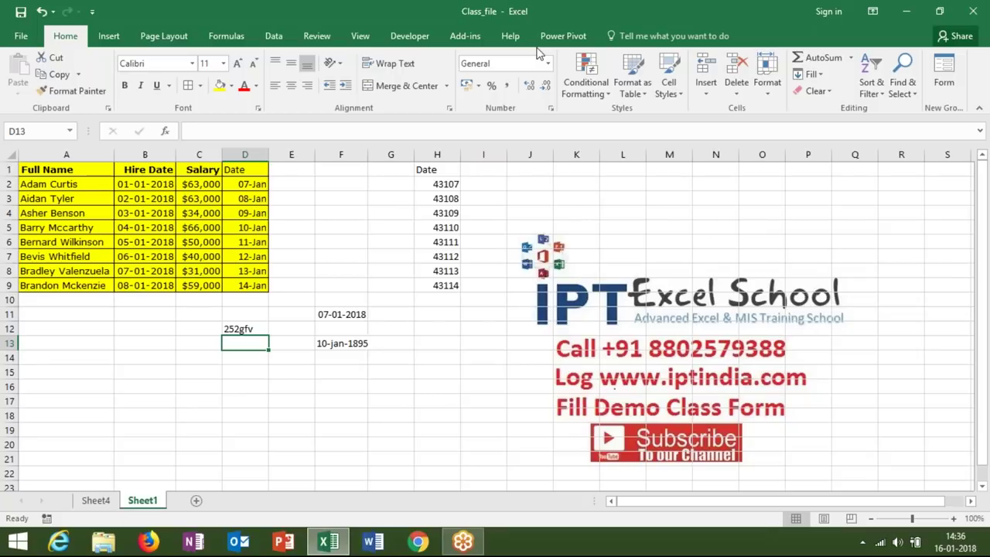
pyautogui.write('=')
pyautogui.press('Up')
pyautogui.write('+20')
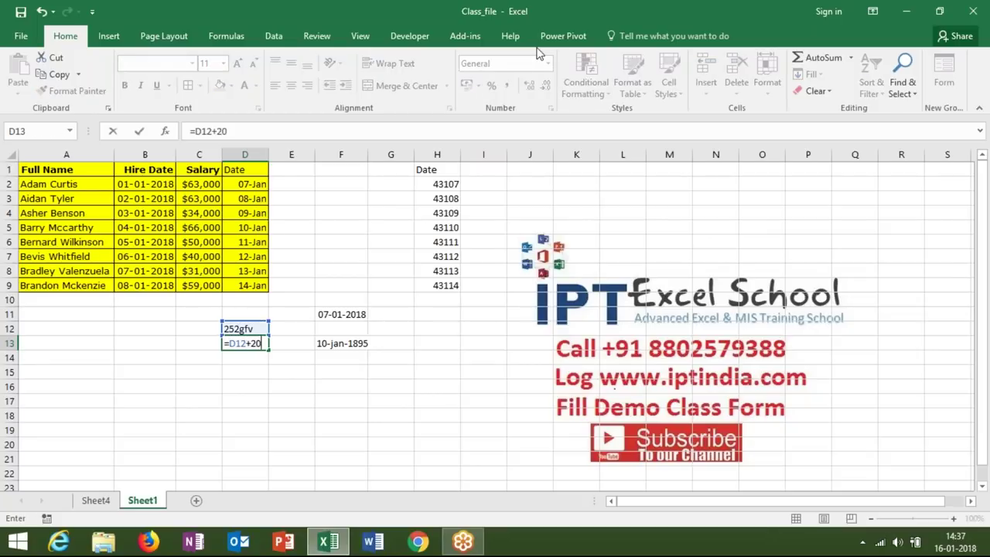
pyautogui.press('Return')
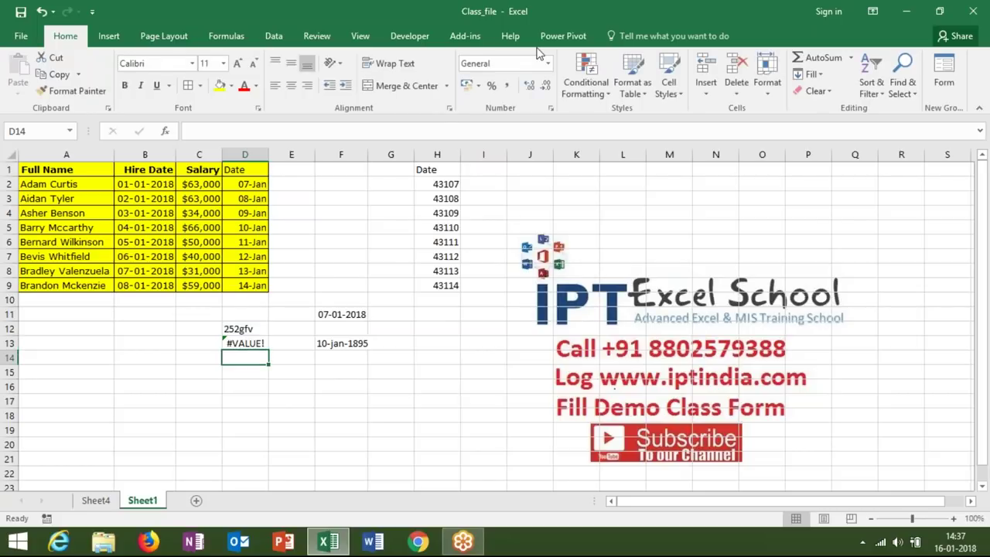
pyautogui.press('Up')
pyautogui.press('Up')
pyautogui.press('Down')
pyautogui.press('Up')
pyautogui.press('Up')
pyautogui.press('Up')
pyautogui.press('Up')
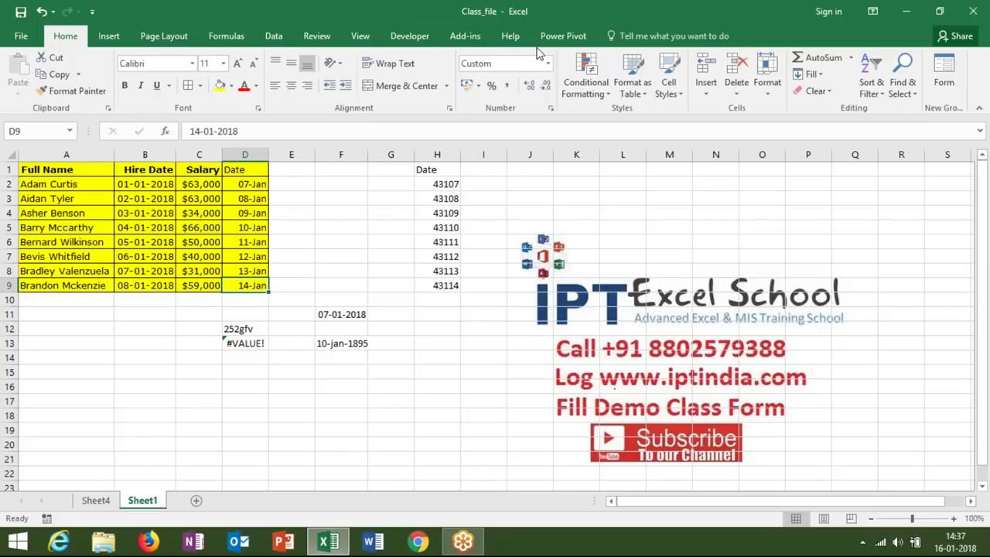
# Step: Enter =D9+10 in D10 so it shows 24-Jan, and review D9 and D10
pyautogui.press('Down')
pyautogui.write('=')
pyautogui.press('Up')
pyautogui.write('+')
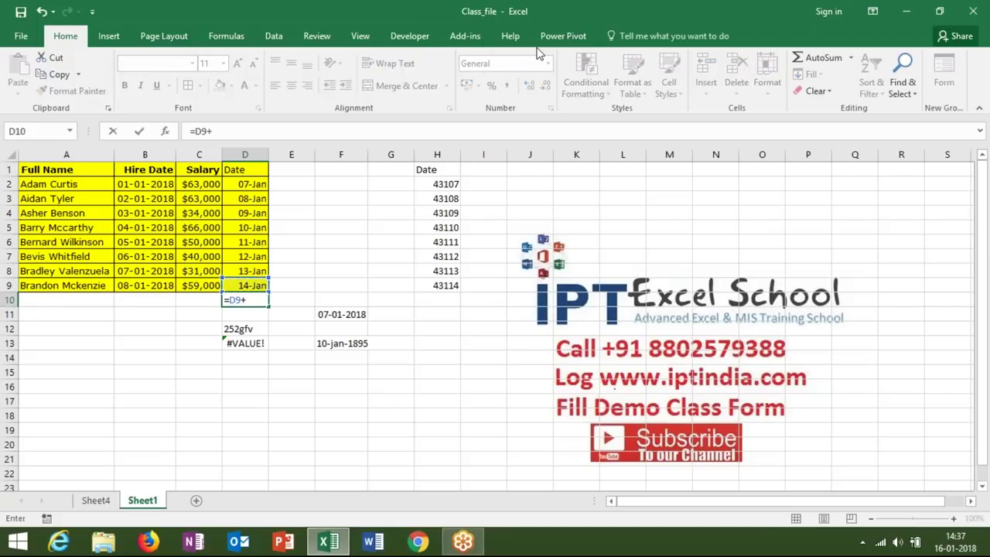
pyautogui.write('10')
pyautogui.press('Return')
pyautogui.press('Up')
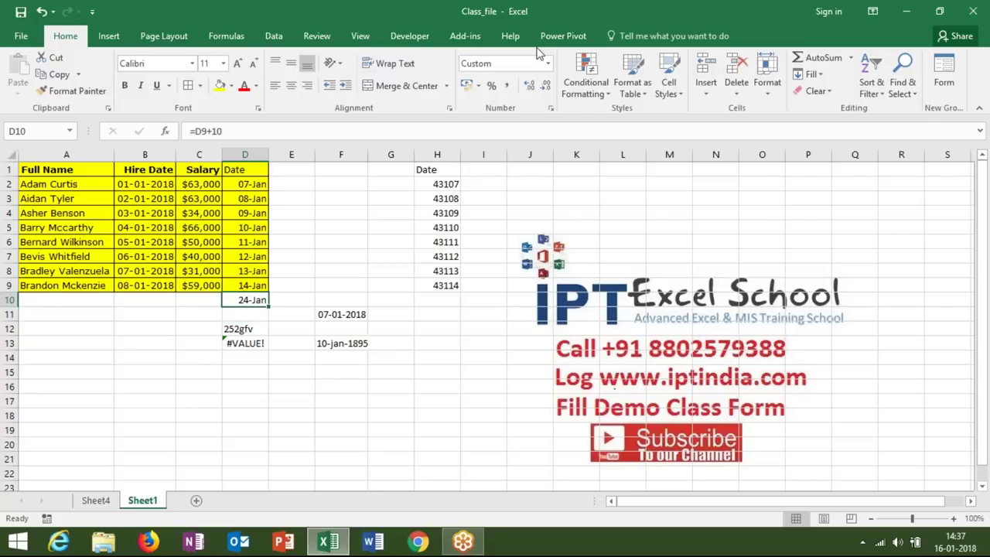
pyautogui.press('Up')
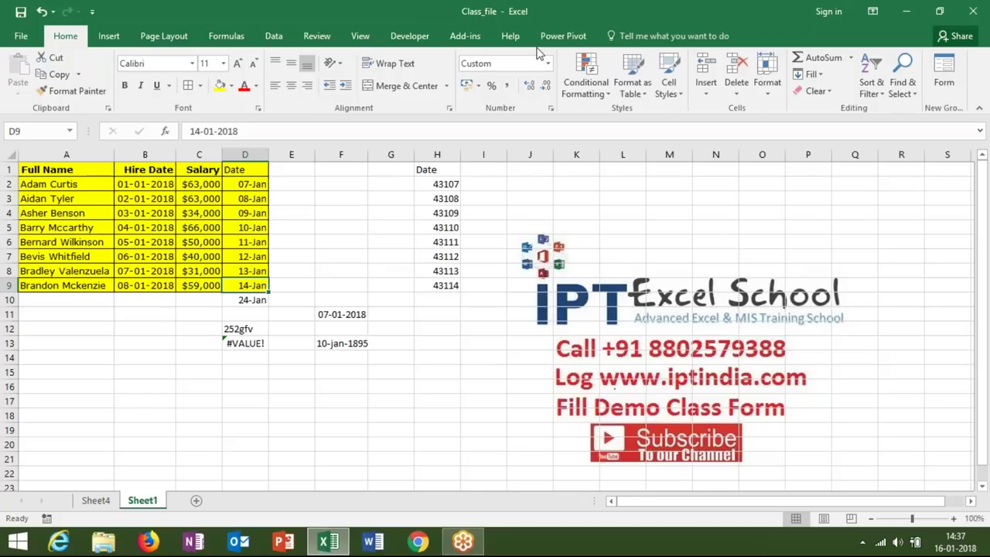
pyautogui.press('Down')
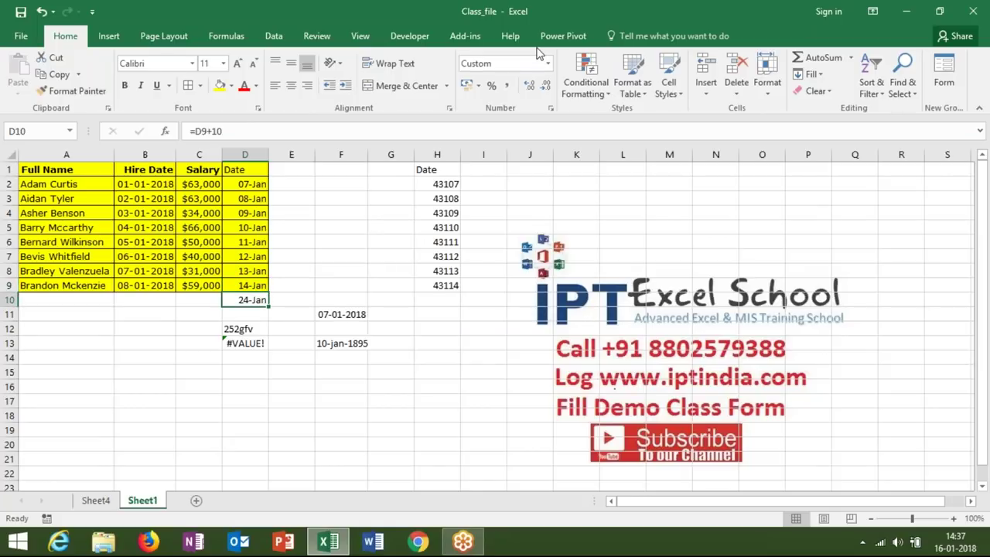
pyautogui.press('Up')
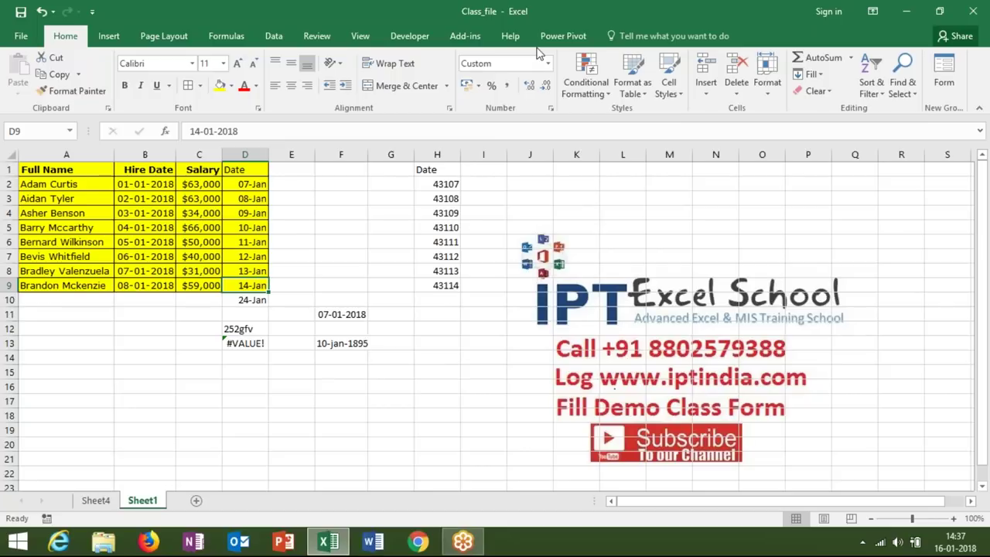
# Step: Temporarily show D9 and D10 as serials 43114 and 43124, then undo and browse number formats
pyautogui.hotkey('ctrl', 'shift', '~')
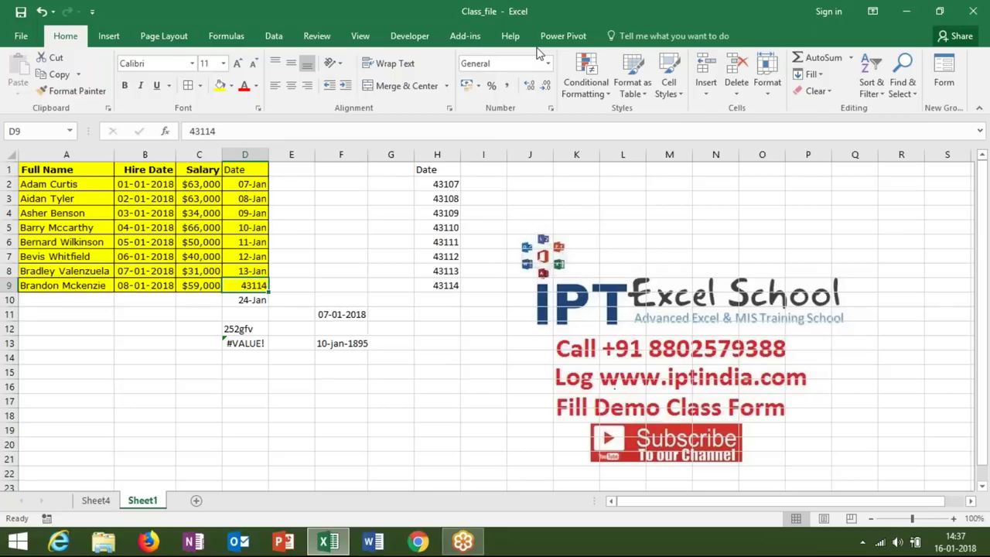
pyautogui.press('Down')
pyautogui.hotkey('ctrl', 'shift', '~')
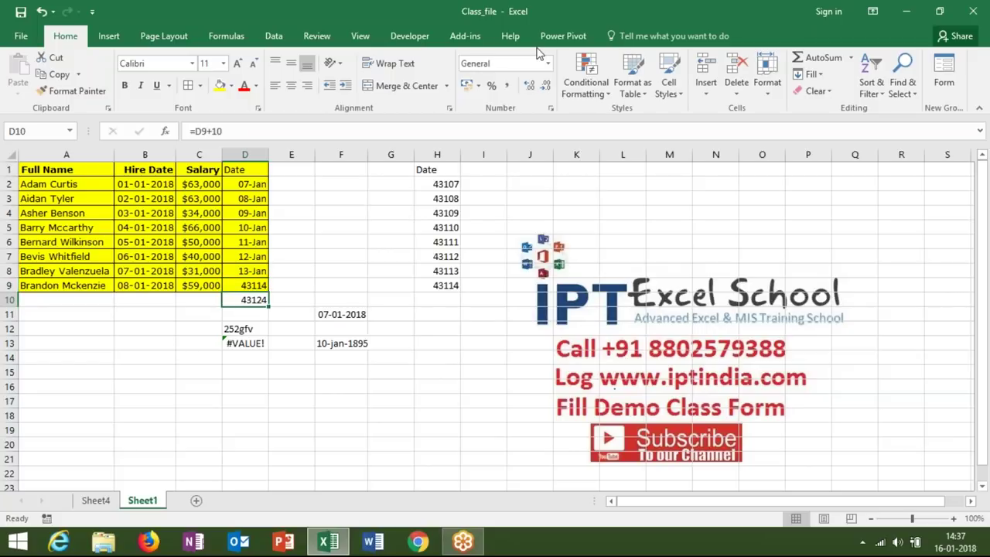
pyautogui.hotkey('ctrl', 'z')
pyautogui.hotkey('ctrl', 'z')
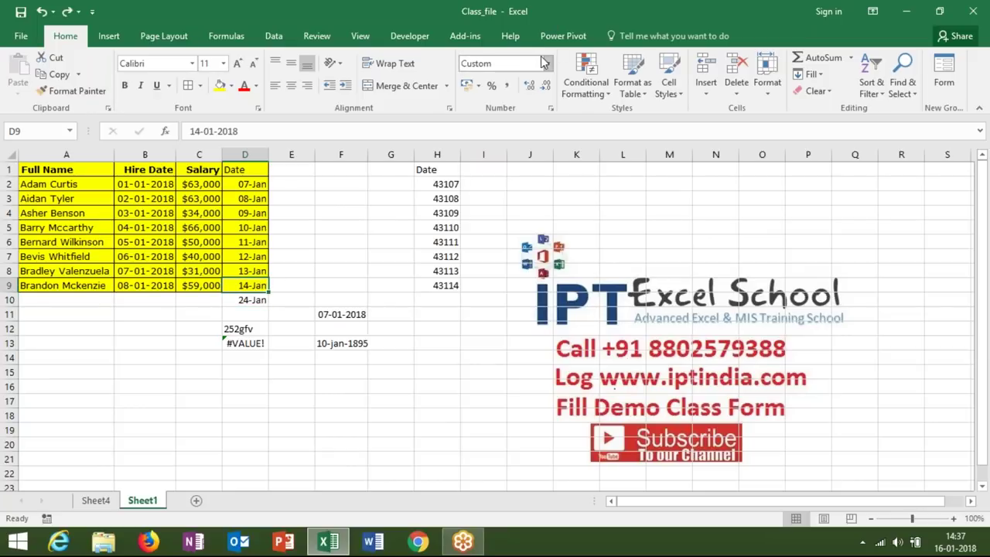
pyautogui.click(547, 64)
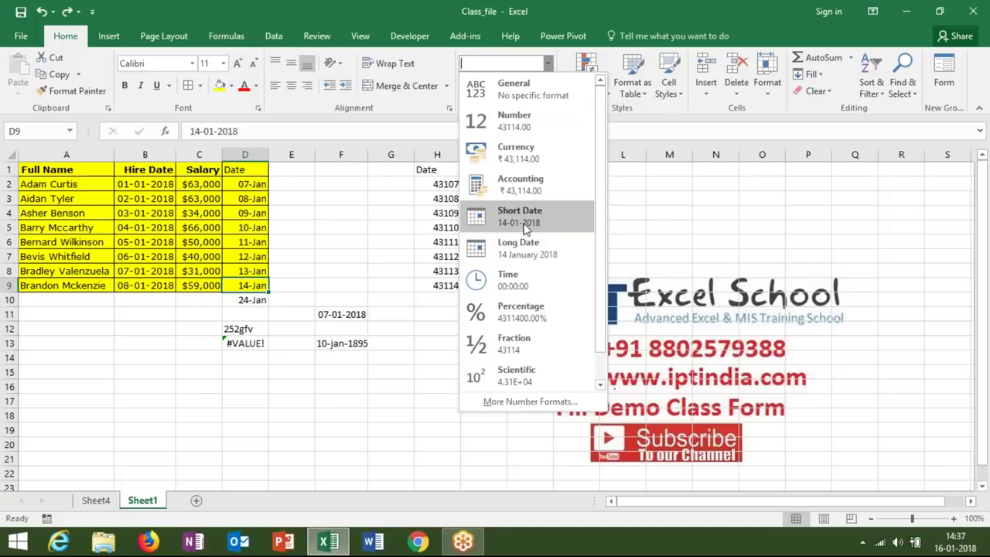
pyautogui.press('Escape')
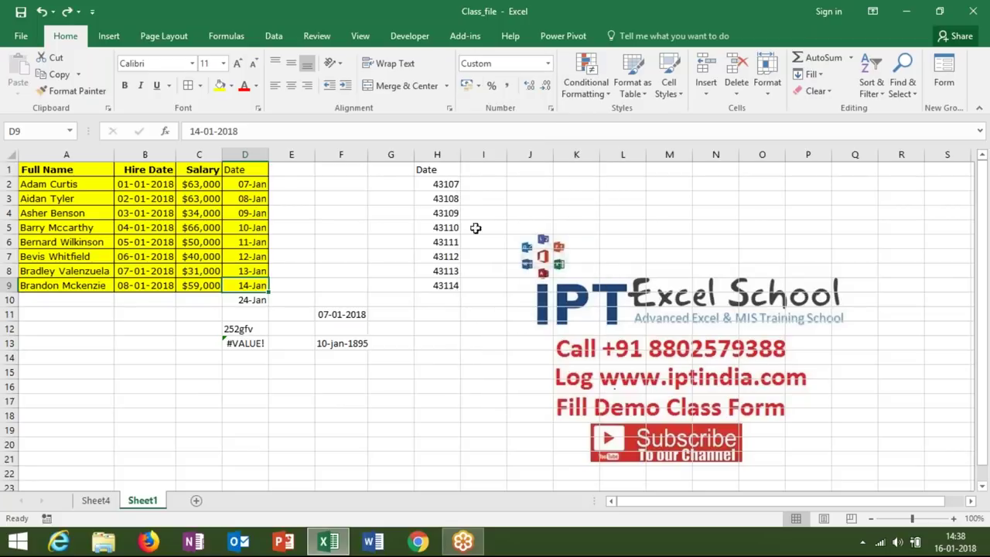
# Step: Copy the dates in D2:D9 and open Paste Special at H2 with Values and number formats selected
pyautogui.moveTo(250, 184); pyautogui.dragTo(252, 286)
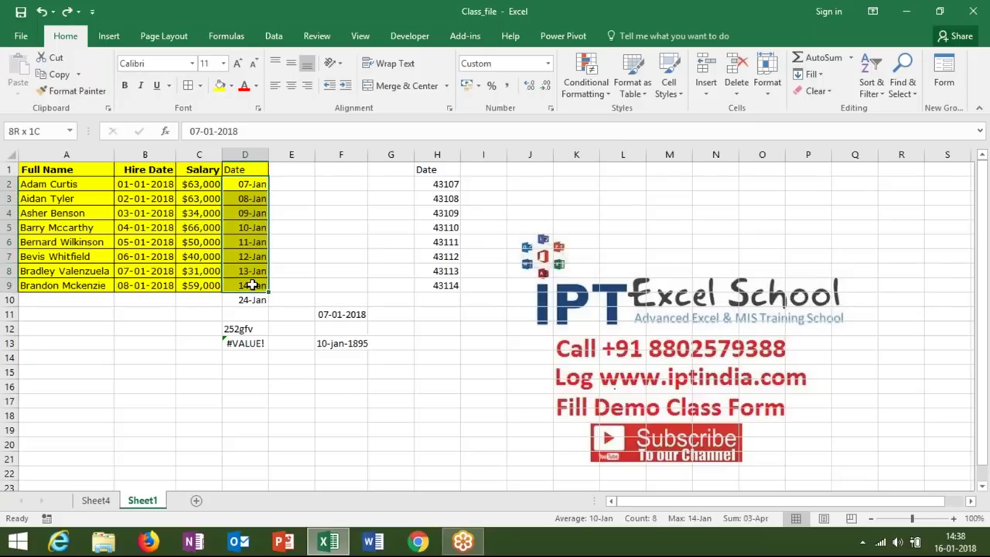
pyautogui.hotkey('ctrl', 'c')
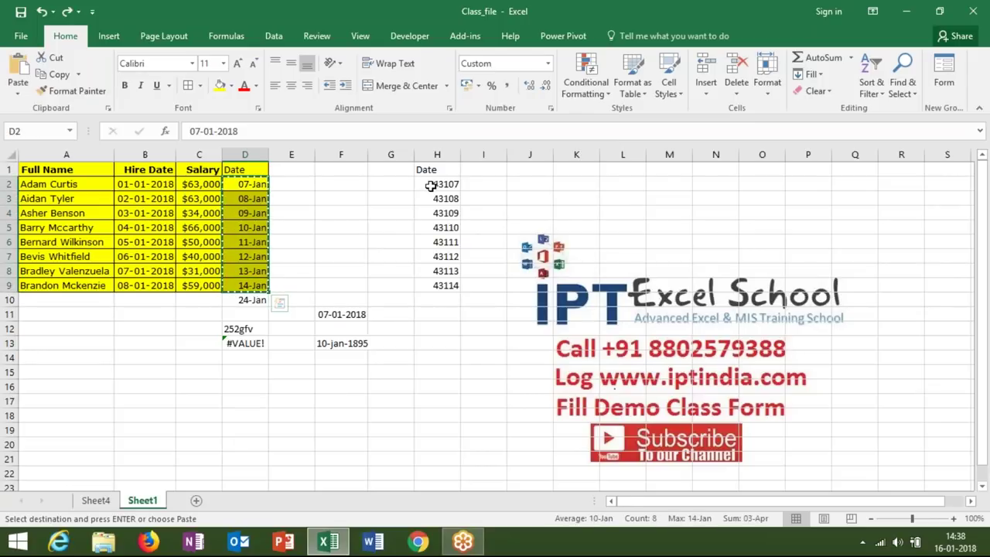
pyautogui.click(431, 186)
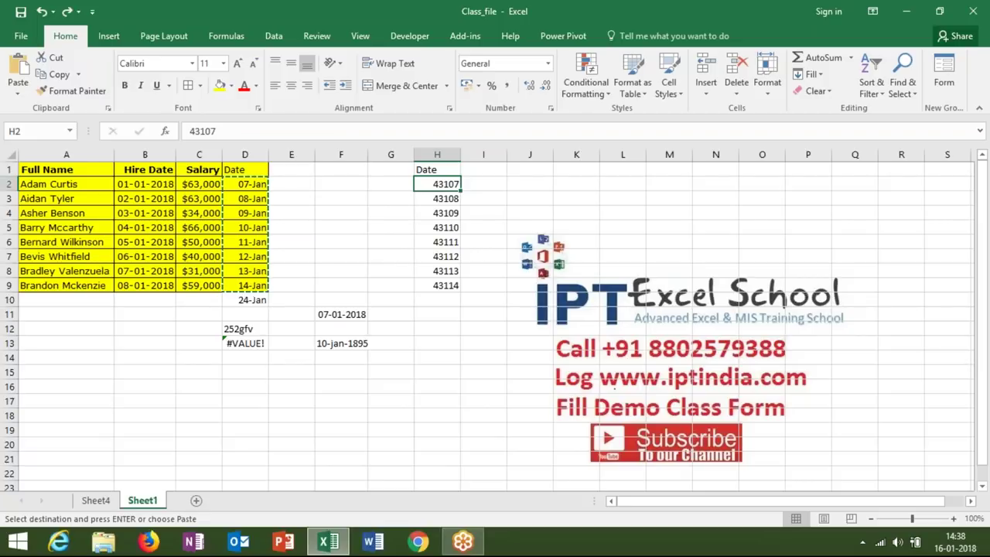
pyautogui.rightClick(433, 186)
pyautogui.click(472, 206)
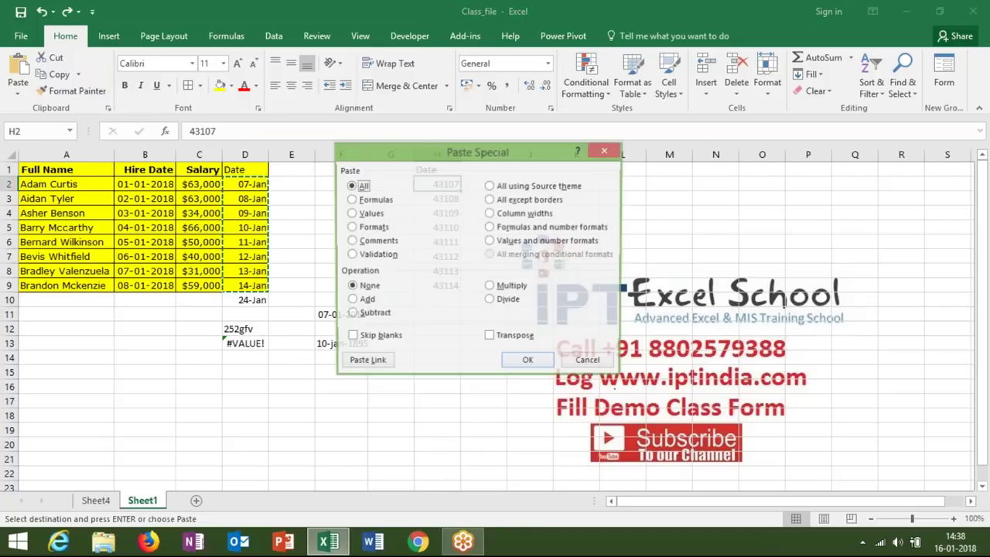
pyautogui.click(370, 217)
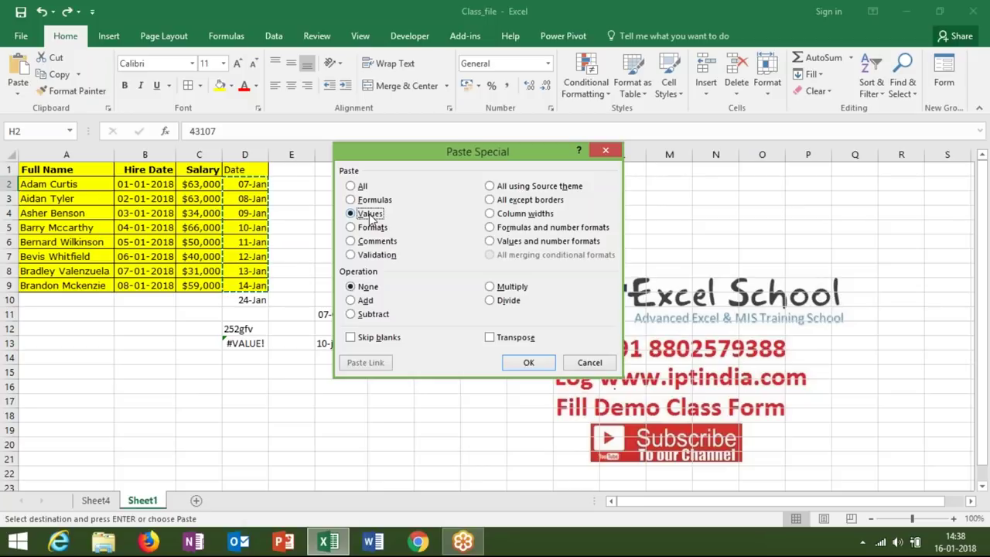
pyautogui.click(506, 229)
# Step: Select Values and number formats, then dismiss Paste Special without pasting into column H
pyautogui.click(508, 241)
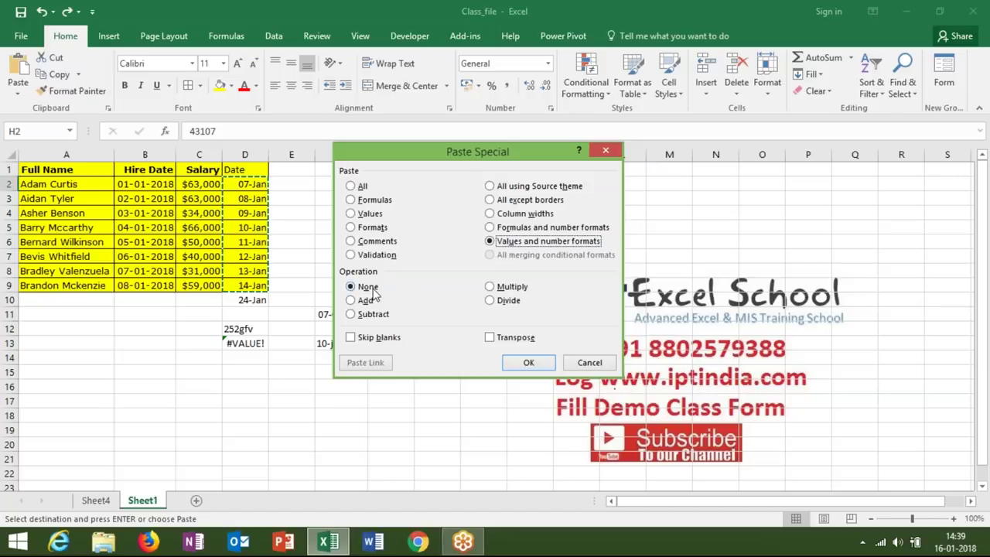
pyautogui.press('Return')
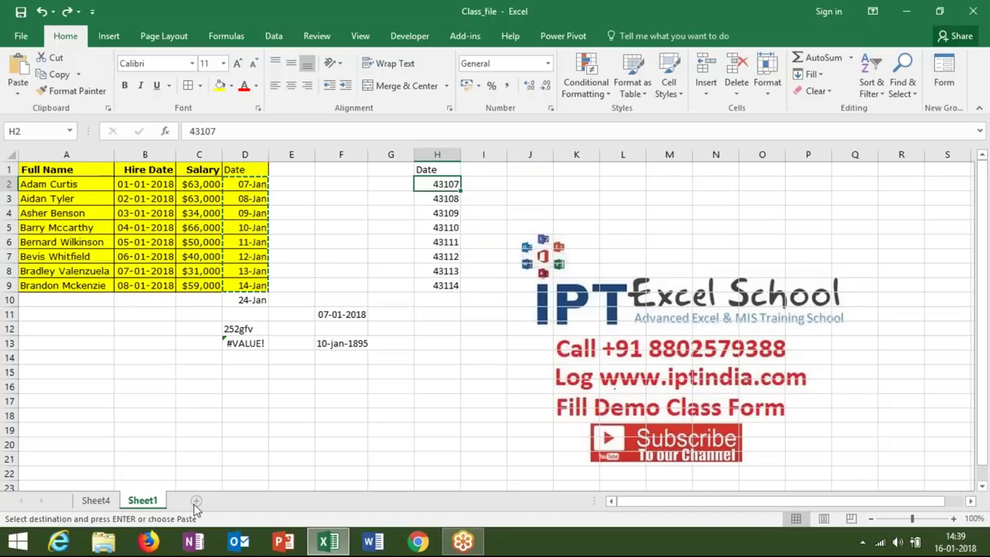
# Step: Add a new worksheet and enter 20 in B3 and 30 in C3
pyautogui.click(196, 501)
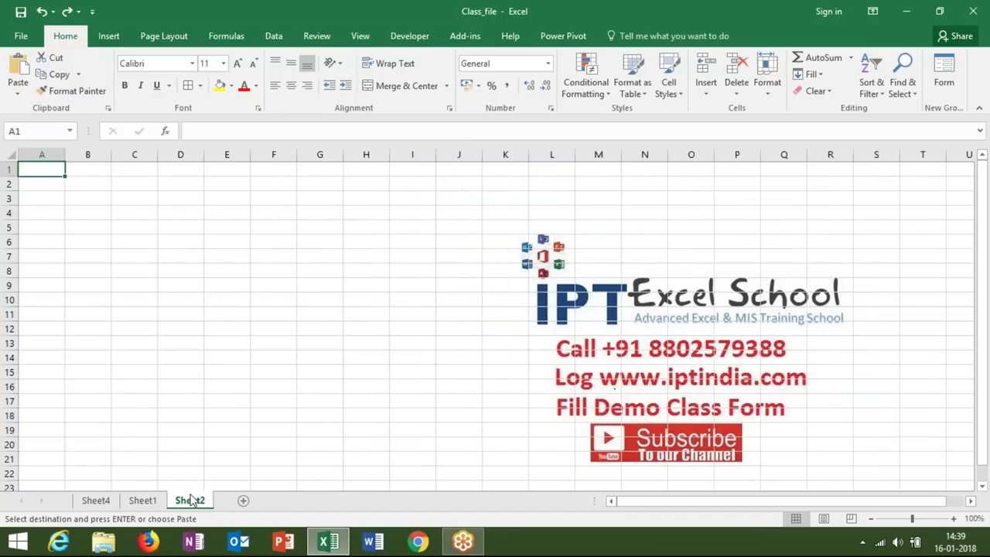
pyautogui.click(102, 202)
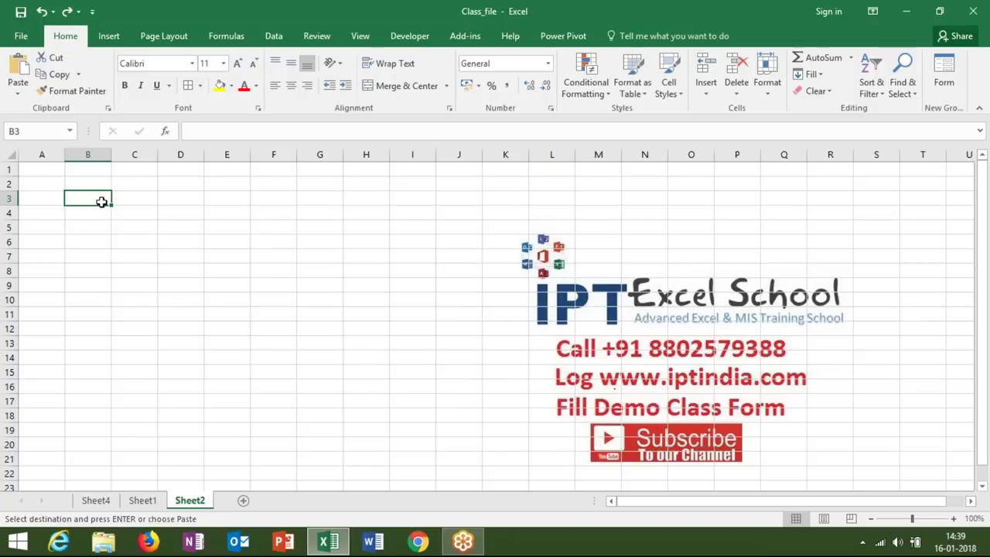
pyautogui.write('20')
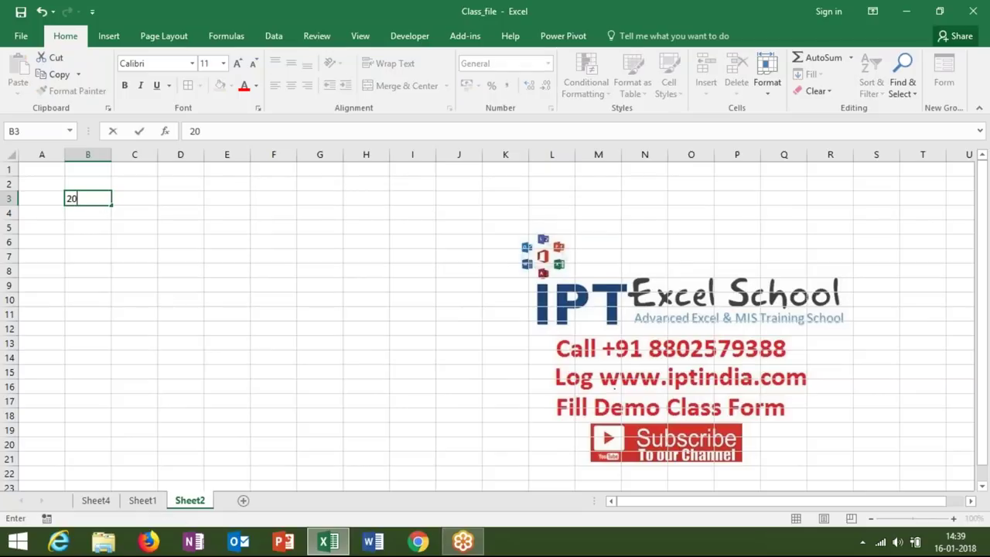
pyautogui.press('Tab')
pyautogui.write('30')
pyautogui.press('Tab')
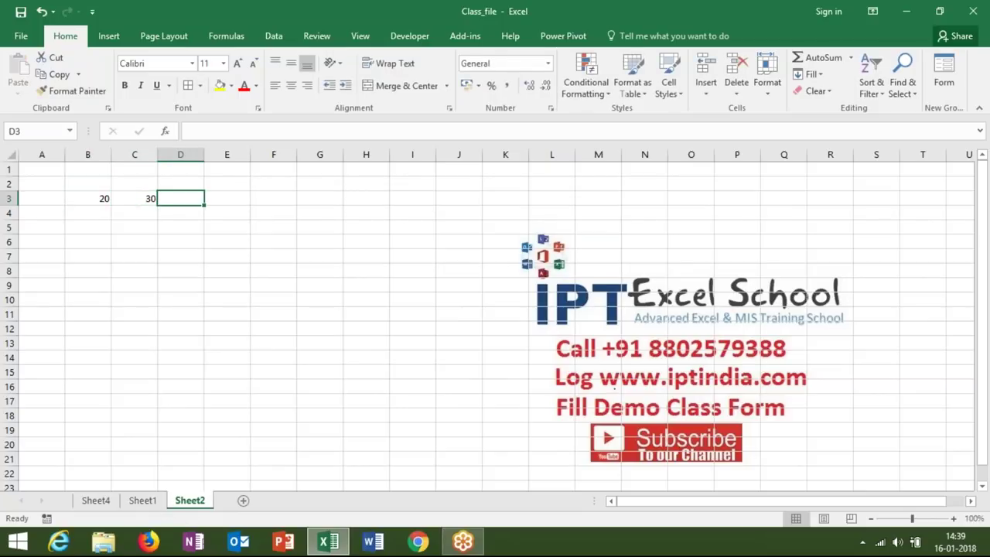
# Step: Copy C3's 30 into B3, then undo the paste so B3 is 20 again
pyautogui.click(138, 200)
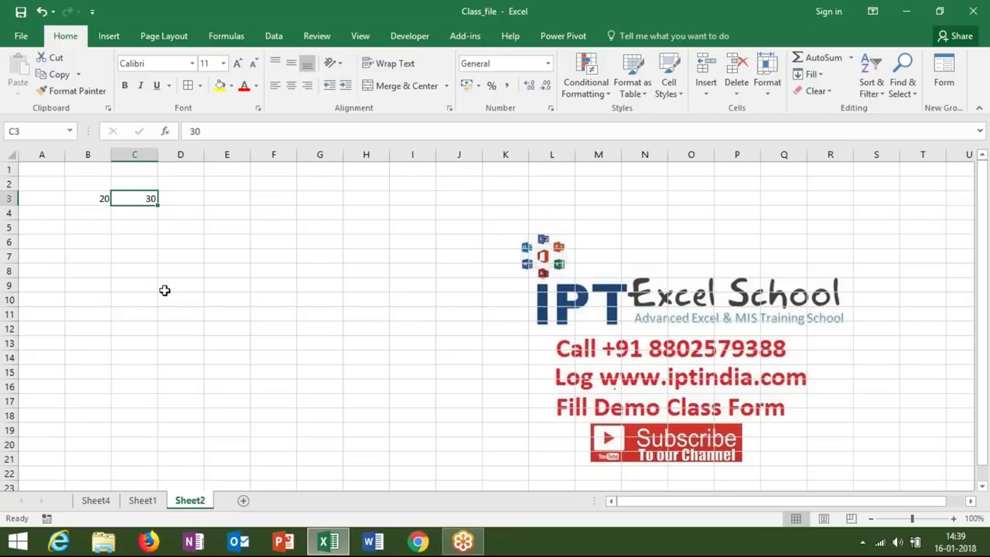
pyautogui.hotkey('ctrl', 'c')
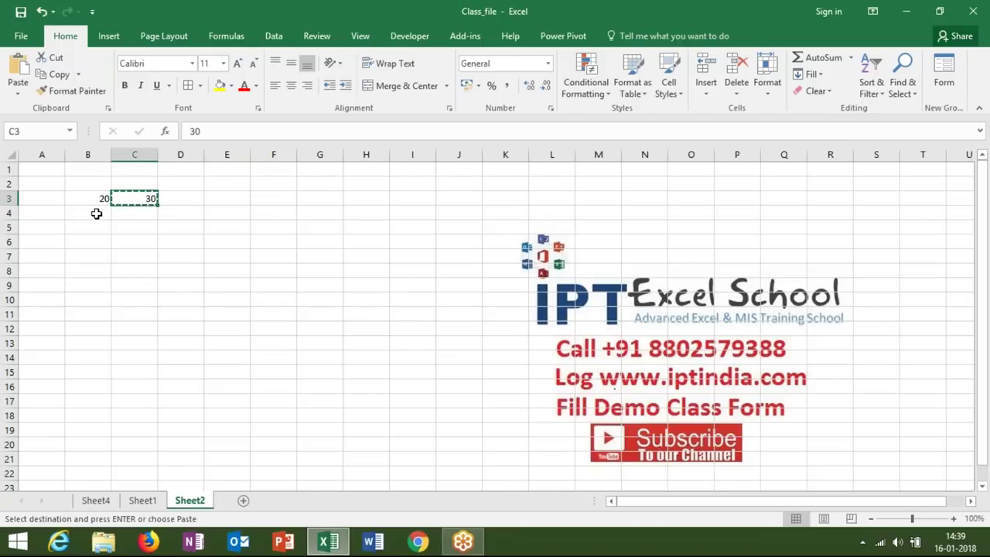
pyautogui.click(92, 200)
pyautogui.hotkey('ctrl', 'v')
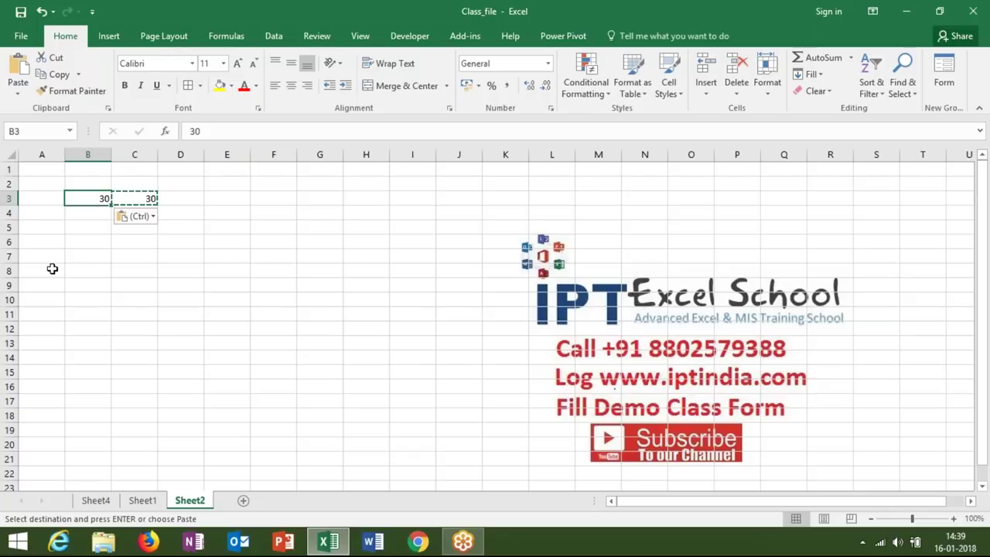
pyautogui.hotkey('ctrl', 'z')
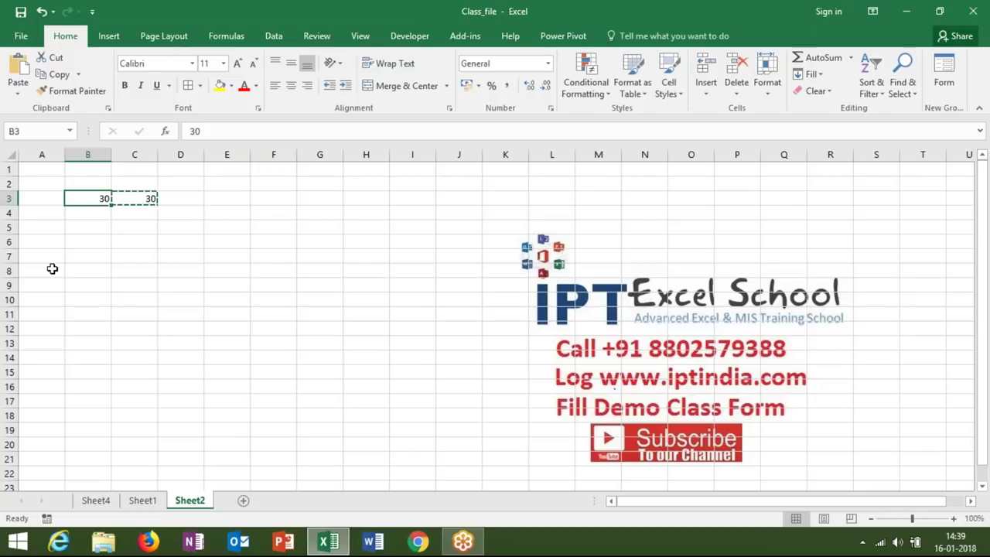
# Step: Paste Special the copied 30 onto B3 with the Add operation, making it 50
pyautogui.rightClick(74, 195)
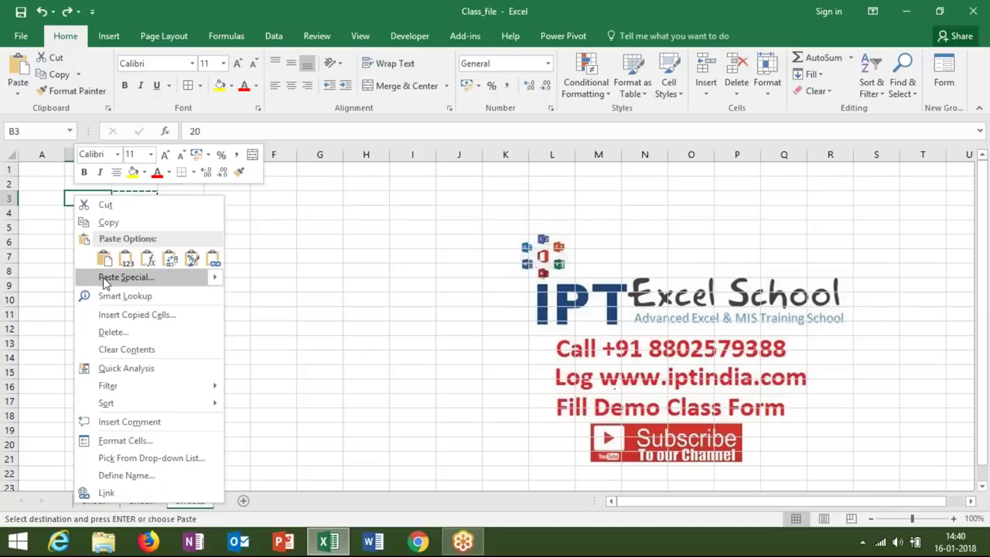
pyautogui.click(104, 278)
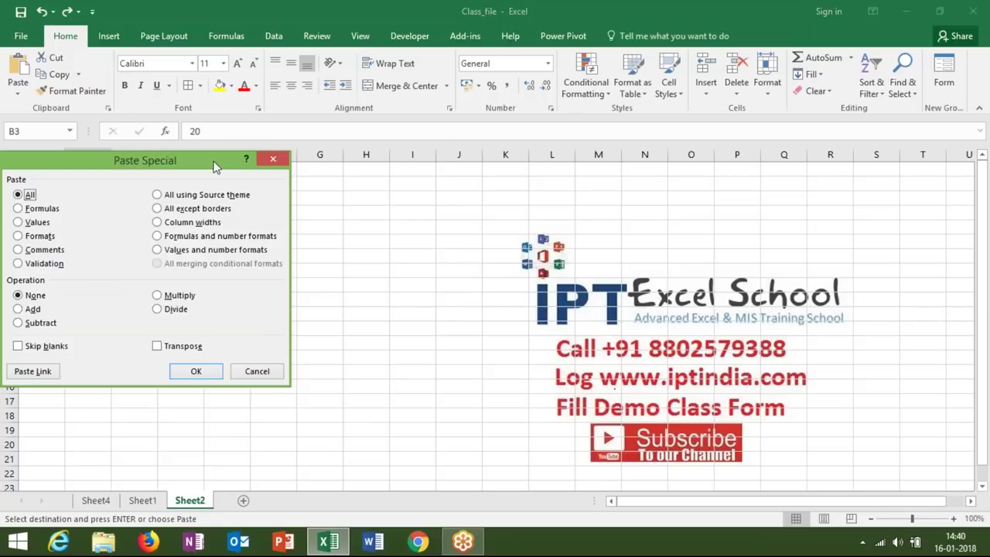
pyautogui.moveTo(151, 166); pyautogui.dragTo(379, 159)
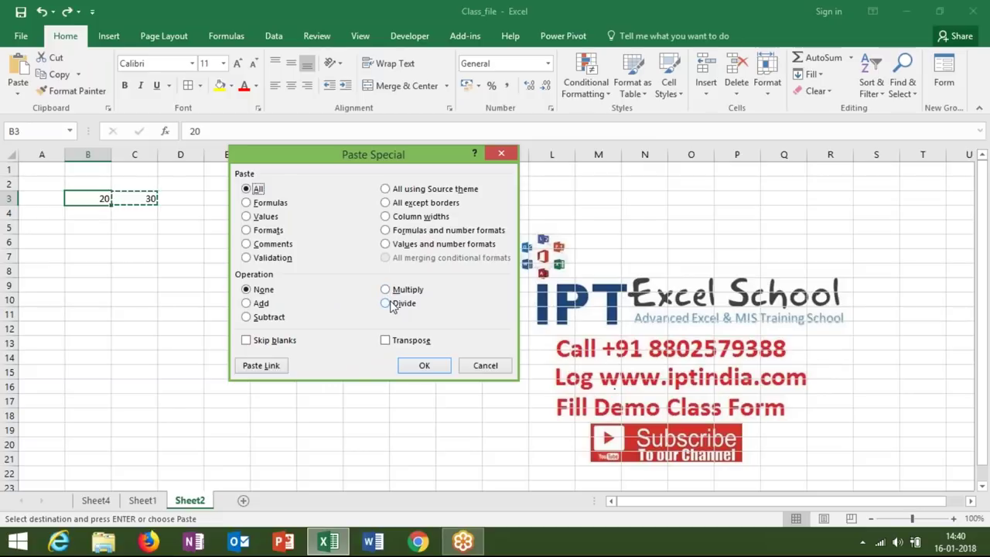
pyautogui.click(260, 303)
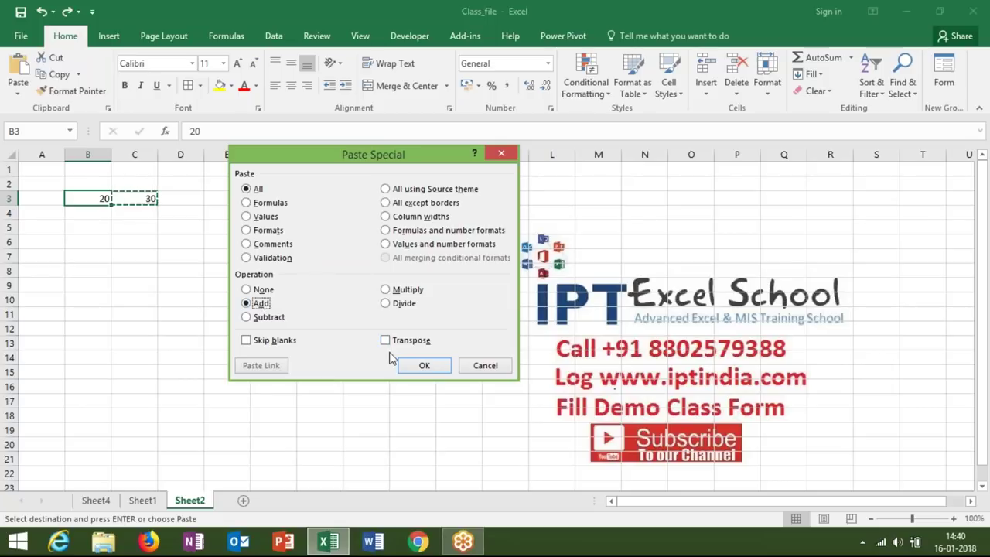
pyautogui.click(418, 366)
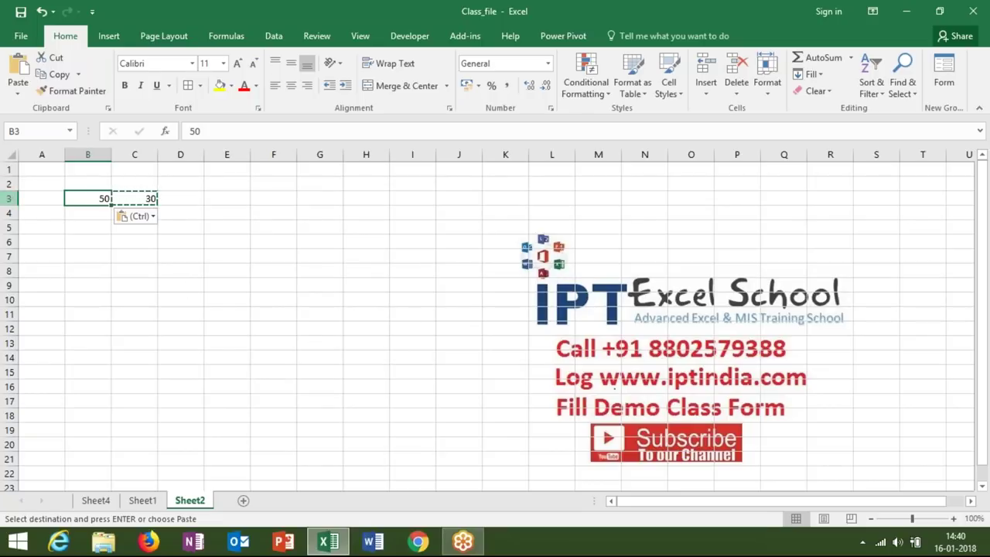
# Step: Clear all the numbers in row 3
pyautogui.click(11, 198)
pyautogui.press('Delete')
pyautogui.press('Up')
pyautogui.press('Up')
pyautogui.press('Down')
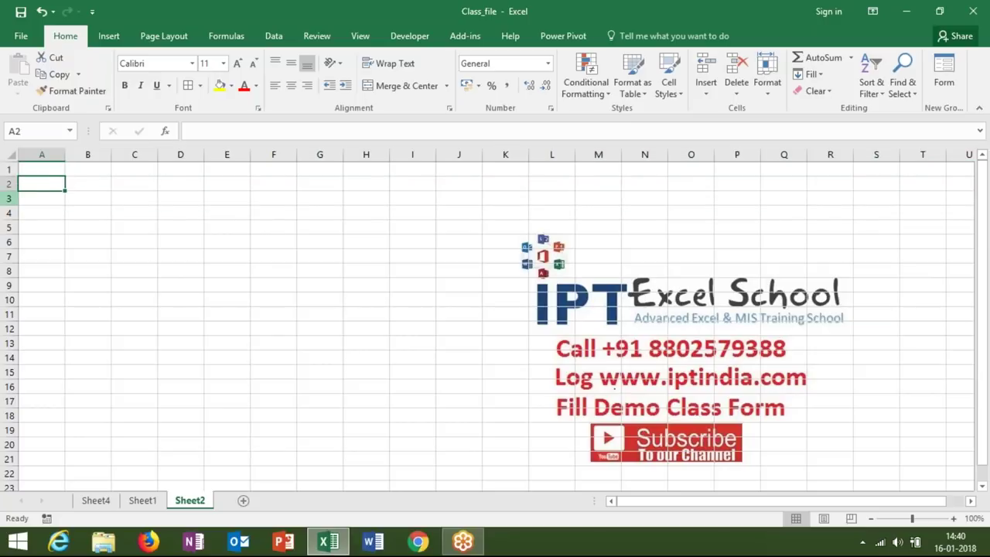
# Step: Enter 20% in B2 and 500 in A4
pyautogui.click(87, 184)
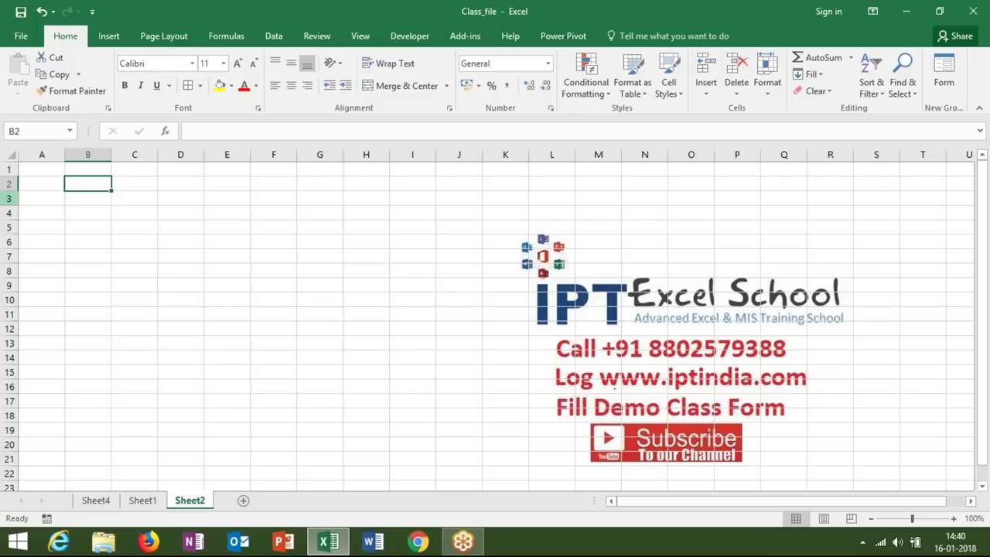
pyautogui.write('20')
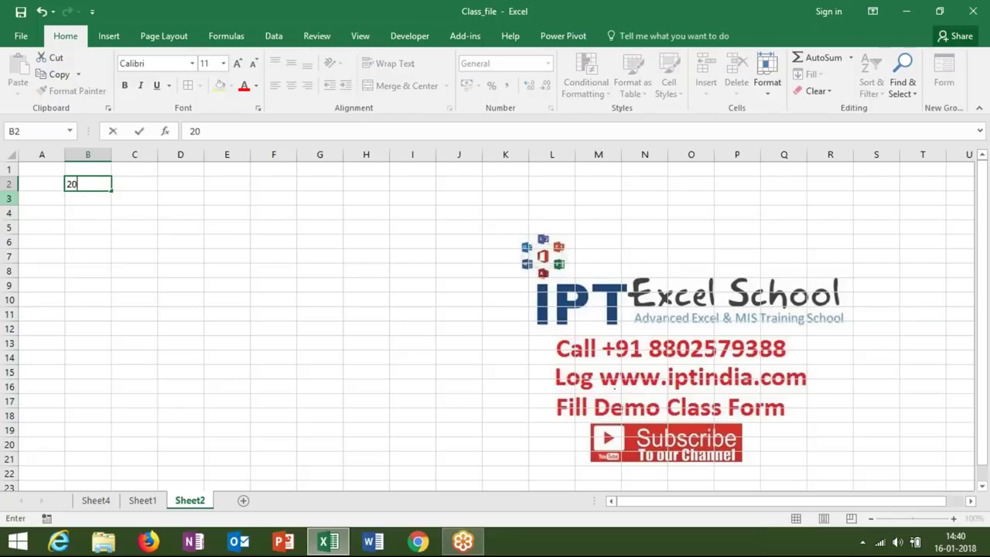
pyautogui.write('%')
pyautogui.press('Return')
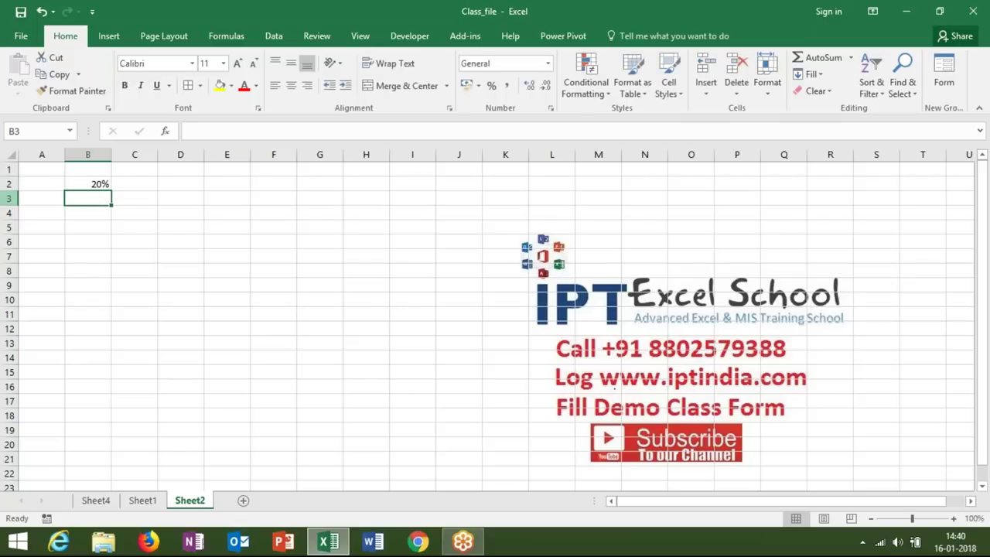
pyautogui.press('Left')
pyautogui.press('Down')
pyautogui.write('500')
pyautogui.press('Right')
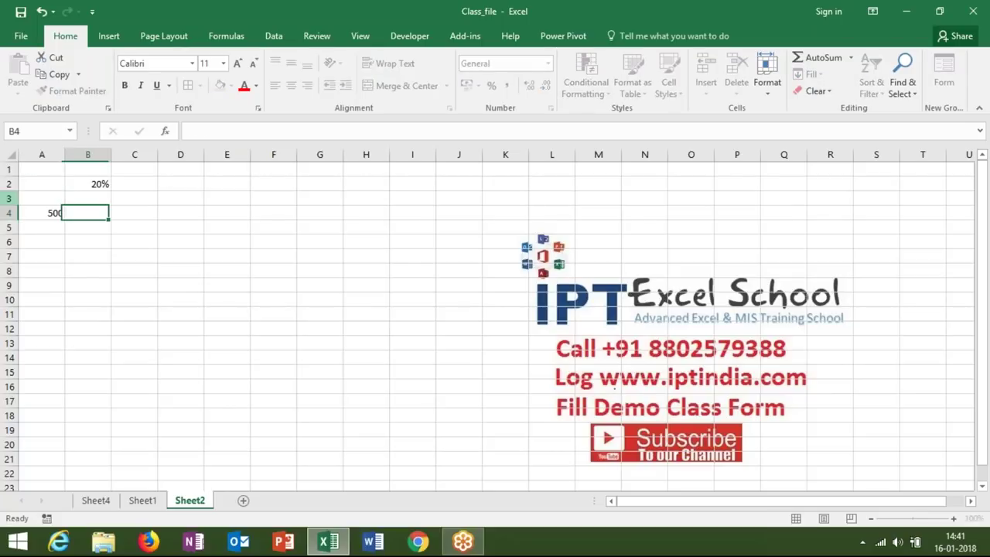
# Step: Enter =A4*B2 in B4 to get 100, then select B2 to check its format
pyautogui.write('=')
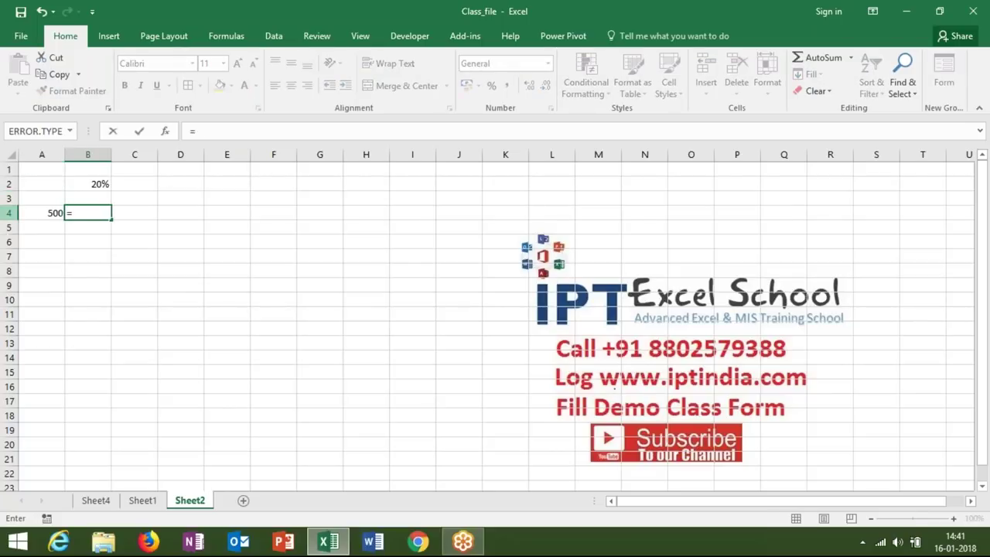
pyautogui.click(47, 213)
pyautogui.write('*')
pyautogui.click(72, 186)
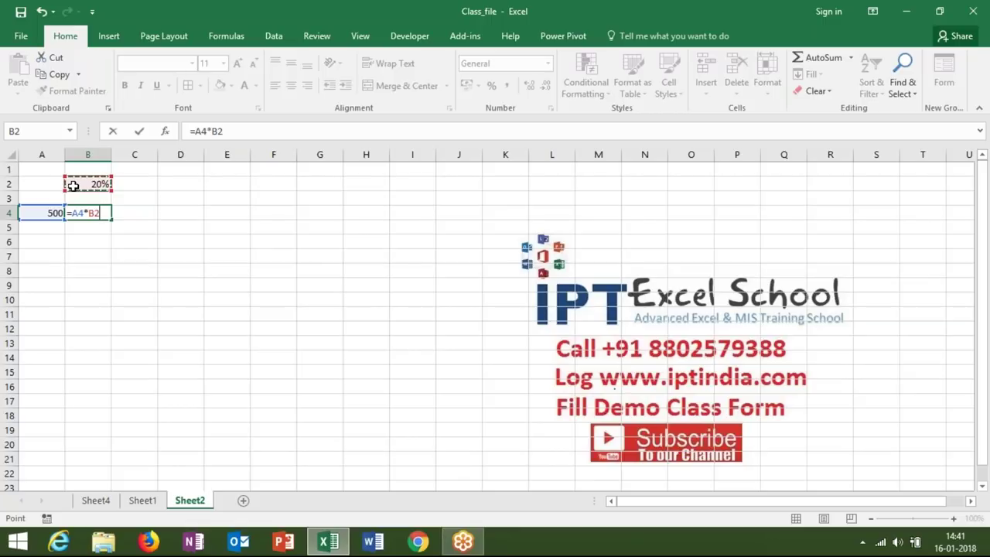
pyautogui.press('Return')
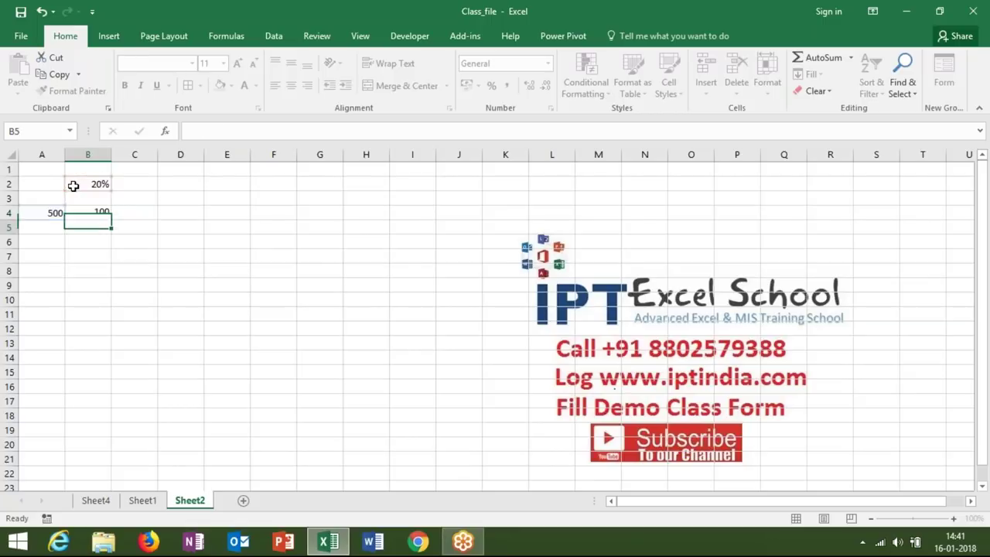
pyautogui.press('Up')
pyautogui.click(88, 183)
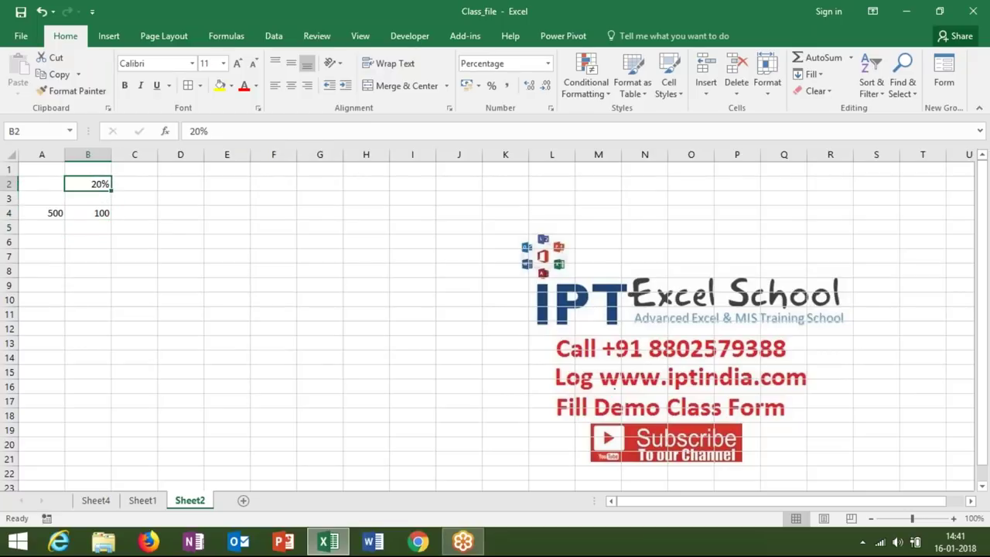
# Step: Switch B2 to General format showing 0.2, then undo back to 20%
pyautogui.click(548, 65)
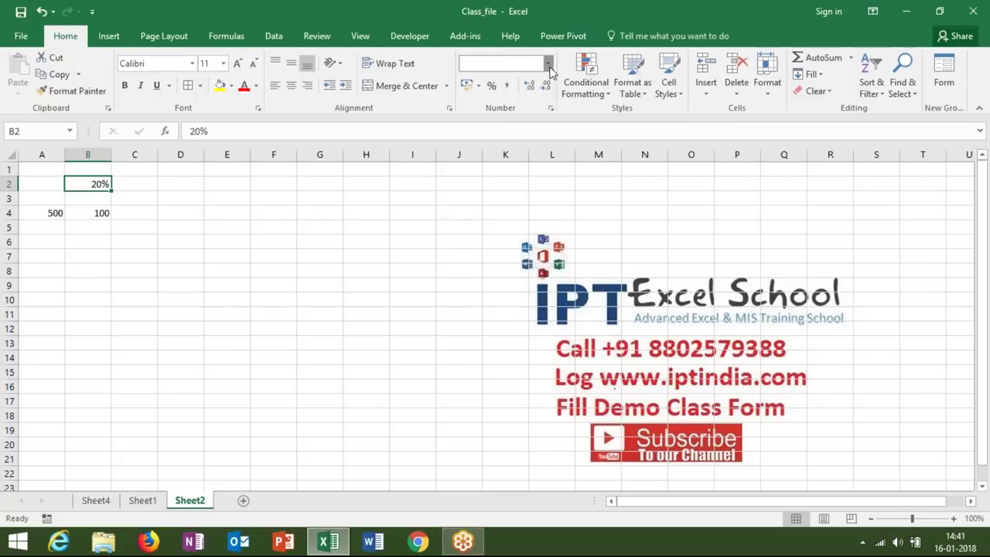
pyautogui.click(535, 90)
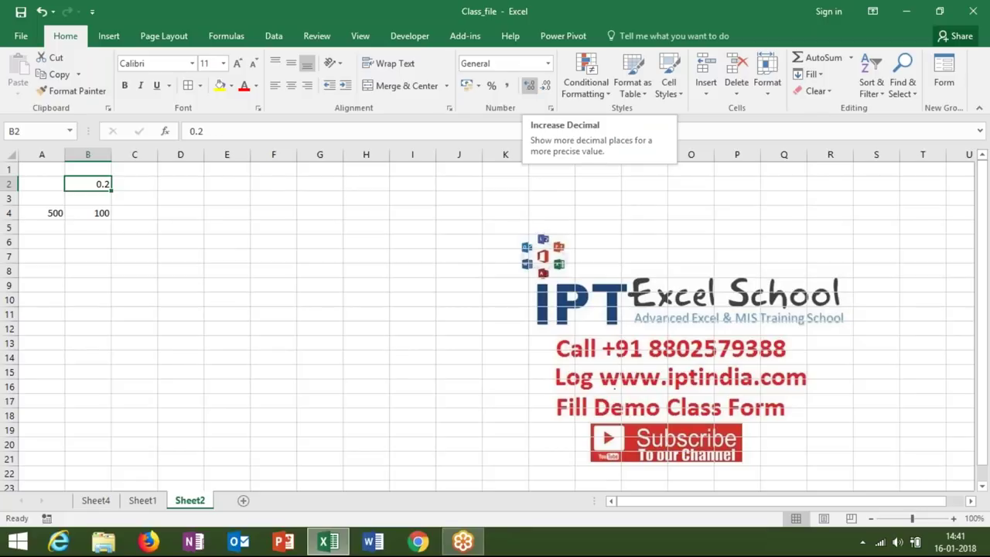
pyautogui.hotkey('ctrl', 'z')
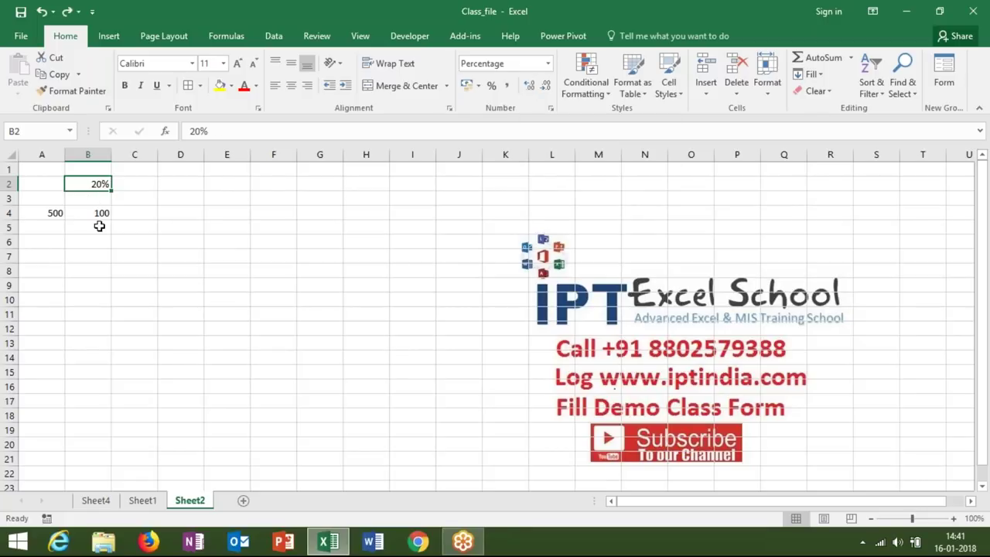
pyautogui.click(131, 218)
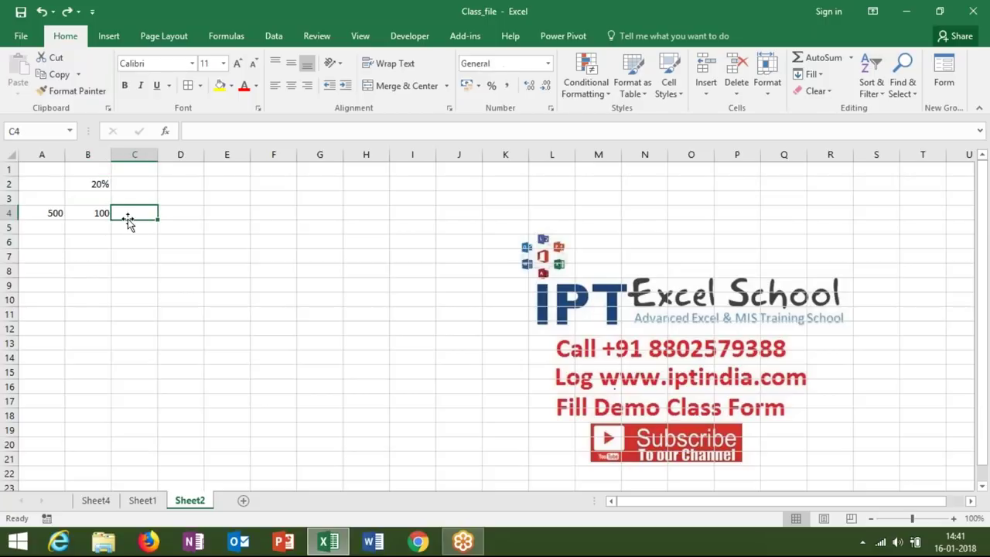
# Step: Enter =B4/A4 in C4 and format the result as a percentage, showing 20%
pyautogui.click(49, 216)
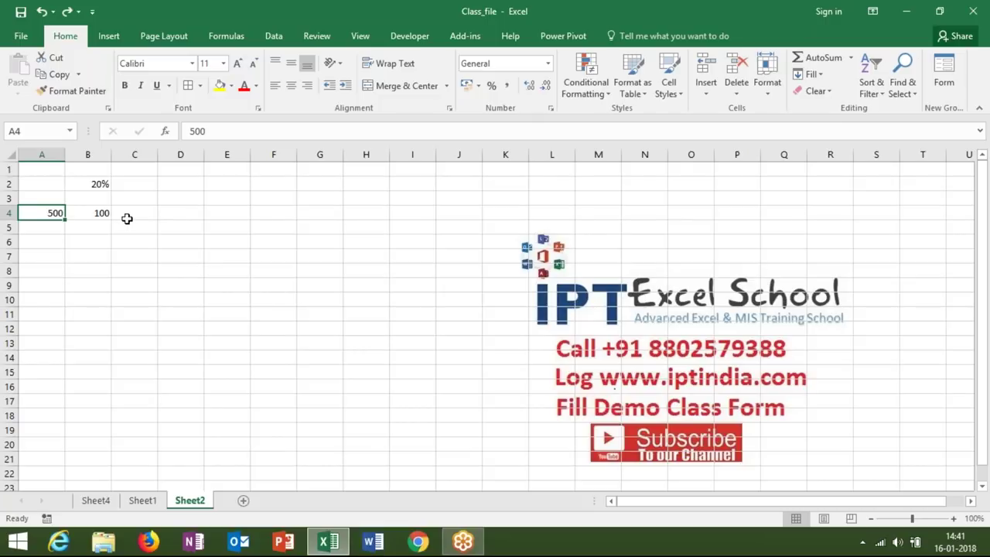
pyautogui.click(126, 217)
pyautogui.write('=')
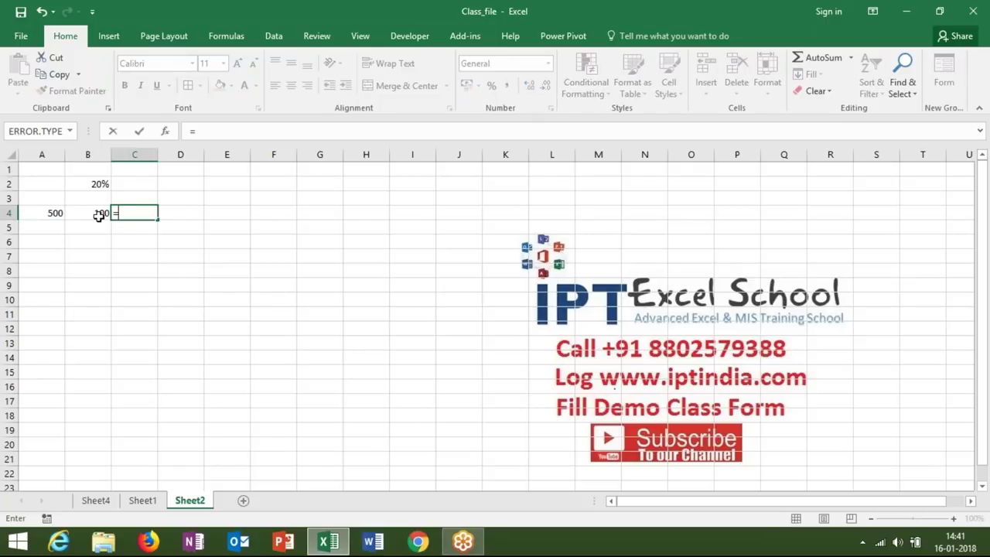
pyautogui.click(101, 214)
pyautogui.write('/')
pyautogui.click(51, 213)
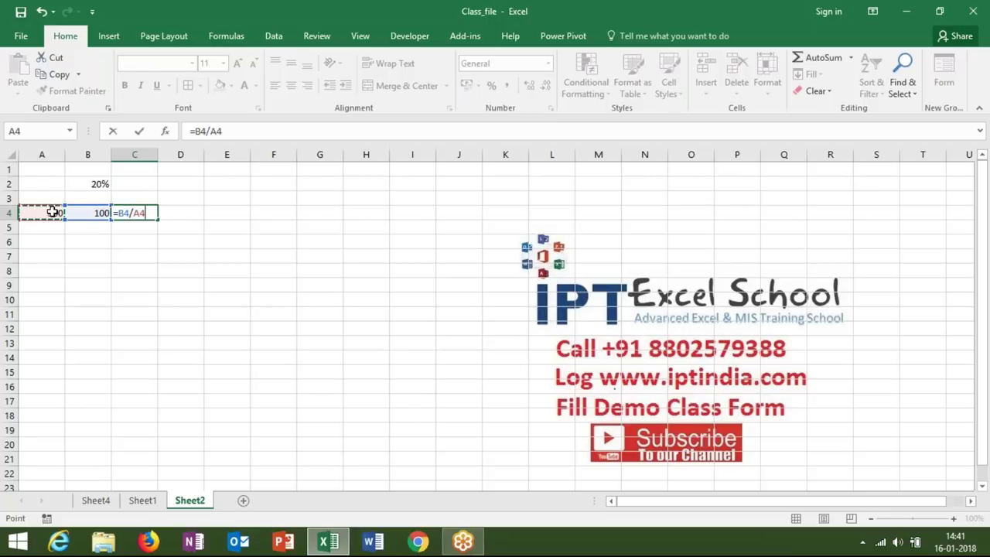
pyautogui.press('Return')
pyautogui.press('Up')
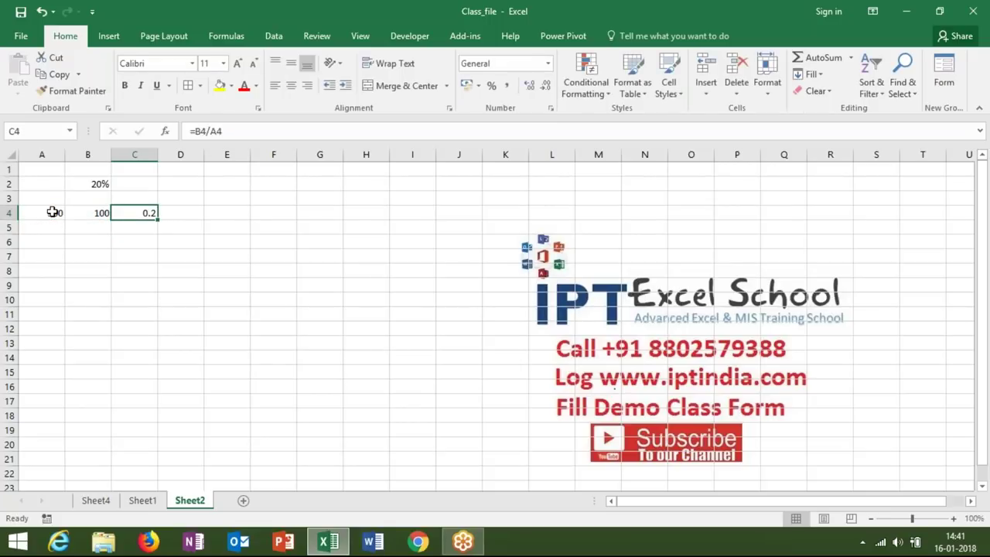
pyautogui.click(491, 86)
# Step: Enter 20 in C2 and 1 in C7, formatting them as percentages (2000% and 100%)
pyautogui.click(152, 183)
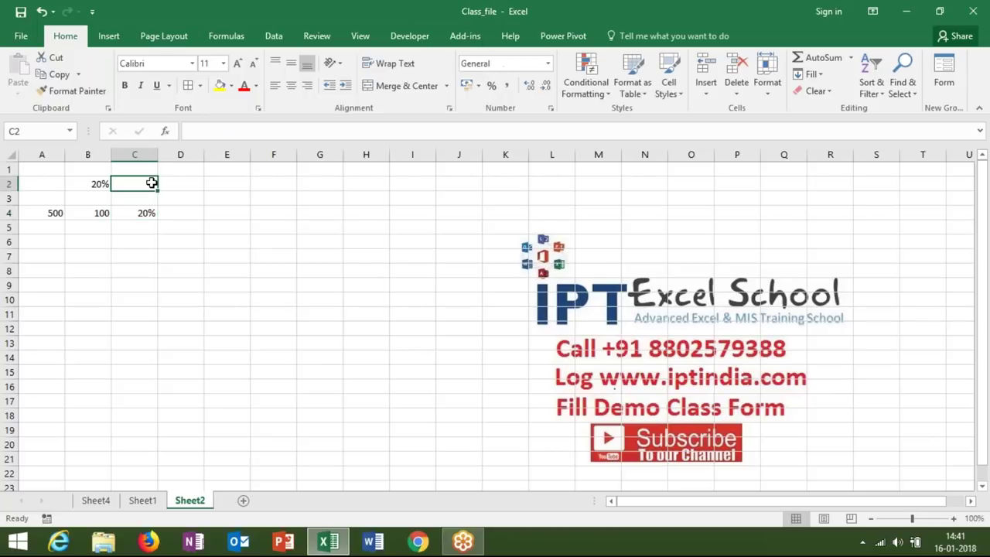
pyautogui.write('20')
pyautogui.press('Return')
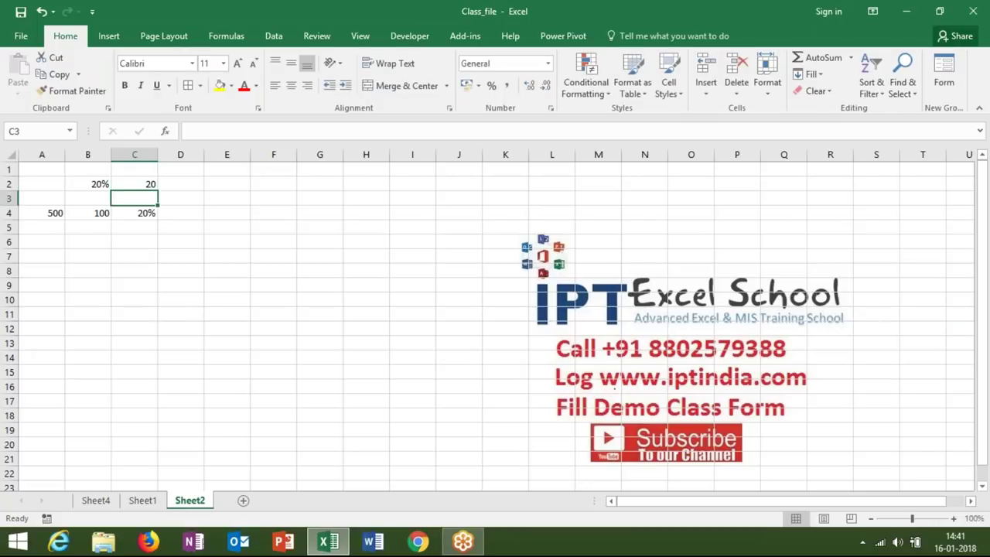
pyautogui.click(221, 208)
pyautogui.click(153, 184)
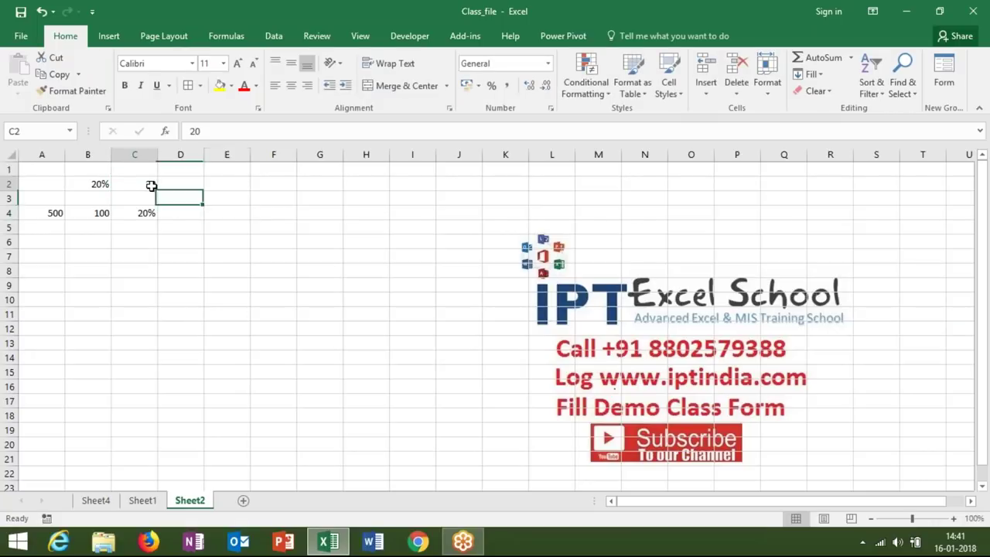
pyautogui.click(492, 87)
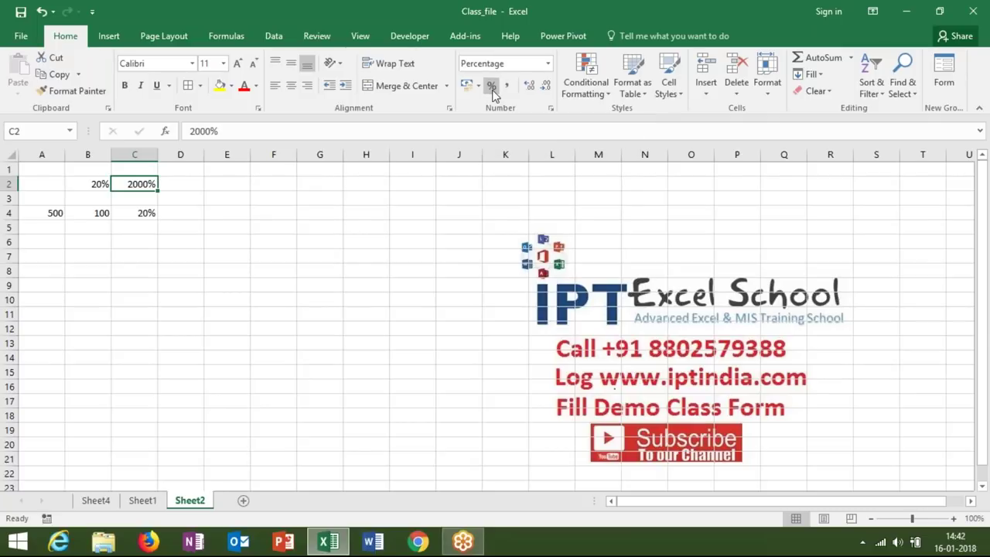
pyautogui.click(135, 259)
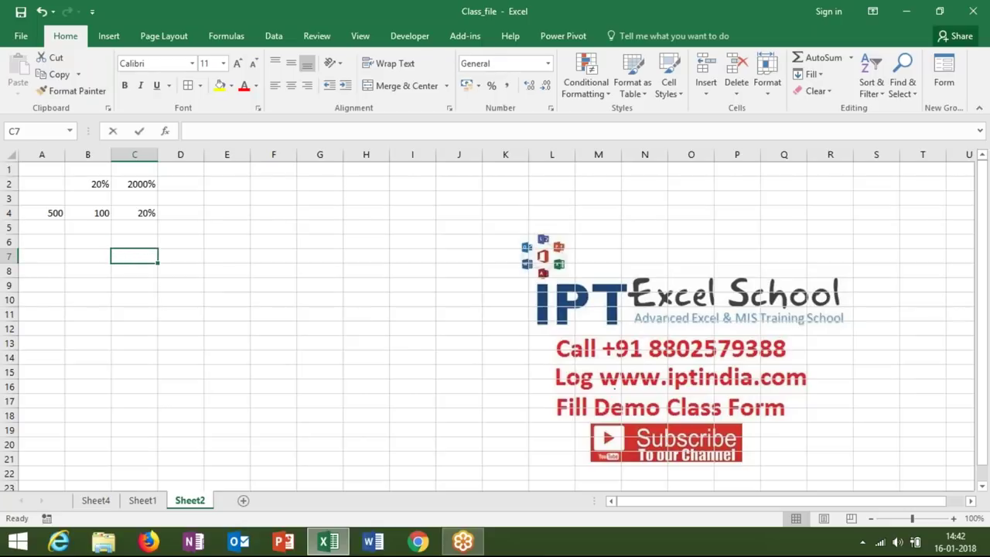
pyautogui.write('1')
pyautogui.press('Return')
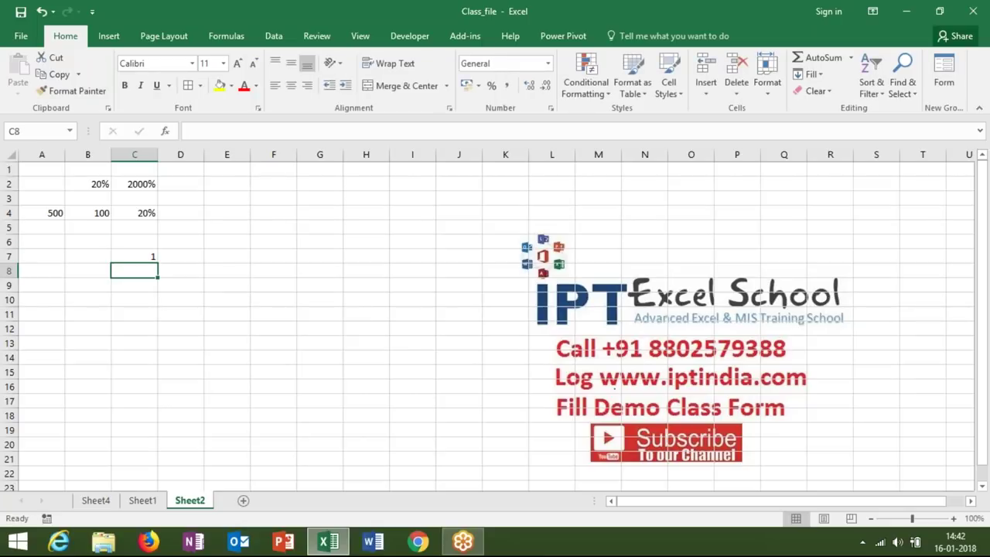
pyautogui.click(143, 256)
pyautogui.click(492, 86)
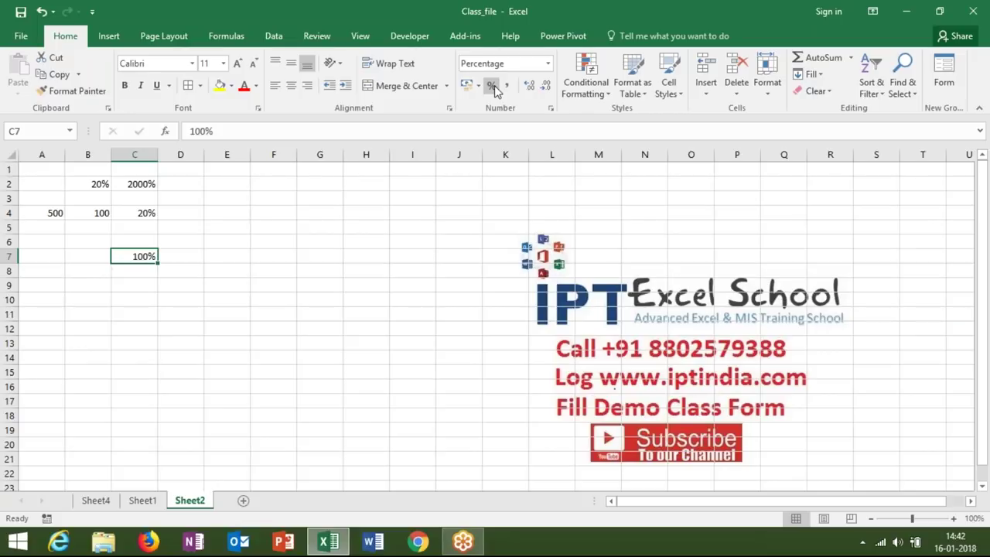
# Step: Enter 0.20 in D2 and format it as a percentage, showing 20%
pyautogui.click(194, 181)
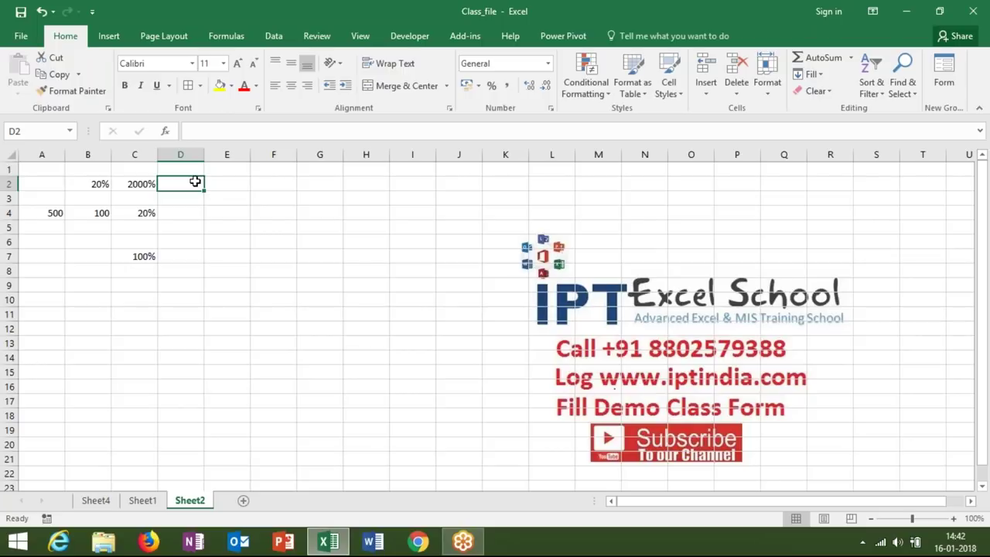
pyautogui.write('0.20')
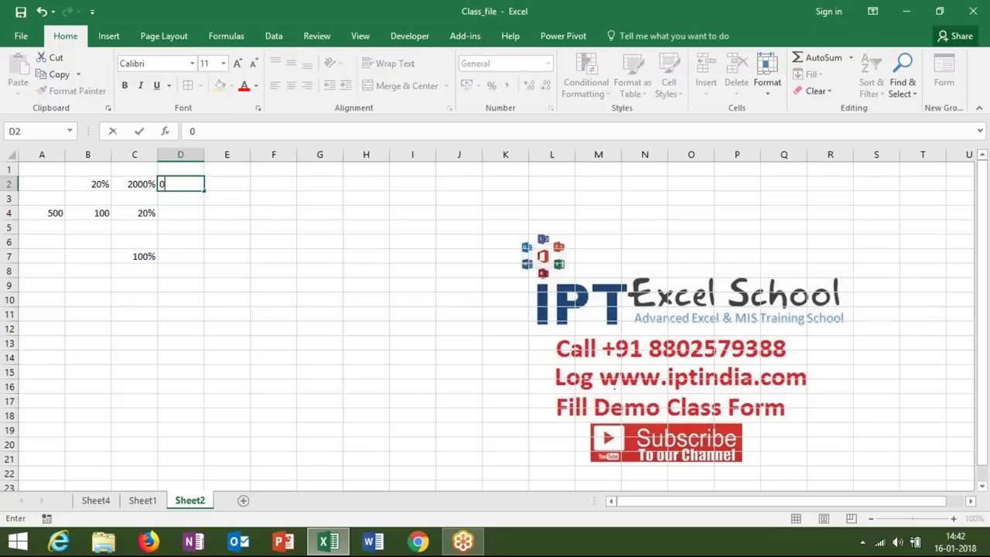
pyautogui.press('Return')
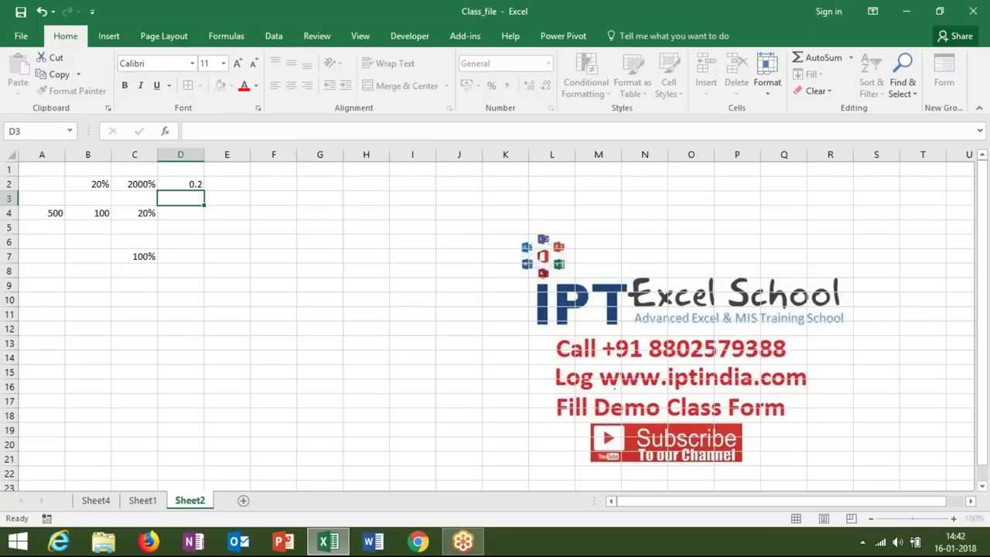
pyautogui.click(194, 184)
pyautogui.click(492, 86)
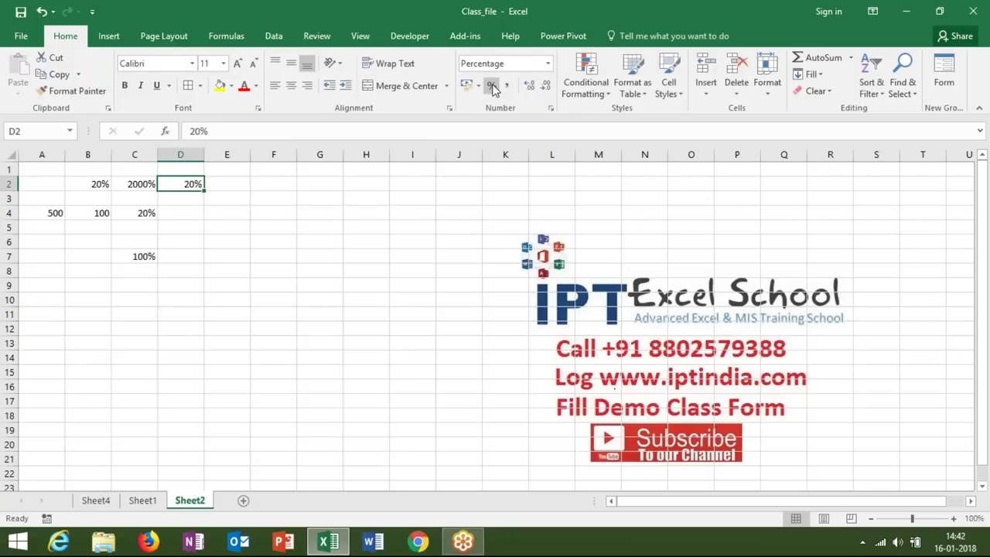
# Step: Clear the example values in rows 2–9 and type a % heading in A1
pyautogui.click(11, 286)
pyautogui.moveTo(10, 285); pyautogui.dragTo(11, 184)
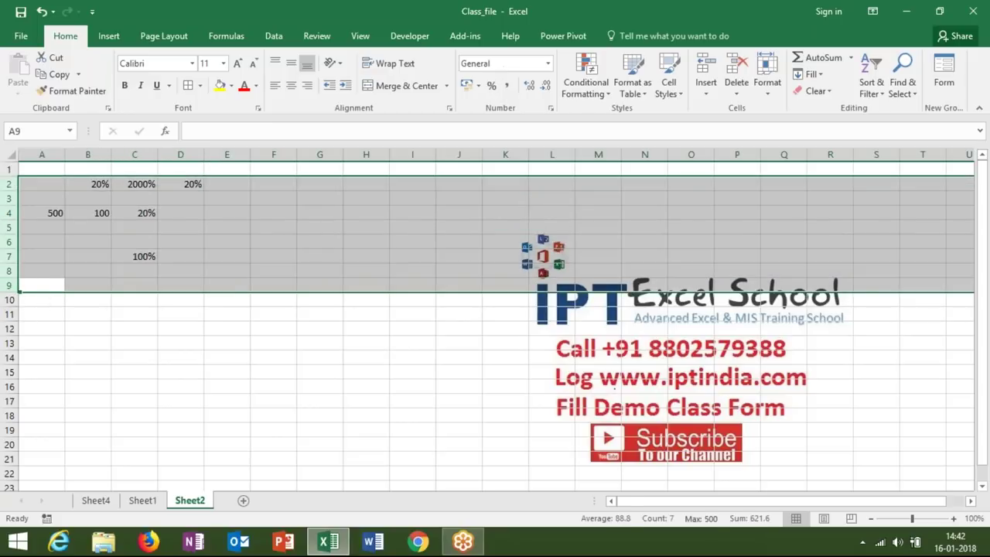
pyautogui.press('Delete')
pyautogui.press('Up')
pyautogui.press('Up')
pyautogui.press('Up')
pyautogui.press('Up')
pyautogui.press('Up')
pyautogui.press('Up')
pyautogui.write('%')
pyautogui.press('Return')
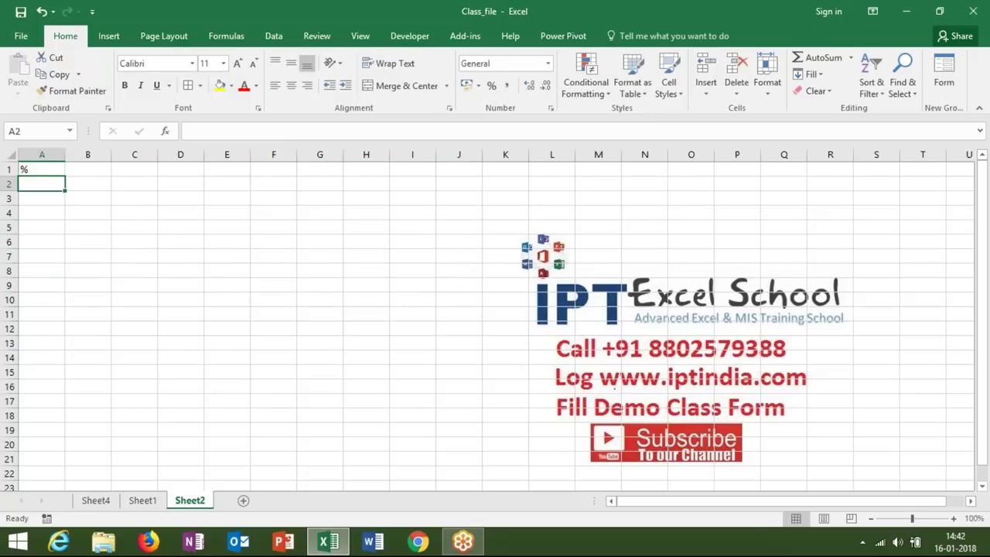
# Step: Fill A2:I12 with the formula =RANDBETWEEN(10,90)
pyautogui.write('=ra')
pyautogui.press('Down')
pyautogui.press('Down')
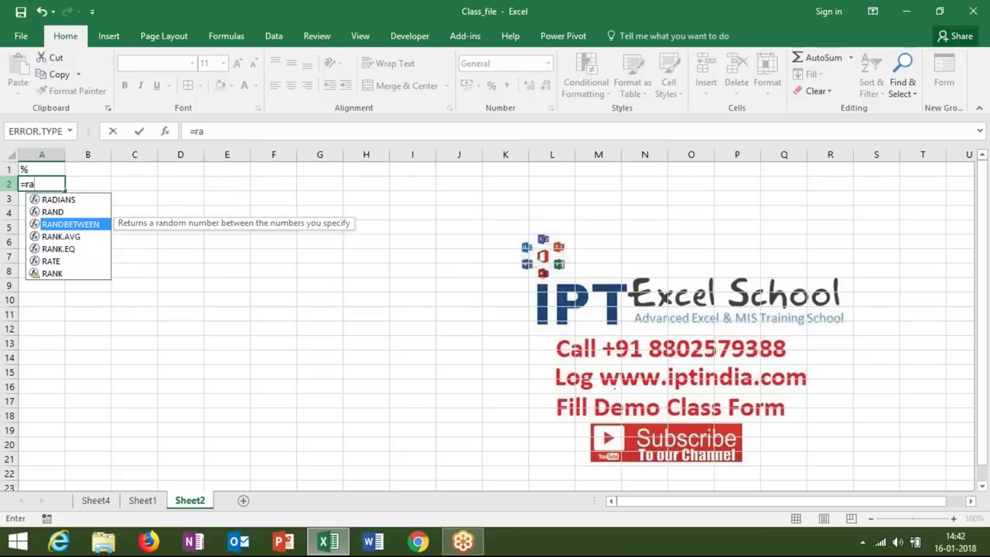
pyautogui.press('Tab')
pyautogui.write('10,90')
pyautogui.press('Return')
pyautogui.press('Up')
pyautogui.moveTo(42, 184)
pyautogui.mouseDown()
pyautogui.moveTo(366, 184)
pyautogui.moveTo(413, 327)
pyautogui.mouseUp()
pyautogui.hotkey('ctrl', 'r')
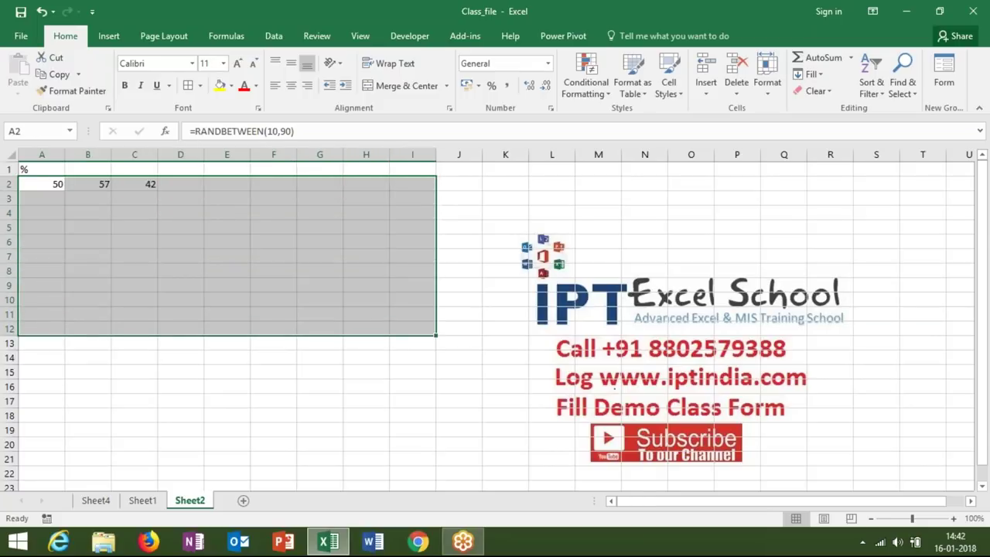
pyautogui.hotkey('ctrl', 'd')
# Step: Copy the random grid and paste it back as fixed values
pyautogui.hotkey('ctrl', 'c')
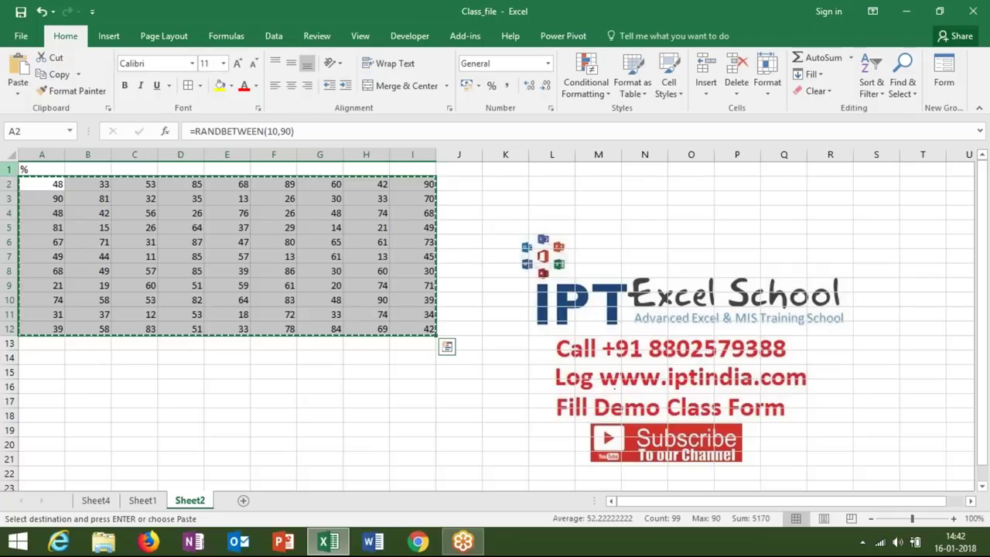
pyautogui.click(18, 92)
pyautogui.click(15, 187)
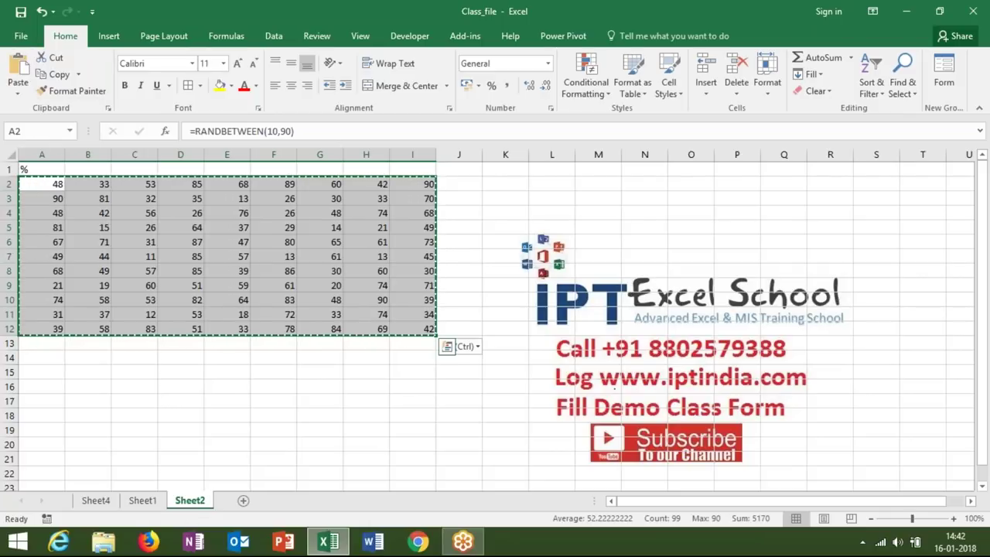
pyautogui.press('Escape')
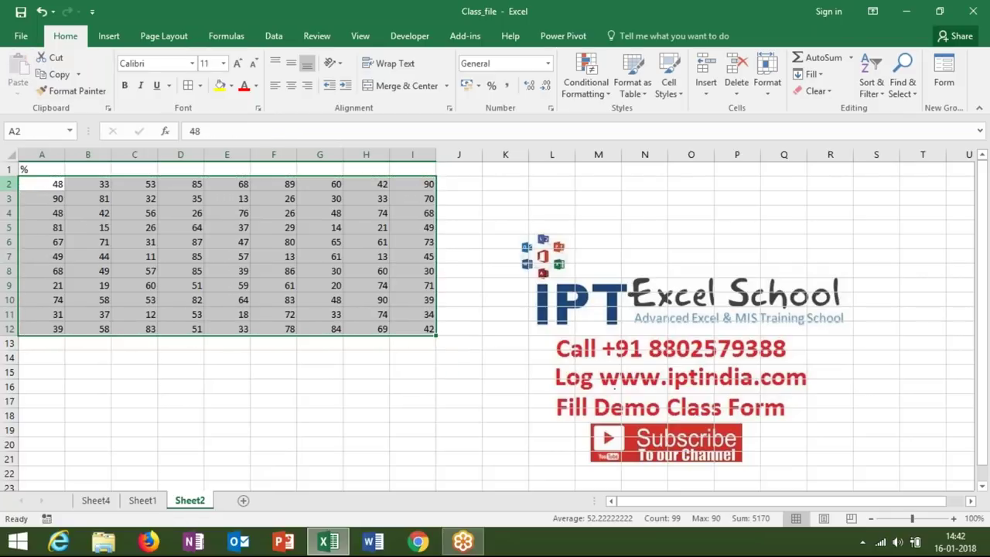
pyautogui.click(85, 203)
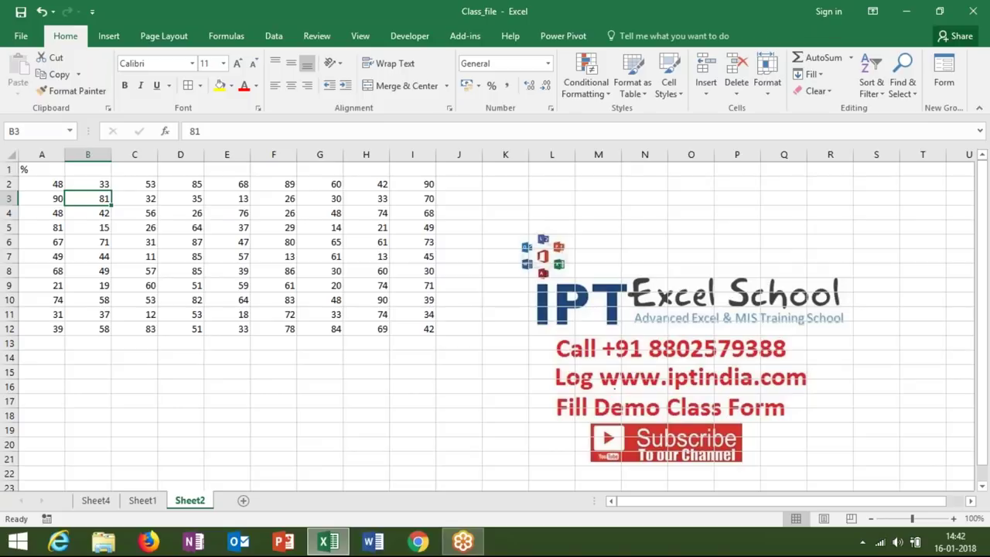
# Step: Append % to A2's 48 to make 48%, then undo the change
pyautogui.click(54, 183)
pyautogui.click(221, 131)
pyautogui.click(221, 132)
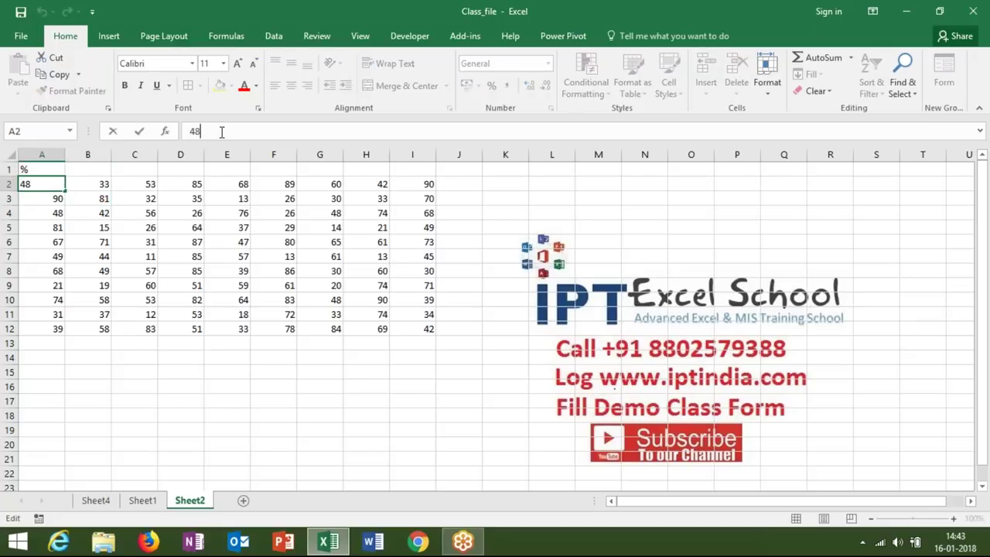
pyautogui.write('%')
pyautogui.press('Return')
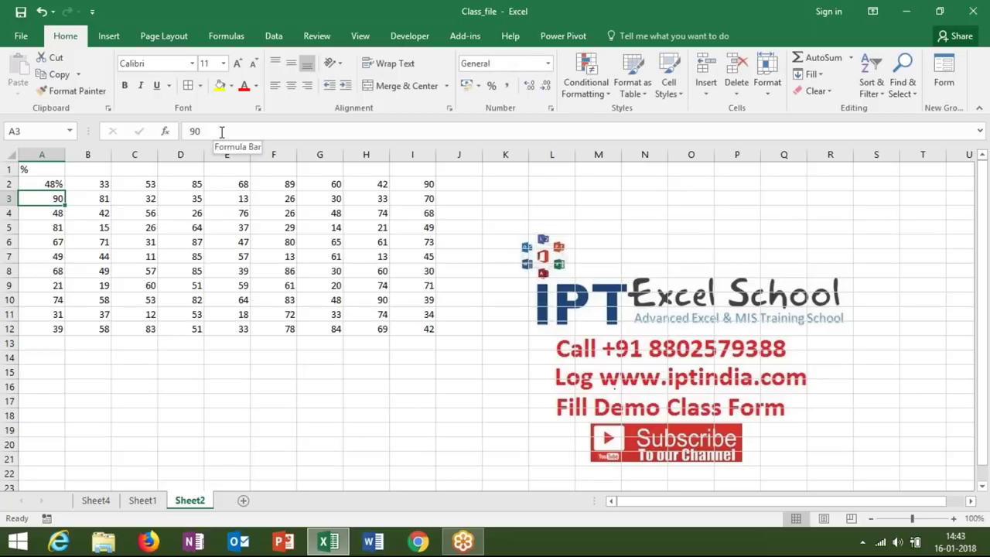
pyautogui.hotkey('ctrl', 'z')
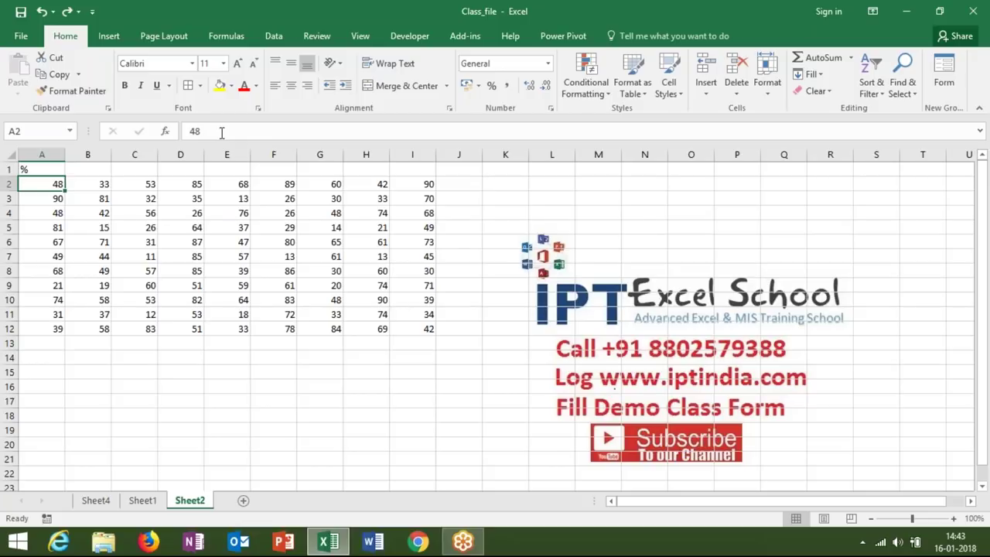
# Step: Enter 100 in K2 and copy it
pyautogui.click(519, 187)
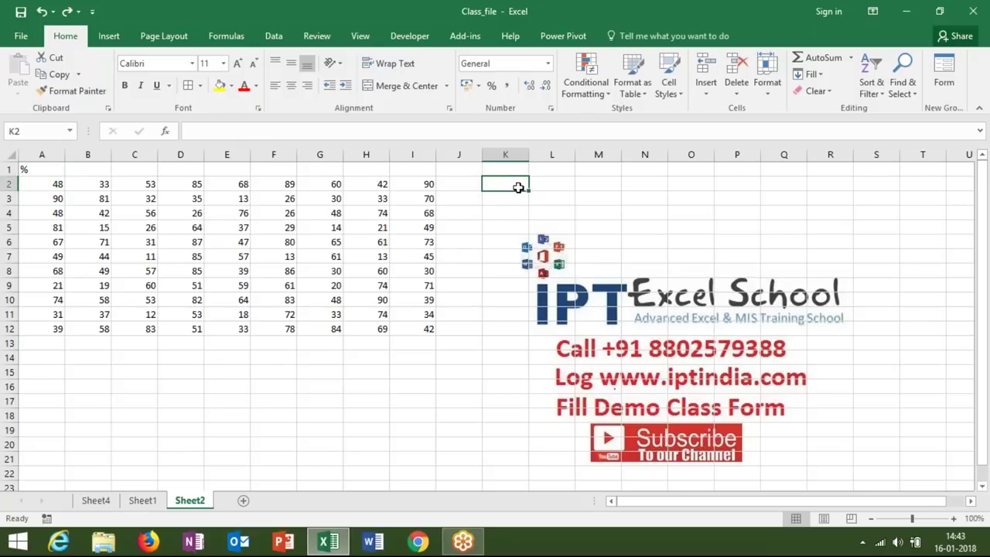
pyautogui.write('100')
pyautogui.press('Return')
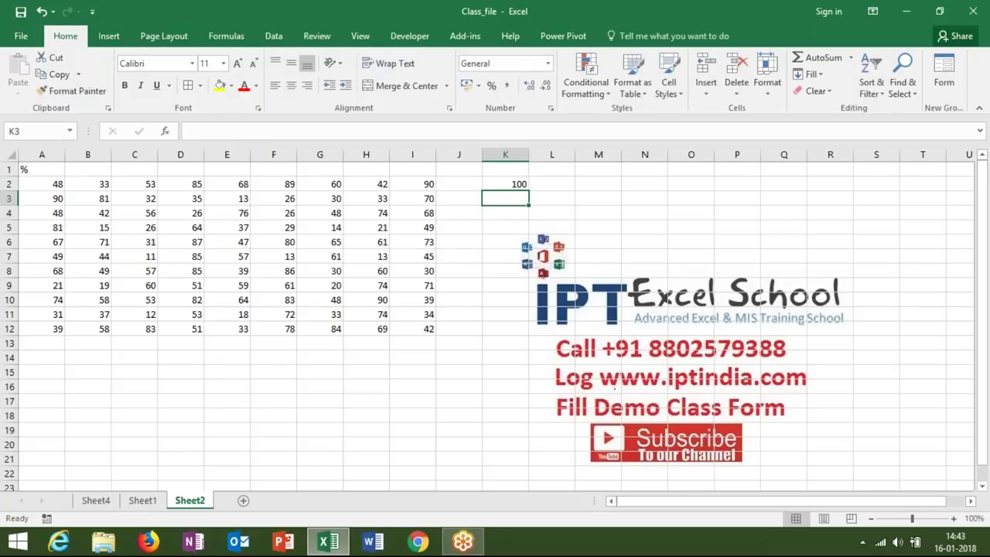
pyautogui.click(516, 183)
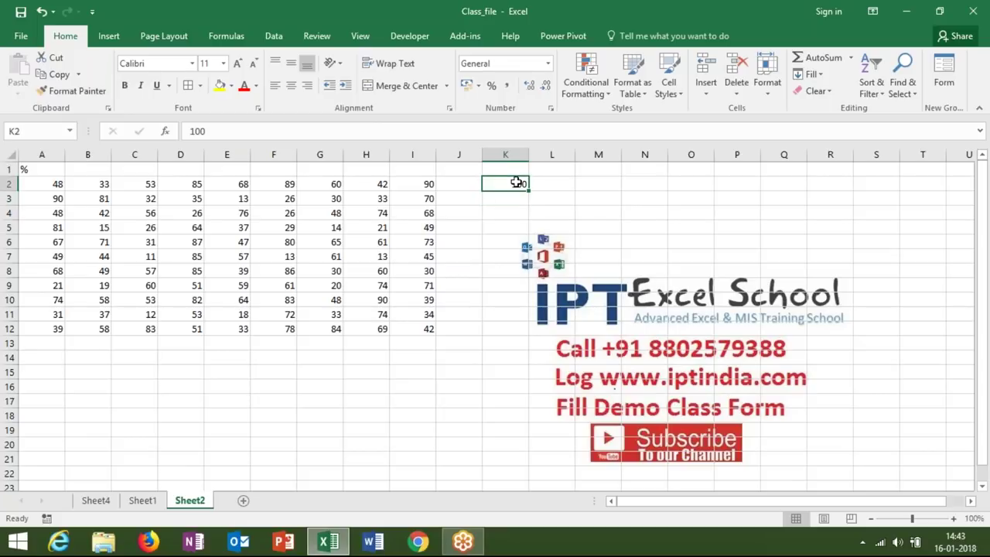
pyautogui.hotkey('ctrl', 'c')
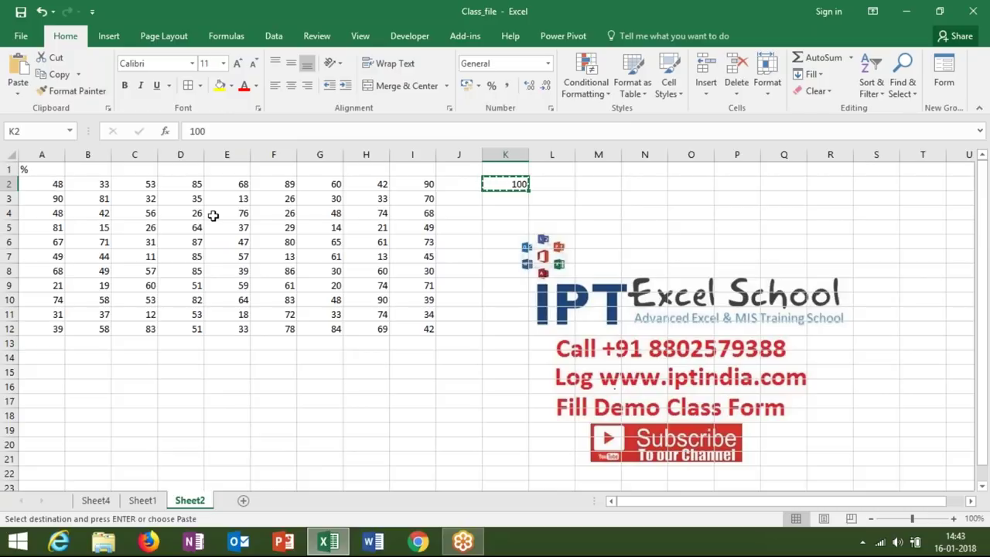
# Step: Divide A2:I12 by the copied 100 via Paste Special, apply Percent Style, then undo
pyautogui.moveTo(54, 190); pyautogui.dragTo(381, 301)
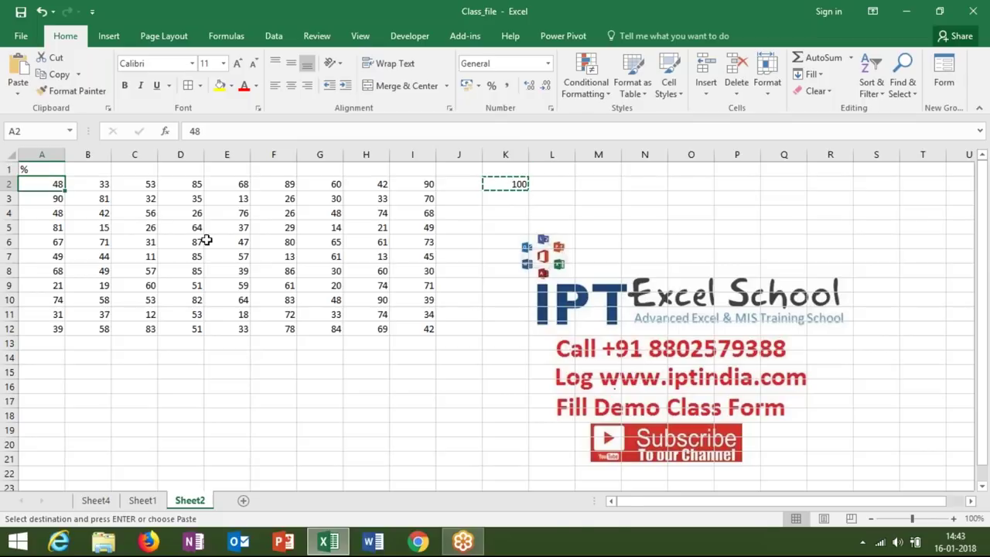
pyautogui.moveTo(426, 334); pyautogui.dragTo(422, 328)
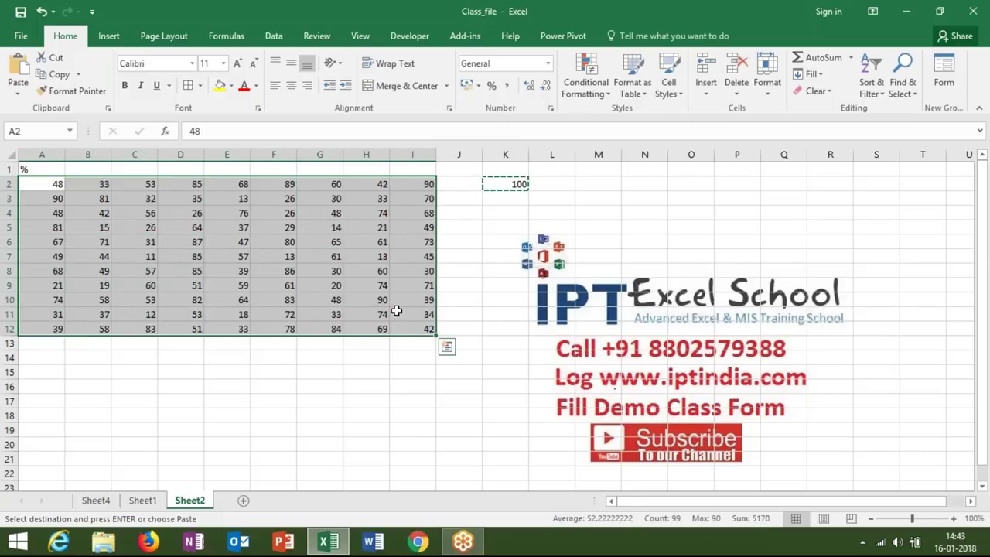
pyautogui.rightClick(396, 313)
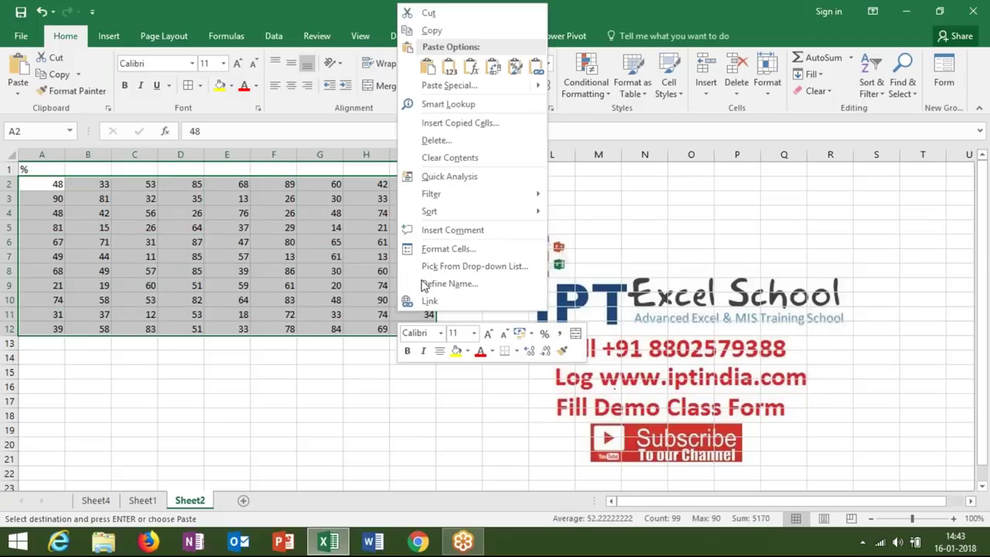
pyautogui.click(441, 86)
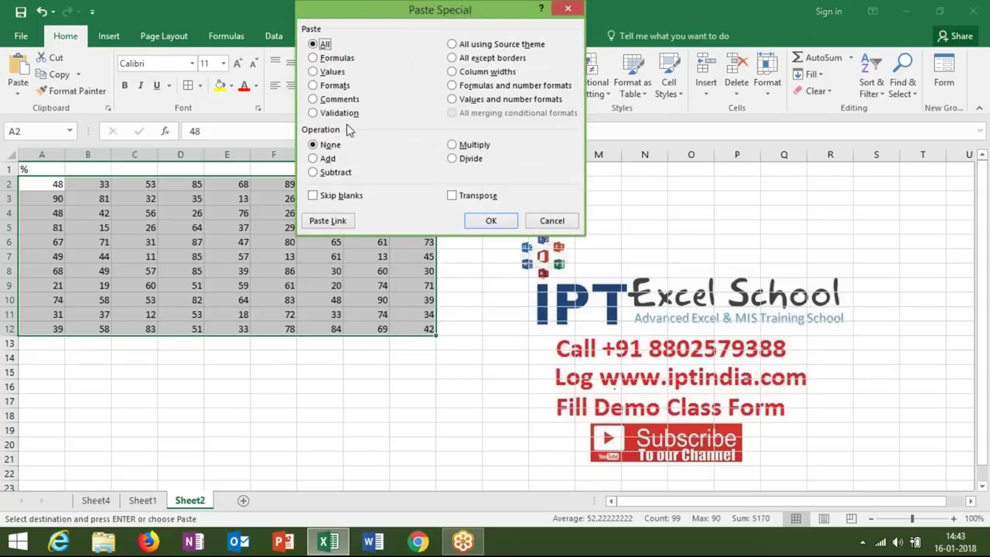
pyautogui.click(461, 160)
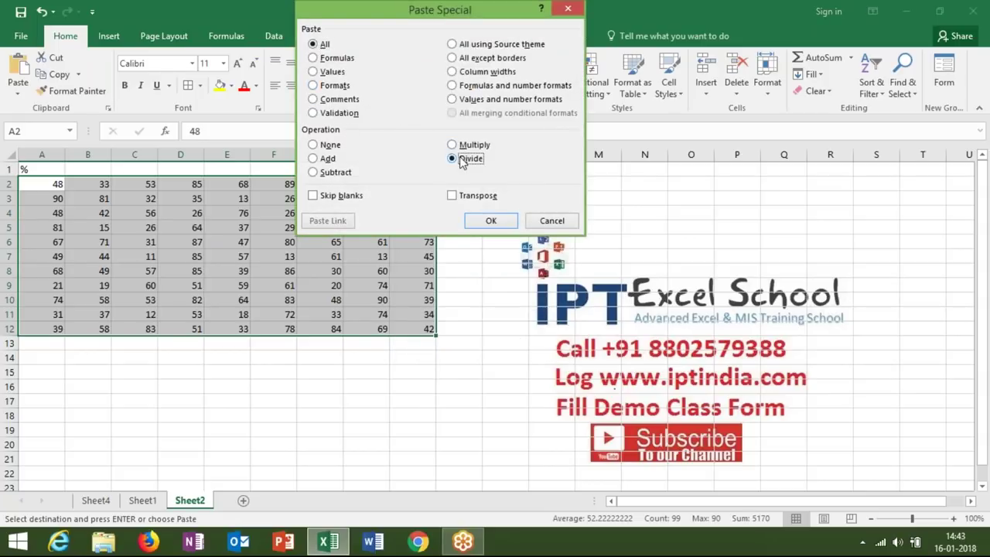
pyautogui.click(492, 222)
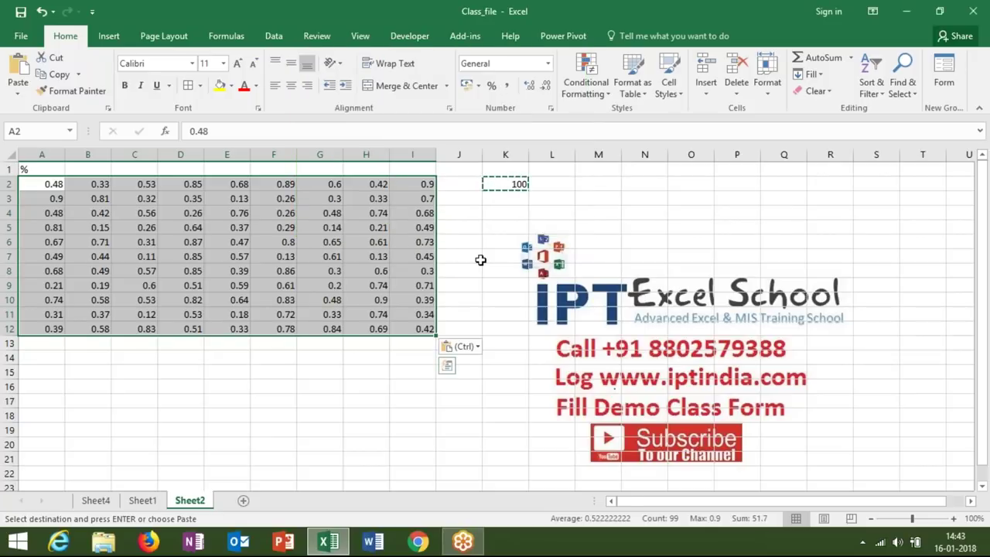
pyautogui.click(490, 86)
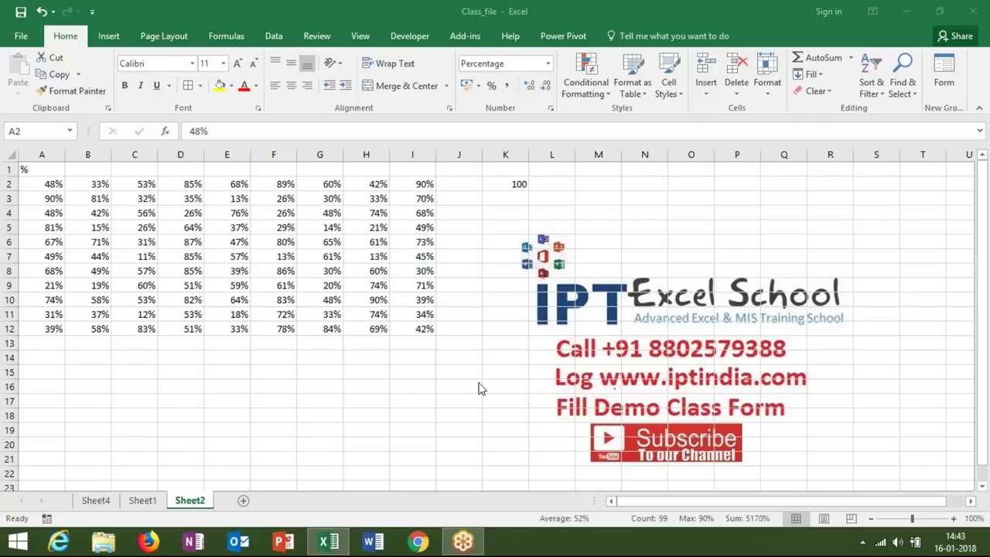
pyautogui.hotkey('ctrl', 'z')
pyautogui.hotkey('ctrl', 'z')
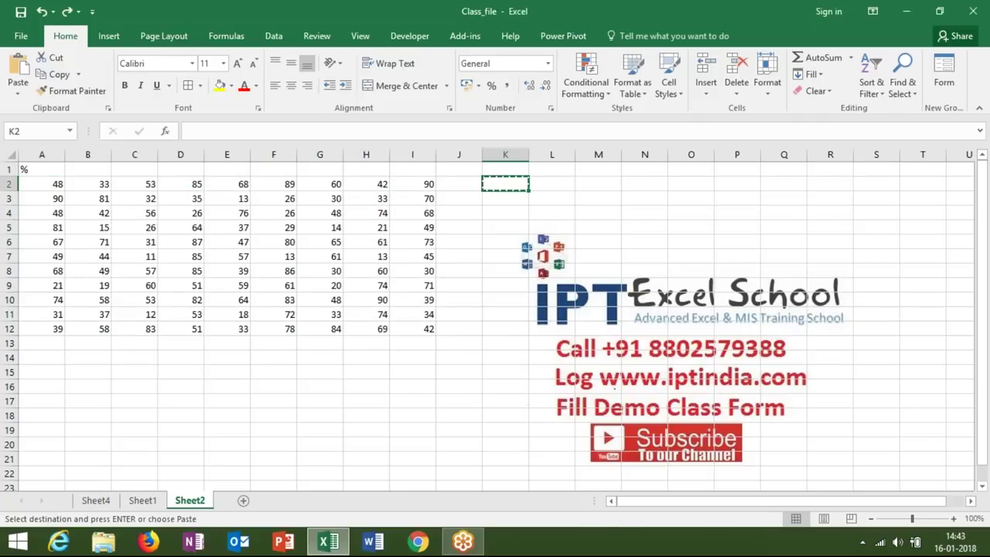
# Step: Undo one more step and check the RANDBETWEEN formulas in cells H6 and G5
pyautogui.hotkey('ctrl', 'z')
pyautogui.click(347, 246)
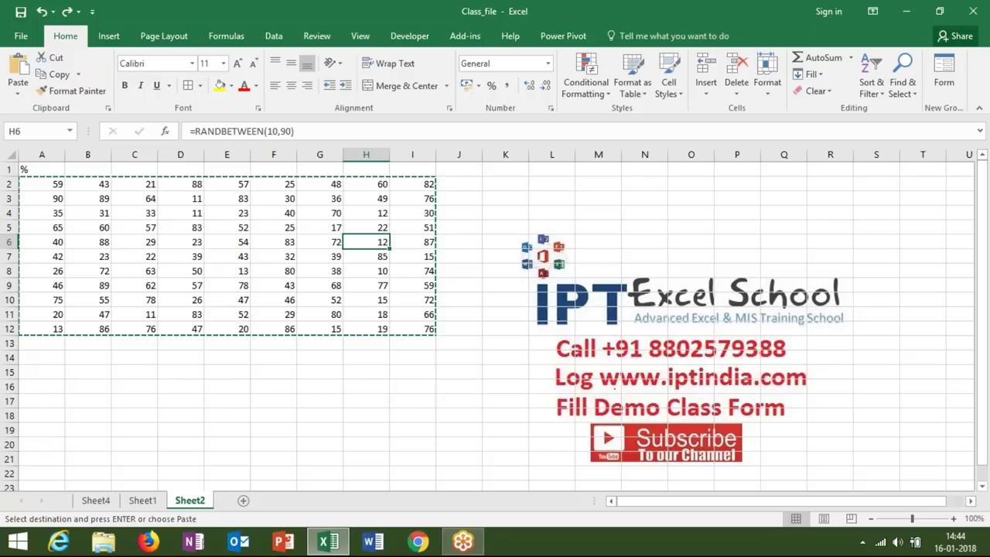
pyautogui.click(305, 228)
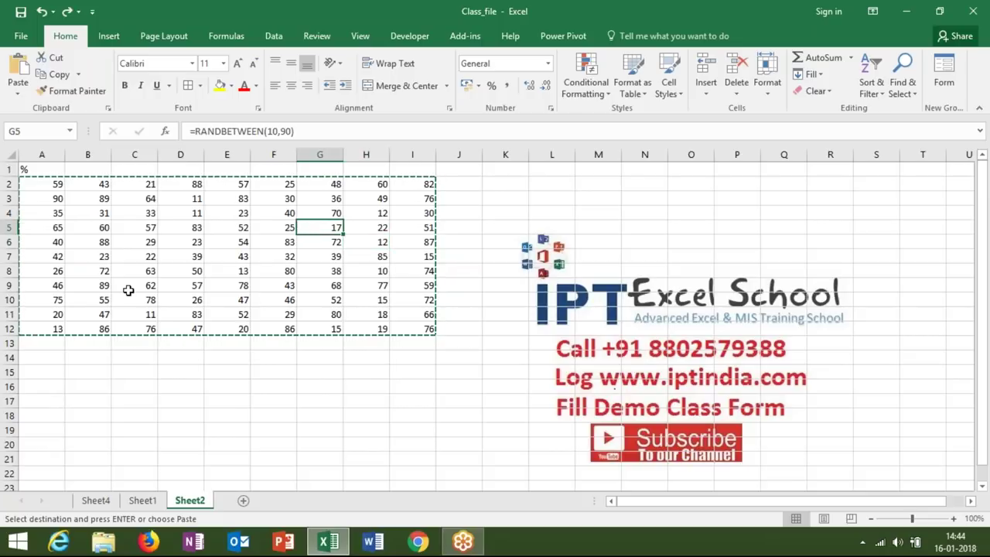
# Step: Enter 100 in K2, check the formula in F3, then reselect K2
pyautogui.click(503, 181)
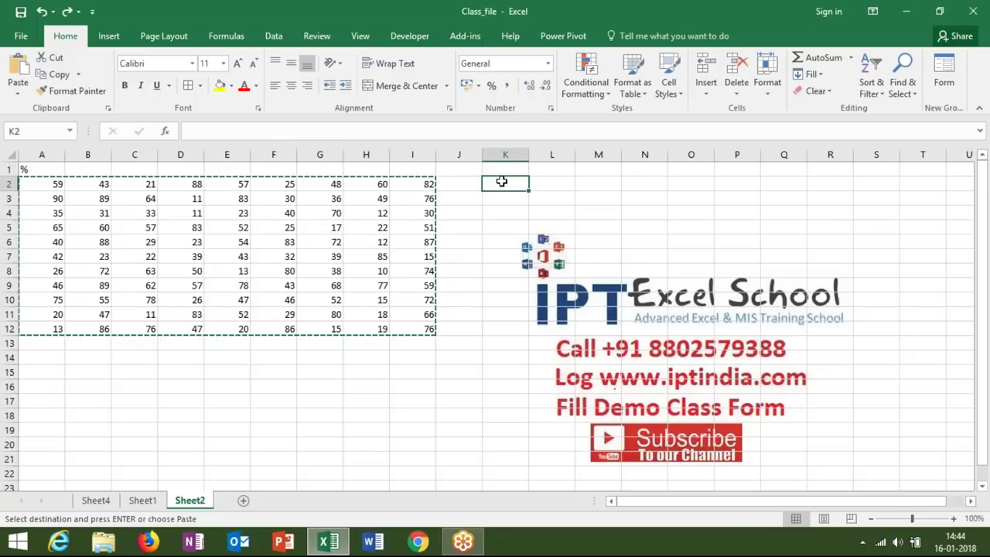
pyautogui.write('100')
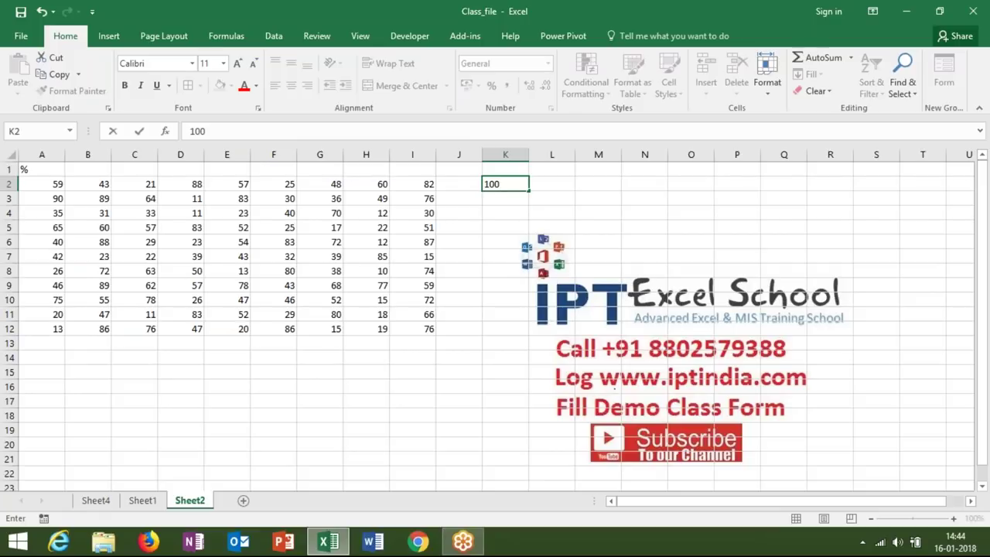
pyautogui.press('Return')
pyautogui.click(273, 195)
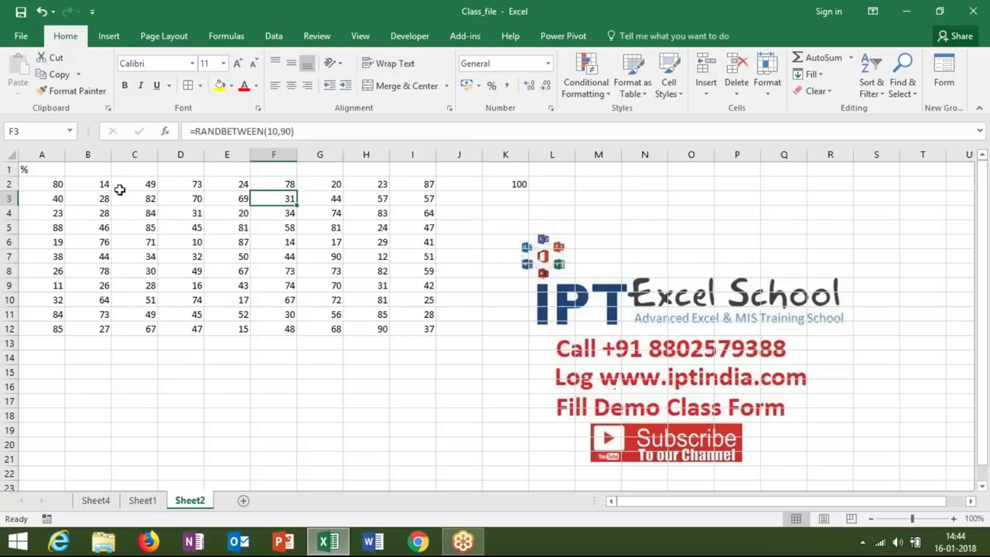
pyautogui.click(481, 188)
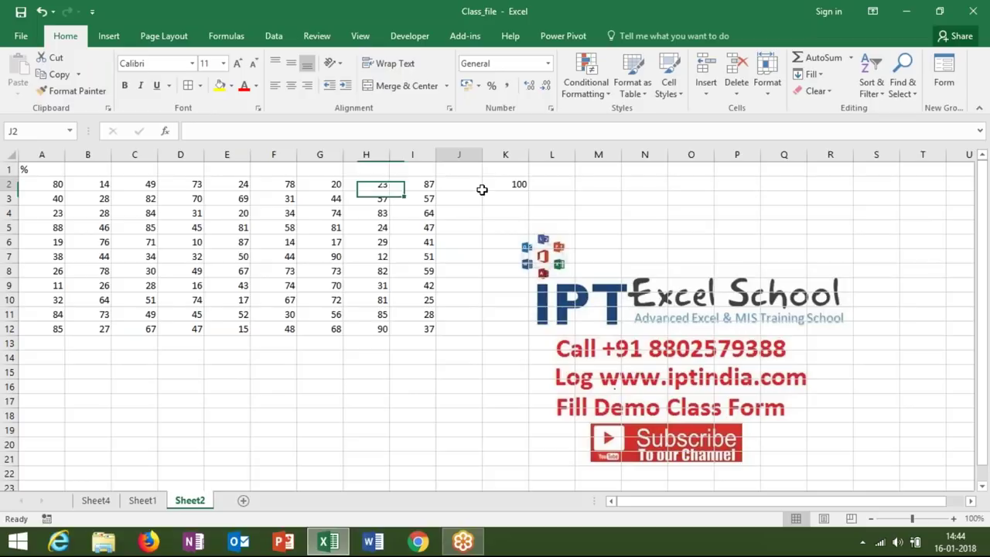
# Step: Copy K2's 100, Paste Special Divide it into A2:I12, then apply Percent Style
pyautogui.hotkey('ctrl', 'c')
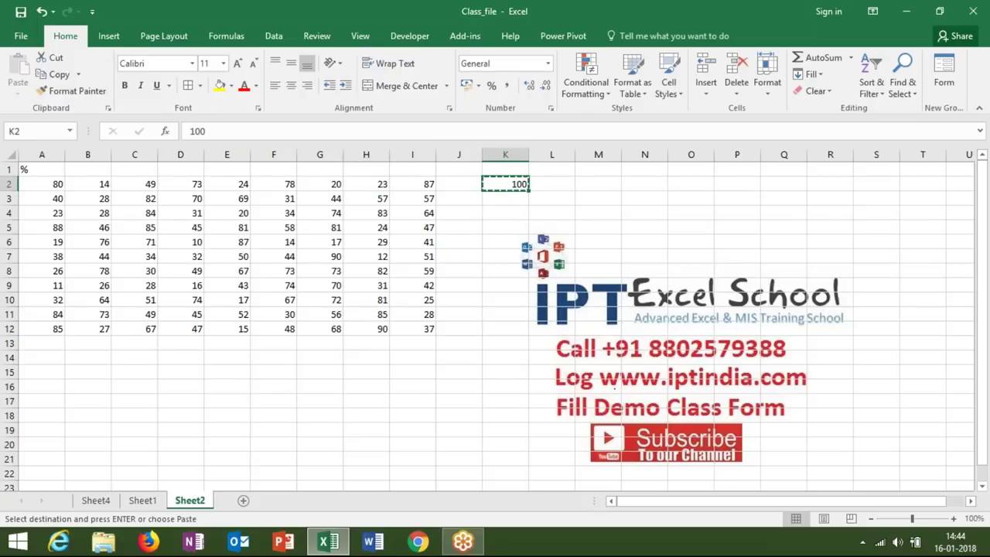
pyautogui.moveTo(52, 186)
pyautogui.mouseDown()
pyautogui.moveTo(380, 327)
pyautogui.moveTo(426, 328)
pyautogui.mouseUp()
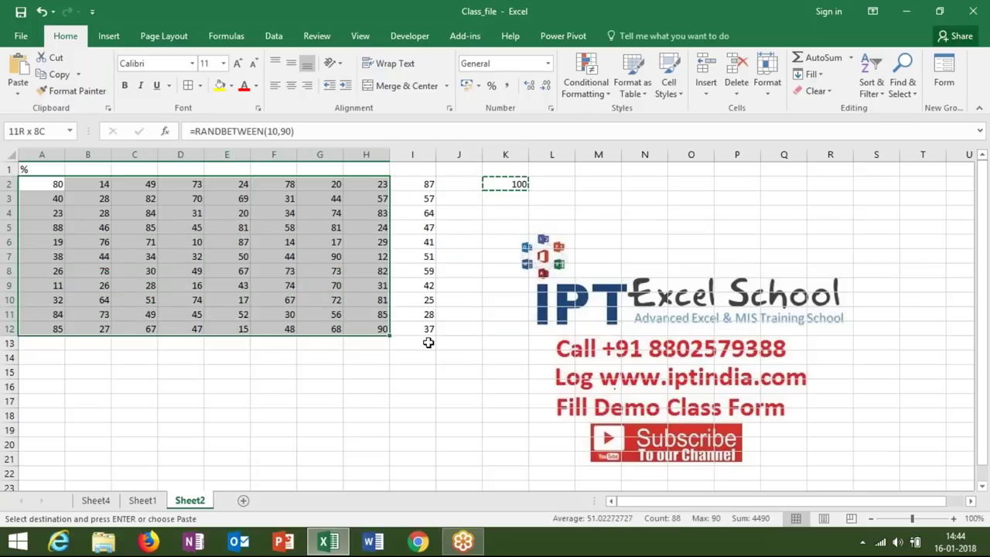
pyautogui.rightClick(403, 309)
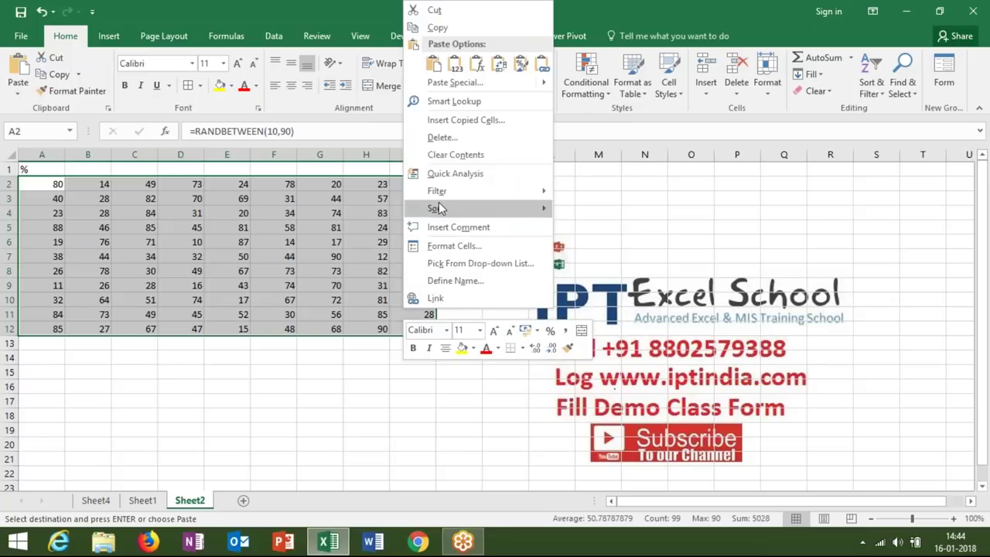
pyautogui.click(446, 88)
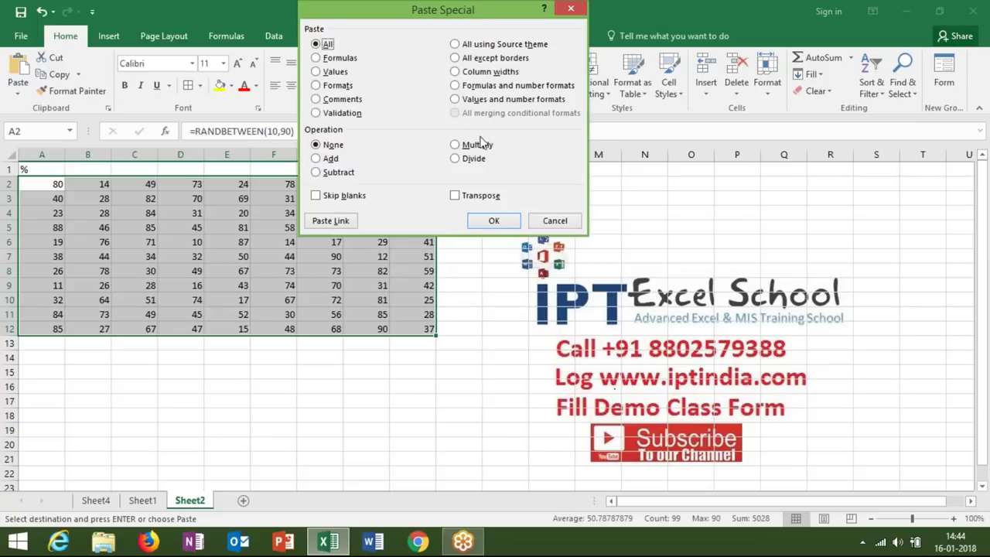
pyautogui.click(475, 159)
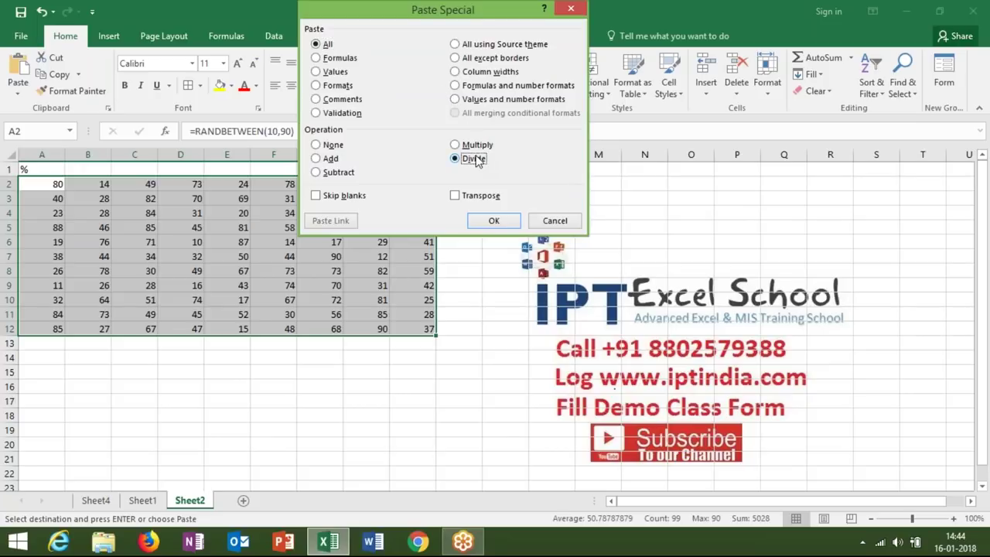
pyautogui.click(492, 220)
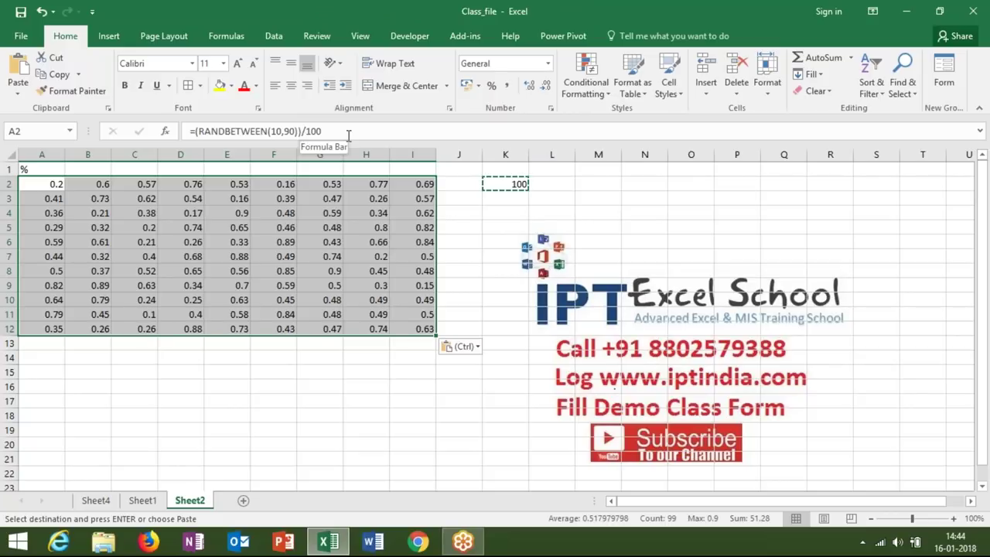
pyautogui.click(492, 85)
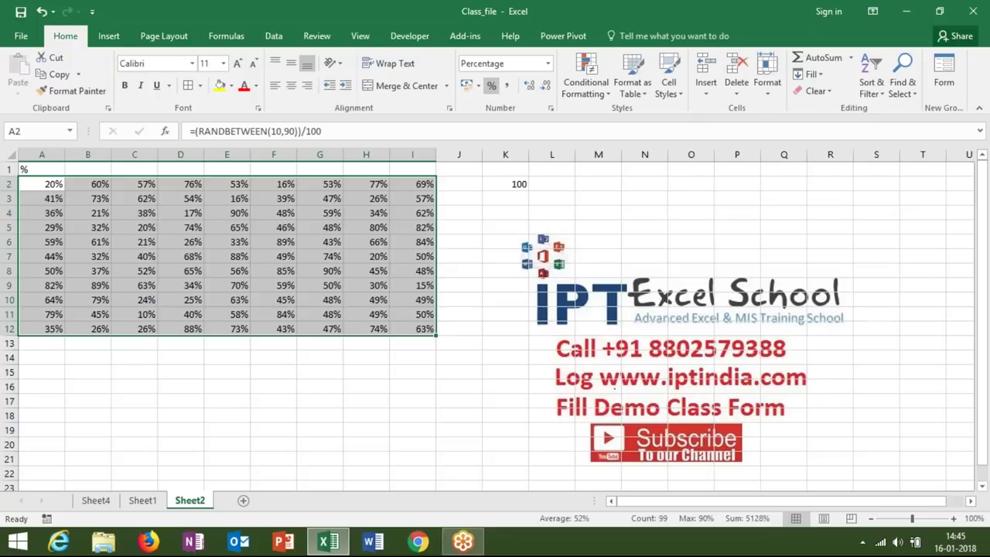
# Step: Add a new sheet with a Sales heading in A1 and =RANDBETWEEN(10,90) in A2
pyautogui.click(242, 502)
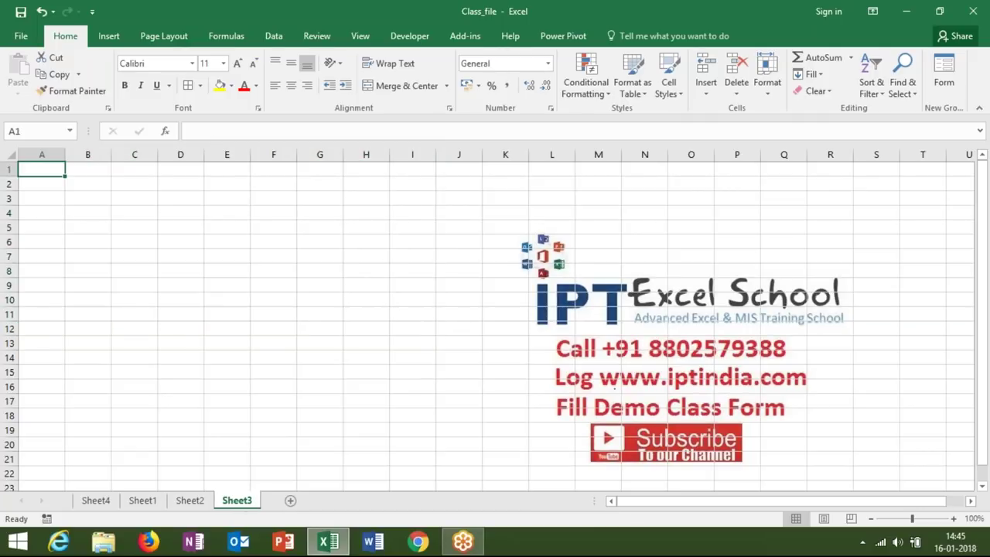
pyautogui.write('Sales')
pyautogui.press('Return')
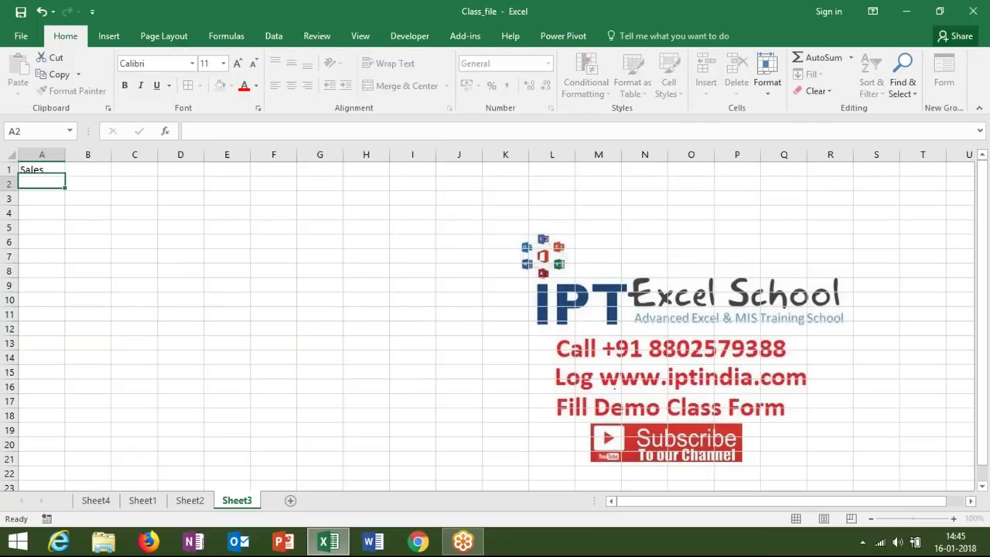
pyautogui.write('=ra')
pyautogui.press('Down')
pyautogui.press('Down')
pyautogui.press('Tab')
pyautogui.write('10,90')
pyautogui.press('Return')
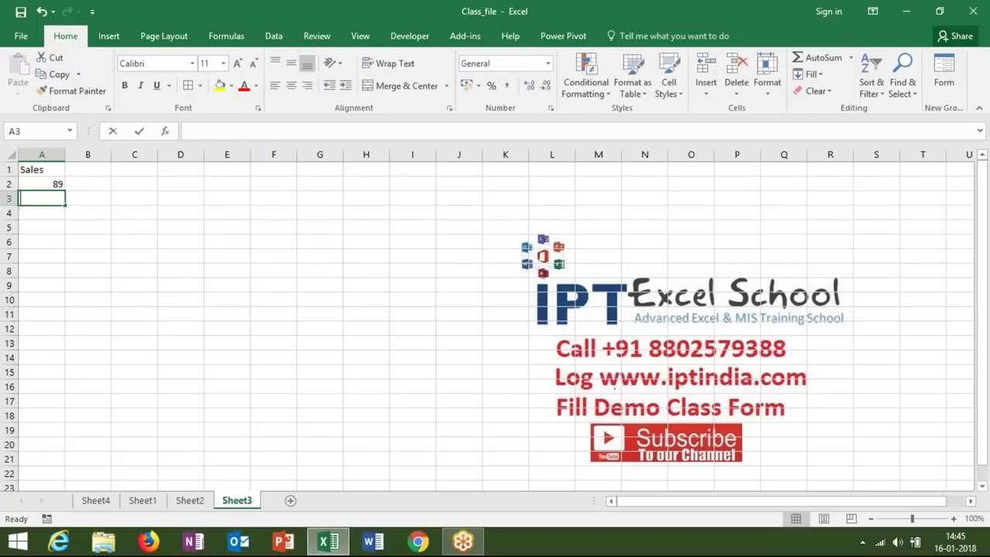
# Step: Fill the random formula down to A27 and convert the results to fixed values
pyautogui.write('1')
pyautogui.press('Escape')
pyautogui.press('Up')
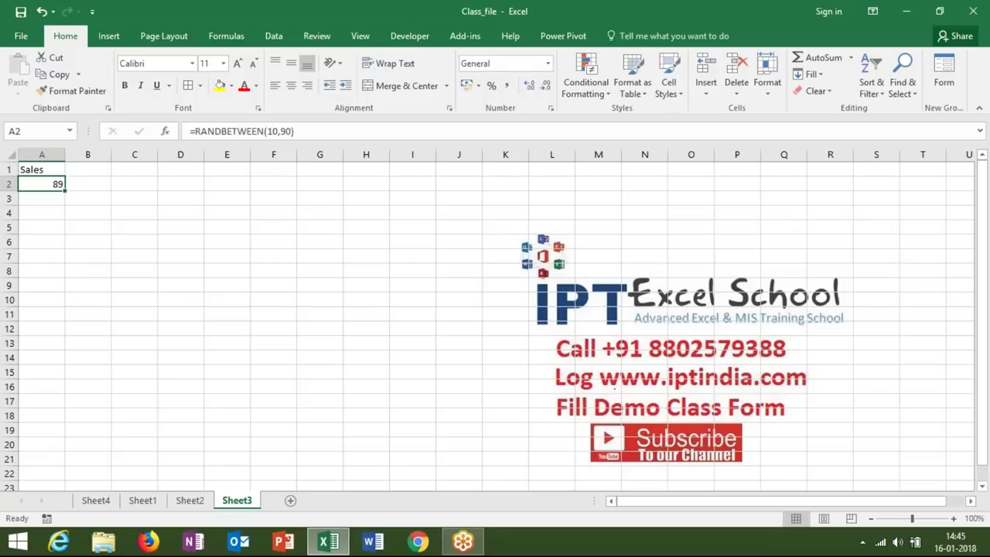
pyautogui.hotkey('shift', 'Down')
pyautogui.hotkey('shift', 'Down')
pyautogui.hotkey('shift', 'Down')
pyautogui.hotkey('shift', 'Down')
pyautogui.hotkey('shift', 'Down')
pyautogui.hotkey('shift', 'Down')
pyautogui.hotkey('shift', 'Down')
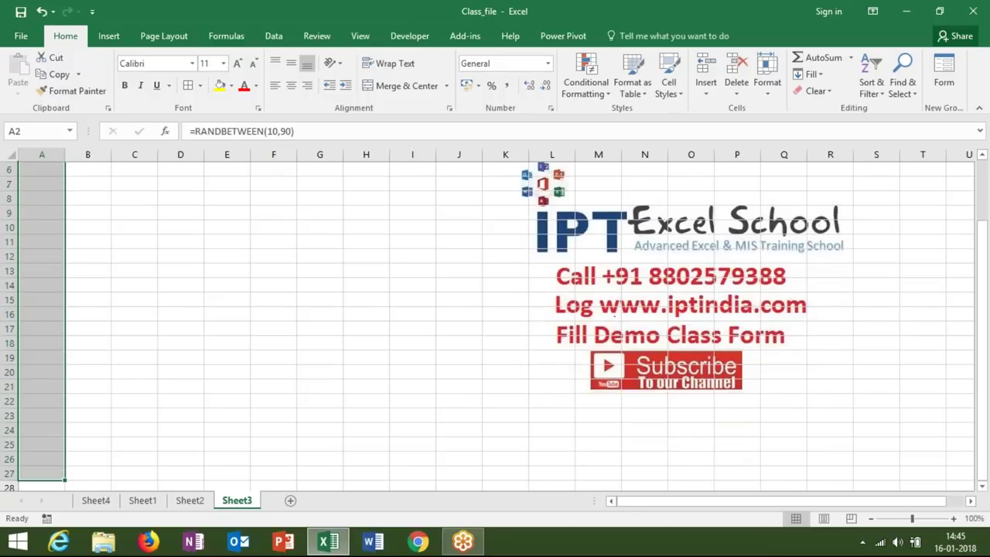
pyautogui.hotkey('ctrl', 'd')
pyautogui.hotkey('ctrl', 'c')
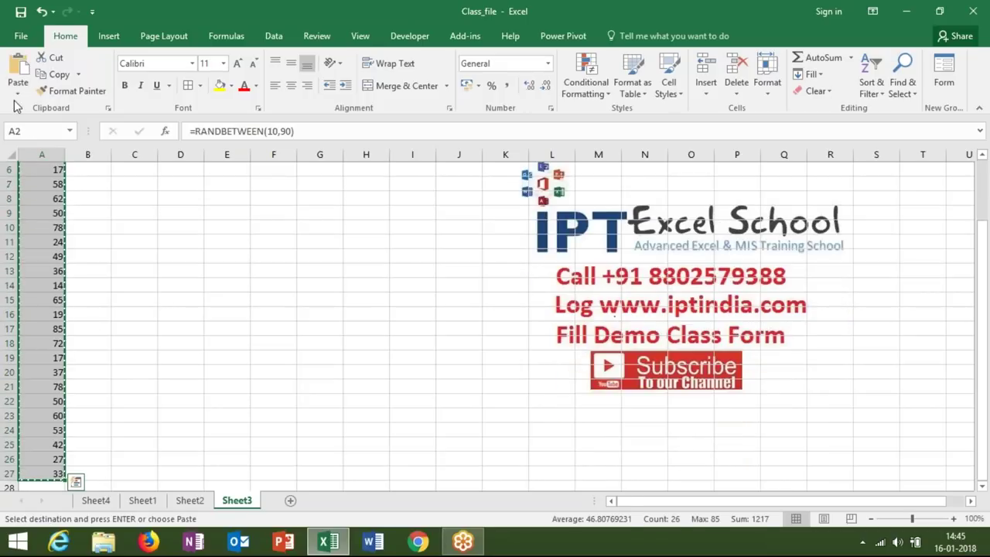
pyautogui.click(17, 92)
pyautogui.click(18, 185)
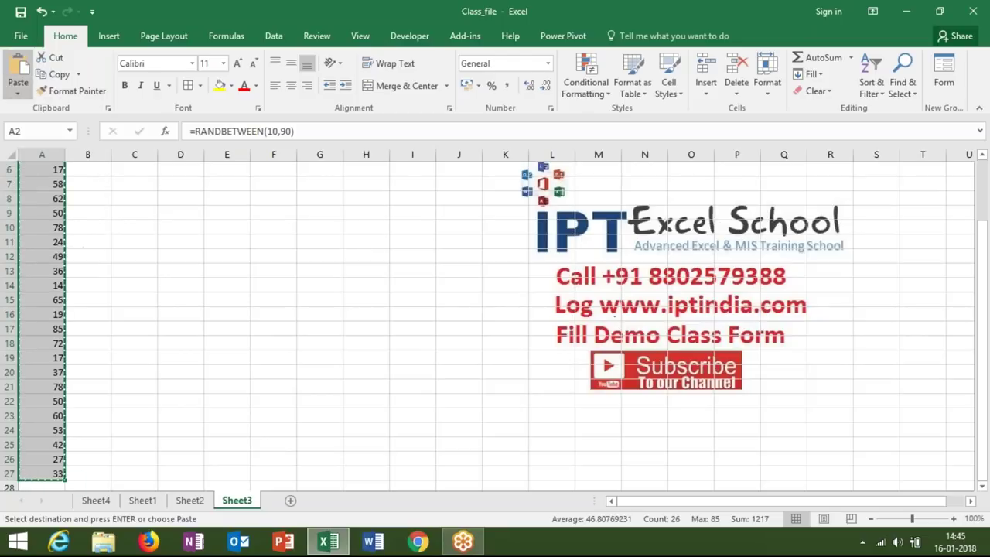
pyautogui.press('Escape')
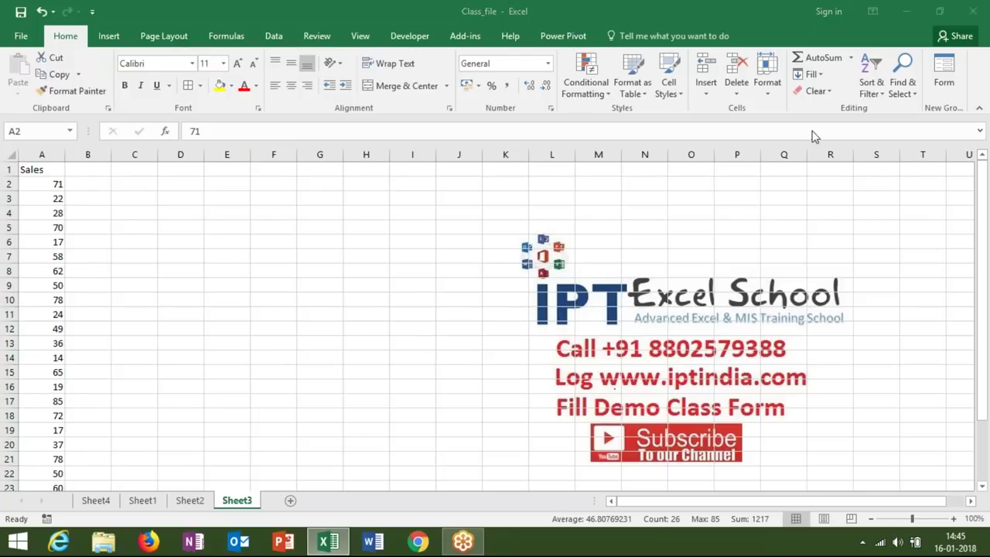
# Step: Enter 20 in B3, 55 in B7, 60 in B12, 12 in B18 and 25 in B22
pyautogui.click(90, 198)
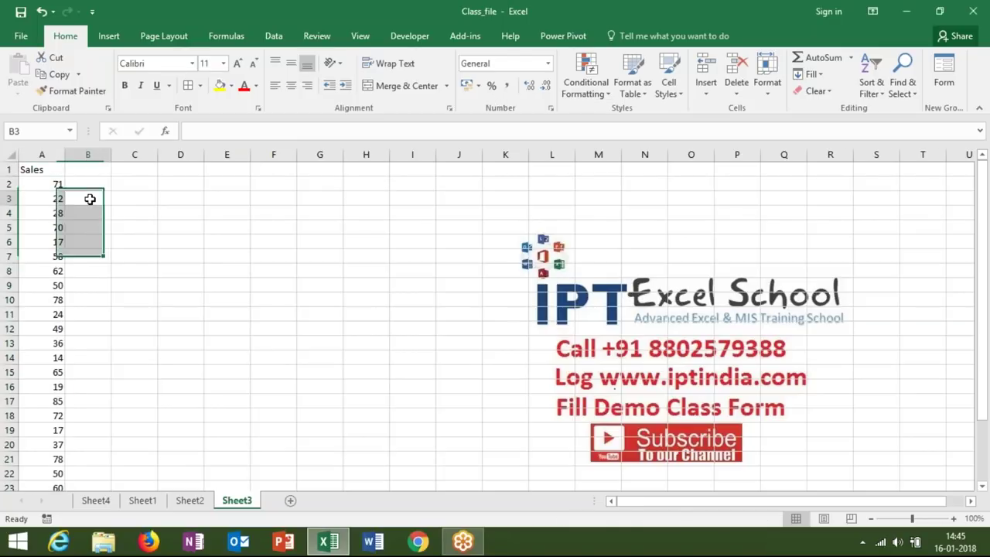
pyautogui.write('20')
pyautogui.press('Return')
pyautogui.press('Return')
pyautogui.press('Return')
pyautogui.press('Return')
pyautogui.write('55')
pyautogui.press('Return')
pyautogui.press('Return')
pyautogui.press('Return')
pyautogui.press('Return')
pyautogui.press('Return')
pyautogui.write('6')
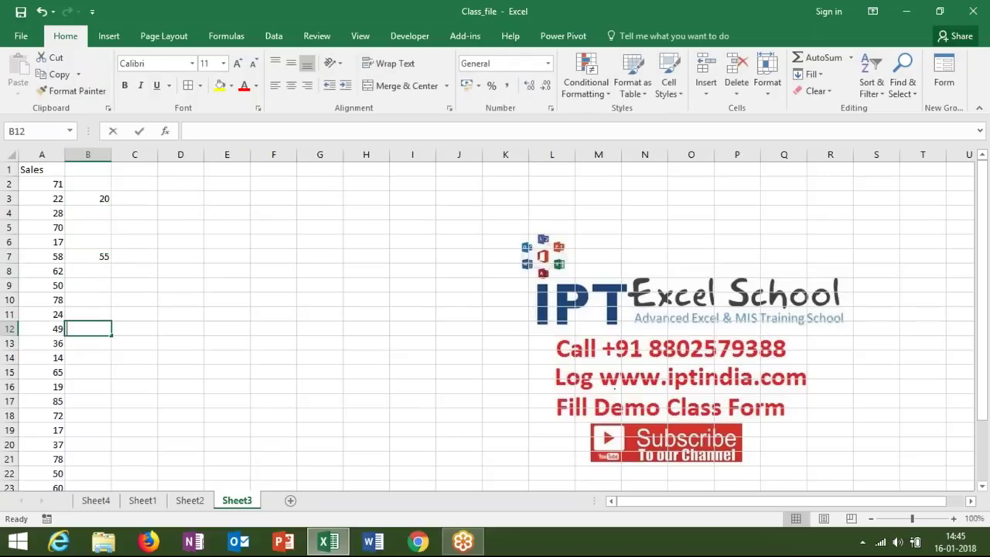
pyautogui.write('0')
pyautogui.press('Return')
pyautogui.press('Return')
pyautogui.press('Return')
pyautogui.press('Return')
pyautogui.press('Return')
pyautogui.press('Return')
pyautogui.write('12')
pyautogui.press('Return')
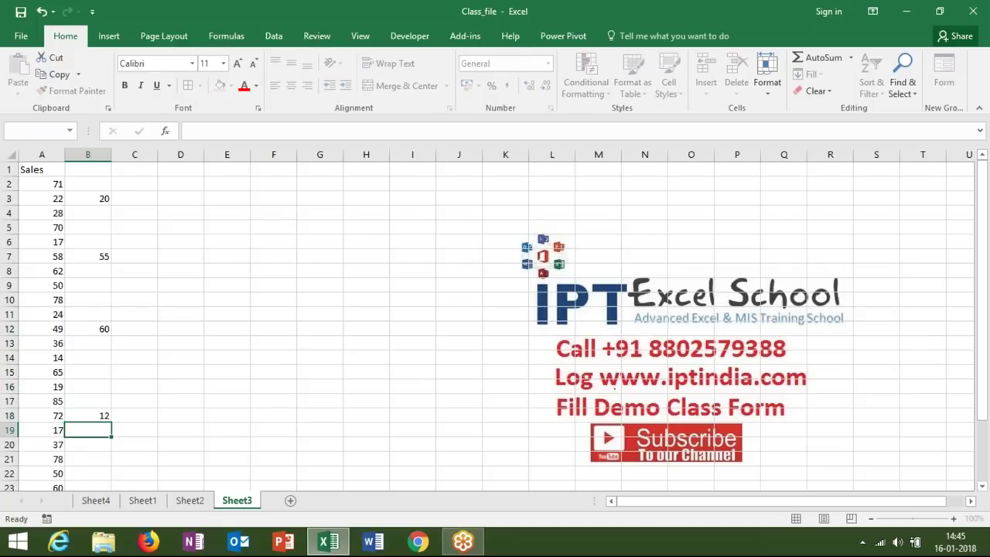
pyautogui.press('Return')
pyautogui.press('Return')
pyautogui.press('Return')
pyautogui.write('25')
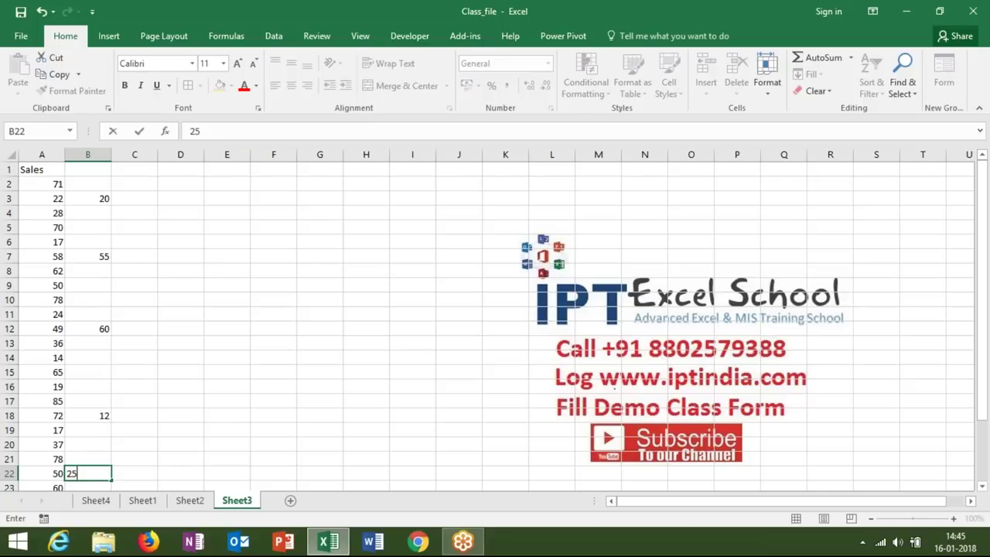
pyautogui.press('Return')
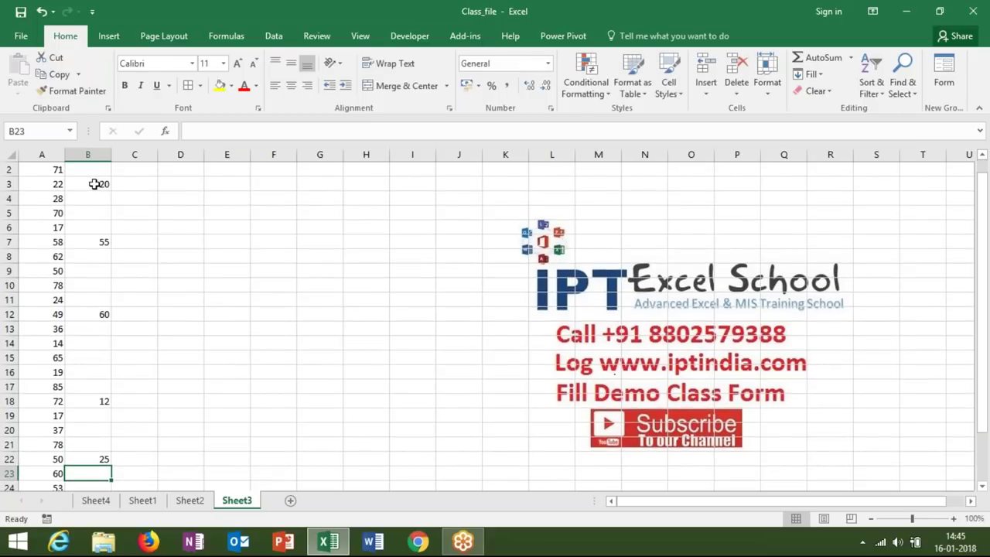
pyautogui.click(93, 183)
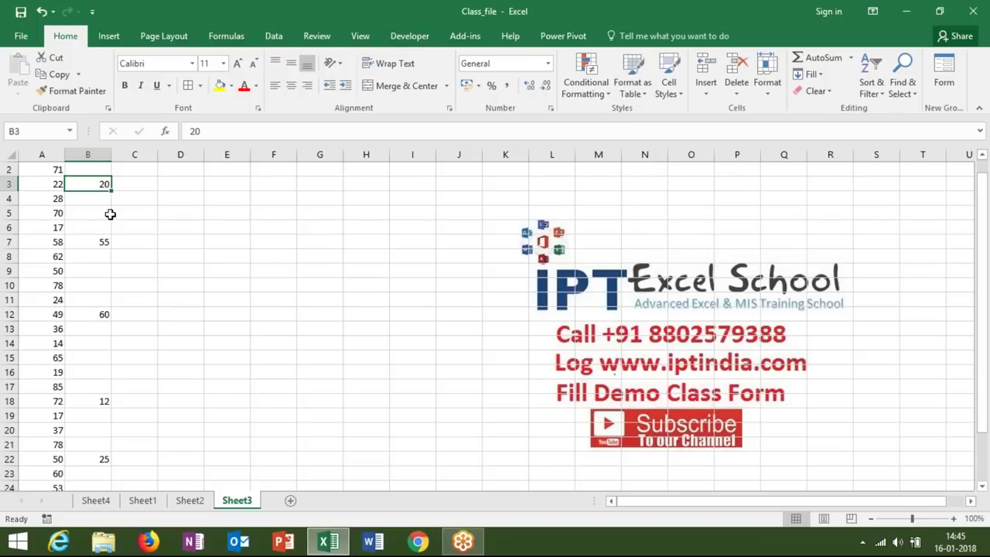
# Step: Try pasting B3's value 20 into A3, then undo it
pyautogui.hotkey('ctrl', 'c')
pyautogui.click(43, 183)
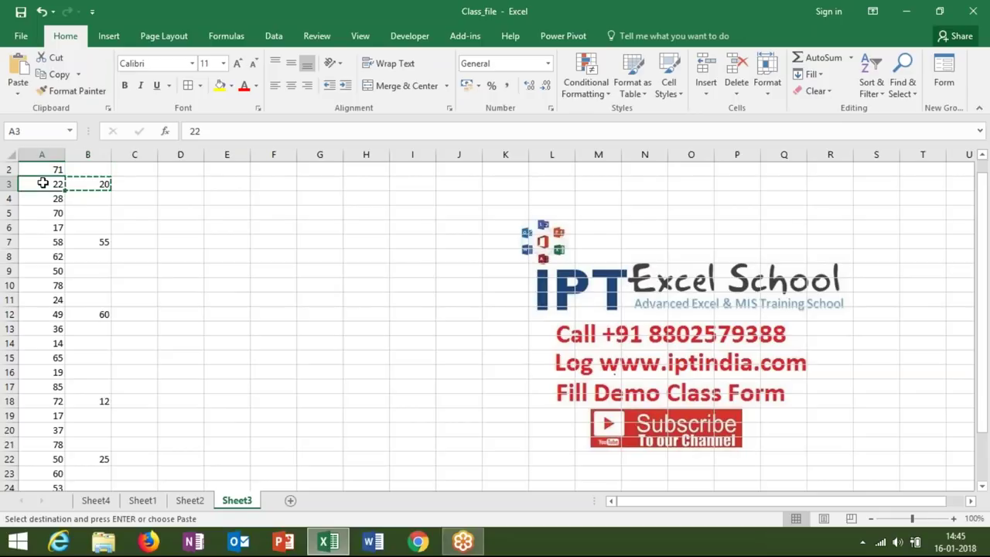
pyautogui.hotkey('ctrl', 'v')
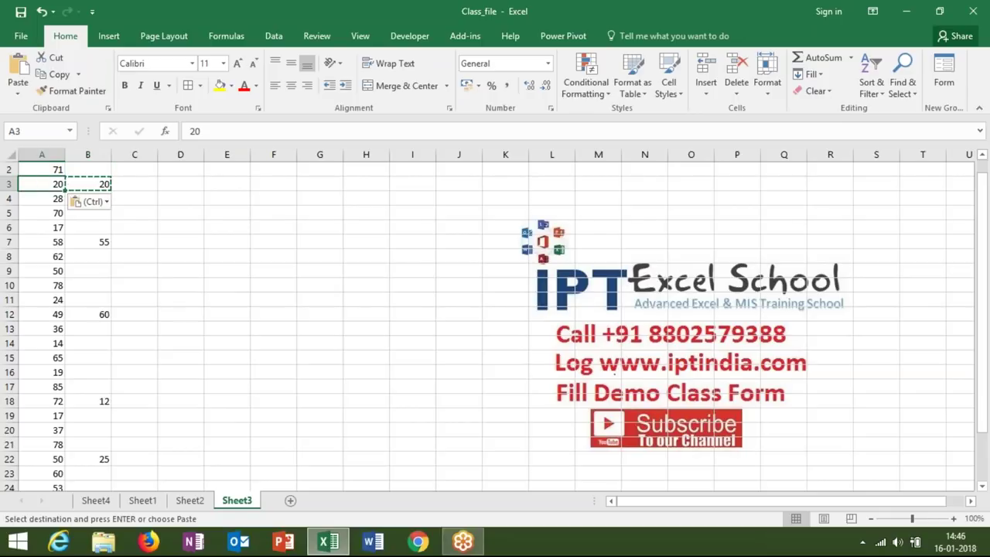
pyautogui.hotkey('ctrl', 'z')
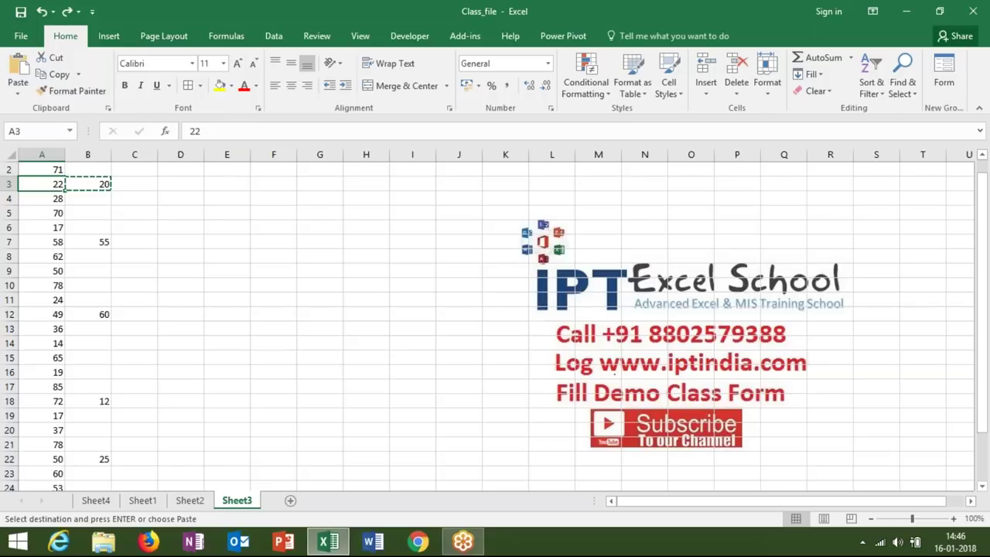
pyautogui.press('Escape')
# Step: Copy column B's entries and Paste Special them over the Sales values with Skip blanks
pyautogui.moveTo(87, 170); pyautogui.dragTo(87, 487)
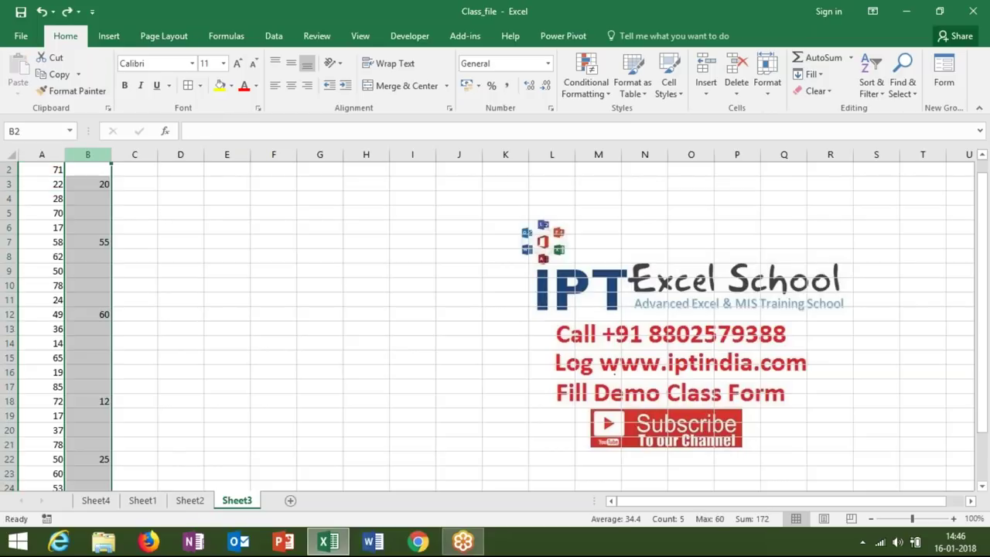
pyautogui.hotkey('ctrl', 'c')
pyautogui.press('Left')
pyautogui.hotkey('ctrl', 'shift', 'Down')
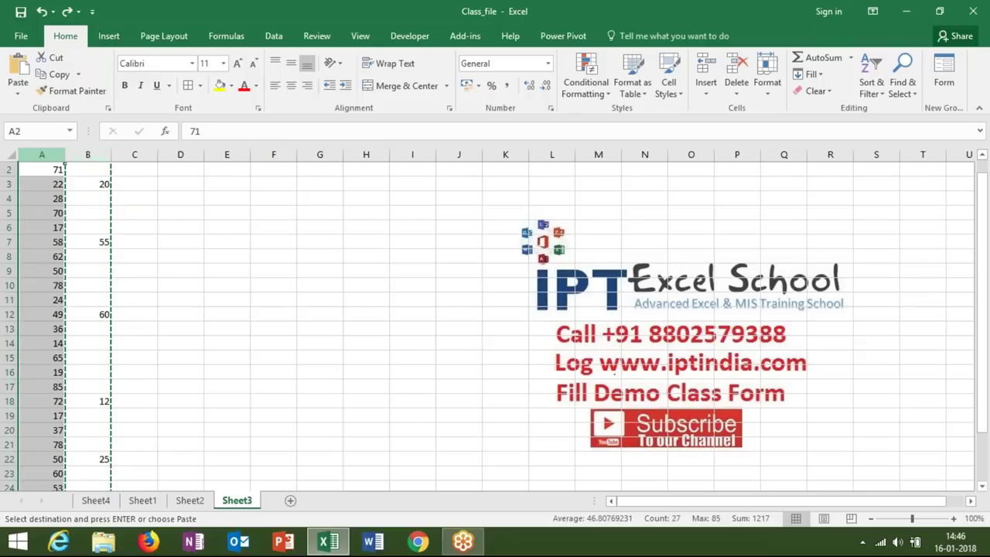
pyautogui.rightClick(49, 163)
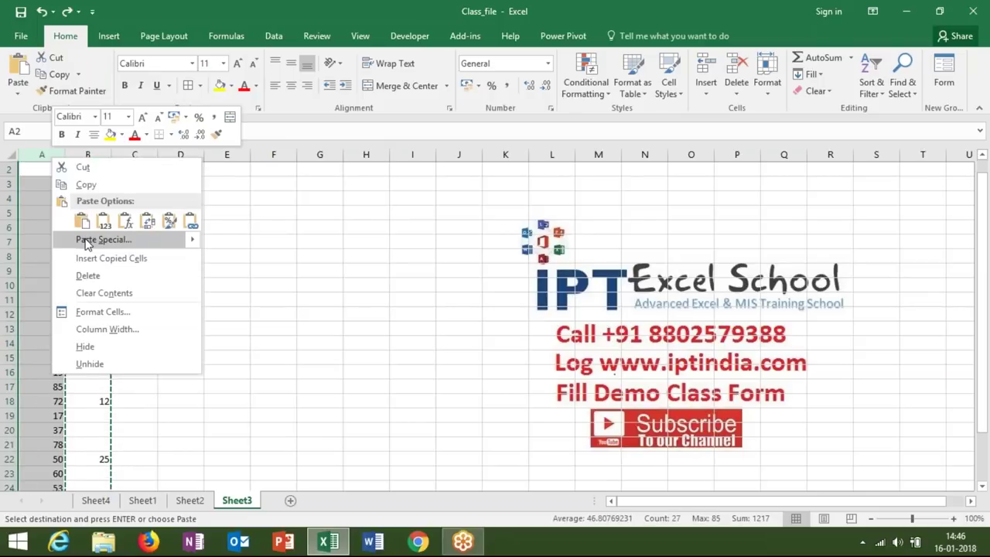
pyautogui.click(89, 244)
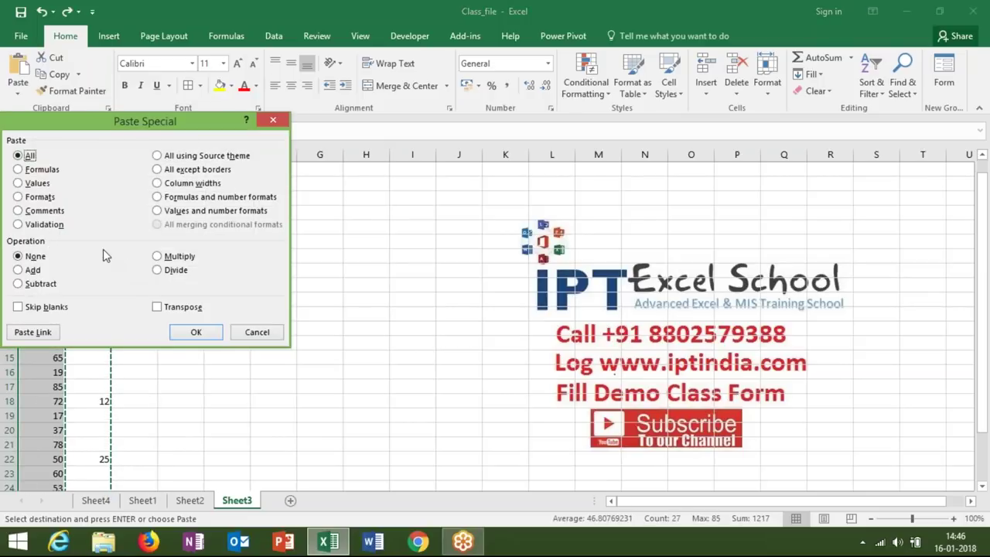
pyautogui.click(44, 307)
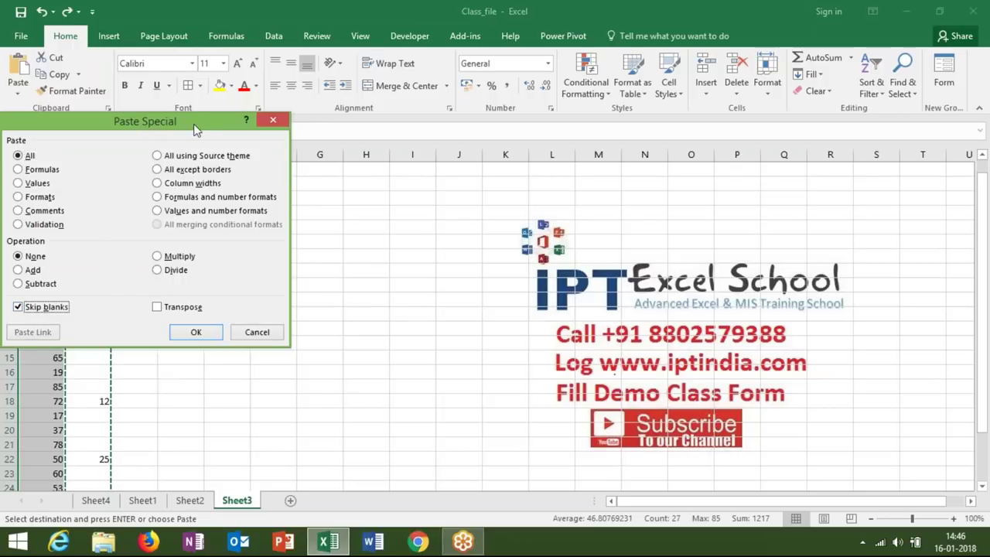
pyautogui.moveTo(147, 128); pyautogui.dragTo(340, 133)
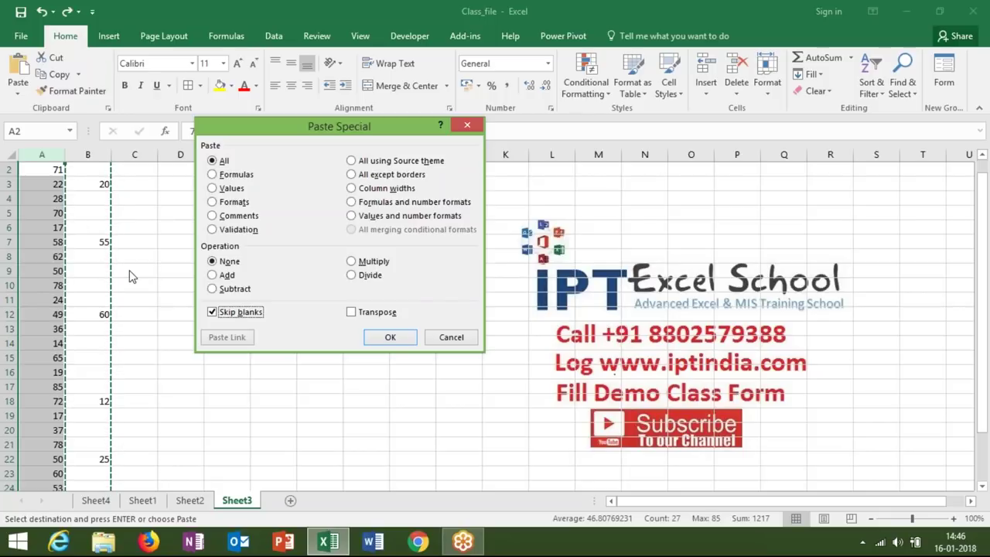
pyautogui.click(390, 338)
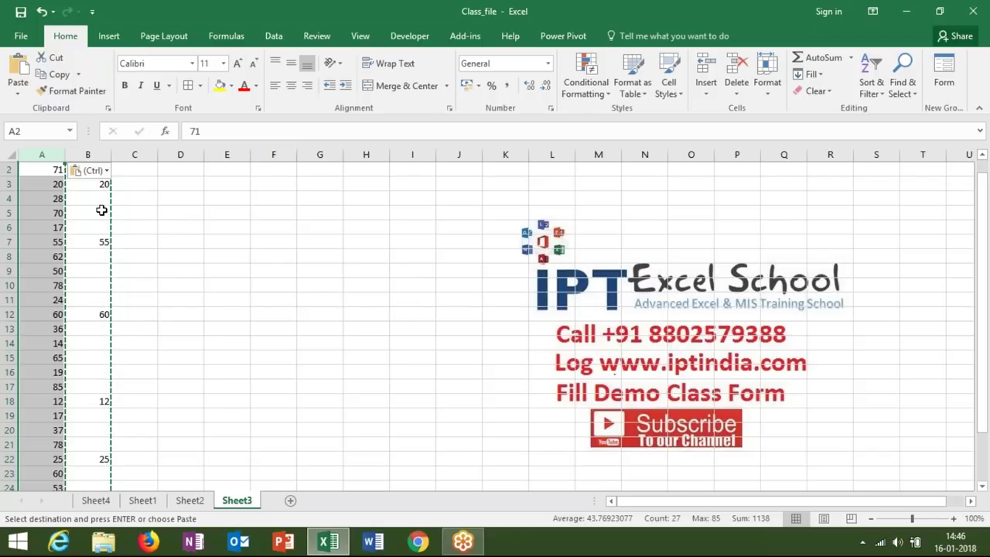
pyautogui.press('Escape')
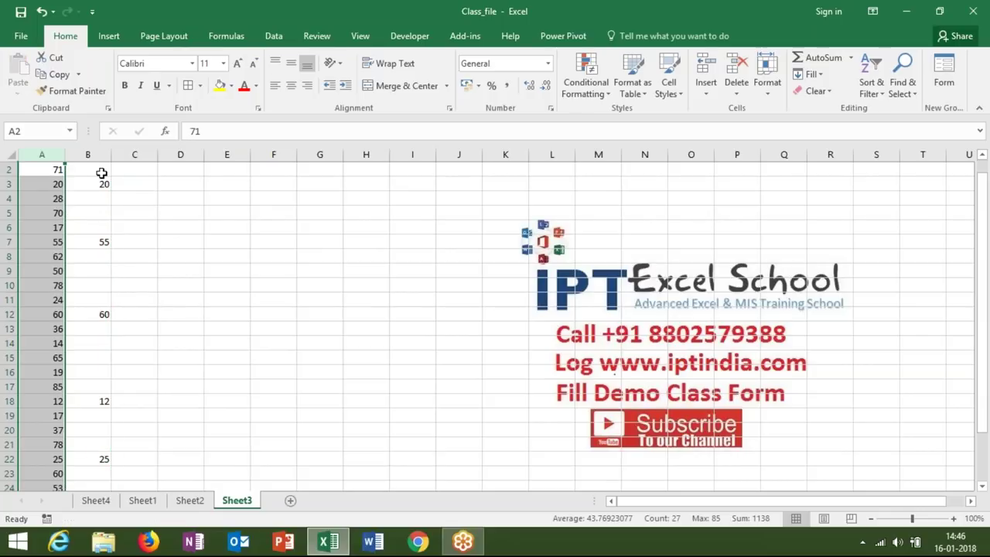
pyautogui.click(88, 155)
pyautogui.hotkey('ctrl', 'c')
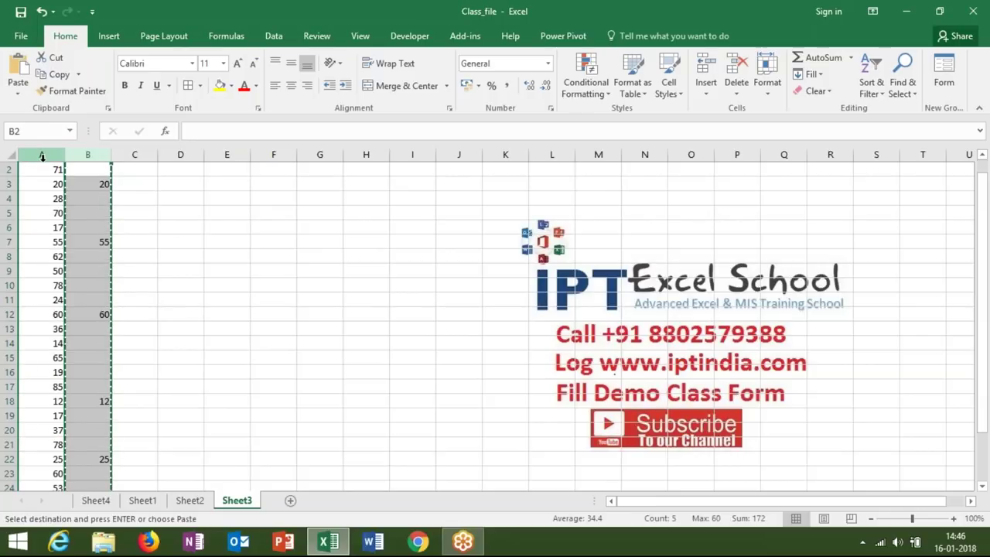
pyautogui.click(42, 155)
pyautogui.hotkey('ctrl', 'v')
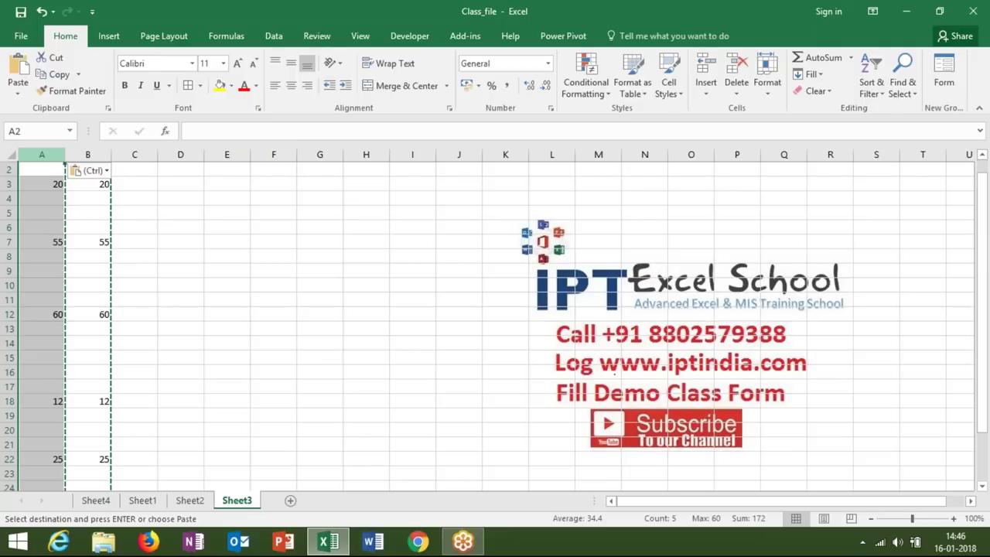
pyautogui.hotkey('ctrl', 'z')
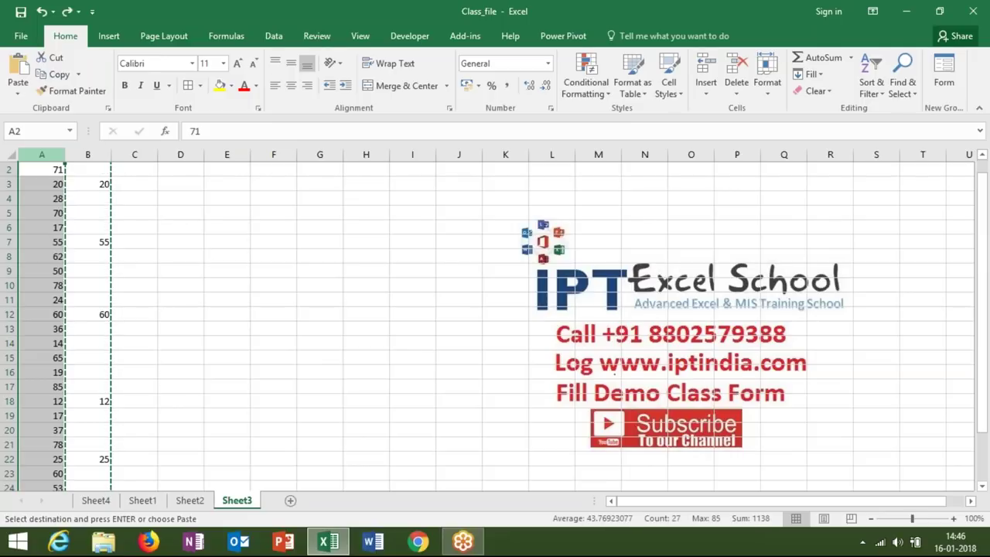
pyautogui.press('Escape')
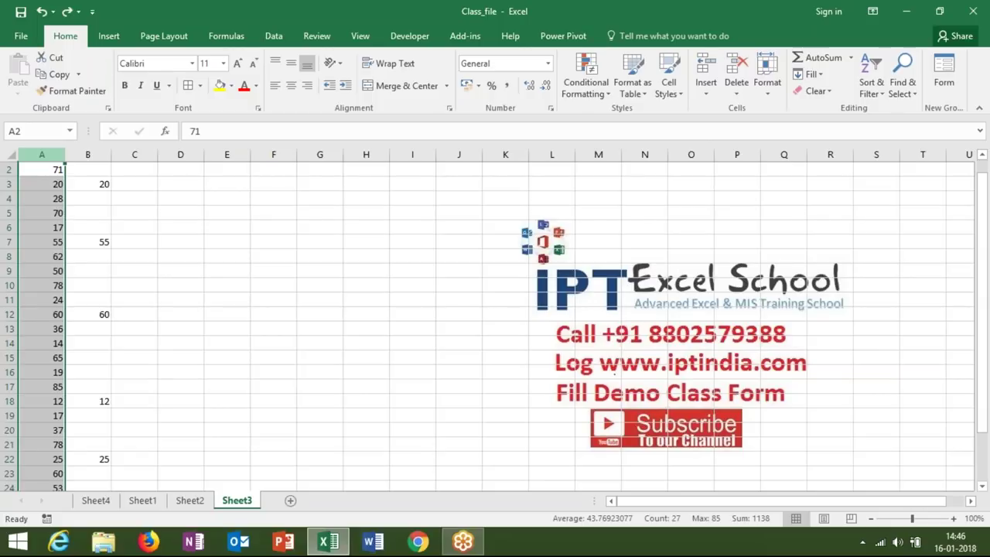
pyautogui.click(98, 171)
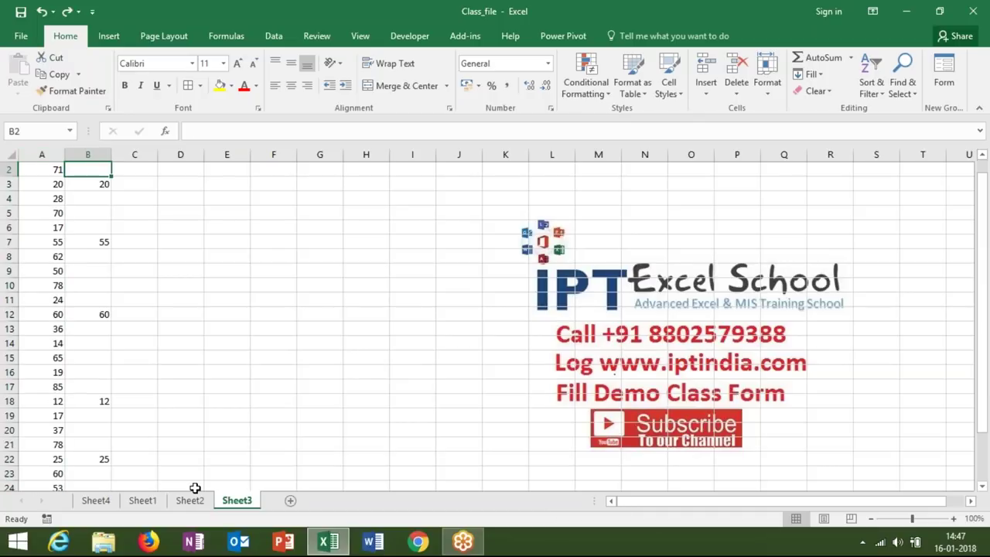
# Step: Copy the employee table A1:C9 from Sheet4 and paste it into Sheet3 at E3
pyautogui.click(96, 501)
pyautogui.hotkey('ctrl', 'c')
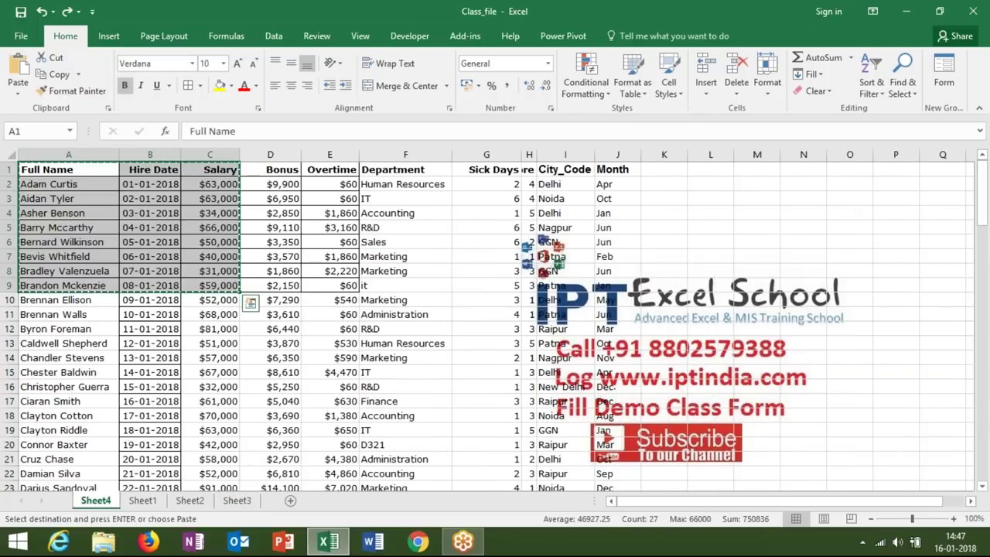
pyautogui.click(242, 504)
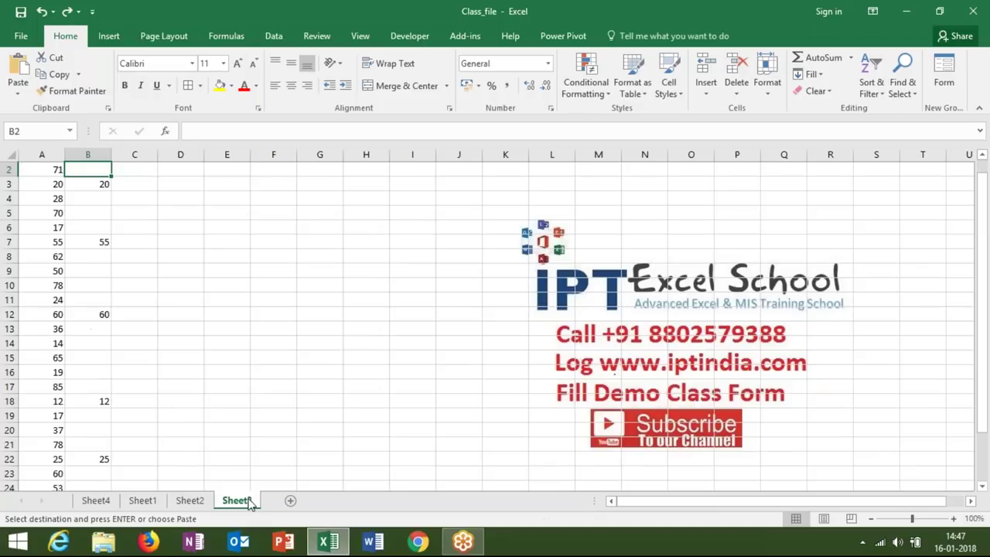
pyautogui.click(222, 185)
pyautogui.hotkey('ctrl', 'v')
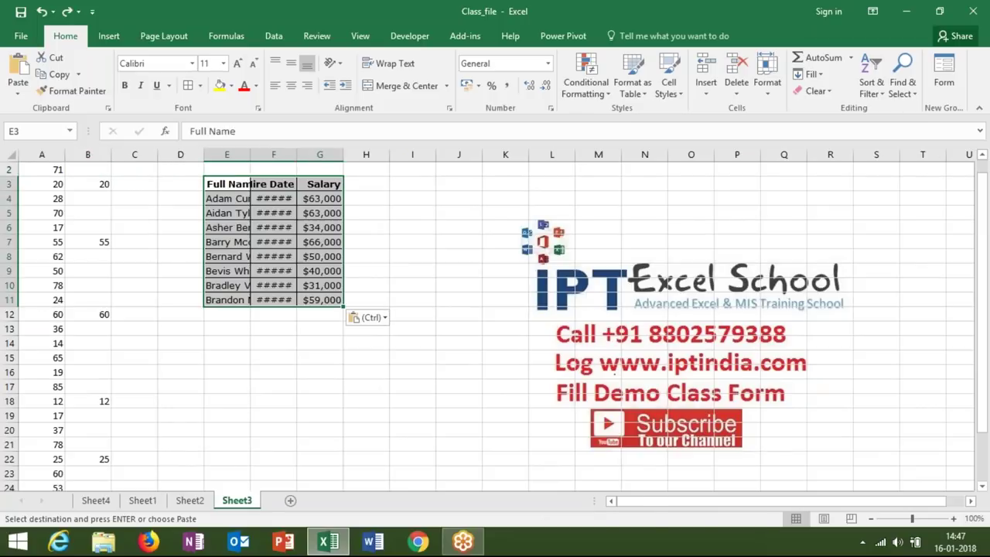
# Step: Widen column F for the hire dates and autofit column E to the full names
pyautogui.click(401, 187)
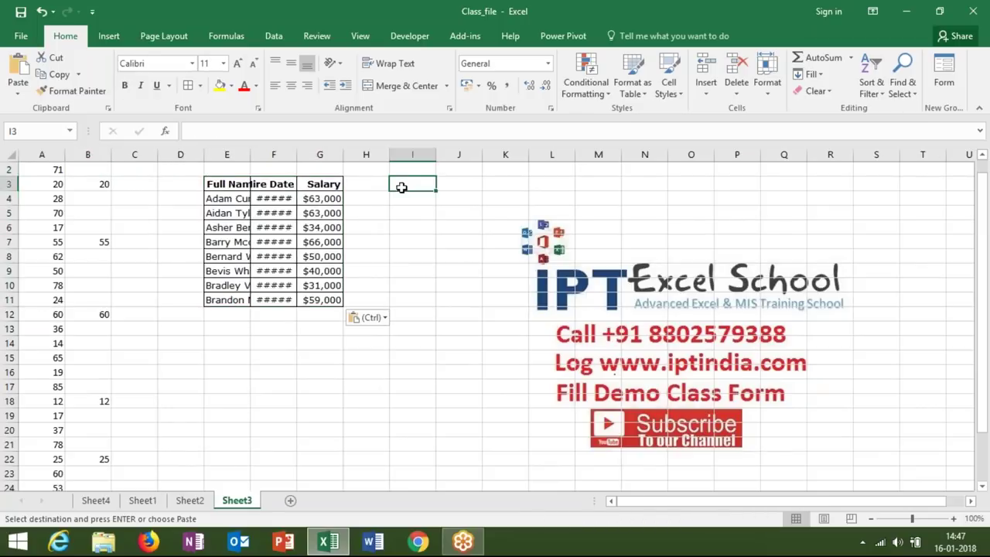
pyautogui.moveTo(297, 155); pyautogui.dragTo(313, 155)
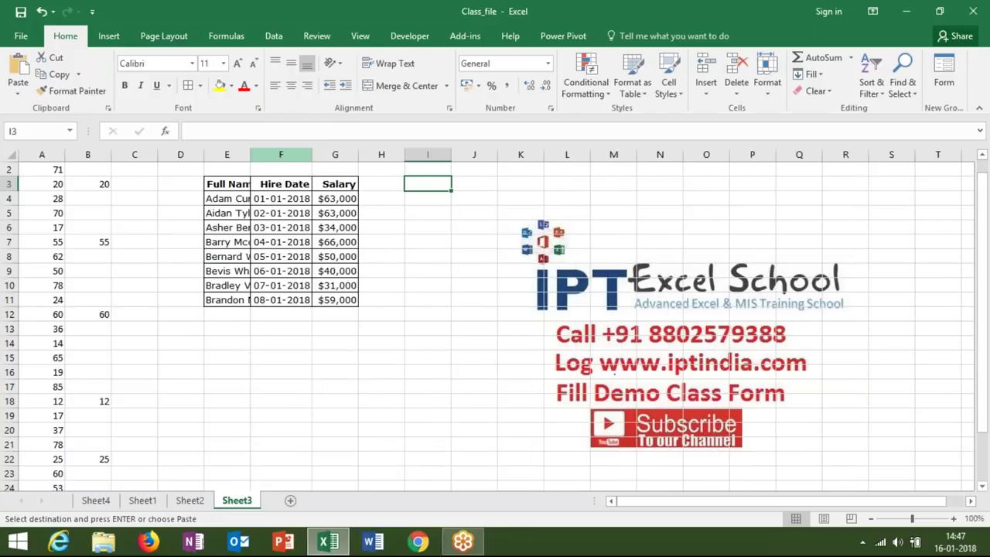
pyautogui.doubleClick(250, 154)
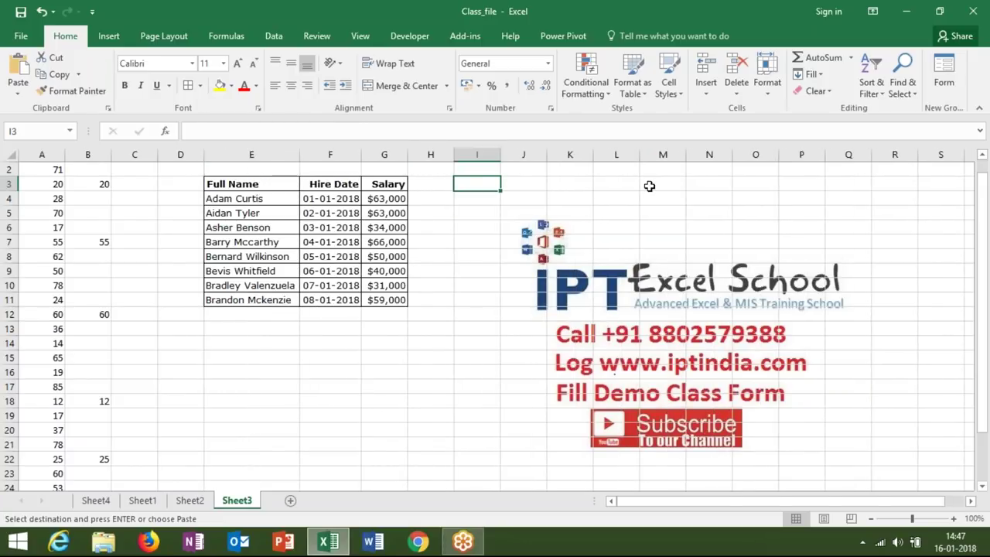
pyautogui.click(650, 186)
pyautogui.press('Down')
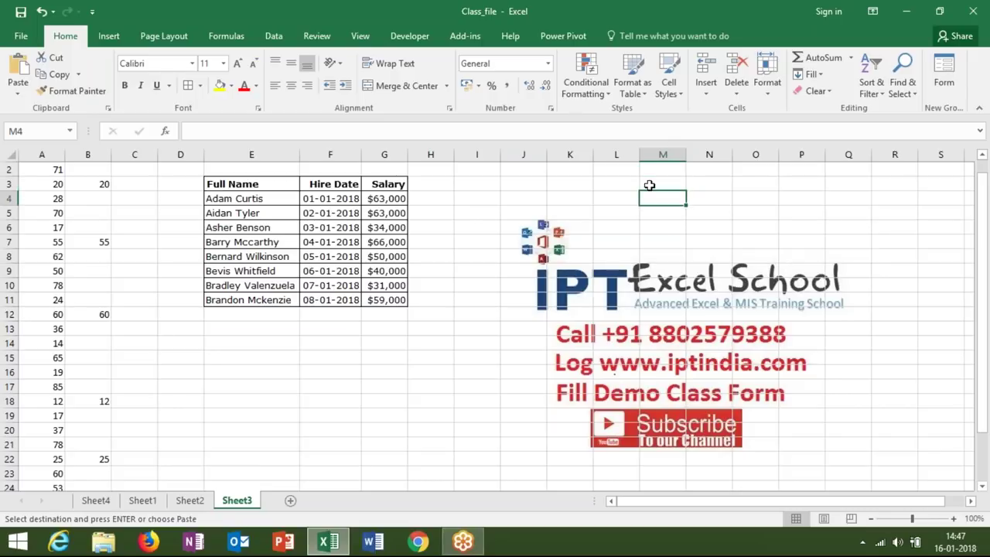
pyautogui.write('=')
pyautogui.click(267, 198)
pyautogui.press('Return')
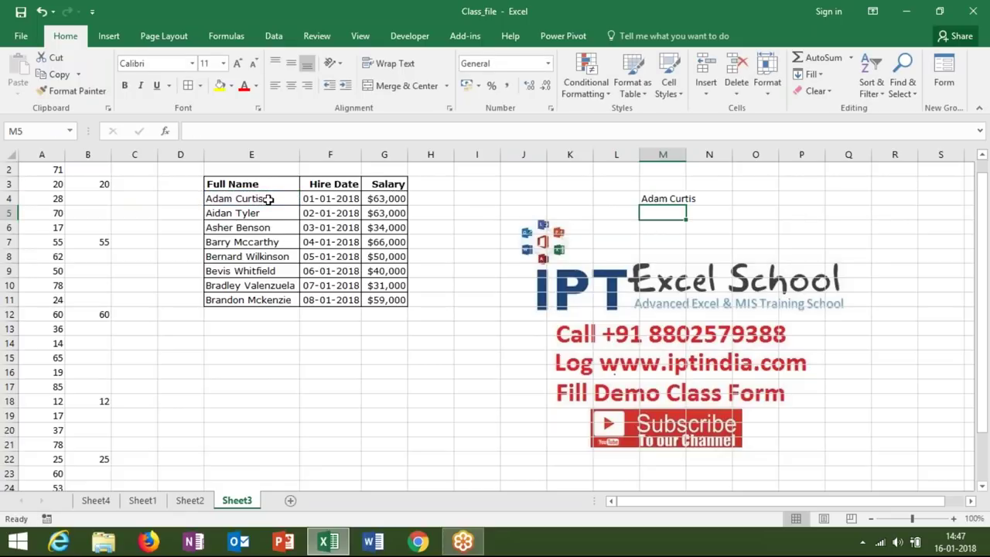
pyautogui.press('Up')
pyautogui.moveTo(685, 210); pyautogui.dragTo(765, 199)
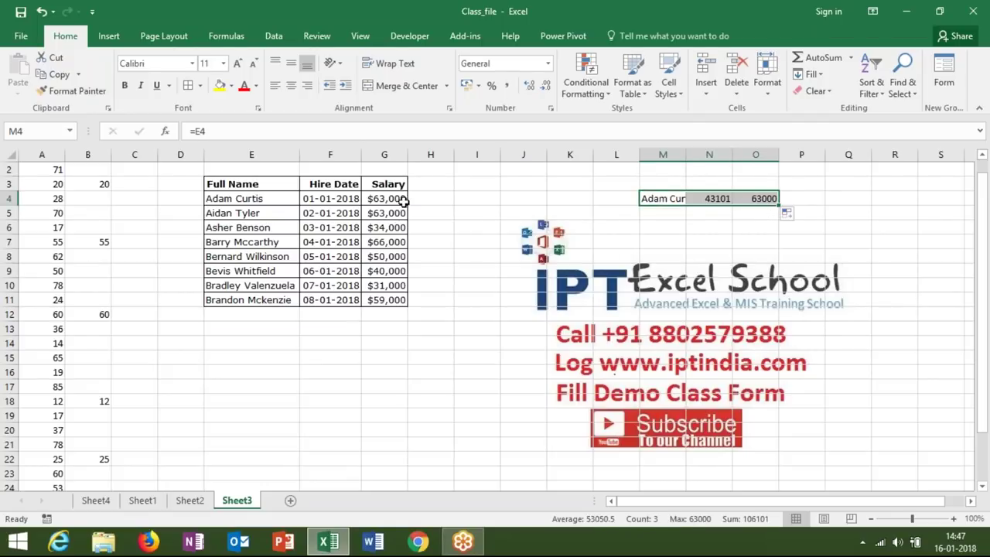
pyautogui.click(380, 200)
pyautogui.write('8548')
pyautogui.press('Return')
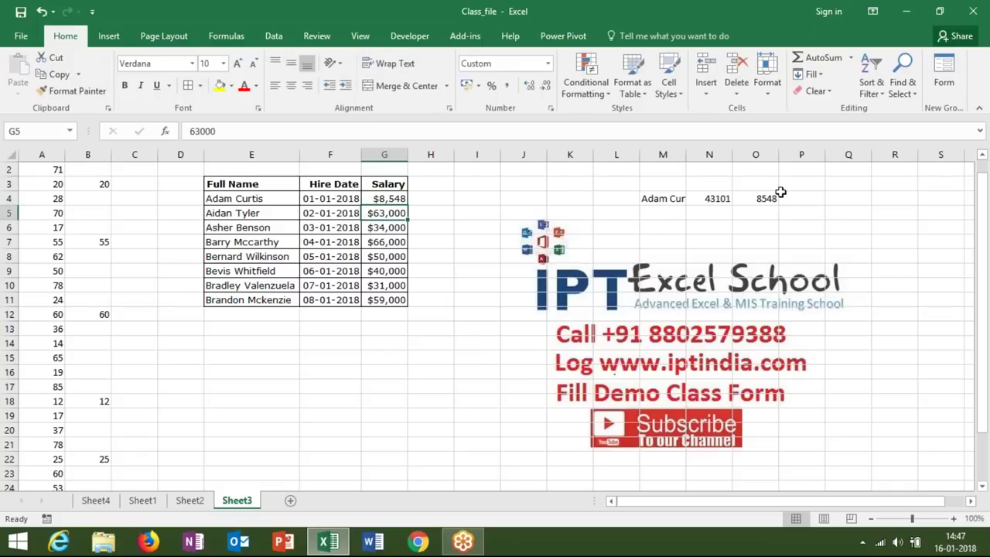
pyautogui.click(768, 198)
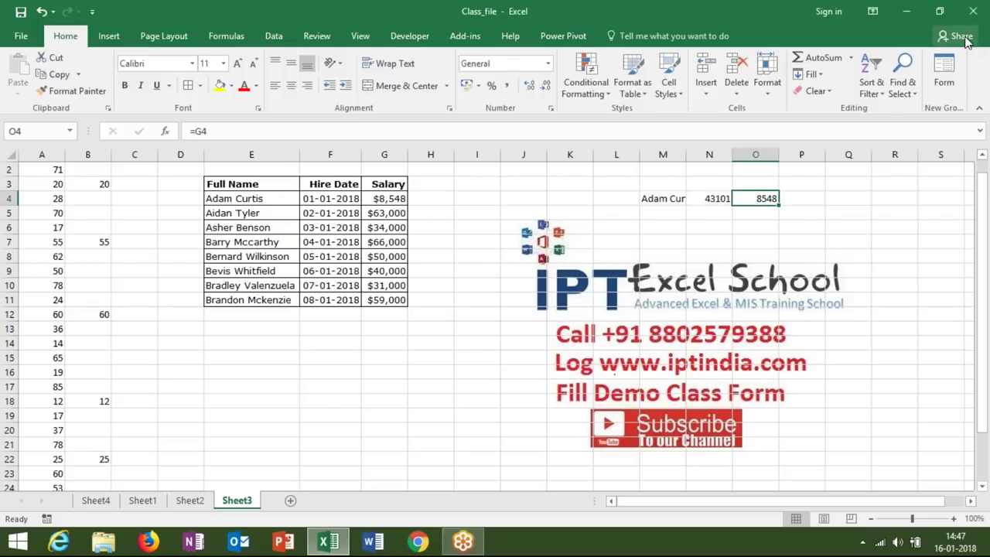
# Step: Clear M4:O4, re-enter =E4 filled across to O4, then delete it again
pyautogui.moveTo(657, 204); pyautogui.dragTo(758, 197)
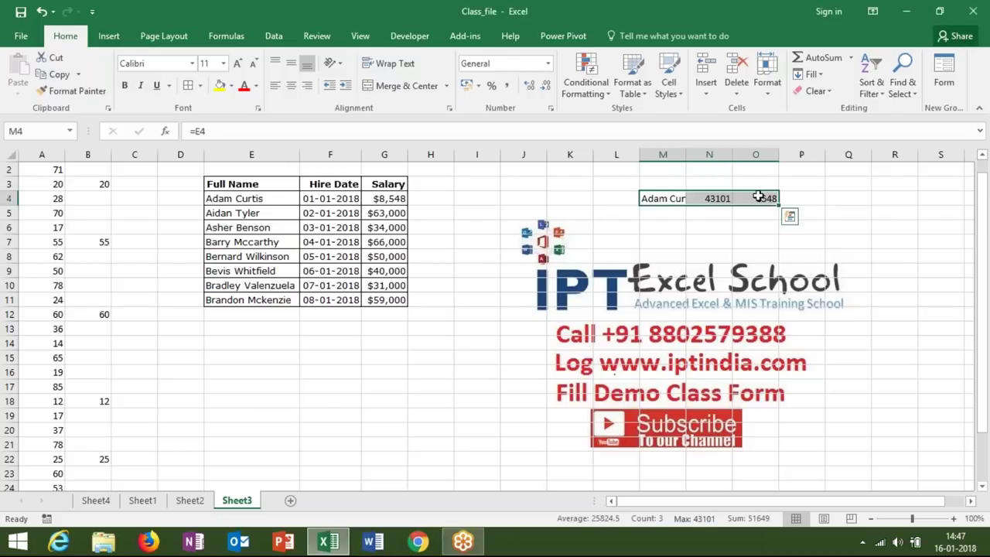
pyautogui.press('Delete')
pyautogui.hotkey('shift', 'BackSpace')
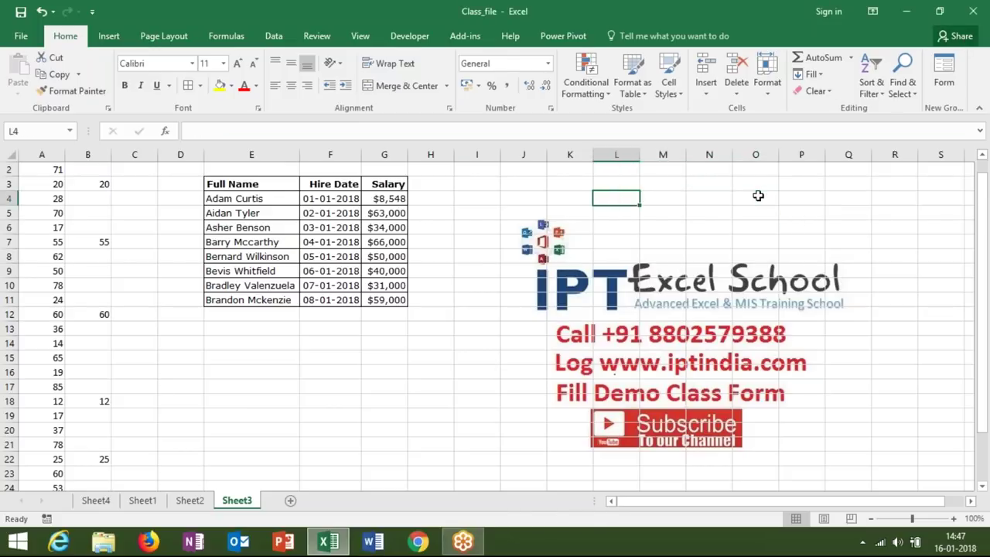
pyautogui.write('=')
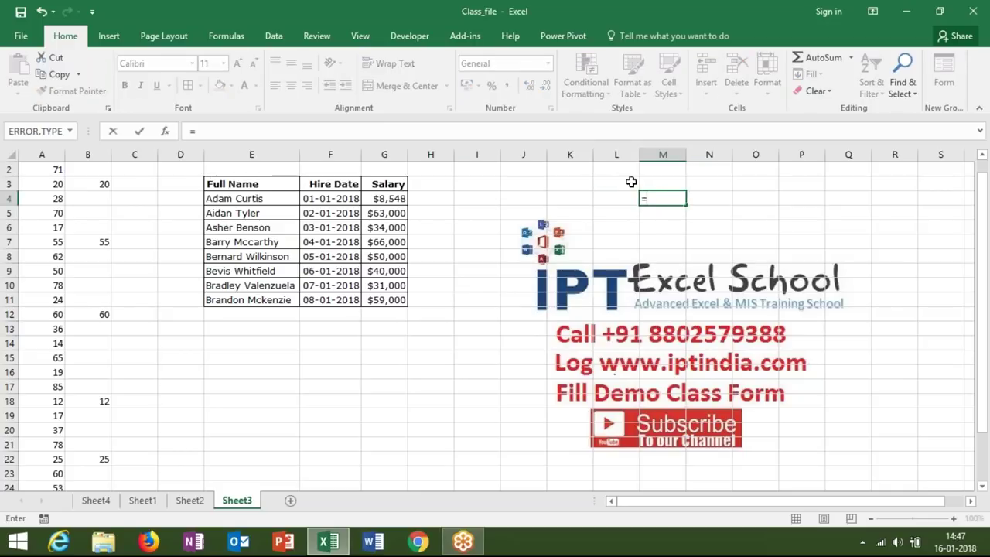
pyautogui.click(253, 198)
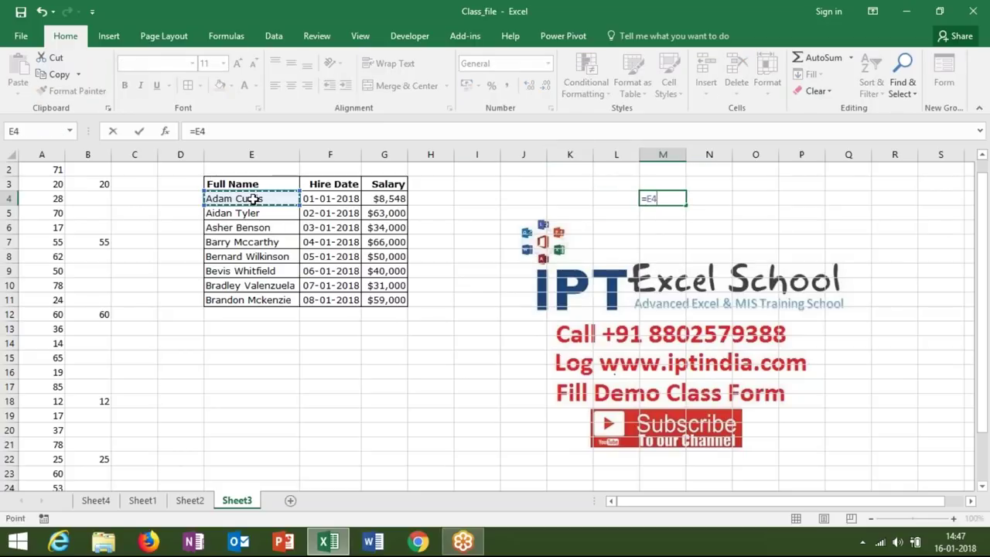
pyautogui.hotkey('ctrl', 'Return')
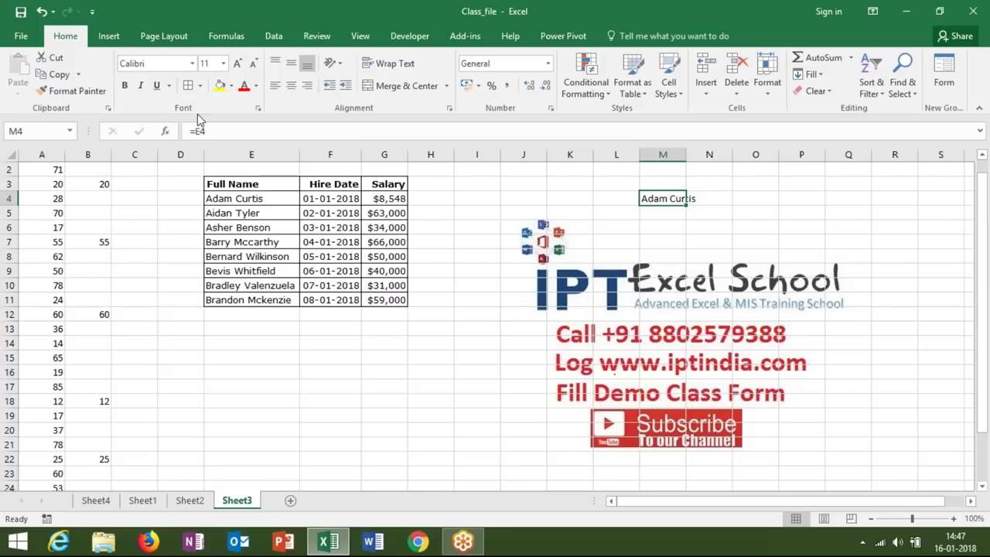
pyautogui.moveTo(686, 205); pyautogui.dragTo(716, 207)
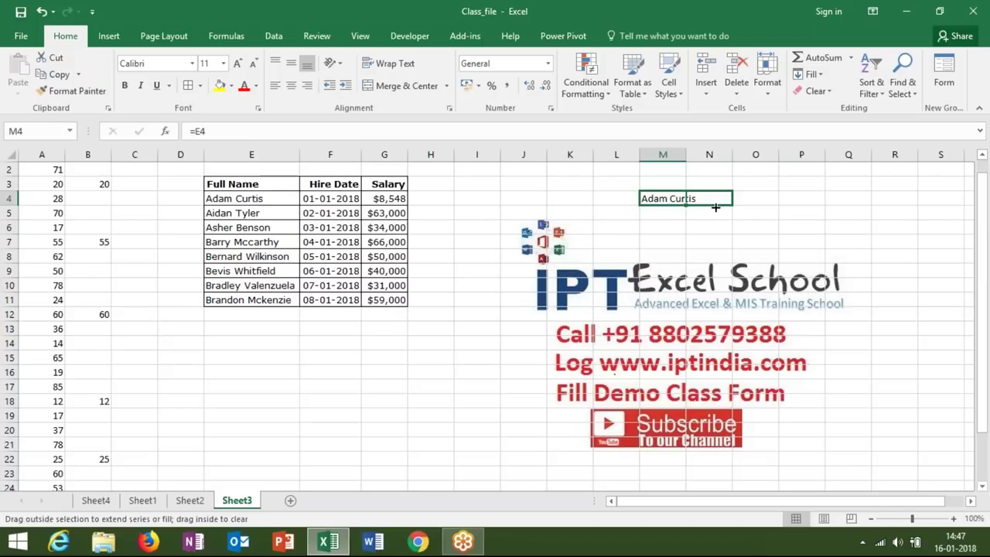
pyautogui.moveTo(718, 206); pyautogui.dragTo(763, 201)
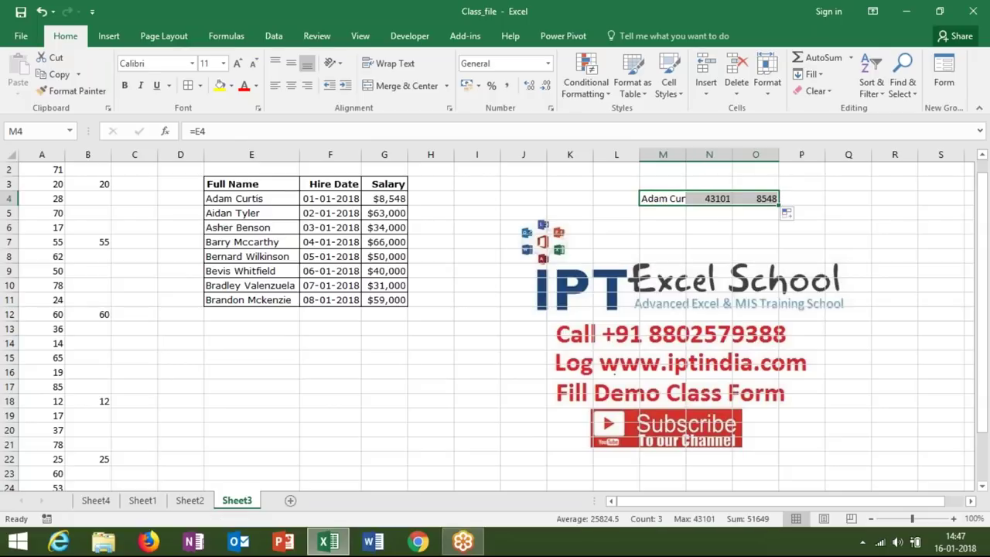
pyautogui.press('Delete')
# Step: Copy E3:G6 and E8:G10 and Paste Link them starting at L3
pyautogui.moveTo(248, 192)
pyautogui.mouseDown()
pyautogui.moveTo(242, 187)
pyautogui.moveTo(366, 228)
pyautogui.mouseUp()
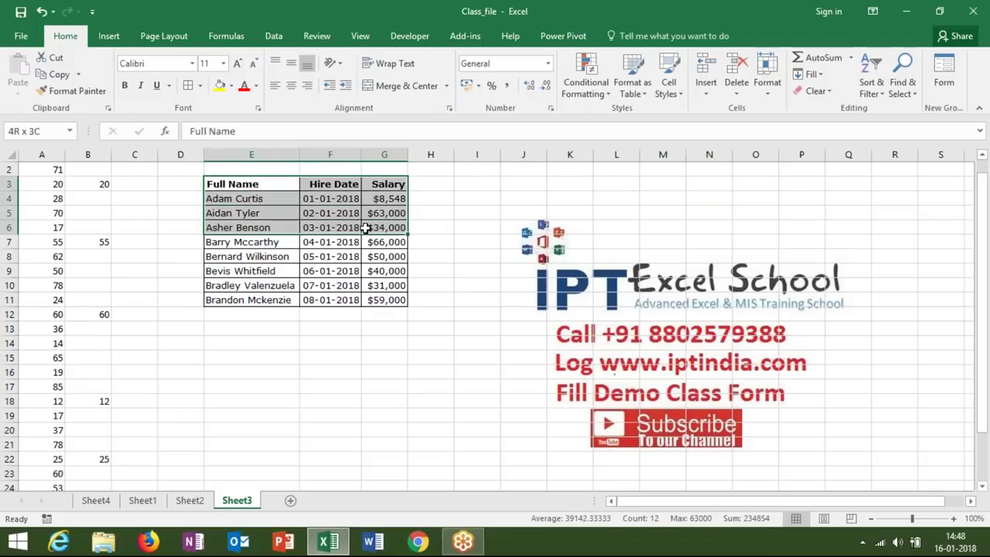
pyautogui.keyDown('ctrl'); pyautogui.click(216, 257); pyautogui.keyUp('ctrl')
pyautogui.keyDown('ctrl'); pyautogui.moveTo(216, 258); pyautogui.dragTo(374, 285); pyautogui.keyUp('ctrl')
pyautogui.hotkey('ctrl', 'c')
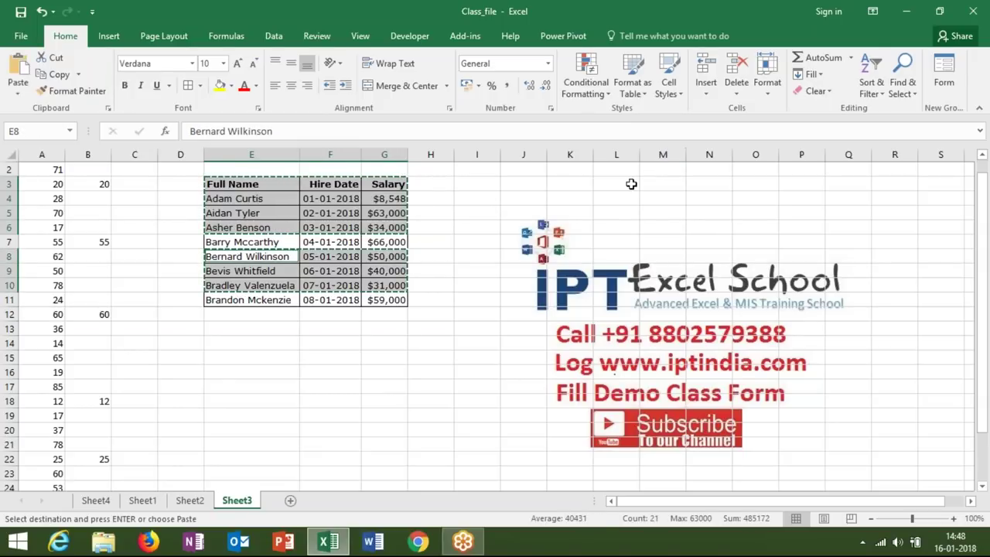
pyautogui.click(631, 185)
pyautogui.rightClick(622, 185)
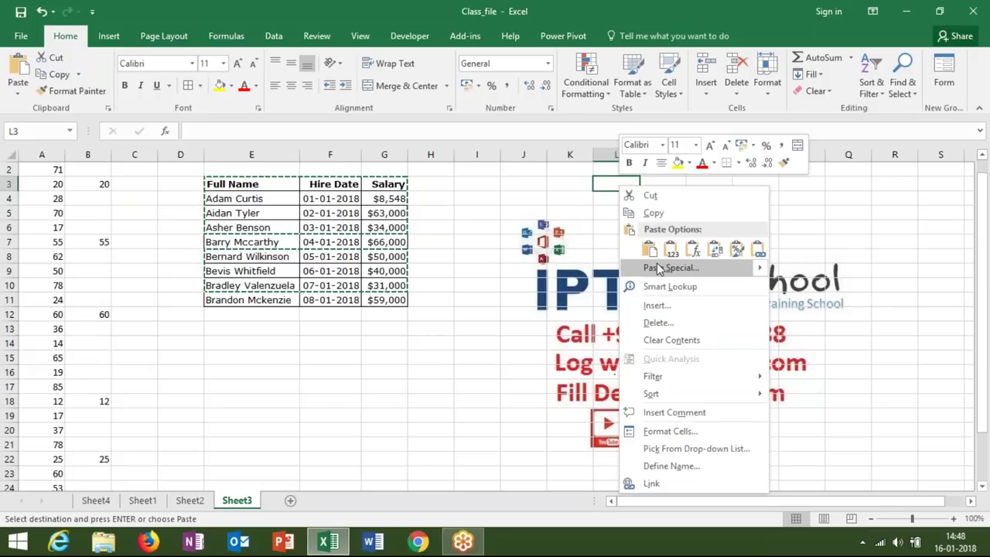
pyautogui.click(657, 267)
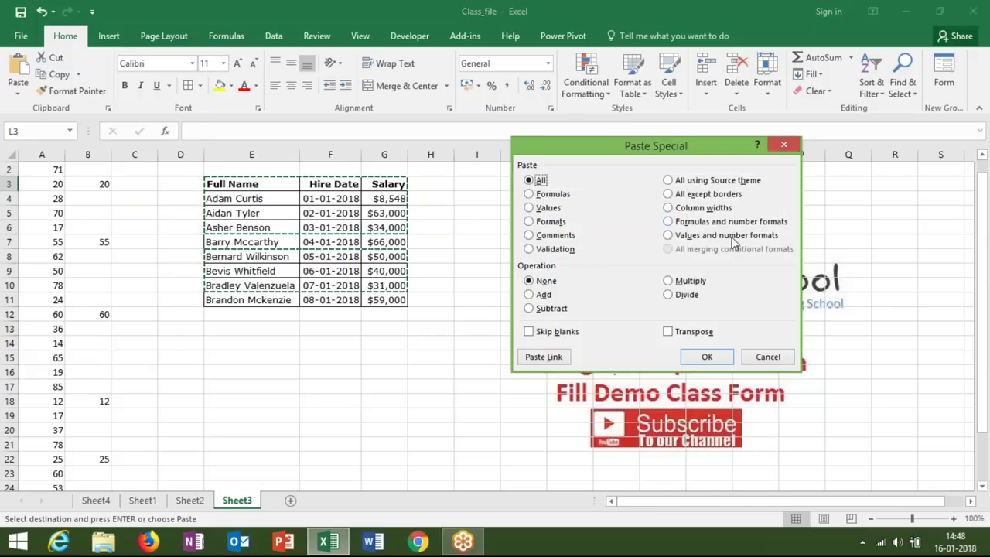
pyautogui.click(555, 357)
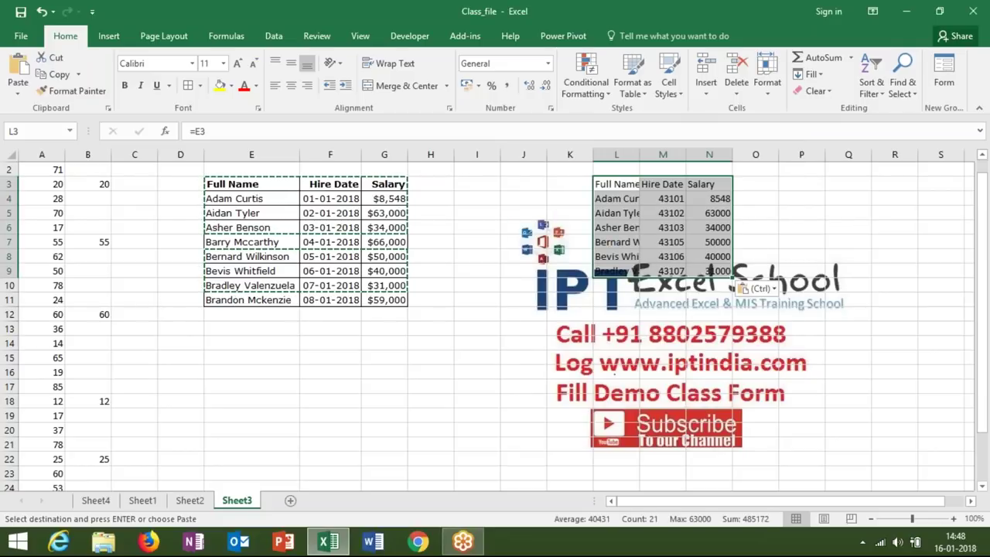
pyautogui.click(483, 358)
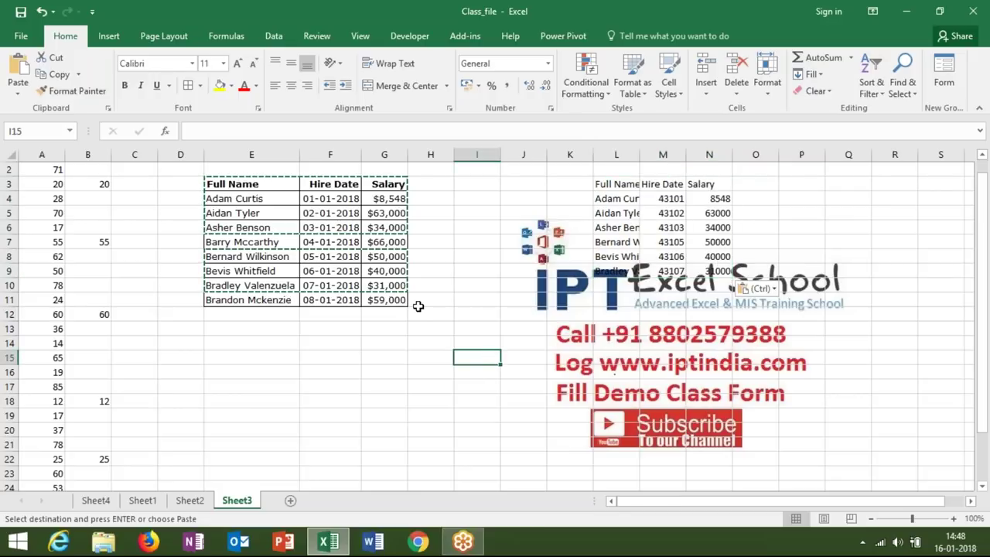
# Step: Fill the E3:G11 employee table yellow and copy it
pyautogui.press('Escape')
pyautogui.moveTo(247, 183); pyautogui.dragTo(373, 294)
pyautogui.hotkey('ctrl', 'q')
pyautogui.click(220, 85)
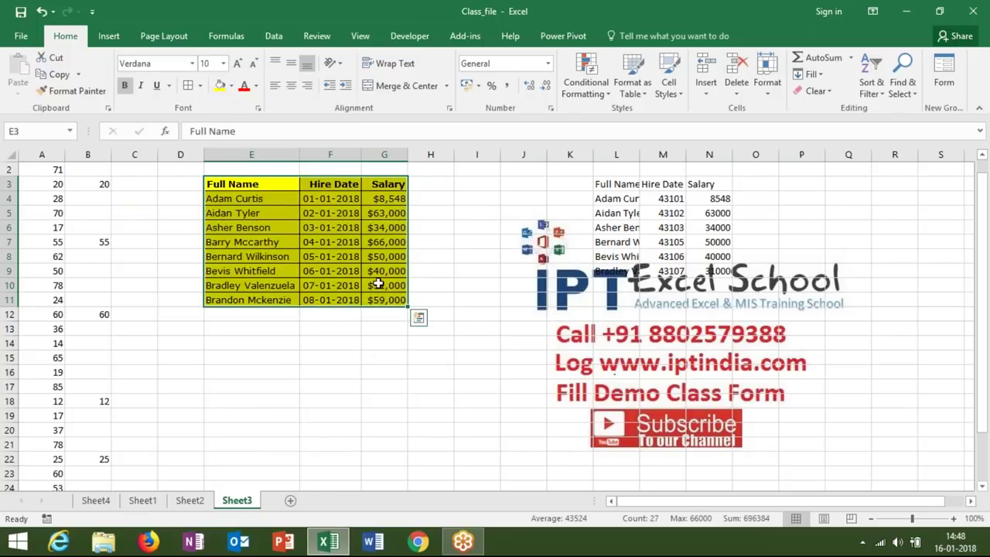
pyautogui.hotkey('ctrl', 'c')
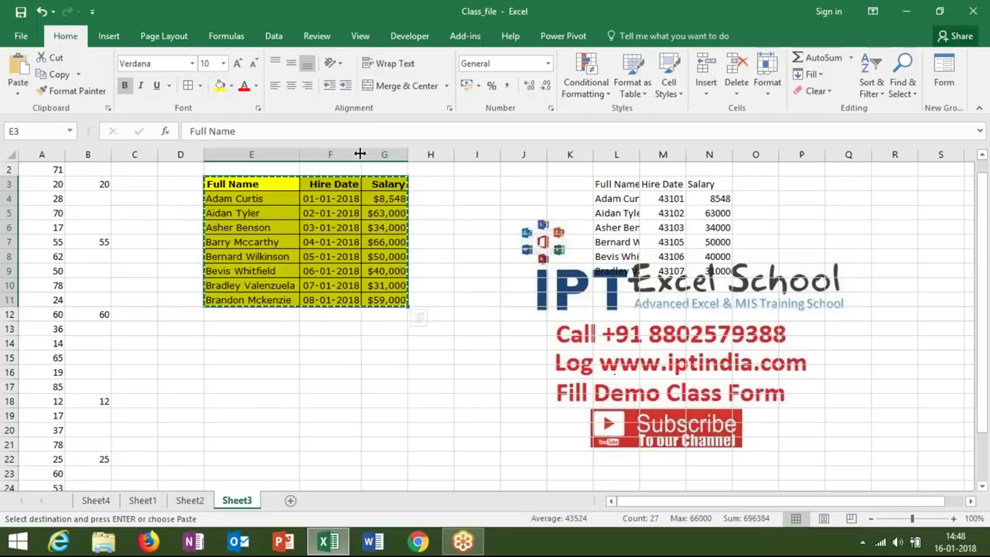
# Step: Resize column F so the hire dates show, and select F16 as the paste destination
pyautogui.moveTo(361, 154); pyautogui.dragTo(349, 154)
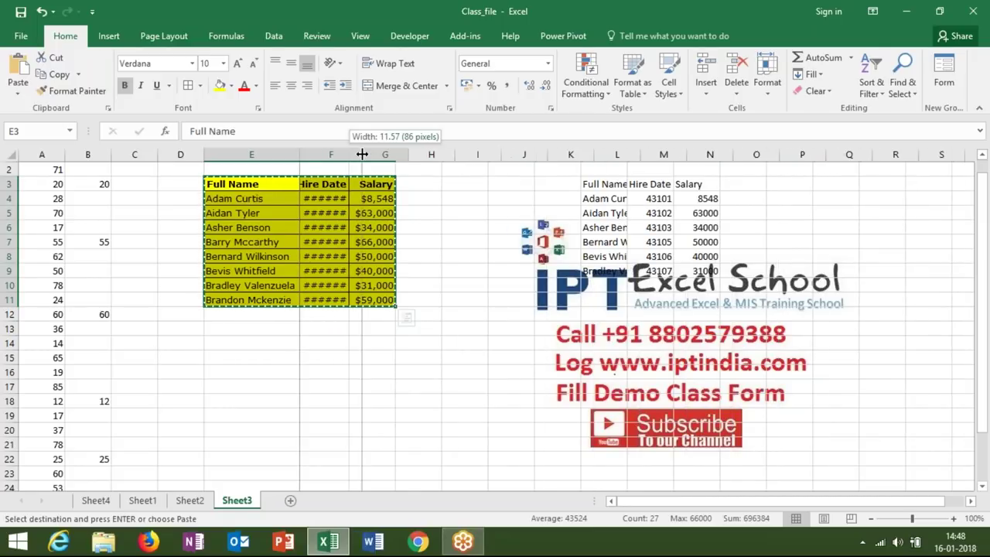
pyautogui.moveTo(348, 154); pyautogui.dragTo(362, 154)
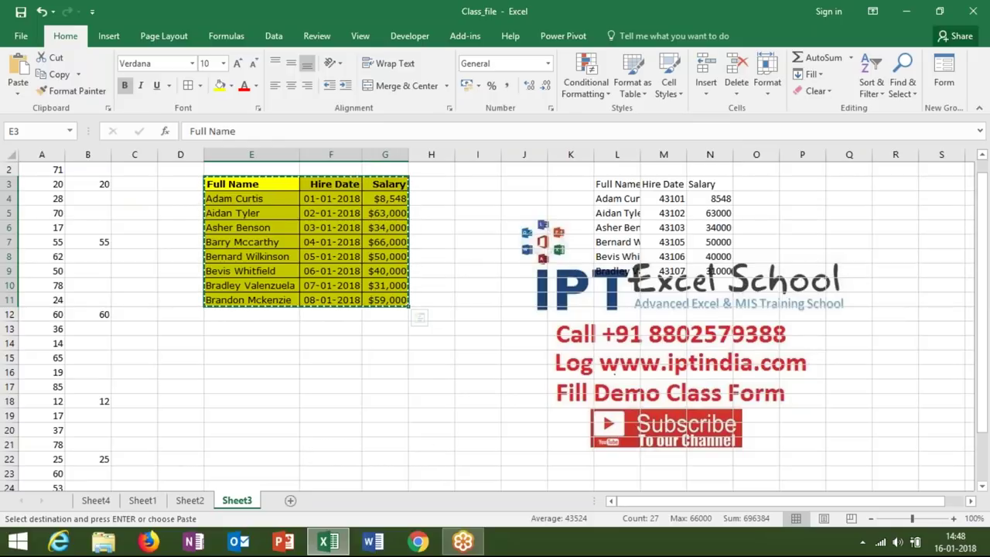
pyautogui.moveTo(361, 155); pyautogui.dragTo(361, 155)
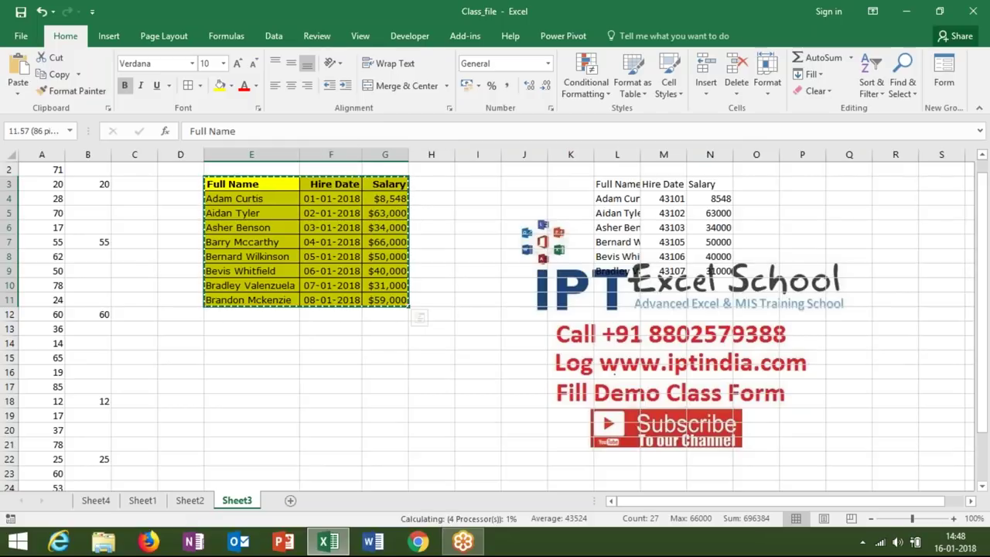
pyautogui.click(325, 374)
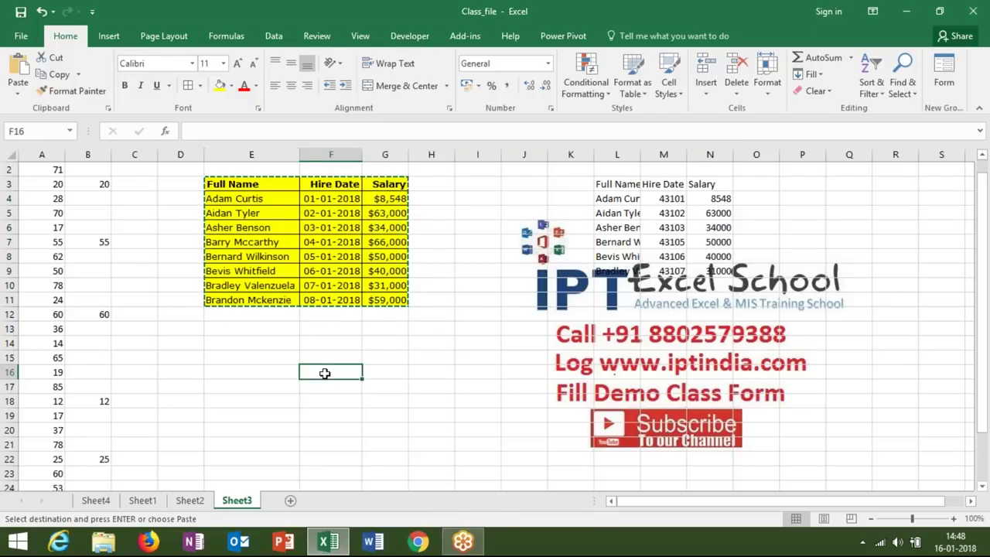
pyautogui.click(18, 95)
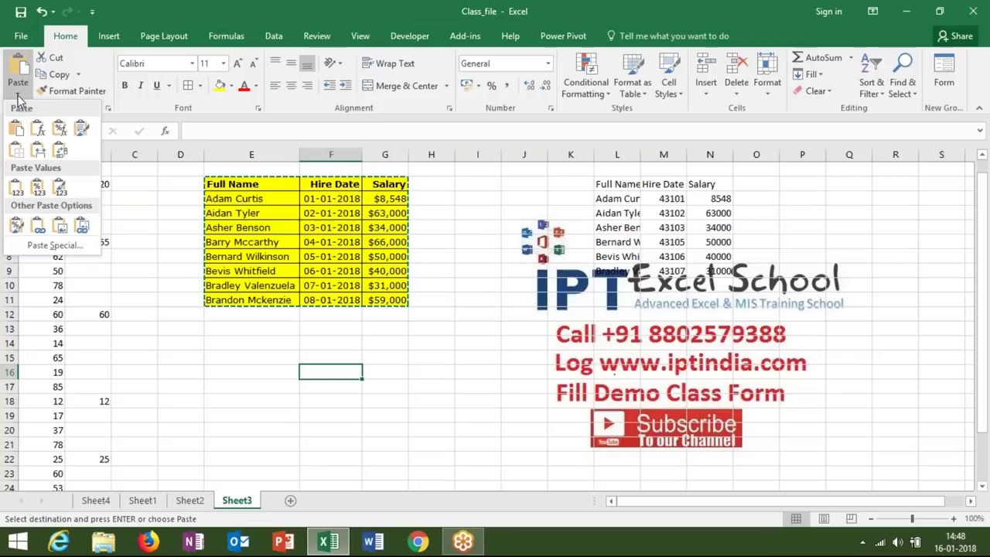
pyautogui.click(59, 226)
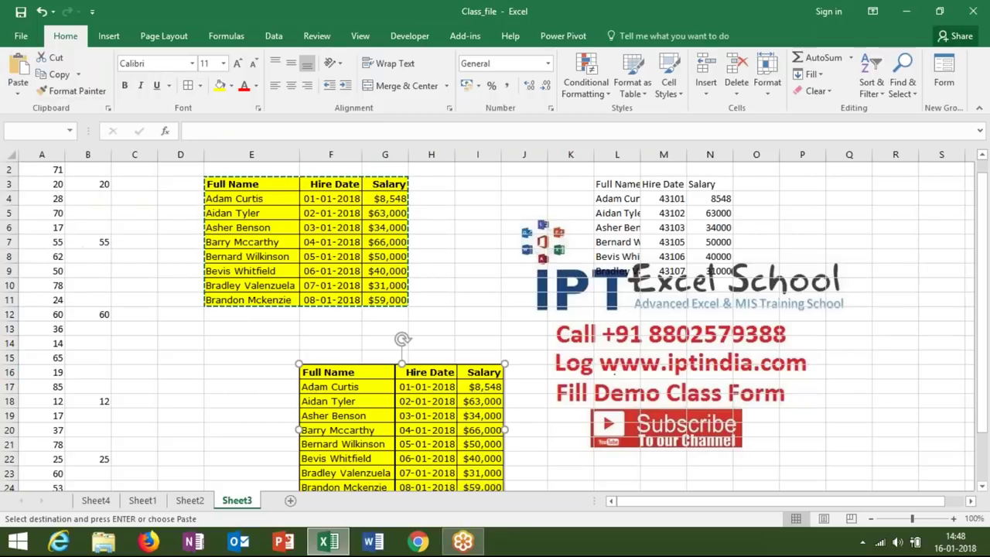
pyautogui.moveTo(424, 373); pyautogui.dragTo(567, 278)
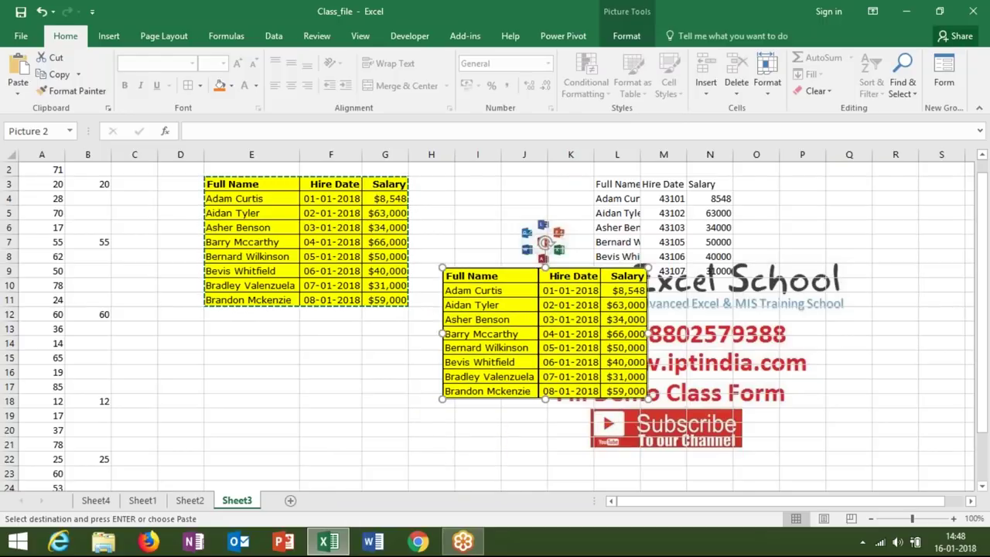
pyautogui.moveTo(647, 399)
pyautogui.mouseDown()
pyautogui.moveTo(563, 345)
pyautogui.moveTo(511, 391)
pyautogui.mouseUp()
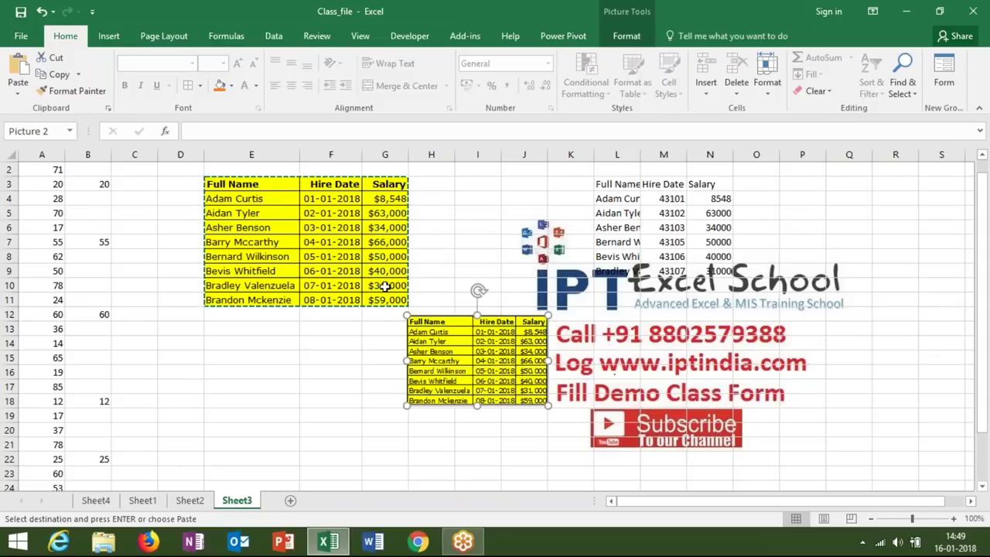
pyautogui.press('Delete')
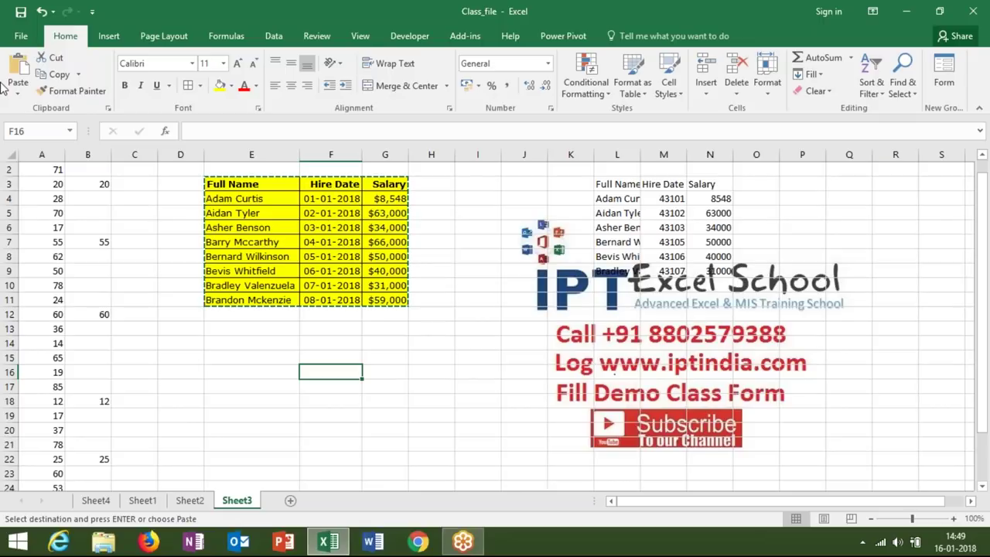
# Step: Paste the table as a linked picture and place it beside the original table
pyautogui.click(15, 93)
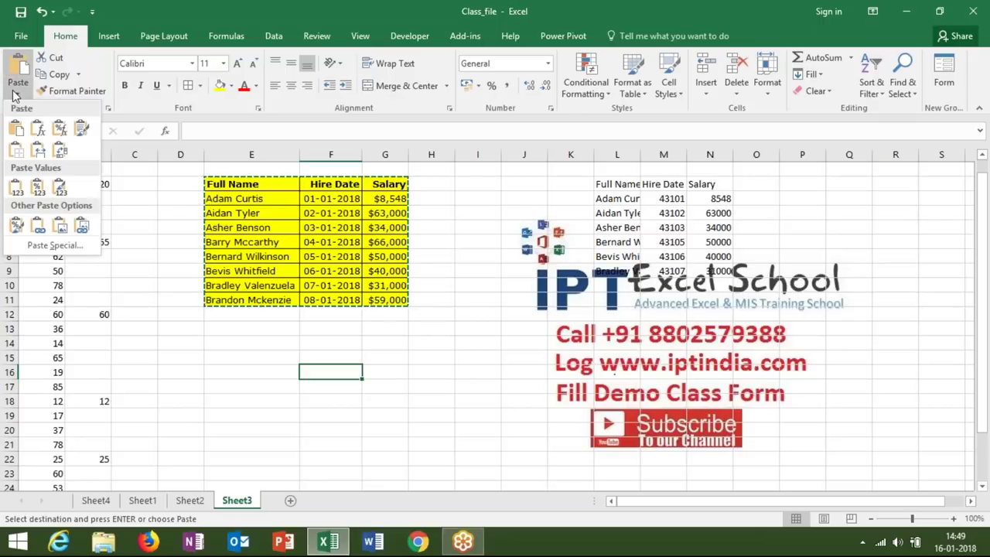
pyautogui.click(85, 227)
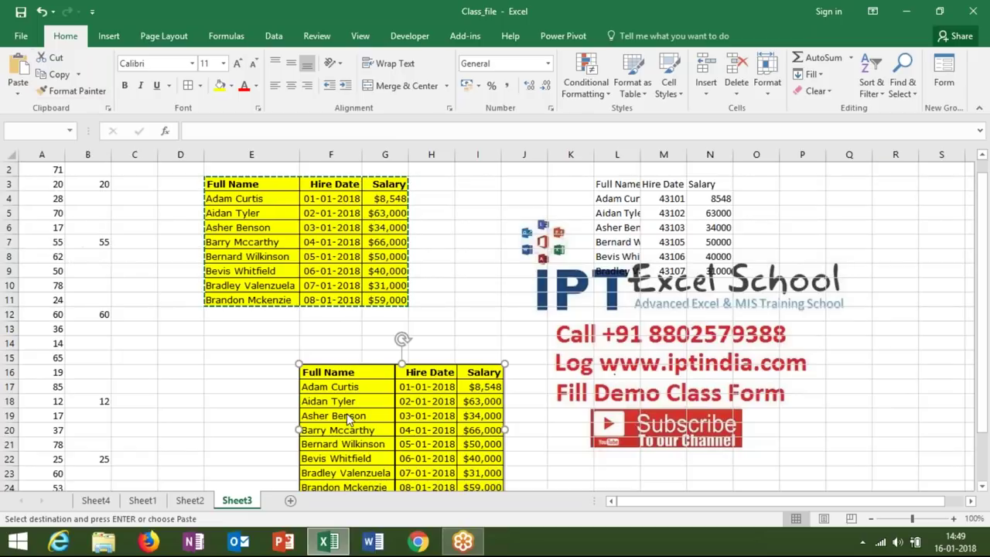
pyautogui.moveTo(403, 414)
pyautogui.mouseDown()
pyautogui.moveTo(586, 284)
pyautogui.moveTo(552, 206)
pyautogui.mouseUp()
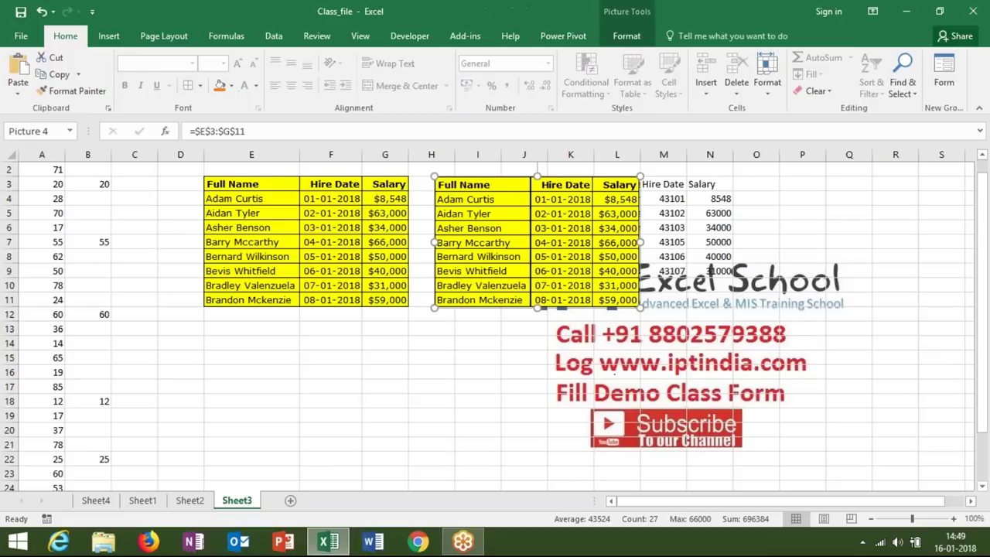
pyautogui.click(516, 328)
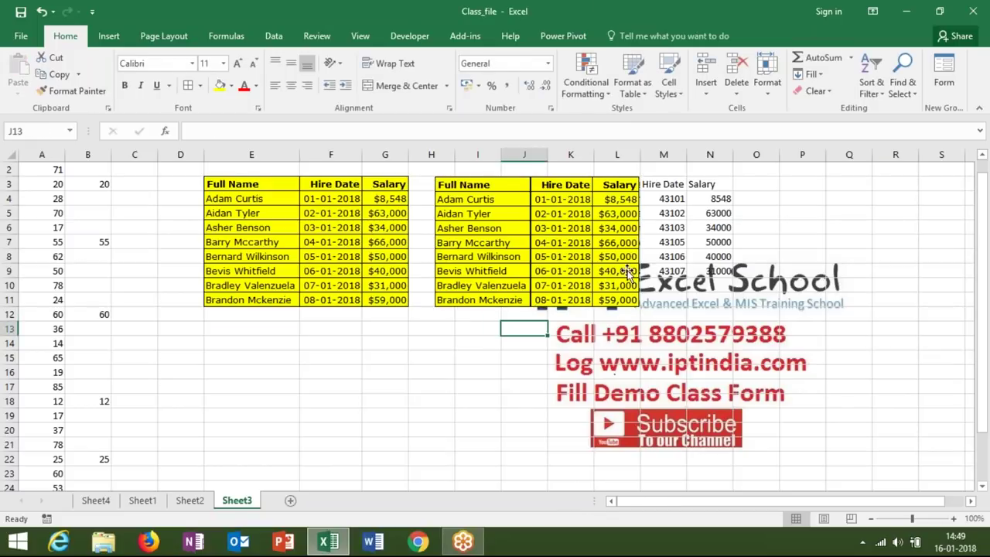
# Step: Set G5's salary to 65,255, fill G6 green and G10 blue, then add Sheet5
pyautogui.click(376, 219)
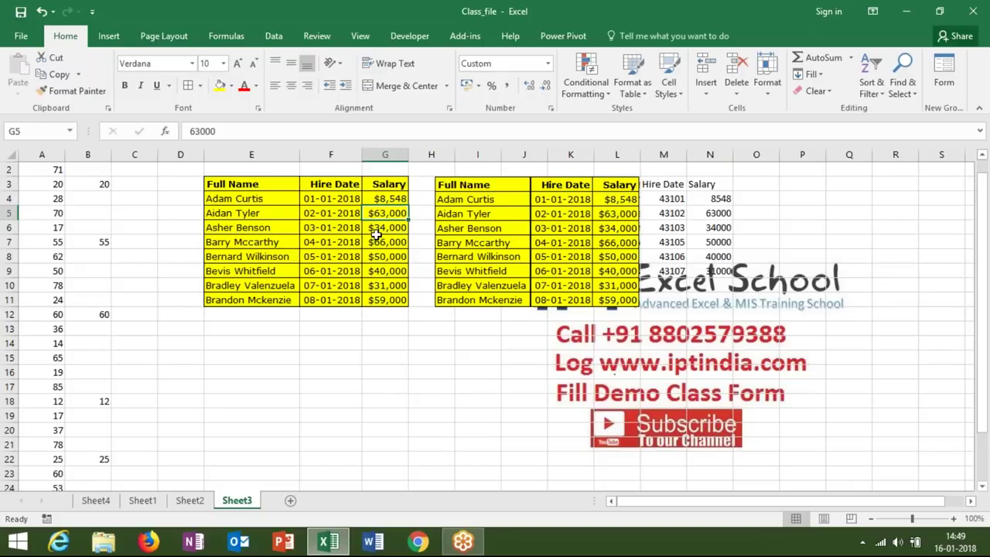
pyautogui.write('65,255')
pyautogui.press('Return')
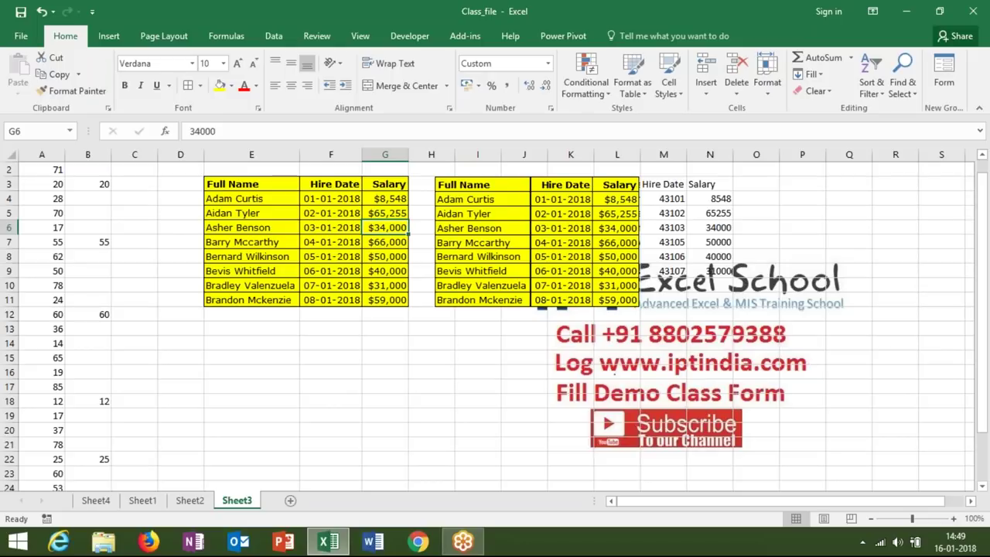
pyautogui.click(231, 85)
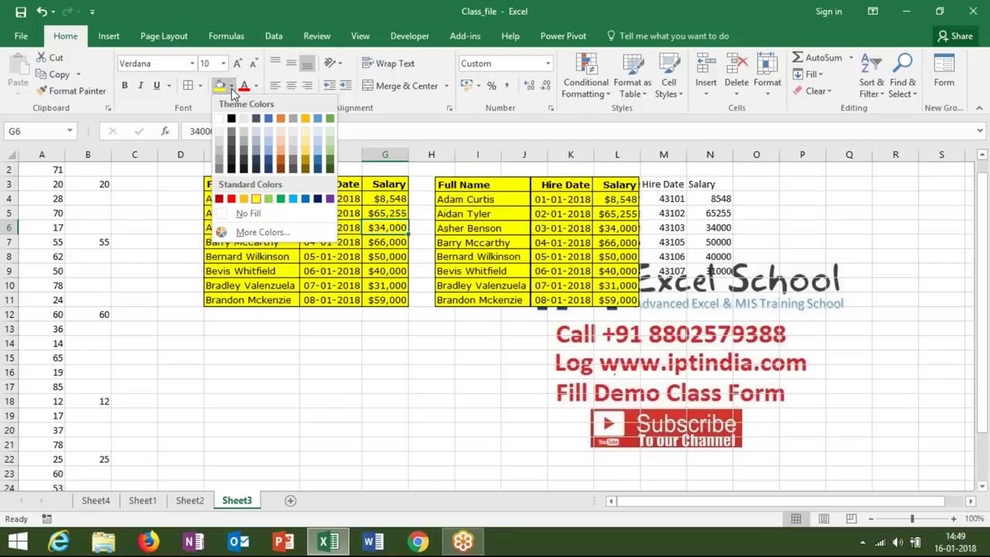
pyautogui.click(281, 200)
pyautogui.click(387, 287)
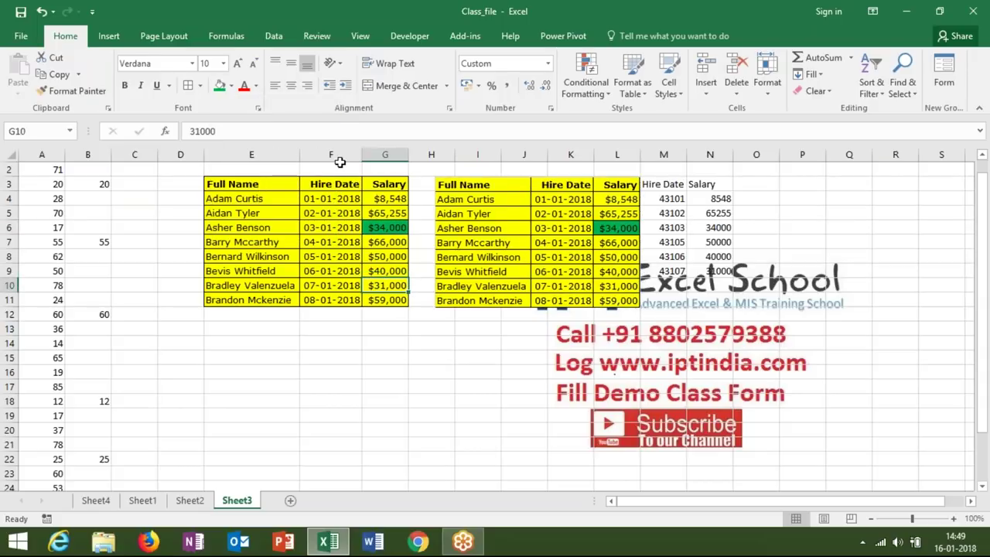
pyautogui.click(232, 85)
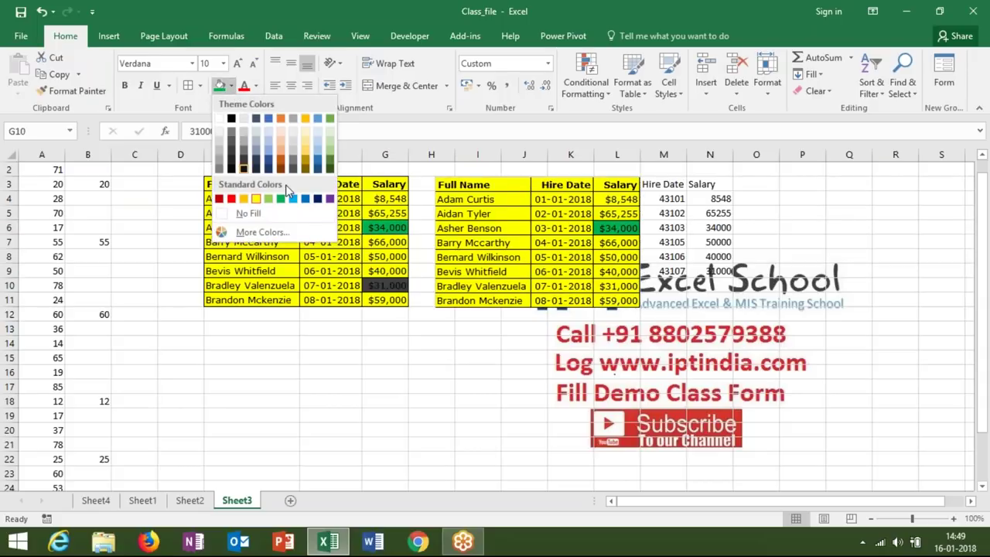
pyautogui.click(305, 199)
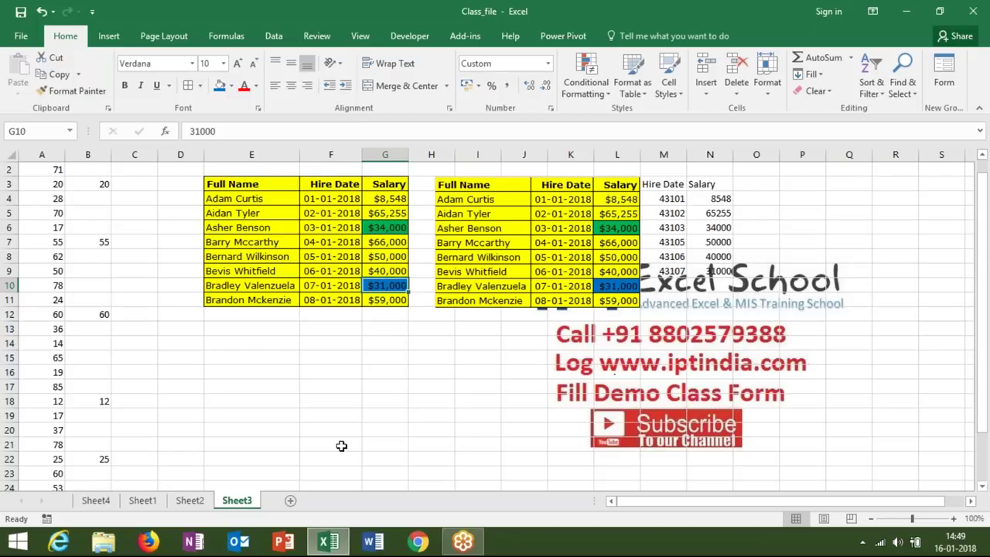
pyautogui.click(291, 501)
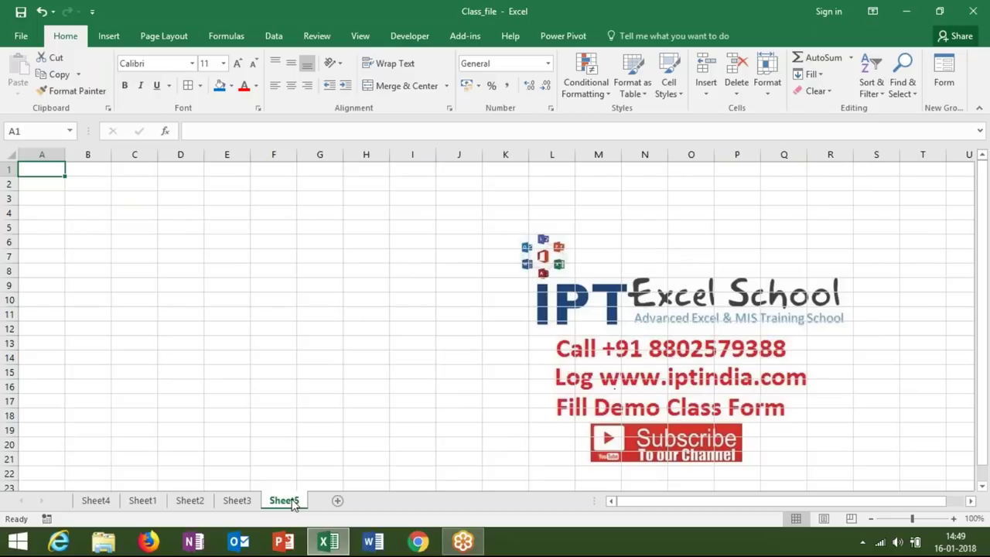
# Step: Add Month and Sales headings in A1:B1 and fill months Jan to Jun down column A
pyautogui.write('Mo')
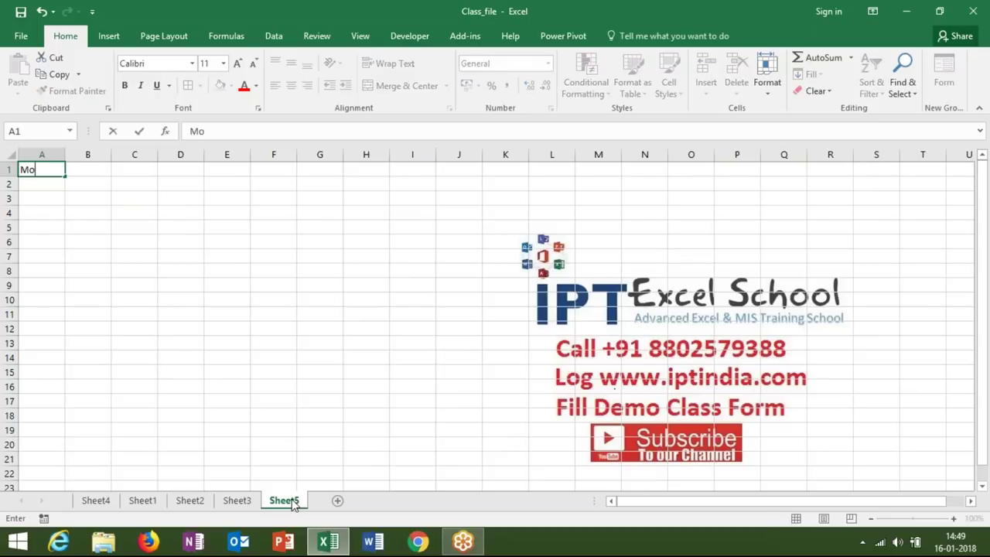
pyautogui.write('n')
pyautogui.write('th')
pyautogui.press('Return')
pyautogui.press('Up')
pyautogui.press('Right')
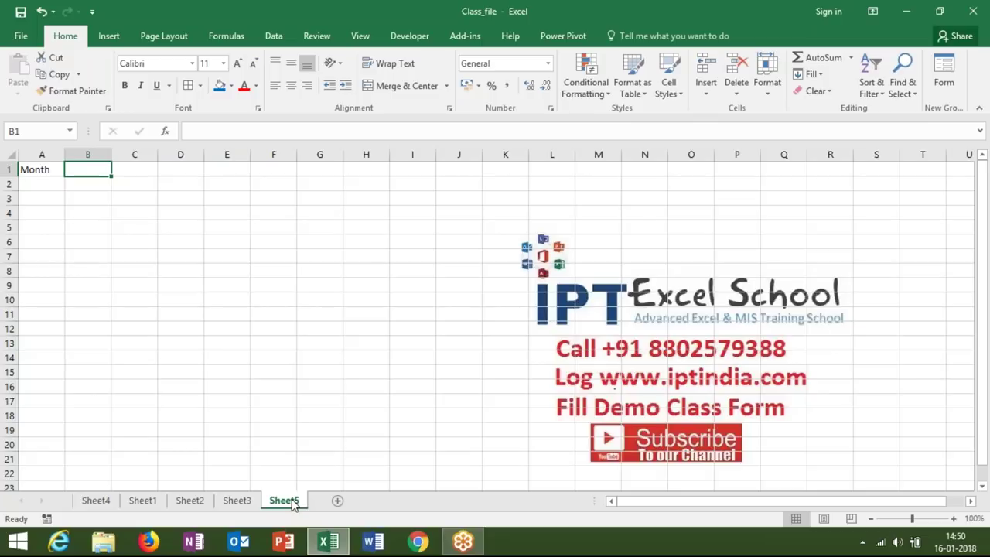
pyautogui.write('SAles')
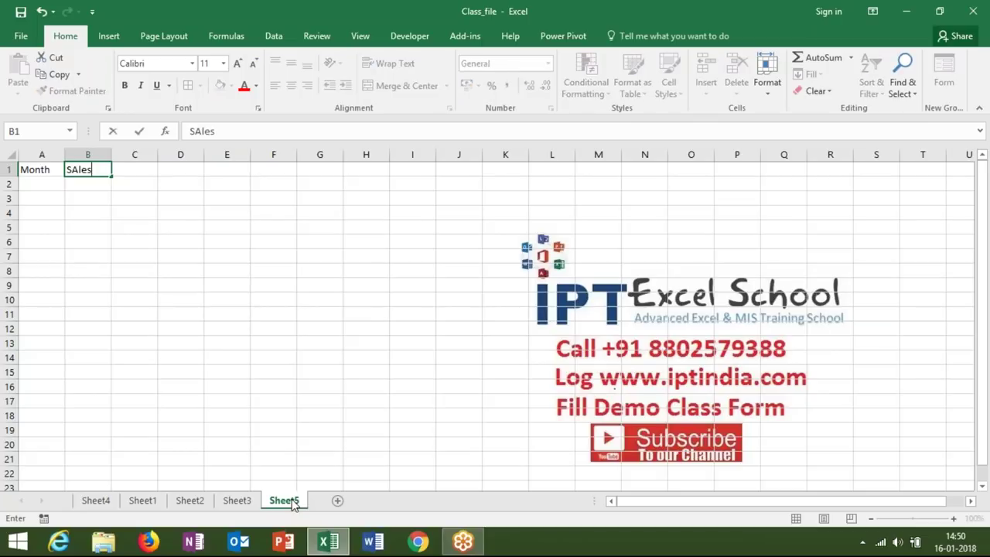
pyautogui.press('Return')
pyautogui.press('Left')
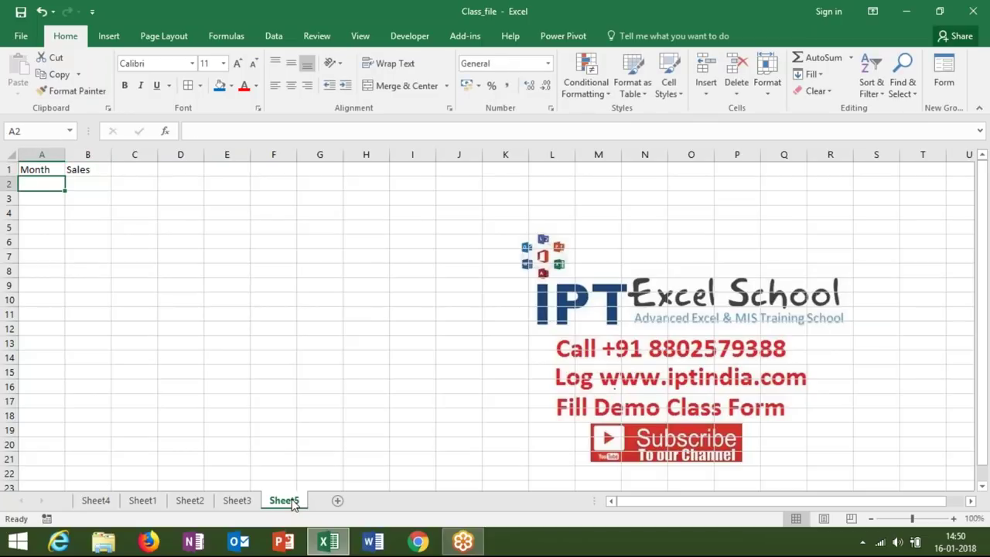
pyautogui.write('Jan')
pyautogui.click(292, 503)
pyautogui.moveTo(65, 191); pyautogui.dragTo(65, 263)
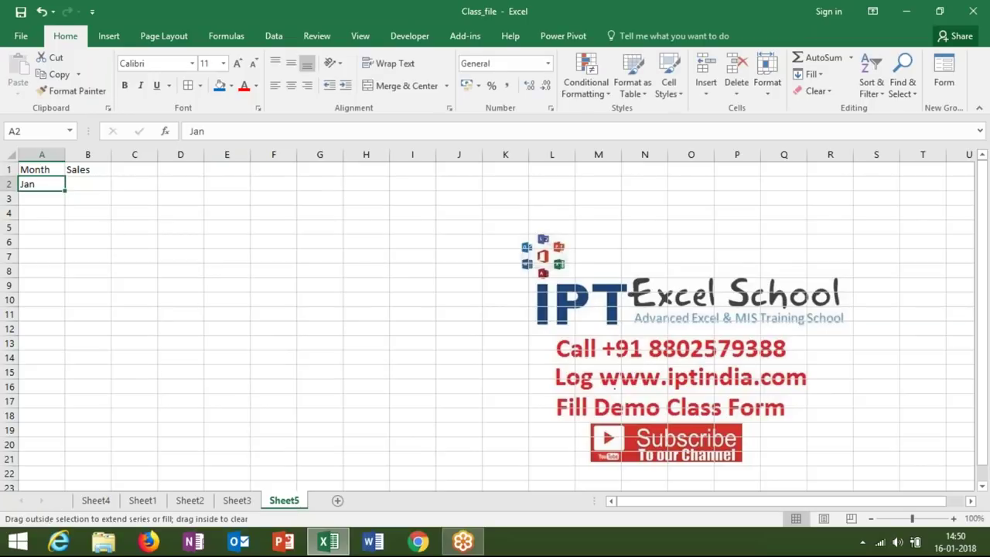
# Step: Enter monthly sales 85, 36, 52, 36, 52, 36 in B2:B7
pyautogui.click(85, 190)
pyautogui.write('85')
pyautogui.press('Return')
pyautogui.write('36')
pyautogui.press('Return')
pyautogui.write('52')
pyautogui.press('Return')
pyautogui.write('36')
pyautogui.press('Return')
pyautogui.write('52')
pyautogui.press('Return')
pyautogui.write('36')
pyautogui.press('Return')
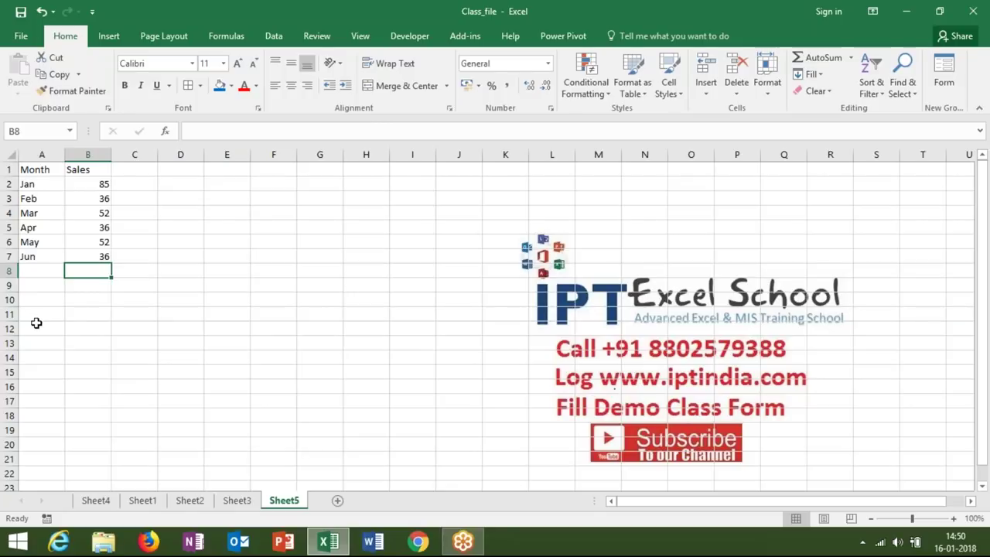
# Step: Start a second table with headings SO and Sales in A12:B12
pyautogui.click(36, 328)
pyautogui.write('SO')
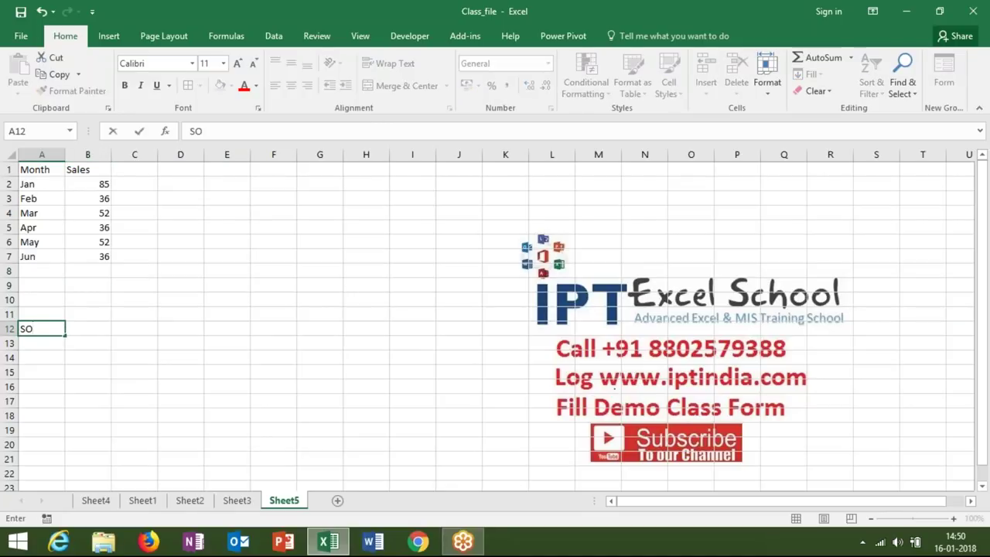
pyautogui.press('Tab')
pyautogui.write('Name')
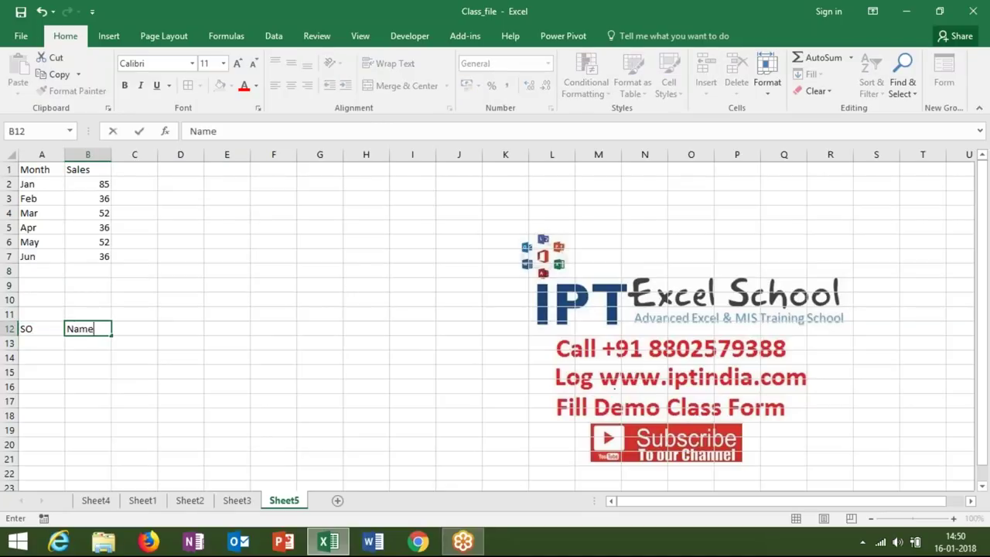
pyautogui.press('BackSpace')
pyautogui.press('BackSpace')
pyautogui.press('BackSpace')
pyautogui.write('aels')
pyautogui.press('Return')
pyautogui.click(87, 329)
pyautogui.write('Sales')
pyautogui.click(49, 343)
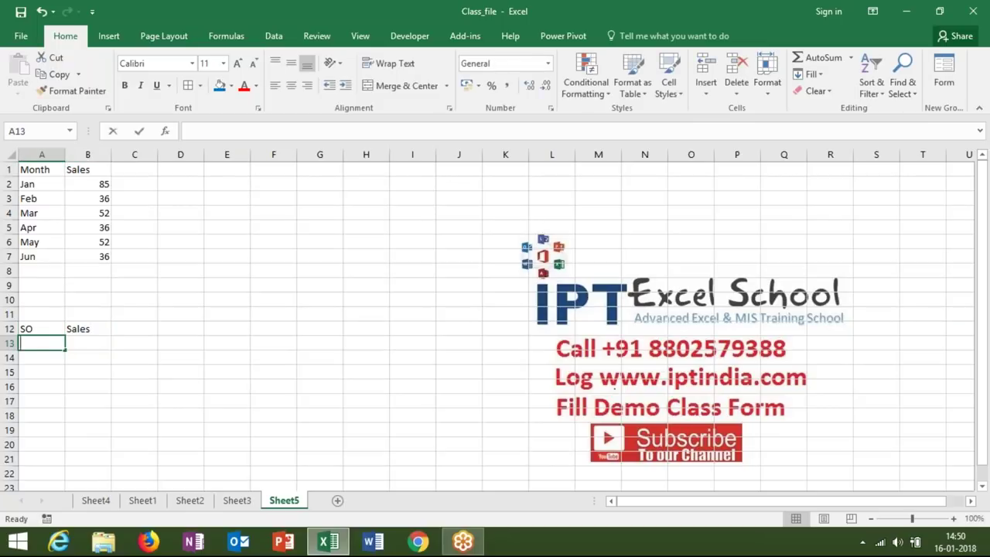
# Step: Enter Puja in A13 and fill the salesperson names down to Inder in A18
pyautogui.write('Puja')
pyautogui.press('Return')
pyautogui.press('Return')
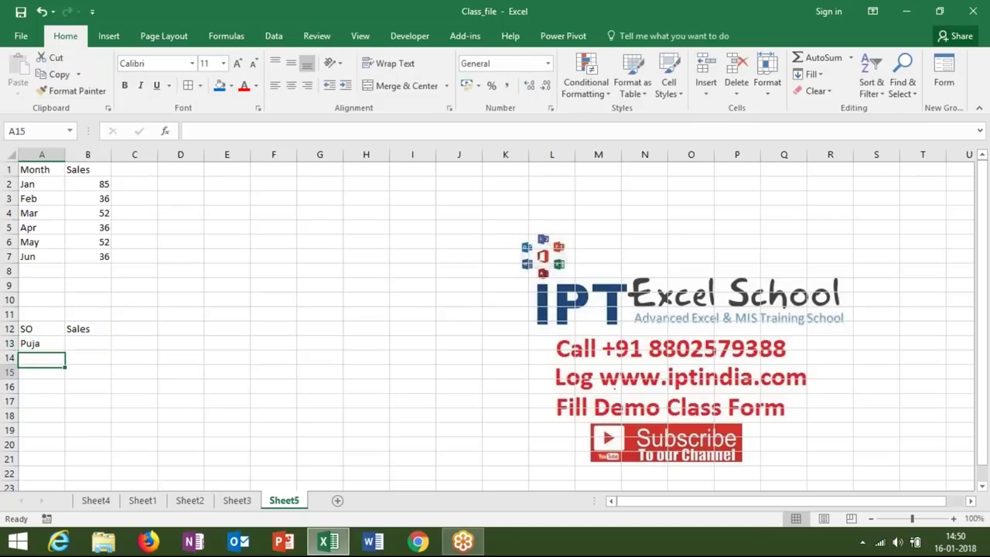
pyautogui.click(58, 347)
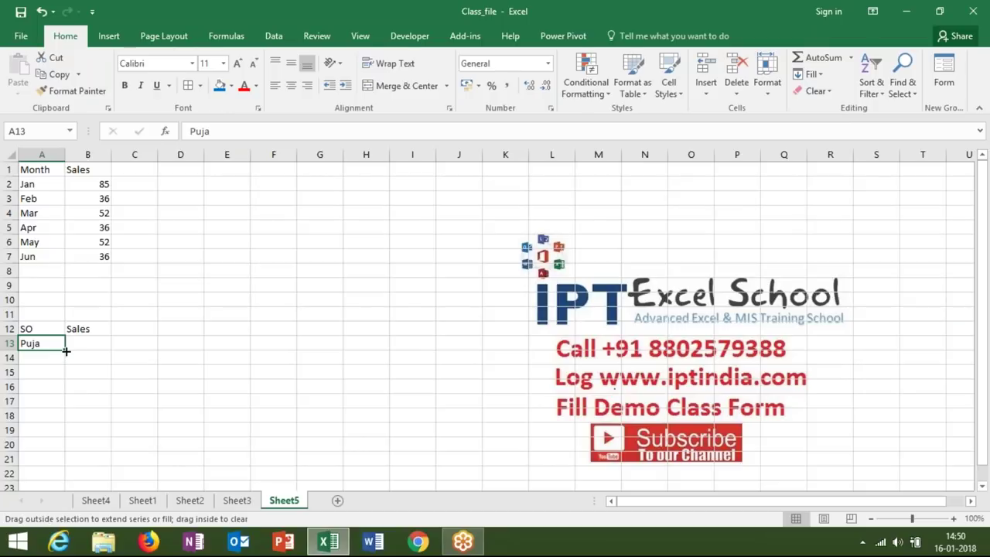
pyautogui.moveTo(66, 350); pyautogui.dragTo(66, 422)
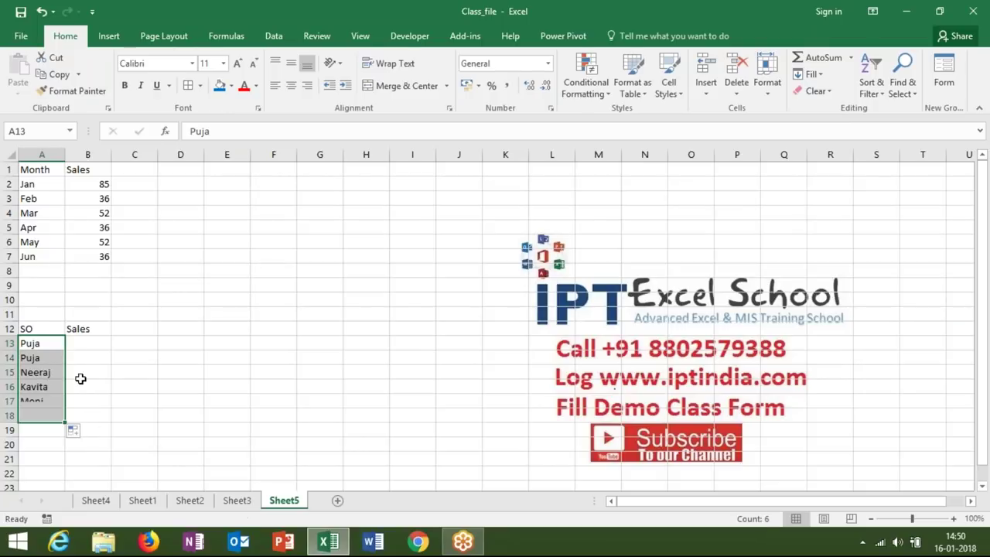
# Step: Enter sales 85, 36, 52, 14, 74, 25 in B13:B18
pyautogui.click(82, 342)
pyautogui.write('85')
pyautogui.press('Return')
pyautogui.write('36')
pyautogui.press('Return')
pyautogui.write('52')
pyautogui.press('Return')
pyautogui.write('14')
pyautogui.press('Return')
pyautogui.write('74')
pyautogui.press('Return')
pyautogui.write('25')
pyautogui.press('Return')
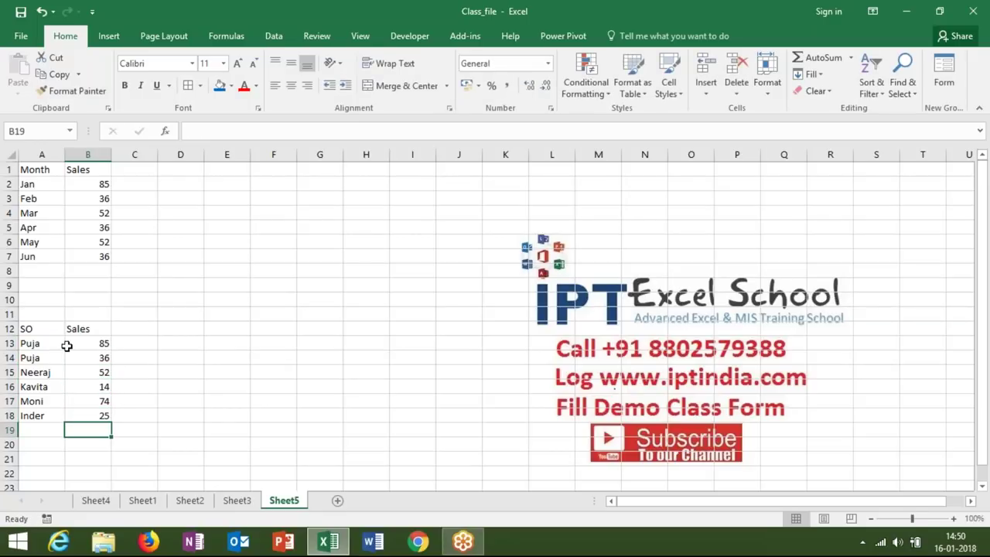
pyautogui.moveTo(44, 328); pyautogui.dragTo(95, 415)
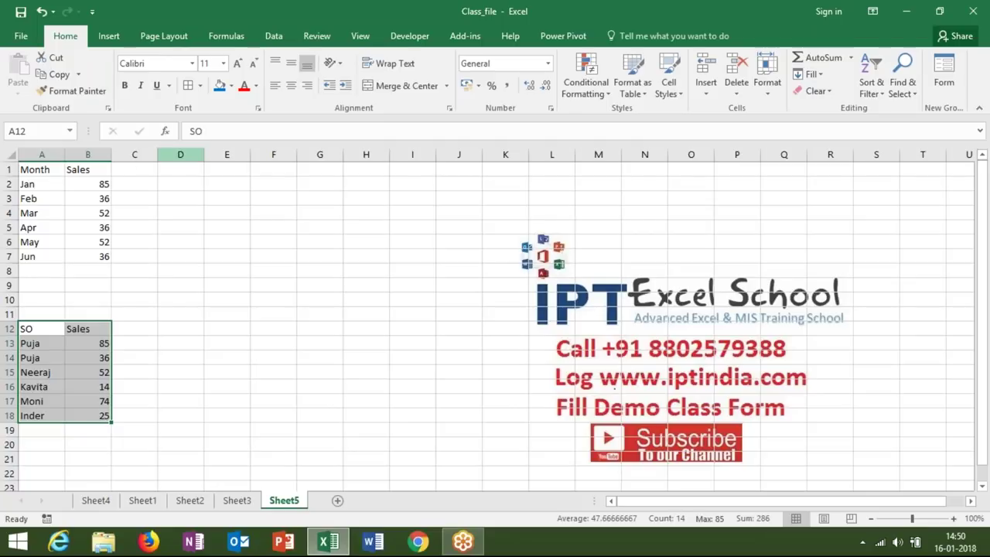
# Step: Fill the SO table A12:B18 blue and the Month table A1:B7 green
pyautogui.click(230, 86)
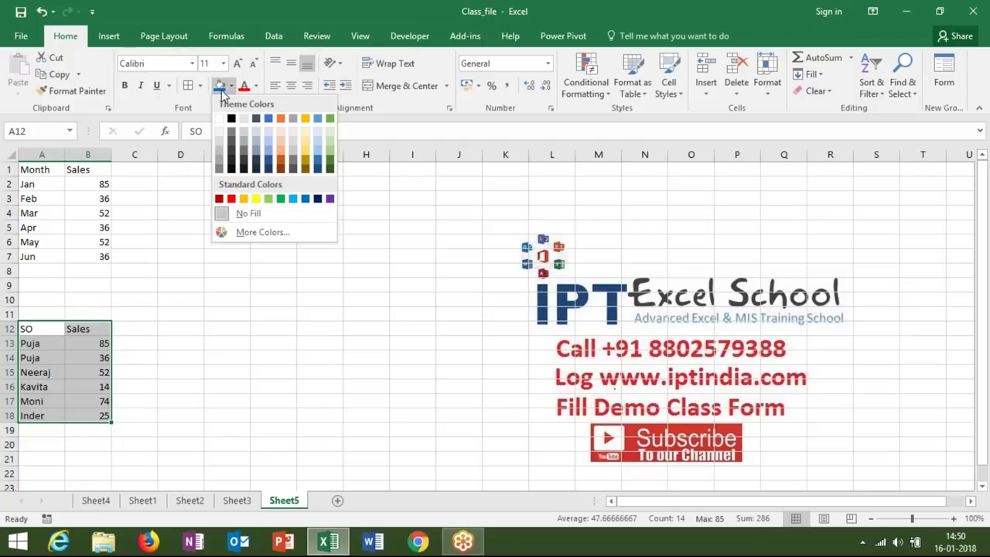
pyautogui.click(221, 89)
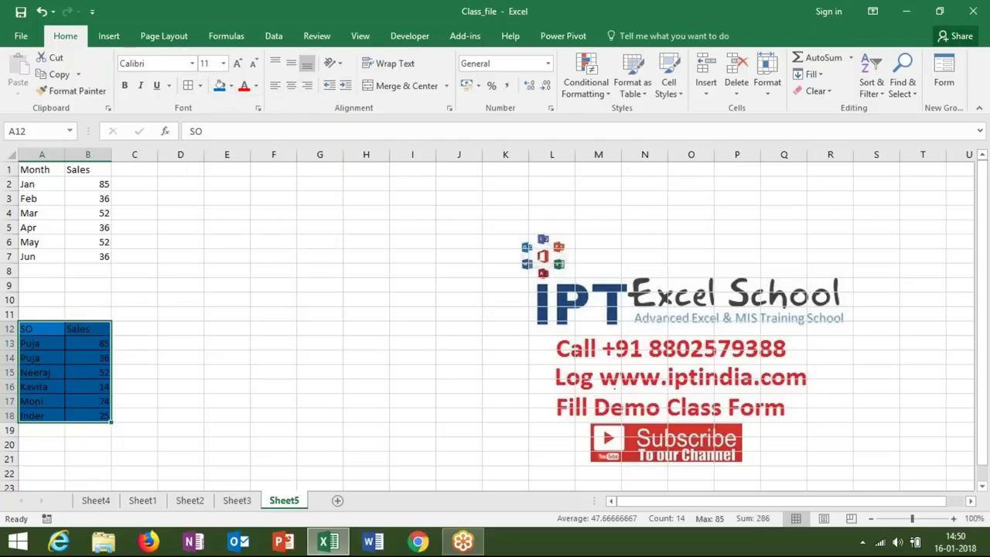
pyautogui.moveTo(34, 175); pyautogui.dragTo(85, 250)
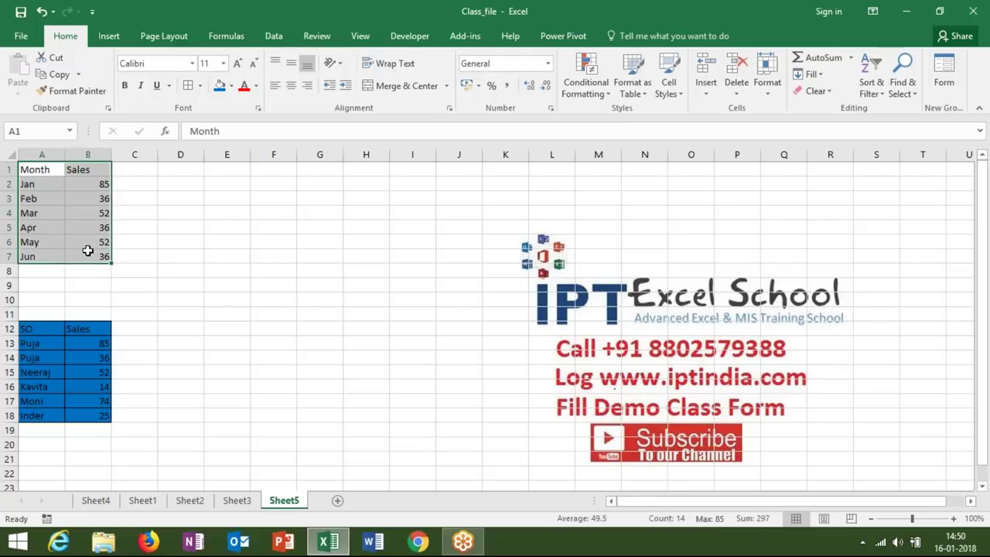
pyautogui.click(231, 86)
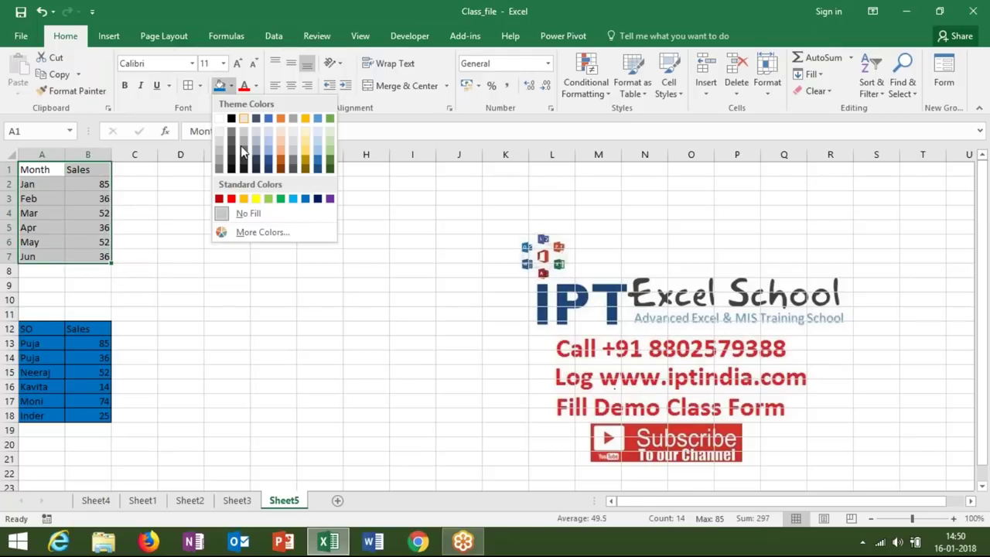
pyautogui.click(280, 199)
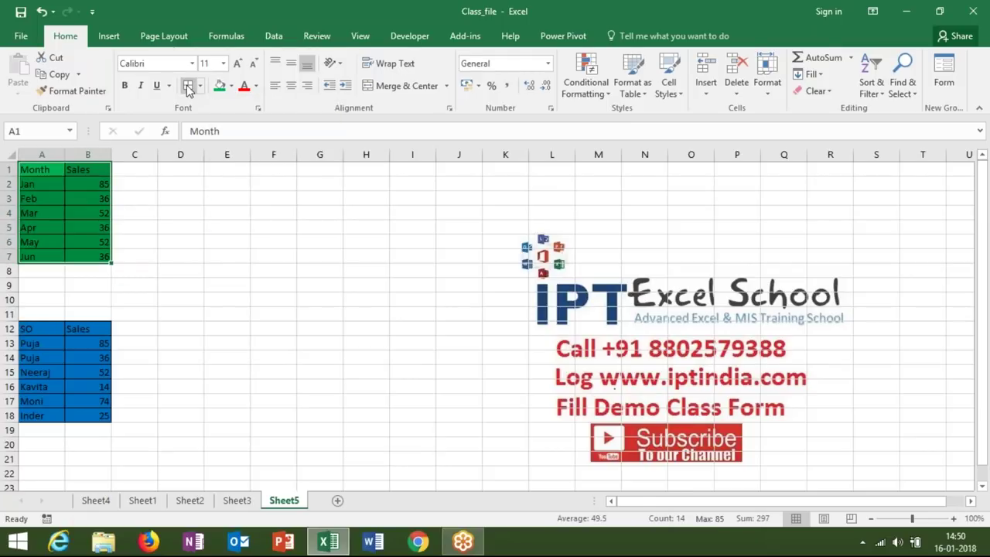
# Step: Insert a clustered column chart of the Jan–Jun sales and shrink it beside the Month table
pyautogui.click(112, 38)
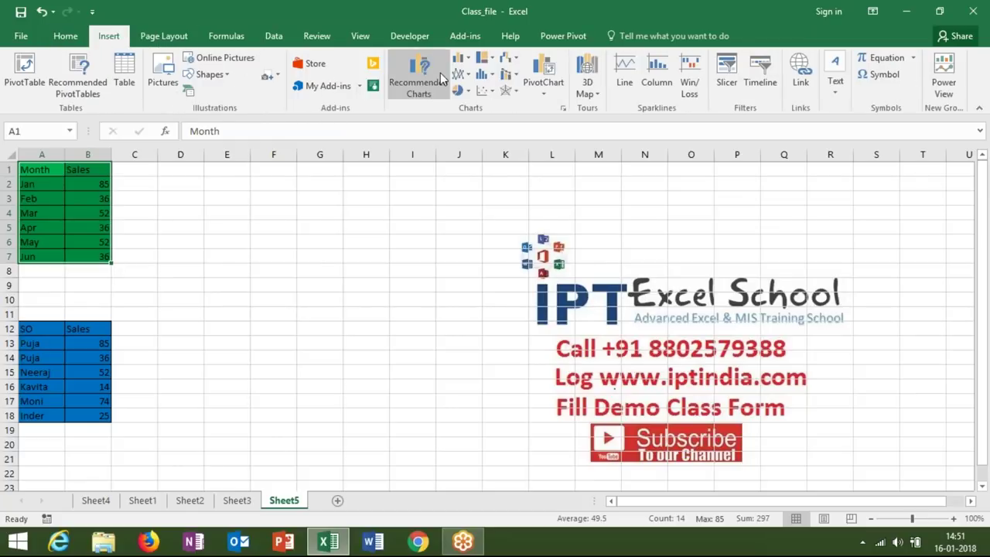
pyautogui.click(460, 59)
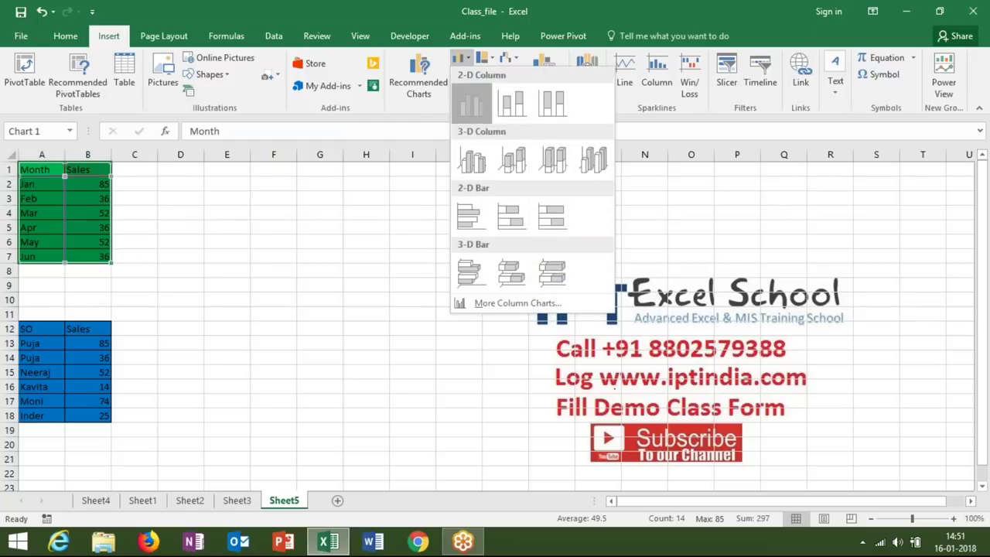
pyautogui.click(471, 102)
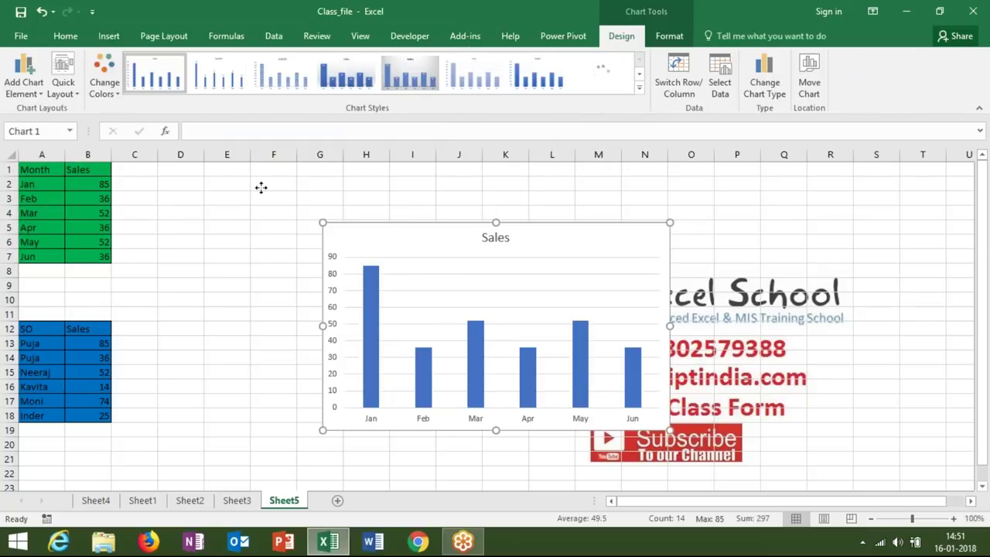
pyautogui.moveTo(419, 239); pyautogui.dragTo(230, 179)
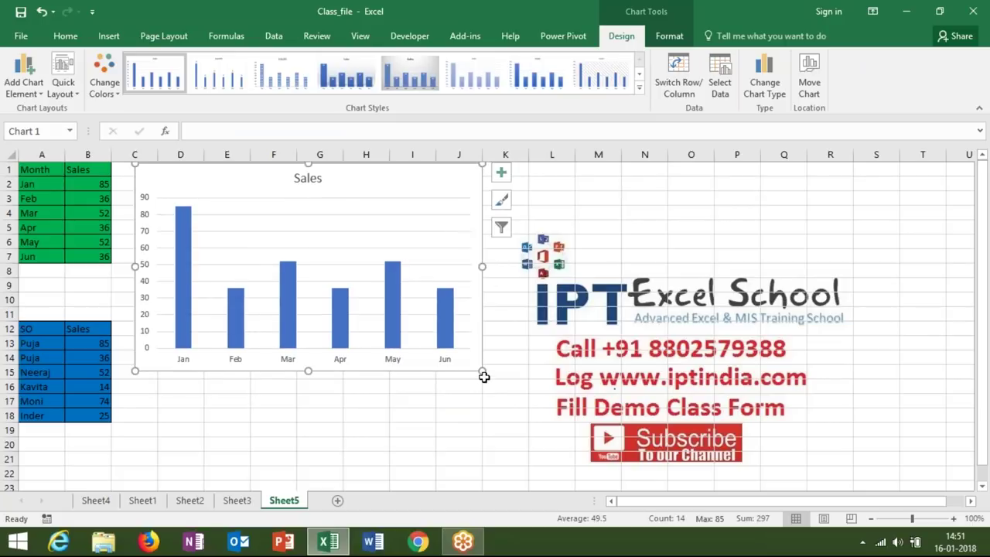
pyautogui.moveTo(480, 370); pyautogui.dragTo(385, 264)
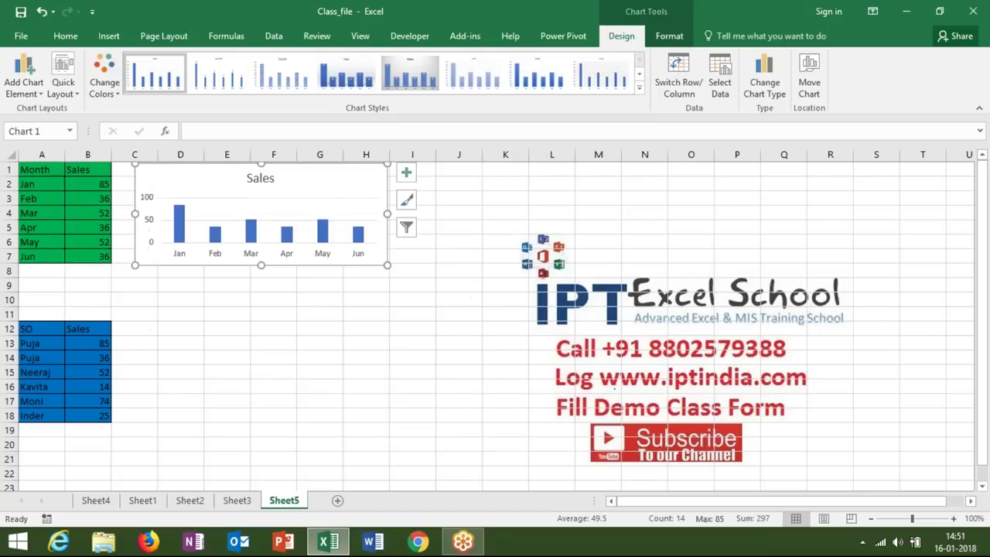
pyautogui.moveTo(184, 177); pyautogui.dragTo(160, 174)
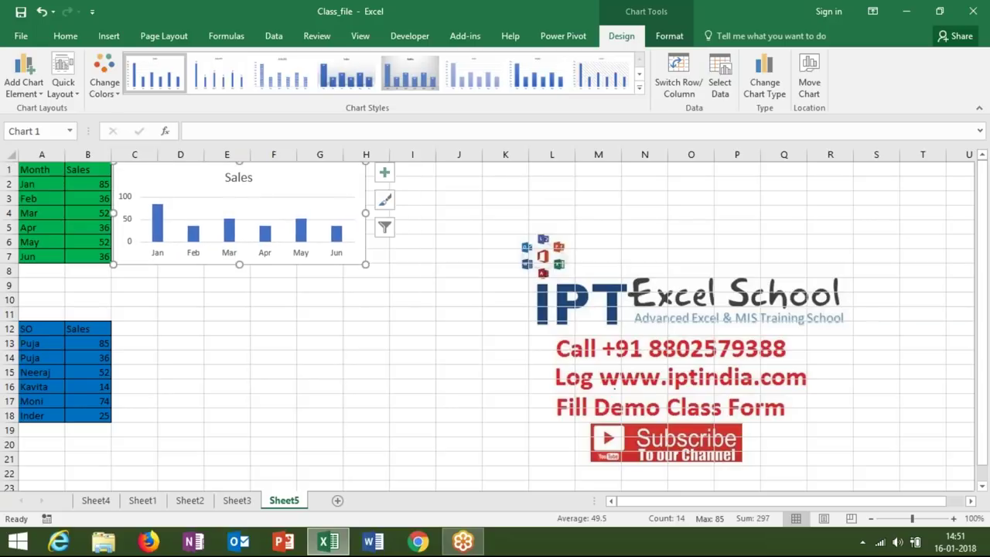
pyautogui.moveTo(33, 330); pyautogui.dragTo(88, 416)
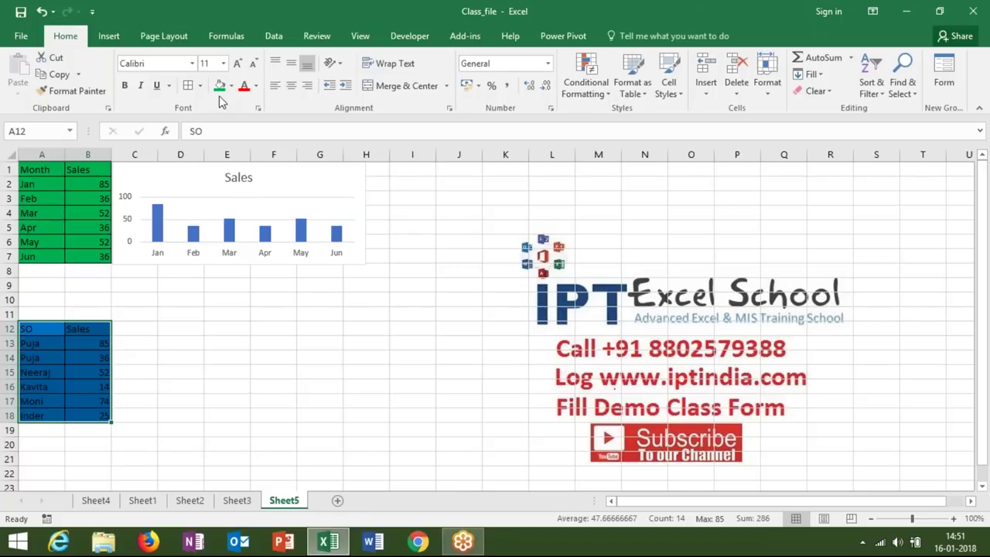
# Step: Insert the recommended clustered column chart of Puja–Inder sales and size it beside the SO table
pyautogui.click(110, 36)
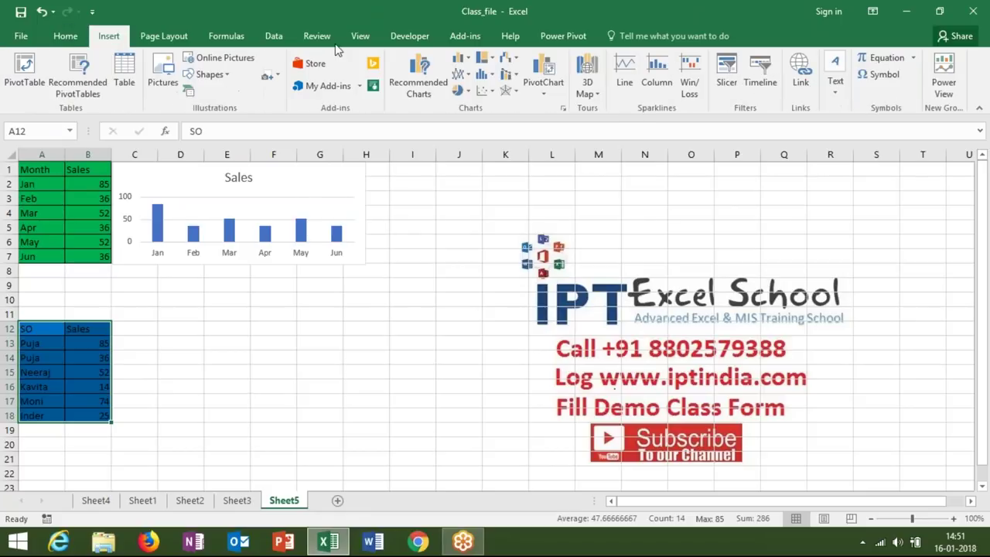
pyautogui.click(419, 81)
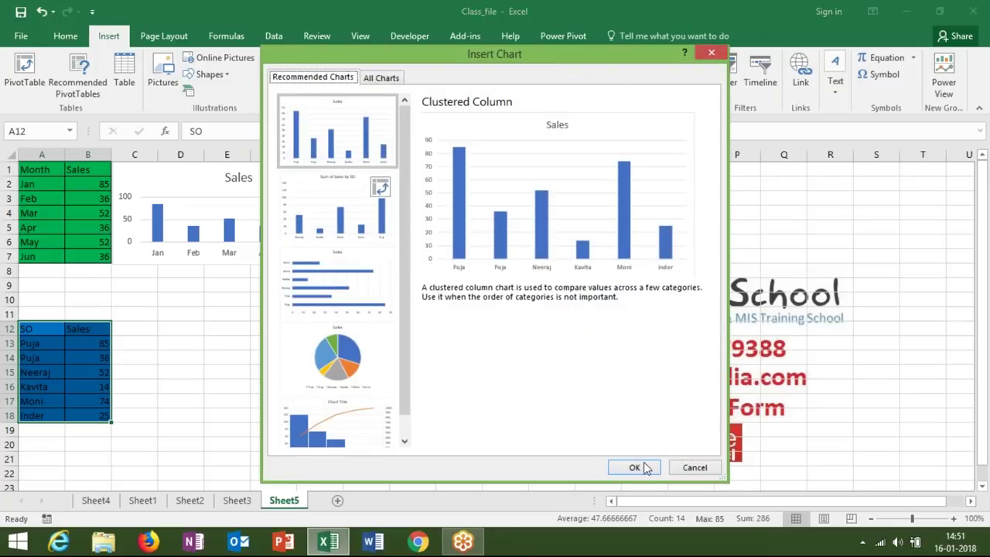
pyautogui.click(634, 467)
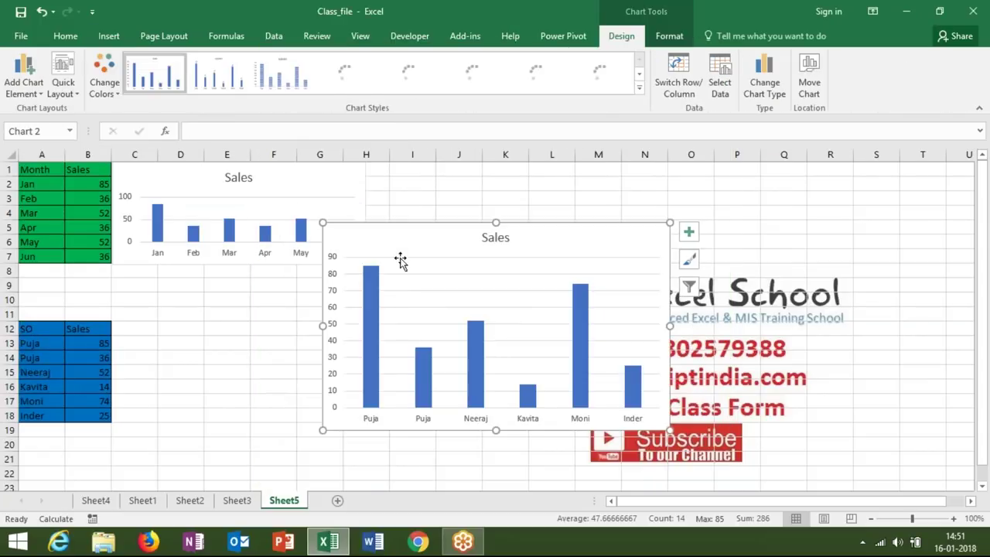
pyautogui.moveTo(439, 254)
pyautogui.mouseDown()
pyautogui.moveTo(243, 320)
pyautogui.moveTo(233, 254)
pyautogui.mouseUp()
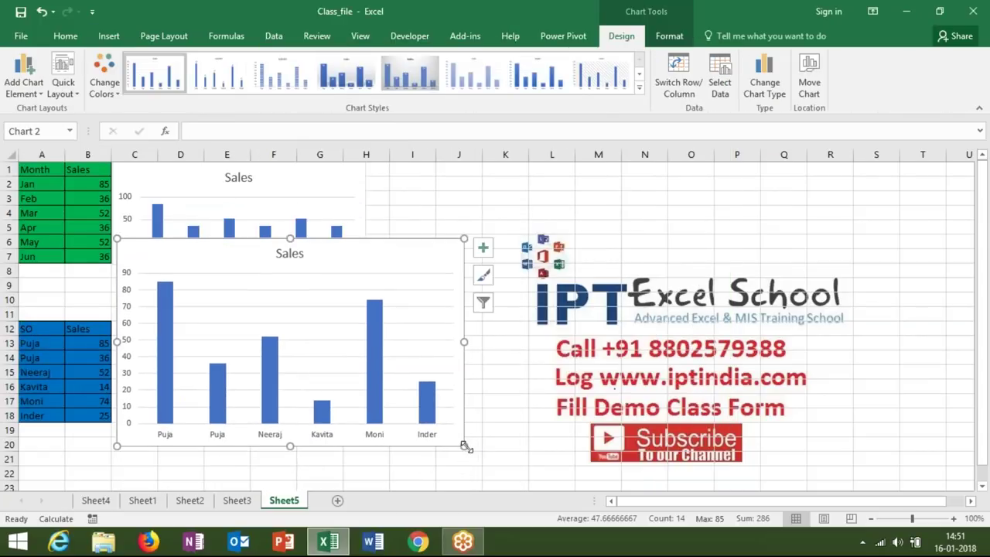
pyautogui.moveTo(464, 447); pyautogui.dragTo(352, 352)
pyautogui.moveTo(281, 267); pyautogui.dragTo(278, 343)
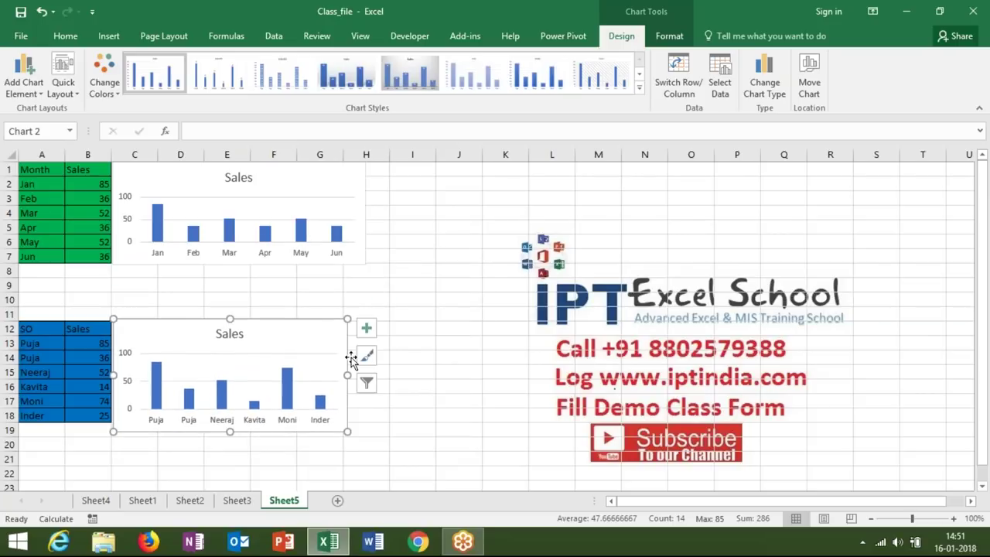
pyautogui.moveTo(350, 359); pyautogui.dragTo(369, 372)
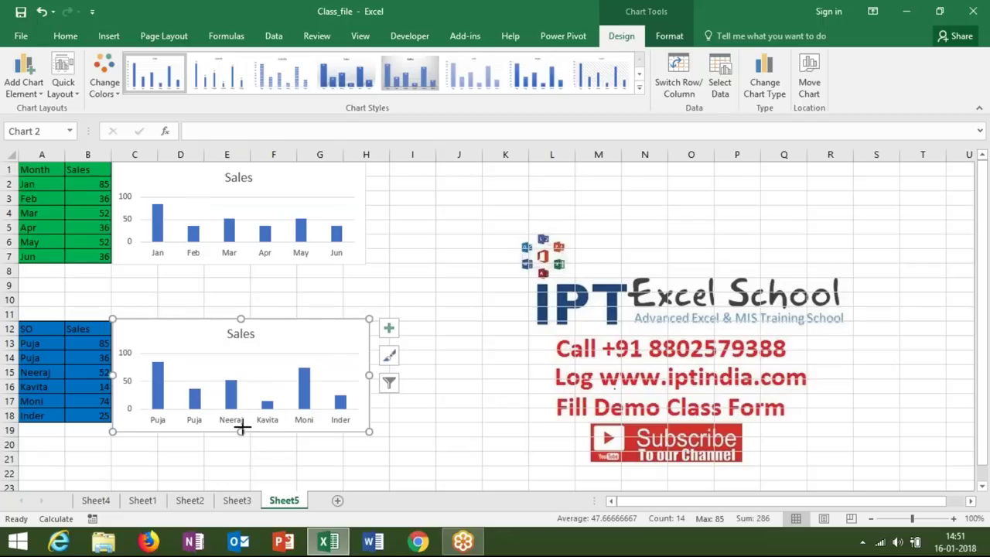
pyautogui.moveTo(241, 431); pyautogui.dragTo(241, 422)
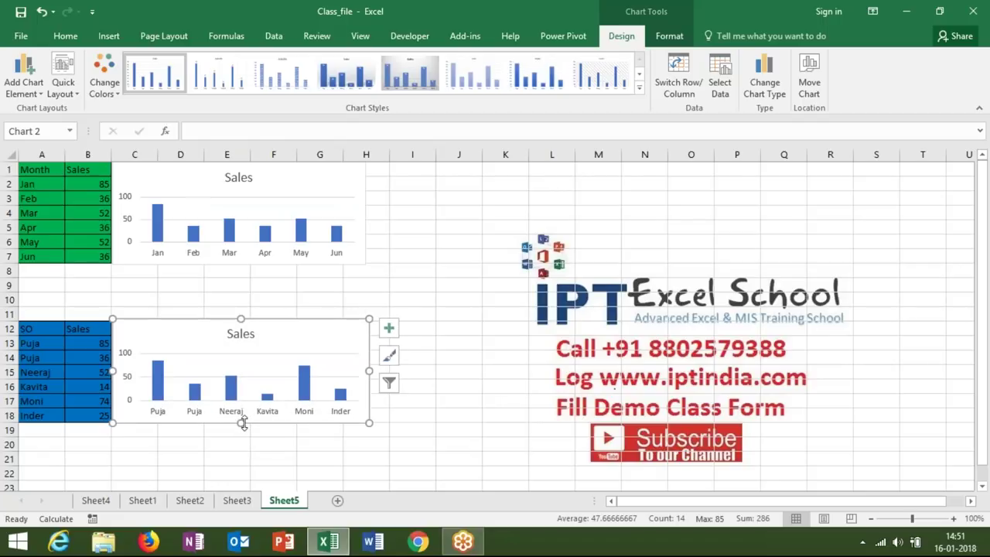
# Step: Apply a grey data-label chart style to the monthly chart and a dark style to the salespeople chart
pyautogui.click(229, 235)
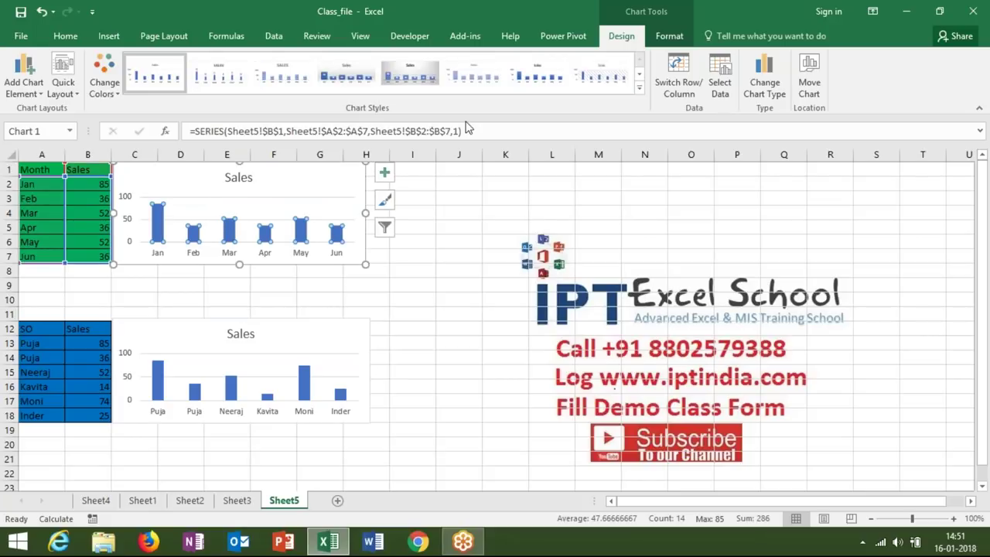
pyautogui.click(428, 78)
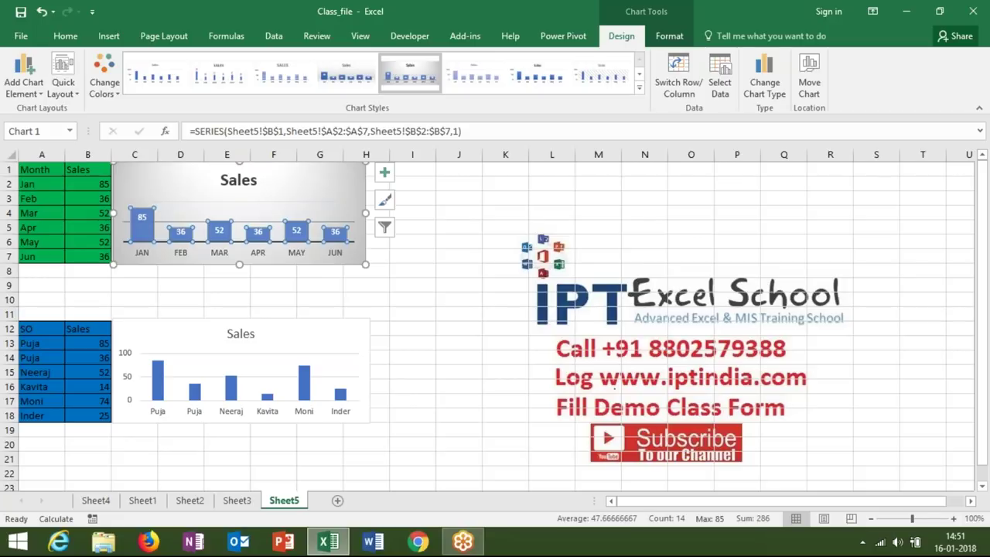
pyautogui.click(325, 340)
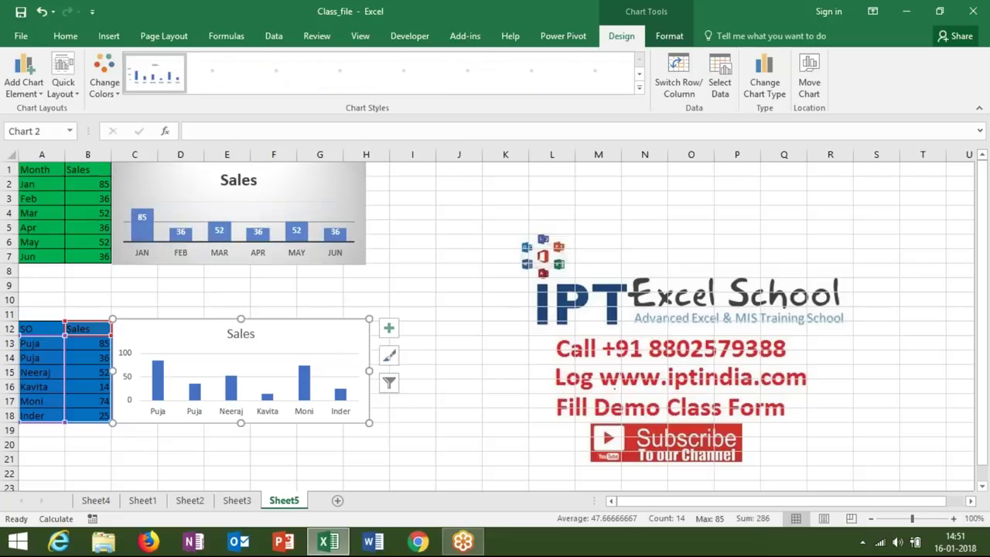
pyautogui.click(639, 87)
pyautogui.click(413, 114)
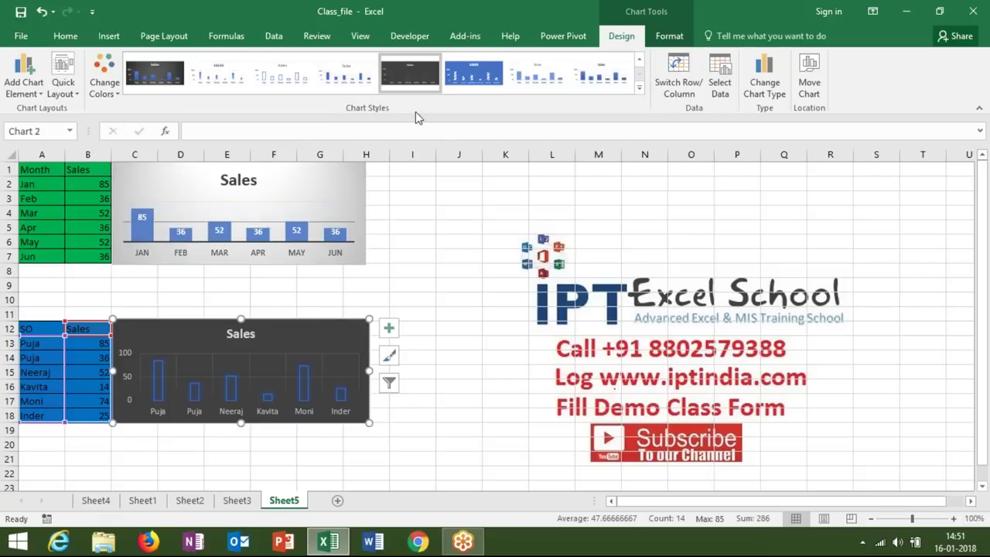
pyautogui.click(418, 288)
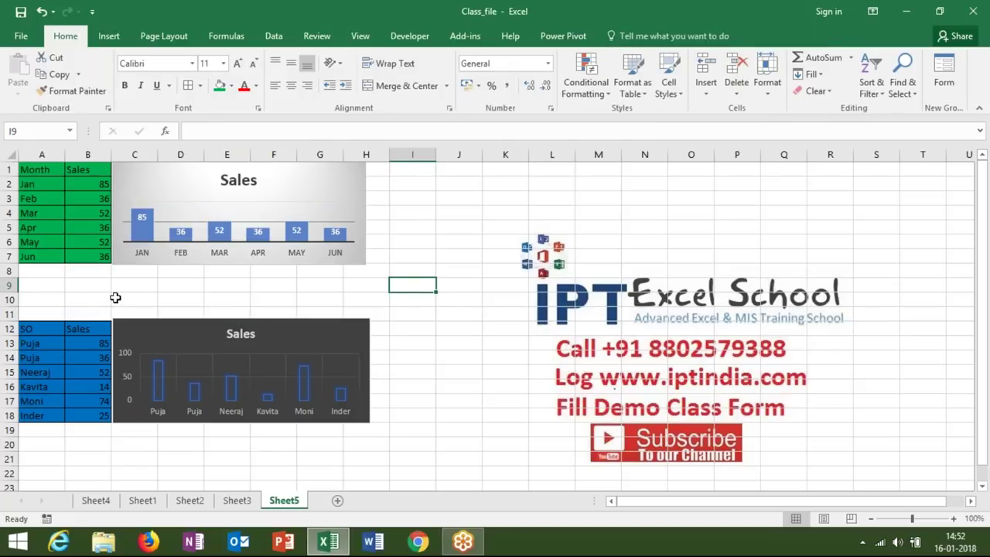
# Step: Add a new worksheet and label cell A3 'Type'
pyautogui.click(337, 503)
pyautogui.click(56, 200)
pyautogui.write('Type')
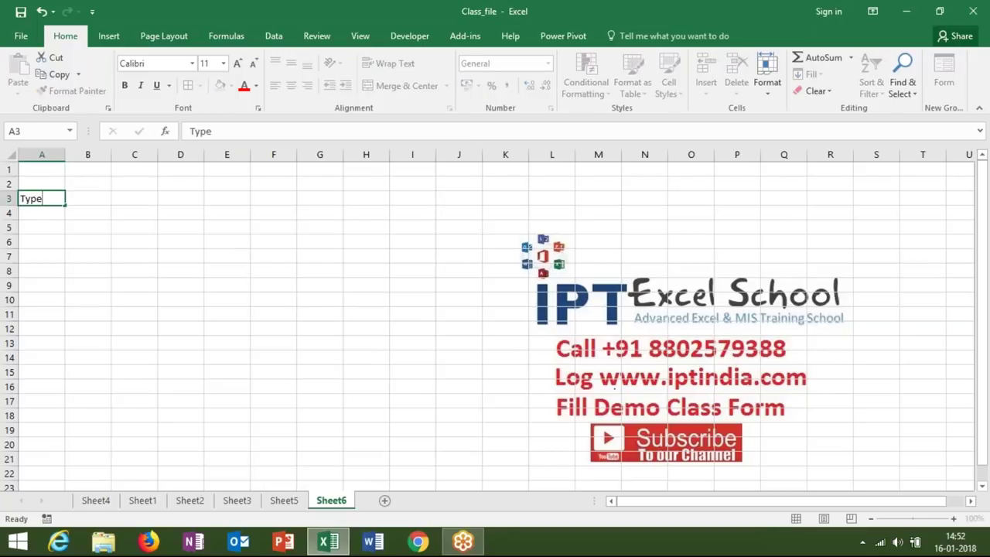
pyautogui.press('Tab')
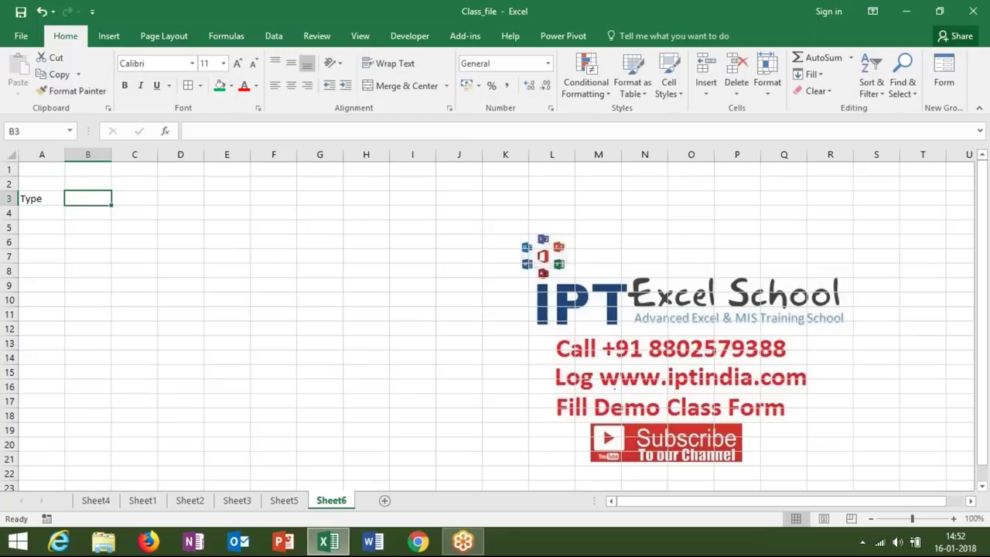
# Step: Give B3 a list validation with source SO,Month and choose SO
pyautogui.click(275, 36)
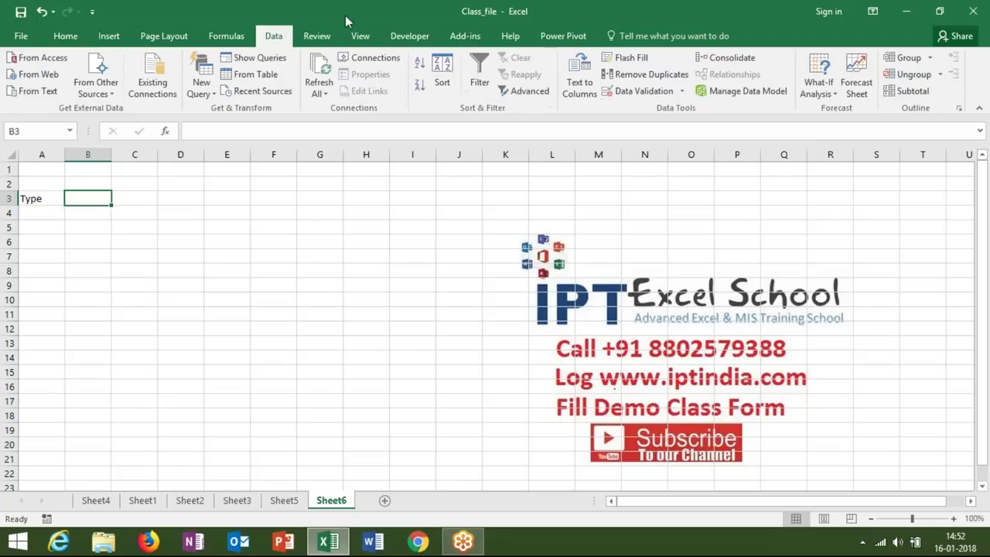
pyautogui.click(657, 93)
pyautogui.click(530, 184)
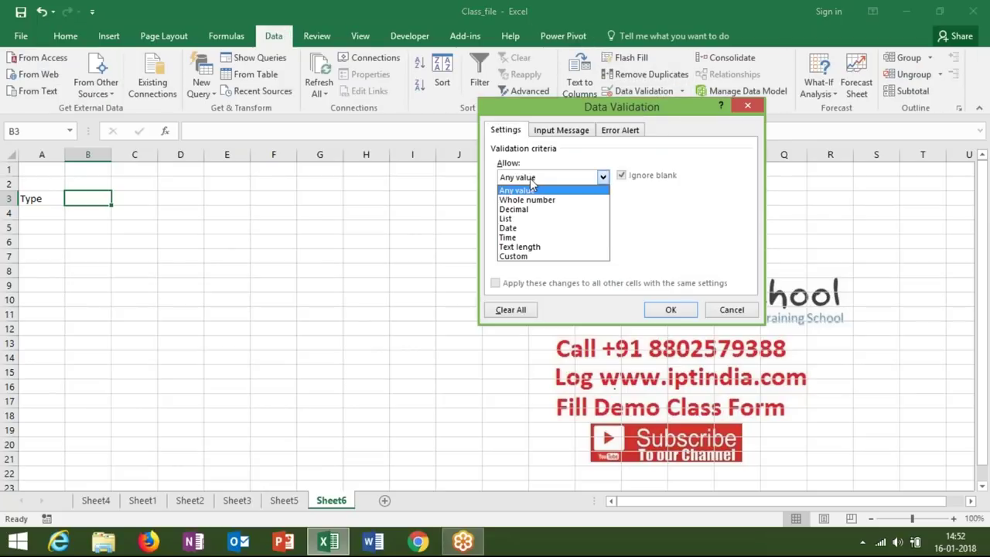
pyautogui.click(523, 219)
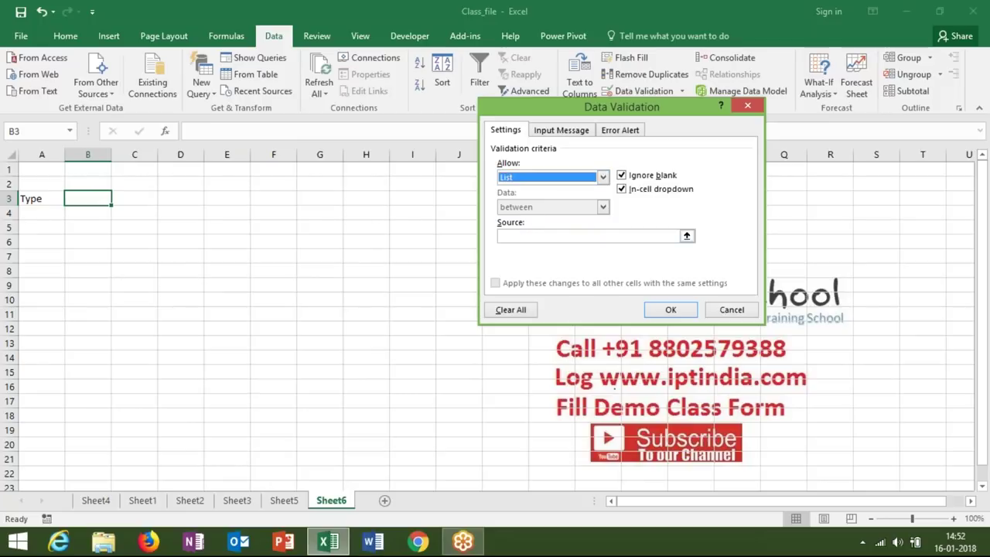
pyautogui.click(542, 236)
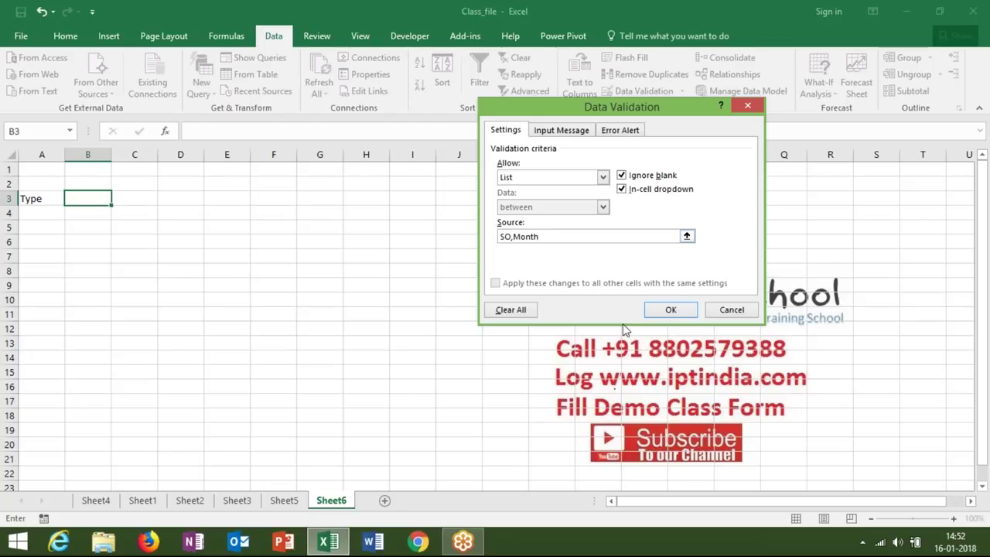
pyautogui.click(666, 312)
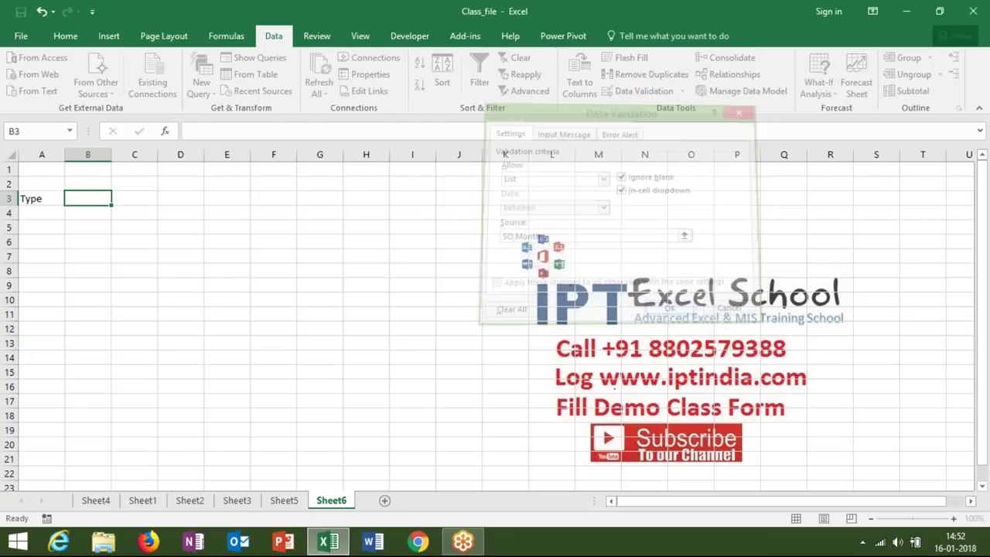
pyautogui.click(118, 200)
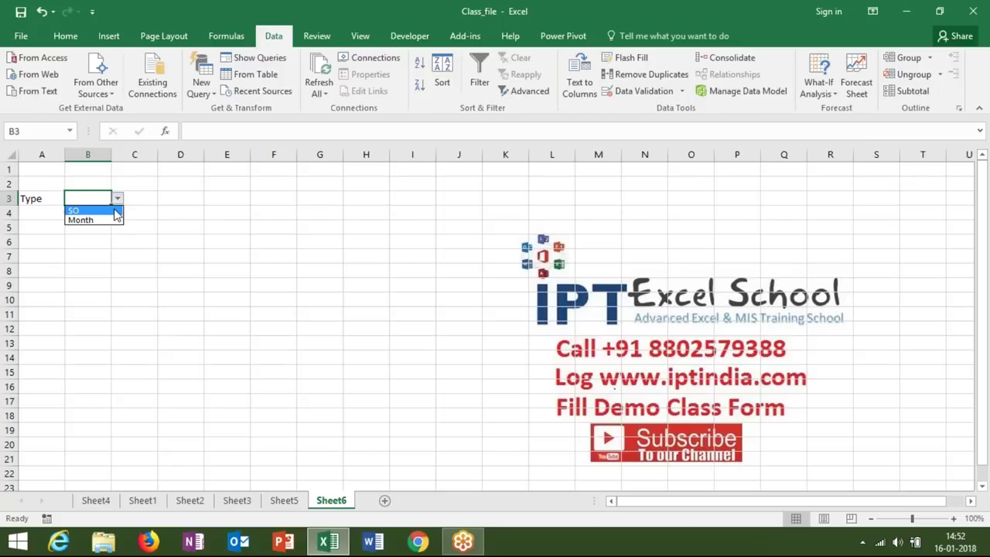
pyautogui.click(92, 211)
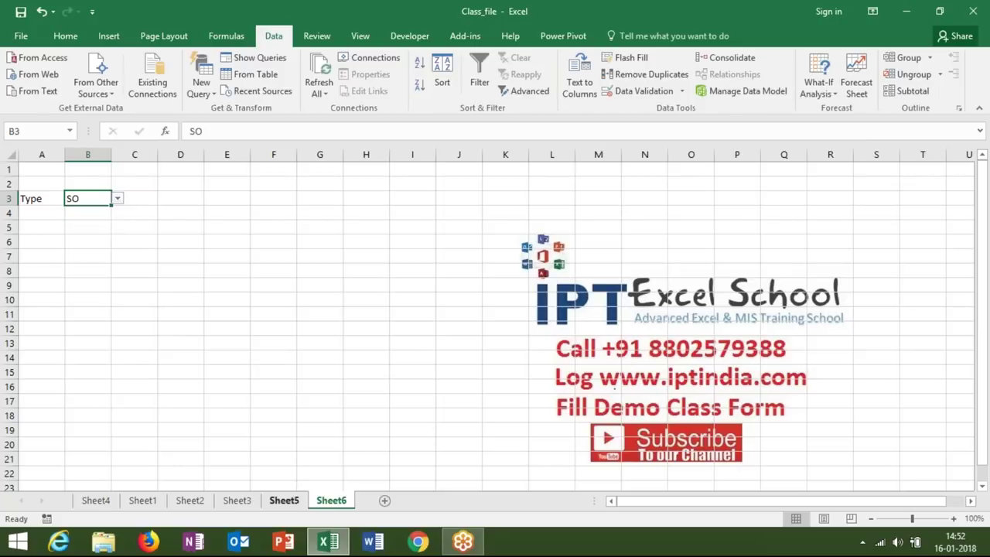
pyautogui.click(284, 501)
# Step: Switch Sheet6's B3 dropdown to Month
pyautogui.moveTo(32, 324)
pyautogui.mouseDown()
pyautogui.moveTo(332, 344)
pyautogui.moveTo(365, 400)
pyautogui.moveTo(362, 430)
pyautogui.mouseUp()
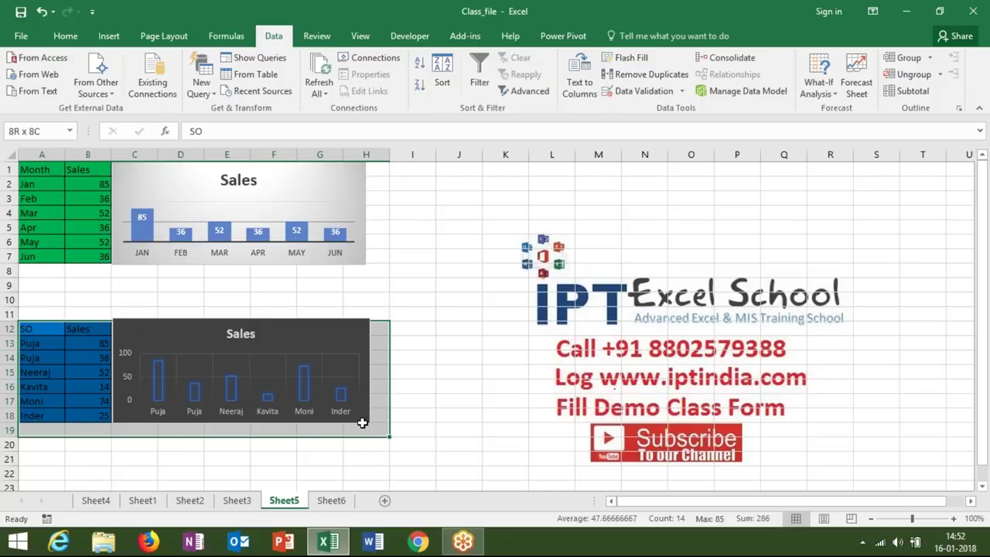
pyautogui.click(346, 506)
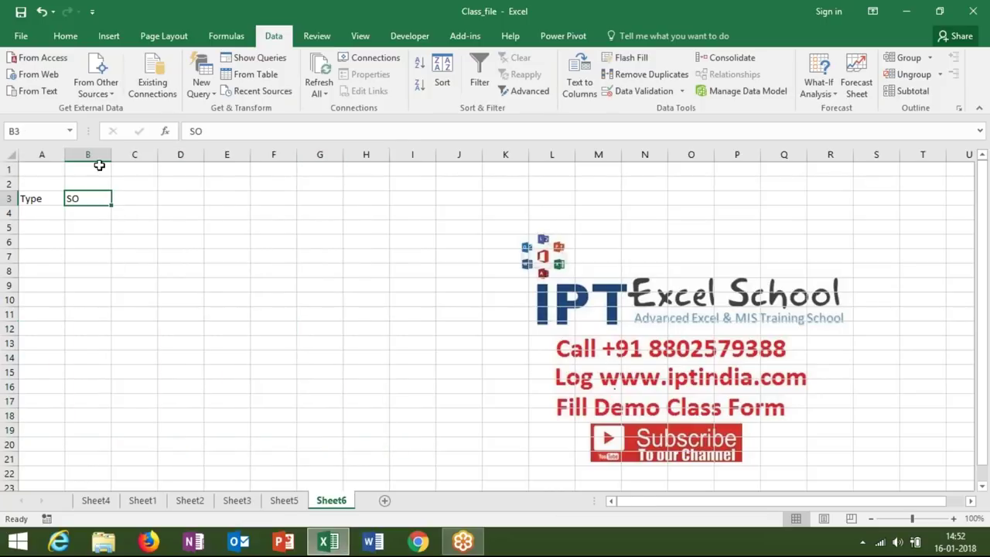
pyautogui.click(117, 198)
pyautogui.click(112, 219)
# Step: Resize Sheet5's top Sales chart so it ends at row 7, in line with column H
pyautogui.click(284, 500)
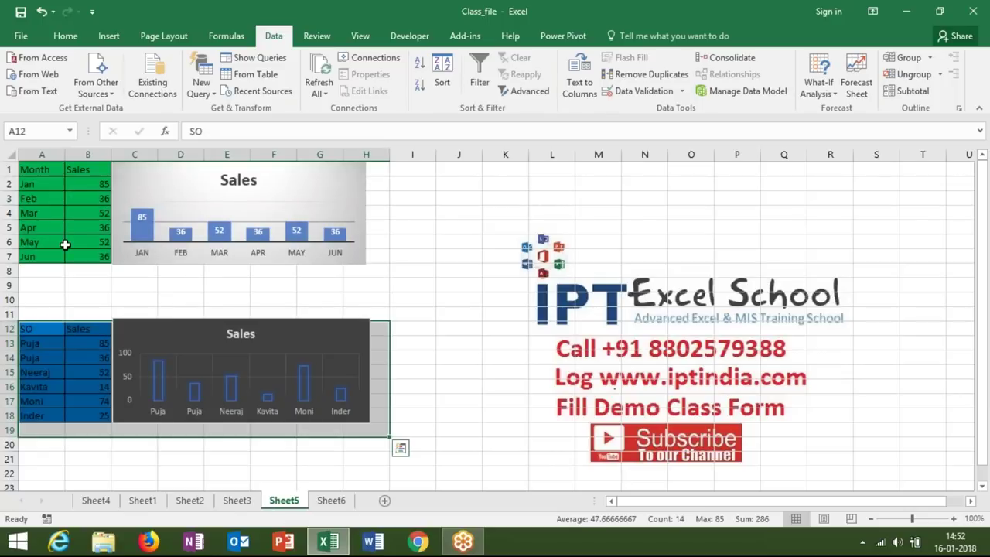
pyautogui.moveTo(44, 260)
pyautogui.mouseDown()
pyautogui.moveTo(324, 264)
pyautogui.moveTo(364, 166)
pyautogui.mouseUp()
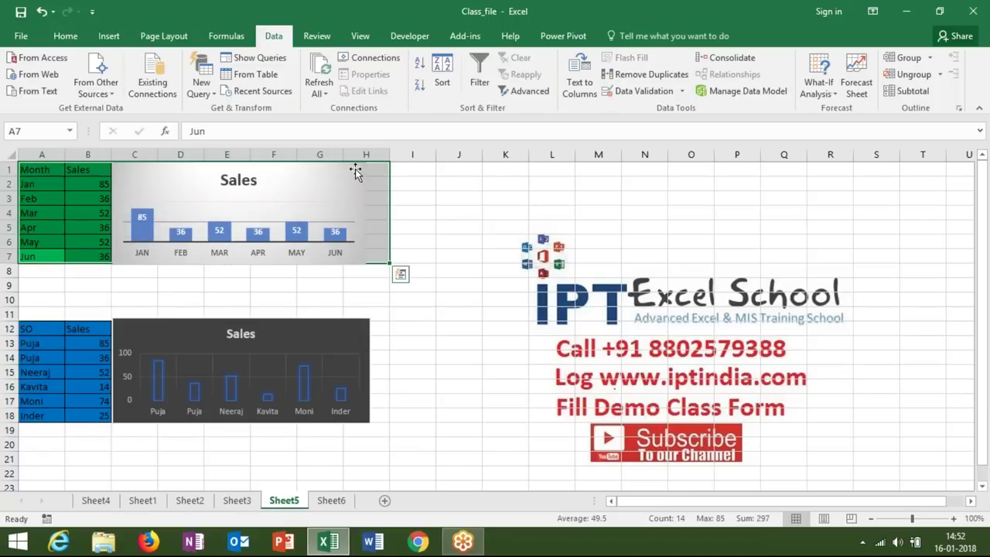
pyautogui.click(239, 283)
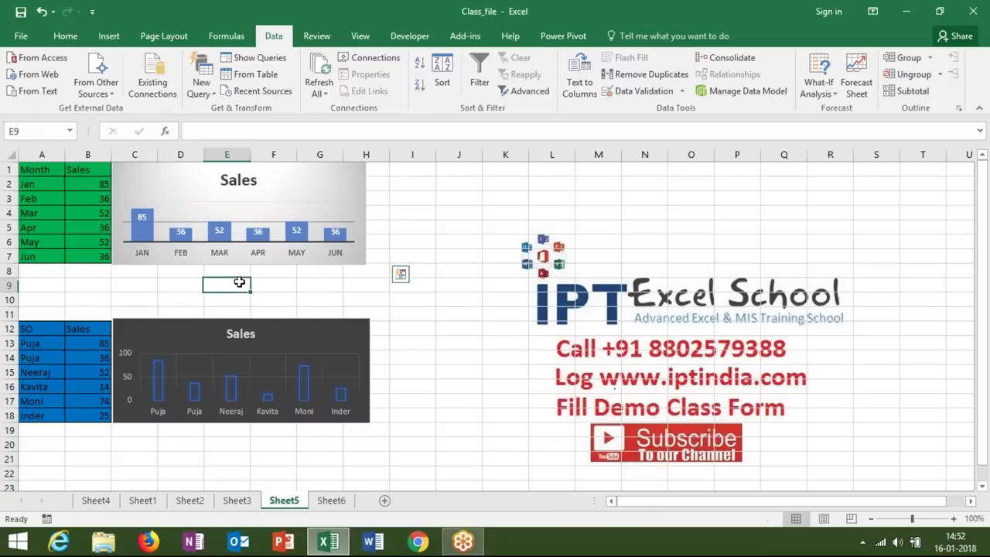
pyautogui.click(120, 263)
pyautogui.moveTo(367, 268); pyautogui.dragTo(365, 264)
pyautogui.click(366, 284)
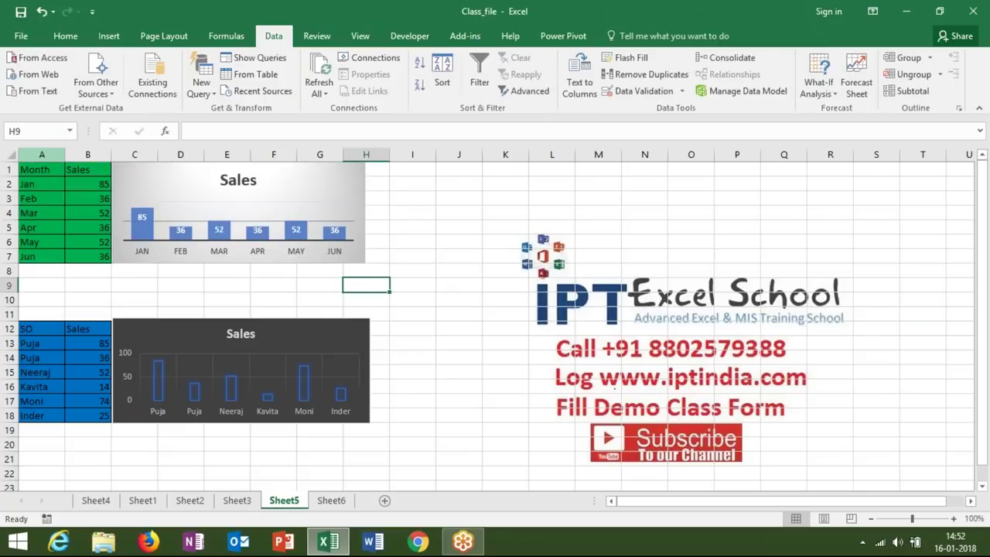
pyautogui.moveTo(35, 169)
pyautogui.mouseDown()
pyautogui.moveTo(399, 213)
pyautogui.moveTo(379, 257)
pyautogui.mouseUp()
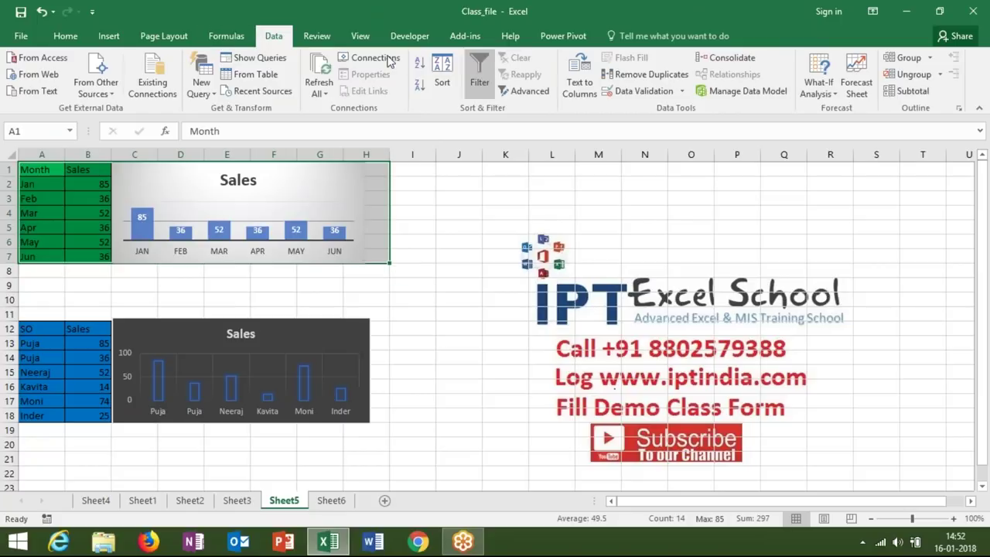
# Step: Hide Sheet5's gridlines and narrow column H to width 5.00
pyautogui.click(172, 41)
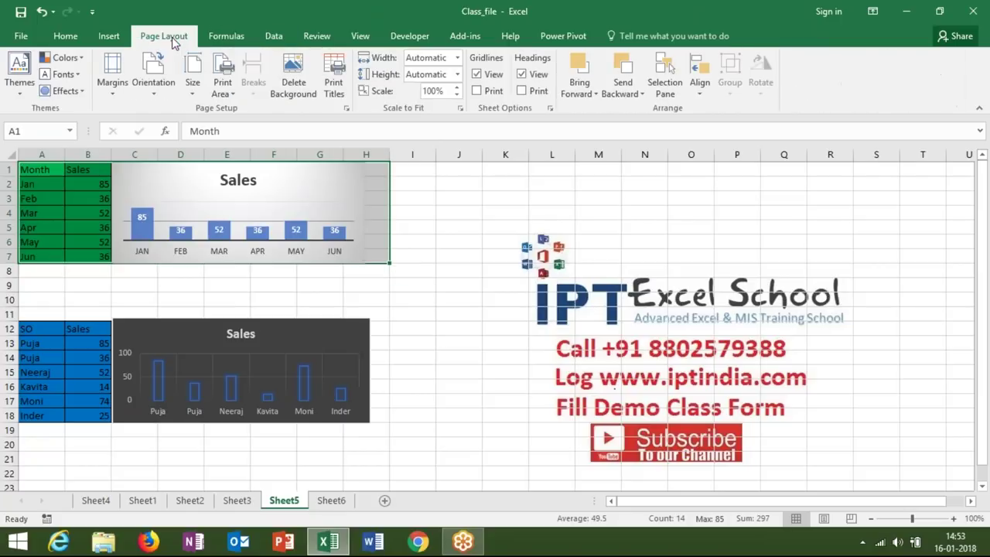
pyautogui.click(495, 77)
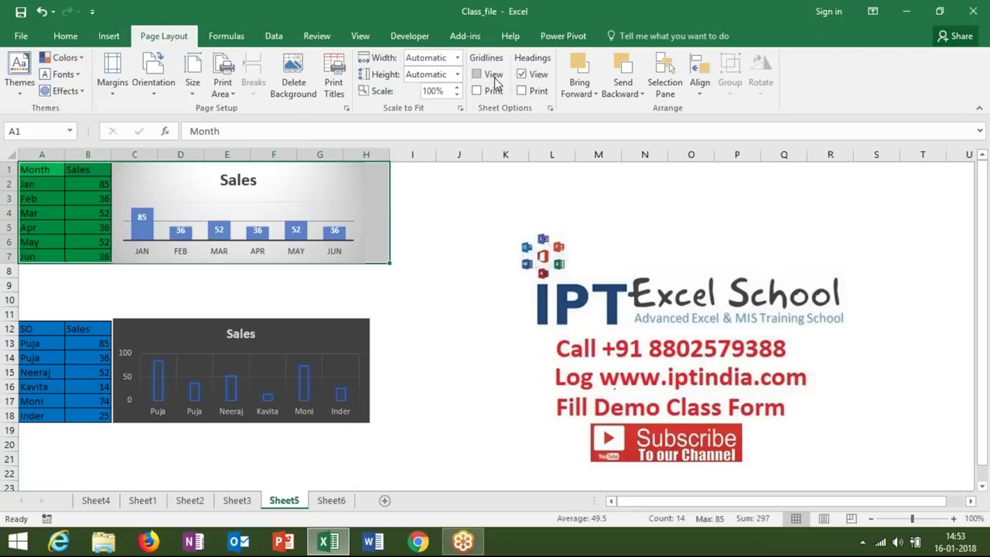
pyautogui.moveTo(390, 154); pyautogui.dragTo(373, 154)
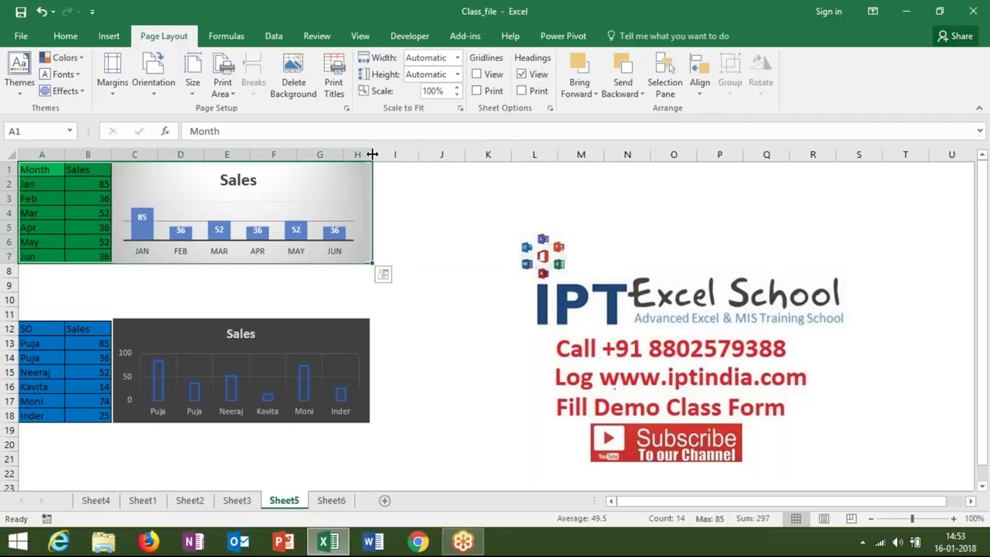
pyautogui.hotkey('ctrl', 'q')
pyautogui.press('Escape')
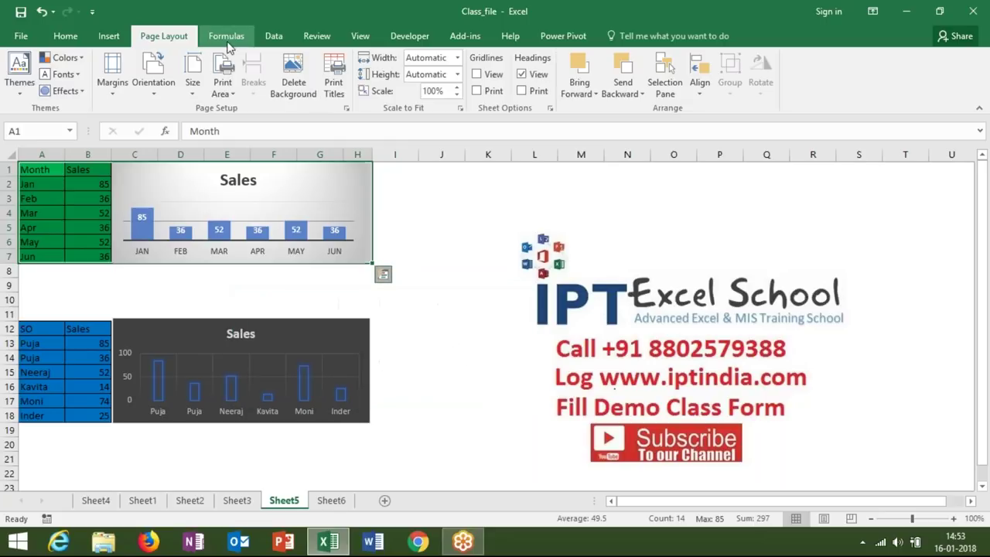
pyautogui.click(226, 37)
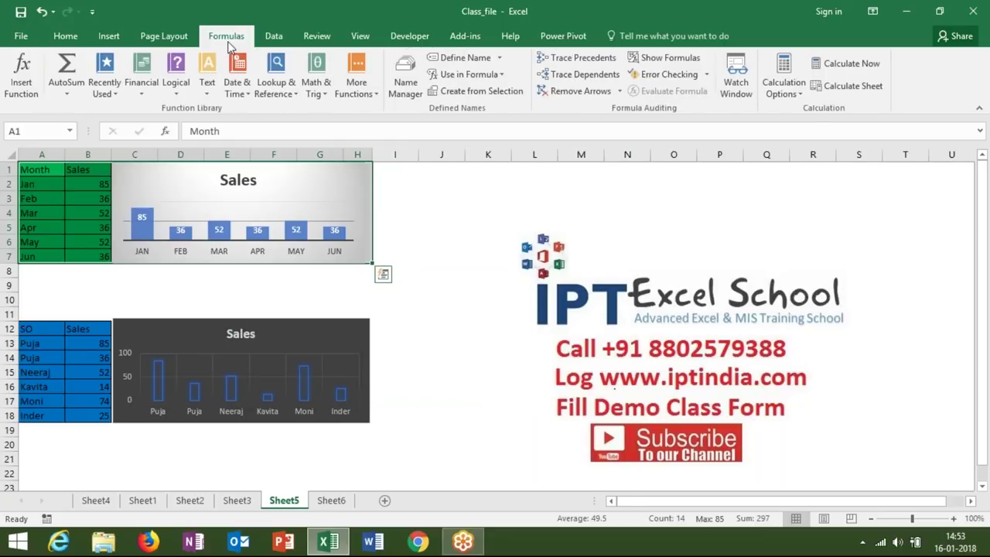
pyautogui.click(533, 172)
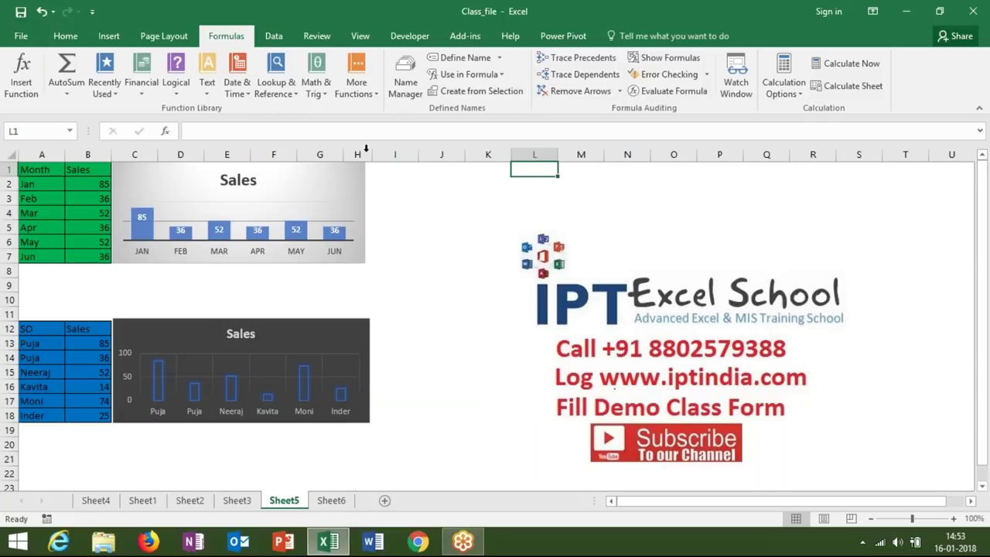
pyautogui.click(468, 58)
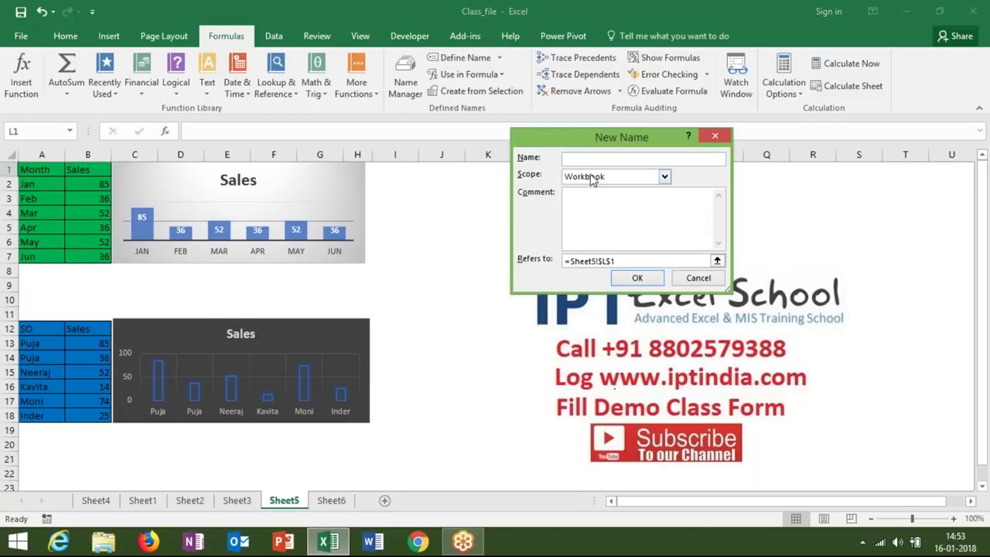
pyautogui.write('C')
pyautogui.click(698, 277)
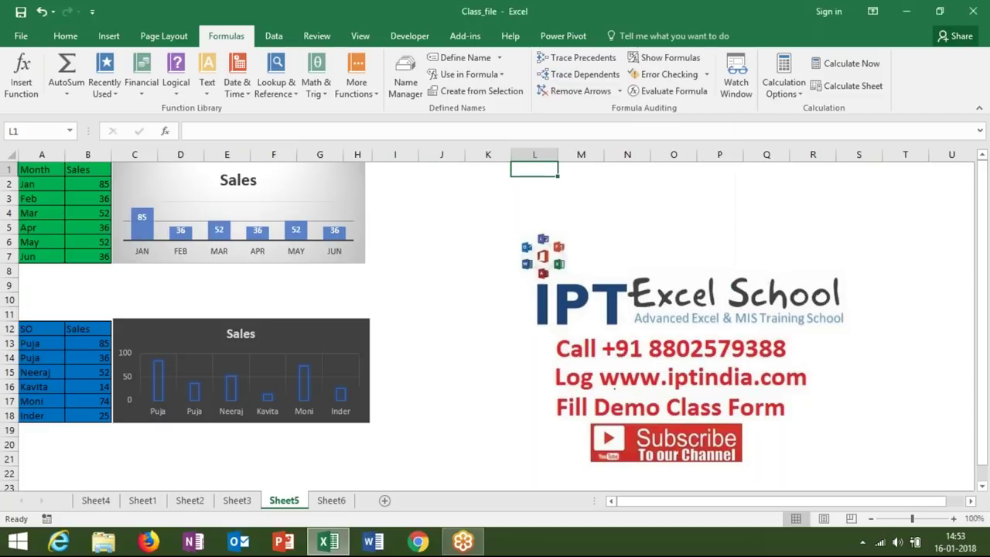
pyautogui.moveTo(42, 169)
pyautogui.mouseDown()
pyautogui.moveTo(88, 171)
pyautogui.moveTo(347, 260)
pyautogui.mouseUp()
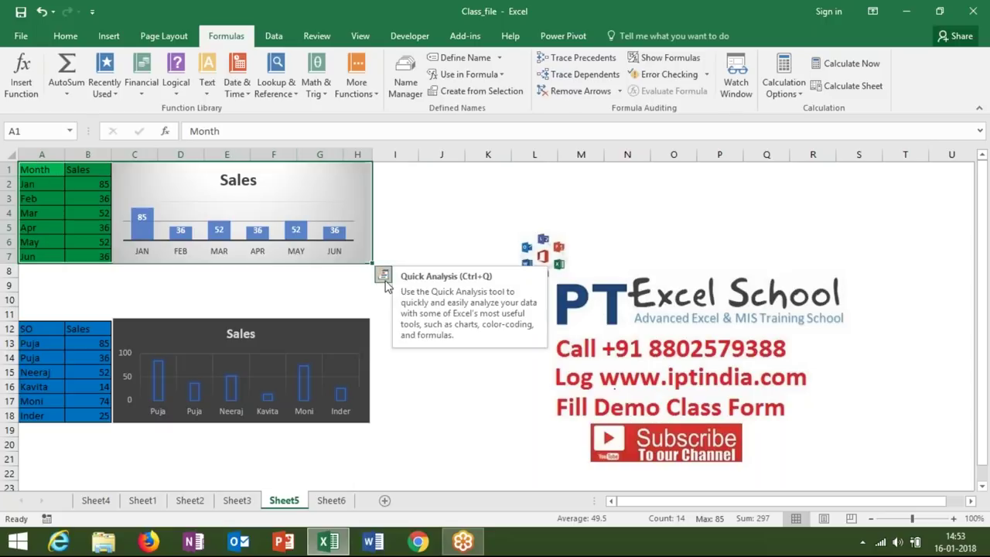
# Step: Try naming A1:H7 'Month', abandoning it after the duplicate-name warning
pyautogui.click(461, 60)
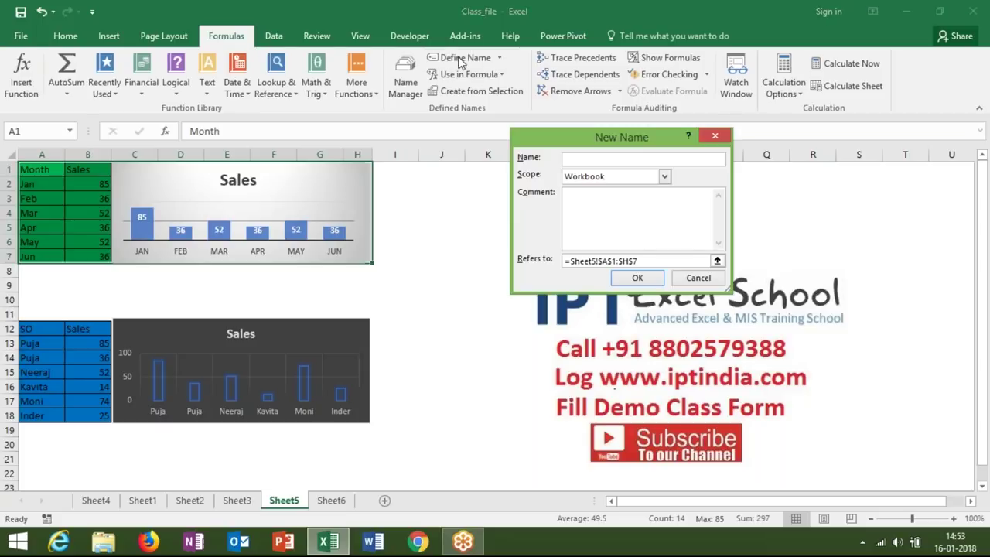
pyautogui.write('mONTH')
pyautogui.press('BackSpace')
pyautogui.press('BackSpace')
pyautogui.press('BackSpace')
pyautogui.press('BackSpace')
pyautogui.press('BackSpace')
pyautogui.write('Month')
pyautogui.click(637, 278)
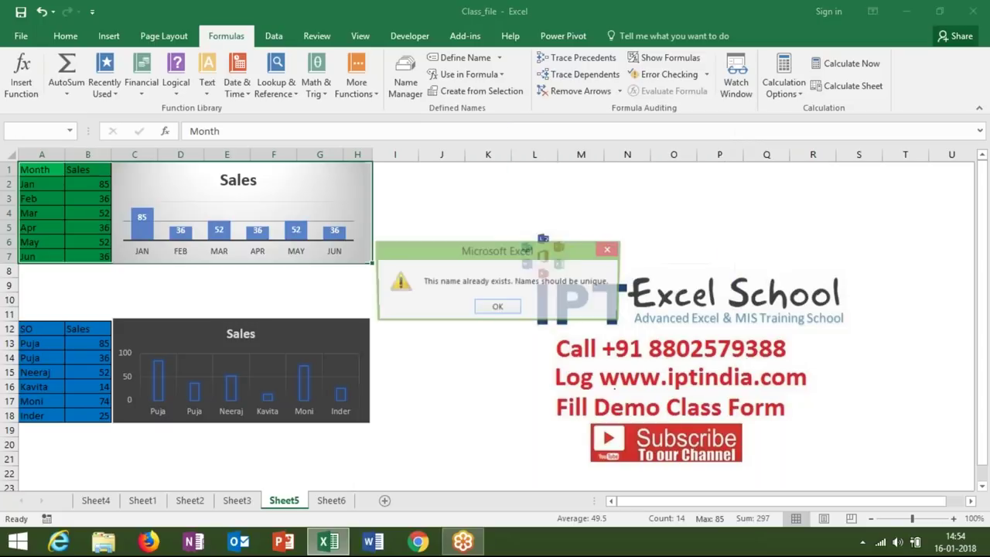
pyautogui.press('Return')
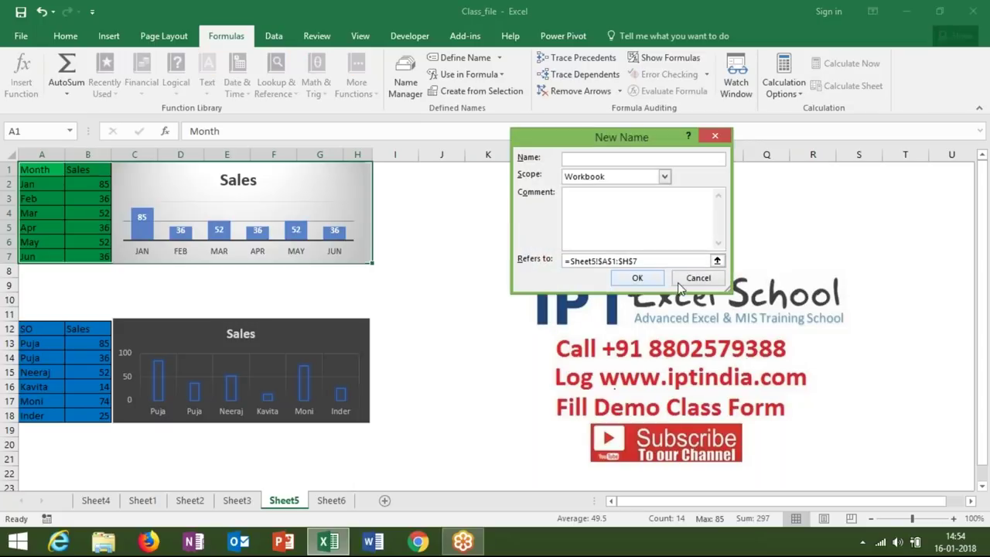
pyautogui.click(691, 278)
# Step: Delete the broken names Criteria, Extract, mail, Month, S_O and Show in Name Manager
pyautogui.click(407, 86)
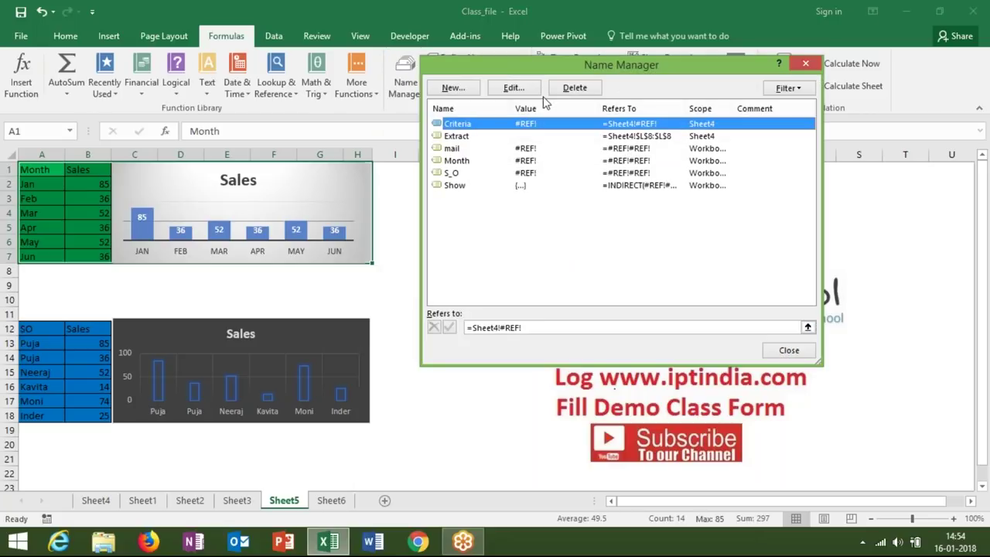
pyautogui.click(575, 88)
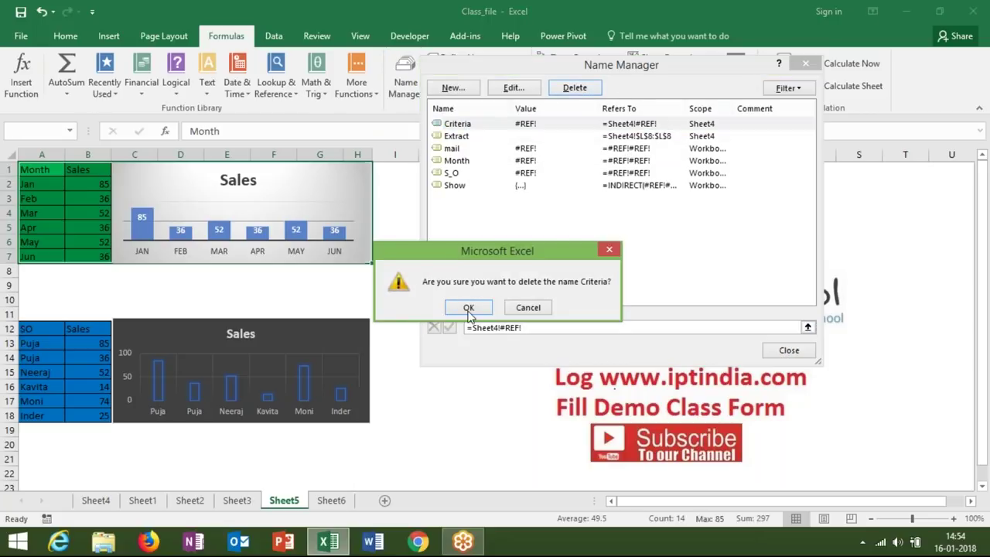
pyautogui.click(468, 307)
pyautogui.click(551, 125)
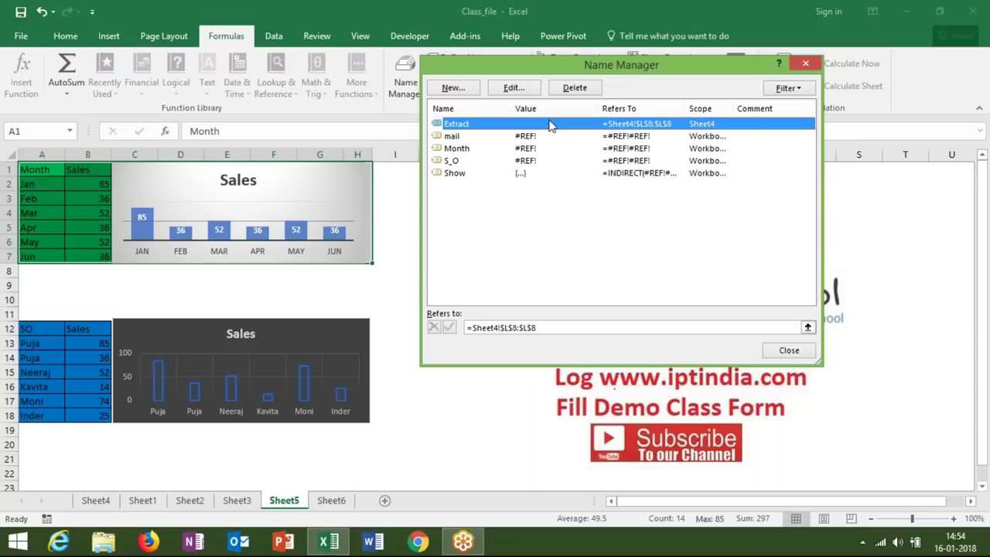
pyautogui.click(573, 92)
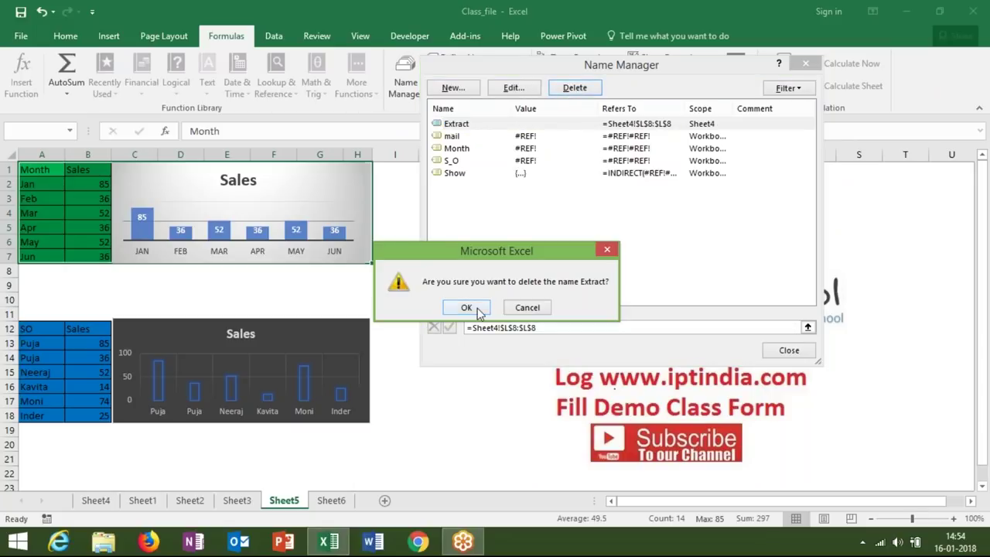
pyautogui.click(478, 308)
pyautogui.click(526, 125)
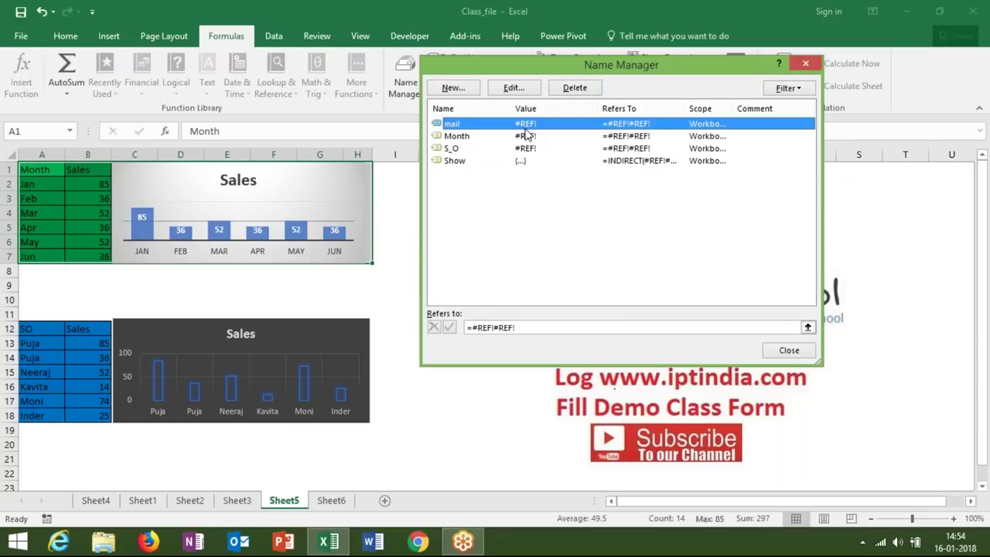
pyautogui.keyDown('shift'); pyautogui.click(531, 160); pyautogui.keyUp('shift')
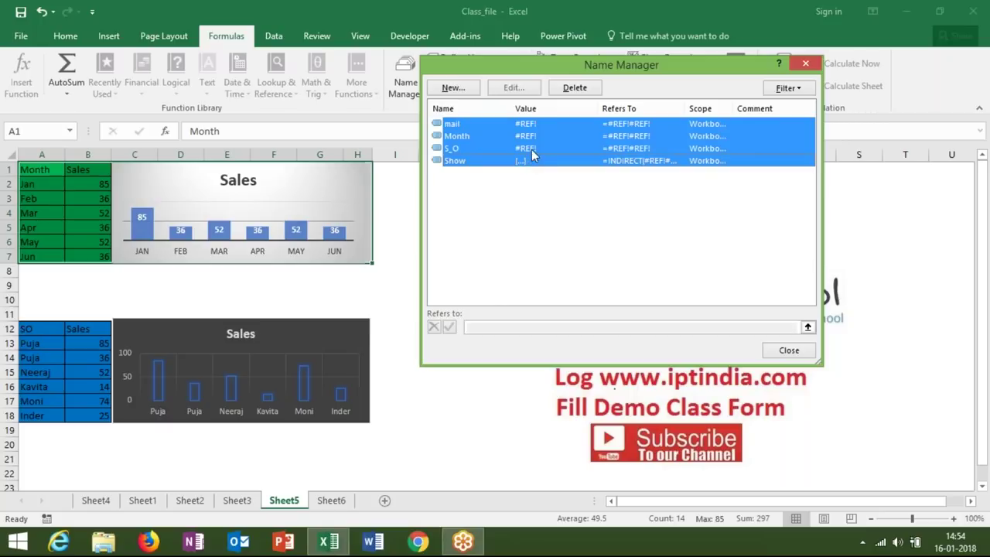
pyautogui.click(574, 88)
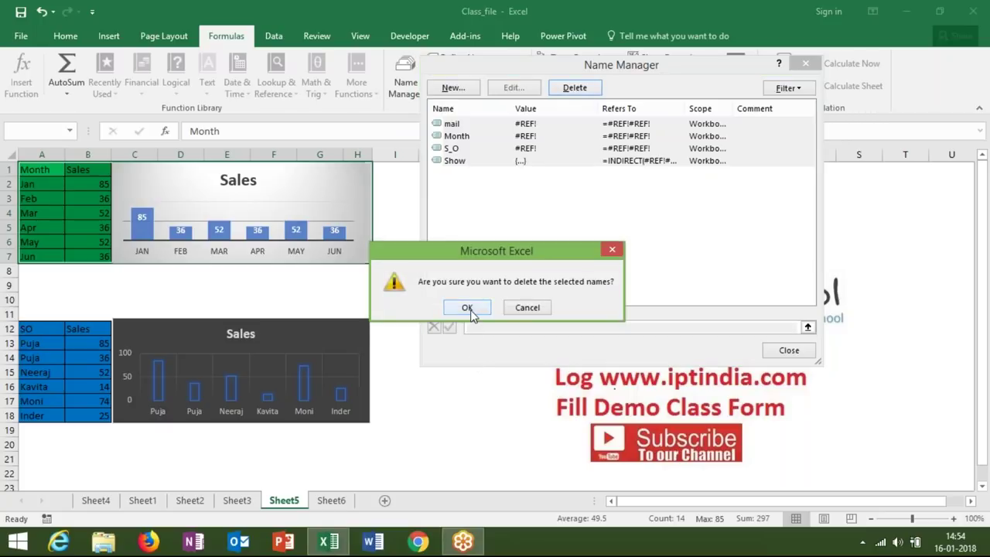
pyautogui.click(470, 309)
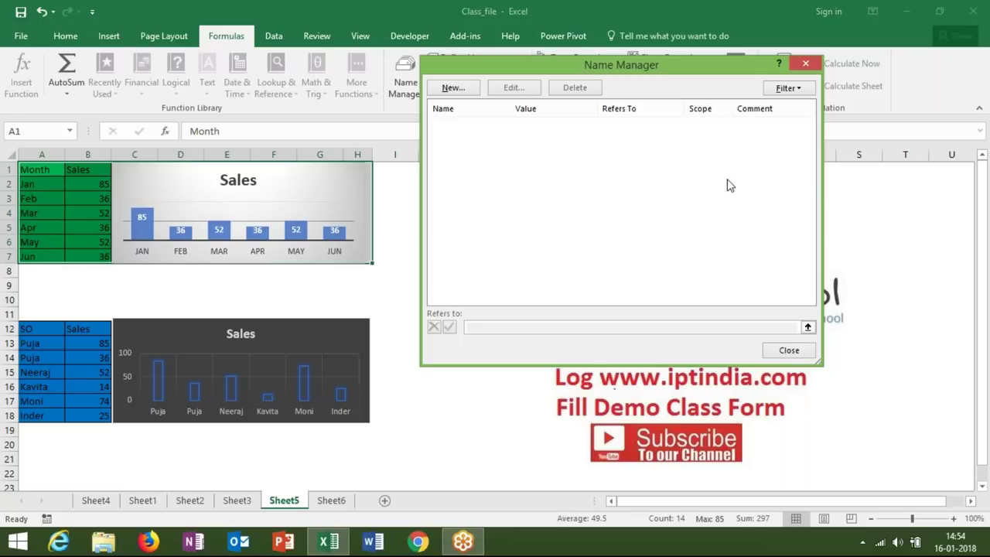
# Step: Define the name Month as =Sheet5!$A$1:$H$7 and verify its reference
pyautogui.click(463, 91)
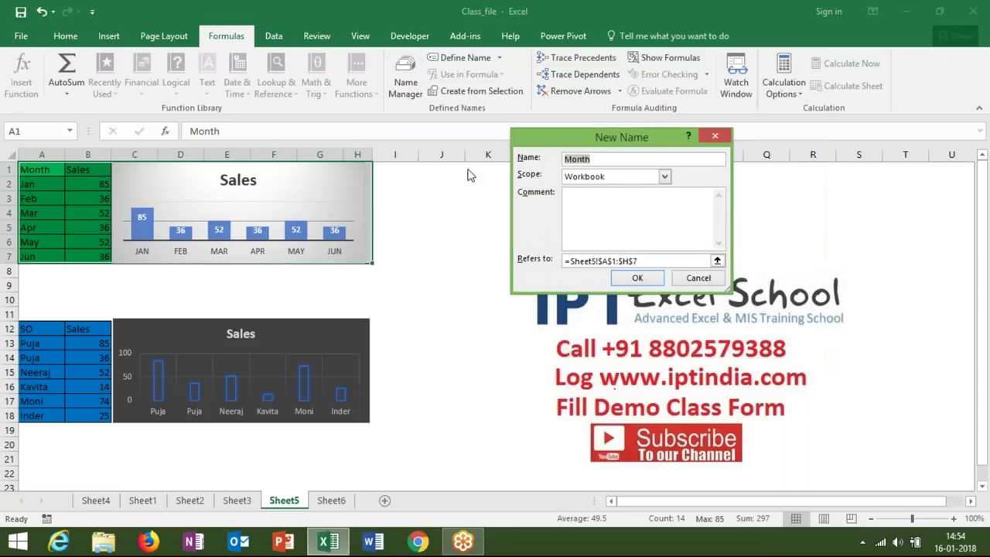
pyautogui.click(637, 278)
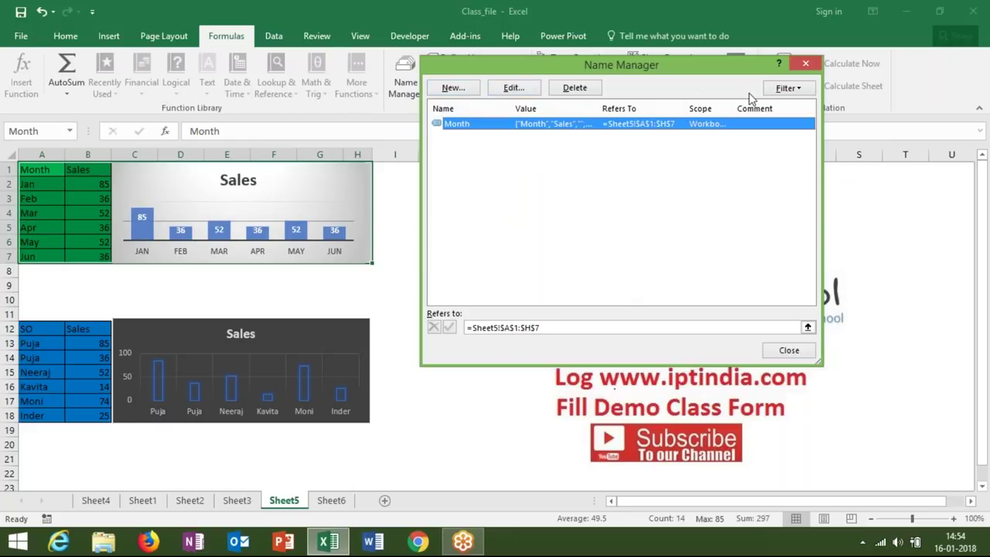
pyautogui.click(494, 328)
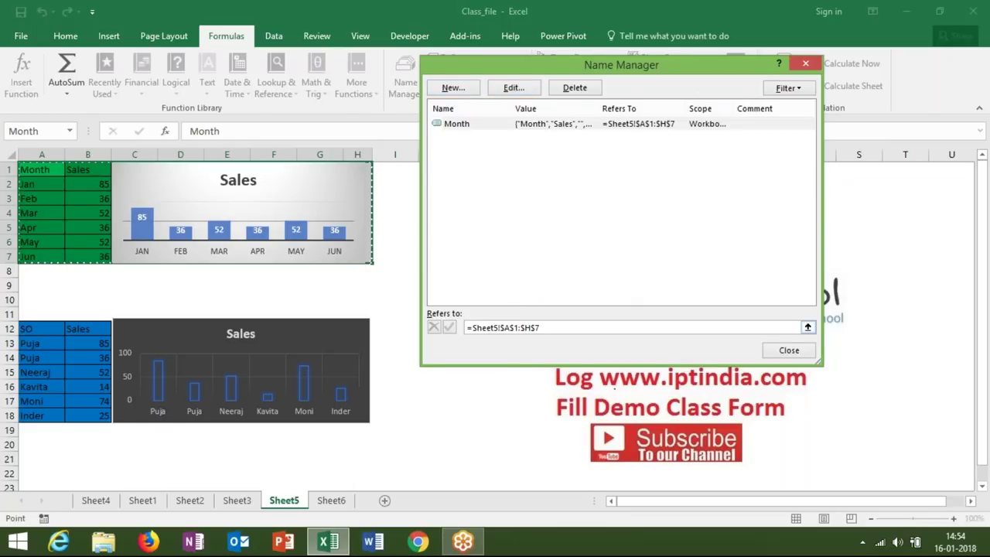
pyautogui.click(464, 90)
pyautogui.click(455, 88)
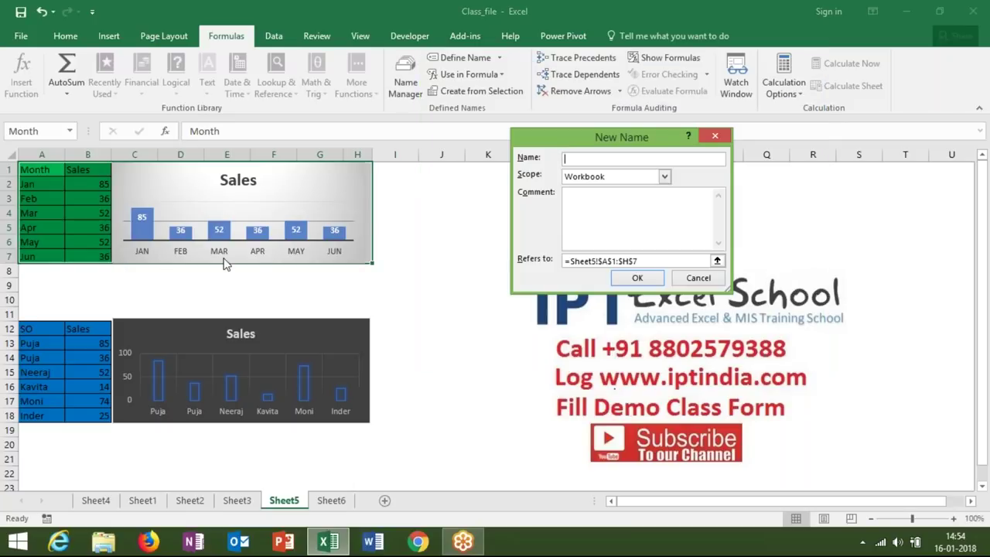
# Step: Select Sheet5's A12:H18 with the SO table and chart and name it SO
pyautogui.press('Escape')
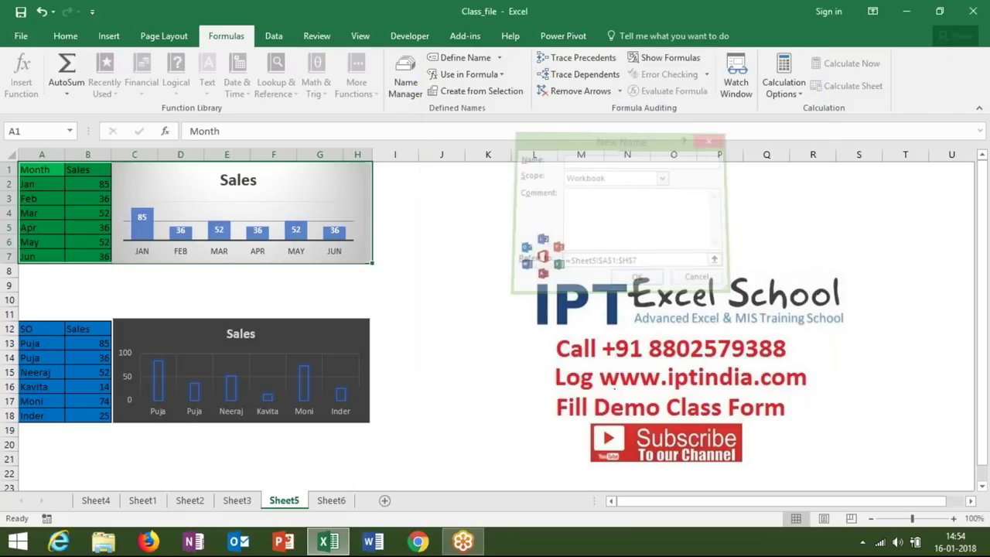
pyautogui.moveTo(35, 329)
pyautogui.mouseDown()
pyautogui.moveTo(159, 334)
pyautogui.moveTo(358, 416)
pyautogui.mouseUp()
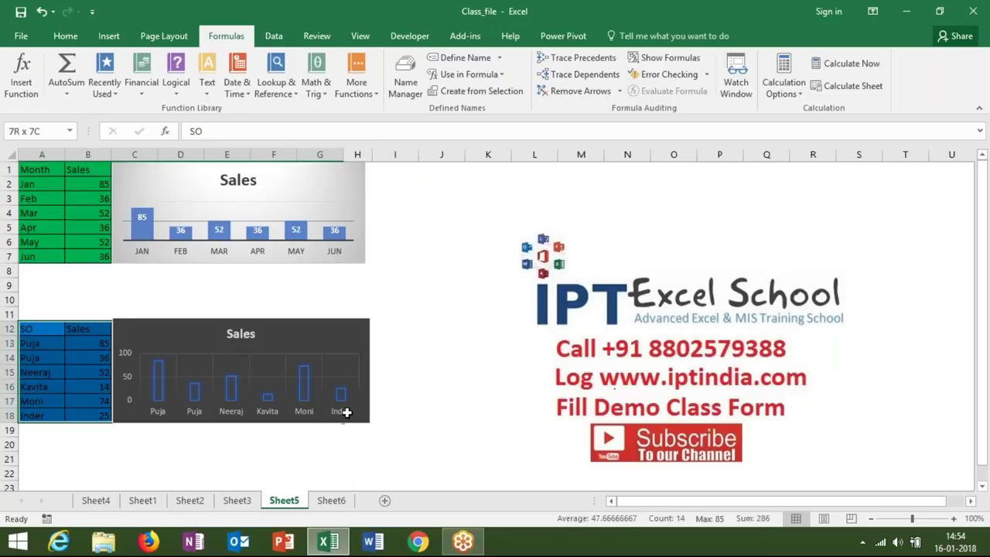
pyautogui.moveTo(358, 416); pyautogui.dragTo(363, 421)
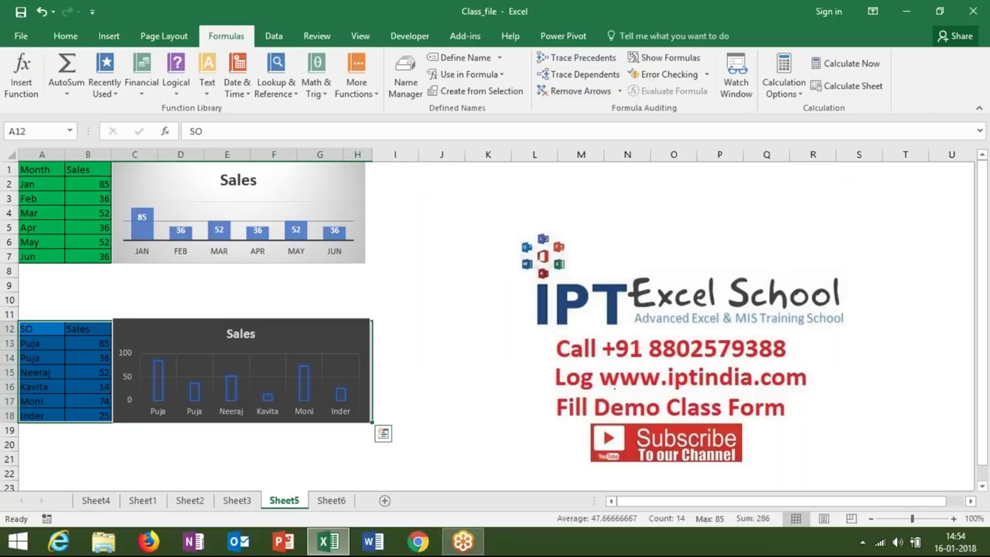
pyautogui.click(472, 68)
pyautogui.click(468, 58)
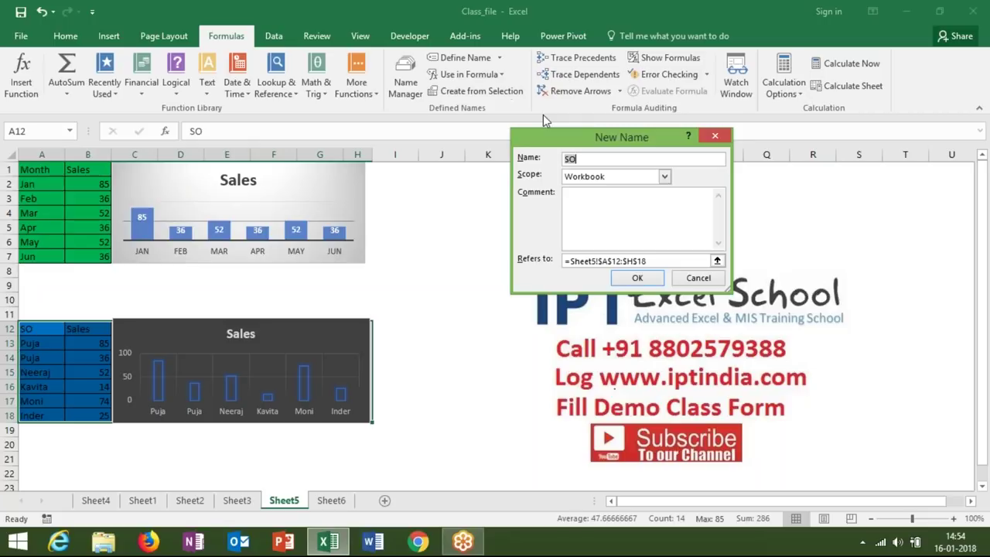
pyautogui.click(637, 280)
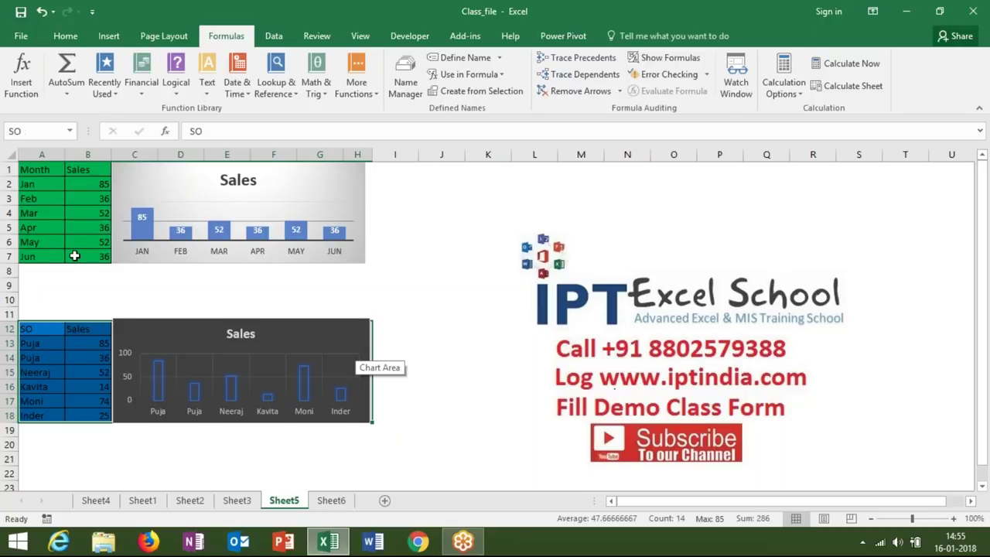
# Step: Copy Sheet5's A1:H7 Month table and chart, then paste it as a linked picture on Sheet6 at row 6
pyautogui.click(45, 171)
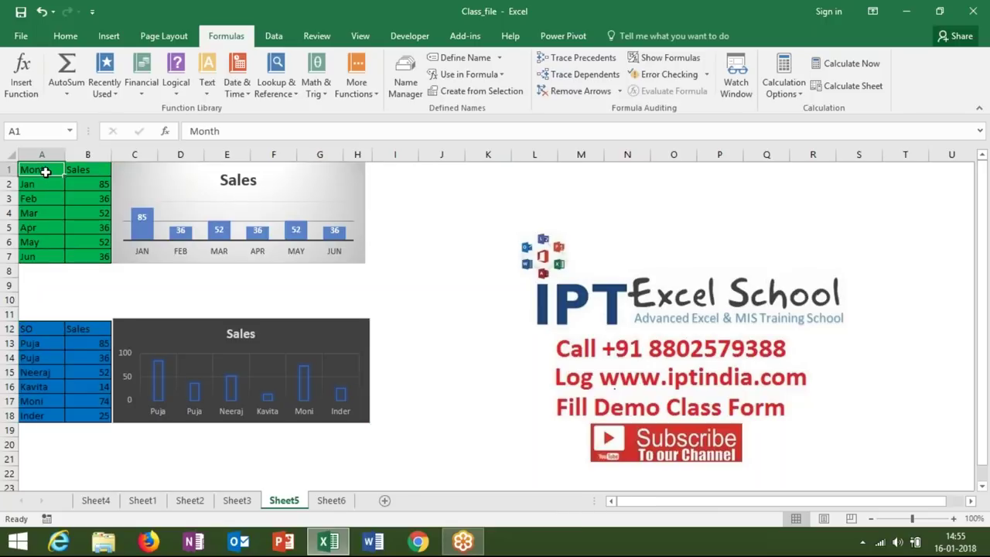
pyautogui.moveTo(45, 172); pyautogui.dragTo(368, 257)
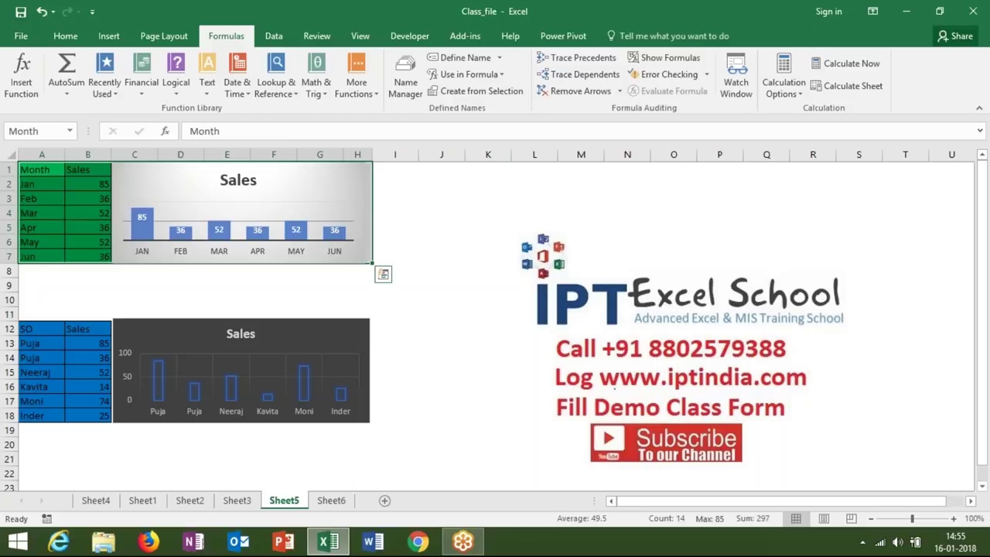
pyautogui.hotkey('ctrl', 'c')
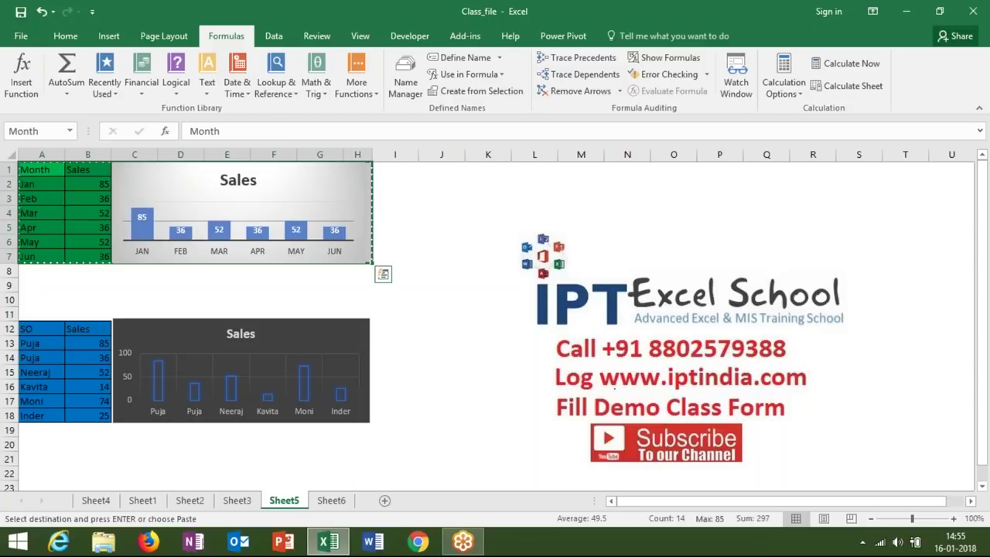
pyautogui.click(332, 501)
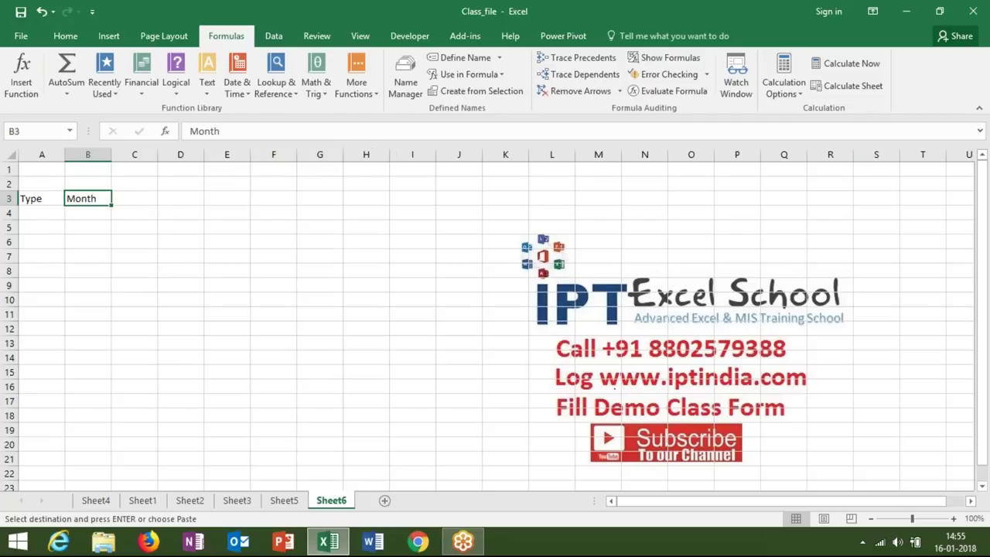
pyautogui.click(48, 229)
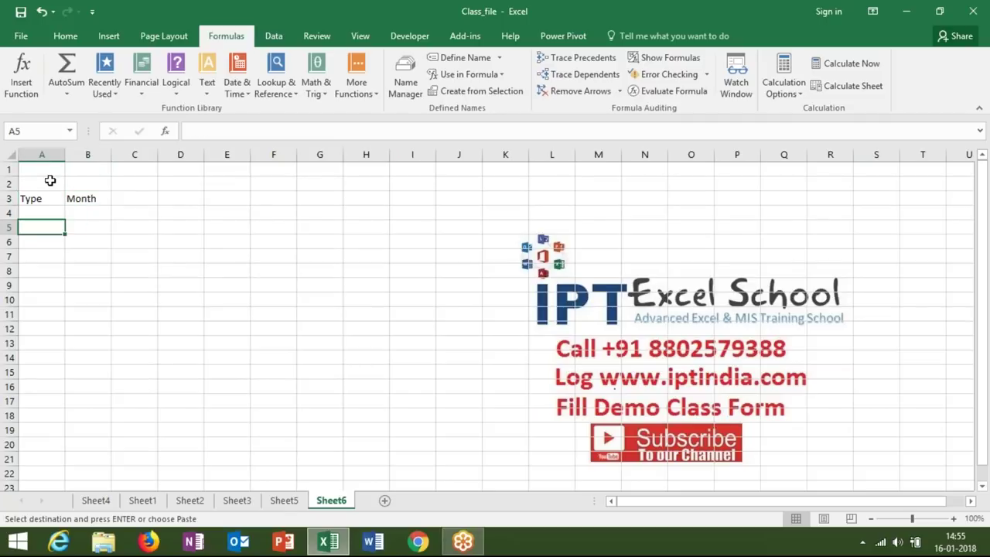
pyautogui.click(69, 39)
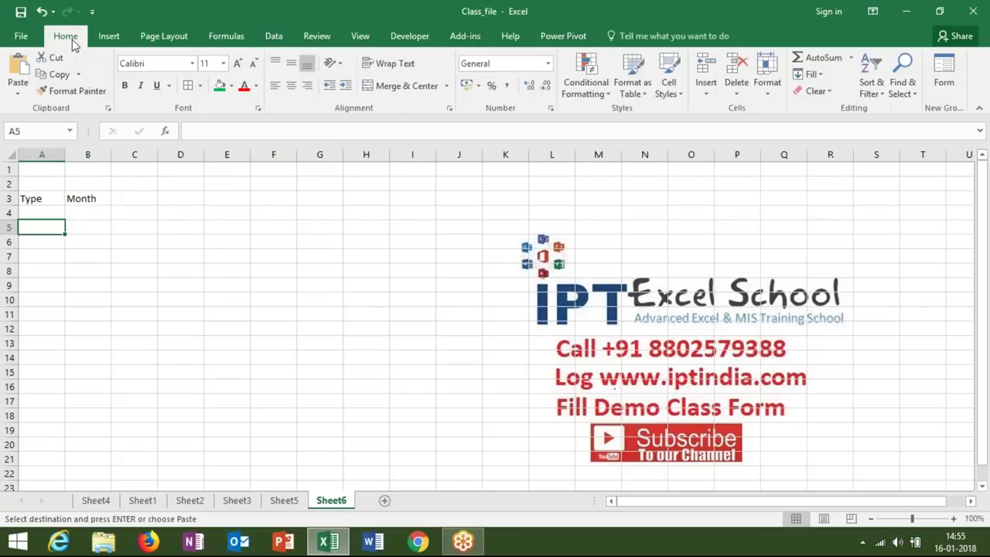
pyautogui.click(18, 91)
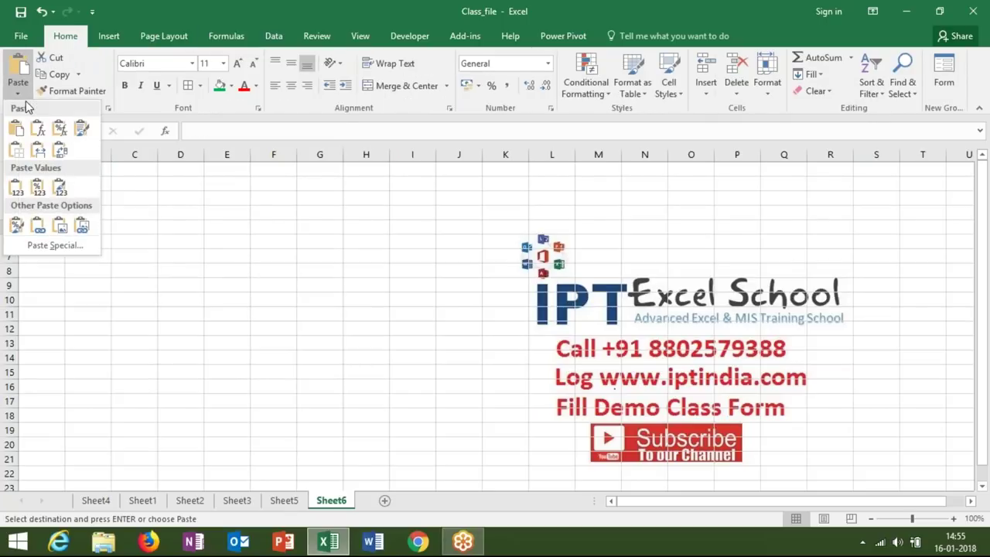
pyautogui.click(82, 227)
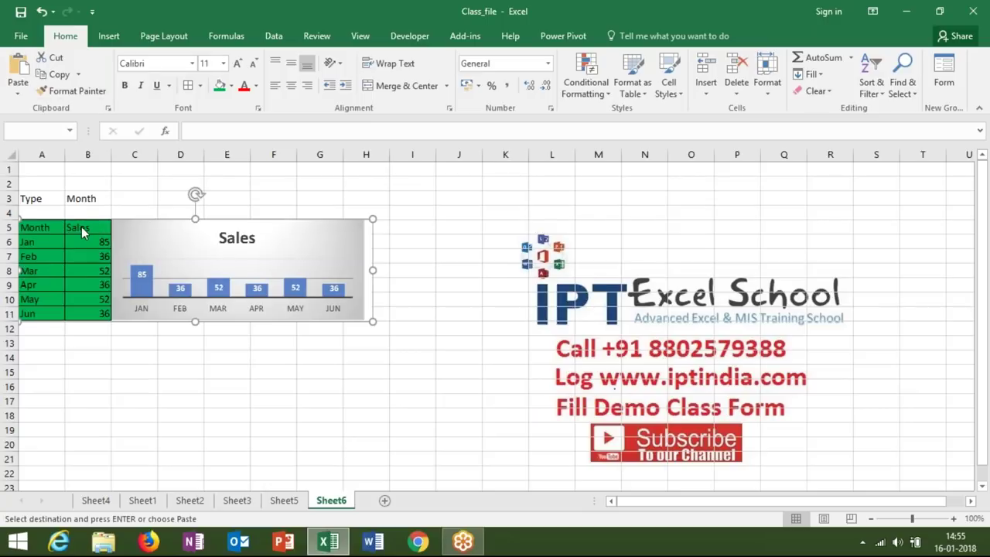
pyautogui.moveTo(85, 234); pyautogui.dragTo(95, 255)
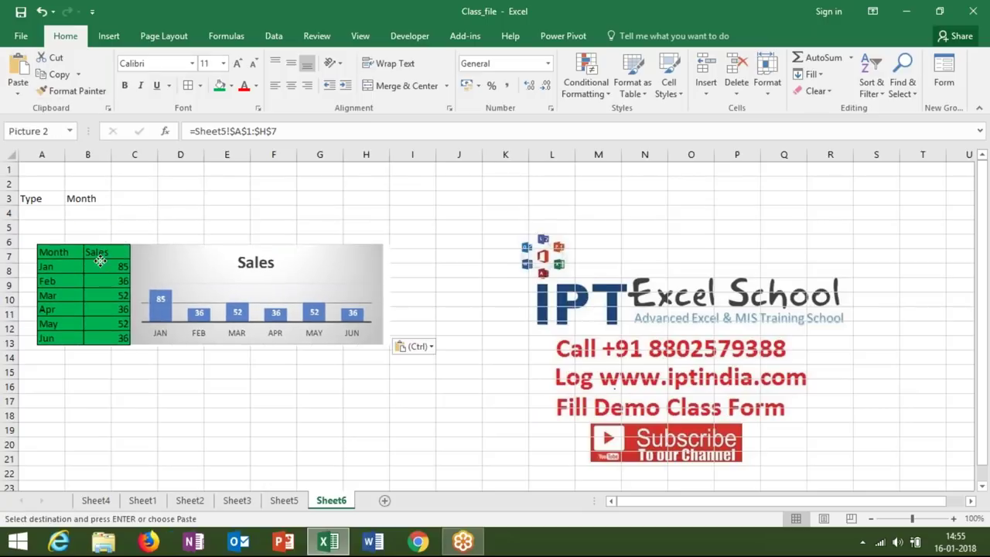
# Step: Replace the picture's Sheet5 range reference, linking it to the SO name
pyautogui.click(135, 396)
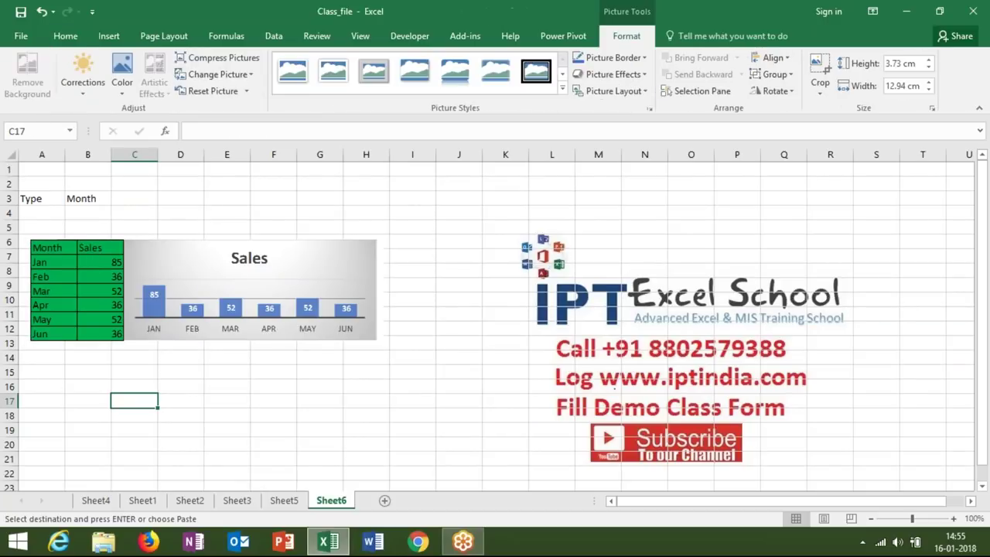
pyautogui.click(182, 282)
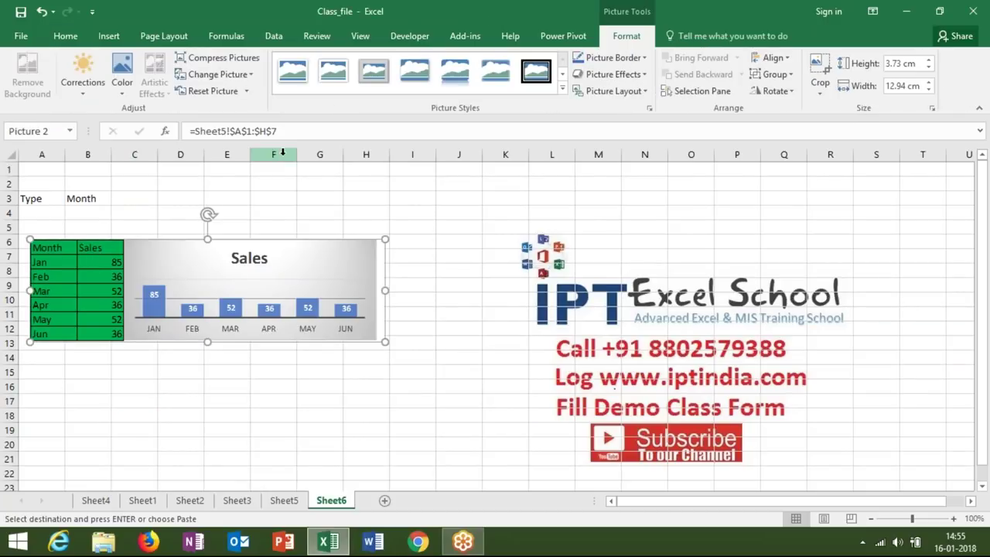
pyautogui.click(287, 132)
pyautogui.press('BackSpace')
pyautogui.press('BackSpace')
pyautogui.press('BackSpace')
pyautogui.press('BackSpace')
pyautogui.press('BackSpace')
pyautogui.press('BackSpace')
pyautogui.press('BackSpace')
pyautogui.press('BackSpace')
pyautogui.press('BackSpace')
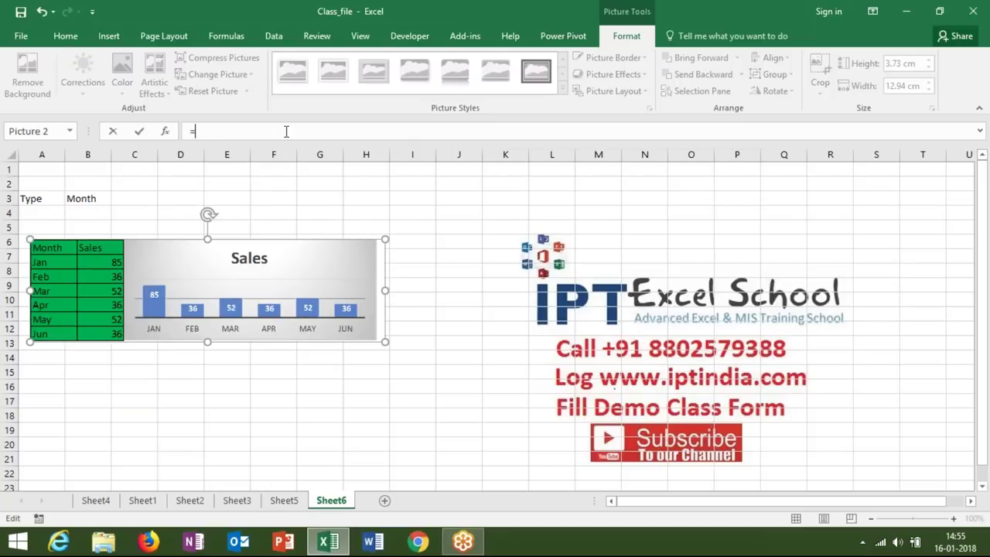
pyautogui.write('M')
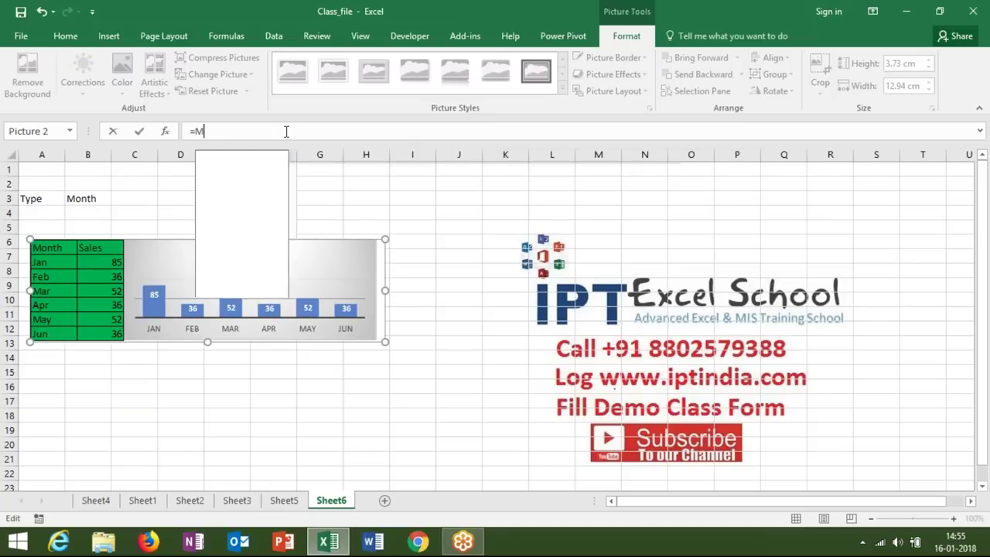
pyautogui.write('onth')
pyautogui.press('Down')
pyautogui.press('Tab')
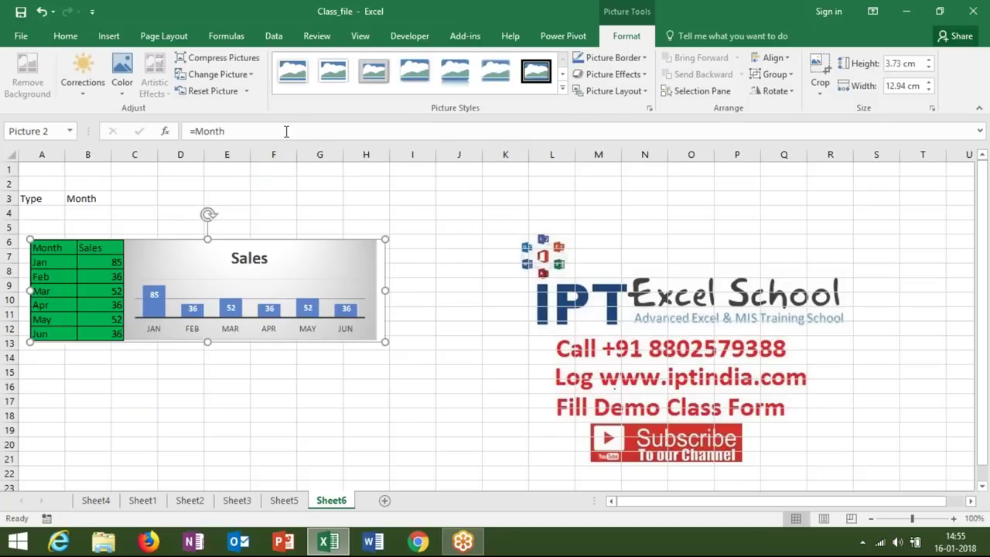
pyautogui.press('BackSpace')
pyautogui.press('BackSpace')
pyautogui.press('BackSpace')
pyautogui.press('BackSpace')
pyautogui.press('BackSpace')
pyautogui.write('So')
pyautogui.press('Return')
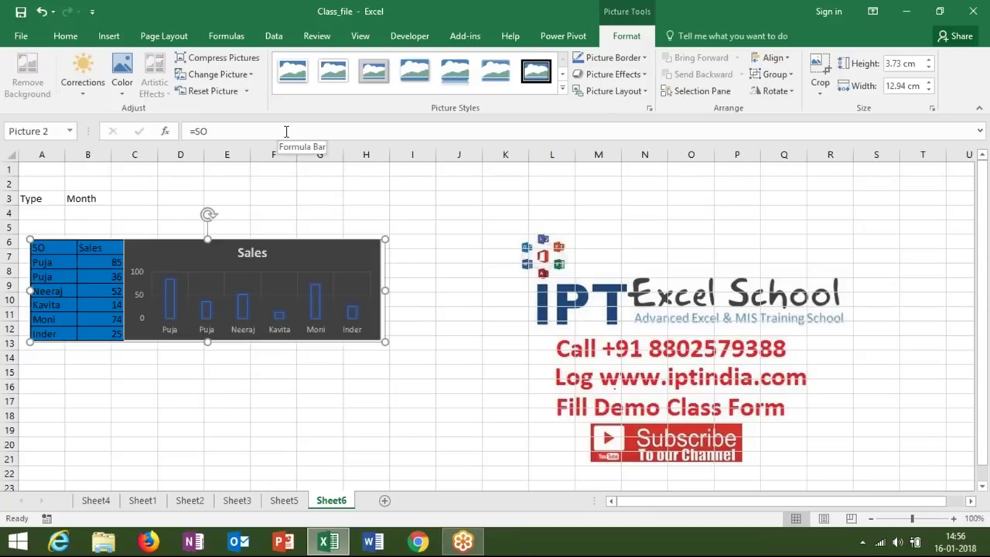
# Step: Change the picture's link formula from SO to =Month
pyautogui.click(289, 216)
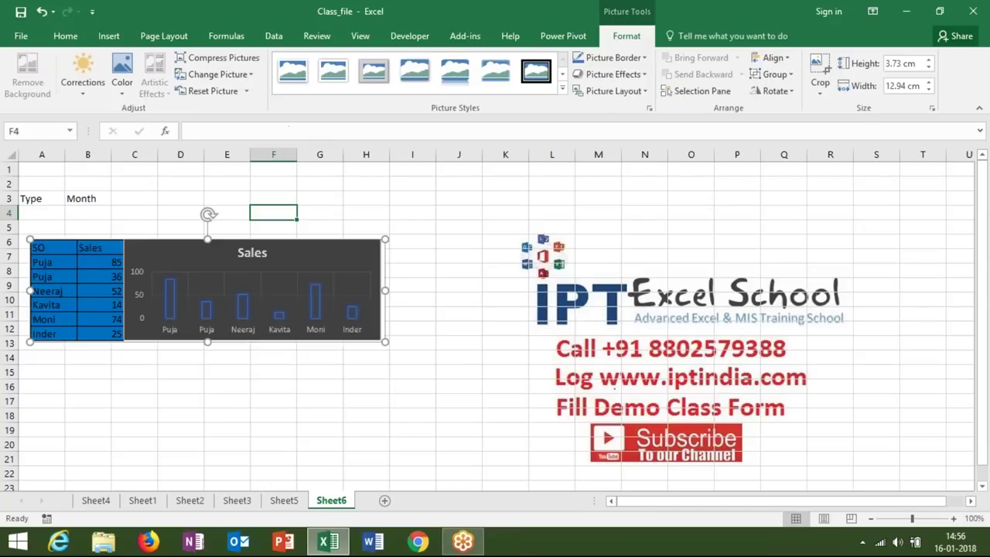
pyautogui.click(246, 372)
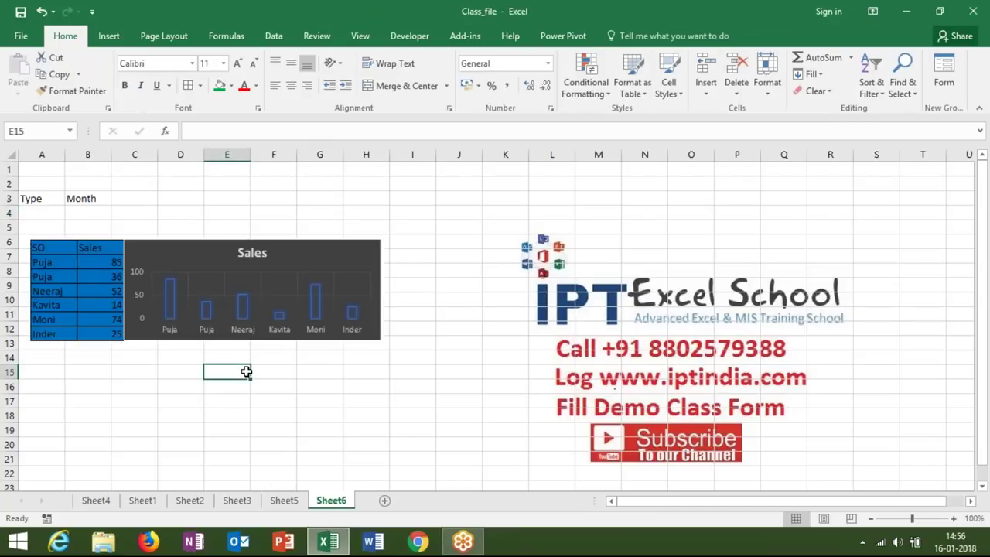
pyautogui.click(204, 294)
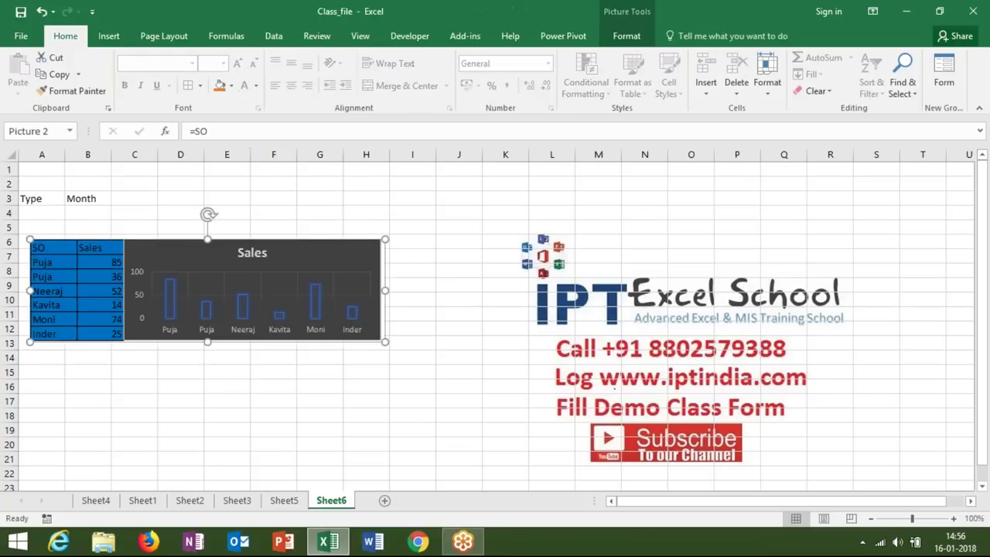
pyautogui.click(226, 414)
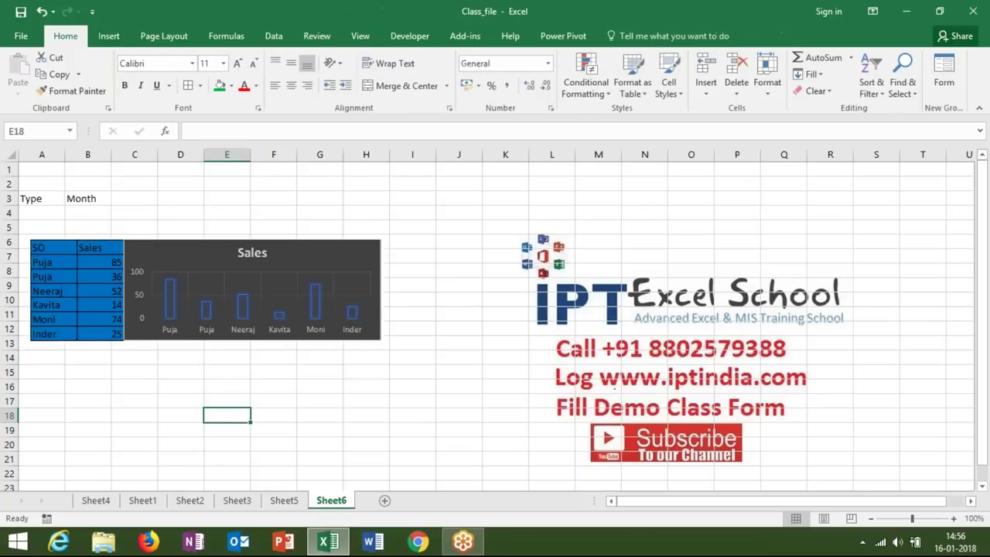
pyautogui.click(215, 337)
pyautogui.click(207, 131)
pyautogui.press('BackSpace')
pyautogui.press('BackSpace')
pyautogui.write('Mo')
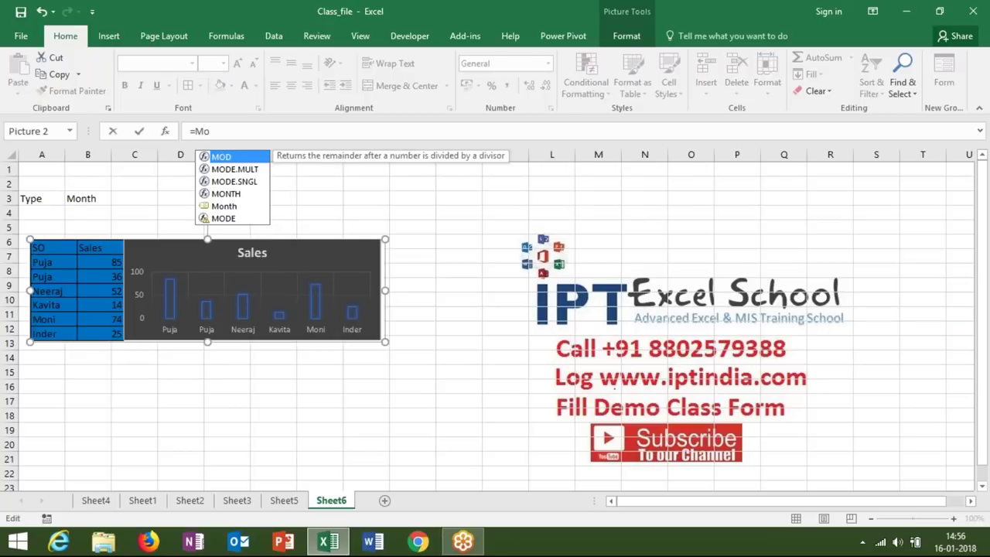
pyautogui.write('nth')
pyautogui.press('Down')
pyautogui.press('Escape')
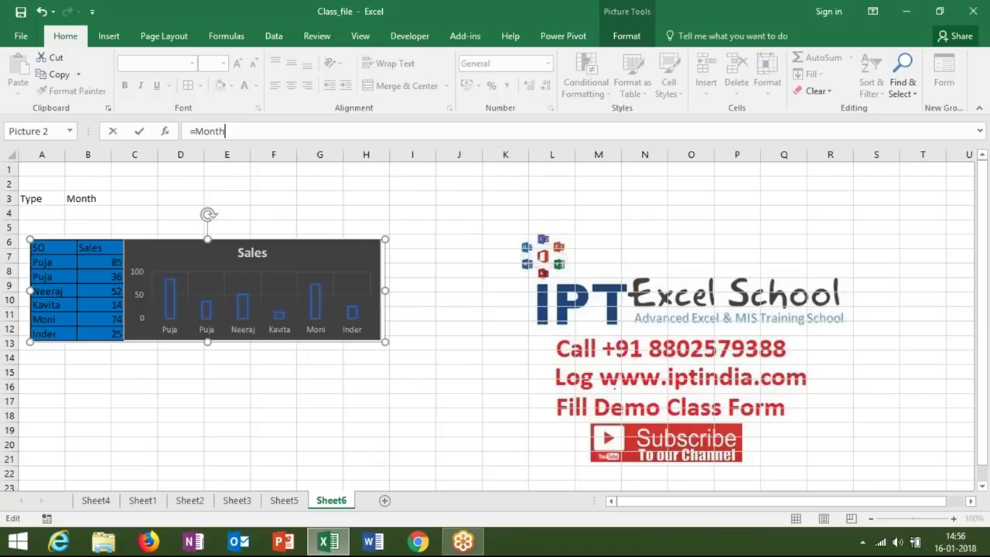
pyautogui.press('Return')
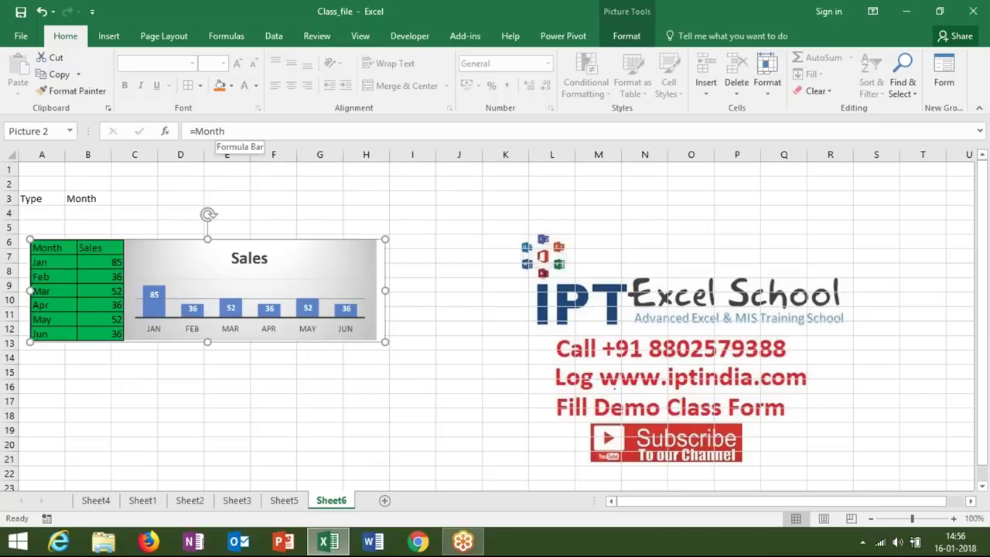
# Step: Test the B3 dropdown by switching it to SO and back to Month
pyautogui.click(87, 199)
pyautogui.click(117, 198)
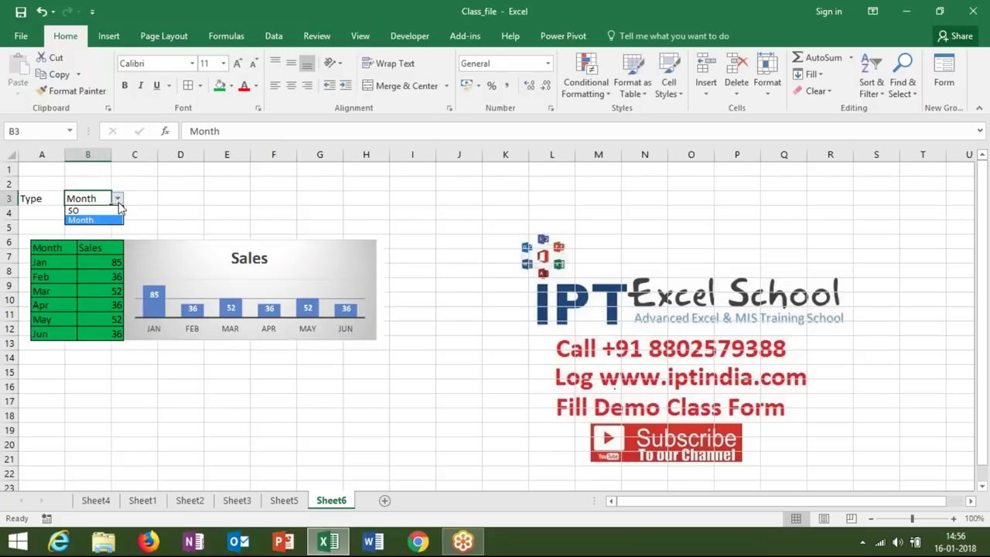
pyautogui.click(109, 210)
pyautogui.click(118, 199)
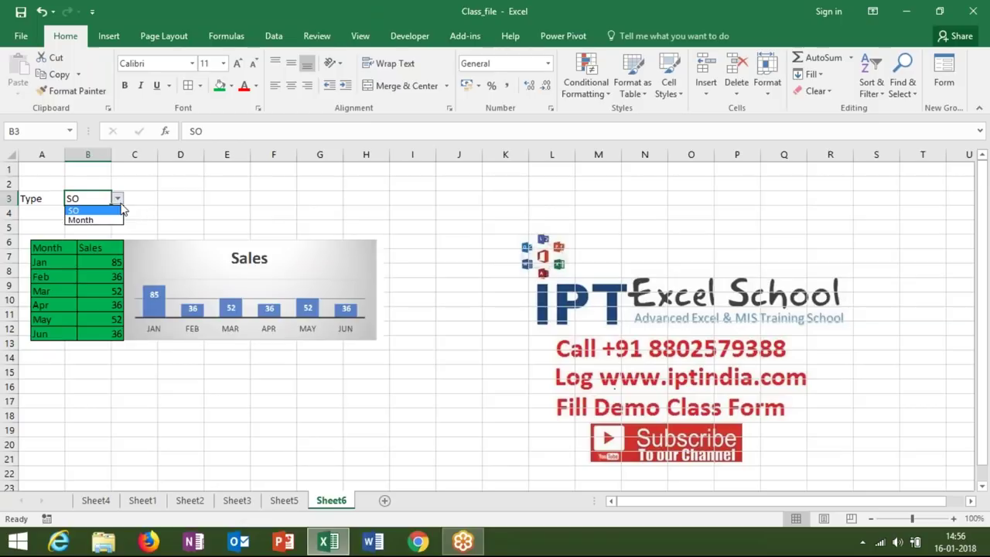
pyautogui.click(116, 218)
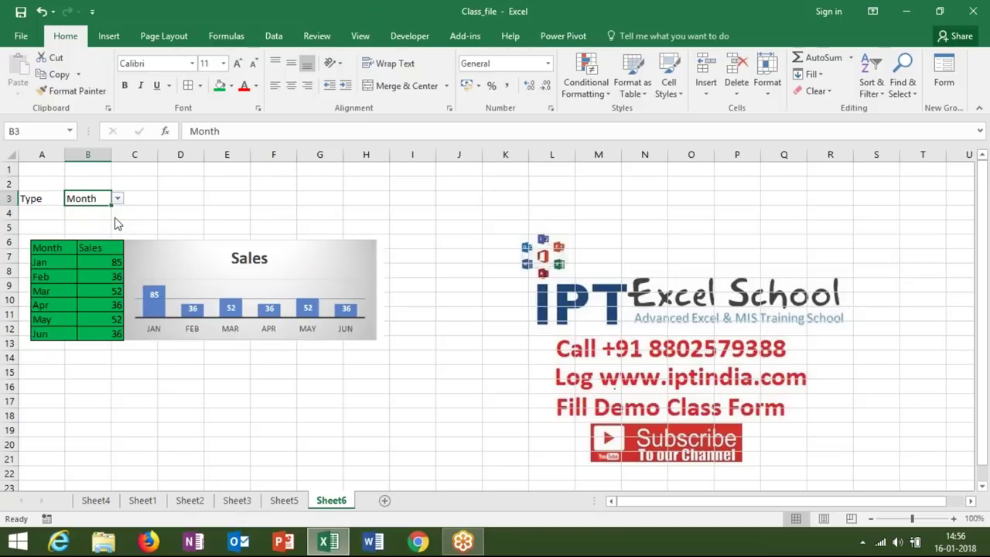
pyautogui.click(99, 214)
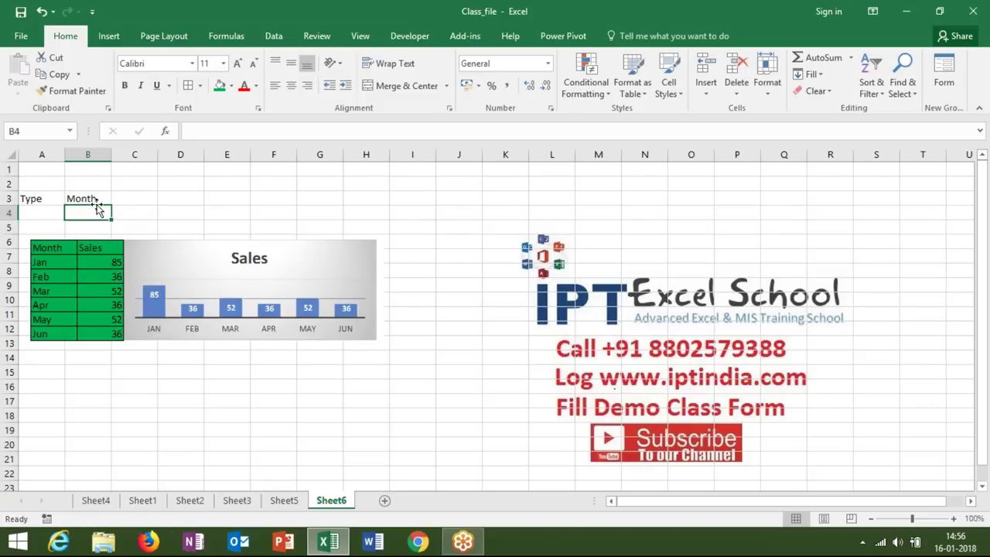
# Step: Enter =SUM(Month) in D3, returning 297
pyautogui.click(173, 198)
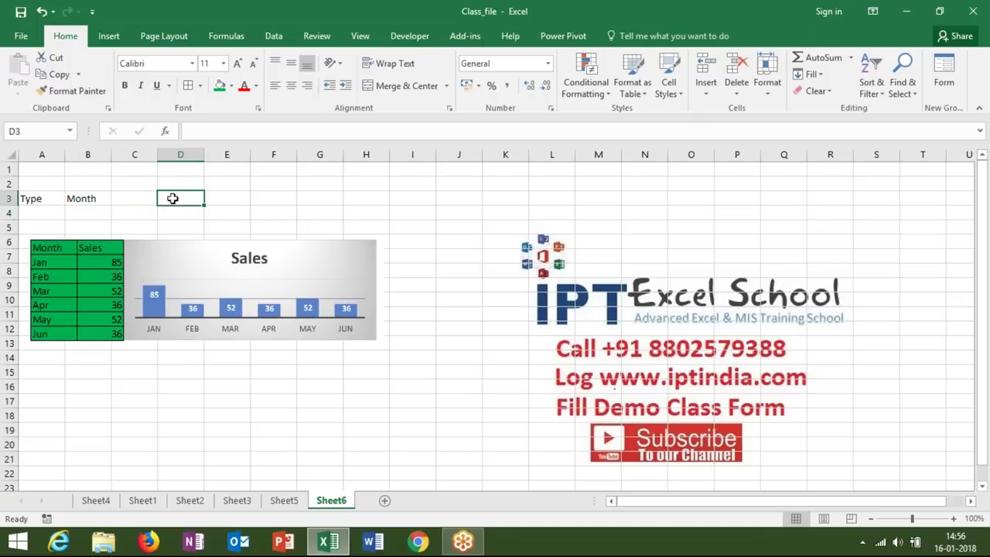
pyautogui.write('=sum')
pyautogui.press('Tab')
pyautogui.write('month')
pyautogui.press('Tab')
pyautogui.press('BackSpace')
pyautogui.press('BackSpace')
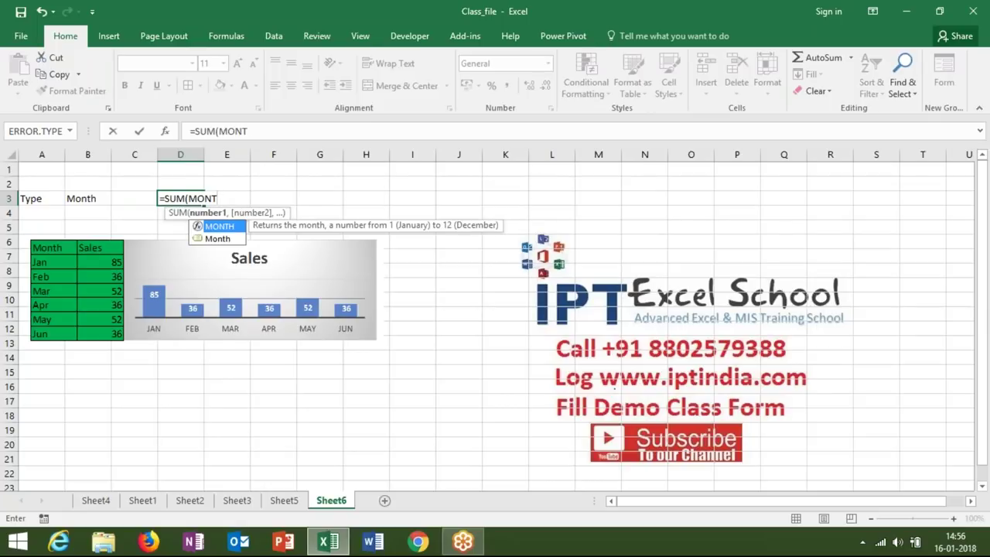
pyautogui.press('Down')
pyautogui.press('Tab')
pyautogui.write(')')
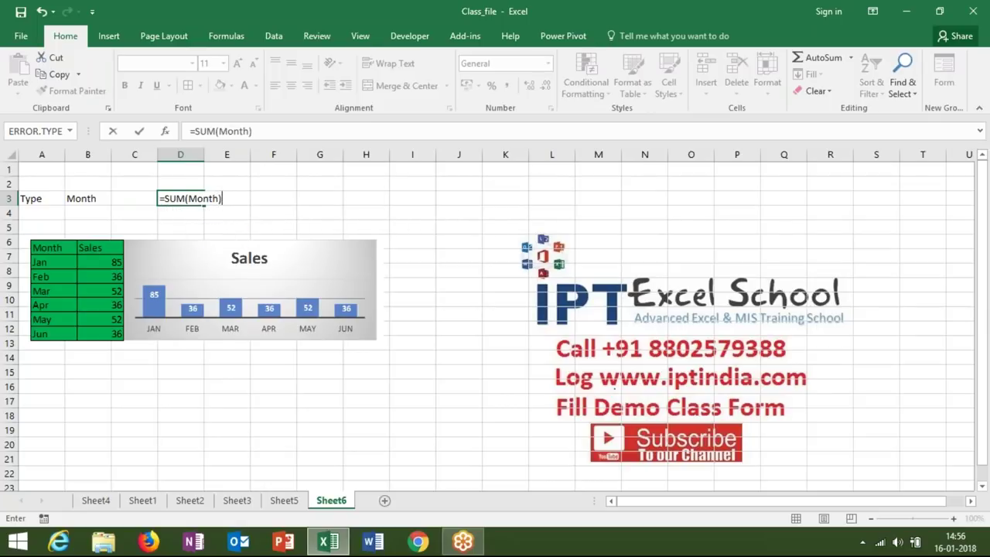
pyautogui.press('Return')
pyautogui.press('Up')
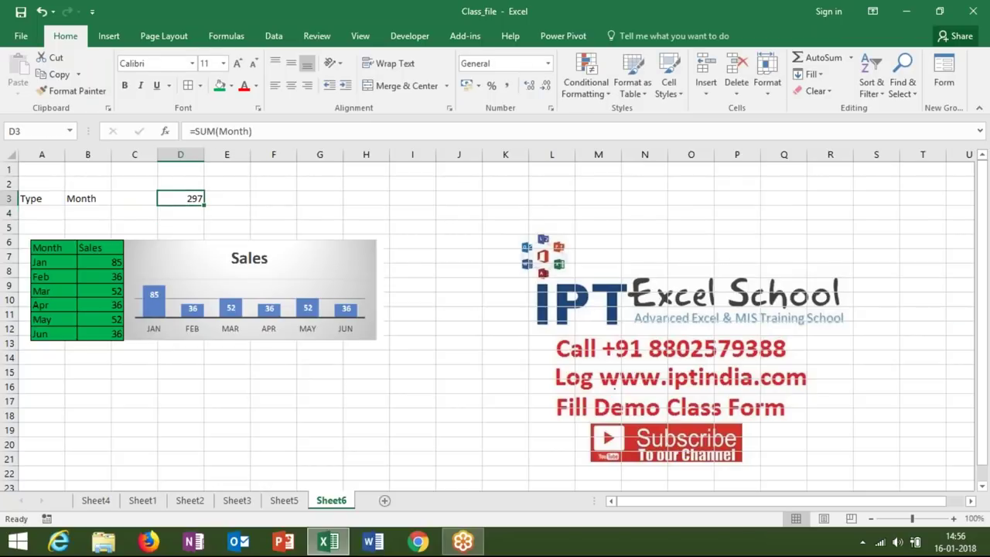
# Step: Check that Sheet5's B2:B7 sales sum matches, then return to Sheet6
pyautogui.click(298, 502)
pyautogui.moveTo(98, 183); pyautogui.dragTo(97, 262)
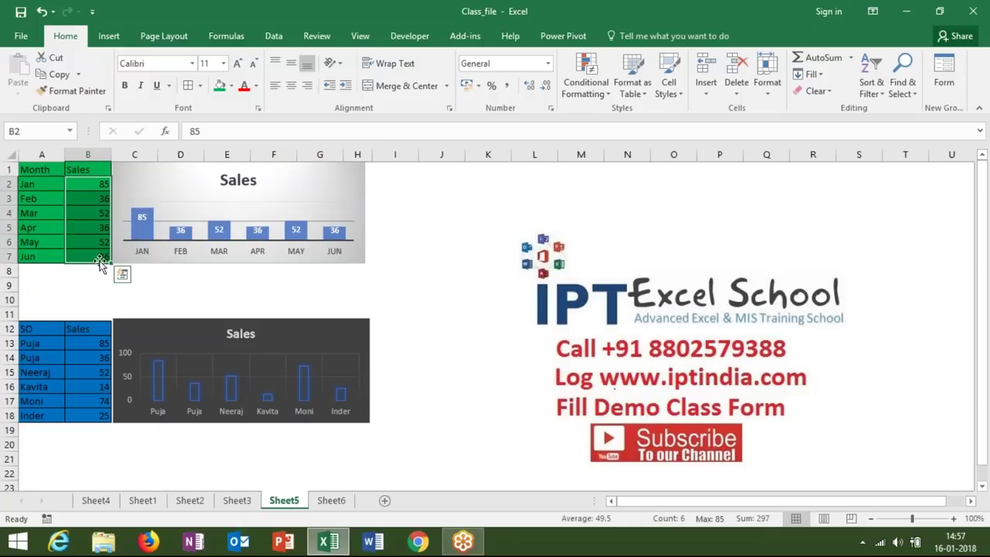
pyautogui.click(332, 500)
# Step: Enter =SUM(B3) in E3
pyautogui.click(224, 199)
pyautogui.write('=sum')
pyautogui.press('Tab')
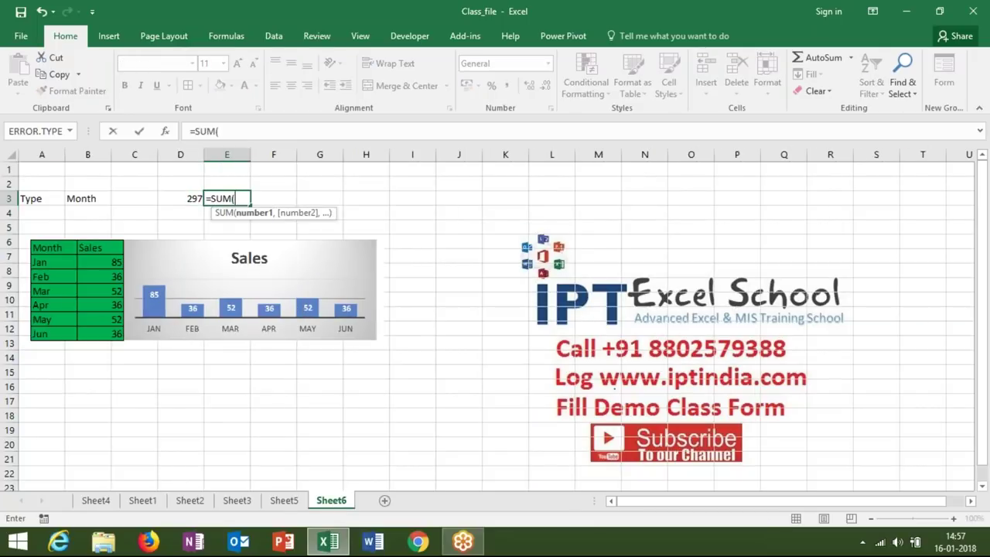
pyautogui.click(93, 197)
pyautogui.write(')')
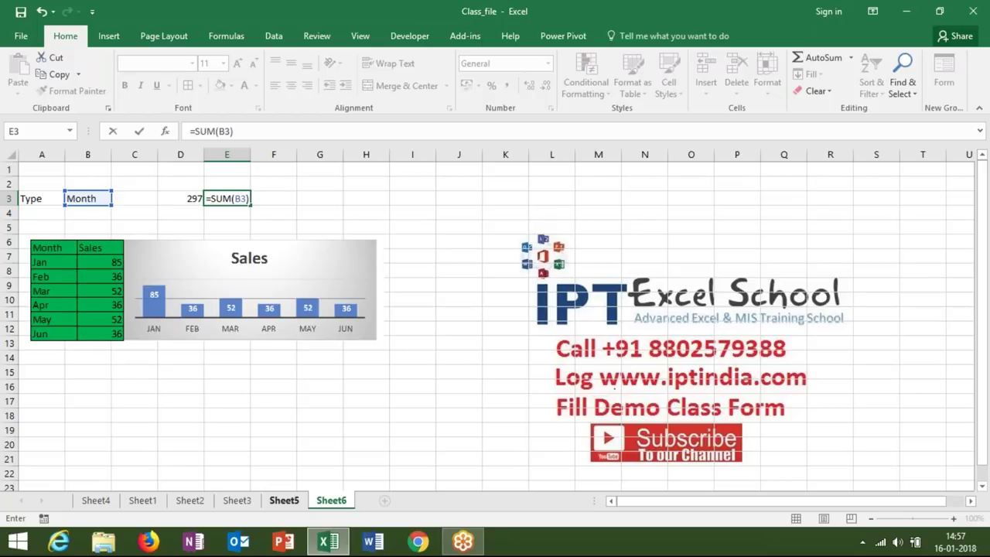
pyautogui.press('Return')
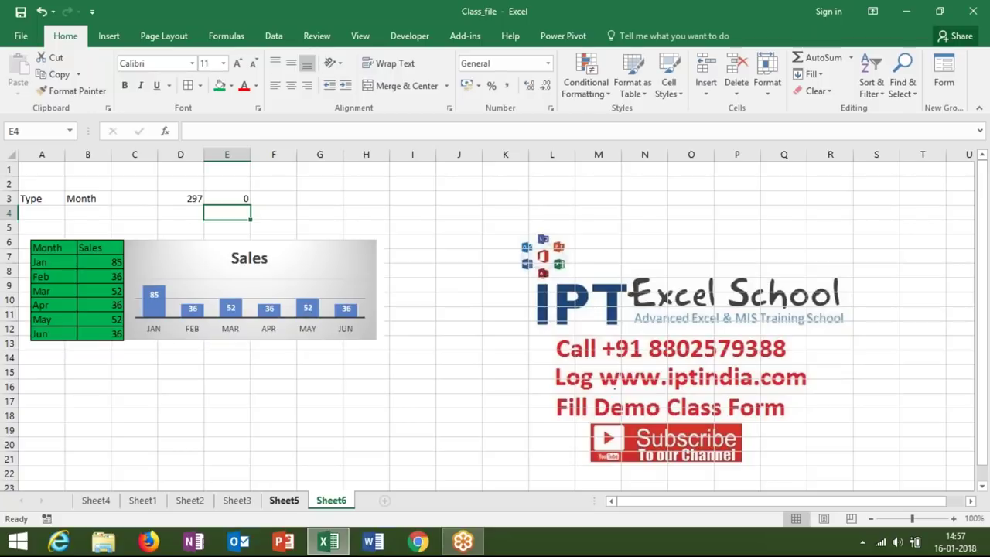
pyautogui.press('Up')
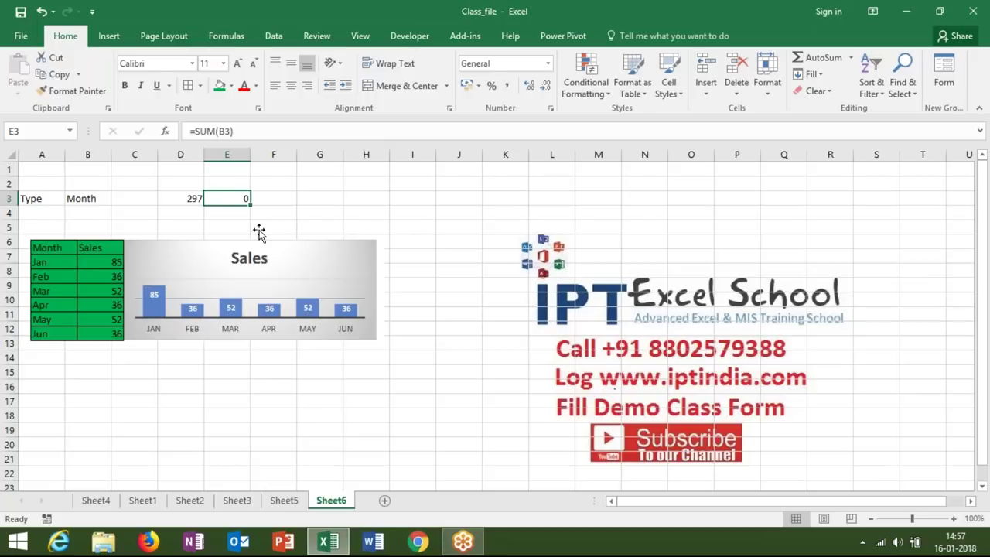
# Step: Edit E3's formula to =SUM(INDIRECT(B3)), returning 297
pyautogui.press('F2')
pyautogui.press('Left')
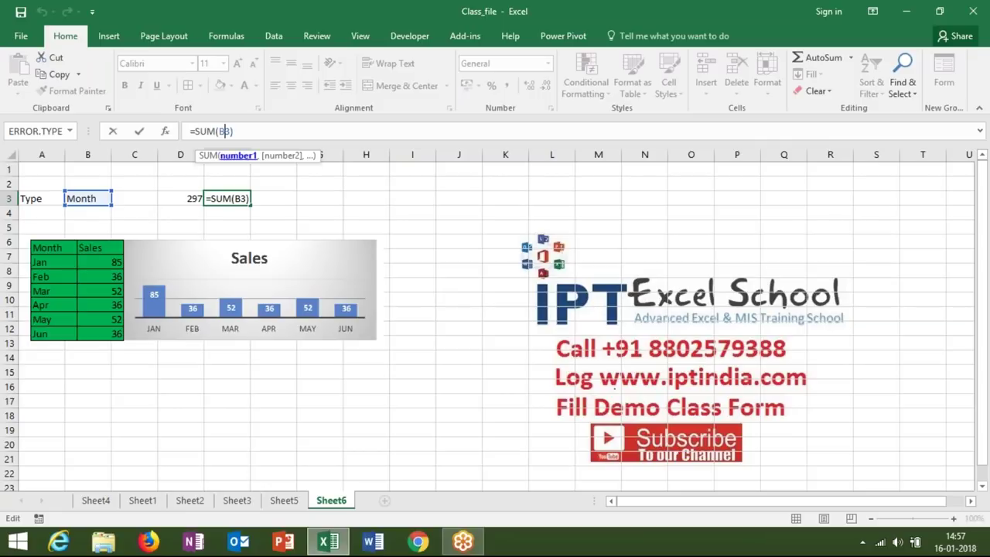
pyautogui.click(220, 131)
pyautogui.write('ind')
pyautogui.press('Down')
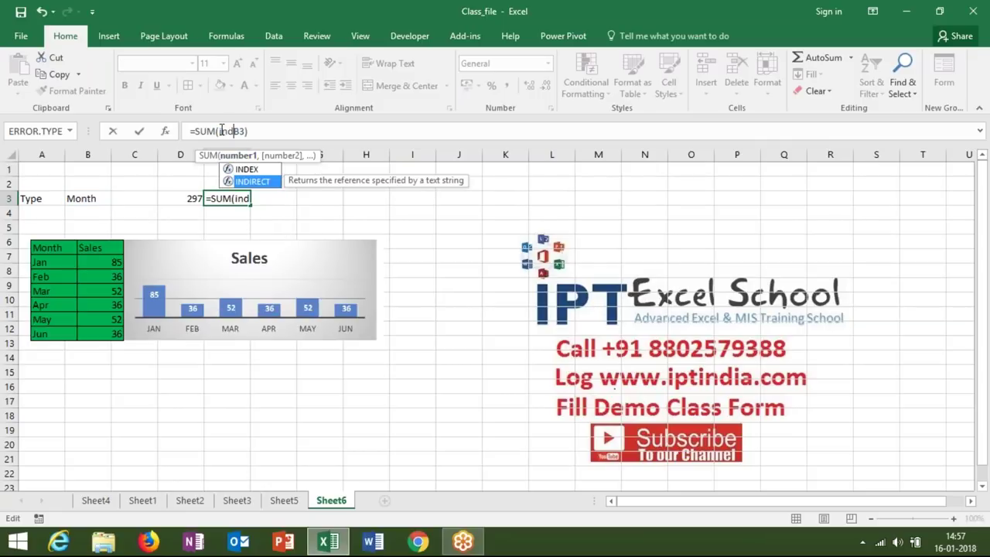
pyautogui.press('Tab')
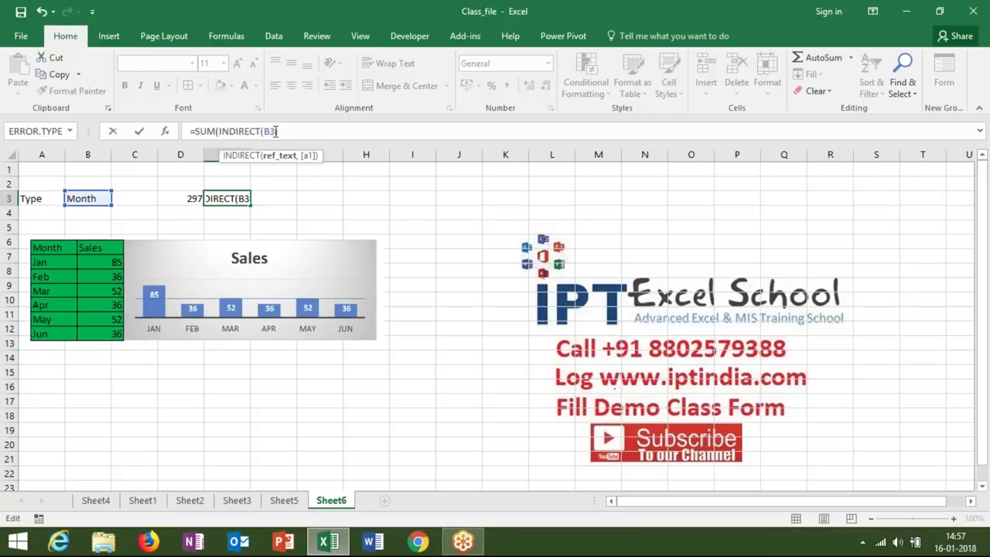
pyautogui.write(')')
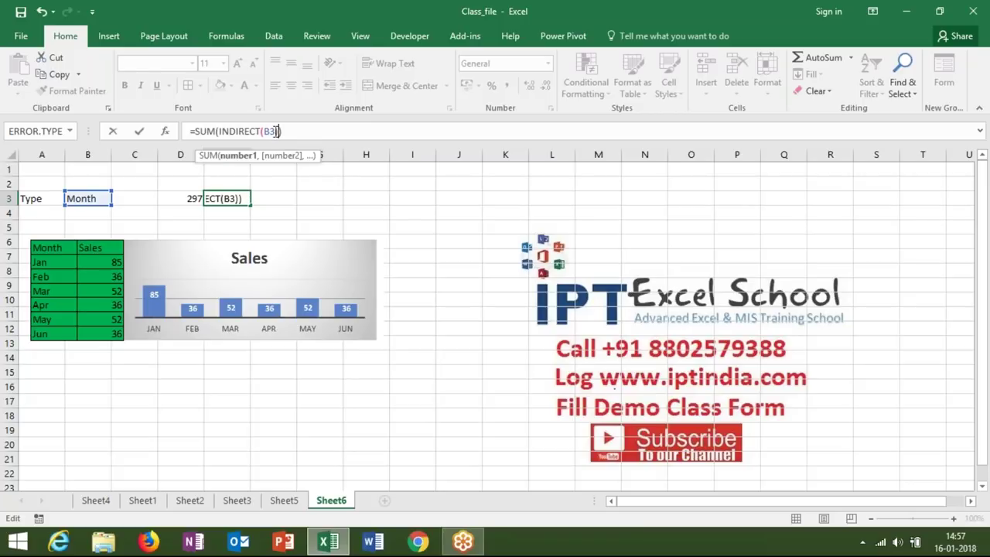
pyautogui.press('Return')
pyautogui.press('Up')
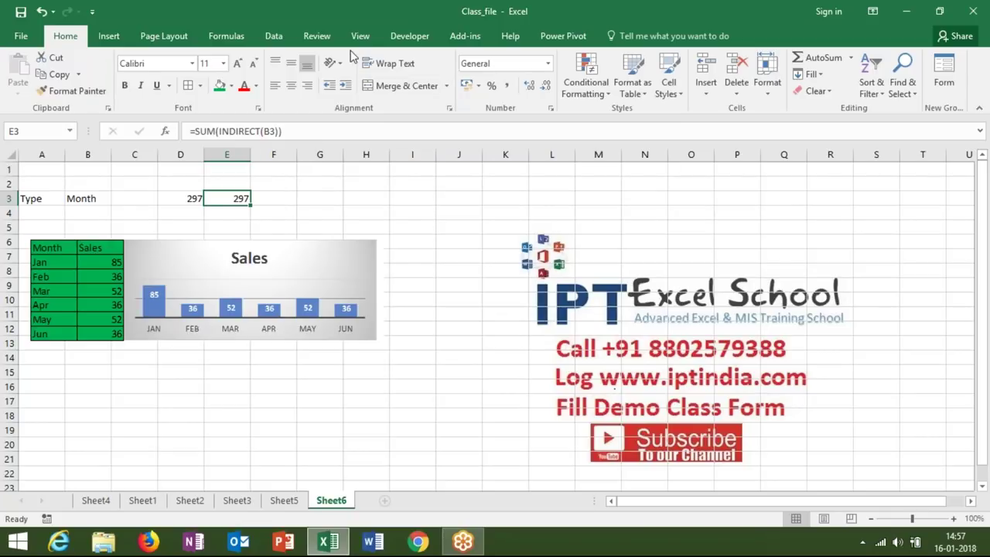
pyautogui.click(226, 36)
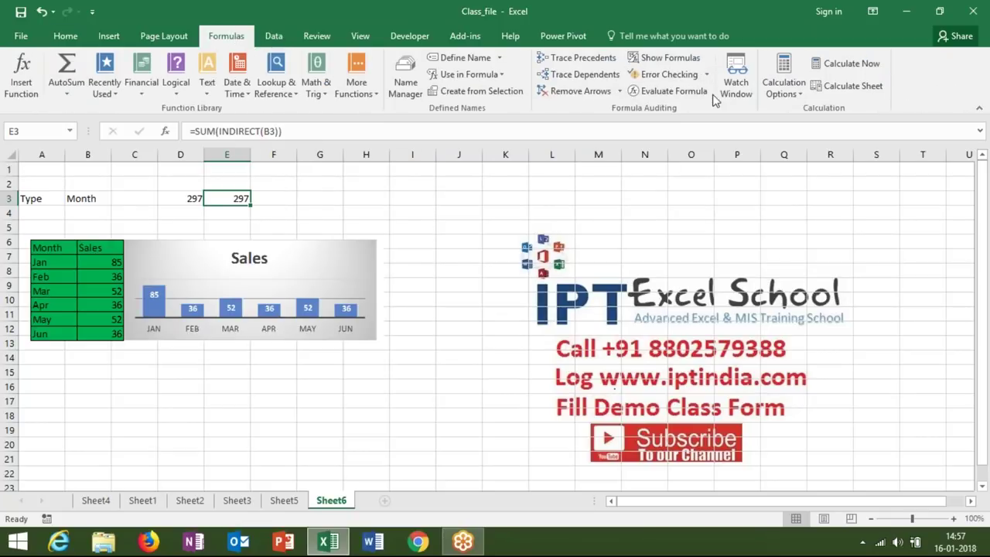
pyautogui.click(673, 92)
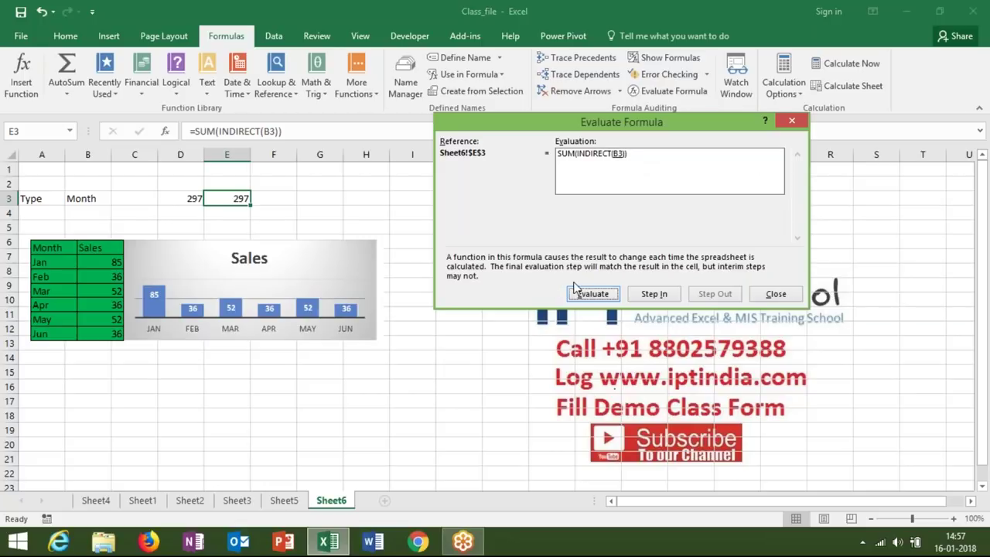
pyautogui.click(586, 297)
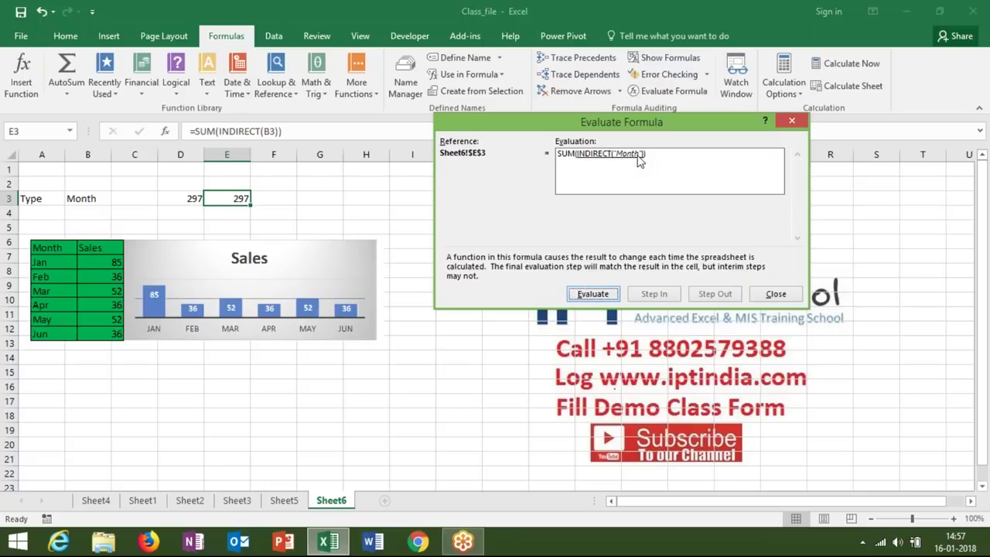
pyautogui.click(588, 297)
pyautogui.click(789, 122)
pyautogui.click(359, 244)
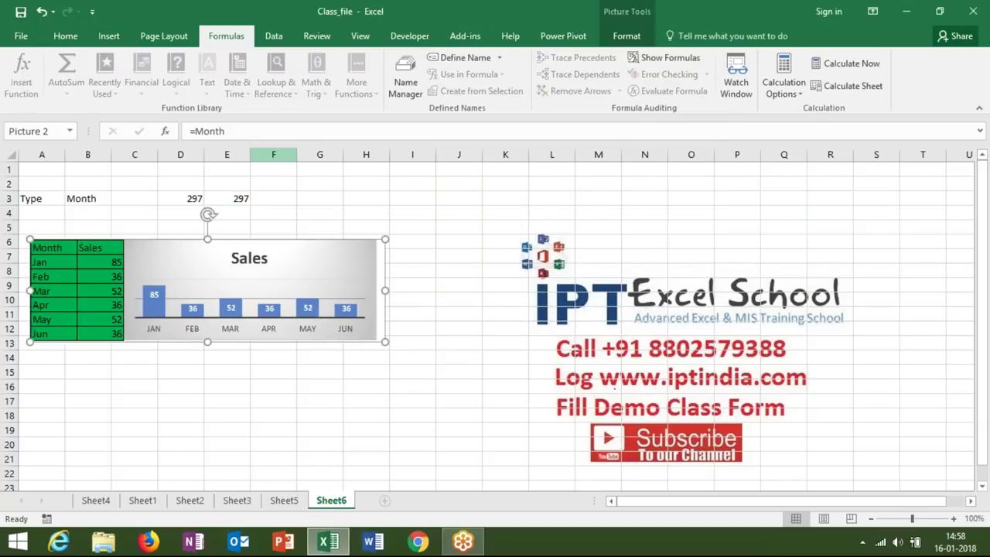
pyautogui.click(226, 131)
pyautogui.press('BackSpace')
pyautogui.press('BackSpace')
pyautogui.press('BackSpace')
pyautogui.press('BackSpace')
pyautogui.press('BackSpace')
pyautogui.write('=ind')
pyautogui.press('Down')
pyautogui.press('Tab')
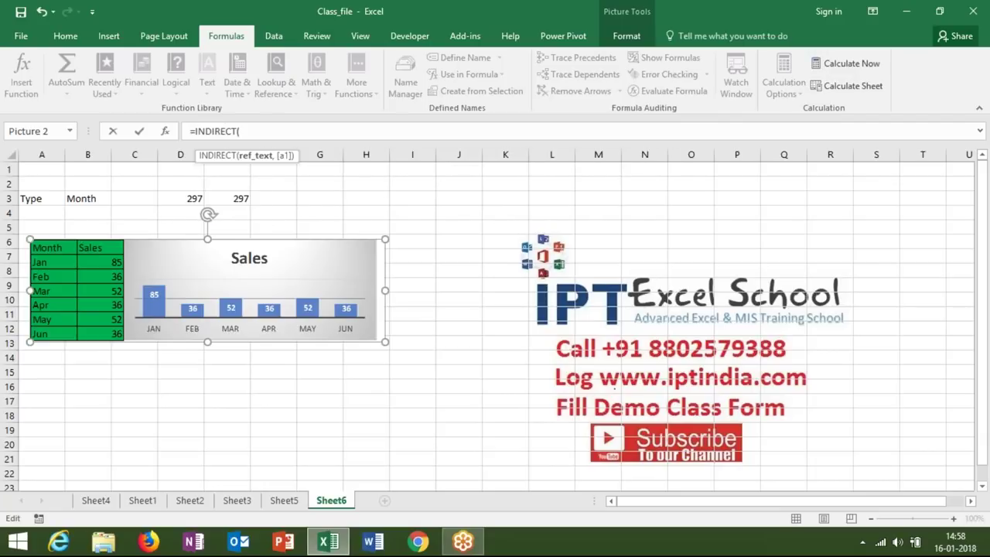
pyautogui.click(75, 198)
pyautogui.press('F4')
pyautogui.write(')')
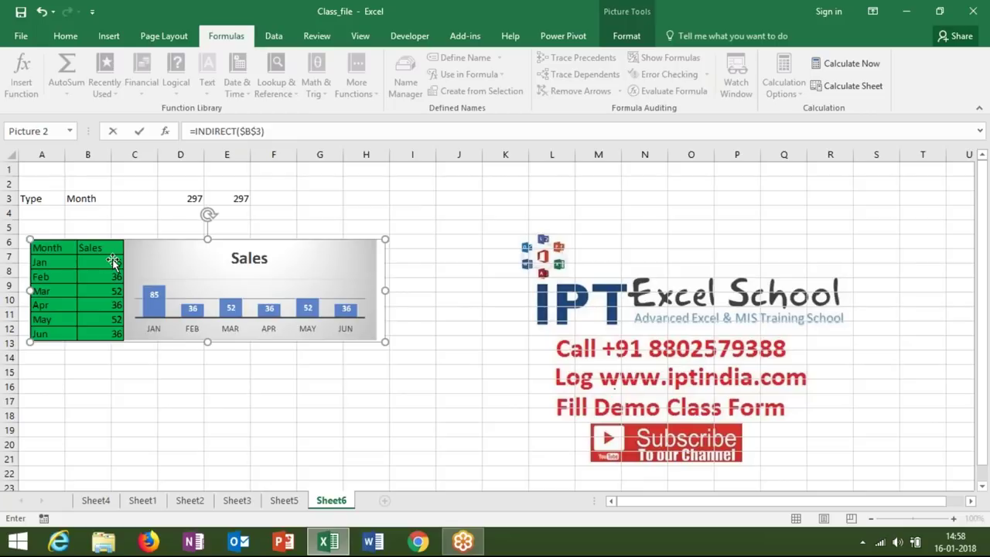
pyautogui.press('Return')
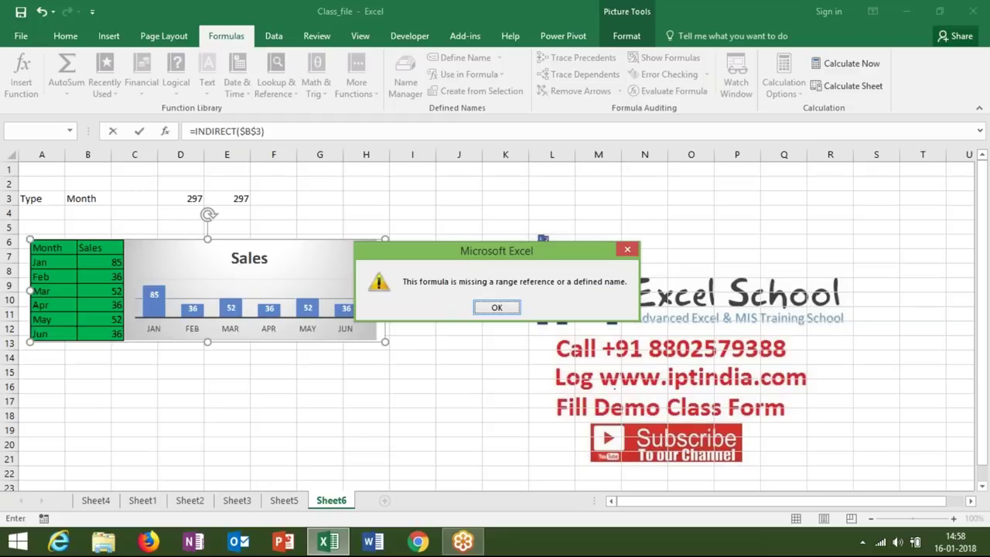
pyautogui.press('Return')
pyautogui.press('Escape')
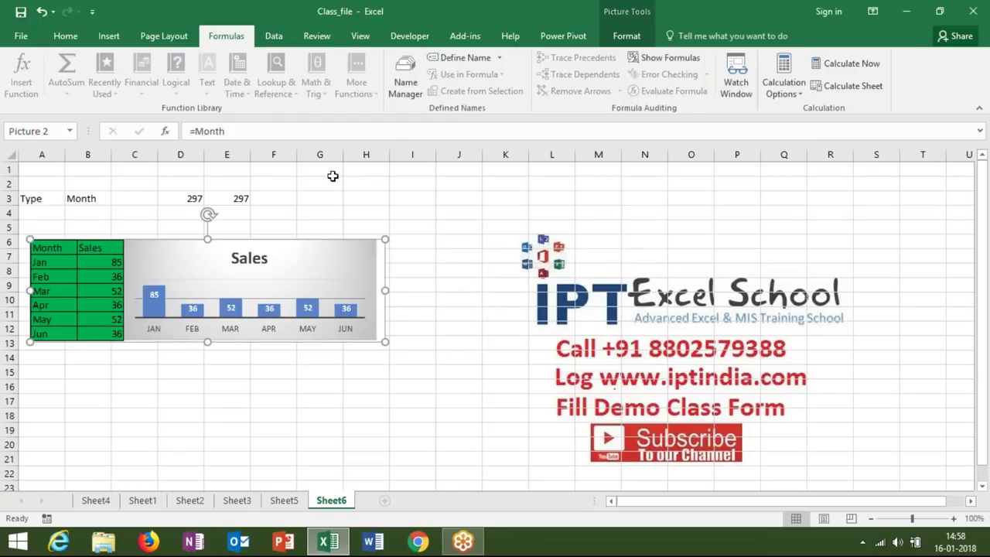
# Step: Define the name SH referring to =INDIRECT(Sheet6!$B$3)
pyautogui.click(405, 84)
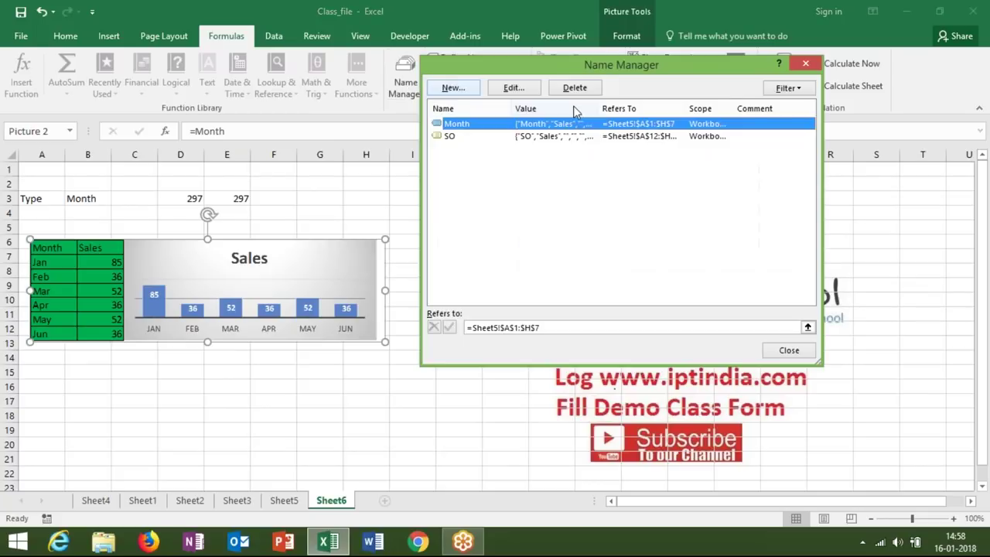
pyautogui.click(806, 65)
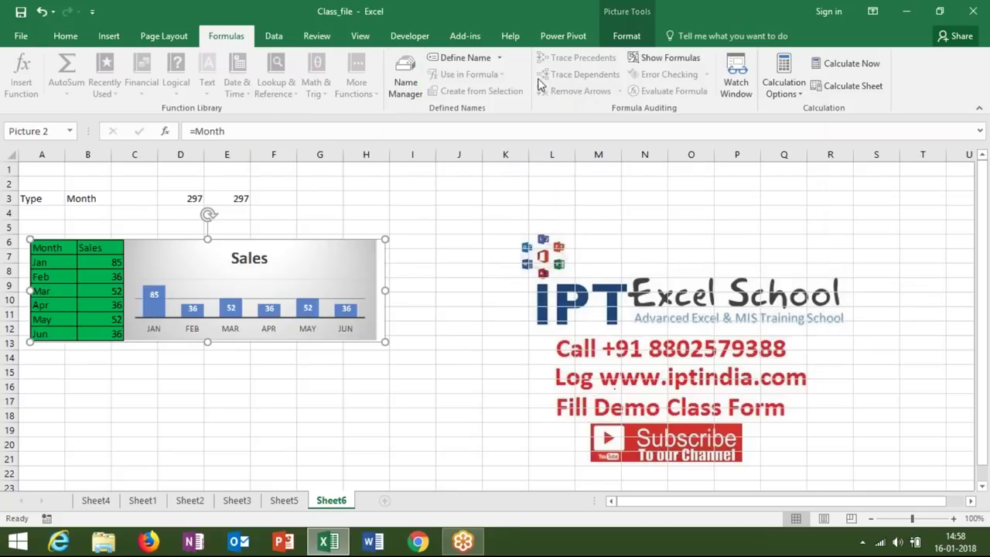
pyautogui.click(445, 65)
pyautogui.click(602, 261)
pyautogui.write('2')
pyautogui.click(591, 157)
pyautogui.write('SH')
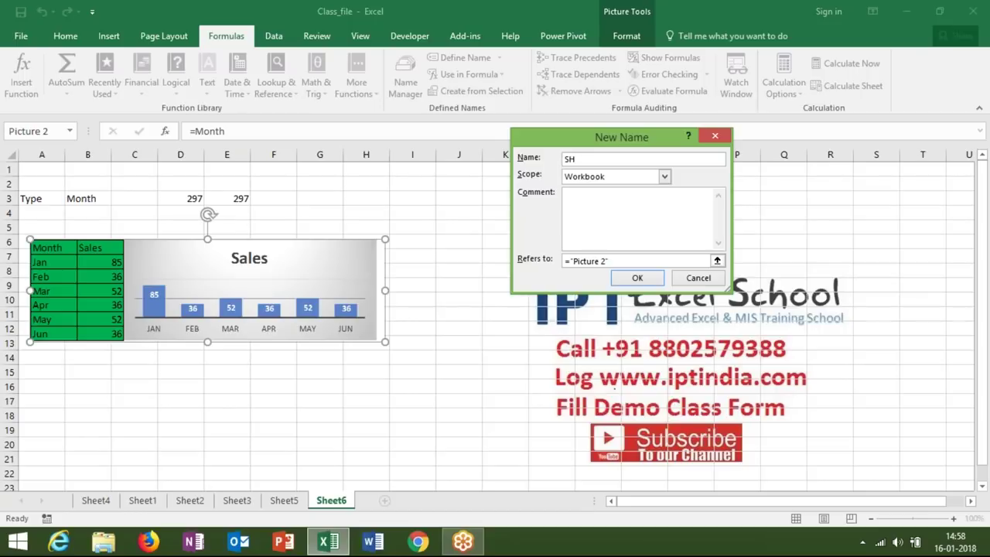
pyautogui.click(618, 260)
pyautogui.press('BackSpace')
pyautogui.press('BackSpace')
pyautogui.press('BackSpace')
pyautogui.press('BackSpace')
pyautogui.press('BackSpace')
pyautogui.press('BackSpace')
pyautogui.press('BackSpace')
pyautogui.press('BackSpace')
pyautogui.press('BackSpace')
pyautogui.press('BackSpace')
pyautogui.press('BackSpace')
pyautogui.write('i')
pyautogui.write('ndi')
pyautogui.write('r')
pyautogui.click(98, 198)
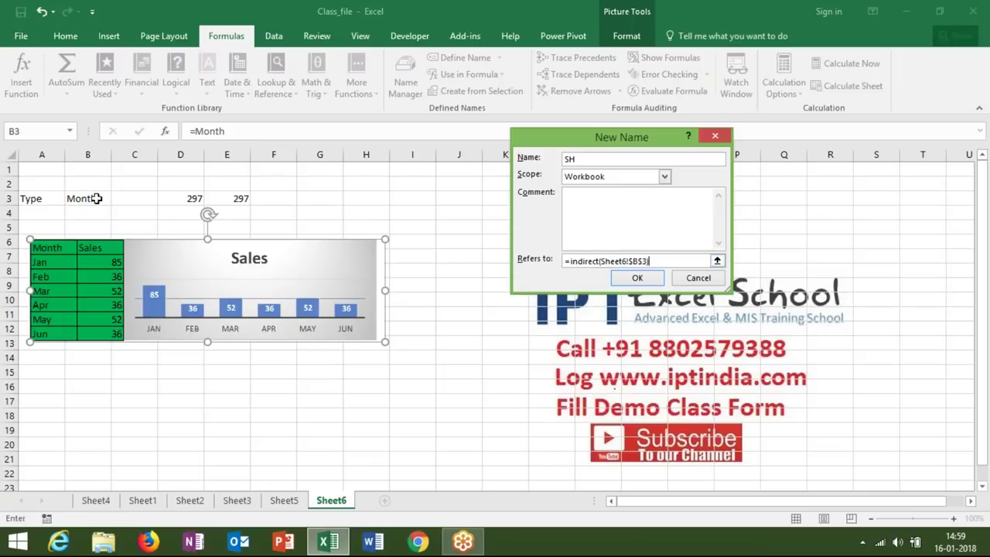
pyautogui.click(636, 277)
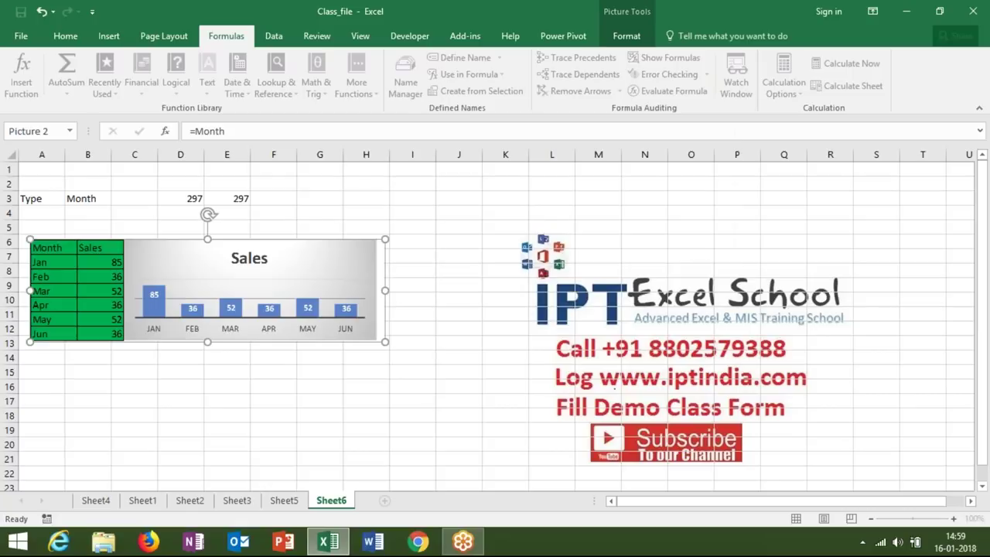
# Step: Review the SO and SH definitions in Name Manager
pyautogui.click(405, 77)
pyautogui.click(451, 148)
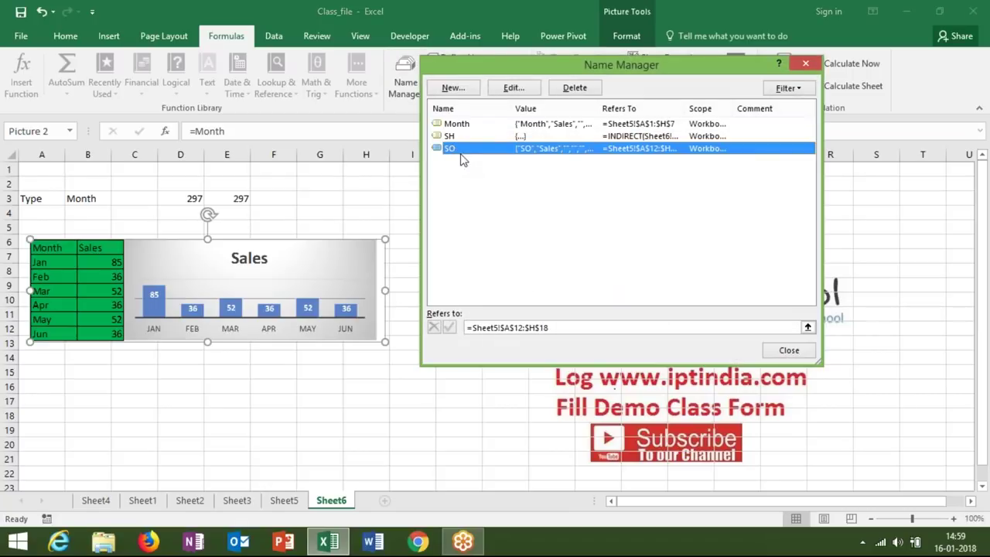
pyautogui.click(457, 136)
pyautogui.click(509, 327)
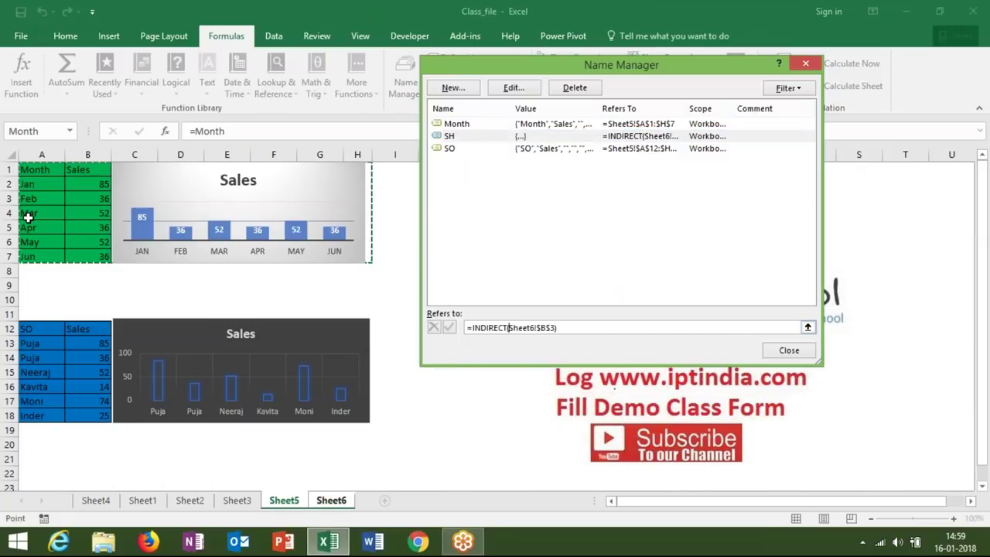
pyautogui.click(457, 136)
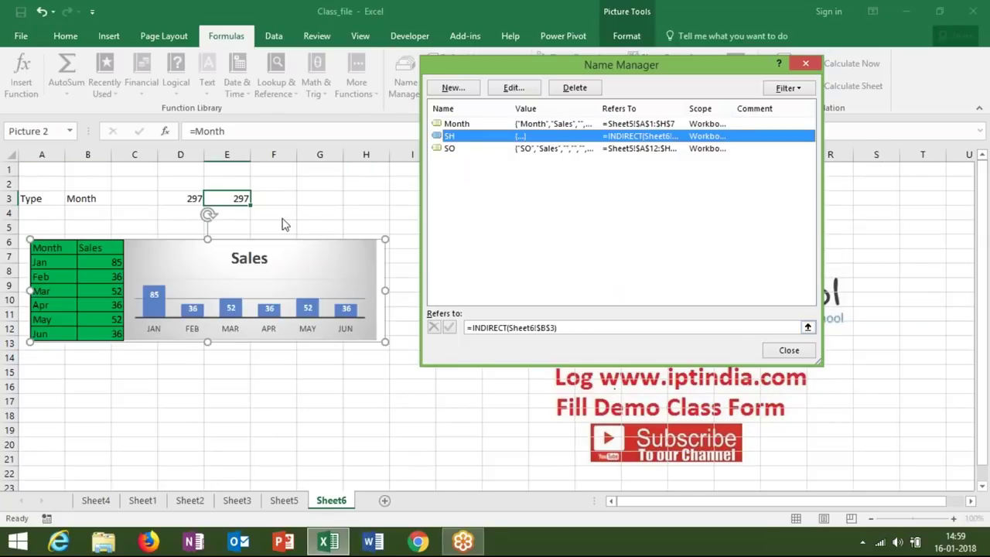
# Step: Change the linked picture's formula from =Month to =SH
pyautogui.click(806, 64)
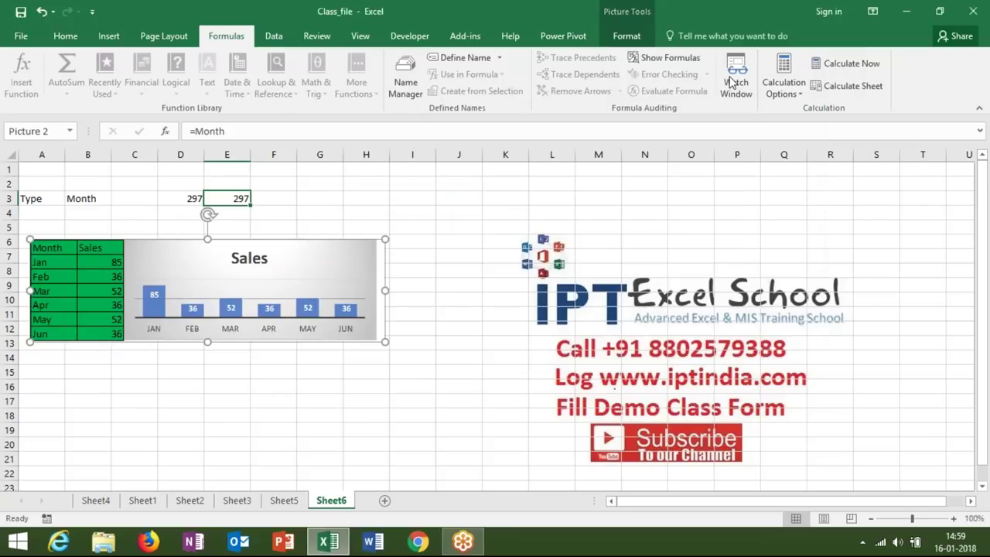
pyautogui.click(235, 130)
pyautogui.press('BackSpace')
pyautogui.press('BackSpace')
pyautogui.press('BackSpace')
pyautogui.press('BackSpace')
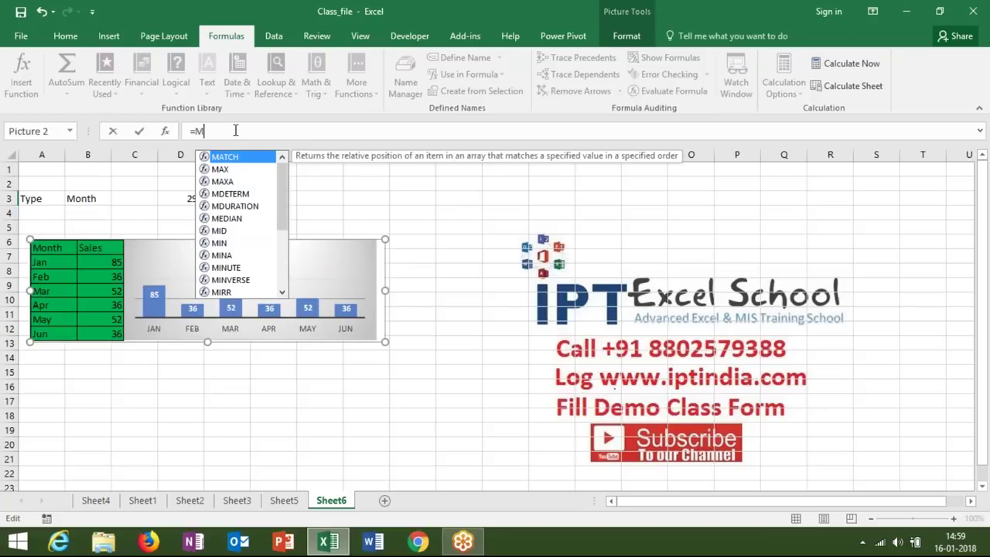
pyautogui.press('BackSpace')
pyautogui.write('SH')
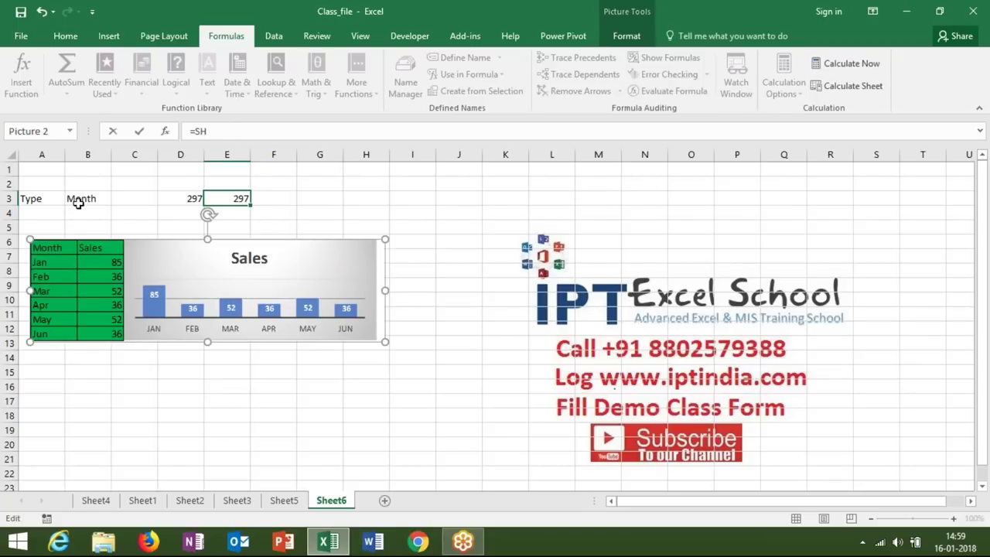
pyautogui.press('Return')
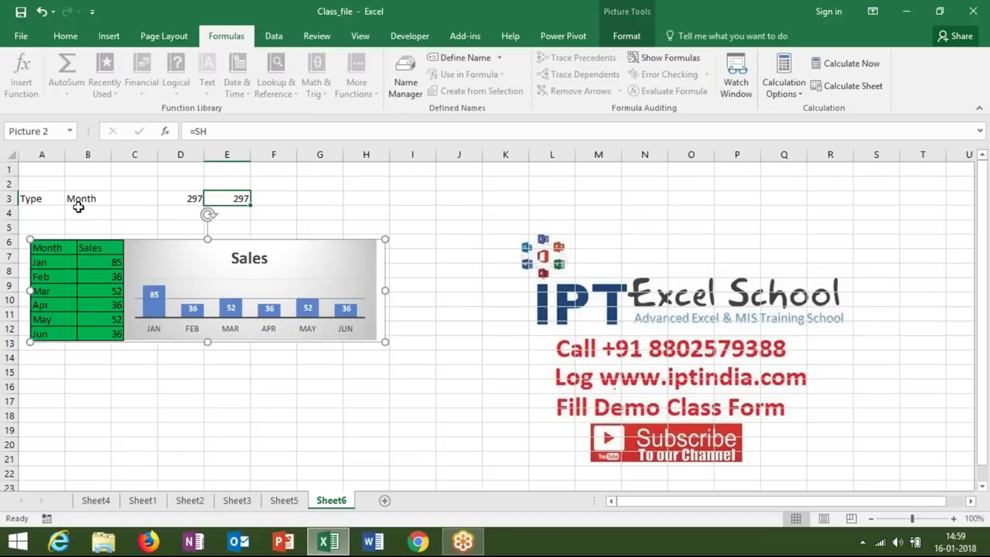
# Step: Test the B3 dropdown by switching it to SO and back to Month
pyautogui.click(93, 211)
pyautogui.click(96, 199)
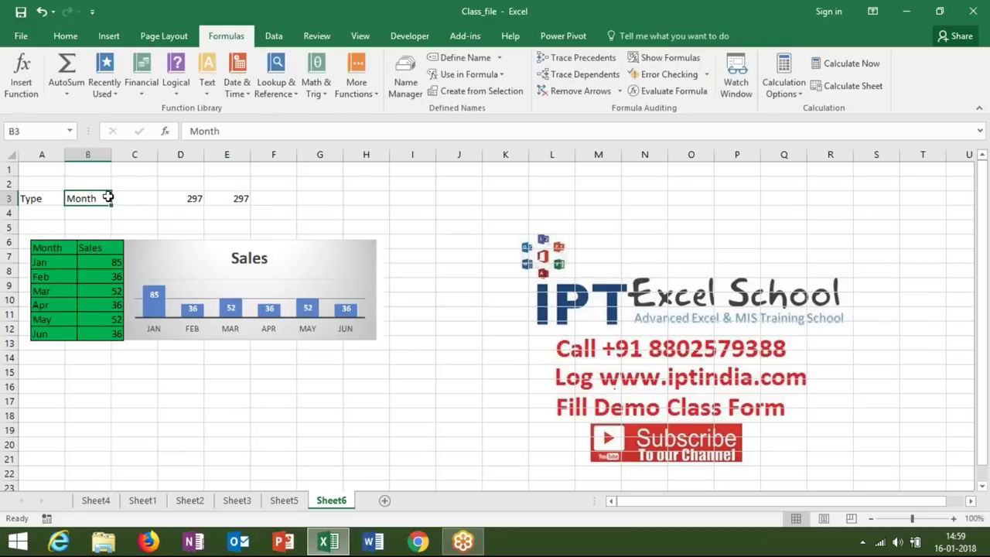
pyautogui.click(117, 200)
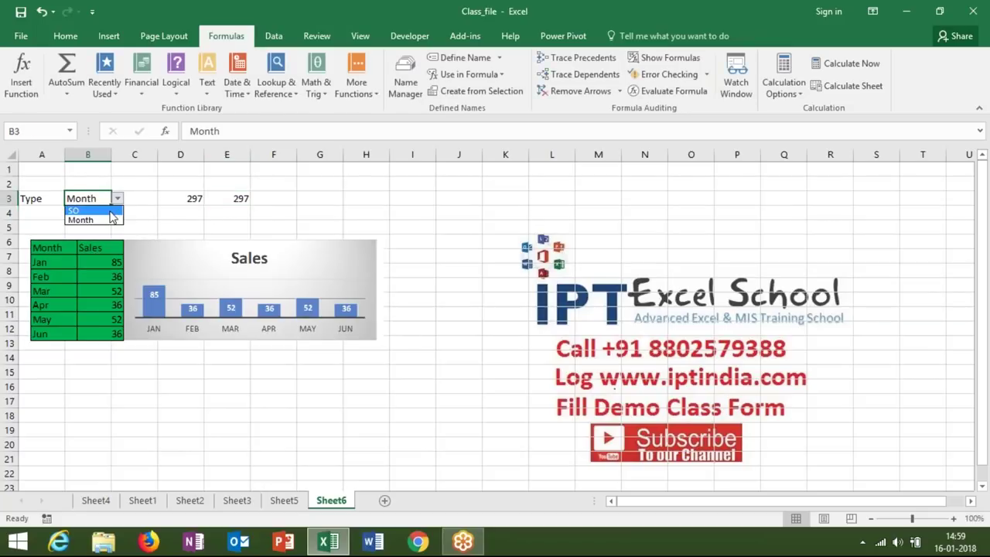
pyautogui.click(109, 211)
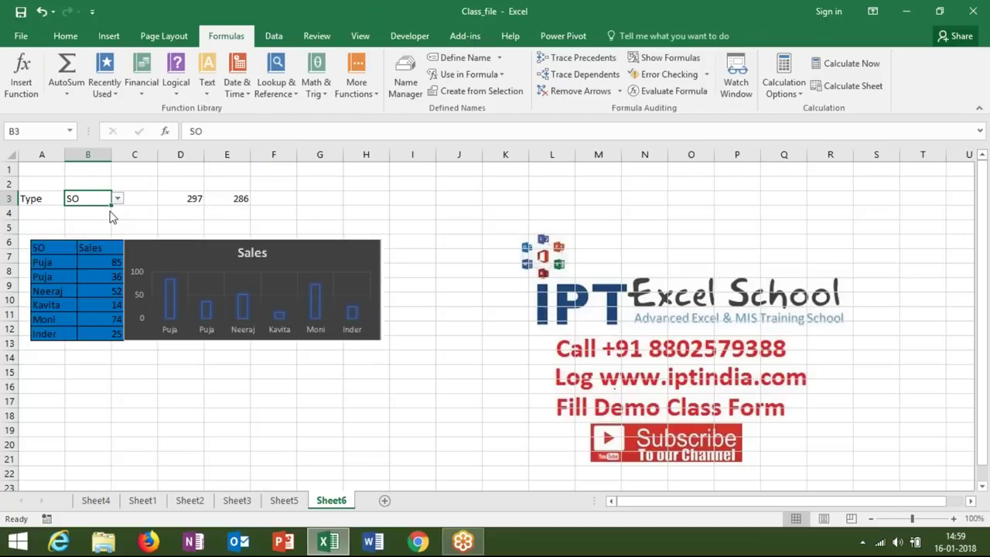
pyautogui.click(117, 200)
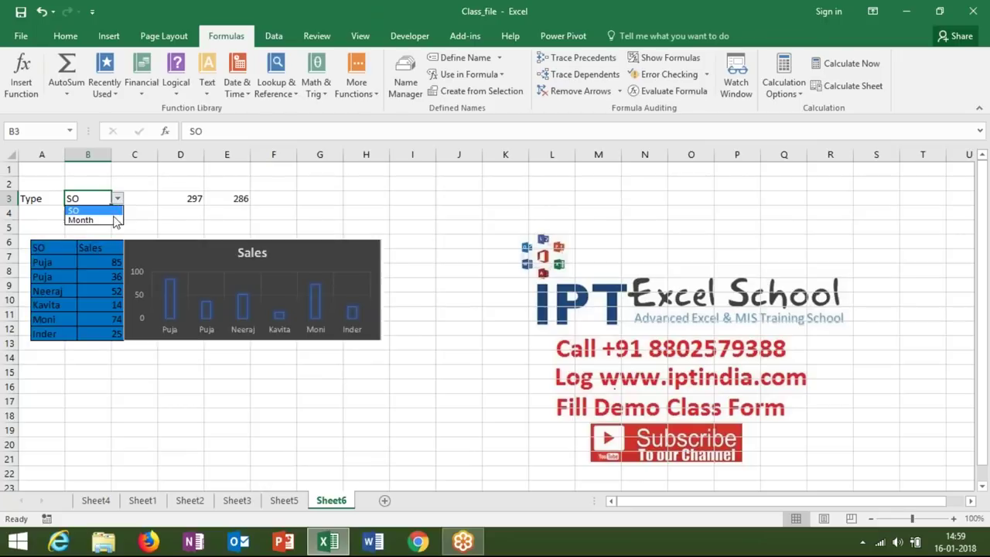
pyautogui.click(114, 223)
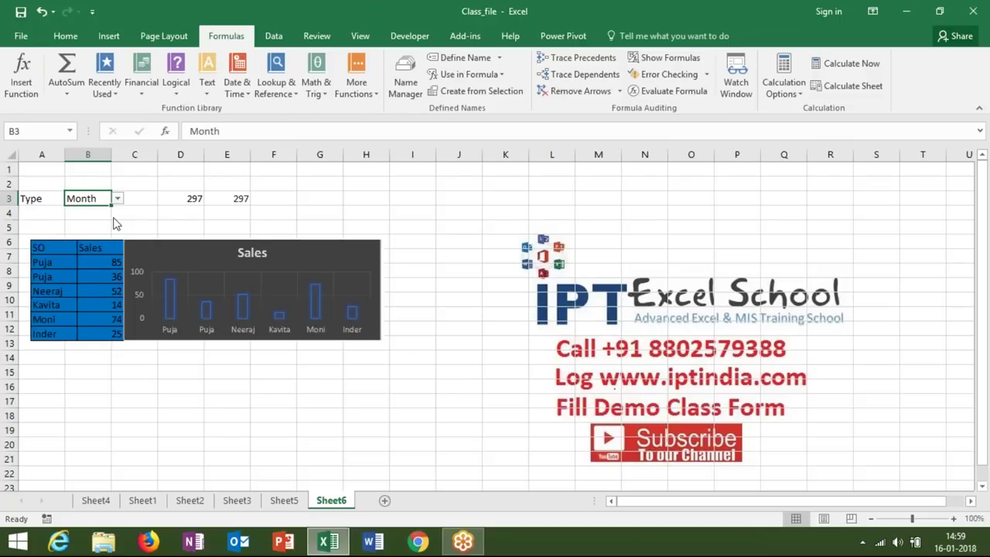
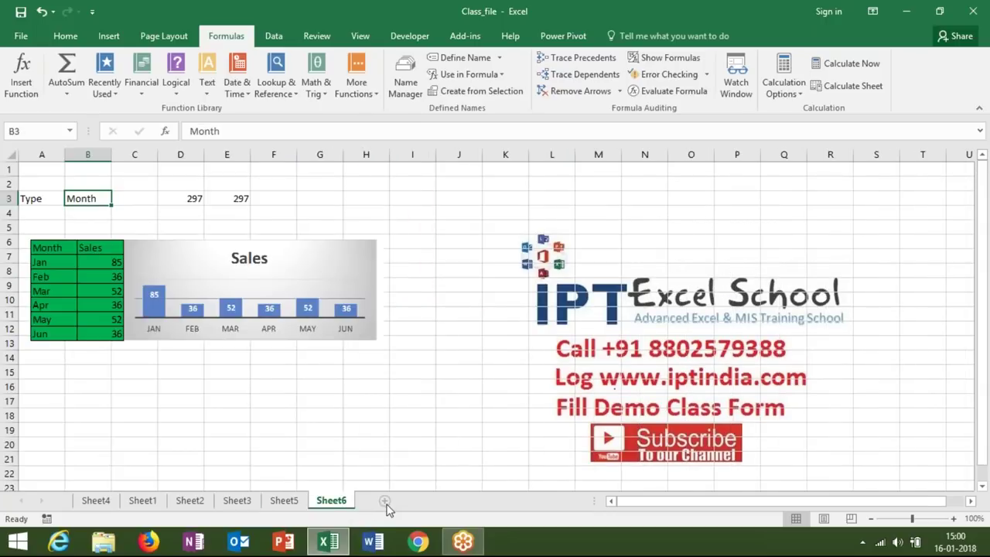
# Step: Add Sheet7, Sheet8 and Sheet9 and go to Sheet8
pyautogui.click(384, 501)
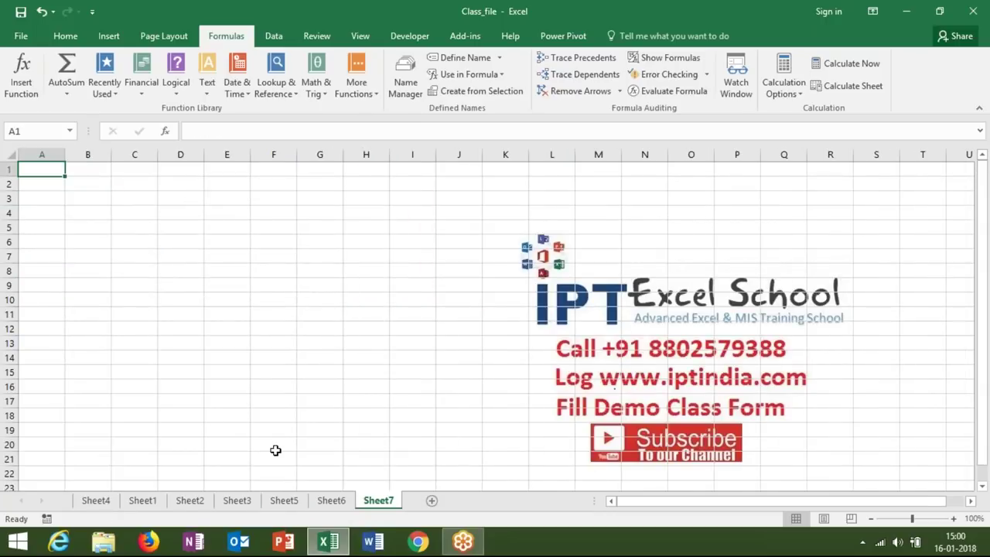
pyautogui.click(432, 501)
pyautogui.click(480, 501)
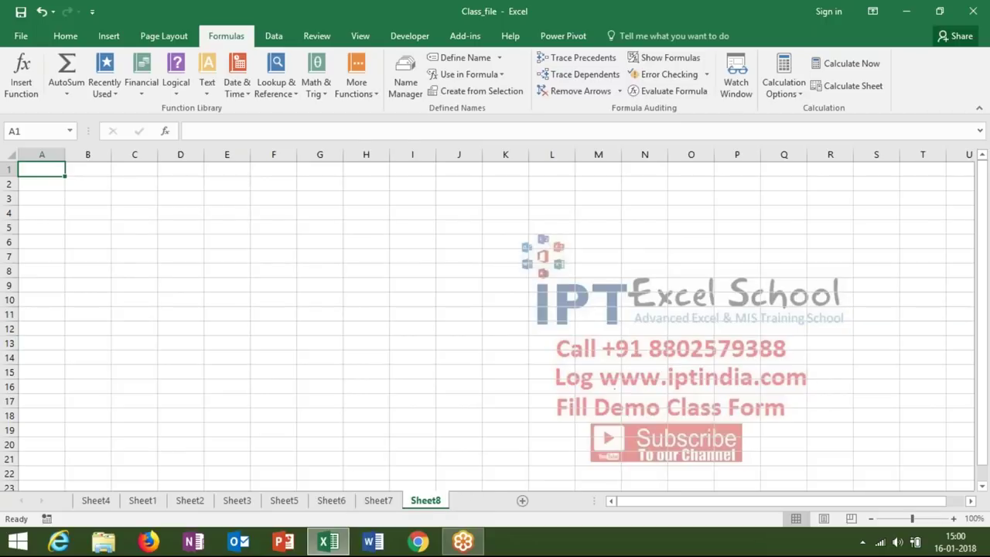
pyautogui.hotkey('ctrl', 'pageup')
pyautogui.hotkey('ctrl', 'pageup')
pyautogui.hotkey('ctrl', 'pageup')
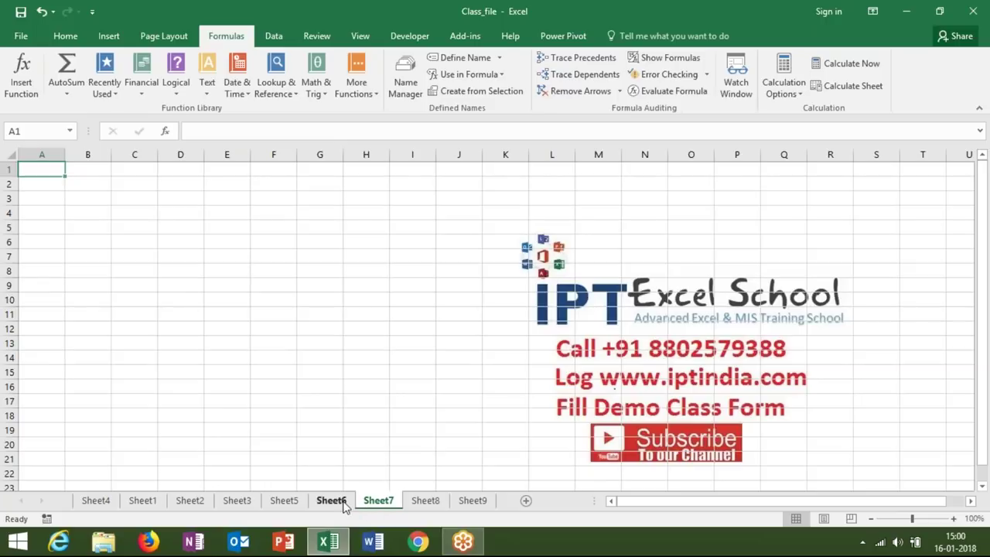
pyautogui.click(379, 502)
pyautogui.click(415, 503)
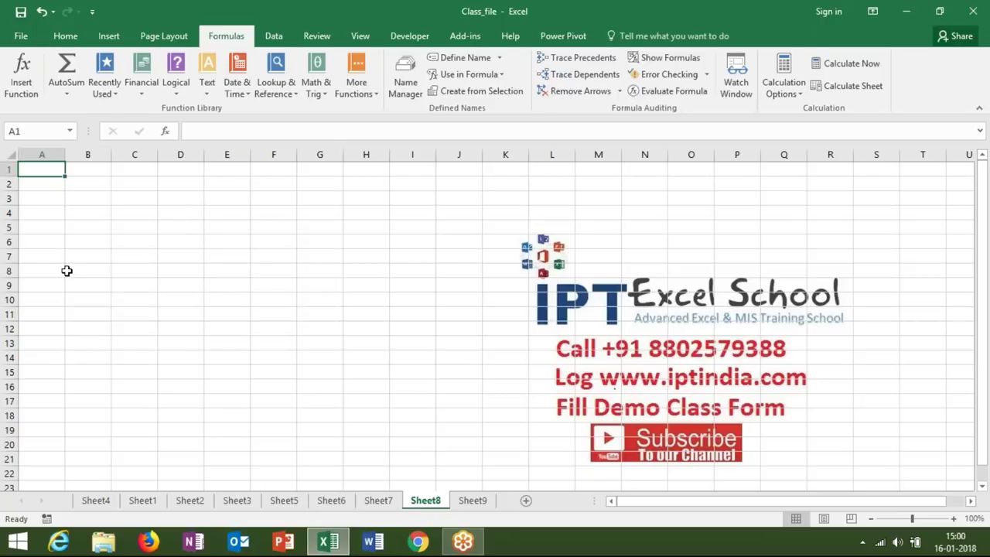
# Step: Enter Month and Sales headers, then fill months Jan through May in A2:A6
pyautogui.write('Mo')
pyautogui.write('nth')
pyautogui.press('Tab')
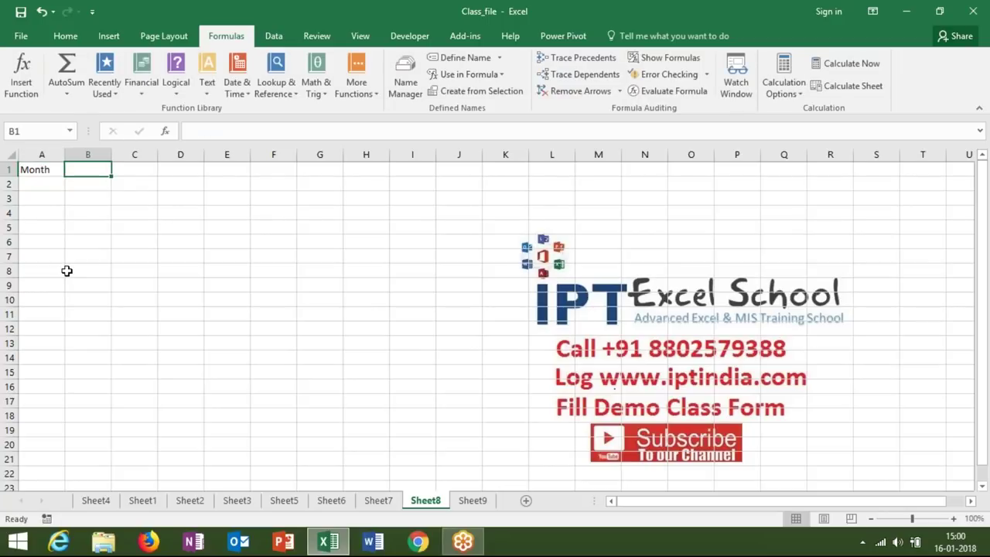
pyautogui.write('Sales')
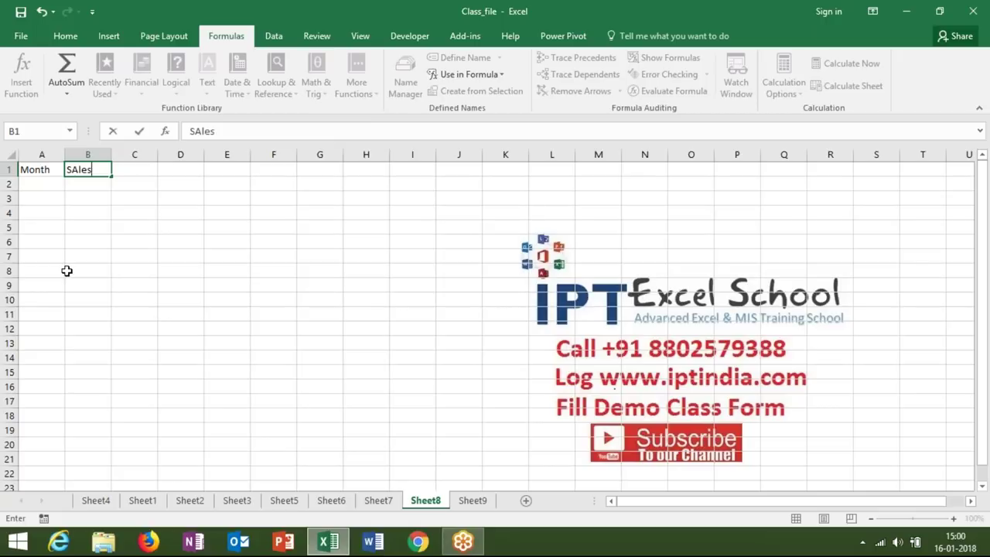
pyautogui.press('Return')
pyautogui.write('Jan')
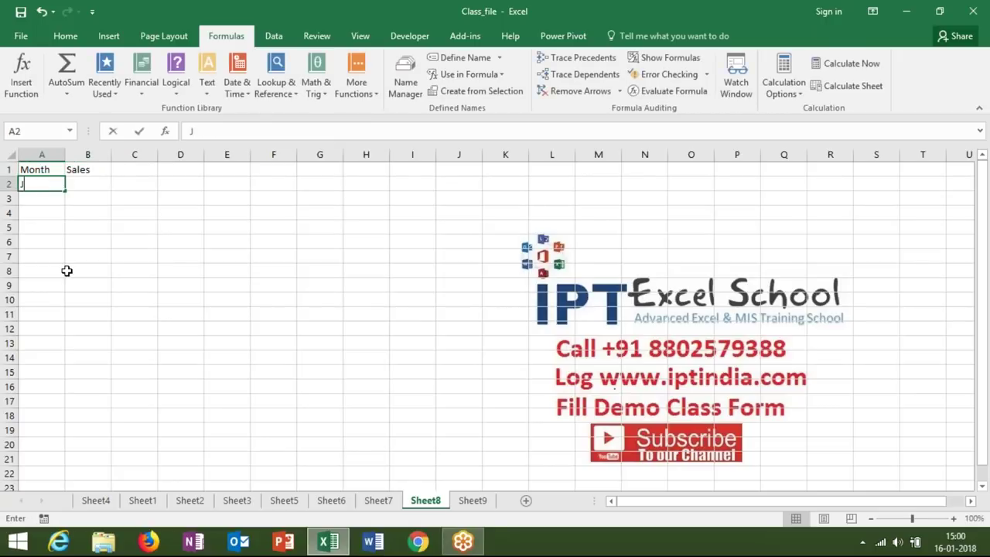
pyautogui.press('Return')
pyautogui.press('Up')
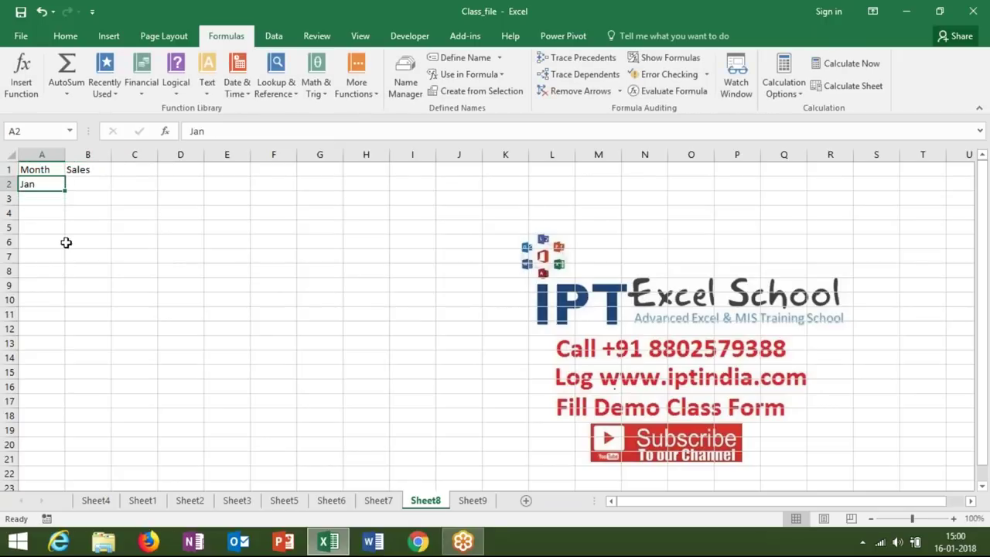
pyautogui.moveTo(66, 191); pyautogui.dragTo(66, 247)
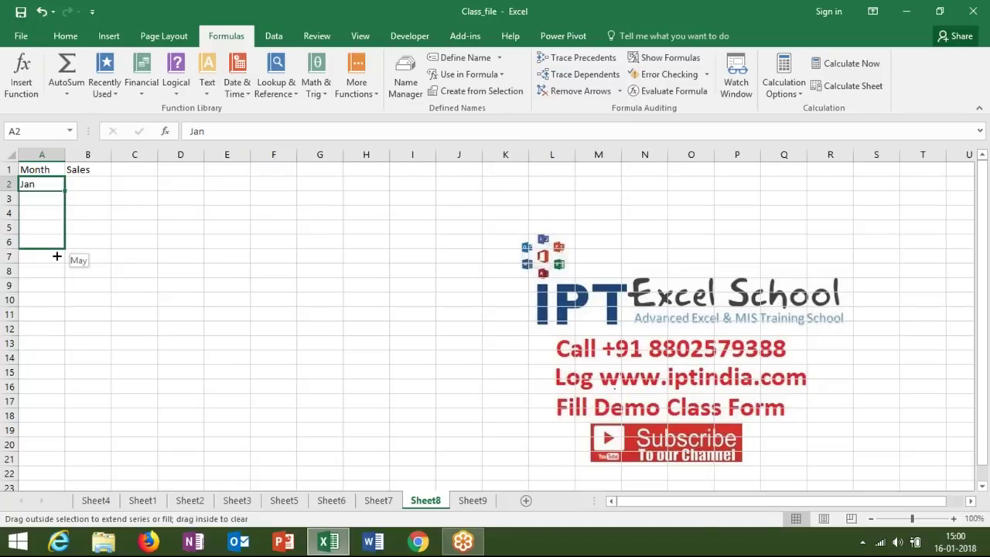
# Step: Fill B2:B6 with =RANDBETWEEN(10,90) random sales and select the table
pyautogui.click(87, 186)
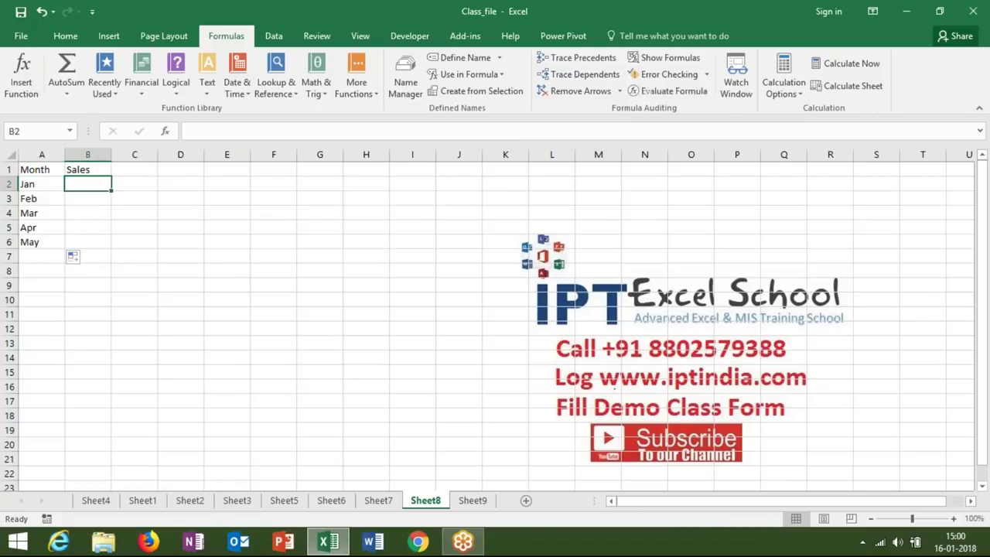
pyautogui.write('=ra')
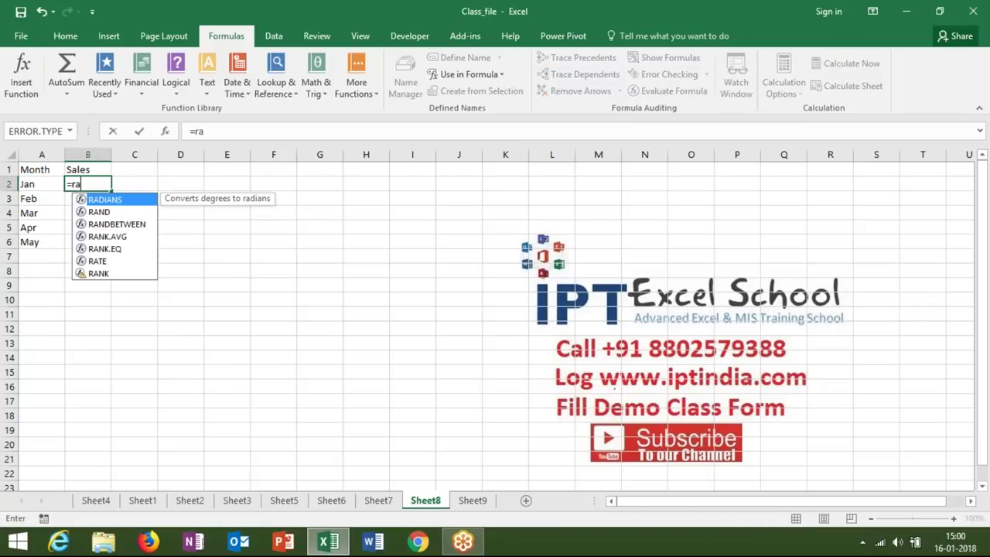
pyautogui.press('Down')
pyautogui.press('Down')
pyautogui.press('Tab')
pyautogui.write('10,90')
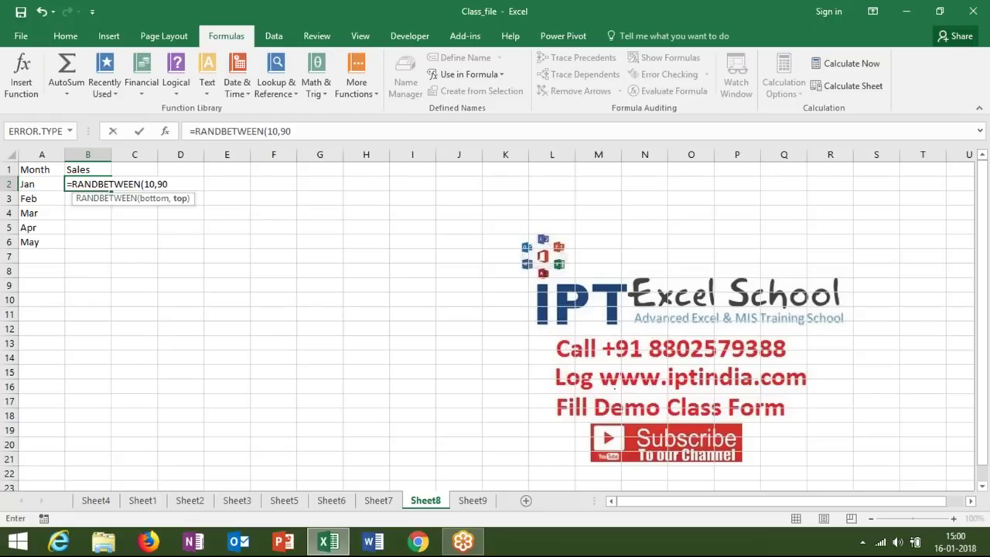
pyautogui.write(')')
pyautogui.press('Return')
pyautogui.press('Up')
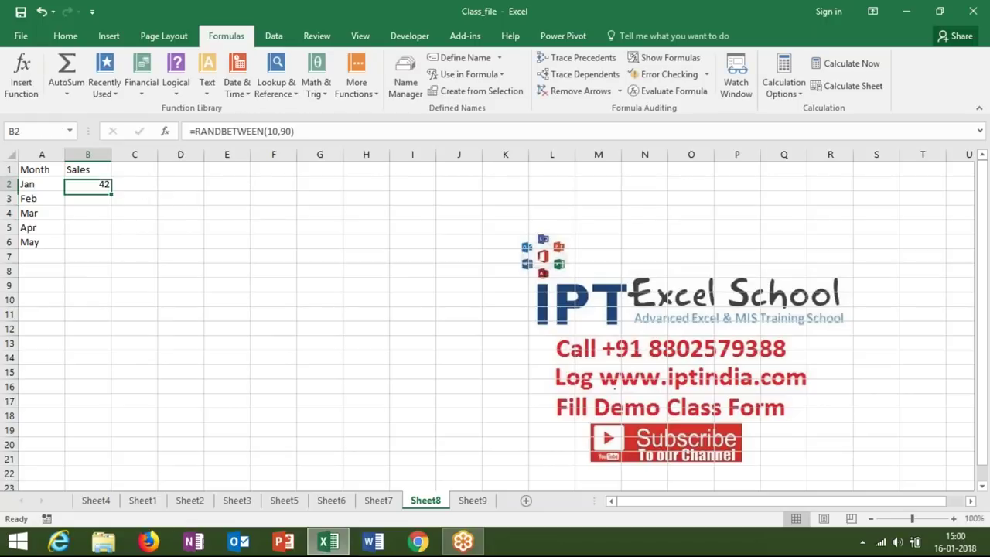
pyautogui.moveTo(111, 190); pyautogui.dragTo(111, 246)
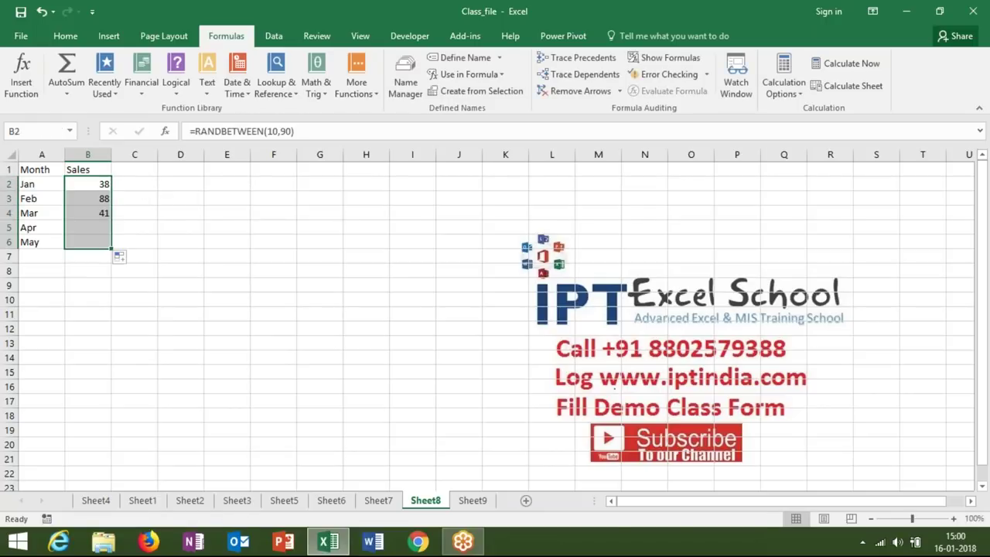
pyautogui.moveTo(35, 170); pyautogui.dragTo(93, 241)
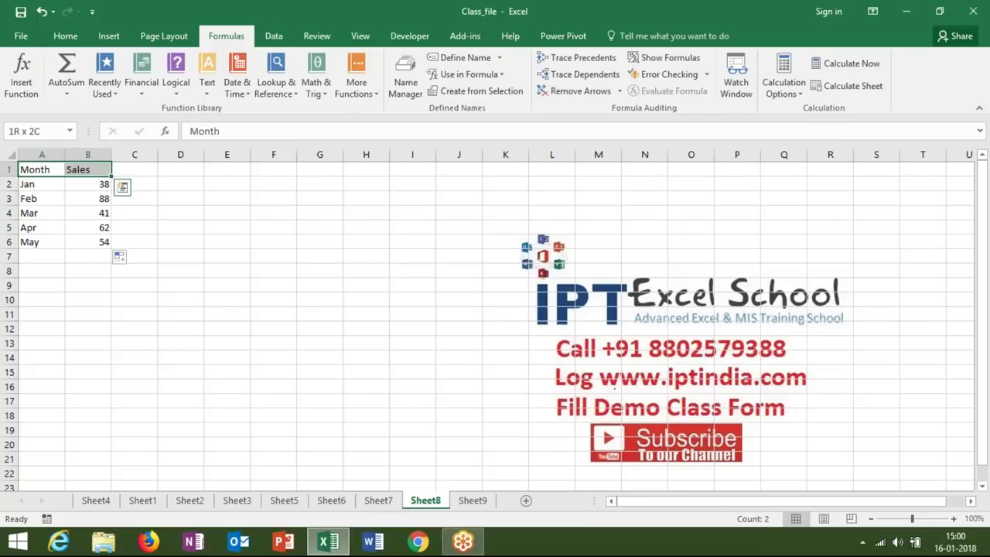
# Step: Copy Sheet8's Month/Sales table and paste it into Sheet7 and Sheet9
pyautogui.hotkey('ctrl', 'c')
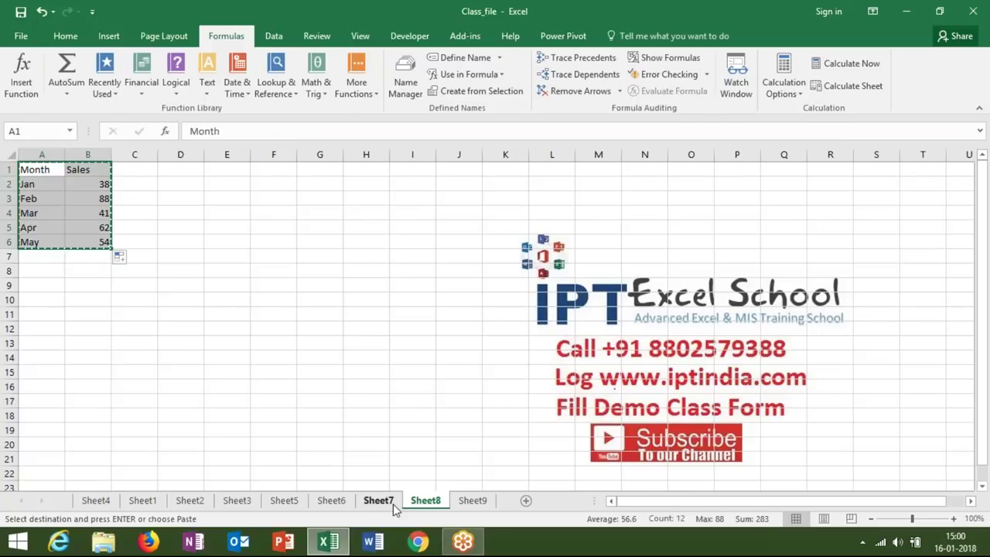
pyautogui.click(393, 504)
pyautogui.hotkey('ctrl', 'v')
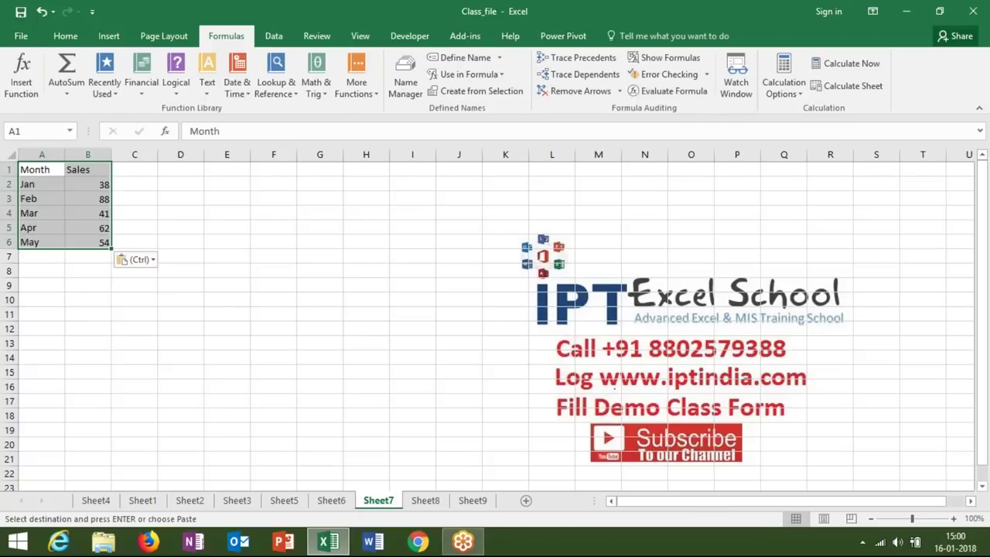
pyautogui.click(472, 501)
pyautogui.hotkey('ctrl', 'v')
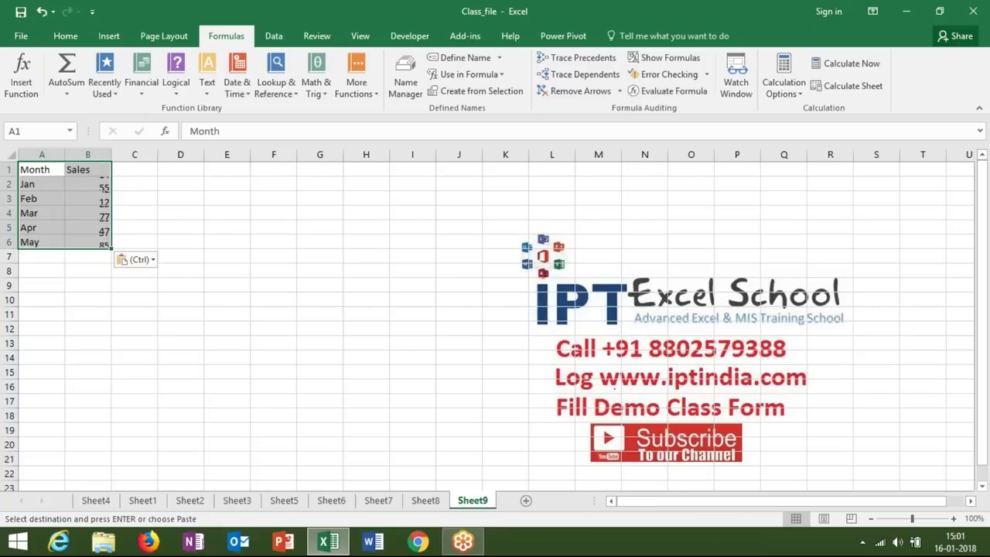
pyautogui.click(346, 372)
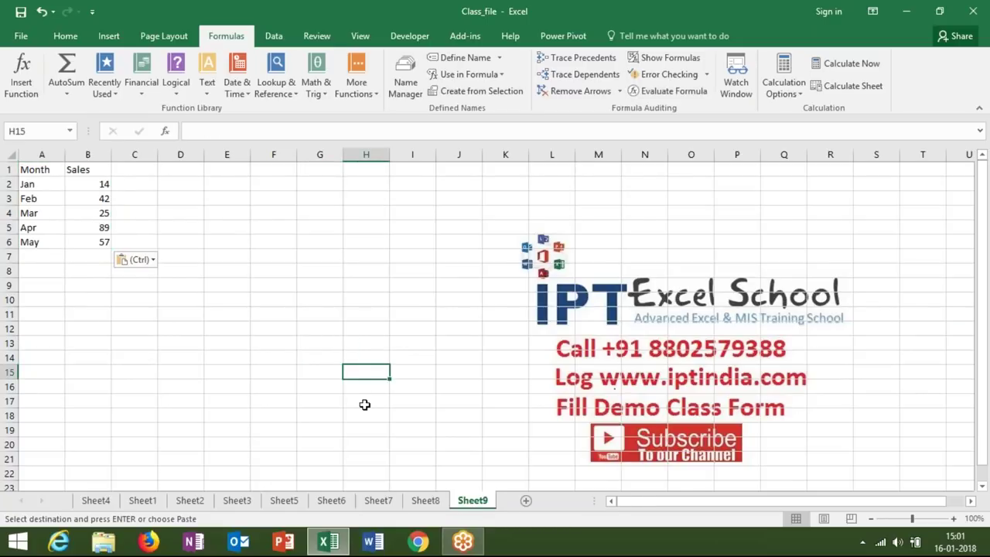
# Step: Check the three sheets and group Sheet7, Sheet8 and Sheet9 together
pyautogui.click(379, 502)
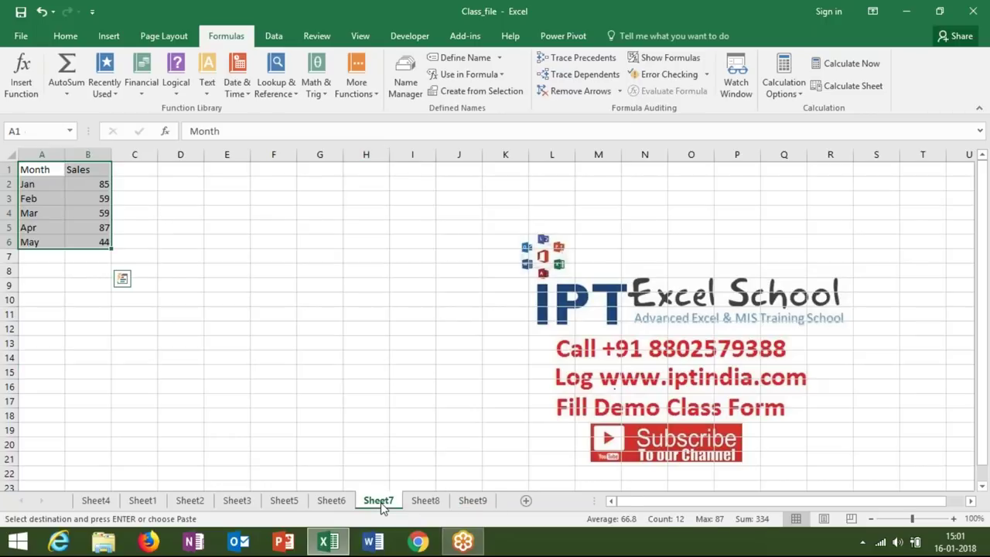
pyautogui.click(426, 502)
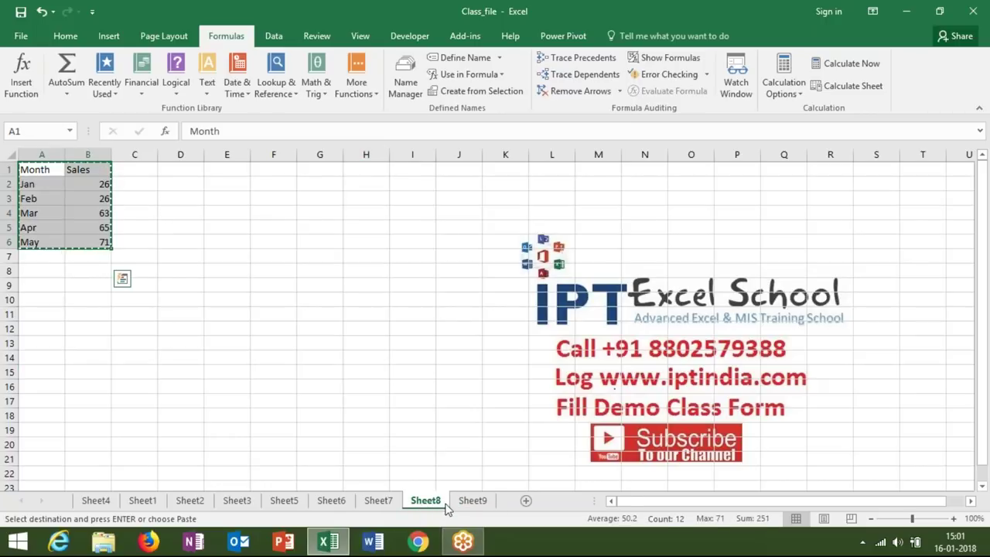
pyautogui.click(460, 503)
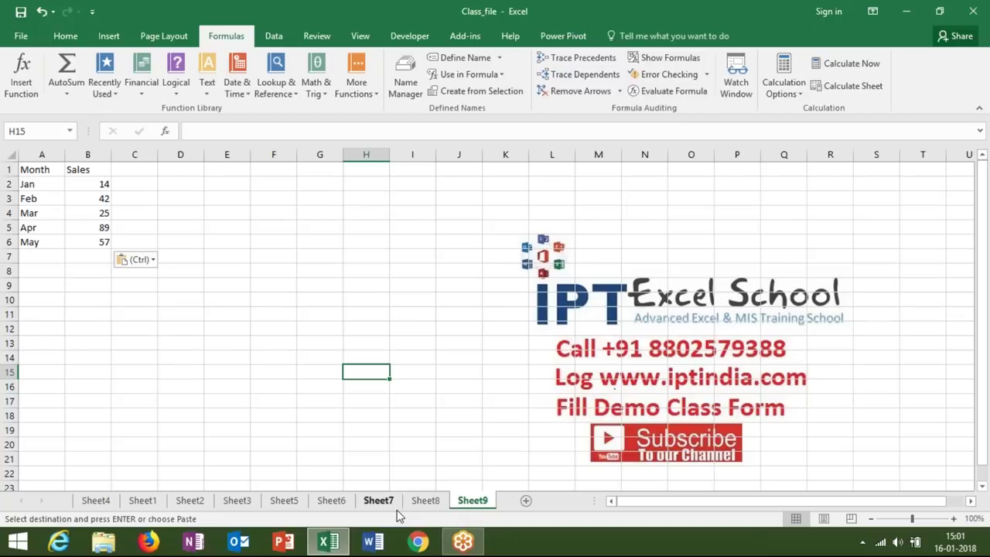
pyautogui.click(379, 501)
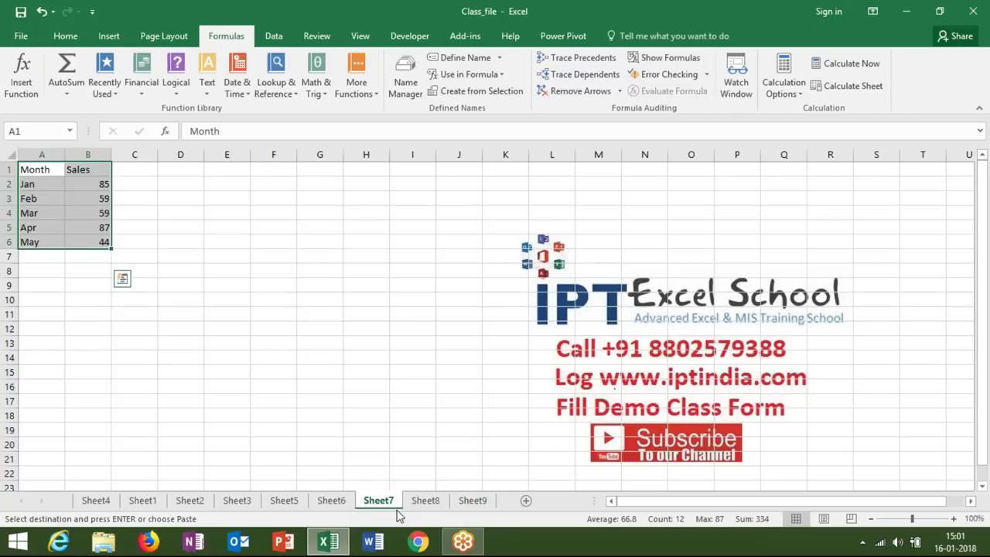
pyautogui.keyDown('ctrl'); pyautogui.click(426, 503); pyautogui.keyUp('ctrl')
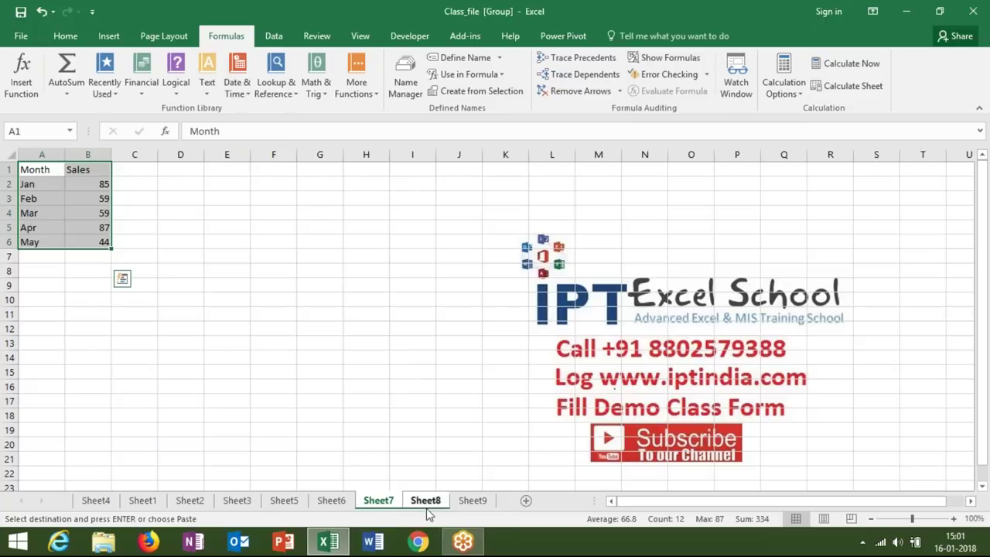
pyautogui.keyDown('ctrl'); pyautogui.click(472, 502); pyautogui.keyUp('ctrl')
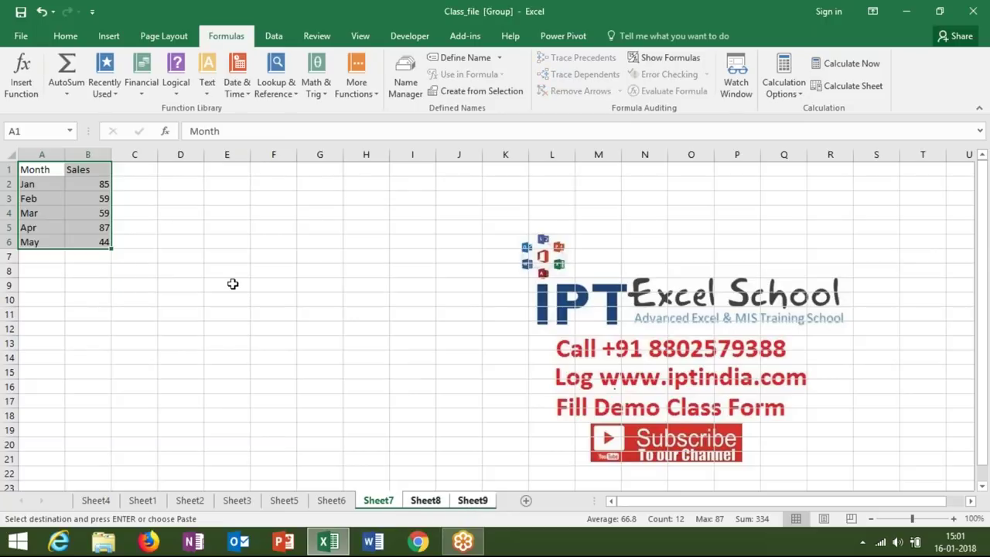
# Step: Paste Special as Values on the grouped sheets to fix the sales numbers, then ungroup
pyautogui.rightClick(85, 199)
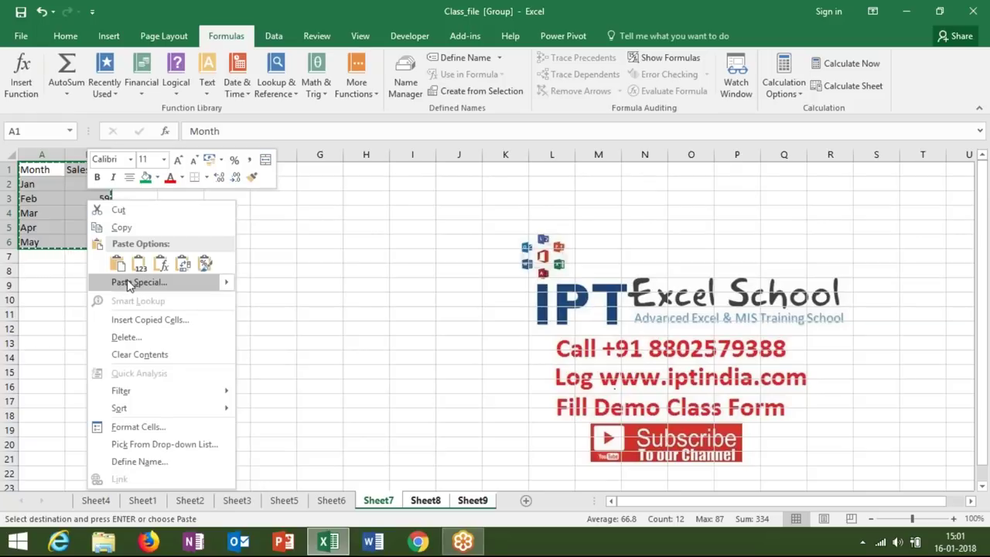
pyautogui.click(129, 282)
pyautogui.click(36, 225)
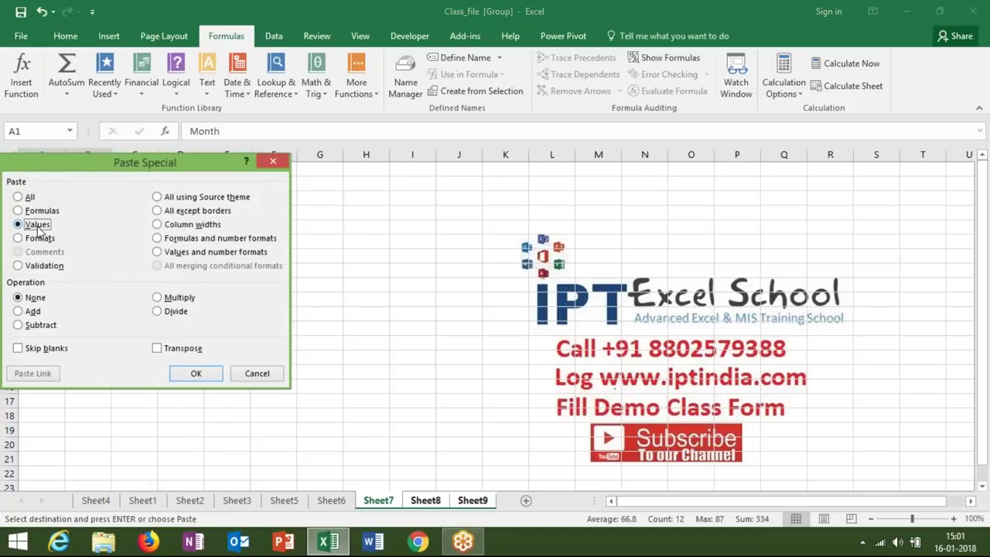
pyautogui.click(202, 374)
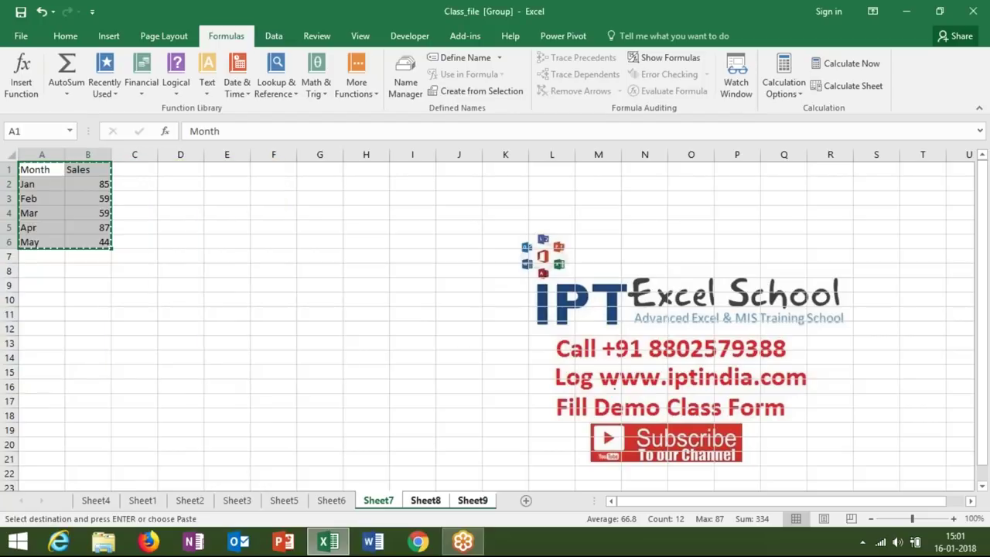
pyautogui.press('Escape')
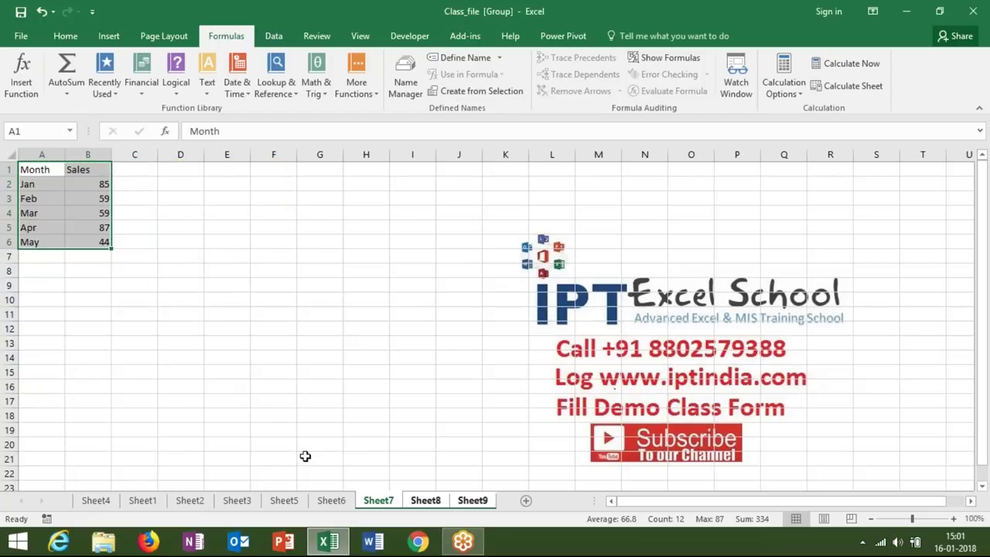
pyautogui.click(332, 500)
pyautogui.click(376, 503)
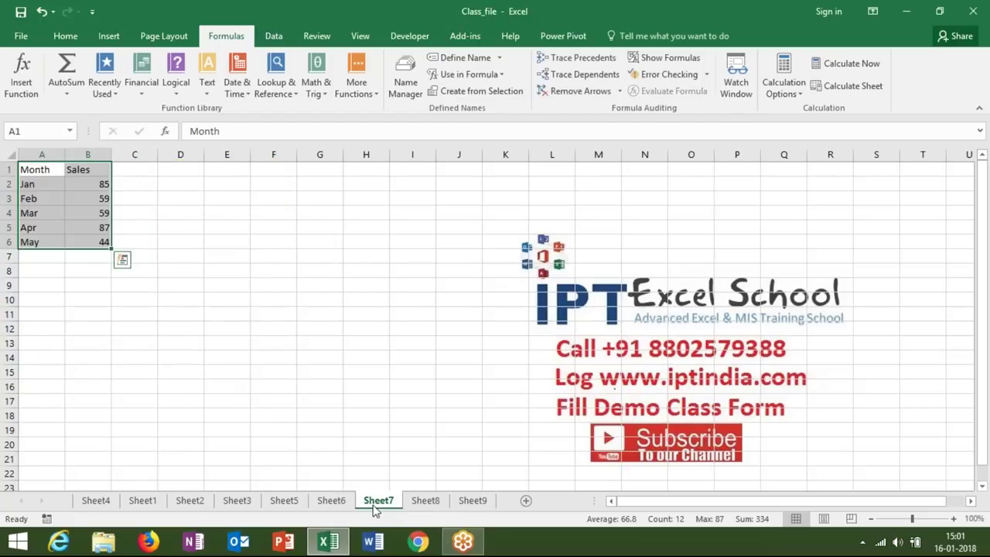
pyautogui.click(409, 504)
# Step: Add a new sheet after Sheet9 and name it Data
pyautogui.click(471, 503)
pyautogui.click(524, 500)
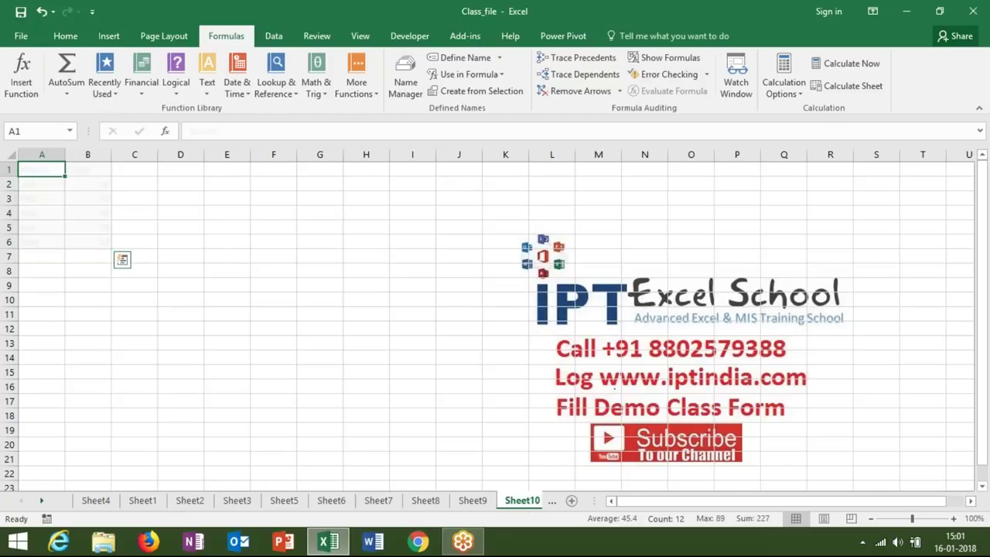
pyautogui.doubleClick(495, 502)
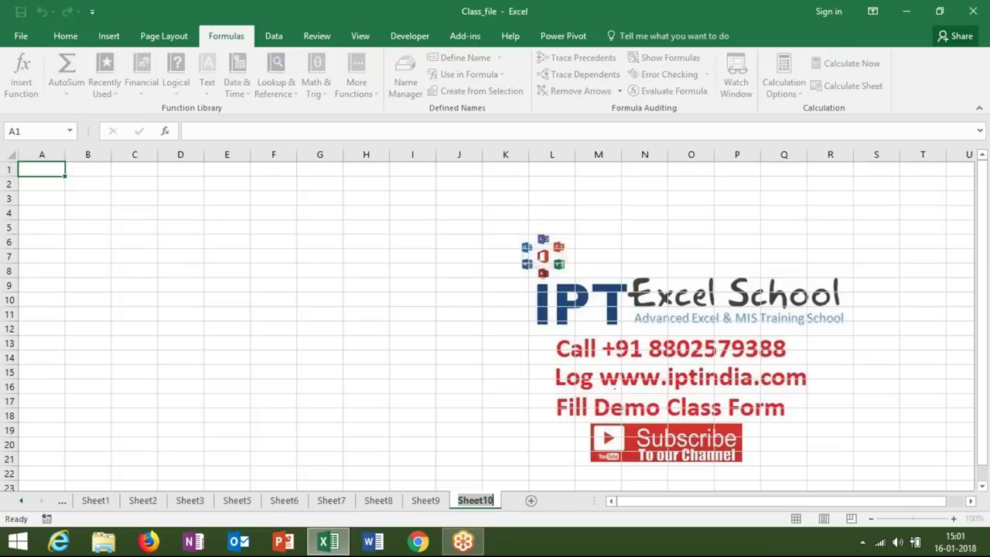
pyautogui.write('Da')
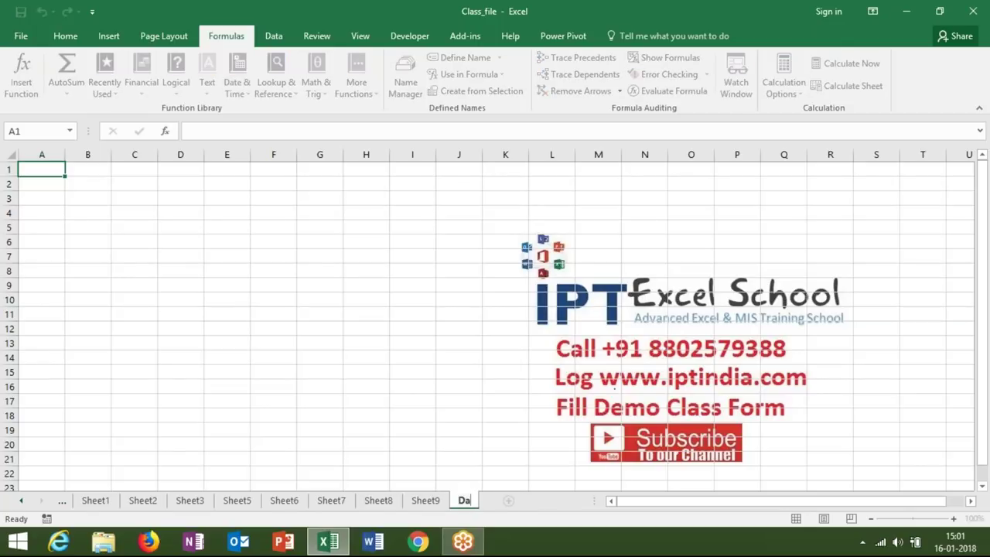
pyautogui.write('ta')
pyautogui.press('Return')
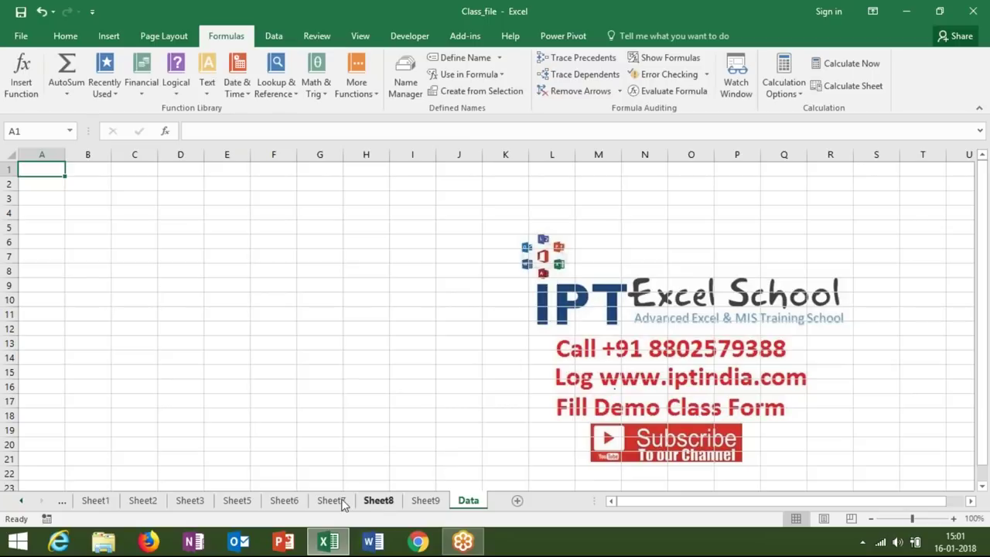
# Step: Copy Sheet7's Month/Sales table into A1 of the Data sheet
pyautogui.click(333, 500)
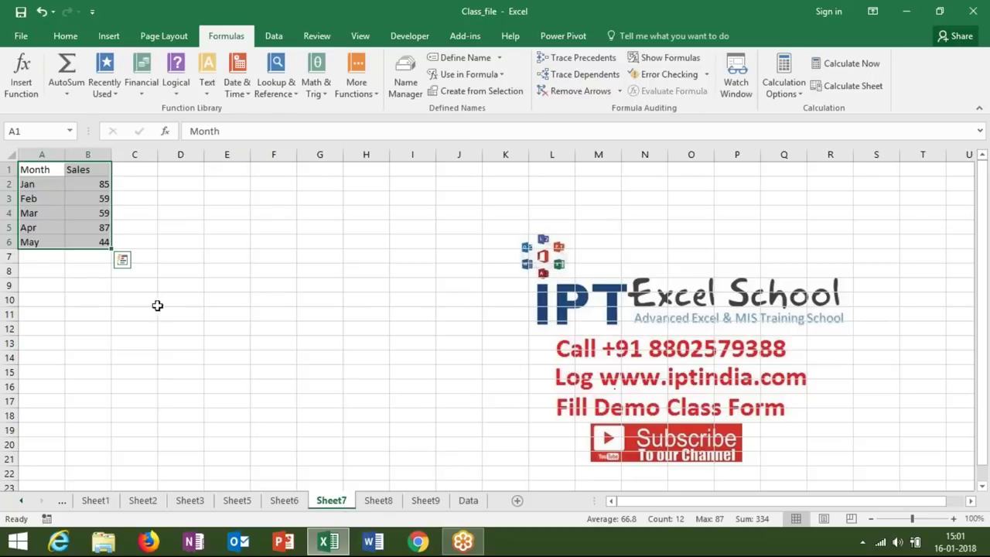
pyautogui.click(468, 501)
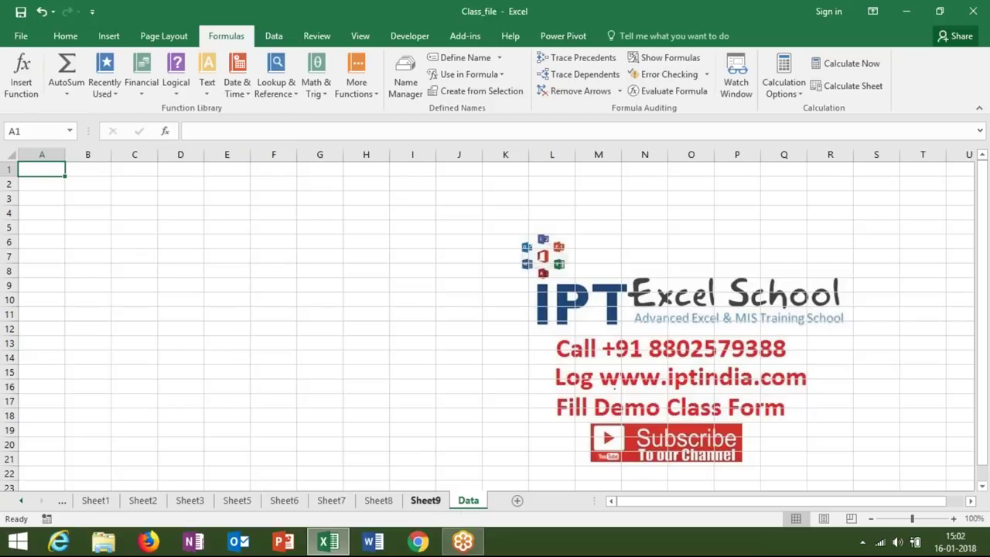
pyautogui.click(397, 503)
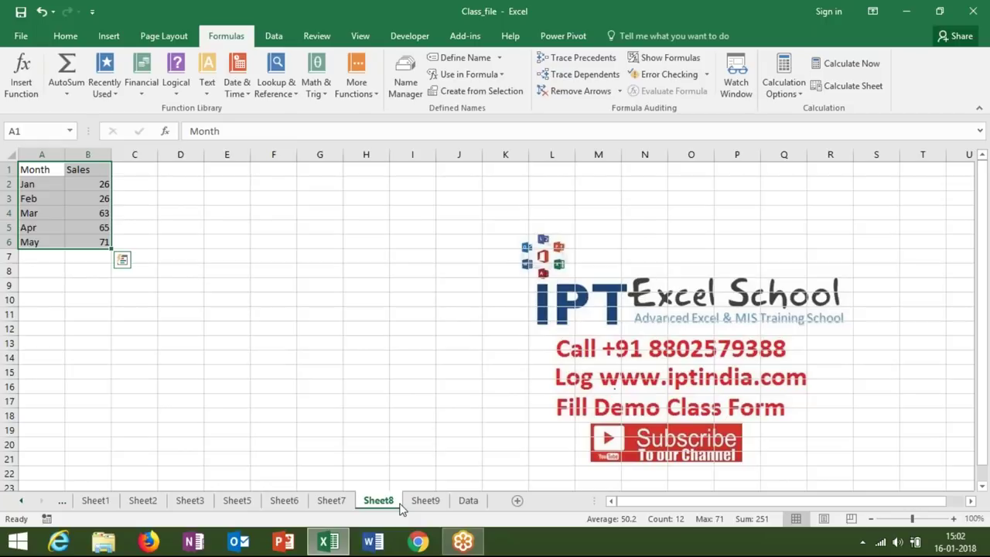
pyautogui.click(391, 505)
pyautogui.click(331, 501)
pyautogui.hotkey('ctrl', 'c')
pyautogui.click(473, 501)
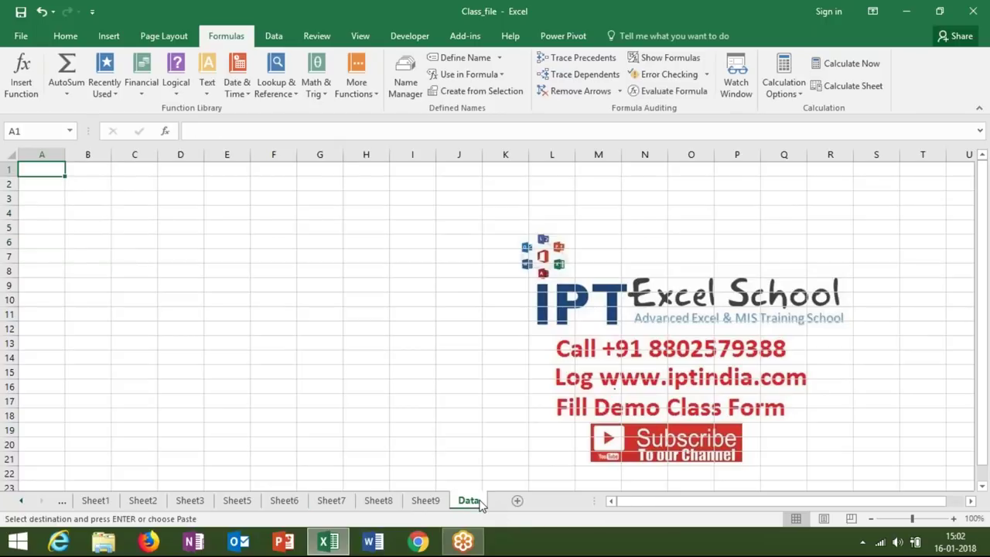
pyautogui.hotkey('ctrl', 'v')
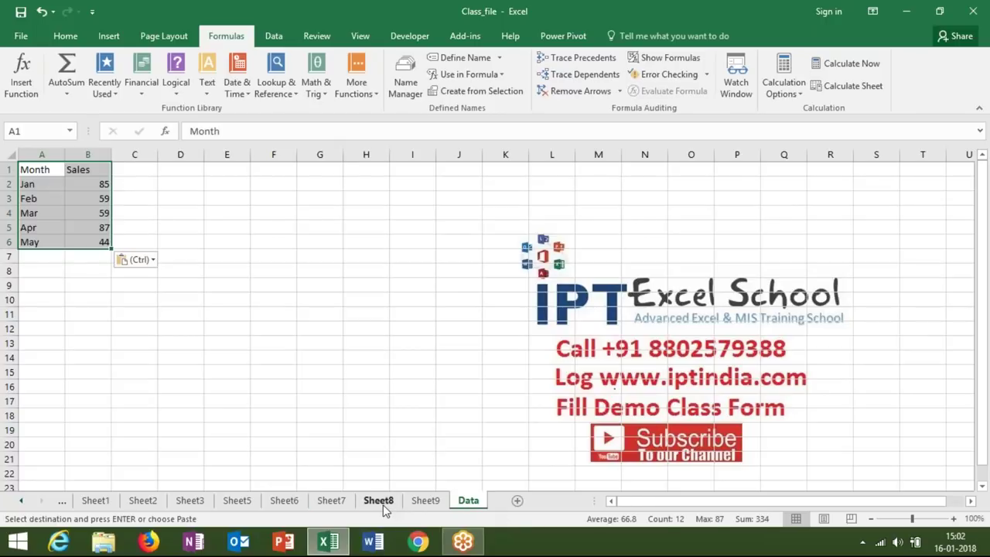
# Step: Paste Sheet8's and Sheet9's tables at A7 and A13 on the Data sheet
pyautogui.click(383, 501)
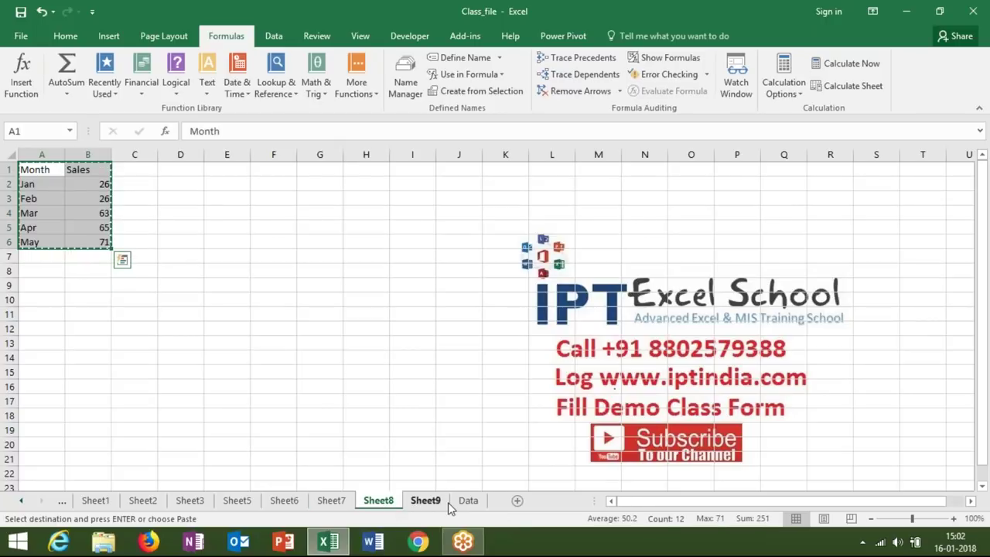
pyautogui.click(468, 501)
pyautogui.click(49, 259)
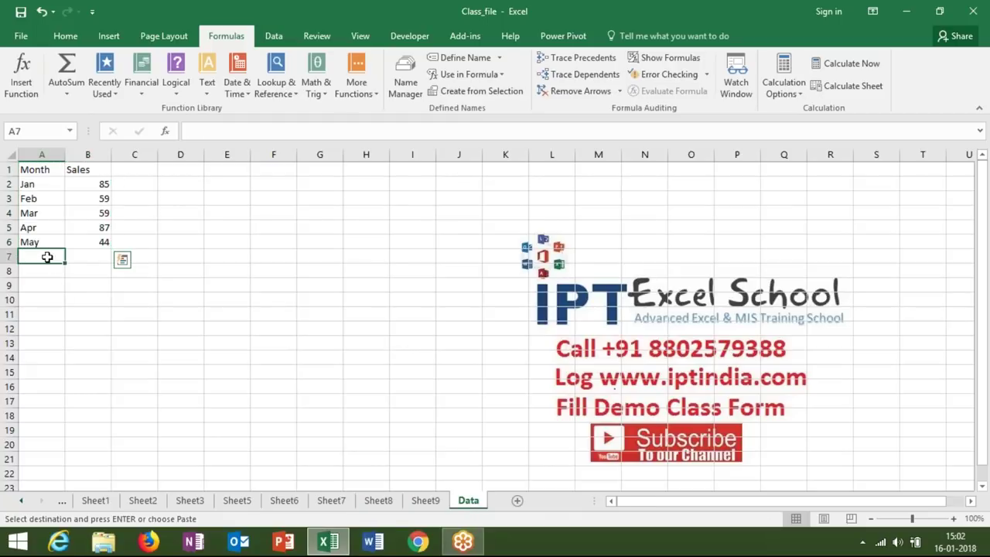
pyautogui.hotkey('ctrl', 'v')
pyautogui.click(408, 503)
pyautogui.click(468, 501)
pyautogui.click(44, 346)
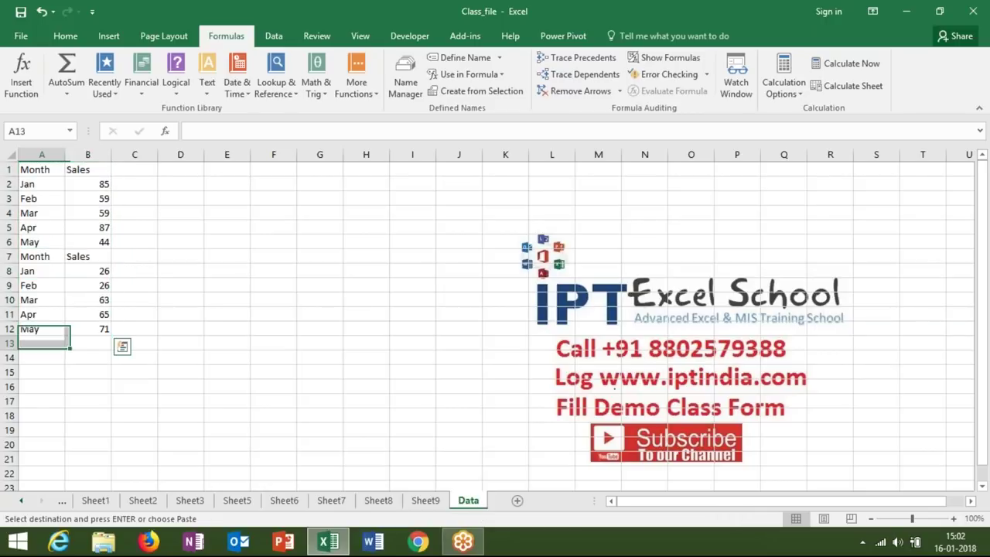
pyautogui.hotkey('ctrl', 'v')
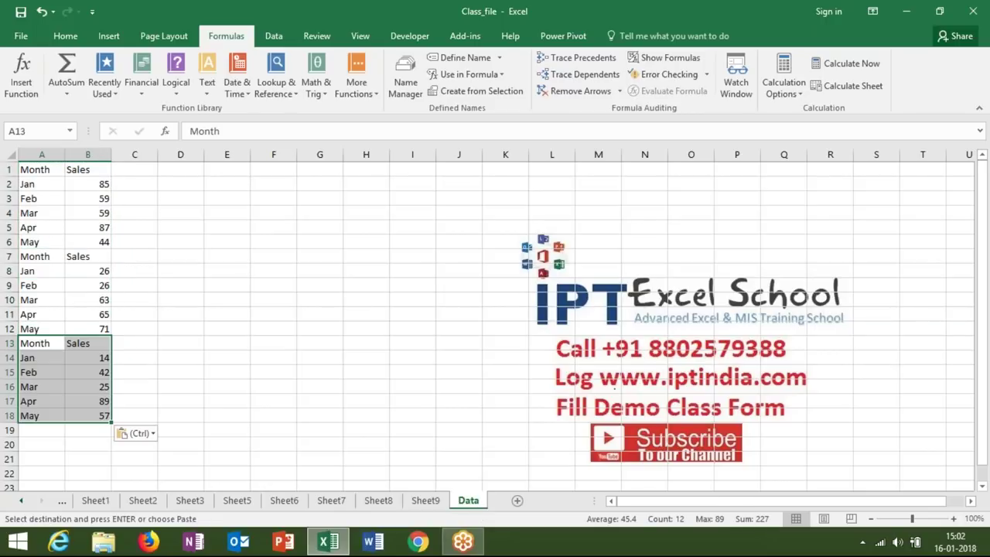
# Step: Undo all three trial pastes, leaving the Data sheet empty
pyautogui.hotkey('ctrl', 'z')
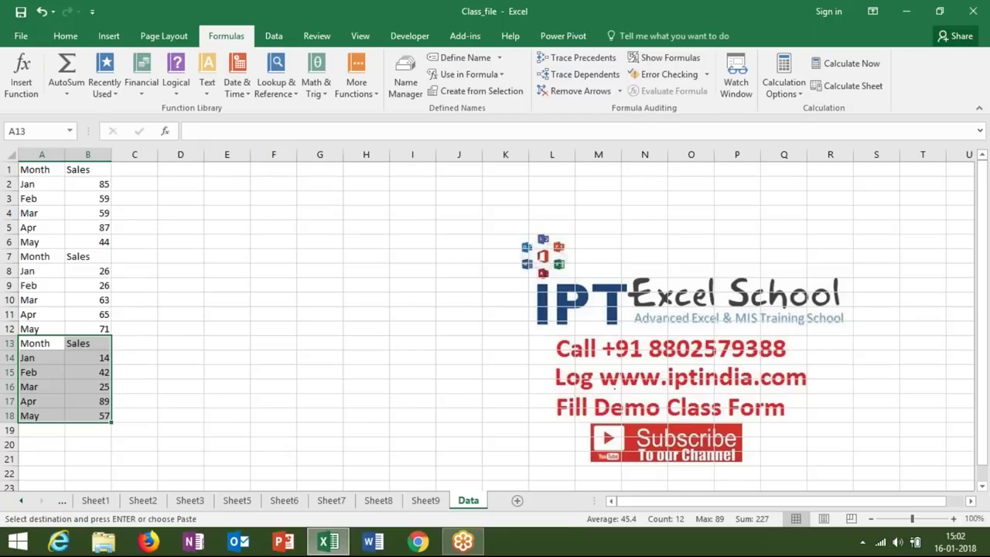
pyautogui.hotkey('ctrl', 'z')
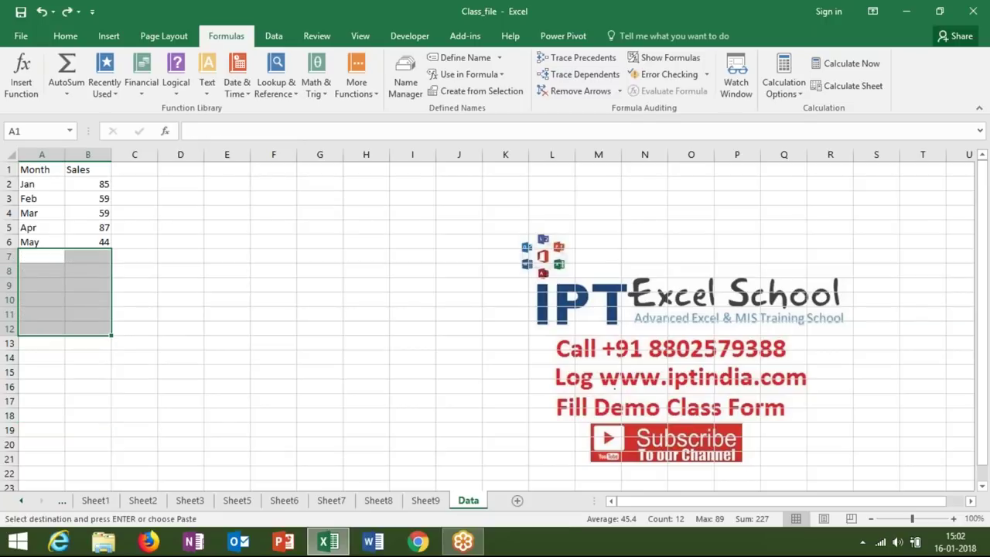
pyautogui.hotkey('ctrl', 'z')
pyautogui.click(78, 314)
# Step: Cancel the pending copy on Sheet7 and open the Office Clipboard pane
pyautogui.click(331, 501)
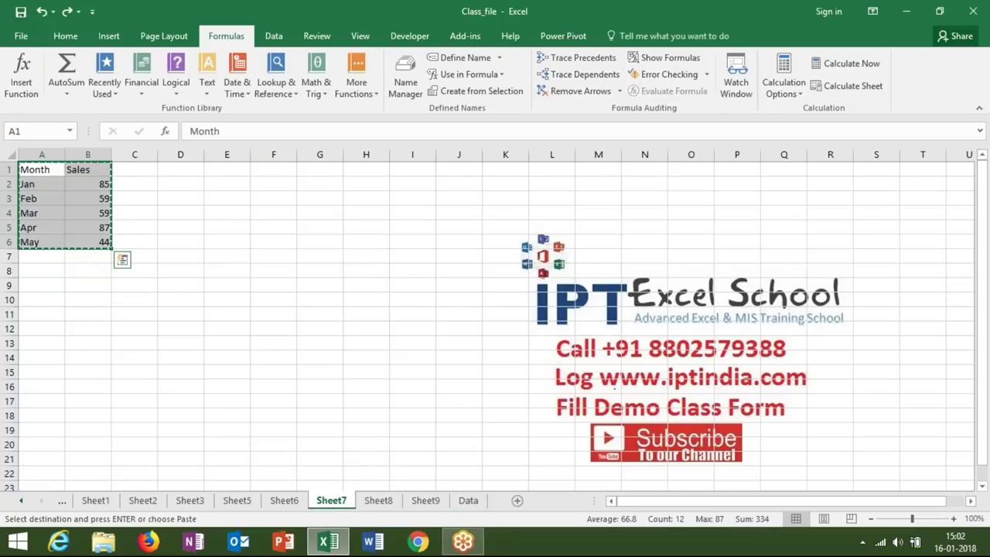
pyautogui.press('Escape')
pyautogui.click(164, 240)
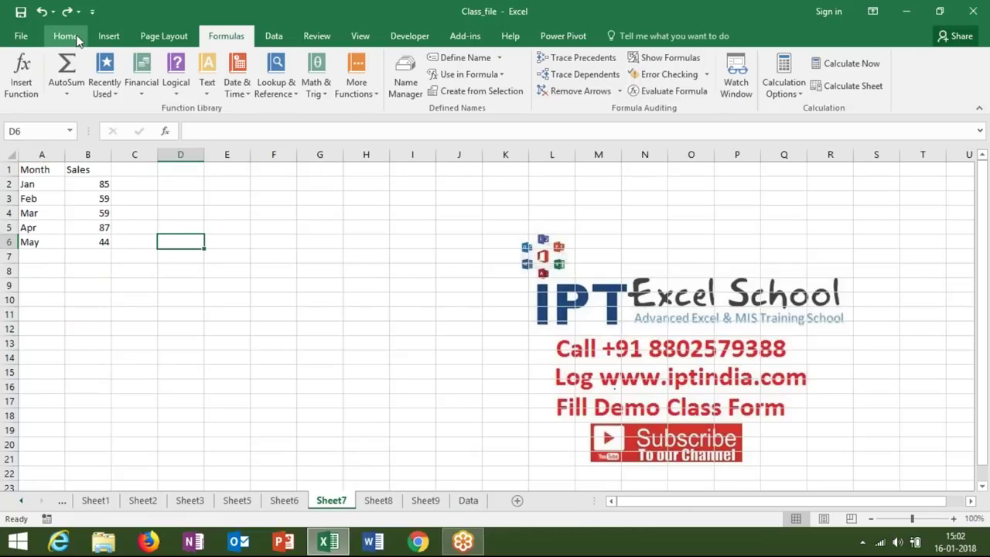
pyautogui.click(75, 38)
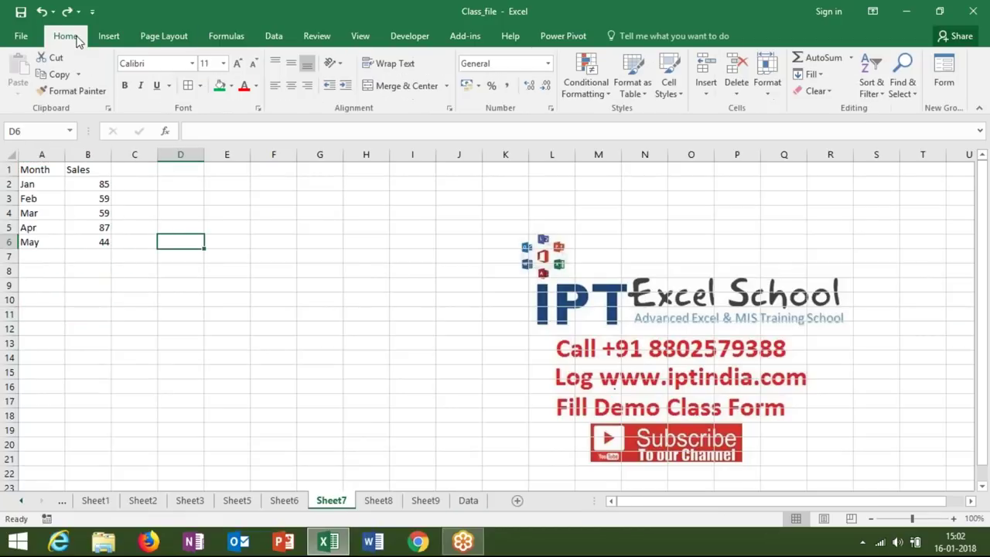
pyautogui.click(109, 108)
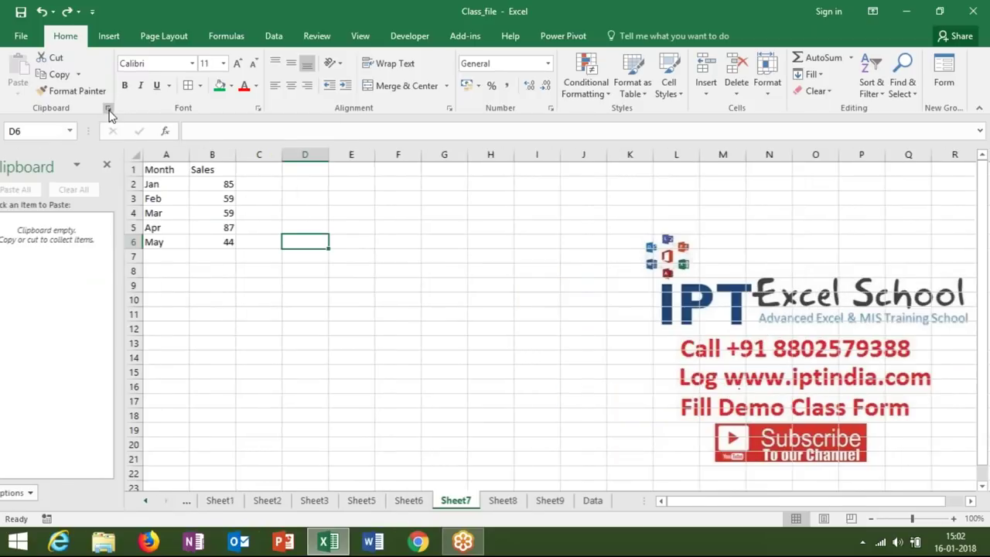
# Step: Copy the Month/Sales tables from Sheet7, Sheet8 and Sheet9 as three clipboard items
pyautogui.click(176, 169)
pyautogui.hotkey('ctrl', 'a')
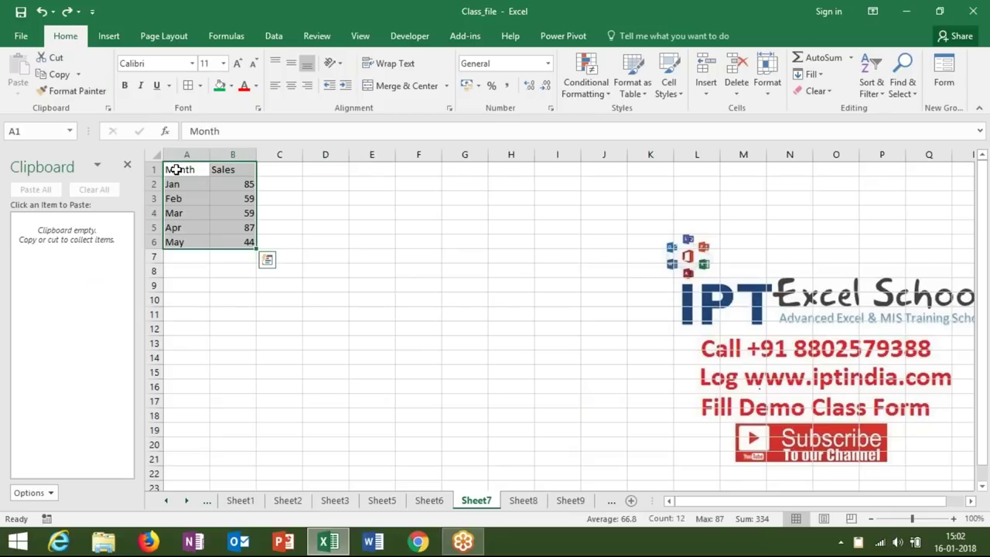
pyautogui.hotkey('ctrl', 'c')
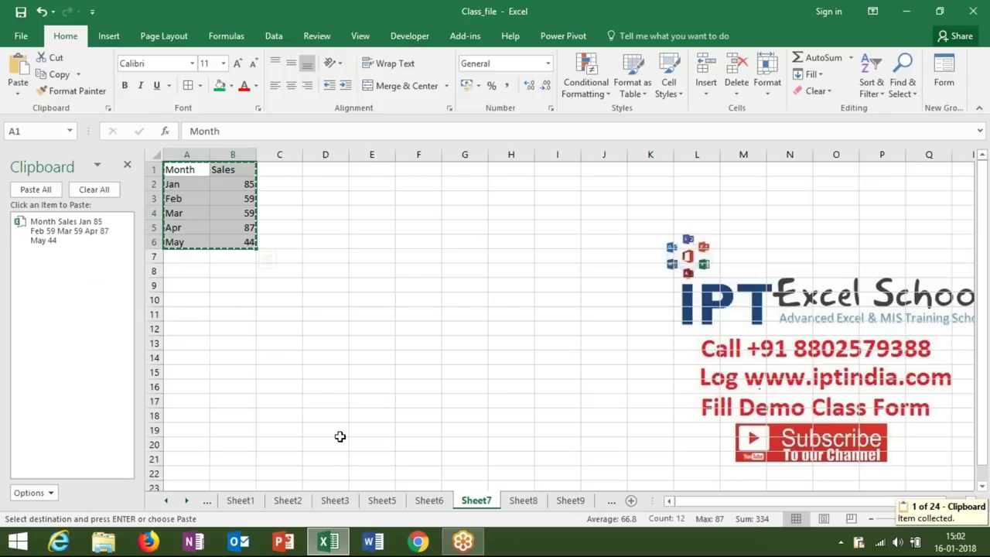
pyautogui.click(526, 502)
pyautogui.hotkey('ctrl', 'c')
pyautogui.click(565, 508)
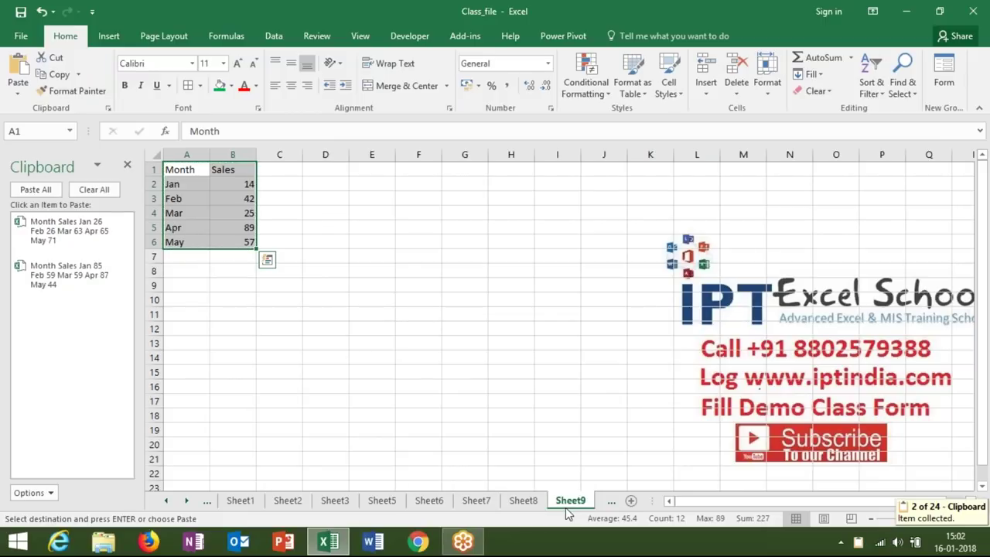
pyautogui.hotkey('ctrl', 'c')
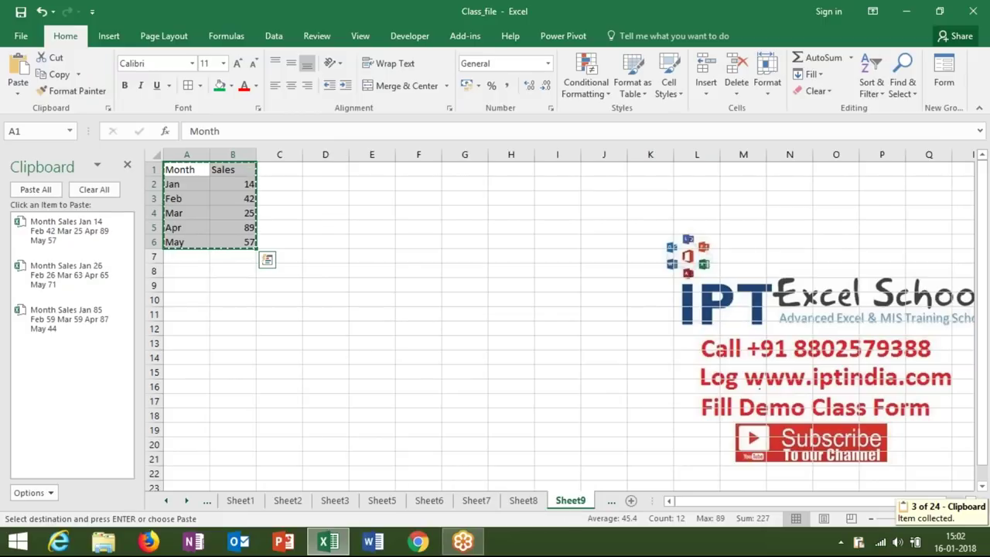
pyautogui.click(481, 502)
pyautogui.click(532, 503)
pyautogui.click(571, 501)
pyautogui.click(188, 501)
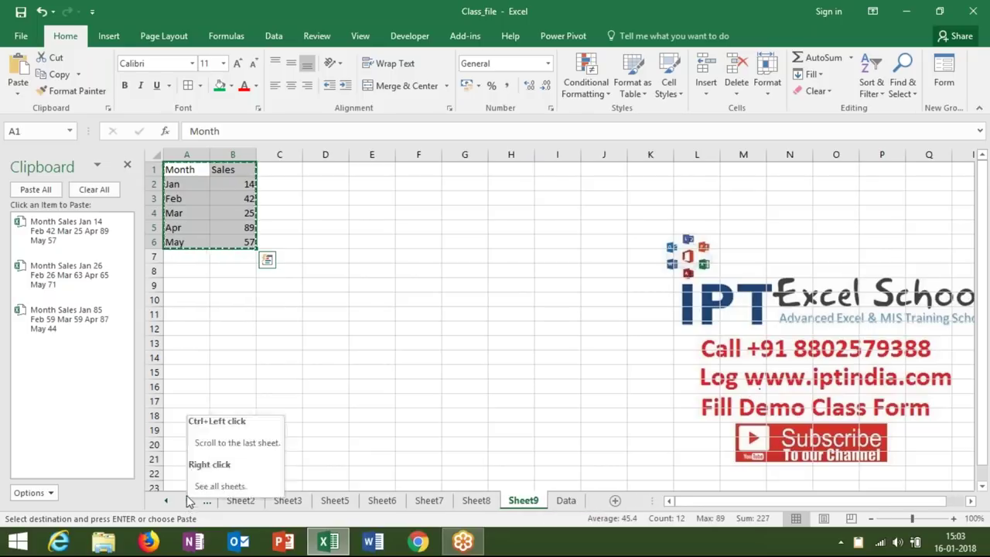
pyautogui.moveTo(66, 275)
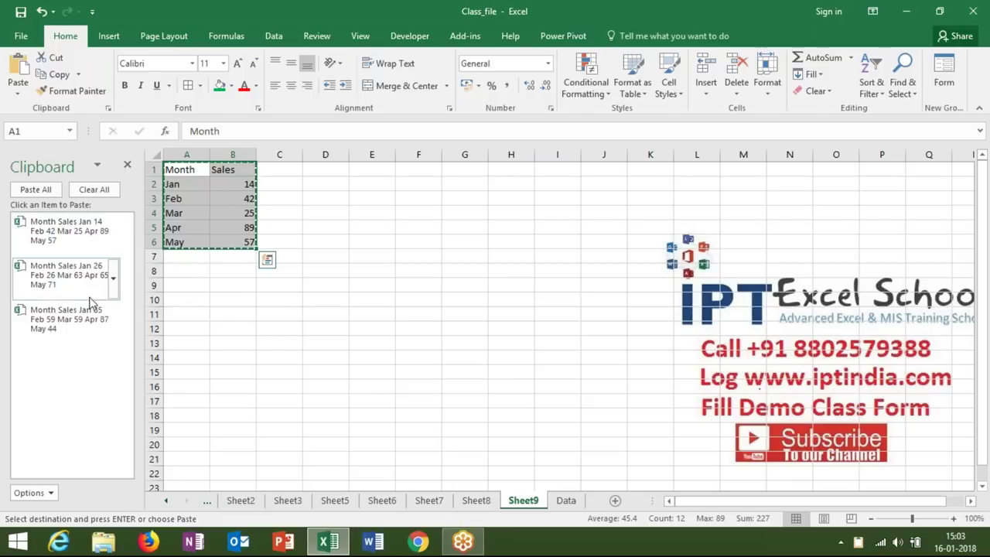
pyautogui.click(65, 244)
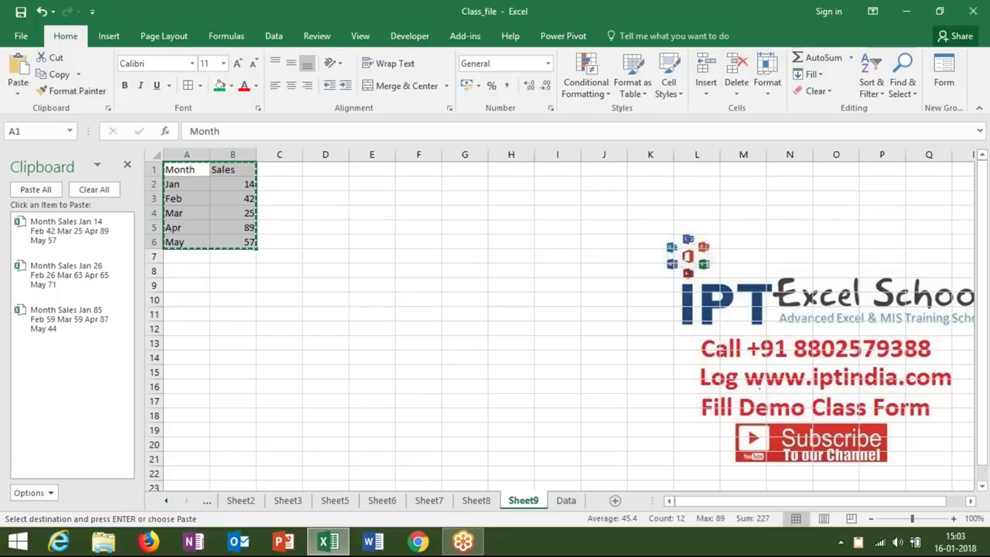
# Step: Paste All three tables from A1 on the Data sheet, then Clear All and close the Clipboard pane
pyautogui.click(567, 501)
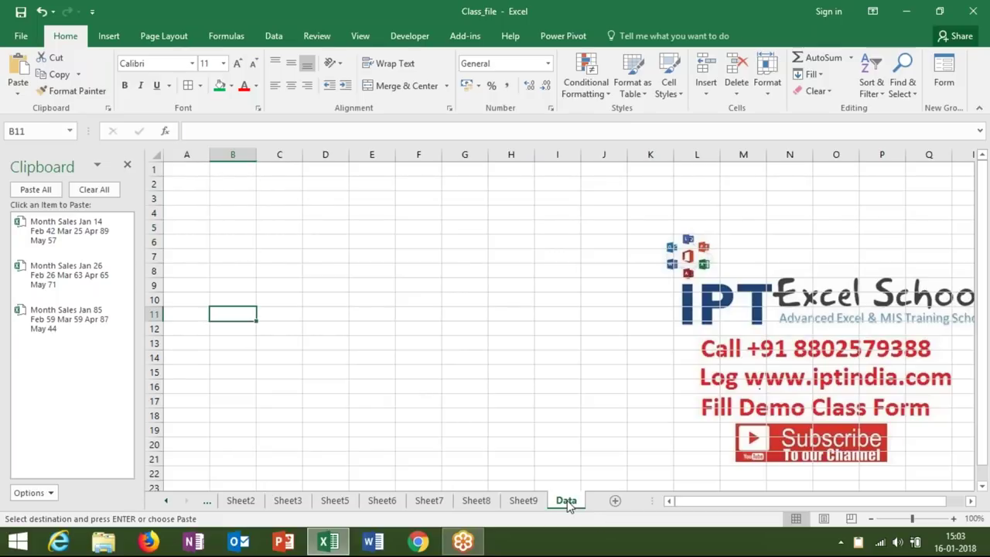
pyautogui.click(180, 171)
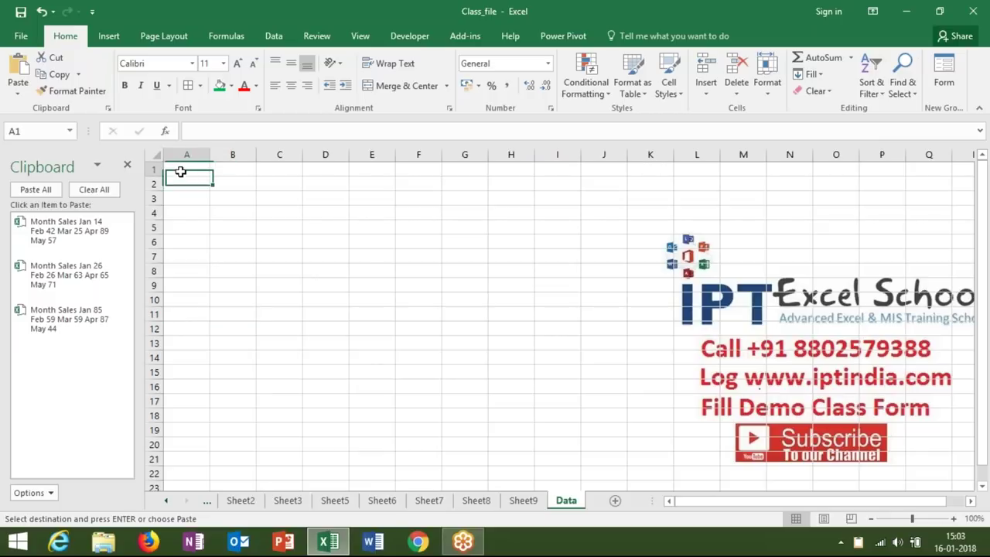
pyautogui.click(36, 190)
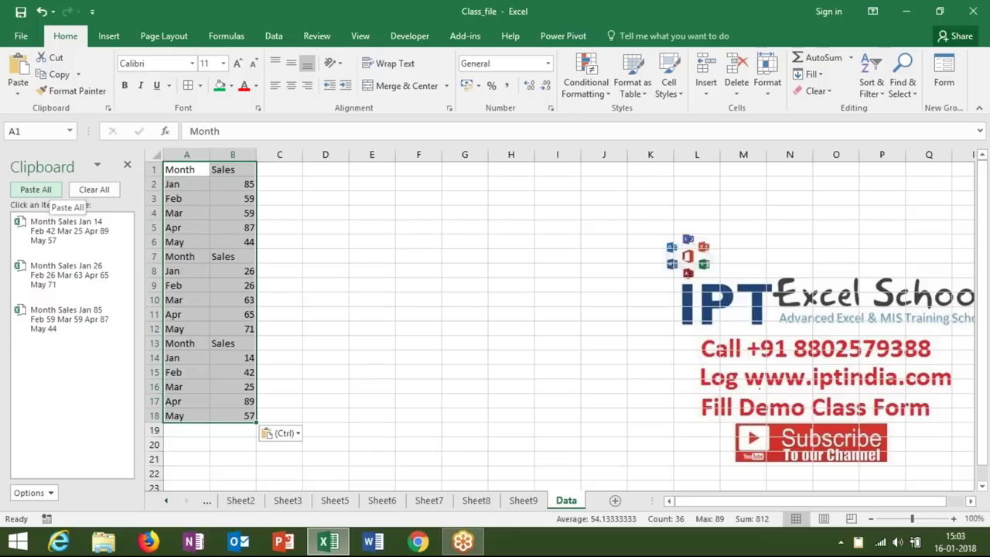
pyautogui.click(74, 194)
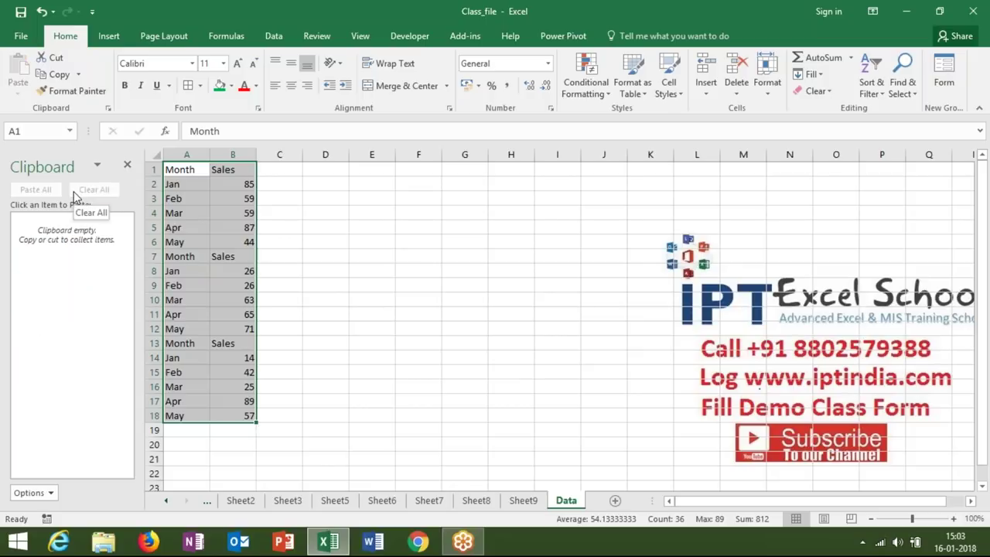
pyautogui.click(127, 166)
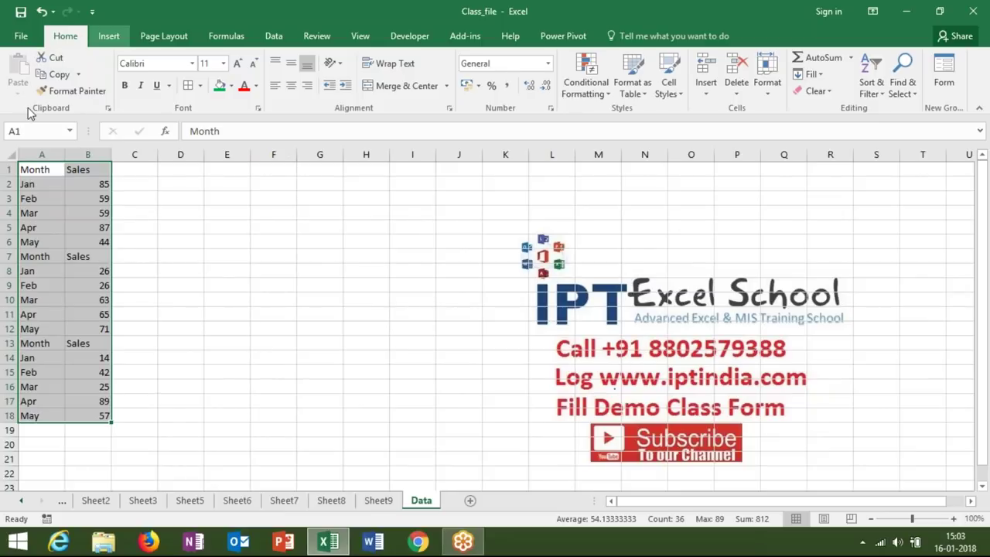
pyautogui.click(283, 303)
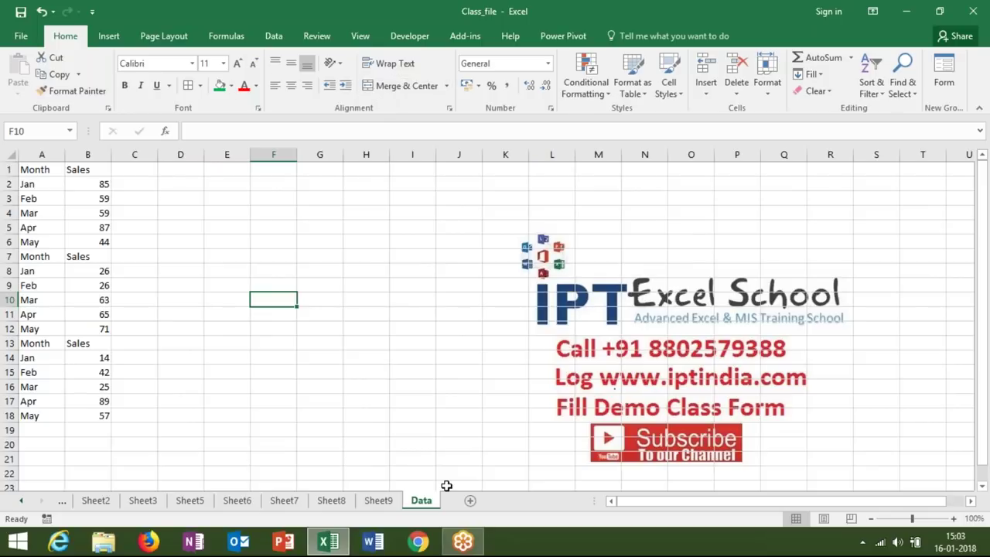
# Step: Insert Sheet11, enter 256 in A1 and apply the Currency format to show ₹ 256.00
pyautogui.click(470, 501)
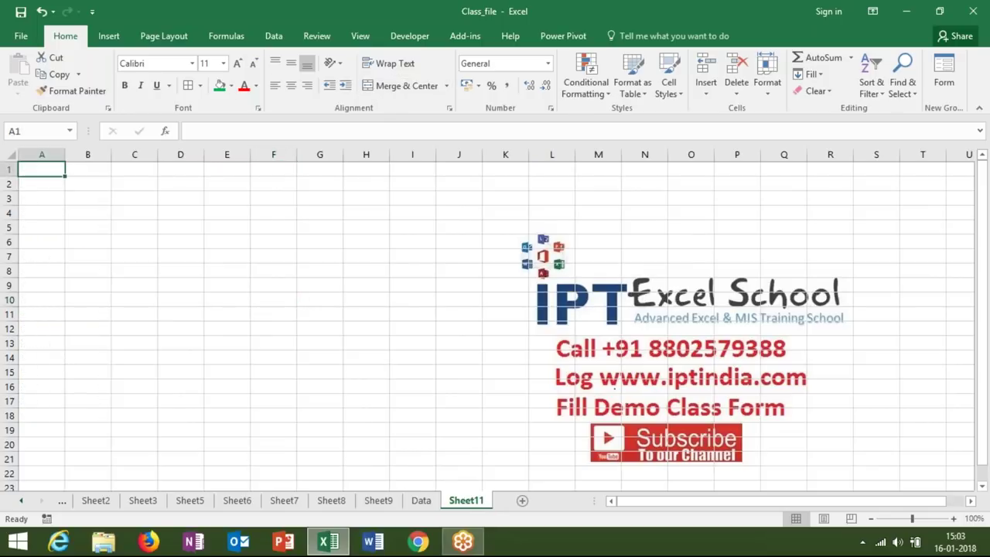
pyautogui.write('256')
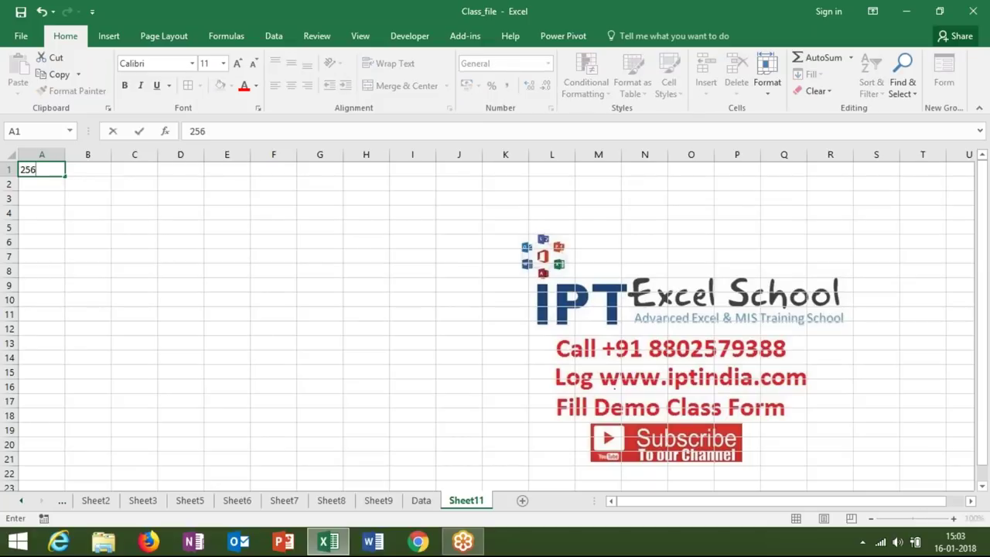
pyautogui.press('Return')
pyautogui.press('Up')
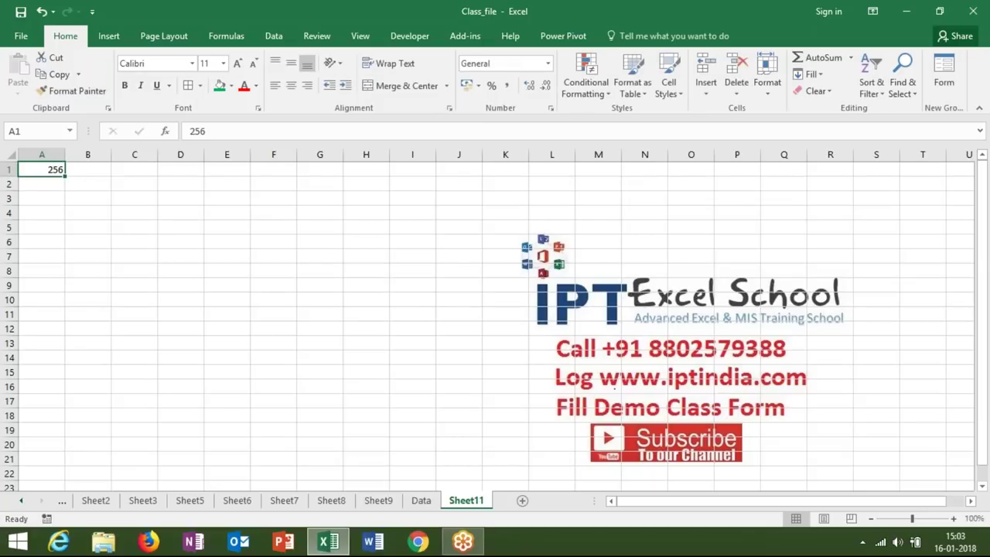
pyautogui.click(551, 109)
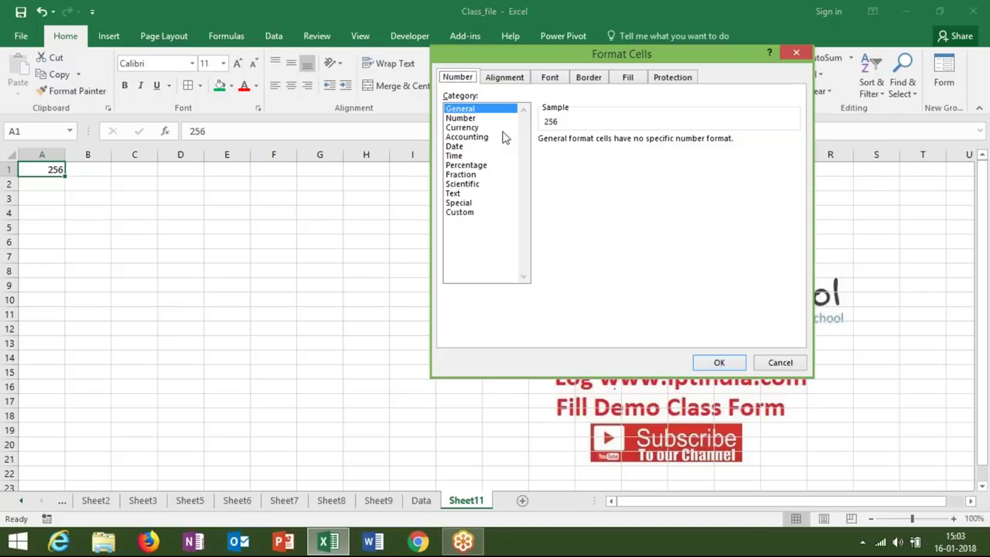
pyautogui.click(479, 118)
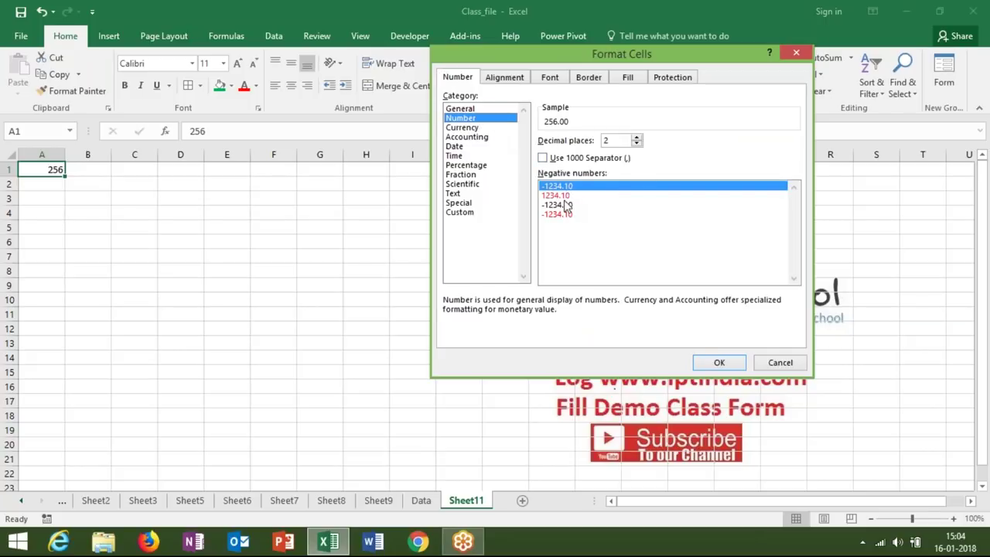
pyautogui.click(495, 129)
pyautogui.press('Return')
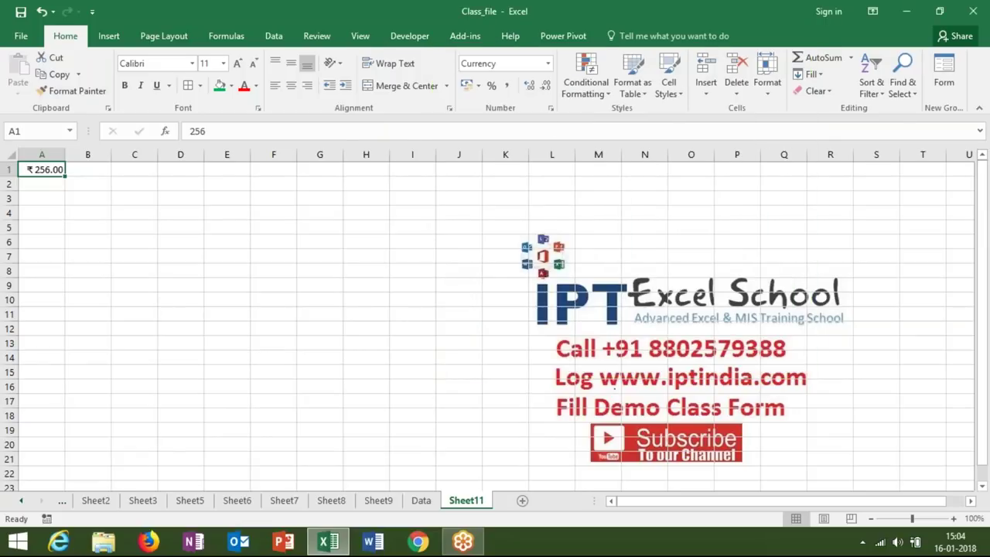
pyautogui.click(551, 108)
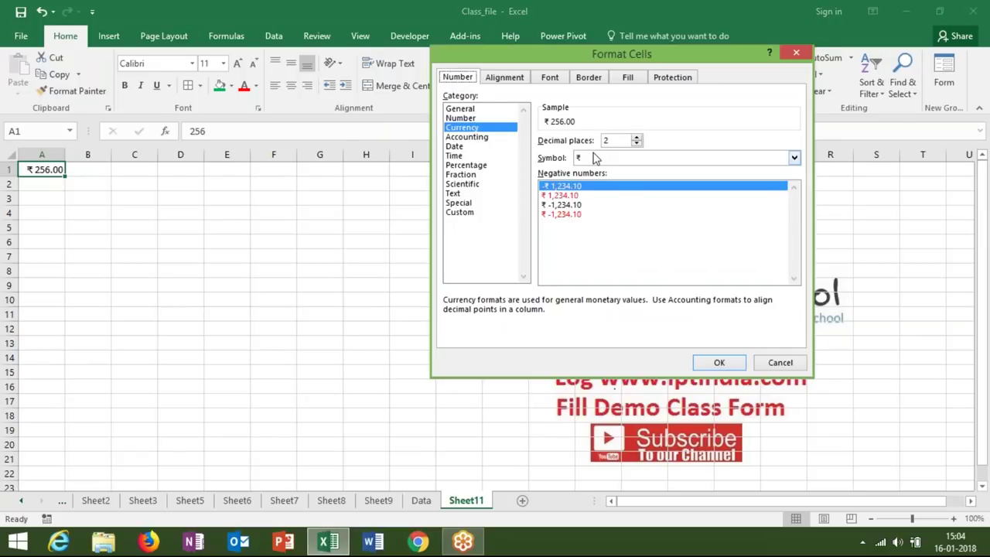
pyautogui.click(596, 157)
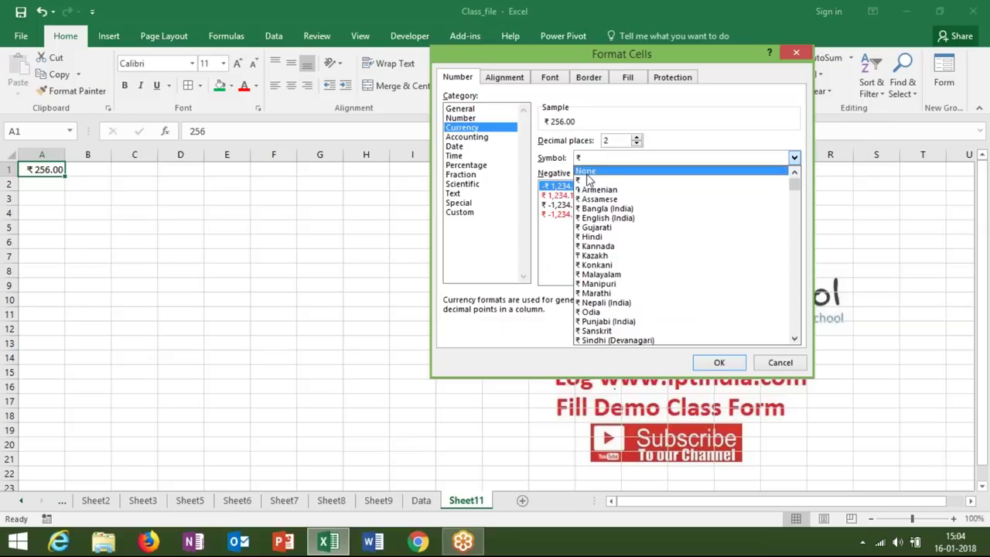
pyautogui.click(585, 182)
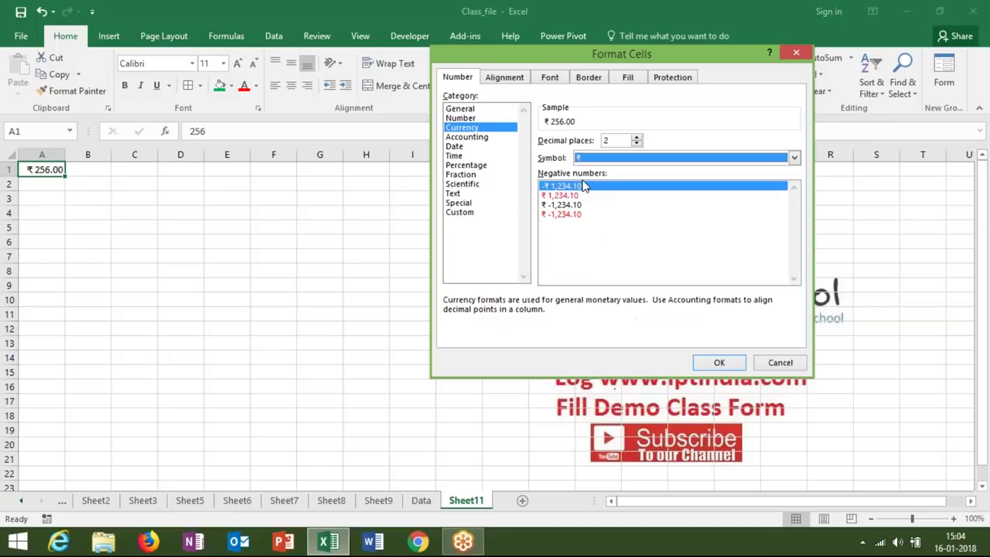
pyautogui.click(488, 136)
pyautogui.click(478, 147)
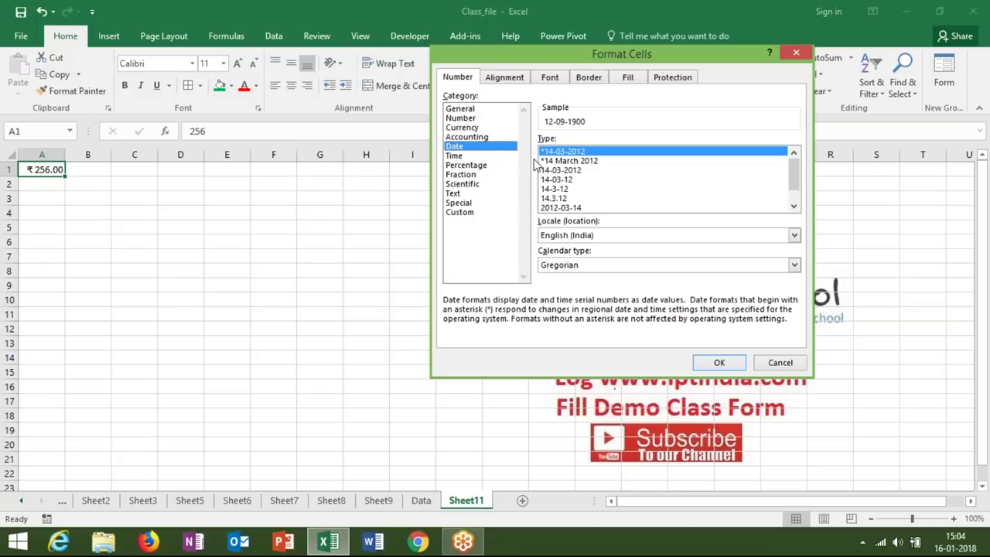
pyautogui.click(575, 237)
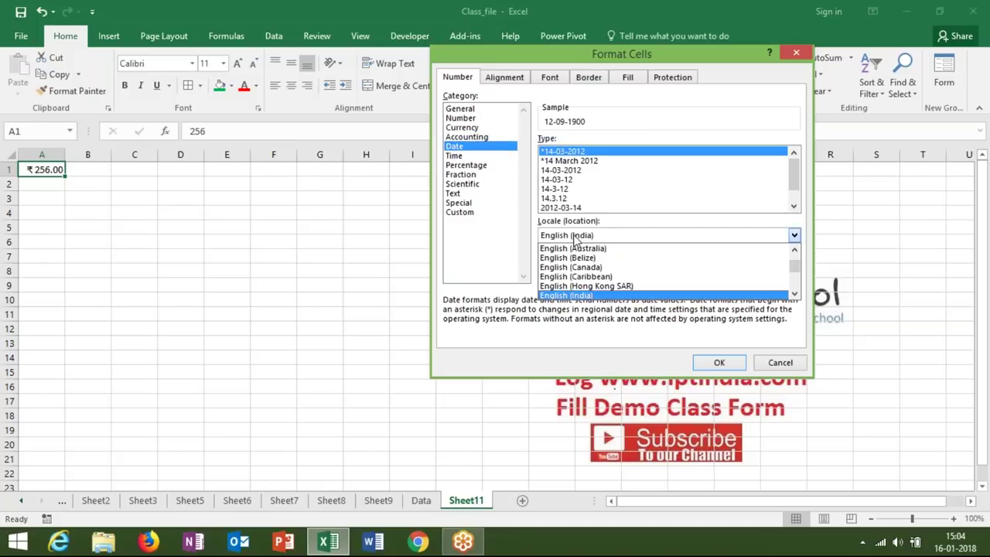
pyautogui.click(455, 156)
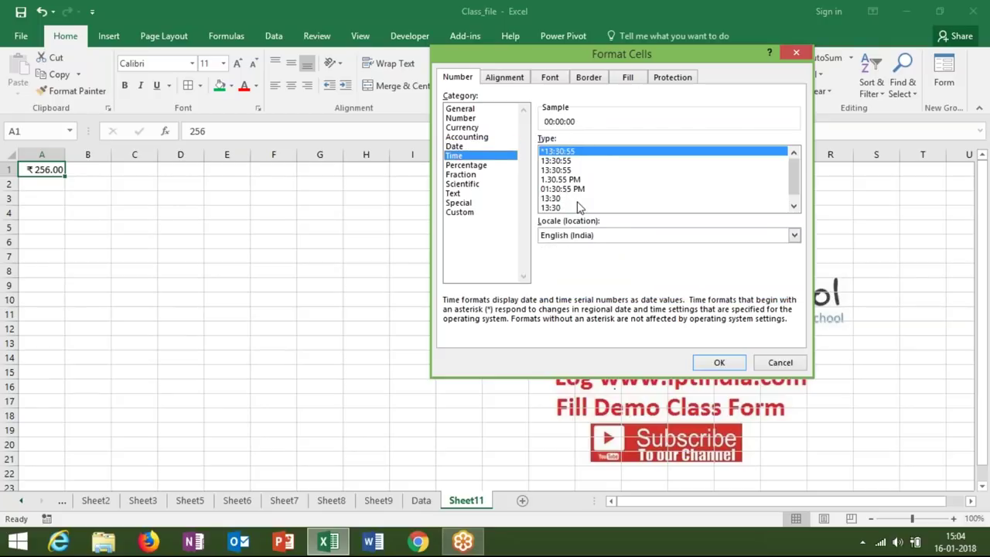
pyautogui.press('Escape')
pyautogui.click(217, 196)
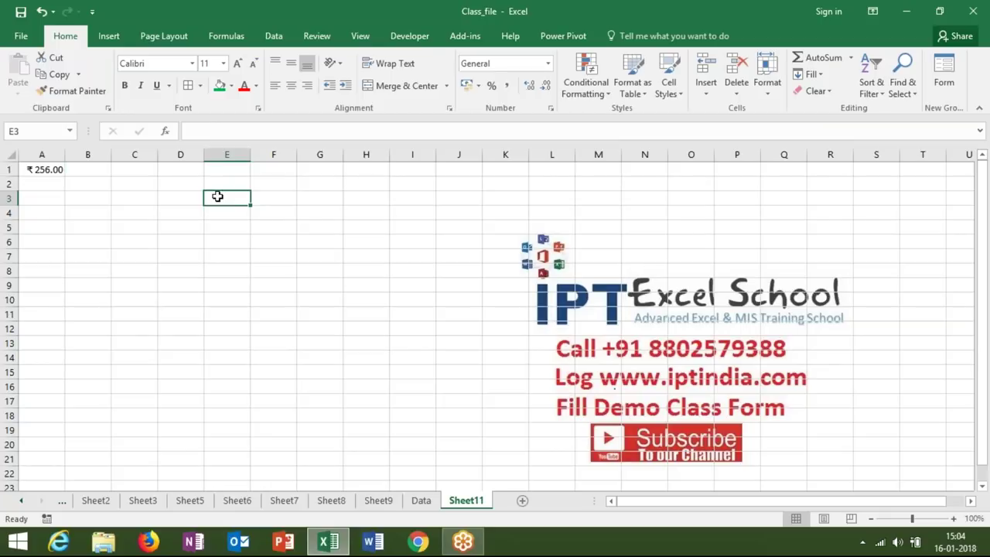
# Step: Enter 57:20 in E3 and reset it to General to reveal its raw value
pyautogui.write('57:20')
pyautogui.press('Return')
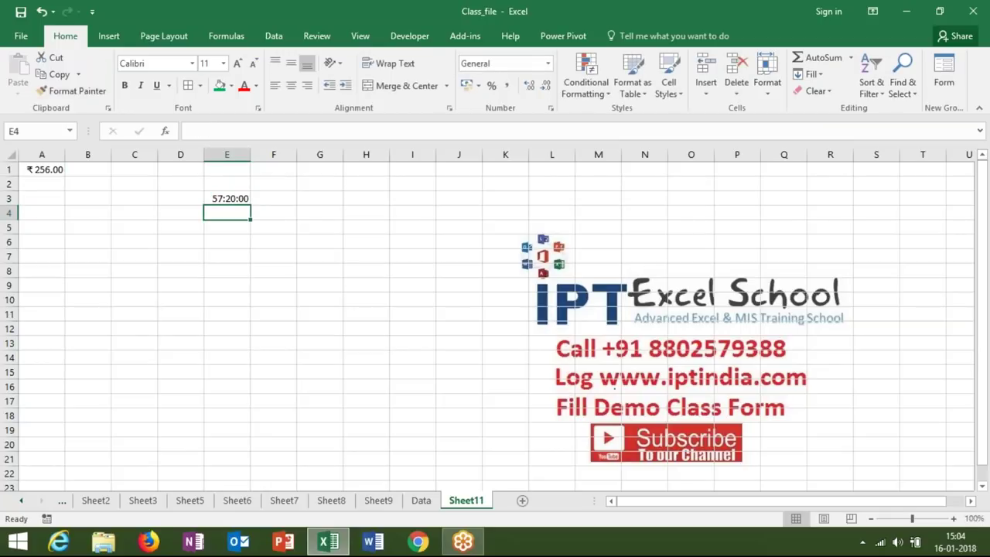
pyautogui.click(236, 199)
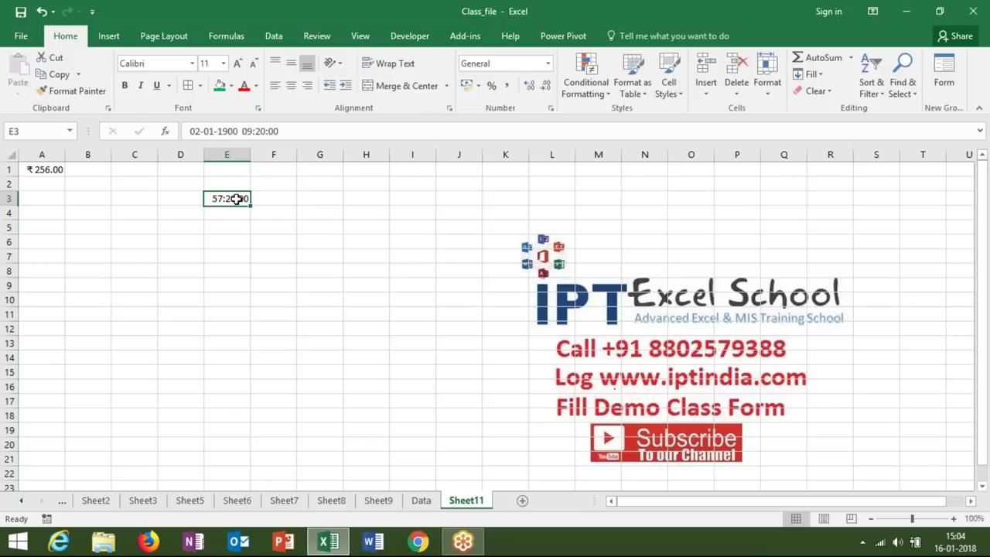
pyautogui.click(549, 65)
pyautogui.click(535, 83)
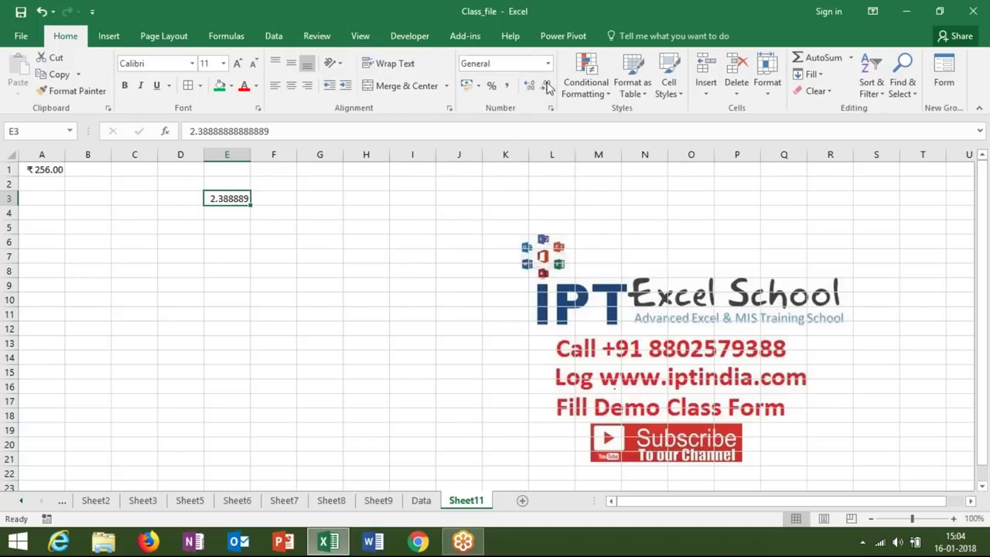
# Step: Browse the Time category types in Format Cells for E3
pyautogui.click(550, 110)
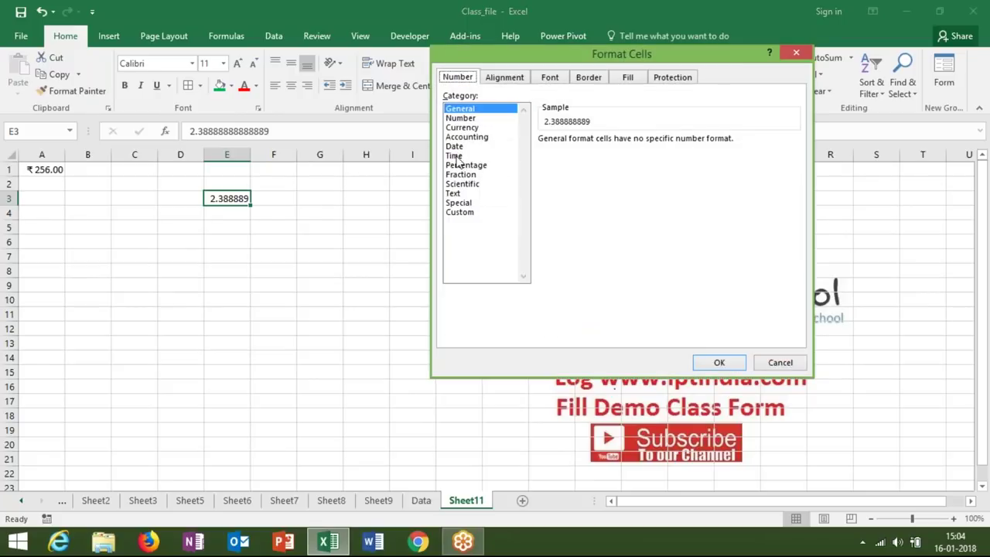
pyautogui.click(457, 155)
pyautogui.click(783, 170)
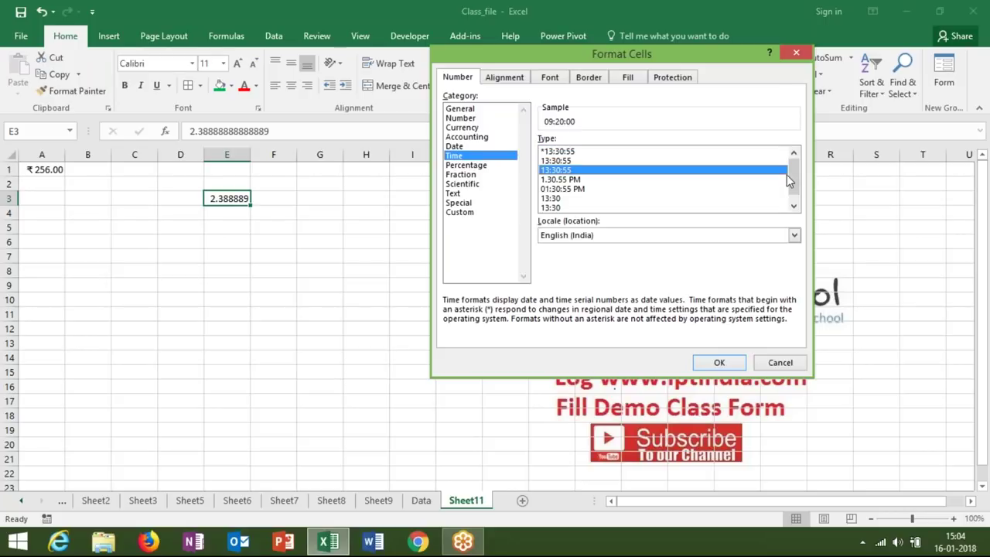
pyautogui.click(786, 178)
pyautogui.click(794, 206)
pyautogui.scroll(1, 796, 215)
pyautogui.click(796, 207)
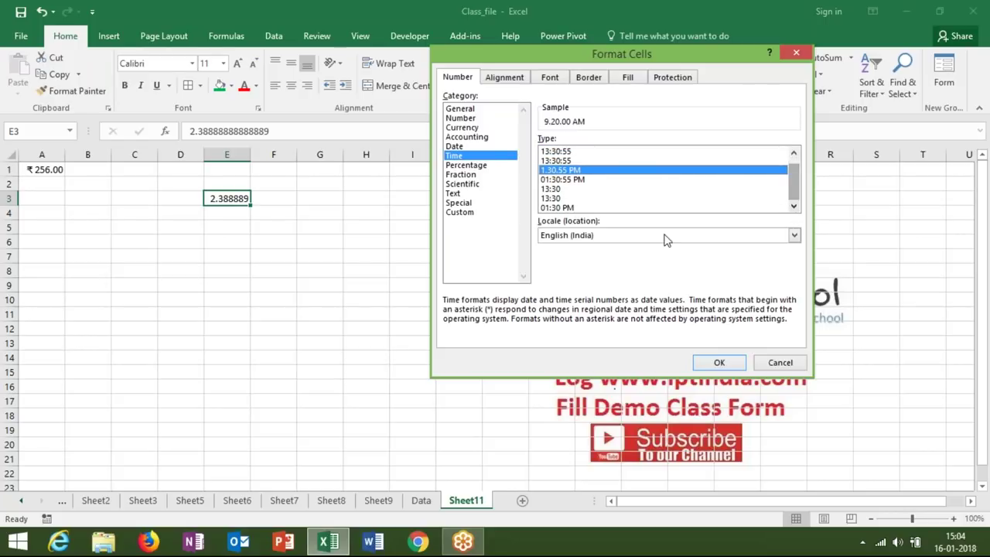
# Step: Apply the English (United States) 37:30:55 time type to E3, then recheck its format
pyautogui.click(585, 236)
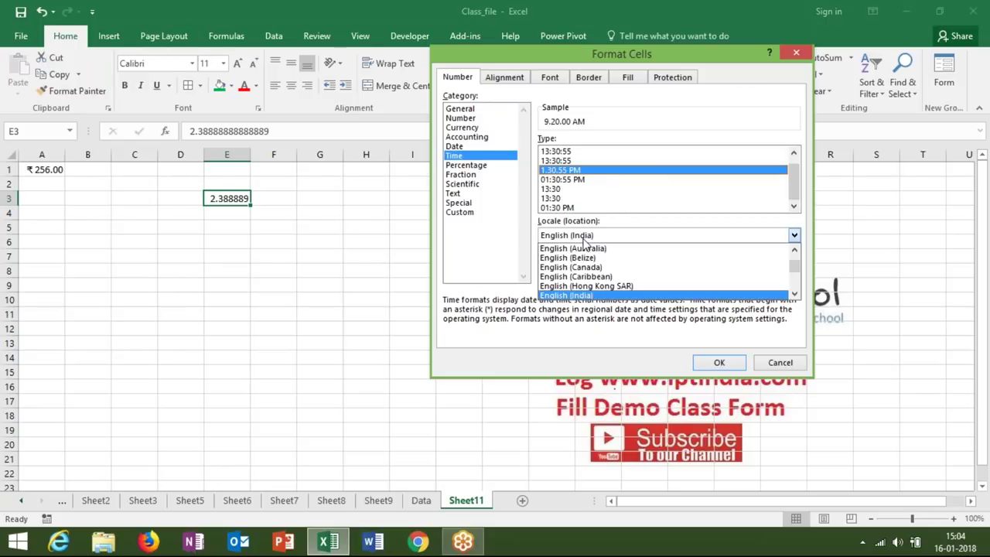
pyautogui.press('Down')
pyautogui.press('Down')
pyautogui.press('Down')
pyautogui.press('Down')
pyautogui.press('Down')
pyautogui.press('Down')
pyautogui.press('Down')
pyautogui.press('Down')
pyautogui.press('Down')
pyautogui.press('Up')
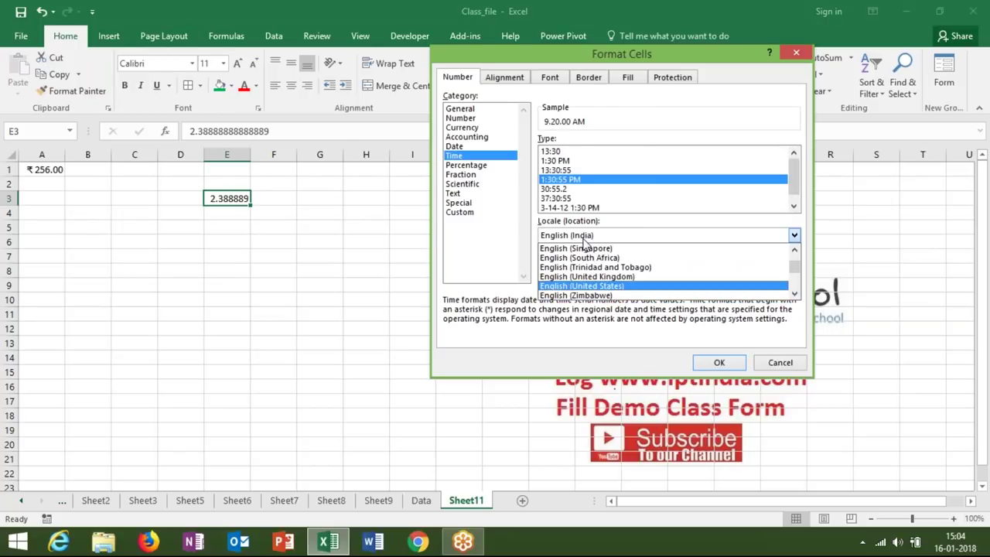
pyautogui.press('Return')
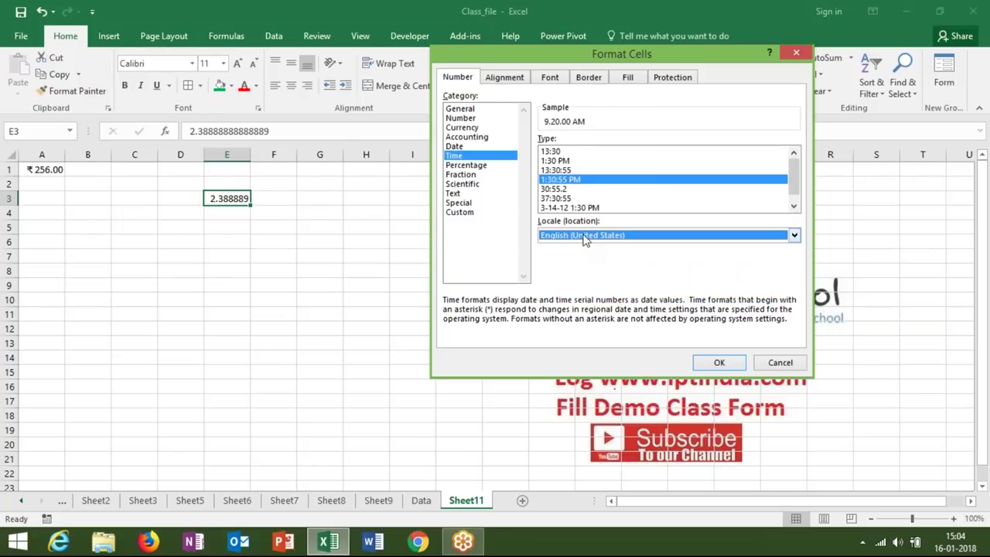
pyautogui.click(565, 198)
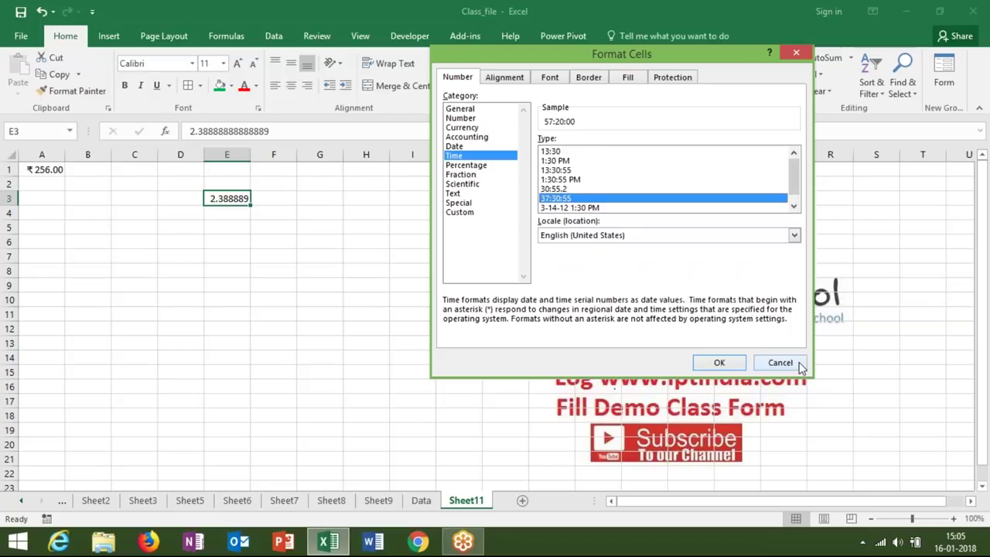
pyautogui.click(719, 362)
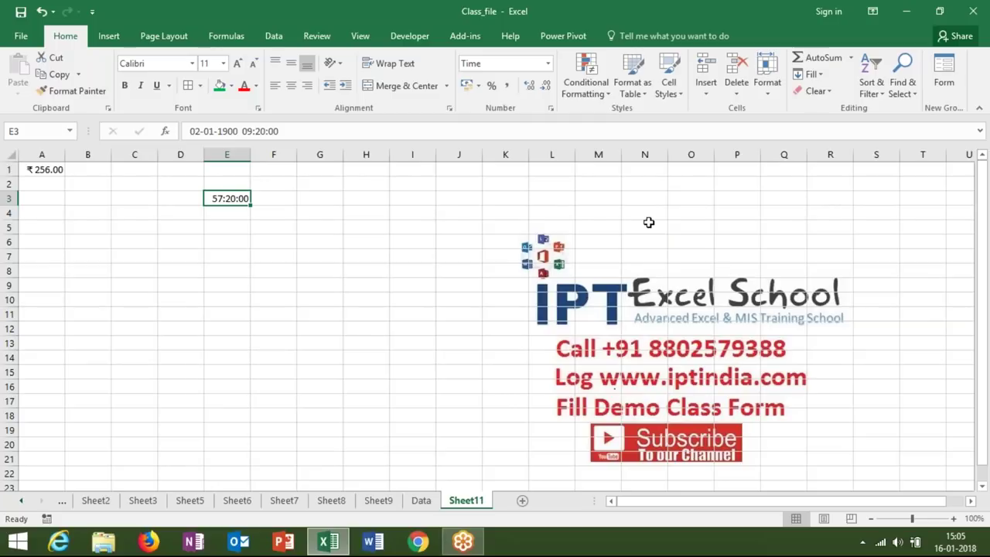
pyautogui.click(552, 109)
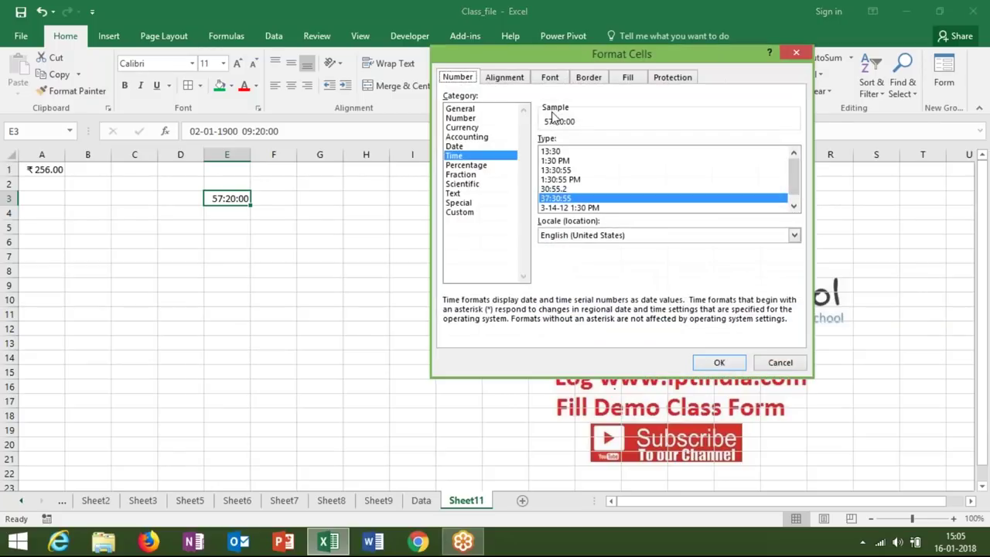
pyautogui.click(720, 362)
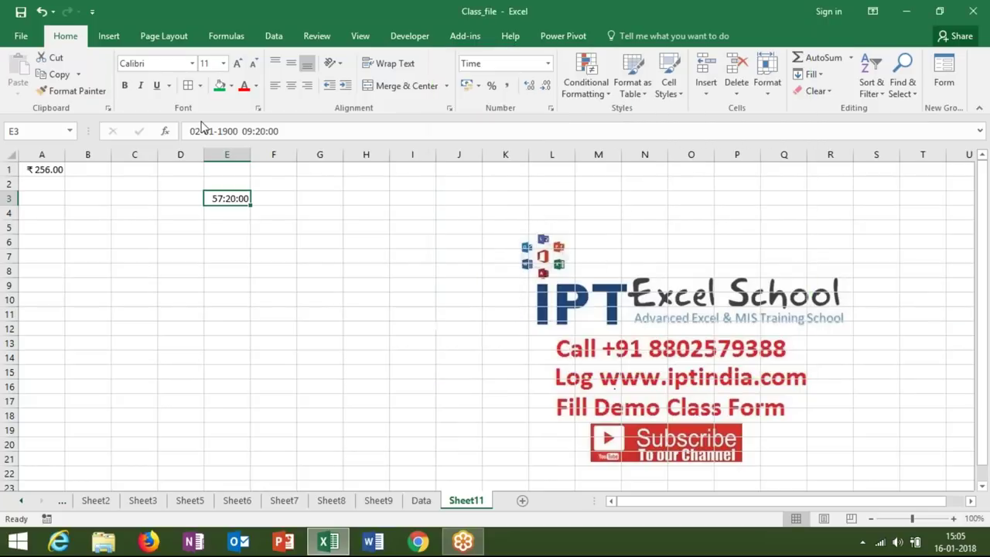
# Step: Clear column E, put the heading Chq in A1, and save the workbook
pyautogui.click(218, 155)
pyautogui.press('Delete')
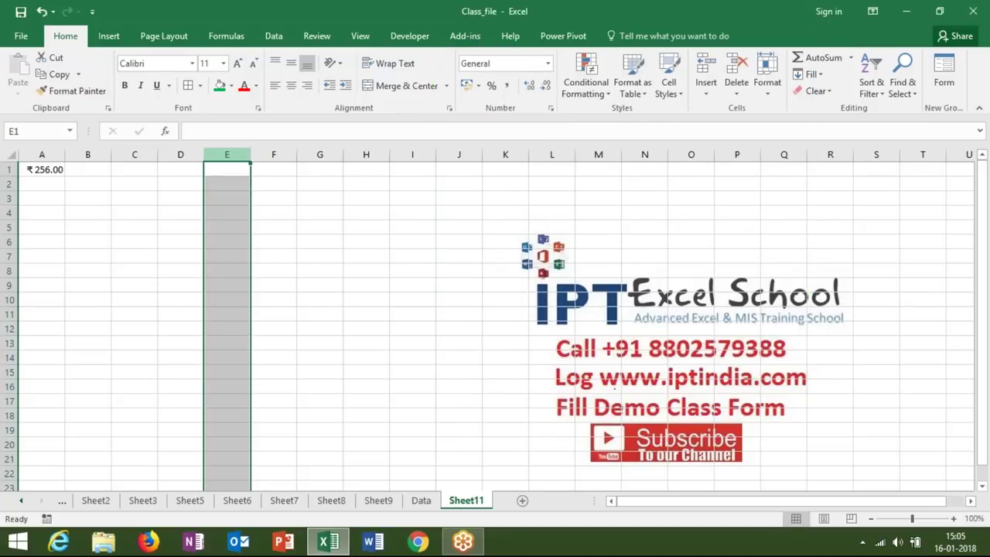
pyautogui.moveTo(42, 184); pyautogui.dragTo(29, 170)
pyautogui.click(30, 170)
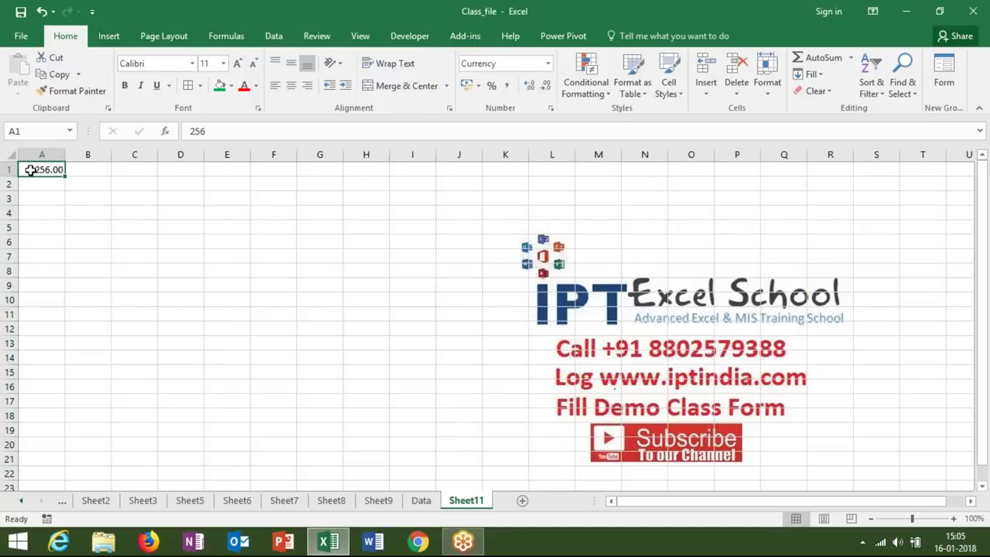
pyautogui.press('Delete')
pyautogui.write('Chq')
pyautogui.press('Return')
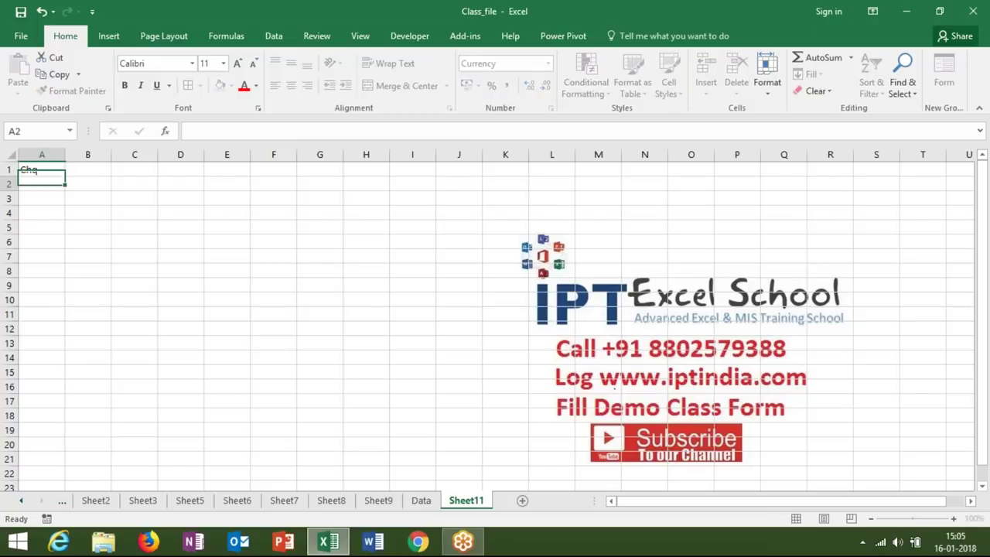
pyautogui.hotkey('ctrl', 'space')
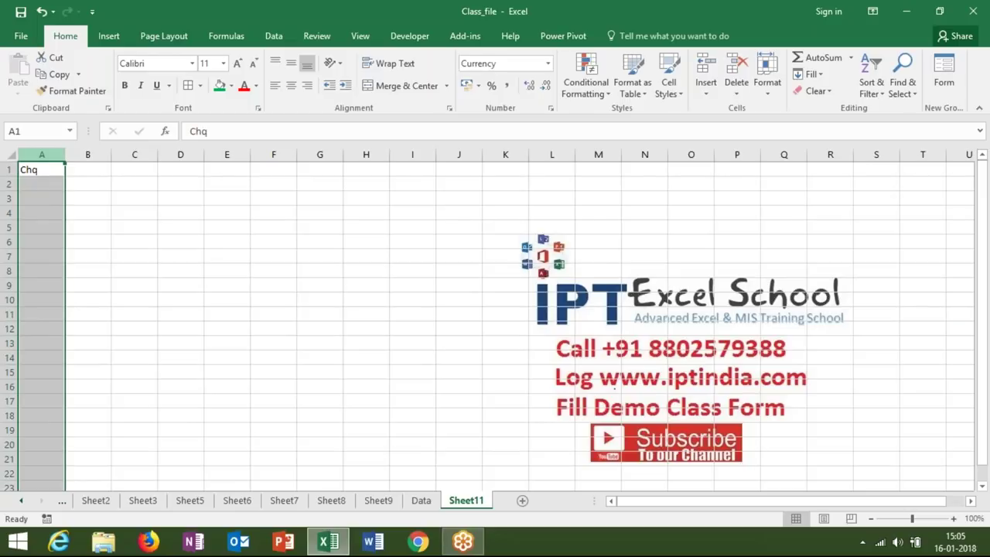
pyautogui.hotkey('ctrl', 's')
# Step: Try entering 1254 and 0012541 in A2:A3, then clear both cells
pyautogui.press('Return')
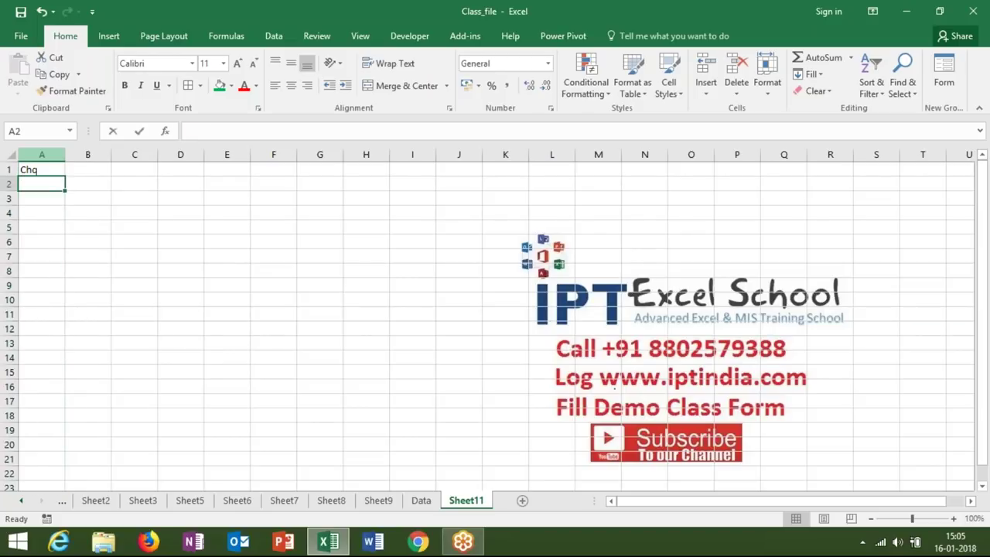
pyautogui.write('1254')
pyautogui.press('Return')
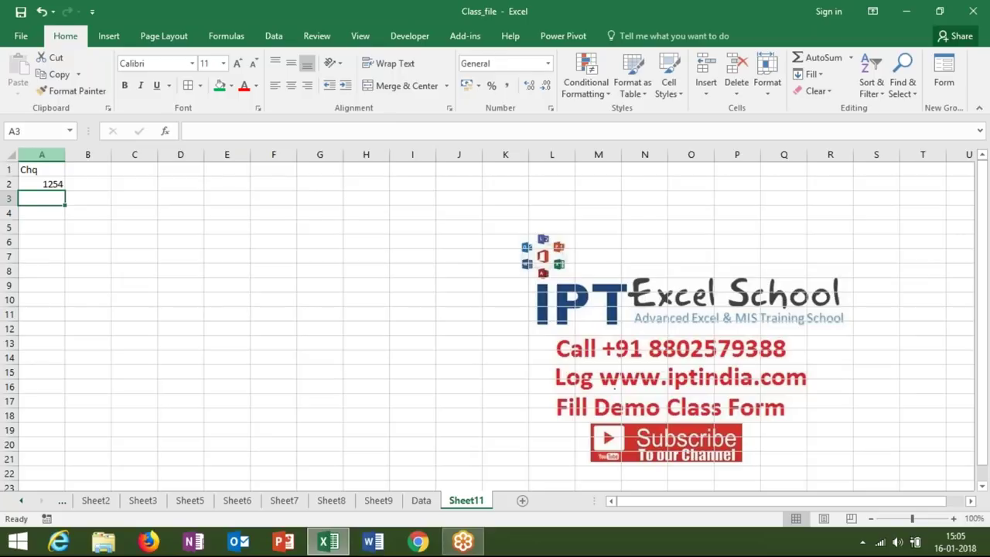
pyautogui.write('0012541')
pyautogui.press('Return')
pyautogui.press('Up')
pyautogui.press('Up')
pyautogui.hotkey('shift', 'Down')
pyautogui.press('Delete')
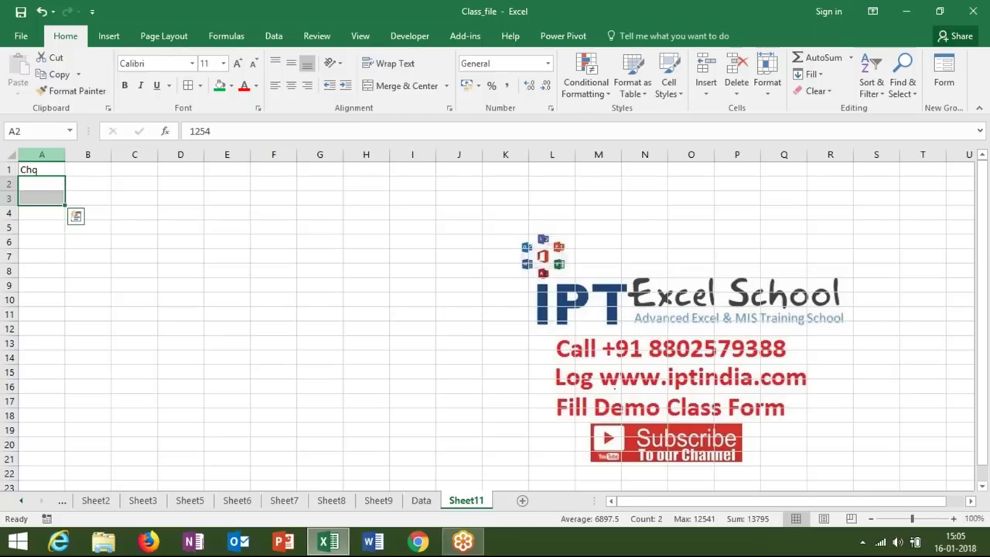
# Step: Enter '001236 in A2 as text, fixing a mistyped extra trailing digit
pyautogui.press('Up')
pyautogui.press('Down')
pyautogui.write("'")
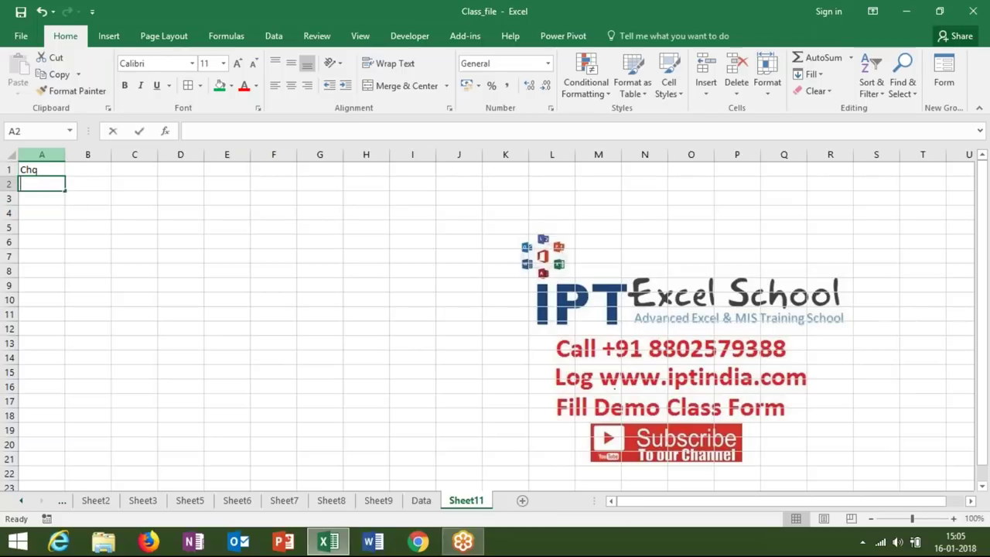
pyautogui.write('0012364')
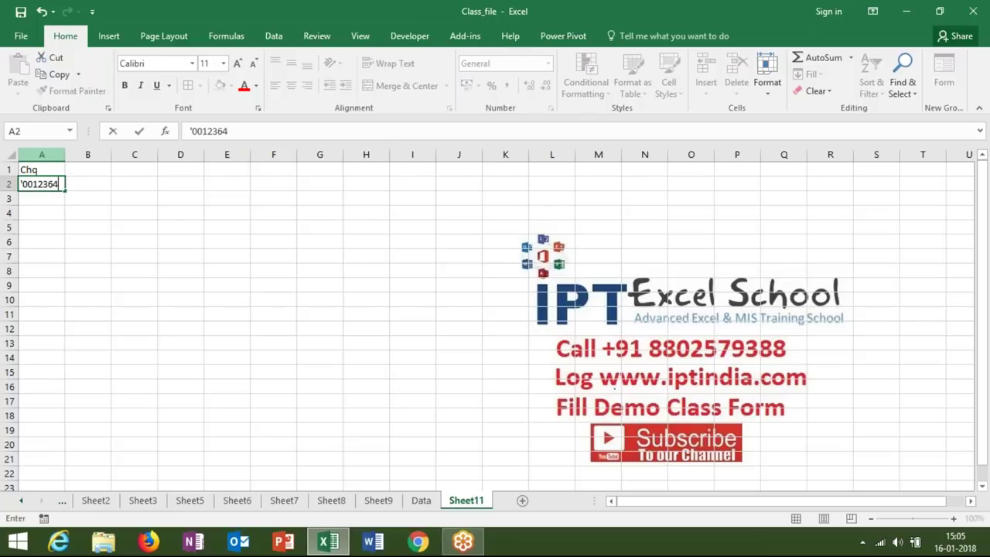
pyautogui.press('Return')
pyautogui.press('Up')
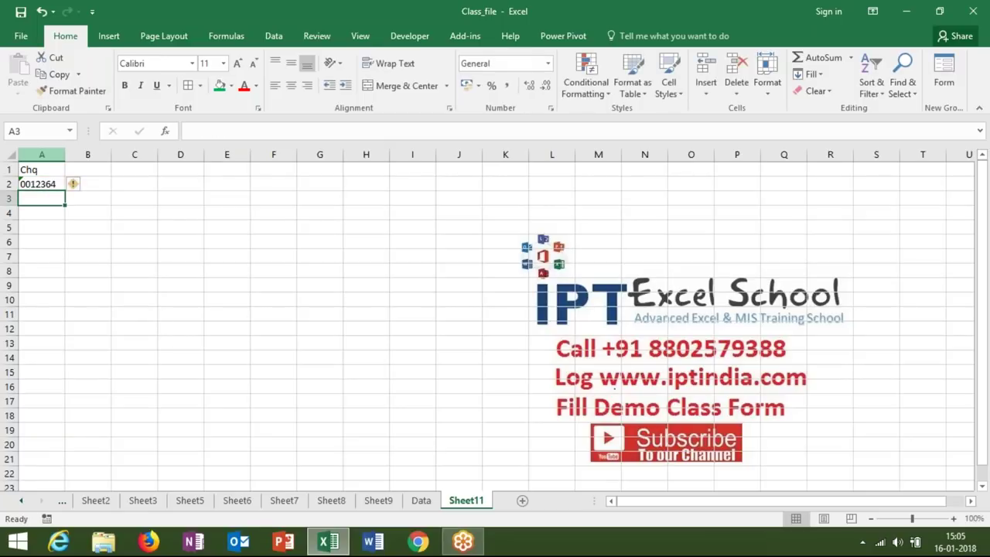
pyautogui.click(235, 131)
pyautogui.press('BackSpace')
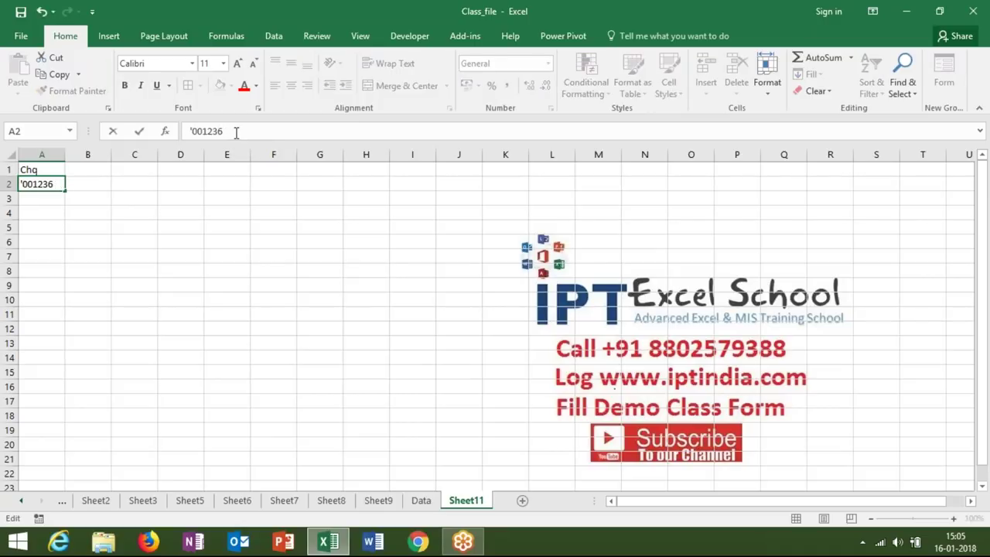
pyautogui.press('Return')
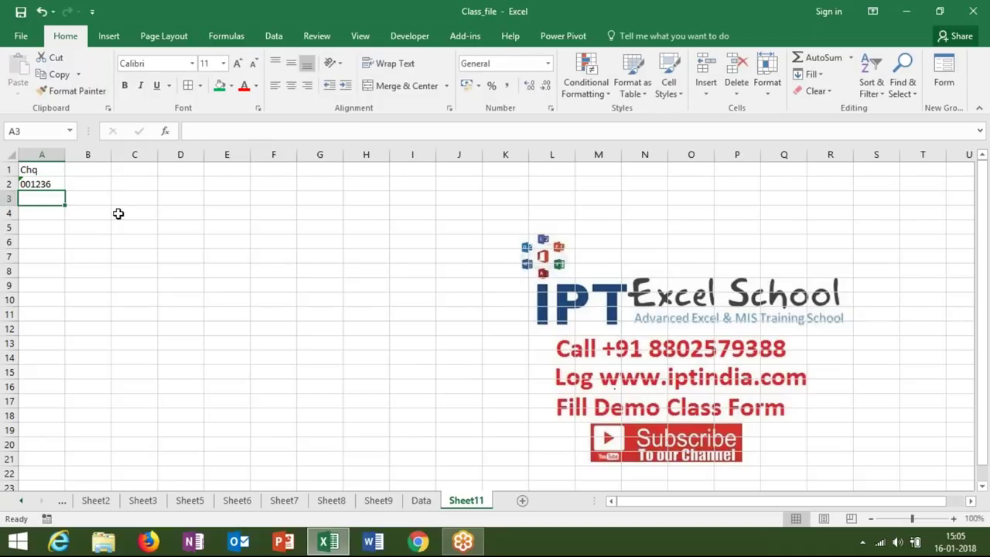
pyautogui.click(195, 186)
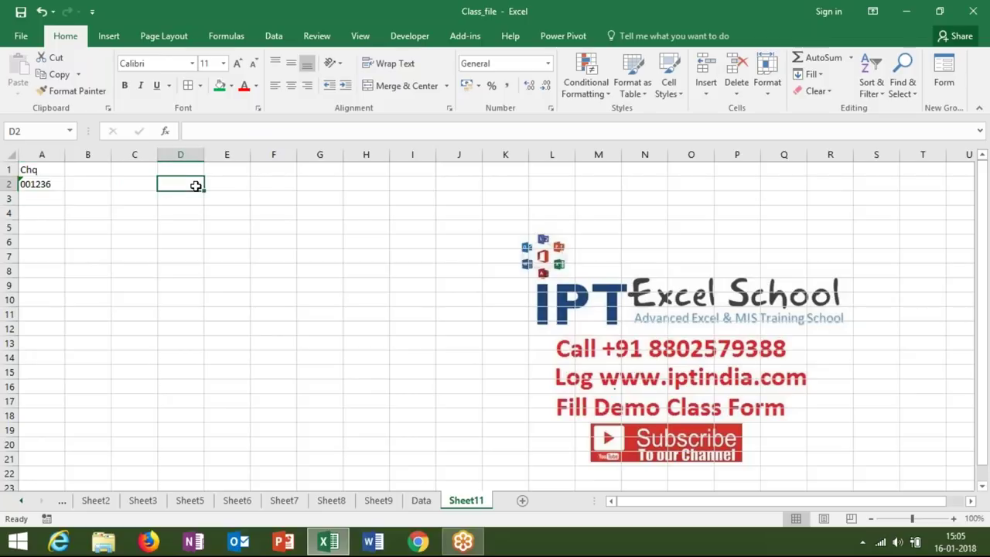
# Step: Enter 852, 33133 and 84521 in D2, D3 and D4
pyautogui.write('852')
pyautogui.hotkey('ctrl', 'Return')
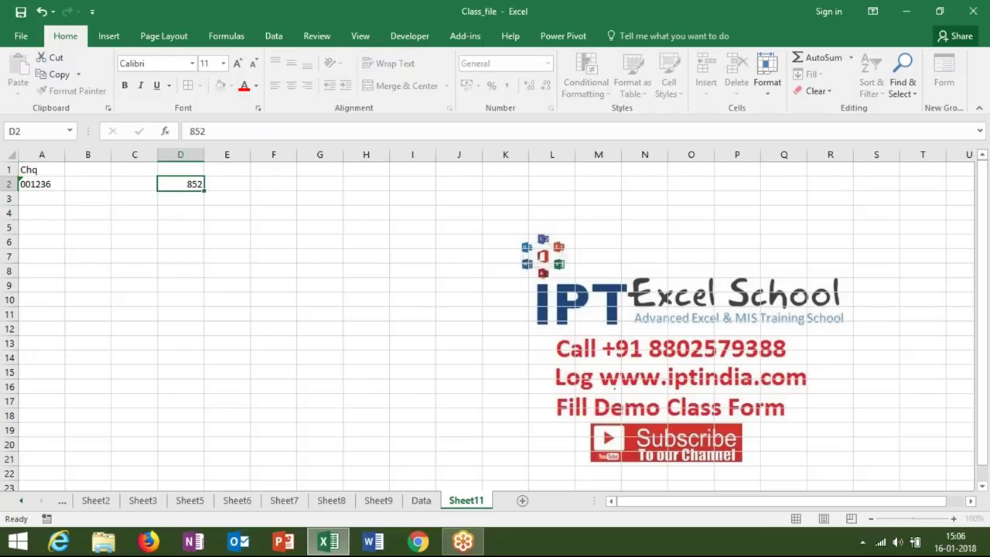
pyautogui.click(180, 199)
pyautogui.write('33133')
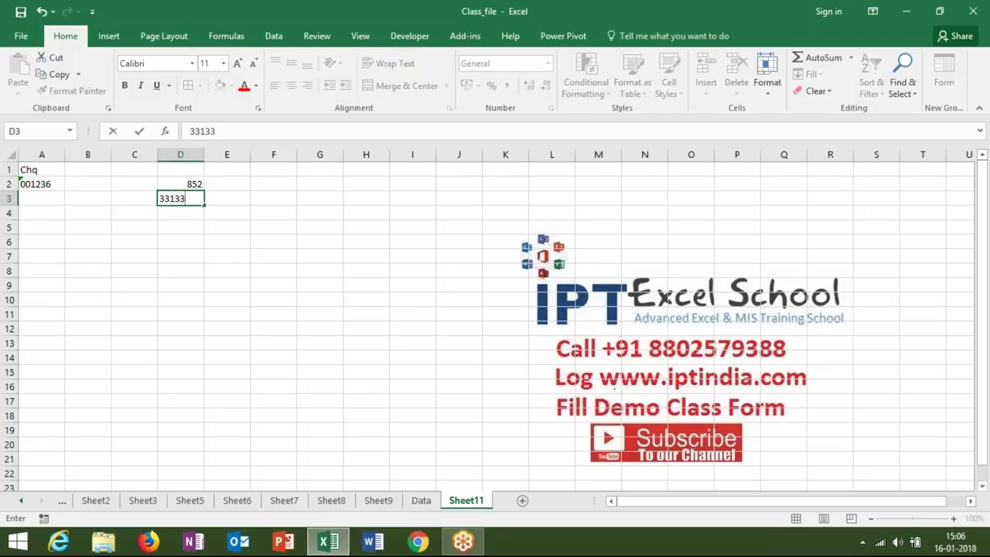
pyautogui.press('Return')
pyautogui.write('84521')
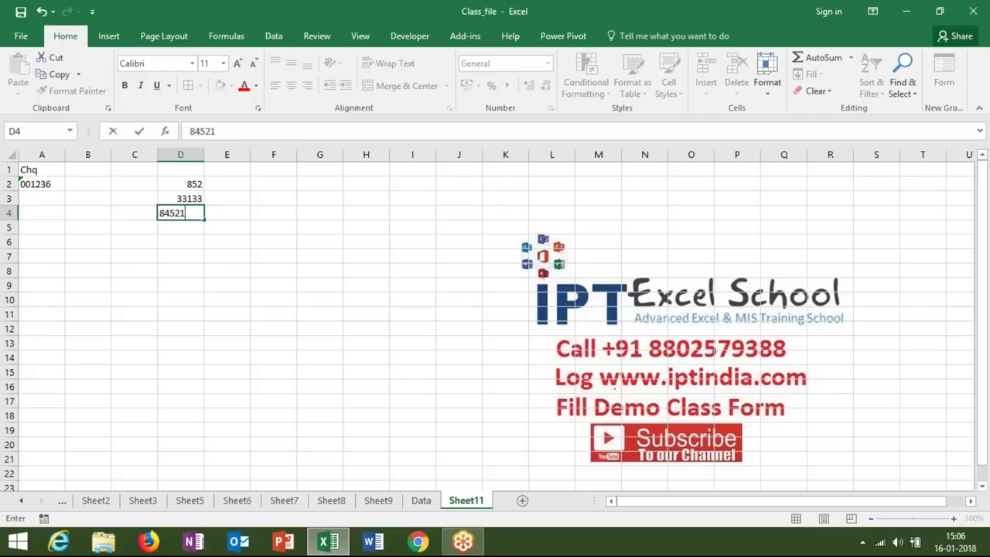
pyautogui.press('Return')
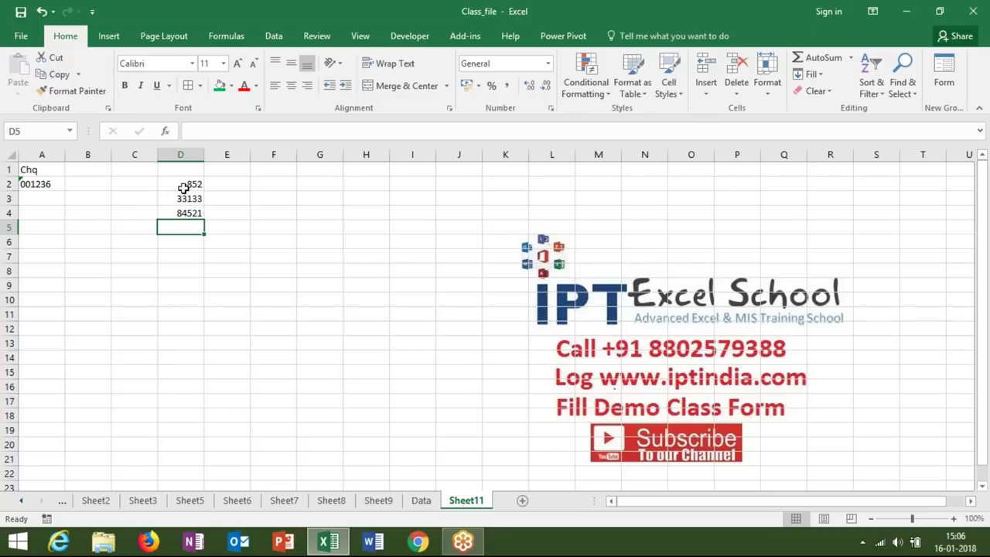
# Step: Give D2:D4 the custom format 000000 so they show six zero-padded digits
pyautogui.moveTo(183, 188); pyautogui.dragTo(188, 208)
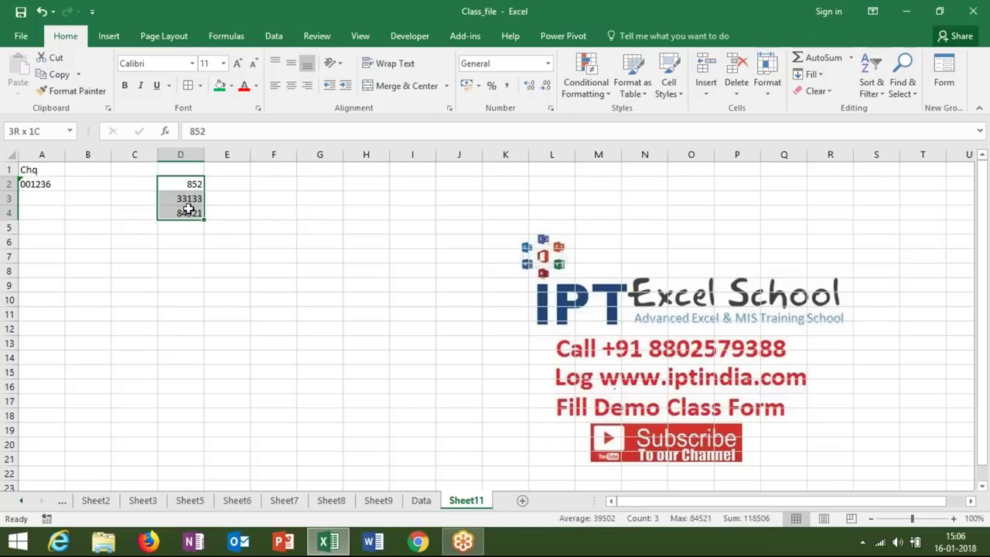
pyautogui.click(550, 111)
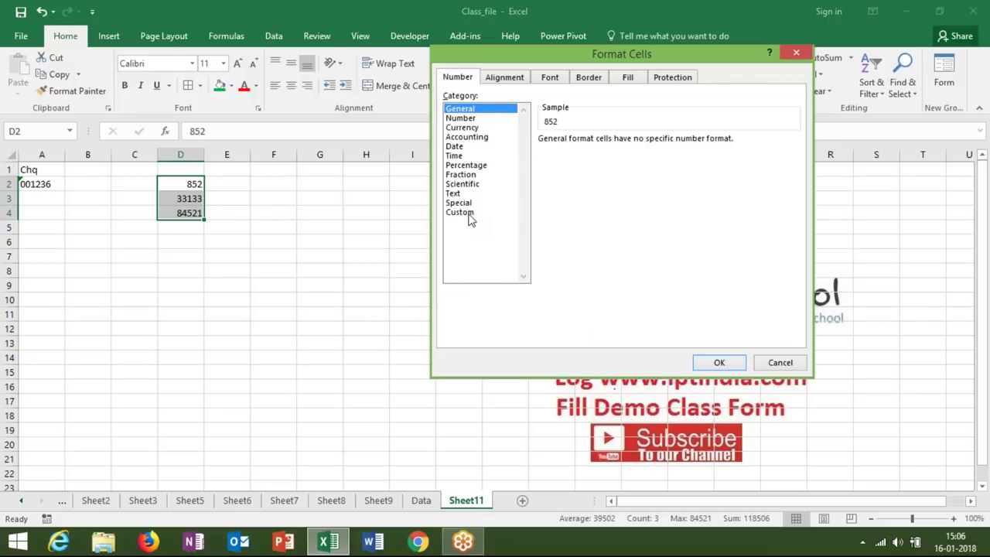
pyautogui.click(469, 215)
pyautogui.doubleClick(572, 152)
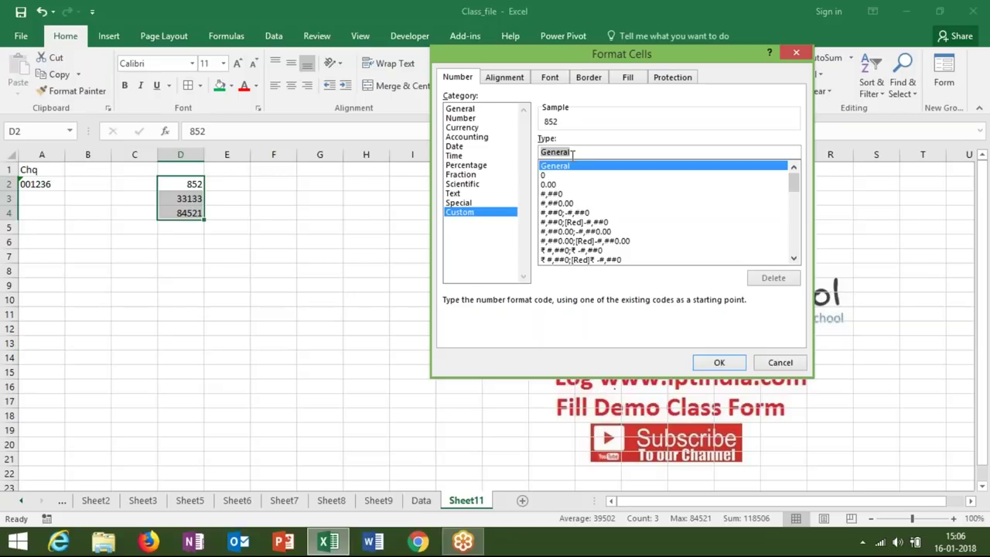
pyautogui.press('BackSpace')
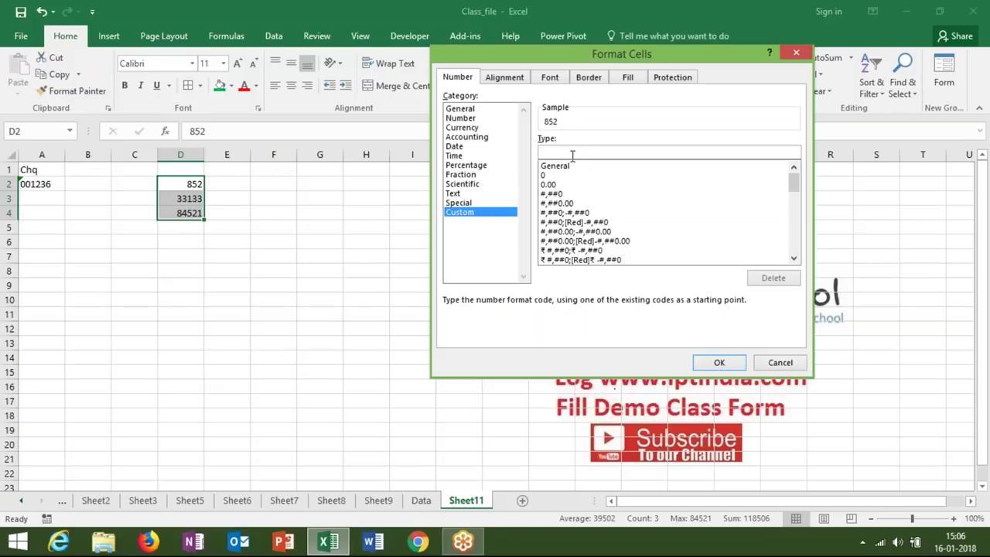
pyautogui.write('00000')
pyautogui.write('0')
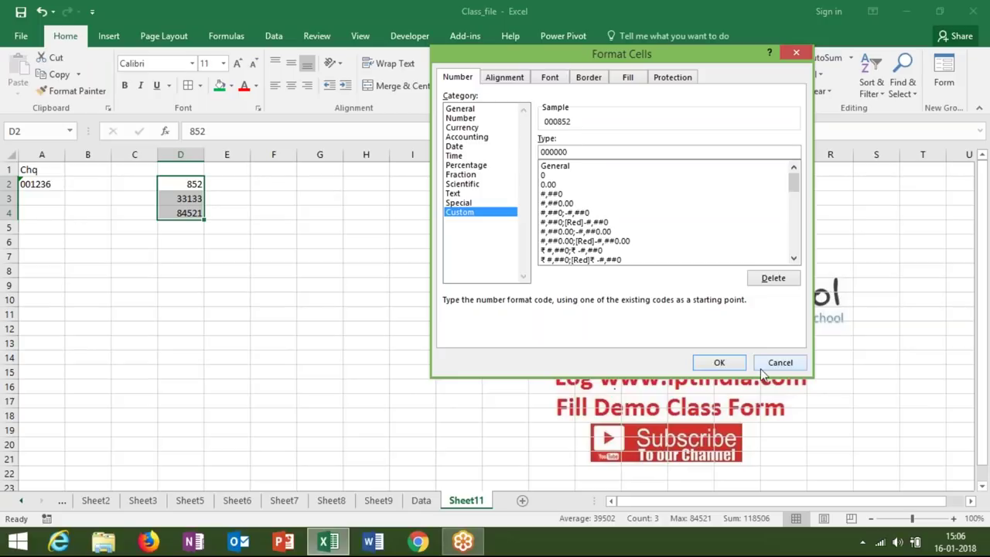
pyautogui.click(720, 364)
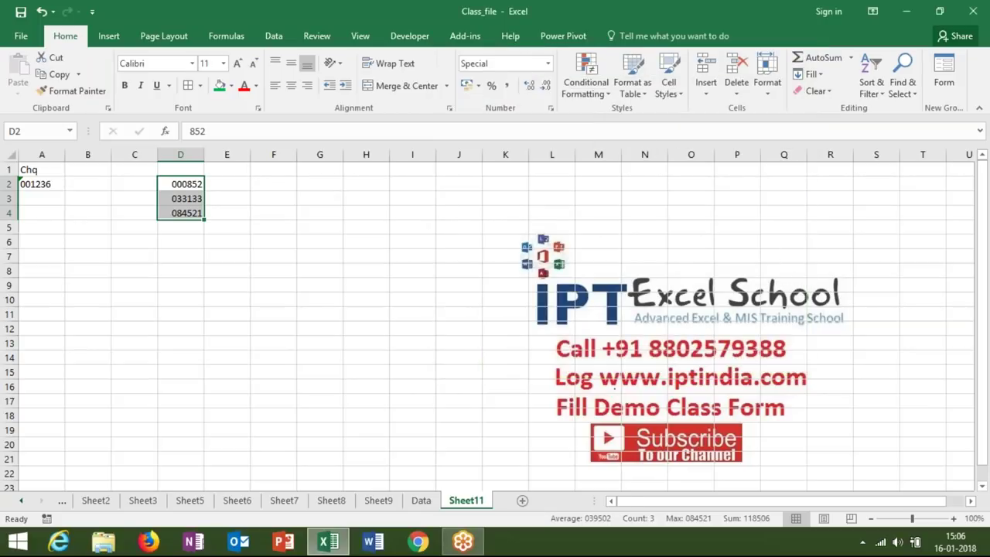
pyautogui.click(350, 289)
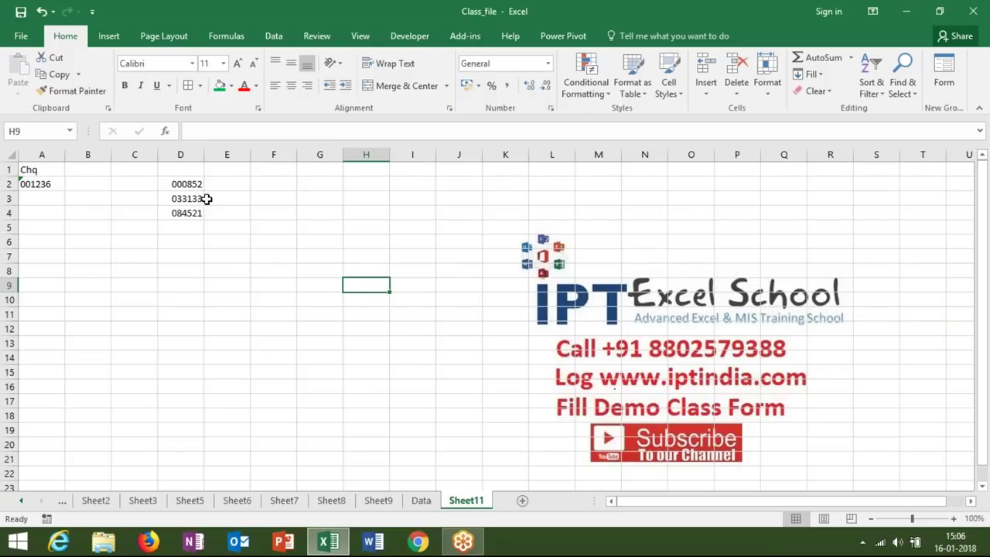
# Step: Enter the text '000852 in G2
pyautogui.click(288, 185)
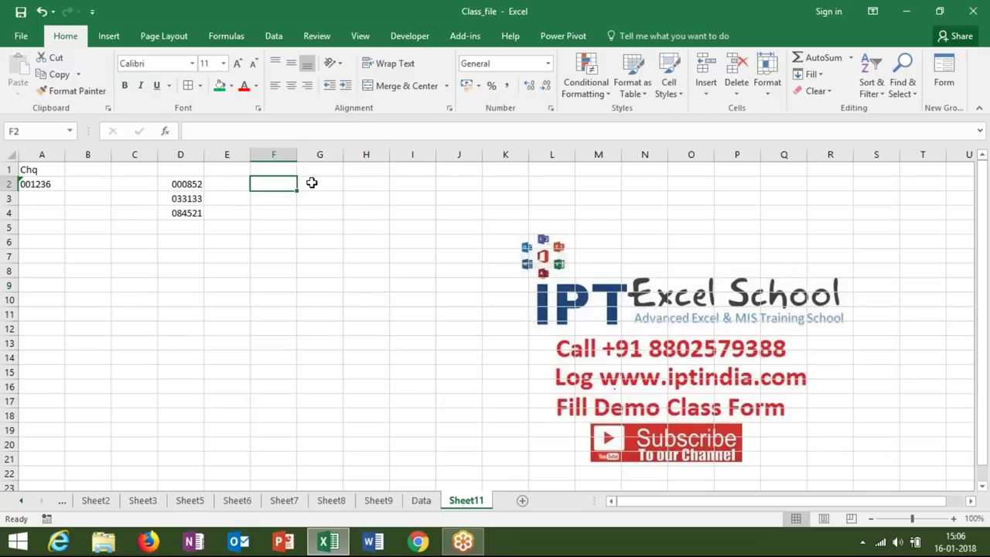
pyautogui.click(315, 182)
pyautogui.write("'")
pyautogui.write('000852')
pyautogui.press('Return')
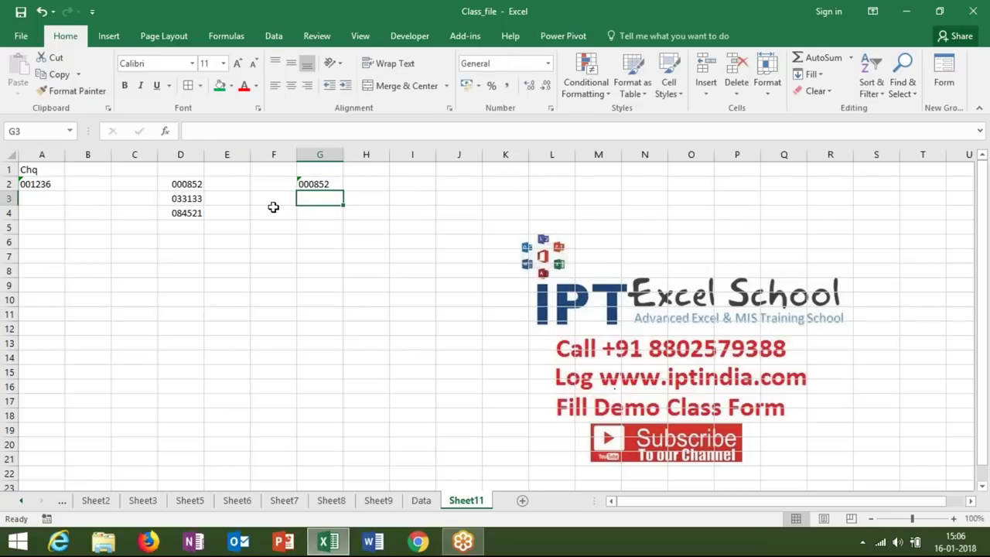
# Step: Enter =D2=G2 in F2, returning FALSE, and compare the two cells' contents
pyautogui.click(263, 187)
pyautogui.write('=')
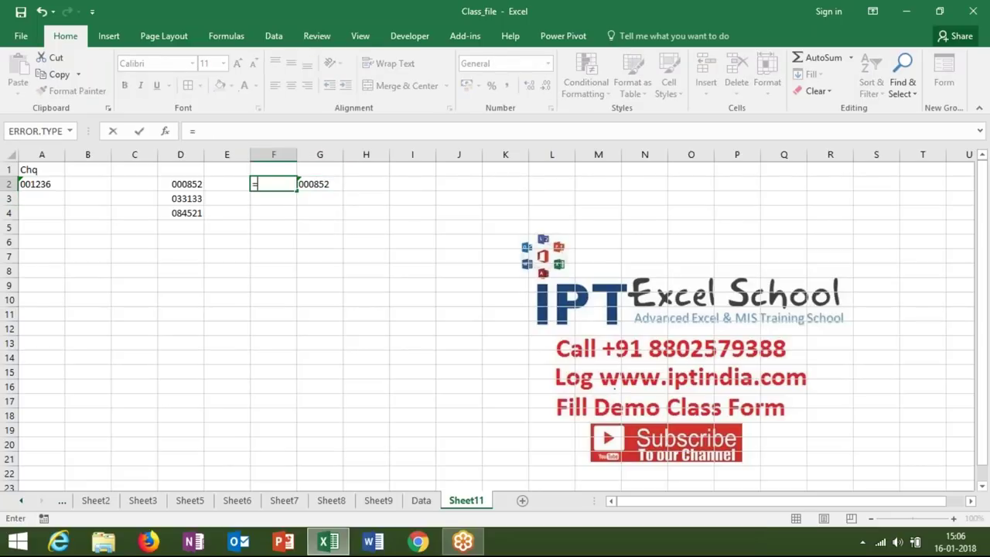
pyautogui.click(193, 185)
pyautogui.write('=')
pyautogui.click(319, 183)
pyautogui.press('Return')
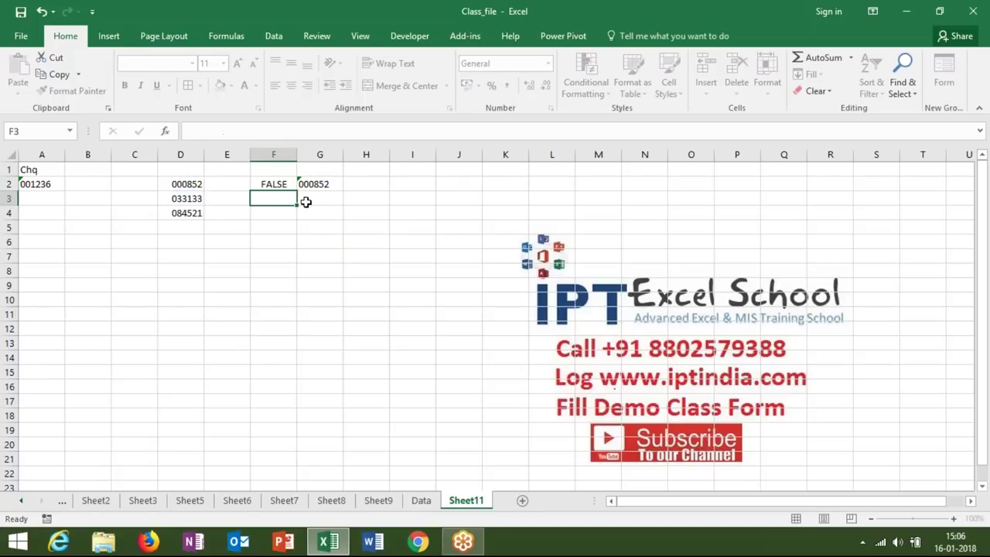
pyautogui.click(185, 183)
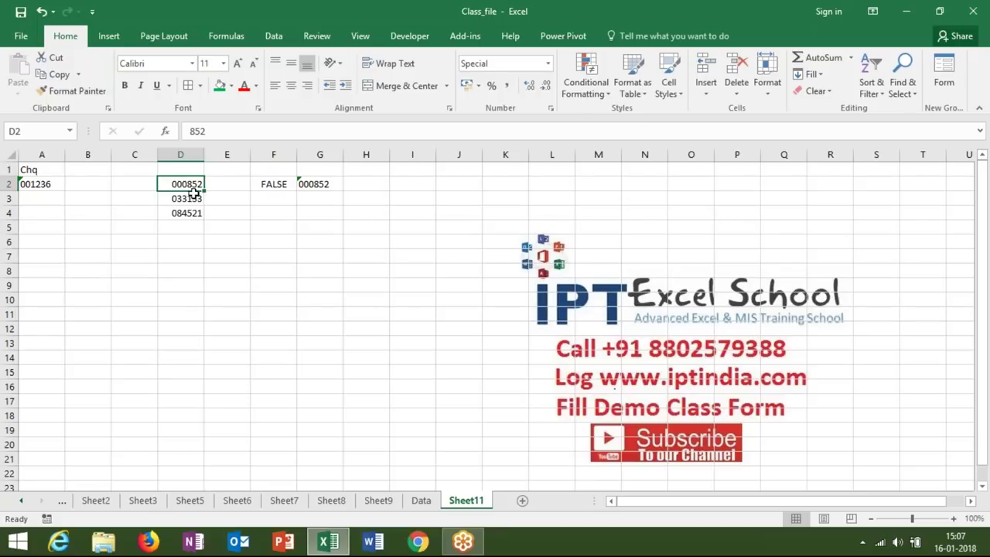
pyautogui.click(307, 184)
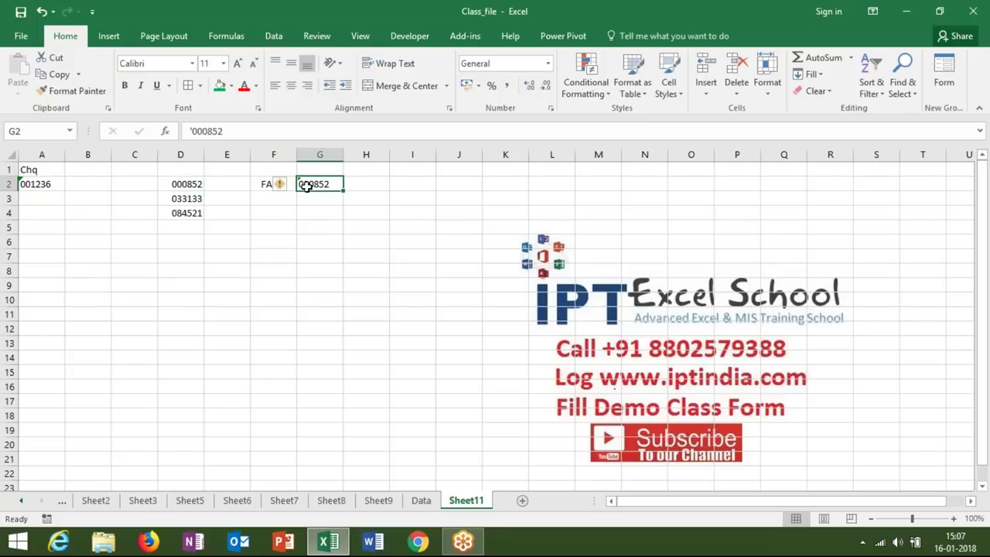
pyautogui.click(247, 185)
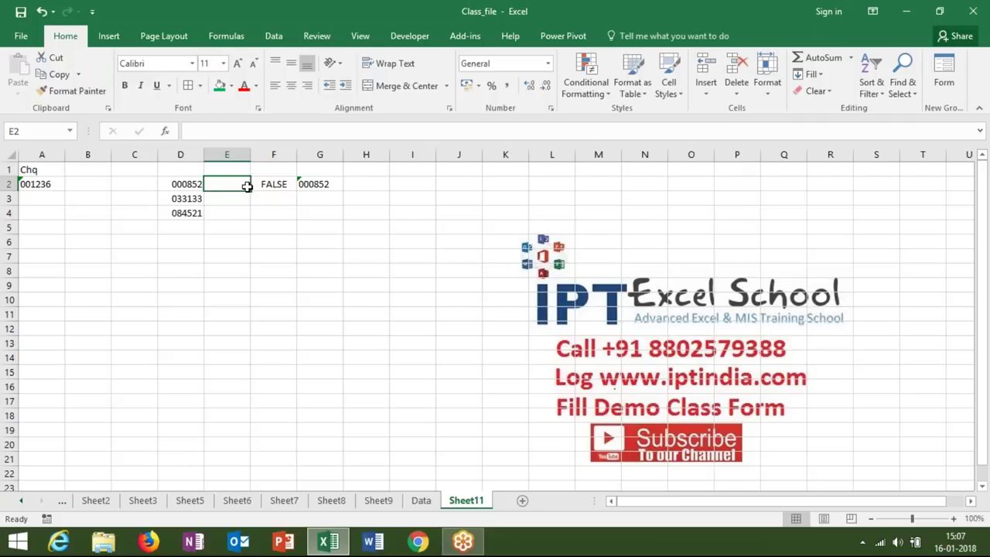
# Step: Enter =TEXT(D2,"000000") in E2 to convert D2 into the text 000852
pyautogui.write('=te')
pyautogui.press('Tab')
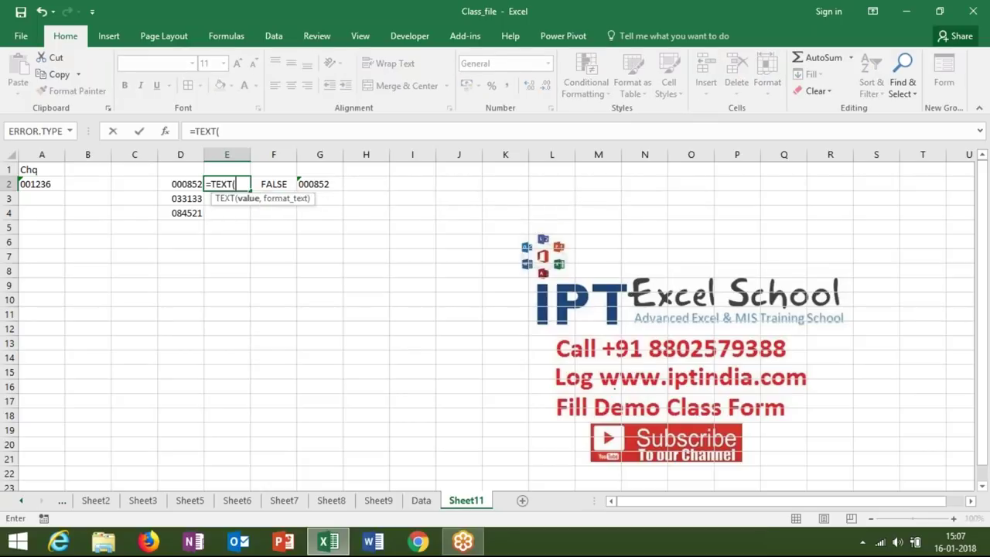
pyautogui.press('Left')
pyautogui.write(',')
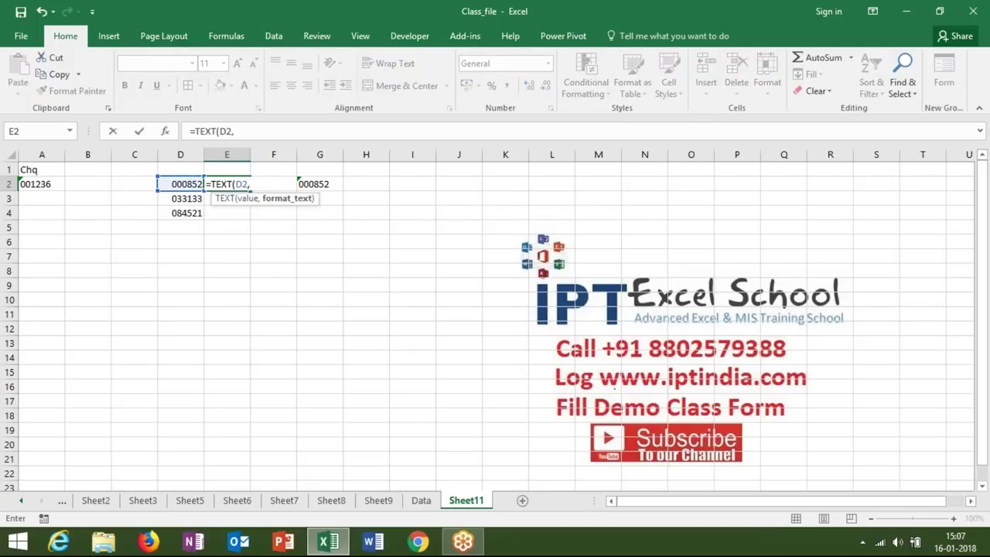
pyautogui.write('"000000")')
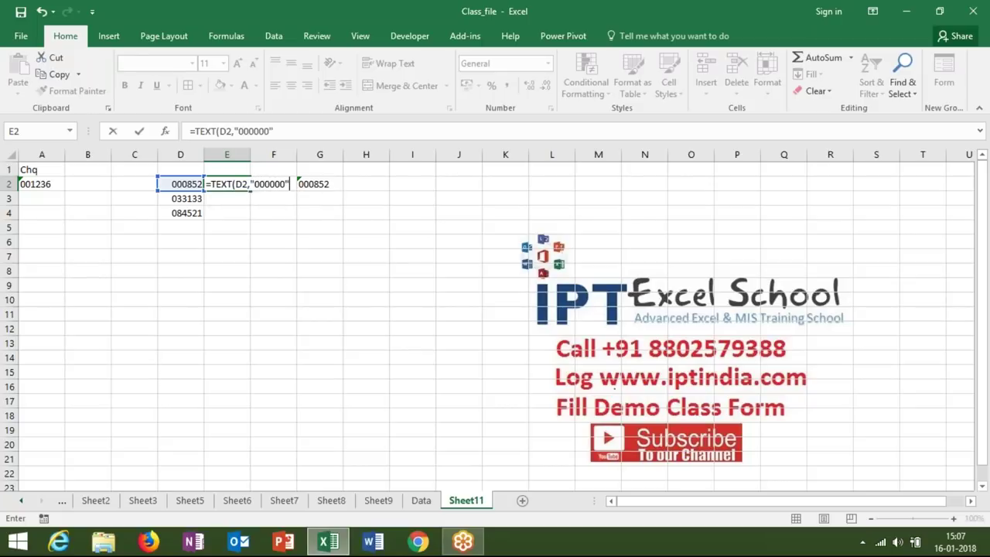
pyautogui.press('Return')
# Step: Enter =E2=G2 in F3 so it returns TRUE
pyautogui.click(267, 198)
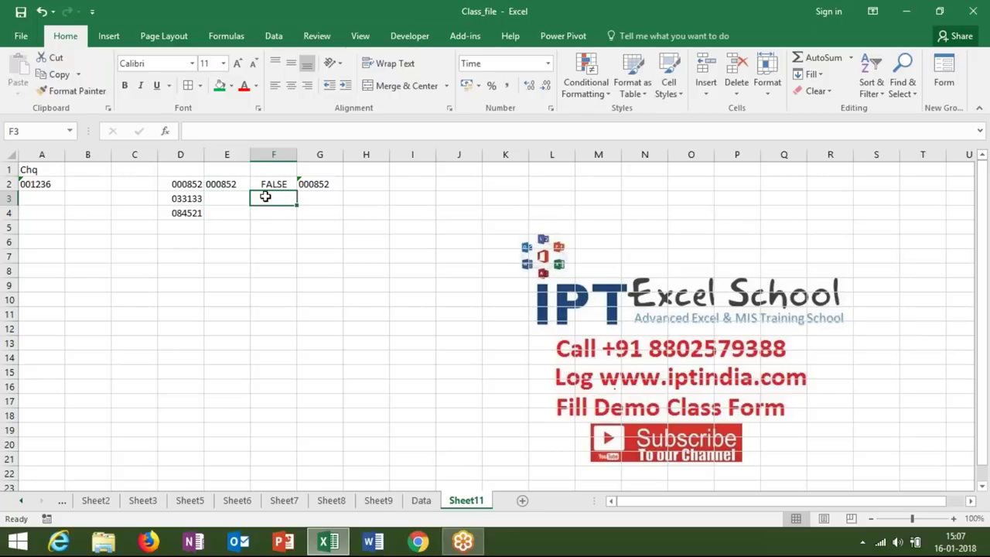
pyautogui.write('-')
pyautogui.press('BackSpace')
pyautogui.write('=')
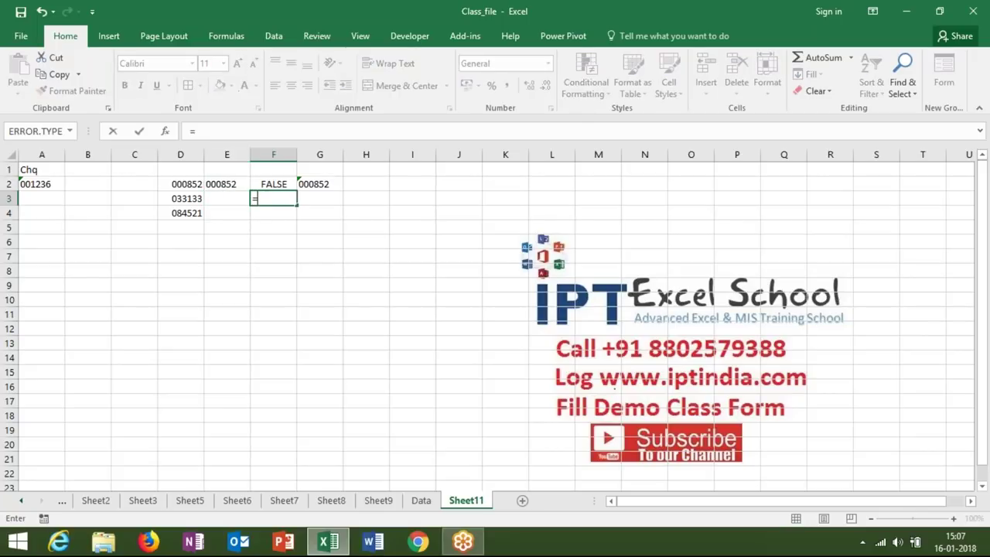
pyautogui.click(228, 186)
pyautogui.write('=')
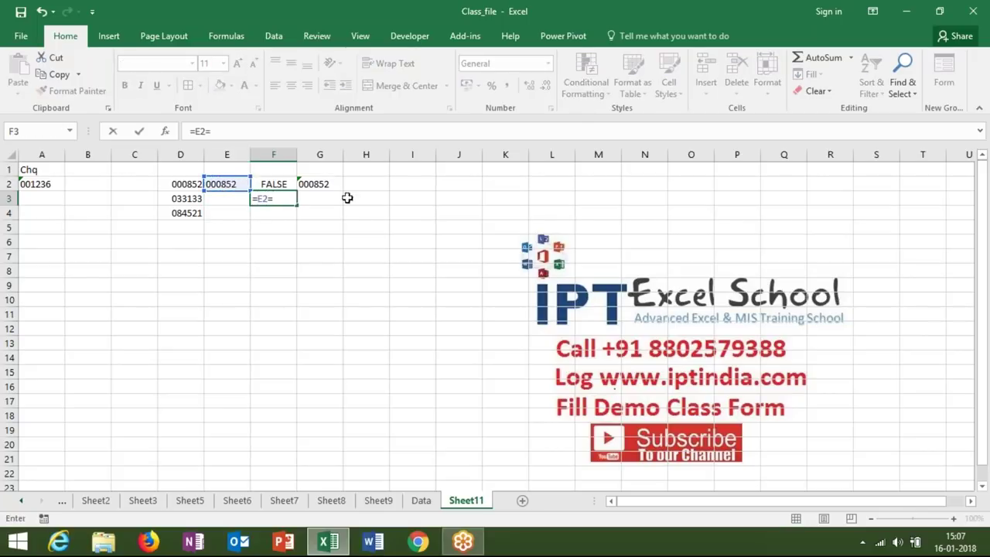
pyautogui.click(320, 186)
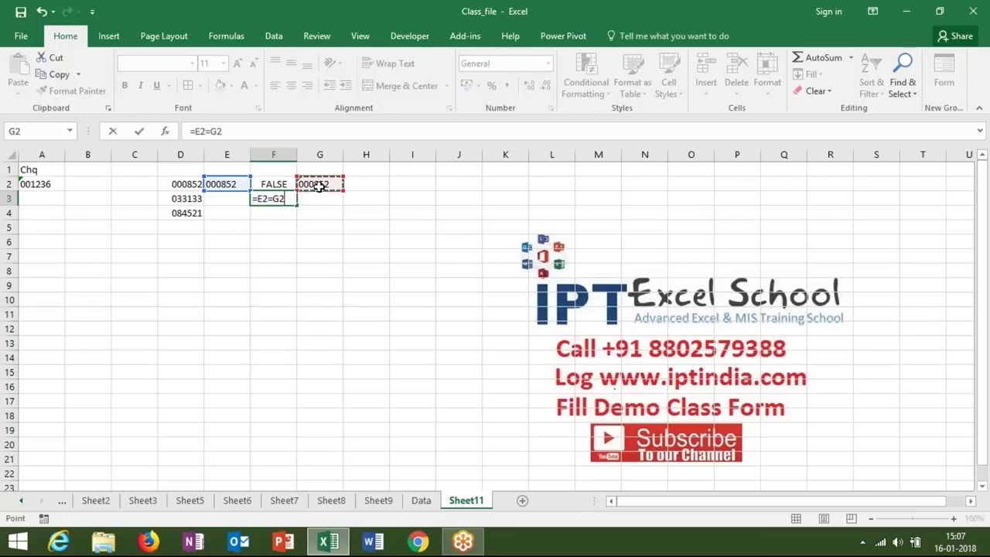
pyautogui.press('Return')
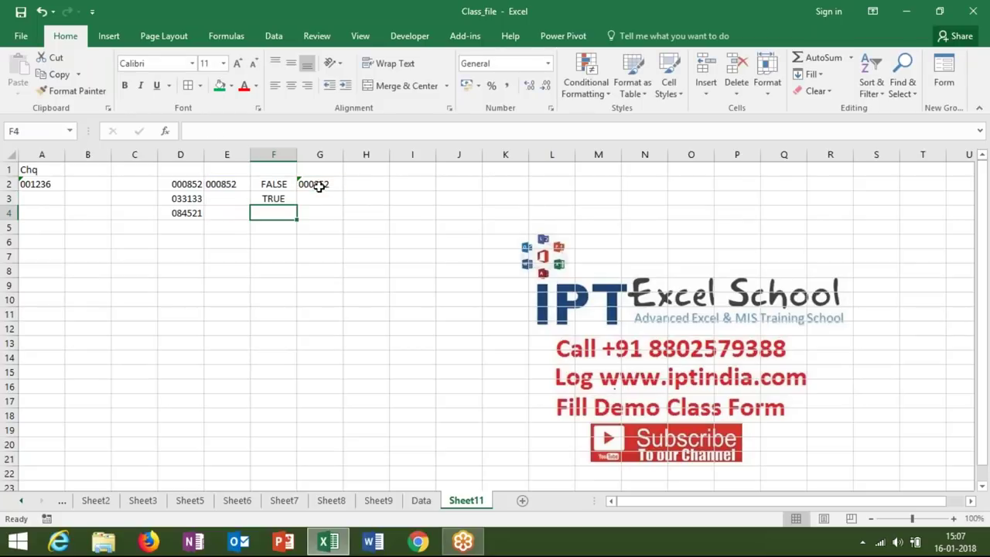
pyautogui.click(366, 171)
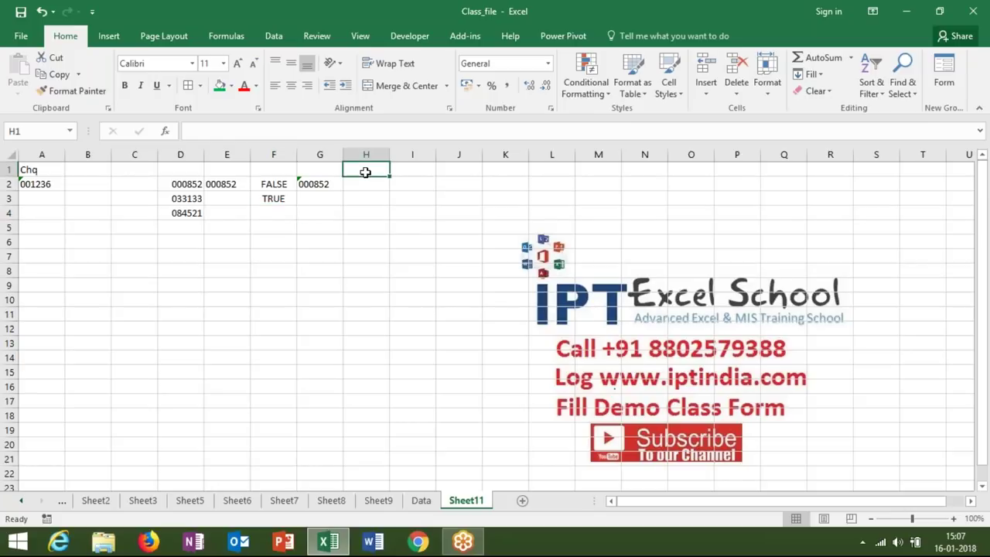
pyautogui.write('Mob')
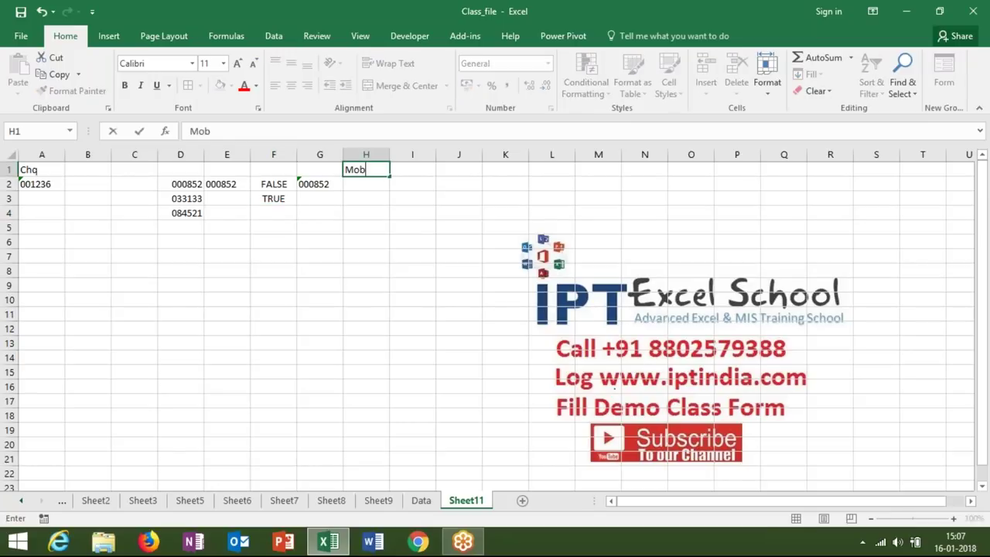
pyautogui.write('ile')
pyautogui.press('Return')
pyautogui.click(366, 155)
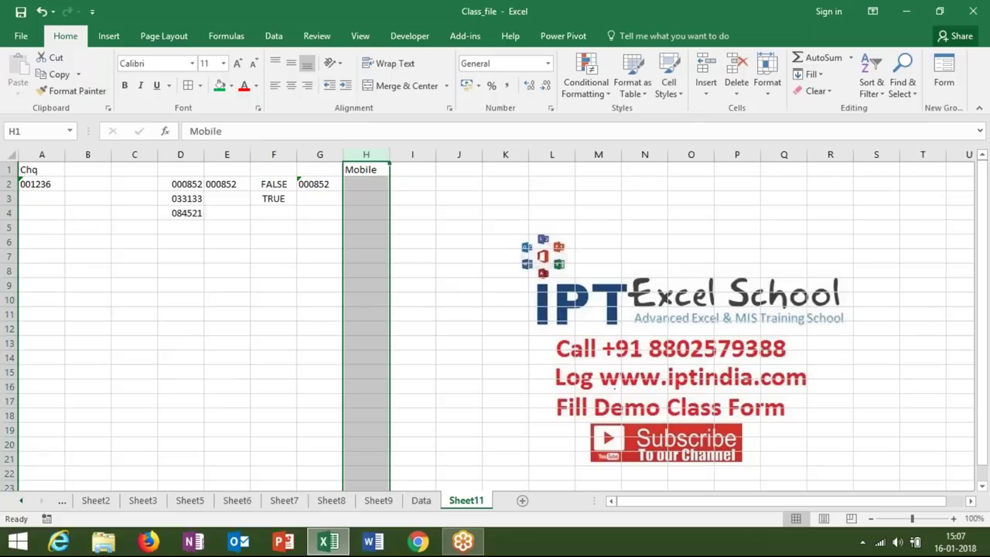
pyautogui.click(552, 110)
pyautogui.click(480, 212)
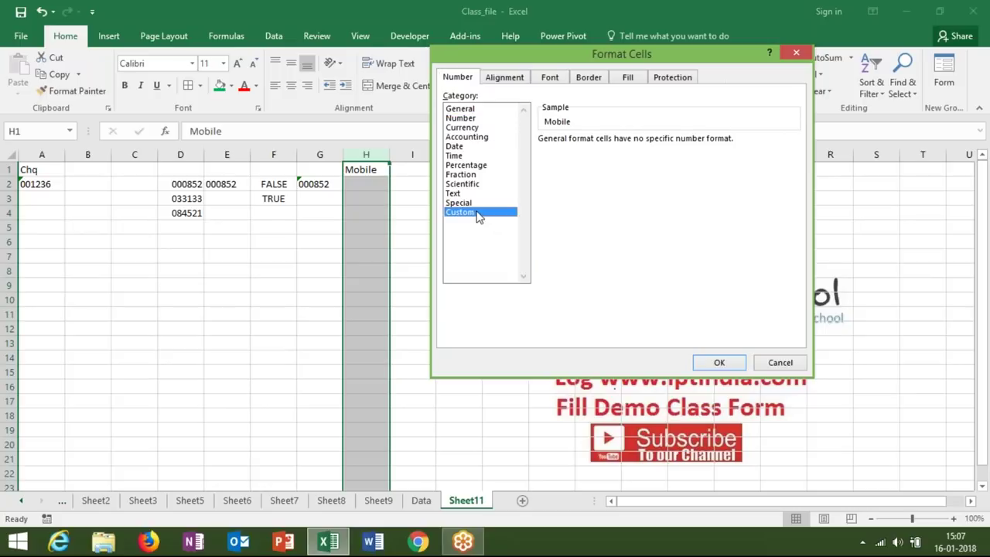
pyautogui.doubleClick(584, 152)
pyautogui.write('+91 0000000000')
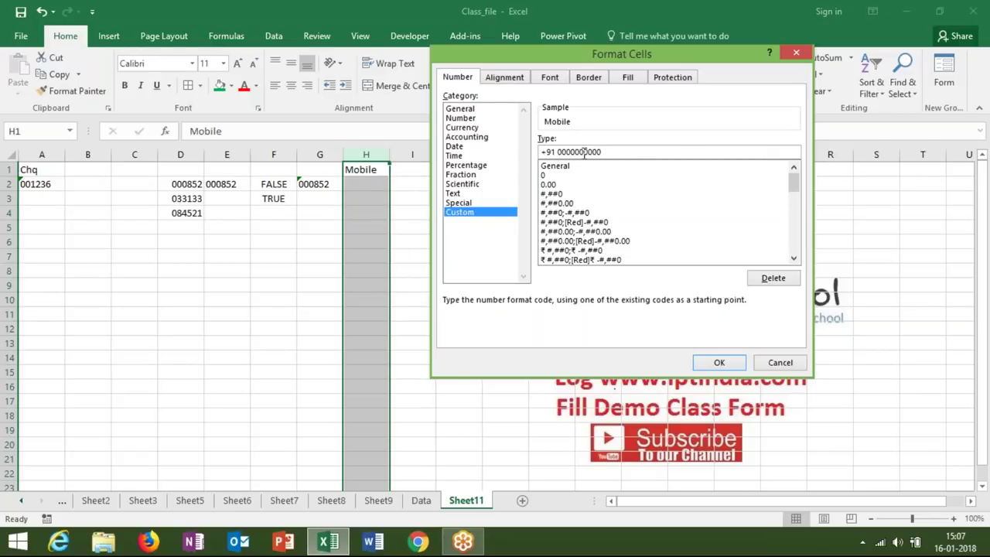
pyautogui.press('Return')
# Step: Enter a ten-digit mobile number in H2 and the test value 52 in H3
pyautogui.press('Down')
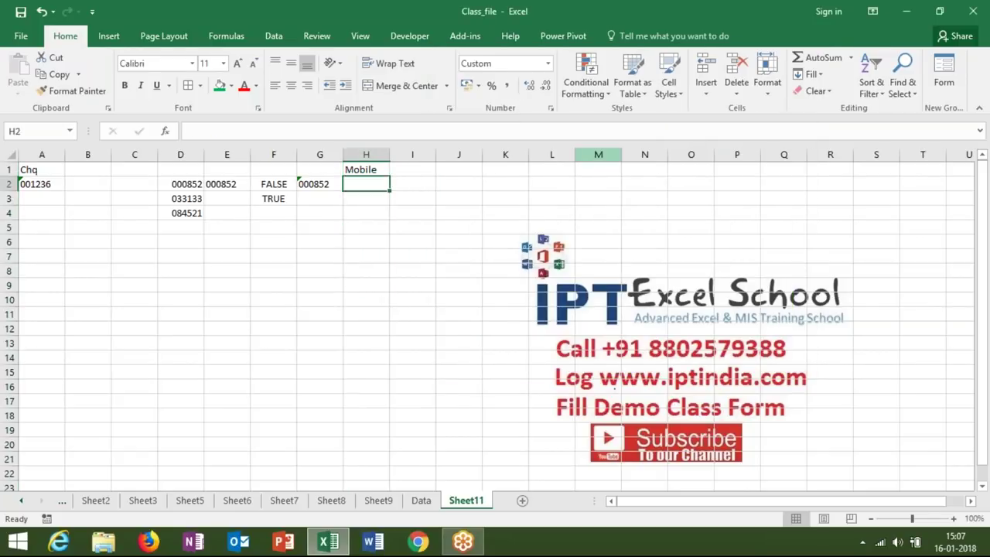
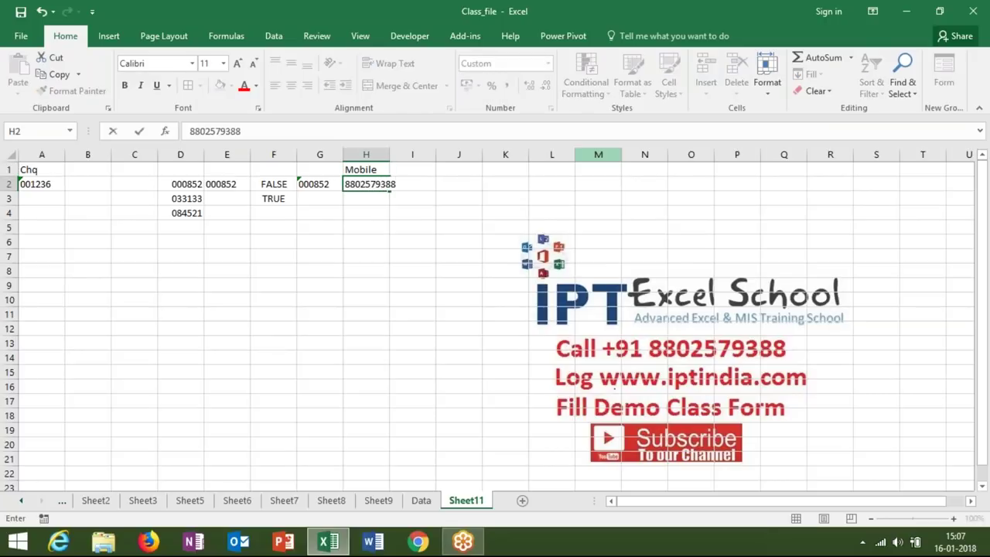
pyautogui.press('Return')
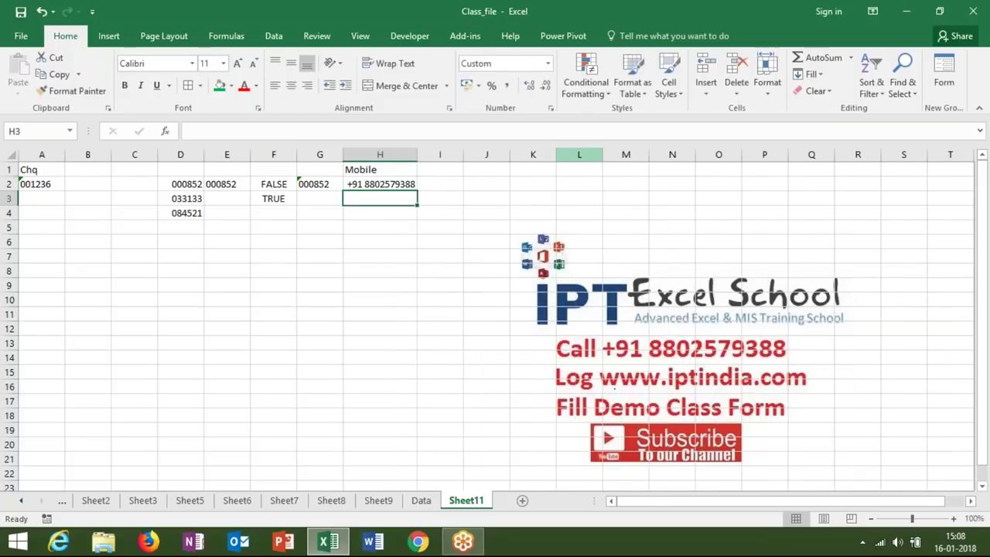
pyautogui.write('52')
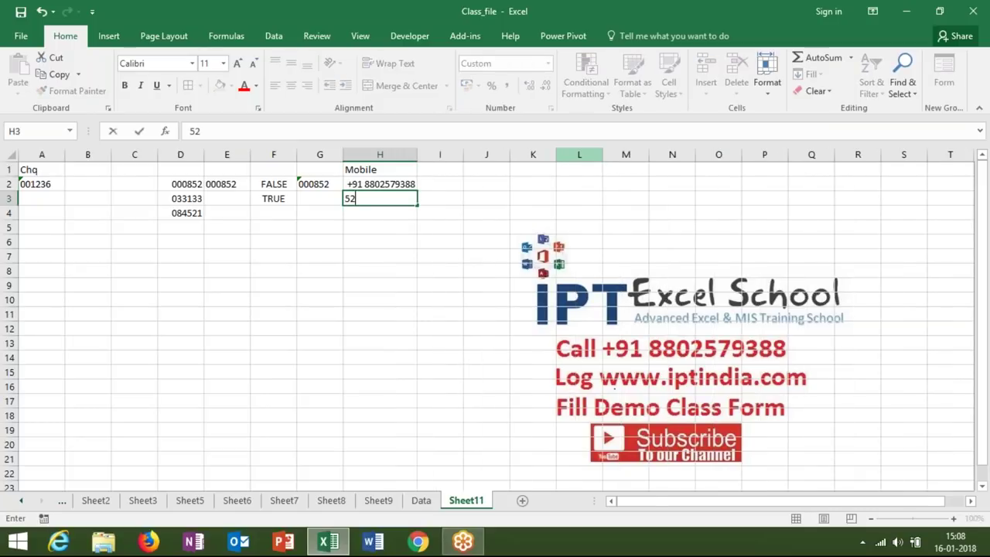
pyautogui.press('Return')
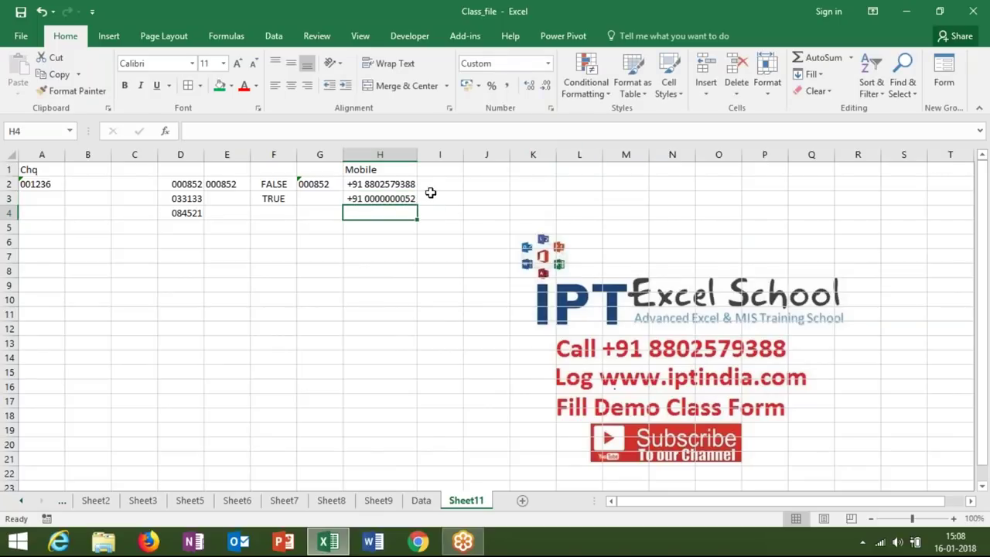
pyautogui.click(404, 185)
# Step: Change H2:H8's custom format to +91 ########## so 52 shows as +91 52
pyautogui.moveTo(400, 198); pyautogui.dragTo(400, 265)
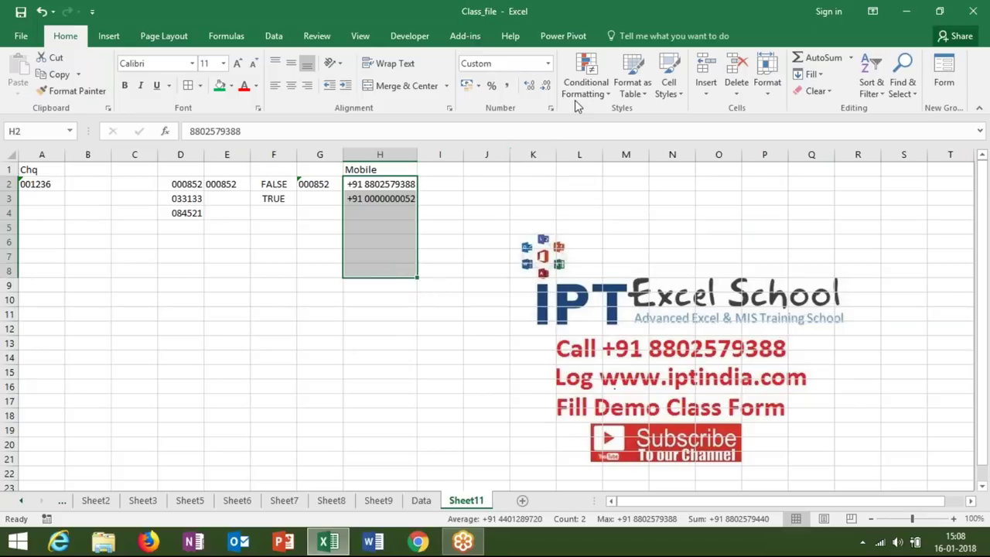
pyautogui.click(551, 108)
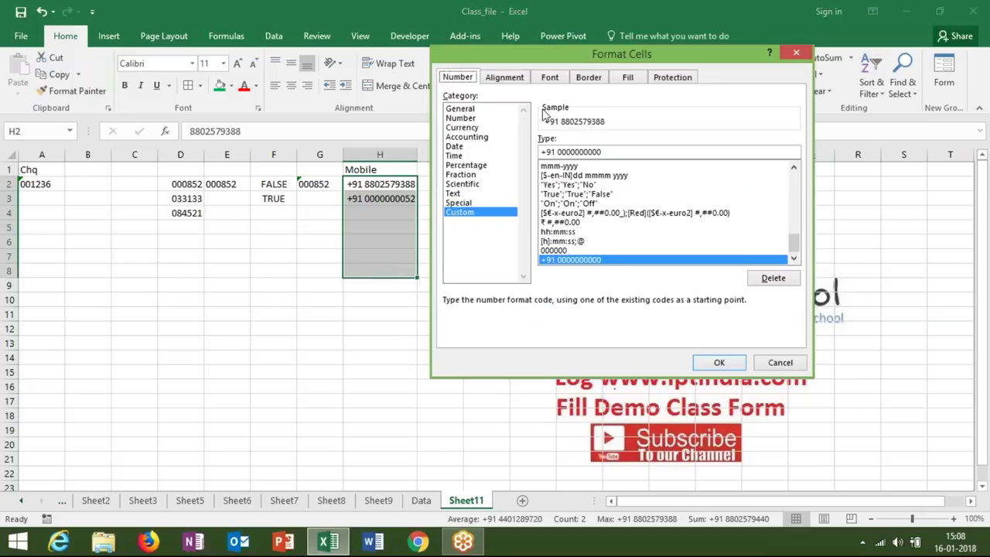
pyautogui.moveTo(519, 63); pyautogui.dragTo(562, 68)
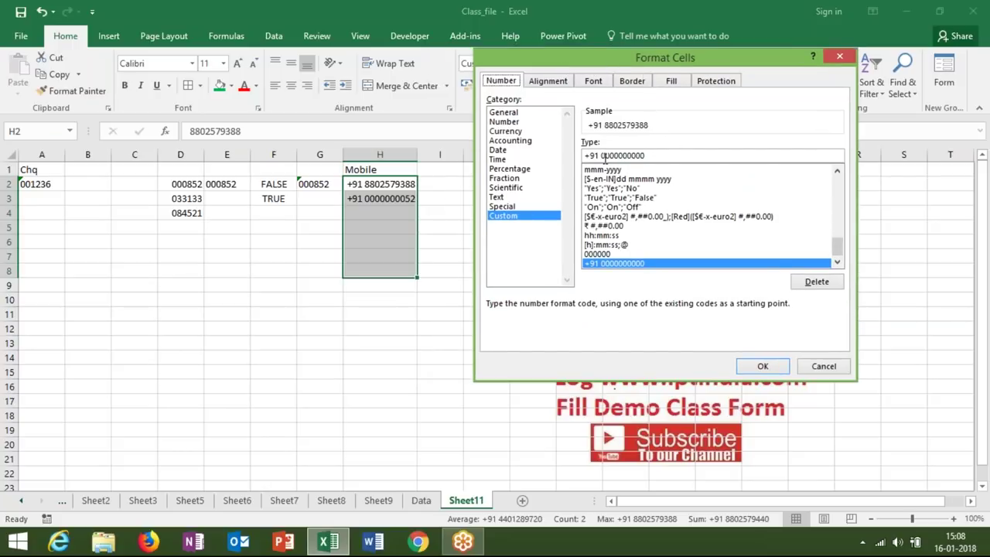
pyautogui.moveTo(602, 155); pyautogui.dragTo(646, 155)
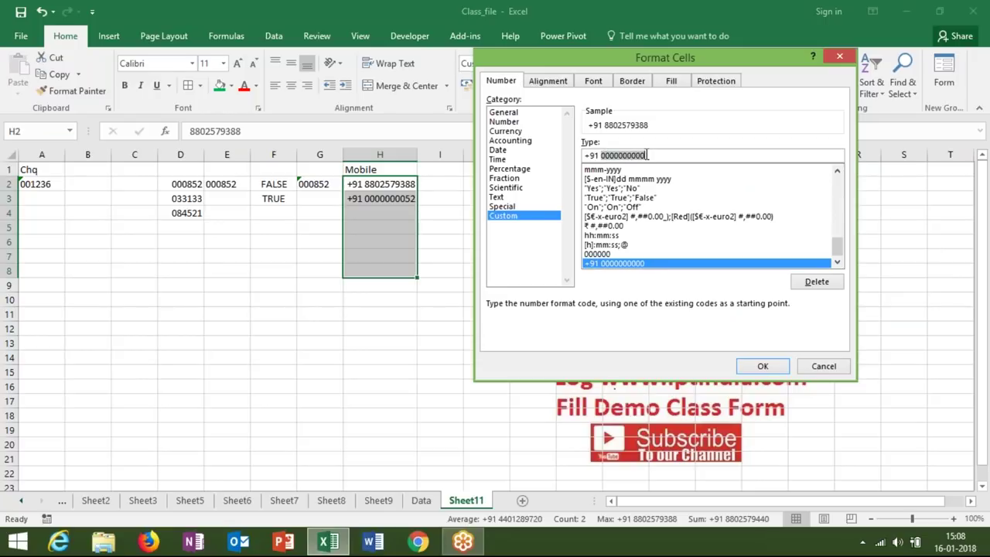
pyautogui.write('##########')
pyautogui.click(763, 366)
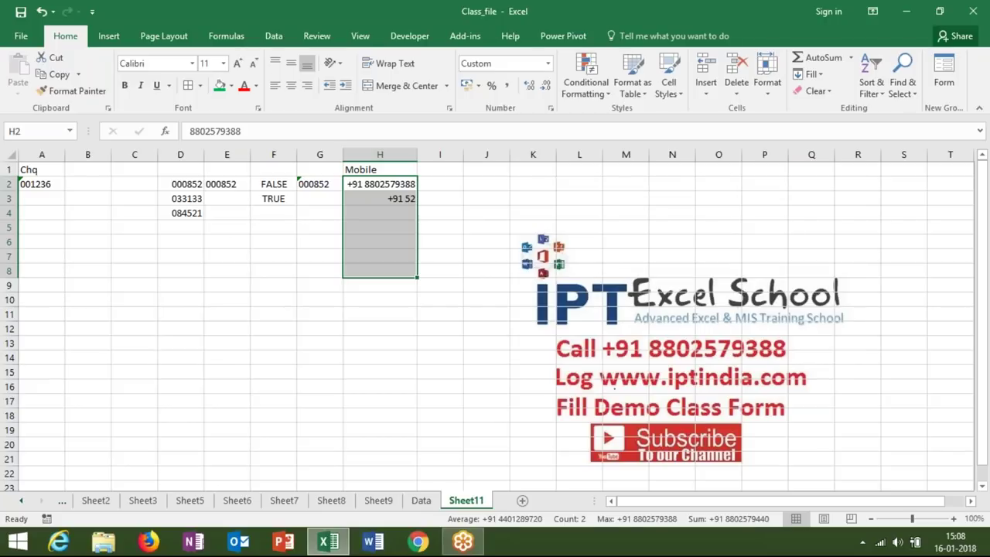
pyautogui.press('Up')
pyautogui.press('Down')
pyautogui.press('Down')
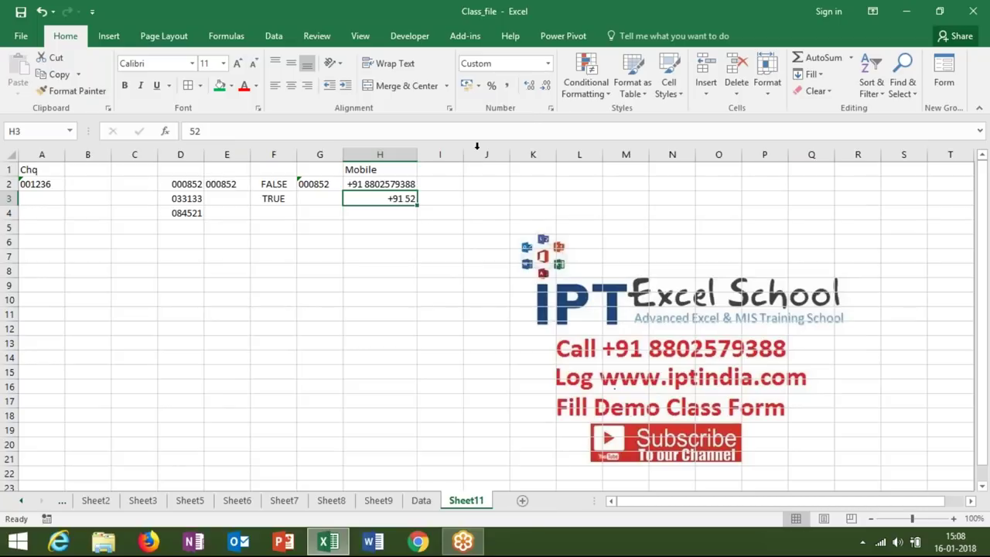
pyautogui.click(452, 169)
# Step: Add the A/c heading in I1 and enter a 14-digit account number in I2
pyautogui.write('A/c')
pyautogui.press('Return')
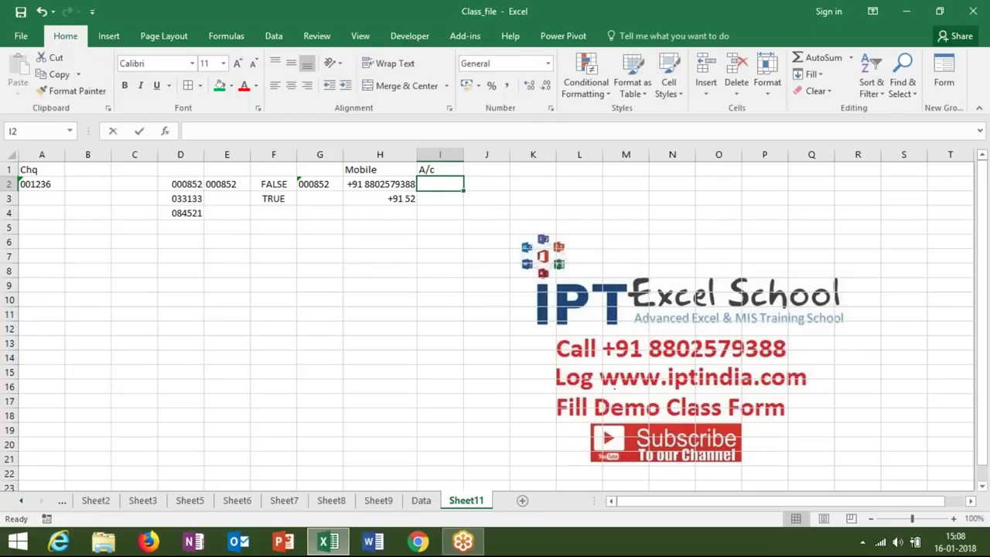
pyautogui.write('12345678912')
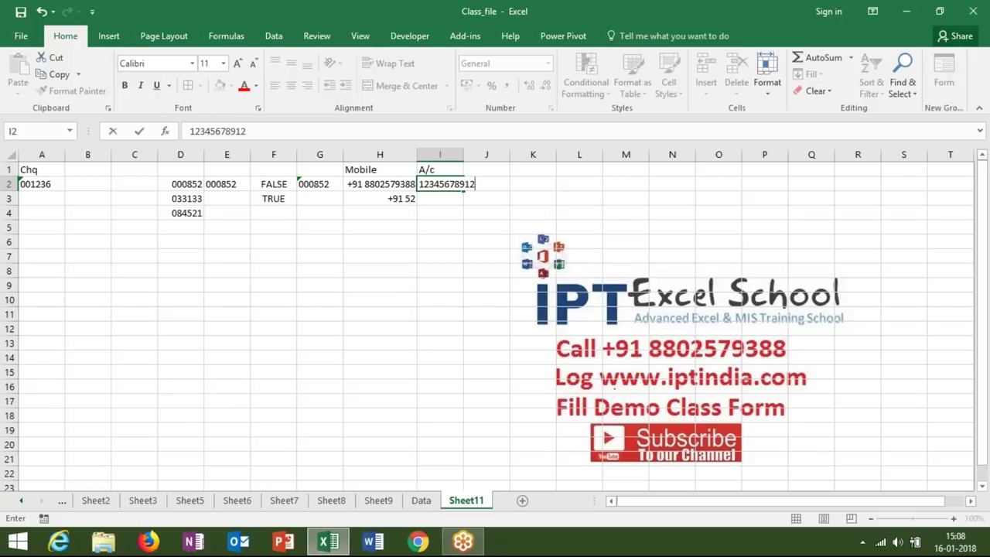
pyautogui.press('Return')
pyautogui.click(459, 186)
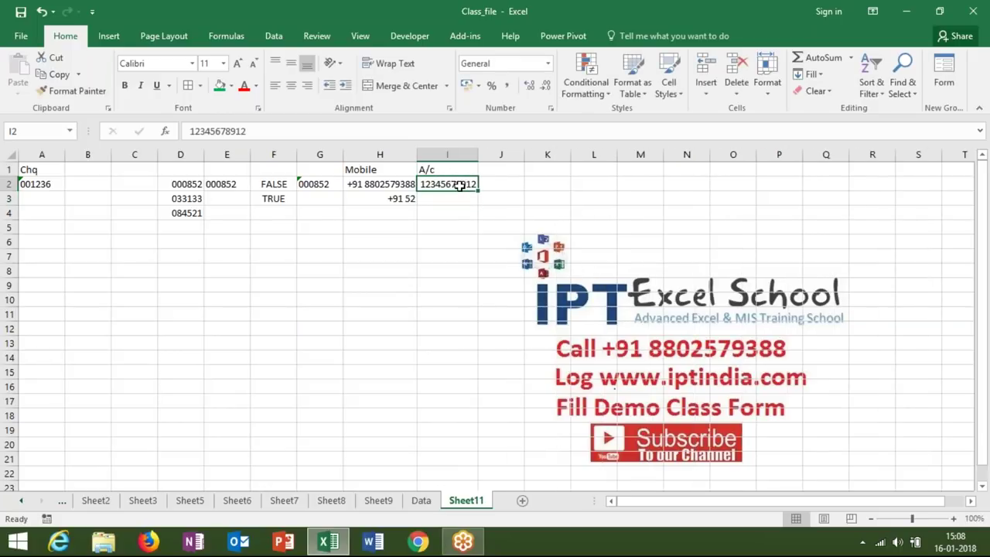
pyautogui.hotkey('shift', 'Down')
pyautogui.hotkey('shift', 'Down')
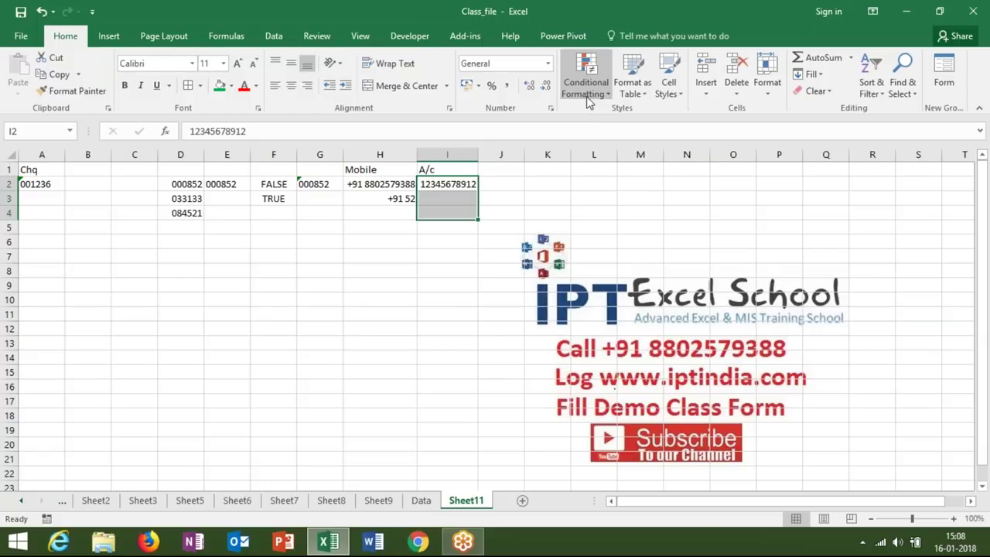
pyautogui.doubleClick(472, 184)
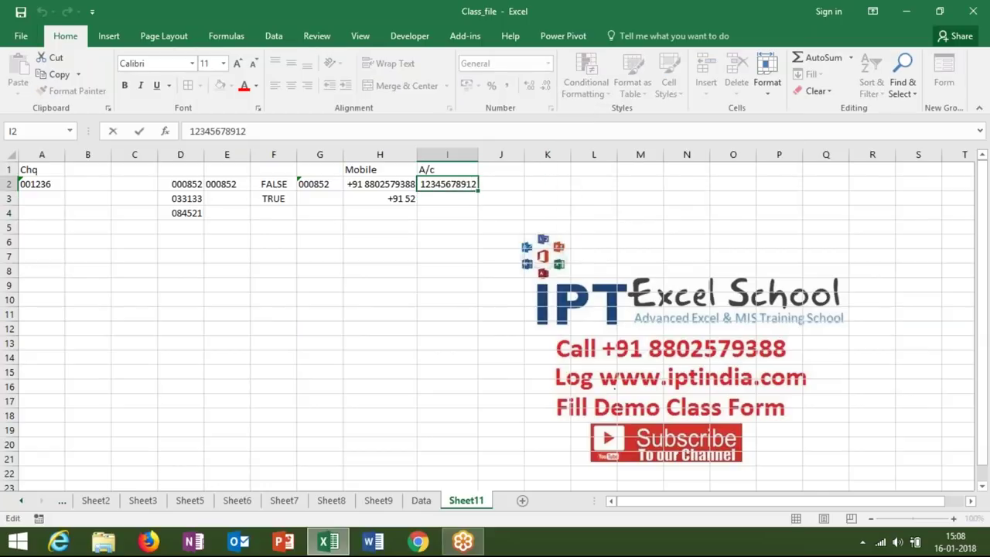
pyautogui.write('345')
pyautogui.press('Return')
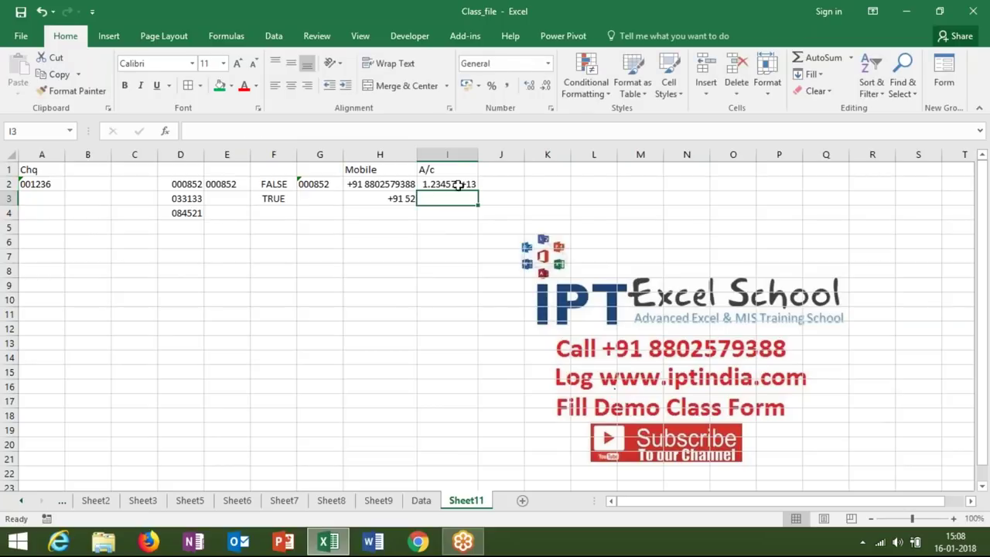
# Step: Apply the custom # format to I2:I4 so the account number shows all digits
pyautogui.moveTo(453, 187); pyautogui.dragTo(453, 215)
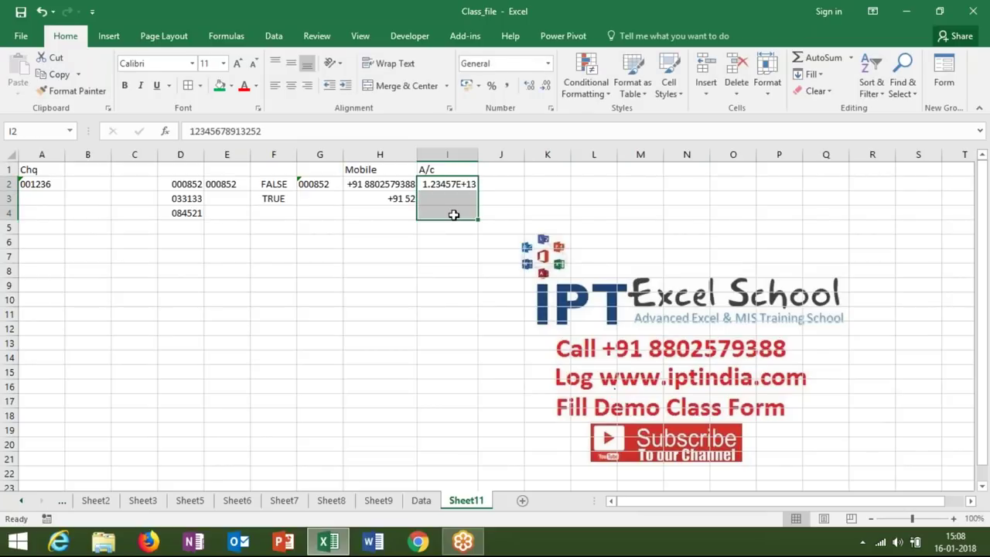
pyautogui.click(551, 109)
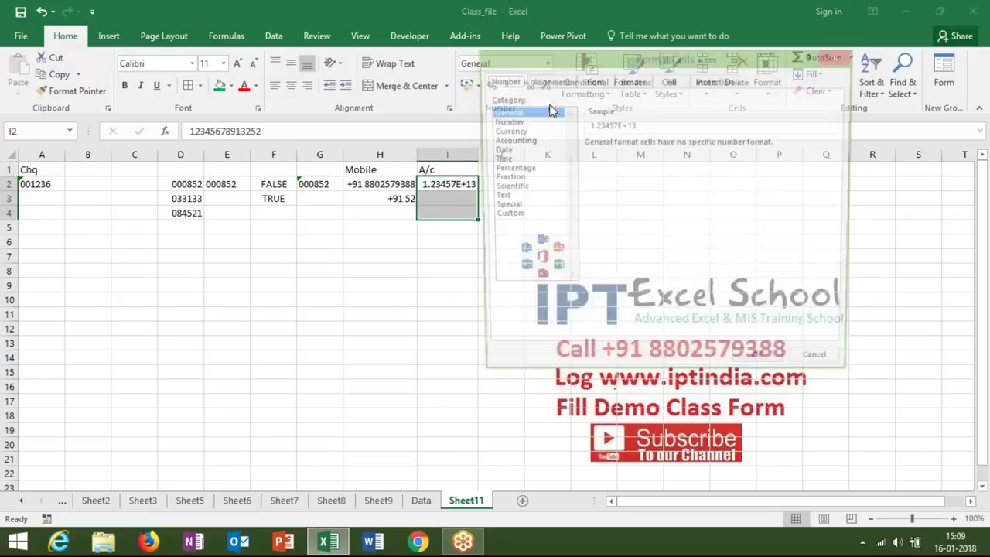
pyautogui.click(522, 216)
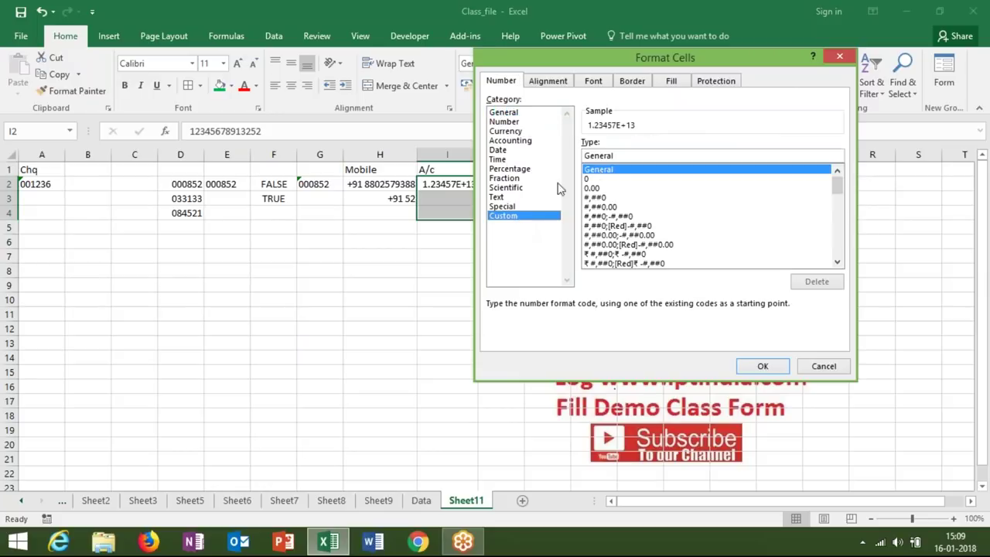
pyautogui.doubleClick(611, 156)
pyautogui.write('#')
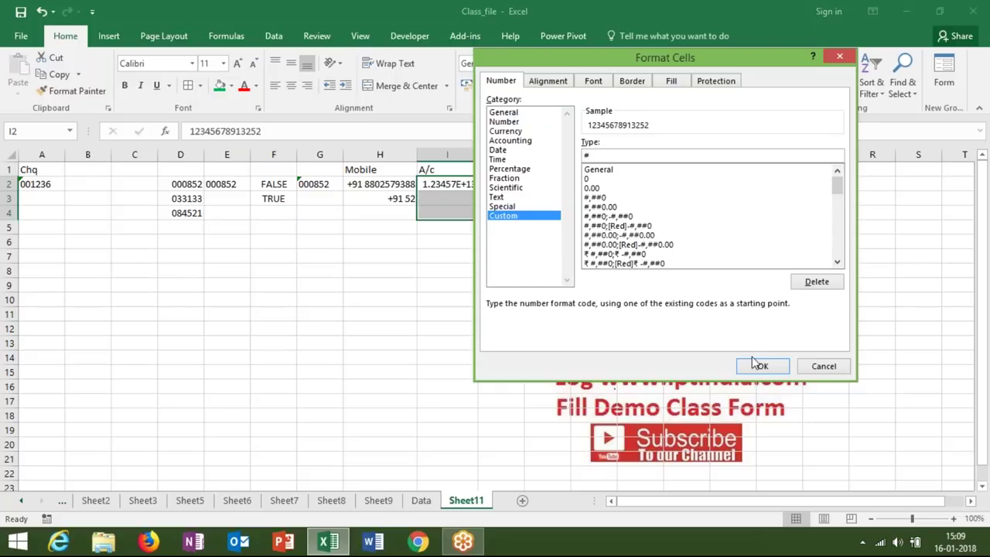
pyautogui.click(756, 368)
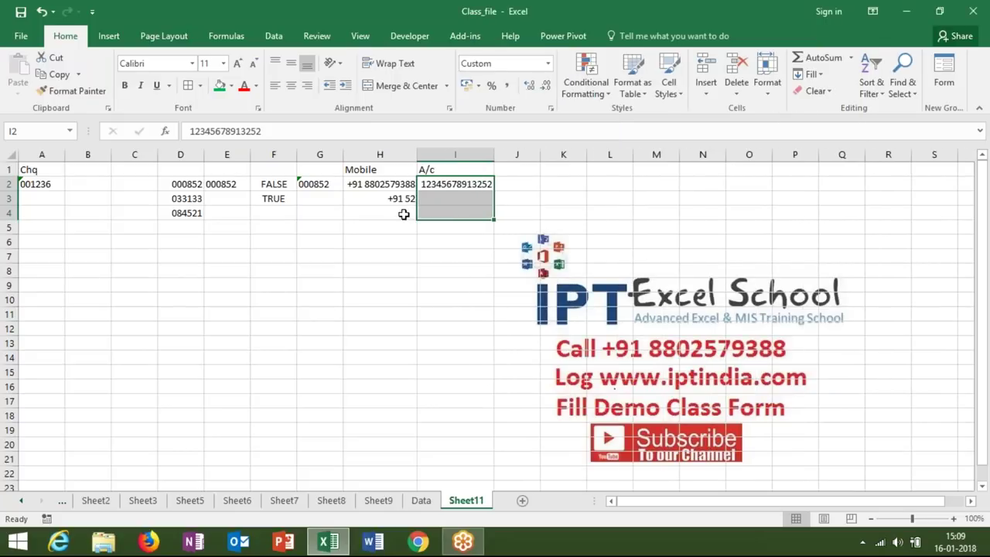
pyautogui.click(449, 257)
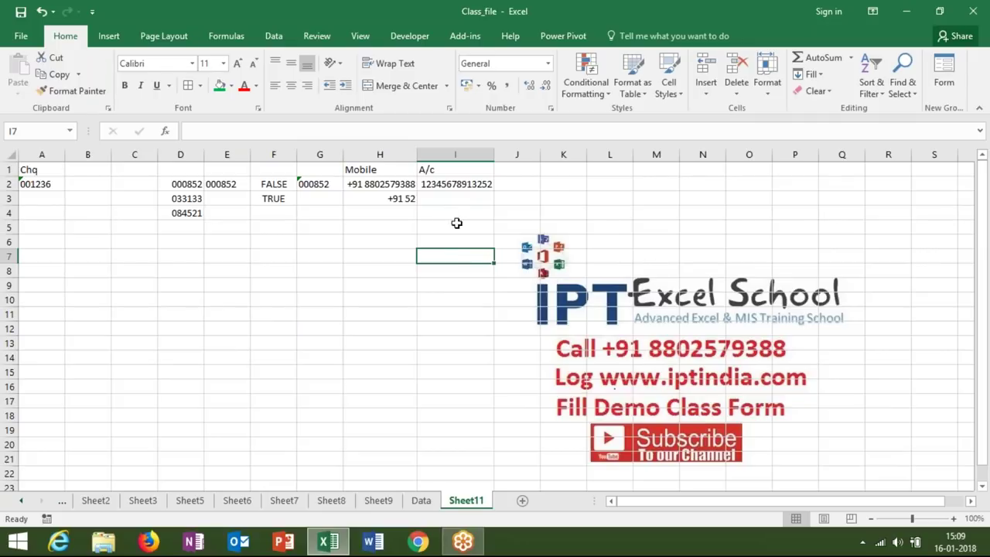
# Step: Lengthen the I2 account number by appending the digits 5 and 7
pyautogui.click(452, 184)
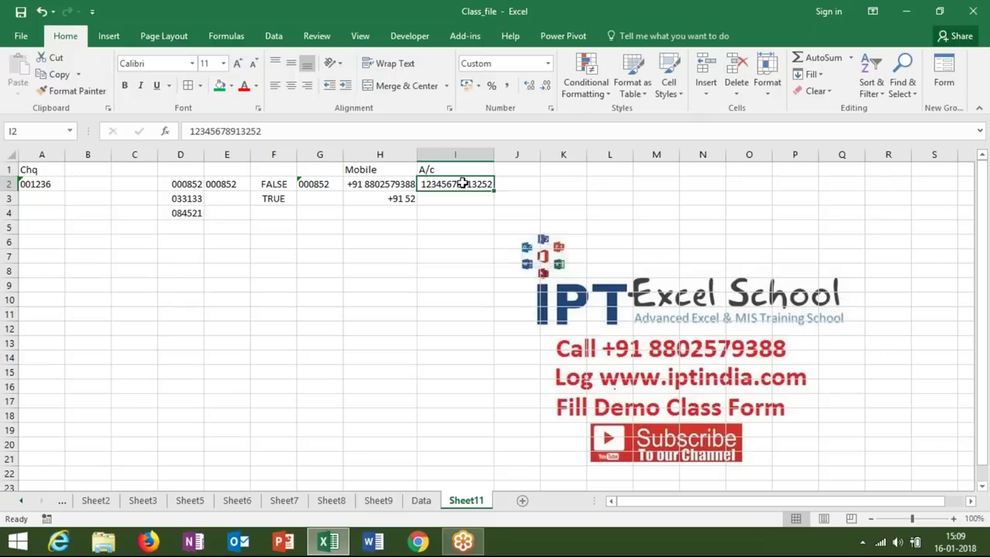
pyautogui.doubleClick(462, 185)
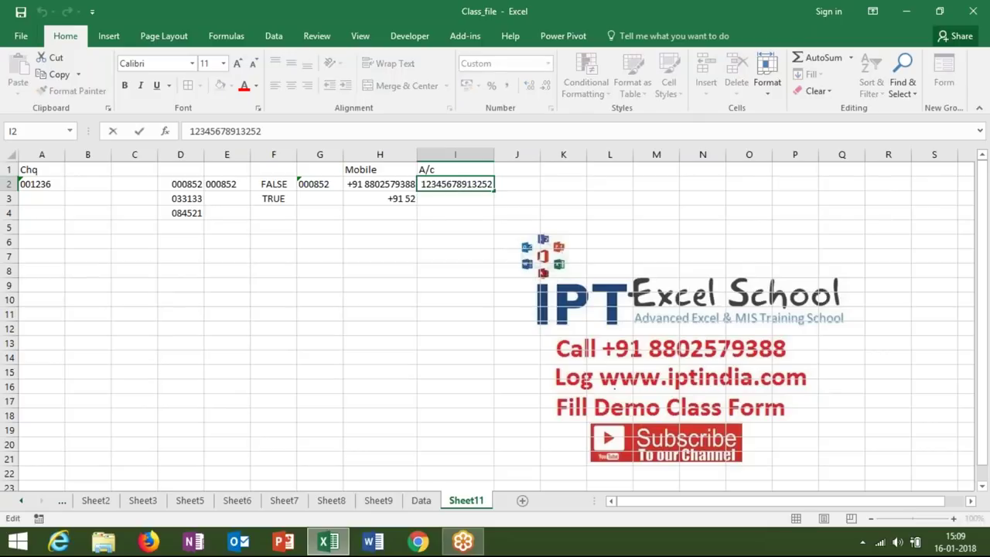
pyautogui.write('5')
pyautogui.press('Return')
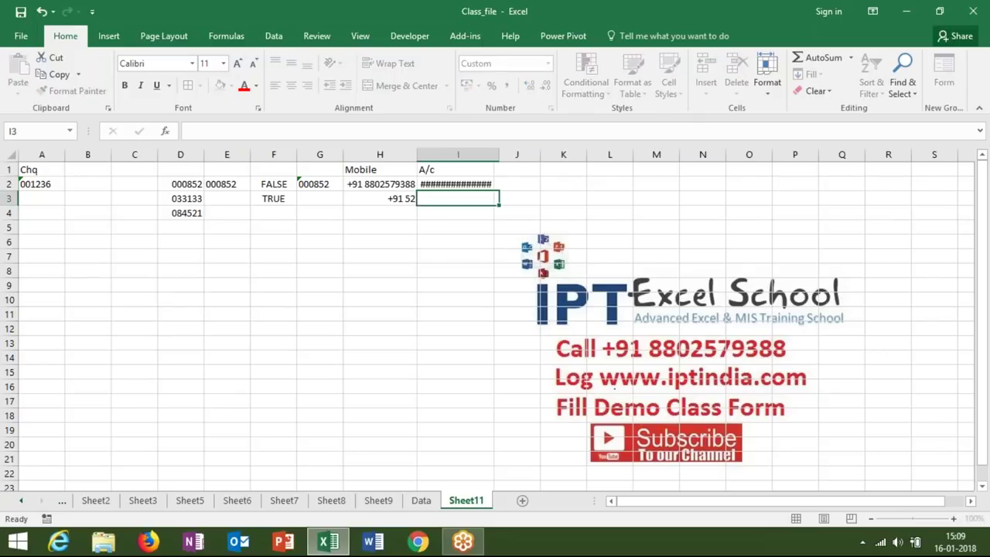
pyautogui.click(449, 183)
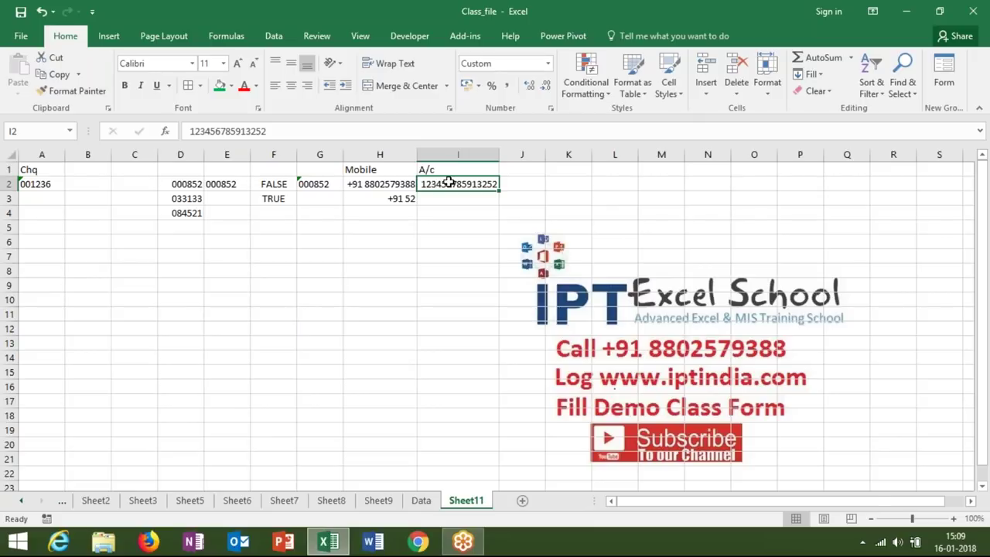
pyautogui.click(440, 133)
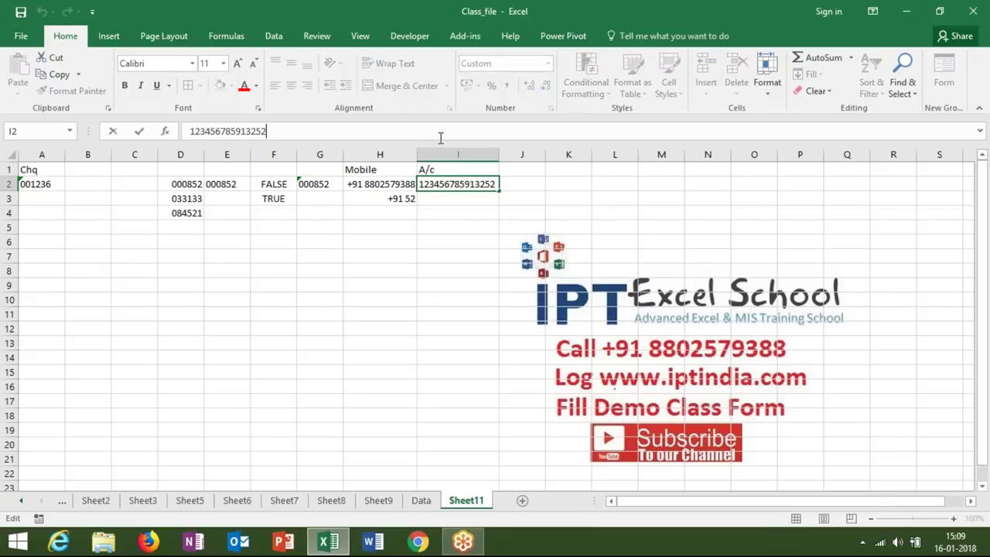
pyautogui.write('7')
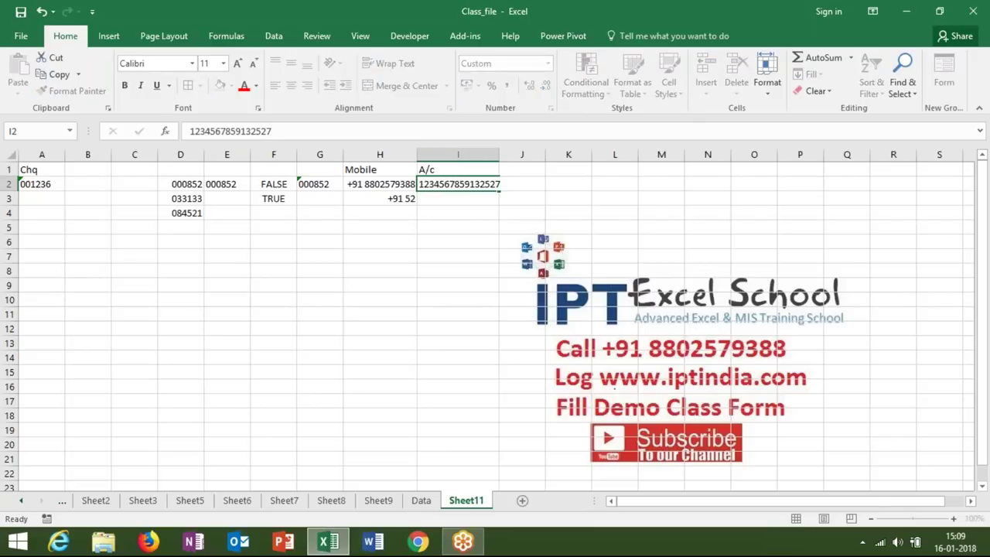
pyautogui.press('Return')
pyautogui.press('Up')
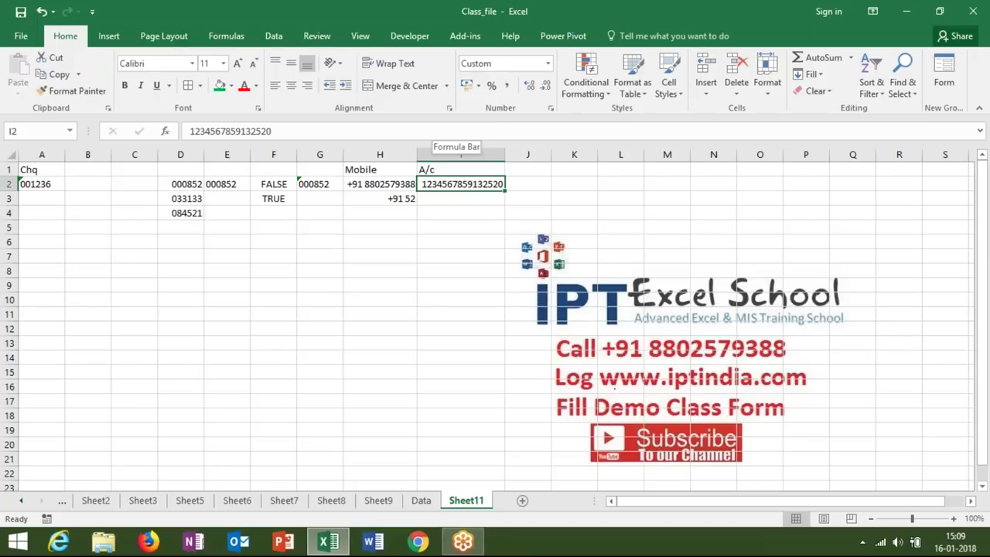
# Step: Store a 22-digit account number in I3 as text with a leading apostrophe
pyautogui.press('Down')
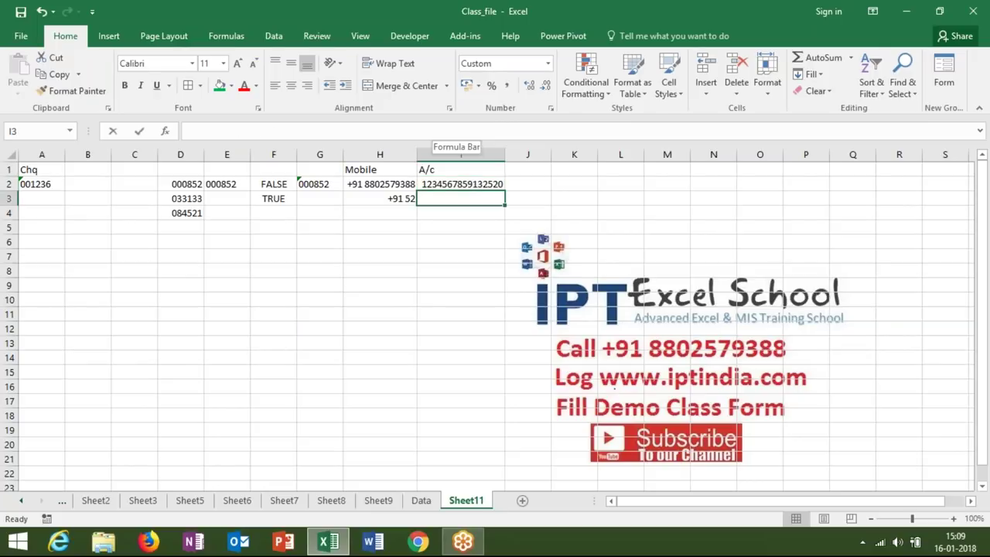
pyautogui.write("'64646466464")
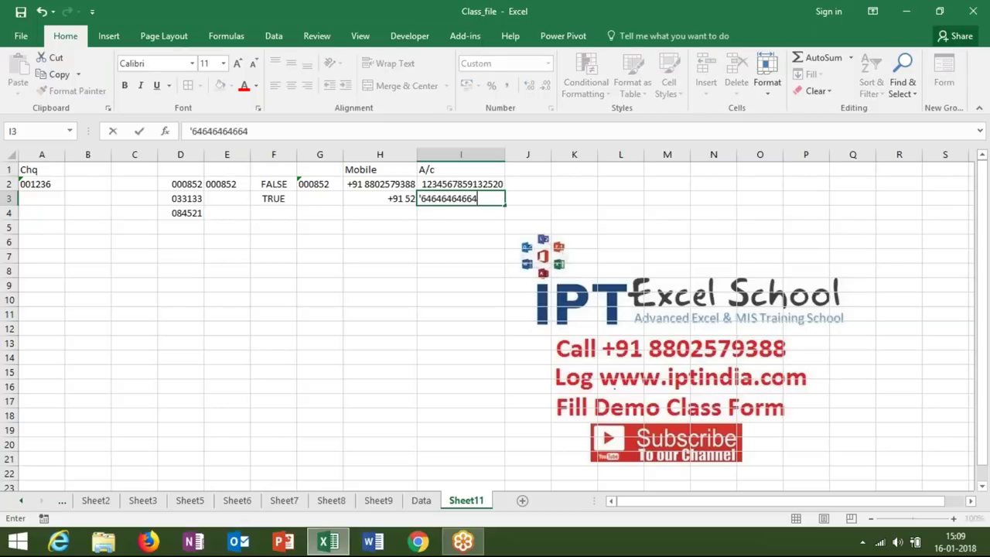
pyautogui.write('65465646466')
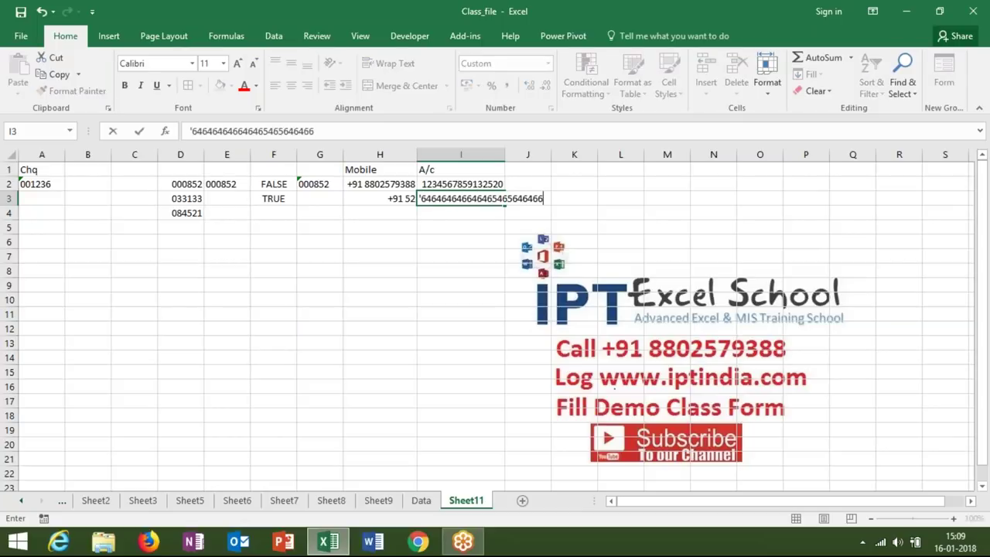
pyautogui.press('Return')
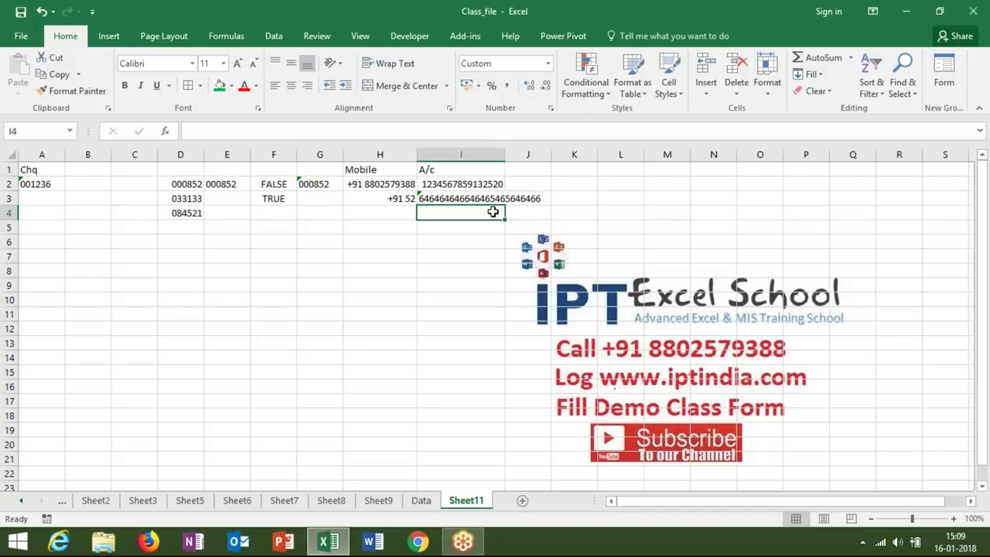
pyautogui.click(378, 370)
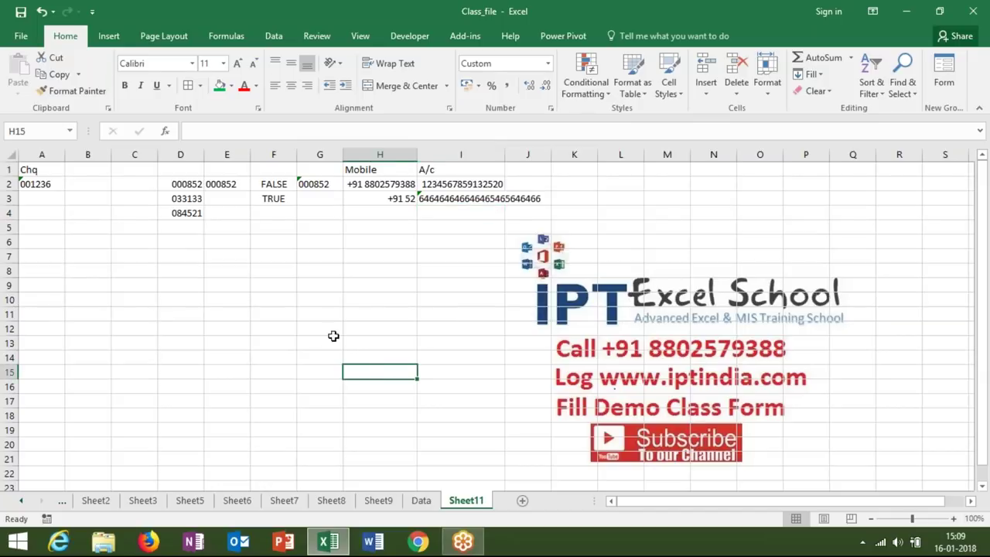
# Step: Enter 6524 in E16, then edit it to the text MRP 6524
pyautogui.click(232, 387)
pyautogui.write('6524')
pyautogui.press('Return')
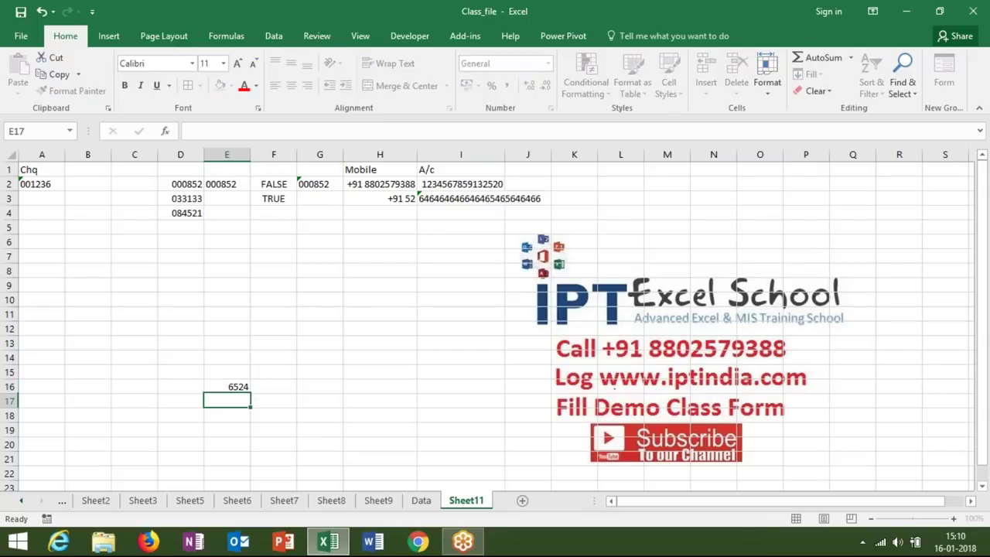
pyautogui.click(229, 387)
pyautogui.doubleClick(229, 387)
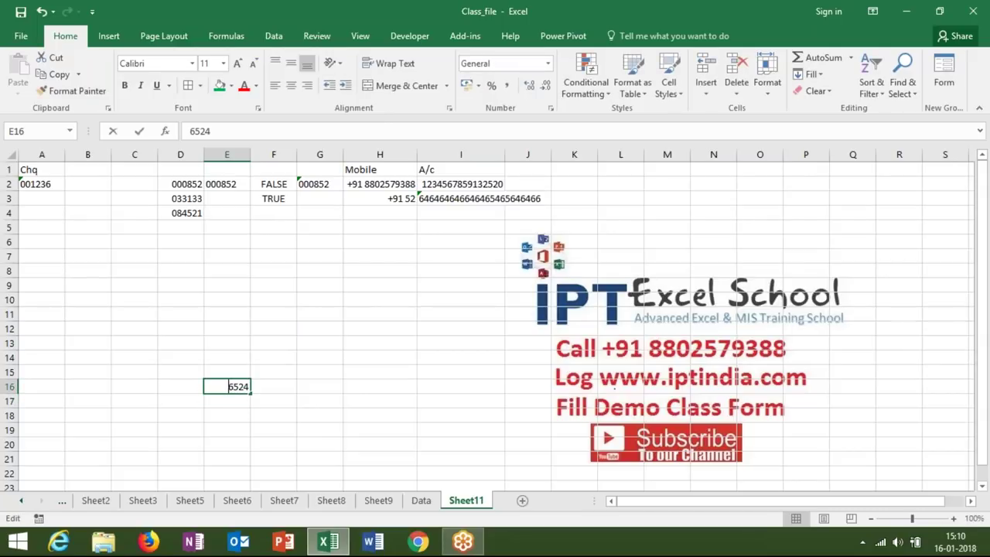
pyautogui.write('M')
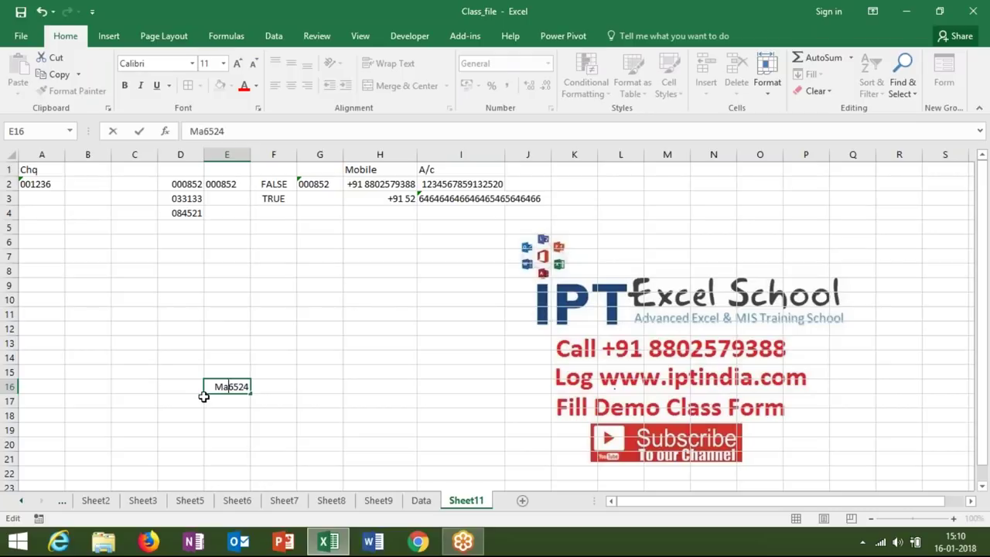
pyautogui.write('RP')
pyautogui.press('Return')
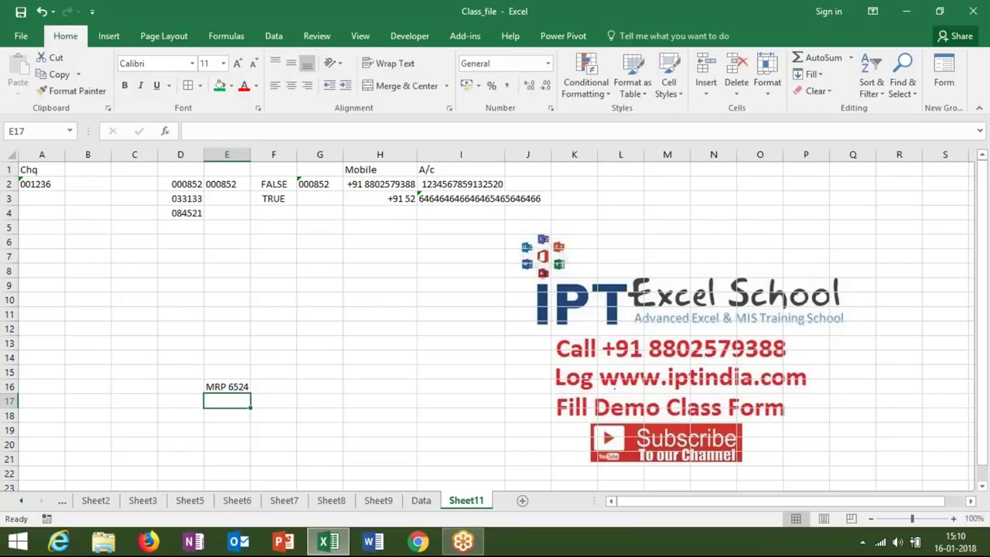
pyautogui.click(226, 387)
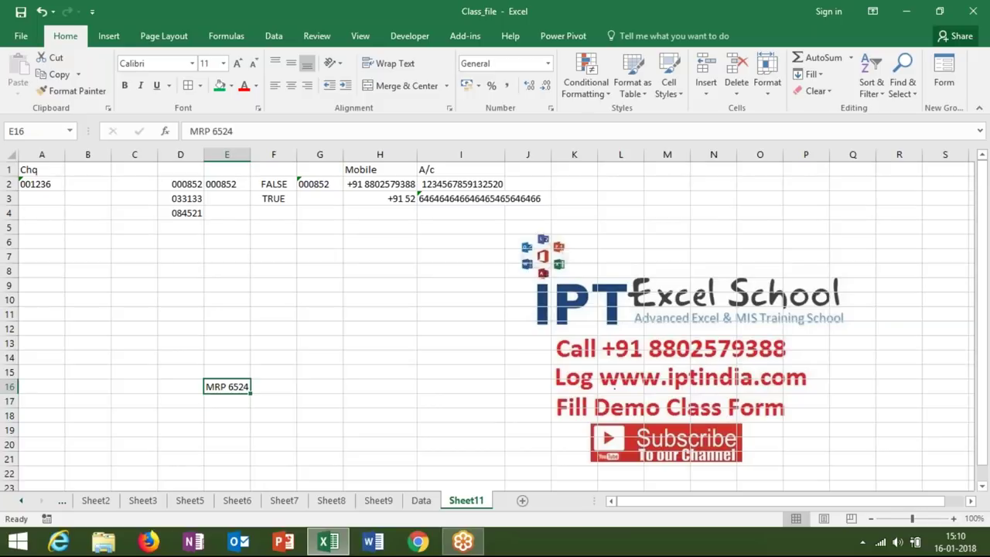
# Step: Enter =E16+2 in E17, which returns #VALUE!
pyautogui.click(227, 401)
pyautogui.write('=')
pyautogui.click(226, 387)
pyautogui.write('+91 52')
pyautogui.press('Return')
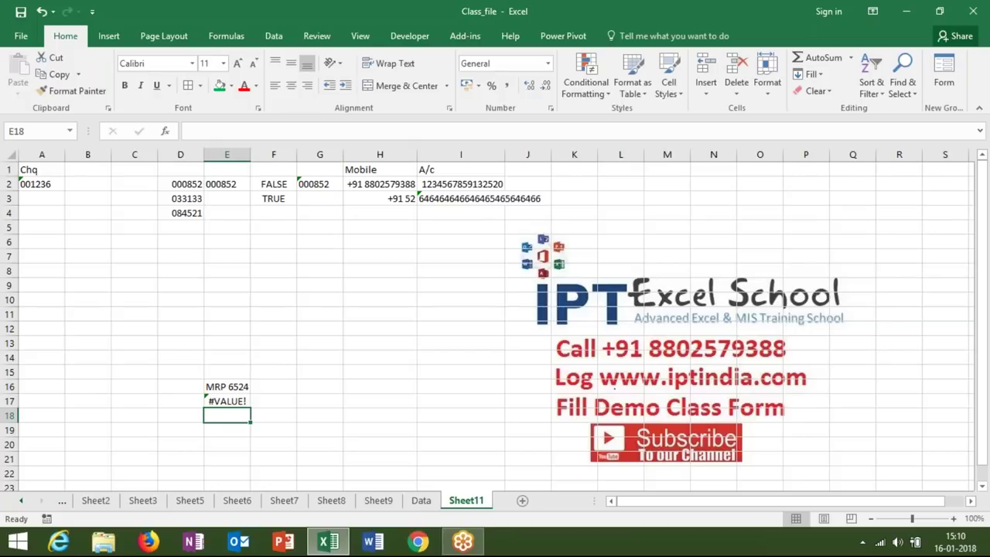
pyautogui.press('Up')
pyautogui.press('Up')
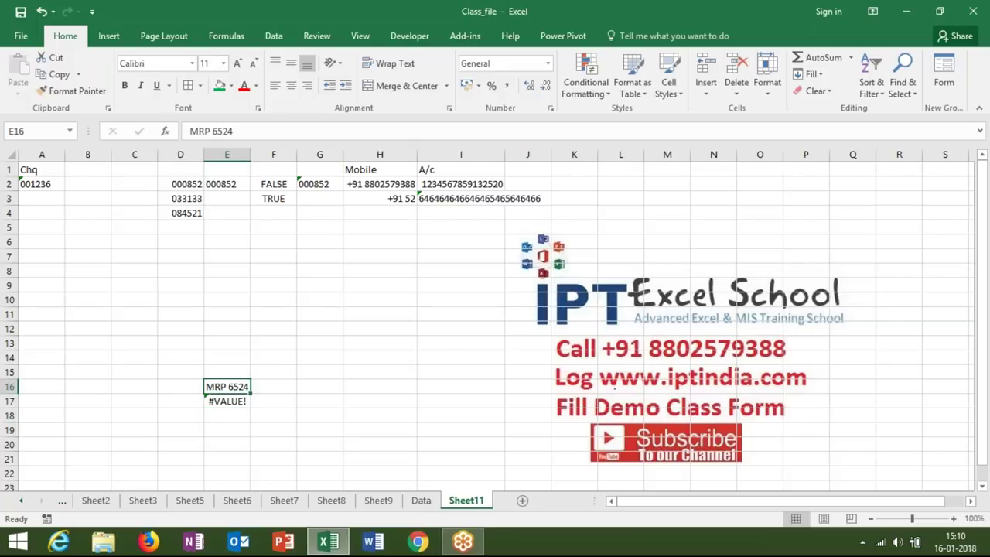
# Step: Enter the plain number 6524 in F16
pyautogui.press('Right')
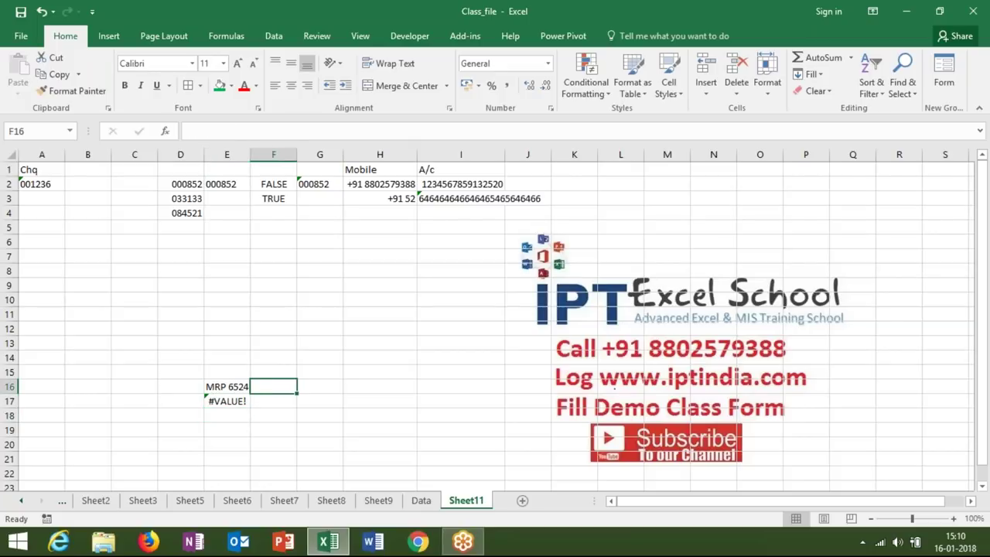
pyautogui.write('6524')
pyautogui.press('Return')
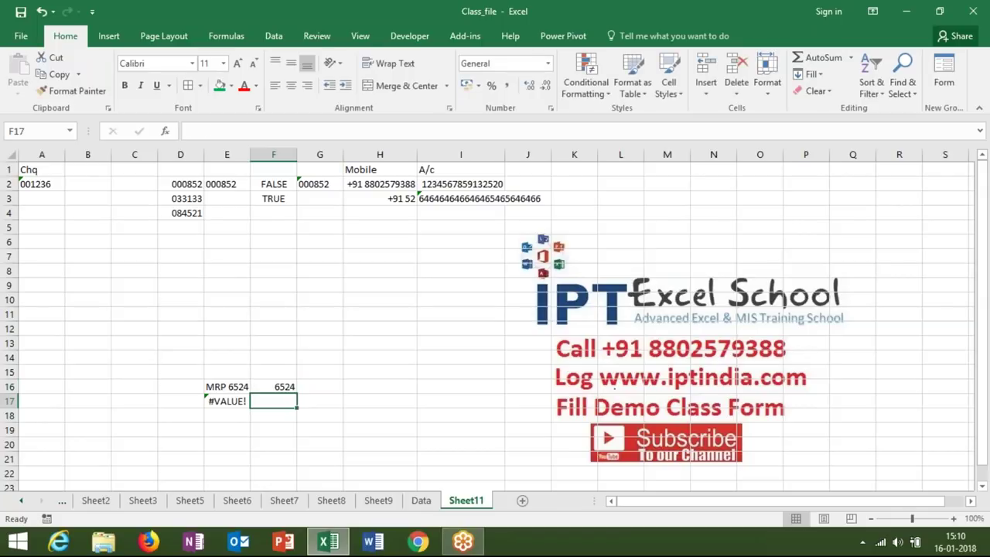
pyautogui.press('Up')
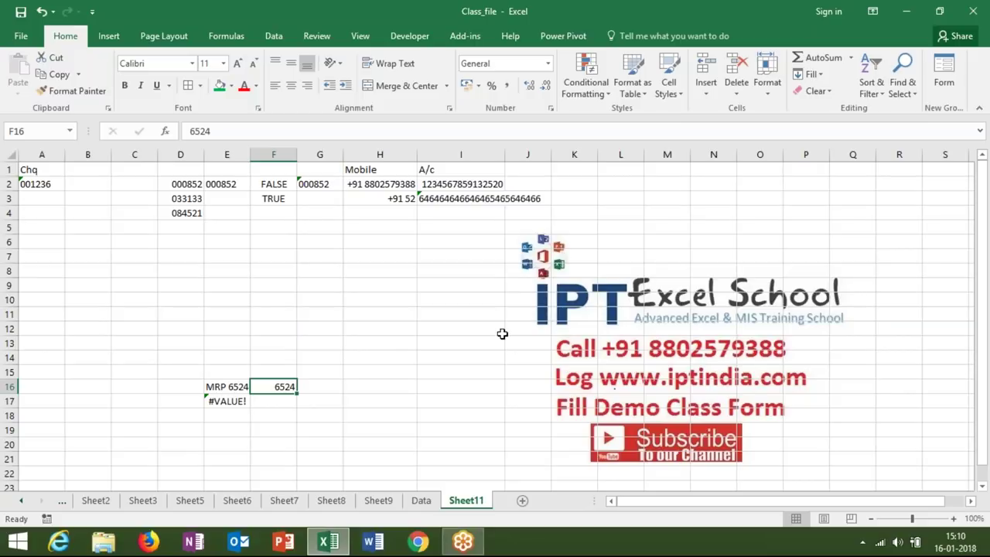
# Step: Give F16 a custom number format consisting of the text "MRP"
pyautogui.click(551, 110)
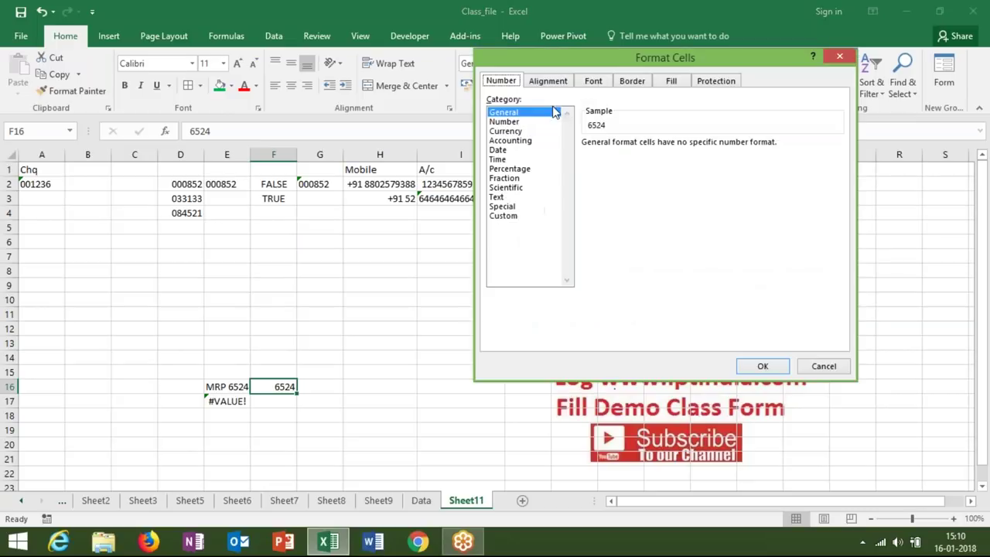
pyautogui.click(511, 217)
pyautogui.doubleClick(620, 155)
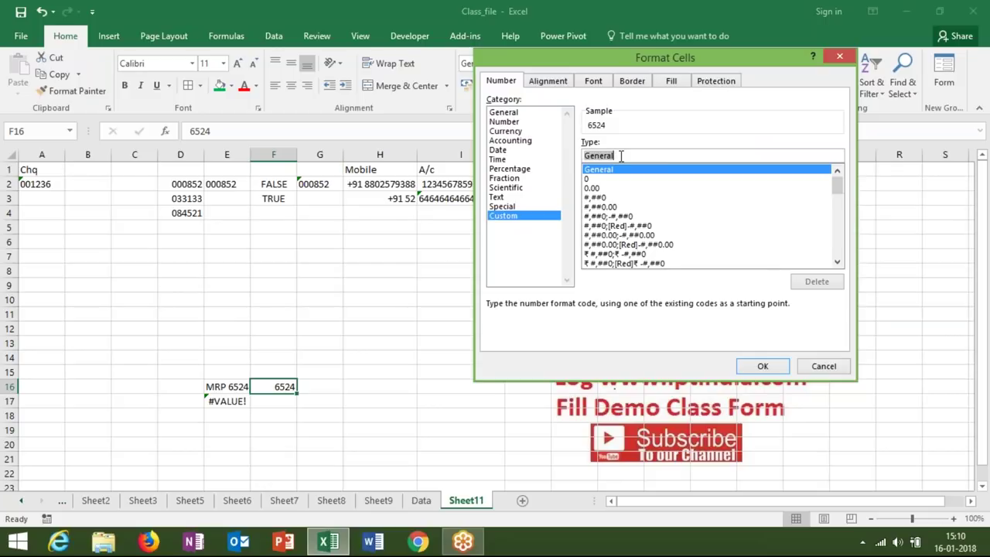
pyautogui.write('"MRP"')
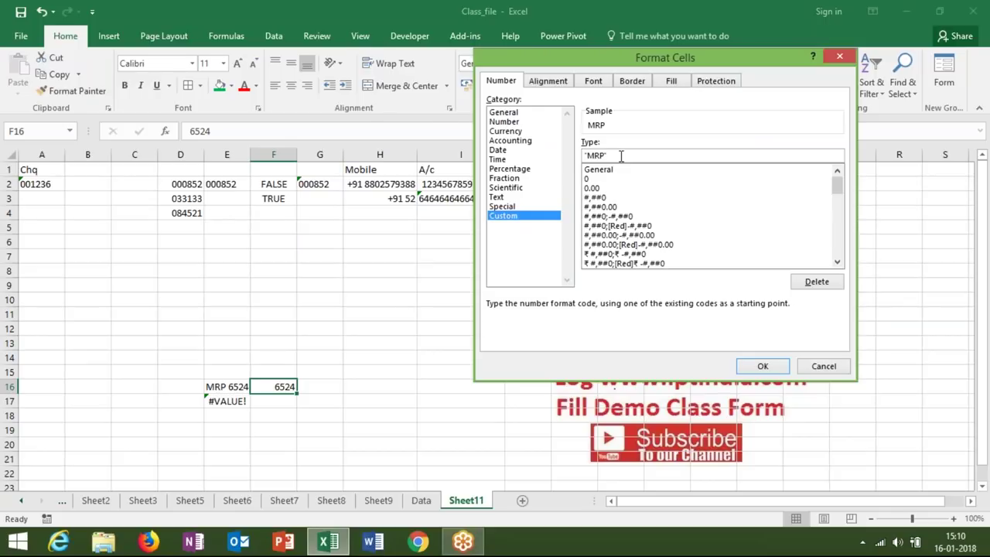
pyautogui.click(762, 365)
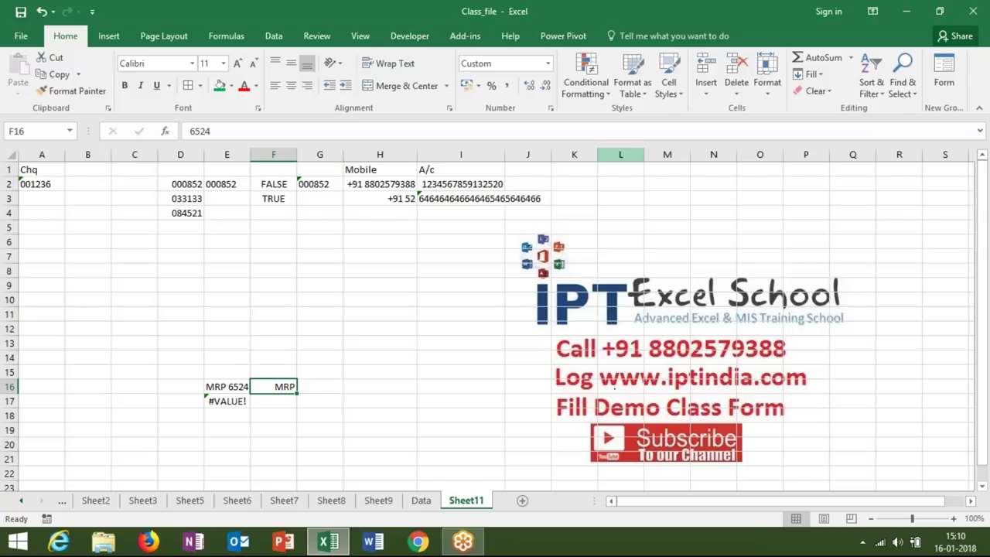
# Step: Revise F16's format to "MRP"# and then to zero-padded "MRP"00
pyautogui.click(552, 112)
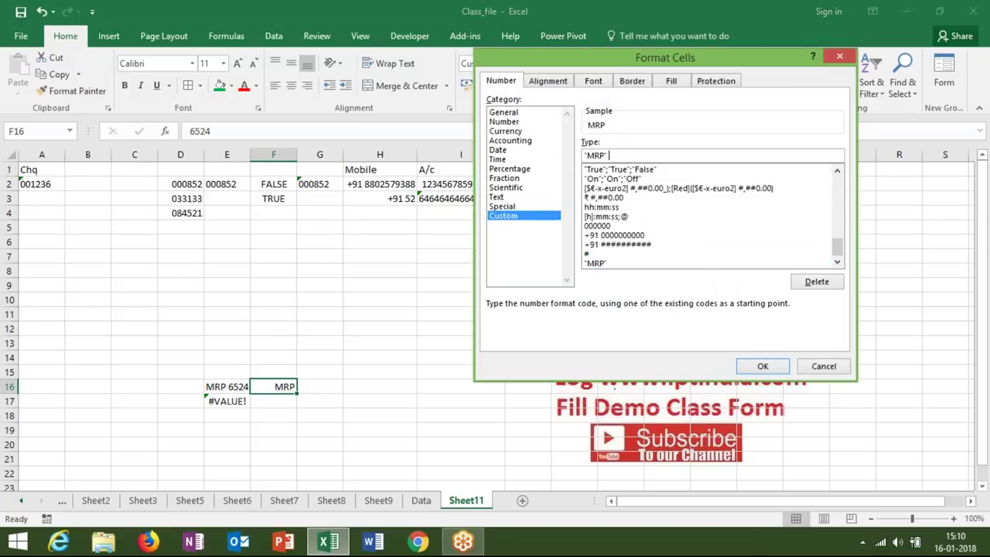
pyautogui.write('#')
pyautogui.press('Return')
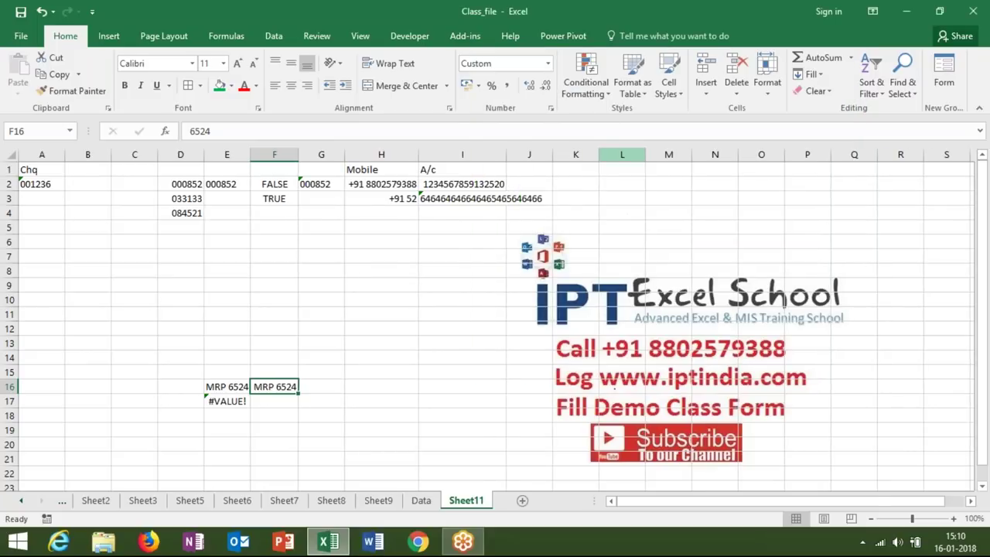
pyautogui.click(552, 109)
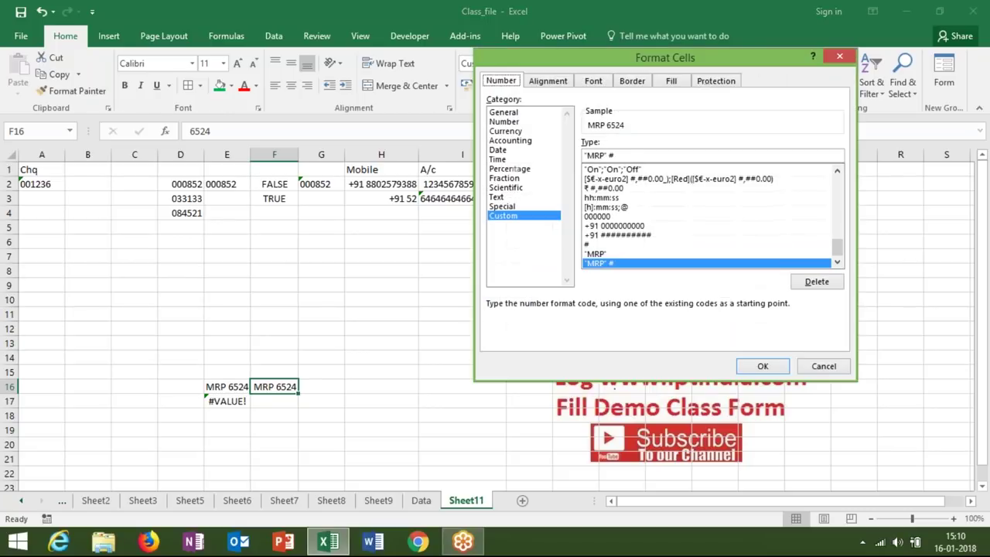
pyautogui.doubleClick(619, 155)
pyautogui.write('00')
pyautogui.press('Return')
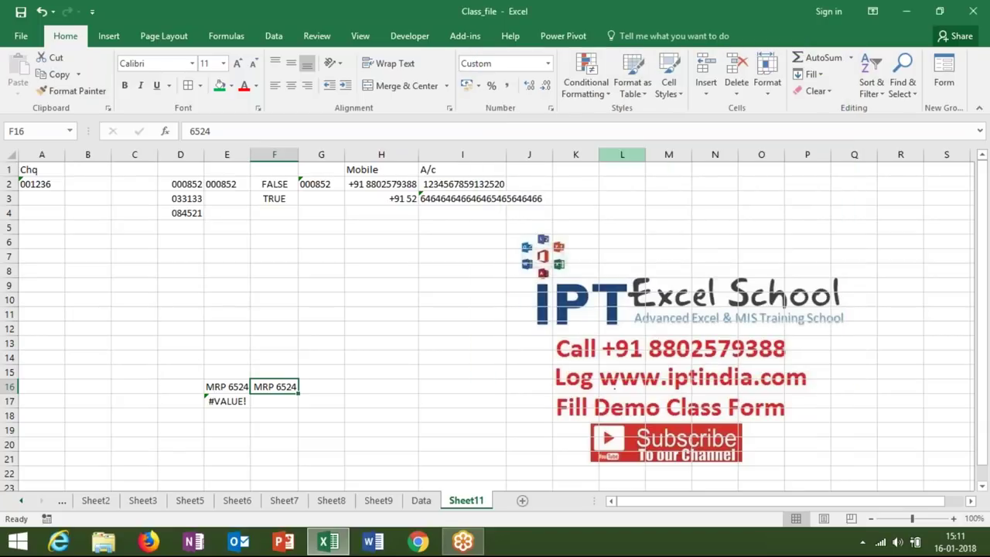
# Step: Enter 03 in F16 so it displays as MRP 03
pyautogui.write('03')
pyautogui.press('Return')
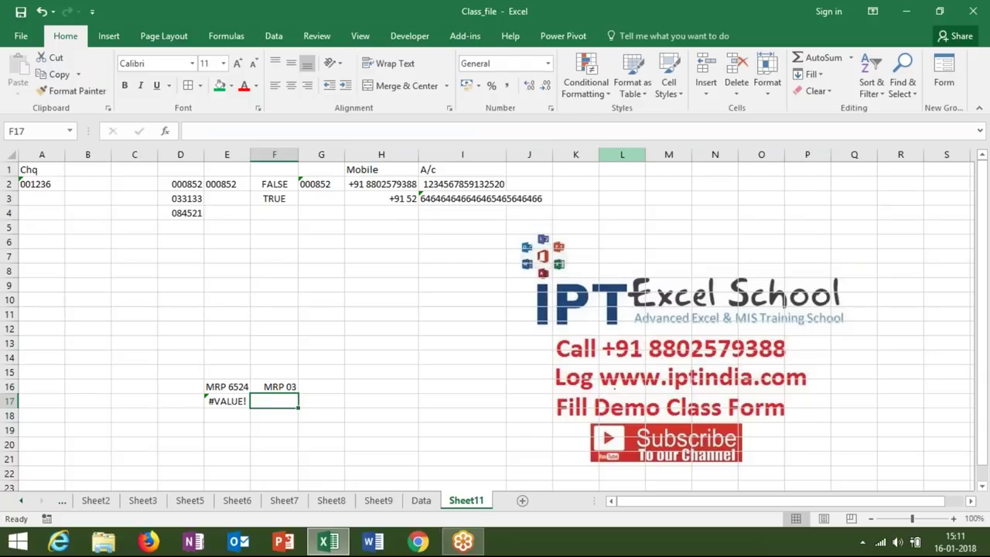
pyautogui.click(274, 387)
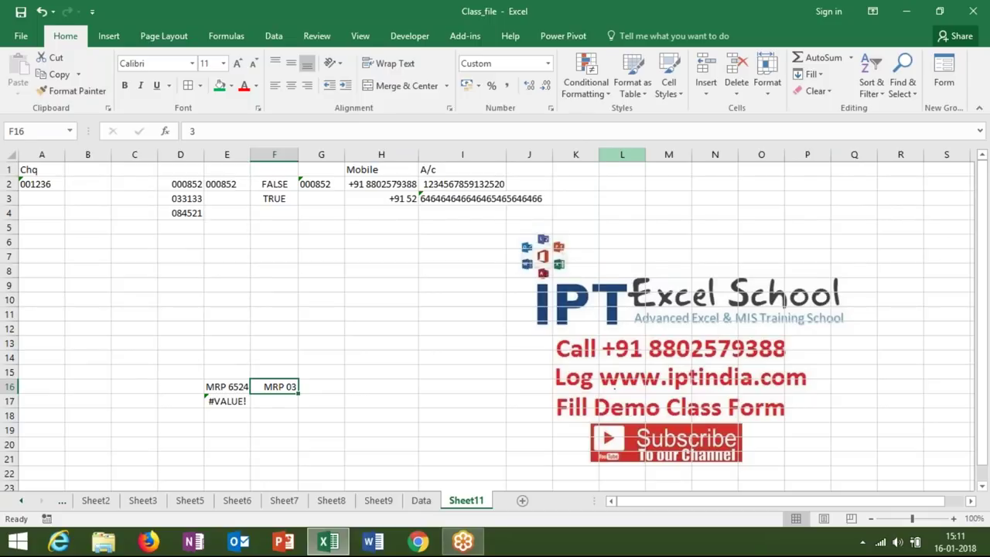
# Step: On Sheet9, clear the old Month/Sales data and enter headers E.Code and Name in row 4
pyautogui.click(378, 500)
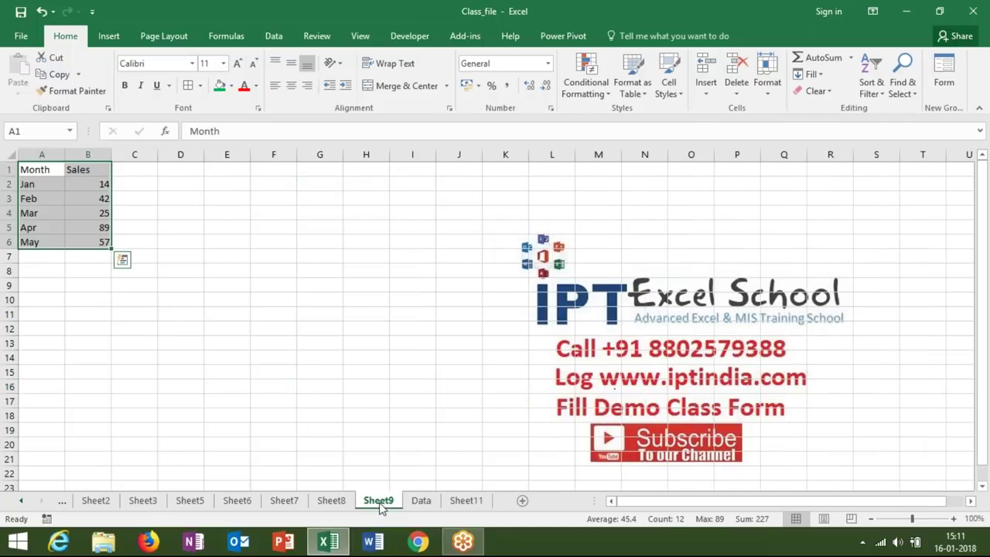
pyautogui.press('Delete')
pyautogui.hotkey('ctrl', 'Home')
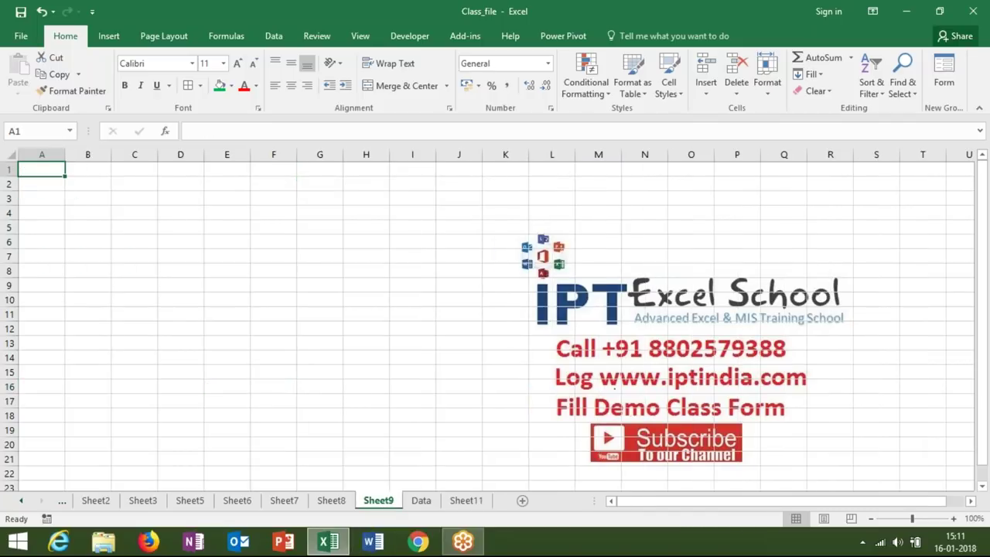
pyautogui.press('Down')
pyautogui.press('Down')
pyautogui.press('Down')
pyautogui.write('E.')
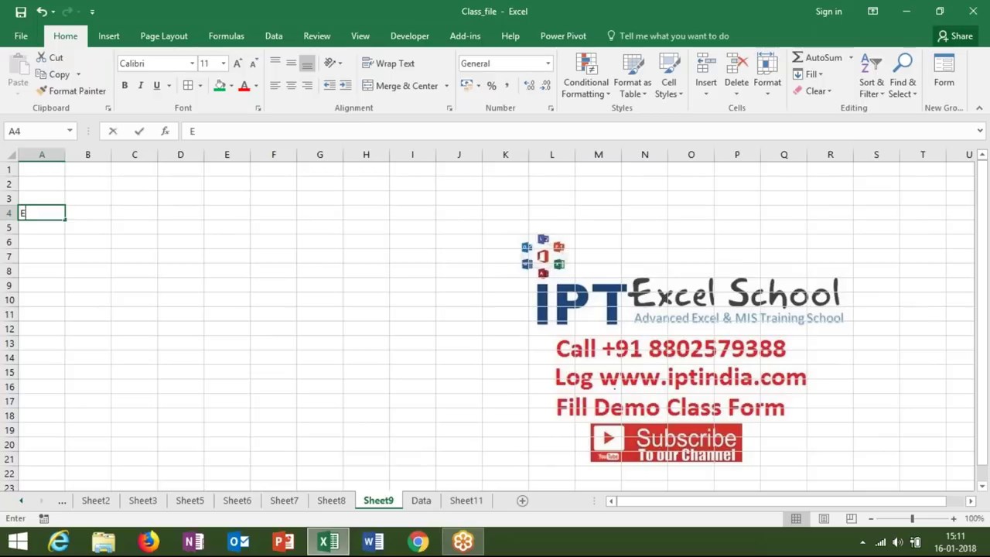
pyautogui.write('Code')
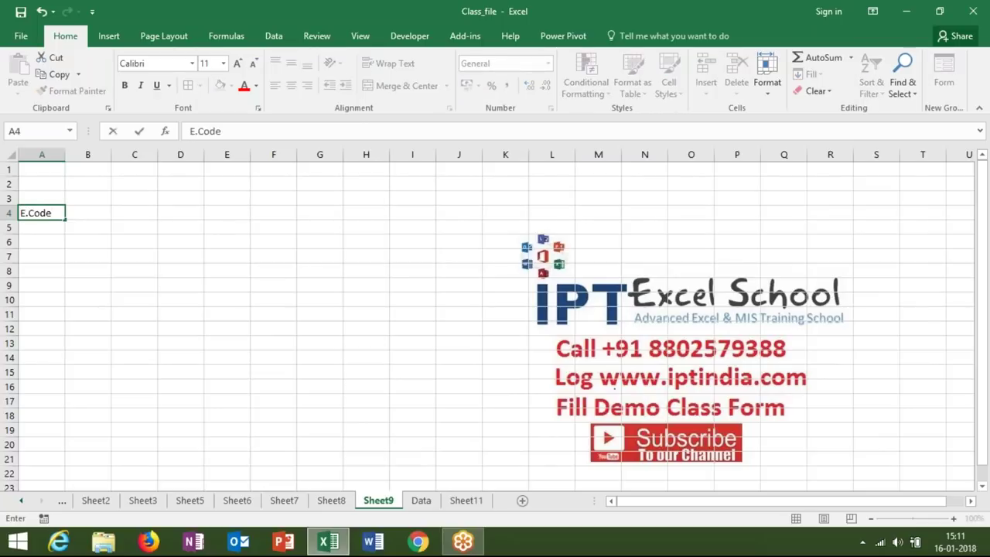
pyautogui.press('Tab')
pyautogui.write('Name')
pyautogui.hotkey('ctrl', 'Return')
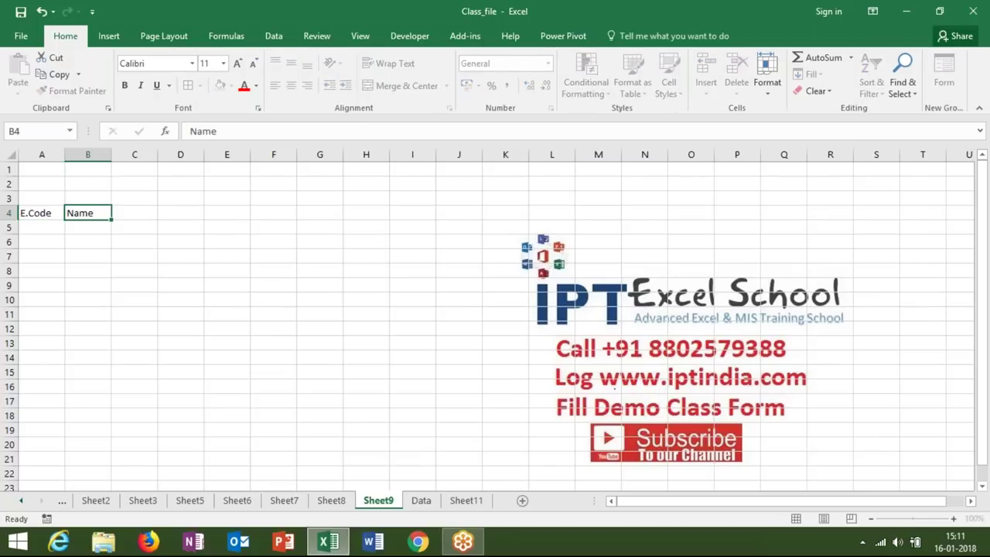
# Step: Fill dates 01-Jan through 14-Jan across row 4 from C4 to P4
pyautogui.press('Tab')
pyautogui.write('P')
pyautogui.press('BackSpace')
pyautogui.write('1/1')
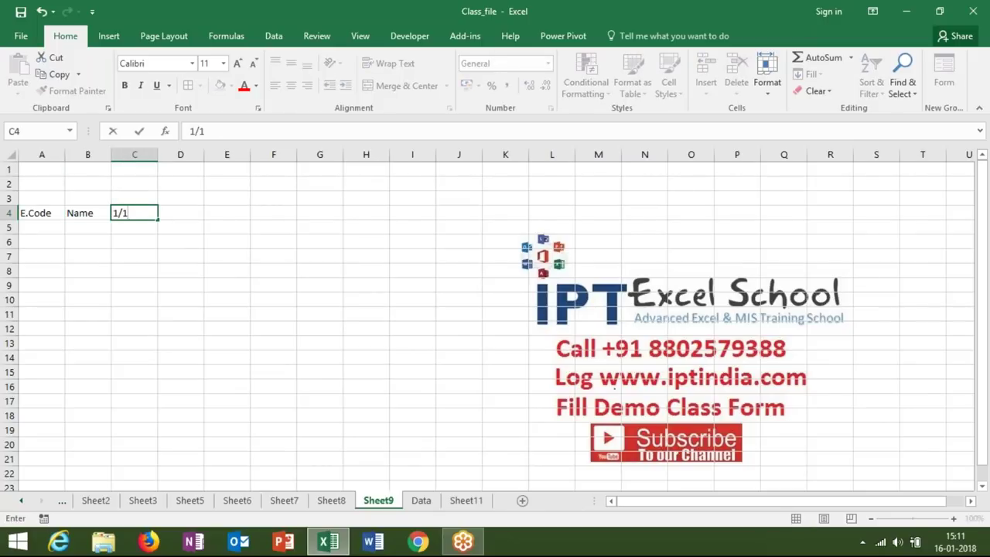
pyautogui.press('Return')
pyautogui.click(145, 212)
pyautogui.moveTo(160, 213); pyautogui.dragTo(683, 230)
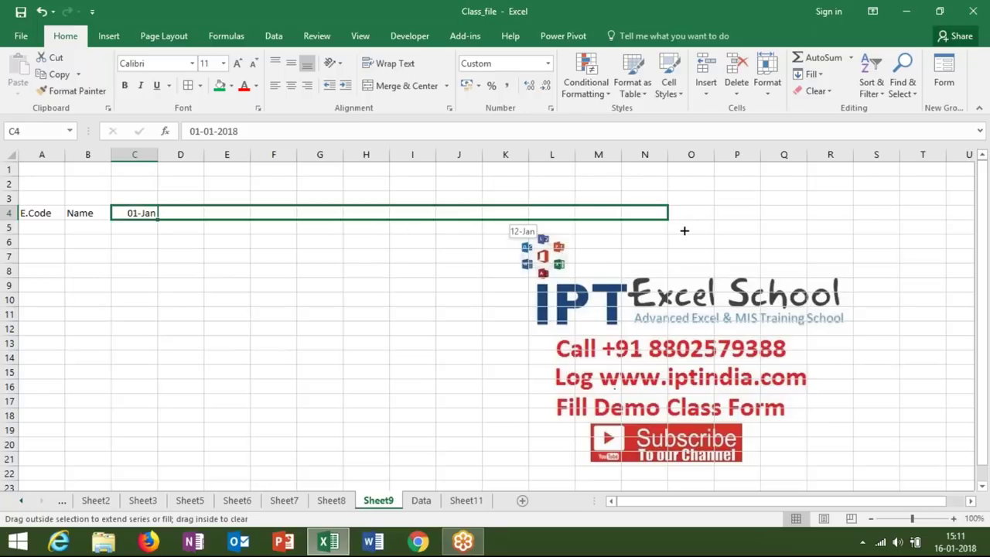
pyautogui.moveTo(683, 231); pyautogui.dragTo(751, 229)
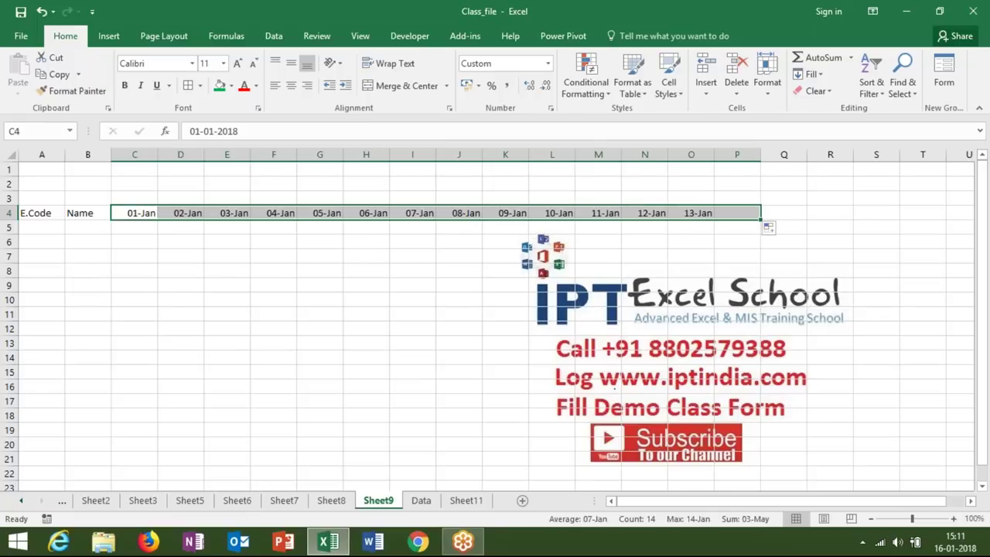
# Step: Fill employee codes 1 through 9 down column A, rows 5 to 13
pyautogui.click(45, 223)
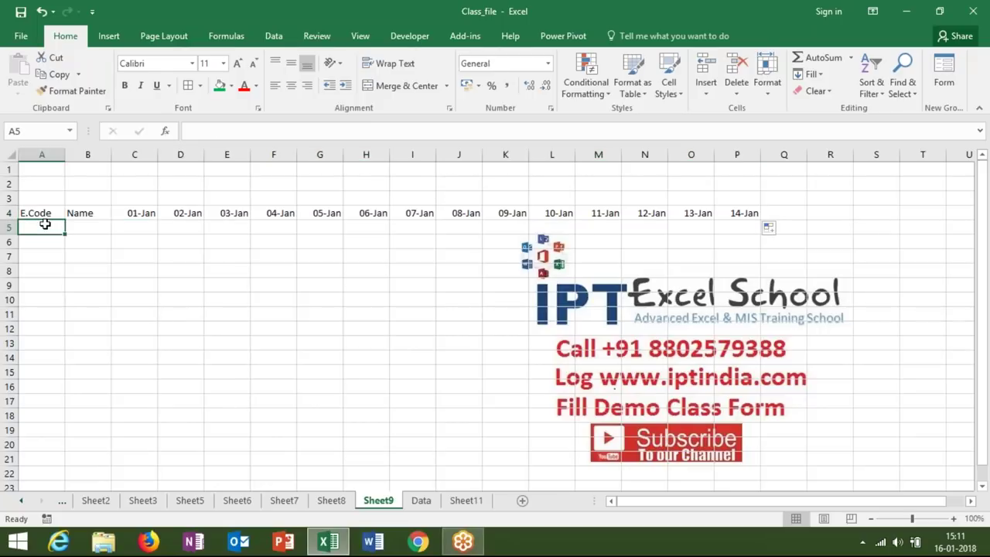
pyautogui.write('1')
pyautogui.press('Return')
pyautogui.write('2')
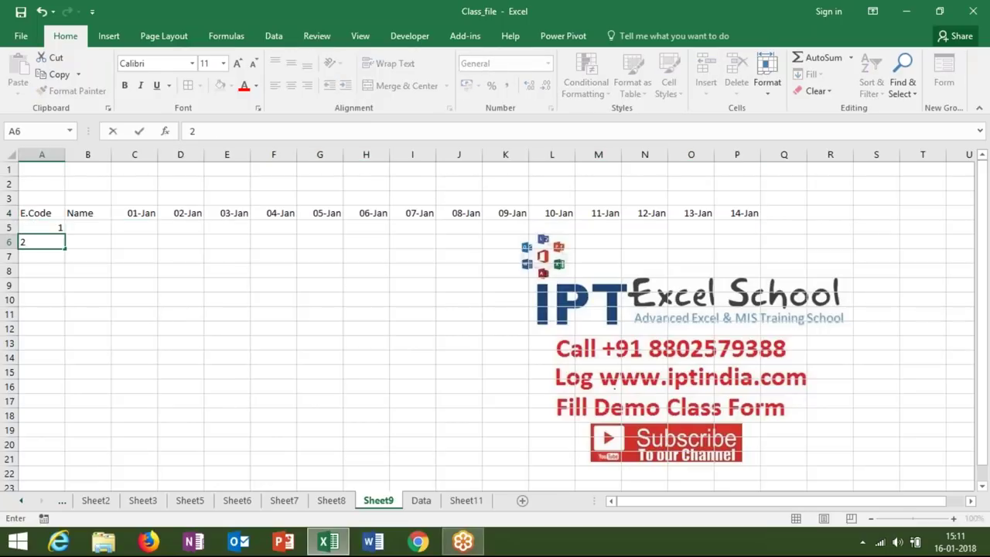
pyautogui.moveTo(48, 226); pyautogui.dragTo(48, 240)
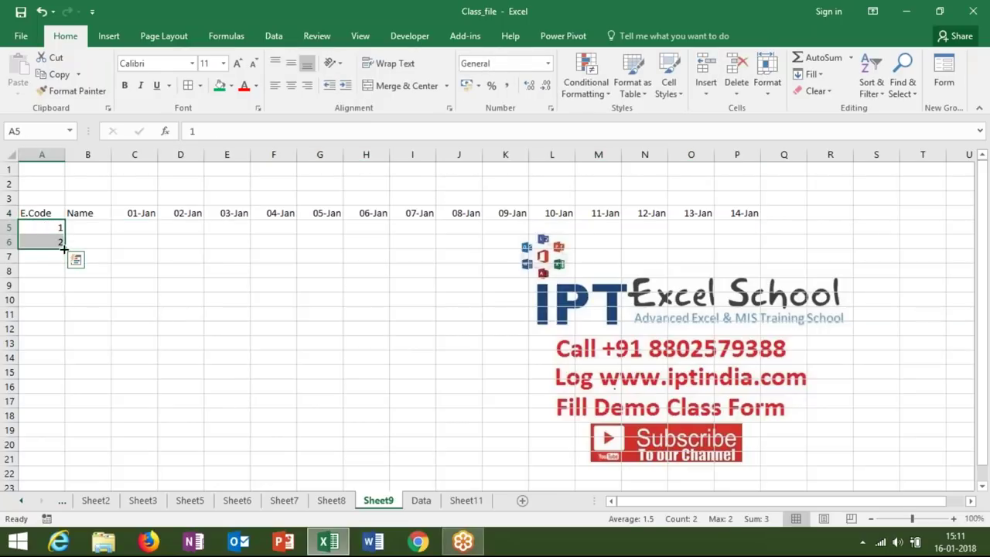
pyautogui.moveTo(64, 248); pyautogui.dragTo(64, 349)
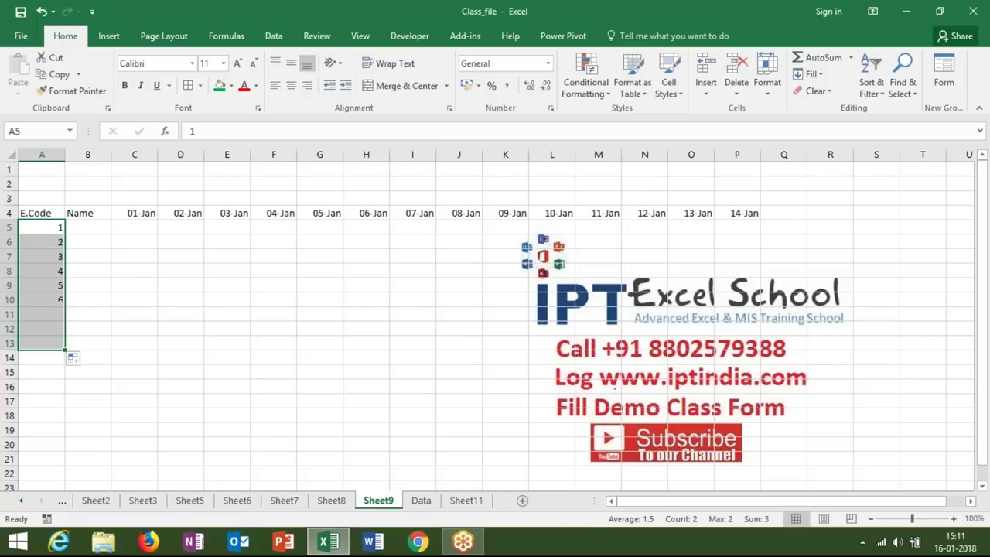
# Step: Enter =RANDBETWEEN(0,5) in C5
pyautogui.click(143, 226)
pyautogui.write('=ra')
pyautogui.press('Down')
pyautogui.press('Down')
pyautogui.press('Tab')
pyautogui.write('1')
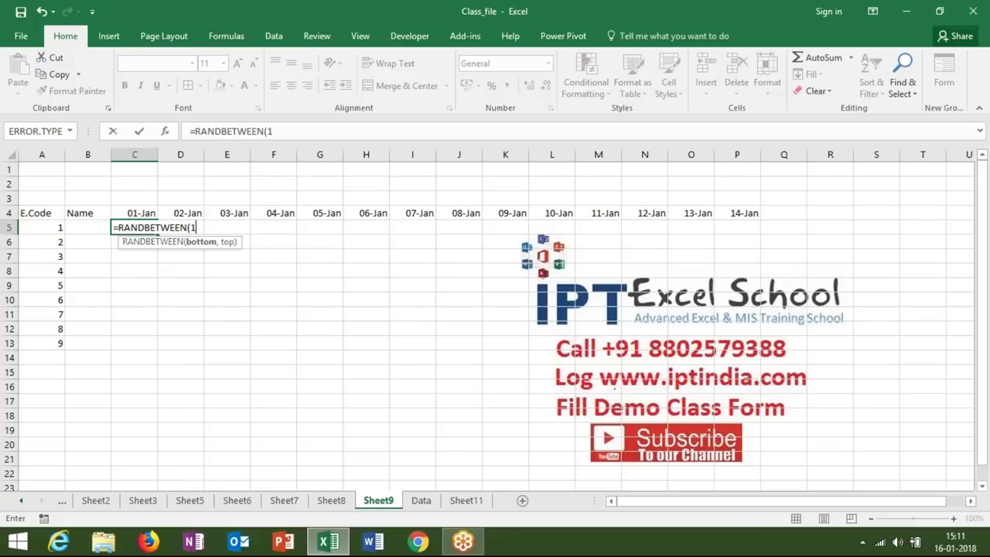
pyautogui.press('BackSpace')
pyautogui.write('0,1')
pyautogui.press('BackSpace')
pyautogui.write('5')
pyautogui.press('Return')
# Step: Copy the RANDBETWEEN formula across and down to fill C5:P13
pyautogui.click(147, 230)
pyautogui.moveTo(157, 234); pyautogui.dragTo(752, 345)
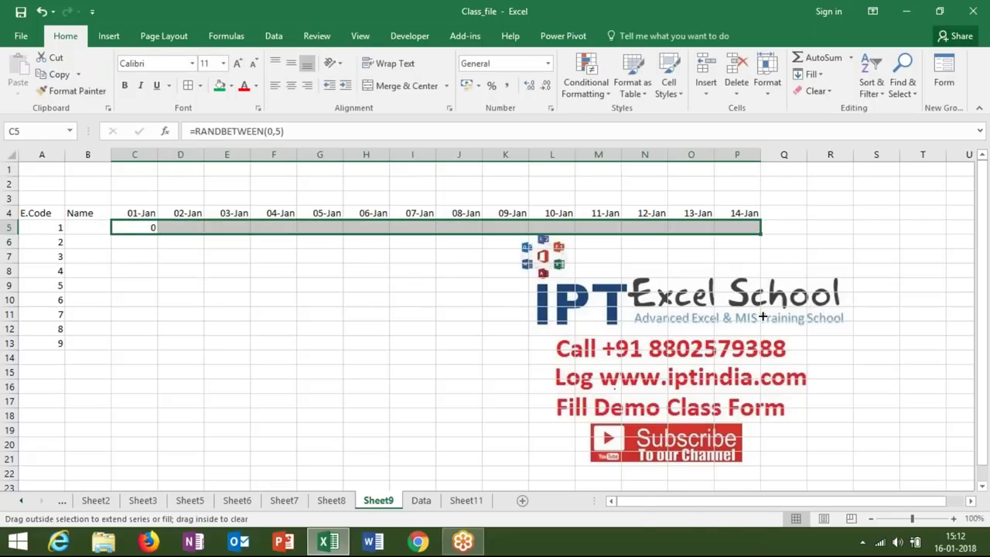
pyautogui.moveTo(761, 234); pyautogui.dragTo(770, 340)
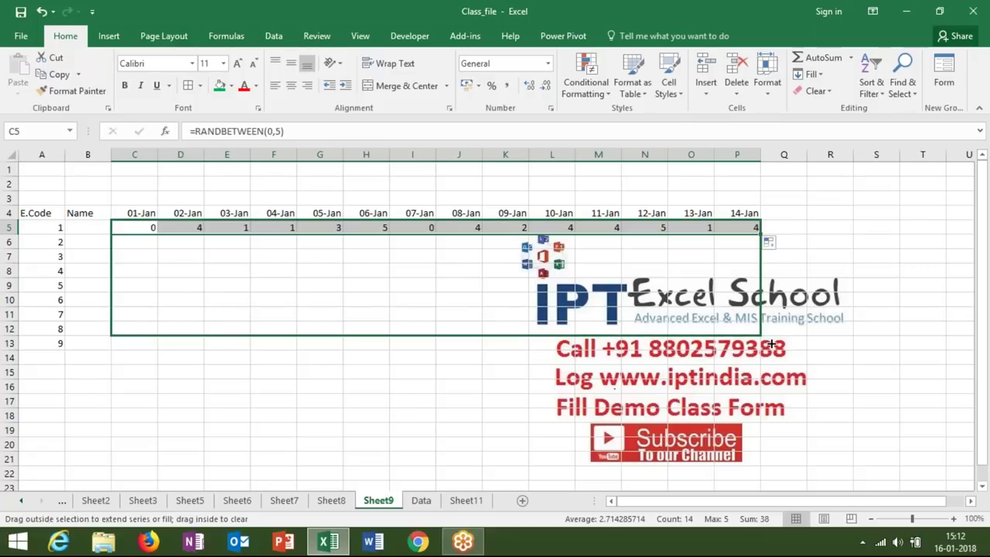
pyautogui.moveTo(770, 341); pyautogui.dragTo(763, 352)
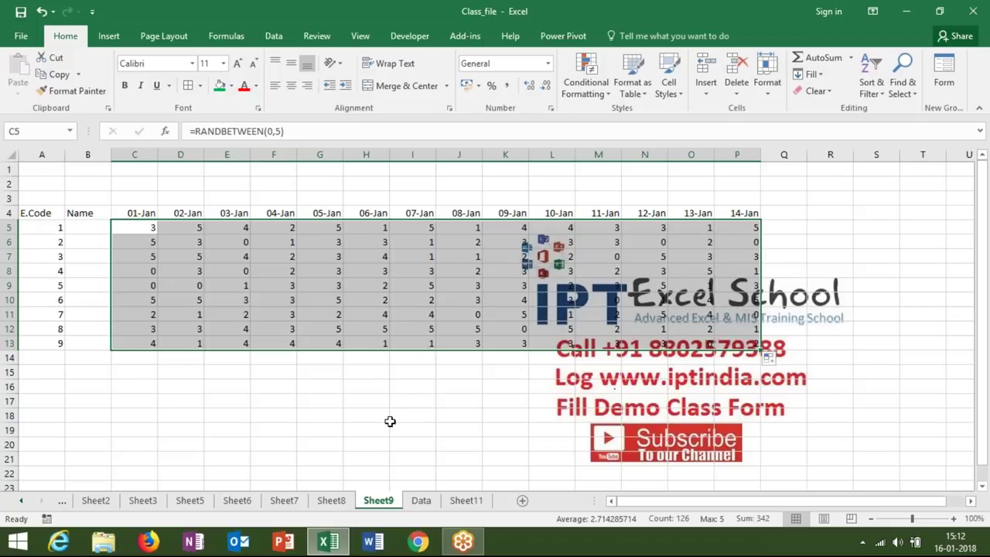
# Step: On Sheet8, apply the custom format "PR" to the Sales values B2:B6
pyautogui.click(343, 503)
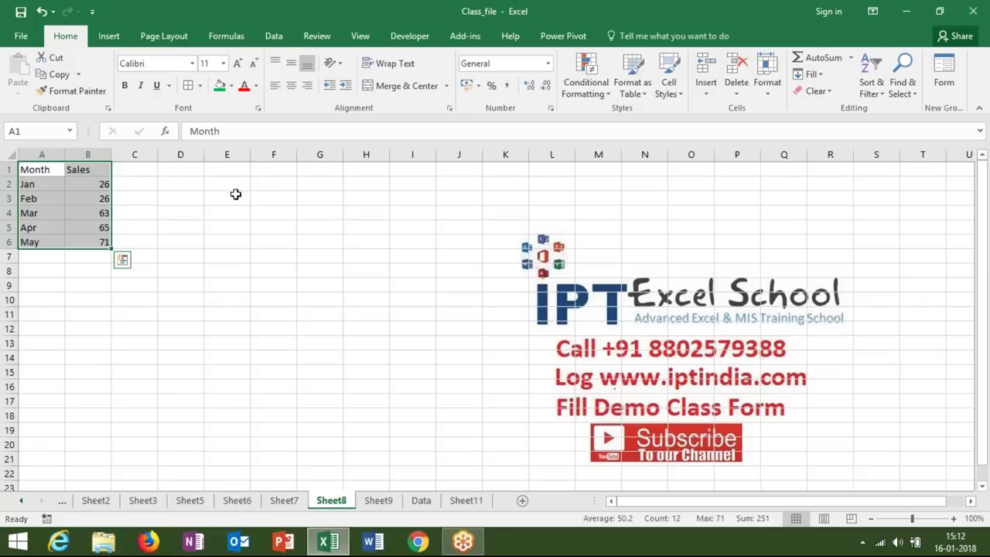
pyautogui.moveTo(87, 184); pyautogui.dragTo(87, 227)
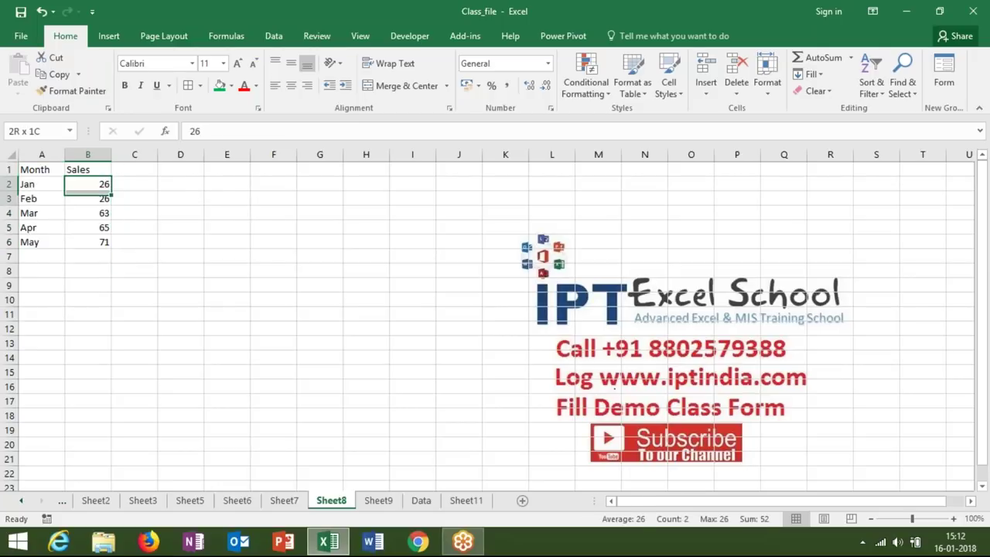
pyautogui.moveTo(87, 184); pyautogui.dragTo(87, 242)
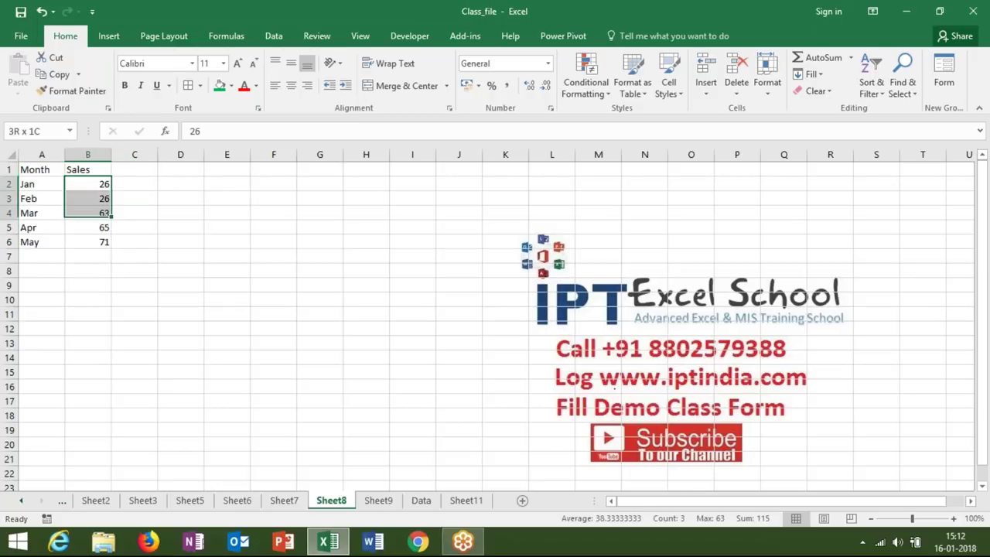
pyautogui.click(551, 104)
pyautogui.click(508, 218)
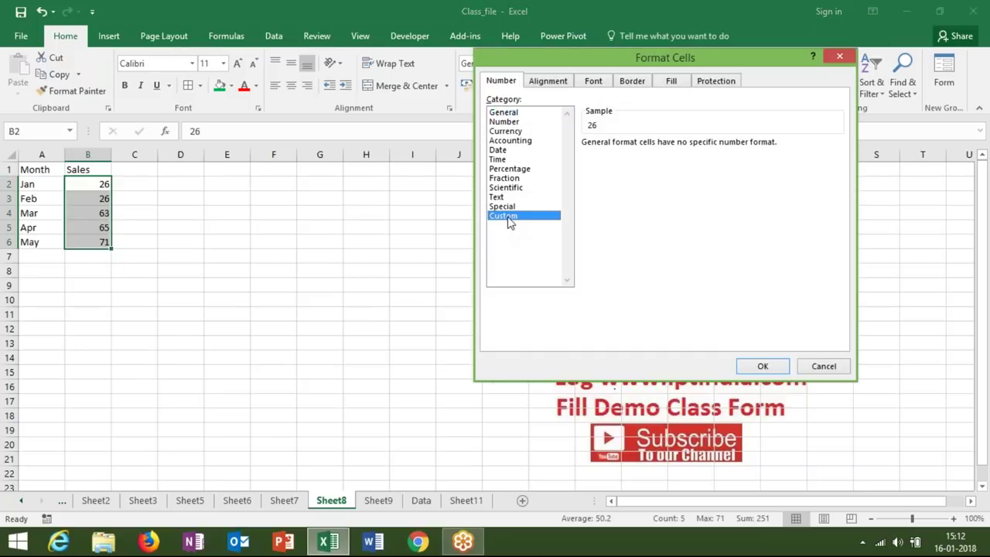
pyautogui.doubleClick(610, 154)
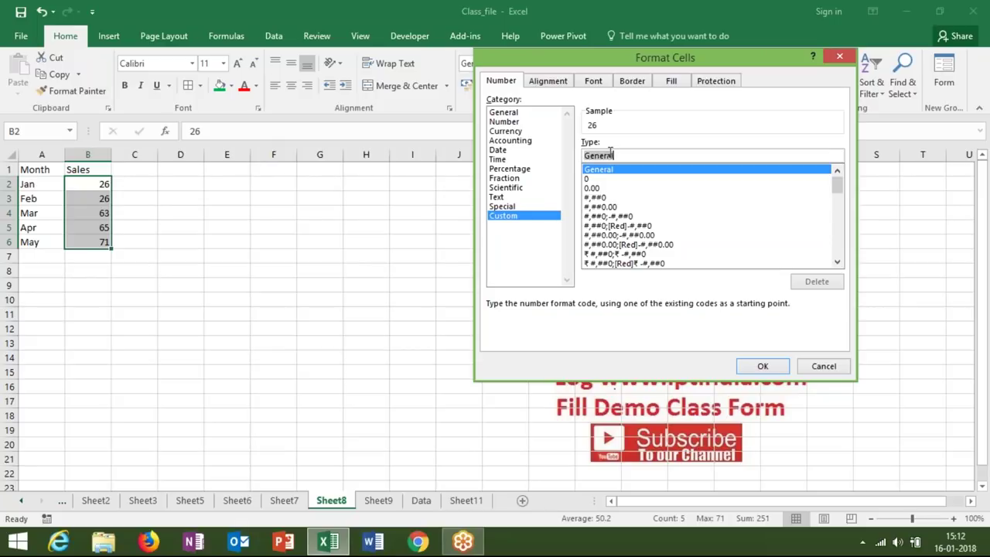
pyautogui.write('"PR"')
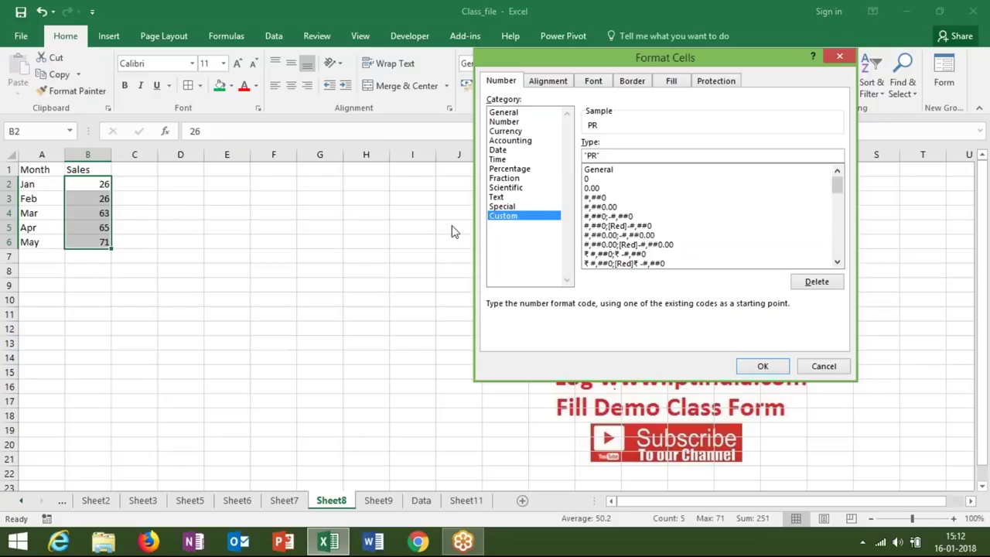
pyautogui.press('Return')
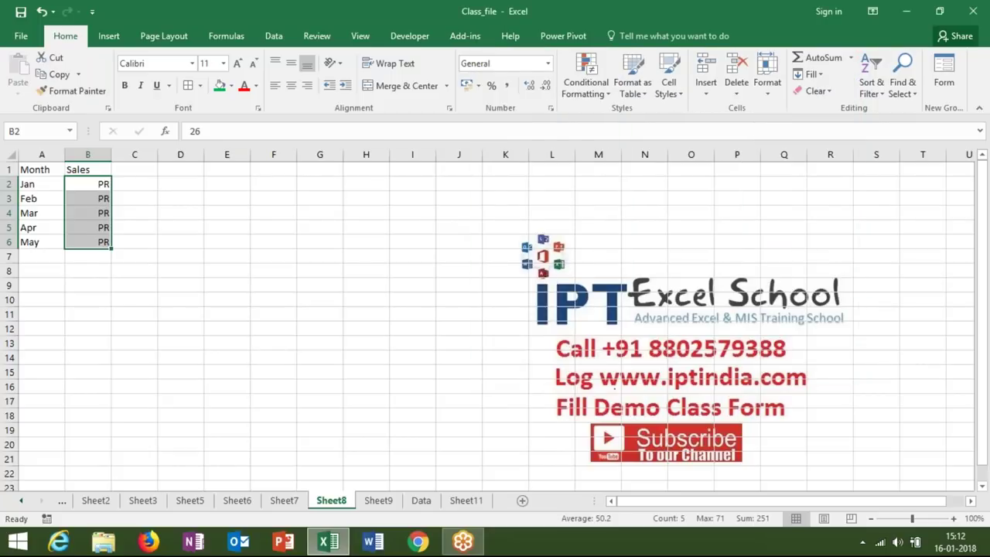
# Step: Test -81 in B3, then paste the original sales values back
pyautogui.press('Down')
pyautogui.write('-81')
pyautogui.press('Return')
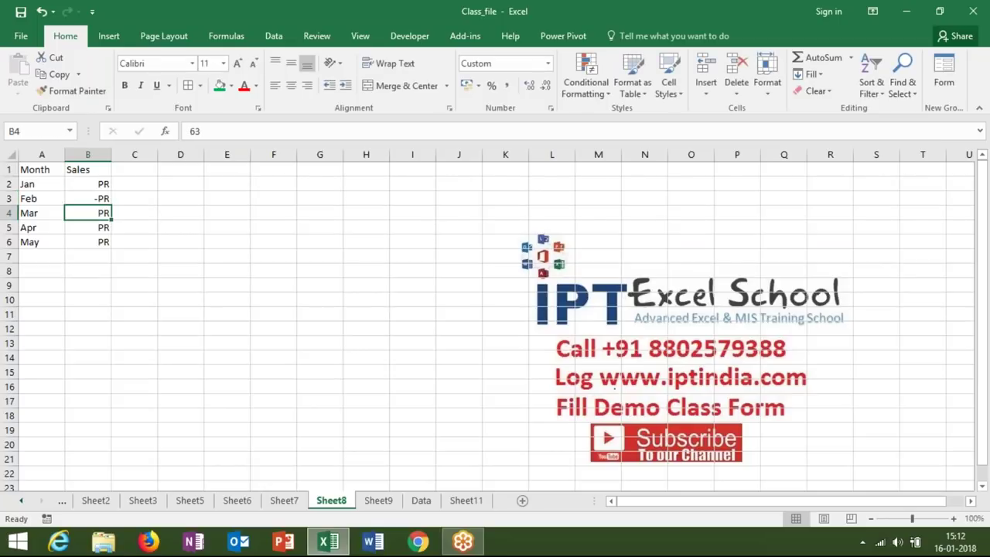
pyautogui.click(87, 198)
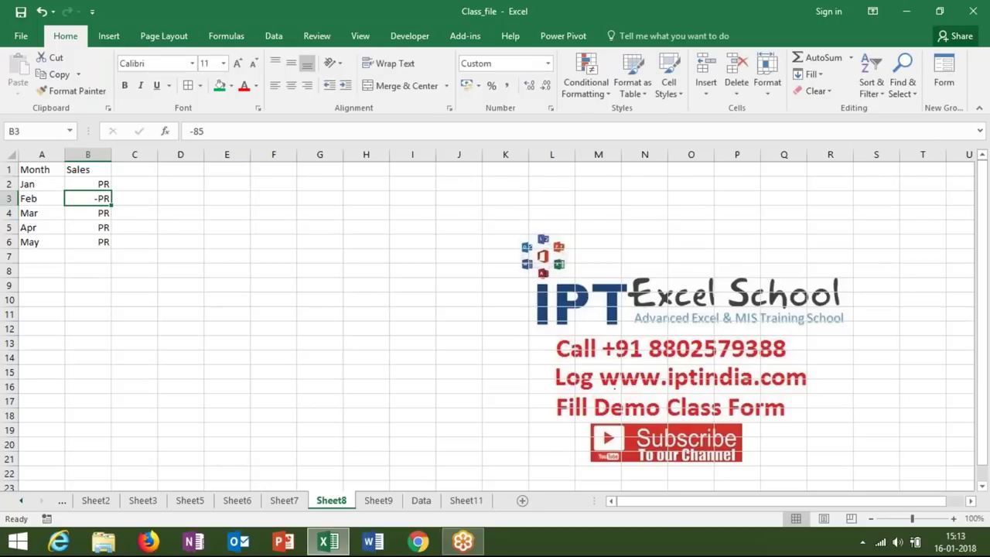
pyautogui.click(87, 183)
pyautogui.hotkey('ctrl', 'v')
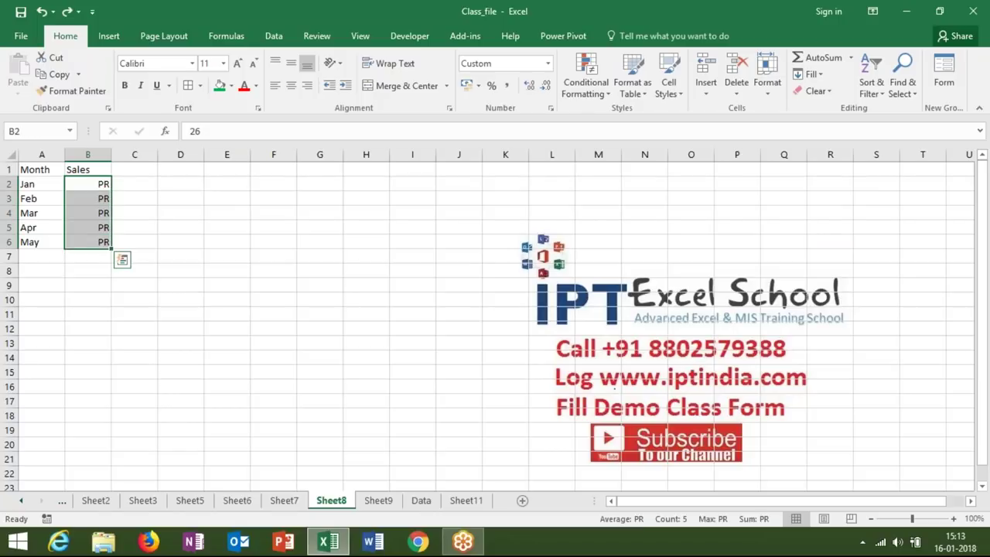
# Step: Extend the Sales custom format to "PR";"LS" for negative values
pyautogui.click(551, 107)
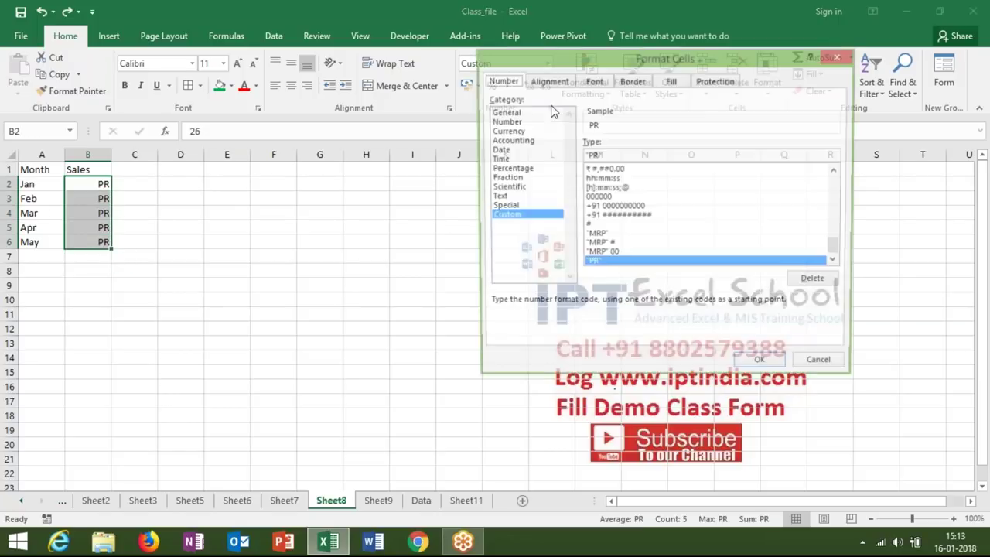
pyautogui.click(600, 155)
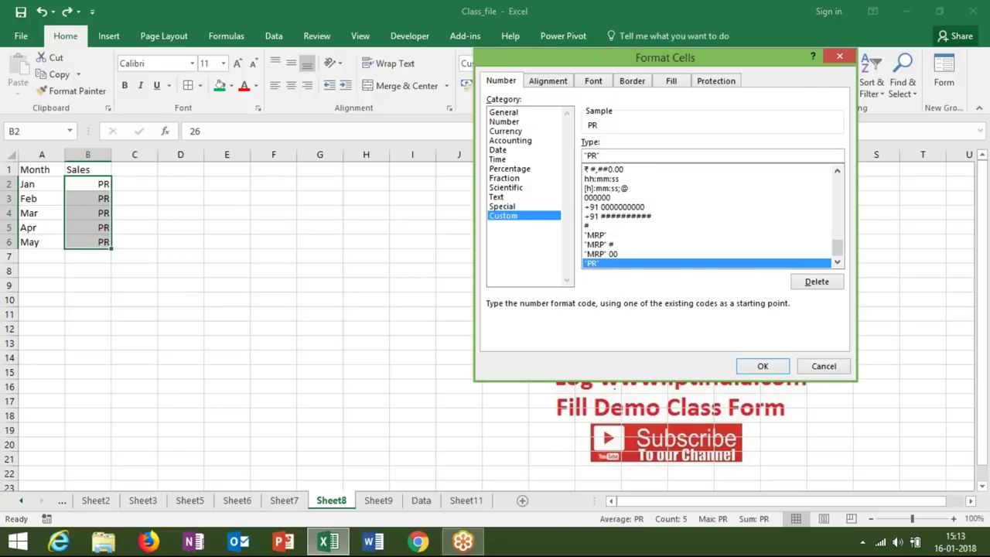
pyautogui.write(';')
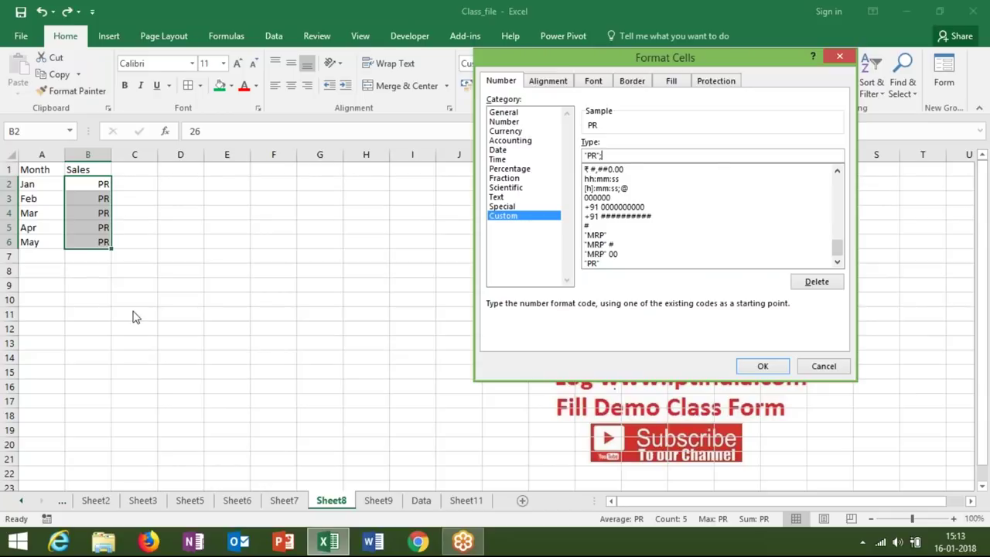
pyautogui.write('"')
pyautogui.write('LS"')
pyautogui.press('Return')
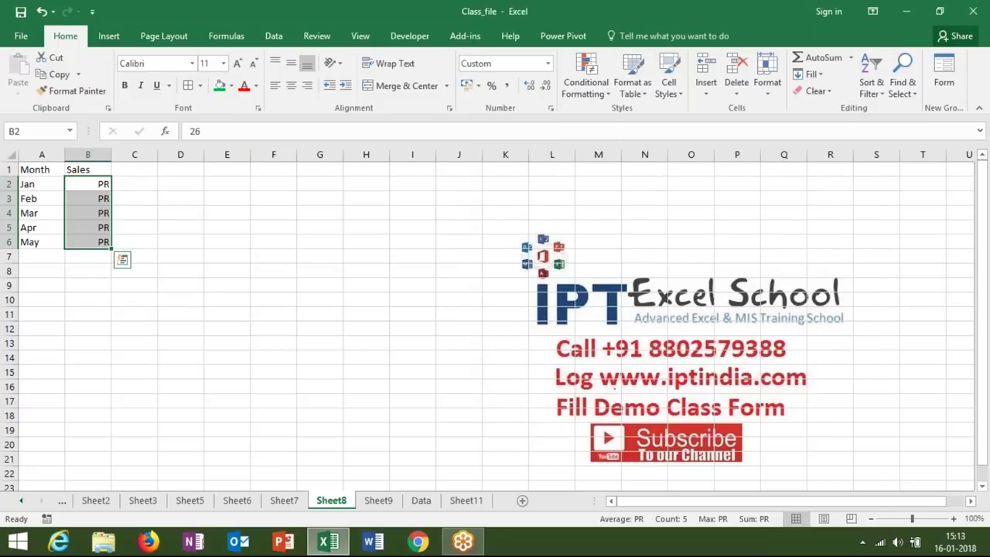
# Step: Enter -90 in B3 so it displays LS
pyautogui.click(87, 198)
pyautogui.write('-90')
pyautogui.press('Return')
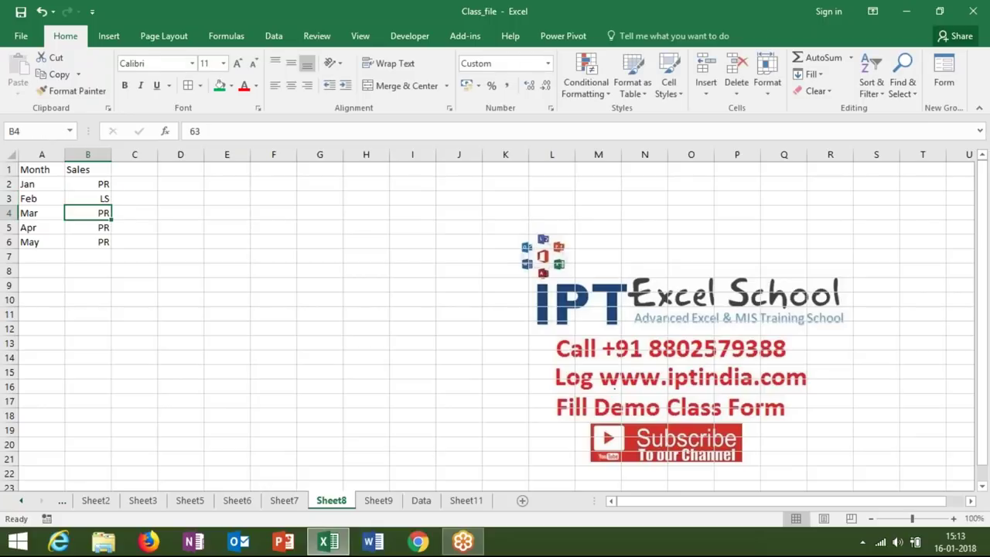
# Step: Append a ;"NPNL" zero section to the B2:B6 custom format
pyautogui.press('Up')
pyautogui.press('Up')
pyautogui.hotkey('ctrl', 'shift', 'Down')
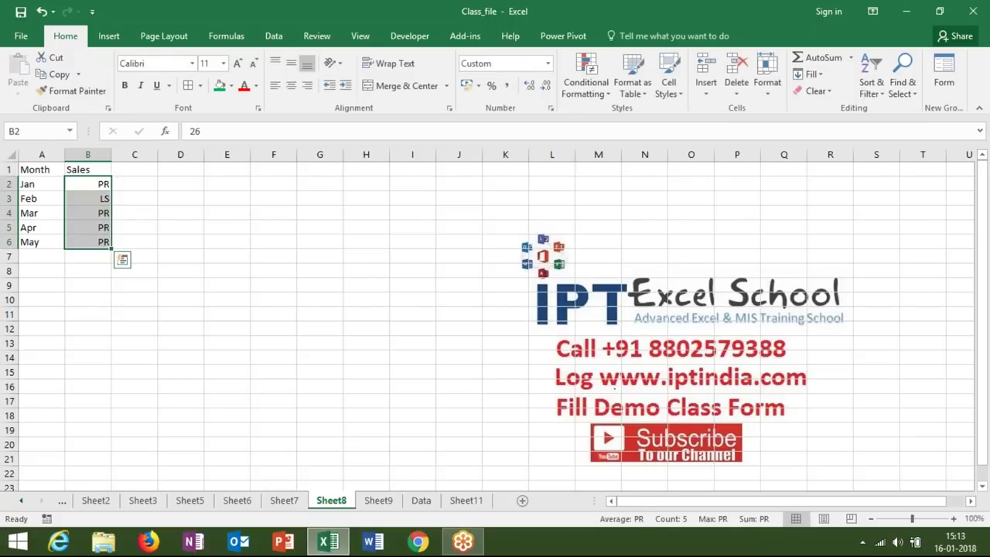
pyautogui.click(551, 107)
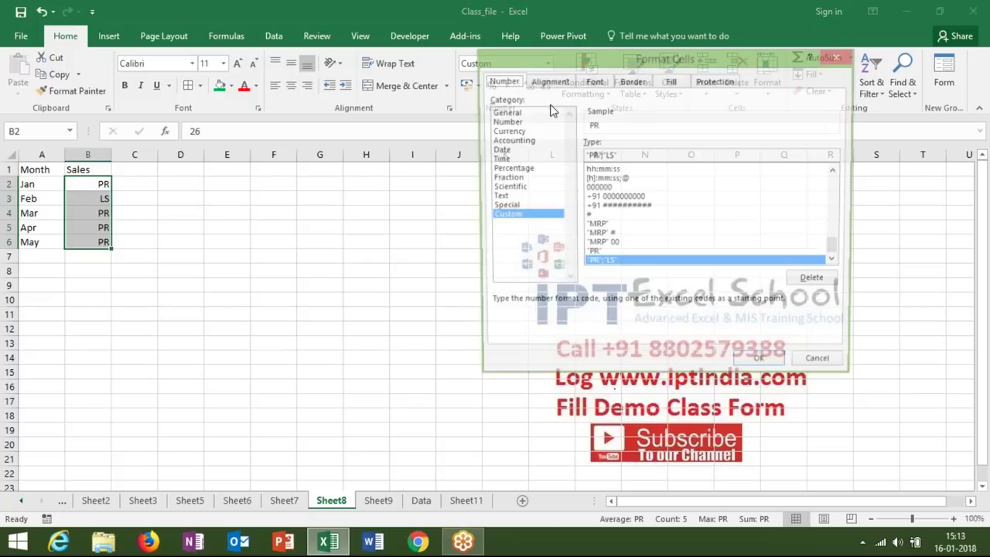
pyautogui.click(594, 154)
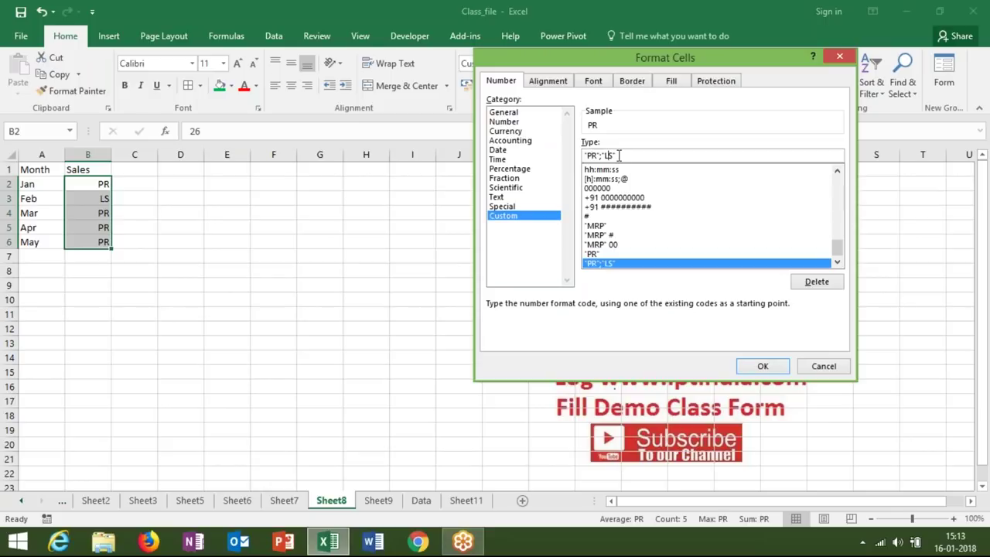
pyautogui.write(';')
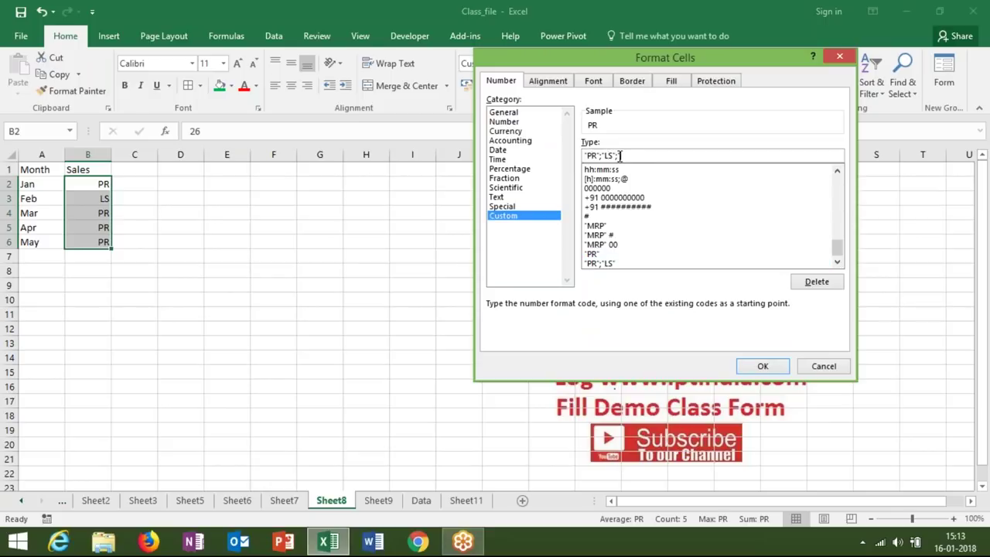
pyautogui.write('"NPNL"')
pyautogui.press('Return')
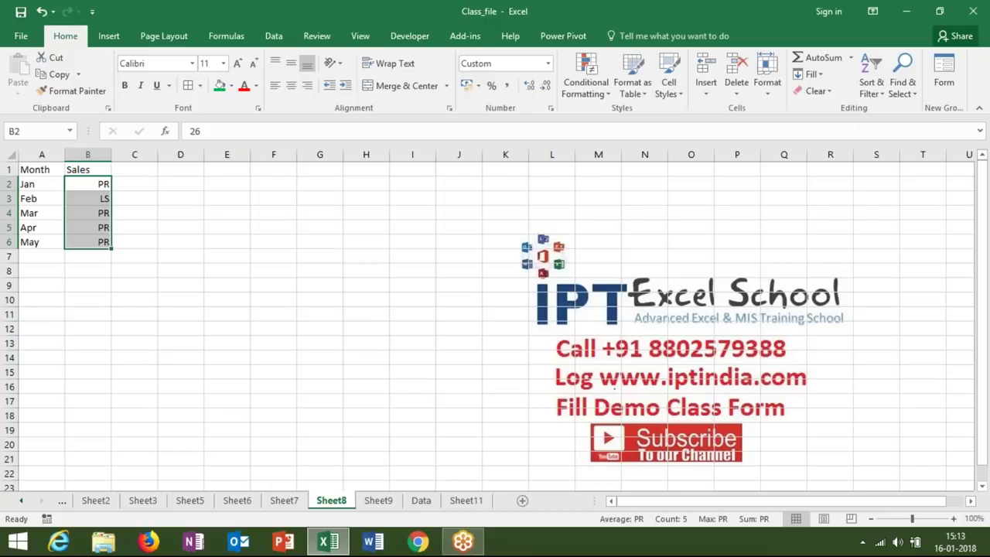
# Step: Enter 0 in B5 for April and reselect the Sales values B2:B6
pyautogui.press('Down')
pyautogui.press('Down')
pyautogui.press('Down')
pyautogui.write('0')
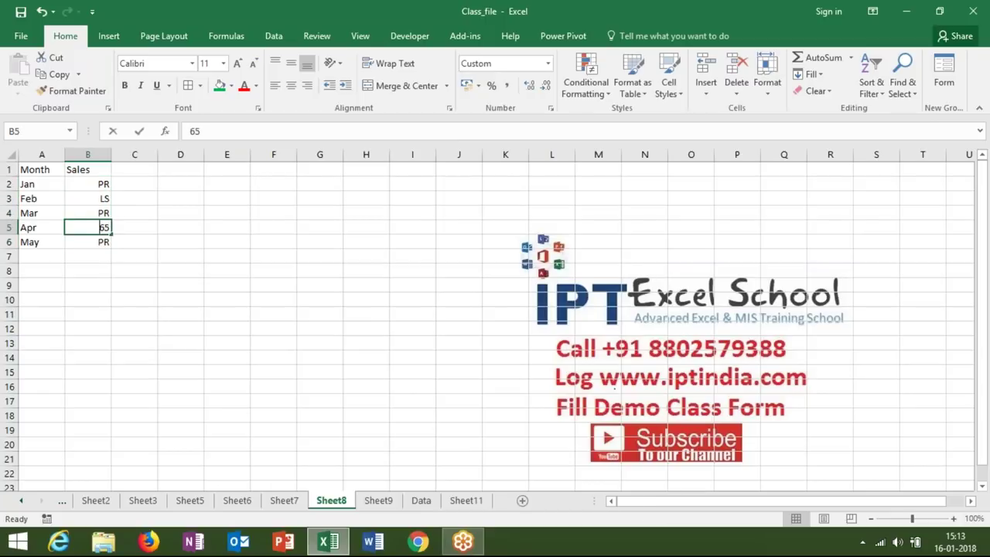
pyautogui.press('Return')
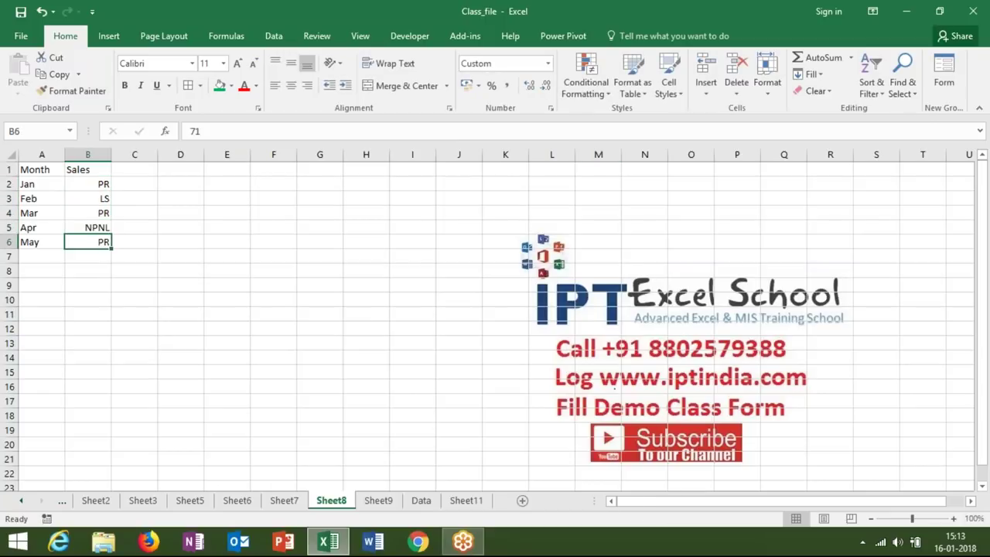
pyautogui.press('Up')
pyautogui.press('Up')
pyautogui.press('Up')
pyautogui.press('Up')
pyautogui.hotkey('ctrl', 'shift', 'Down')
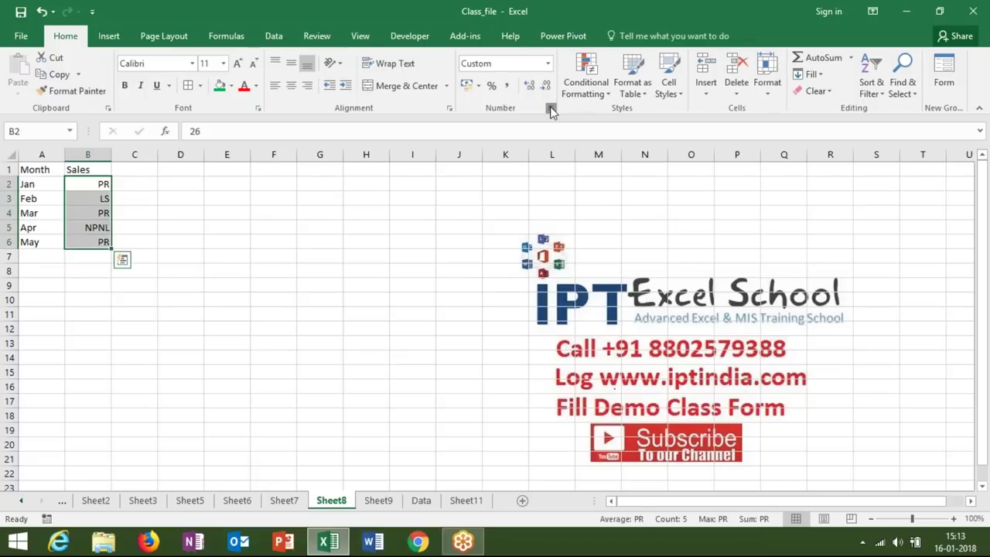
# Step: Append an ND text section to the Sales custom format
pyautogui.hotkey('ctrl', '1')
pyautogui.click(652, 153)
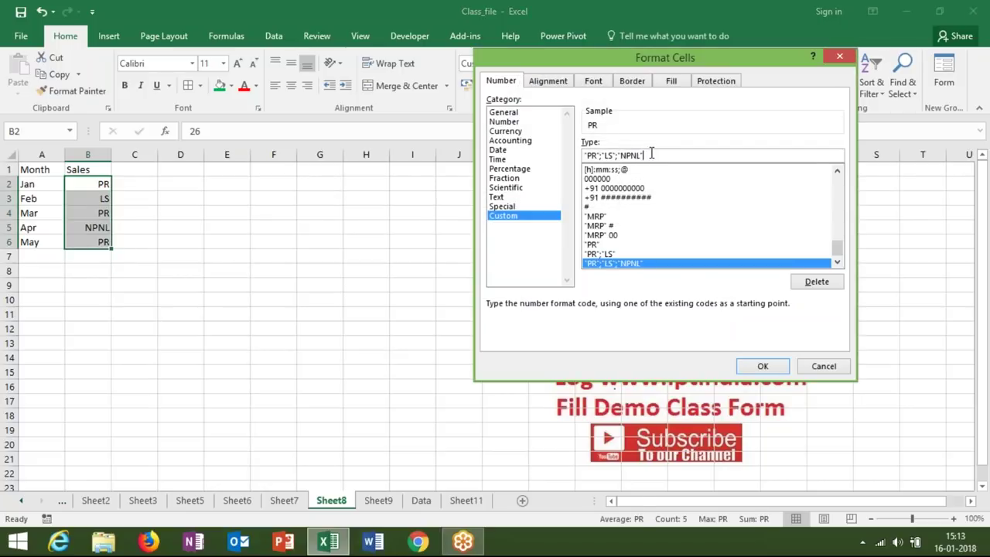
pyautogui.write(';')
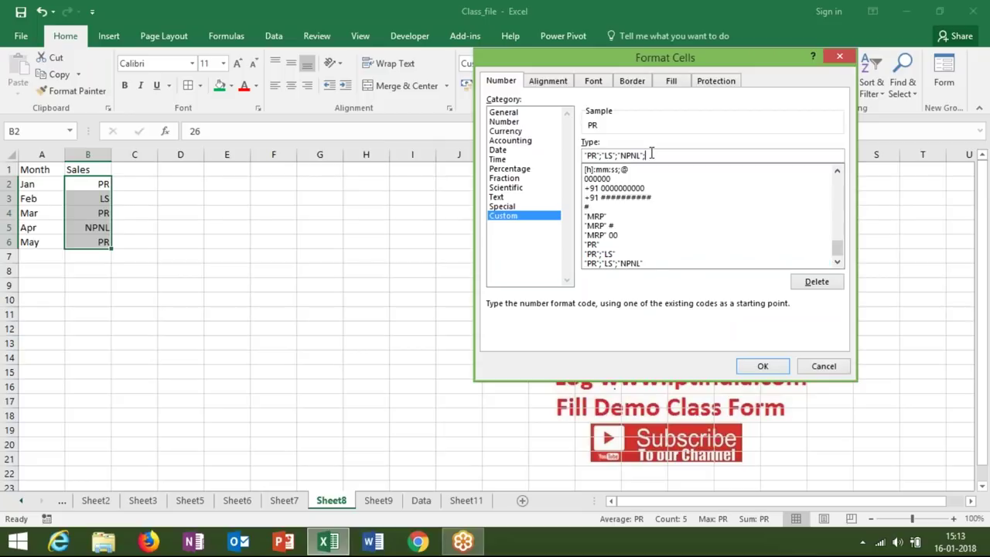
pyautogui.write('[')
pyautogui.write('ND')
pyautogui.press('Return')
# Step: Type the text 'zero' into B6 so it displays ND
pyautogui.press('Up')
pyautogui.press('Down')
pyautogui.press('Down')
pyautogui.press('Down')
pyautogui.press('Down')
pyautogui.press('Down')
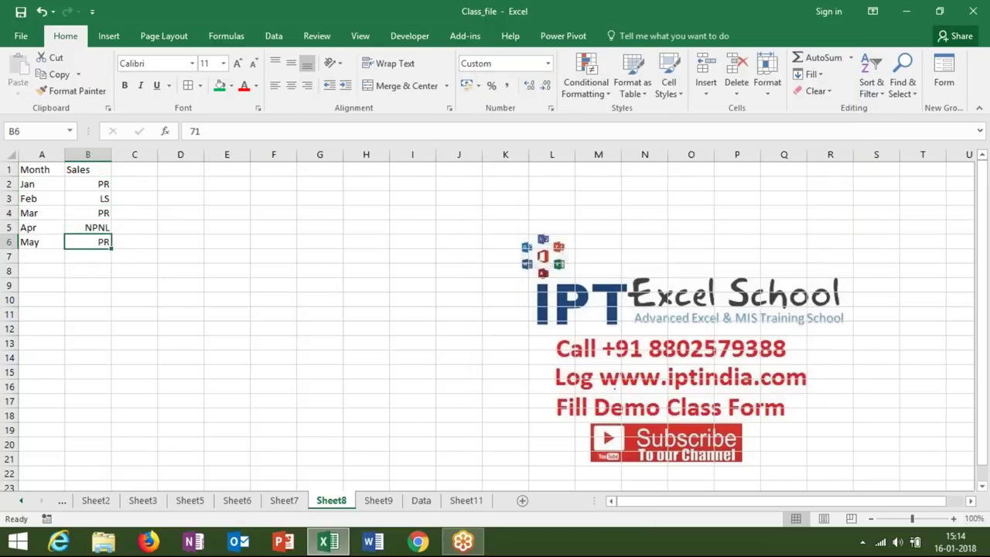
pyautogui.write('zero')
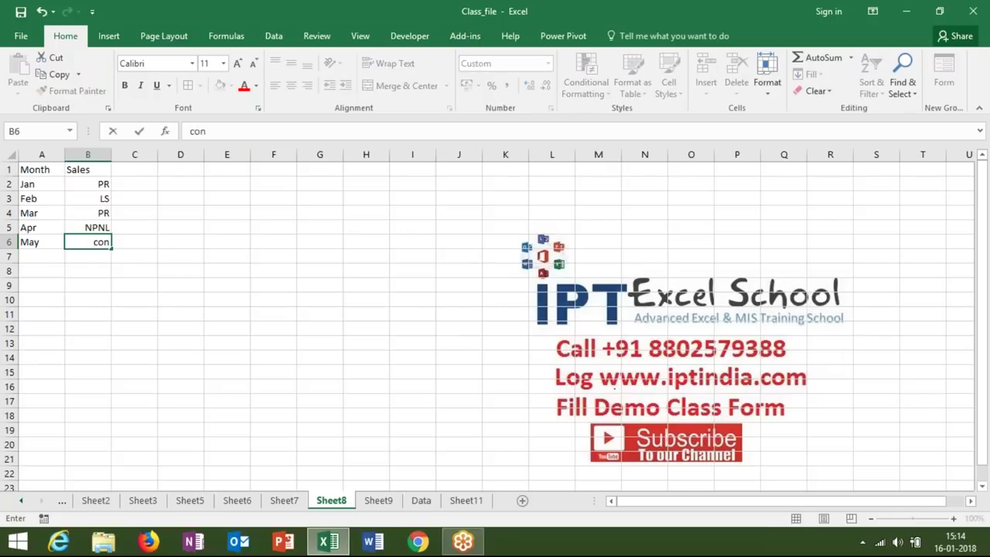
pyautogui.press('Return')
pyautogui.click(87, 241)
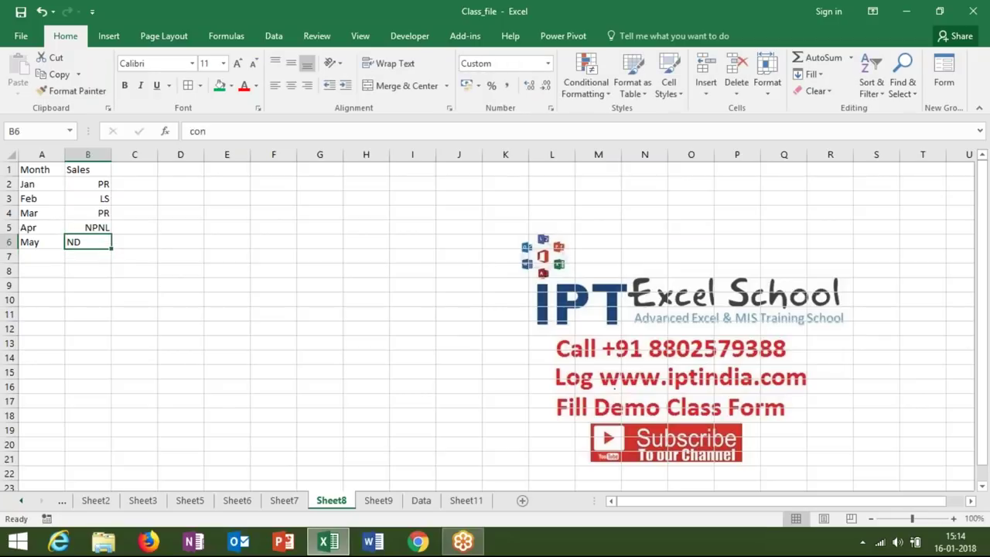
# Step: Change the format's first section to "PR"# so profits show like PR 26
pyautogui.press('Up')
pyautogui.press('Up')
pyautogui.press('Up')
pyautogui.press('Up')
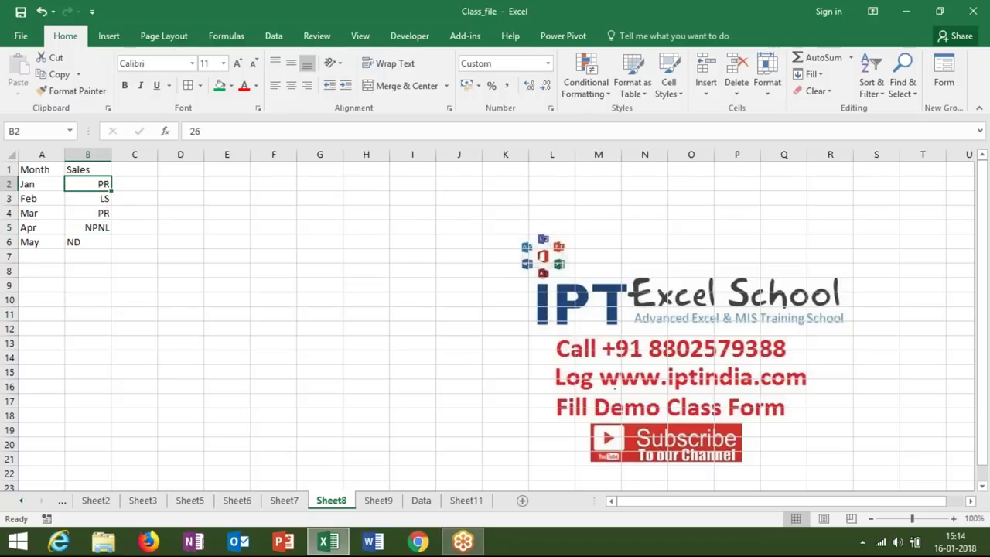
pyautogui.hotkey('ctrl', 'shift', 'Down')
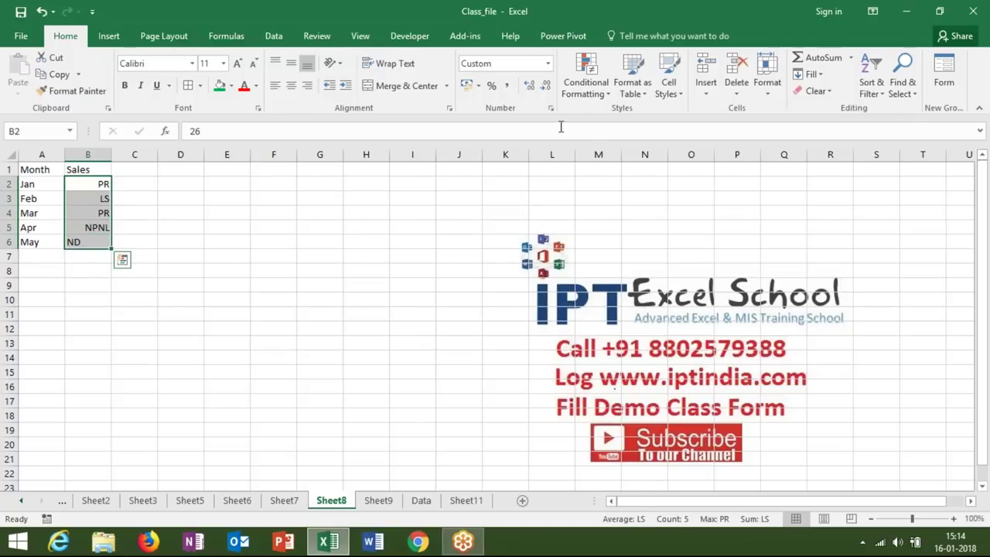
pyautogui.click(551, 111)
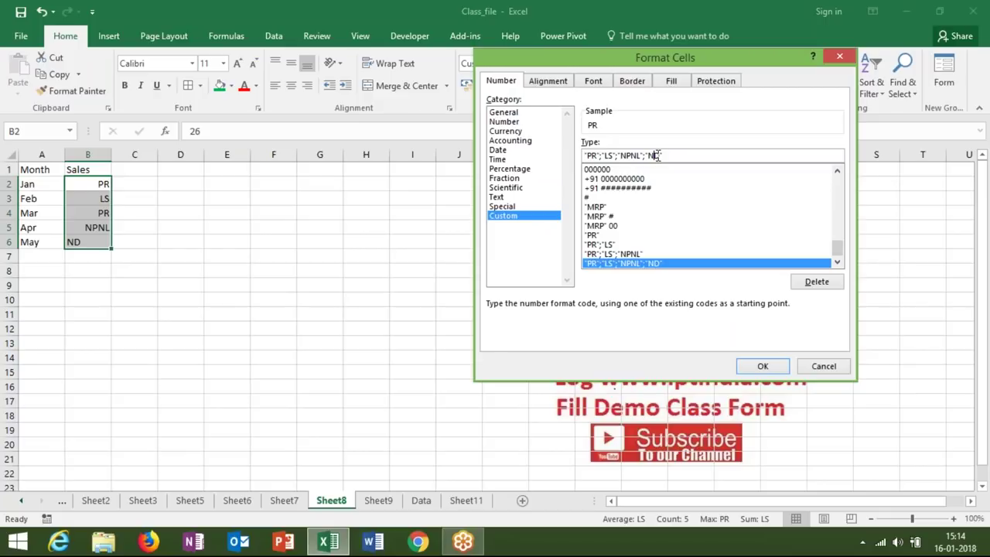
pyautogui.click(654, 155)
pyautogui.click(601, 155)
pyautogui.write('#')
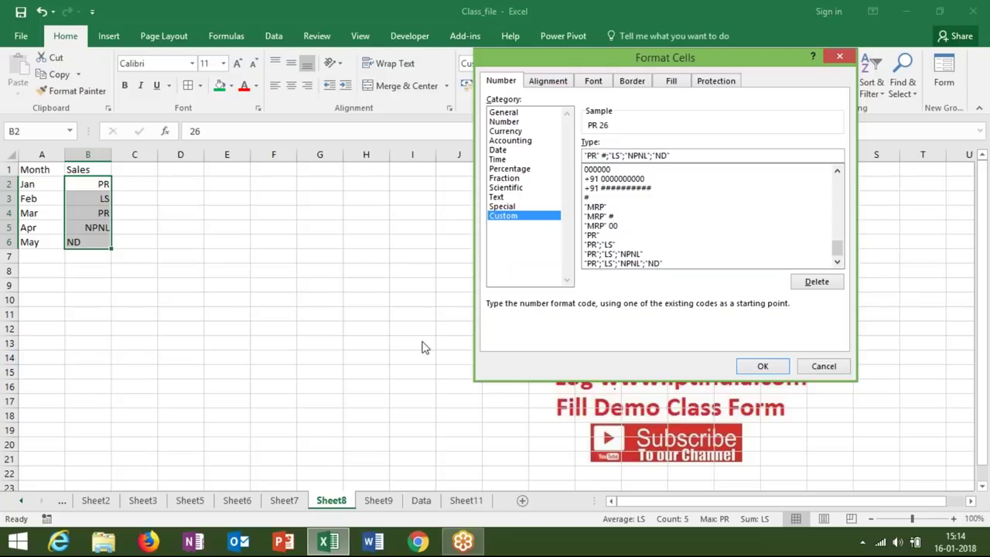
pyautogui.press('Return')
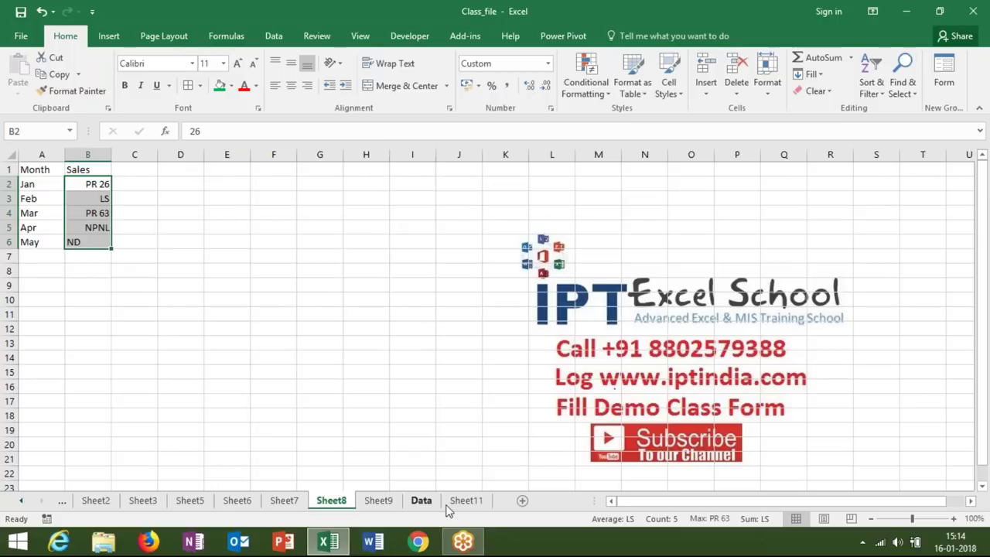
# Step: On Sheet9, replace General with the custom format "P";;"A" on the attendance grid
pyautogui.click(466, 500)
pyautogui.click(422, 502)
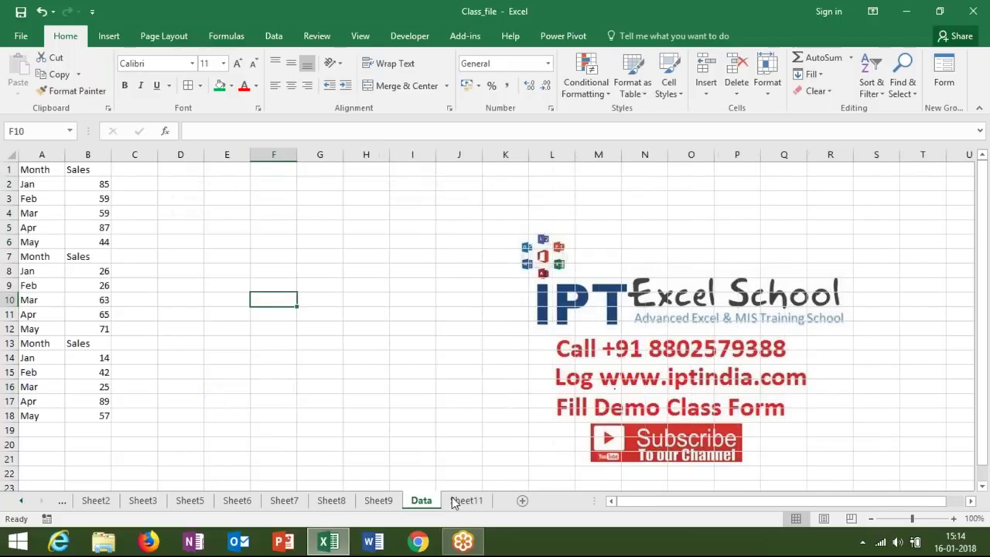
pyautogui.click(379, 502)
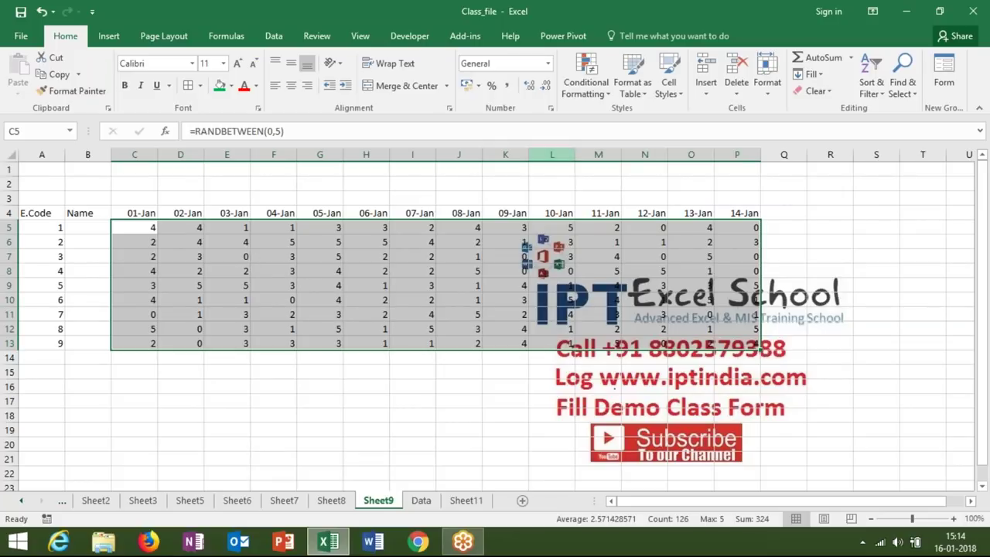
pyautogui.click(551, 107)
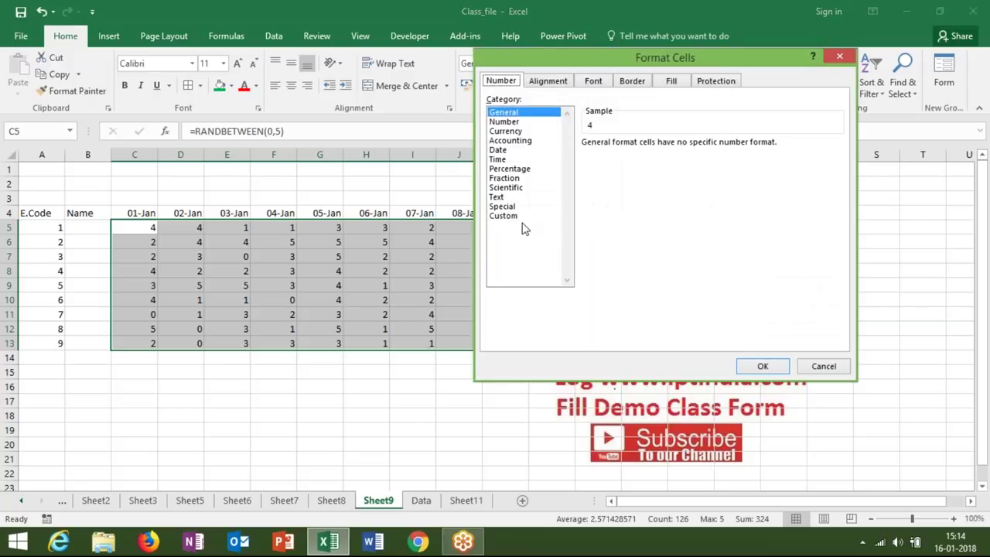
pyautogui.click(506, 217)
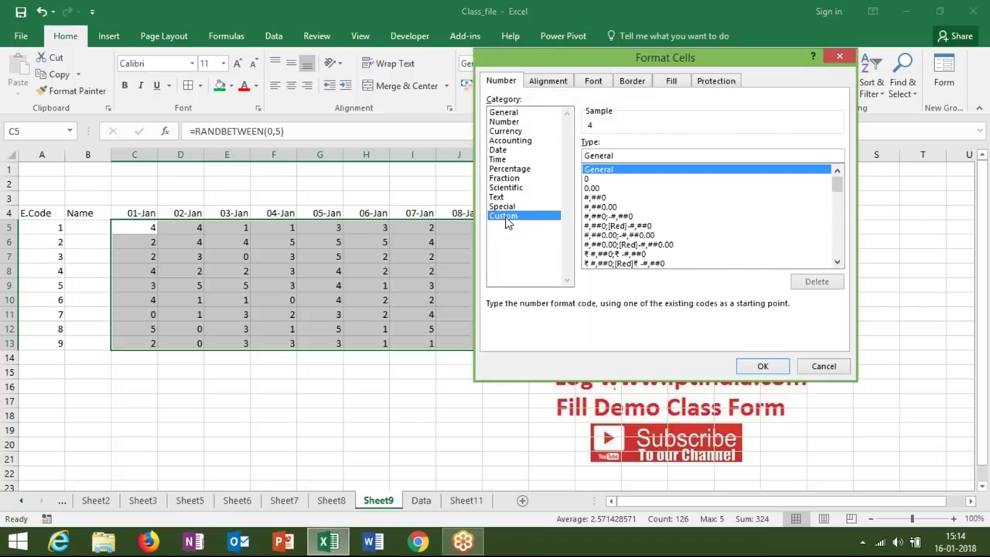
pyautogui.doubleClick(609, 156)
pyautogui.write('"')
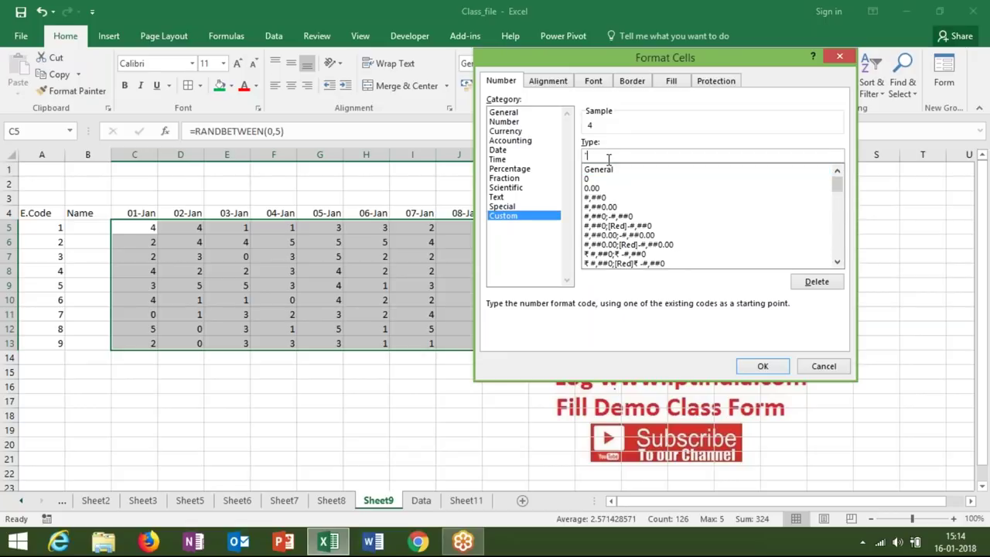
pyautogui.write('P"')
pyautogui.write(';')
pyautogui.write(';')
pyautogui.write('"A"')
pyautogui.press('Return')
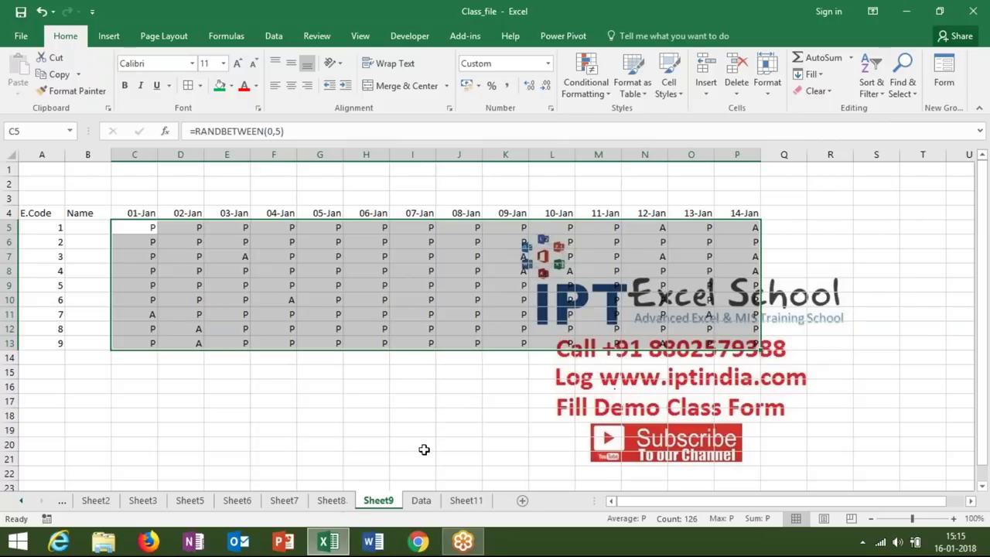
# Step: On Sheet11, enter 7/1 in cell H15
pyautogui.click(421, 502)
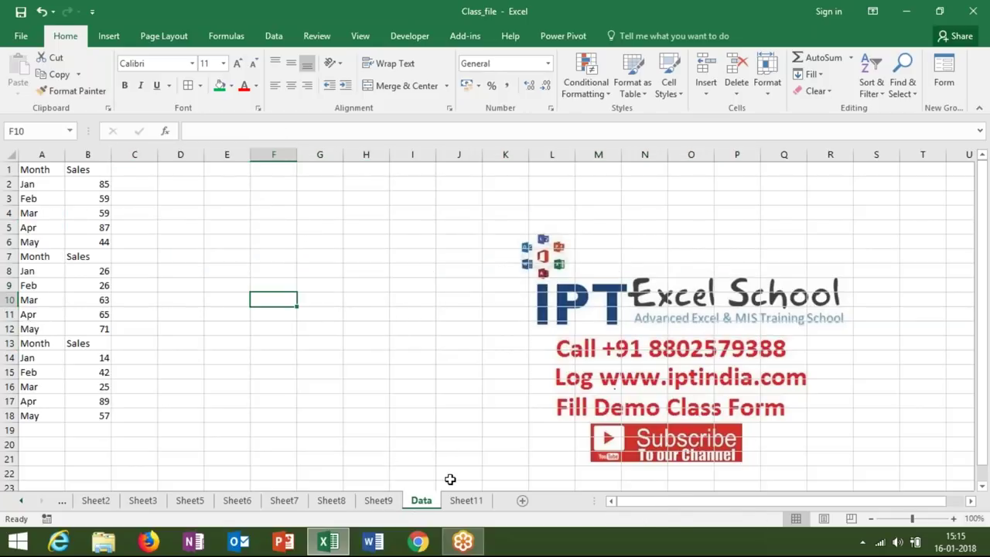
pyautogui.click(466, 500)
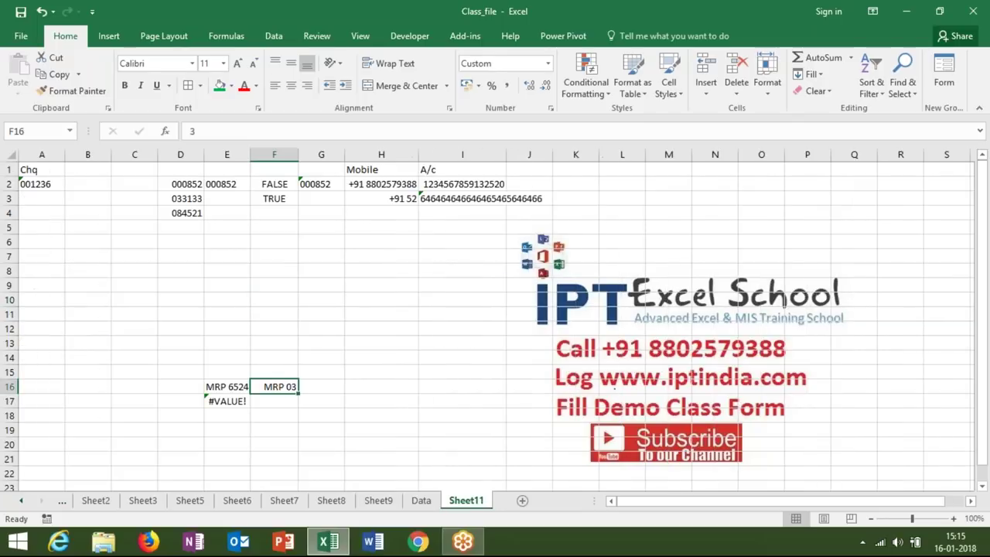
pyautogui.click(367, 374)
pyautogui.write('7/1')
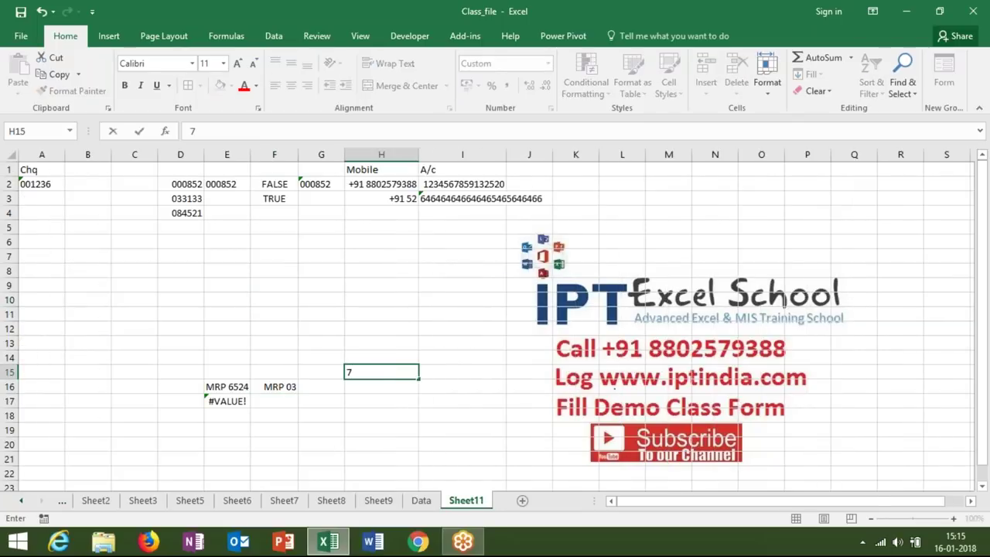
pyautogui.press('BackSpace')
pyautogui.press('BackSpace')
pyautogui.hotkey('ctrl', 'Return')
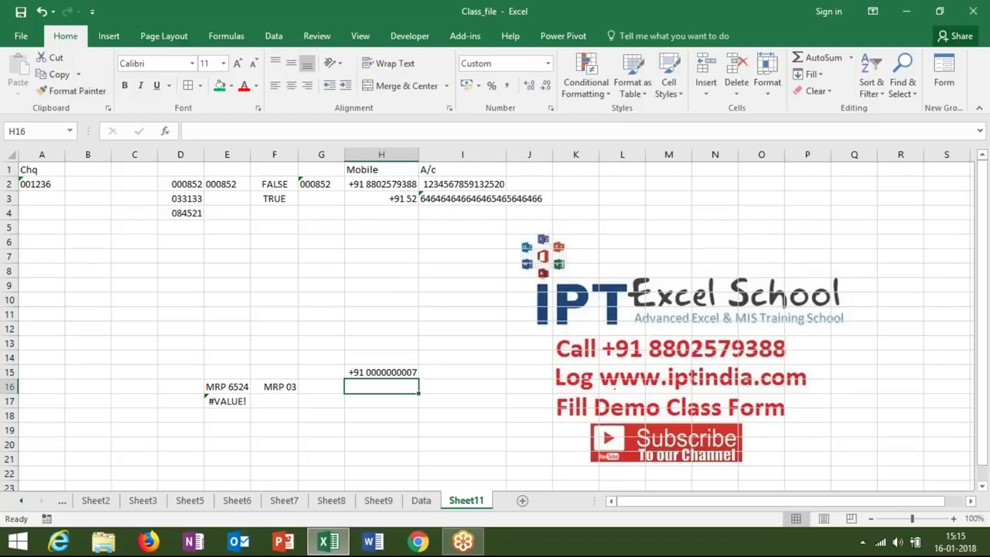
# Step: Reset H15 to General format and re-enter 7/1 so it shows 07-Jan
pyautogui.click(93, 383)
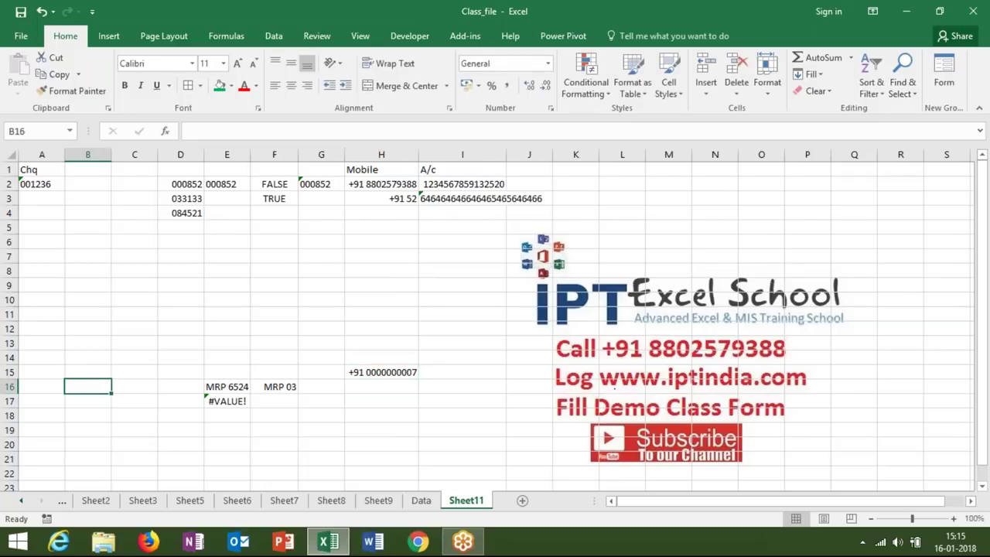
pyautogui.click(393, 377)
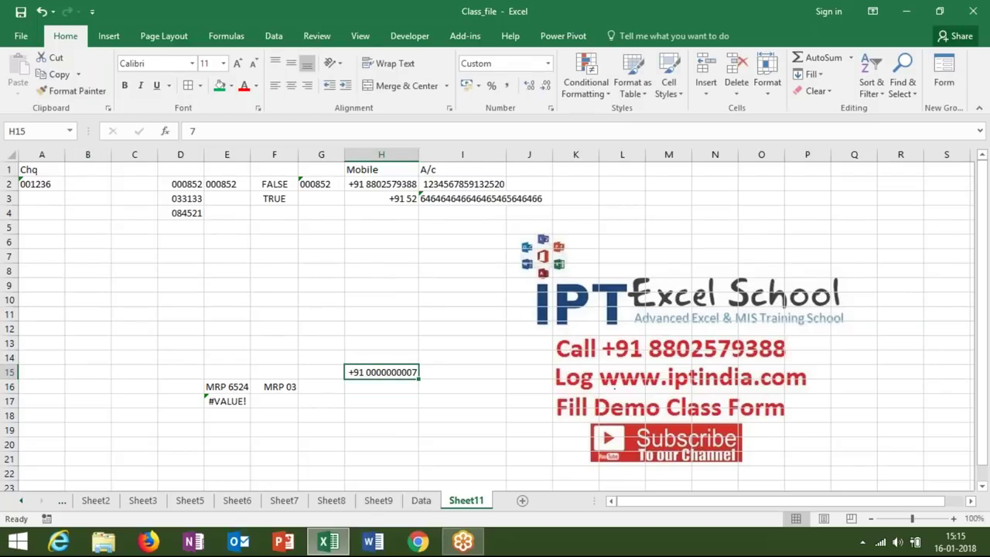
pyautogui.hotkey('ctrl', 'shift', '~')
pyautogui.write('7/1')
pyautogui.hotkey('ctrl', 'Return')
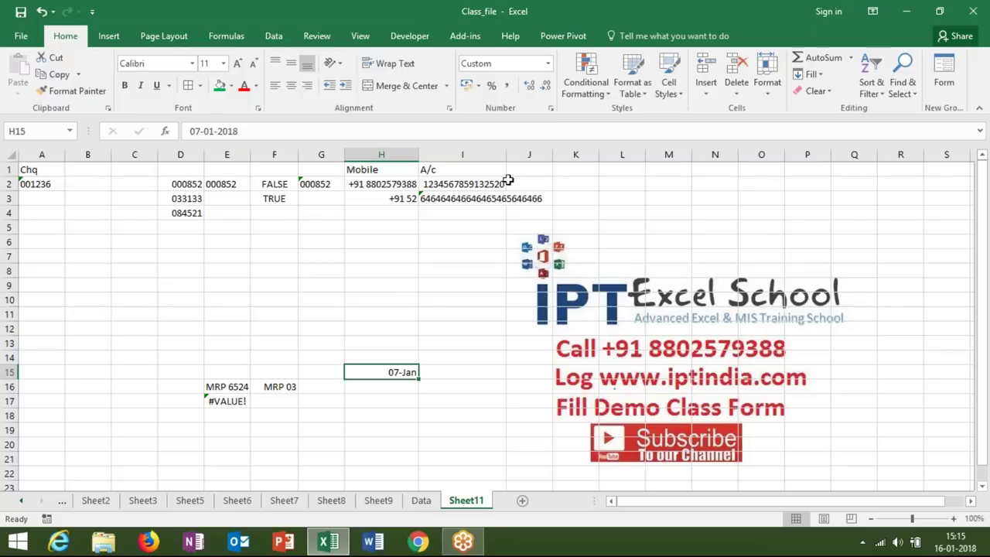
pyautogui.hotkey('ctrl', '1')
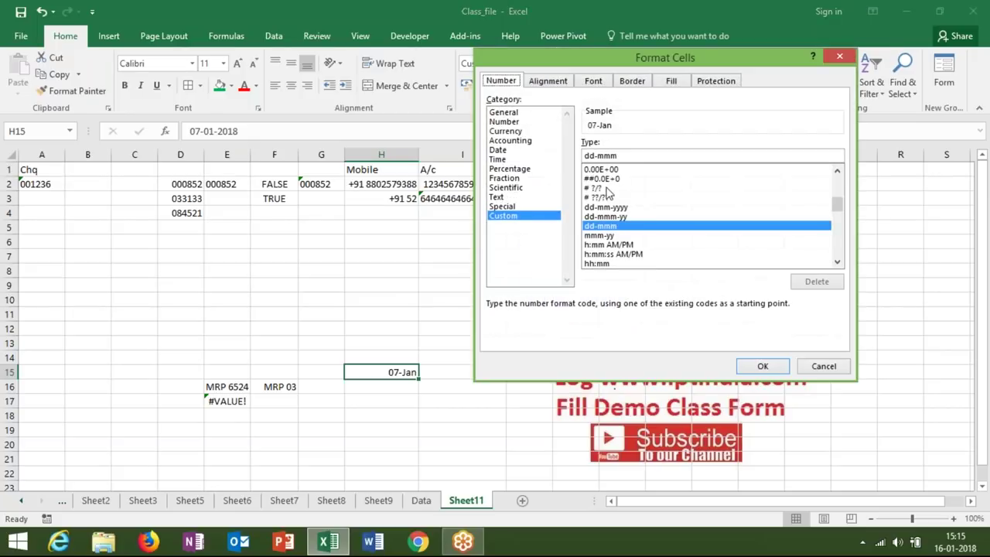
# Step: Give H15 the English (United States) 14-Mar-12 date format, then select its custom code [$-en-US]d-mmm-yy;@
pyautogui.click(503, 150)
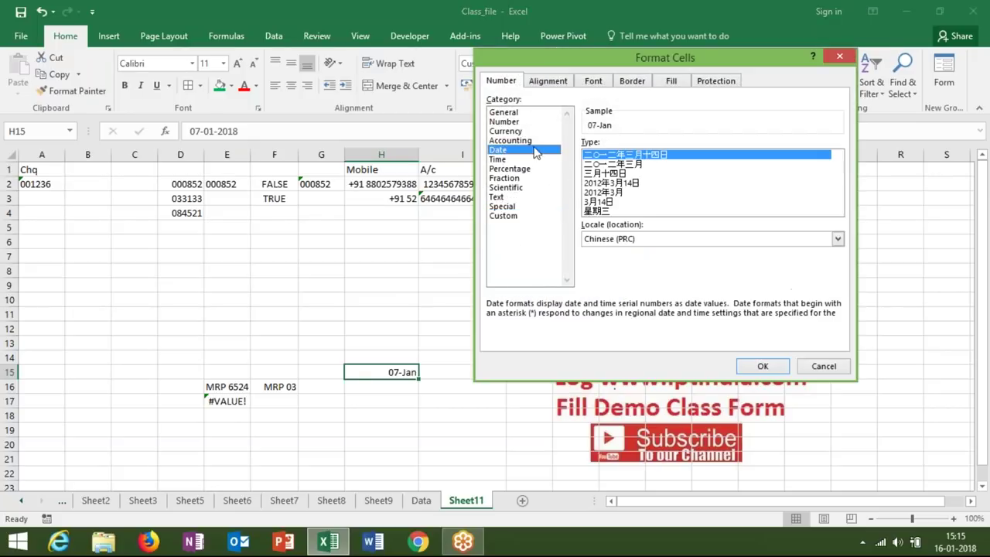
pyautogui.click(651, 242)
pyautogui.press('Down')
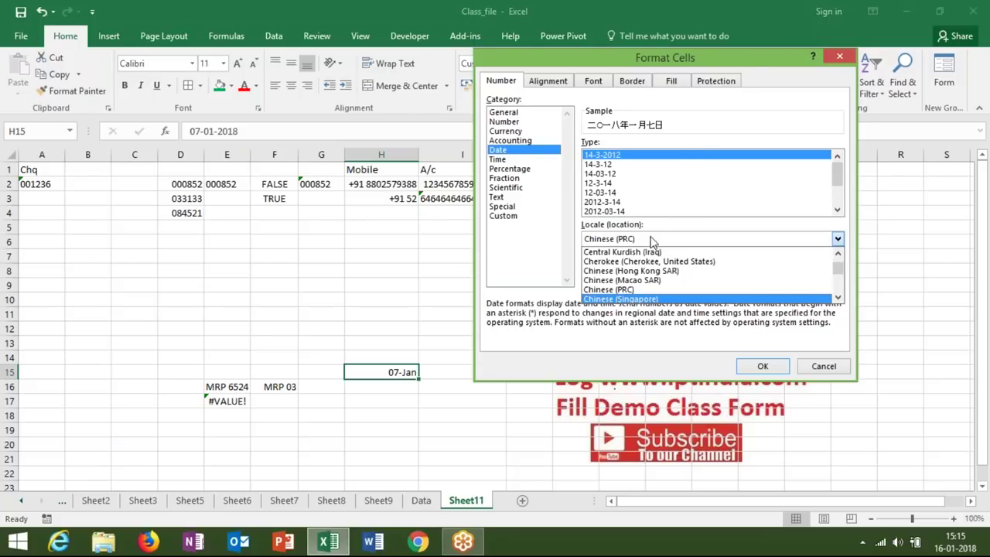
pyautogui.press('e')
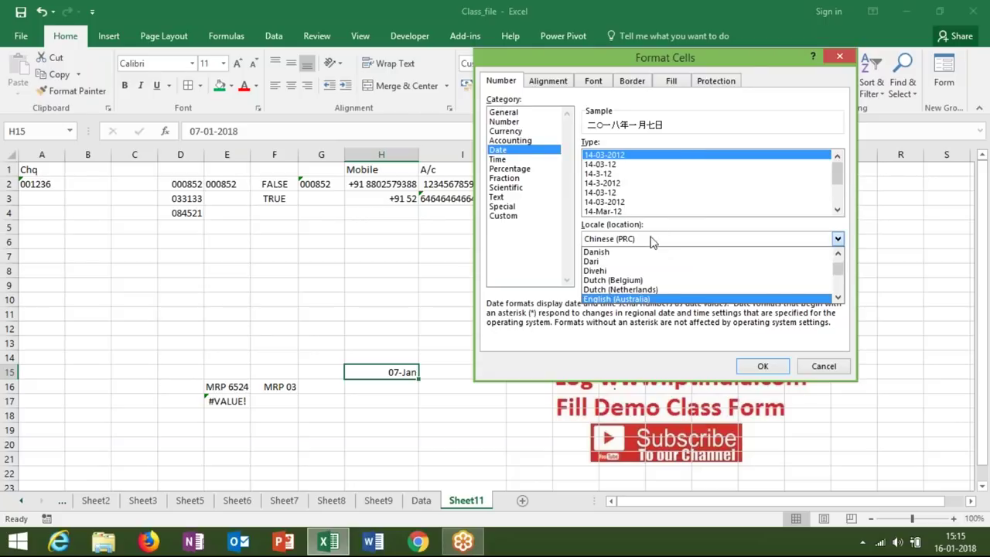
pyautogui.press('Down')
pyautogui.press('Down')
pyautogui.press('Down')
pyautogui.press('Down')
pyautogui.press('Down')
pyautogui.press('Down')
pyautogui.press('Down')
pyautogui.press('Down')
pyautogui.press('Down')
pyautogui.press('Down')
pyautogui.press('Down')
pyautogui.press('Down')
pyautogui.press('Down')
pyautogui.press('Down')
pyautogui.press('Down')
pyautogui.press('Down')
pyautogui.press('Return')
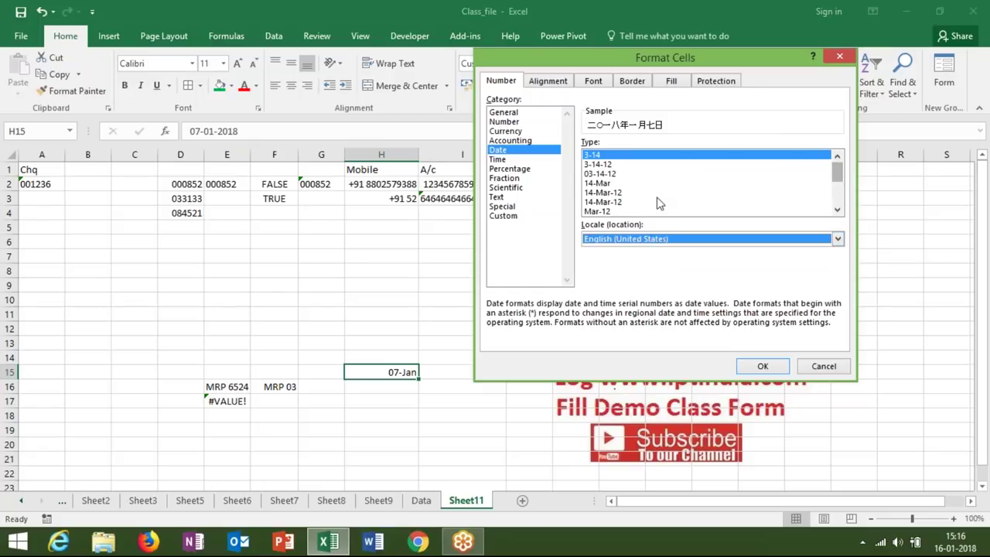
pyautogui.click(600, 192)
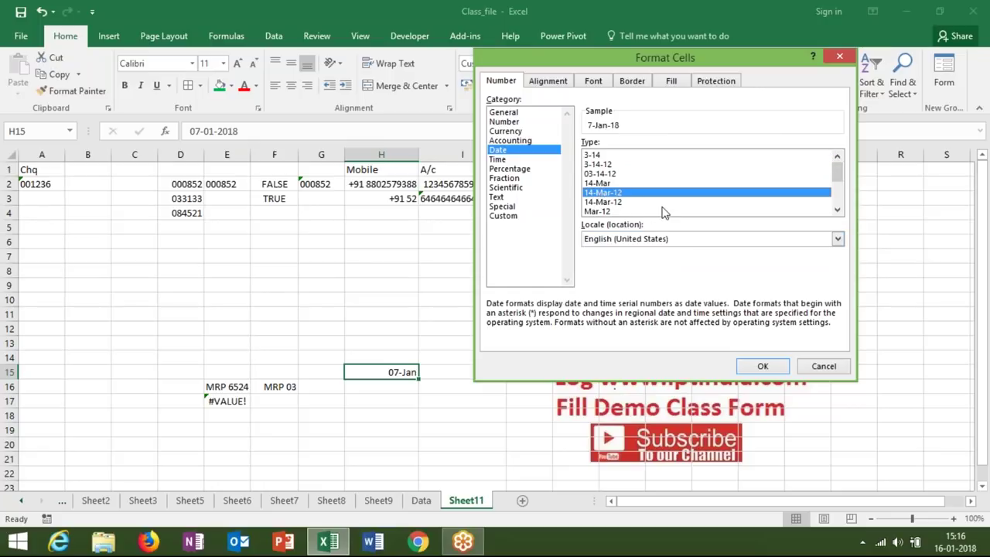
pyautogui.click(514, 216)
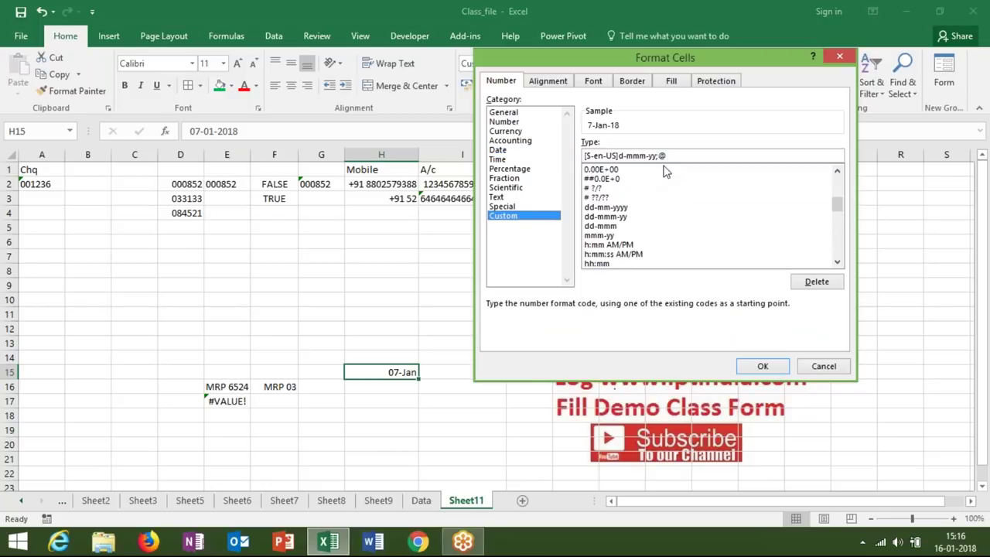
pyautogui.moveTo(671, 155); pyautogui.dragTo(526, 154)
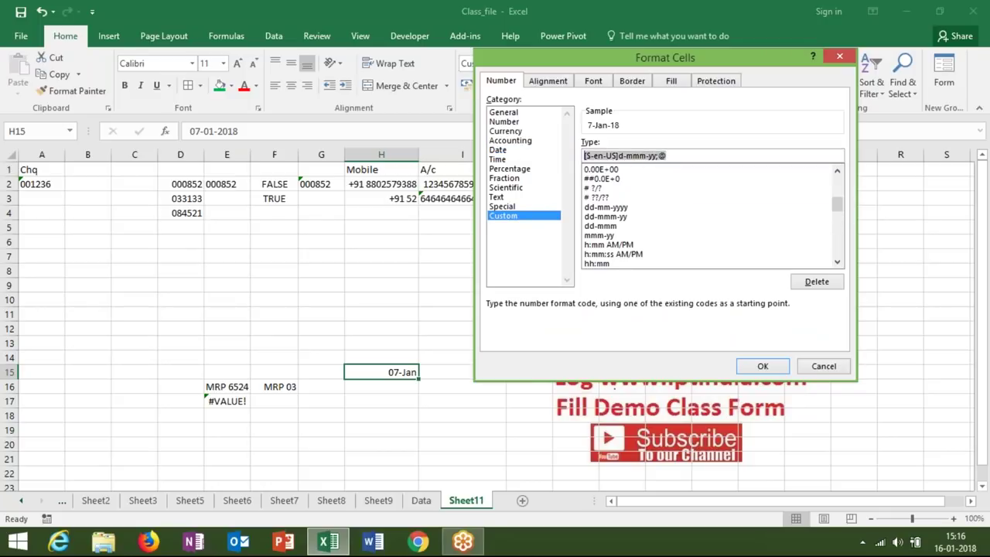
# Step: Apply the custom format code dddd-dd, mmmmm, yy to H15
pyautogui.write('d')
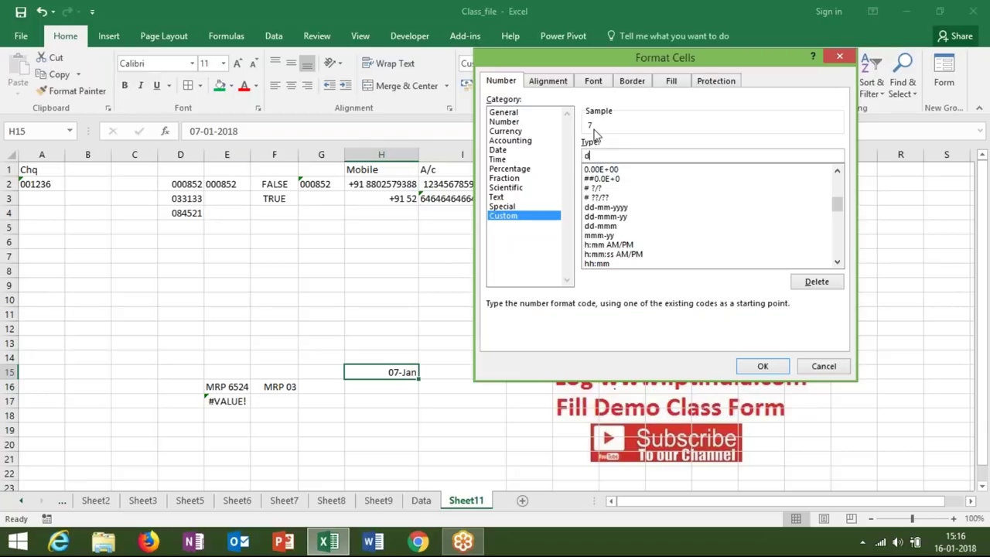
pyautogui.write('d')
pyautogui.write('d')
pyautogui.write('d')
pyautogui.write('m')
pyautogui.write('m')
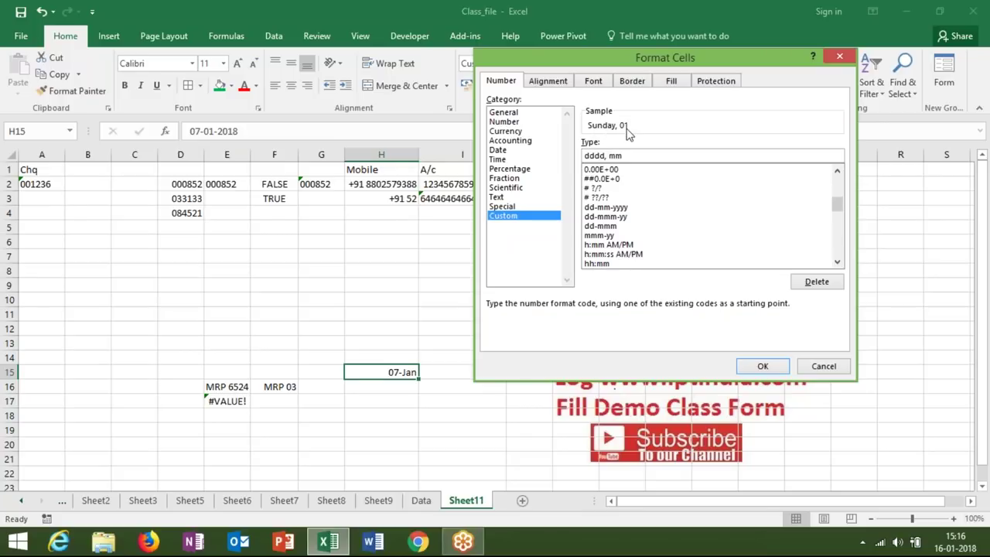
pyautogui.write('m')
pyautogui.write('m')
pyautogui.write('m')
pyautogui.write(',')
pyautogui.write(' yy')
pyautogui.click(608, 155)
pyautogui.write('-dd,')
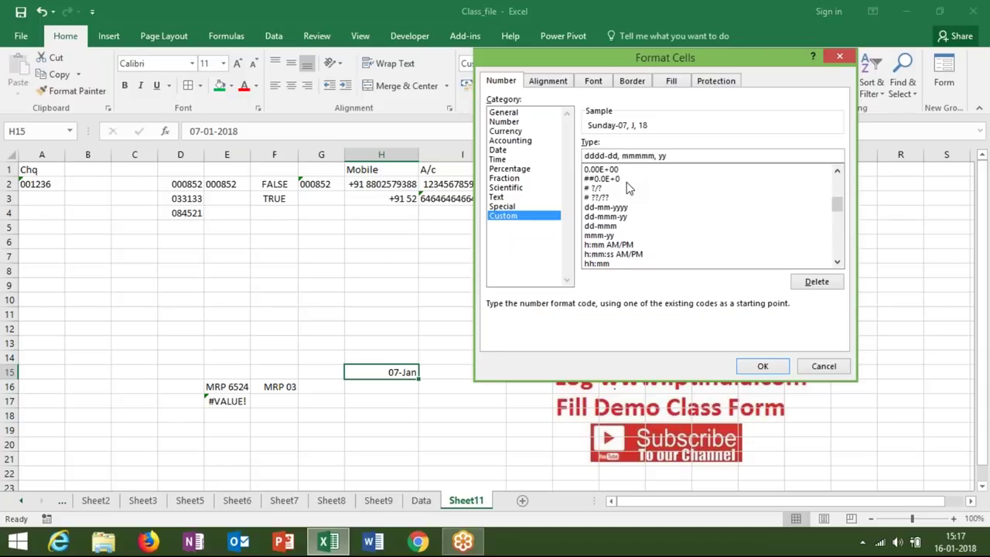
pyautogui.click(763, 365)
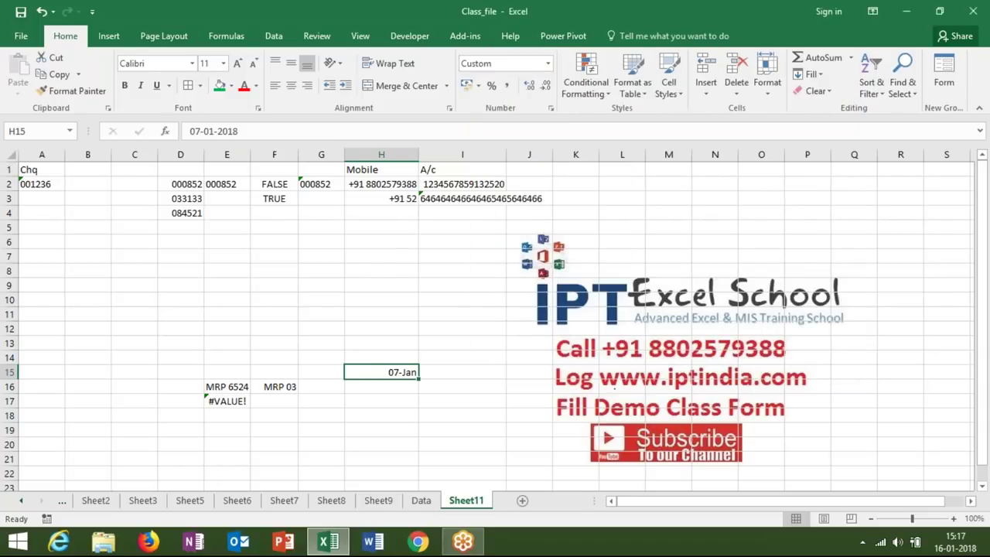
# Step: Enter 10:00 in H19 and reset it to General format
pyautogui.click(355, 428)
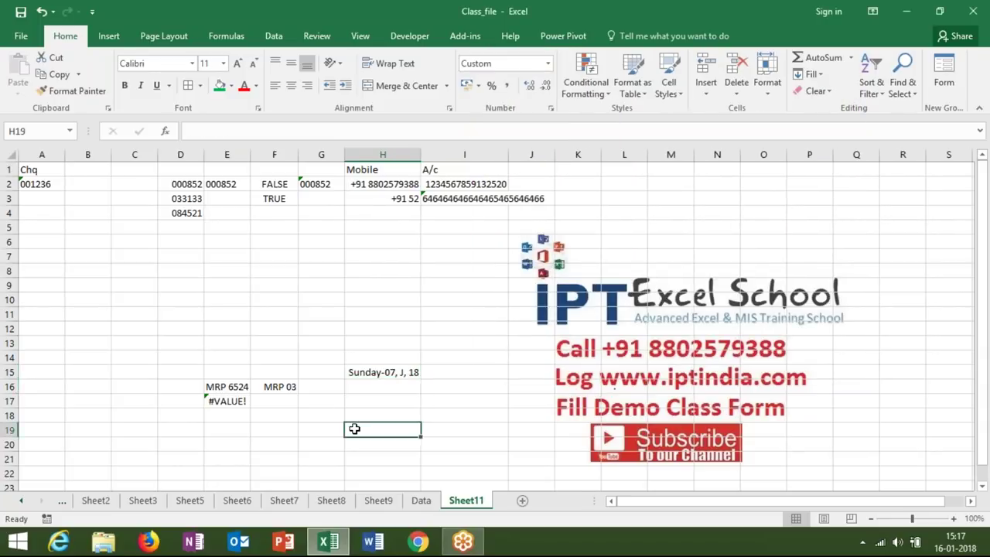
pyautogui.write('10:')
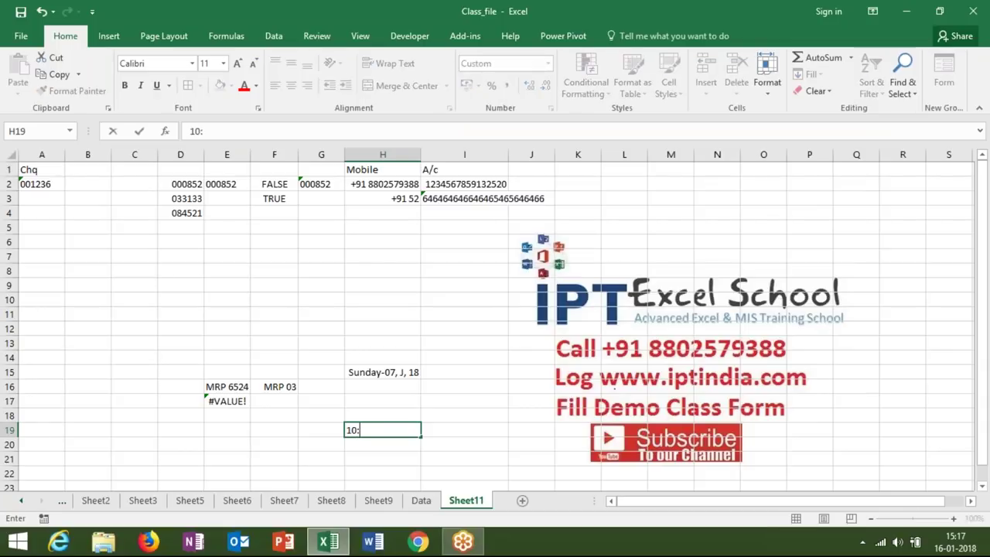
pyautogui.write('00')
pyautogui.press('Return')
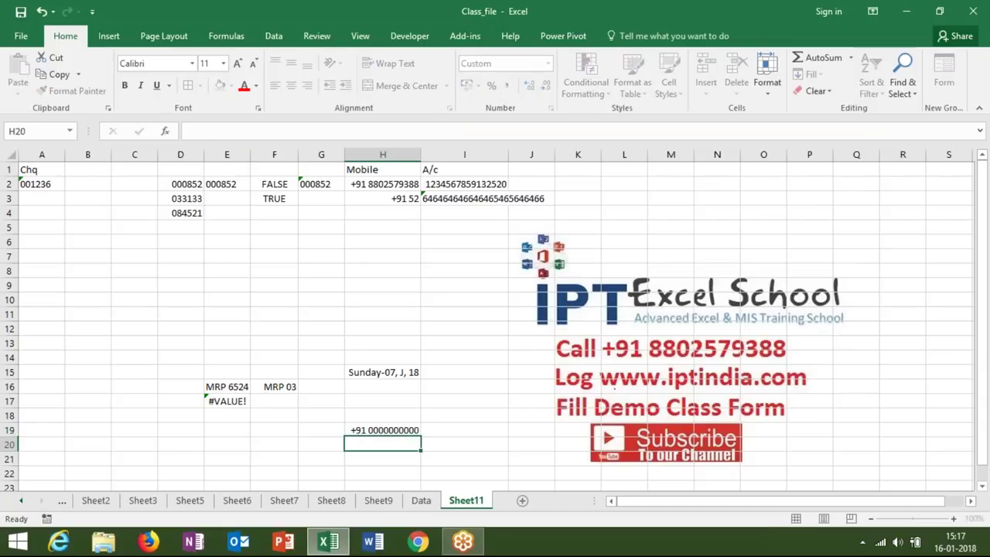
pyautogui.click(382, 416)
pyautogui.click(382, 430)
pyautogui.hotkey('ctrl', 'shift', '~')
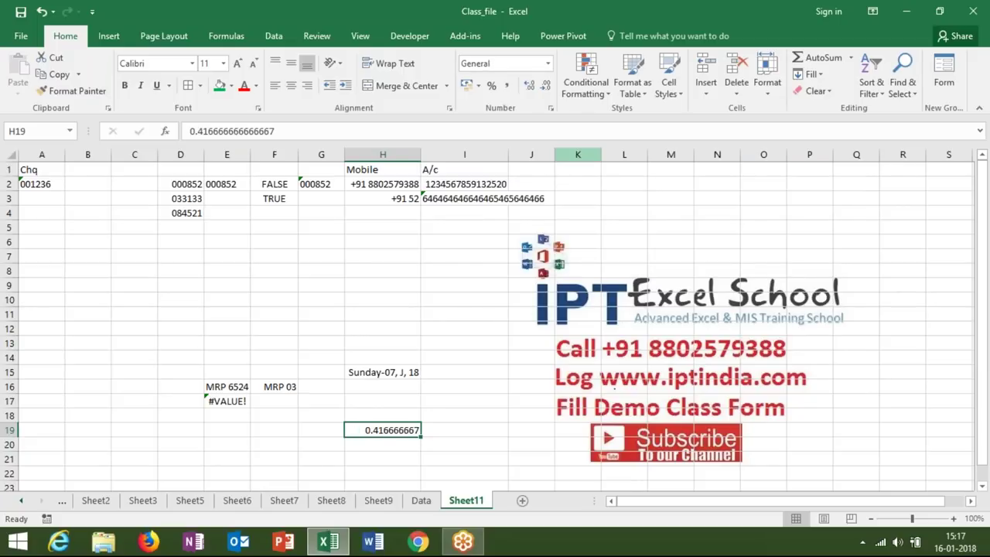
# Step: Apply the custom time format [H]:MM:S to H19 so it reads 10:00:0
pyautogui.click(553, 113)
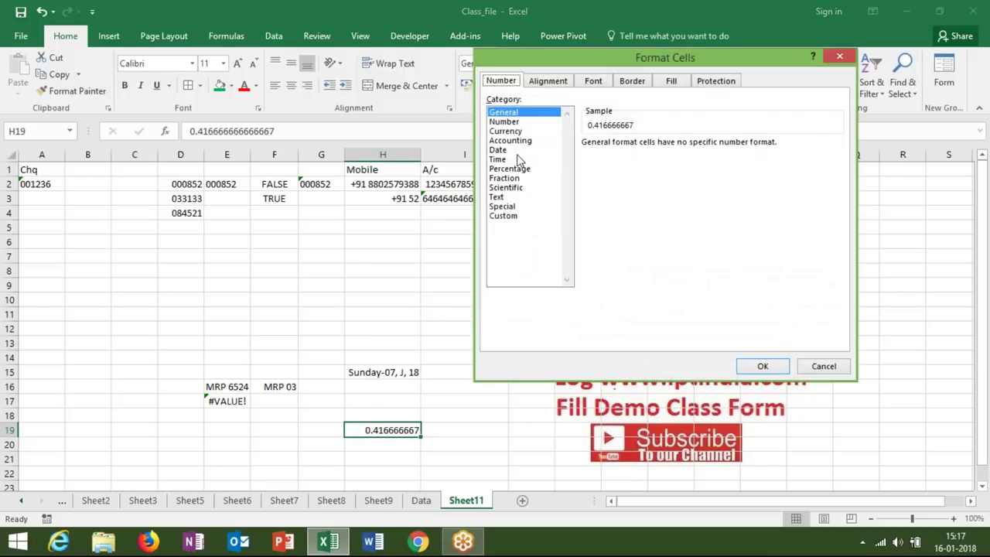
pyautogui.click(511, 160)
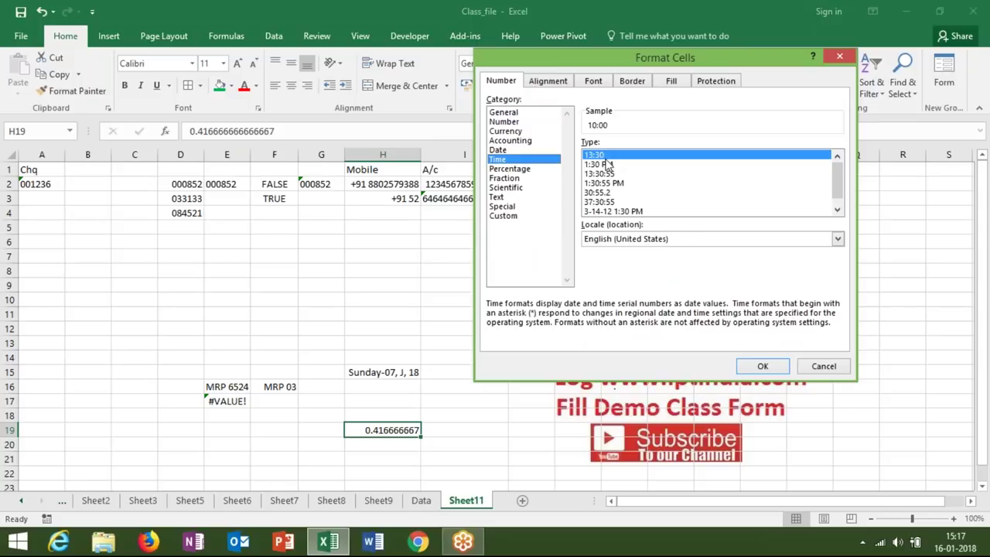
pyautogui.click(510, 216)
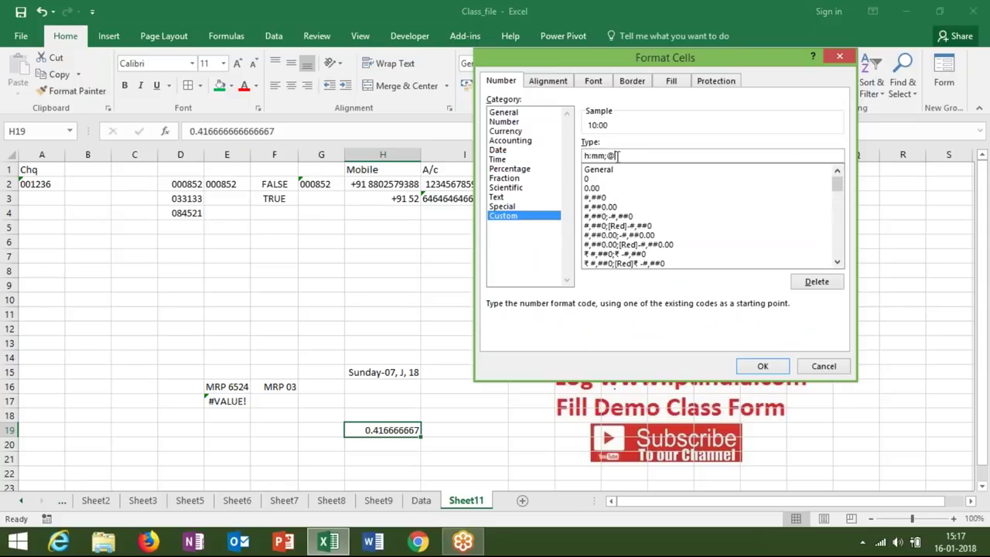
pyautogui.press('BackSpace')
pyautogui.press('BackSpace')
pyautogui.press('BackSpace')
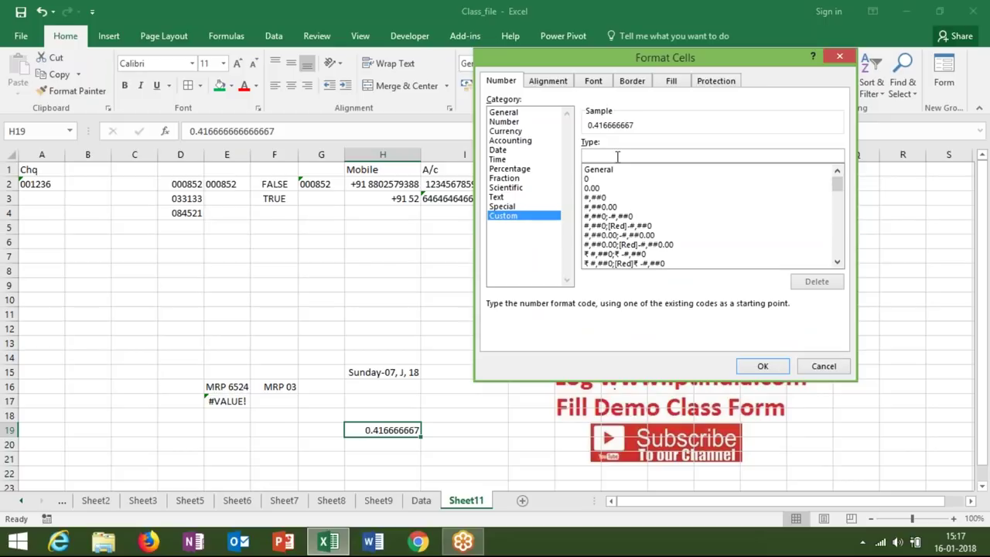
pyautogui.write('H:M:S')
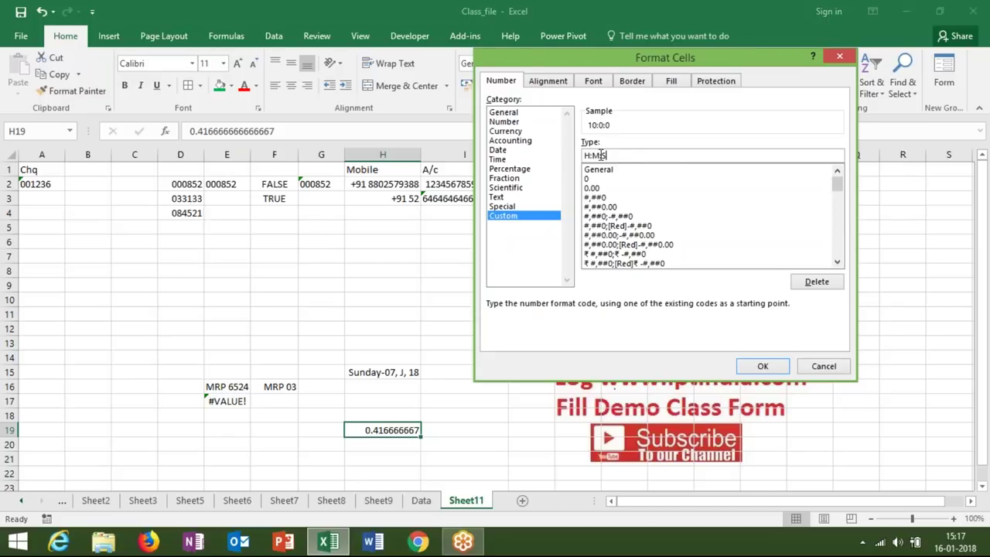
pyautogui.write('M')
pyautogui.write('A')
pyautogui.write('m/pm')
pyautogui.press('BackSpace')
pyautogui.press('BackSpace')
pyautogui.press('BackSpace')
pyautogui.press('BackSpace')
pyautogui.press('BackSpace')
pyautogui.click(584, 156)
pyautogui.write('[')
pyautogui.press('Right')
pyautogui.write(']')
pyautogui.press('Return')
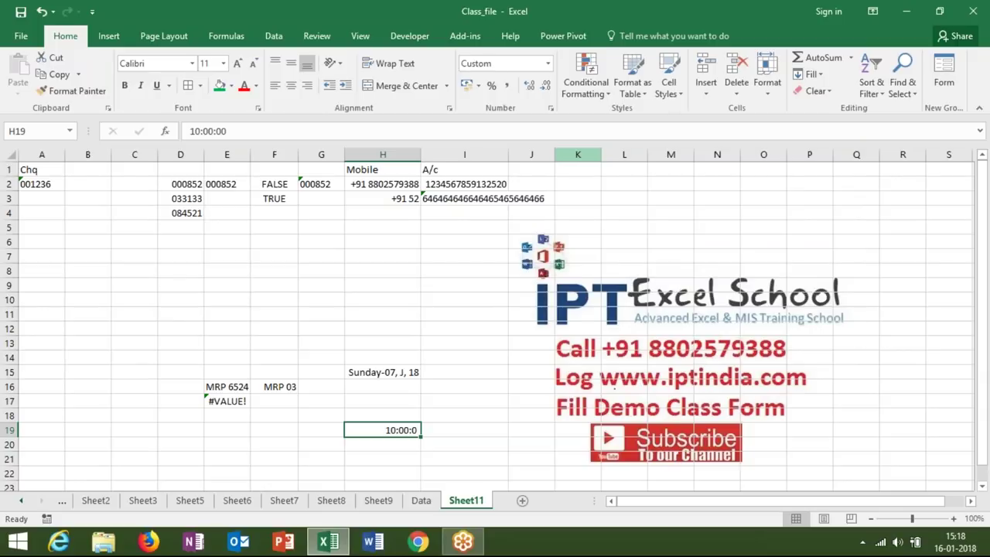
pyautogui.press('Down')
pyautogui.press('Left')
pyautogui.press('Left')
pyautogui.press('Down')
pyautogui.press('Down')
pyautogui.press('Up')
pyautogui.write('57:')
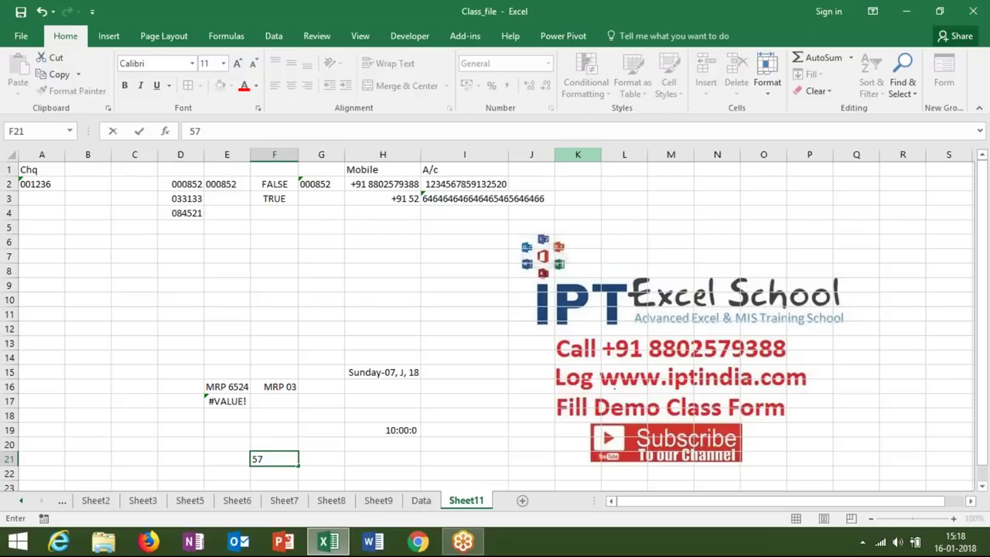
pyautogui.write('00')
pyautogui.press('Return')
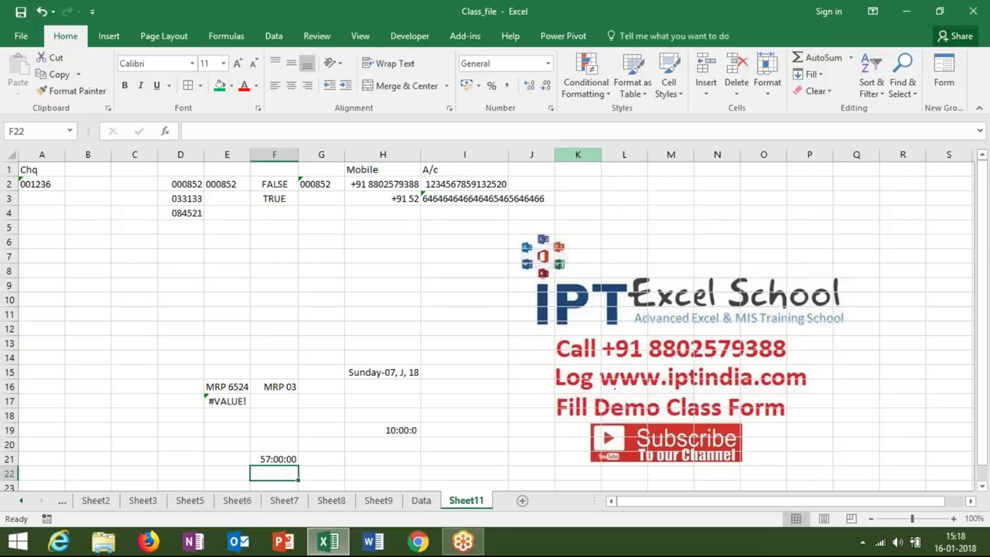
pyautogui.press('Up')
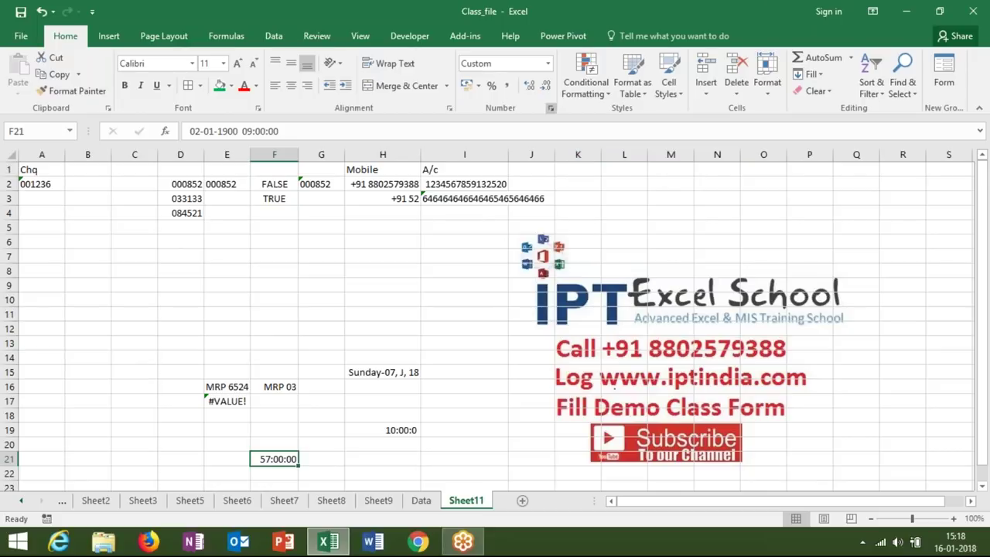
pyautogui.hotkey('ctrl', '1')
pyautogui.click(623, 155)
pyautogui.press('BackSpace')
pyautogui.press('BackSpace')
pyautogui.press('BackSpace')
pyautogui.press('BackSpace')
pyautogui.press('BackSpace')
pyautogui.press('BackSpace')
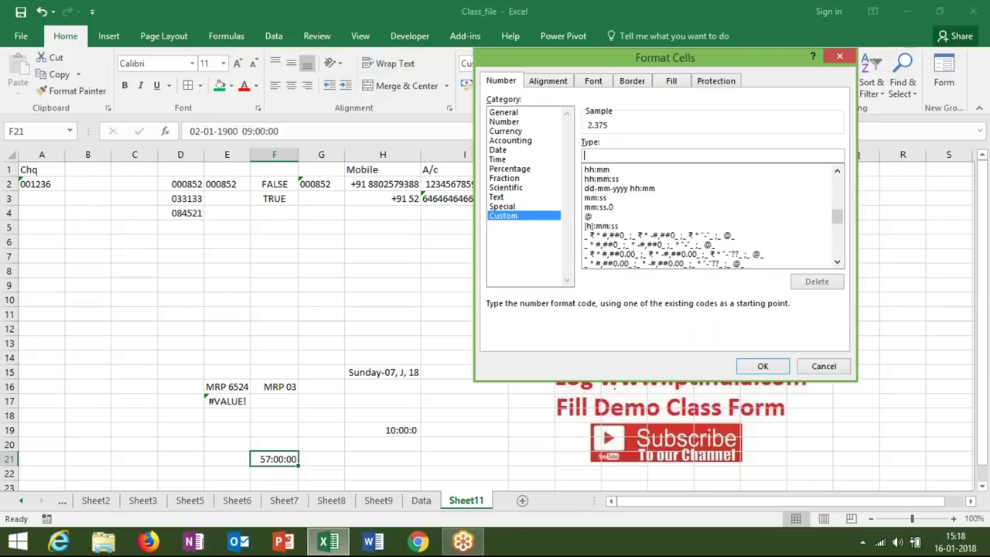
pyautogui.write('[m]')
pyautogui.press('Return')
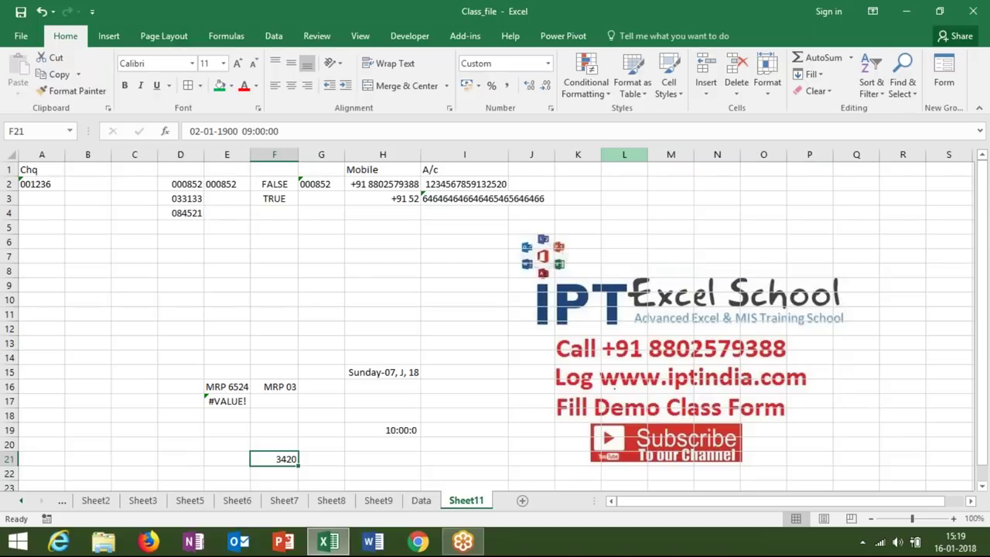
pyautogui.hotkey('ctrl', 'z')
pyautogui.click(321, 458)
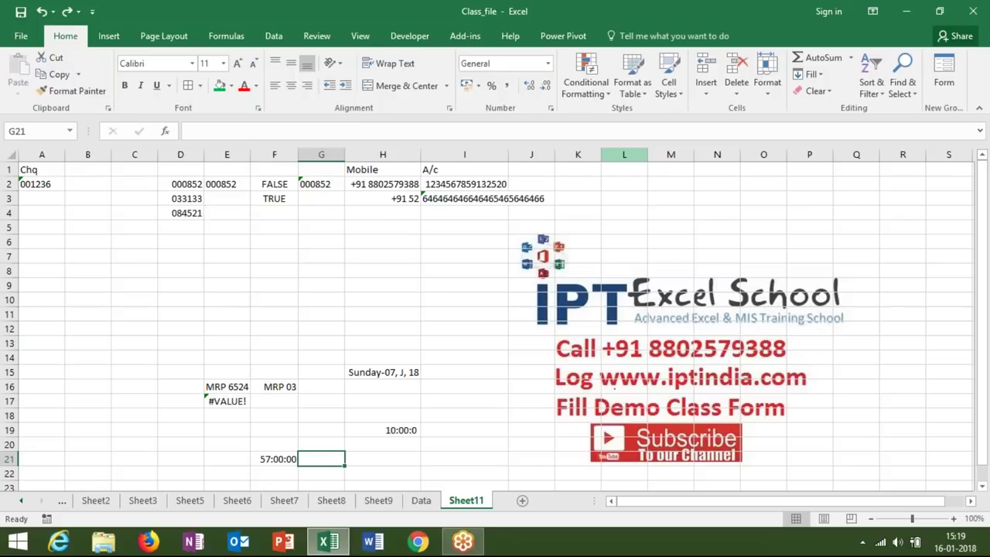
# Step: Enter =TEXT(F21,"[m]") in G21 to show 3420 minutes
pyautogui.write('=tex')
pyautogui.press('Tab')
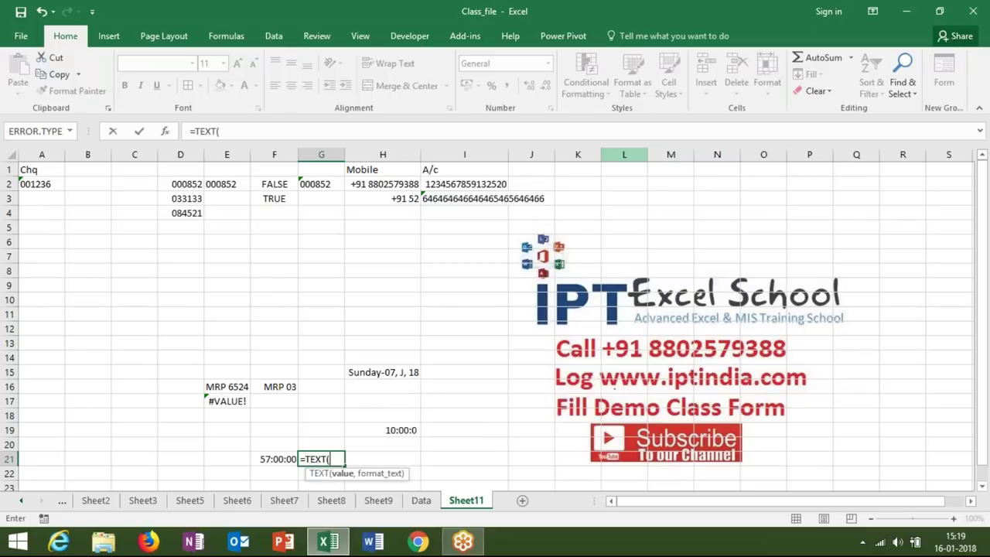
pyautogui.click(279, 458)
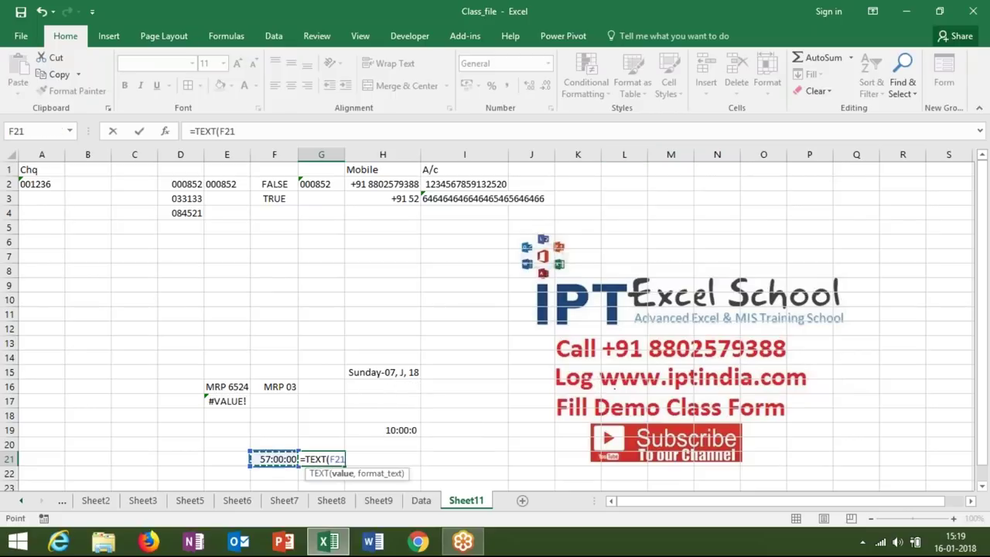
pyautogui.write(',"')
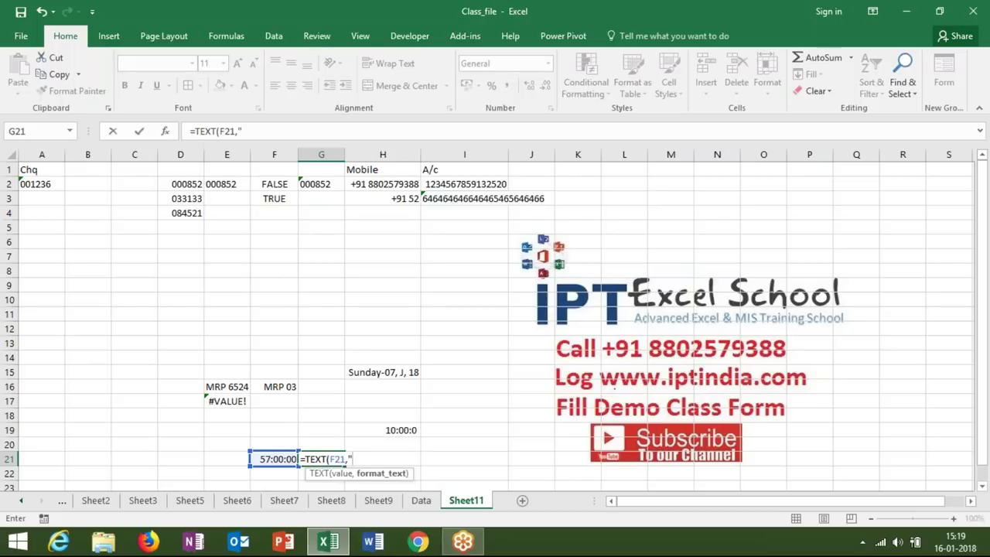
pyautogui.write('[m]")')
pyautogui.press('Return')
pyautogui.click(321, 458)
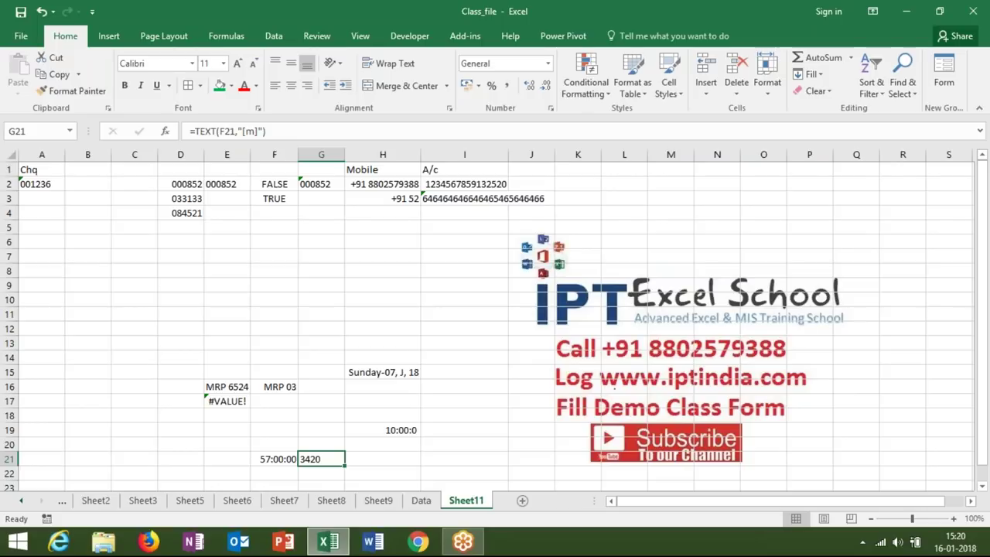
# Step: Switch to Sheet4 and open salary cell C3 for editing, leaving it unchanged
pyautogui.click(21, 501)
pyautogui.click(21, 501)
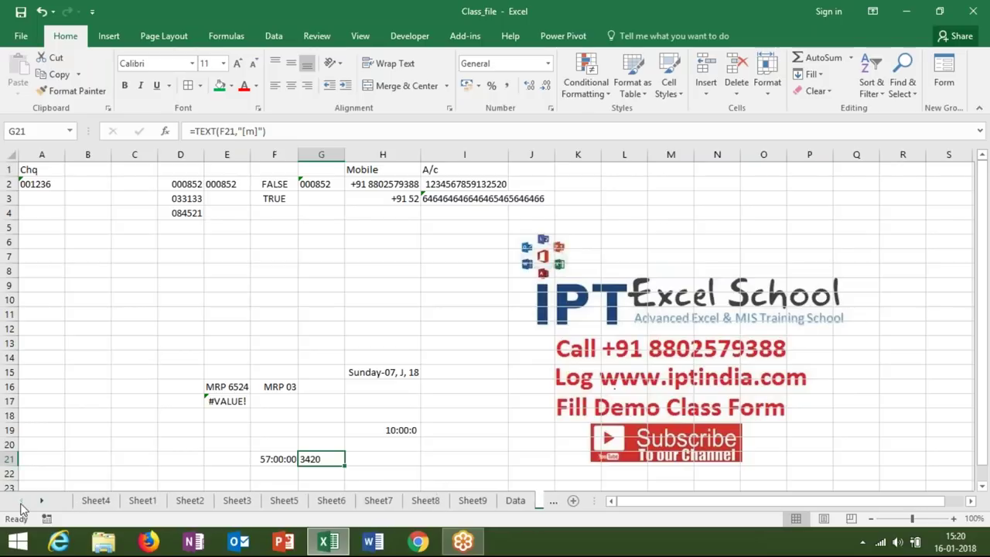
pyautogui.click(116, 503)
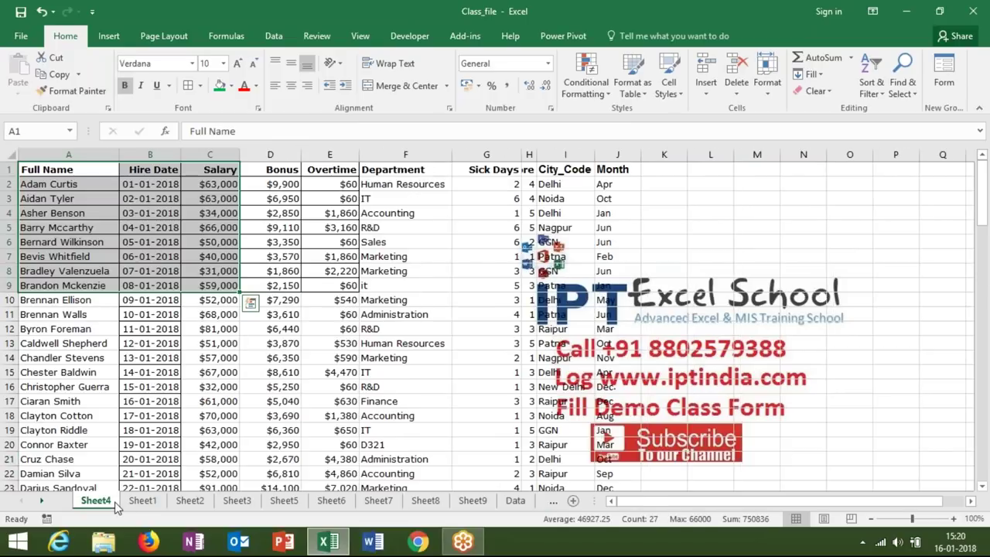
pyautogui.click(150, 431)
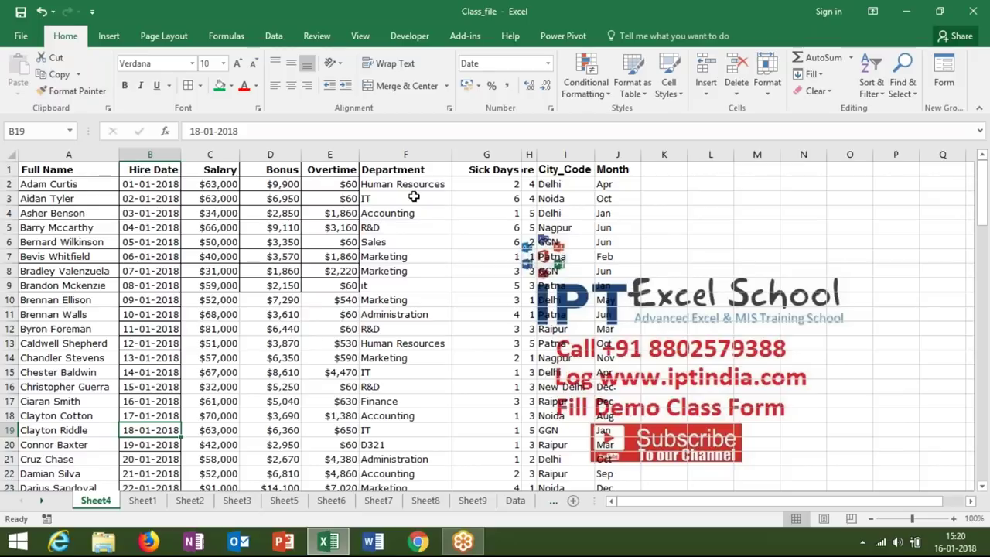
pyautogui.click(209, 227)
pyautogui.doubleClick(209, 198)
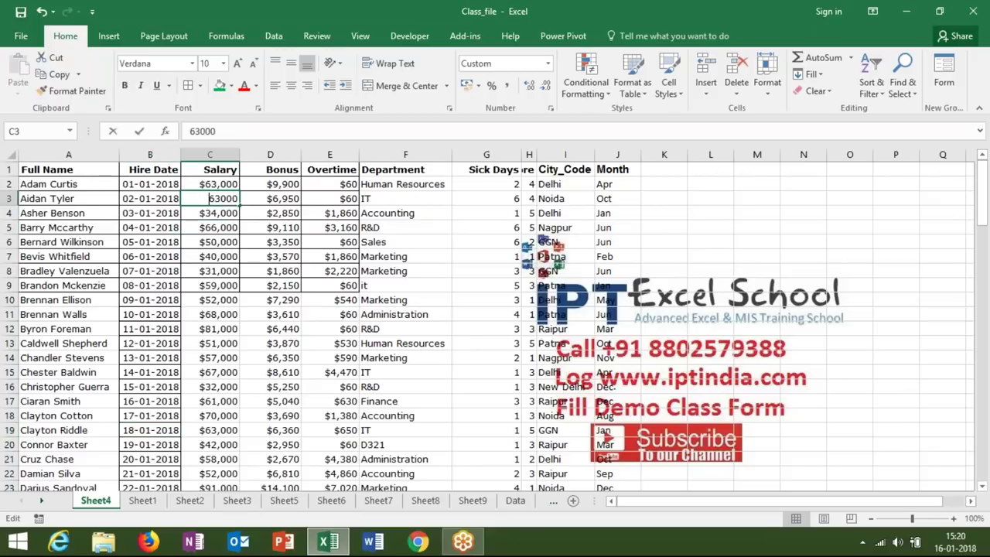
pyautogui.press('Escape')
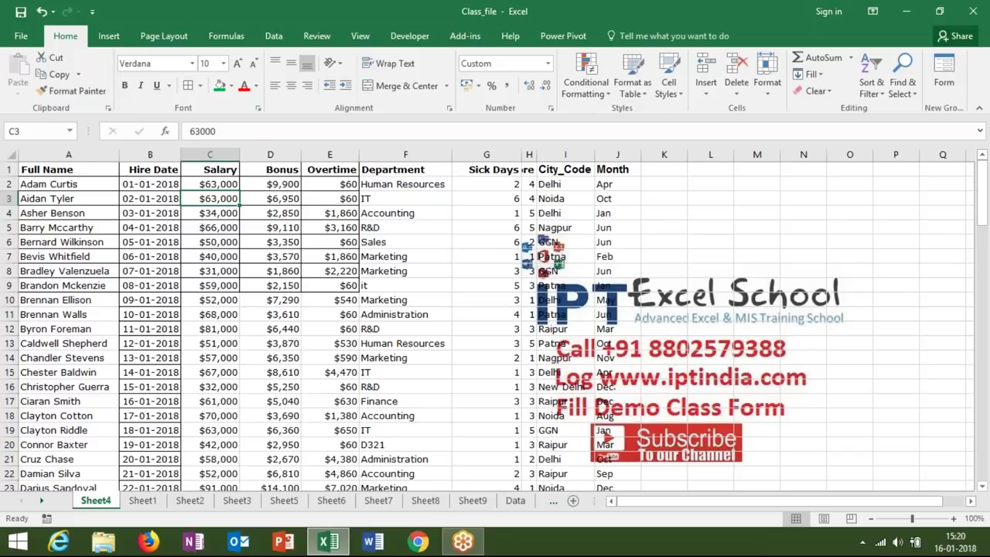
# Step: Try a green fill on D8, undo it, and select the Bonus column D
pyautogui.click(271, 273)
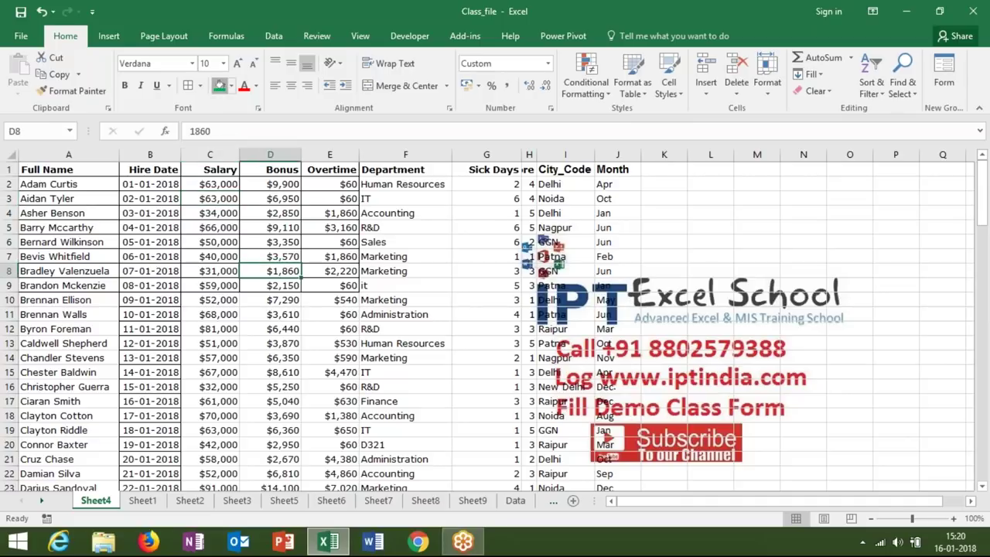
pyautogui.click(219, 85)
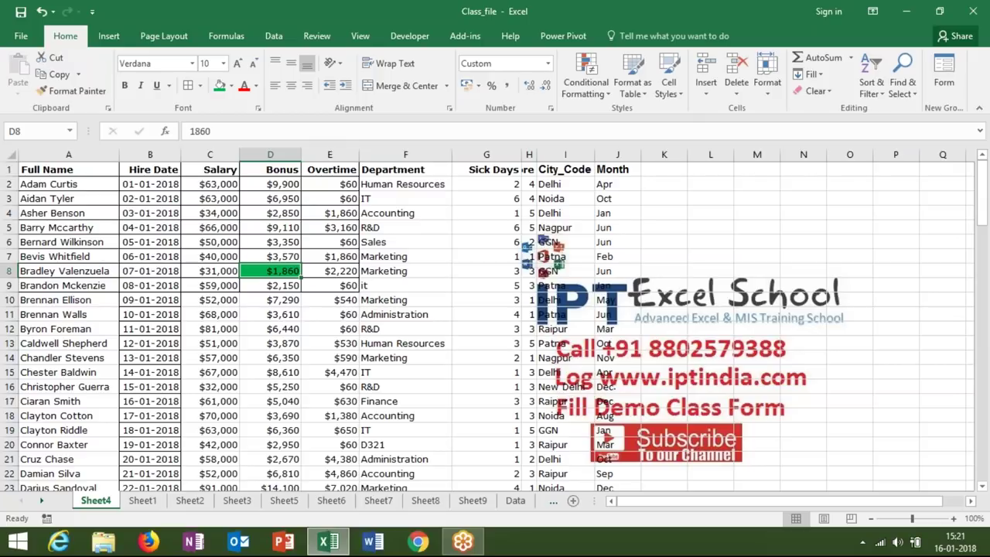
pyautogui.hotkey('ctrl', 'z')
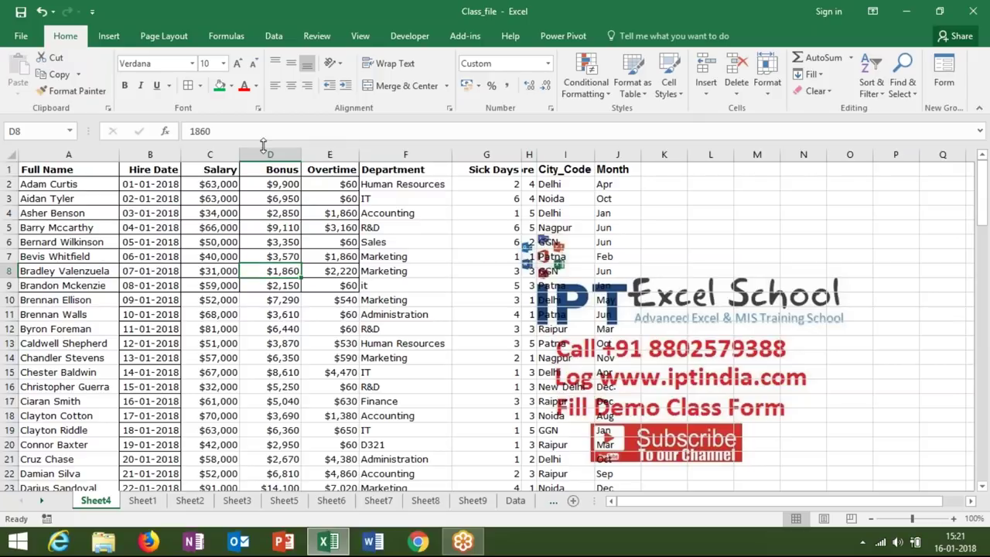
pyautogui.click(270, 154)
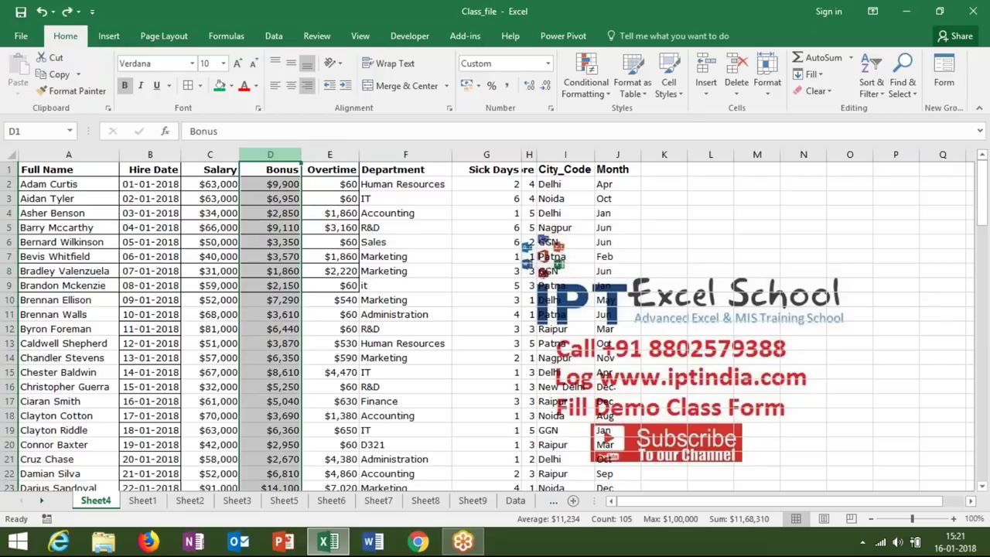
pyautogui.click(580, 93)
pyautogui.moveTo(631, 118)
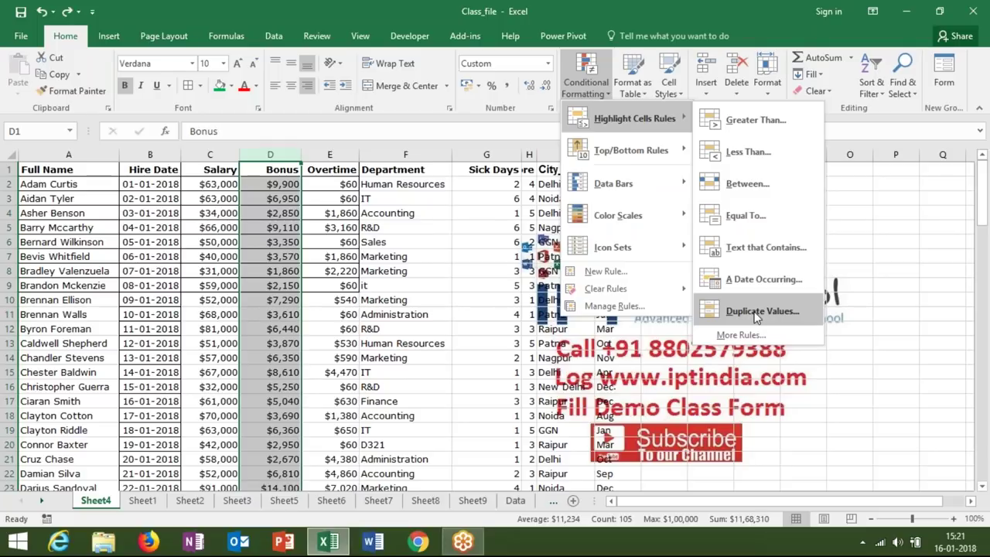
pyautogui.click(734, 135)
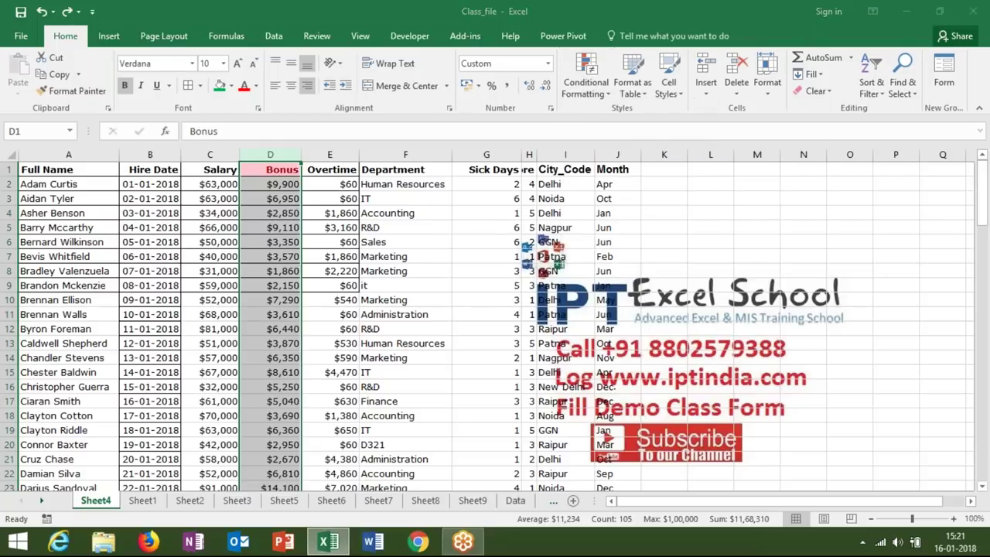
pyautogui.write('5000')
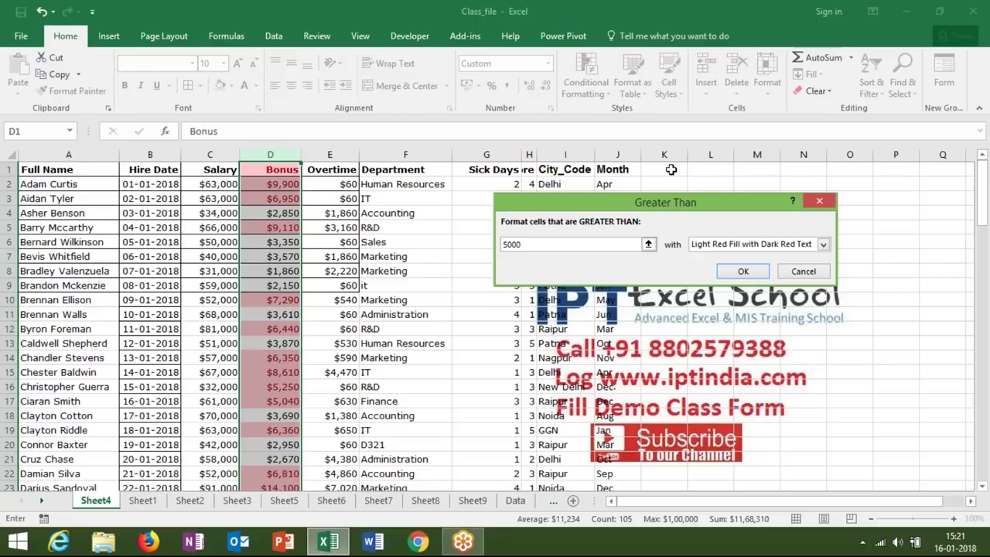
pyautogui.click(768, 246)
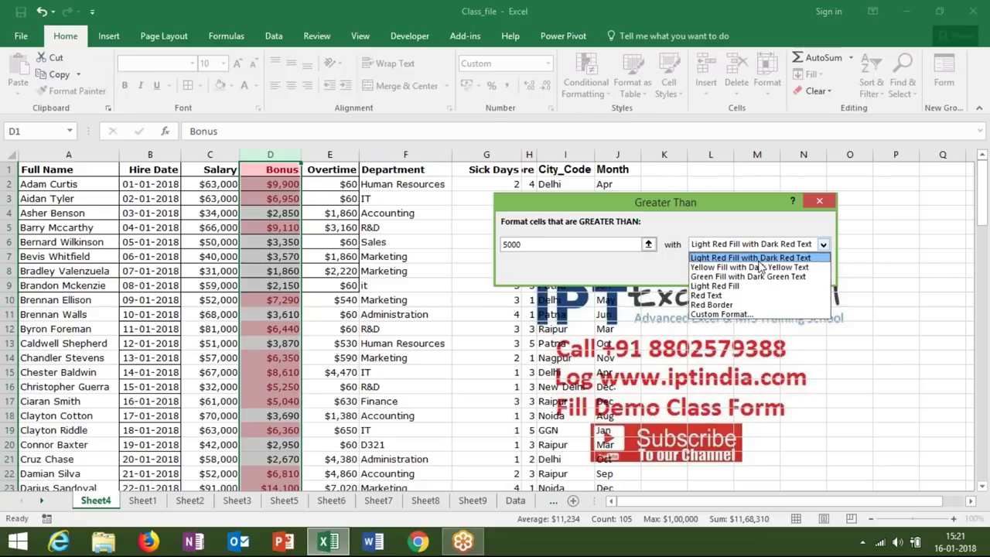
pyautogui.click(758, 268)
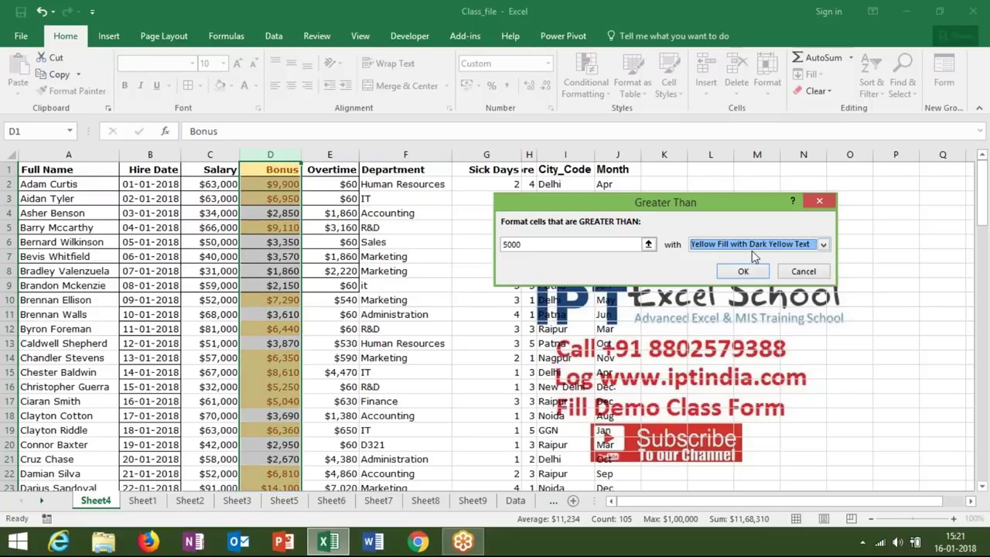
pyautogui.click(753, 247)
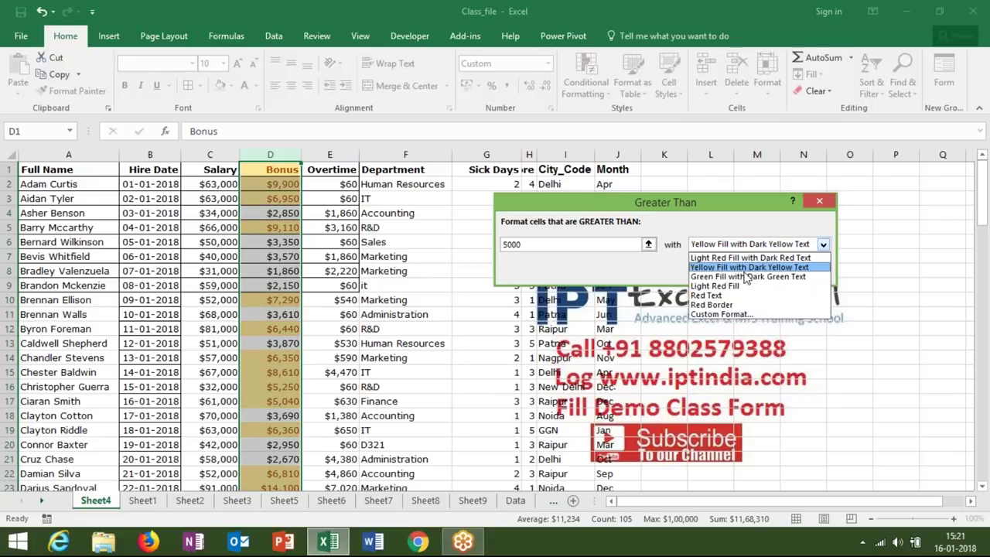
pyautogui.click(746, 277)
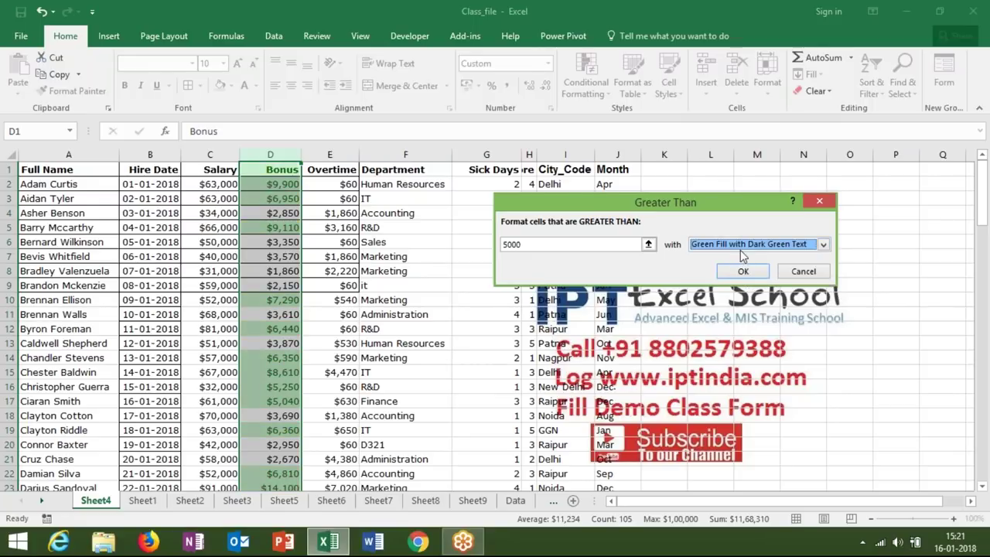
pyautogui.click(742, 246)
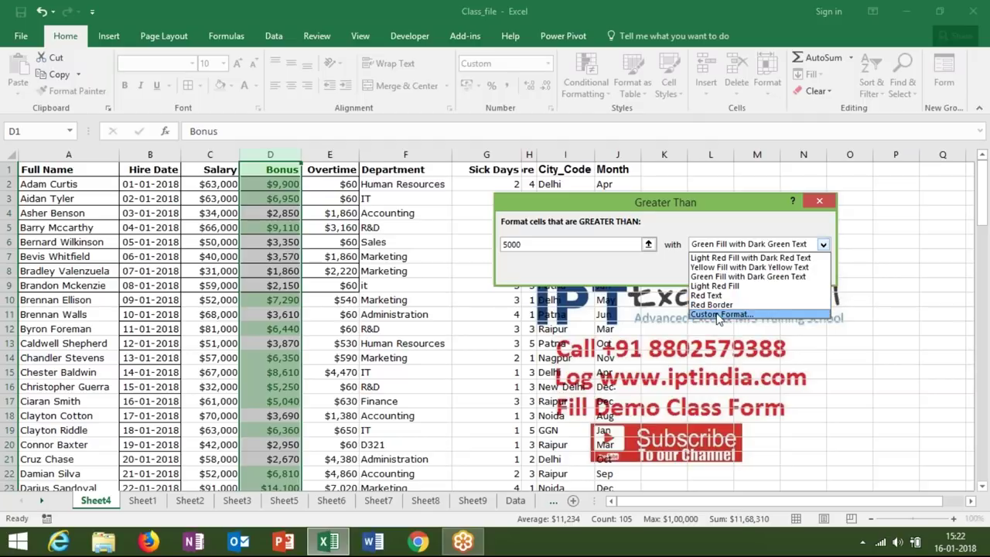
pyautogui.click(718, 315)
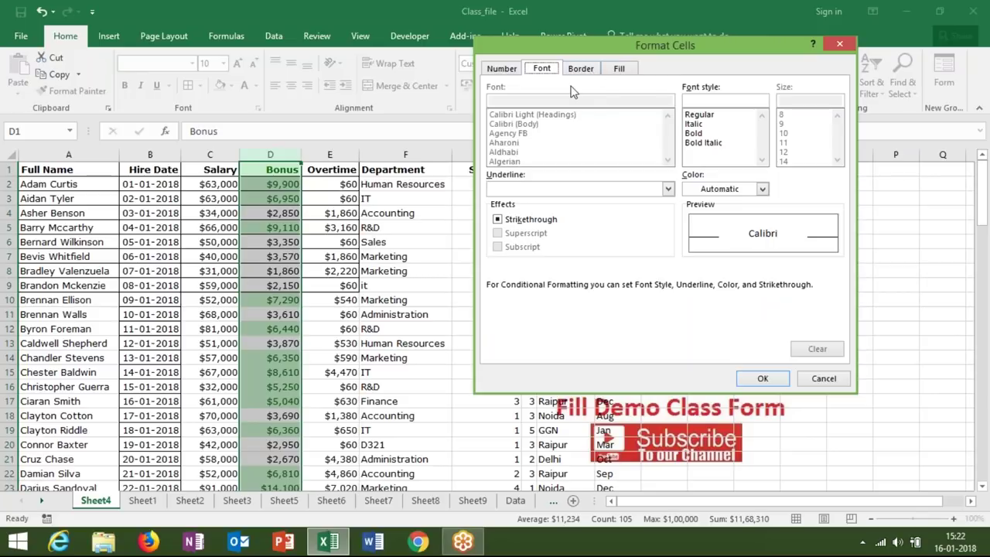
pyautogui.click(618, 73)
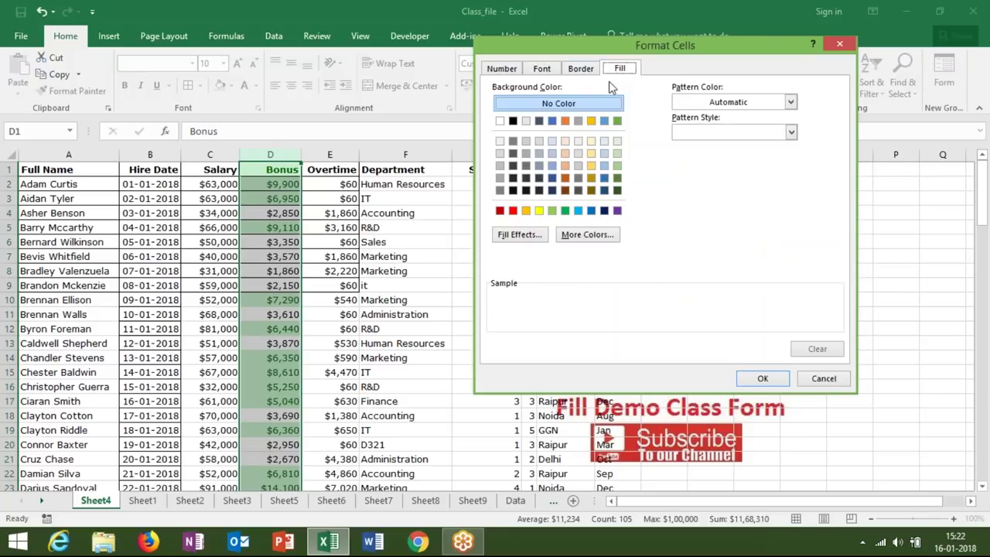
pyautogui.click(565, 211)
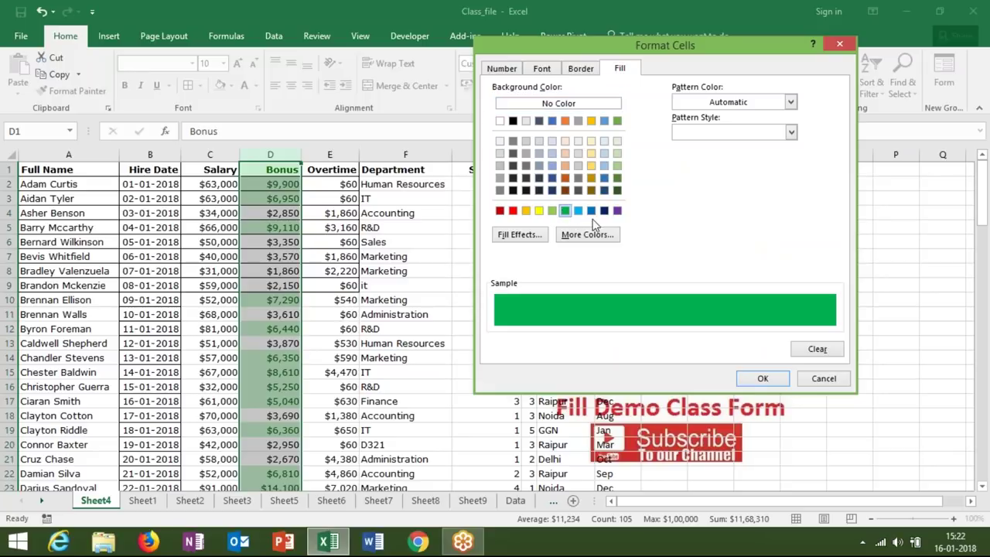
pyautogui.click(756, 375)
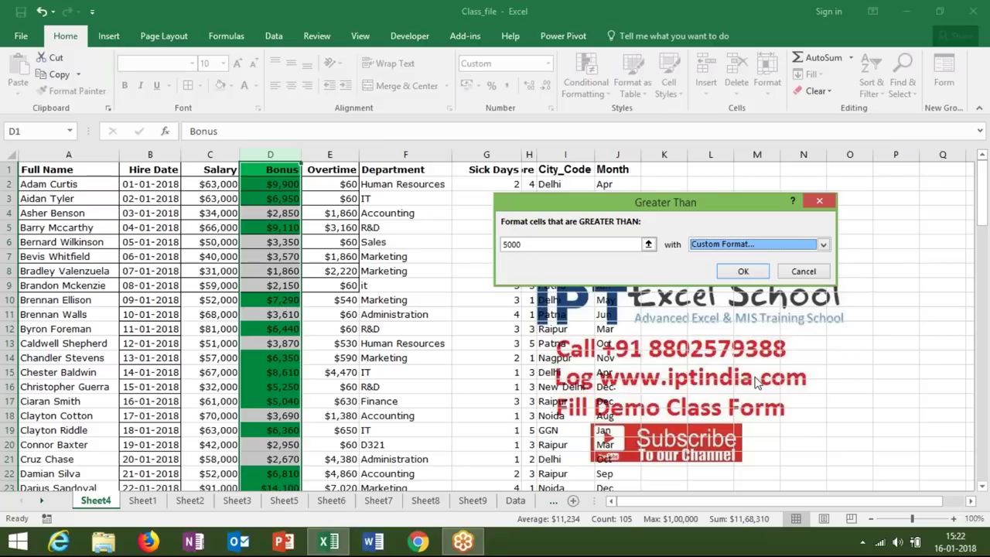
pyautogui.click(805, 275)
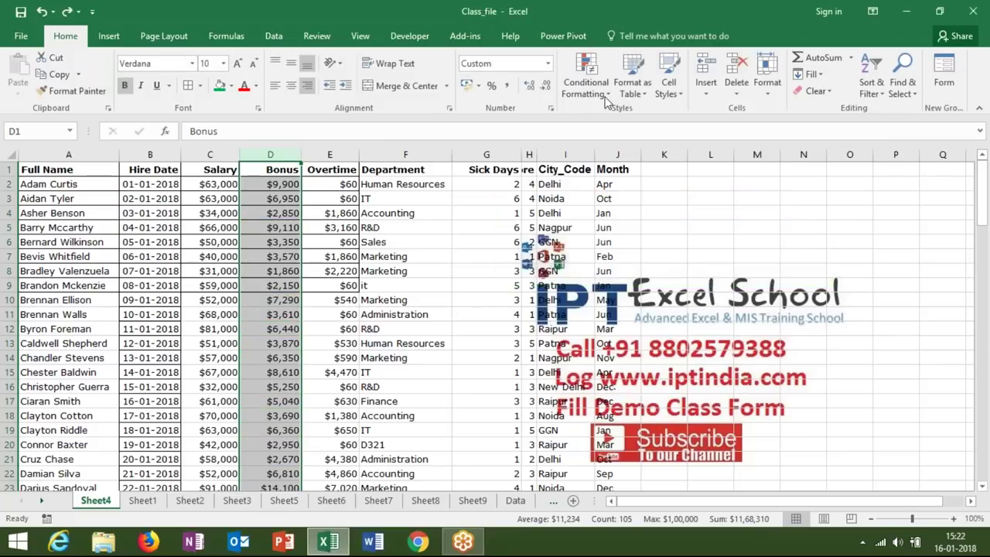
# Step: Start a Less Than highlight rule on the Bonus column and cancel it
pyautogui.click(603, 91)
pyautogui.moveTo(631, 118)
pyautogui.click(735, 152)
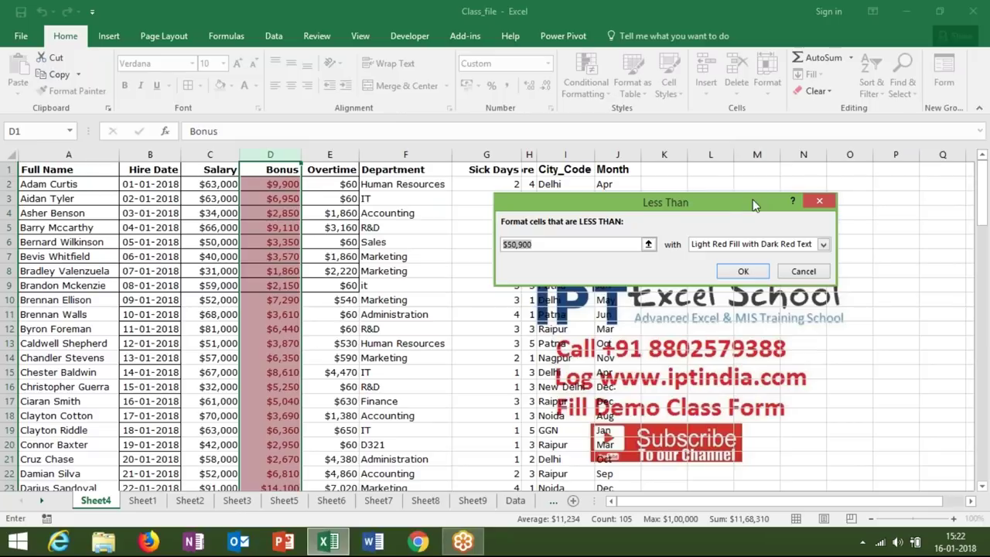
pyautogui.click(813, 208)
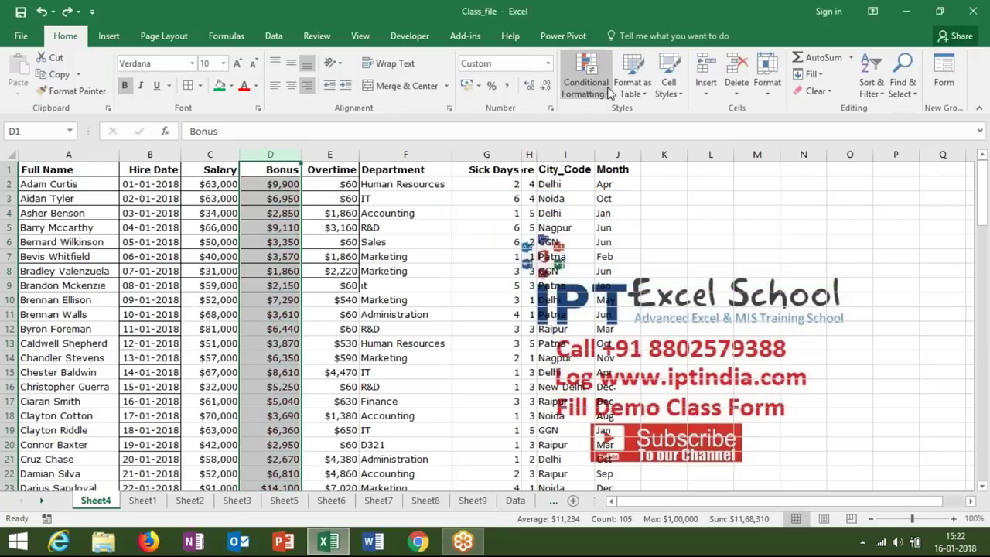
# Step: Fill in a Between rule with 5000 and 10000, then cancel it unapplied
pyautogui.click(586, 78)
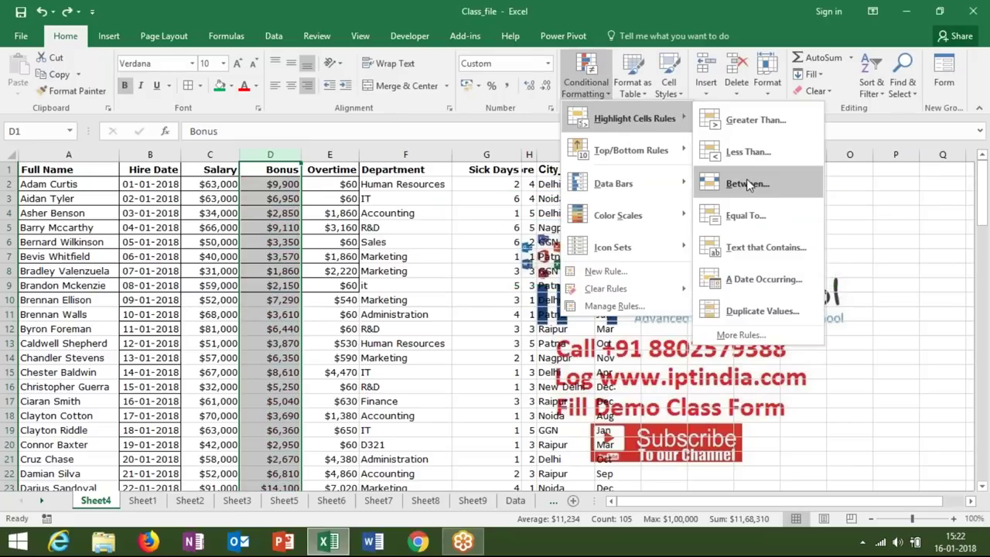
pyautogui.moveTo(630, 118)
pyautogui.click(747, 179)
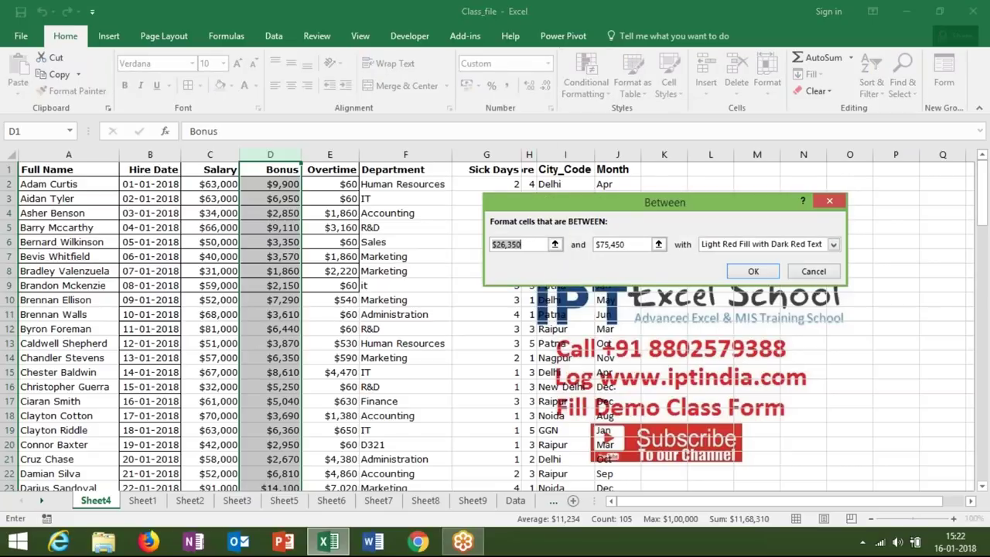
pyautogui.click(746, 179)
pyautogui.write('500')
pyautogui.press('BackSpace')
pyautogui.press('BackSpace')
pyautogui.press('BackSpace')
pyautogui.press('BackSpace')
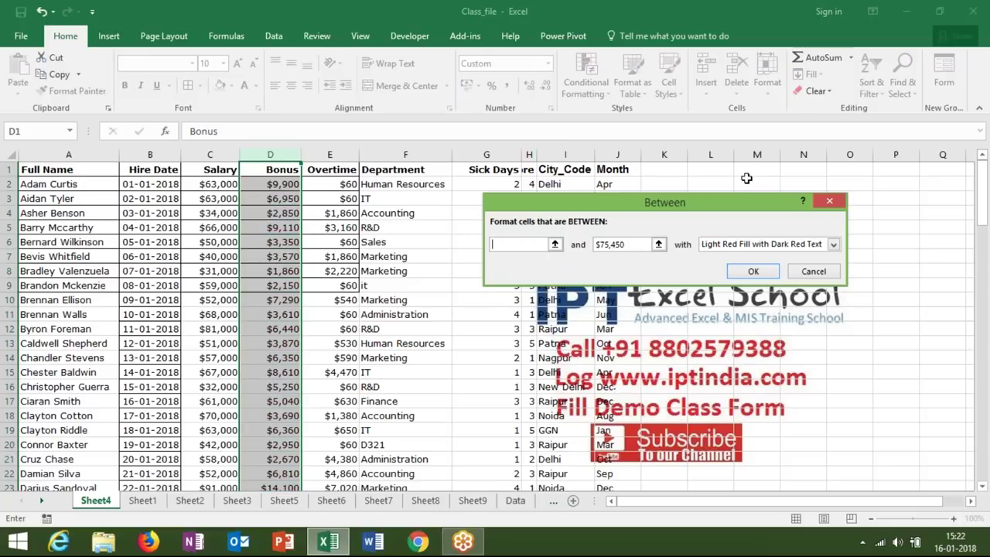
pyautogui.write('5000')
pyautogui.click(601, 244)
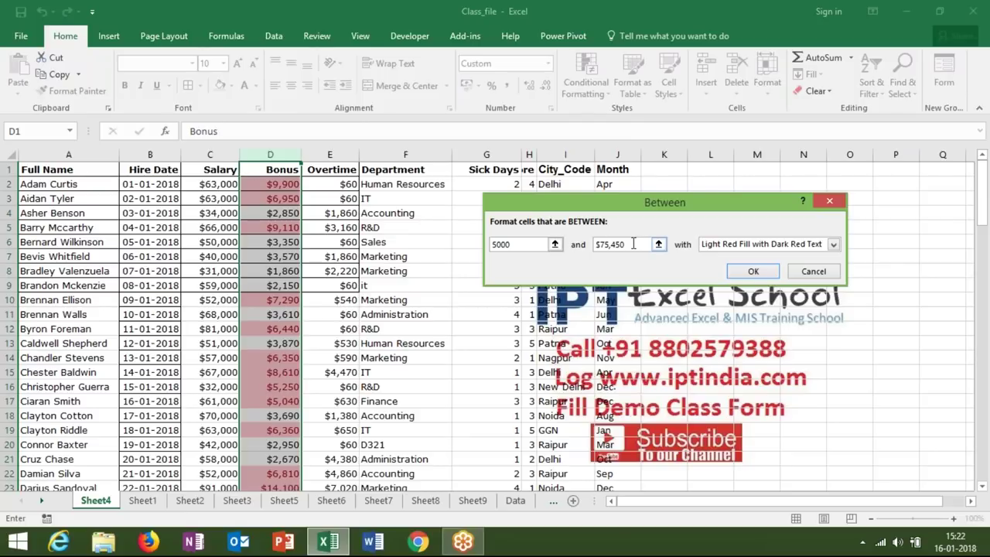
pyautogui.hotkey('shift', 'Home')
pyautogui.write('10000')
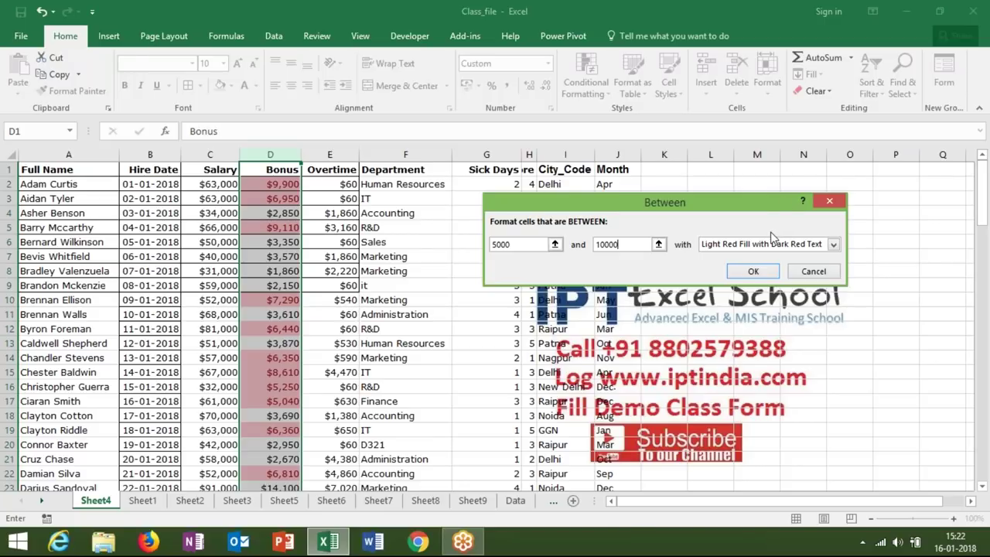
pyautogui.press('Escape')
pyautogui.click(601, 98)
pyautogui.moveTo(632, 118)
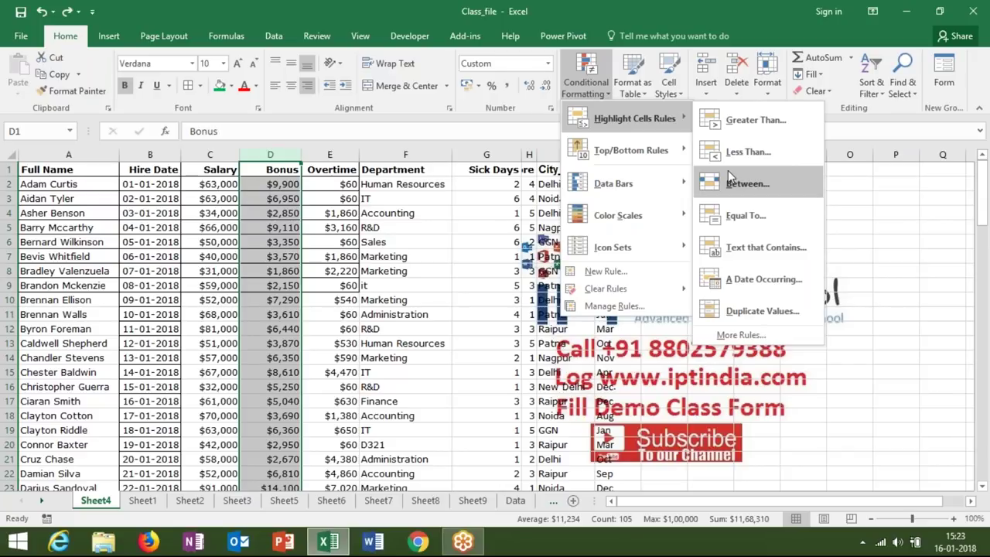
pyautogui.press('Escape')
pyautogui.press('Escape')
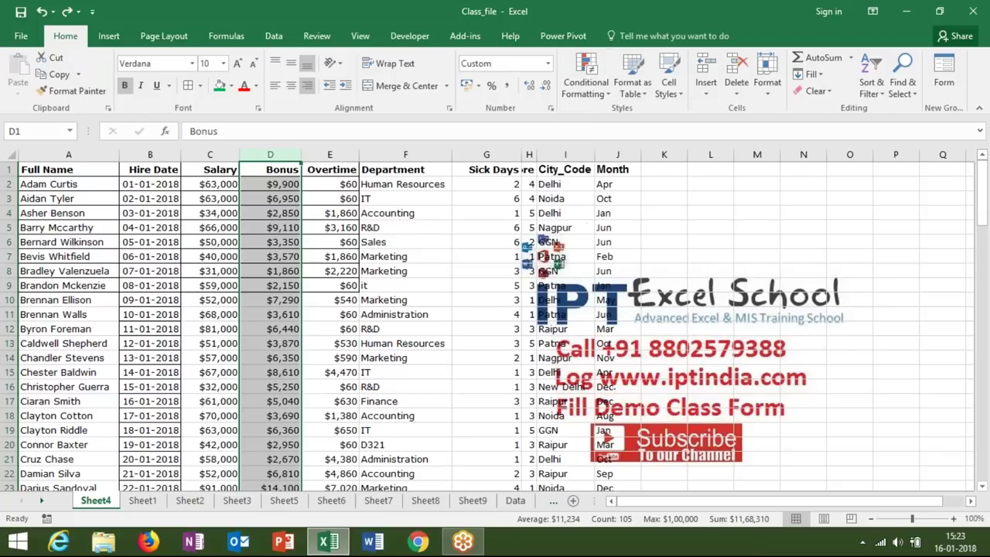
pyautogui.click(150, 154)
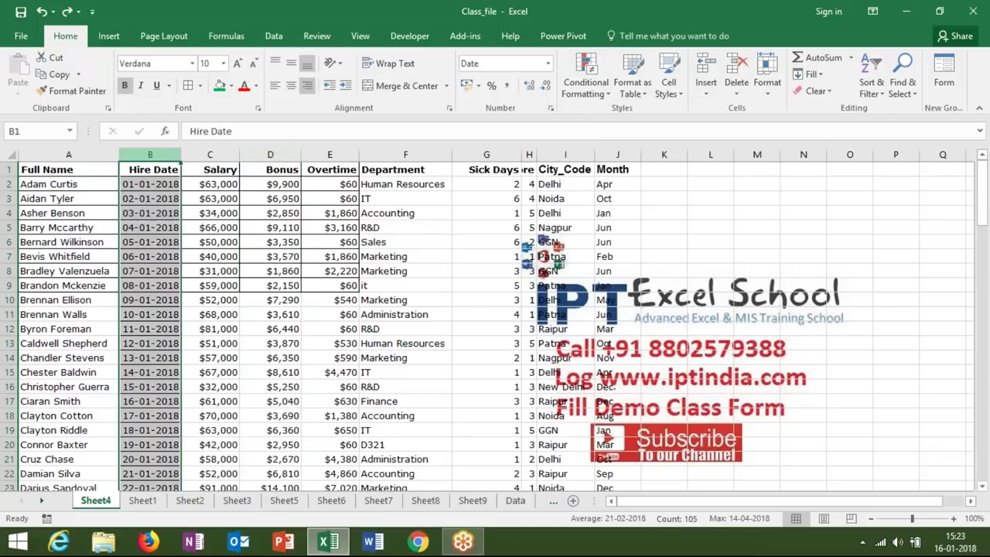
pyautogui.click(597, 72)
pyautogui.click(742, 117)
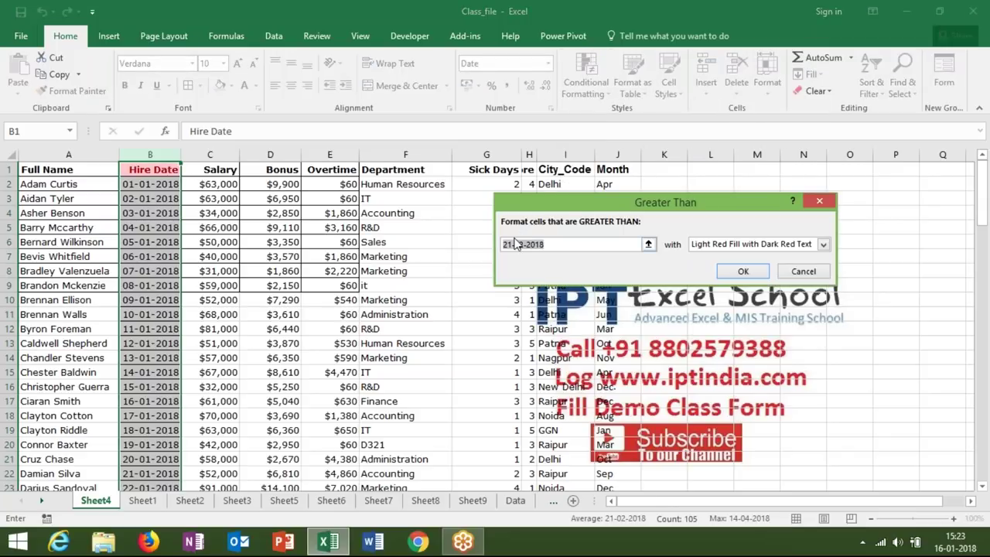
pyautogui.click(509, 244)
pyautogui.press('BackSpace')
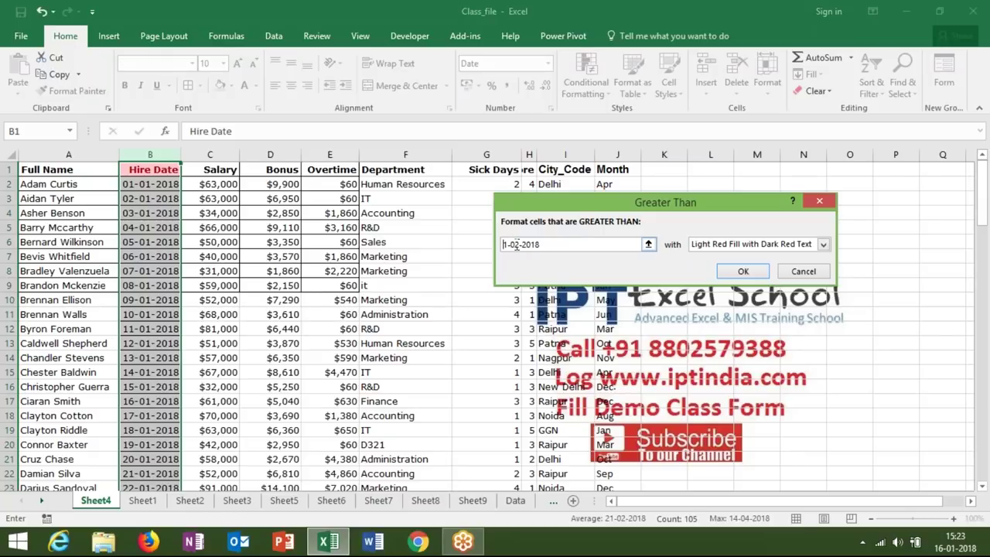
pyautogui.write('1')
pyautogui.write('1')
pyautogui.click(522, 243)
pyautogui.press('BackSpace')
pyautogui.write('1')
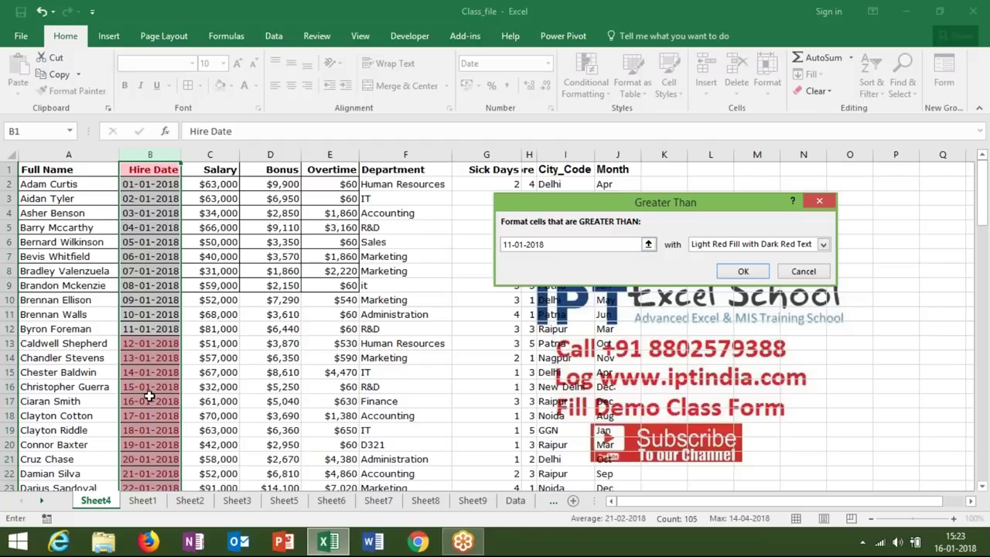
pyautogui.click(812, 273)
pyautogui.click(572, 97)
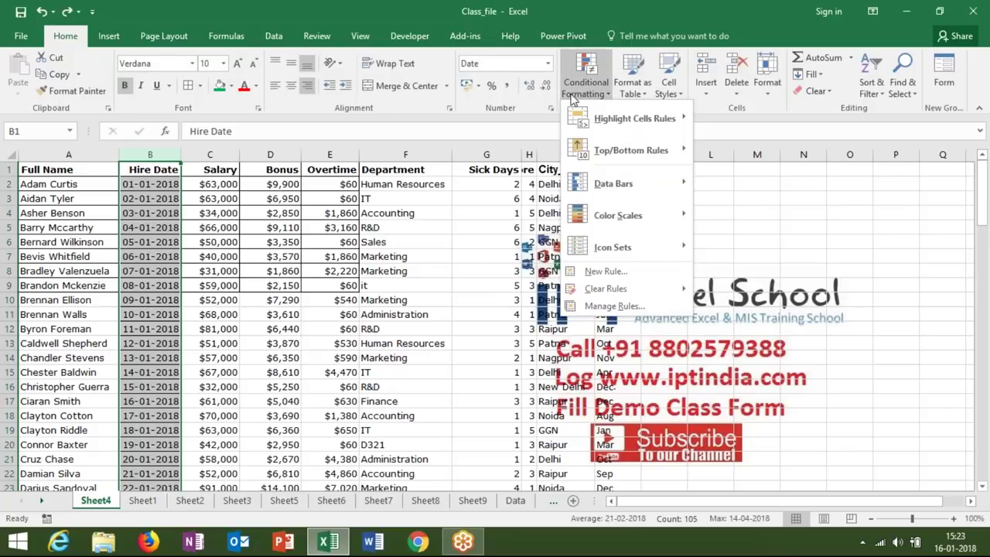
pyautogui.moveTo(631, 118)
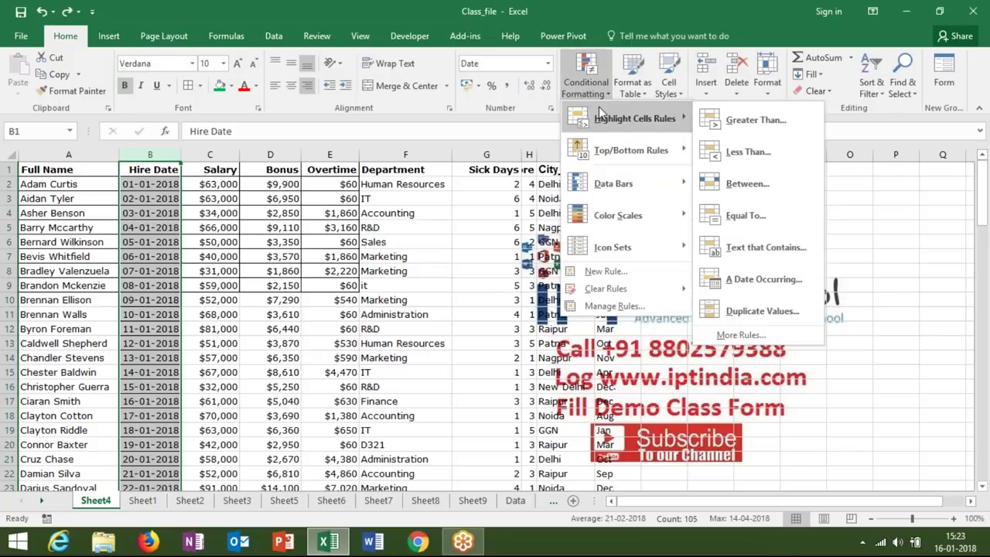
pyautogui.click(422, 195)
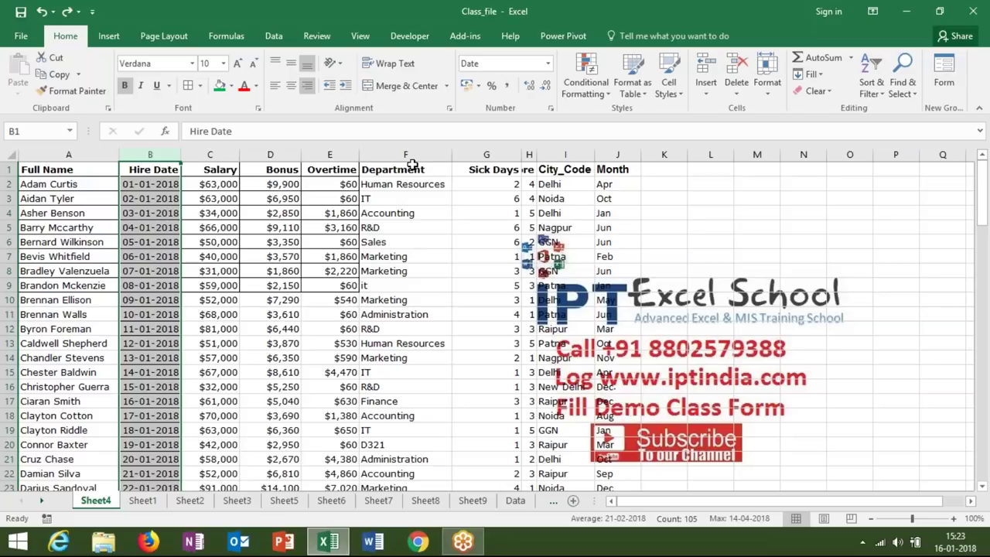
# Step: Try an Equal To 'IT' rule on the Department column without applying it
pyautogui.click(410, 155)
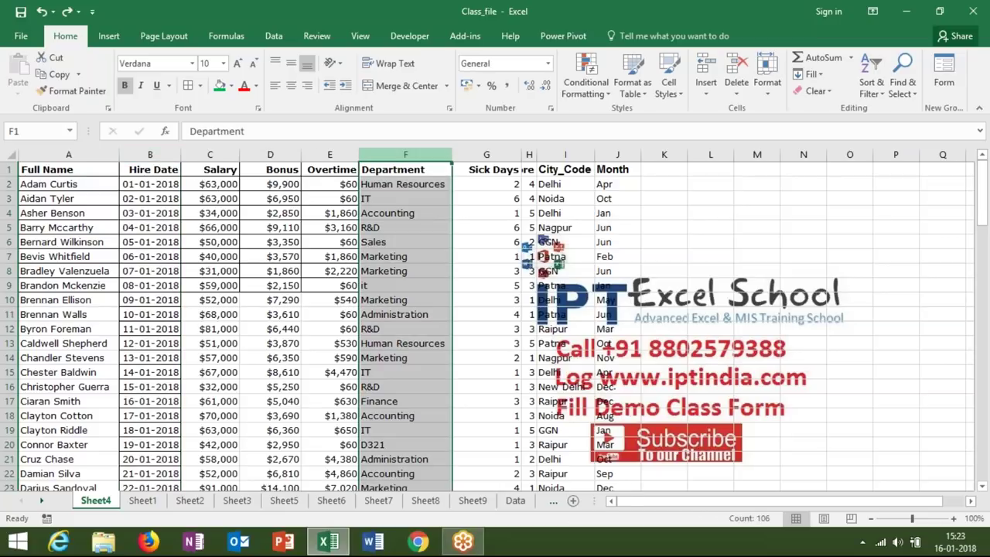
pyautogui.click(585, 81)
pyautogui.moveTo(623, 119)
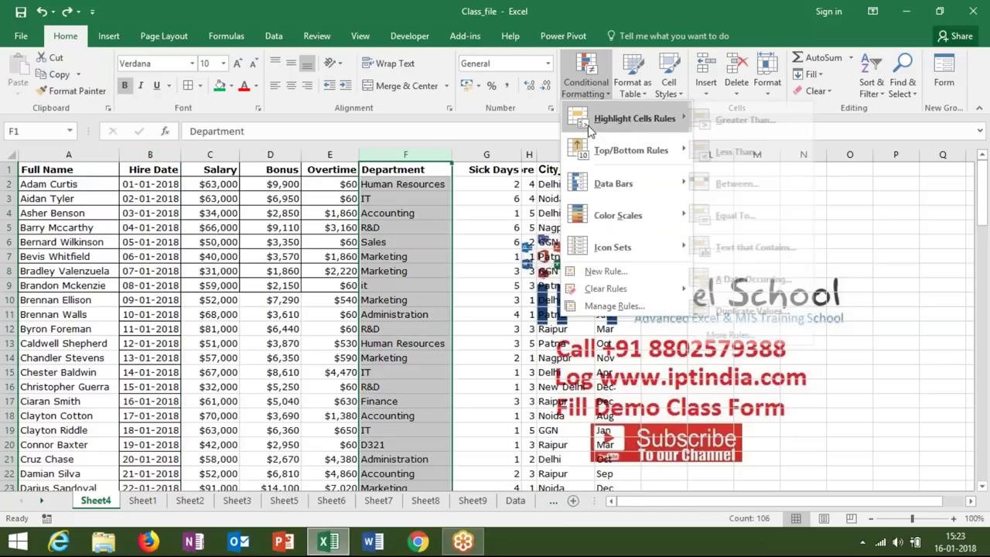
pyautogui.click(735, 215)
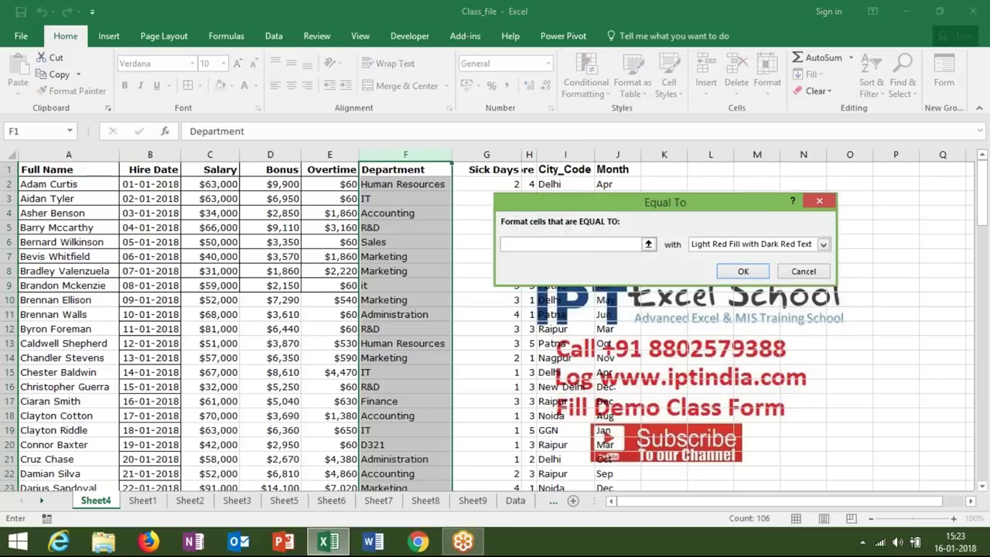
pyautogui.write('IT')
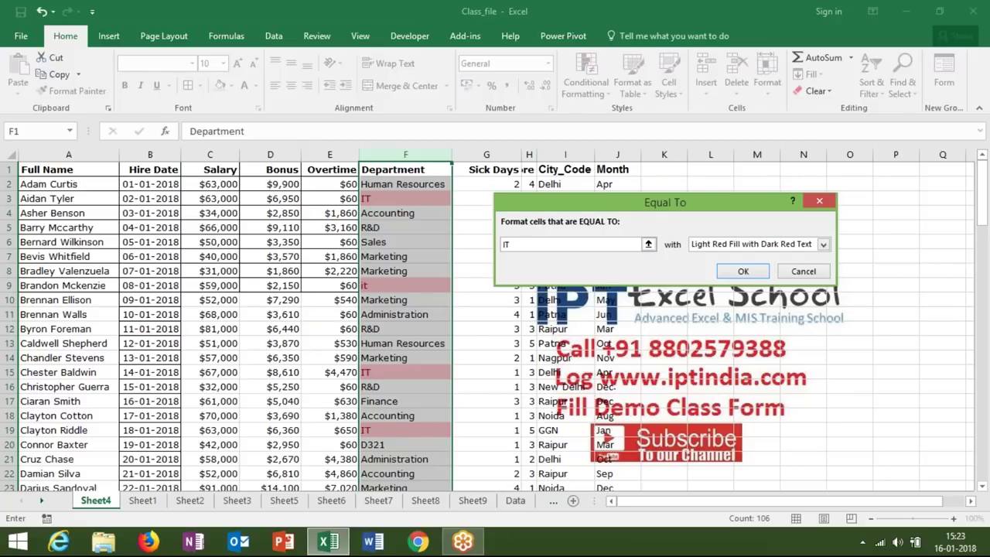
pyautogui.press('Return')
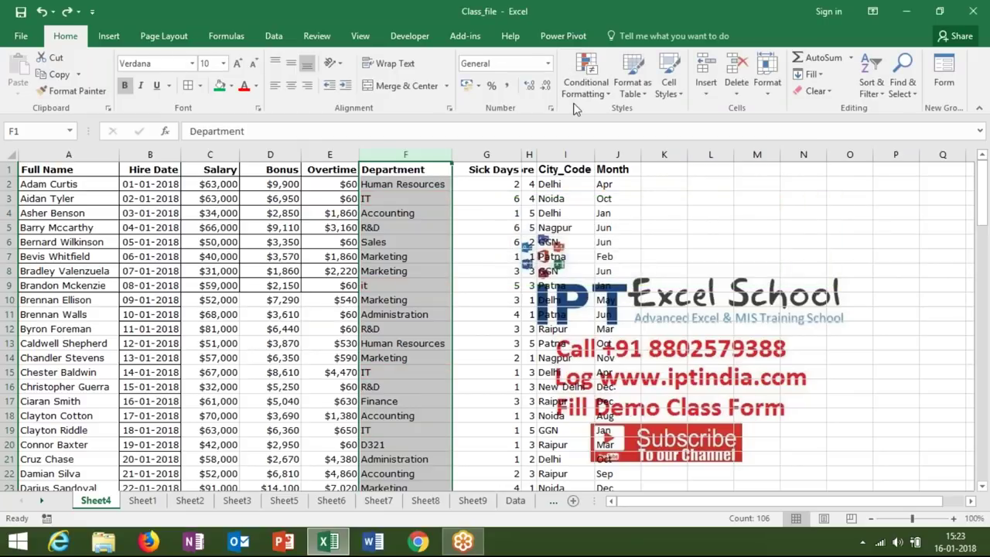
# Step: Try an Equal To 'Delhi' rule on the City_Code column without applying it
pyautogui.click(564, 154)
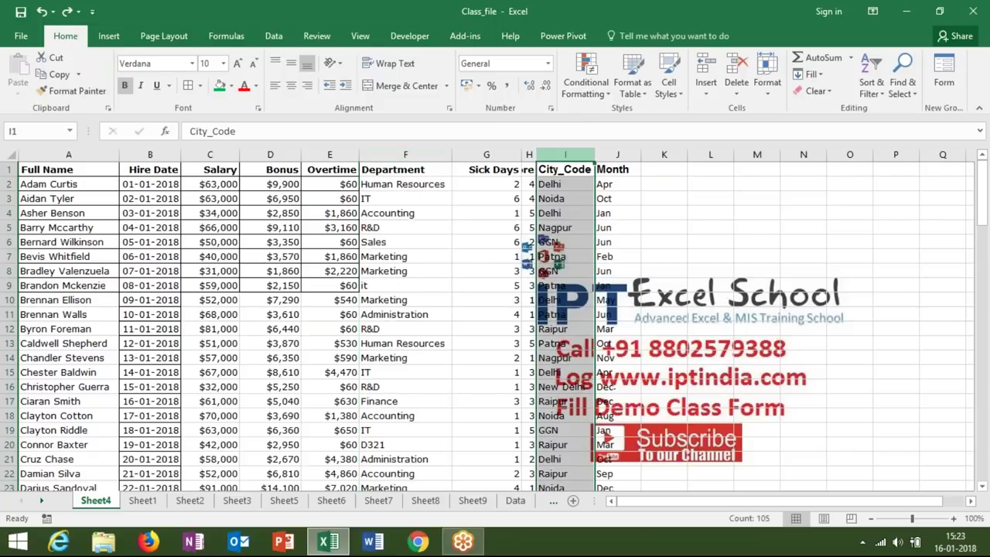
pyautogui.click(586, 78)
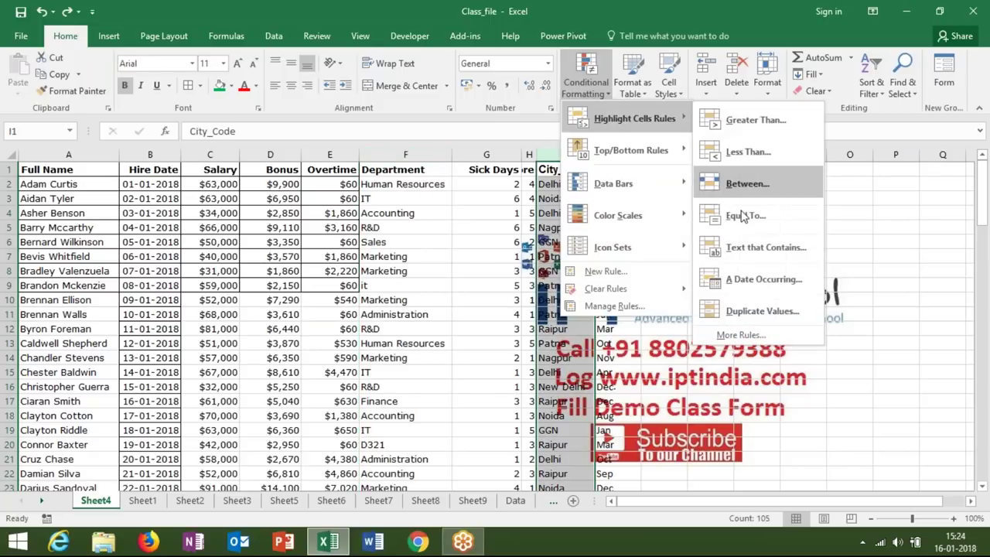
pyautogui.click(744, 217)
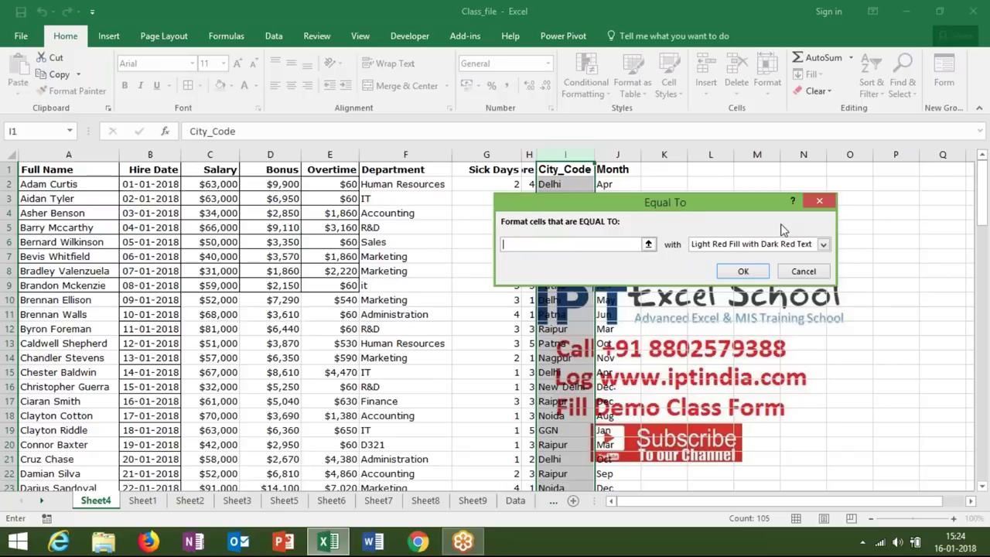
pyautogui.moveTo(705, 204); pyautogui.dragTo(808, 184)
pyautogui.write('Delhi')
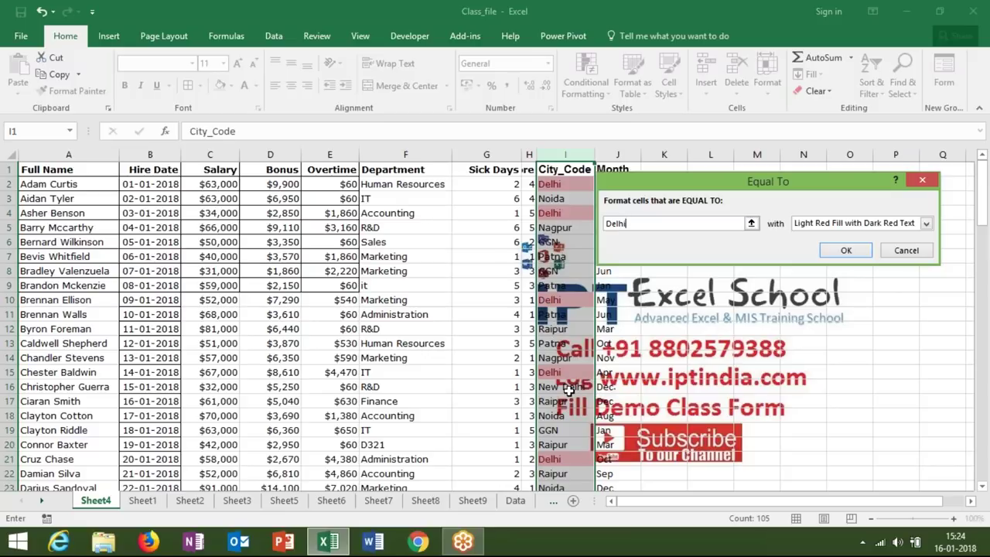
pyautogui.press('Return')
pyautogui.click(600, 99)
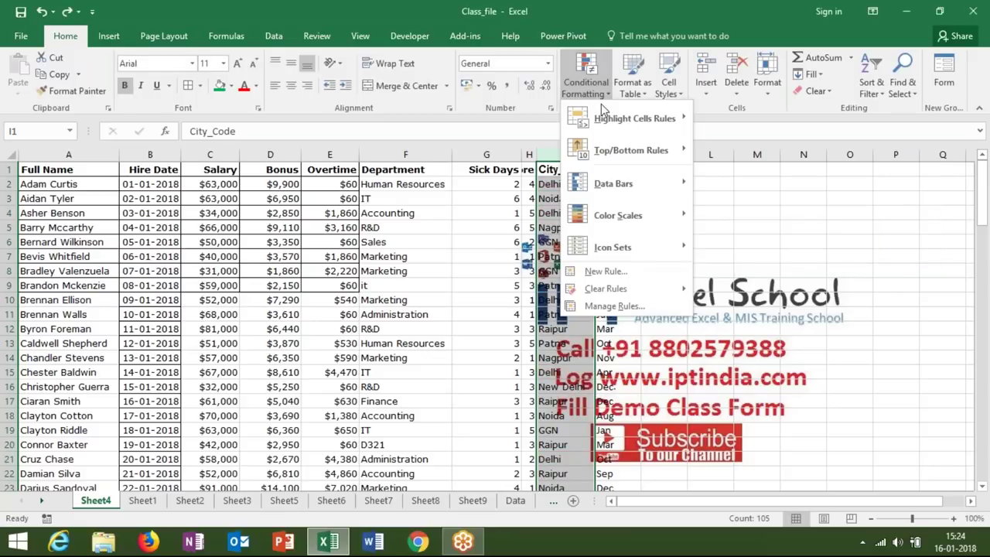
pyautogui.moveTo(634, 118)
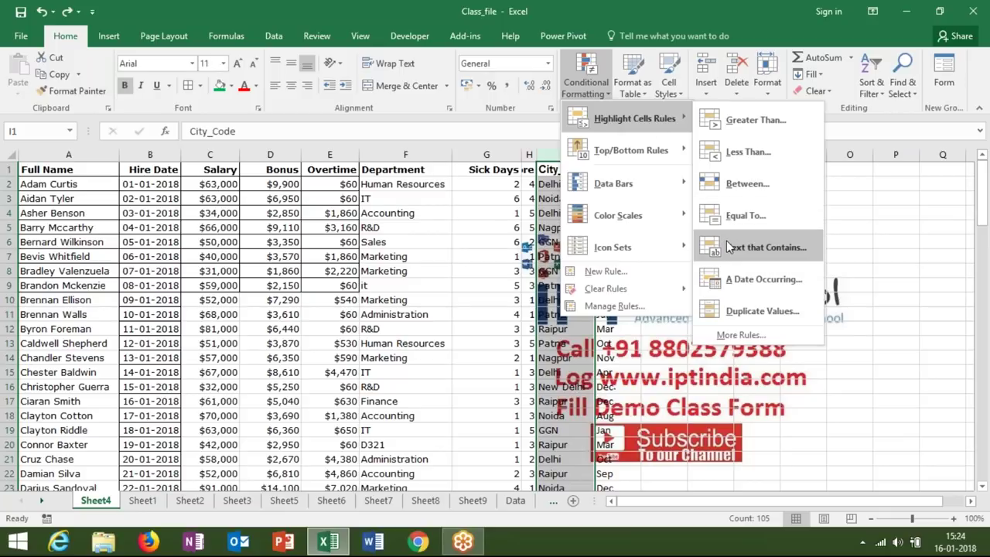
# Step: Try a Text that Contains 'Delhi' rule on City_Code, then cancel it
pyautogui.click(727, 246)
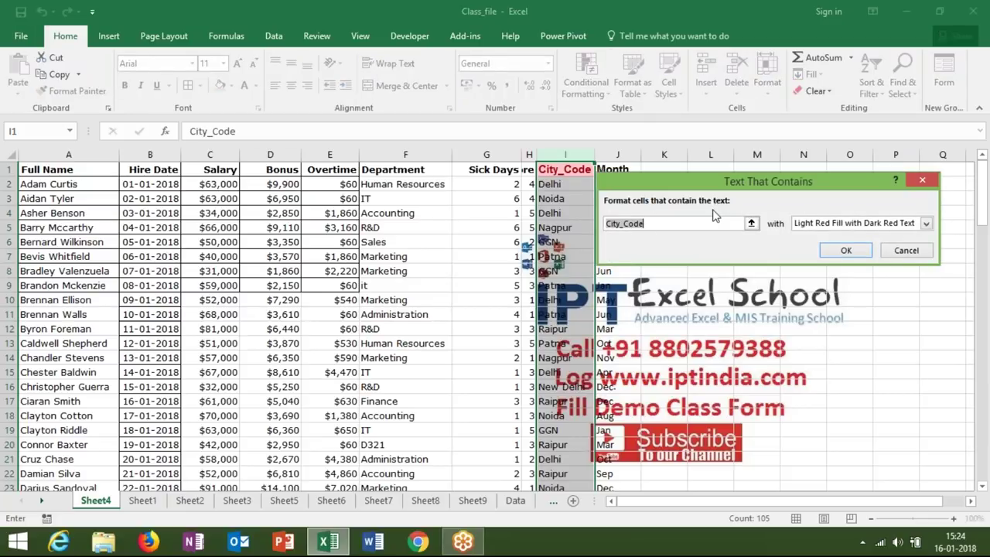
pyautogui.write('D')
pyautogui.write('elhi')
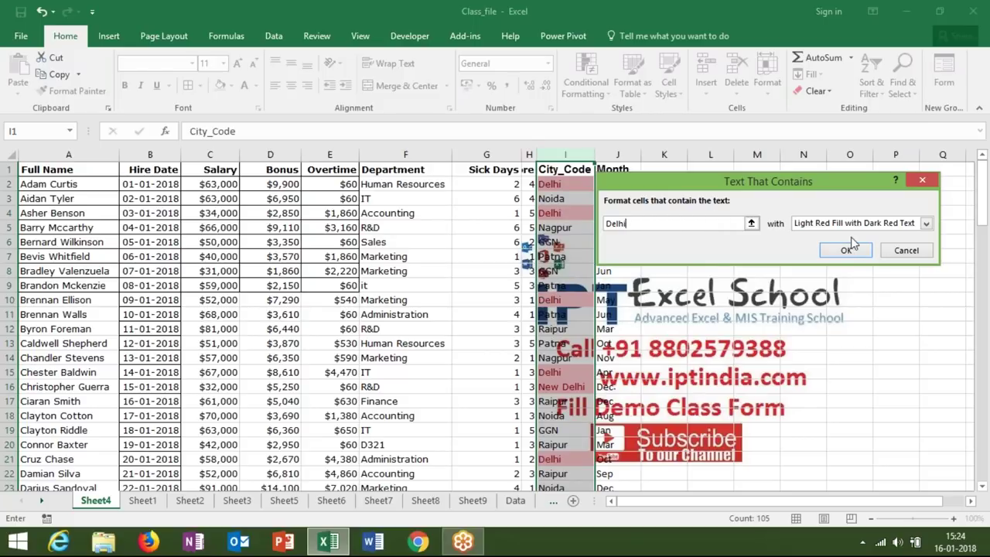
pyautogui.click(901, 250)
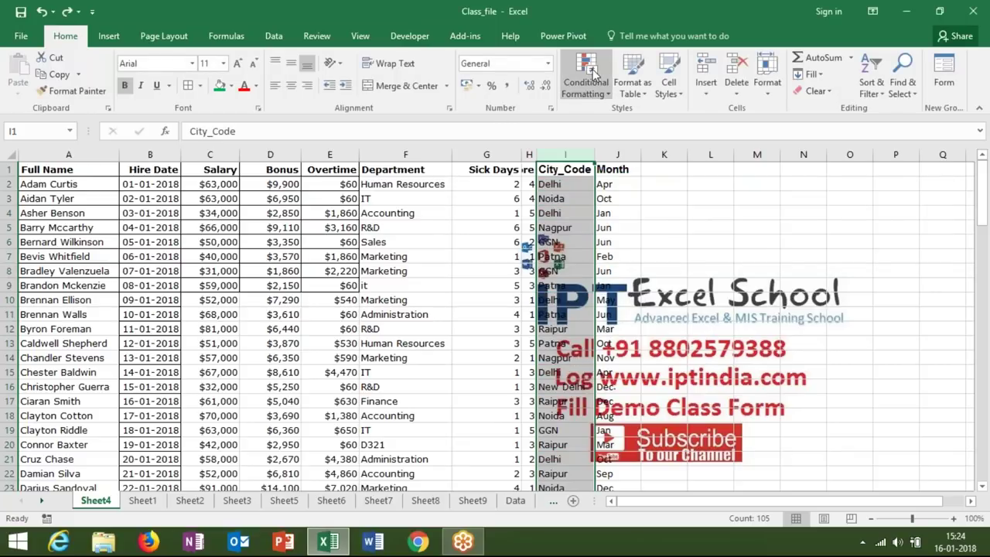
pyautogui.click(593, 73)
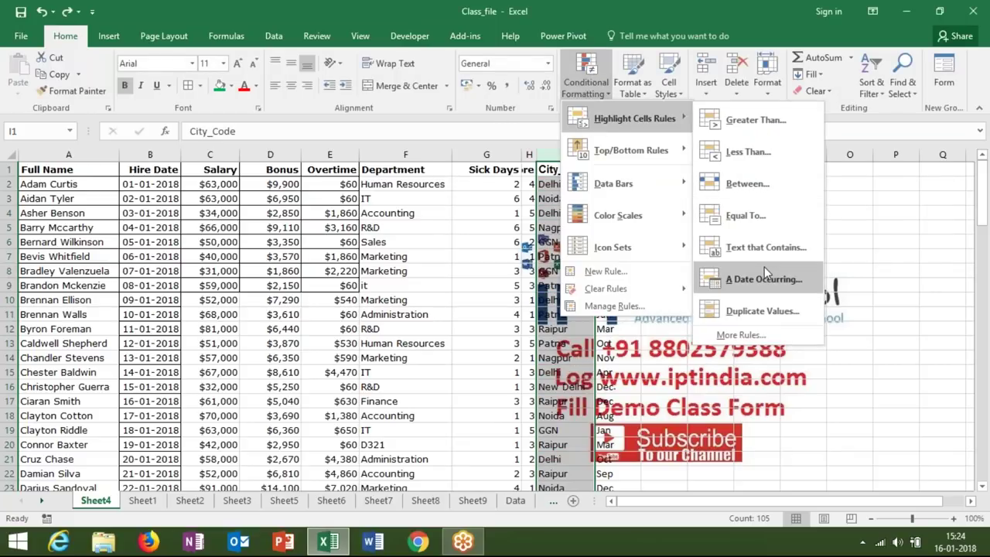
pyautogui.click(236, 168)
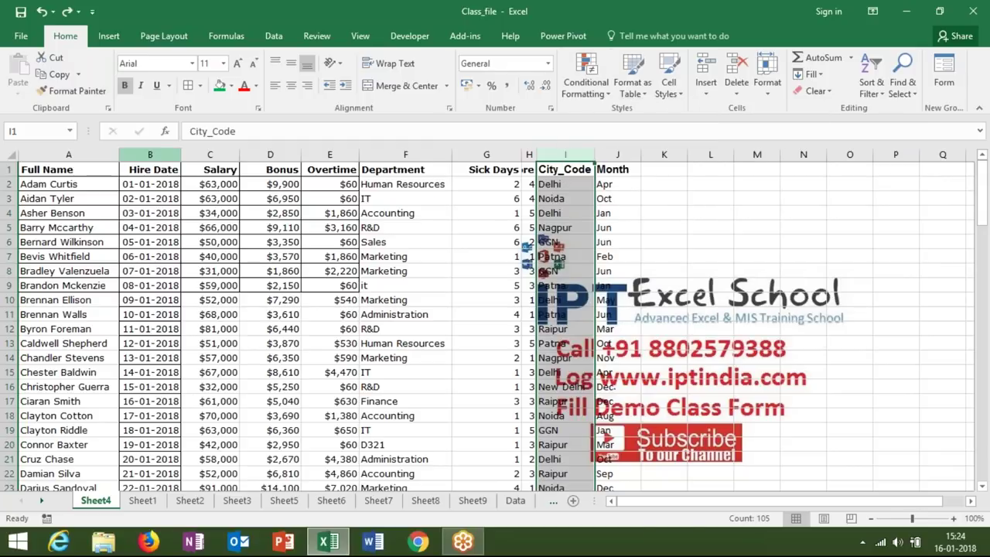
# Step: Try an Equal To 16-01-2018 rule on the Hire Date column, then cancel it
pyautogui.click(150, 155)
pyautogui.click(586, 77)
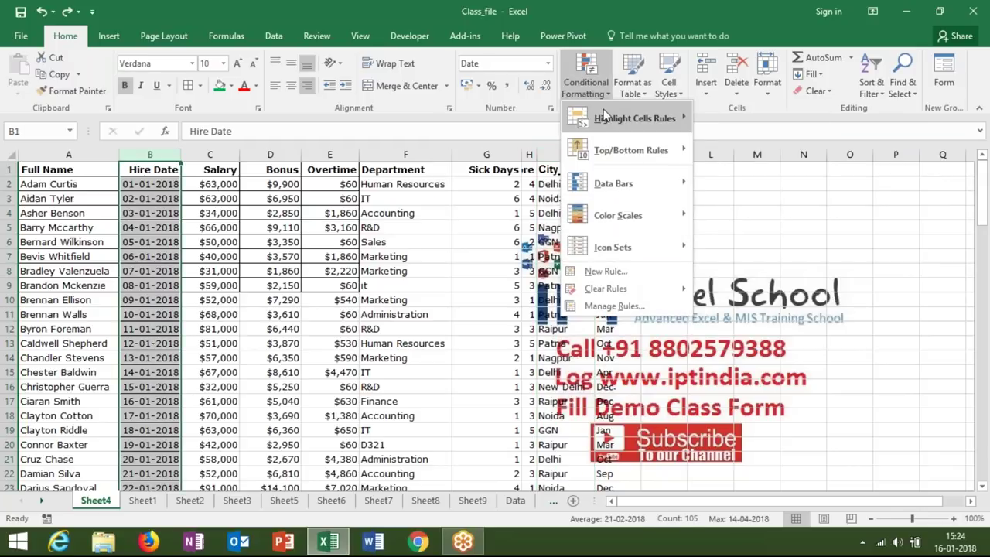
pyautogui.moveTo(635, 118)
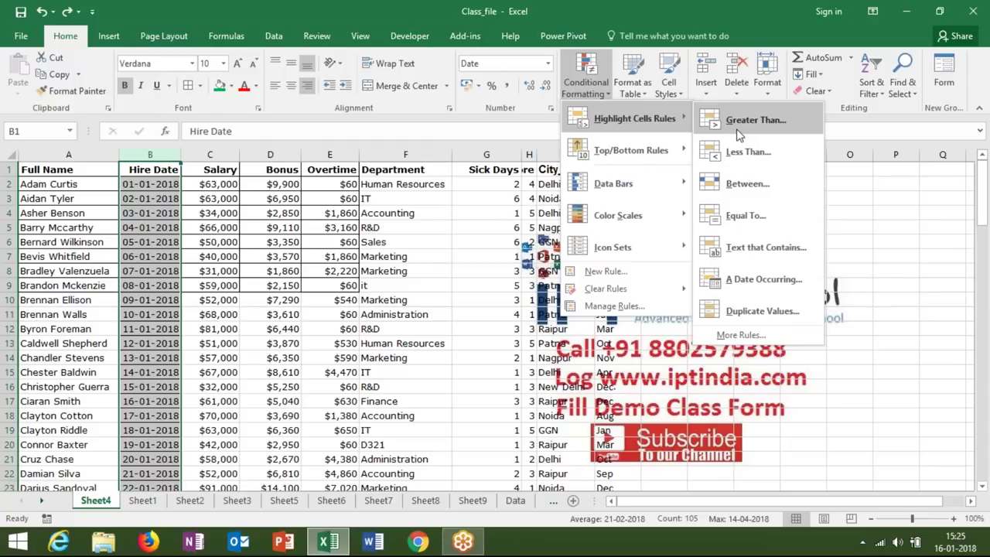
pyautogui.click(745, 216)
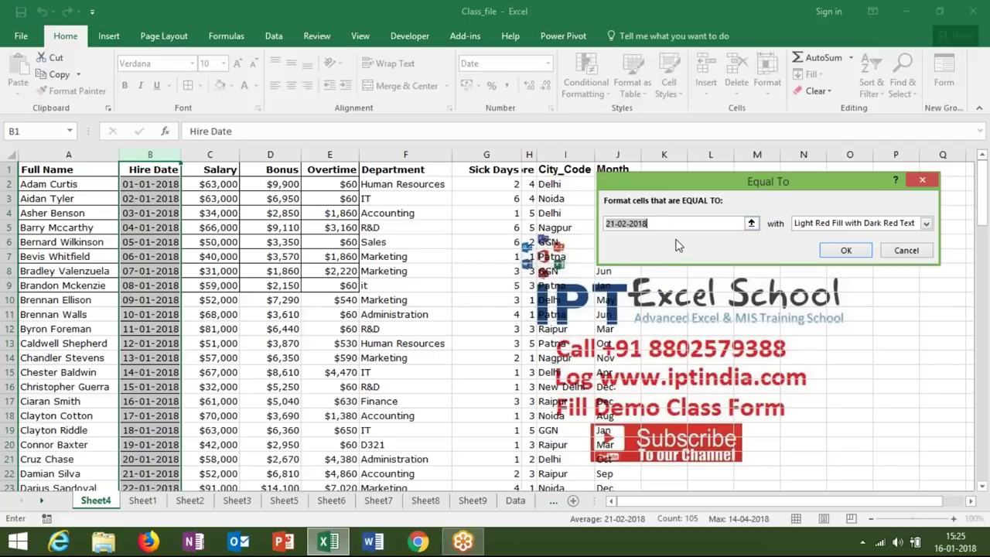
pyautogui.write('16-01-2018')
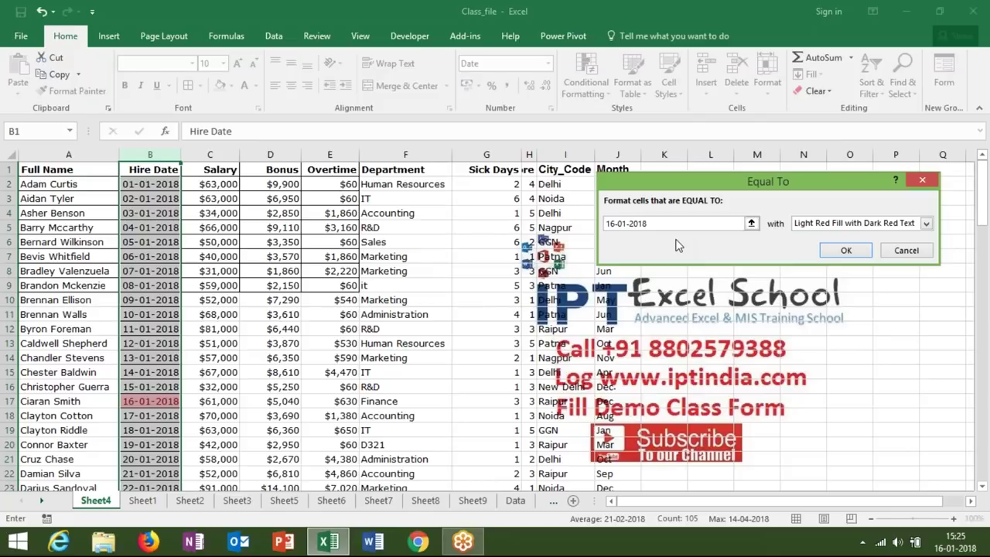
pyautogui.press('Escape')
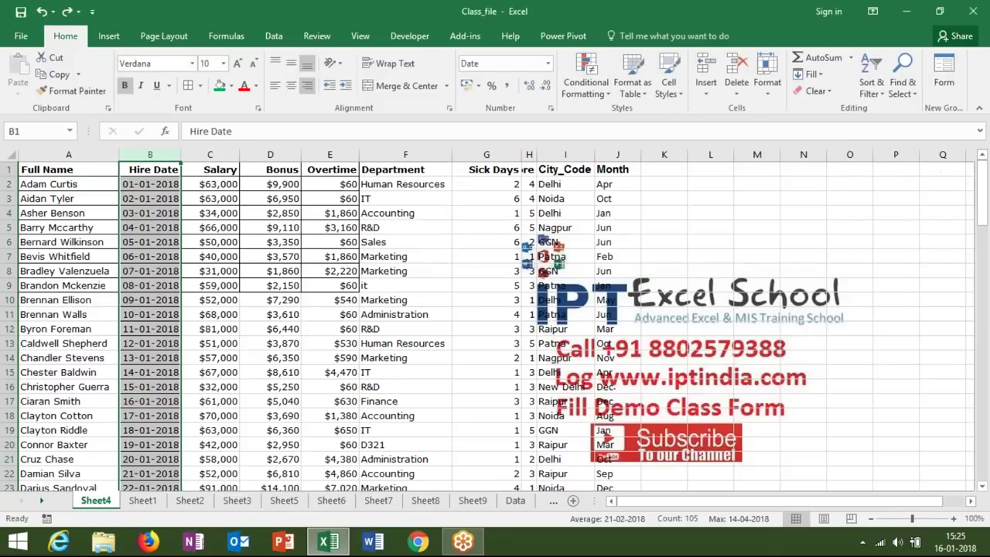
pyautogui.click(592, 92)
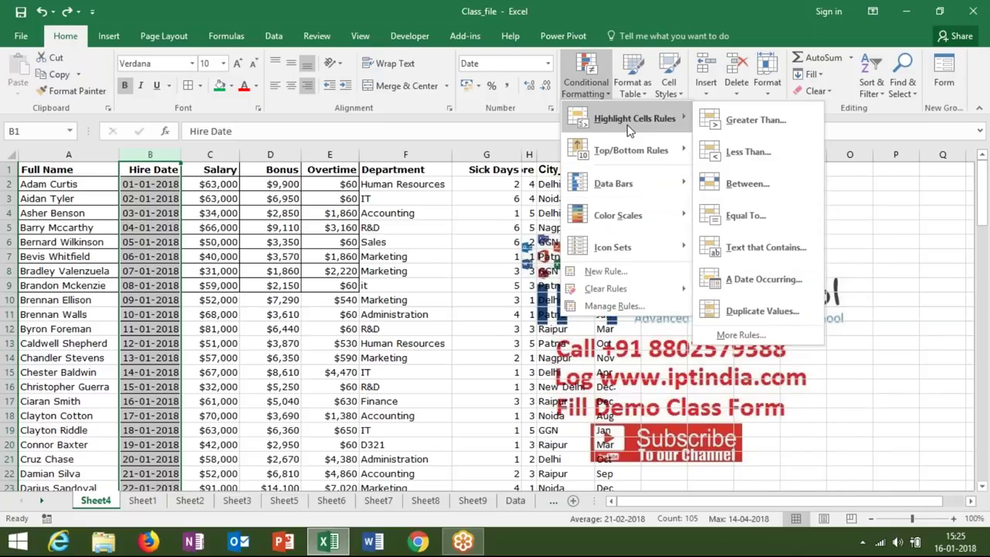
pyautogui.moveTo(633, 119)
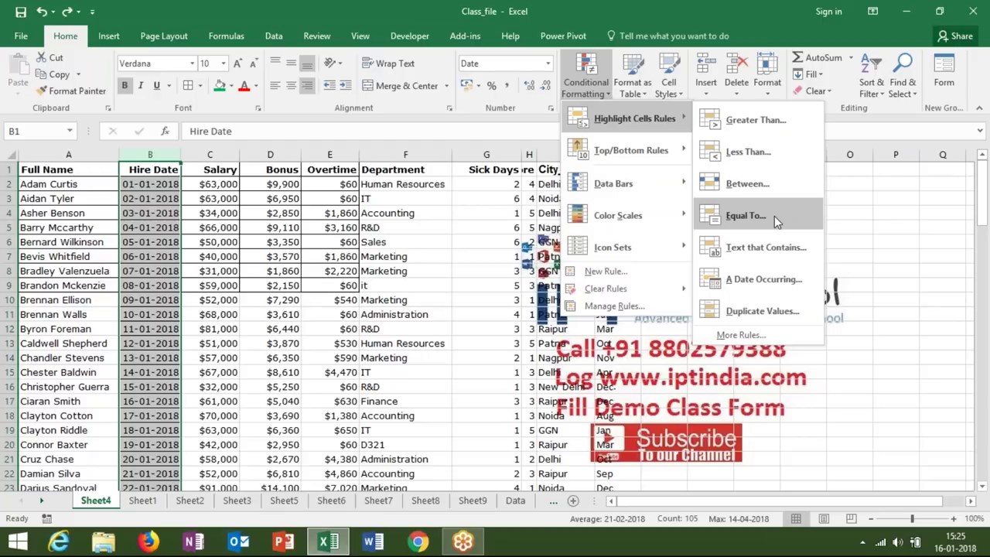
# Step: Preview A Date Occurring highlights on Hire Date for Today, Tomorrow and In the last 7 days
pyautogui.click(768, 277)
pyautogui.click(691, 209)
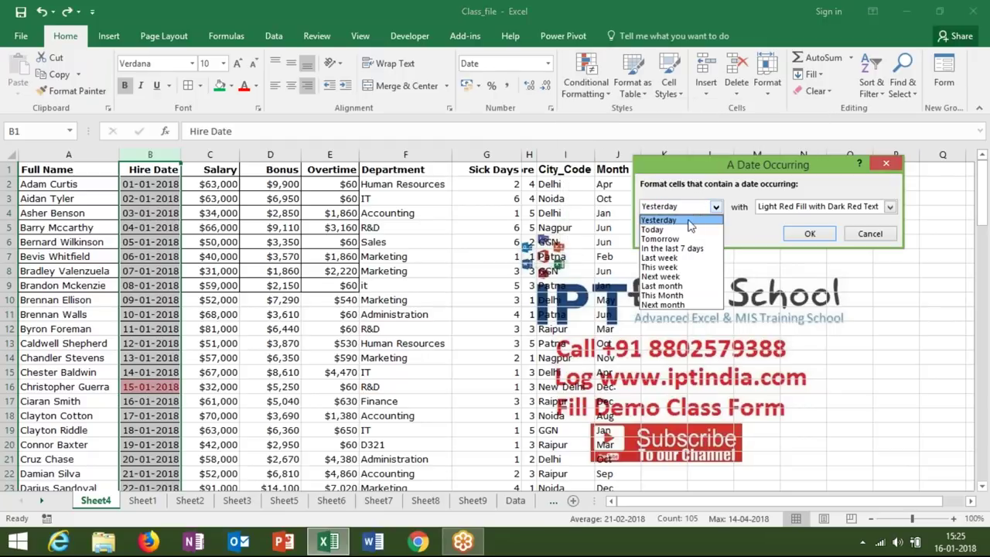
pyautogui.click(686, 231)
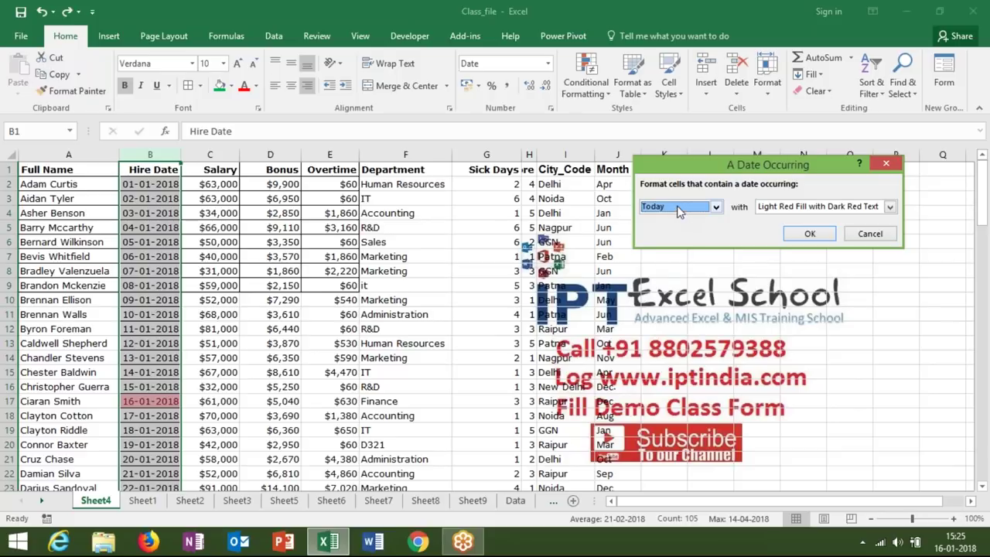
pyautogui.click(679, 210)
pyautogui.click(677, 239)
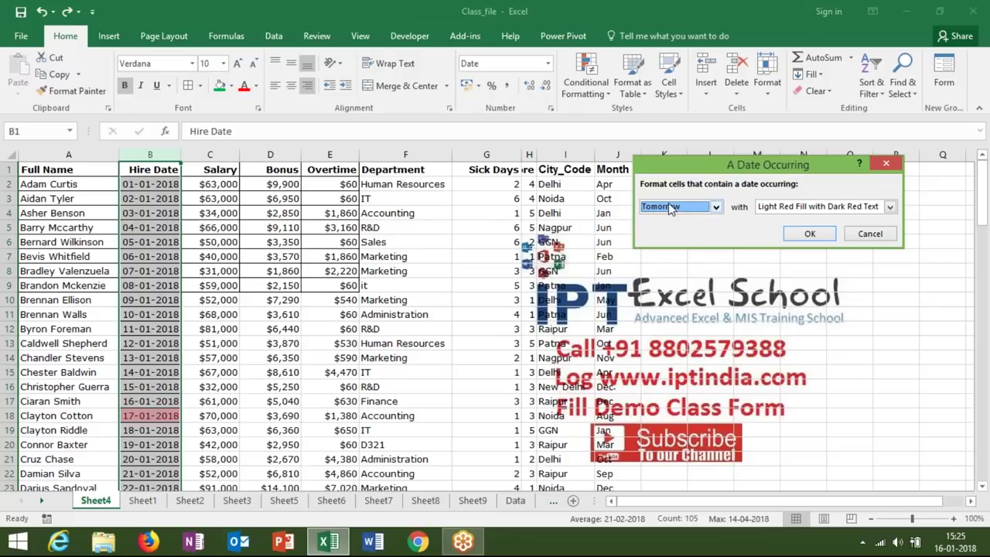
pyautogui.click(668, 205)
pyautogui.click(671, 249)
pyautogui.click(663, 207)
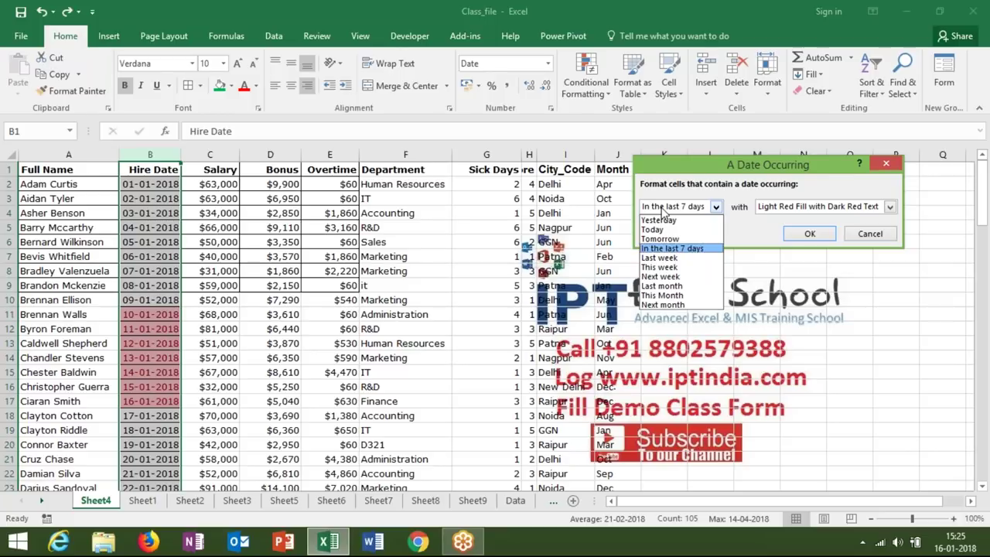
pyautogui.click(659, 229)
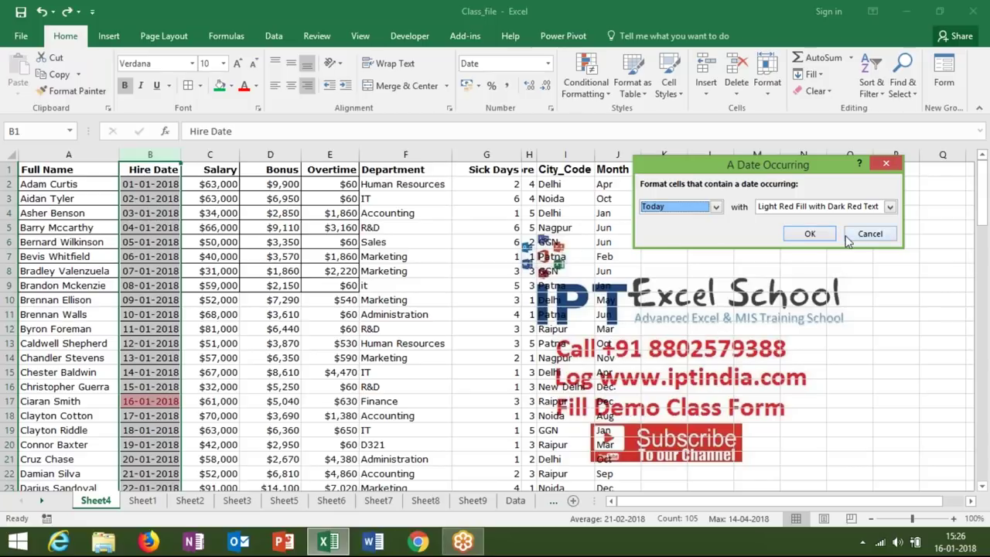
# Step: Cancel the date rule and dismiss the Conditional Formatting menu without choosing any rule
pyautogui.click(869, 233)
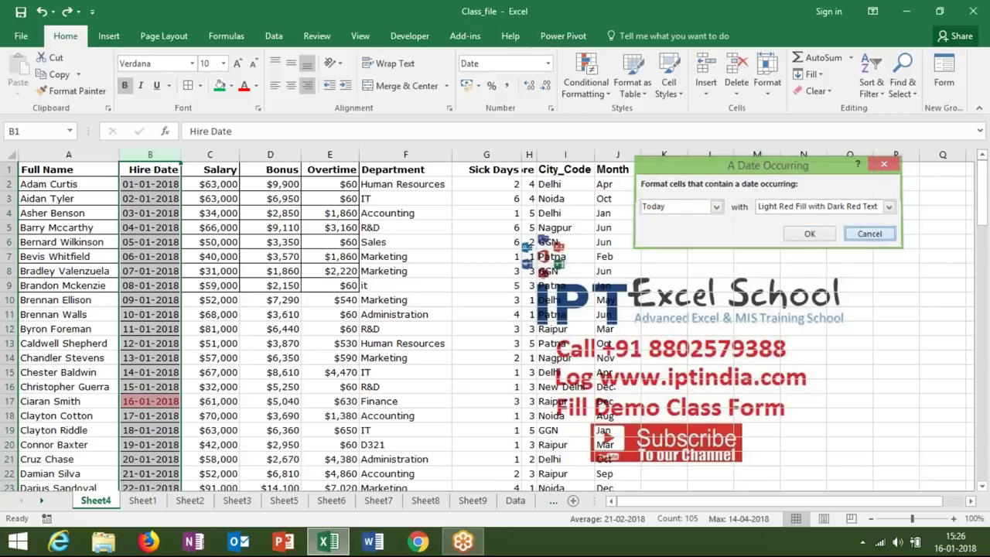
pyautogui.click(581, 86)
pyautogui.moveTo(632, 119)
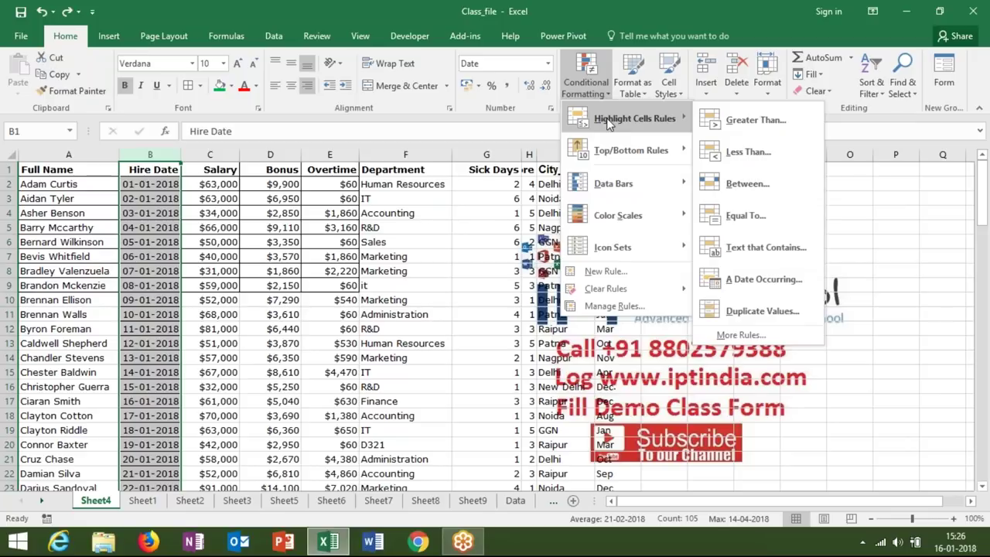
pyautogui.click(441, 249)
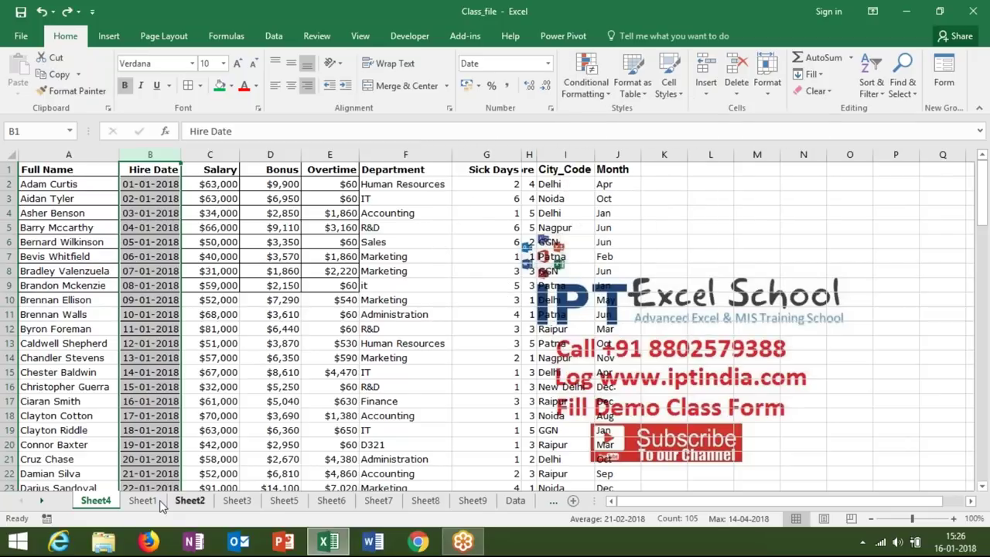
# Step: On Sheet8, delete the Month and Sales data in columns A–B, then undo to restore it
pyautogui.click(426, 501)
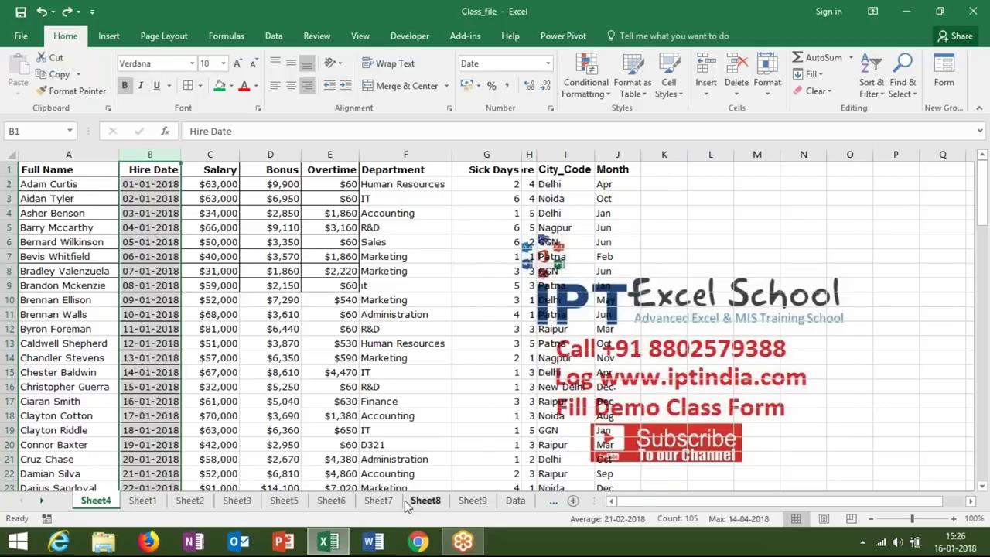
pyautogui.moveTo(41, 155); pyautogui.dragTo(87, 155)
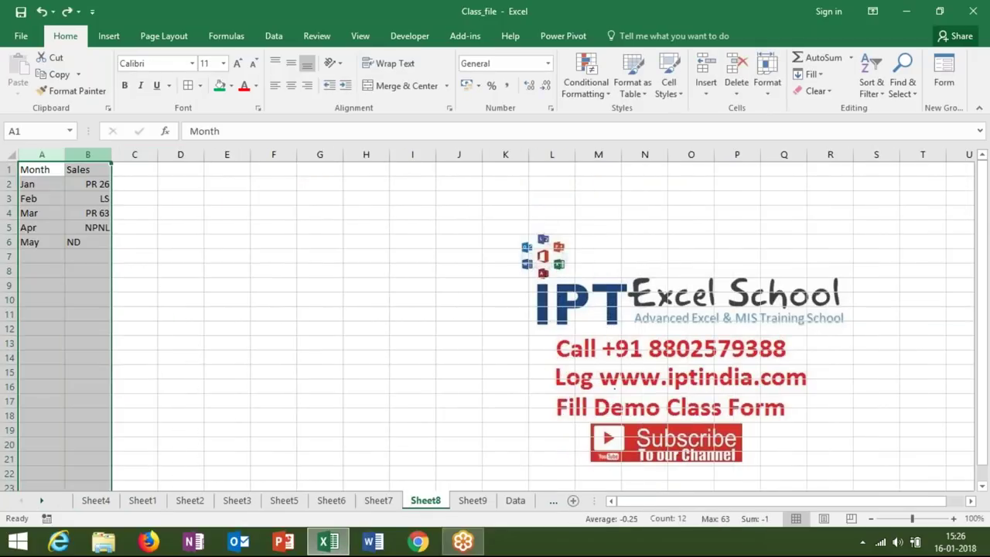
pyautogui.press('Delete')
pyautogui.click(46, 172)
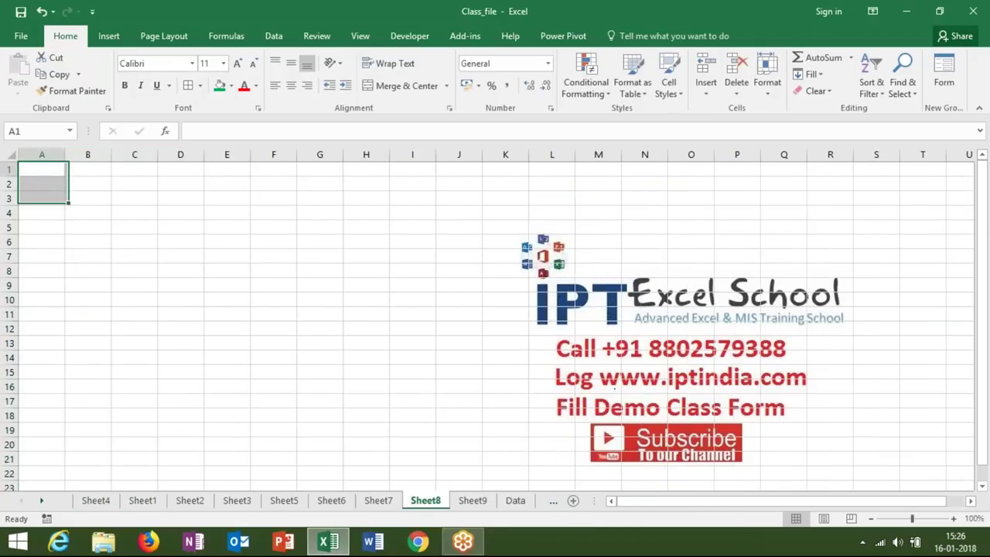
pyautogui.hotkey('ctrl', 'z')
# Step: Enter the header 'Mobile' in D1 and a first mobile number in D2
pyautogui.click(182, 171)
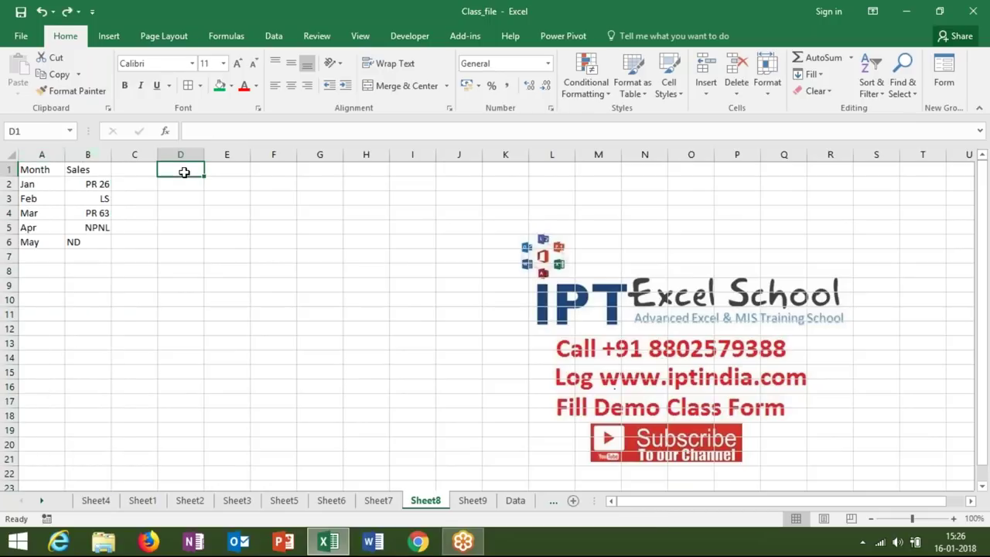
pyautogui.write('Mobile')
pyautogui.press('Return')
pyautogui.write('8802579')
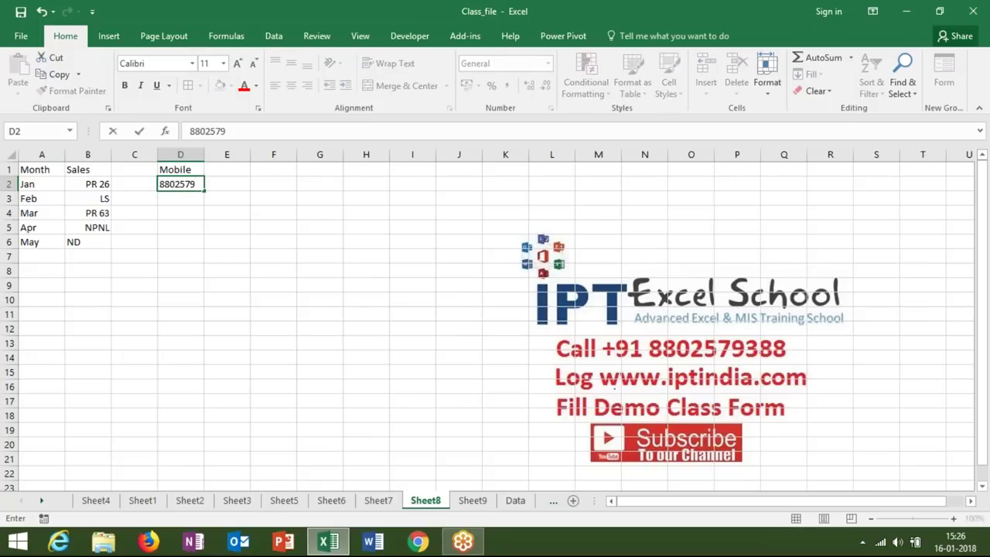
pyautogui.write('88')
pyautogui.press('Return')
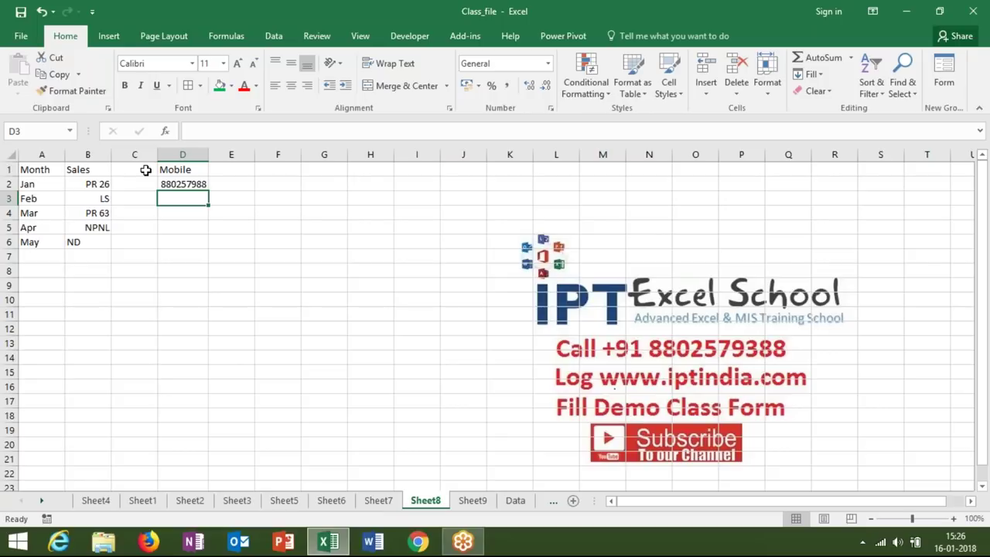
# Step: Apply a Duplicate Values highlight rule with the default light red to column D
pyautogui.click(172, 155)
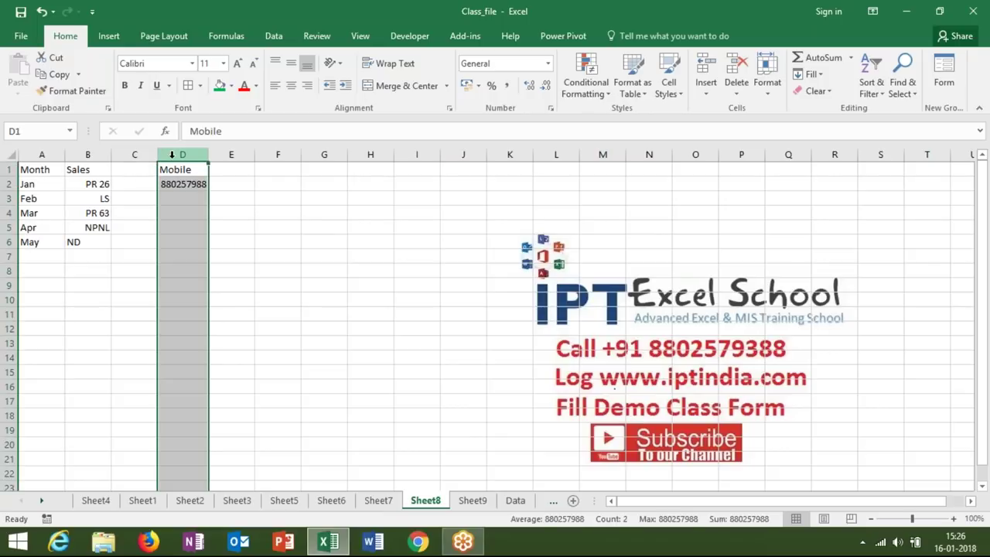
pyautogui.click(585, 85)
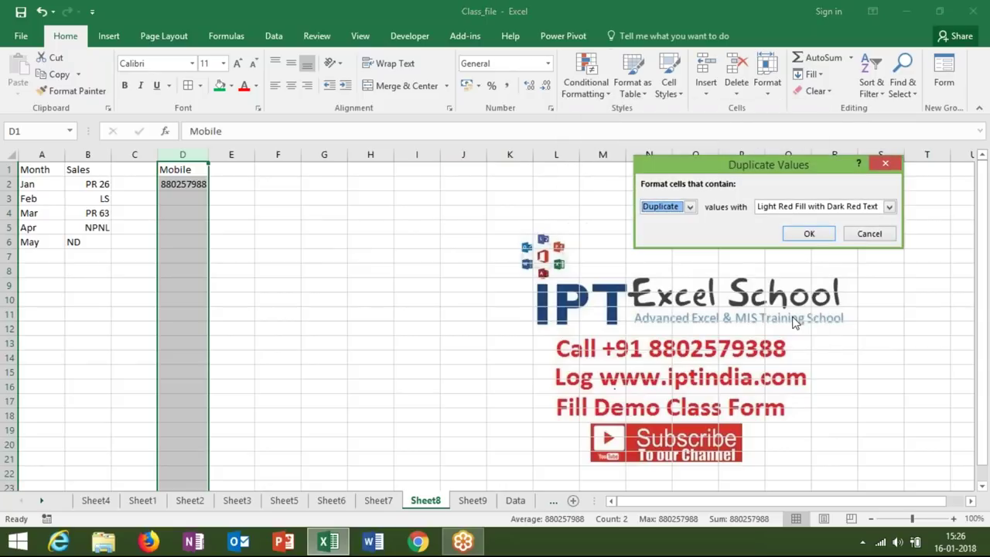
pyautogui.click(688, 207)
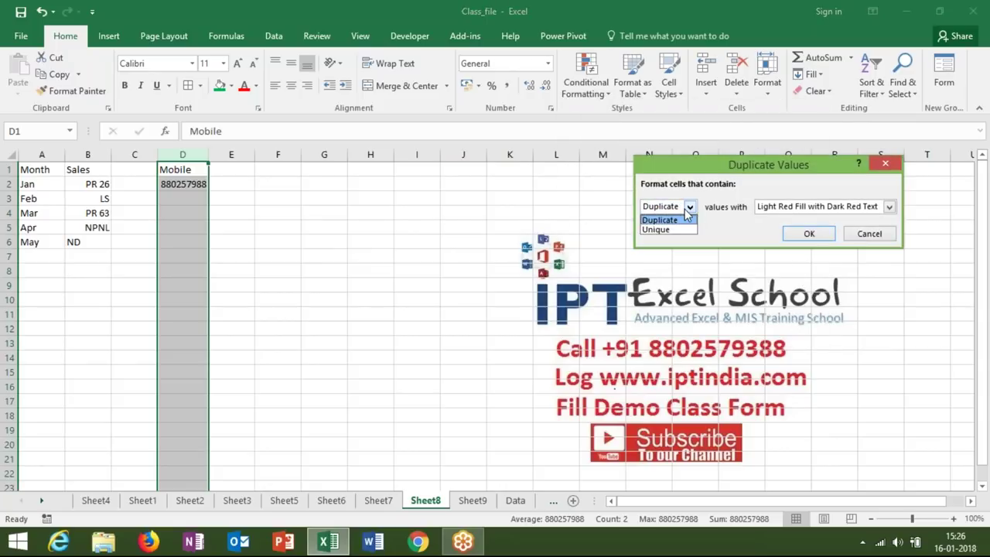
pyautogui.click(685, 214)
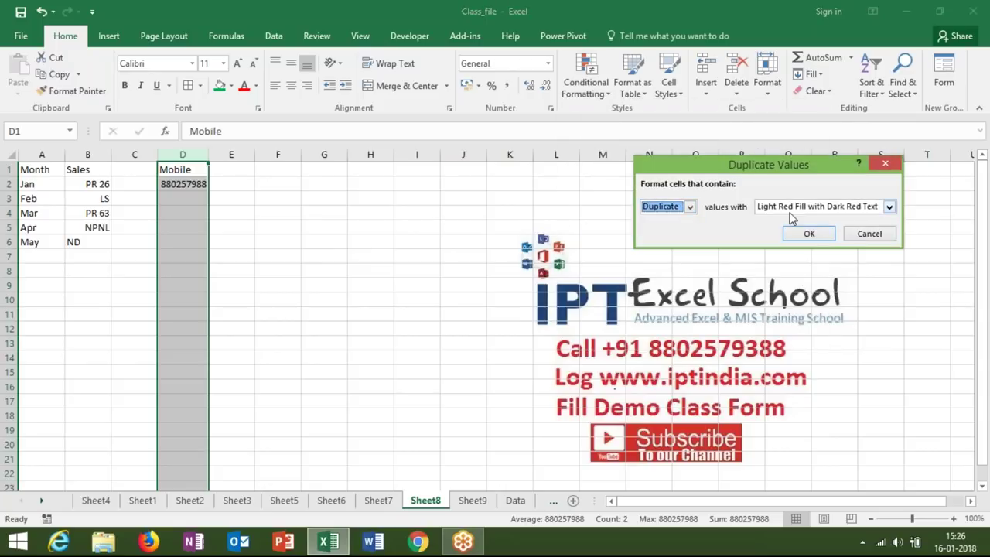
pyautogui.click(807, 234)
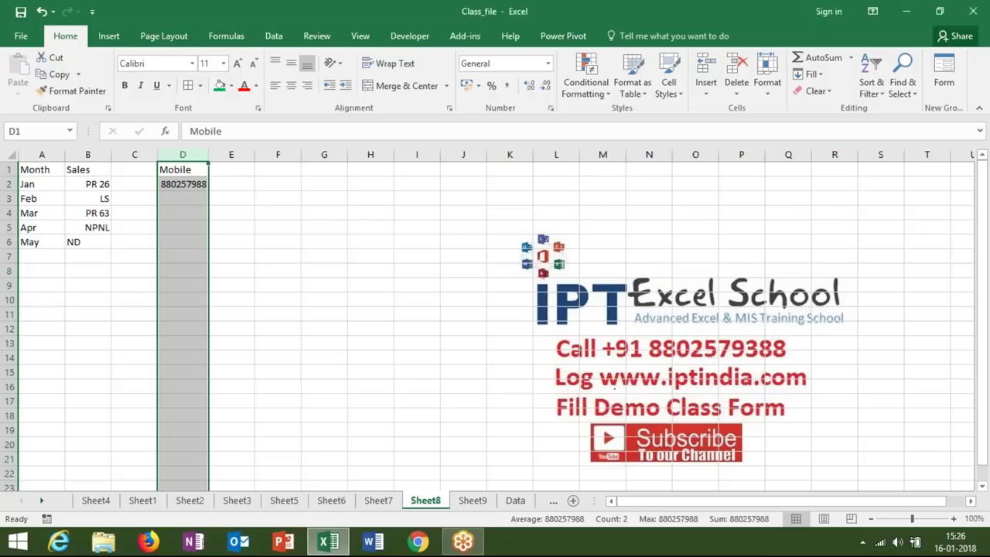
# Step: Enter a second mobile number in D7, then edit D2 so both numbers match
pyautogui.click(193, 252)
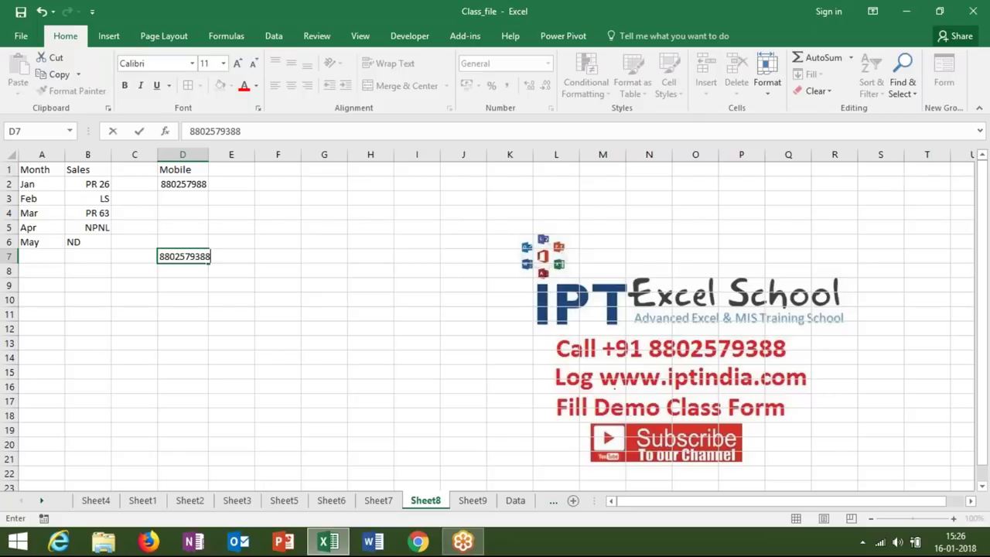
pyautogui.press('Return')
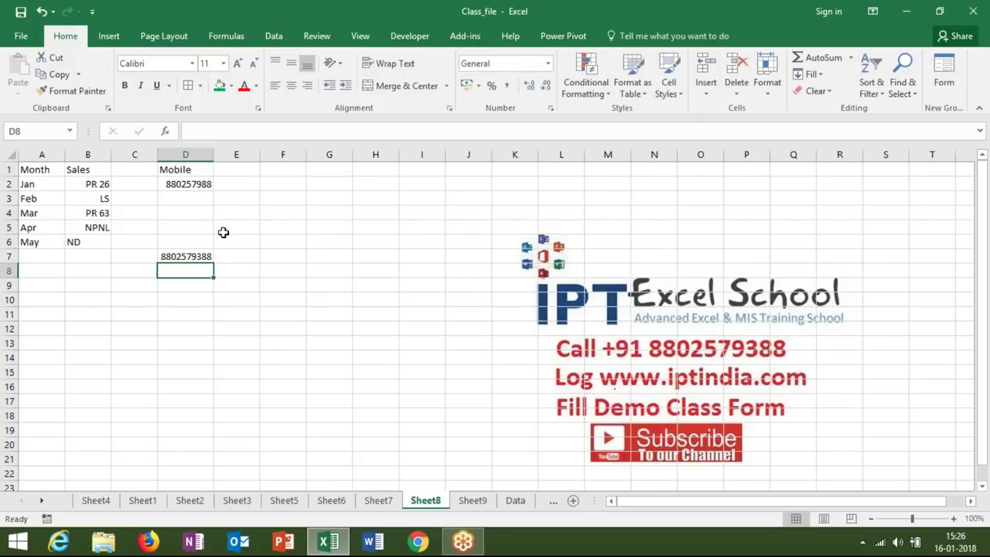
pyautogui.click(202, 184)
pyautogui.doubleClick(202, 184)
pyautogui.write('3')
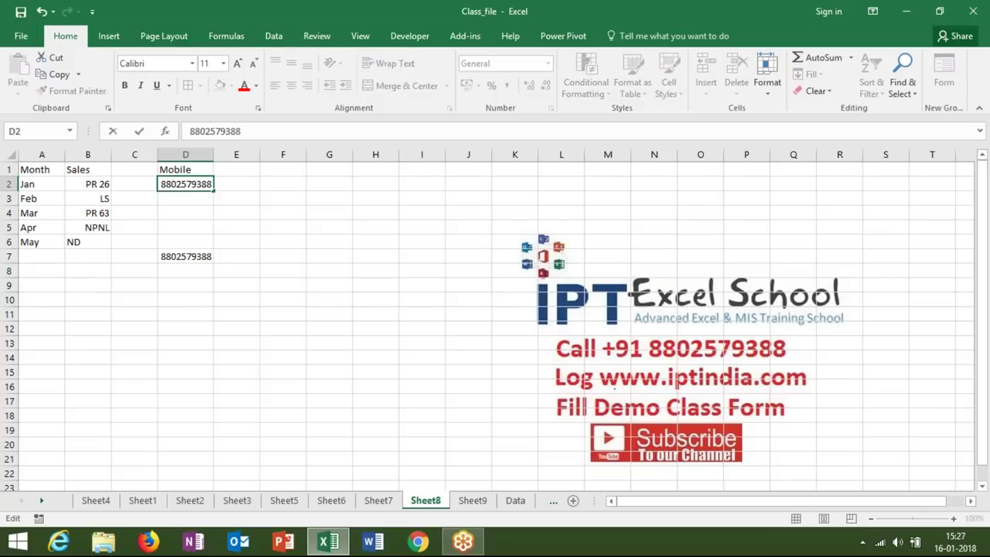
pyautogui.press('Return')
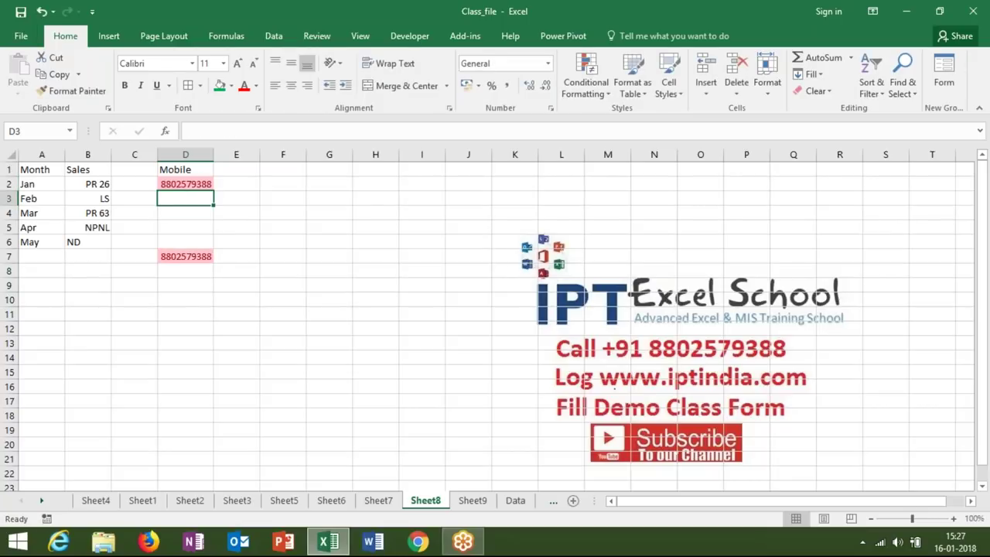
# Step: Enter 1 in D3, D11 and D14 so the repeated 1s turn pink
pyautogui.write('1')
pyautogui.click(178, 314)
pyautogui.write('1')
pyautogui.click(179, 356)
pyautogui.write('1')
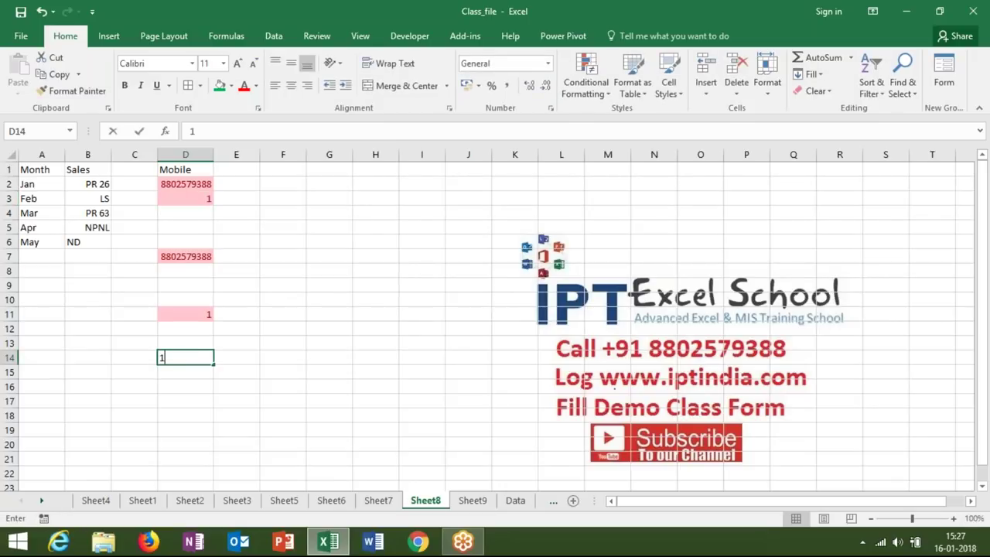
pyautogui.click(199, 389)
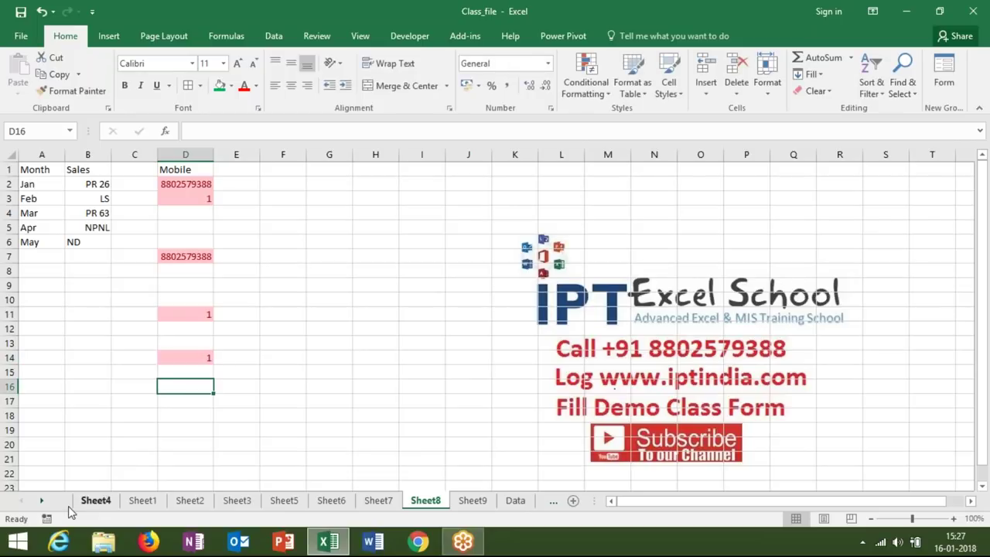
pyautogui.click(144, 504)
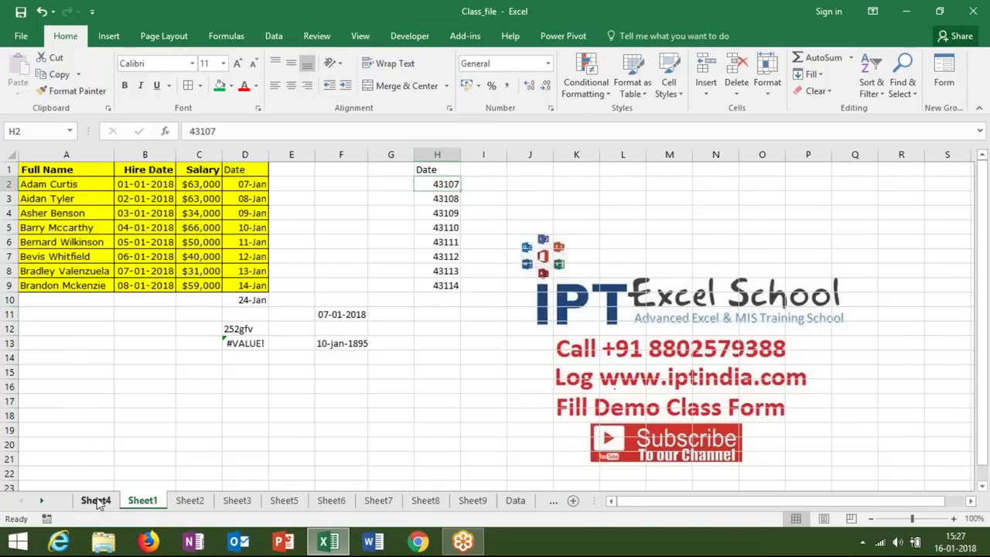
pyautogui.click(96, 502)
pyautogui.click(201, 211)
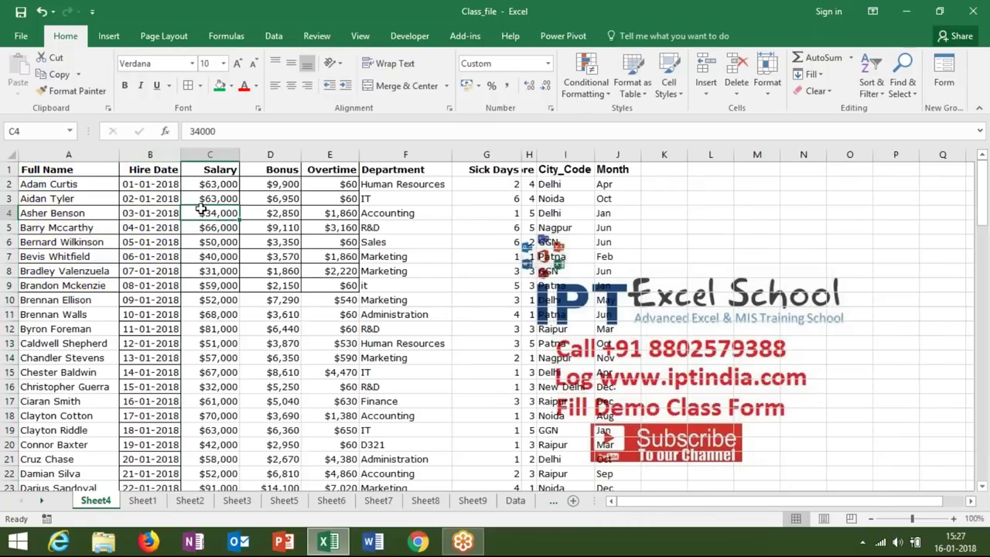
pyautogui.click(377, 186)
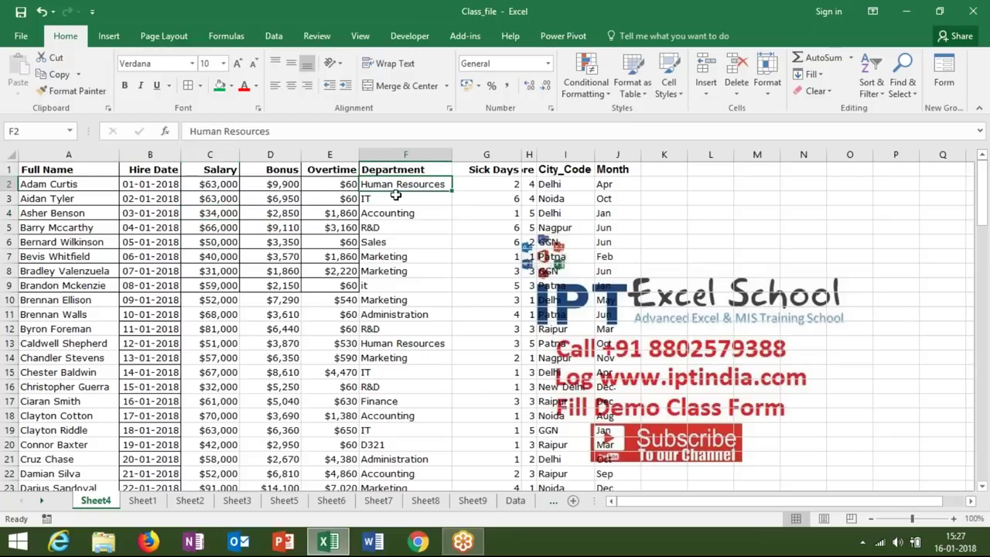
pyautogui.click(285, 154)
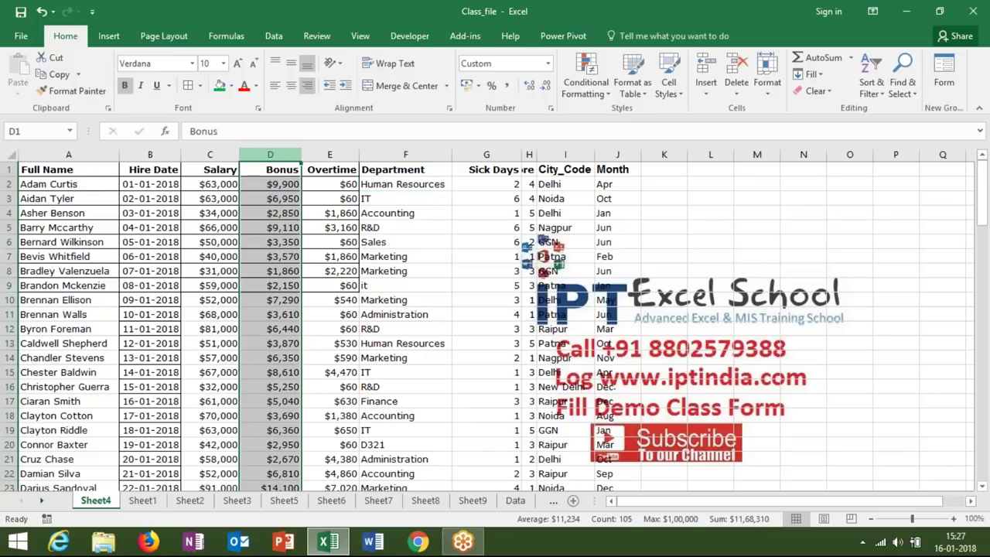
pyautogui.click(585, 85)
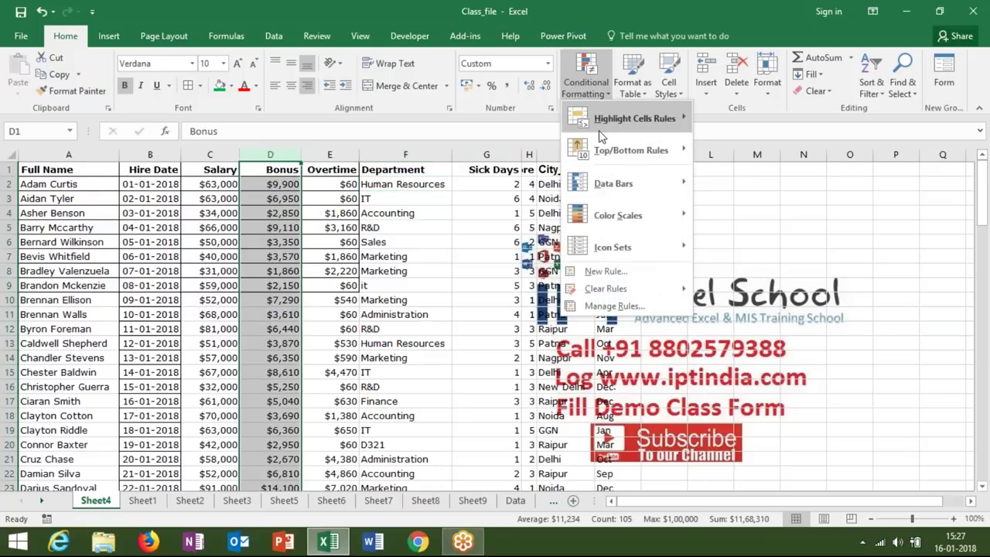
pyautogui.moveTo(630, 150)
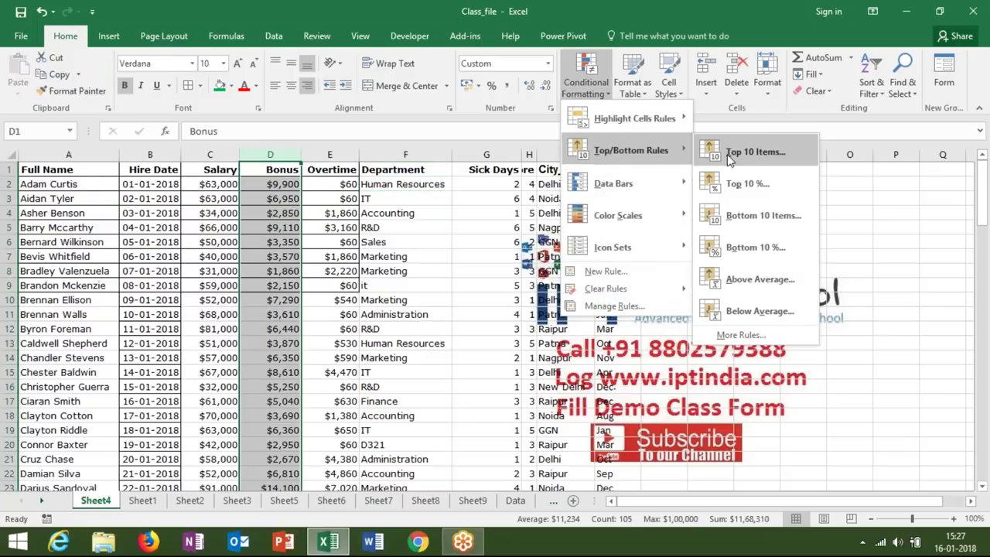
pyautogui.click(728, 153)
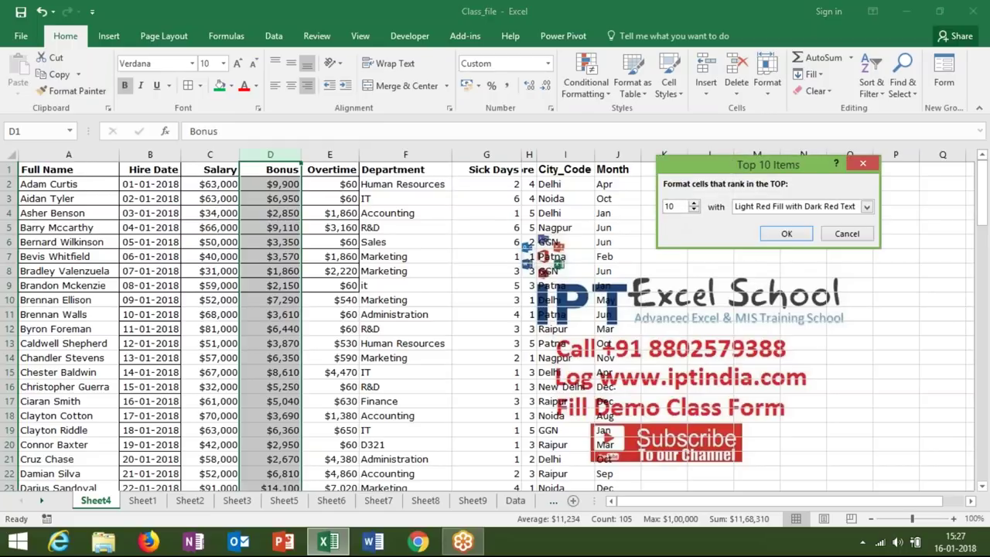
pyautogui.write('0')
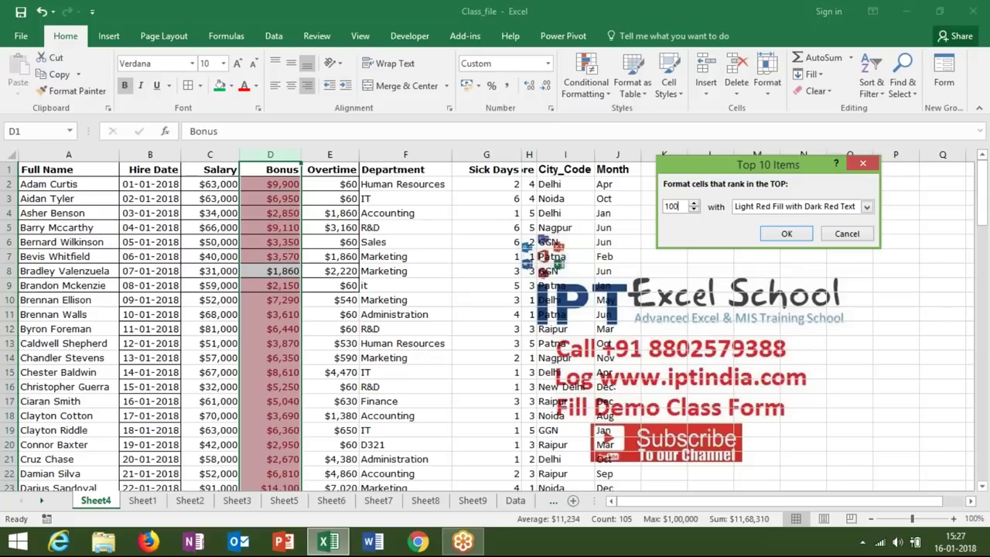
pyautogui.press('BackSpace')
pyautogui.press('BackSpace')
pyautogui.press('BackSpace')
pyautogui.write('50')
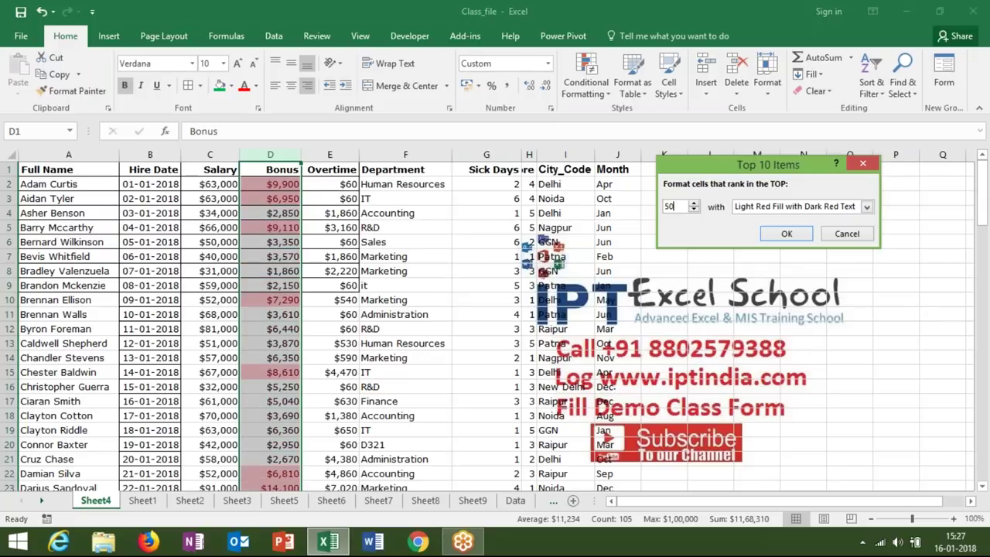
pyautogui.press('Escape')
pyautogui.click(586, 77)
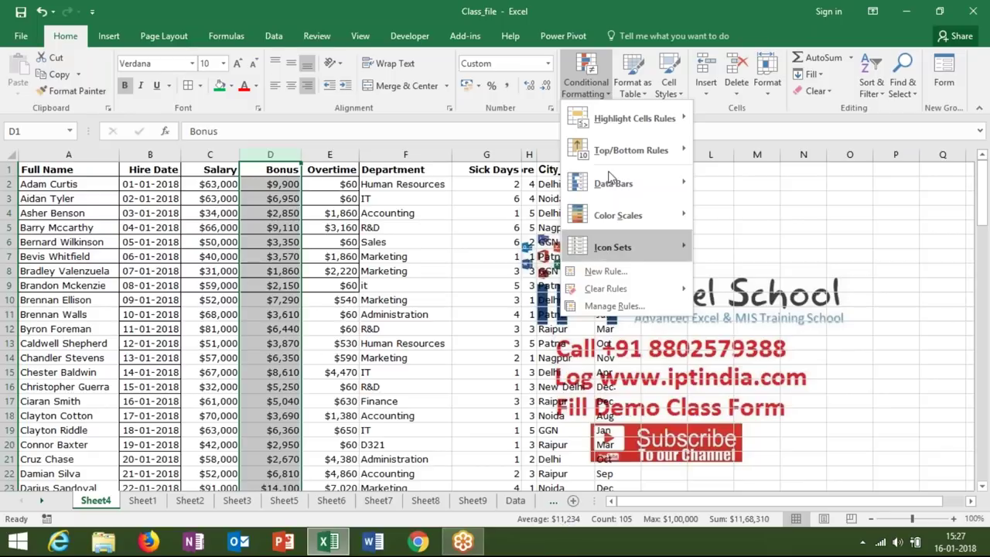
pyautogui.moveTo(631, 150)
pyautogui.click(731, 280)
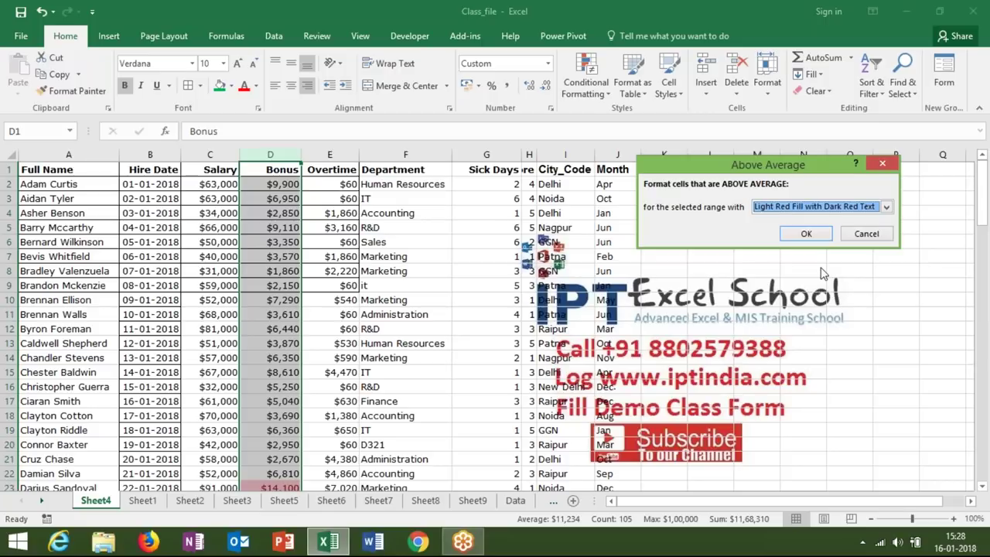
pyautogui.click(856, 235)
pyautogui.click(588, 93)
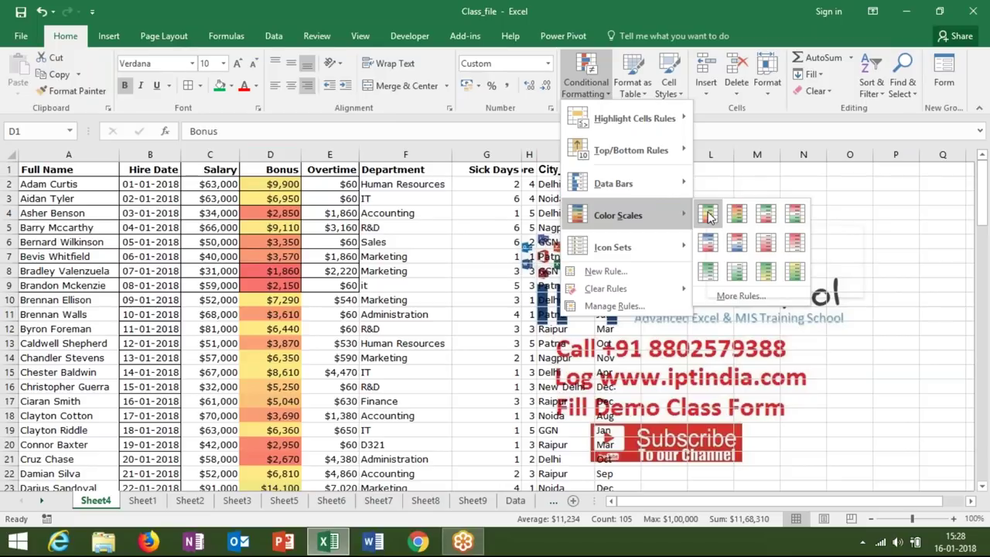
pyautogui.moveTo(613, 183)
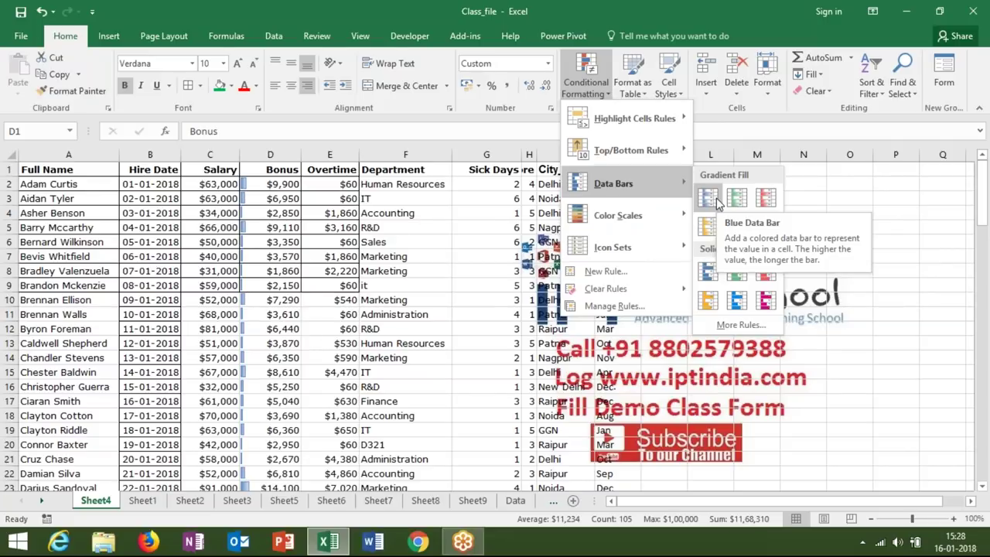
pyautogui.click(271, 199)
pyautogui.moveTo(272, 184); pyautogui.dragTo(274, 373)
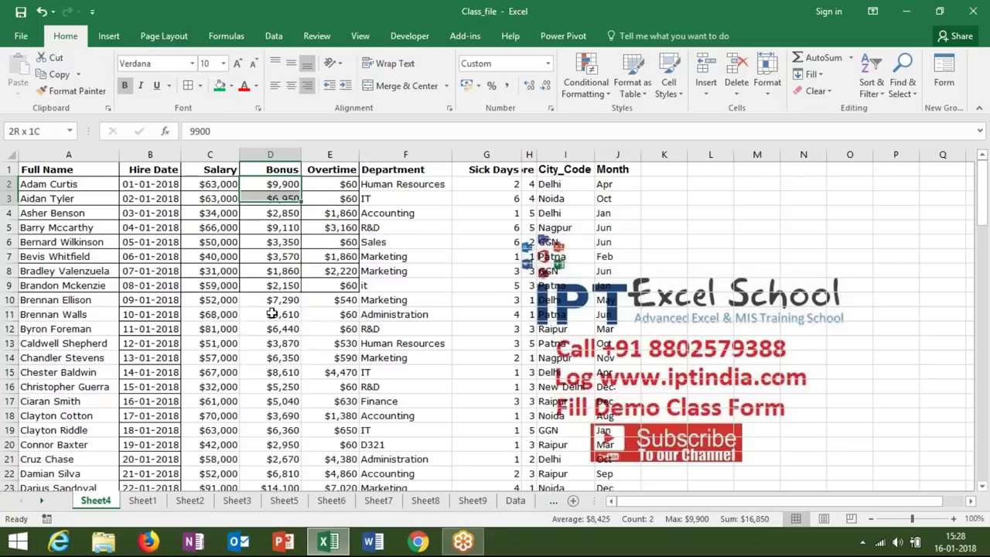
pyautogui.click(582, 89)
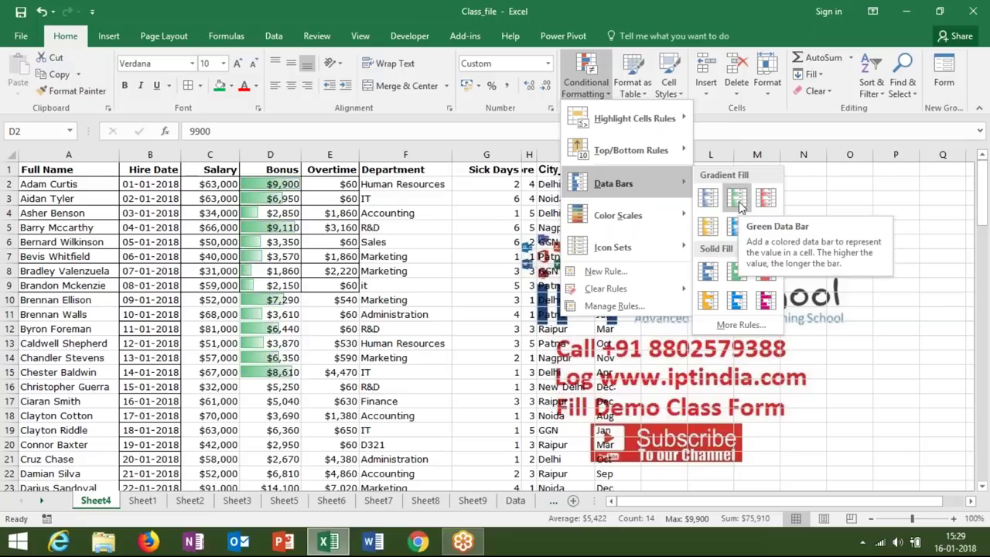
pyautogui.click(676, 22)
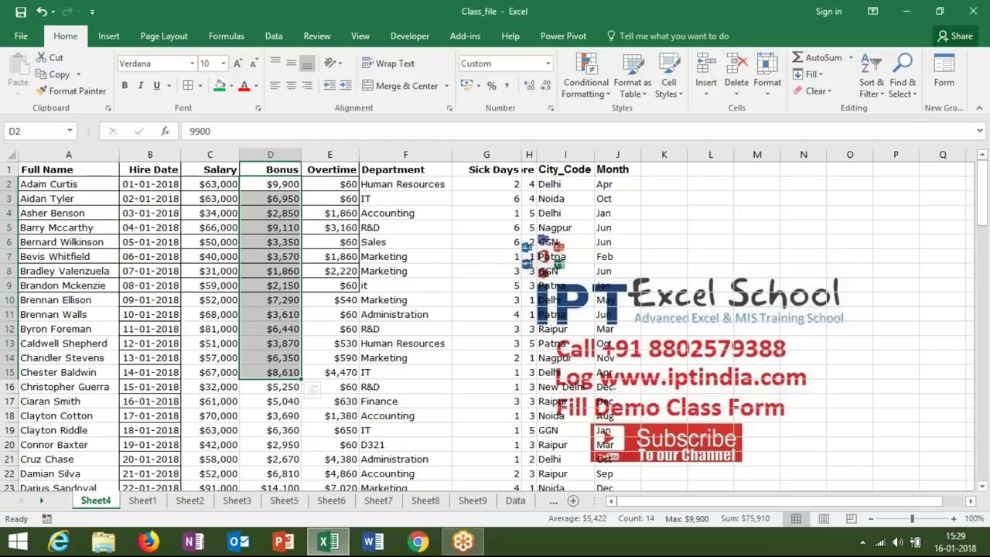
pyautogui.click(273, 185)
pyautogui.moveTo(273, 186); pyautogui.dragTo(270, 423)
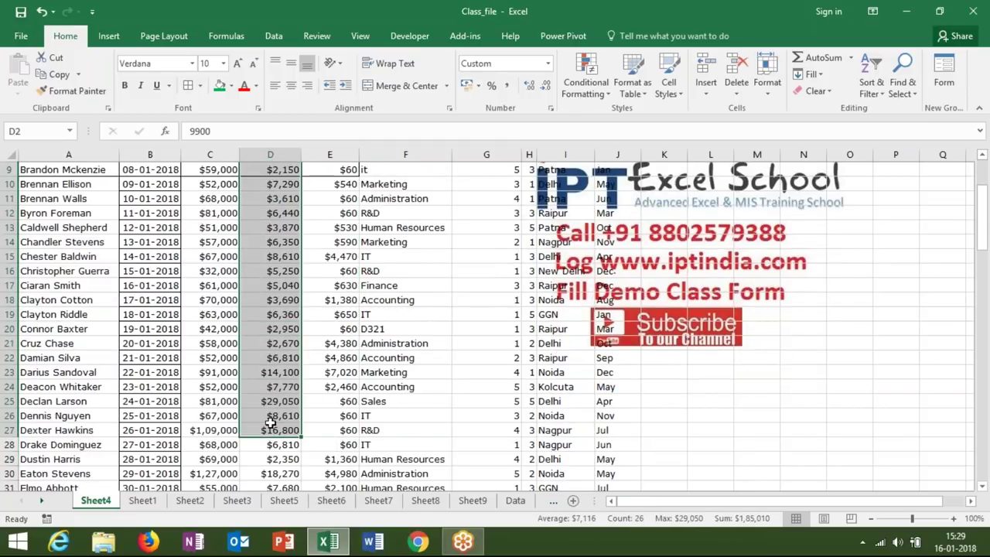
pyautogui.hotkey('shift', 'BackSpace')
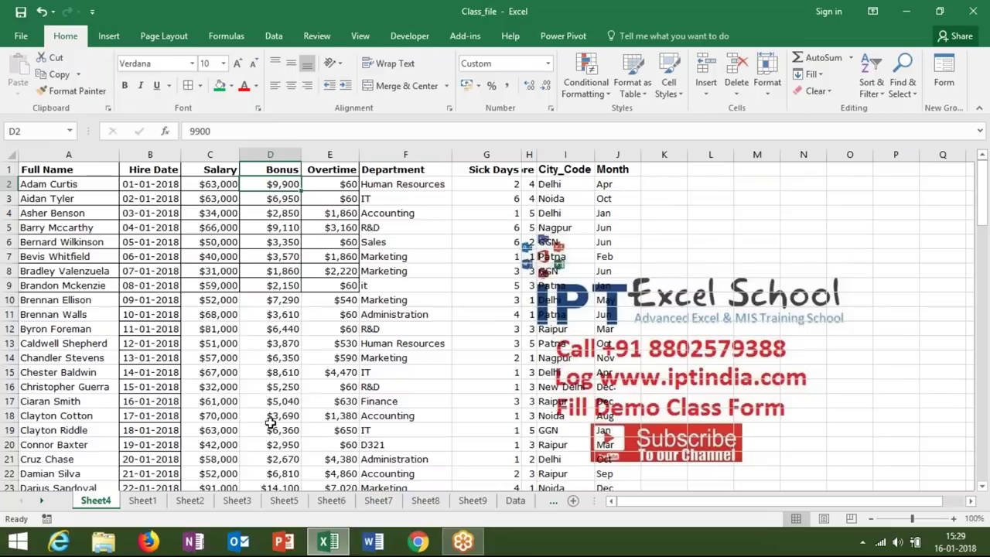
pyautogui.hotkey('shift', 'Down')
pyautogui.hotkey('shift', 'Down')
pyautogui.hotkey('shift', 'Down')
pyautogui.hotkey('shift', 'Down')
pyautogui.hotkey('shift', 'Down')
pyautogui.hotkey('shift', 'Down')
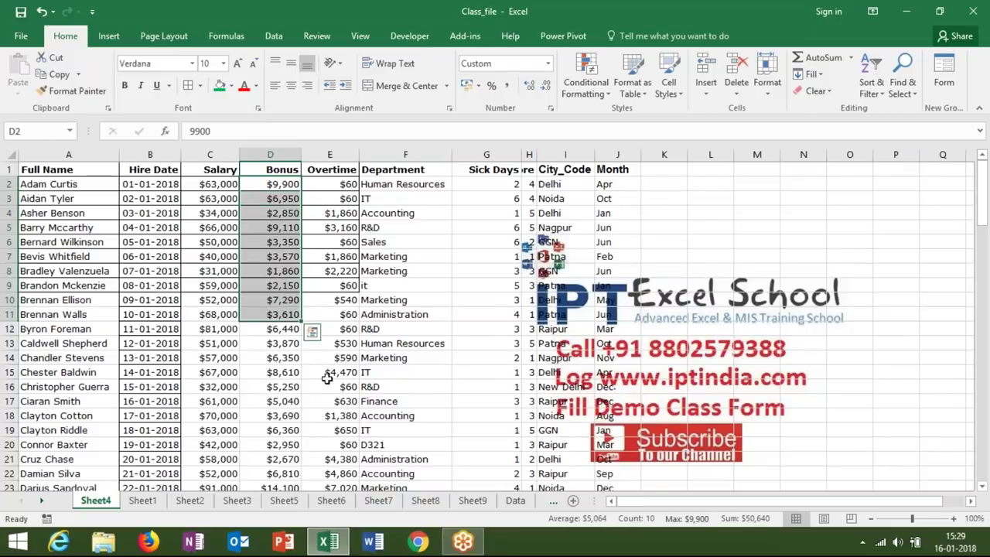
pyautogui.click(576, 89)
pyautogui.moveTo(618, 216)
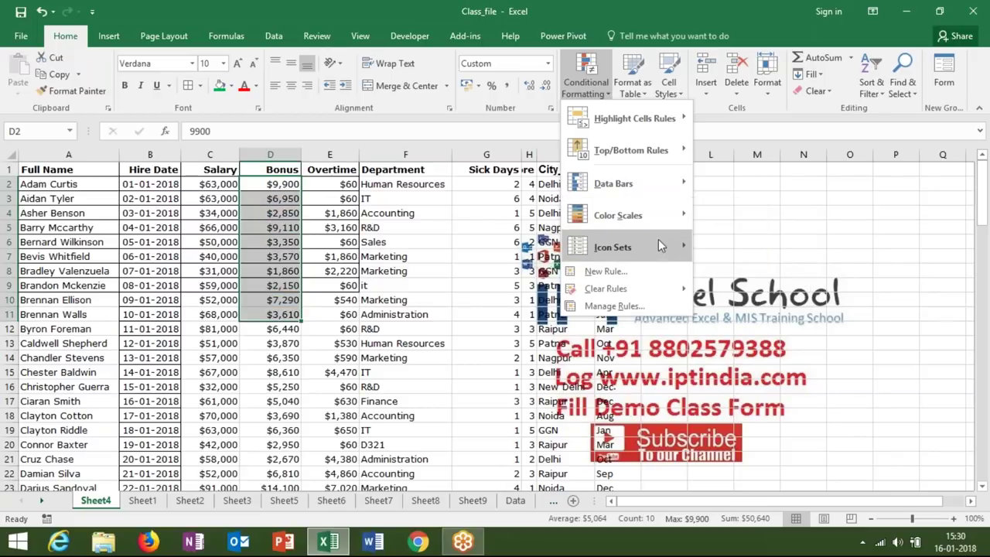
pyautogui.moveTo(612, 246)
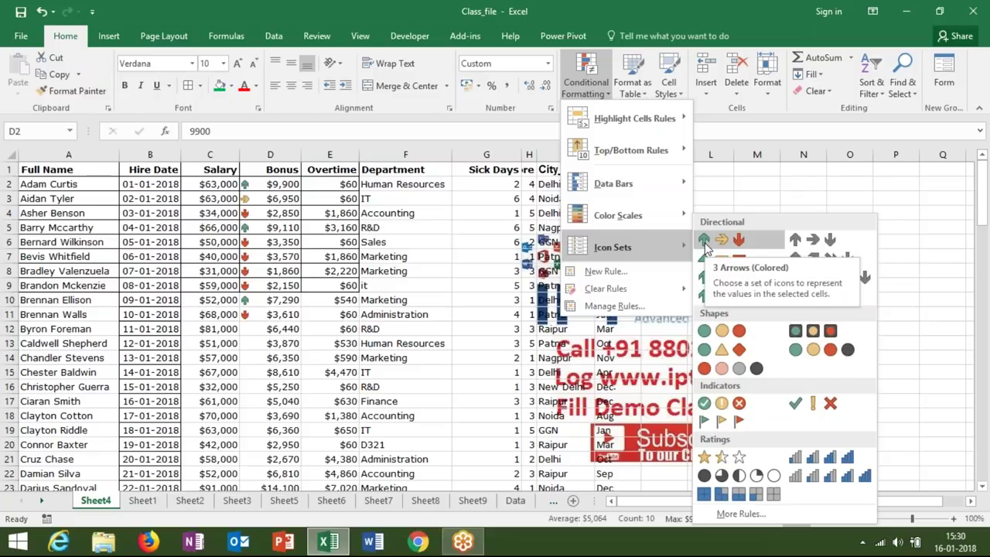
pyautogui.click(729, 205)
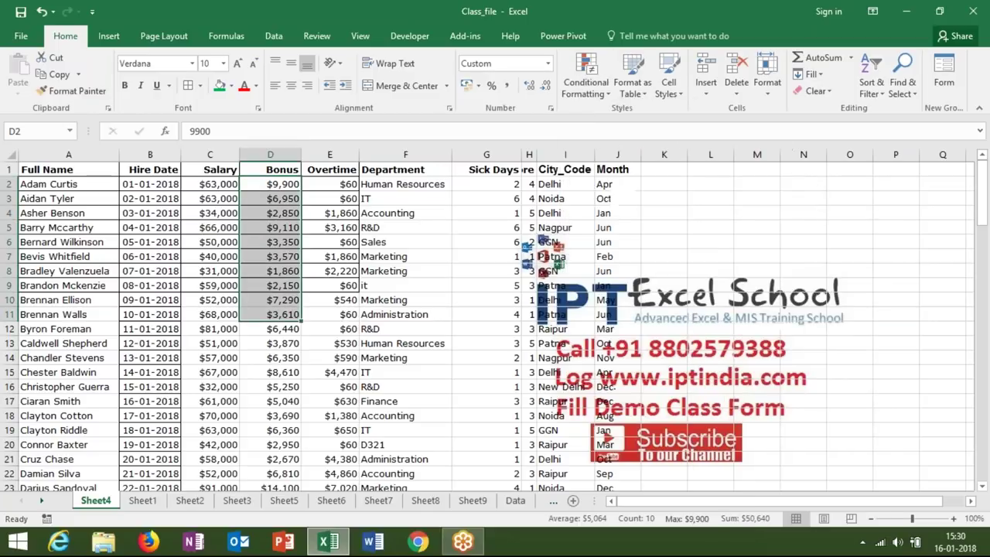
# Step: On Sheet1, enter headers Q1 and Q2 in B17:C17 and values 20 and 30 below
pyautogui.click(147, 501)
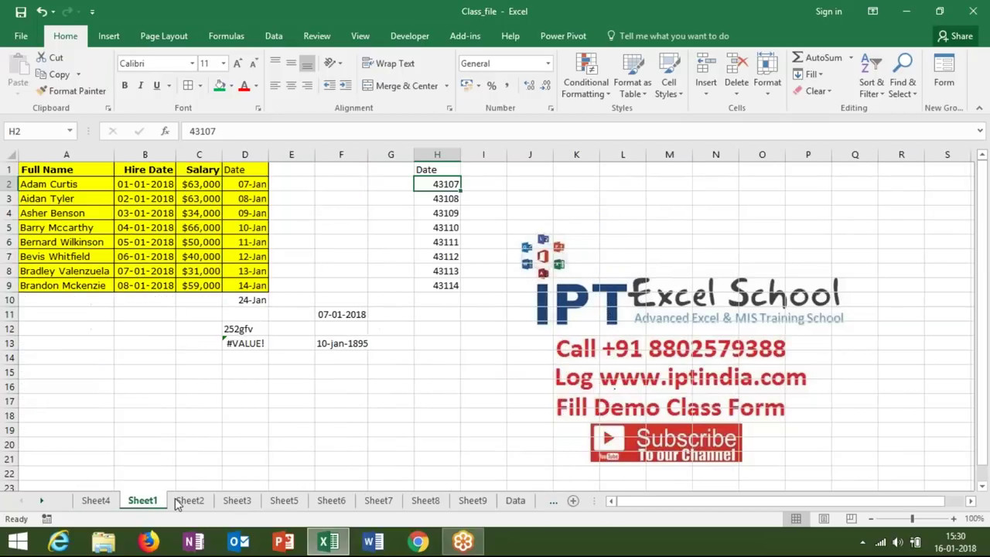
pyautogui.click(127, 402)
pyautogui.write('Q1')
pyautogui.press('Tab')
pyautogui.write('Q')
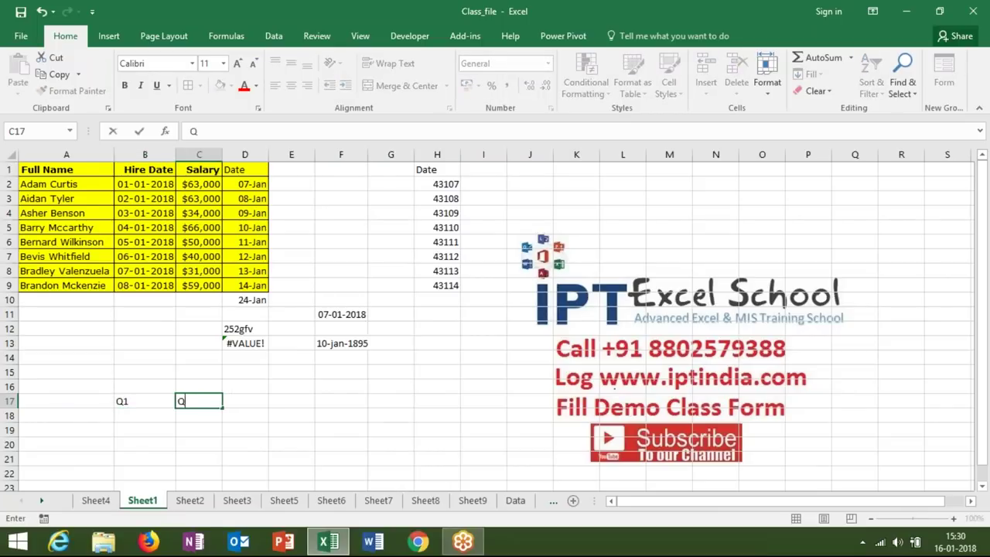
pyautogui.write('2')
pyautogui.press('Return')
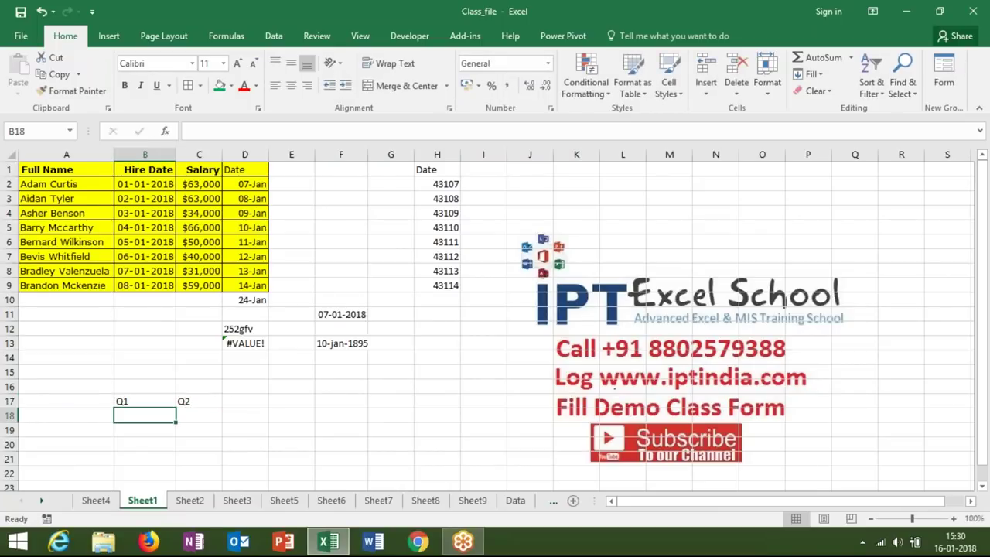
pyautogui.write('20')
pyautogui.press('Tab')
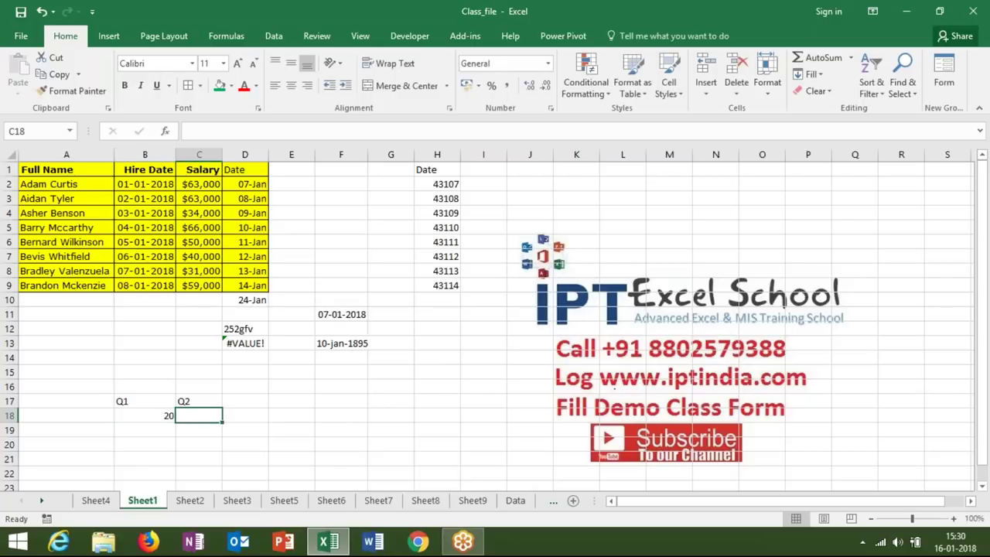
pyautogui.write('30')
pyautogui.press('Return')
# Step: Apply the 3 Arrows icon set to B18:C18
pyautogui.click(142, 416)
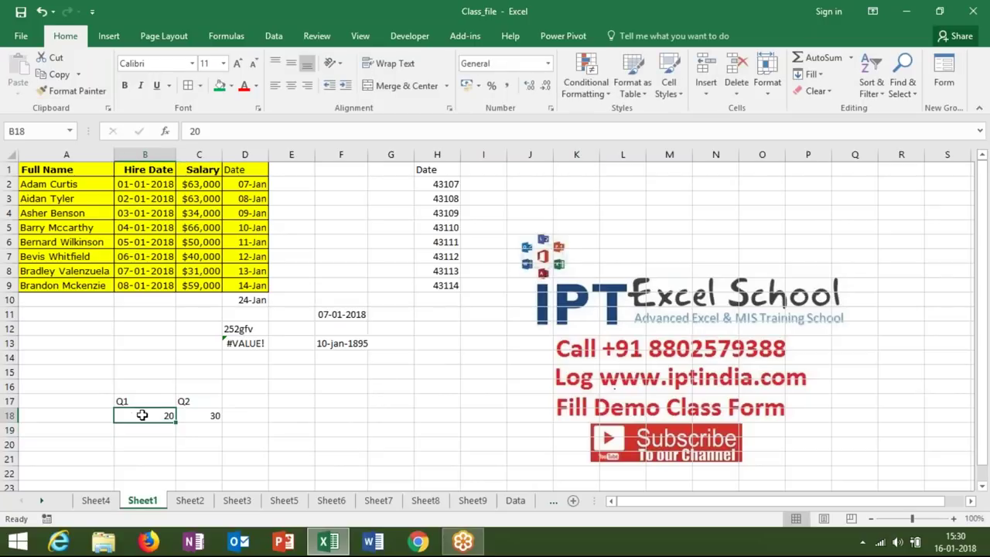
pyautogui.moveTo(143, 415); pyautogui.dragTo(205, 416)
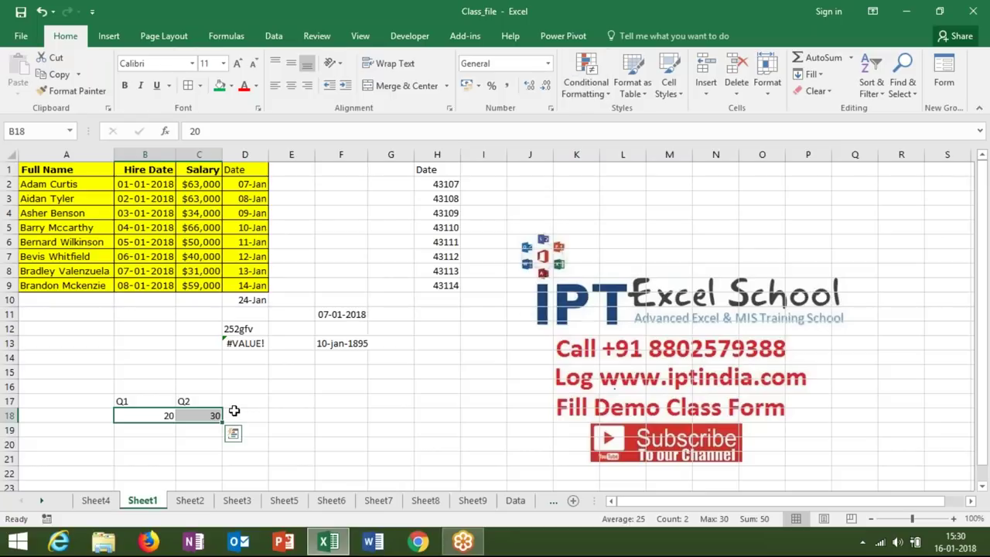
pyautogui.click(582, 91)
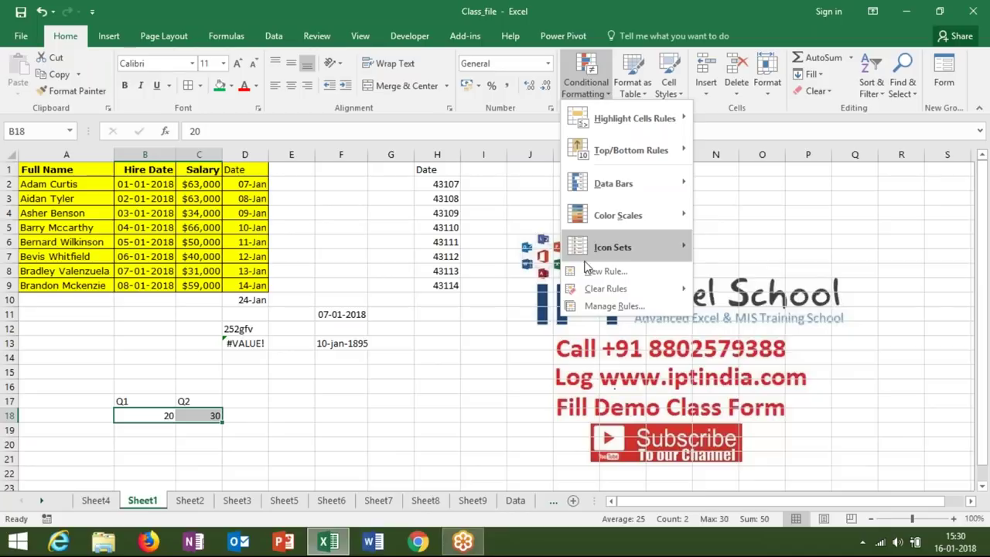
pyautogui.click(720, 241)
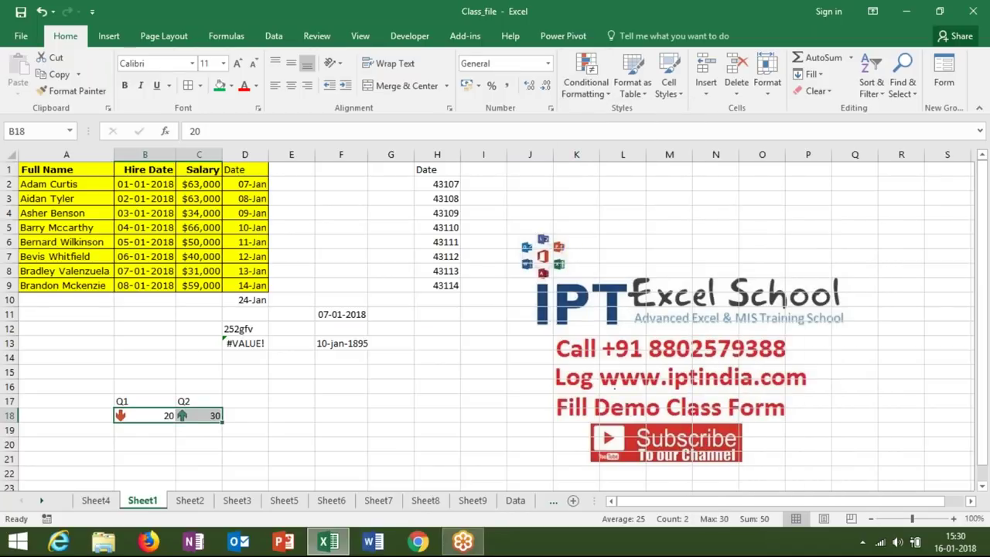
# Step: Change Q1 in B18 to 35 so its arrow points up, then return to Sheet4
pyautogui.click(155, 415)
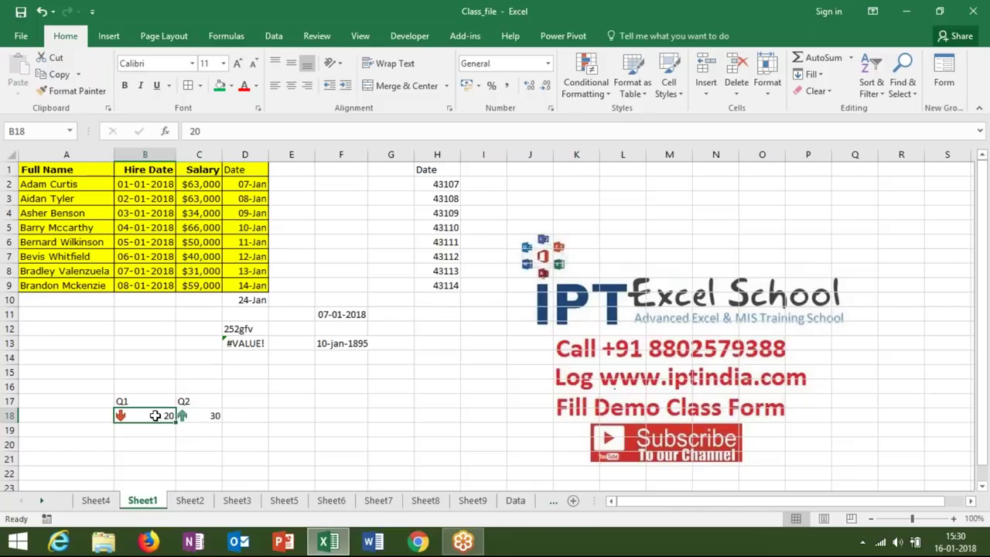
pyautogui.write('35')
pyautogui.press('Return')
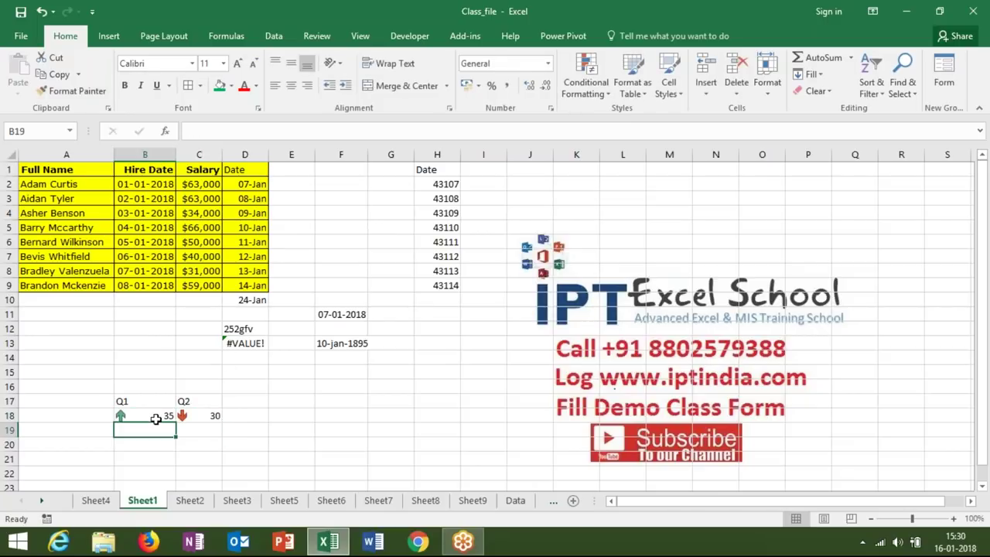
pyautogui.click(155, 419)
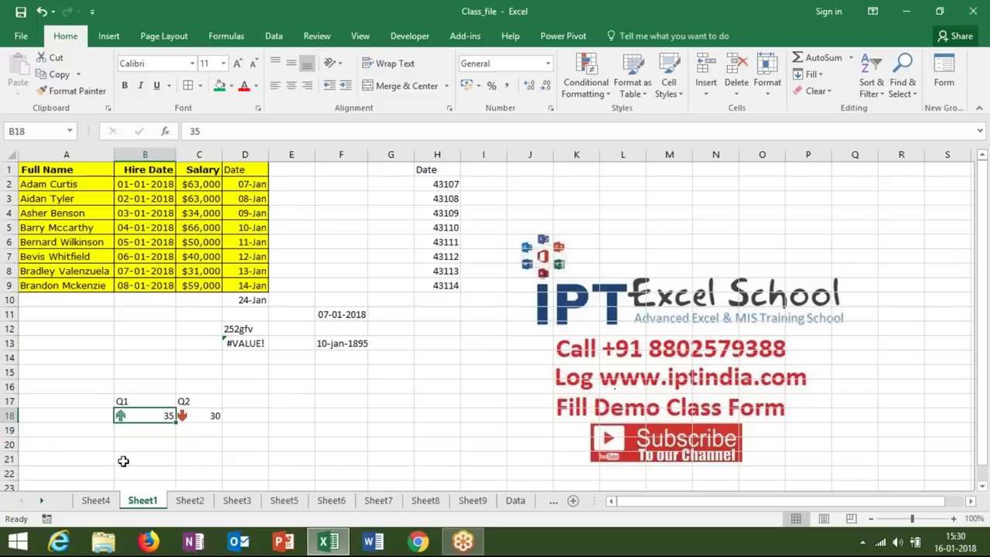
pyautogui.click(111, 503)
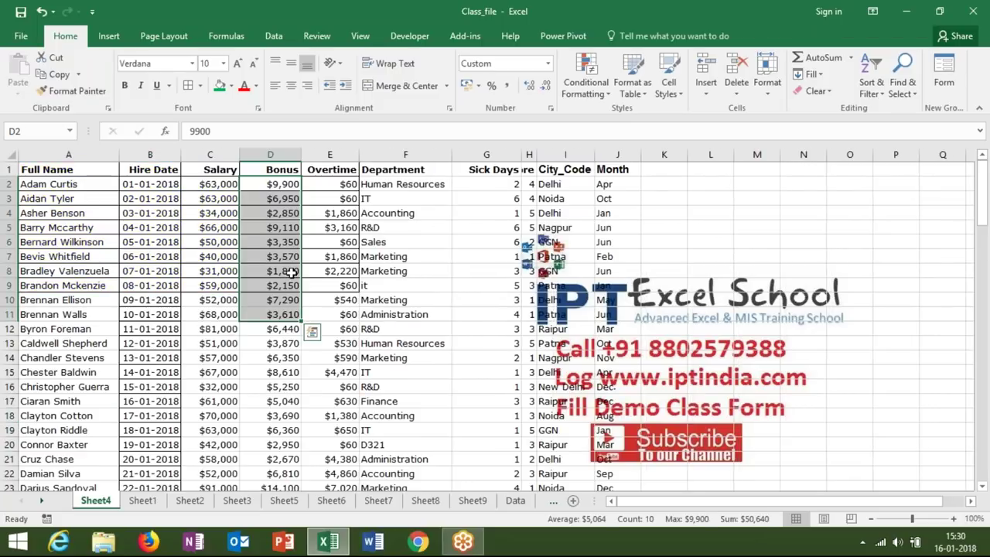
pyautogui.click(280, 184)
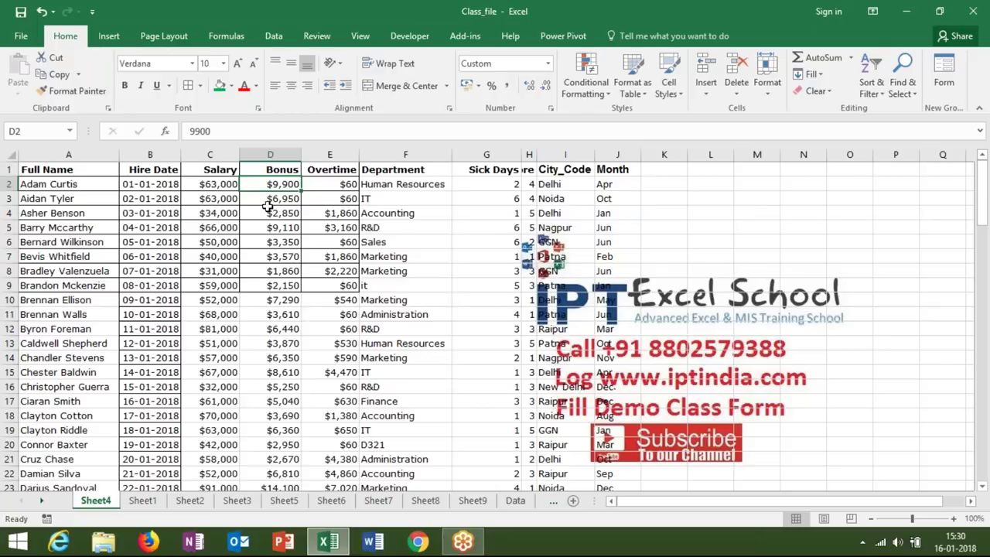
pyautogui.click(574, 91)
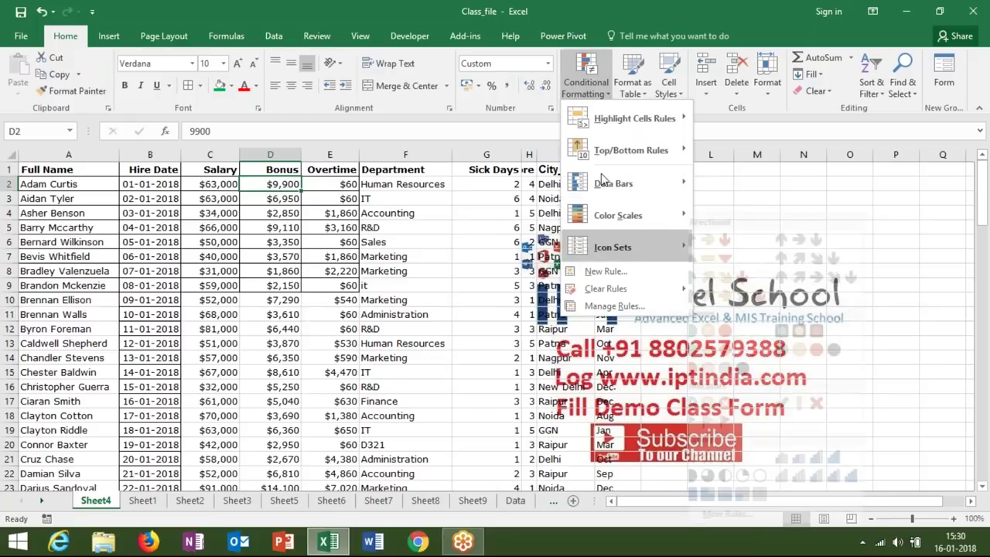
pyautogui.press('Escape')
pyautogui.press('Escape')
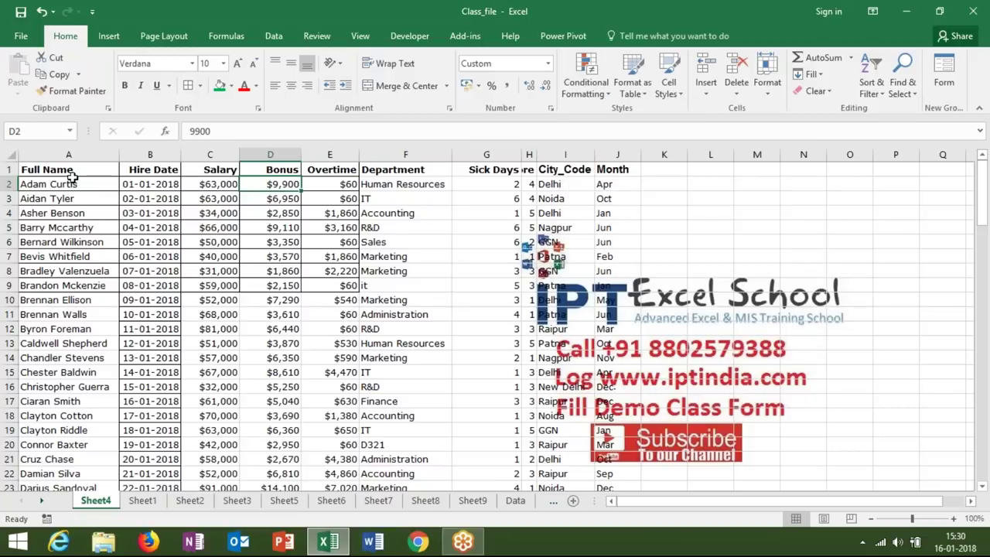
pyautogui.click(70, 180)
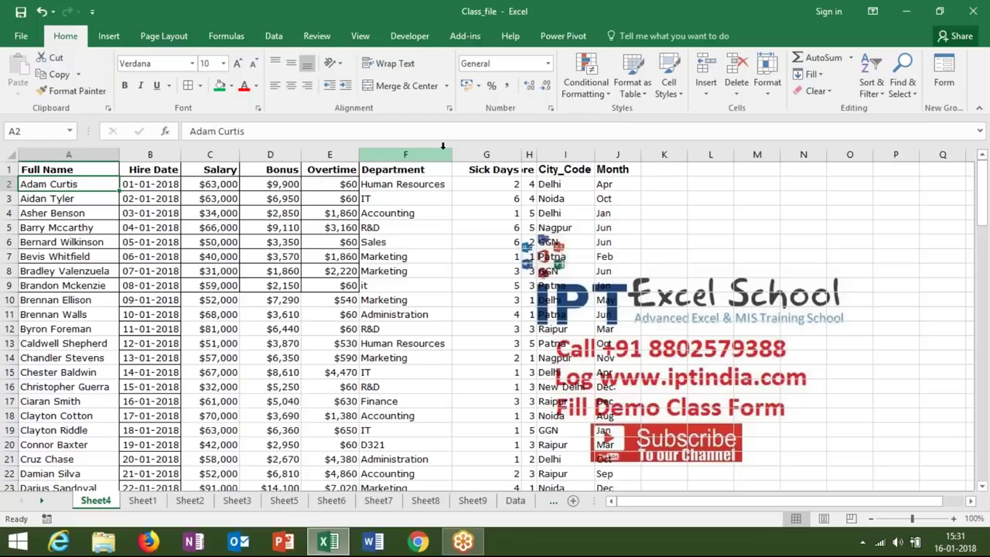
# Step: Create a formula-based rule with the condition =sum($C2:$E2)*10%>5000
pyautogui.click(586, 97)
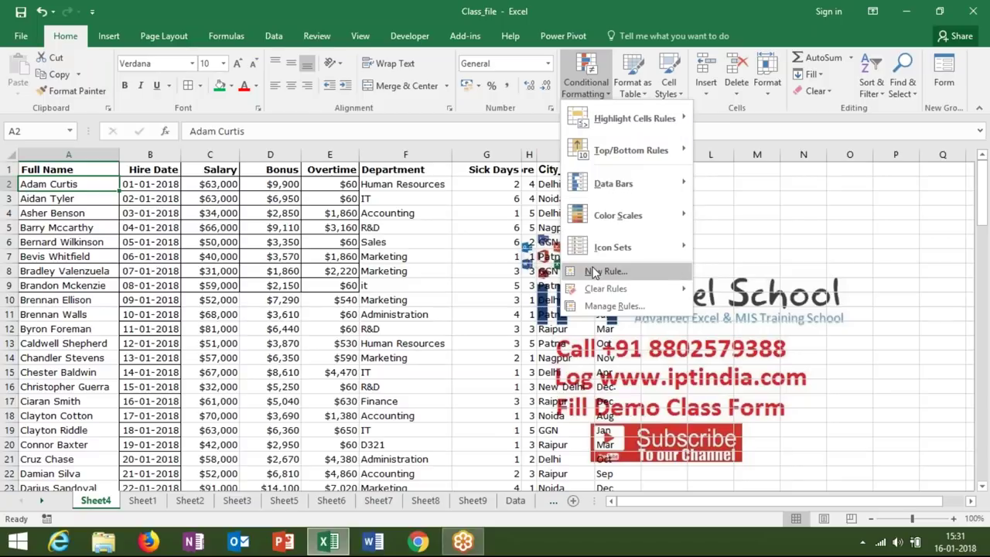
pyautogui.click(594, 272)
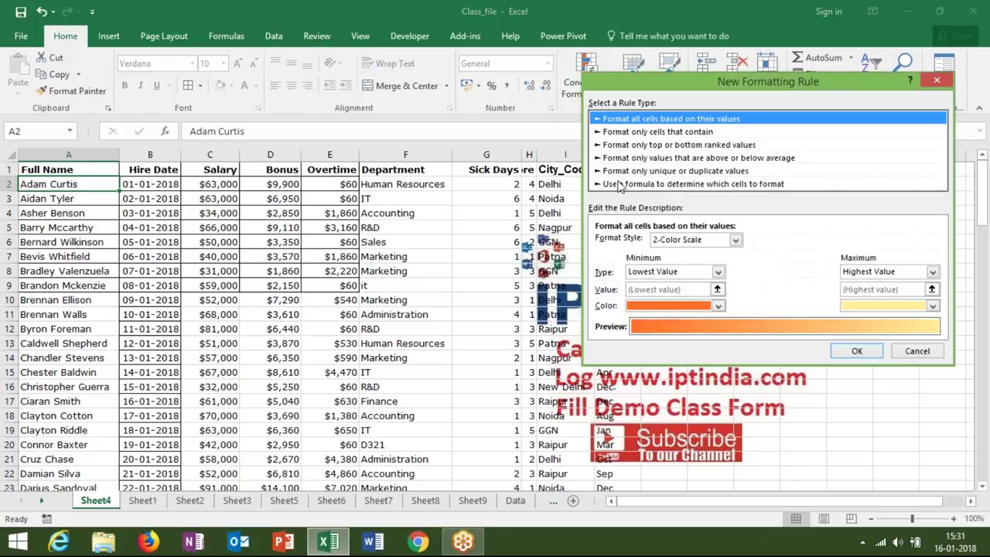
pyautogui.click(620, 184)
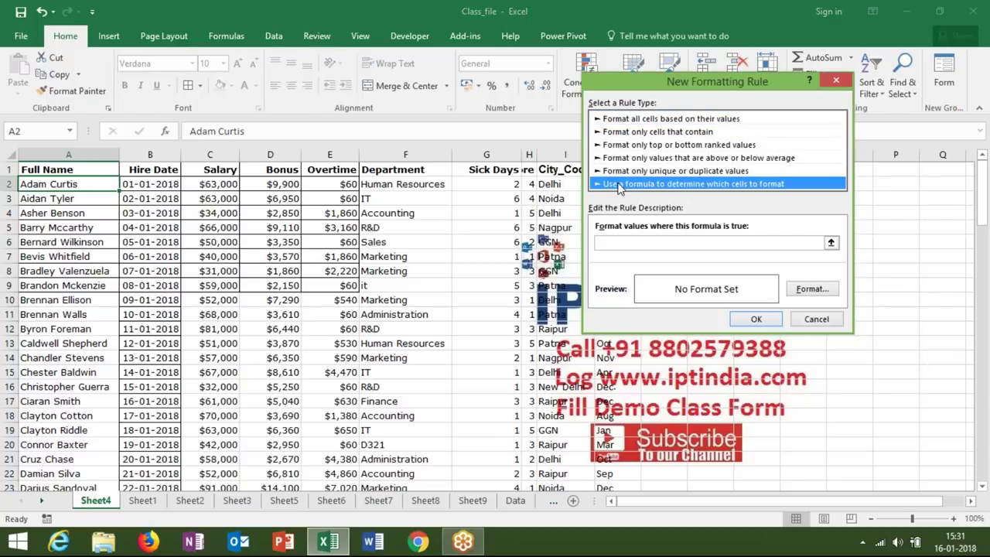
pyautogui.click(619, 243)
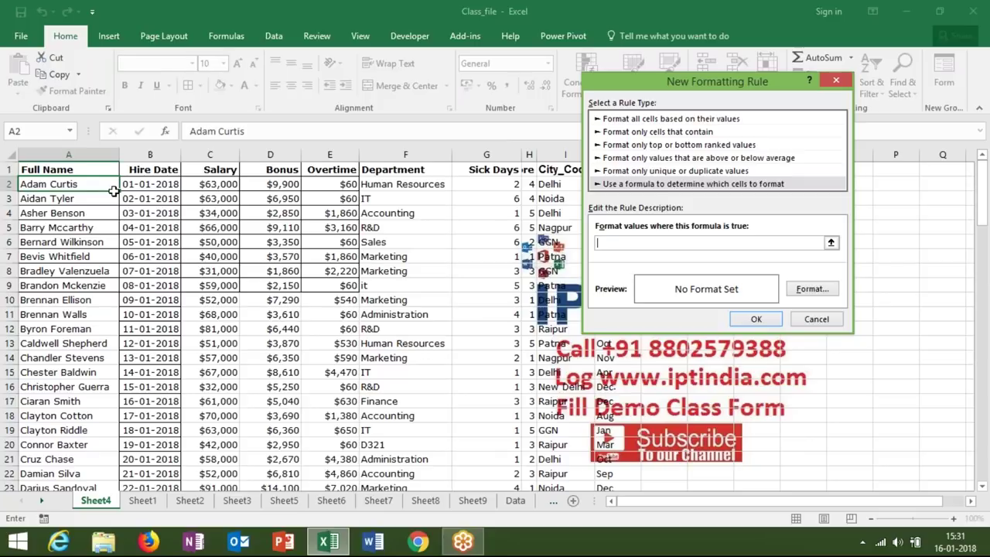
pyautogui.write('=')
pyautogui.write('sum(')
pyautogui.moveTo(226, 186); pyautogui.dragTo(309, 179)
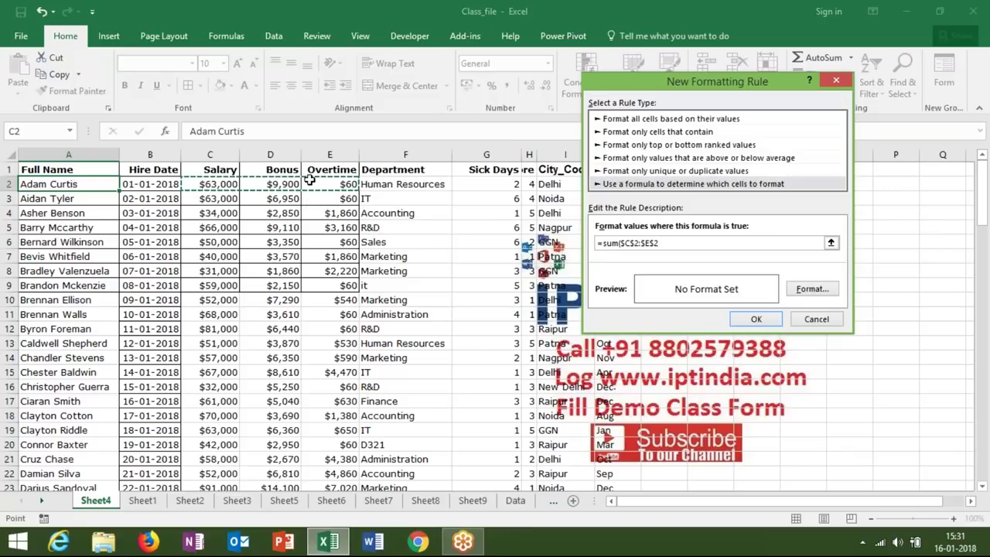
pyautogui.write(')*10%>50000')
pyautogui.press('BackSpace')
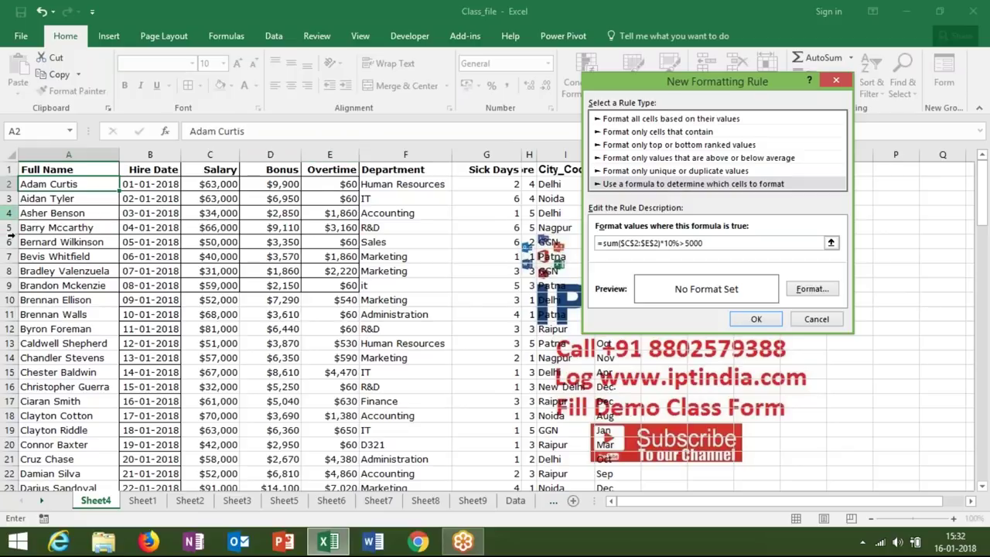
pyautogui.press('F4')
pyautogui.press('F4')
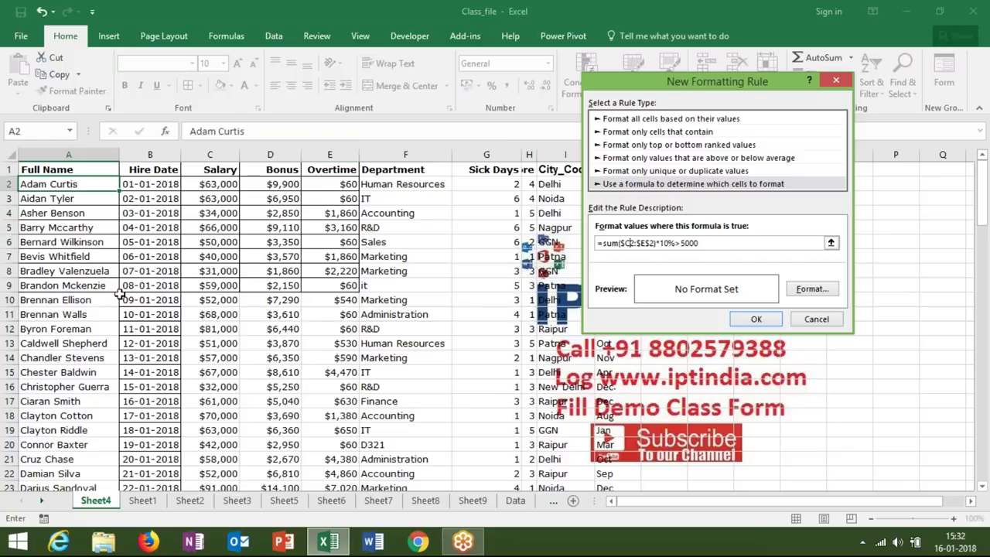
pyautogui.click(650, 242)
pyautogui.press('BackSpace')
# Step: Set the rule's format to a gold fill
pyautogui.click(811, 288)
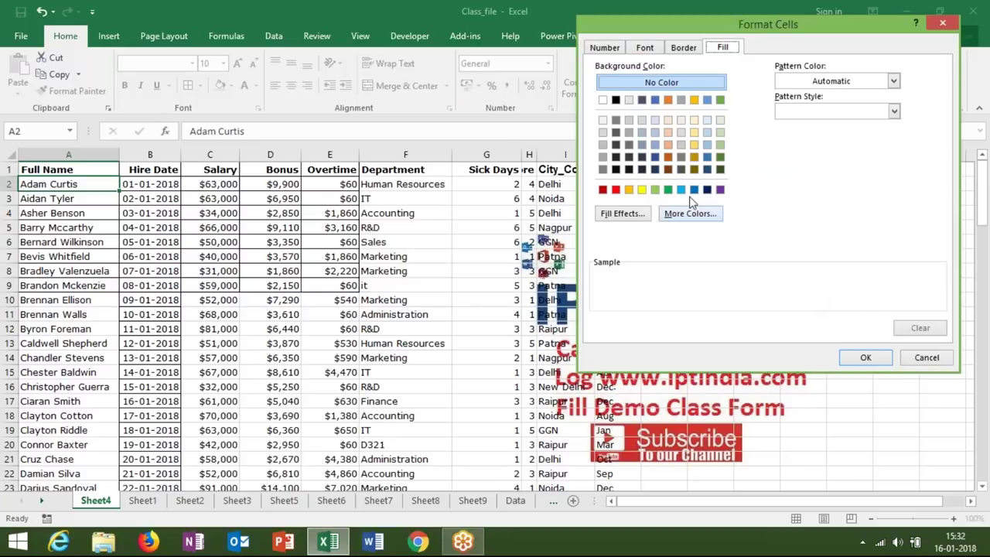
pyautogui.click(628, 190)
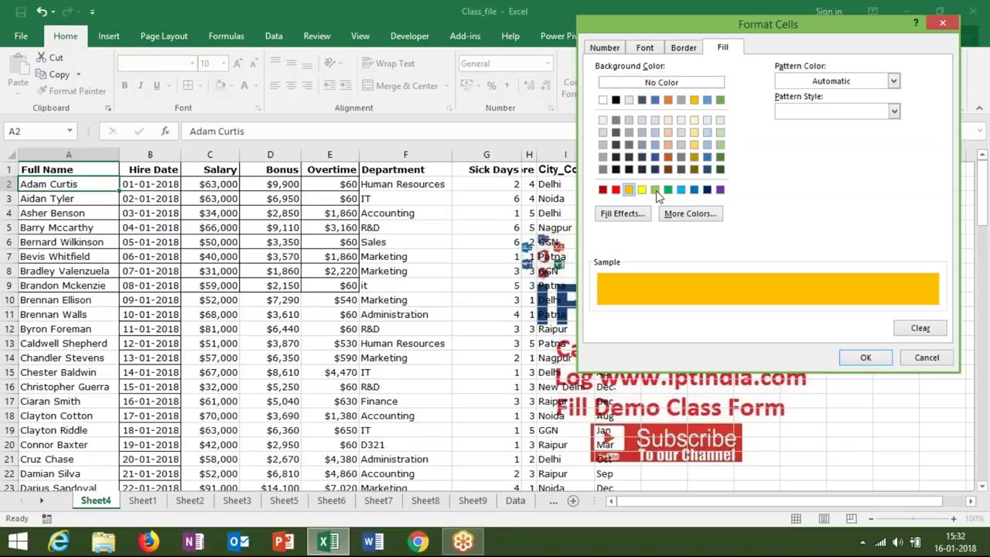
pyautogui.click(864, 357)
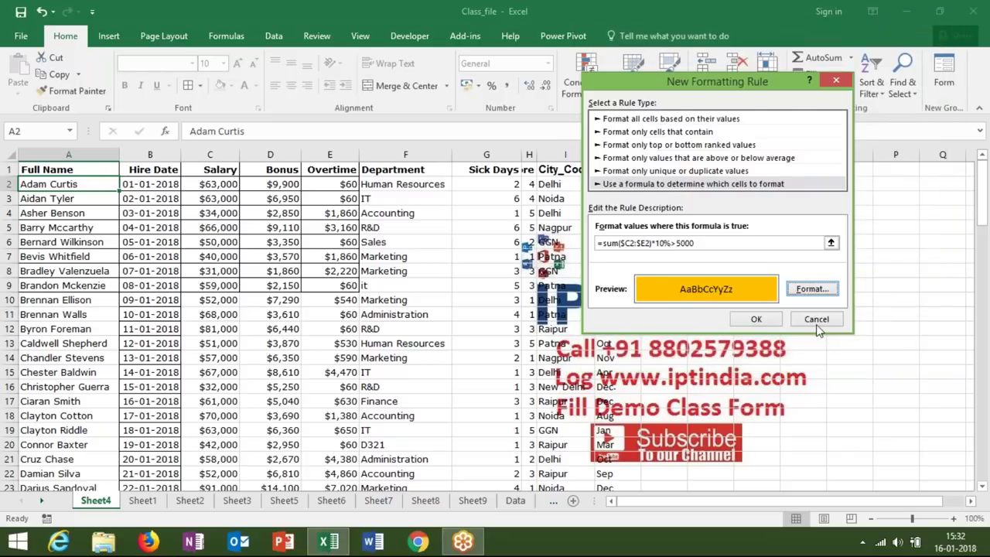
# Step: Confirm the gold rule on A2 and Format Painter it onto the names in A3:A18
pyautogui.click(755, 319)
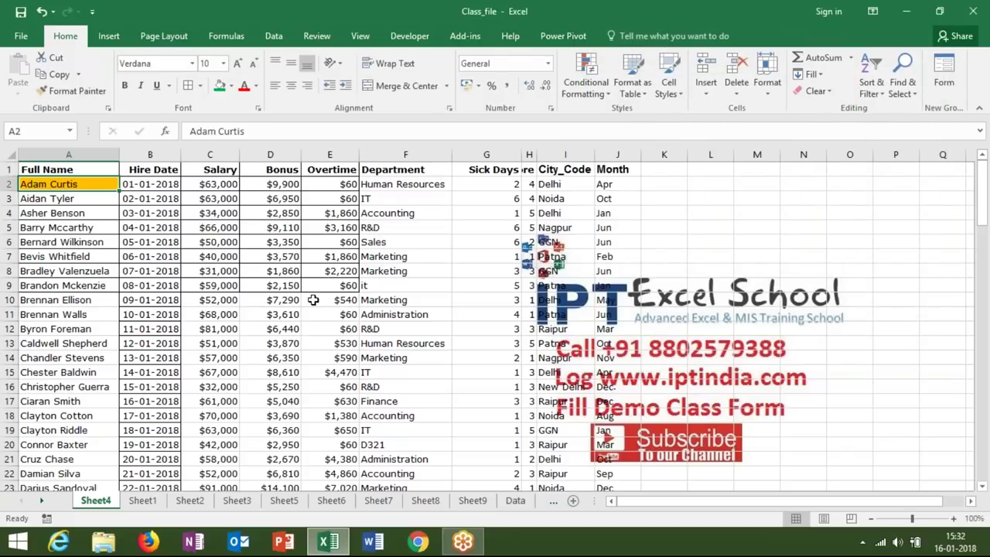
pyautogui.click(92, 95)
pyautogui.moveTo(58, 198); pyautogui.dragTo(59, 415)
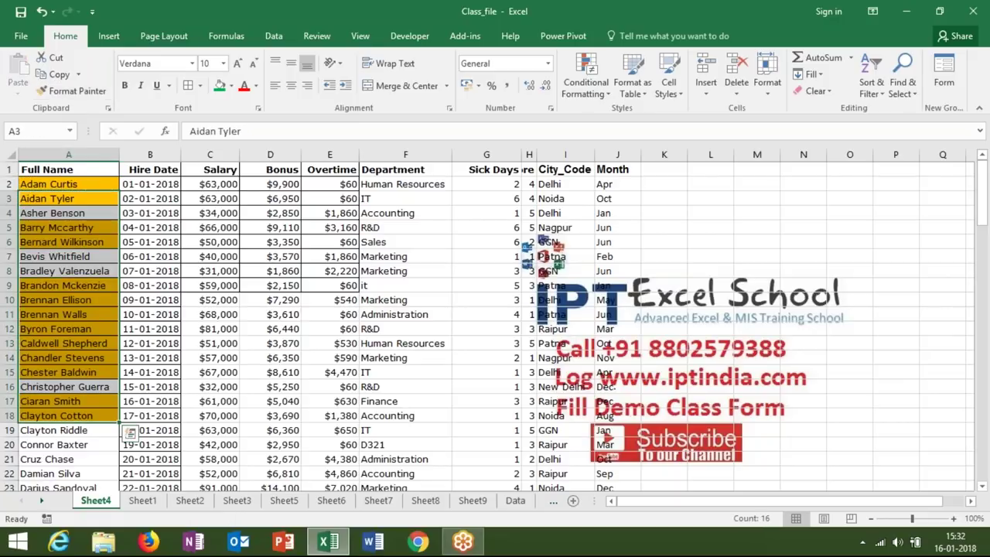
# Step: Check which names are highlighted and which are not, then go to Sheet6
pyautogui.click(55, 379)
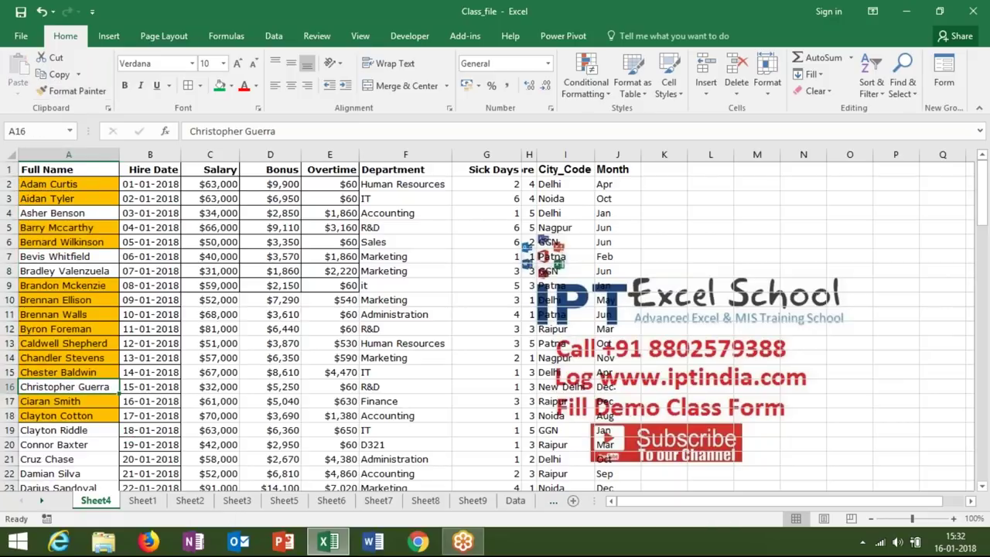
pyautogui.click(66, 242)
pyautogui.click(67, 256)
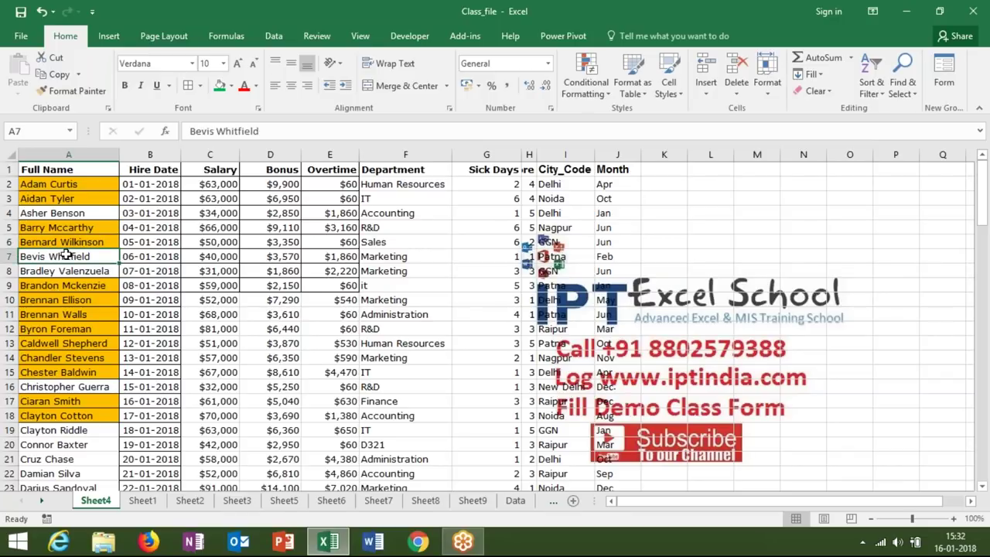
pyautogui.click(341, 504)
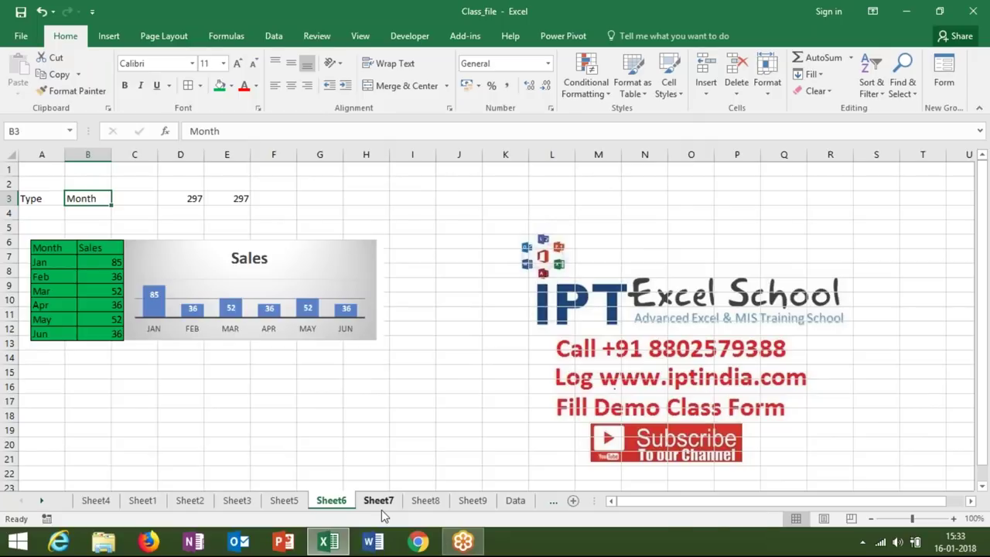
# Step: Move through Sheet7 to Sheet8 and select E2 beside the first mobile number
pyautogui.click(381, 507)
pyautogui.click(417, 503)
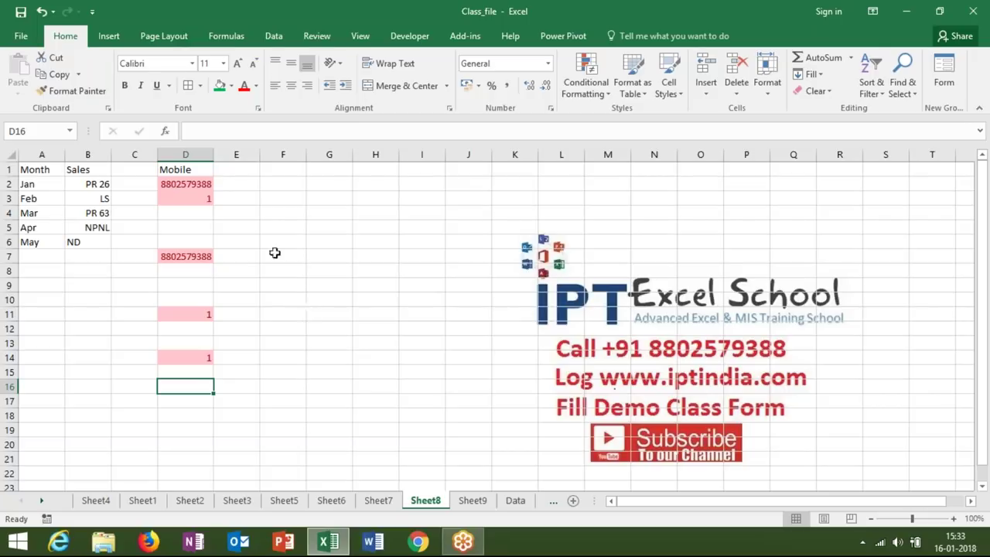
pyautogui.click(247, 188)
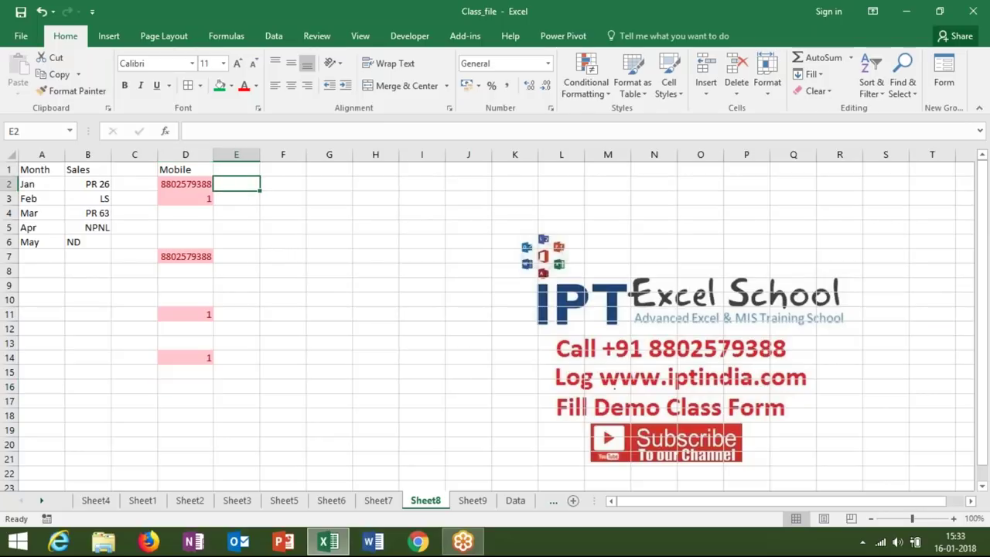
# Step: Enter =COUNTIF(D:D,D2) in E2 to count the mobile number's occurrences
pyautogui.write('=cou')
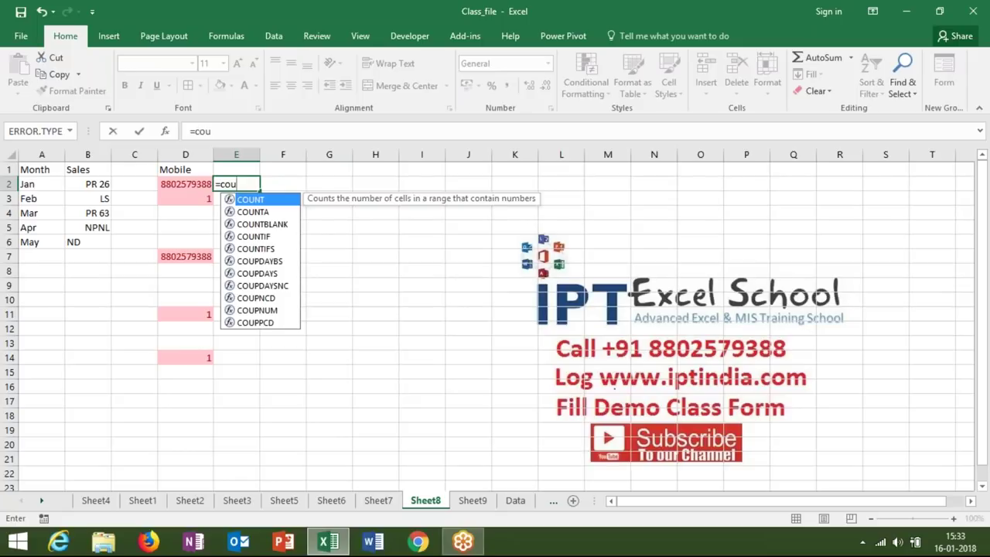
pyautogui.press('Down')
pyautogui.press('Down')
pyautogui.press('Down')
pyautogui.press('Tab')
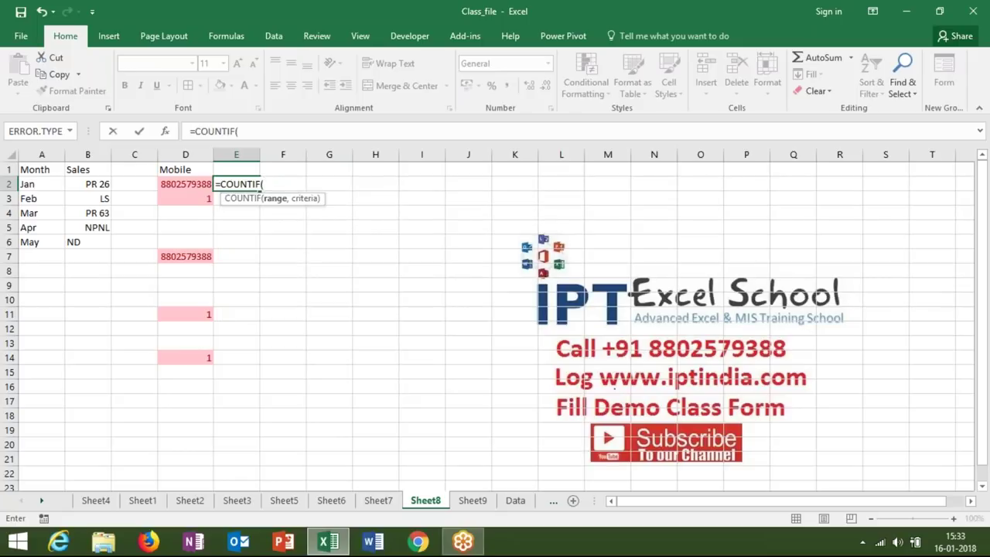
pyautogui.click(199, 155)
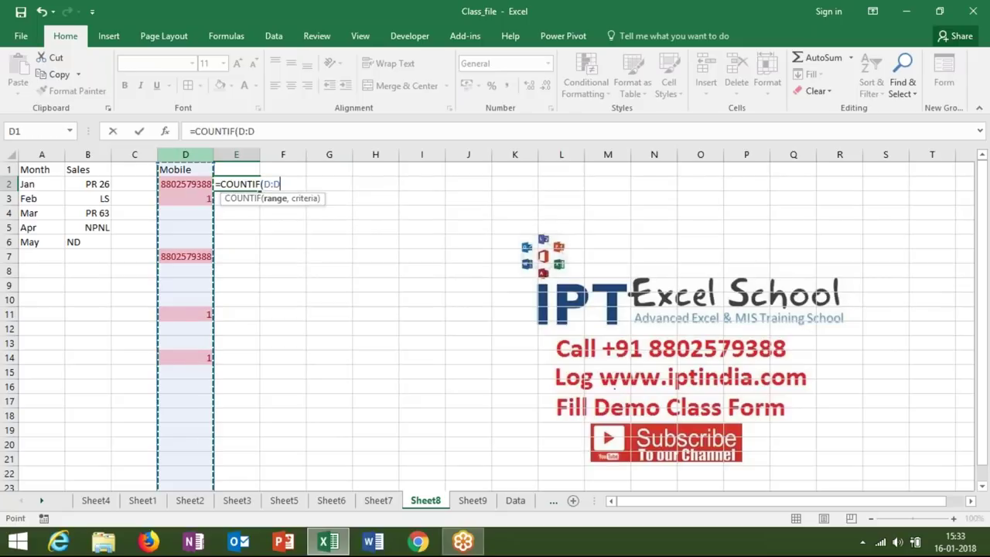
pyautogui.write(',')
pyautogui.click(182, 185)
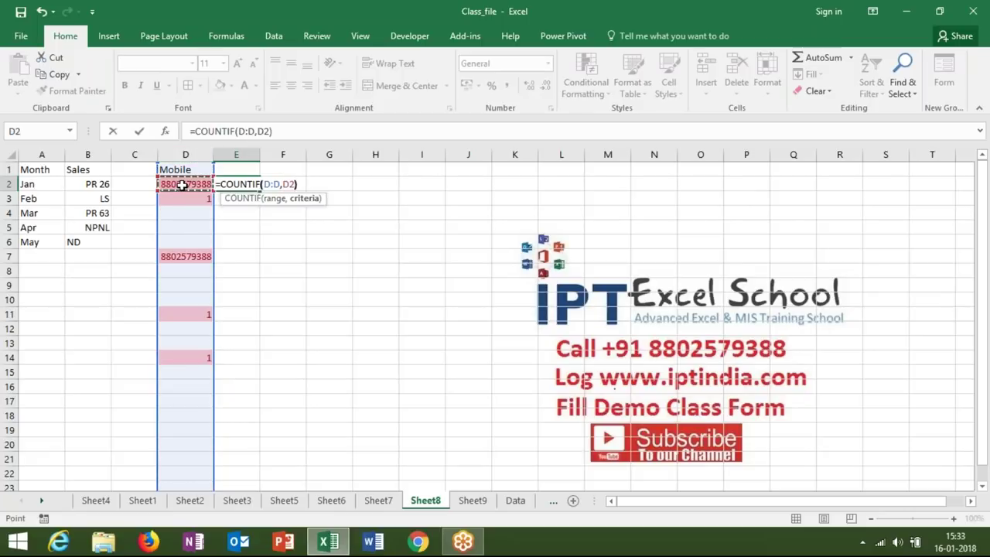
pyautogui.write(')')
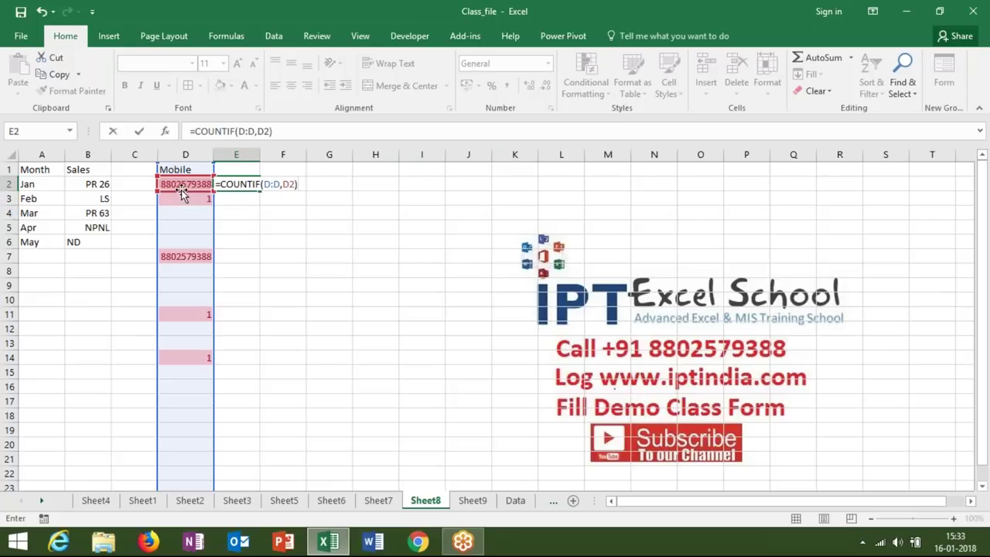
pyautogui.press('Return')
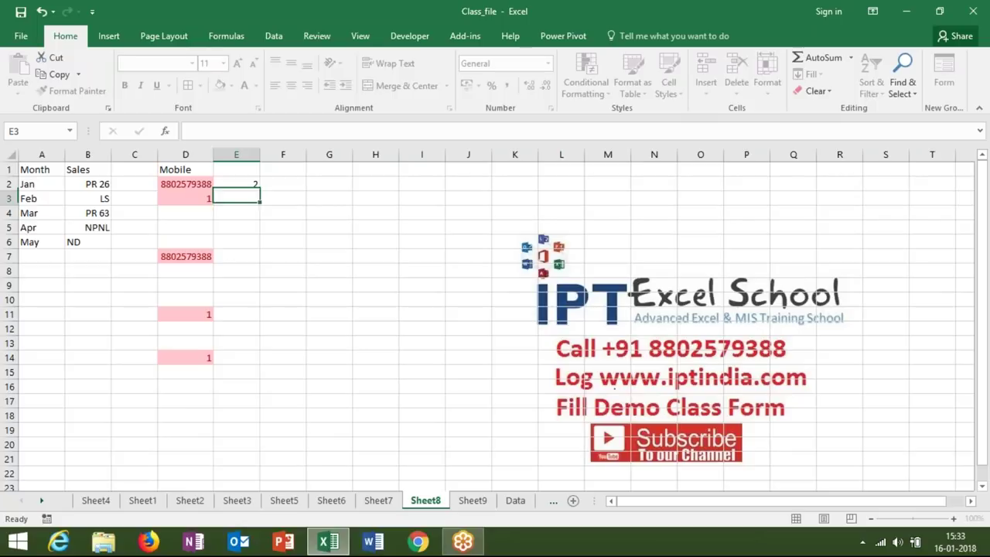
# Step: Copy the COUNTIF formula from E2 into E7, then reselect E2
pyautogui.click(236, 184)
pyautogui.hotkey('ctrl', 'c')
pyautogui.click(239, 254)
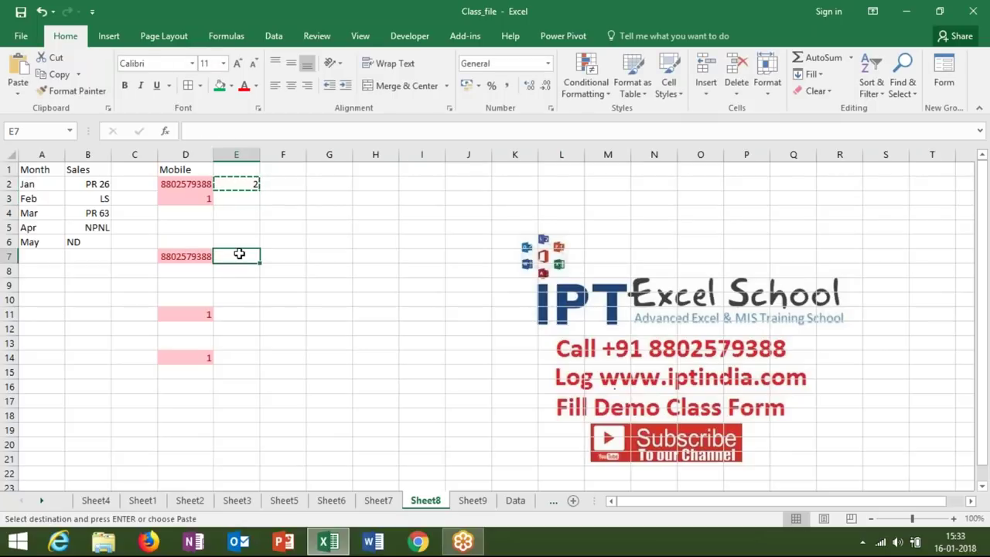
pyautogui.hotkey('ctrl', 'v')
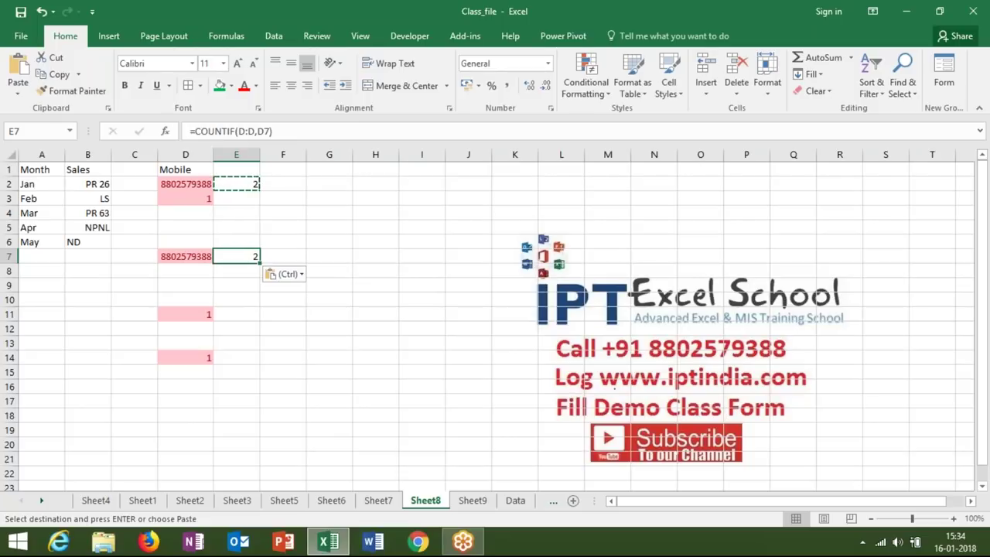
pyautogui.click(239, 185)
# Step: Replace the counts with typed values: 1 in E2 and 2 in E7
pyautogui.write('1')
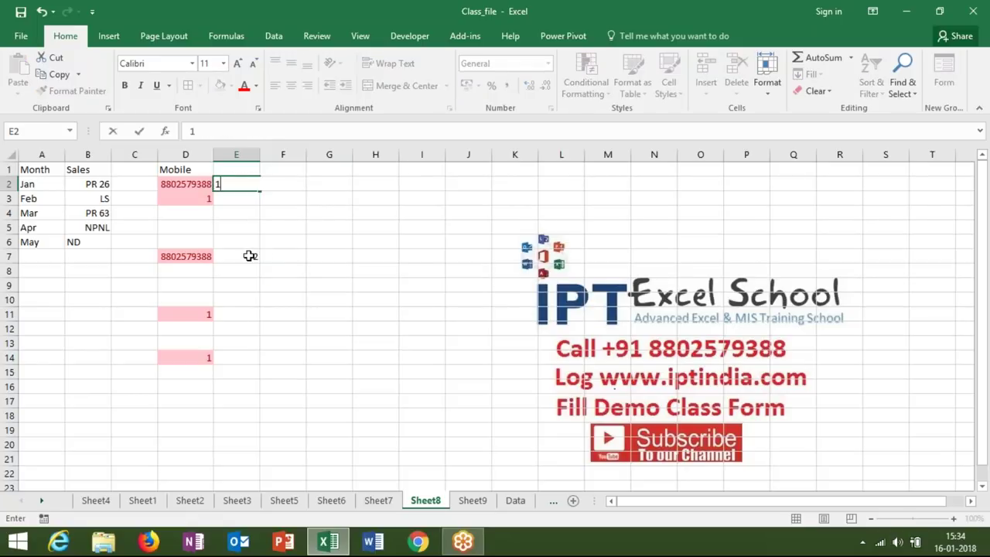
pyautogui.click(249, 256)
pyautogui.write('2')
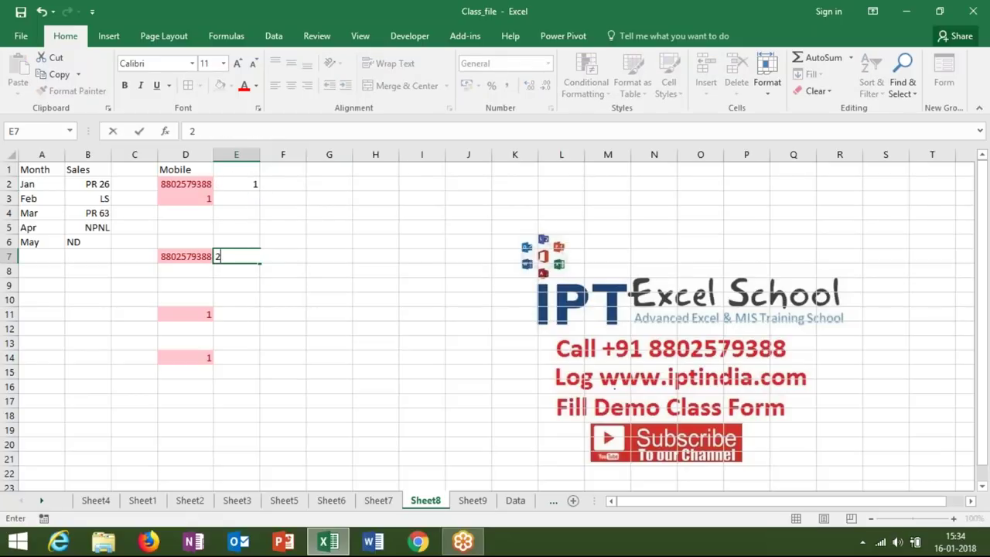
pyautogui.press('Return')
# Step: Enter a third copy of the mobile number in D10, correcting one digit, and type 3 in E10
pyautogui.press('Return')
pyautogui.click(185, 297)
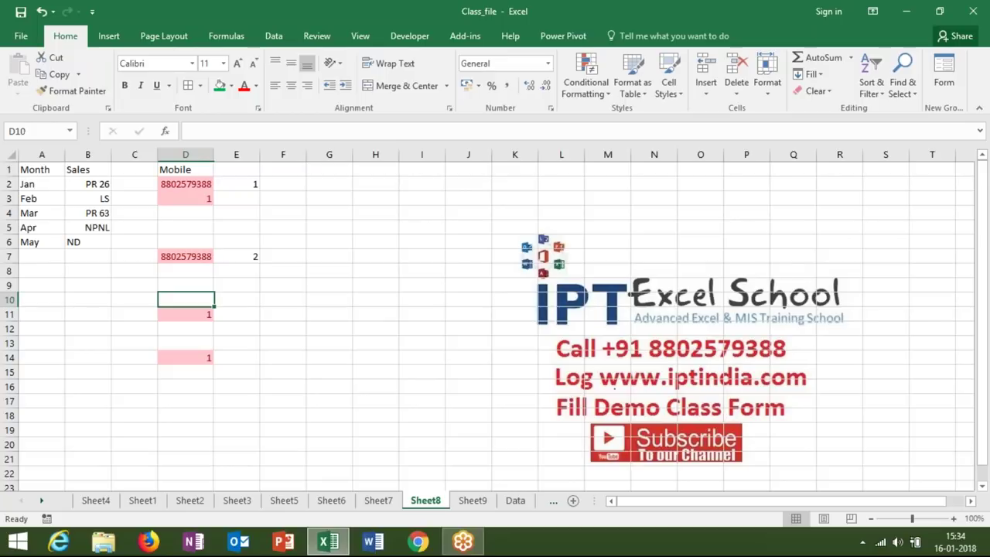
pyautogui.write('8')
pyautogui.write('000')
pyautogui.press('BackSpace')
pyautogui.press('BackSpace')
pyautogui.write('2579388')
pyautogui.press('Return')
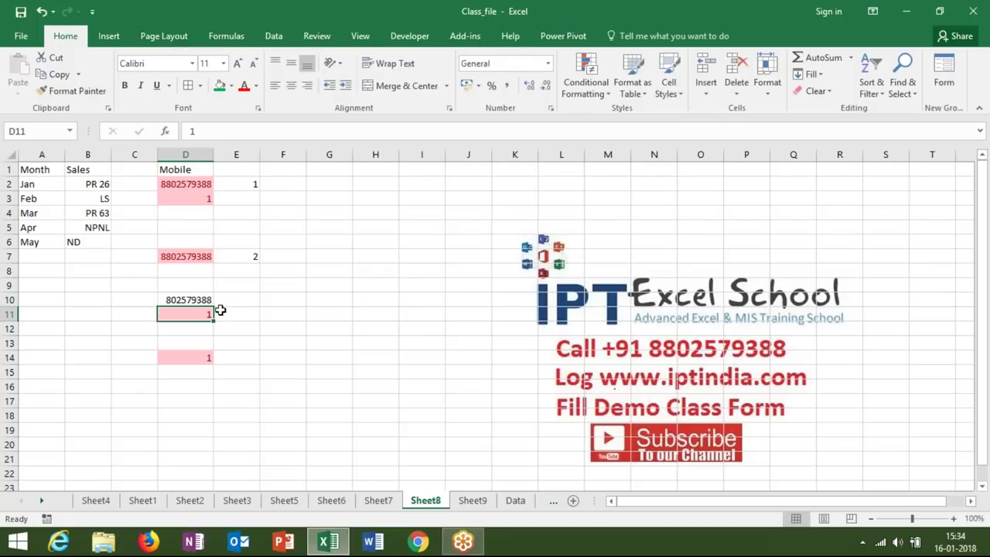
pyautogui.doubleClick(168, 300)
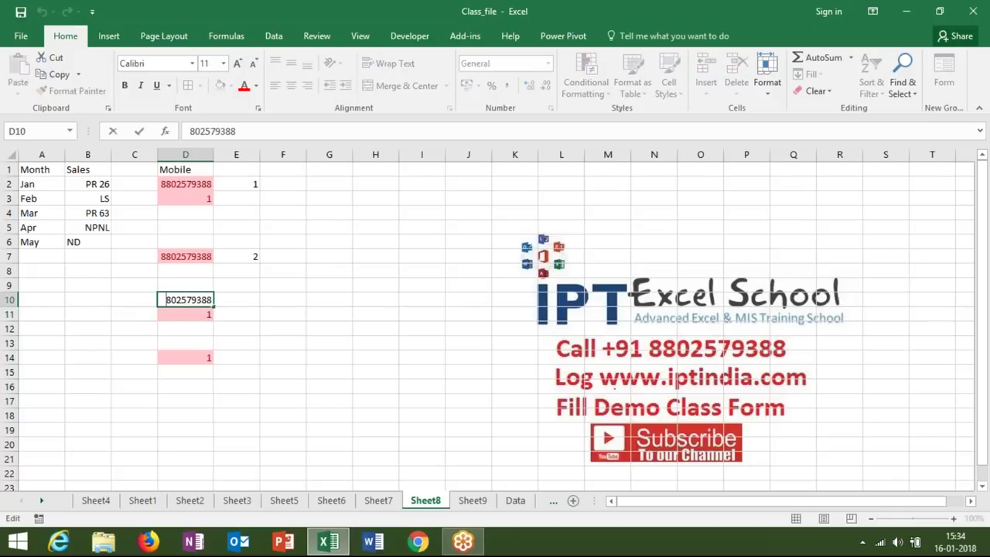
pyautogui.write('8')
pyautogui.press('Return')
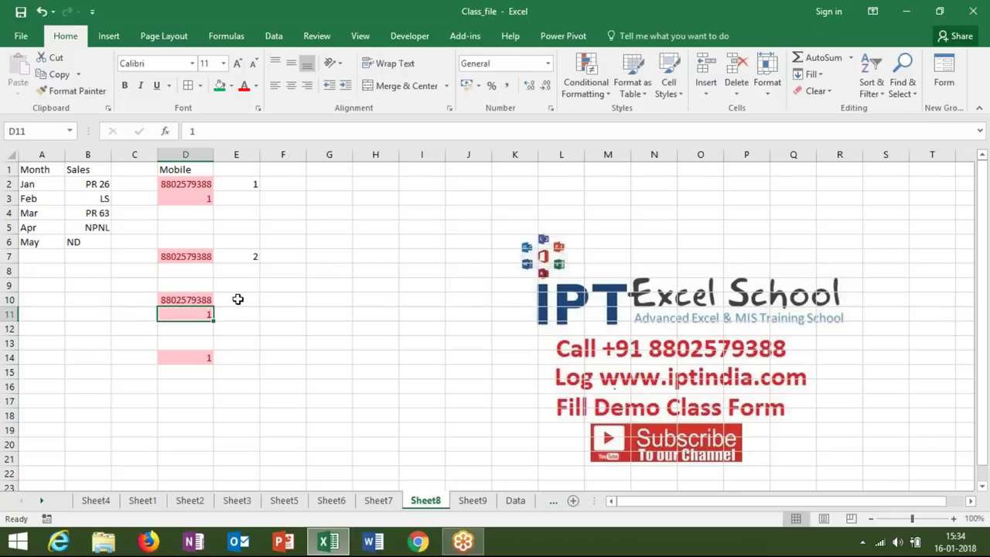
pyautogui.click(237, 300)
pyautogui.write('3')
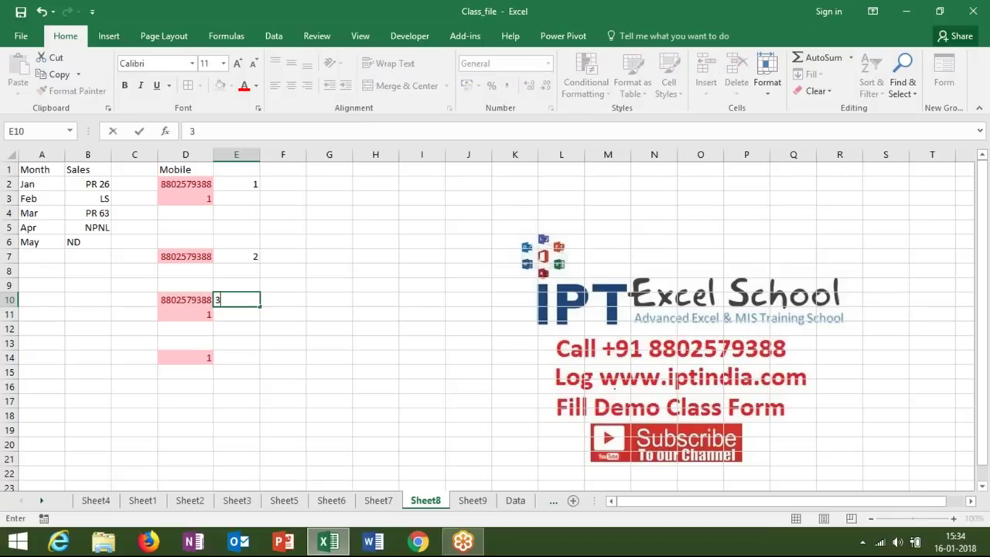
pyautogui.press('Return')
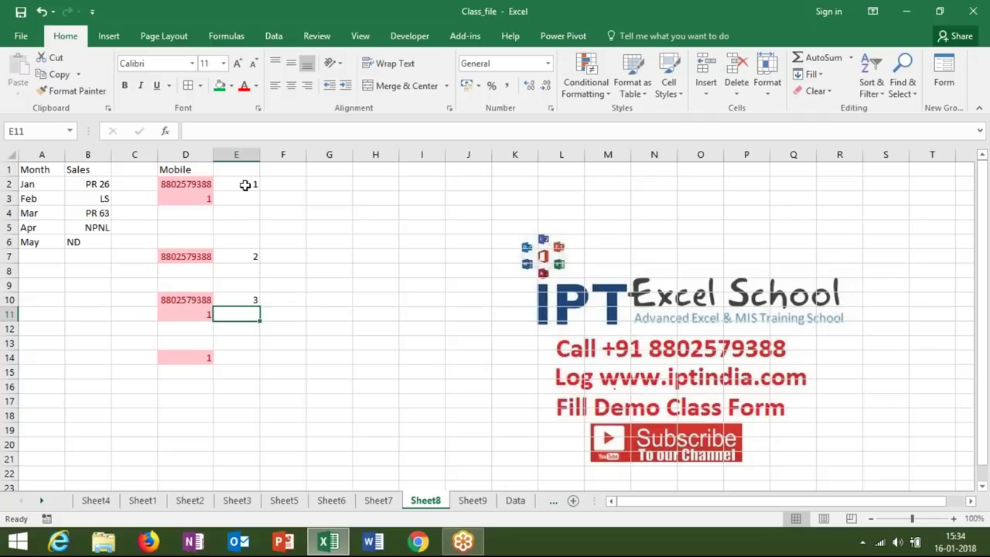
# Step: Clear the typed counts in E2:E10 and enter =COUNTIF(D2:D2,D2) in E2
pyautogui.moveTo(244, 185); pyautogui.dragTo(249, 300)
pyautogui.press('Delete')
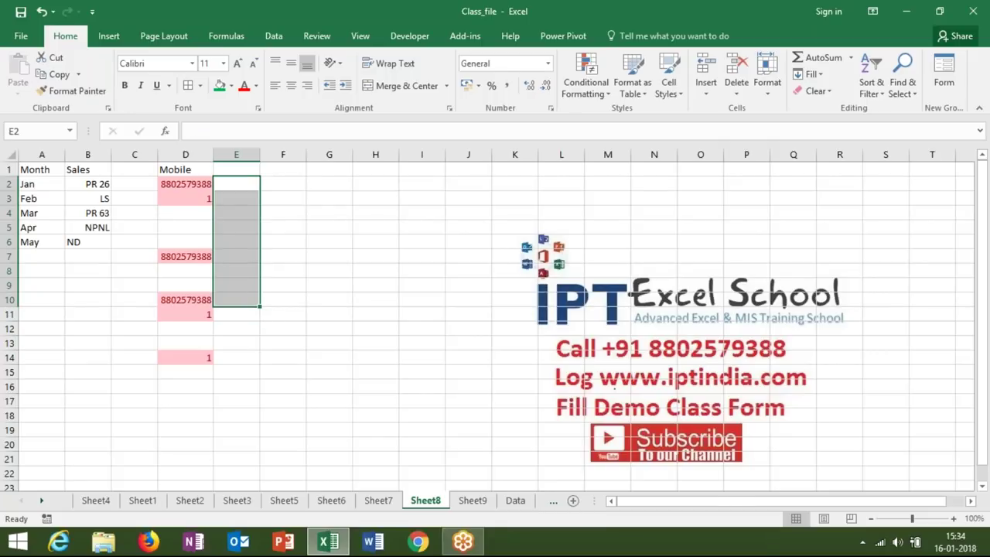
pyautogui.click(236, 184)
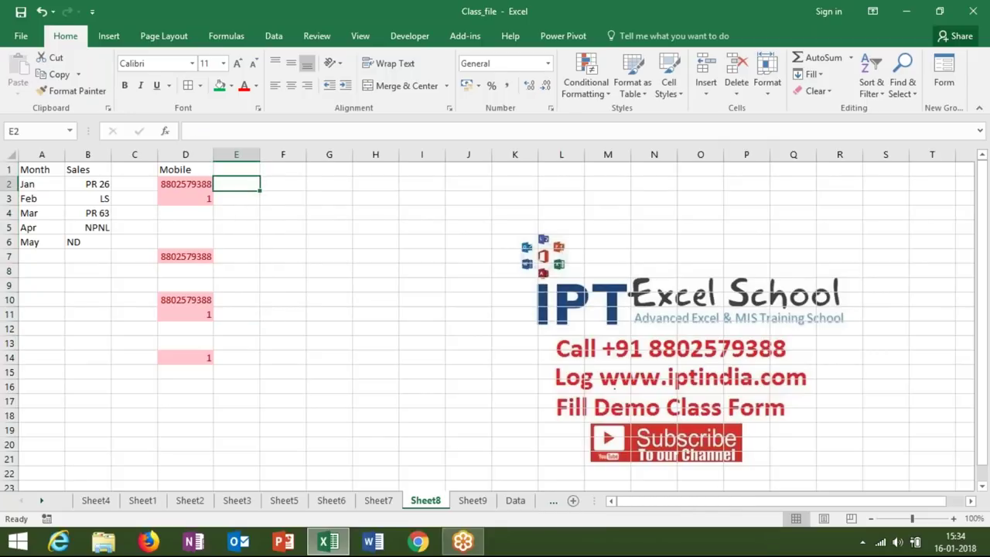
pyautogui.write('=')
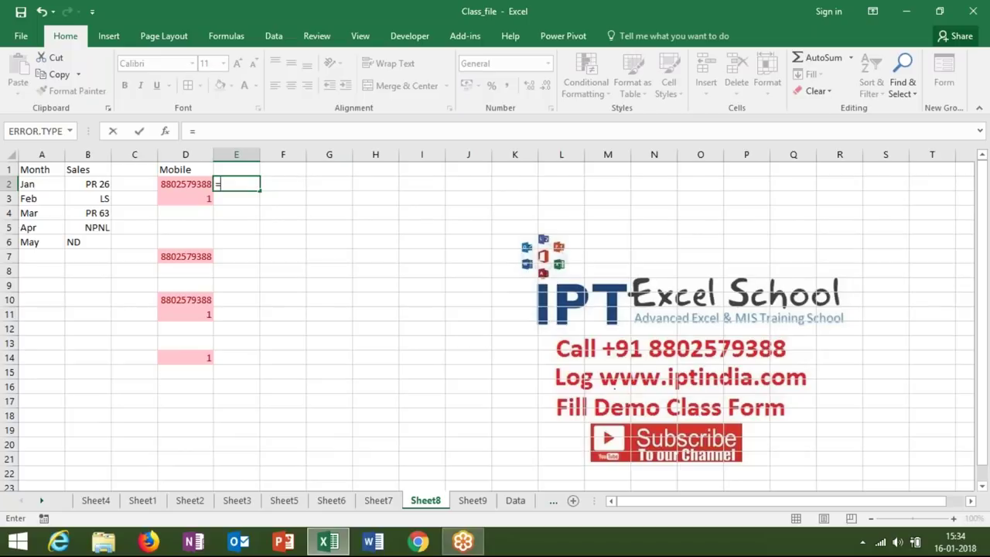
pyautogui.write('cou')
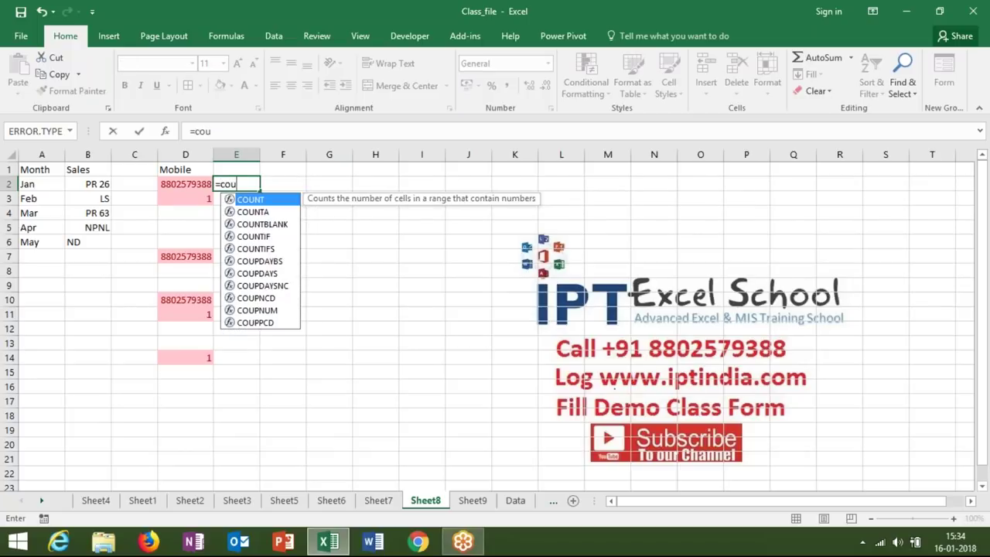
pyautogui.press('Down')
pyautogui.press('Down')
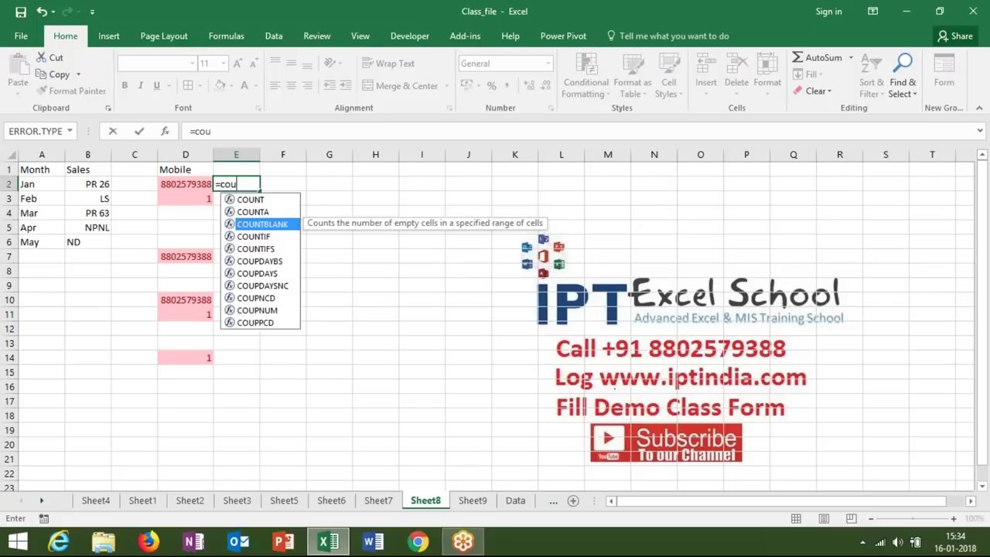
pyautogui.press('Down')
pyautogui.press('Tab')
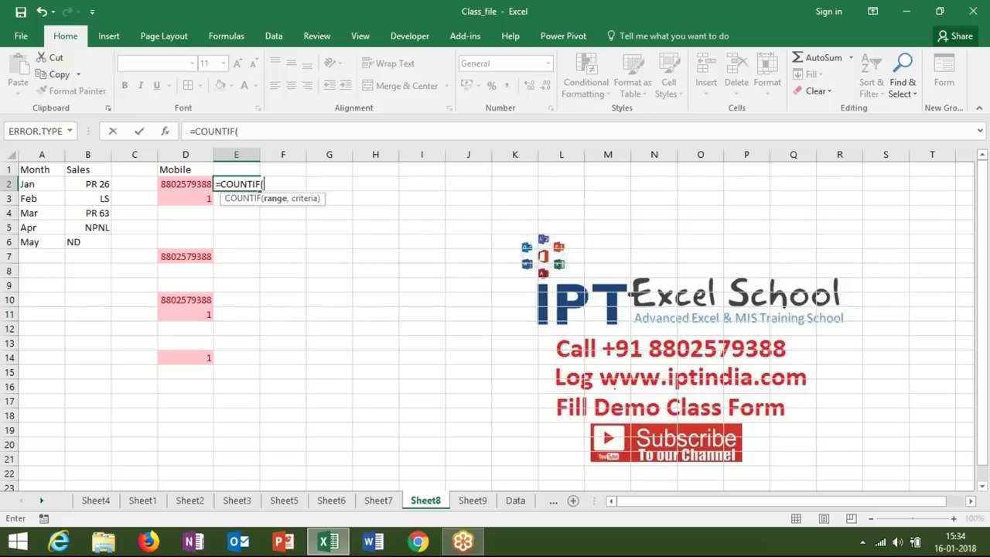
pyautogui.click(185, 185)
pyautogui.press('F8')
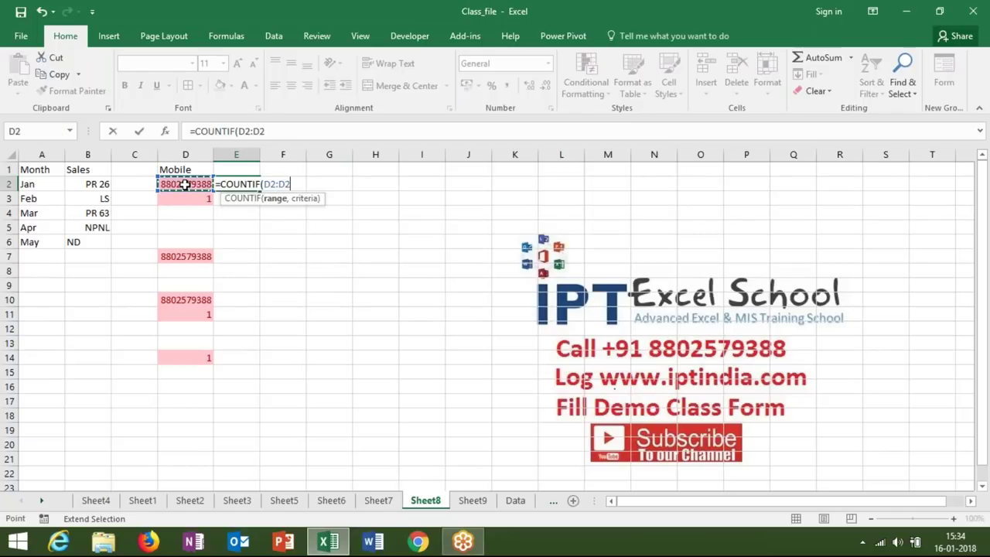
pyautogui.write(',')
pyautogui.click(185, 184)
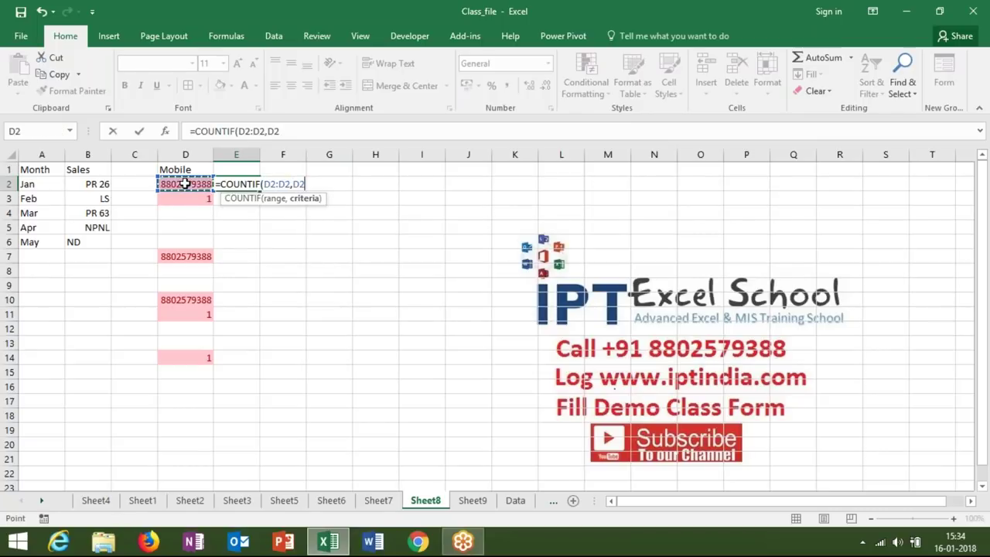
pyautogui.write(')')
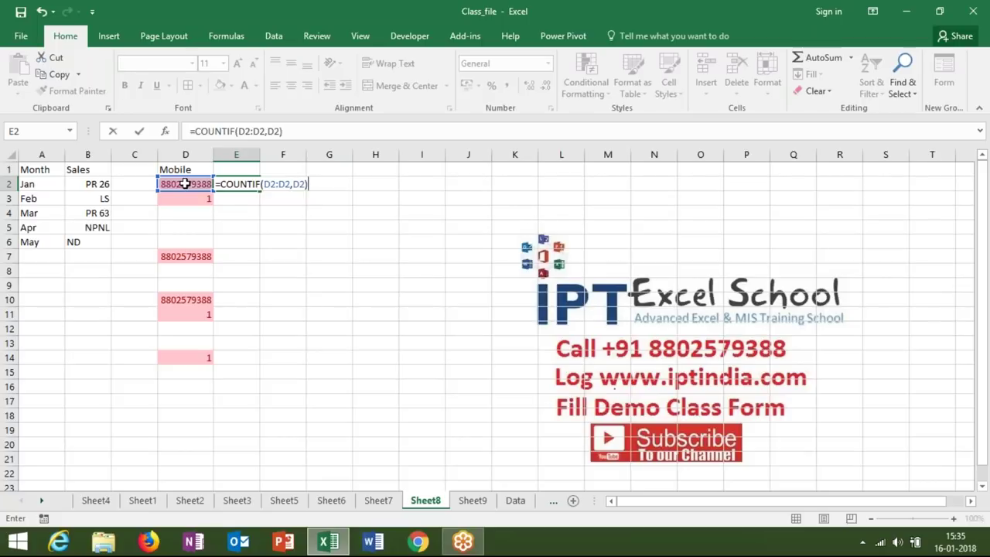
pyautogui.hotkey('ctrl', 'Return')
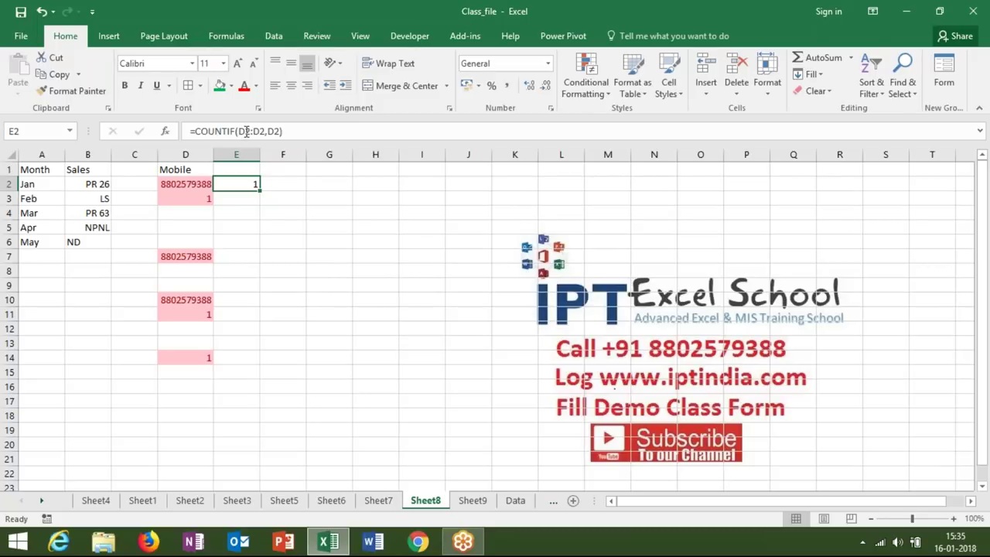
# Step: Anchor the range start so E2 reads =COUNTIF($D$2:D2,D2)
pyautogui.click(246, 131)
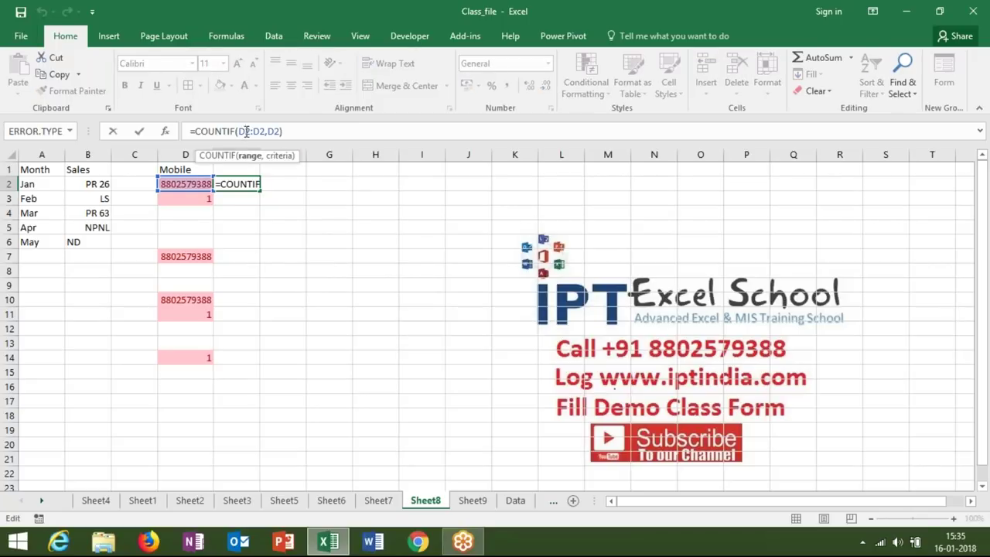
pyautogui.press('F4')
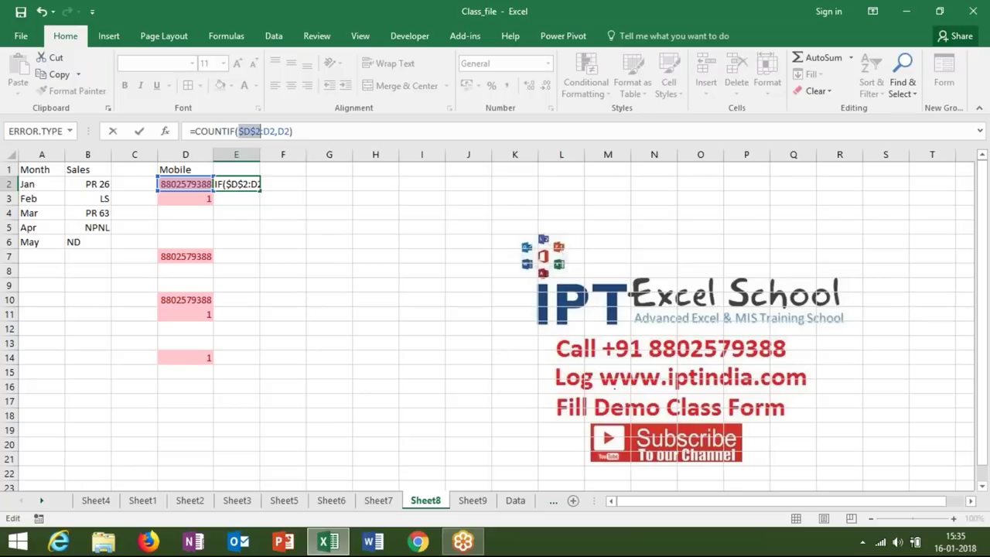
pyautogui.press('Return')
# Step: Copy the running-count formula from E2 into E7 and E10
pyautogui.click(236, 184)
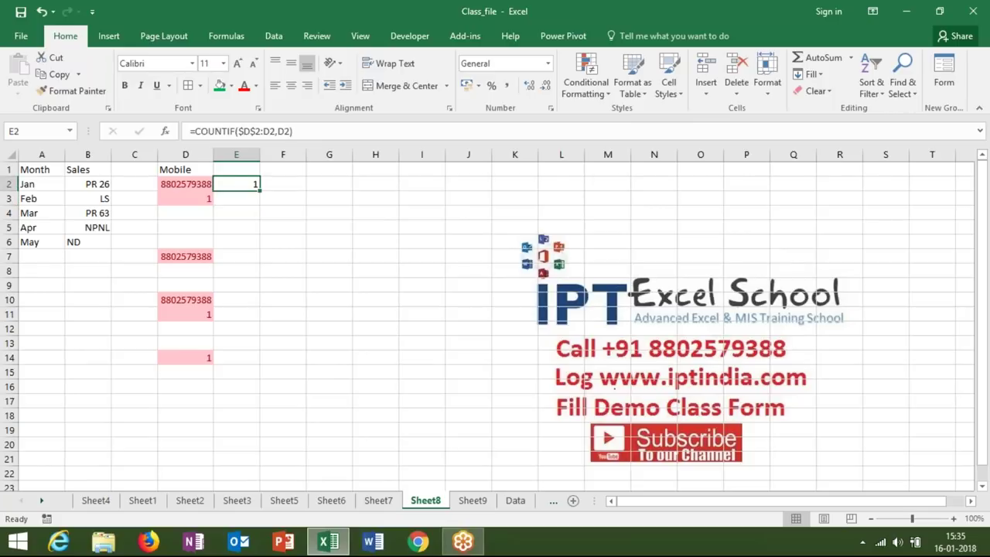
pyautogui.hotkey('ctrl', 'c')
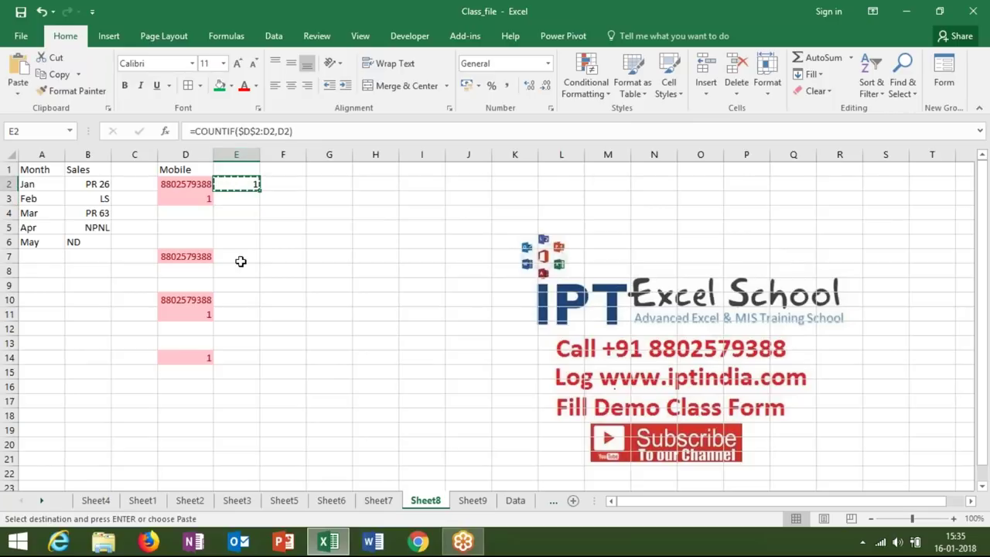
pyautogui.click(239, 257)
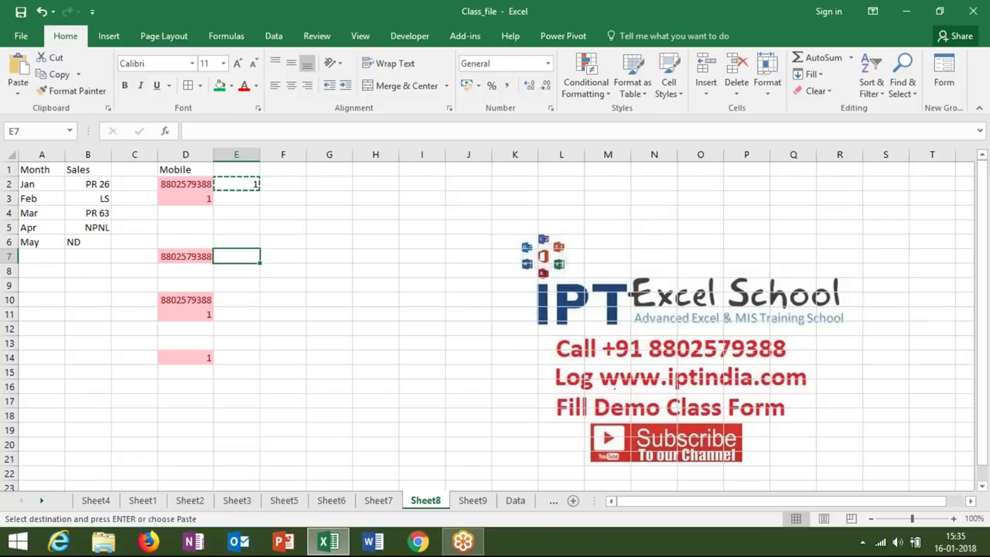
pyautogui.hotkey('ctrl', 'v')
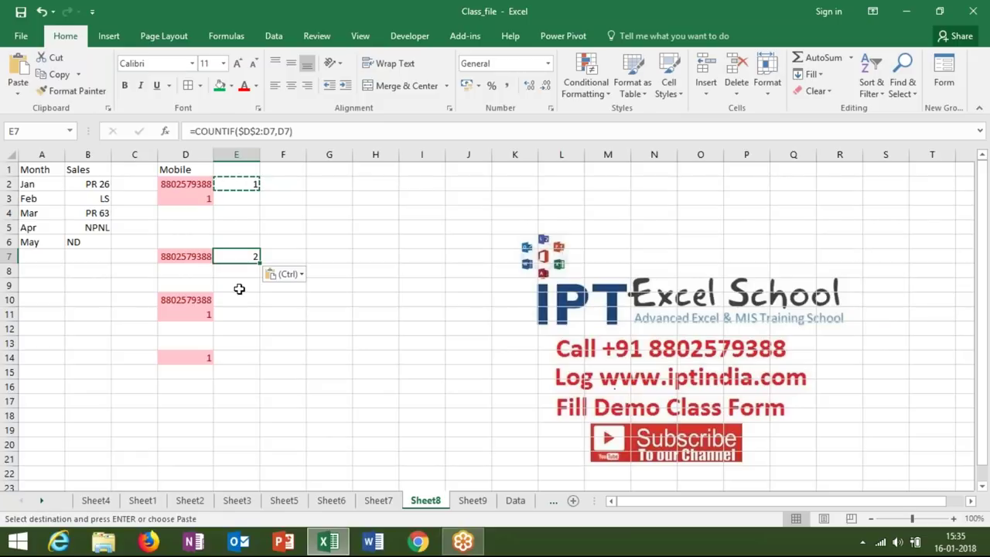
pyautogui.press('Down')
pyautogui.press('Down')
pyautogui.press('Down')
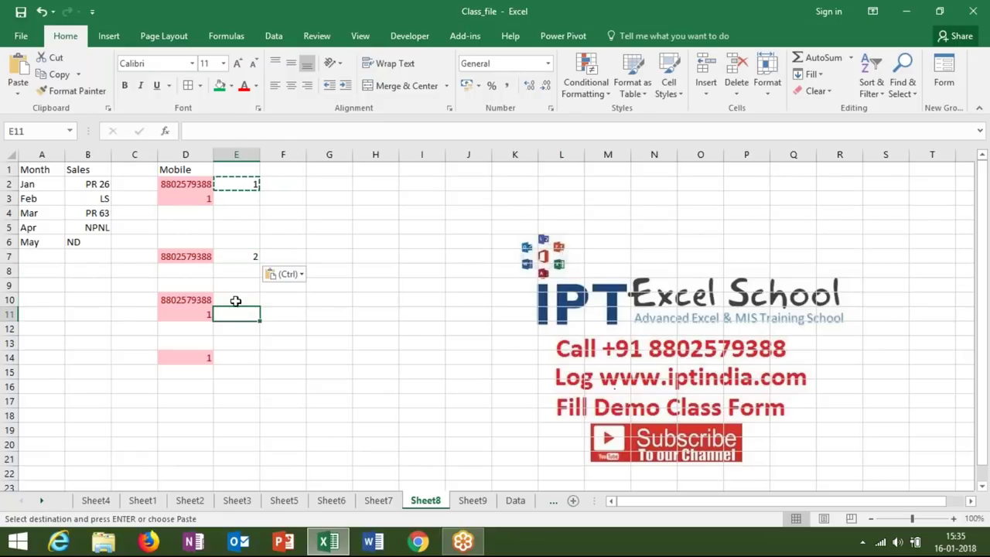
pyautogui.press('ctrl')
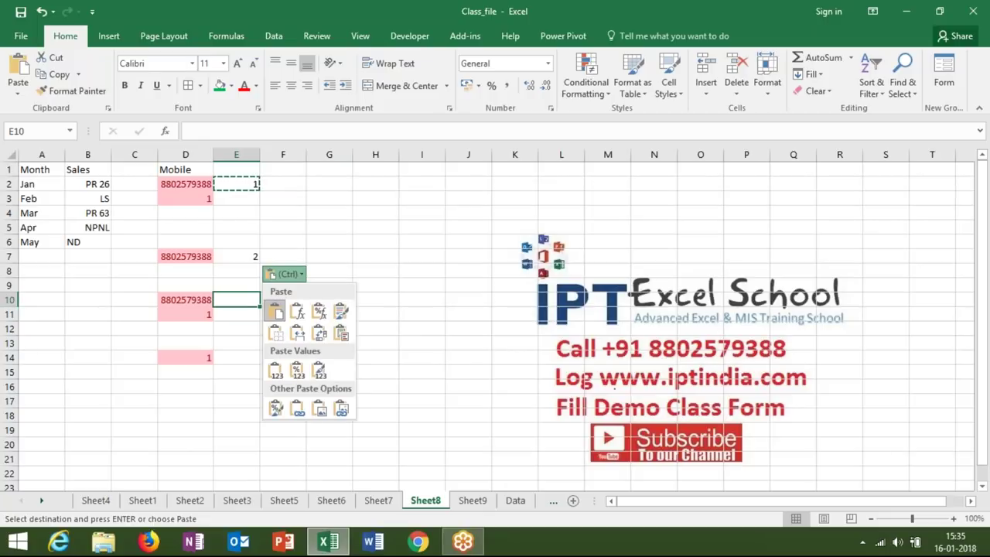
pyautogui.press('Escape')
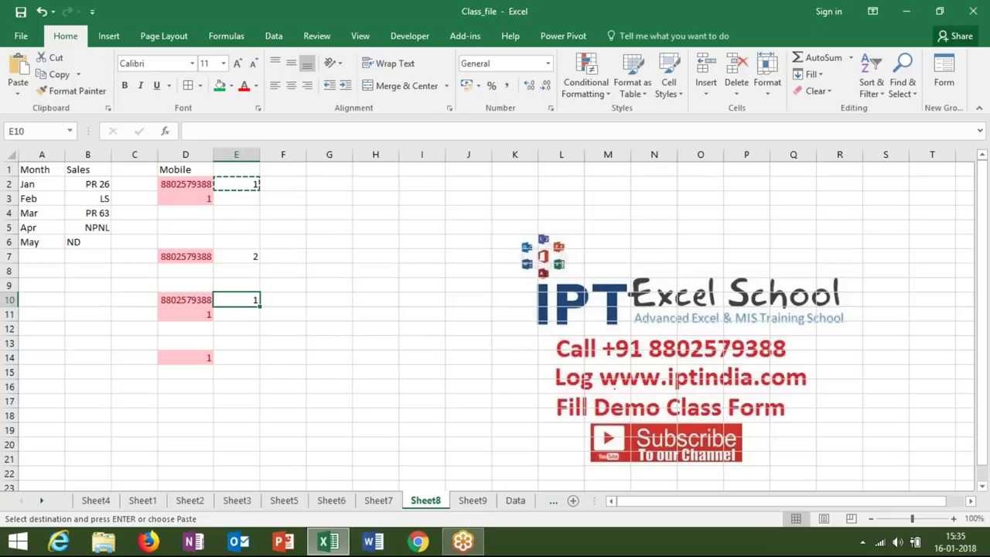
pyautogui.hotkey('ctrl', 'v')
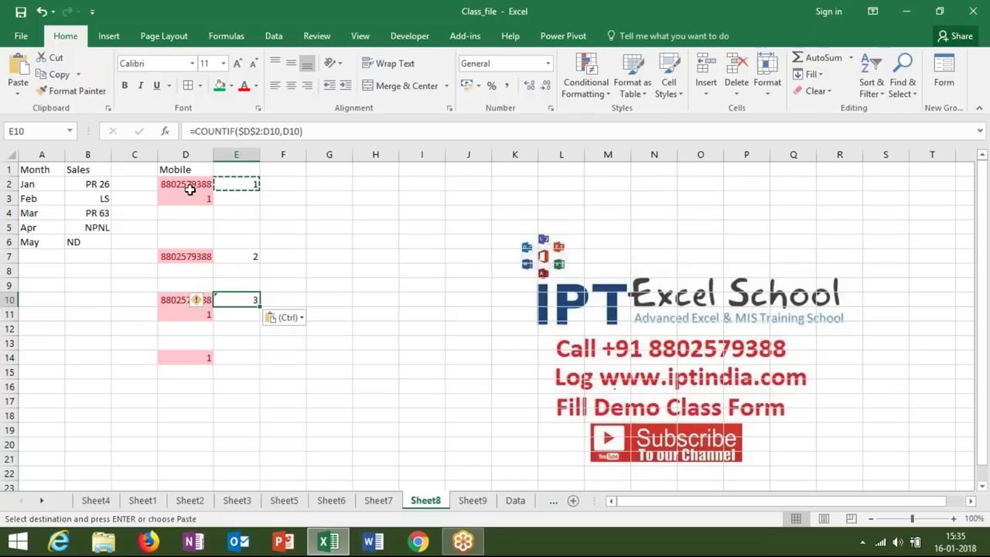
pyautogui.click(186, 185)
# Step: Clear the old pink conditional formatting from the entire sheet and start a formula-based new rule
pyautogui.click(608, 88)
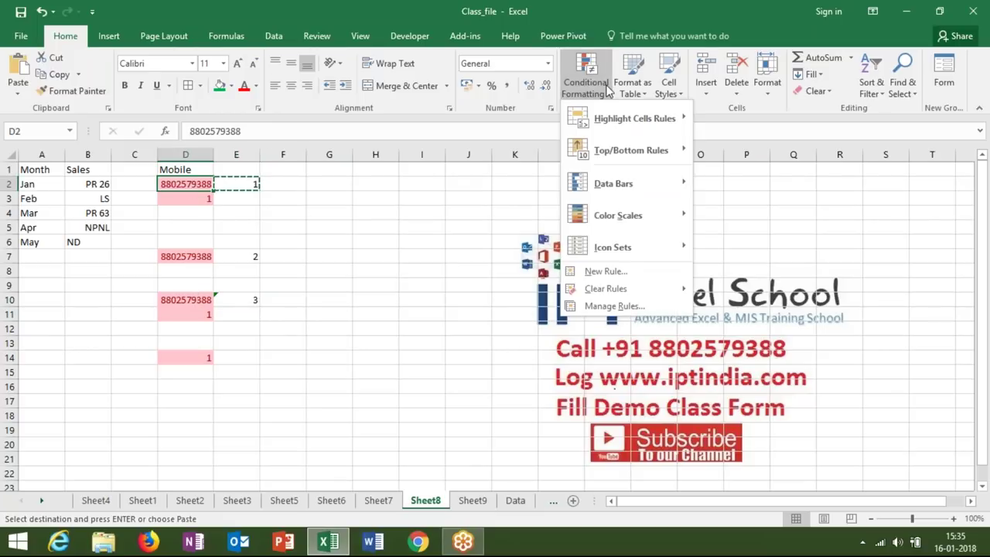
pyautogui.moveTo(606, 289)
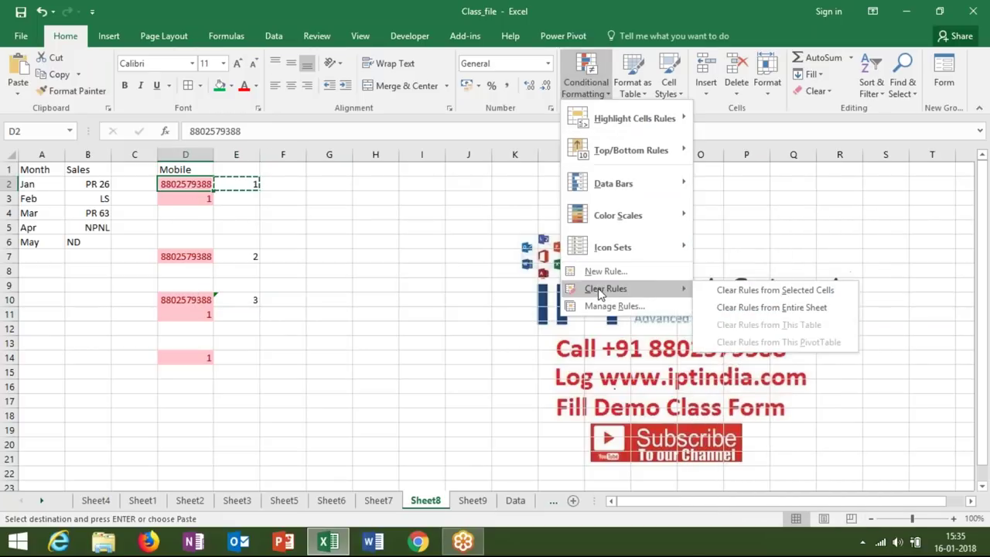
pyautogui.click(719, 309)
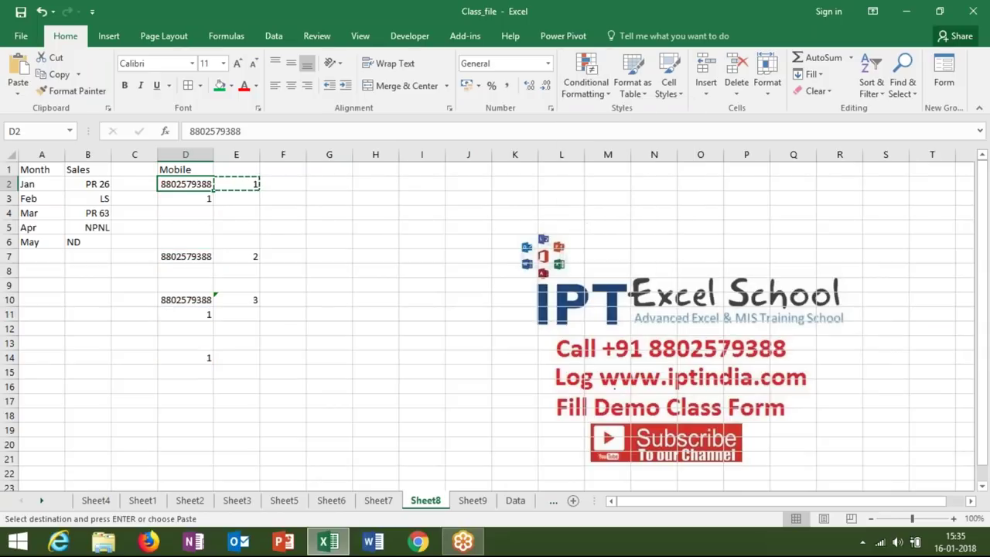
pyautogui.click(579, 96)
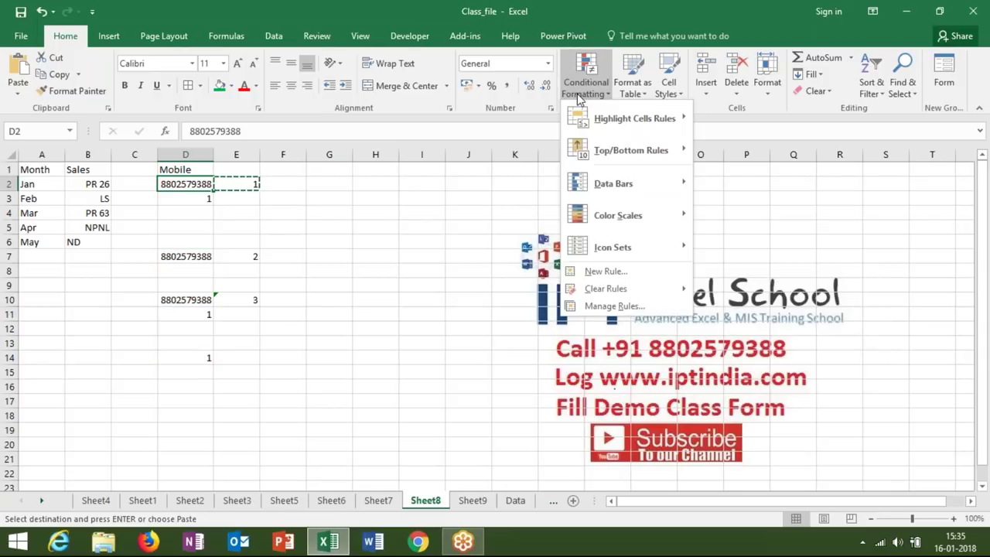
pyautogui.click(602, 274)
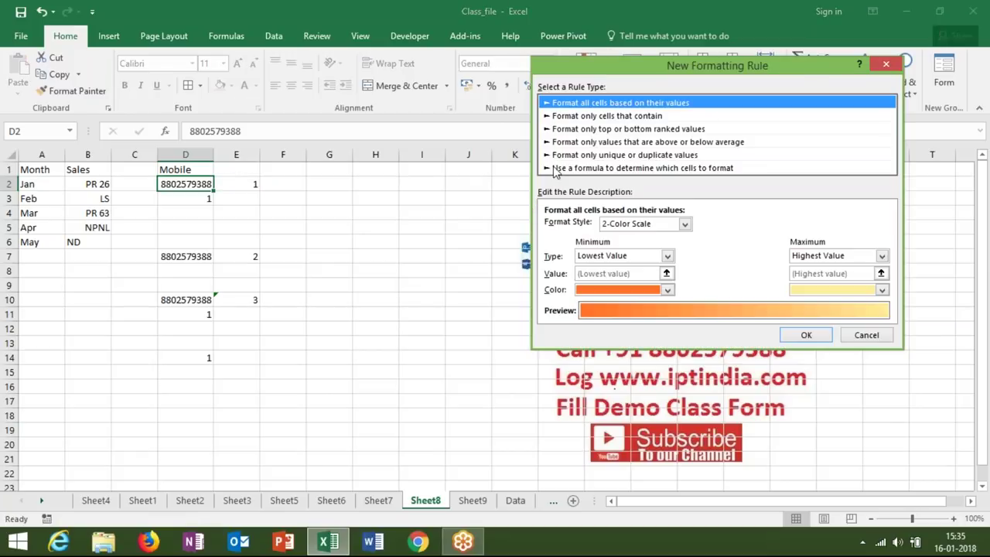
pyautogui.click(550, 168)
# Step: Enter the rule condition =countif($D$2:$D2,$D2)>1, unlocking the row references
pyautogui.click(556, 226)
pyautogui.write('=counti')
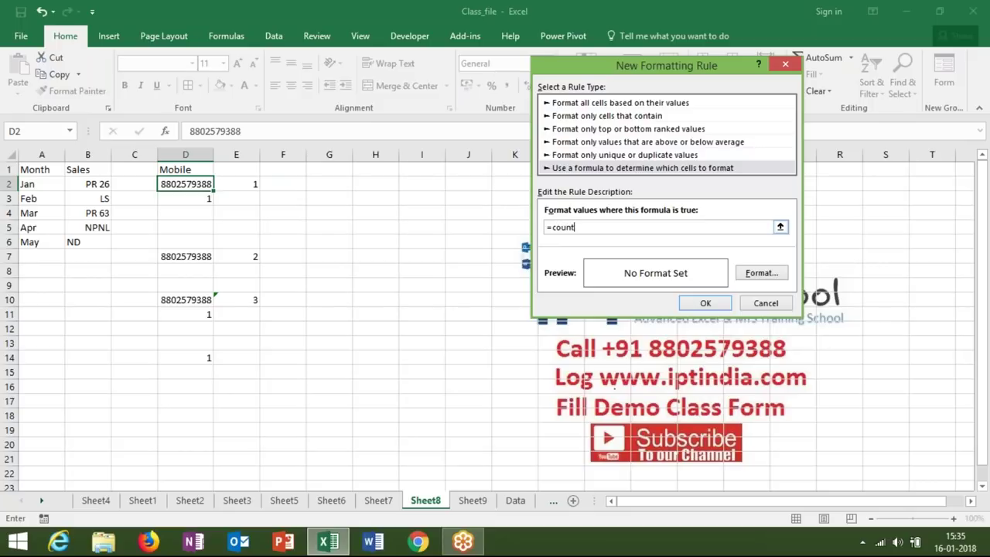
pyautogui.write('f(')
pyautogui.click(179, 184)
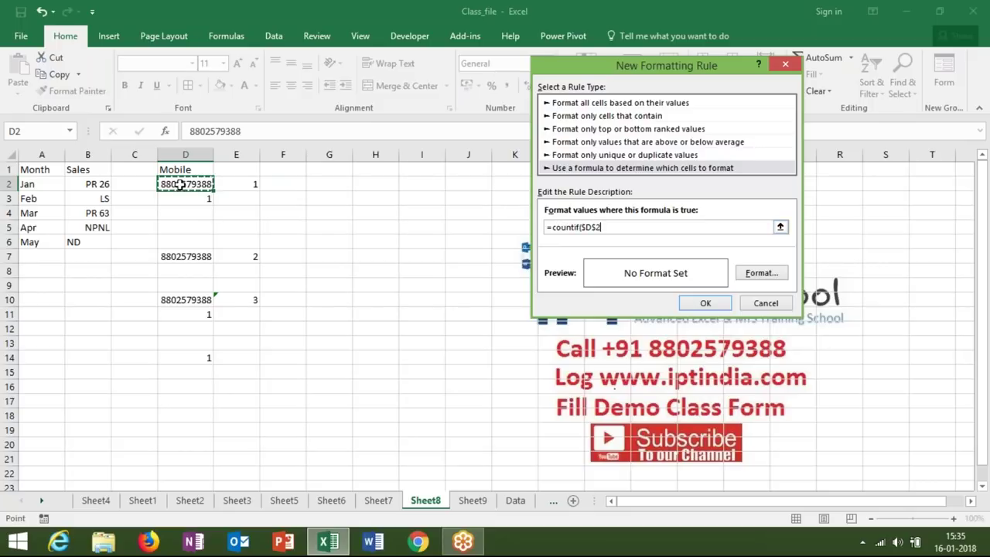
pyautogui.write(':$D$2,')
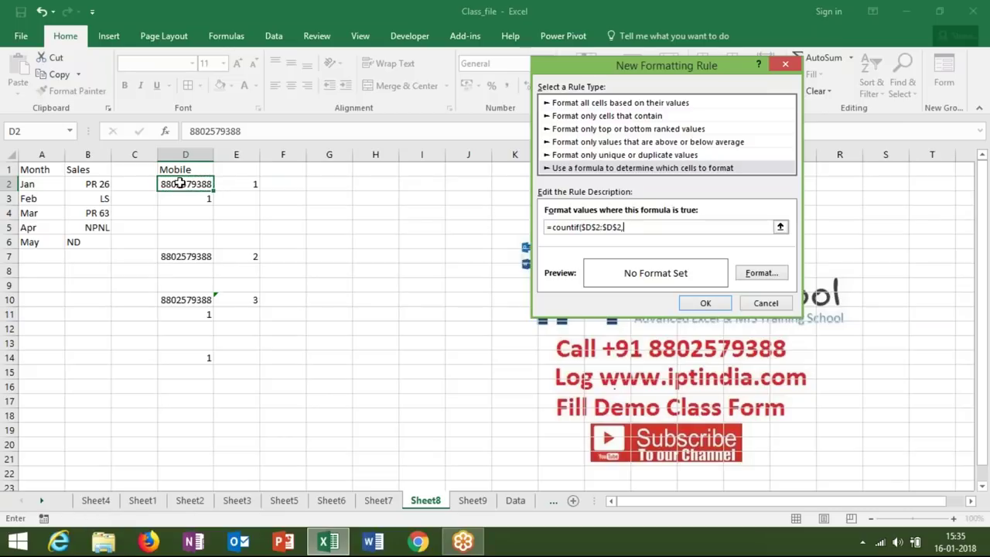
pyautogui.click(179, 184)
pyautogui.write(')')
pyautogui.click(632, 227)
pyautogui.press('Delete')
pyautogui.click(616, 226)
pyautogui.press('BackSpace')
pyautogui.write('>')
pyautogui.write('1')
# Step: Give the countif duplicate rule a light blue fill and save the new formatting rule
pyautogui.click(747, 275)
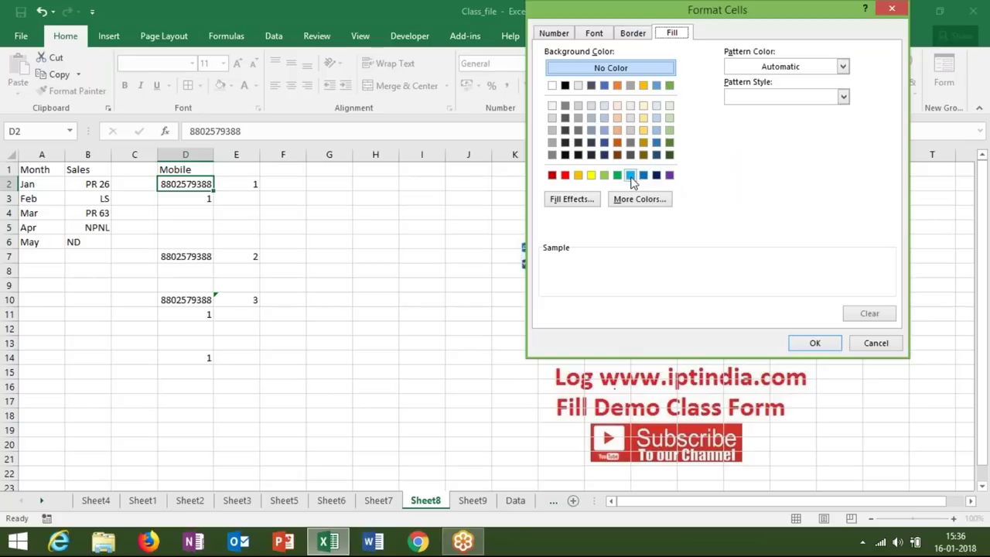
pyautogui.click(630, 176)
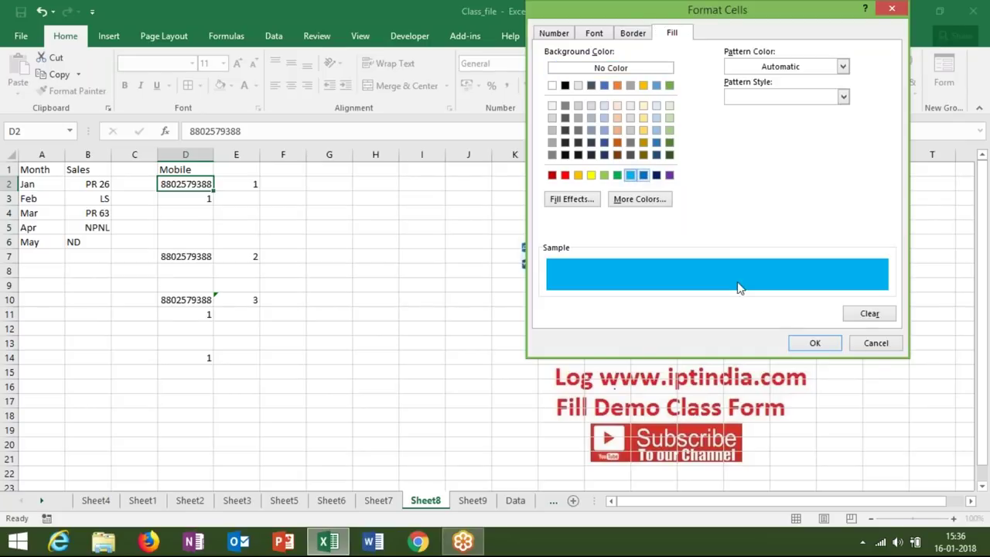
pyautogui.click(813, 344)
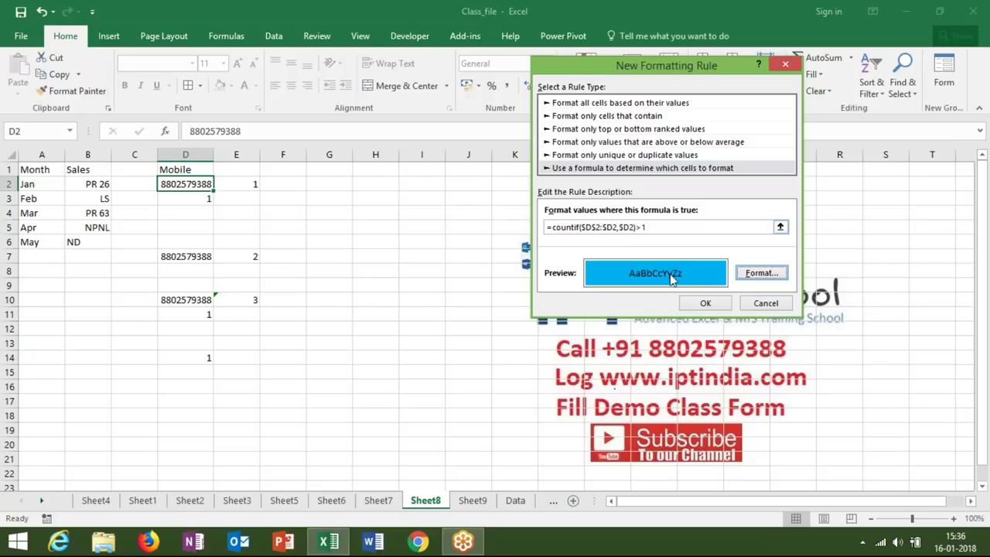
pyautogui.click(700, 303)
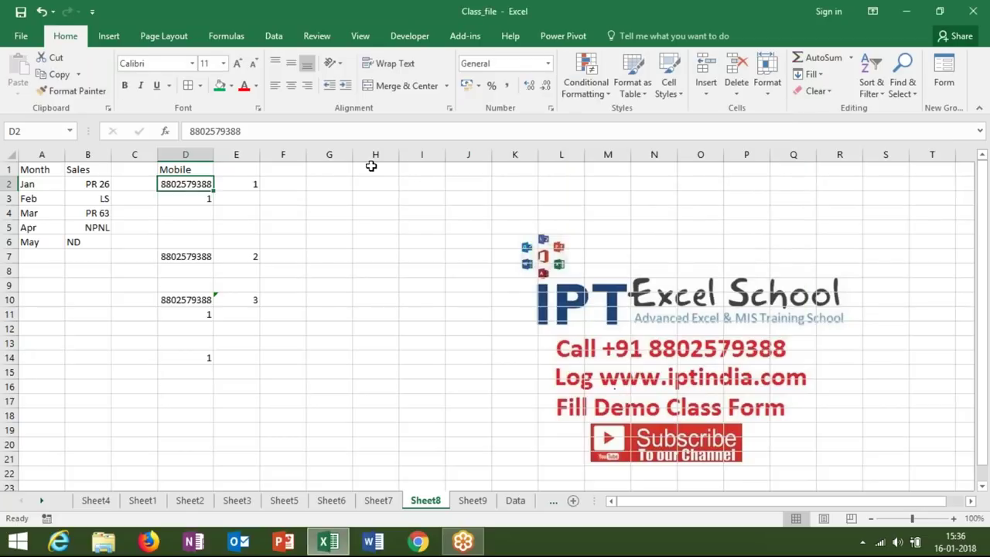
# Step: Copy D2's formatting down the Mobile column to D14 with Format Painter, then review D2 and D3
pyautogui.click(73, 91)
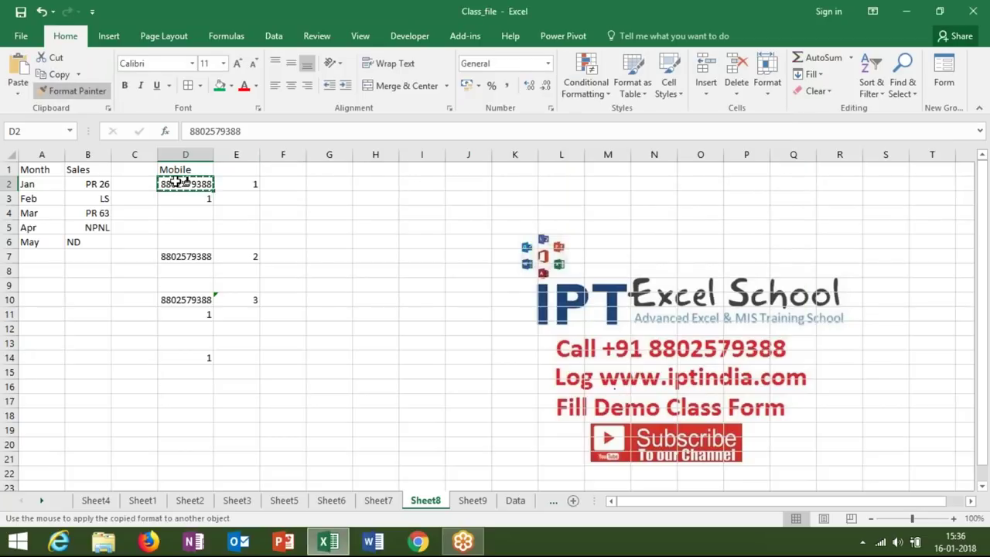
pyautogui.moveTo(177, 183); pyautogui.dragTo(193, 358)
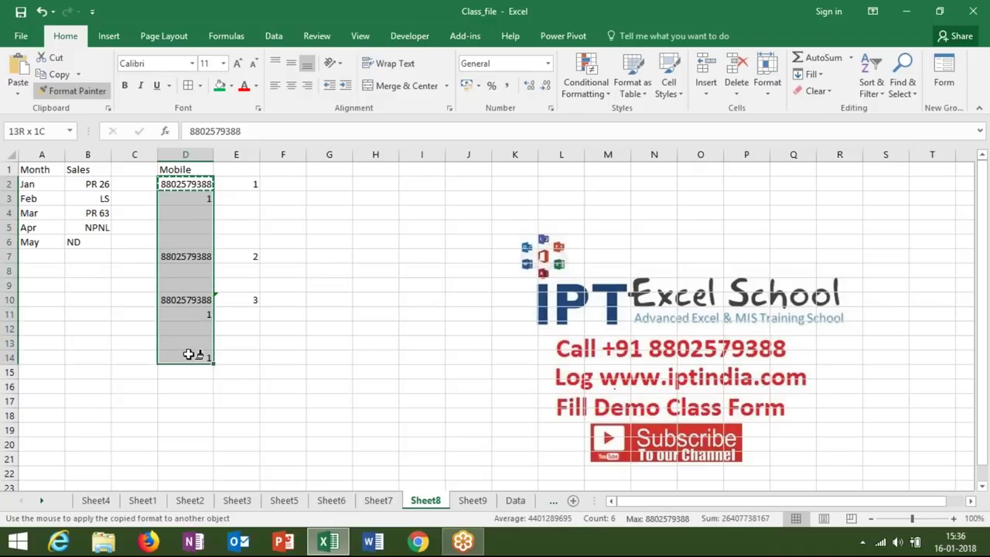
pyautogui.click(291, 343)
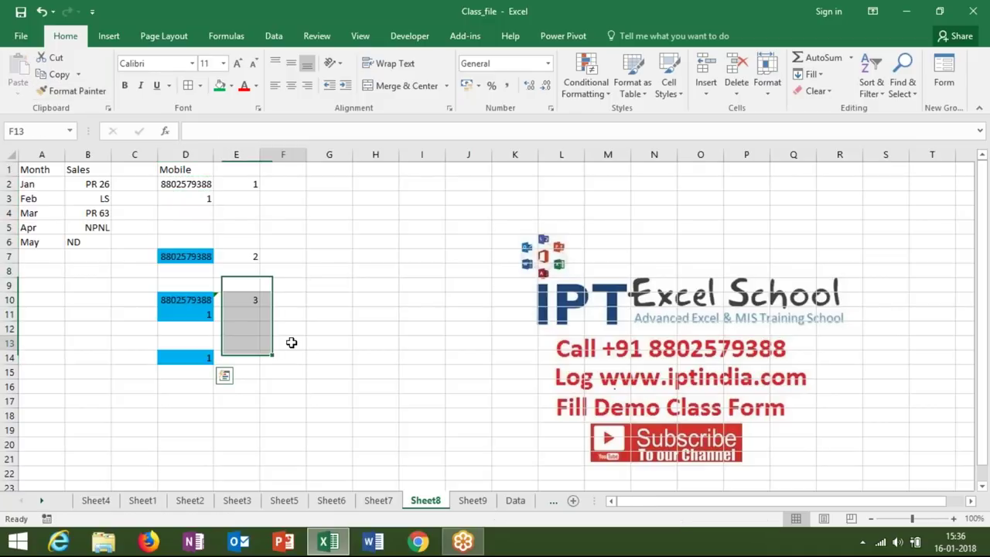
pyautogui.click(203, 186)
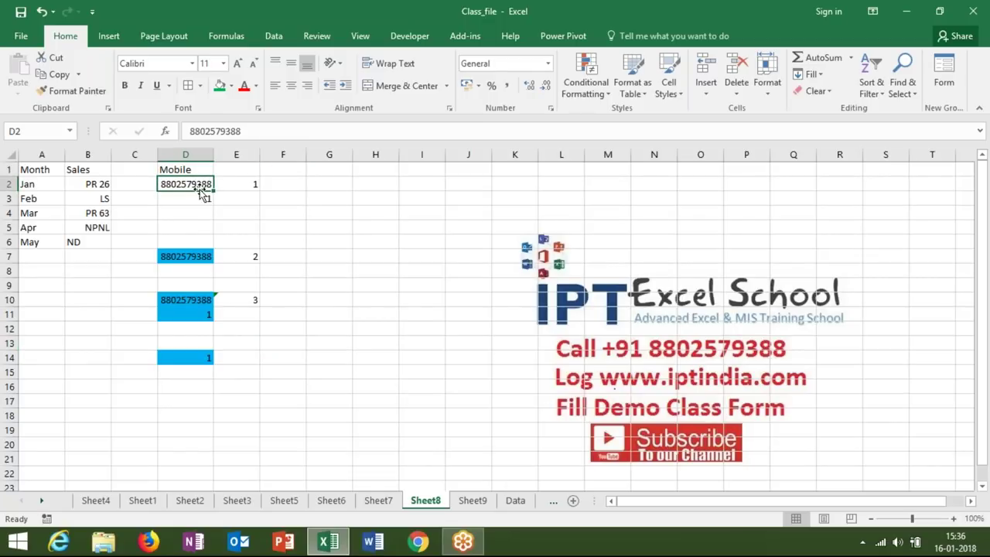
pyautogui.press('Down')
pyautogui.press('Down')
pyautogui.press('Down')
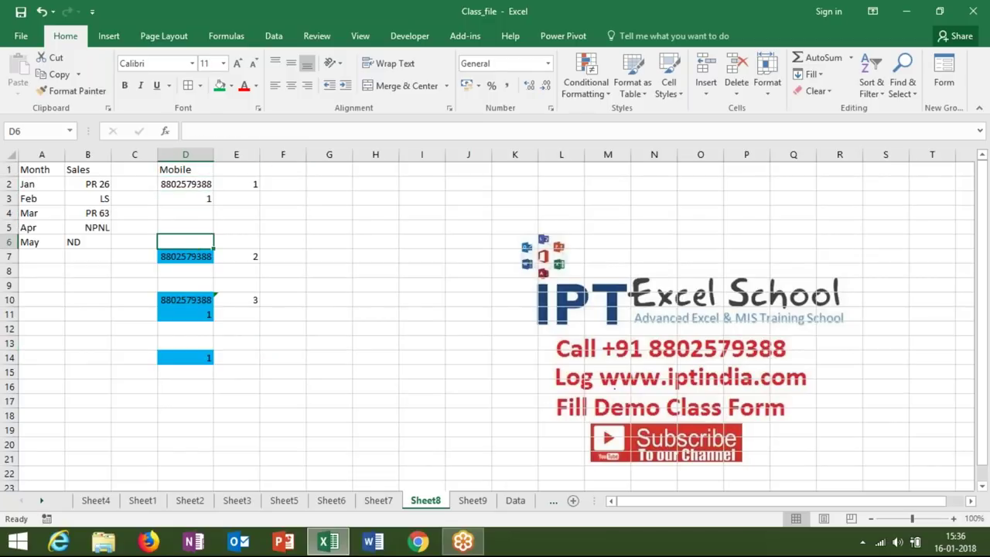
pyautogui.click(201, 199)
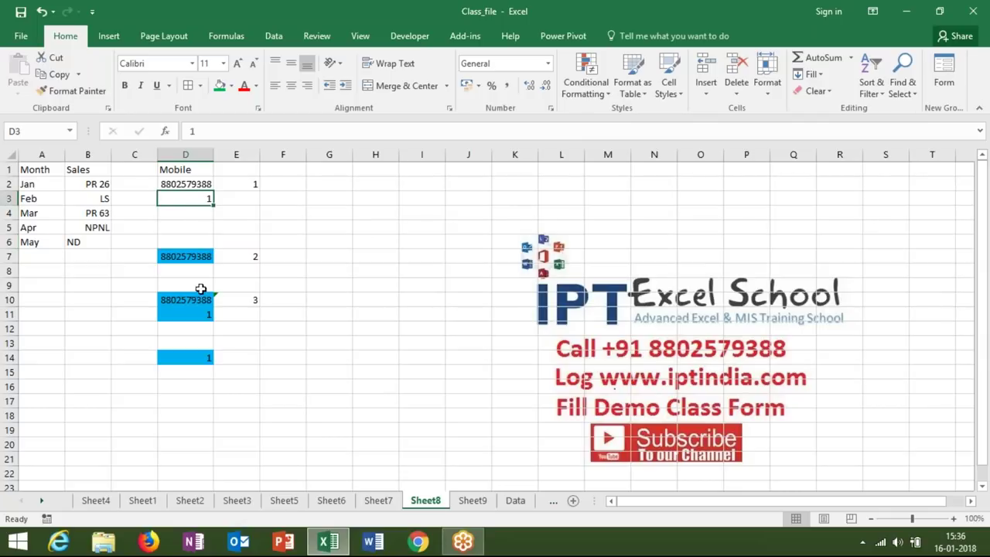
pyautogui.press('Down')
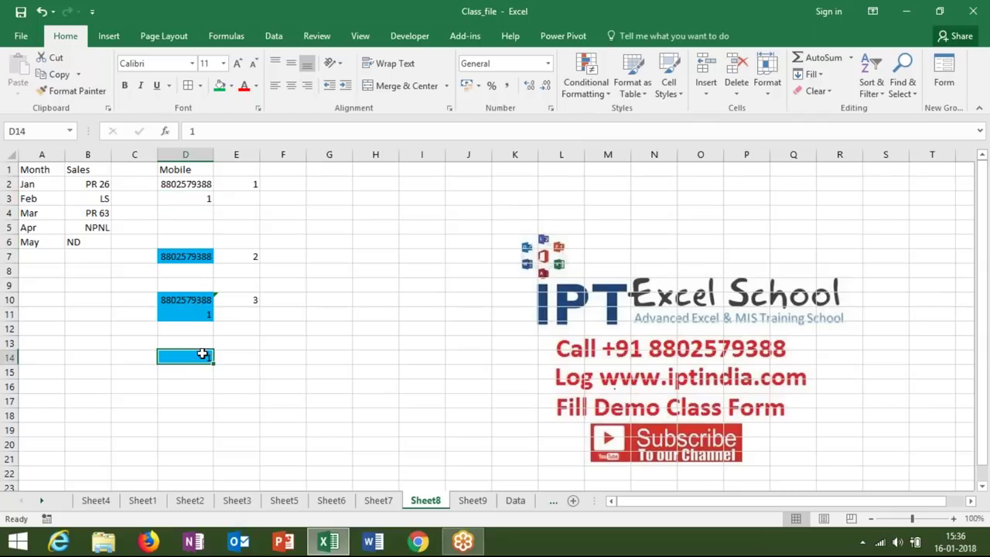
# Step: Enter 9 in D4 and 9 in D5, then check the highlighted duplicate
pyautogui.click(184, 215)
pyautogui.write('9')
pyautogui.press('Return')
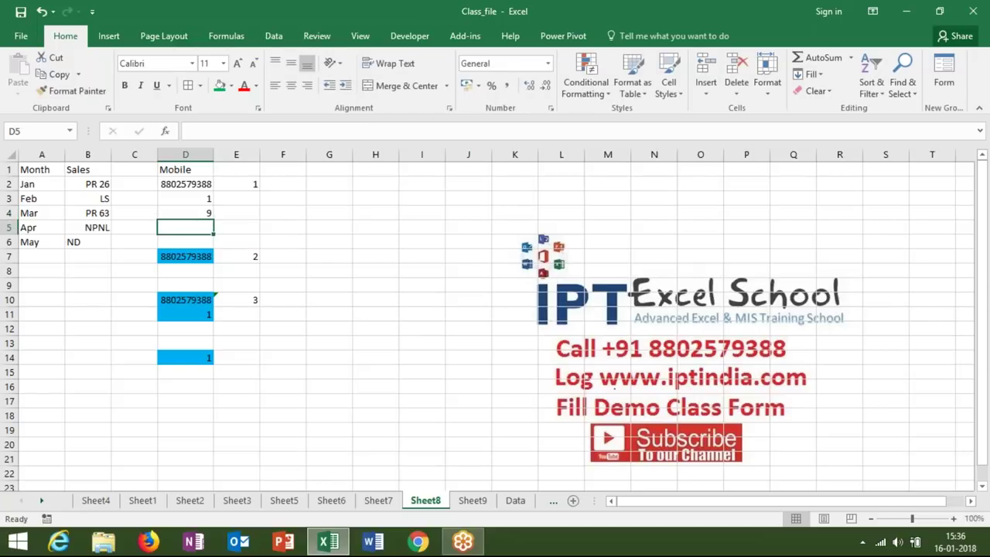
pyautogui.write('9')
pyautogui.press('Return')
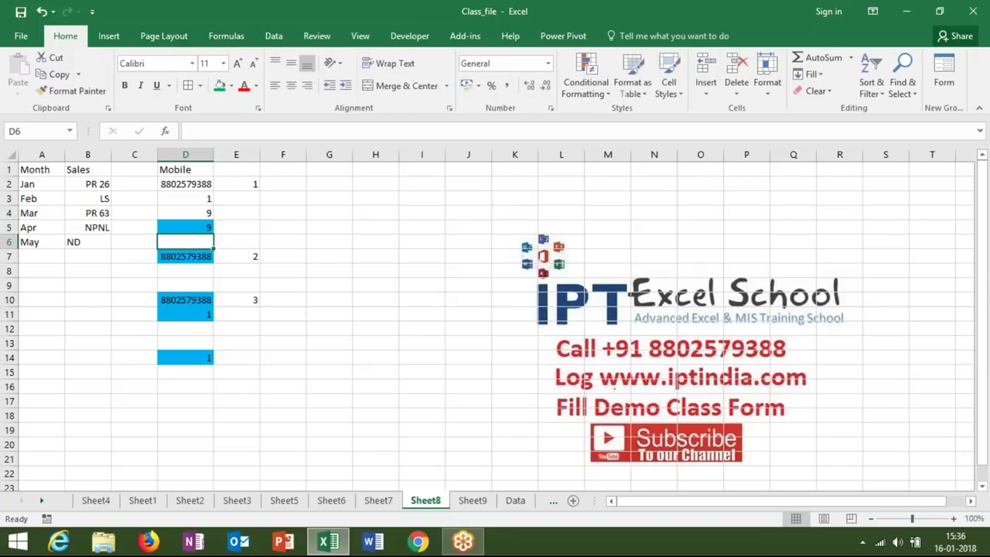
pyautogui.click(188, 227)
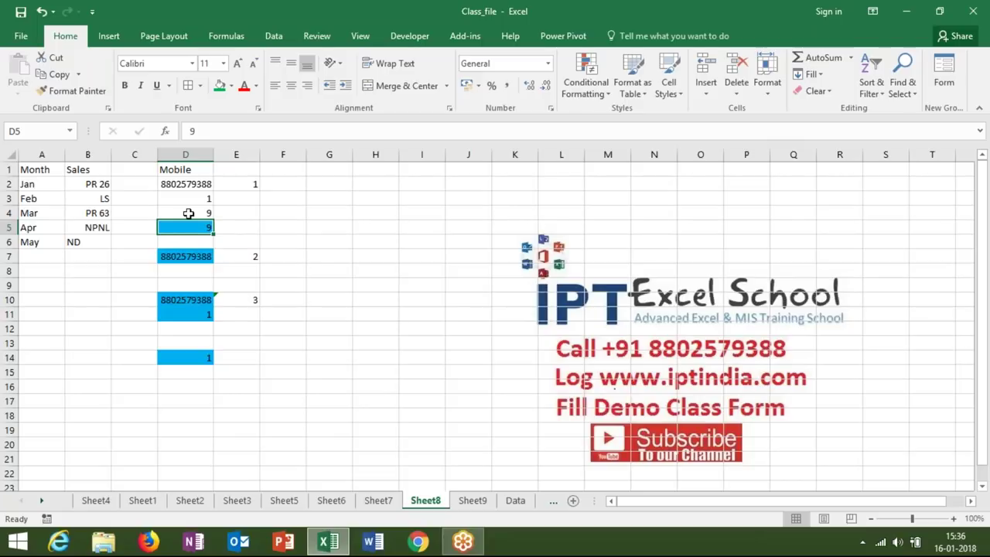
pyautogui.click(188, 213)
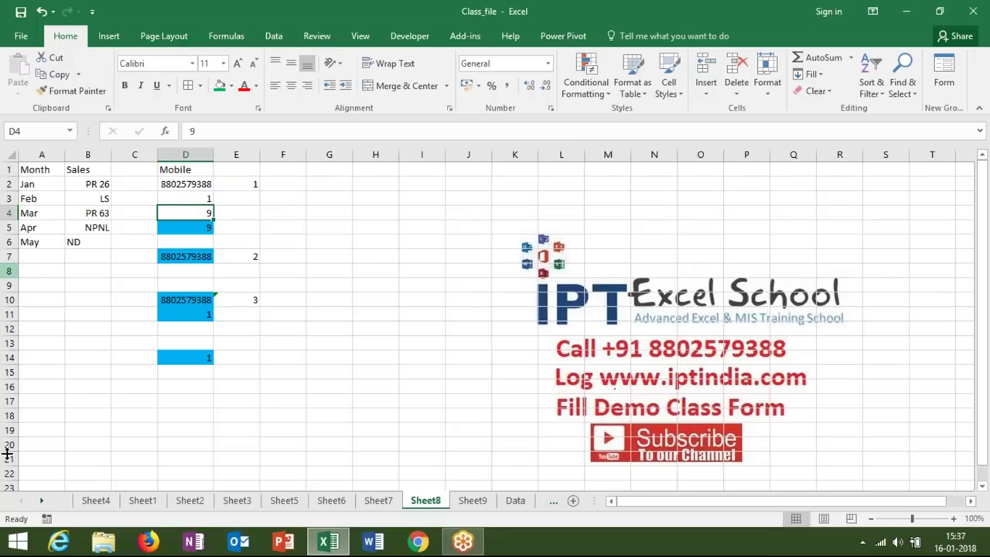
# Step: Switch to Sheet4 with the employee table and select the hire date in B18
pyautogui.click(41, 501)
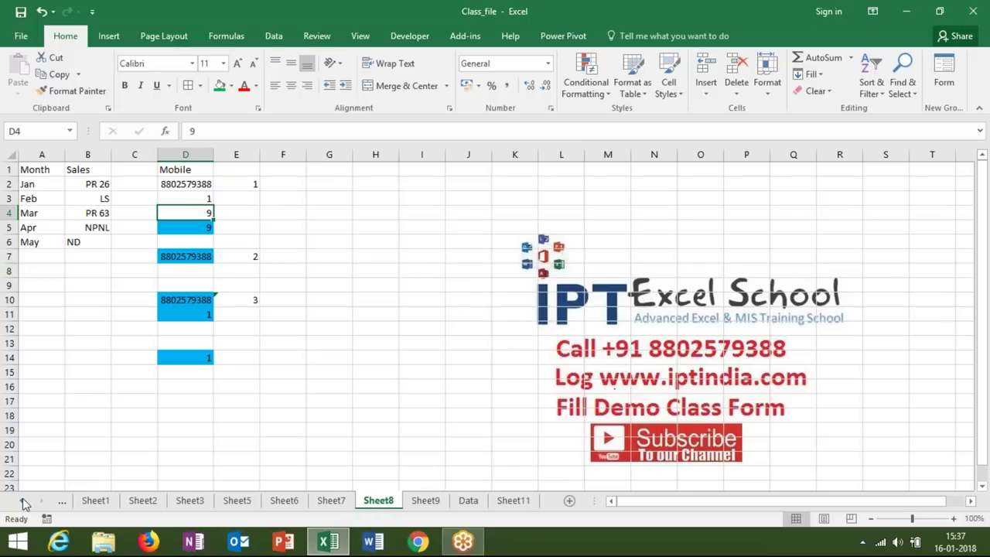
pyautogui.click(22, 498)
pyautogui.click(92, 505)
pyautogui.click(152, 415)
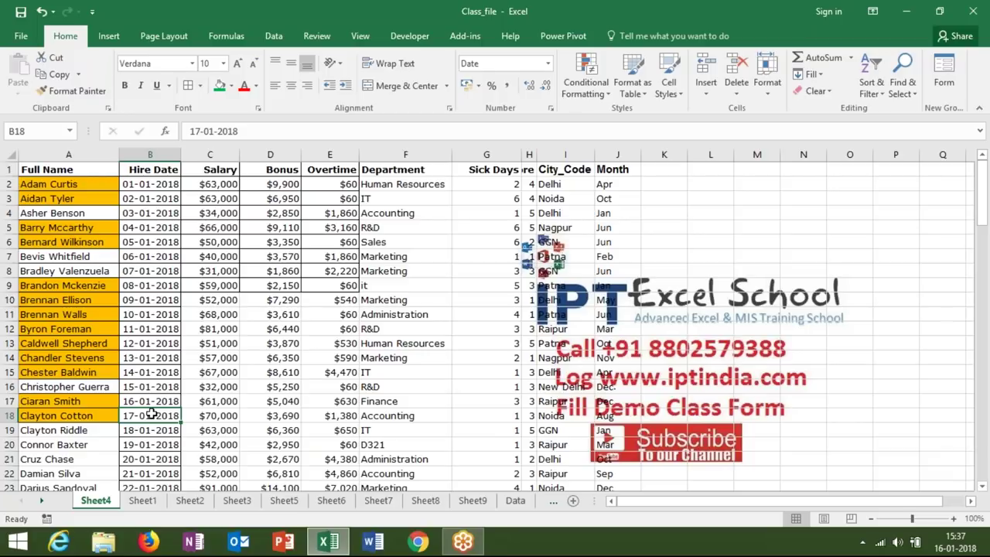
# Step: Protect Sheet4 with a confirmed password, allowing selection of locked and unlocked cells
pyautogui.rightClick(109, 501)
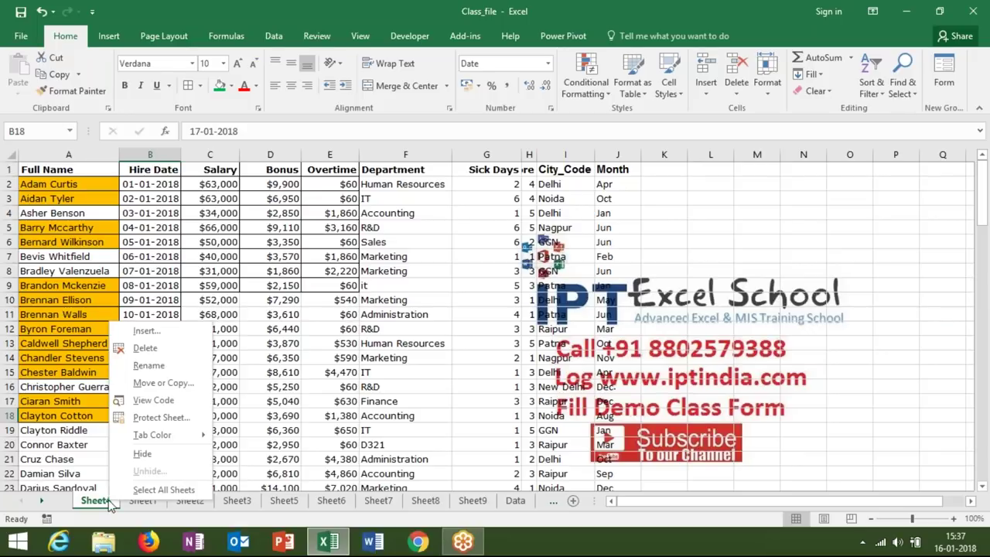
pyautogui.click(141, 418)
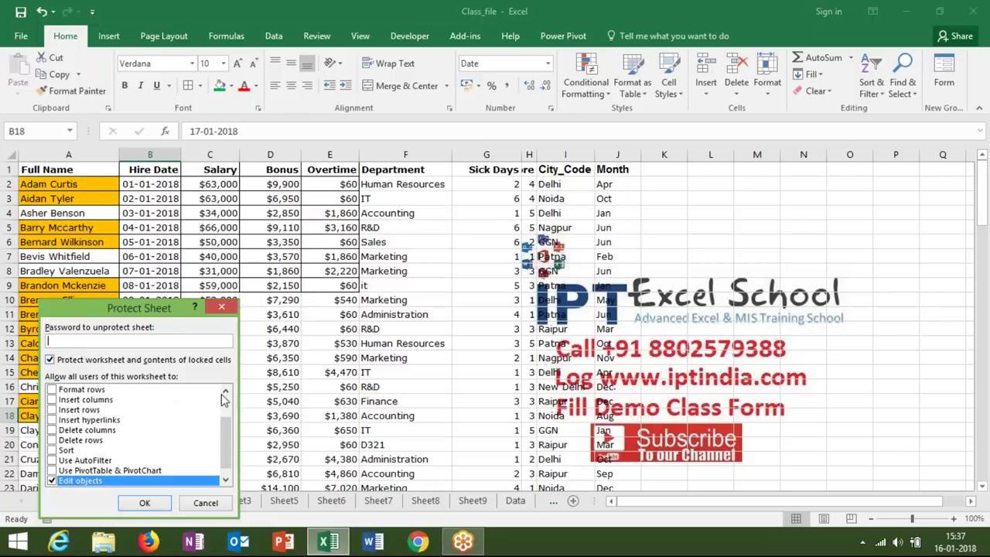
pyautogui.click(225, 404)
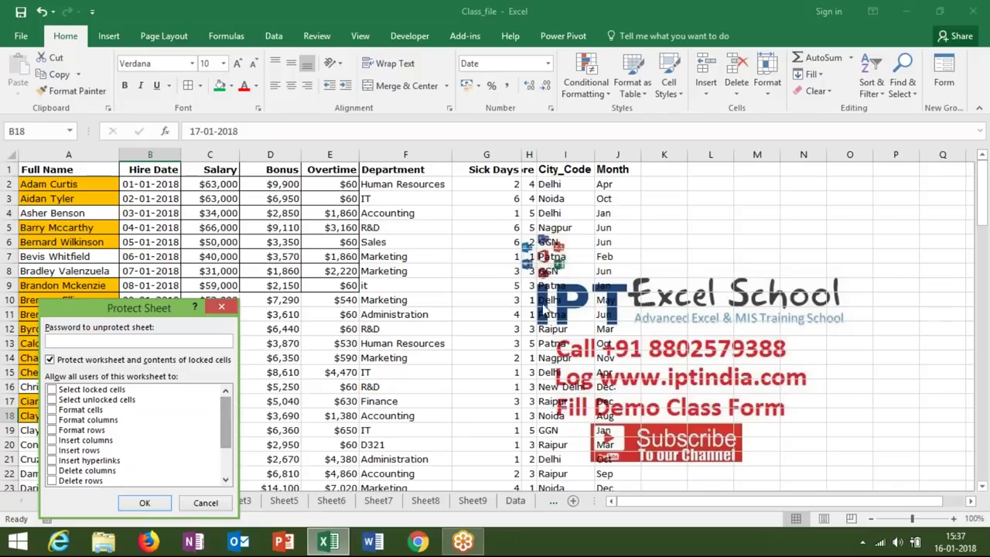
pyautogui.click(833, 24)
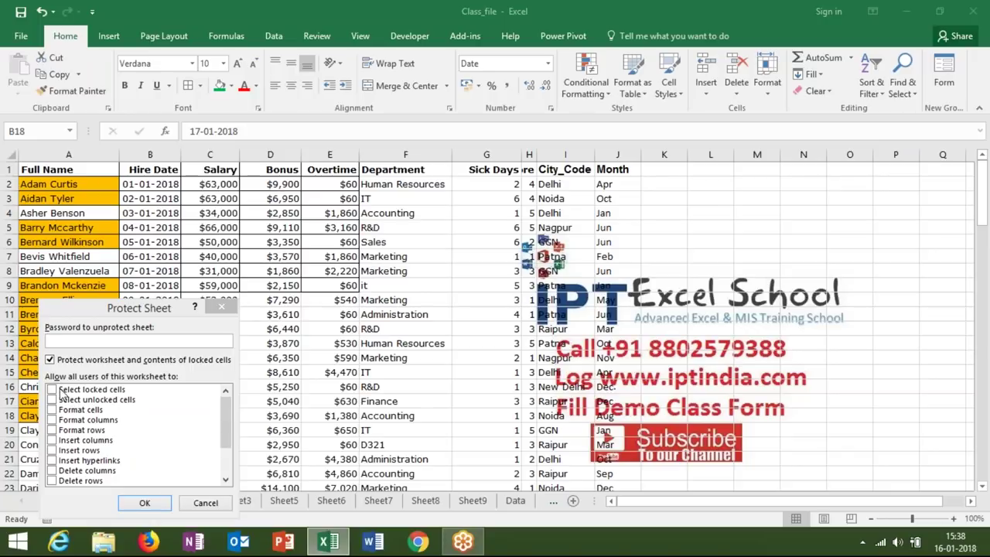
pyautogui.click(52, 389)
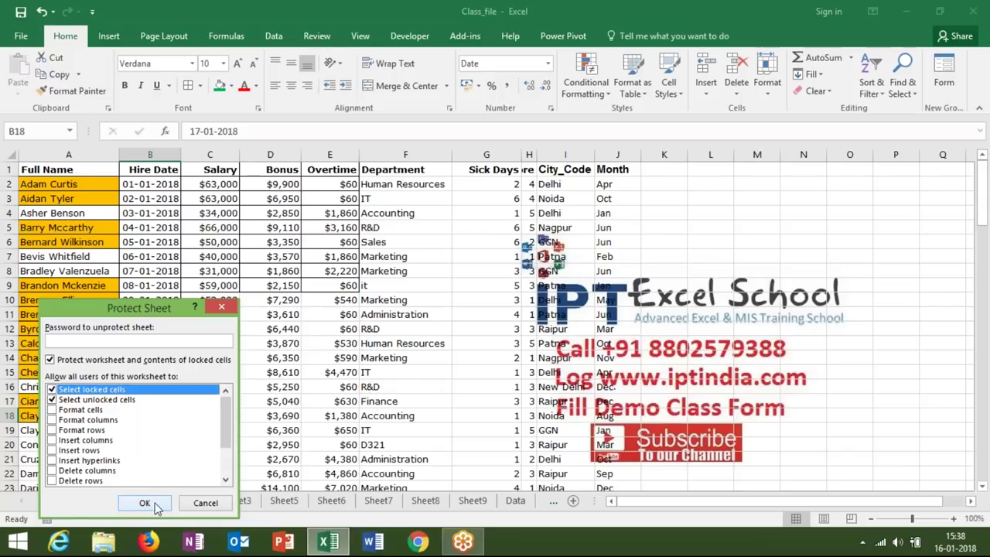
pyautogui.click(134, 344)
pyautogui.write('1')
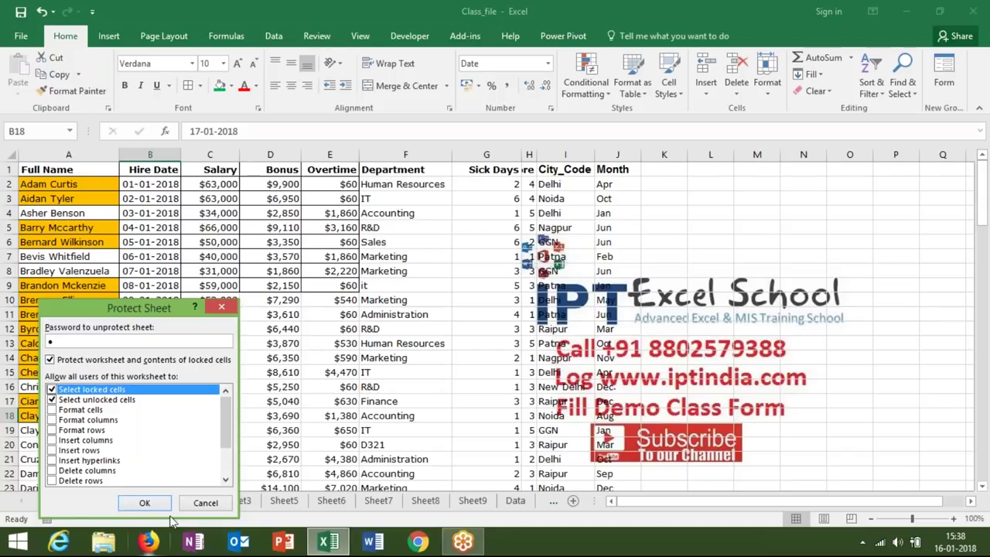
pyautogui.click(156, 503)
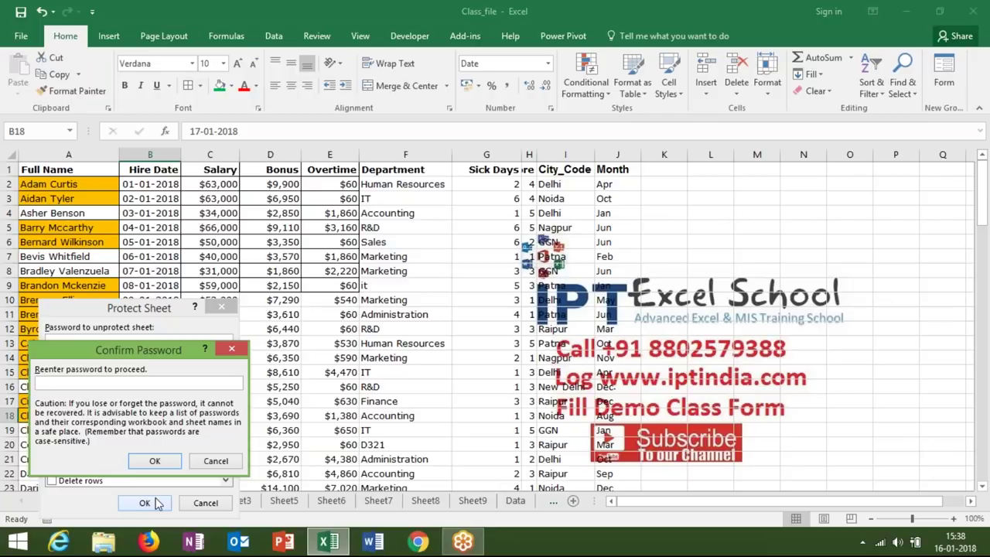
pyautogui.write('1')
pyautogui.click(152, 460)
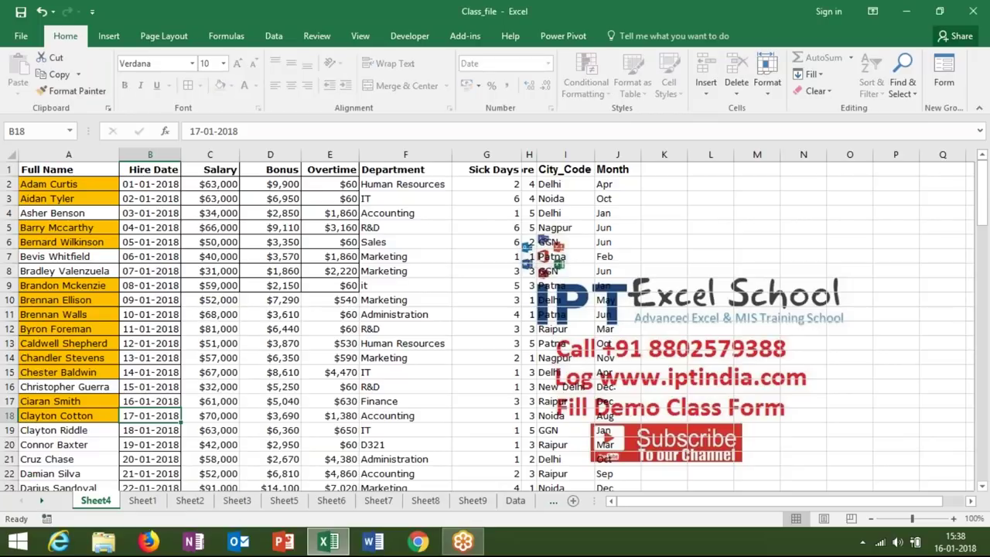
pyautogui.click(252, 320)
pyautogui.doubleClick(252, 320)
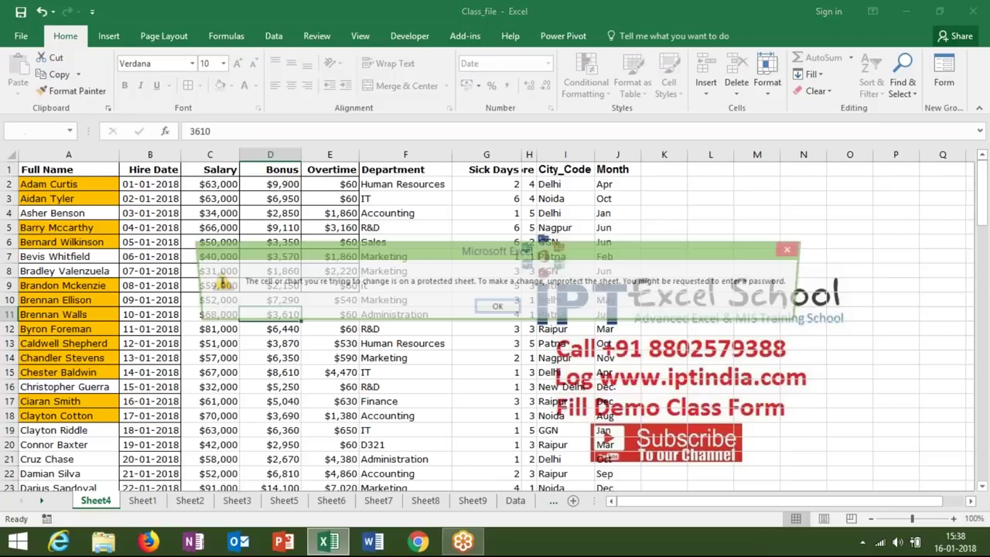
pyautogui.press('Return')
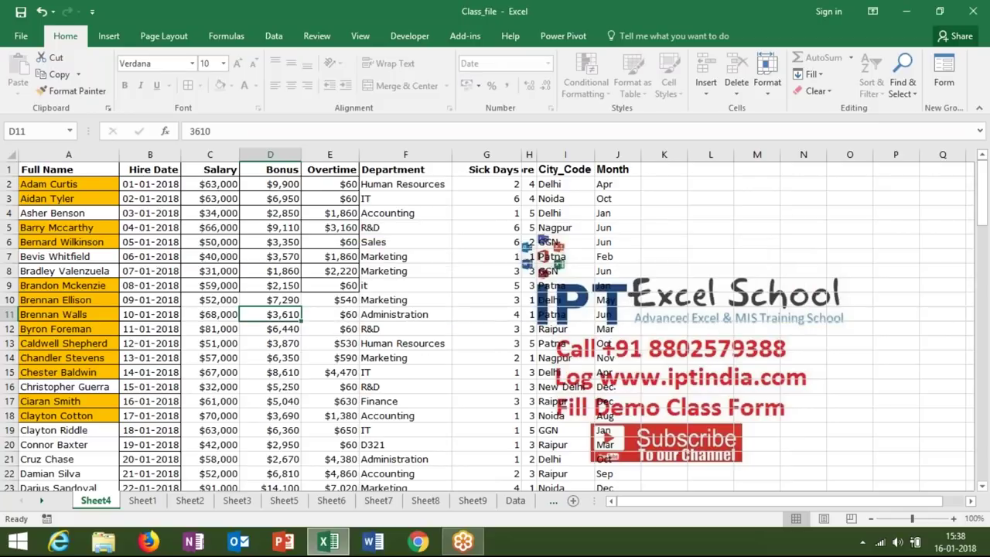
pyautogui.moveTo(225, 270); pyautogui.dragTo(343, 370)
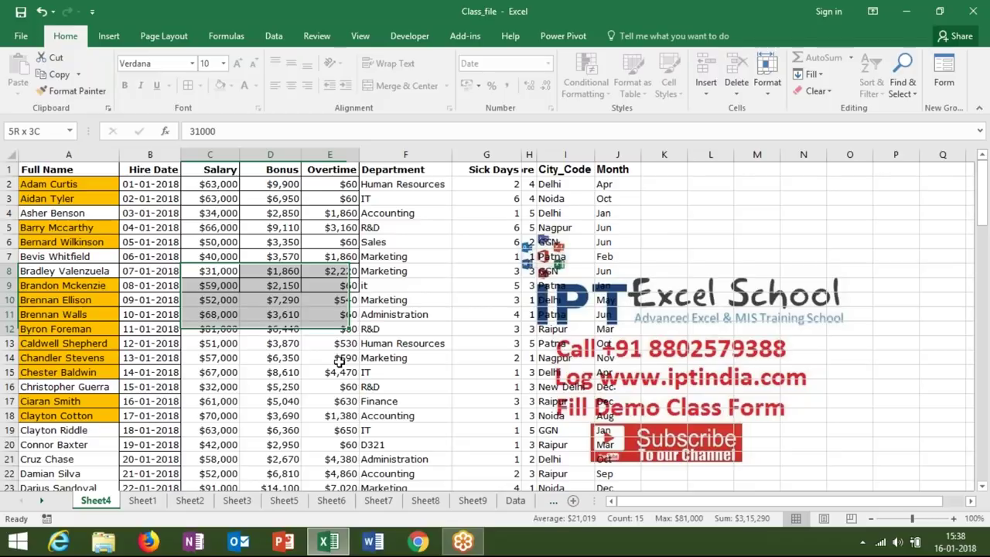
pyautogui.hotkey('ctrl', 'c')
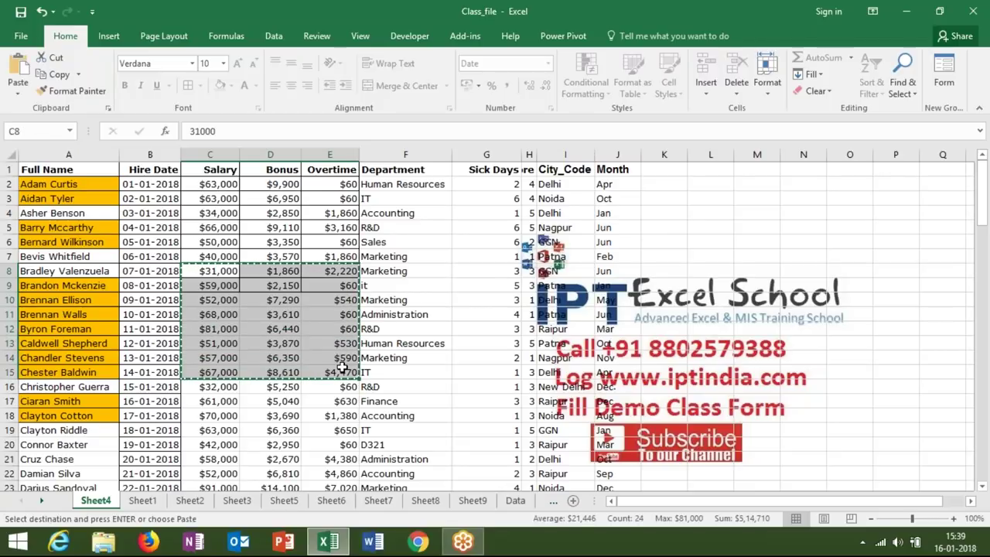
pyautogui.press('Escape')
pyautogui.click(419, 315)
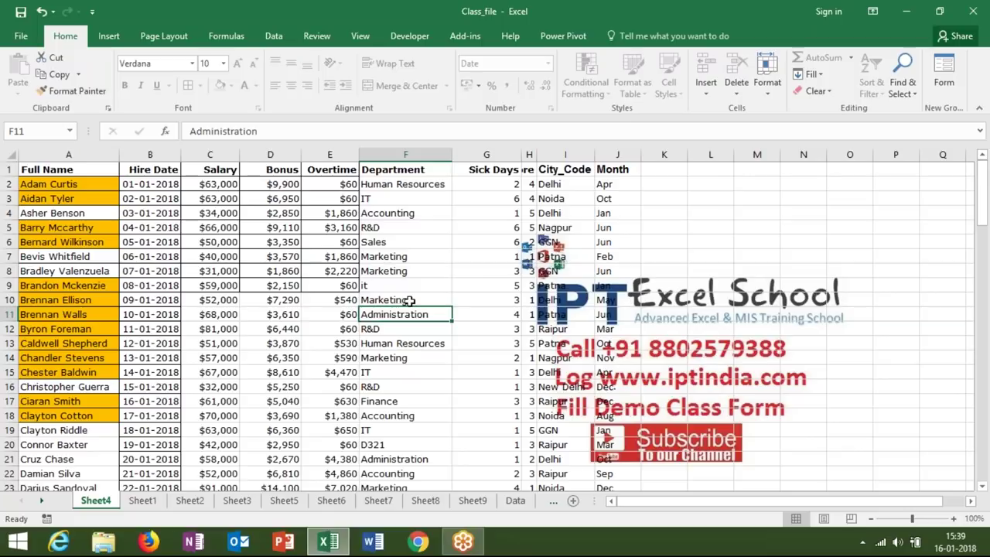
pyautogui.click(664, 229)
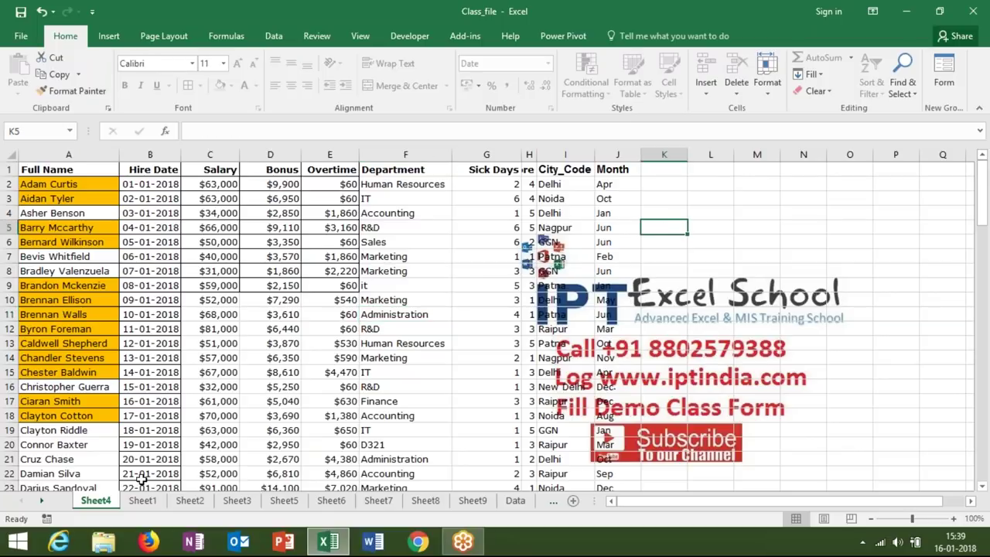
# Step: Unprotect Sheet4 using its password, then bring up Protect Sheet for it again
pyautogui.rightClick(105, 502)
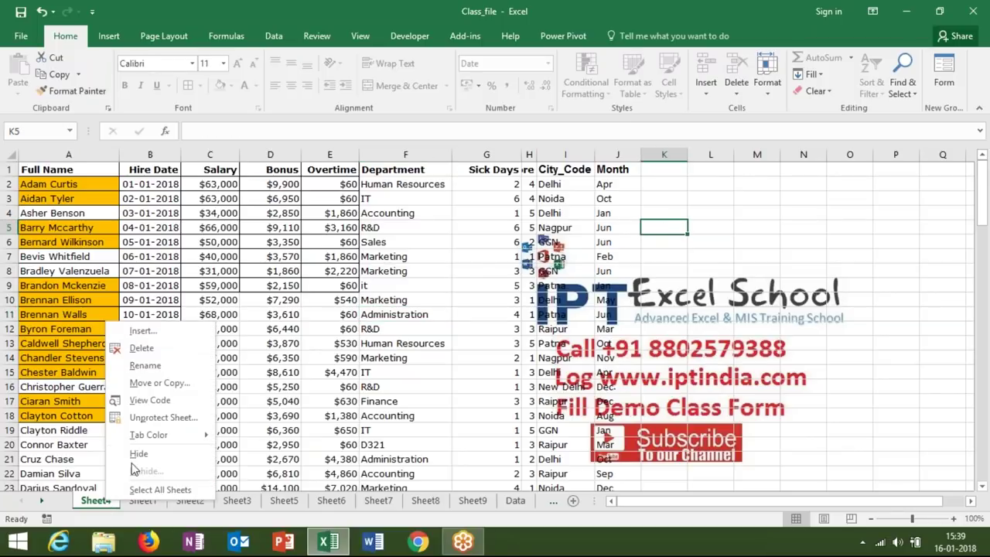
pyautogui.click(143, 415)
pyautogui.write('1')
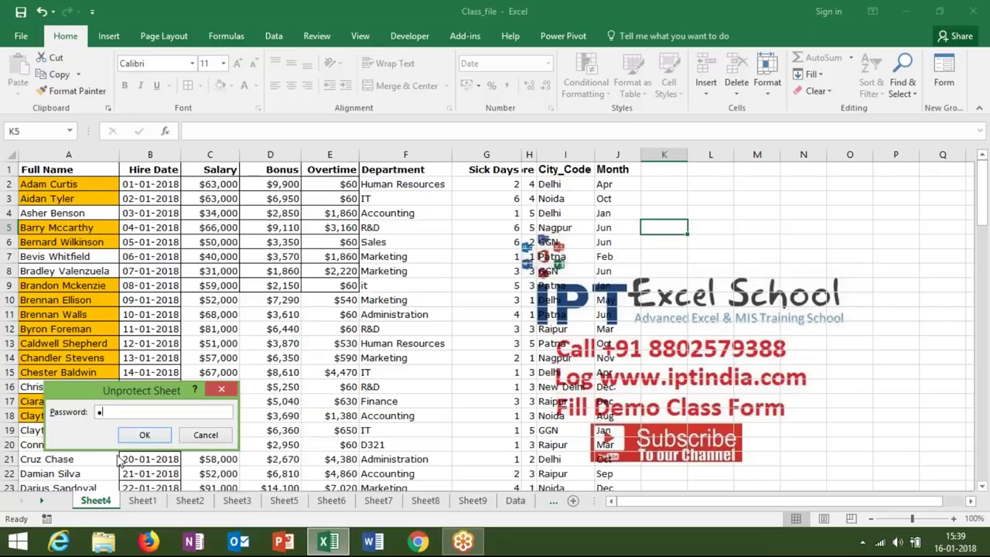
pyautogui.click(144, 435)
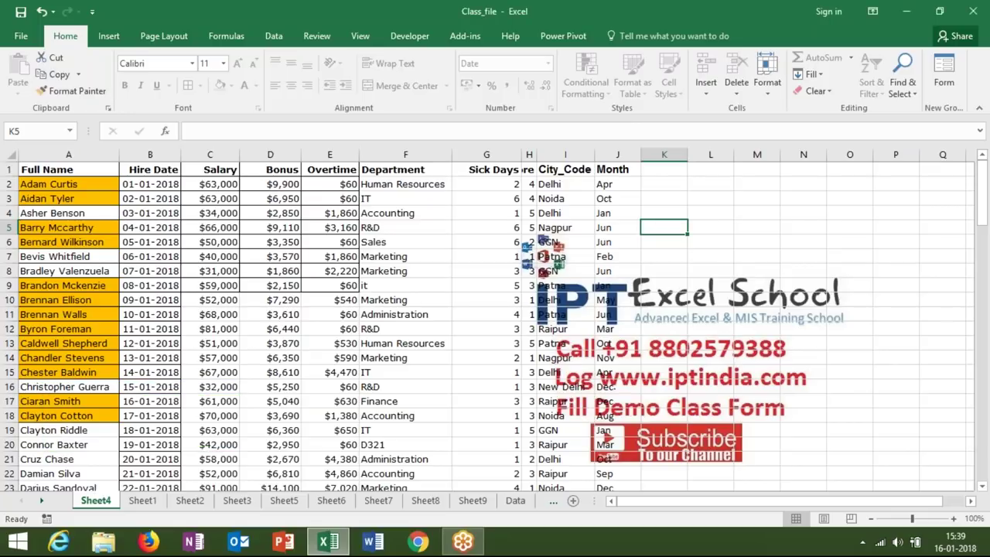
pyautogui.rightClick(105, 503)
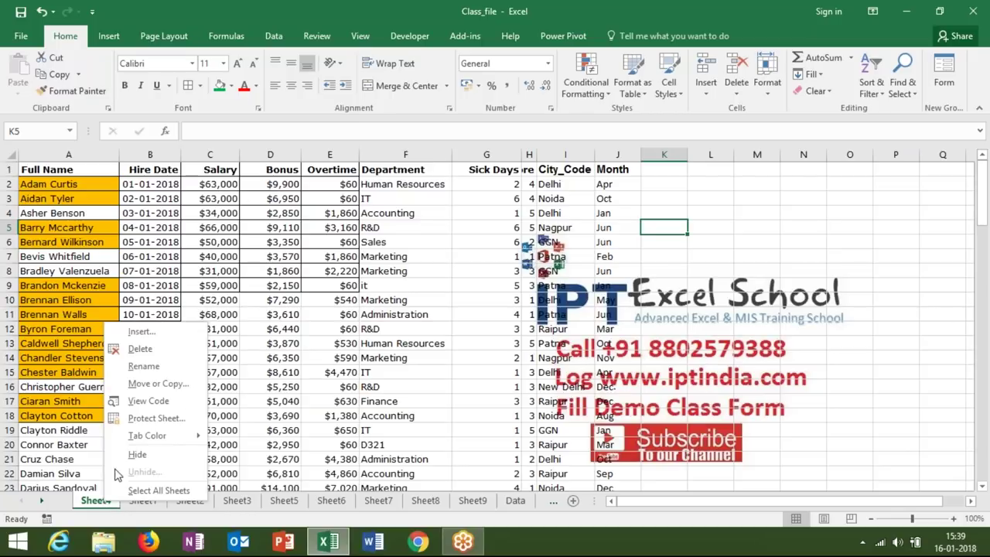
pyautogui.click(140, 419)
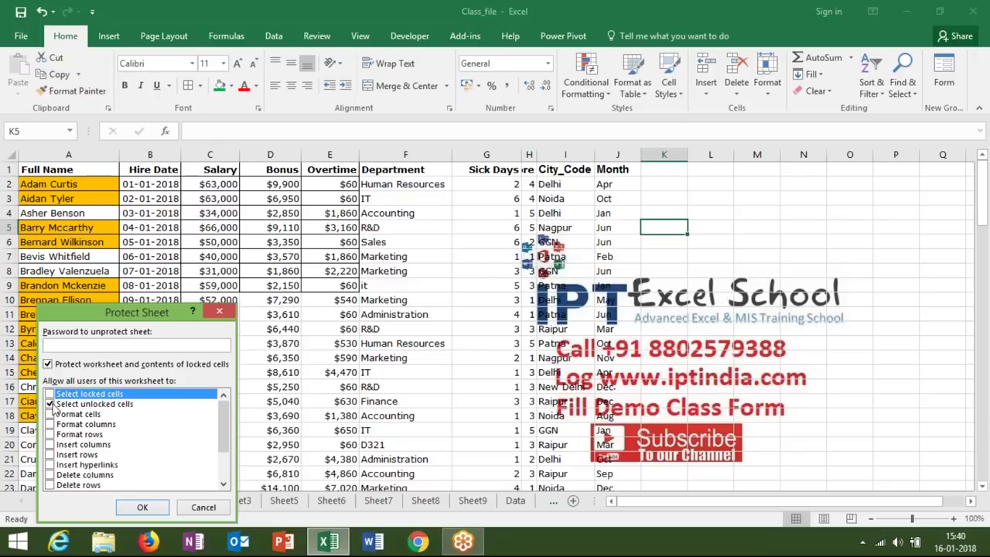
# Step: Uncheck both cell-selection options and protect Sheet4 without a password
pyautogui.click(50, 404)
pyautogui.click(143, 508)
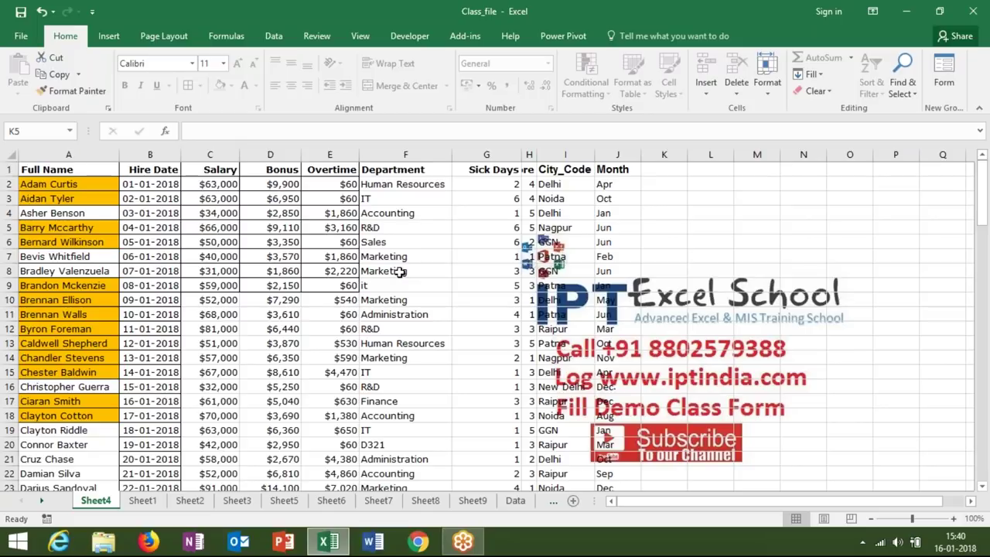
# Step: Switch to Sheet1 and look over the A1:D9 employee table, clearing a test entry in B13
pyautogui.click(148, 503)
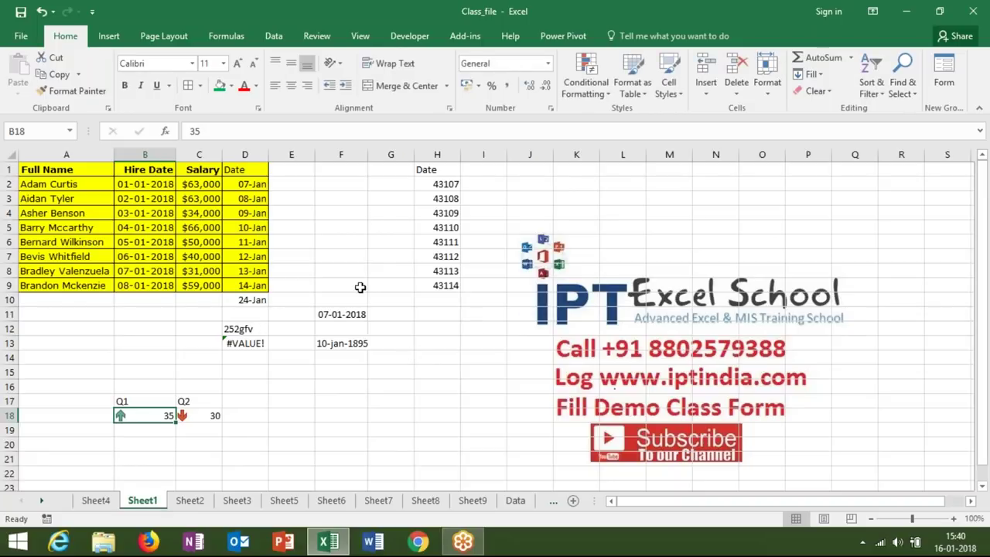
pyautogui.click(35, 167)
pyautogui.moveTo(66, 170); pyautogui.dragTo(245, 286)
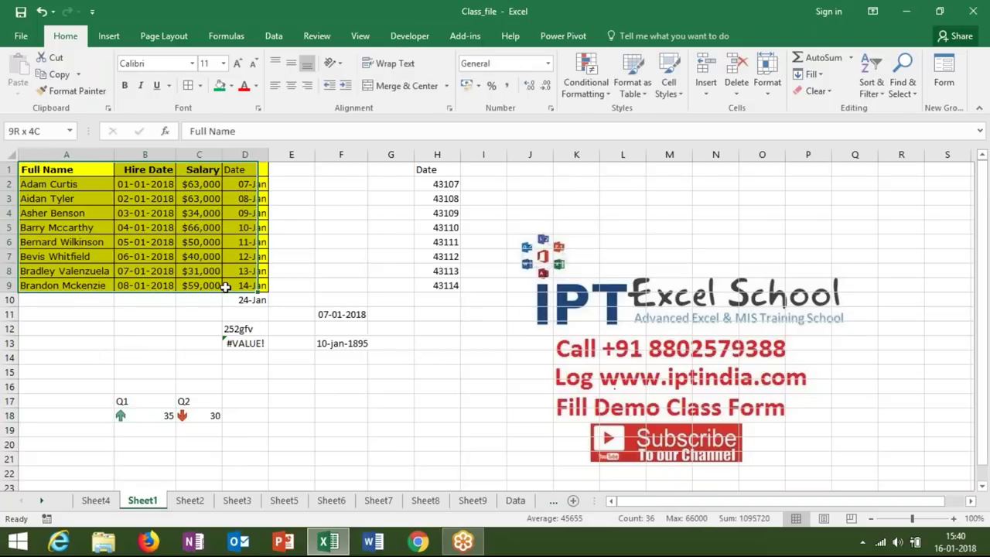
pyautogui.click(135, 340)
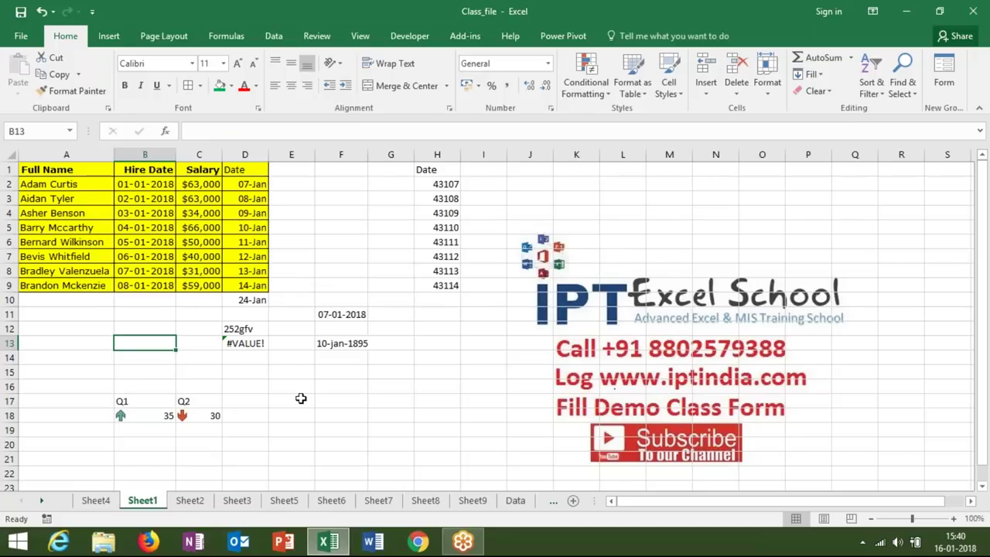
pyautogui.write('1')
pyautogui.press('BackSpace')
pyautogui.press('Escape')
pyautogui.click(248, 216)
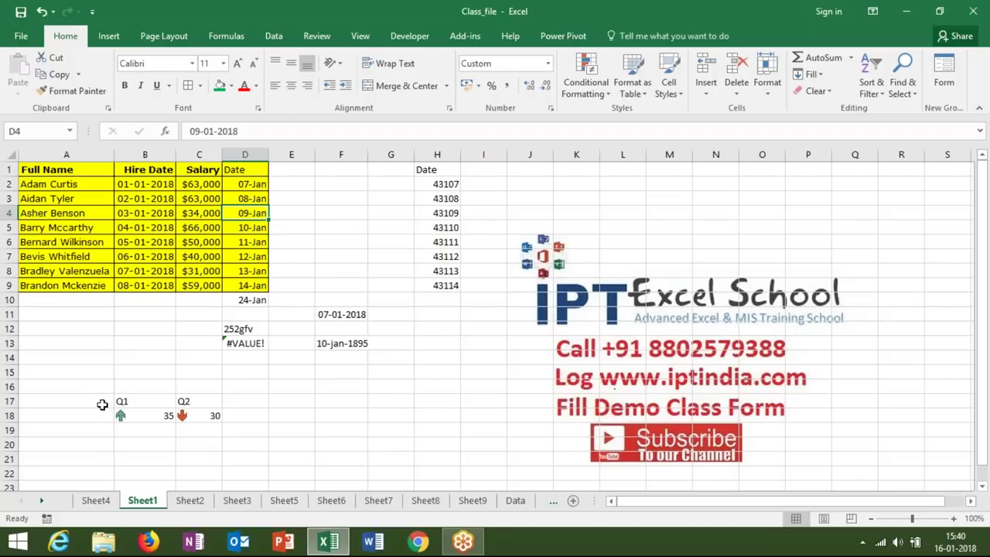
# Step: Open Protect Sheet for Sheet1 but cancel it, leaving the sheet unprotected
pyautogui.rightClick(139, 499)
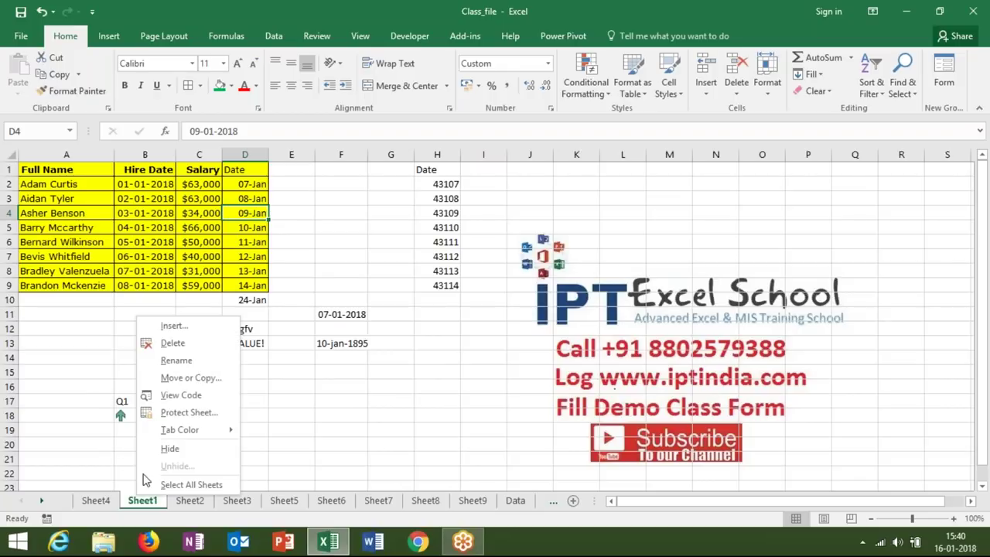
pyautogui.click(173, 412)
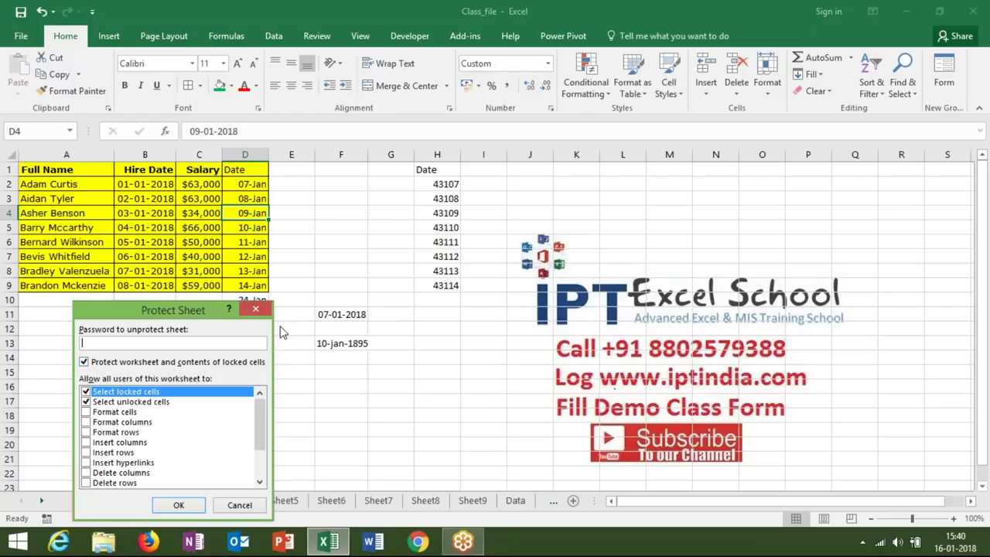
pyautogui.click(256, 310)
pyautogui.click(89, 197)
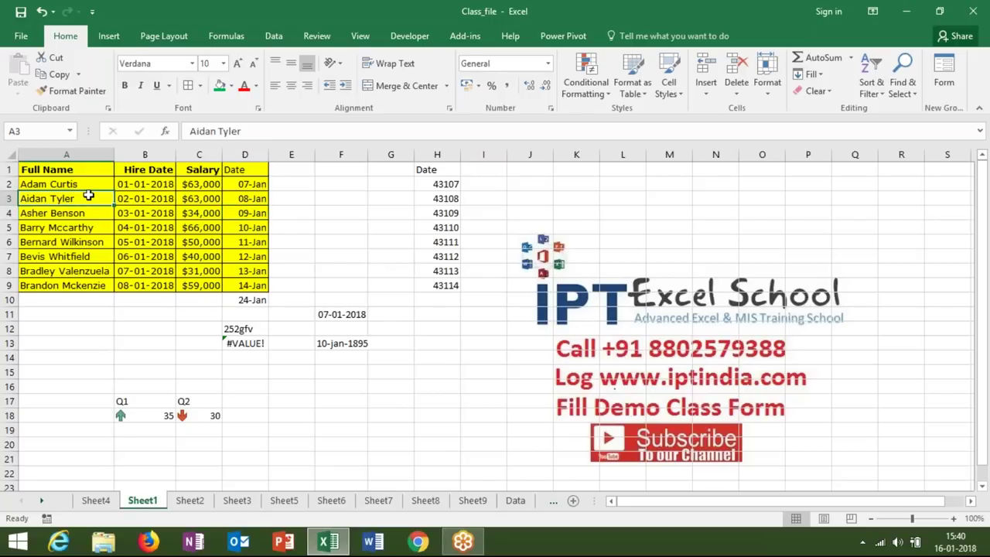
pyautogui.click(77, 173)
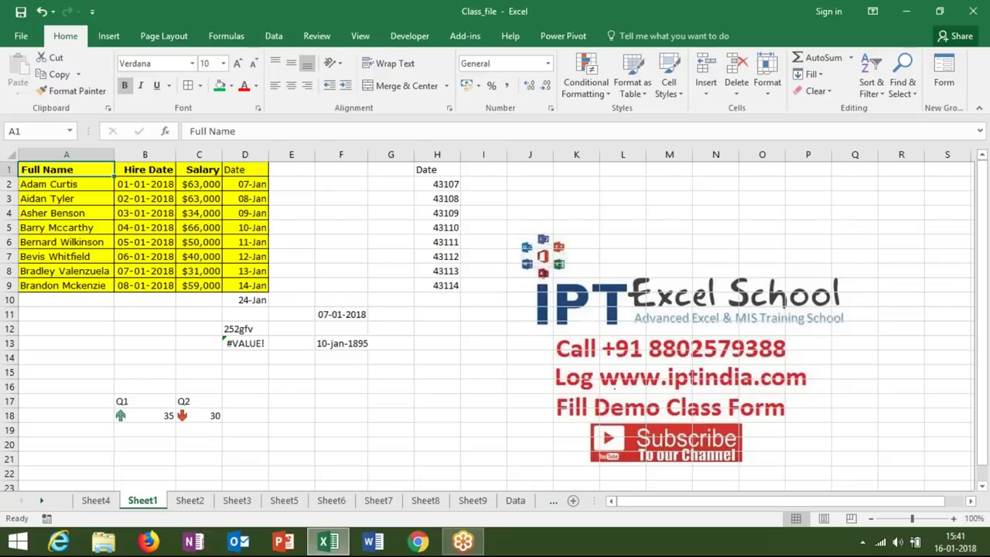
# Step: Inspect the Protection settings in Format Cells for A1 and close without changes
pyautogui.rightClick(77, 170)
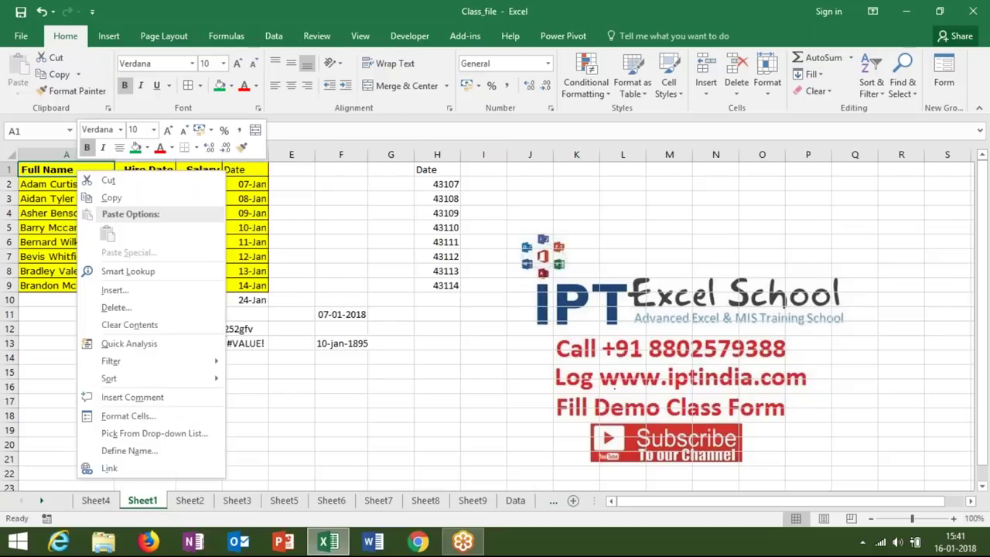
pyautogui.click(128, 415)
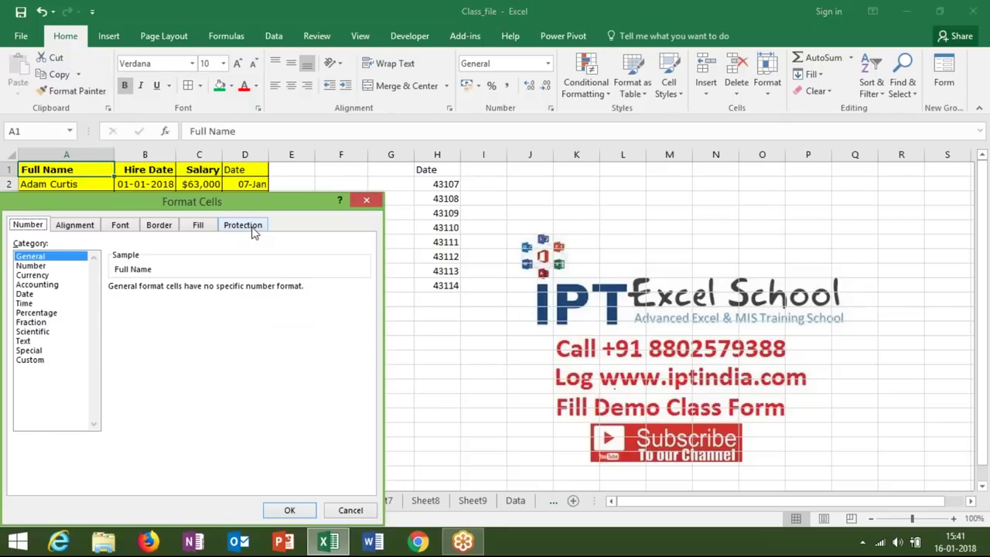
pyautogui.click(254, 229)
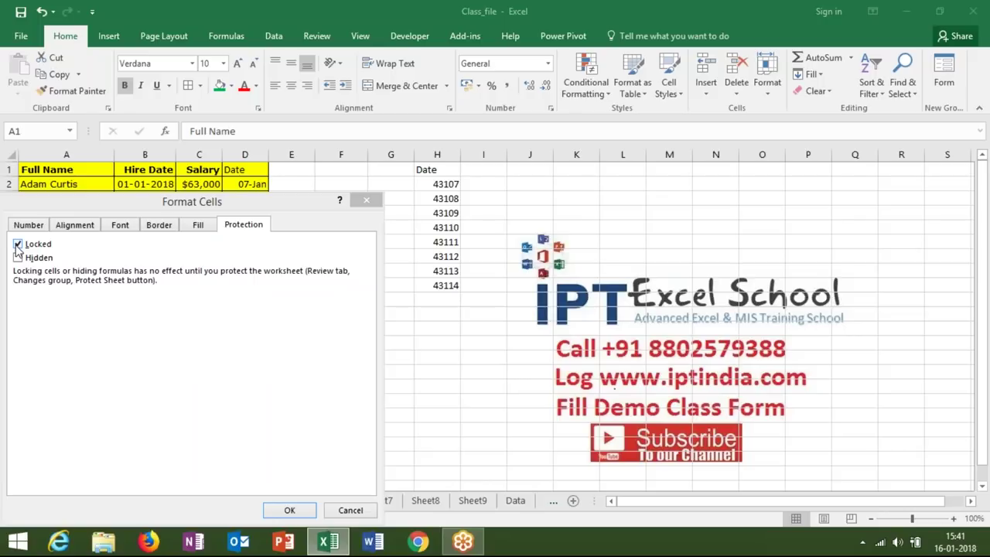
pyautogui.click(368, 202)
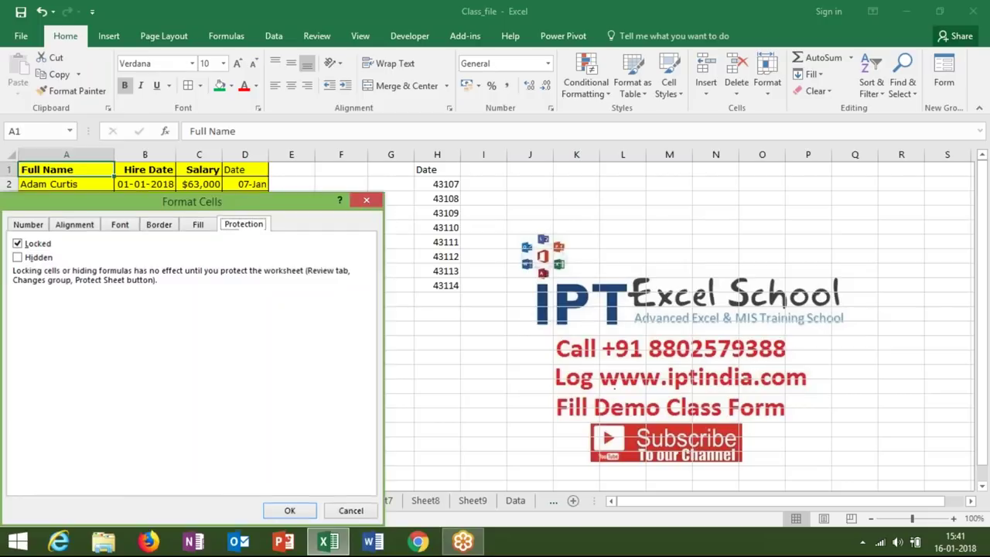
# Step: Clear the Locked option for the A1:D9 table cells
pyautogui.moveTo(73, 170)
pyautogui.mouseDown()
pyautogui.moveTo(241, 237)
pyautogui.moveTo(255, 284)
pyautogui.mouseUp()
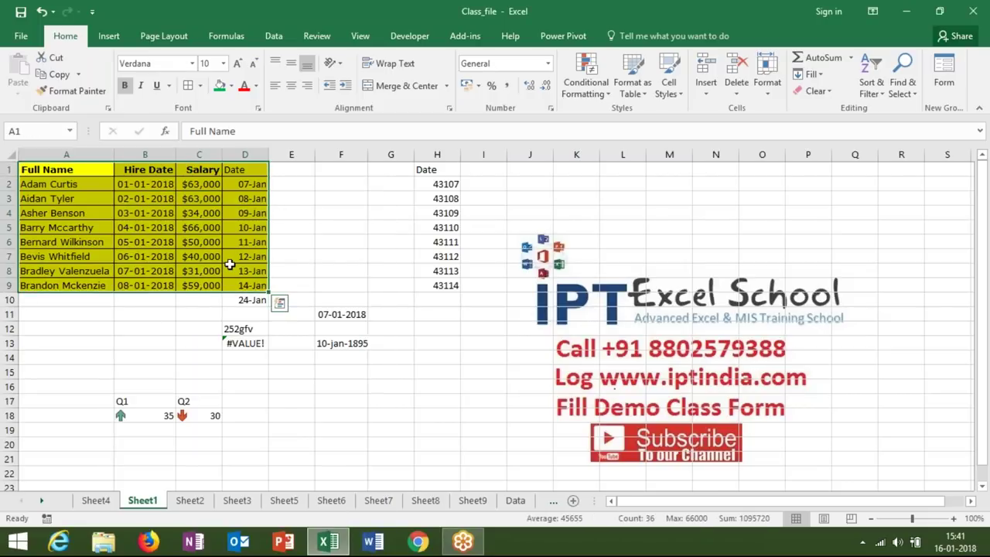
pyautogui.rightClick(232, 215)
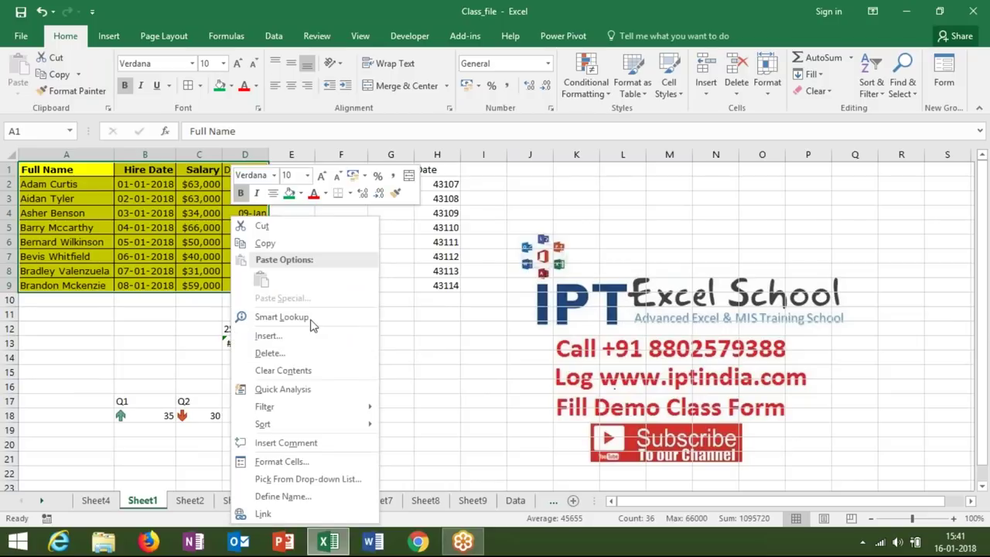
pyautogui.click(265, 462)
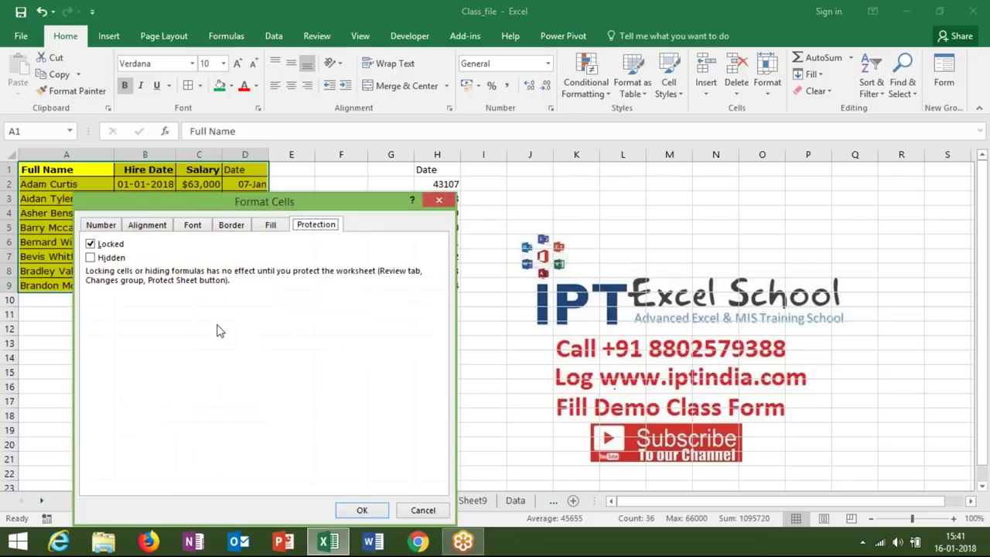
pyautogui.click(91, 244)
pyautogui.click(362, 510)
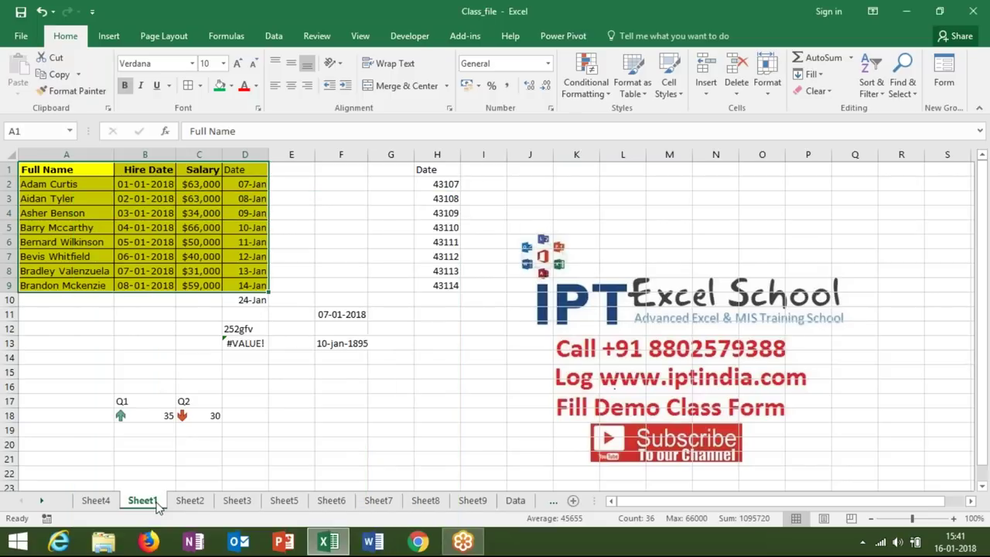
# Step: Protect Sheet1 with the default settings and no password
pyautogui.rightClick(158, 504)
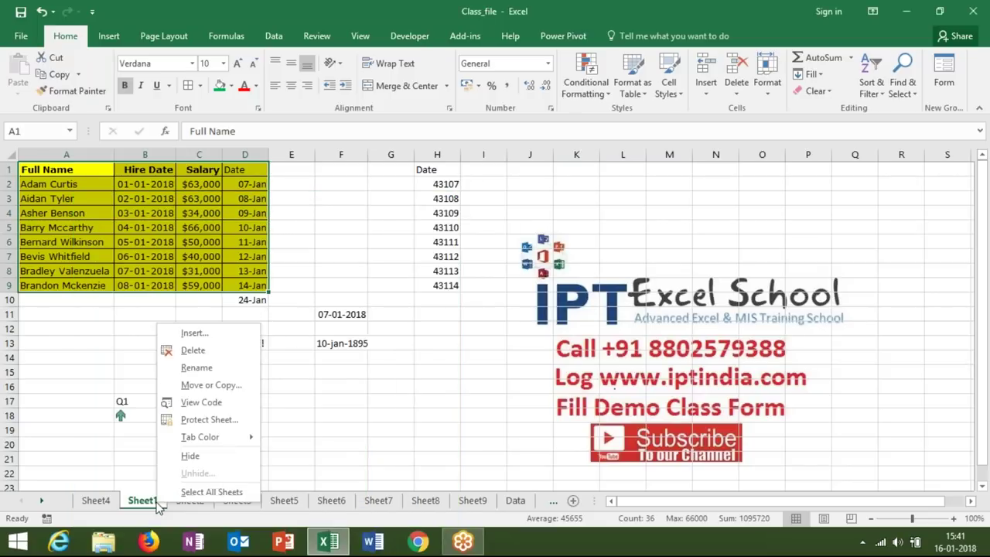
pyautogui.click(208, 420)
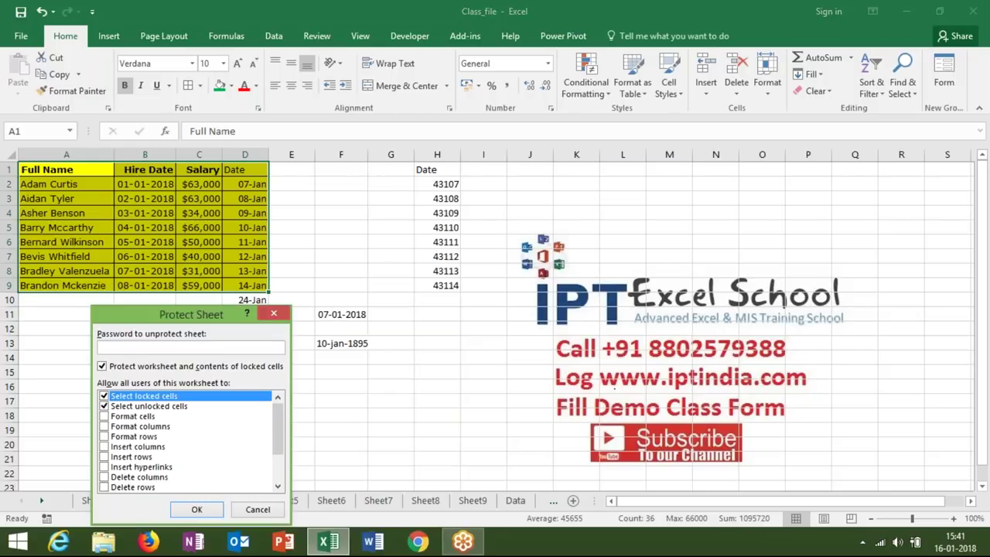
pyautogui.press('Return')
# Step: Test editing B5 and locked cell B11, dismissing the protected-sheet warning
pyautogui.click(159, 227)
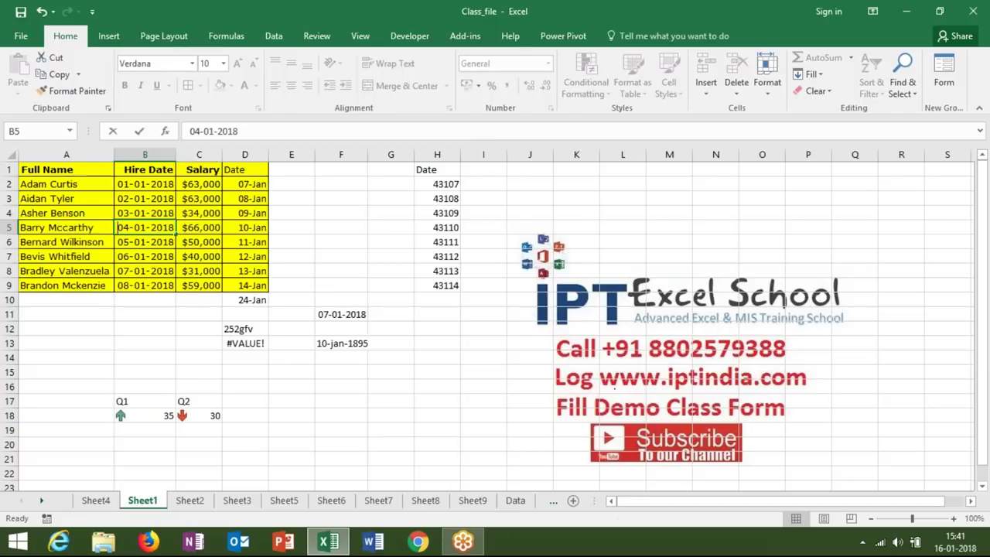
pyautogui.write('czx')
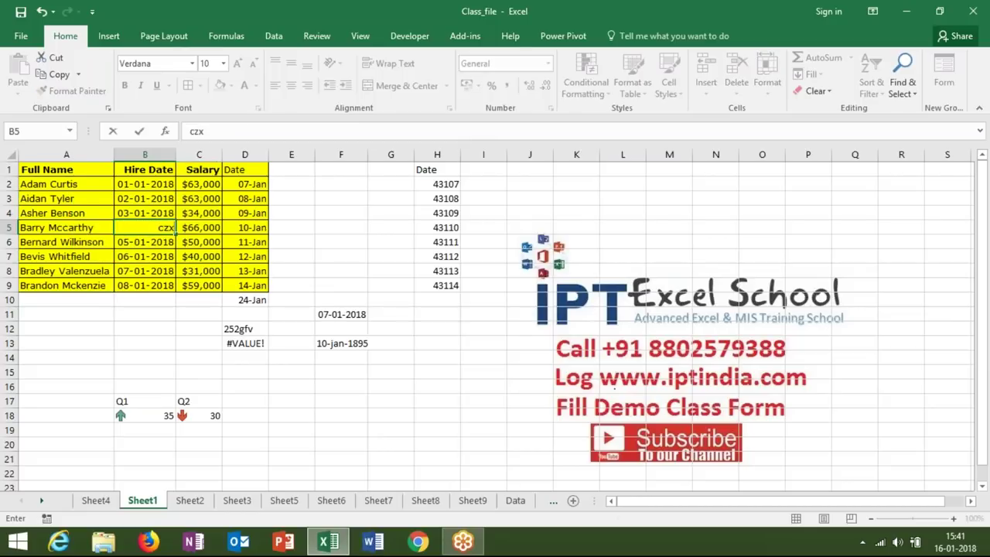
pyautogui.press('Escape')
pyautogui.doubleClick(154, 314)
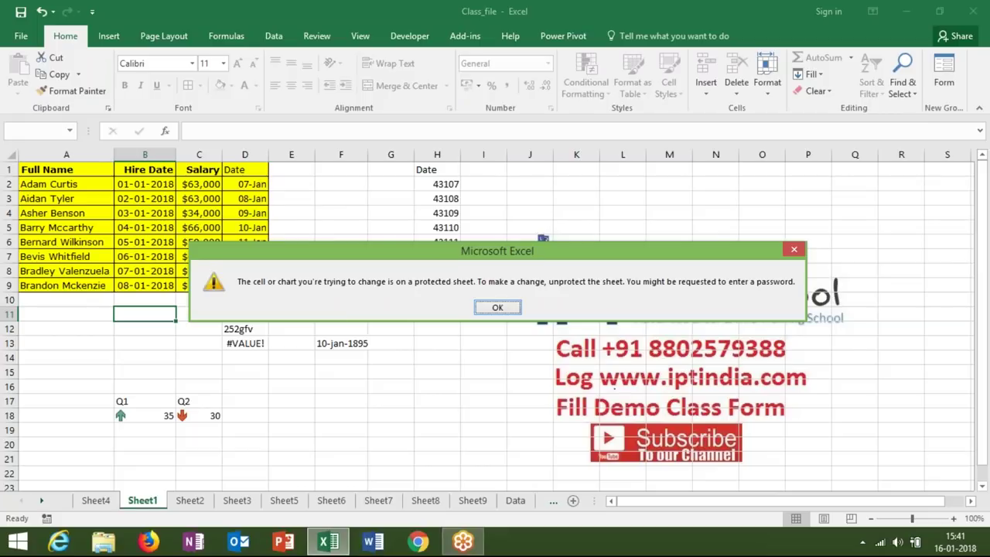
pyautogui.press('Return')
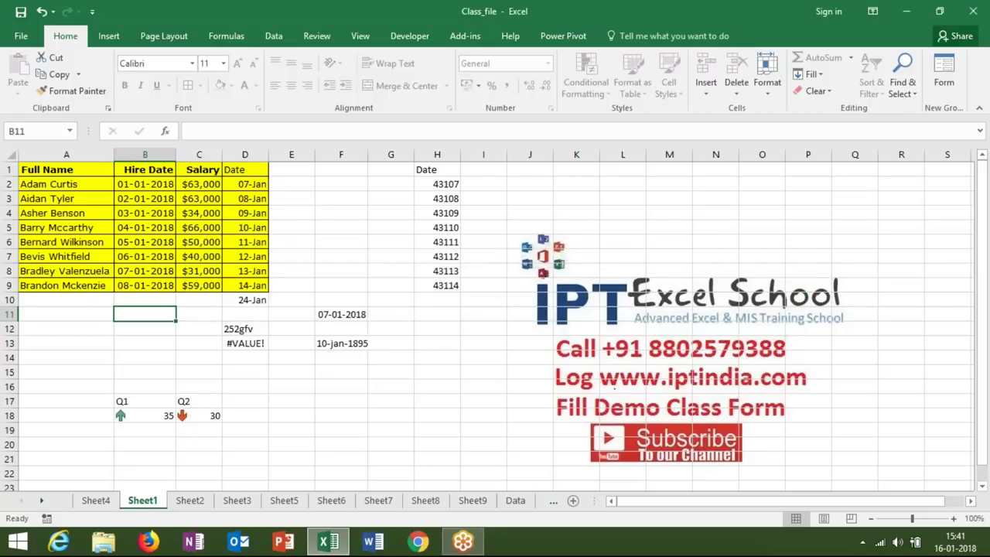
# Step: On Sheet2, clear the old percentage values, the % label in A1 and 100 in K2
pyautogui.click(190, 501)
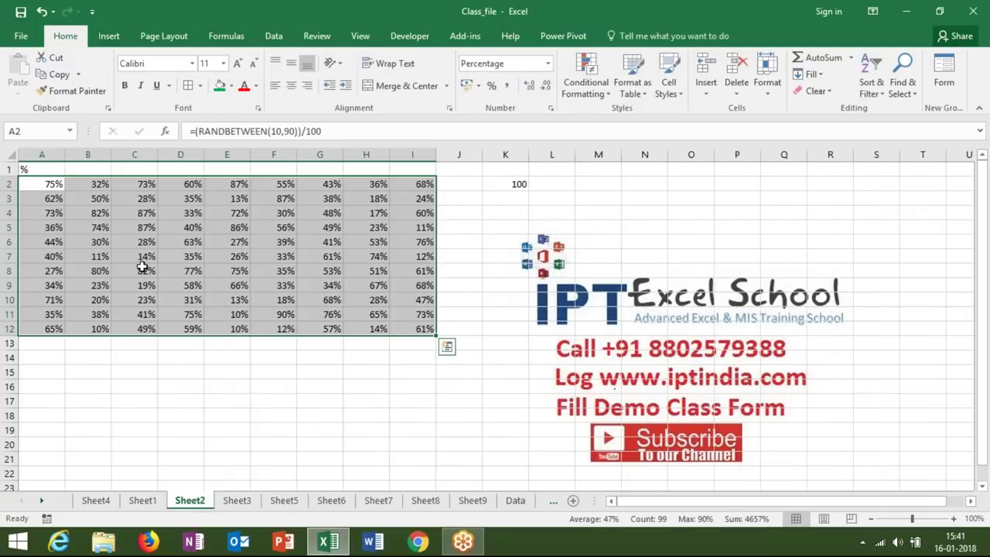
pyautogui.press('Delete')
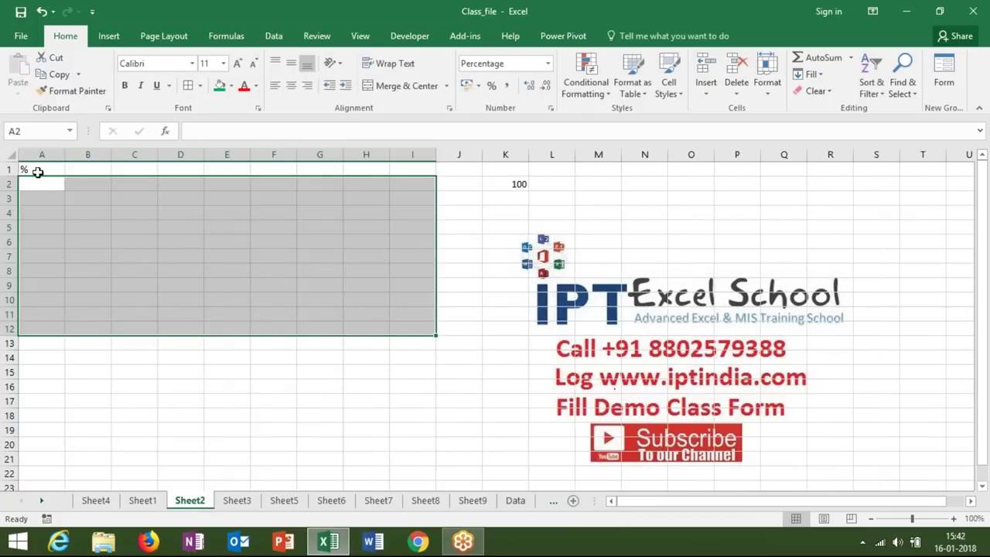
pyautogui.click(36, 171)
pyautogui.press('Delete')
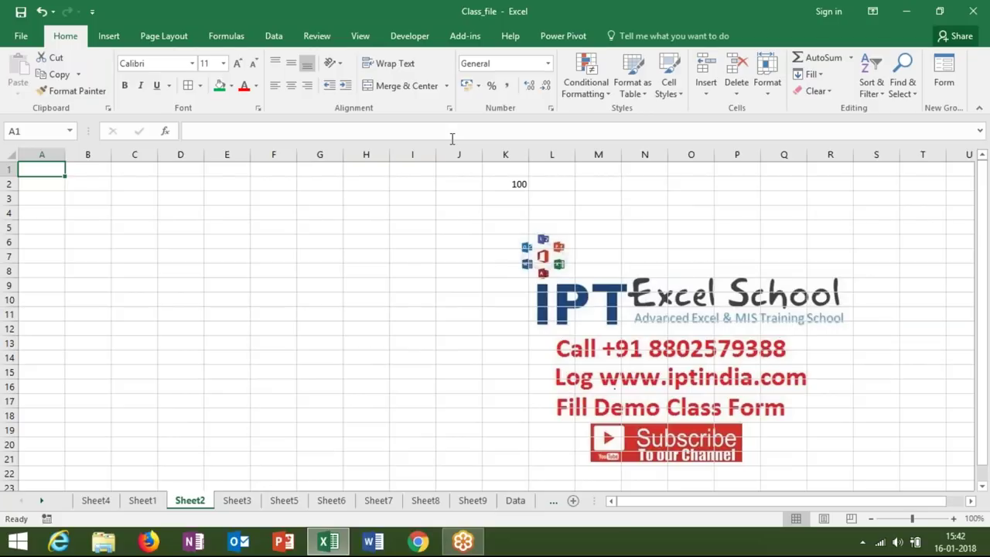
pyautogui.click(501, 179)
pyautogui.press('Delete')
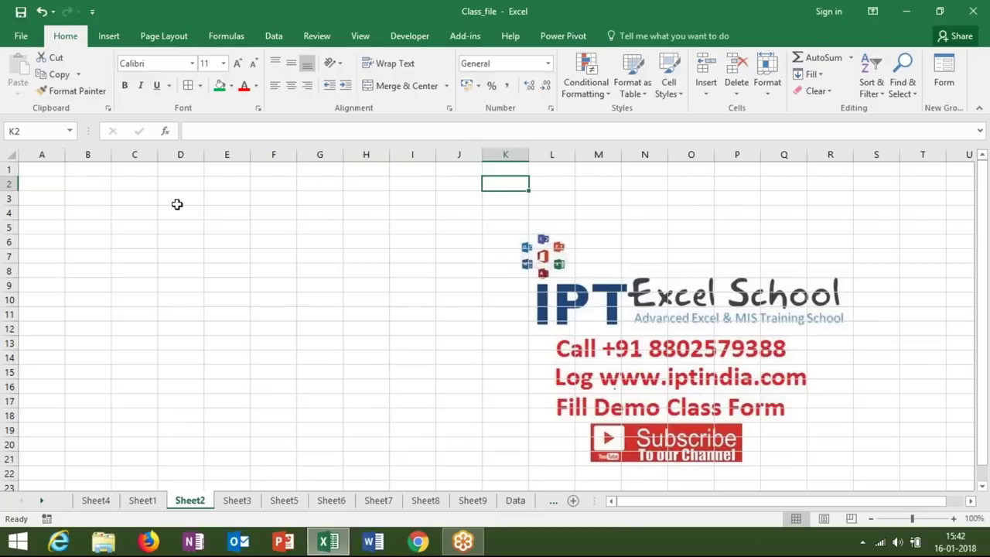
# Step: Enter the labels Name in B4, City in C7 and Amt in D9
pyautogui.click(103, 207)
pyautogui.write('For')
pyautogui.press('BackSpace')
pyautogui.press('BackSpace')
pyautogui.press('BackSpace')
pyautogui.write('Name')
pyautogui.click(135, 256)
pyautogui.write('C7')
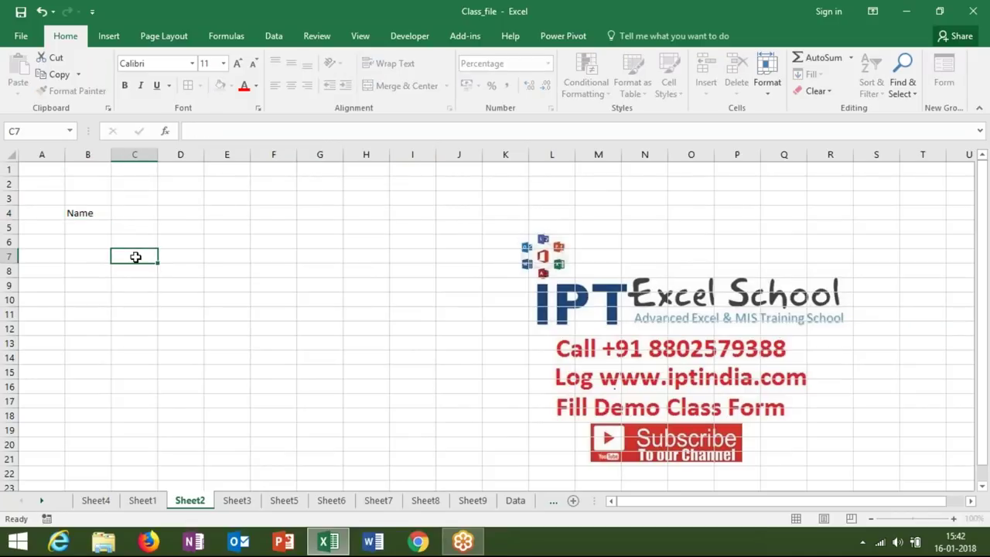
pyautogui.write('ity')
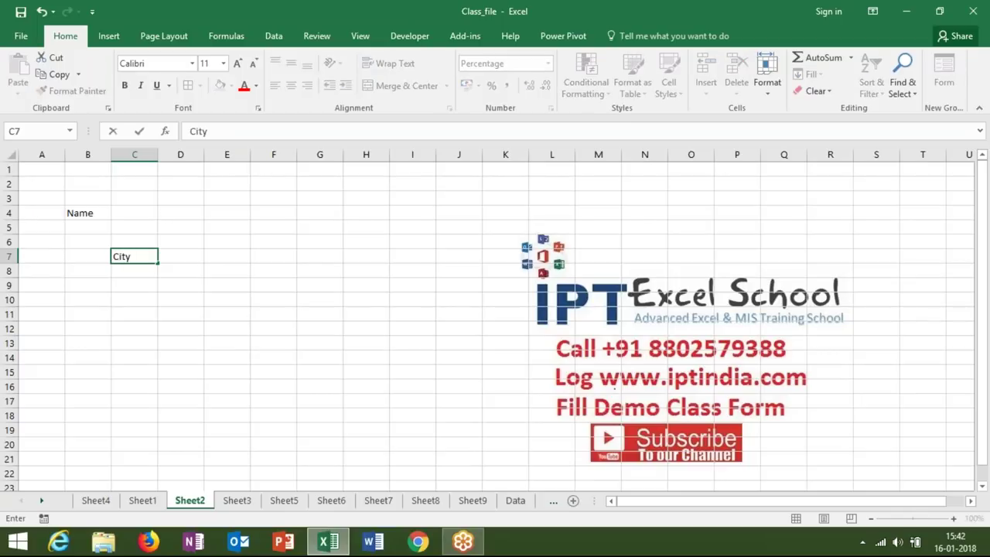
pyautogui.press('Tab')
pyautogui.click(197, 290)
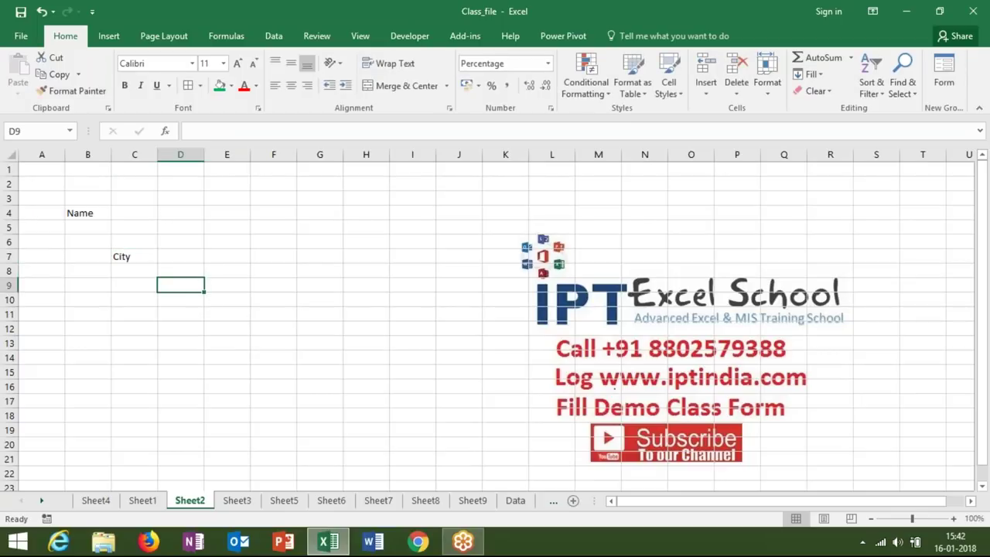
pyautogui.write('Amt')
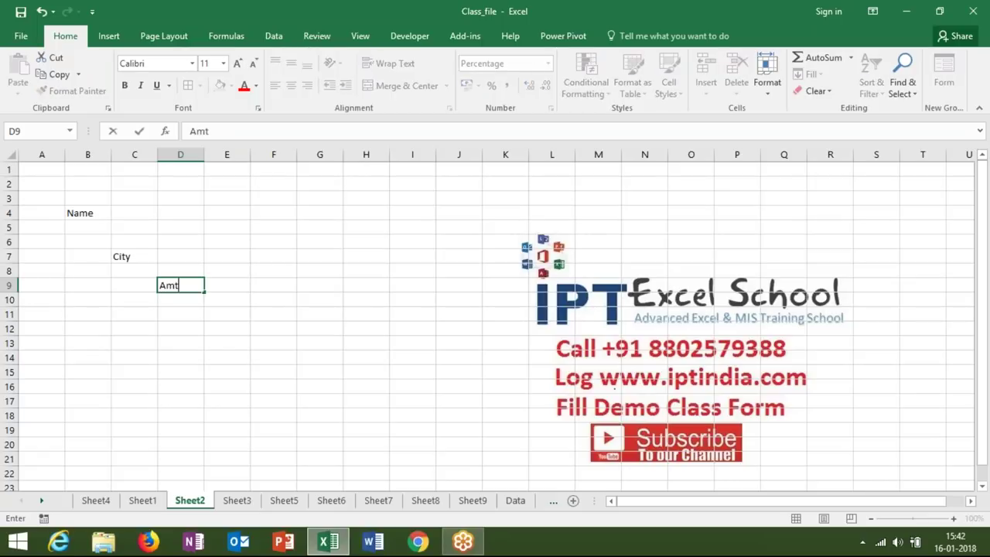
# Step: Fill cells C4, D7 and E9 green
pyautogui.click(144, 212)
pyautogui.keyDown('ctrl'); pyautogui.click(181, 256); pyautogui.keyUp('ctrl')
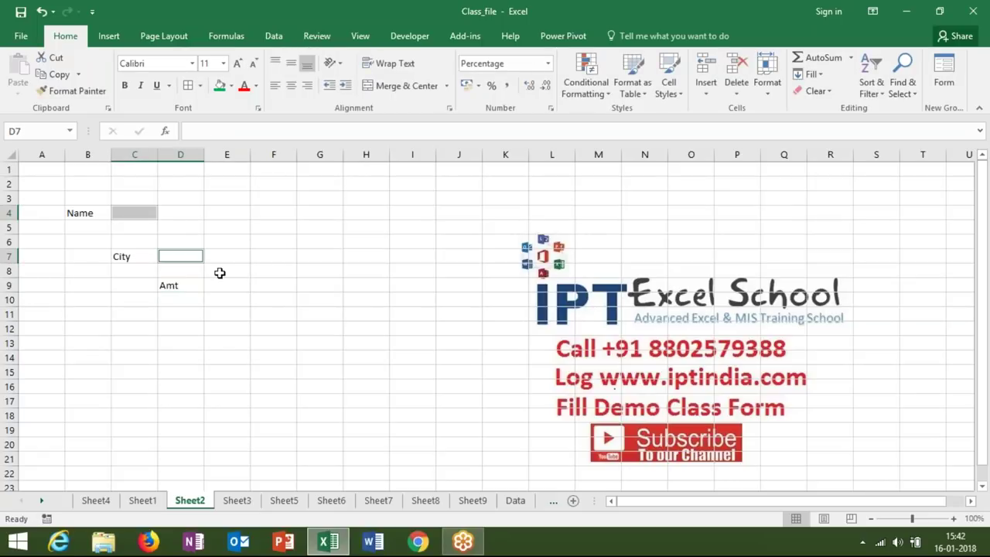
pyautogui.keyDown('ctrl'); pyautogui.click(227, 287); pyautogui.keyUp('ctrl')
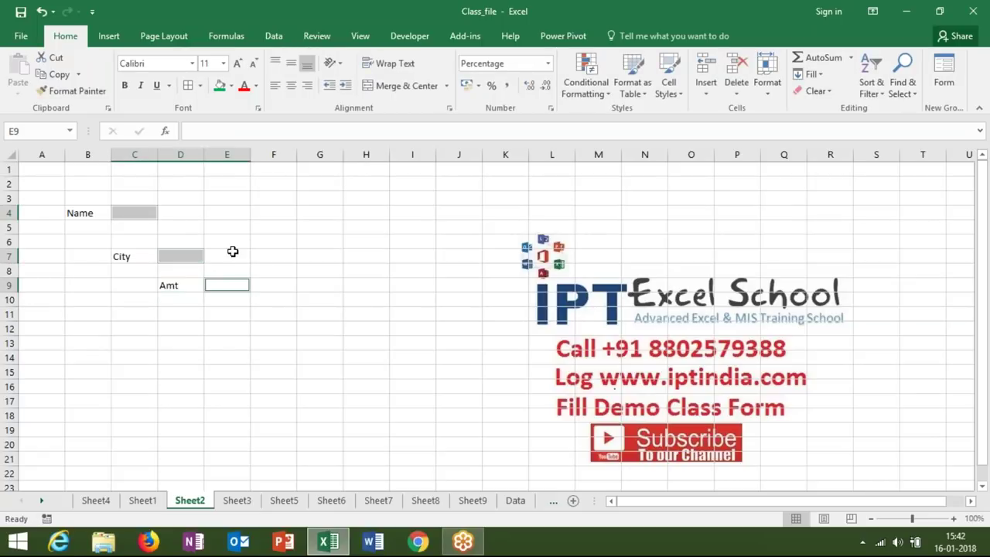
pyautogui.click(220, 85)
pyautogui.click(181, 208)
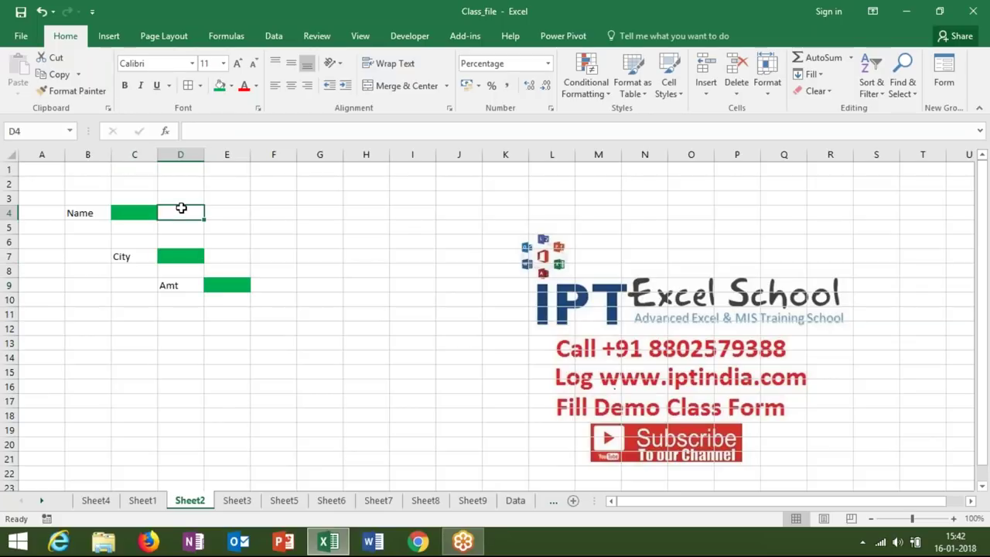
# Step: Enter 12% in C4 and reselect the three green cells C4, D7 and E9
pyautogui.click(148, 213)
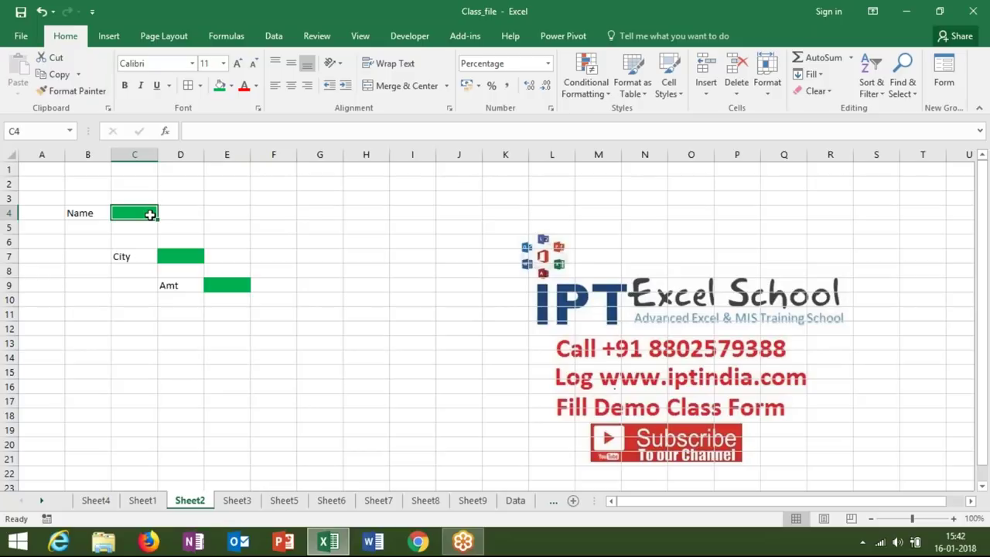
pyautogui.write('12')
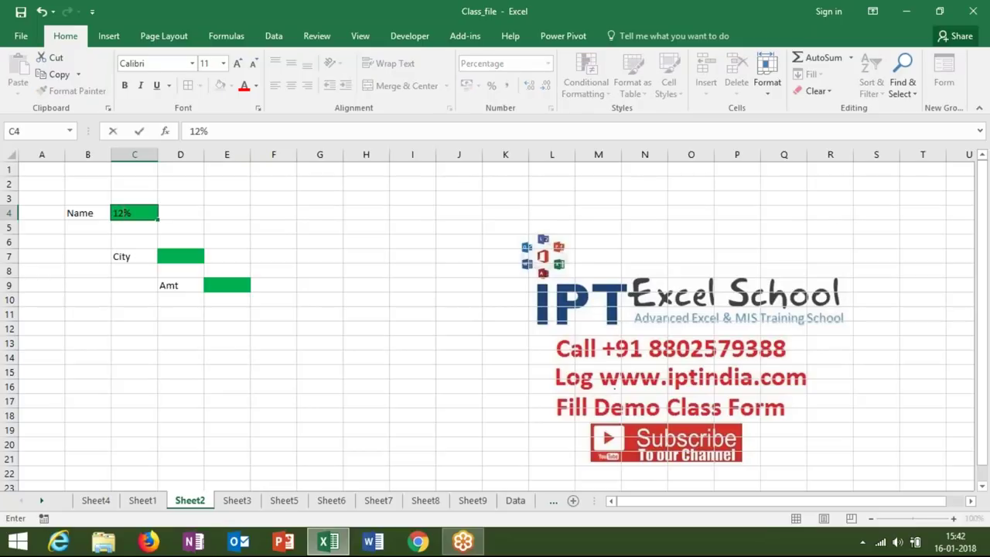
pyautogui.press('Return')
pyautogui.press('Return')
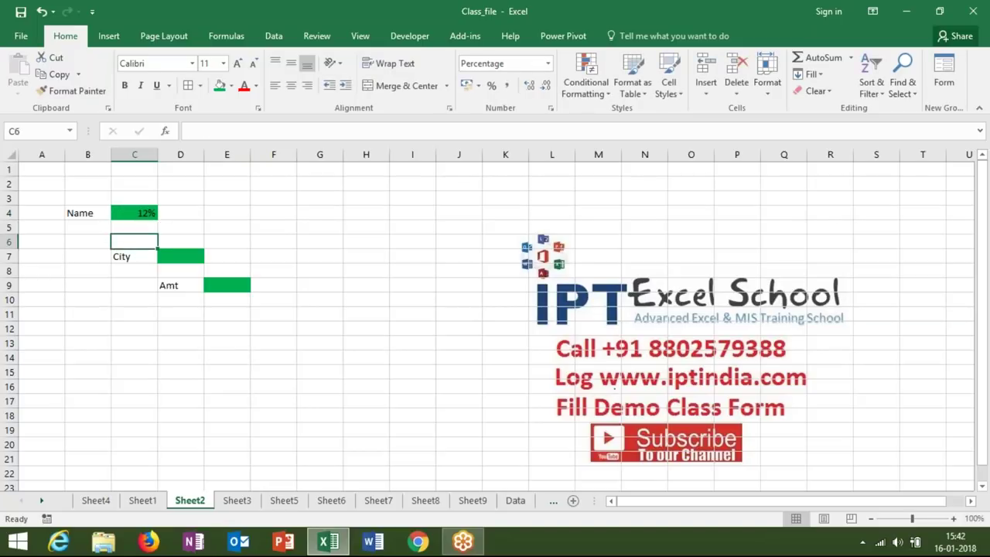
pyautogui.click(173, 256)
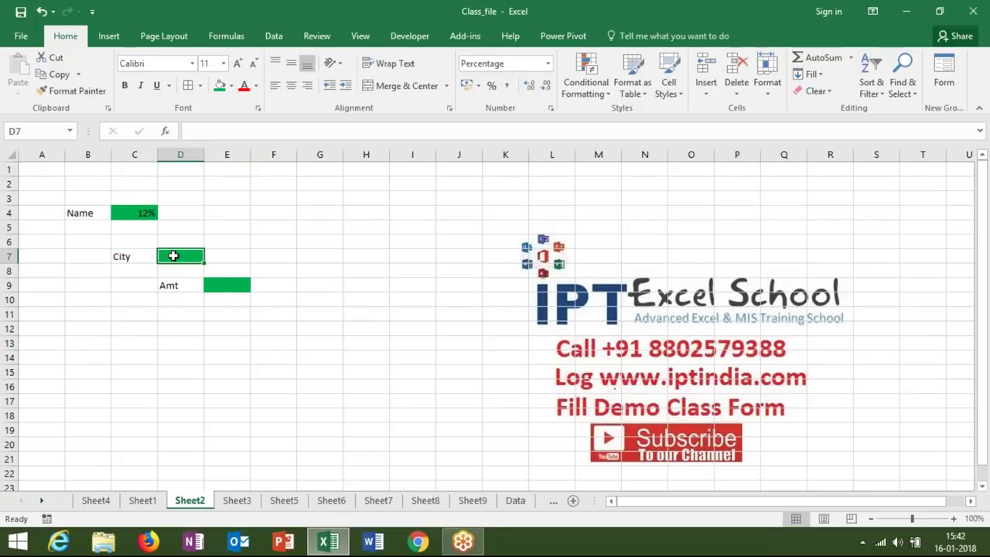
pyautogui.click(239, 298)
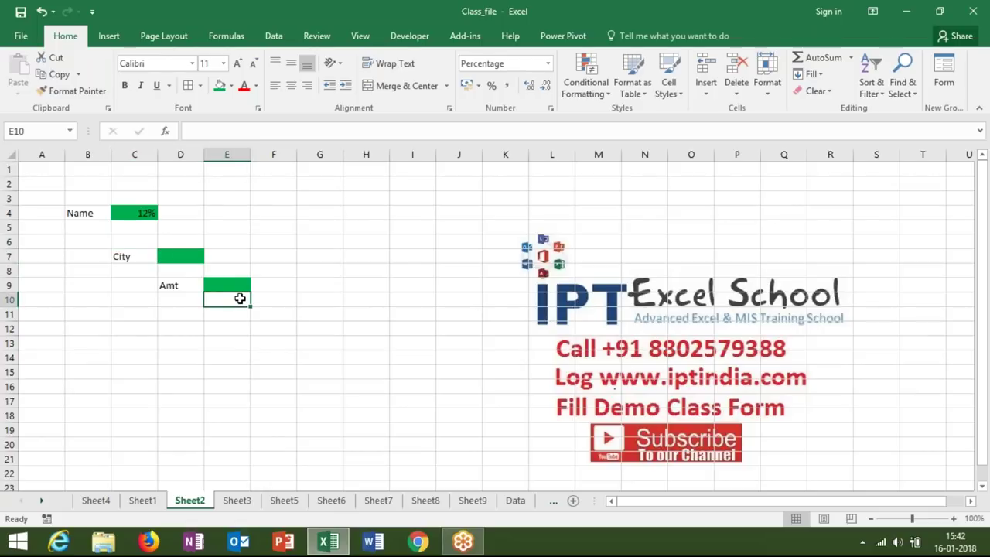
pyautogui.click(226, 286)
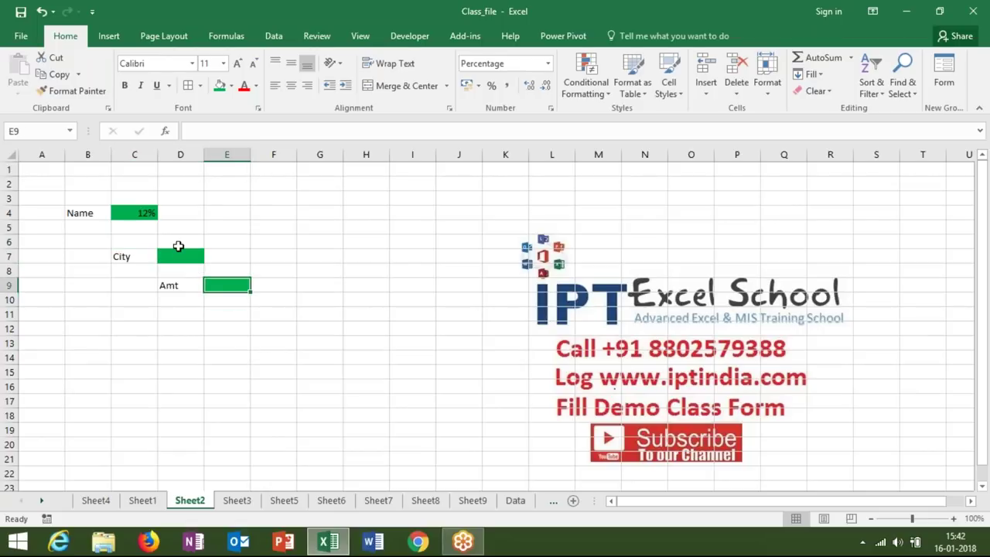
pyautogui.keyDown('ctrl'); pyautogui.click(179, 252); pyautogui.keyUp('ctrl')
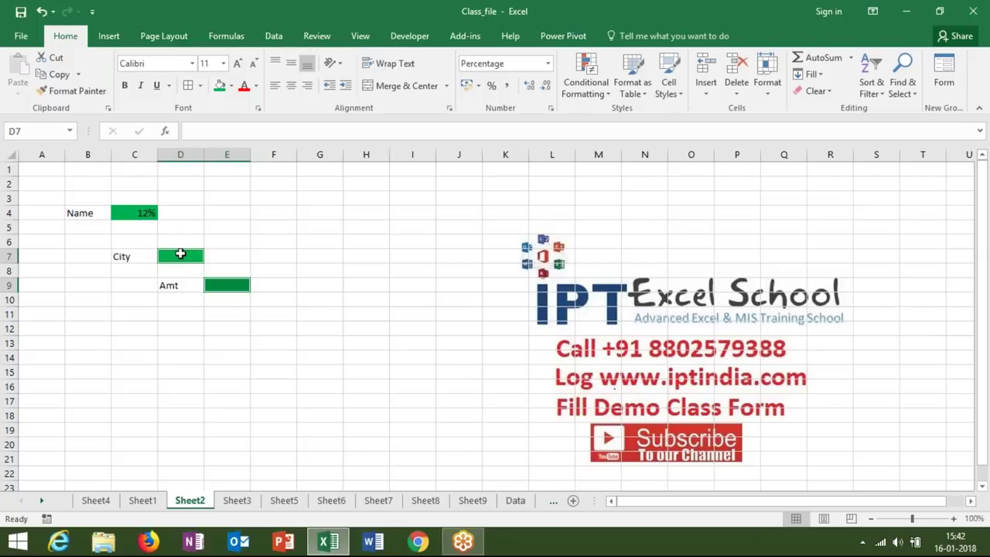
pyautogui.keyDown('ctrl'); pyautogui.click(146, 211); pyautogui.keyUp('ctrl')
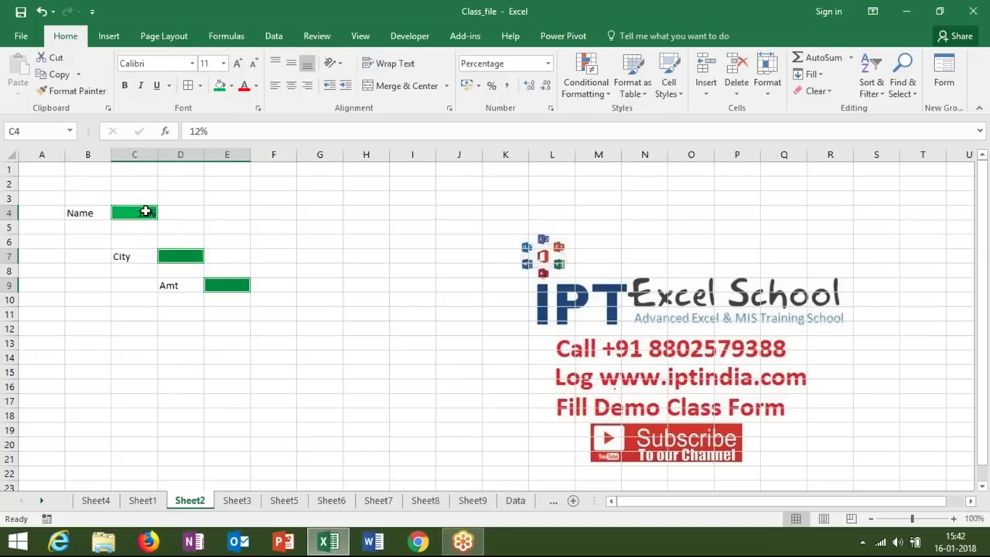
# Step: Clear the Locked option for the three green cells
pyautogui.rightClick(175, 255)
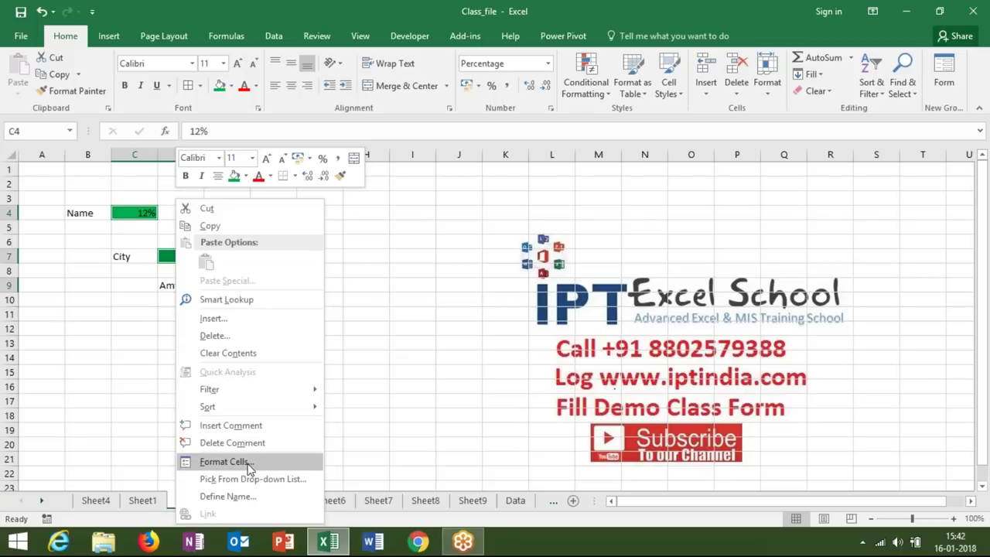
pyautogui.click(246, 461)
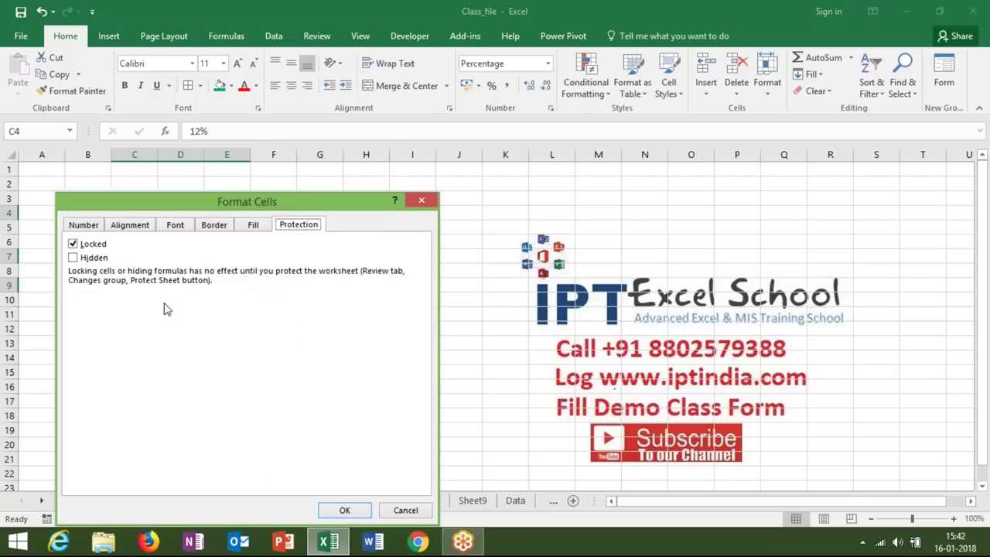
pyautogui.click(73, 244)
pyautogui.click(338, 509)
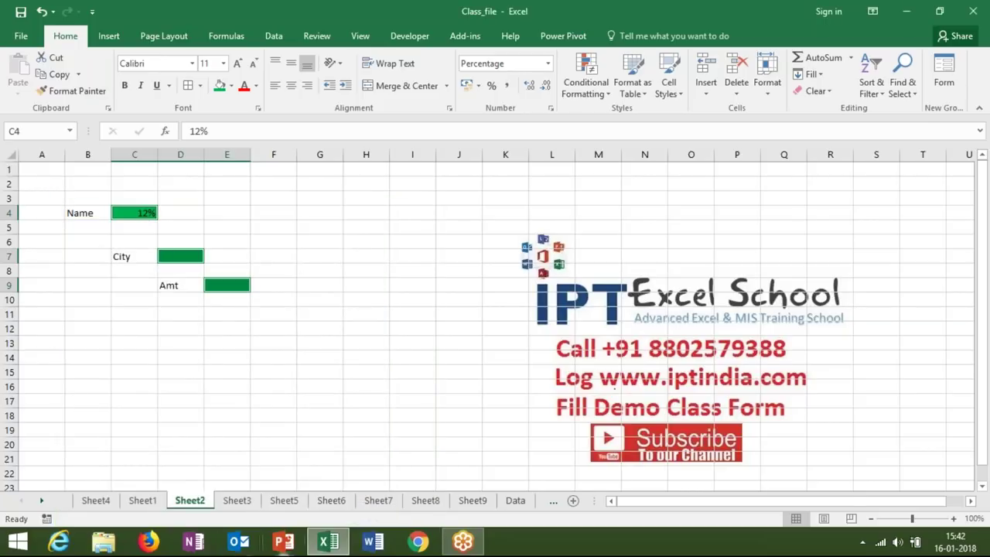
# Step: Protect Sheet2 with Select locked cells unchecked
pyautogui.rightClick(194, 503)
pyautogui.moveTo(236, 431)
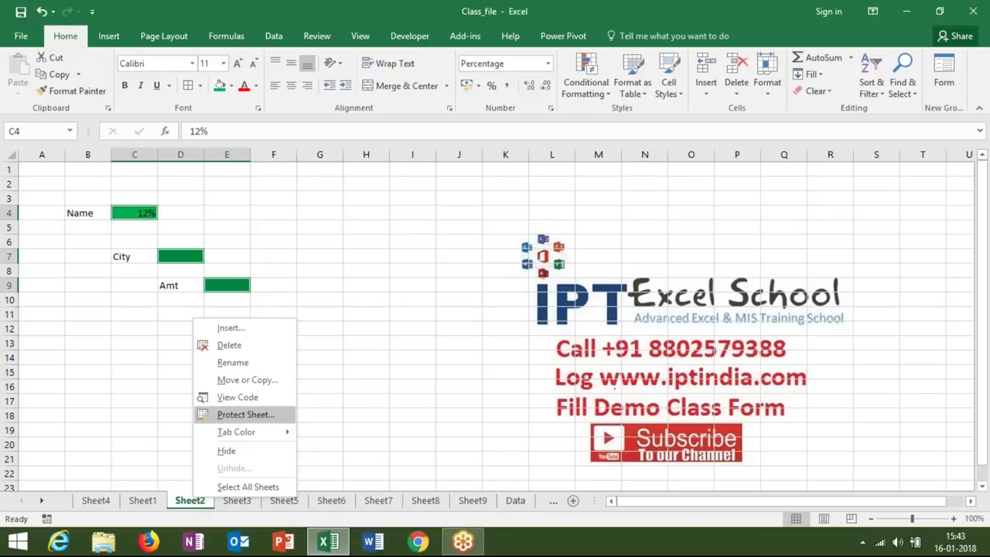
pyautogui.click(232, 415)
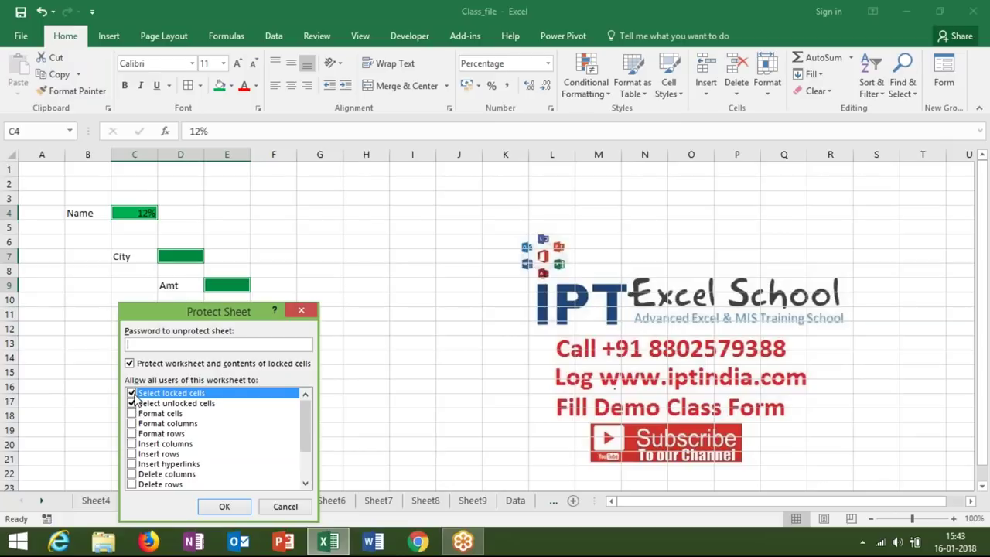
pyautogui.click(131, 394)
pyautogui.click(224, 507)
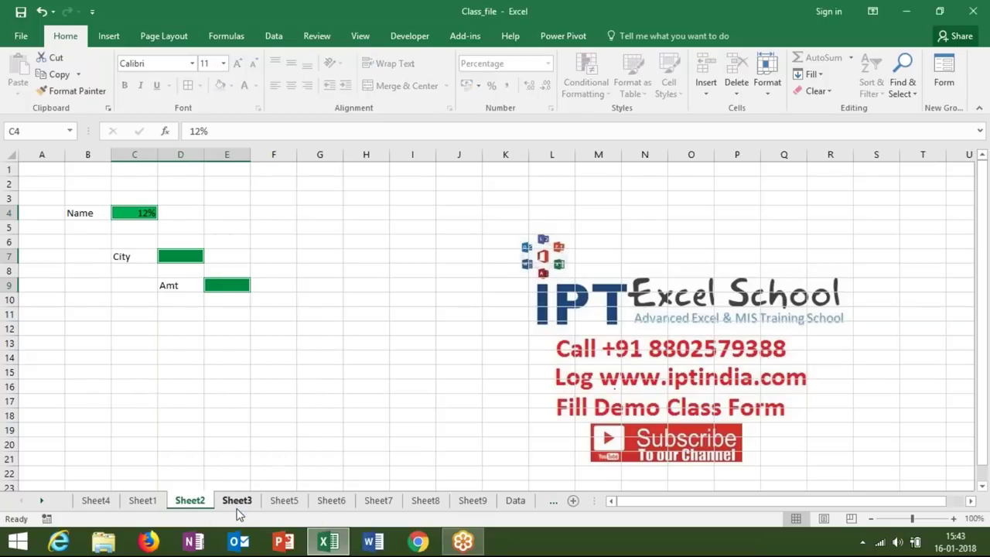
# Step: Tab through Sheet2's unlocked green cells, then move to Sheet3 and scroll the sheet tabs
pyautogui.press('Tab')
pyautogui.press('Tab')
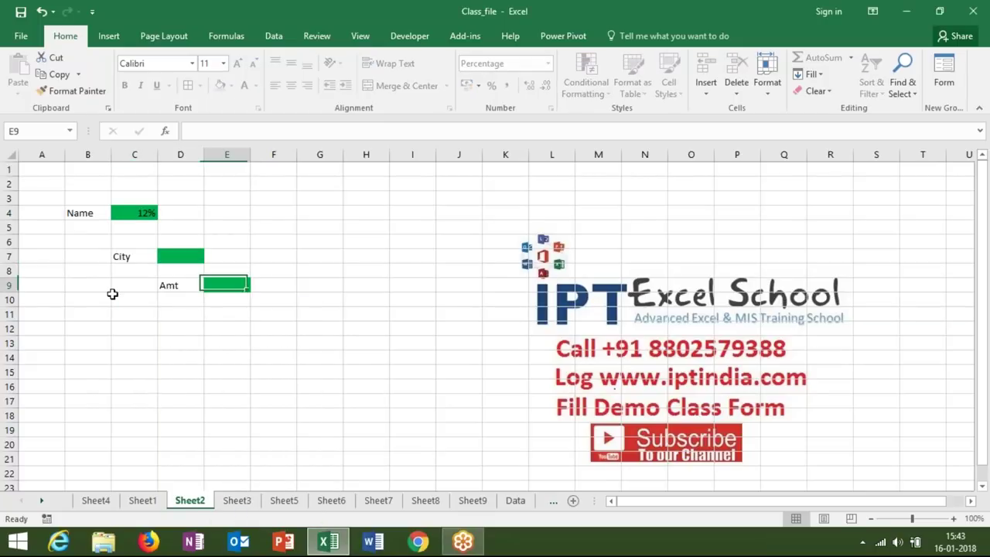
pyautogui.press('Tab')
pyautogui.press('Tab')
pyautogui.press('Tab')
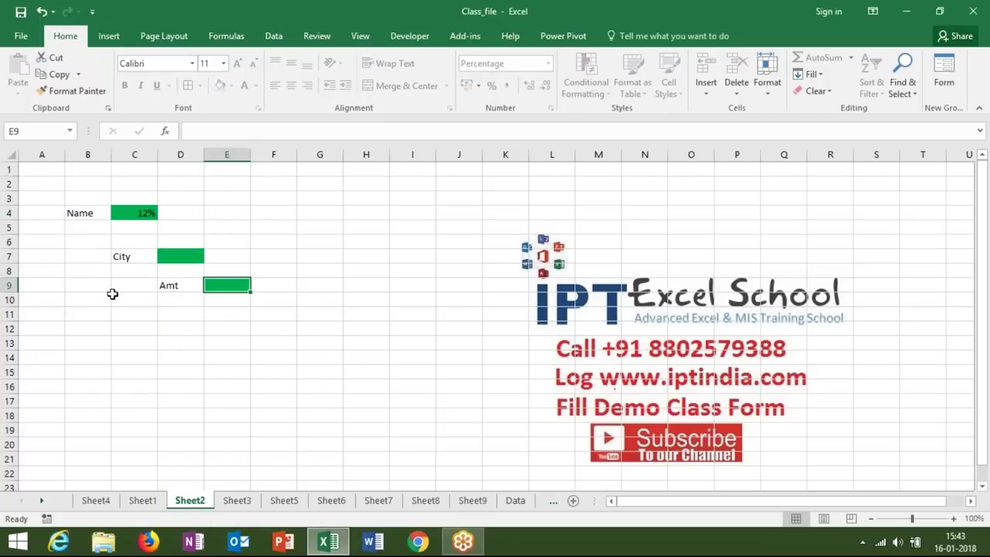
pyautogui.press('Tab')
pyautogui.press('Tab')
pyautogui.press('Tab')
pyautogui.press('Tab')
pyautogui.press('Tab')
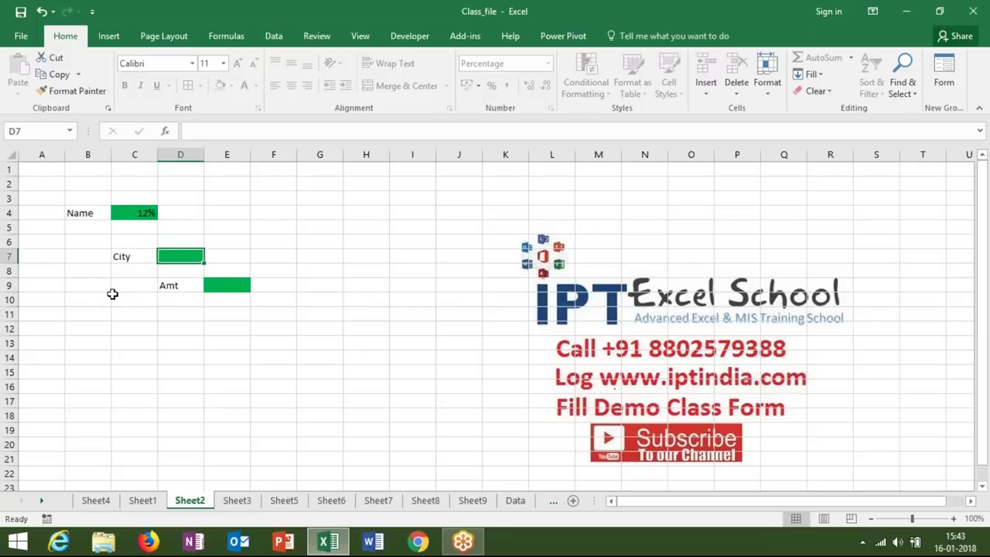
pyautogui.press('Tab')
pyautogui.press('Tab')
pyautogui.press('Tab')
pyautogui.press('Tab')
pyautogui.press('Tab')
pyautogui.press('Tab')
pyautogui.press('Tab')
pyautogui.press('Tab')
pyautogui.press('Tab')
pyautogui.press('Tab')
pyautogui.press('Tab')
pyautogui.press('Tab')
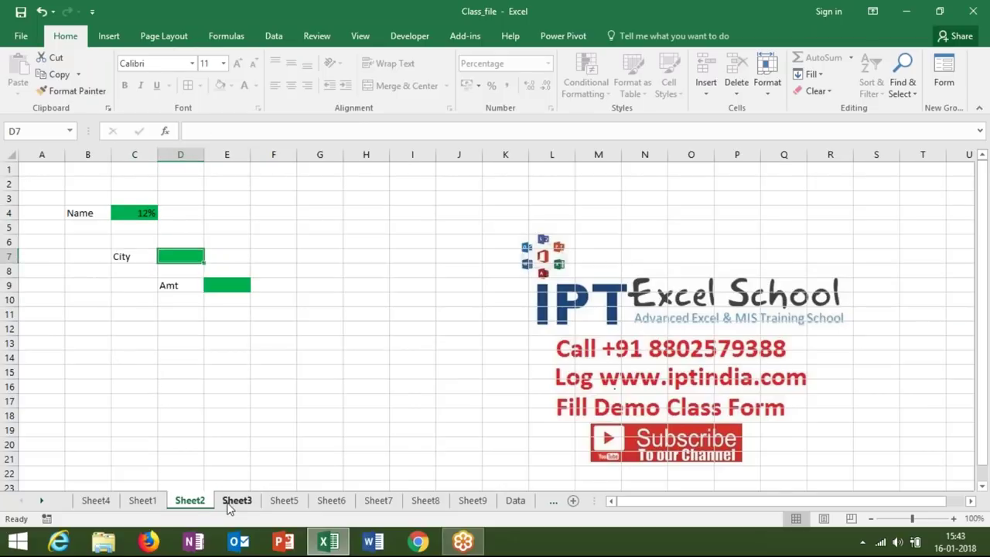
pyautogui.click(229, 503)
pyautogui.click(44, 501)
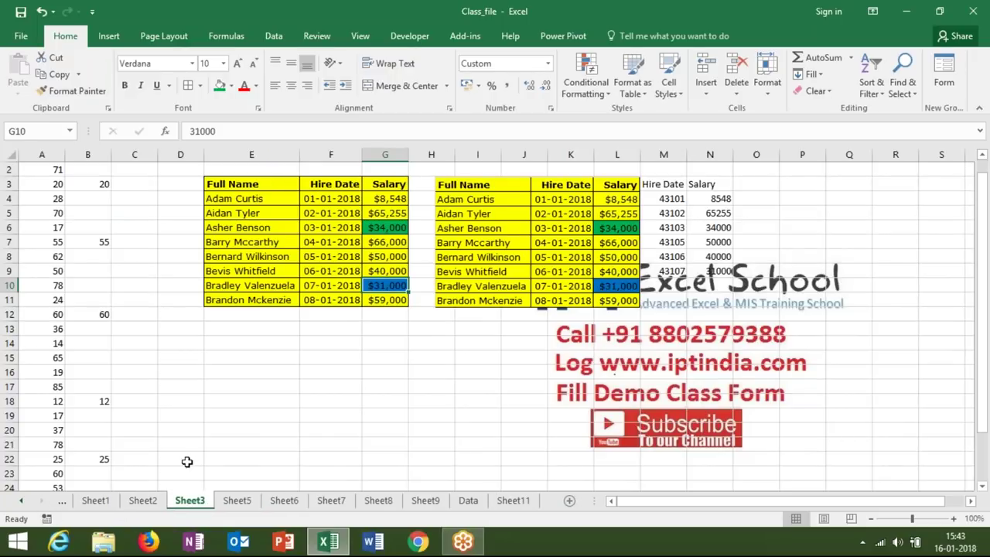
# Step: Add a new worksheet and fill B3:D12 green
pyautogui.click(520, 503)
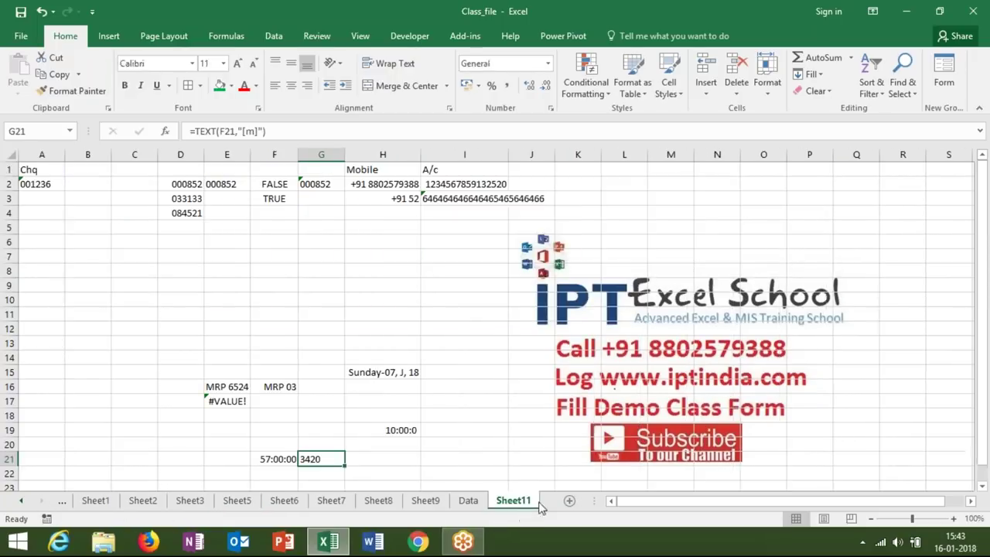
pyautogui.click(570, 501)
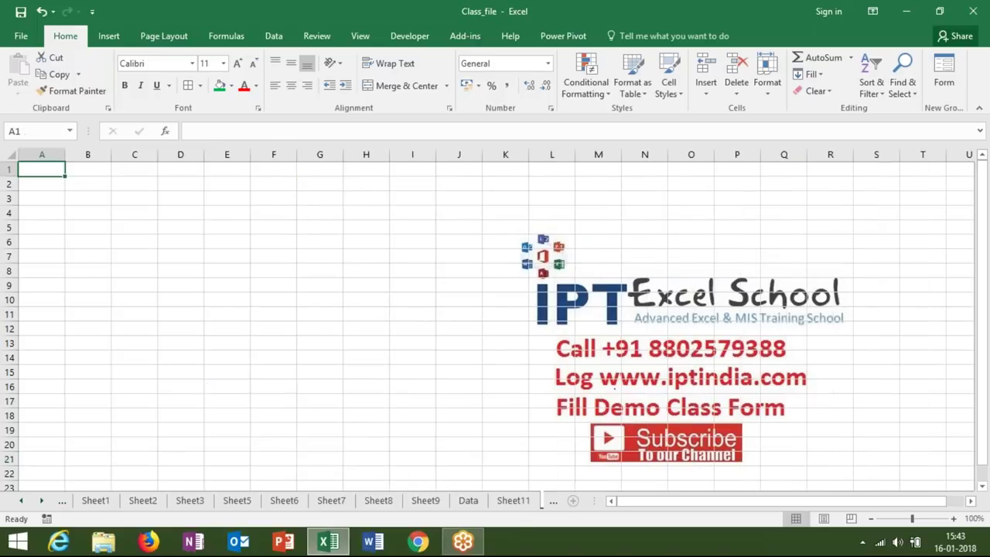
pyautogui.click(192, 259)
pyautogui.moveTo(82, 203)
pyautogui.mouseDown()
pyautogui.moveTo(184, 277)
pyautogui.moveTo(195, 327)
pyautogui.mouseUp()
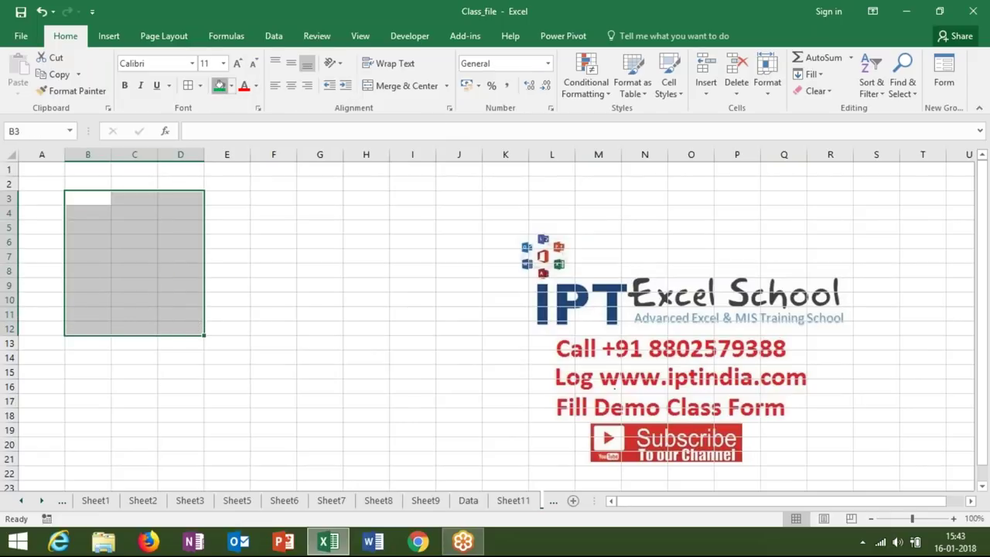
pyautogui.click(220, 85)
# Step: Fill G3:I12 light green
pyautogui.moveTo(334, 196); pyautogui.dragTo(401, 331)
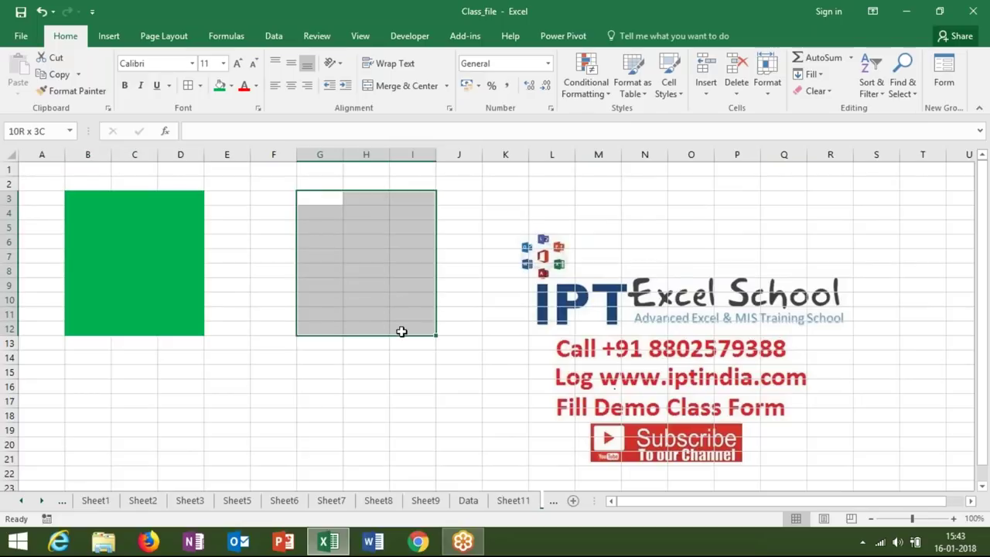
pyautogui.click(232, 85)
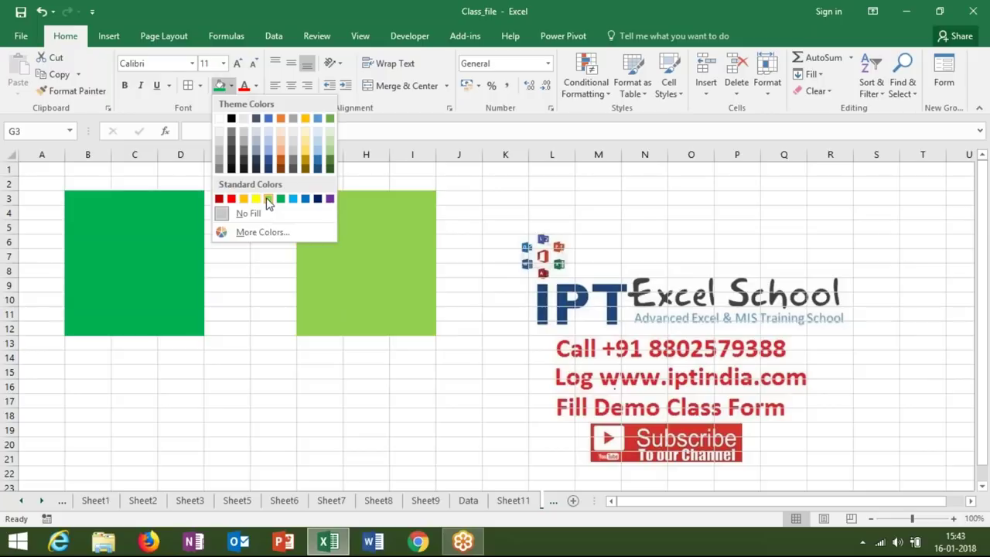
pyautogui.click(267, 199)
pyautogui.click(271, 199)
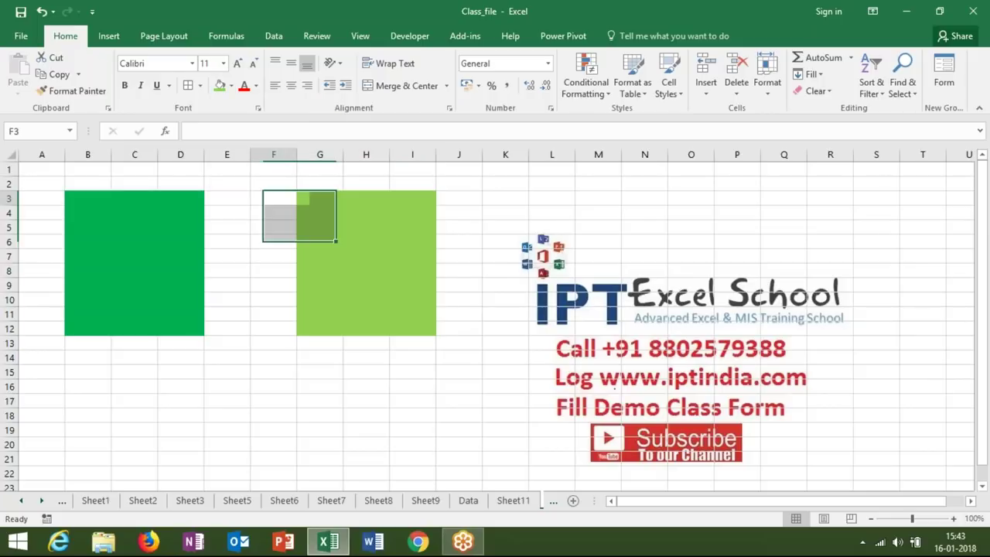
pyautogui.click(274, 37)
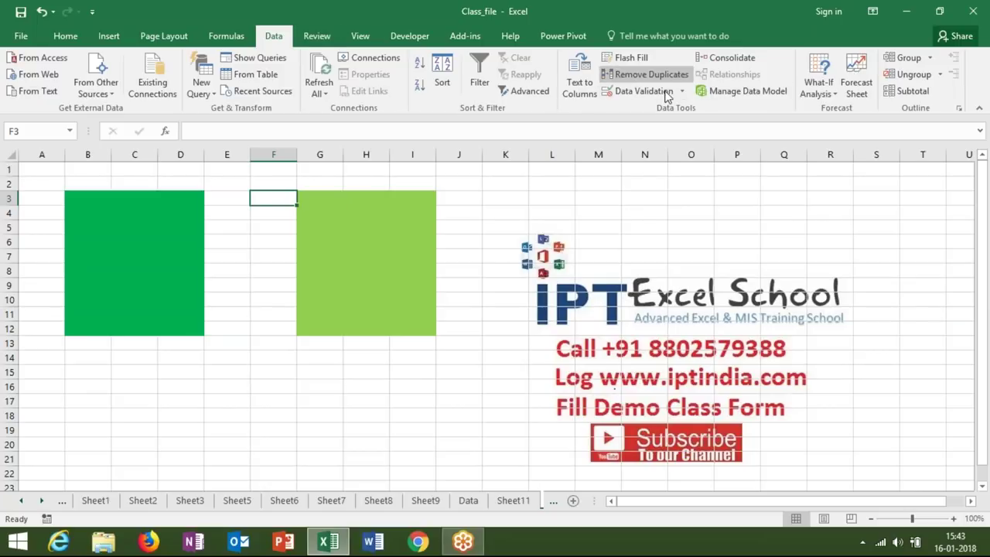
# Step: Add Range1 for B3:D12 in Allow Edit Ranges, protected by a password
pyautogui.click(331, 39)
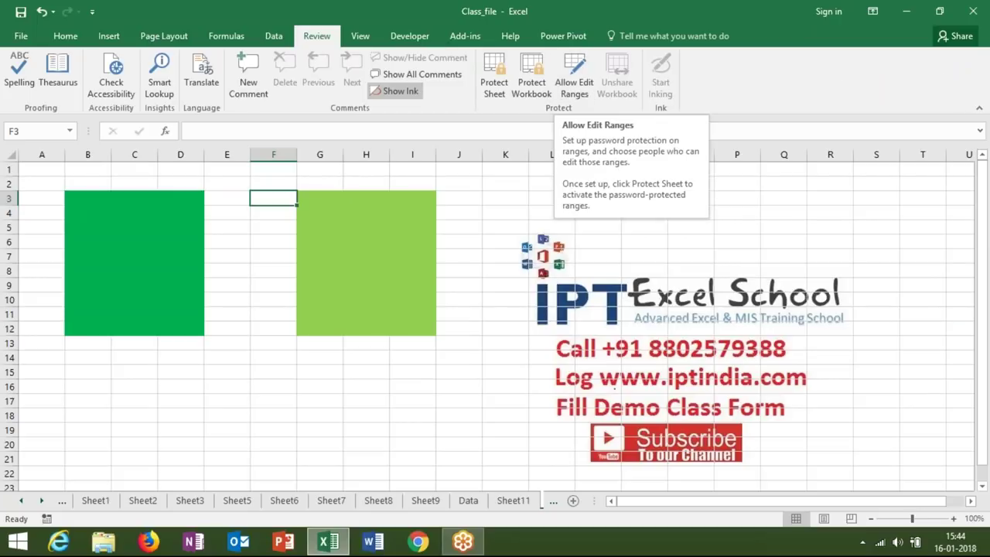
pyautogui.click(147, 207)
pyautogui.click(86, 195)
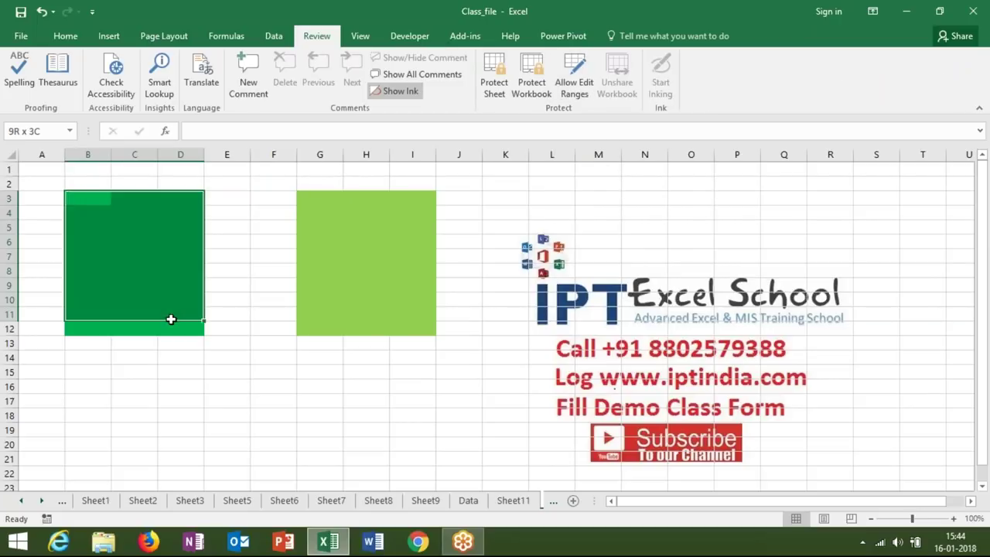
pyautogui.moveTo(85, 195); pyautogui.dragTo(171, 328)
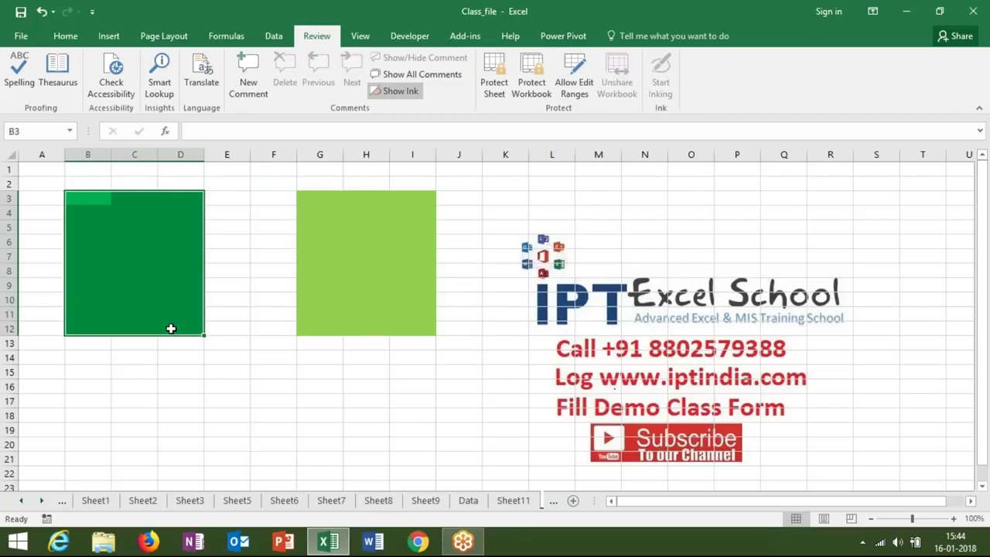
pyautogui.click(586, 83)
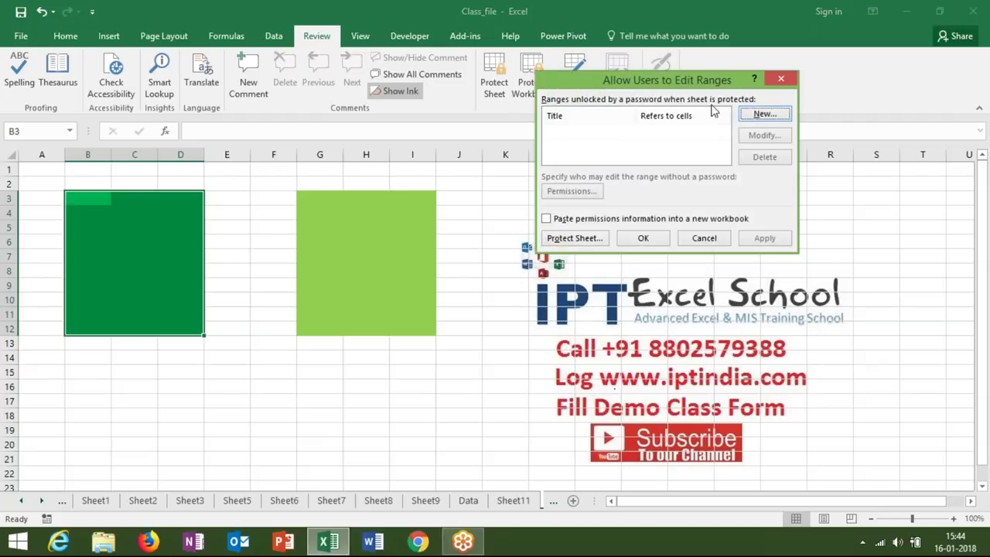
pyautogui.click(763, 114)
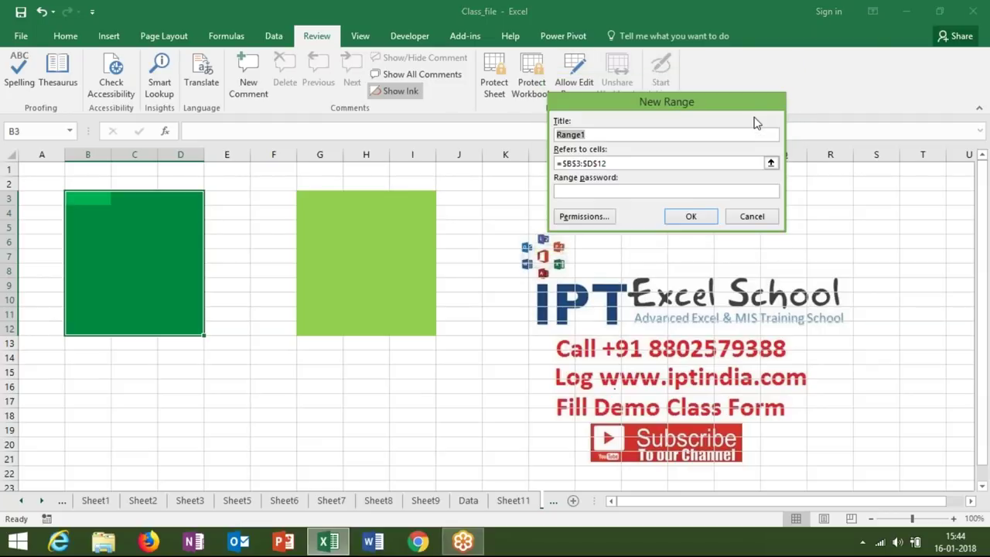
pyautogui.click(585, 191)
pyautogui.write('1')
pyautogui.click(683, 214)
pyautogui.write('1')
pyautogui.click(683, 215)
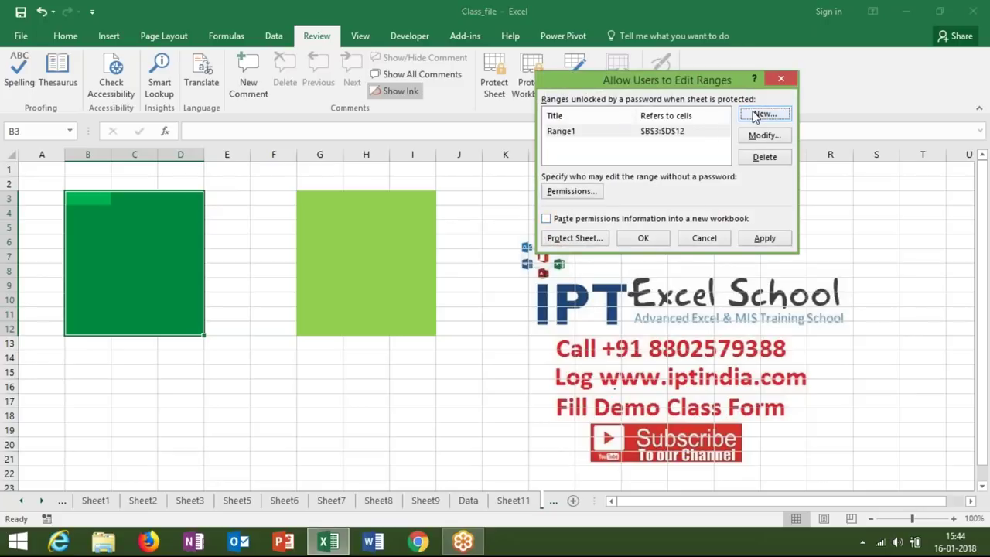
# Step: Add Range2 for G3:I12 with a password and apply both ranges
pyautogui.click(762, 114)
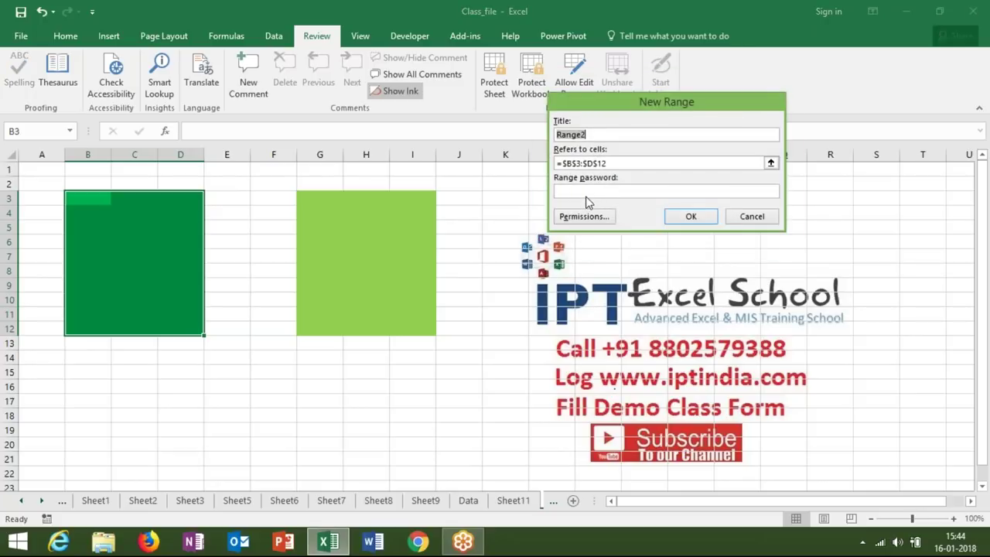
pyautogui.click(772, 163)
pyautogui.click(772, 164)
pyautogui.moveTo(315, 198)
pyautogui.mouseDown()
pyautogui.moveTo(378, 302)
pyautogui.moveTo(407, 323)
pyautogui.mouseUp()
pyautogui.click(774, 118)
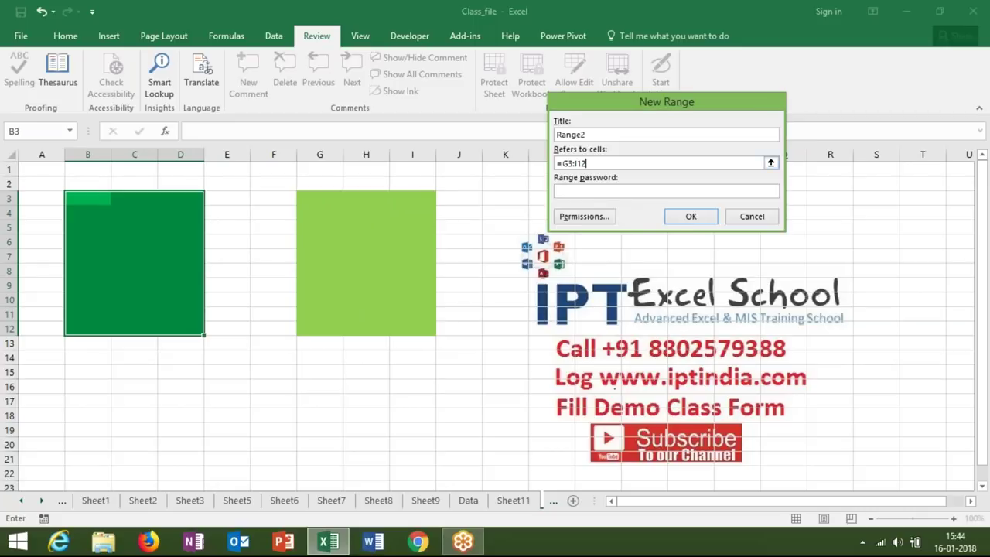
pyautogui.write('1')
pyautogui.click(688, 216)
pyautogui.write('1')
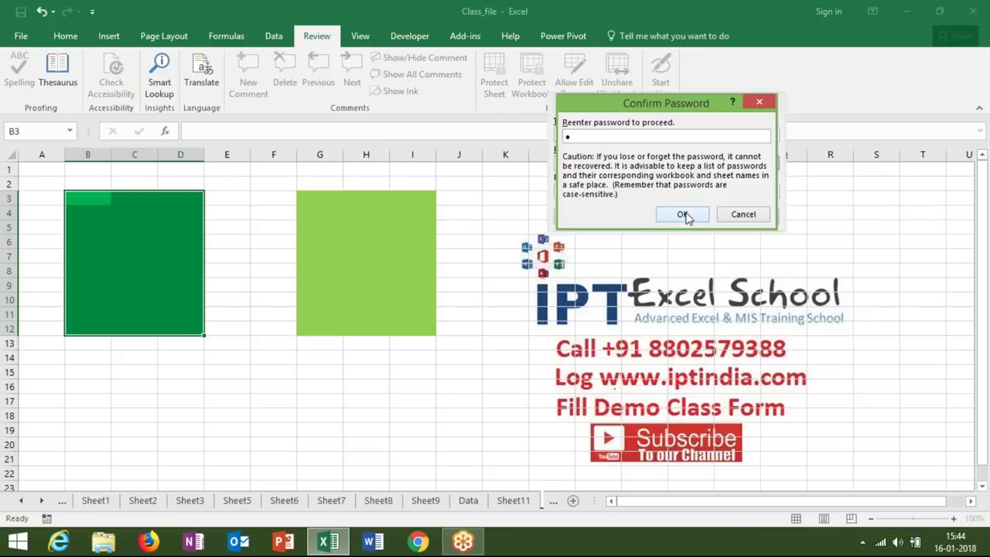
pyautogui.click(687, 216)
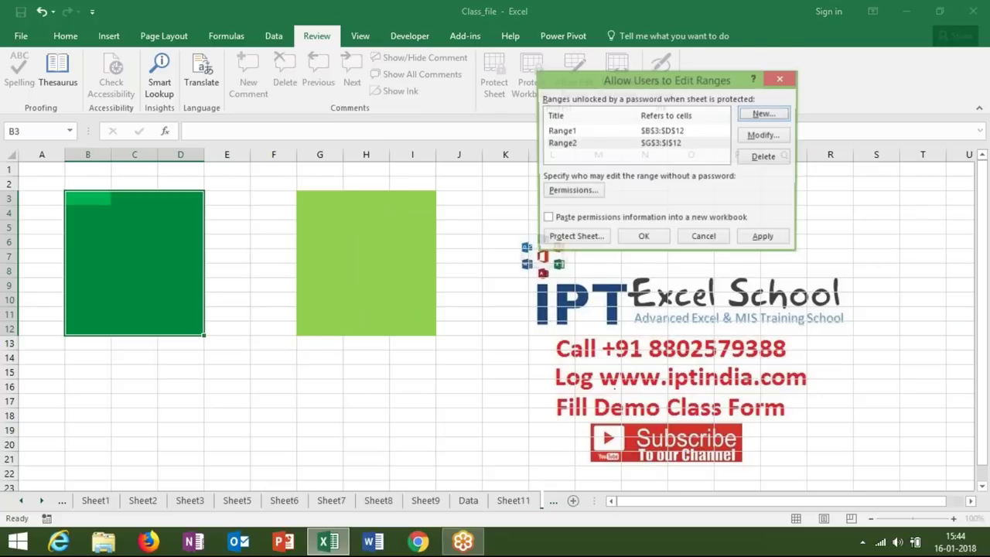
pyautogui.click(754, 236)
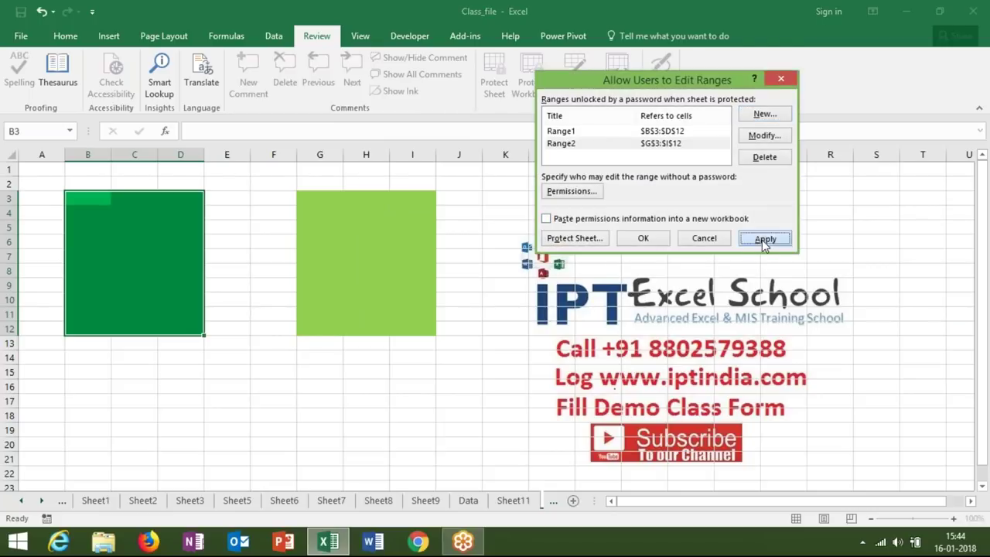
pyautogui.click(662, 242)
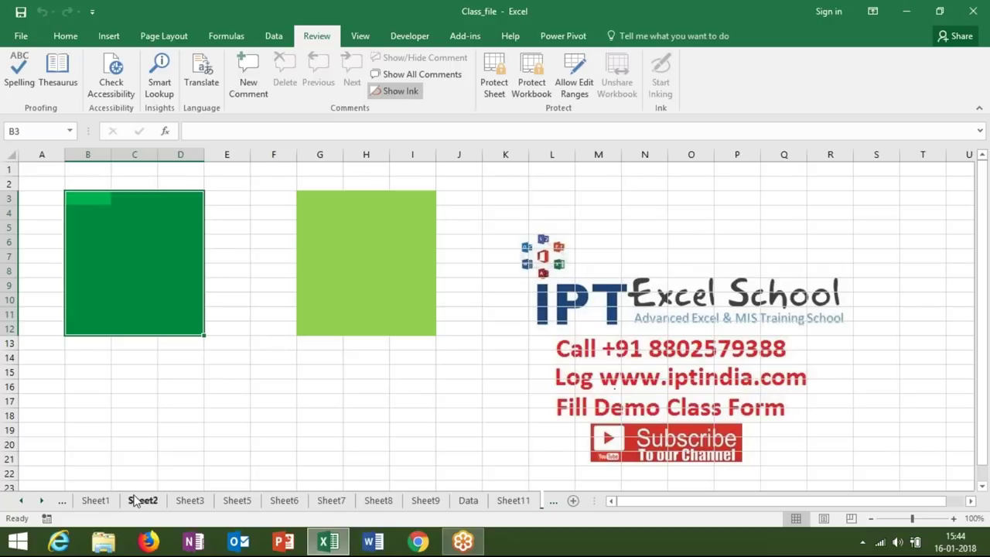
# Step: Protect Sheet12 with a password, entered and confirmed
pyautogui.click(39, 500)
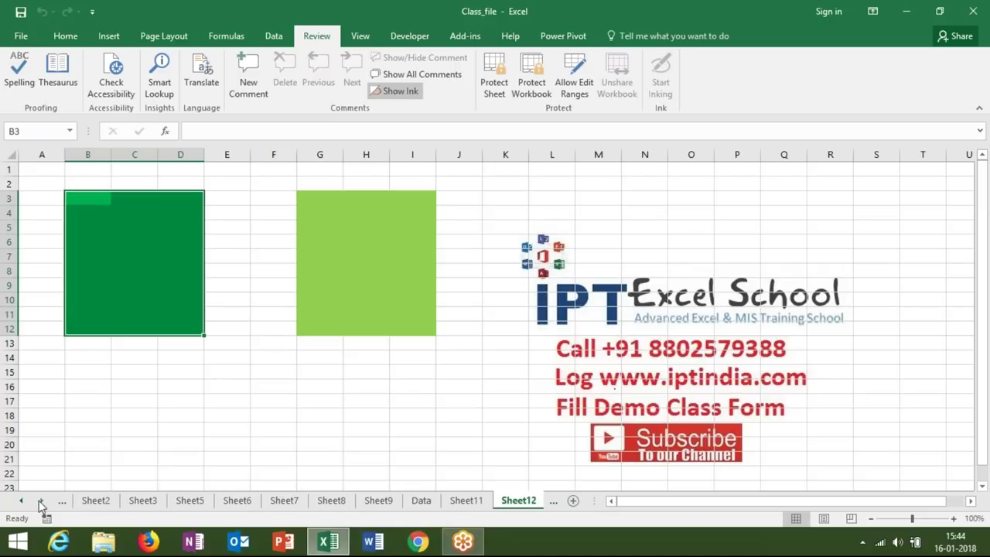
pyautogui.rightClick(520, 502)
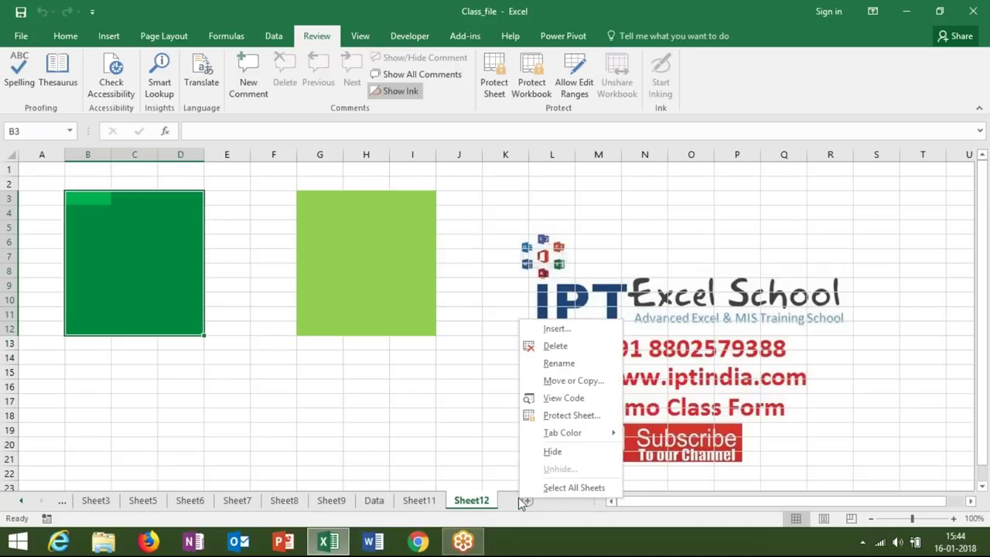
pyautogui.click(475, 503)
pyautogui.rightClick(475, 502)
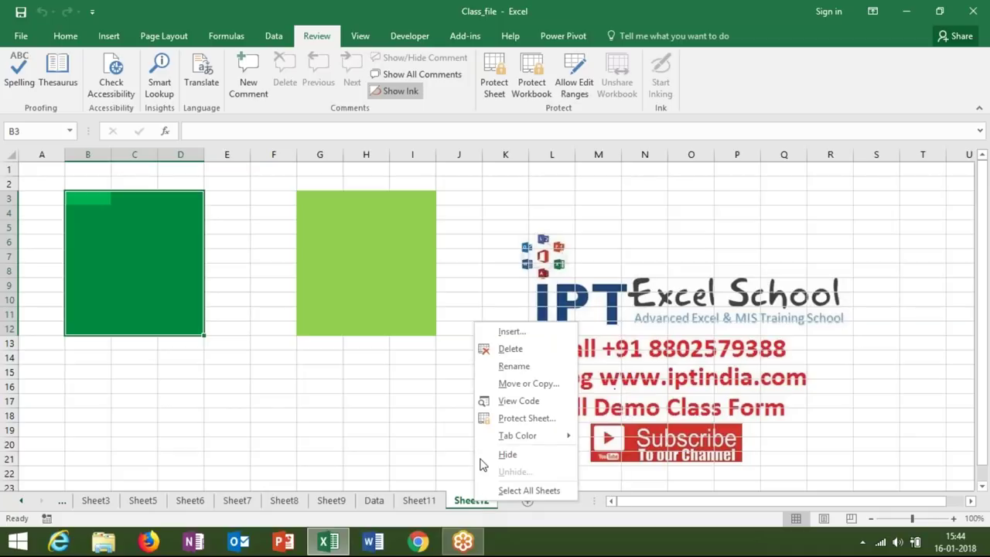
pyautogui.click(520, 419)
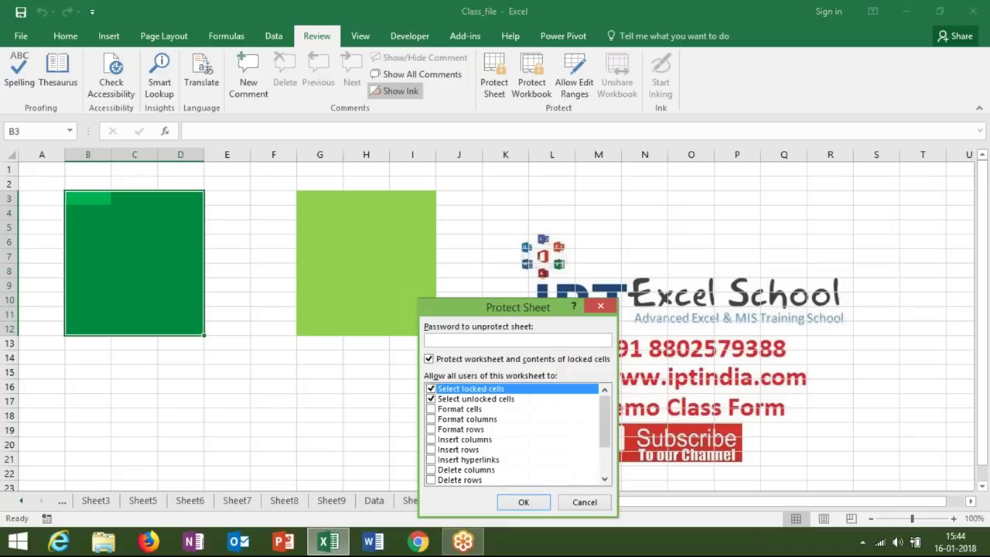
pyautogui.write('1')
pyautogui.press('Return')
pyautogui.write('1')
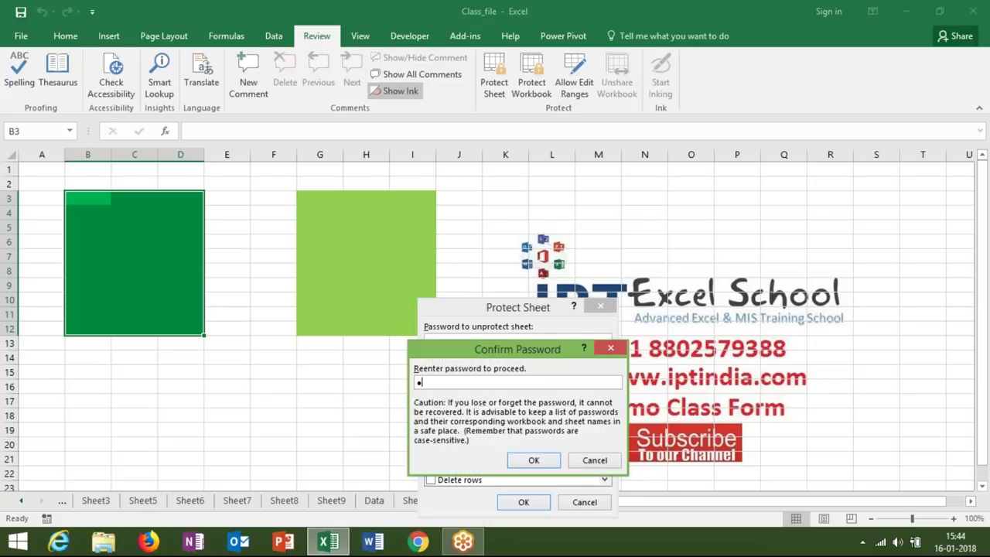
pyautogui.press('Return')
# Step: Confirm F14 rejects edits, then unlock Range1 by entering its password
pyautogui.click(259, 358)
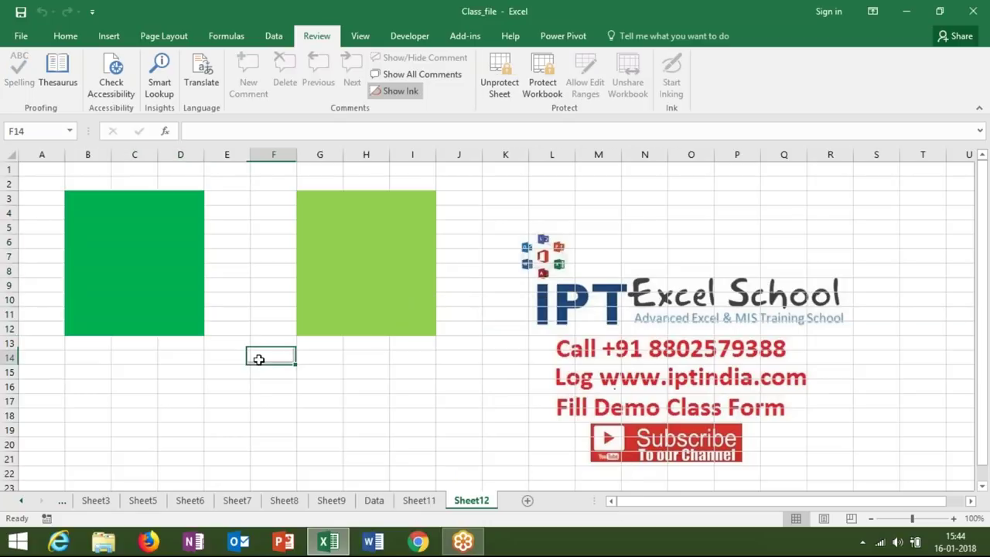
pyautogui.press('a')
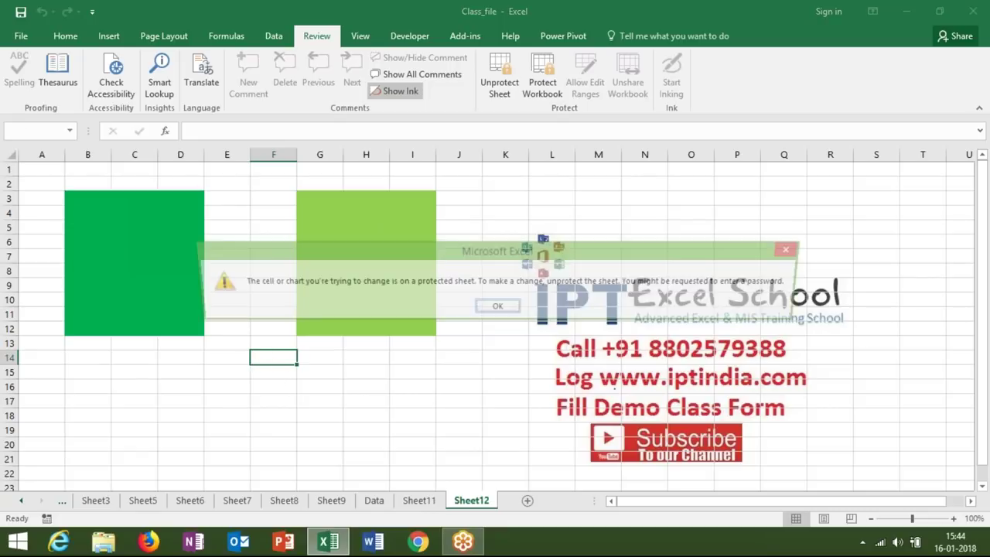
pyautogui.press('Return')
pyautogui.click(181, 317)
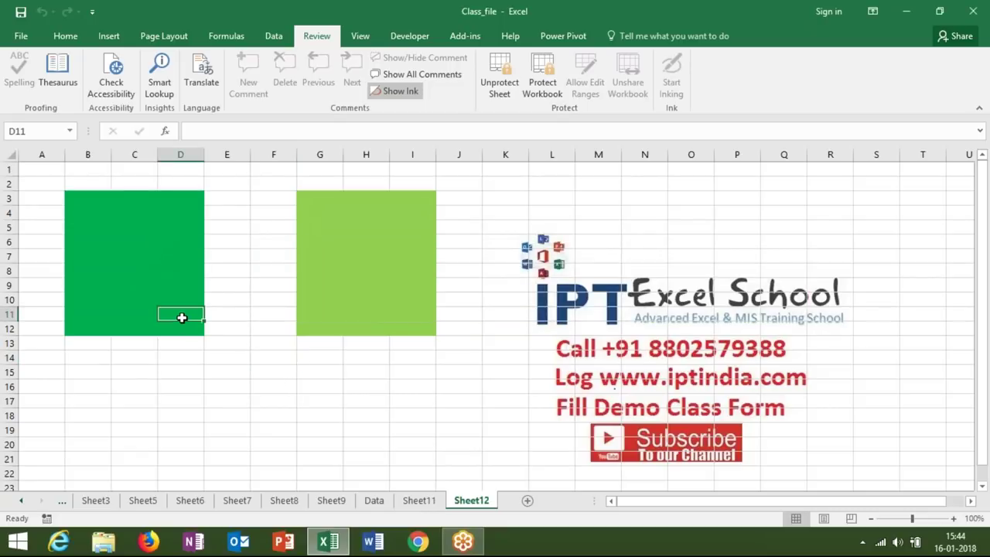
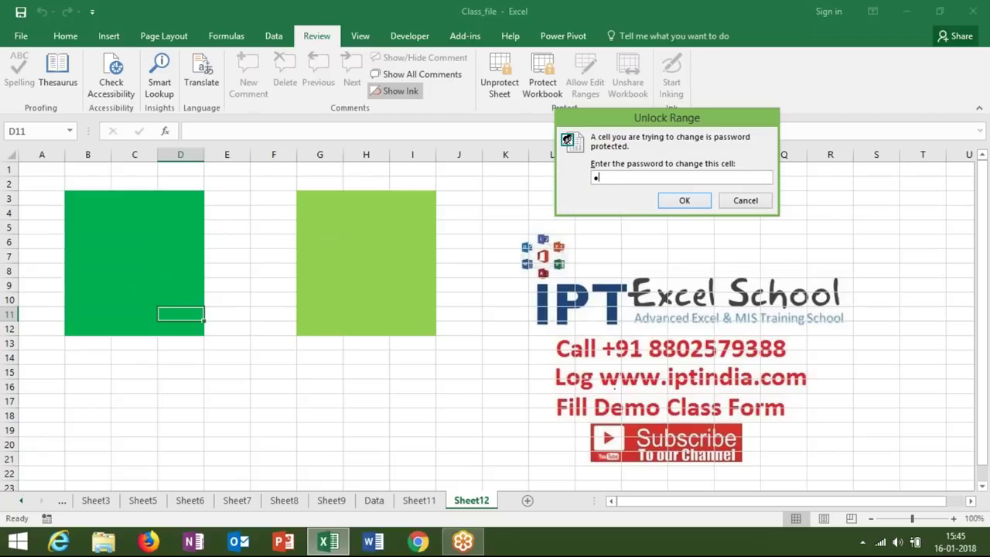
pyautogui.press('Return')
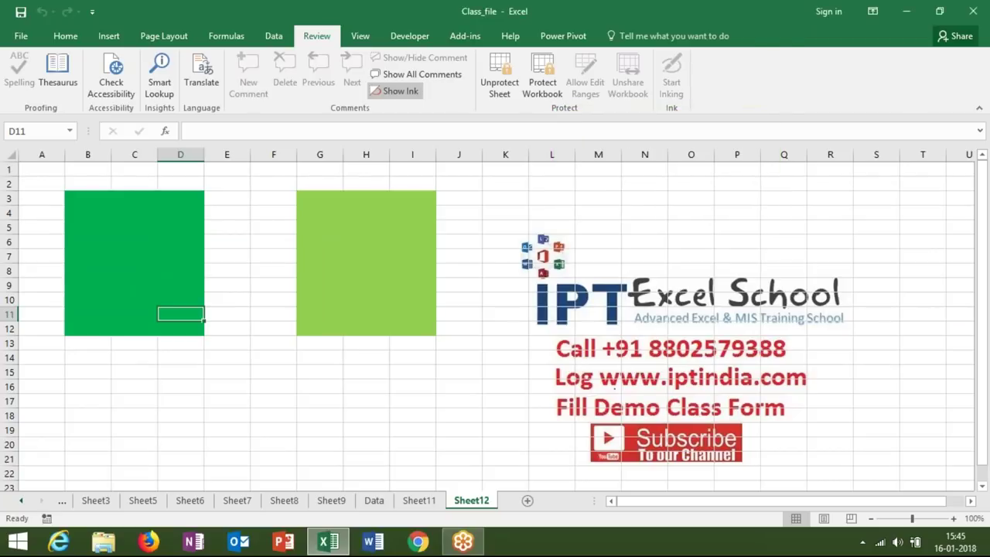
# Step: Enter as in C7, d in C5 and a in B10
pyautogui.click(122, 259)
pyautogui.write('as')
pyautogui.click(121, 228)
pyautogui.write('d')
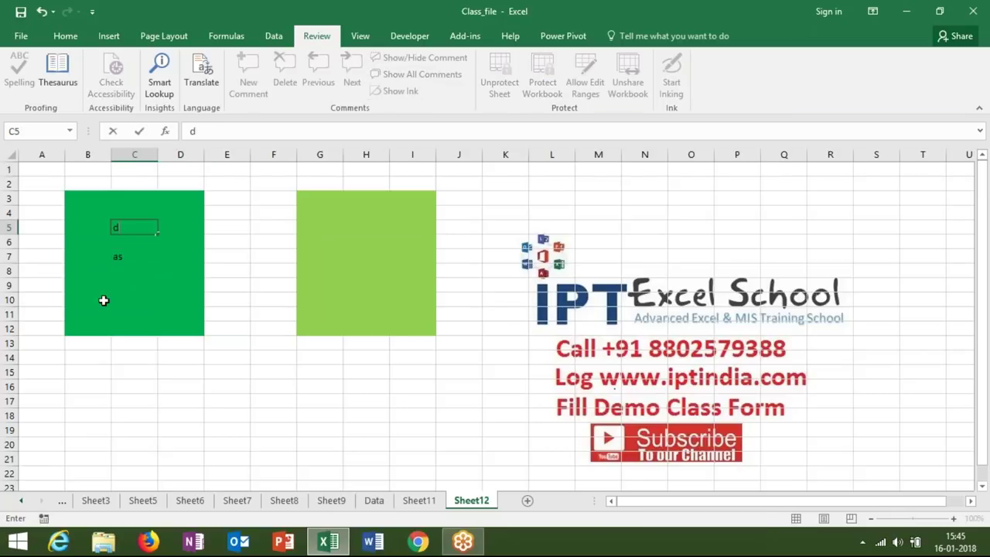
pyautogui.click(104, 300)
pyautogui.write('a')
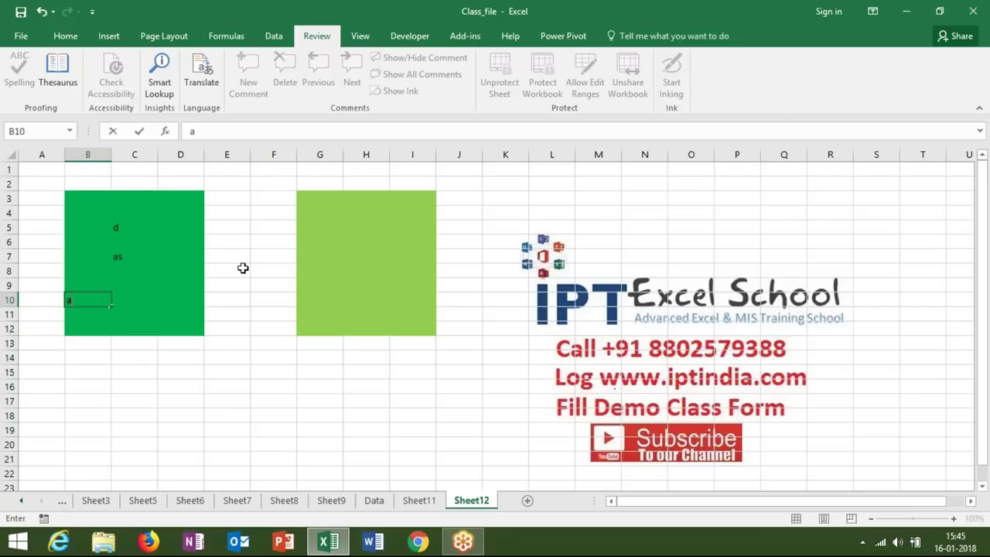
# Step: Try editing G8 in Range2 and cancel the password prompt
pyautogui.click(317, 267)
pyautogui.doubleClick(317, 268)
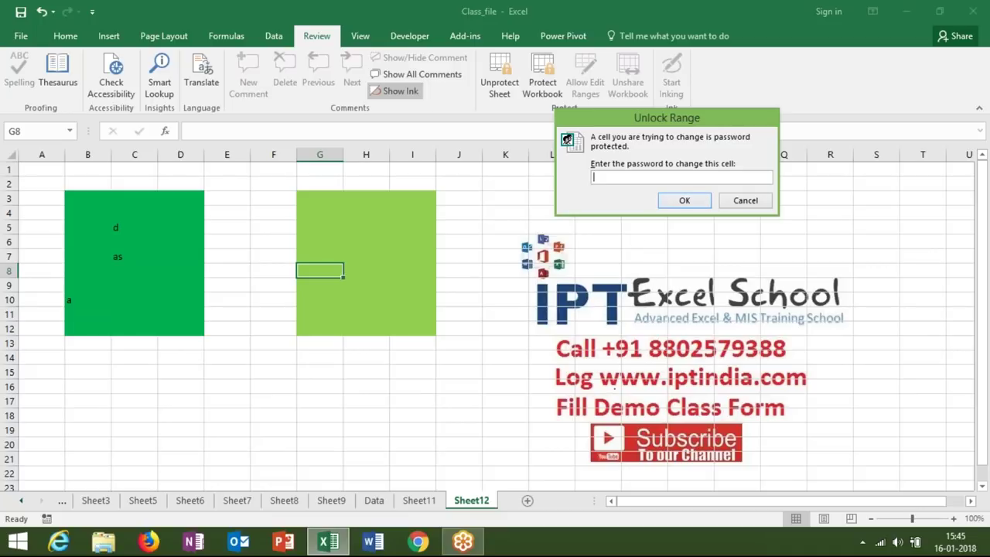
pyautogui.click(737, 203)
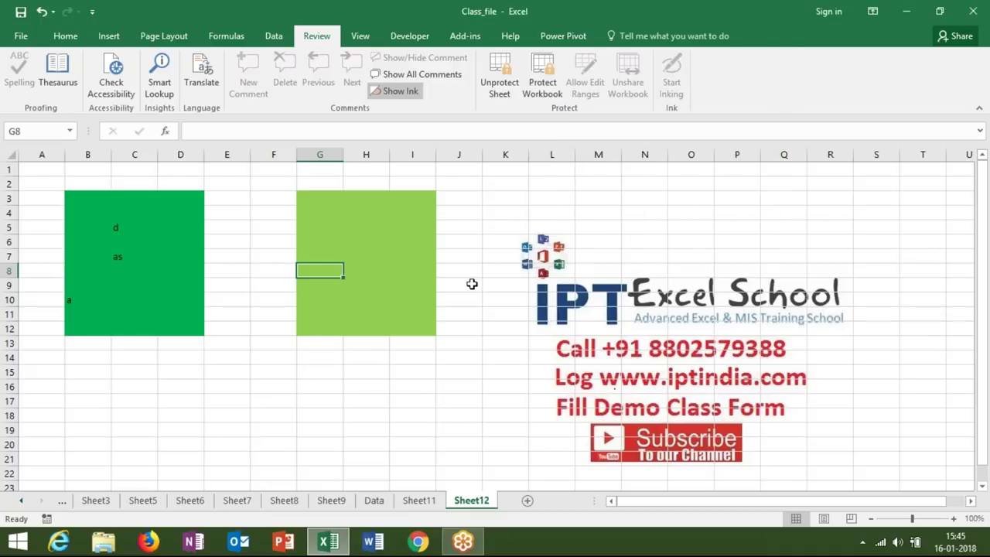
pyautogui.click(387, 285)
pyautogui.click(178, 284)
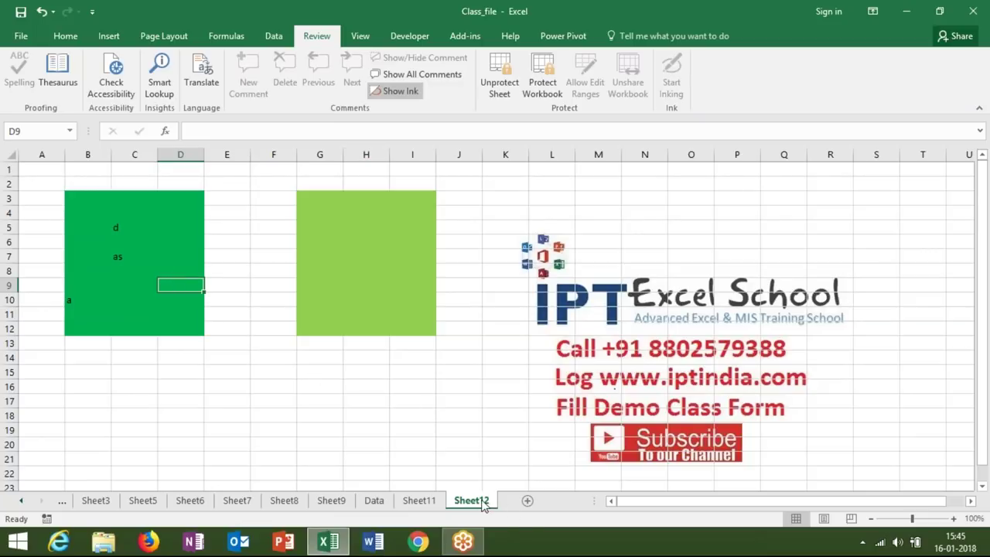
# Step: Protect the workbook structure with a confirmed password, then check that Sheet12's tab options are greyed out
pyautogui.click(541, 88)
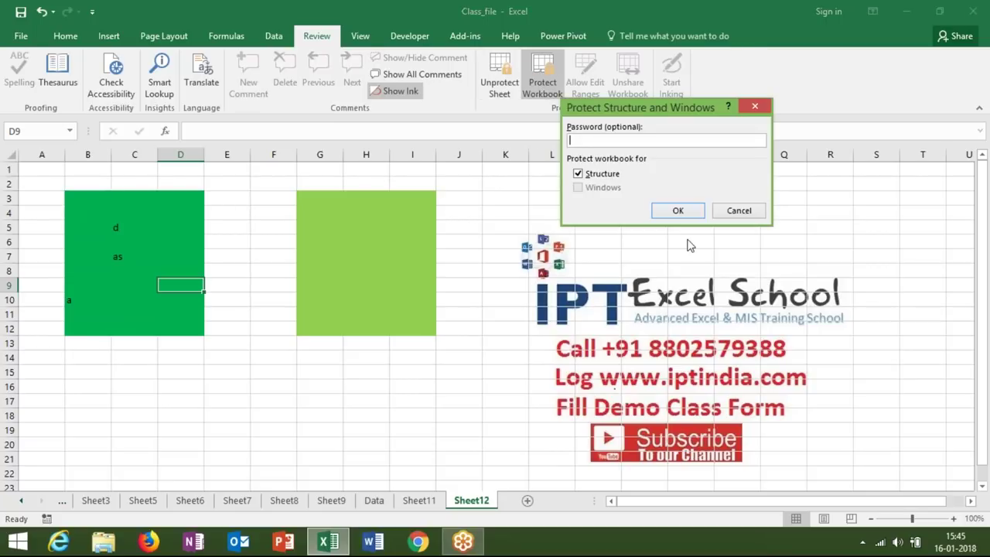
pyautogui.write('1')
pyautogui.click(679, 220)
pyautogui.write('1')
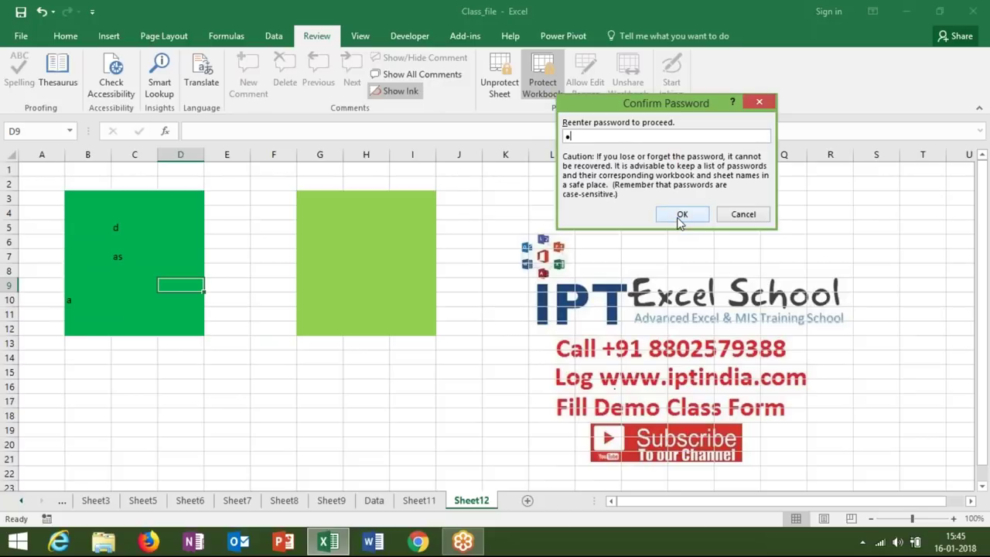
pyautogui.click(680, 216)
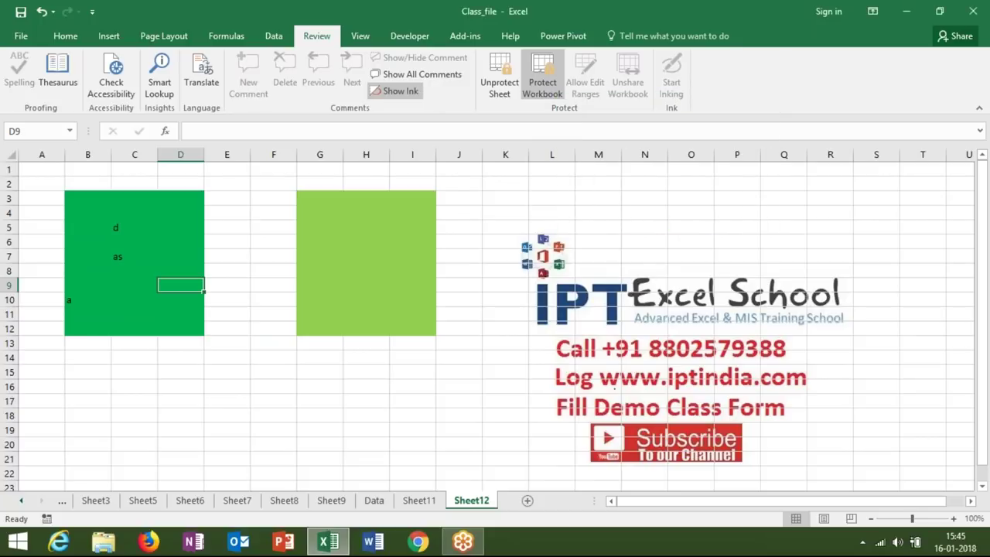
pyautogui.rightClick(476, 498)
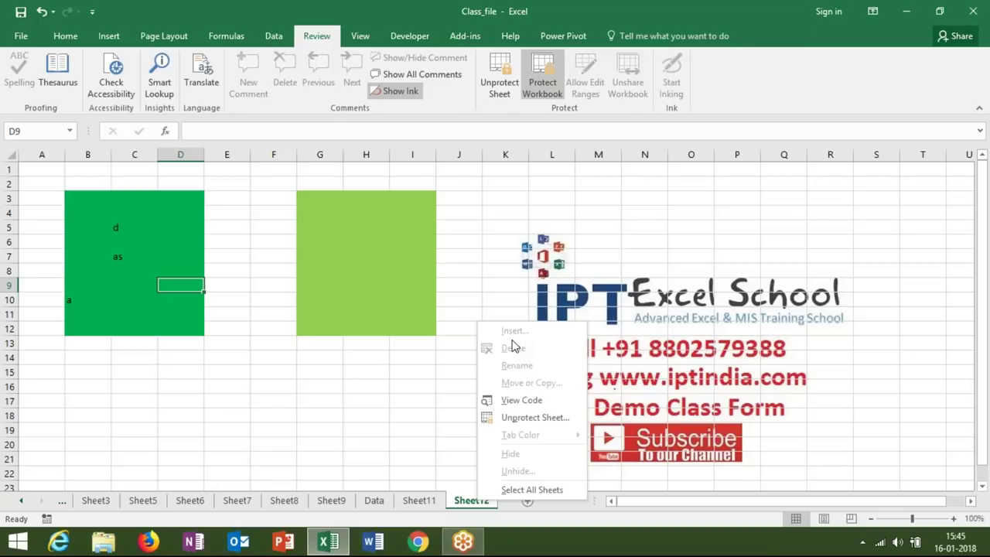
pyautogui.click(410, 284)
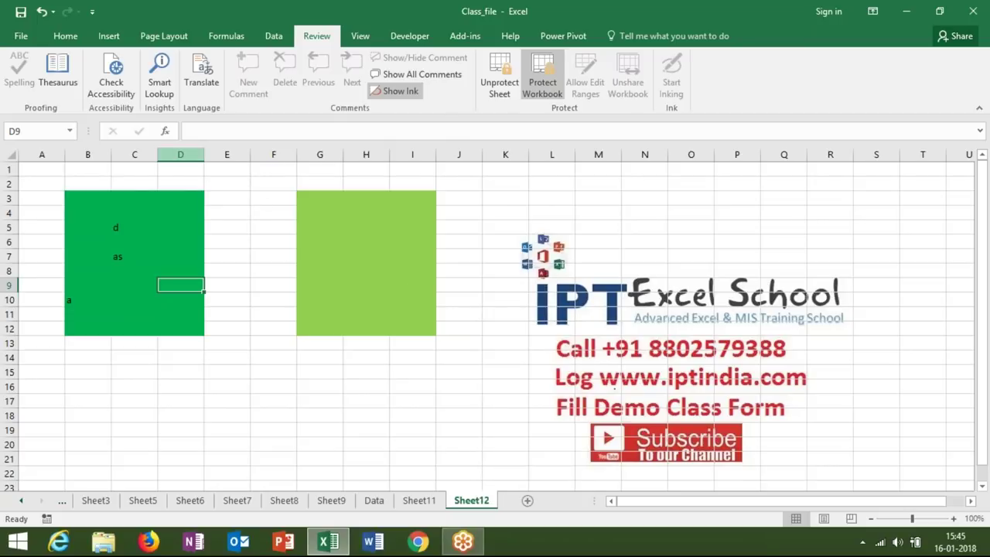
# Step: Open General Options from the Save As window's Tools list, then cancel both dialogs without saving
pyautogui.click(20, 37)
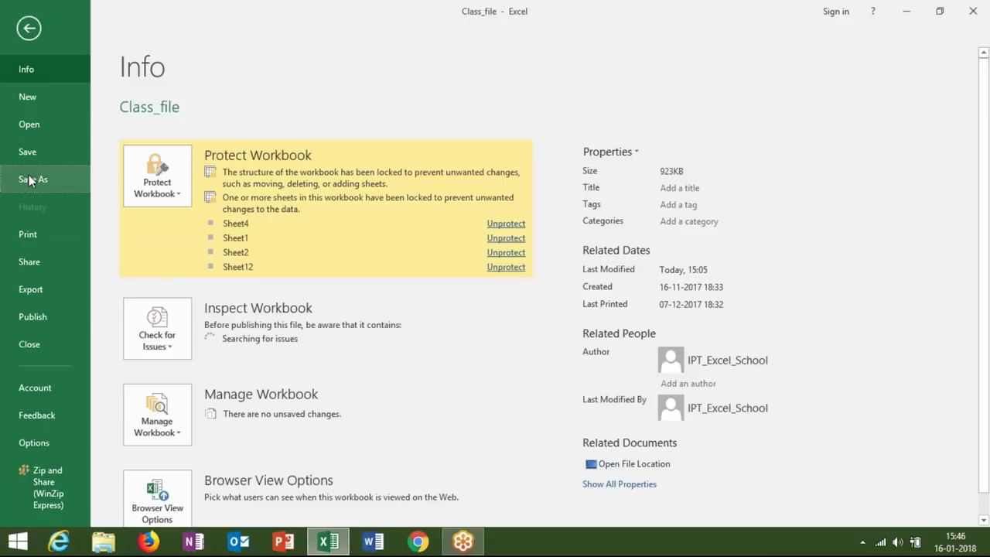
pyautogui.click(29, 178)
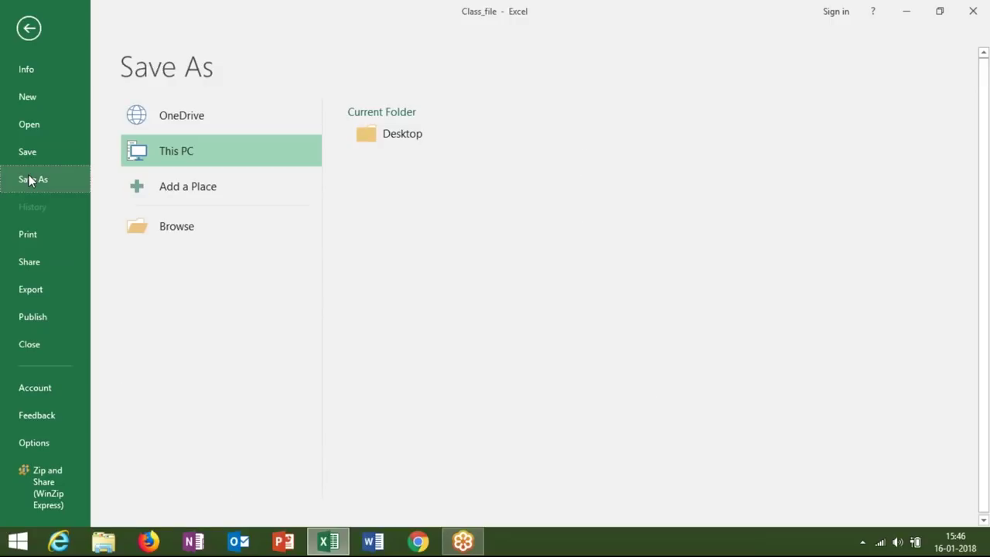
pyautogui.click(159, 238)
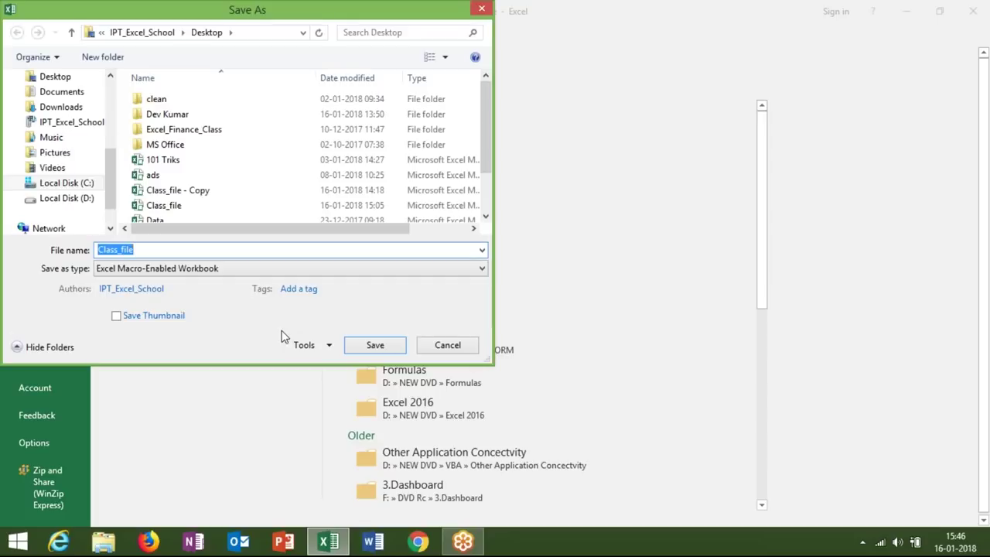
pyautogui.click(325, 346)
pyautogui.click(330, 395)
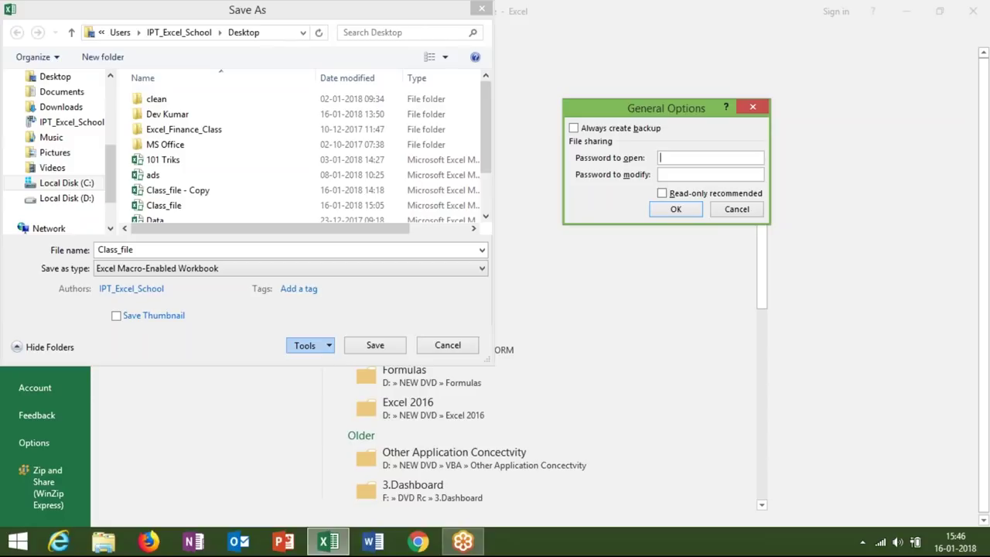
pyautogui.press('Escape')
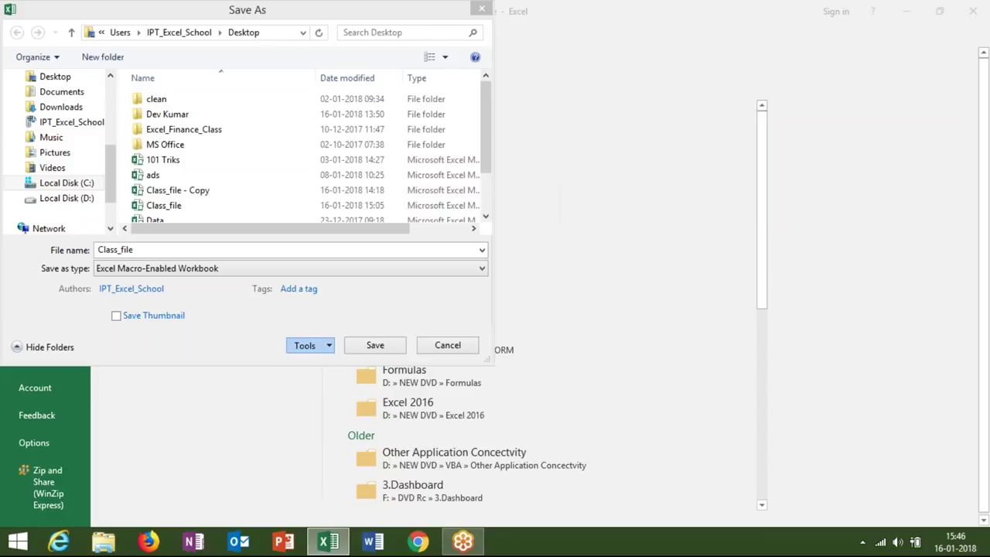
pyautogui.press('Escape')
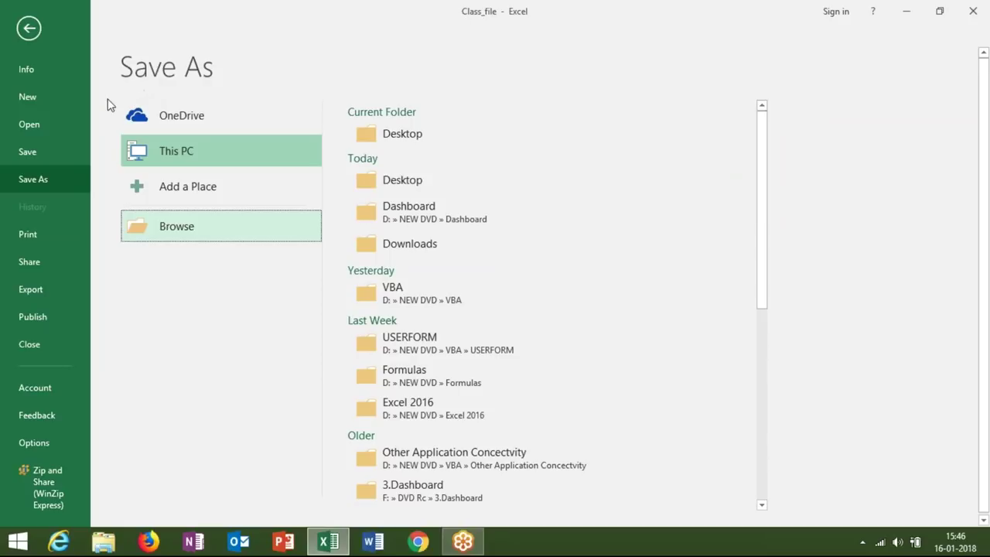
# Step: Cancel Encrypt with Password on the Info page without setting a password, and return to the worksheet
pyautogui.click(57, 77)
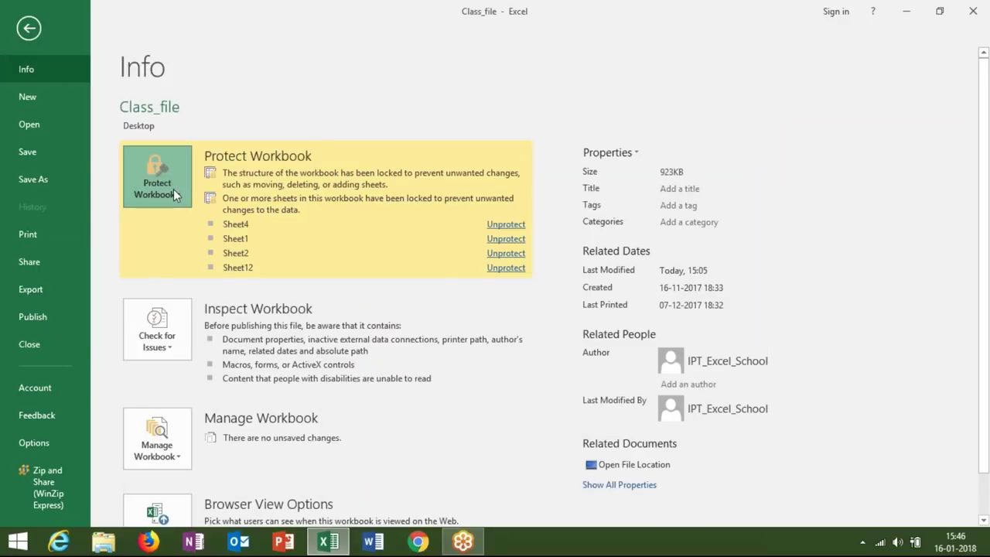
pyautogui.click(175, 195)
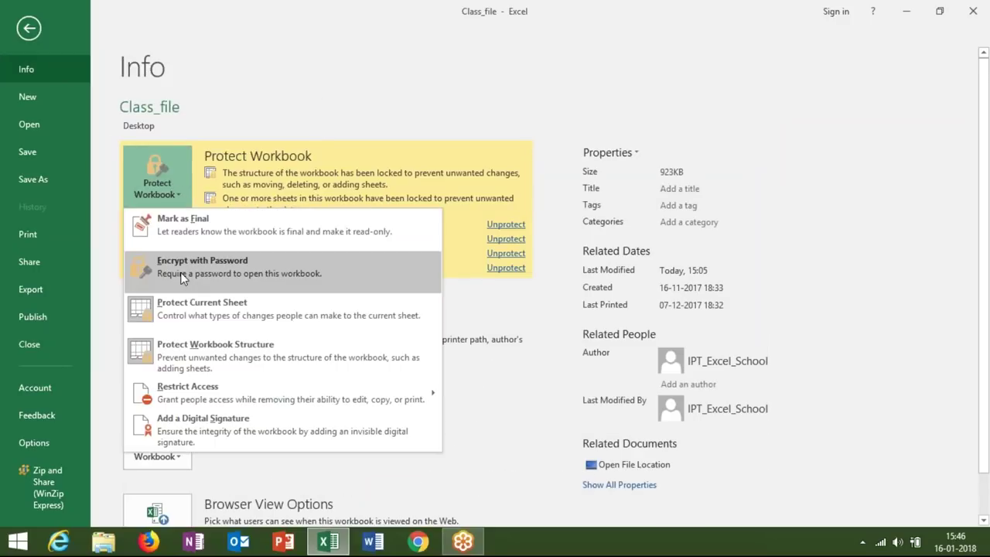
pyautogui.click(183, 279)
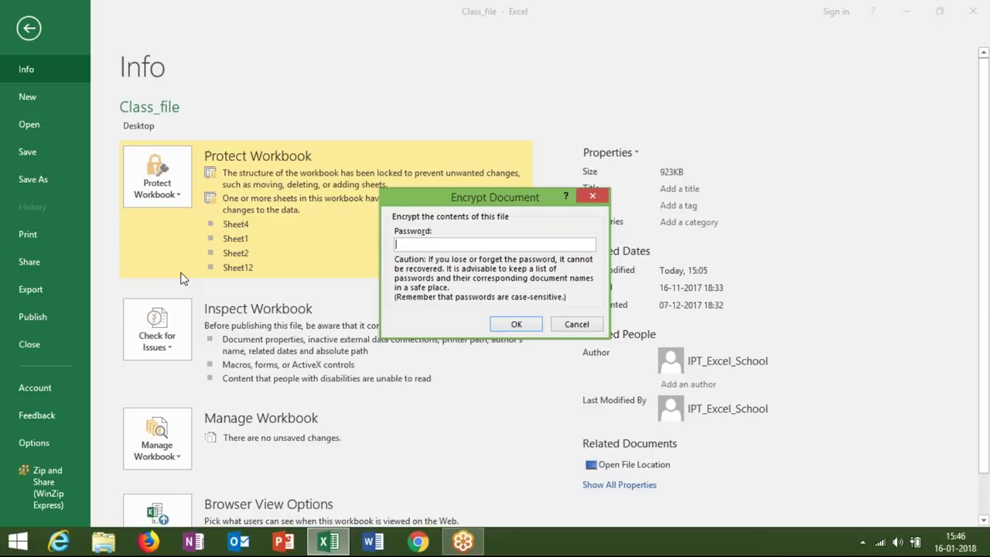
pyautogui.click(579, 326)
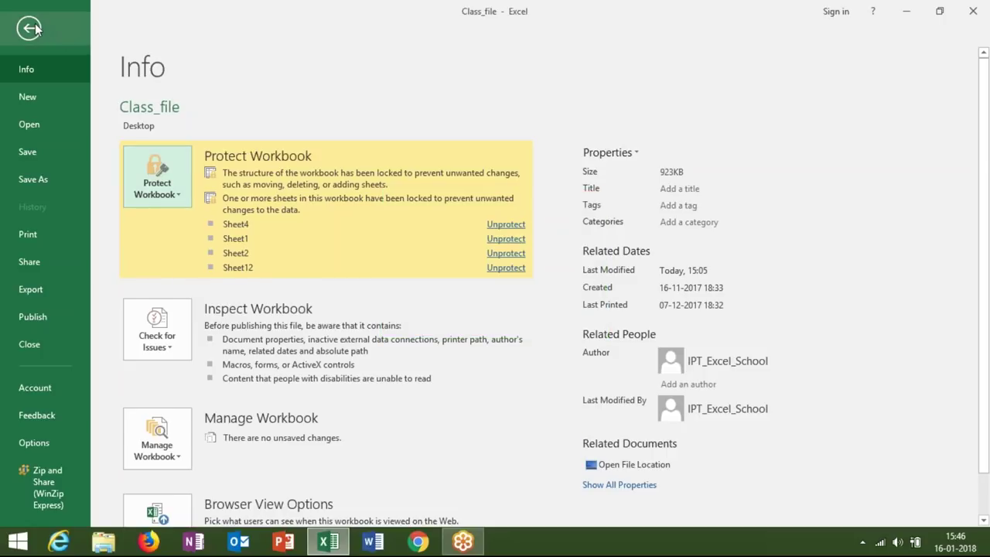
pyautogui.click(35, 25)
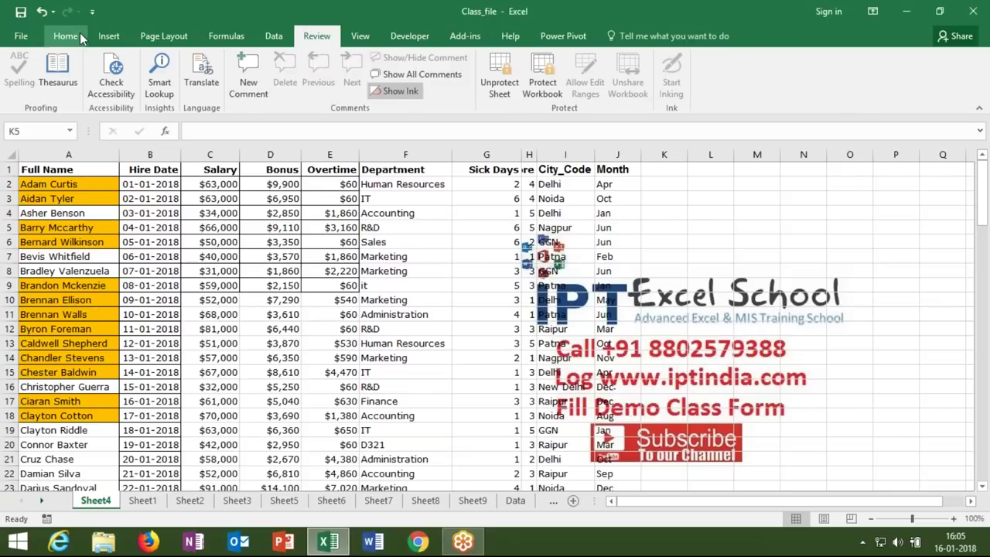
# Step: Try editing the Full Name header, dismiss the protection warning, and unprotect Sheet4 from its tab menu
pyautogui.click(79, 34)
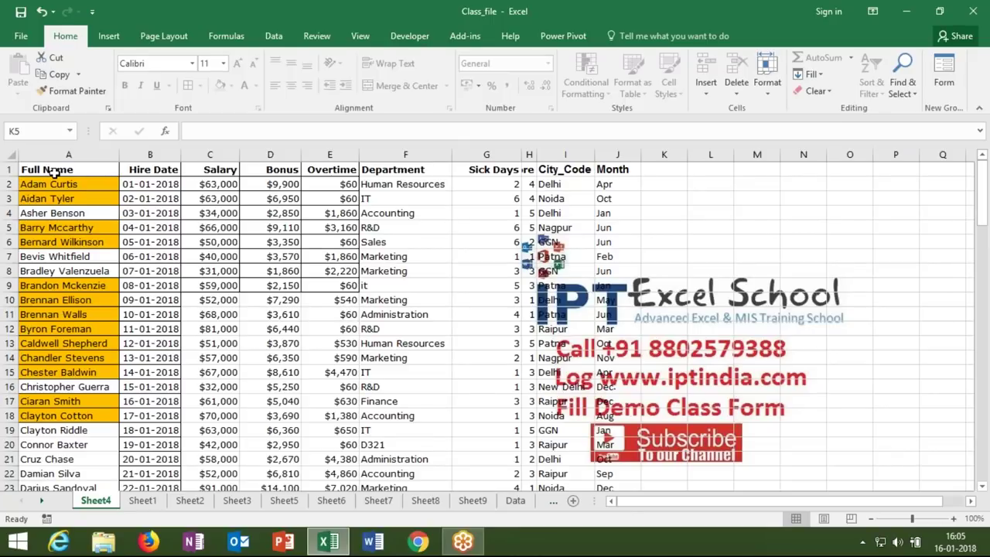
pyautogui.doubleClick(89, 221)
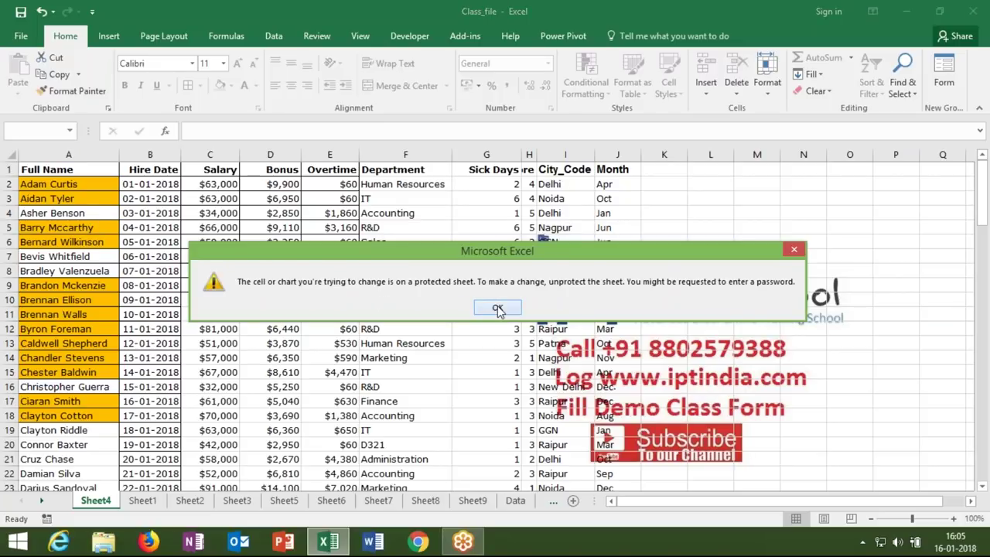
pyautogui.click(498, 310)
pyautogui.rightClick(105, 501)
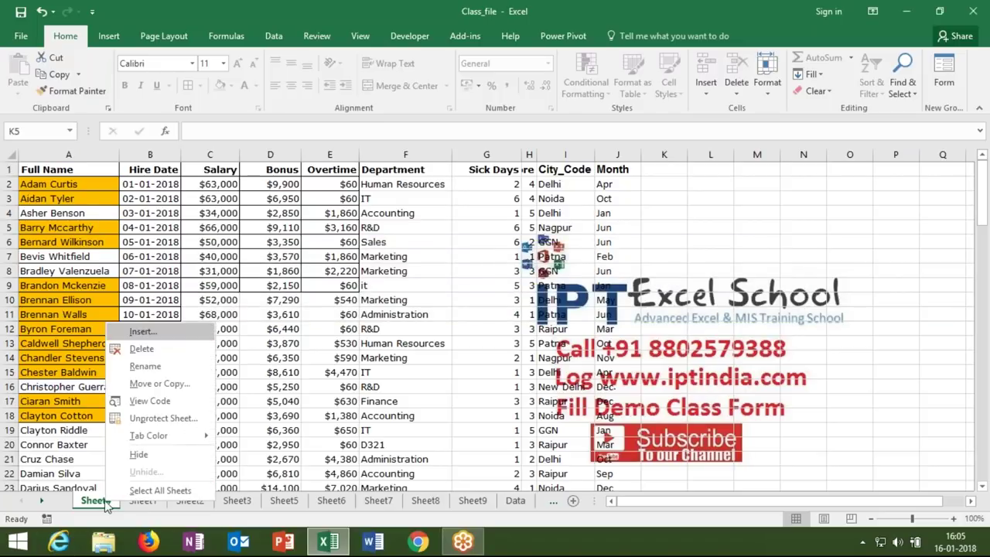
pyautogui.click(138, 419)
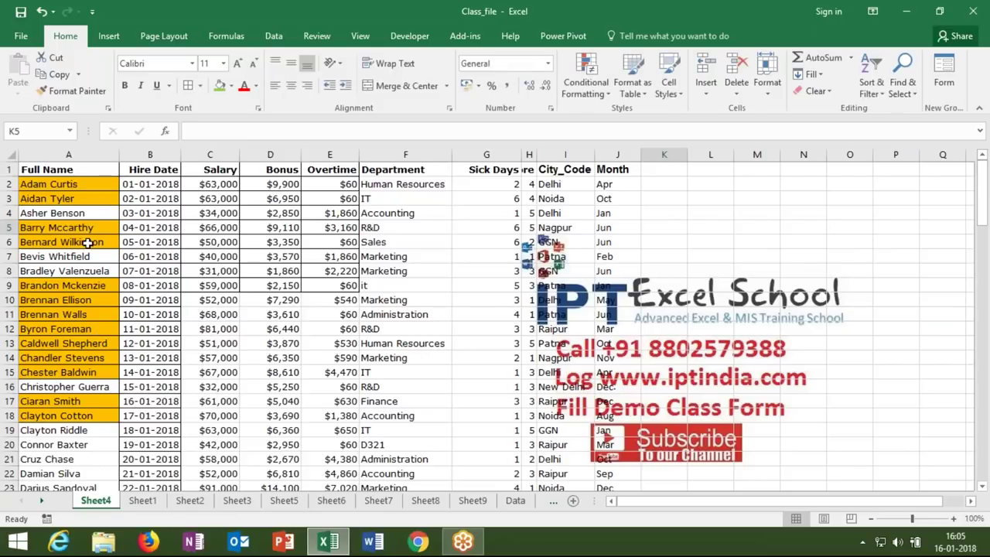
# Step: Step through the headers (Full Name, Performance Score, City_Code, Month, Department), then select A6
pyautogui.click(61, 170)
pyautogui.click(61, 172)
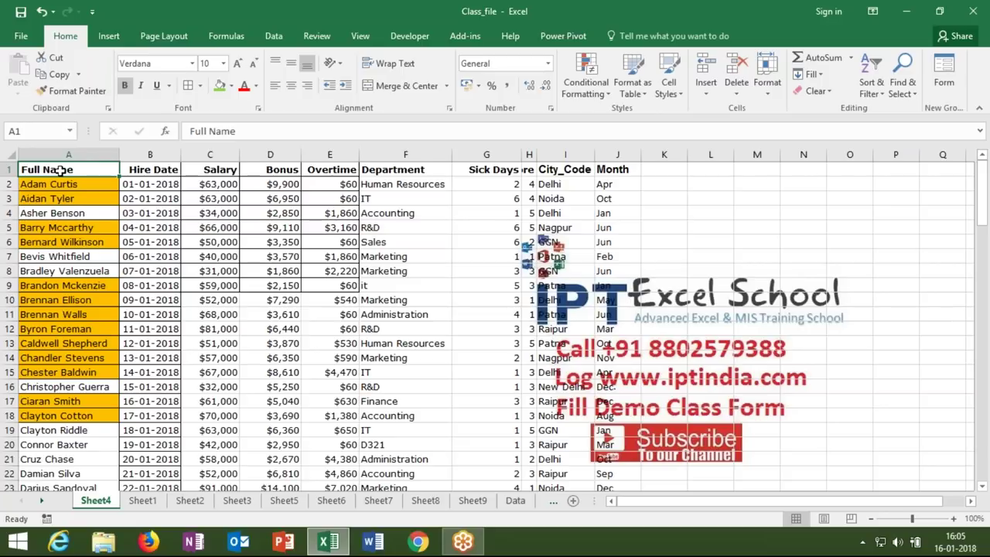
pyautogui.press('Right')
pyautogui.press('Right')
pyautogui.press('Right')
pyautogui.press('Right')
pyautogui.press('Right')
pyautogui.press('Right')
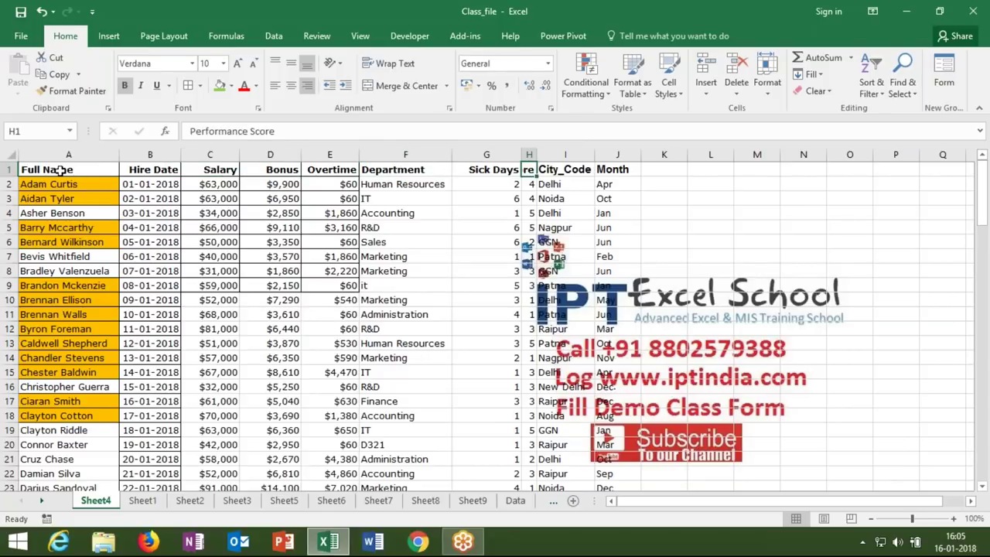
pyautogui.press('Right')
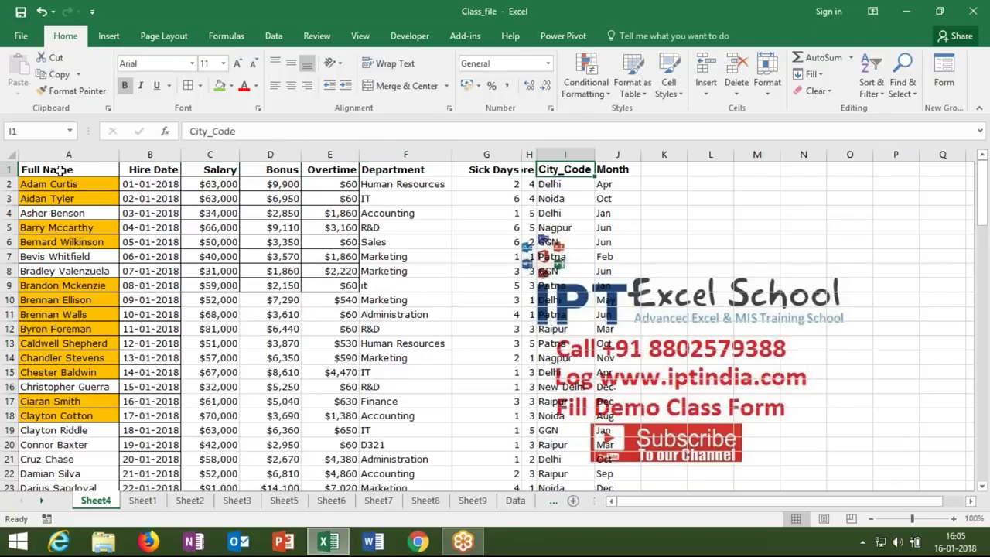
pyautogui.press('Right')
pyautogui.press('Left')
pyautogui.press('Left')
pyautogui.press('Left')
pyautogui.press('Left')
pyautogui.press('Left')
pyautogui.press('Left')
pyautogui.press('Left')
pyautogui.press('Left')
pyautogui.press('Right')
pyautogui.press('Right')
pyautogui.press('Right')
pyautogui.press('Right')
pyautogui.press('Right')
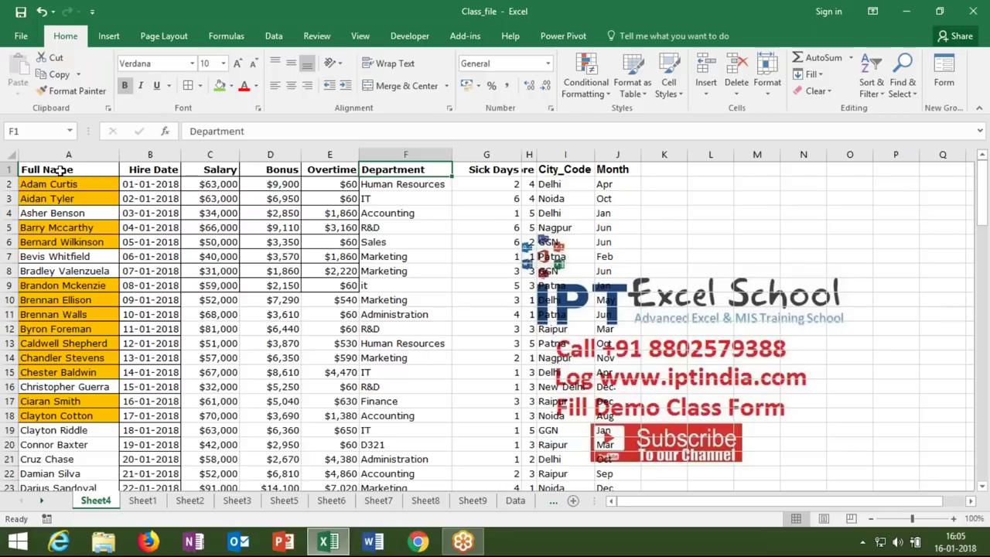
pyautogui.click(64, 244)
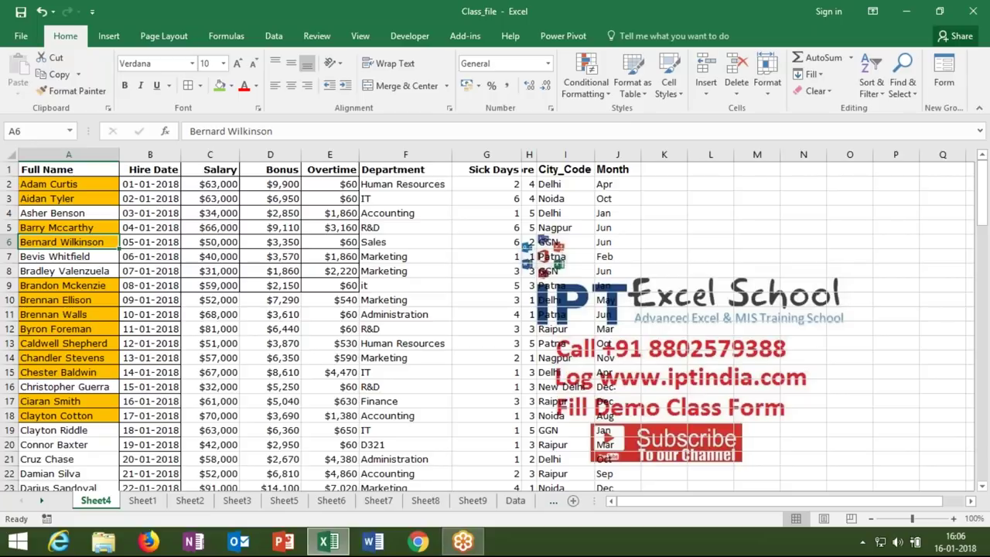
pyautogui.click(9, 285)
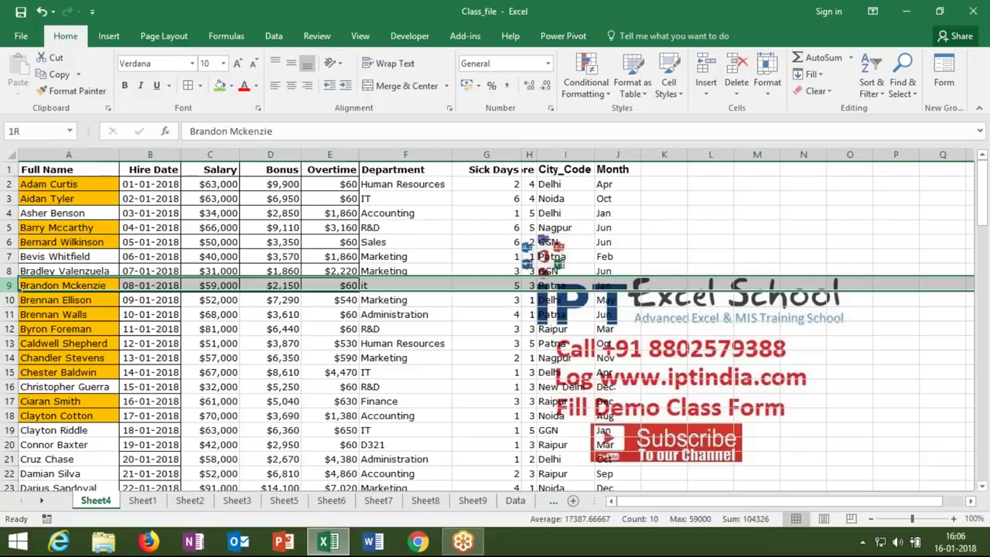
pyautogui.hotkey('ctrl', 'shift', '=')
pyautogui.press('Up')
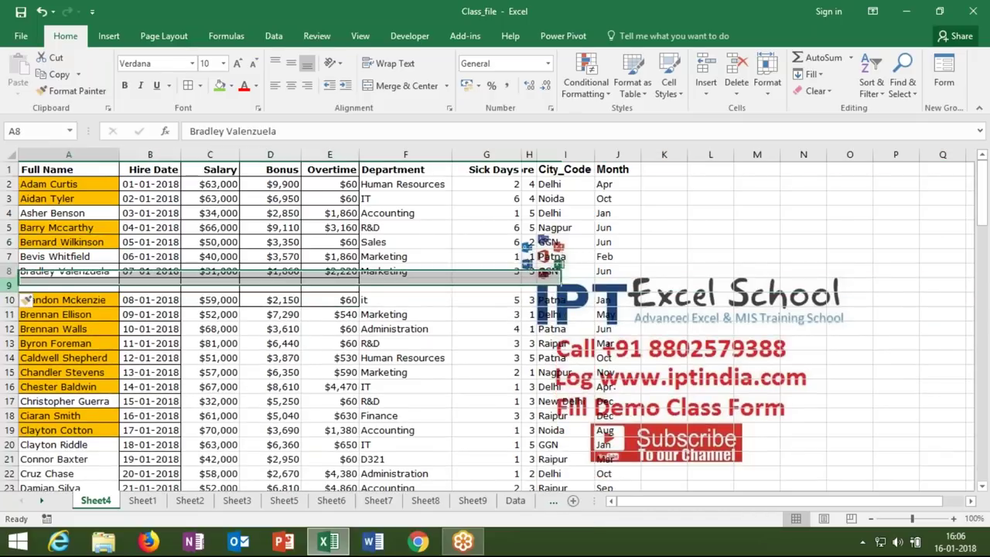
pyautogui.press('Up')
pyautogui.press('Up')
pyautogui.press('Up')
pyautogui.press('Up')
pyautogui.press('Up')
pyautogui.press('Up')
pyautogui.hotkey('ctrl', 'a')
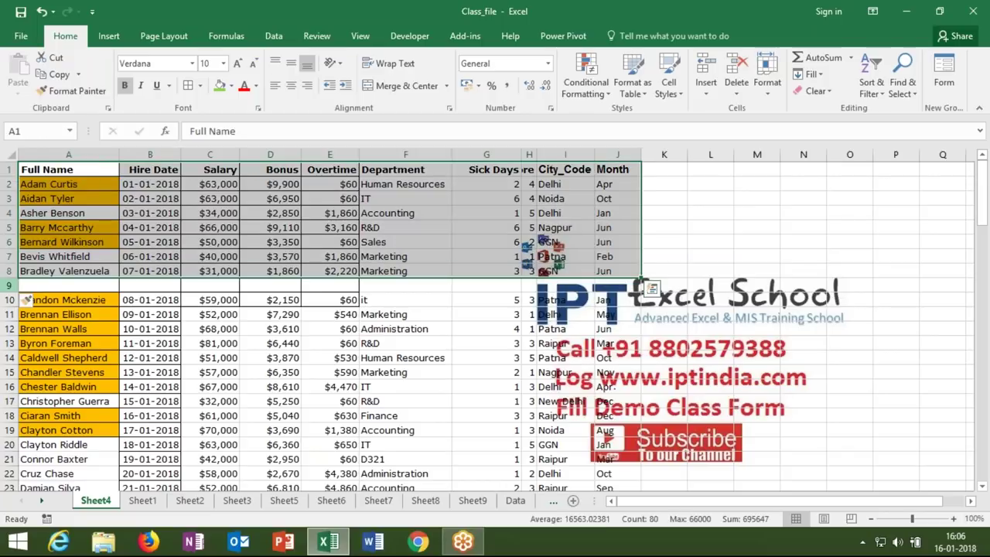
pyautogui.press('Down')
pyautogui.press('Down')
pyautogui.press('Down')
pyautogui.press('Down')
pyautogui.press('Down')
pyautogui.press('Down')
pyautogui.press('Down')
pyautogui.press('Down')
pyautogui.press('Right')
pyautogui.press('Right')
pyautogui.press('Right')
pyautogui.press('Right')
pyautogui.press('Right')
pyautogui.press('Left')
pyautogui.write('0')
pyautogui.press('Return')
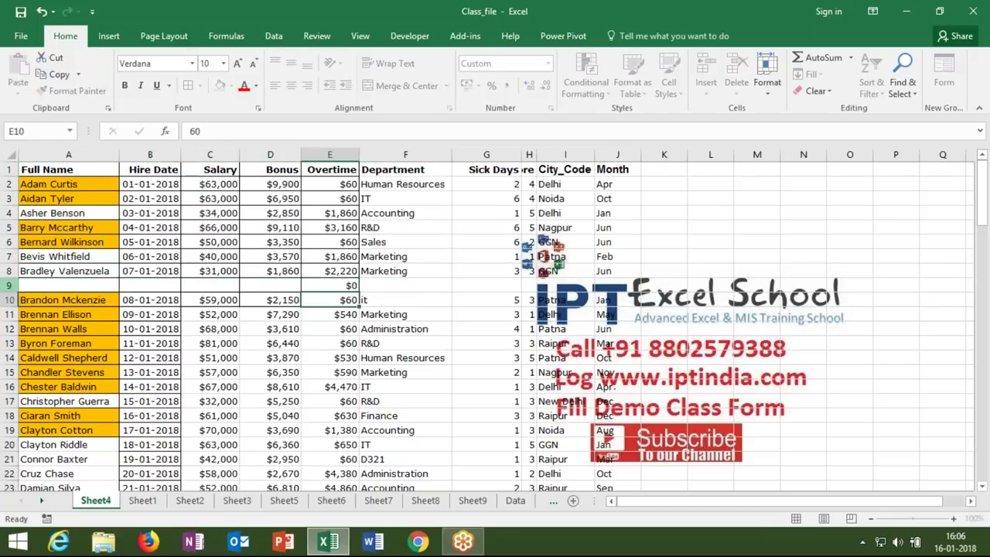
pyautogui.click(61, 236)
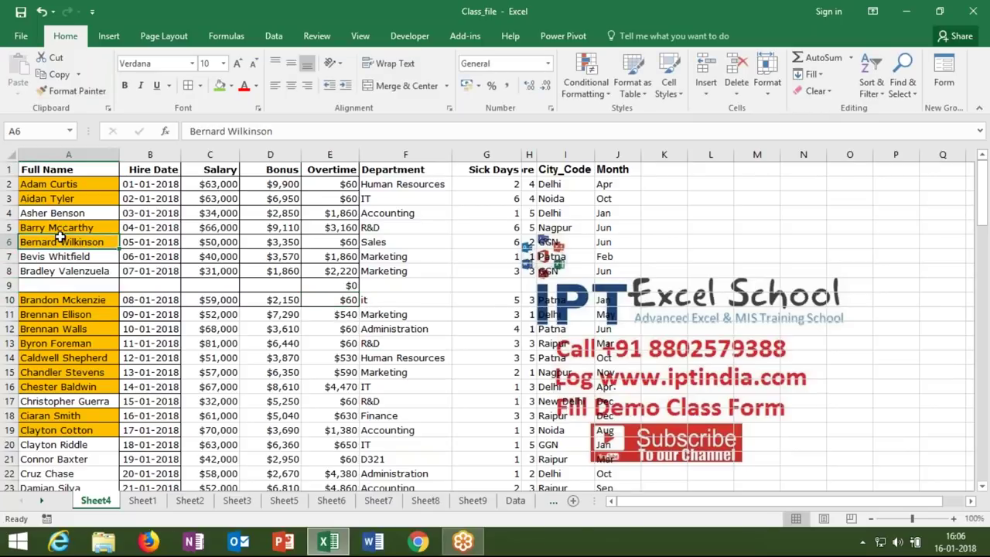
pyautogui.click(9, 286)
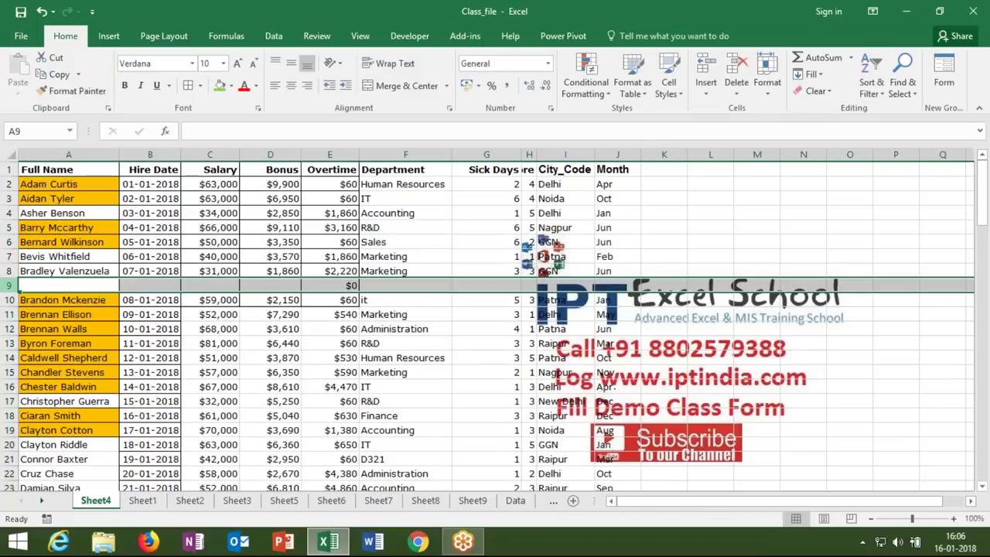
pyautogui.hotkey('ctrl', '-')
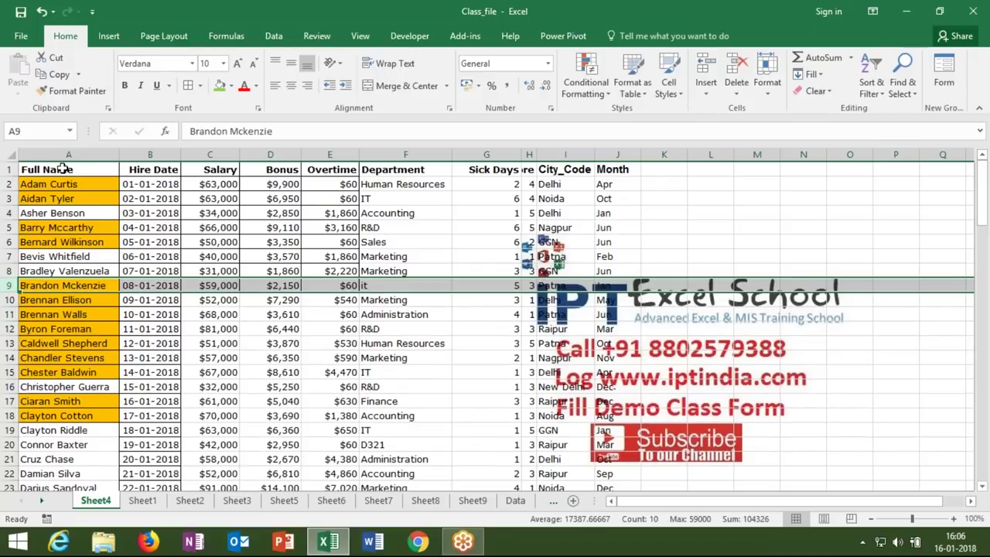
pyautogui.click(61, 167)
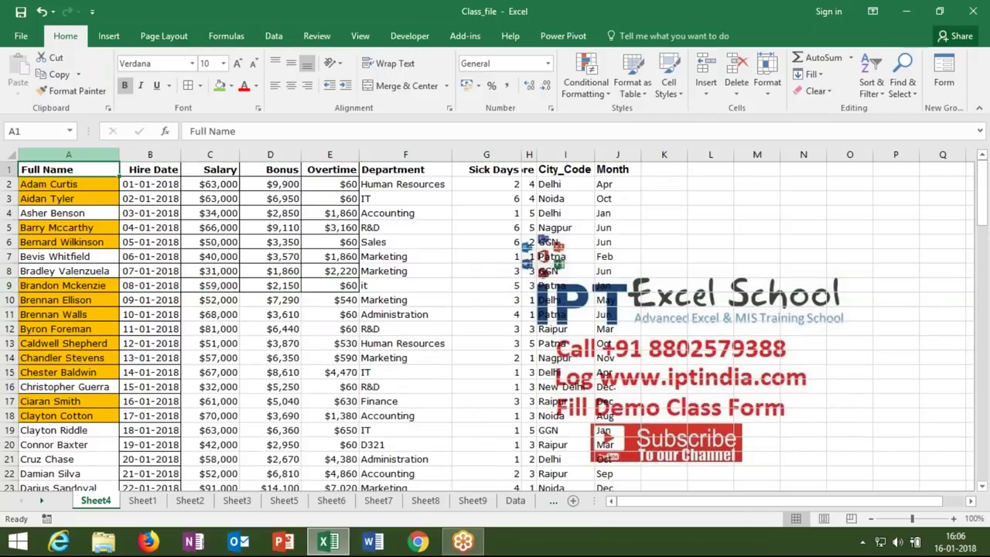
pyautogui.click(109, 36)
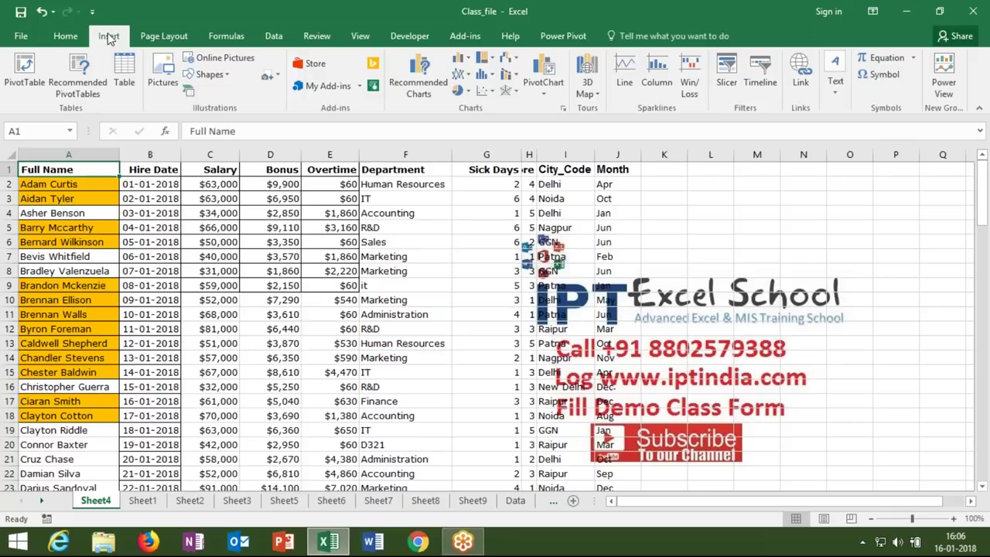
pyautogui.click(85, 75)
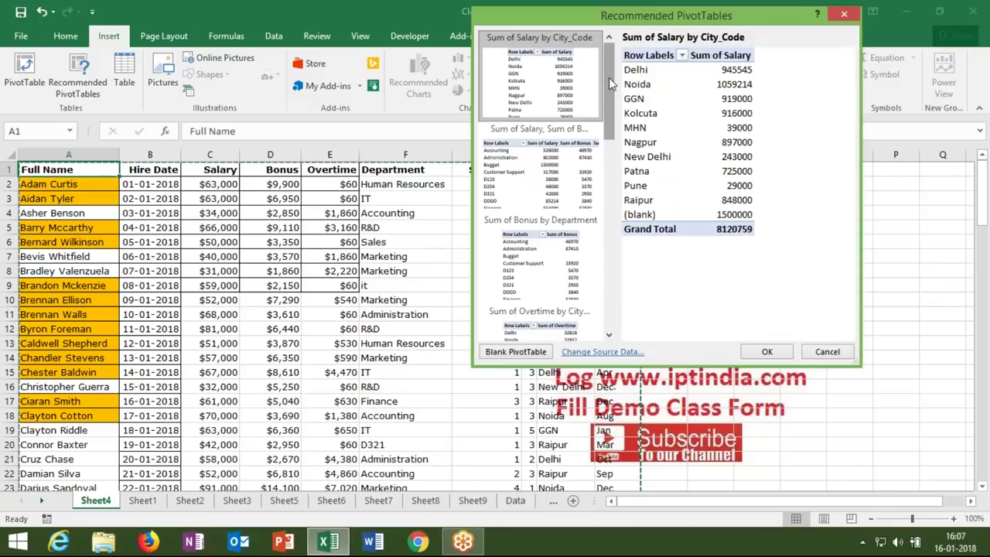
pyautogui.moveTo(609, 77); pyautogui.dragTo(609, 107)
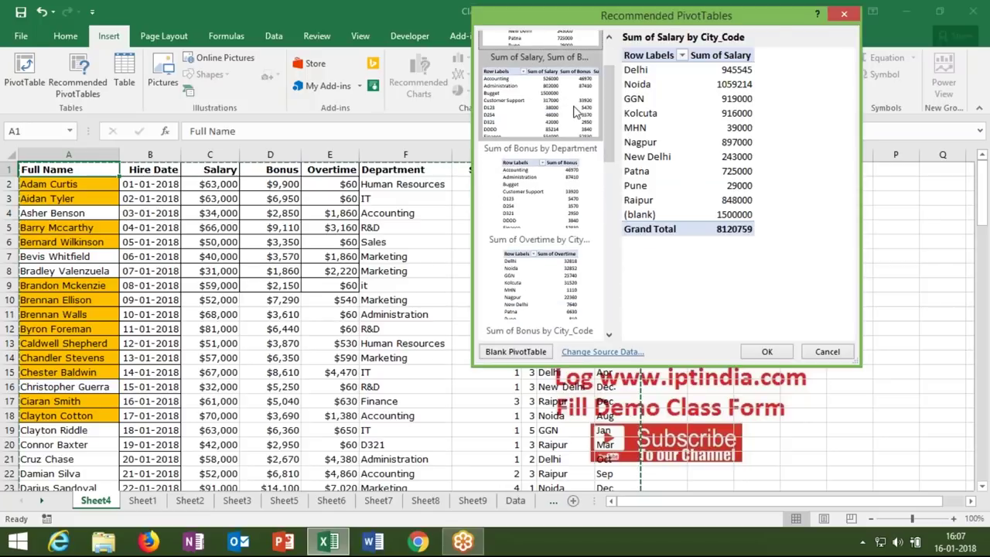
pyautogui.click(577, 113)
pyautogui.click(564, 188)
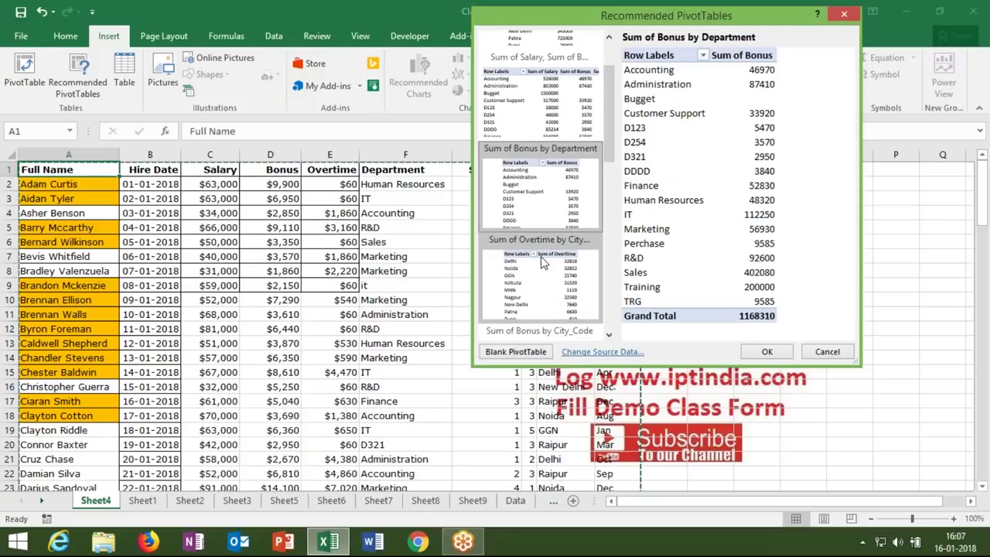
pyautogui.click(545, 266)
pyautogui.scroll(-3, 611, 317)
pyautogui.click(570, 279)
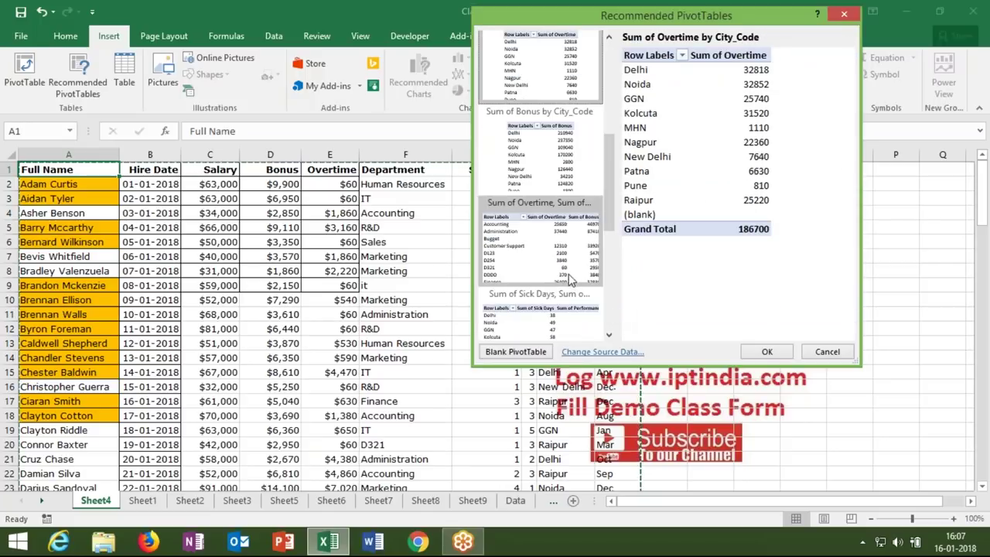
pyautogui.click(827, 351)
pyautogui.click(298, 286)
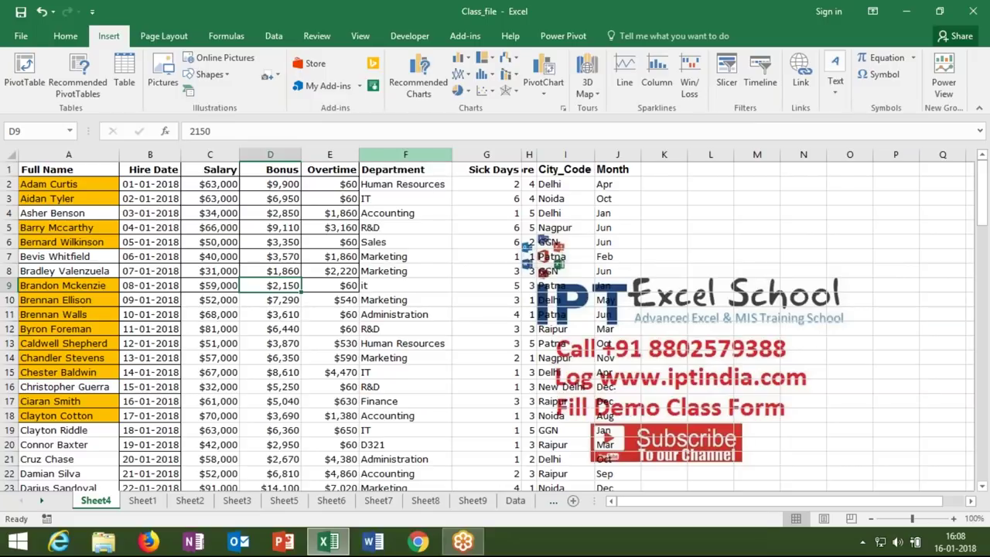
pyautogui.click(405, 155)
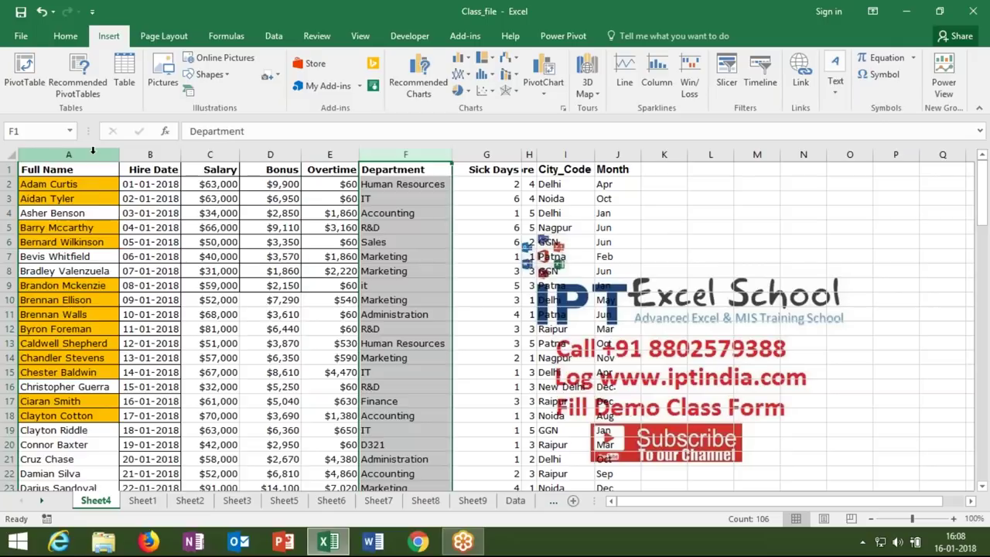
pyautogui.click(93, 150)
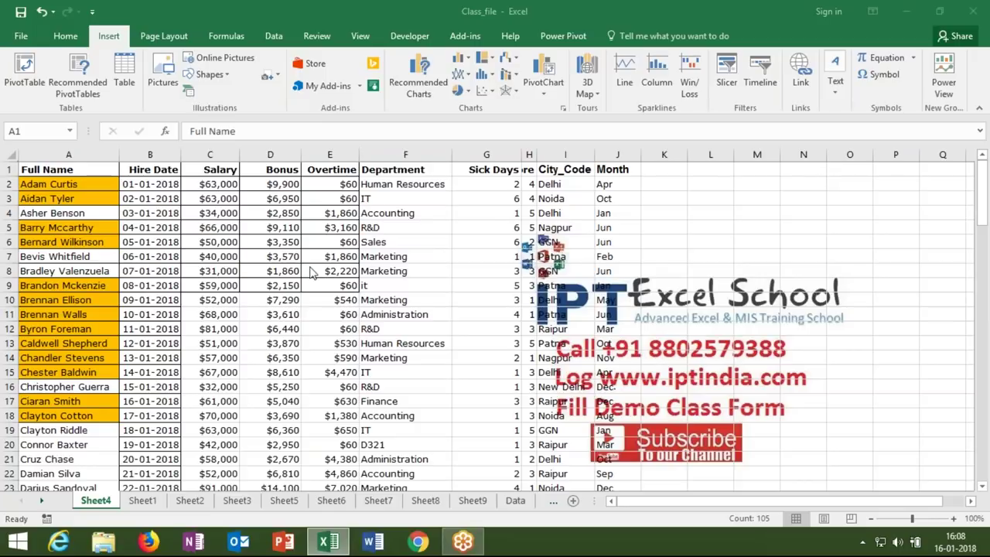
pyautogui.click(91, 174)
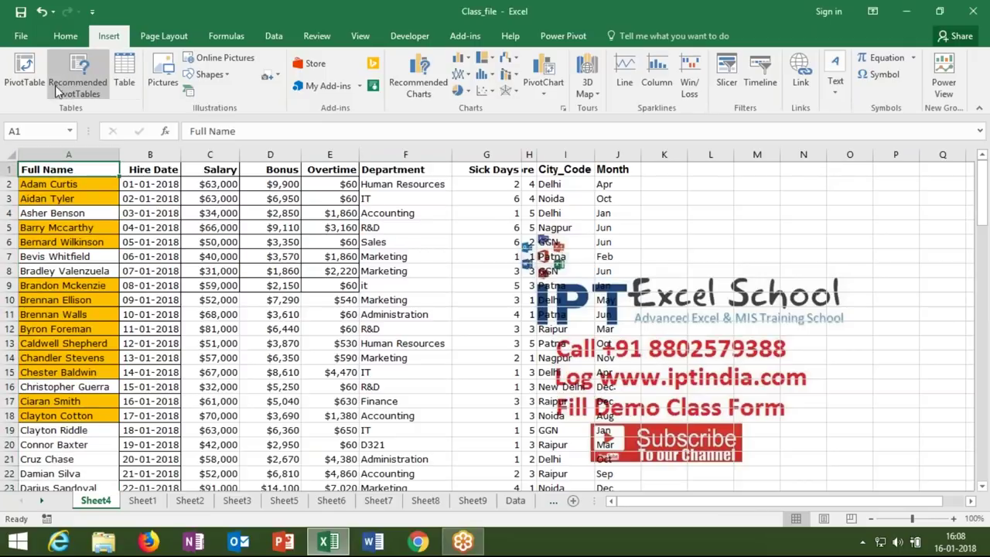
# Step: Create a PivotTable from Sheet4!$A$1:$J$106 on a new sheet and put Department in Rows
pyautogui.click(31, 89)
pyautogui.click(713, 269)
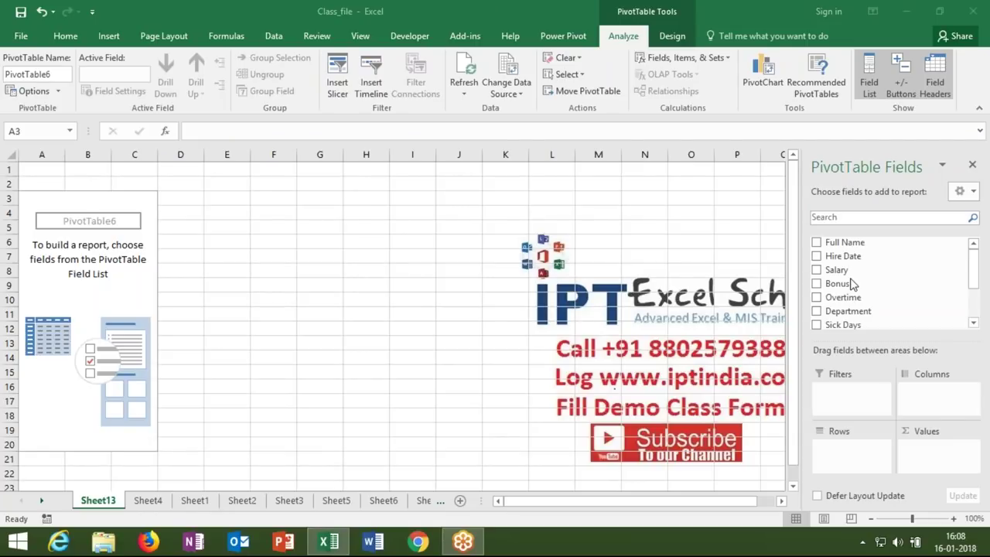
pyautogui.click(851, 280)
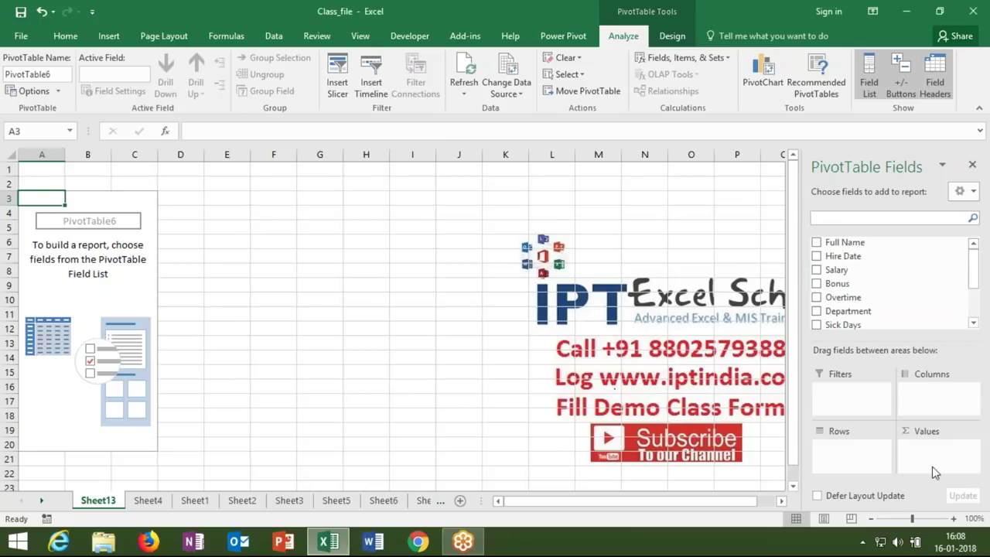
pyautogui.moveTo(848, 311)
pyautogui.moveTo(866, 318); pyautogui.dragTo(870, 452)
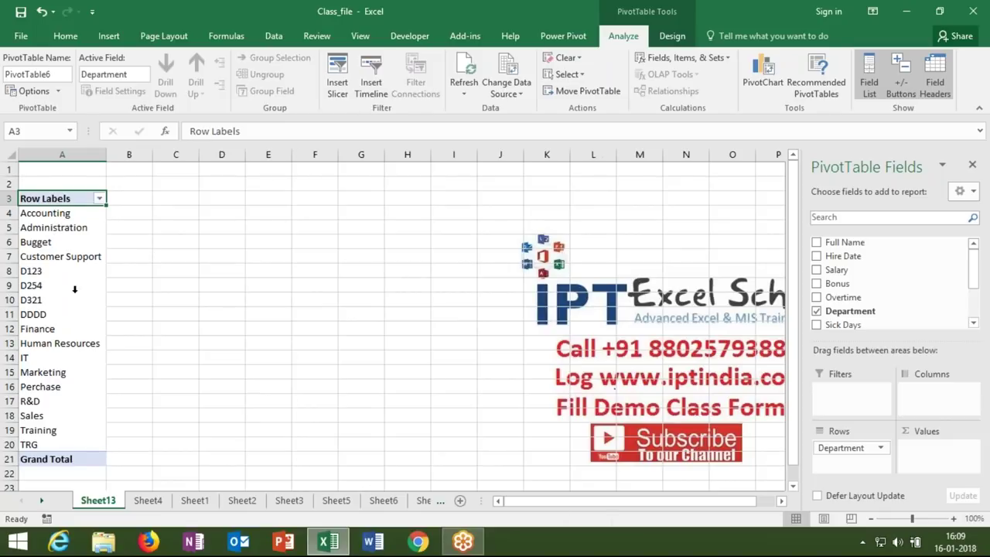
# Step: Try Department in Columns, return it to Rows, and add Count of Full Name to Values
pyautogui.click(147, 500)
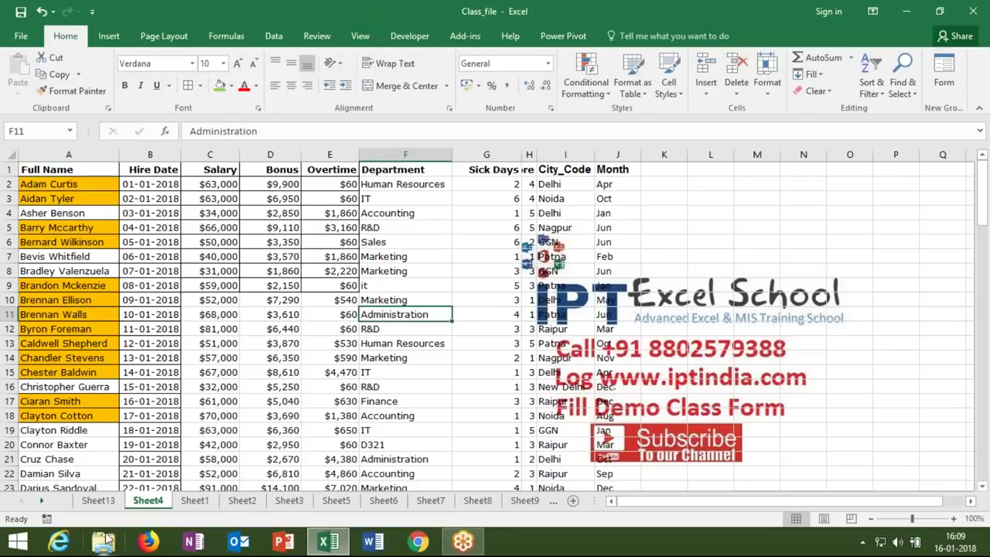
pyautogui.click(98, 501)
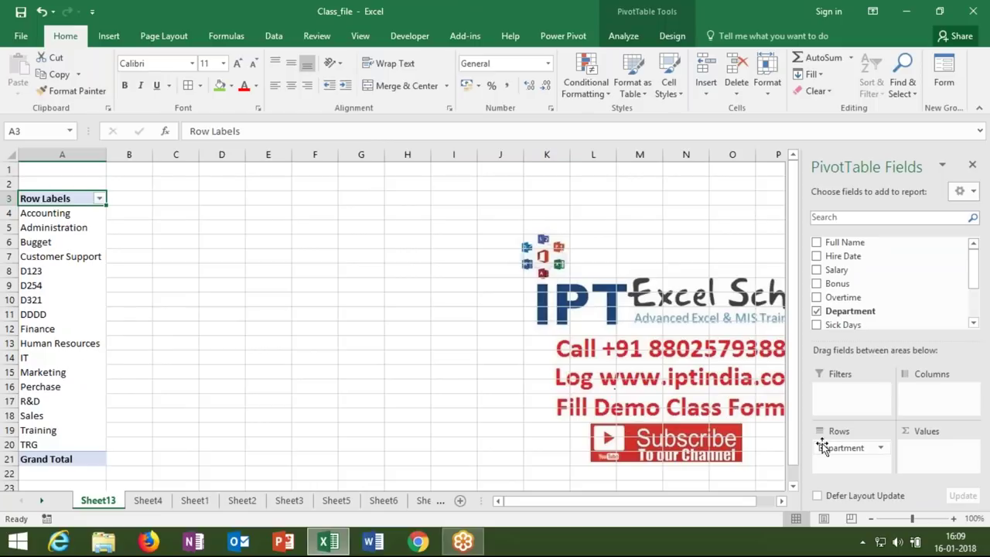
pyautogui.moveTo(847, 448); pyautogui.dragTo(913, 398)
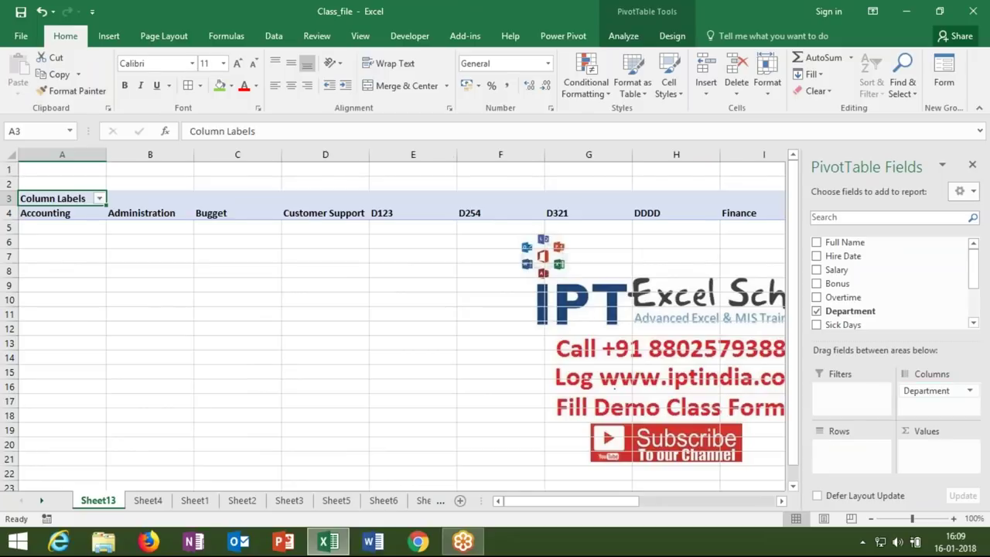
pyautogui.moveTo(926, 391); pyautogui.dragTo(859, 463)
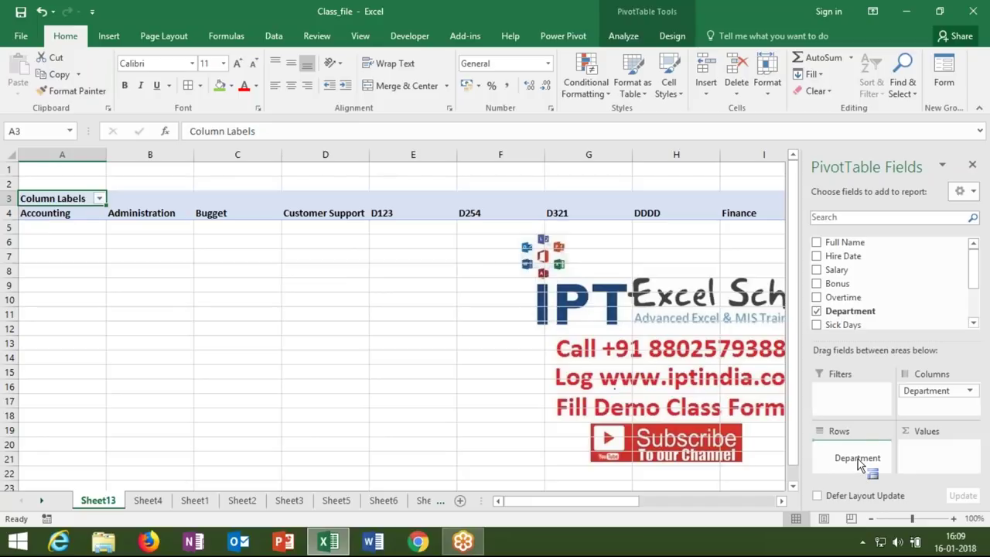
pyautogui.moveTo(858, 463); pyautogui.dragTo(857, 458)
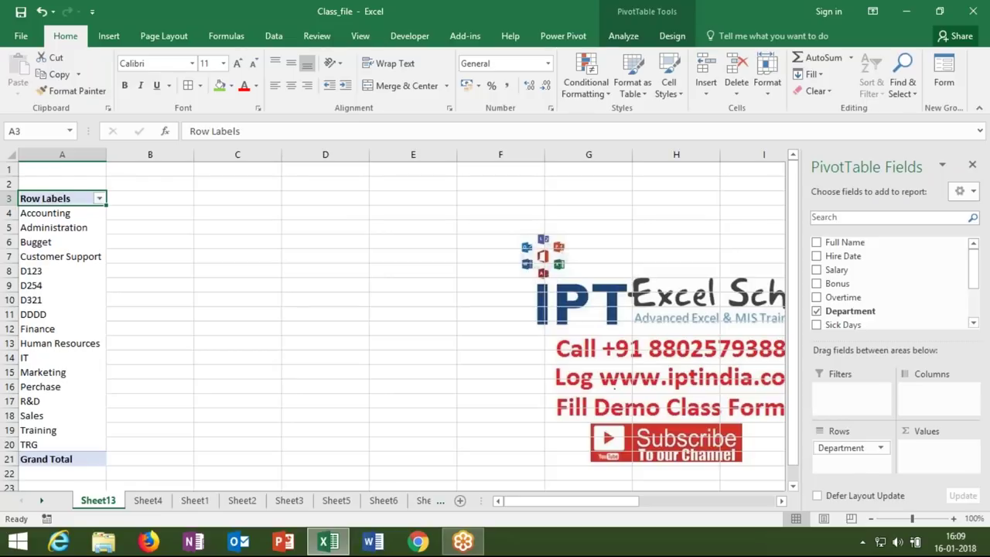
pyautogui.moveTo(902, 250)
pyautogui.mouseDown()
pyautogui.moveTo(974, 492)
pyautogui.moveTo(947, 462)
pyautogui.mouseUp()
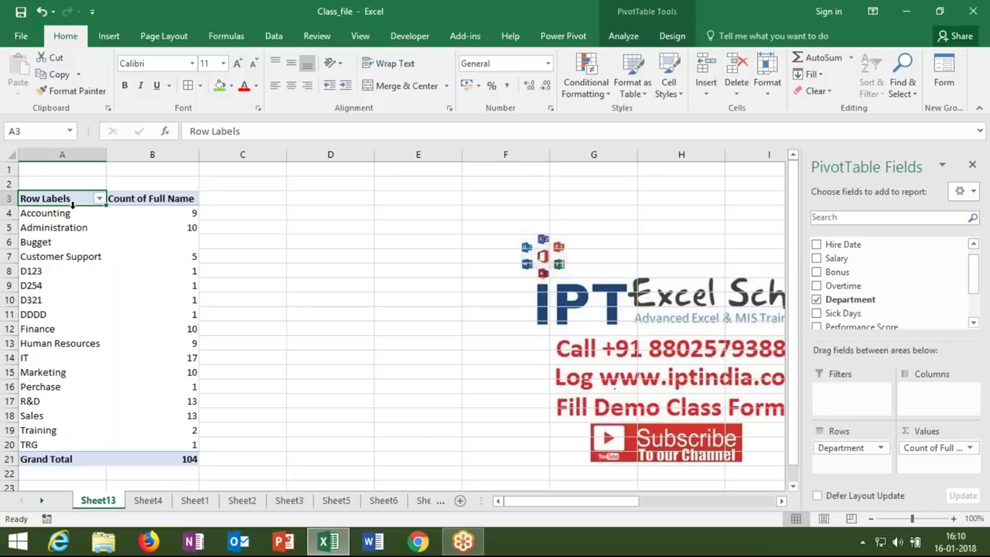
# Step: Type Department and Head_Count as the PivotTable's row and value headers
pyautogui.write('Departm')
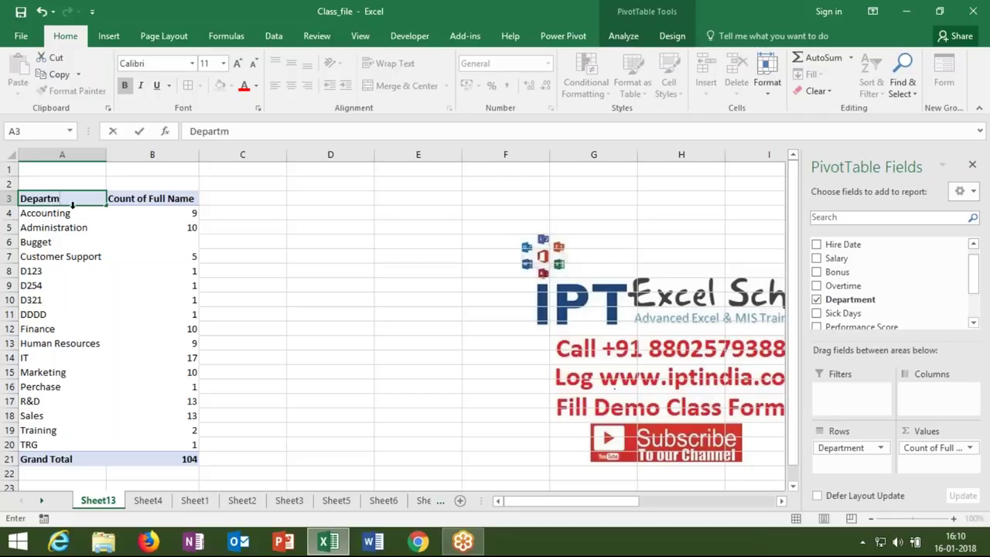
pyautogui.write('ent')
pyautogui.press('Tab')
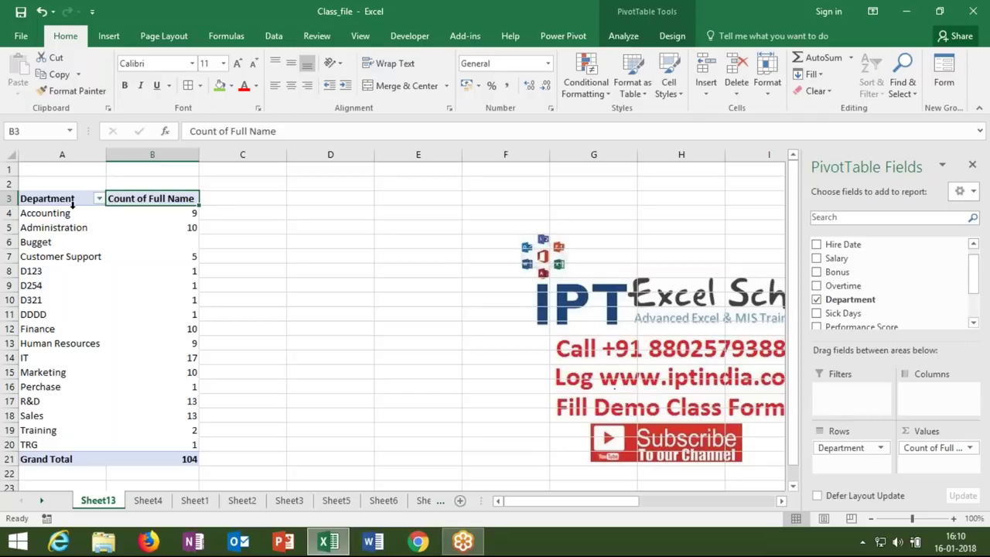
pyautogui.write('Head_Count')
pyautogui.click(72, 206)
# Step: Apply All Borders to the A3:B21 head-count table, then undo the borders
pyautogui.press('Down')
pyautogui.press('Down')
pyautogui.press('Down')
pyautogui.press('Down')
pyautogui.press('Down')
pyautogui.press('Down')
pyautogui.press('Down')
pyautogui.press('Down')
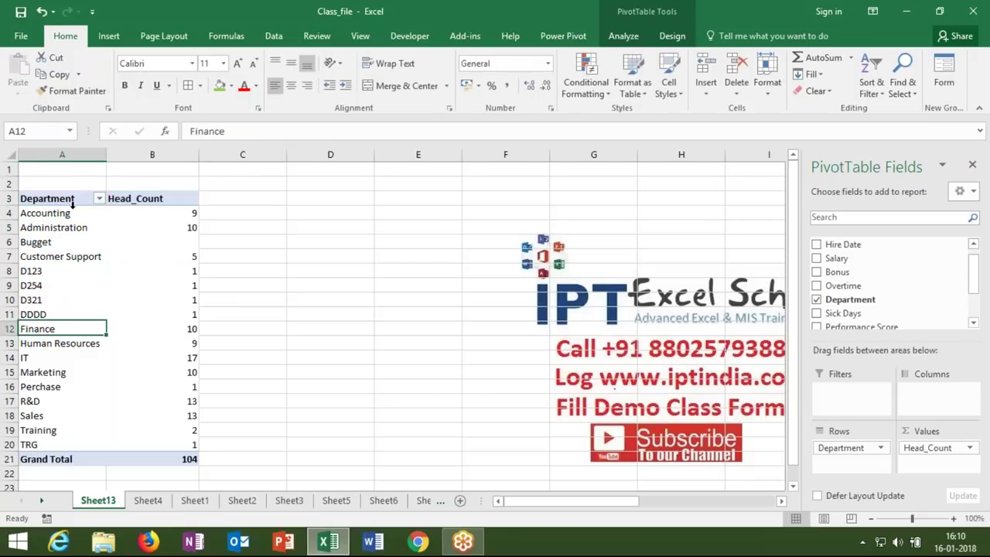
pyautogui.press('Up')
pyautogui.press('Up')
pyautogui.press('Up')
pyautogui.press('Up')
pyautogui.press('Up')
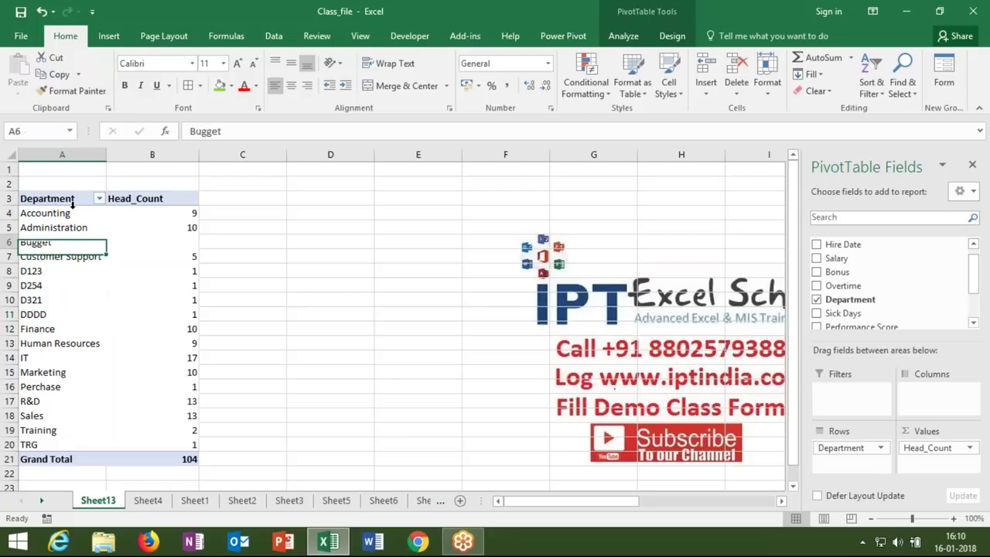
pyautogui.press('Up')
pyautogui.press('Right')
pyautogui.press('Down')
pyautogui.press('Down')
pyautogui.press('Down')
pyautogui.press('Down')
pyautogui.press('Down')
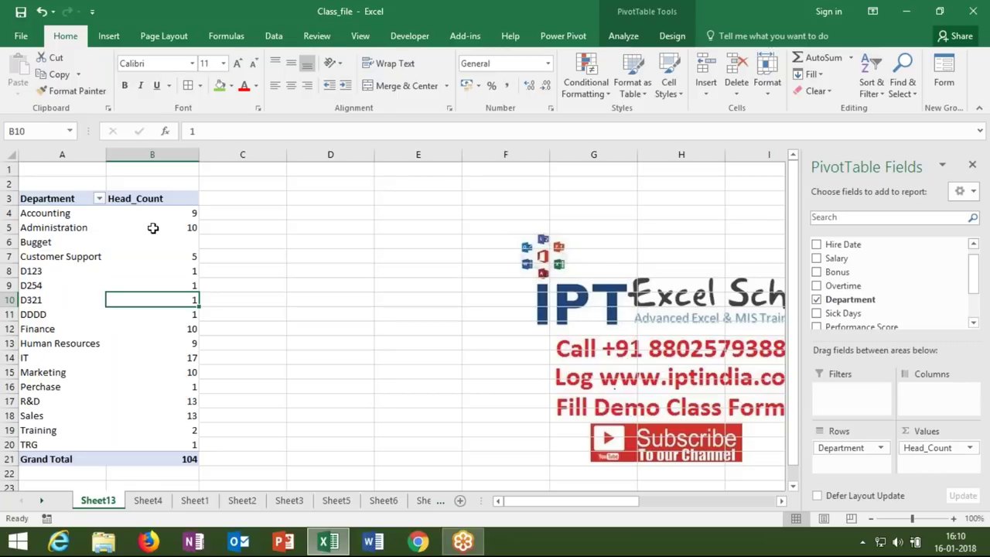
pyautogui.moveTo(49, 198)
pyautogui.mouseDown()
pyautogui.moveTo(165, 412)
pyautogui.moveTo(165, 459)
pyautogui.mouseUp()
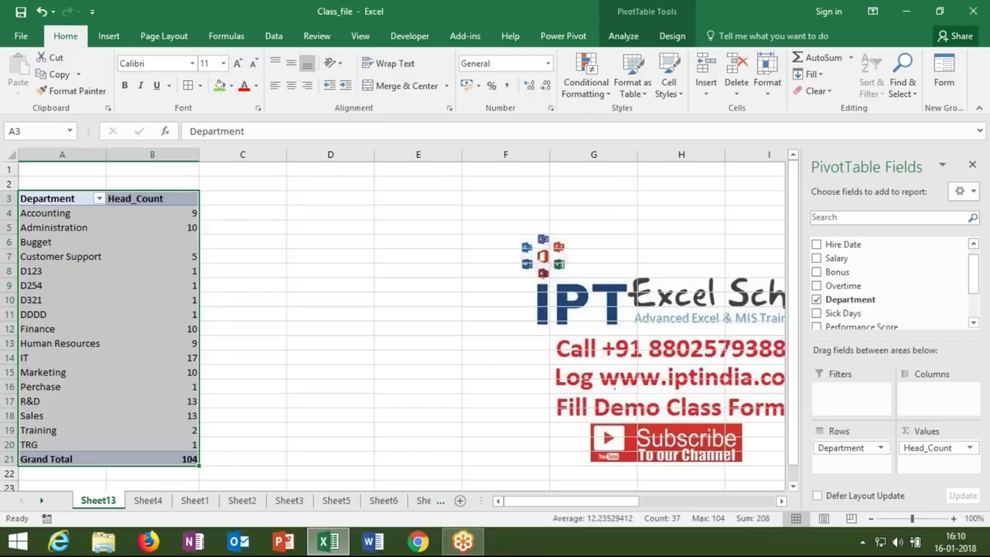
pyautogui.click(190, 86)
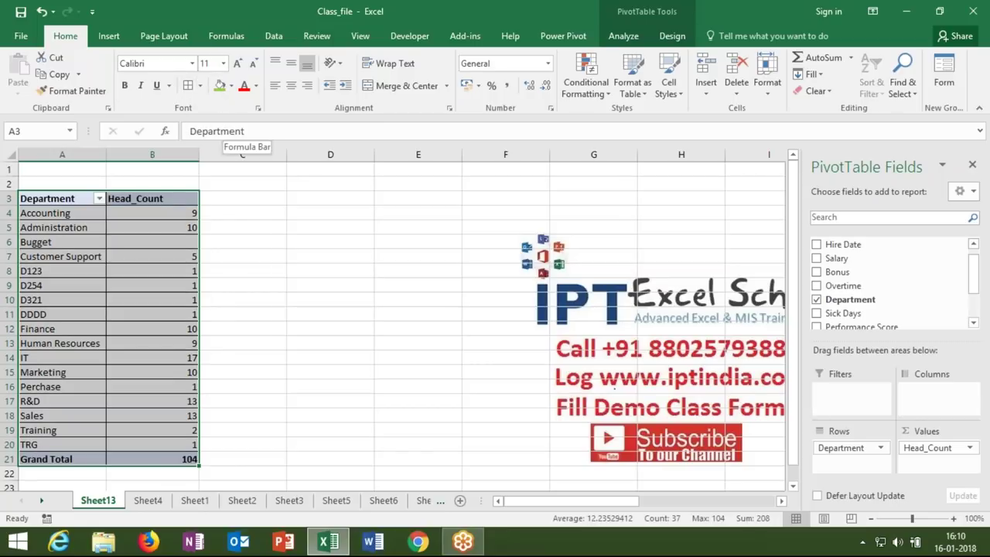
pyautogui.hotkey('ctrl', 'z')
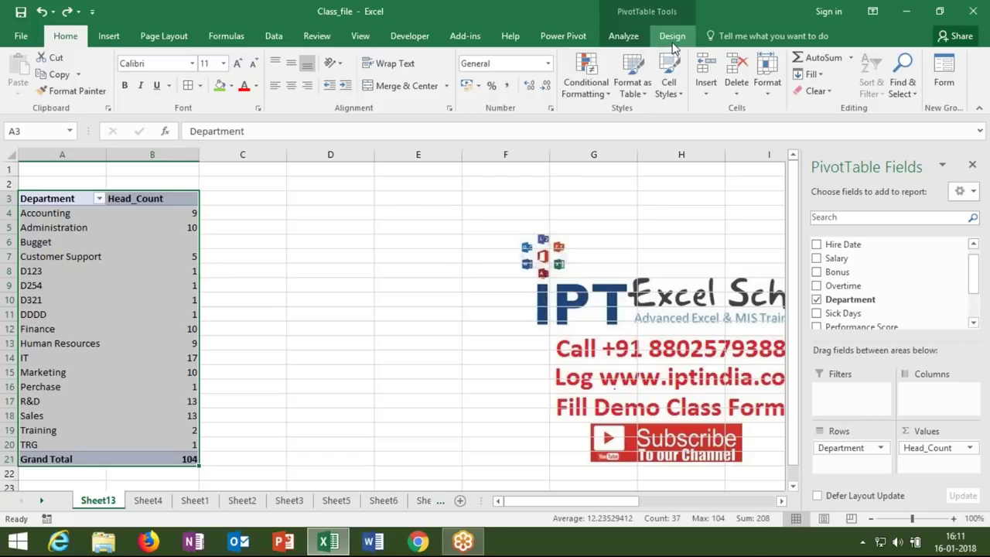
# Step: Browse the Design tab's PivotTable Styles gallery without applying a style, then select B4
pyautogui.click(673, 39)
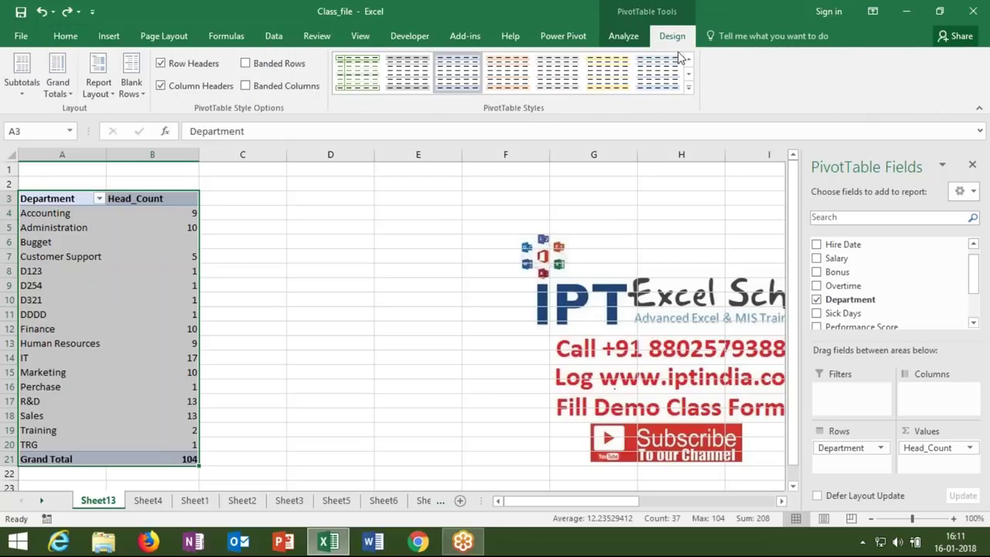
pyautogui.click(688, 90)
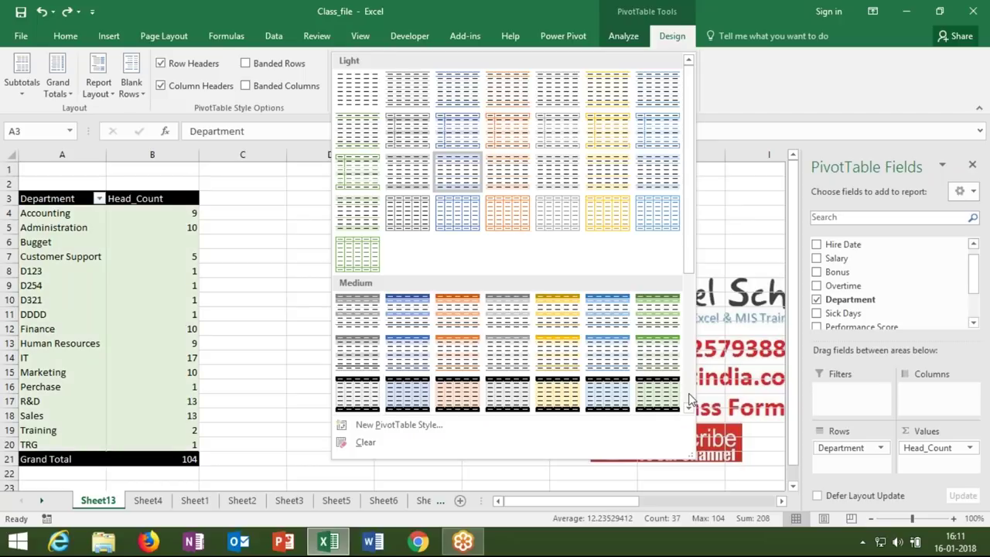
pyautogui.scroll(-3, 684, 405)
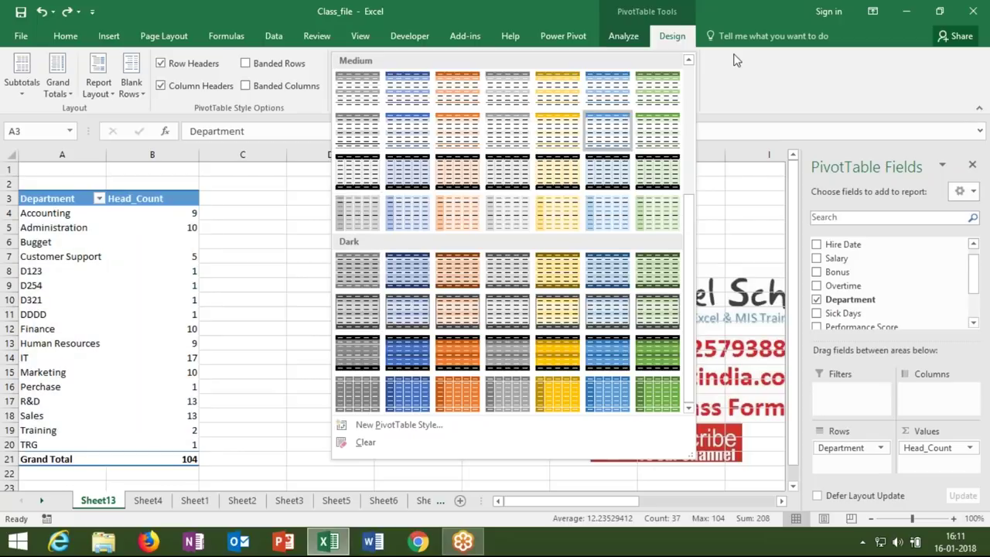
pyautogui.click(690, 89)
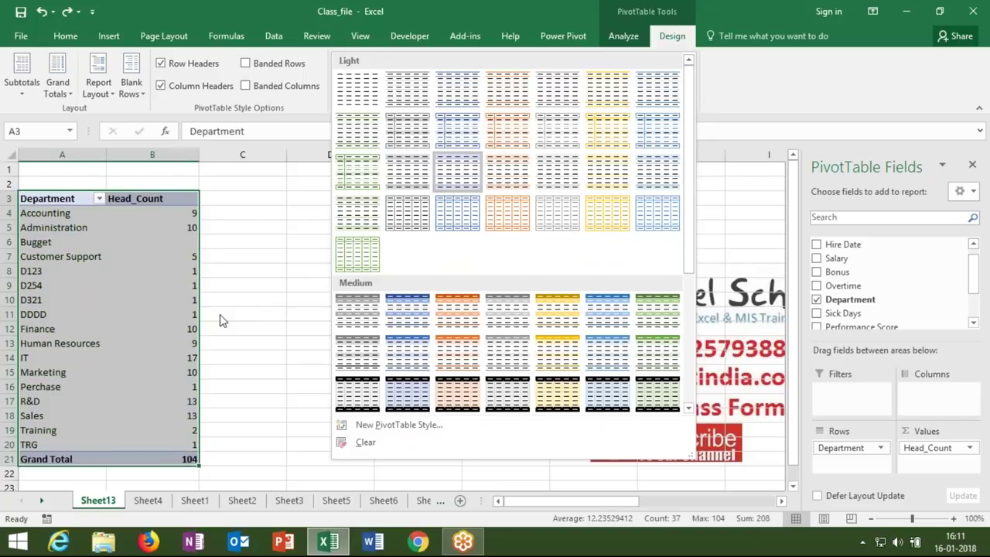
pyautogui.press('Escape')
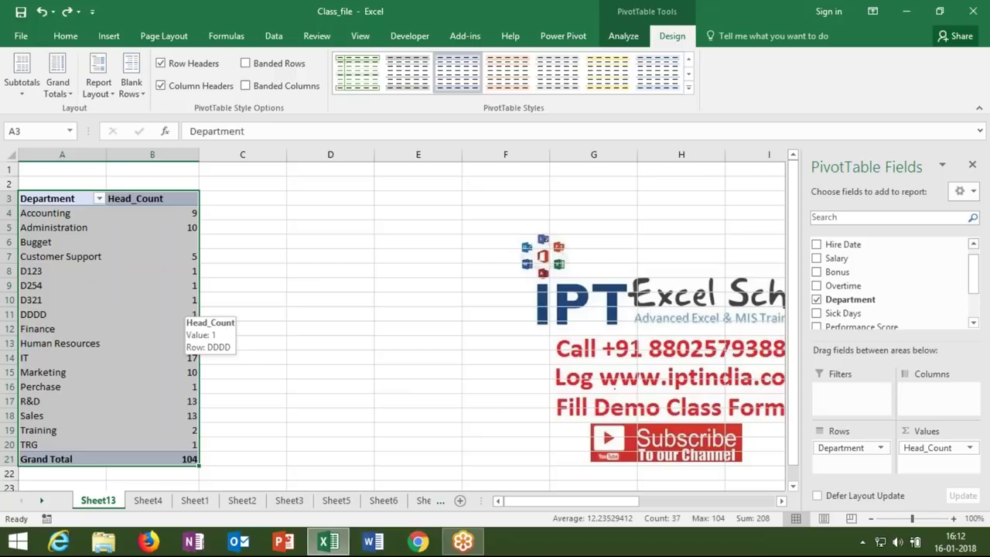
pyautogui.click(181, 215)
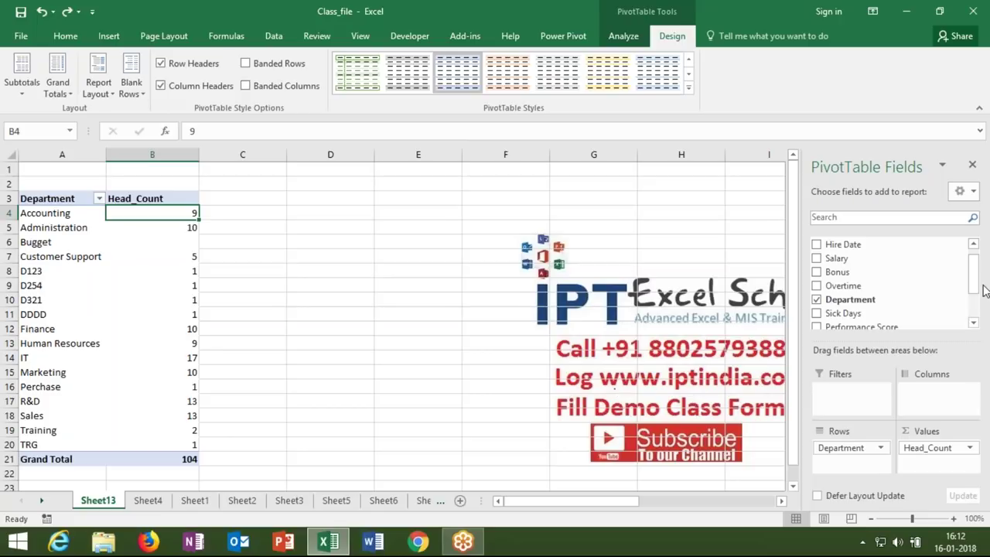
# Step: Add City_Code to Columns and inspect the empty cells in the department-by-city cross-tab
pyautogui.moveTo(976, 276); pyautogui.dragTo(977, 300)
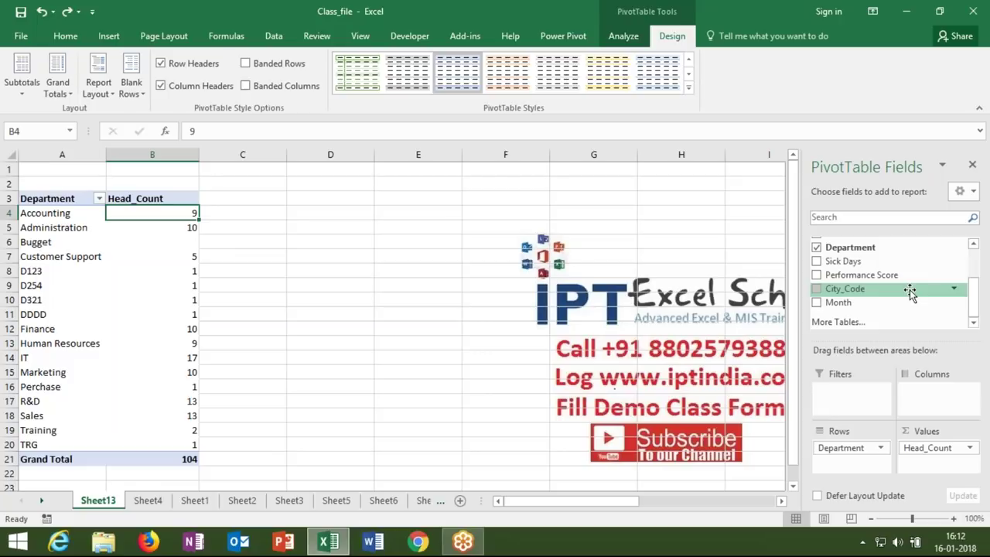
pyautogui.moveTo(910, 293); pyautogui.dragTo(944, 391)
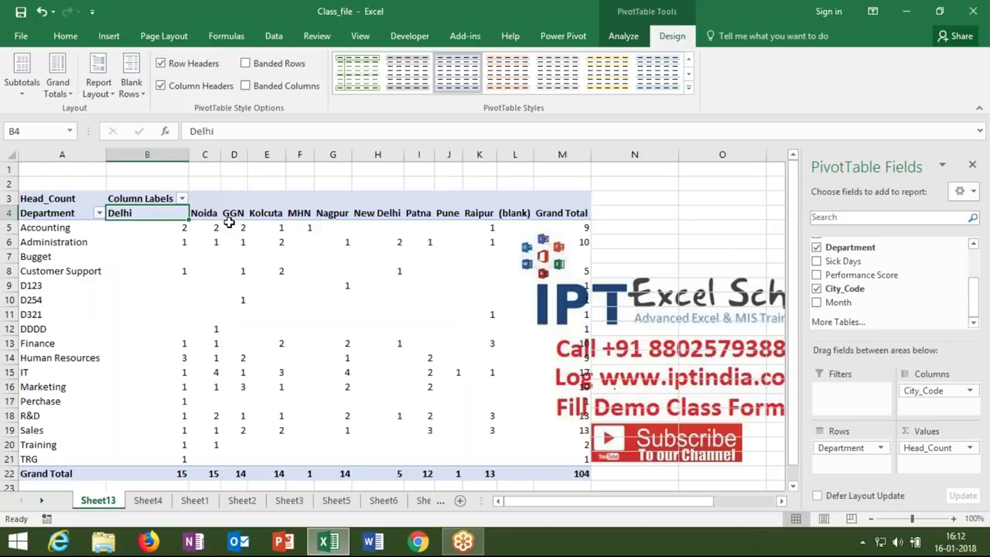
pyautogui.click(54, 270)
pyautogui.moveTo(69, 264); pyautogui.dragTo(250, 303)
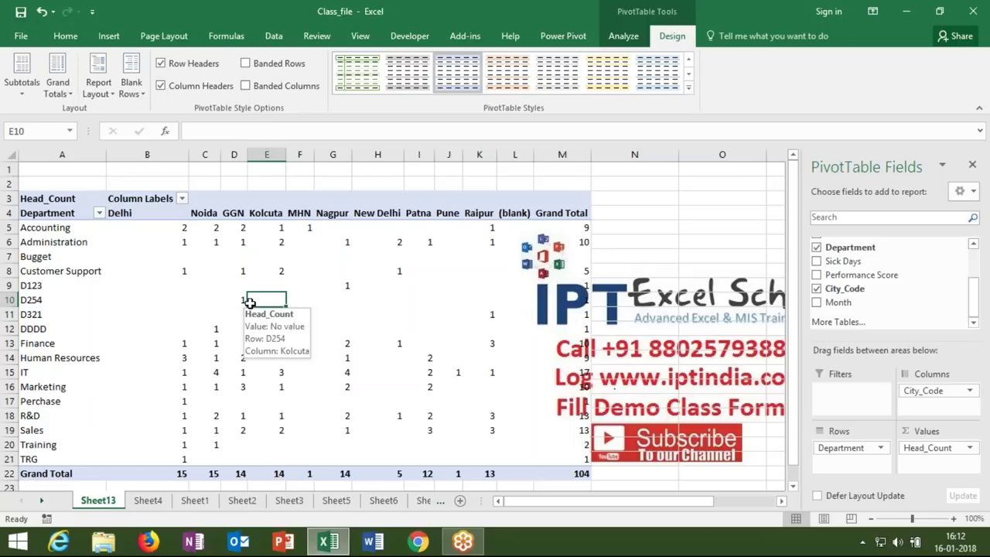
pyautogui.click(308, 329)
pyautogui.click(308, 372)
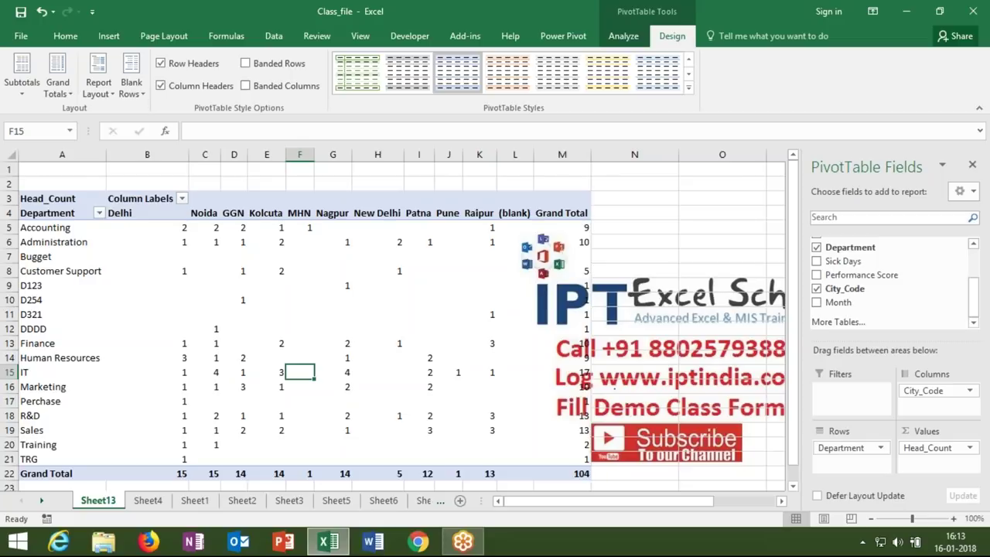
pyautogui.click(308, 346)
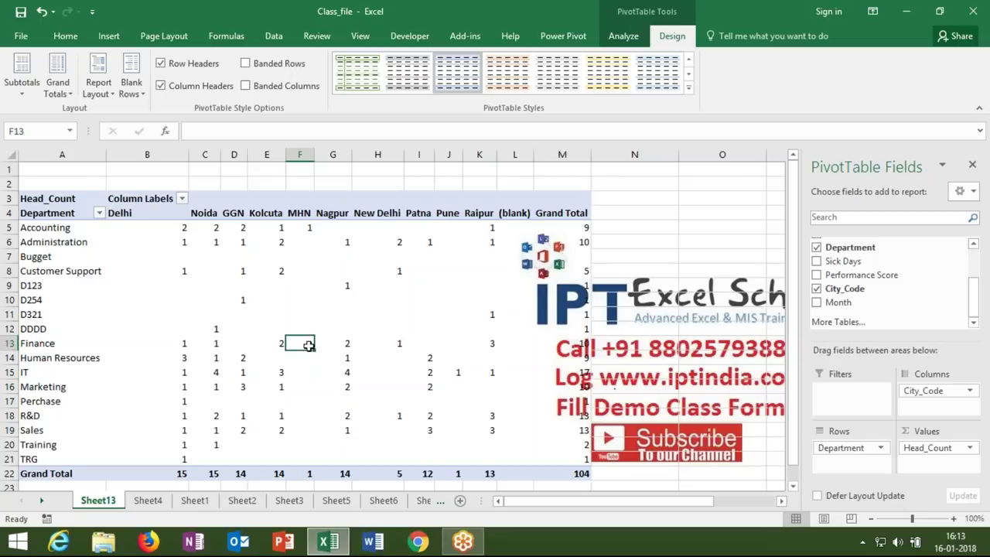
# Step: Make empty pivot cells show 0 in PivotTable Options, then move City_Code from Columns to Rows
pyautogui.rightClick(308, 346)
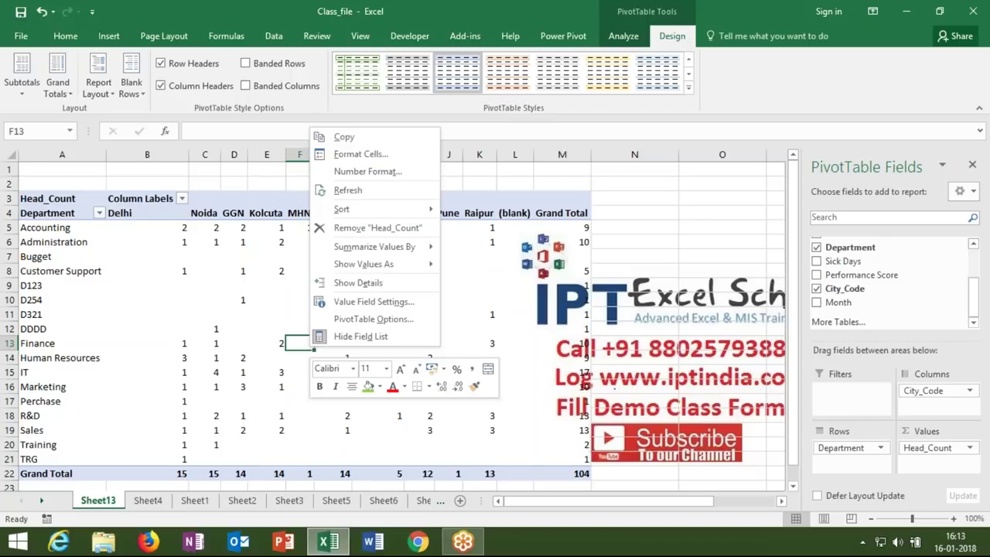
pyautogui.click(340, 322)
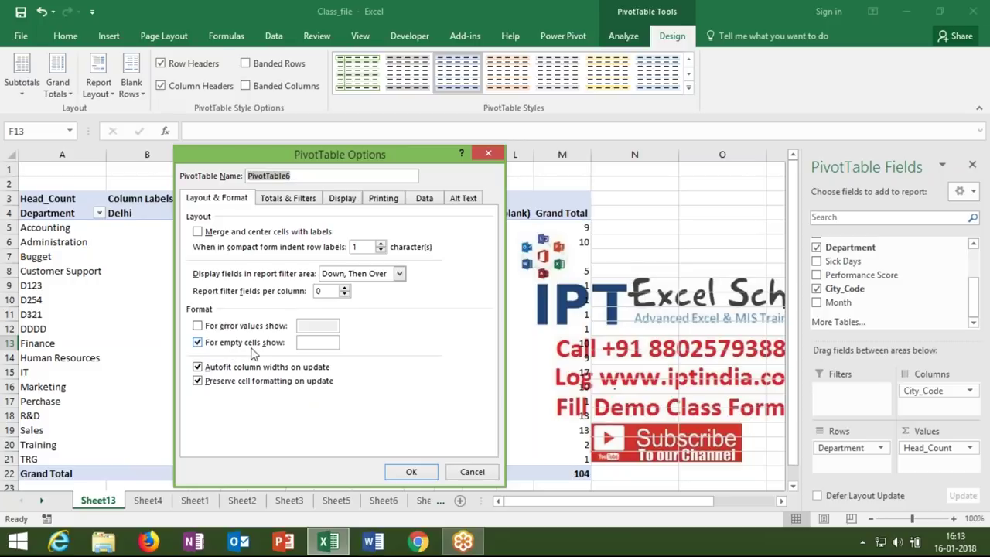
pyautogui.click(313, 345)
pyautogui.write('0')
pyautogui.click(408, 473)
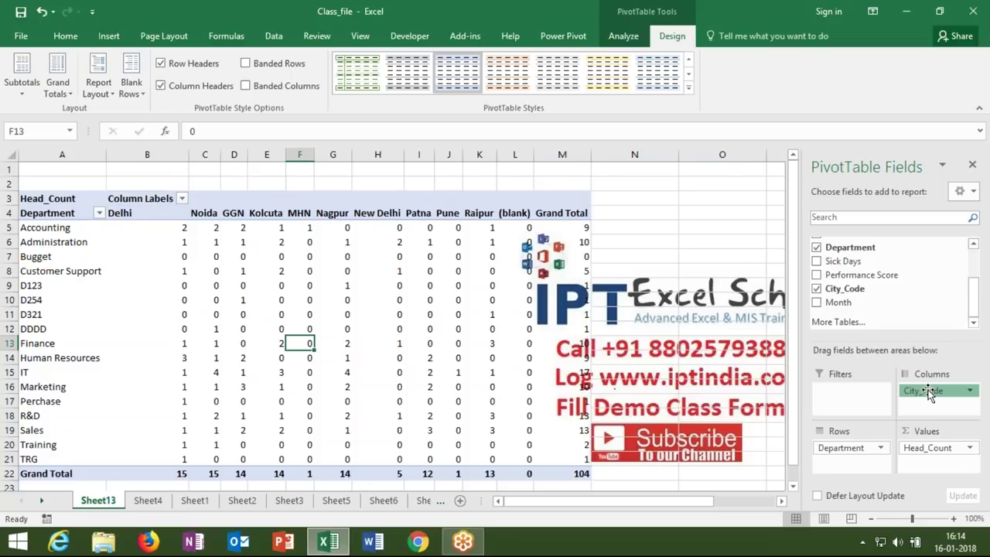
pyautogui.moveTo(929, 393); pyautogui.dragTo(851, 441)
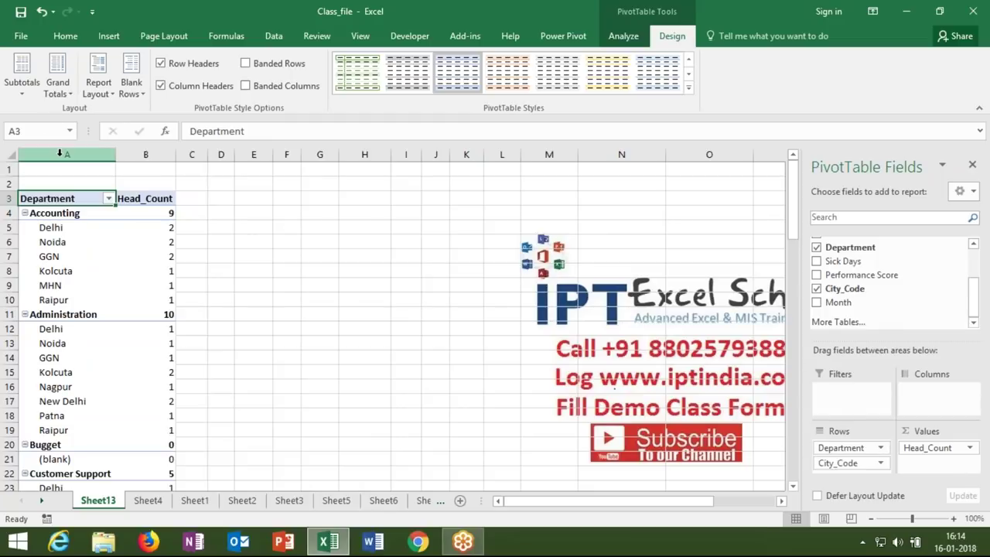
pyautogui.click(62, 154)
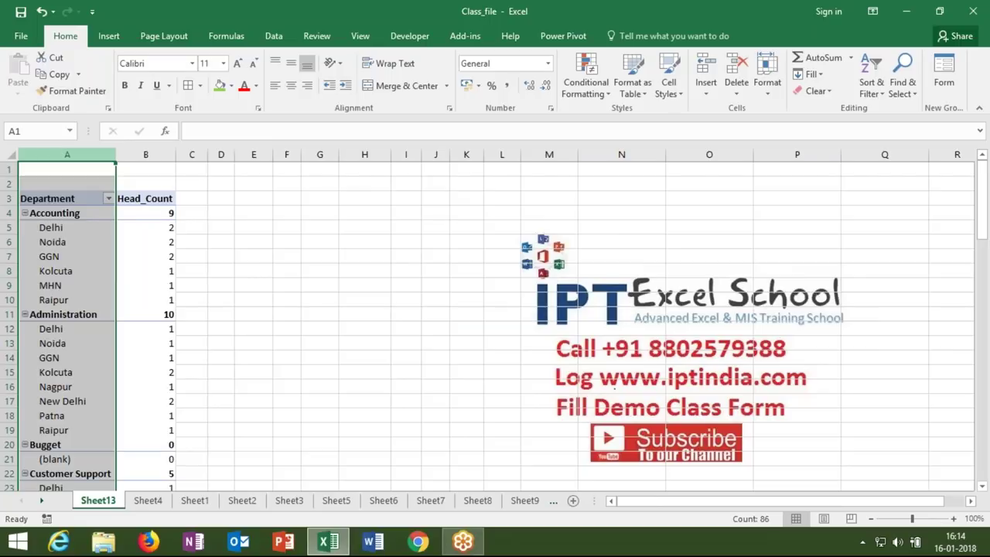
pyautogui.click(55, 227)
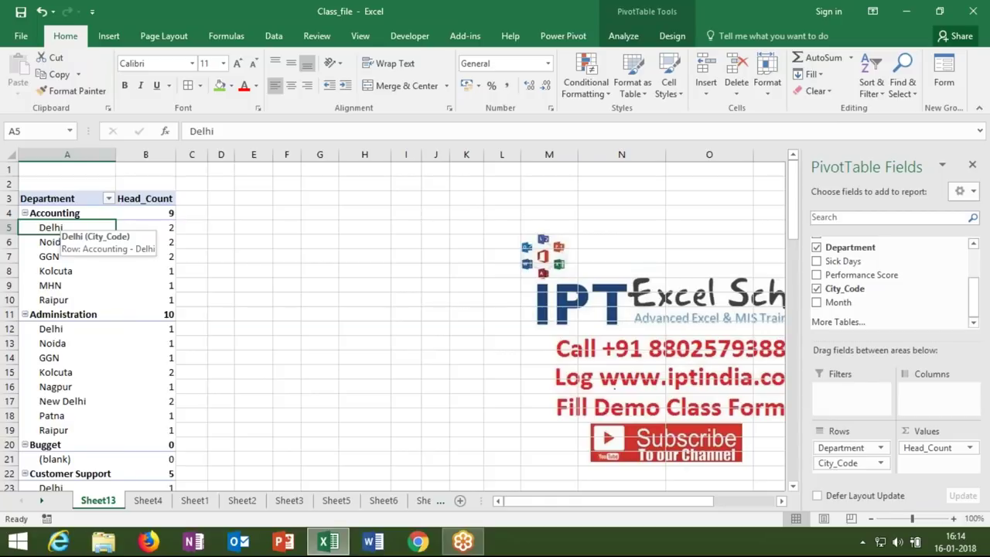
# Step: Enable Classic PivotTable layout in PivotTable Options so City_Code gets its own column
pyautogui.rightClick(66, 225)
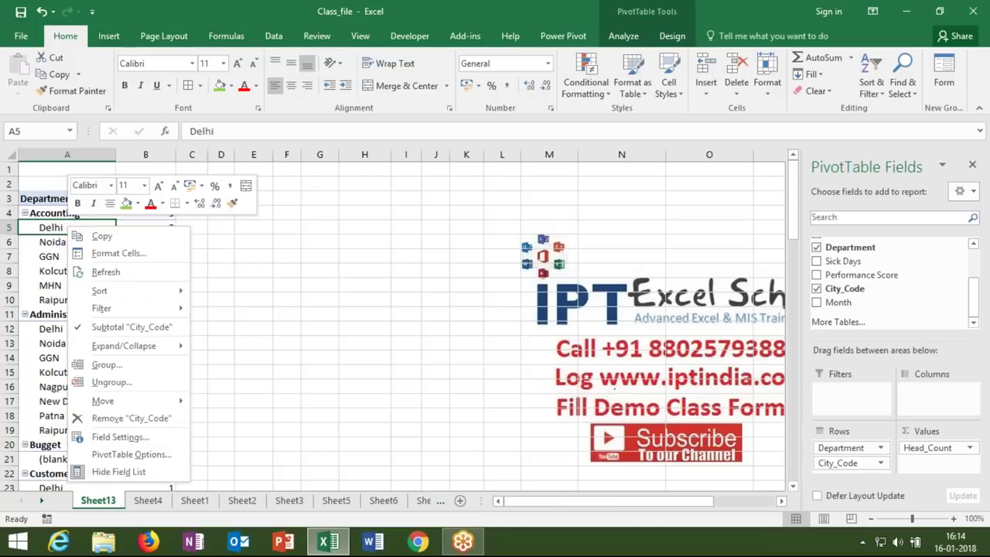
pyautogui.click(106, 457)
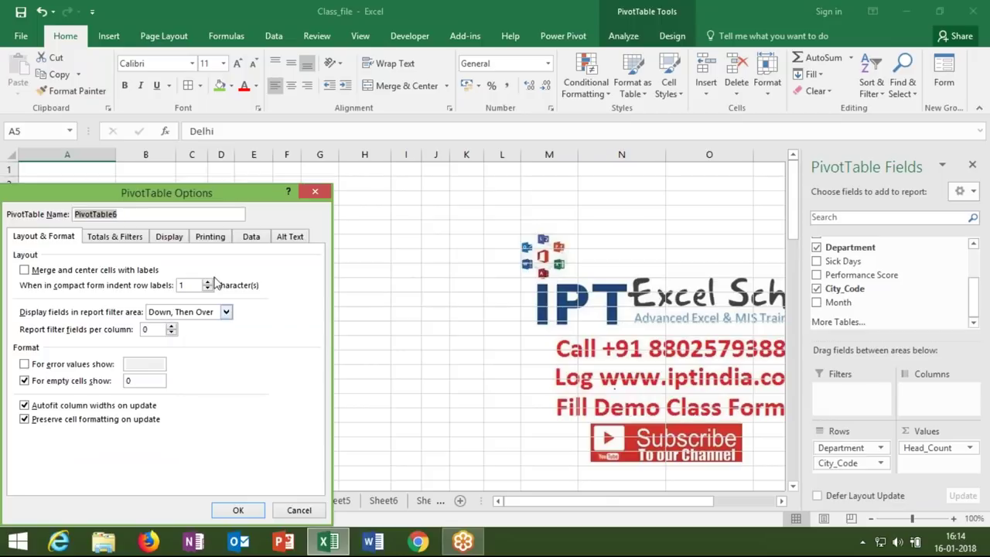
pyautogui.click(177, 240)
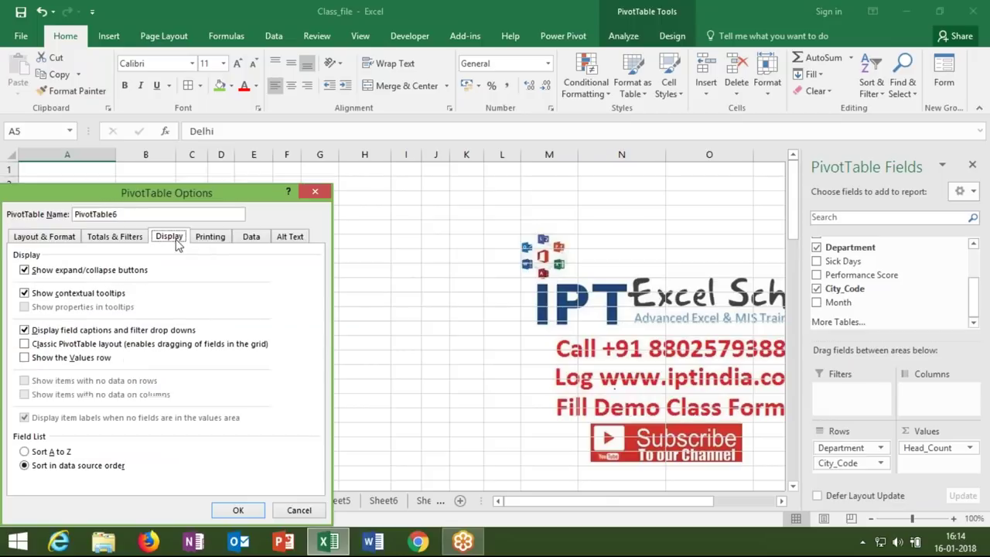
pyautogui.click(48, 345)
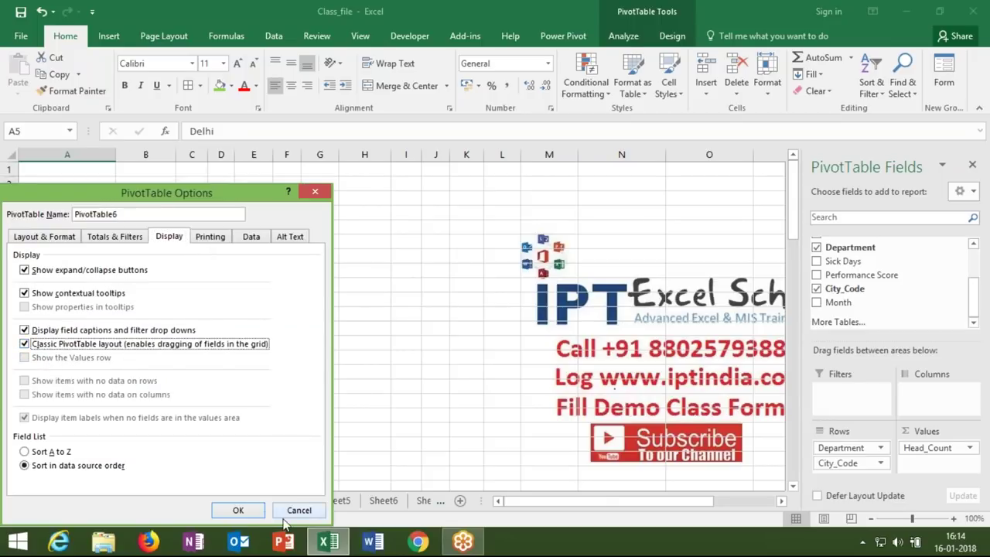
pyautogui.click(238, 510)
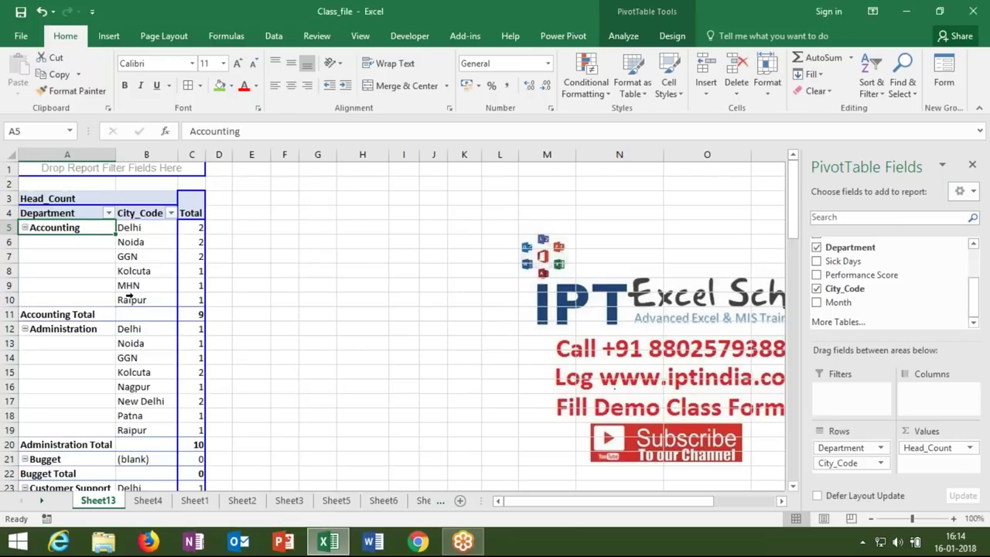
# Step: Untick Subtotal "Department" on the Accounting Total row to drop all department subtotals
pyautogui.click(83, 314)
pyautogui.rightClick(83, 314)
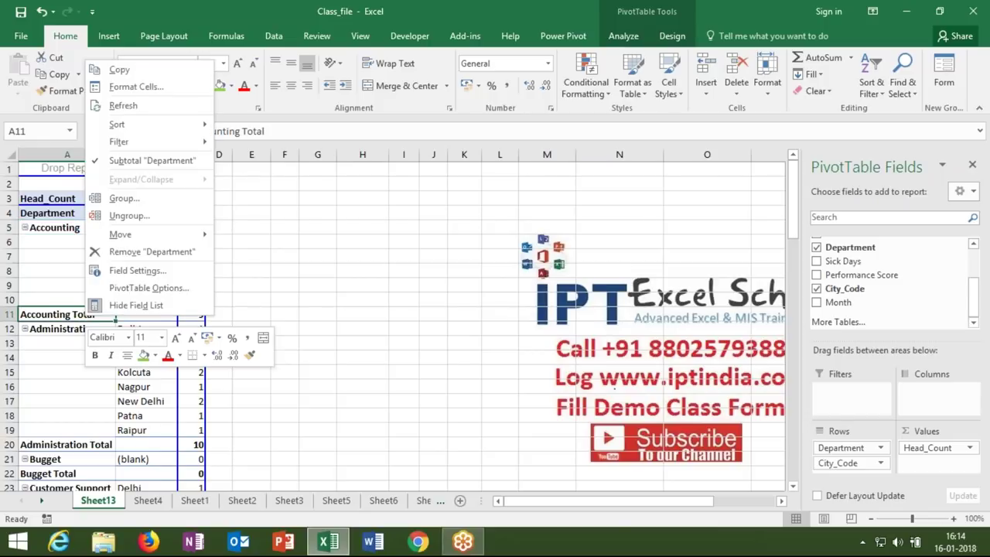
pyautogui.click(135, 160)
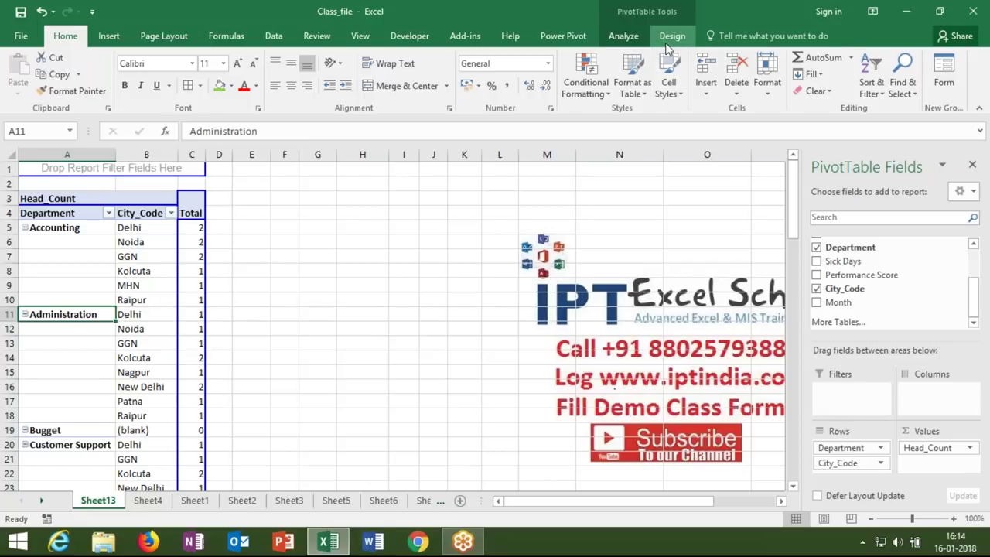
# Step: Switch the pivot to the Outline report layout and check the blank label cells under Accounting
pyautogui.click(667, 43)
pyautogui.click(98, 88)
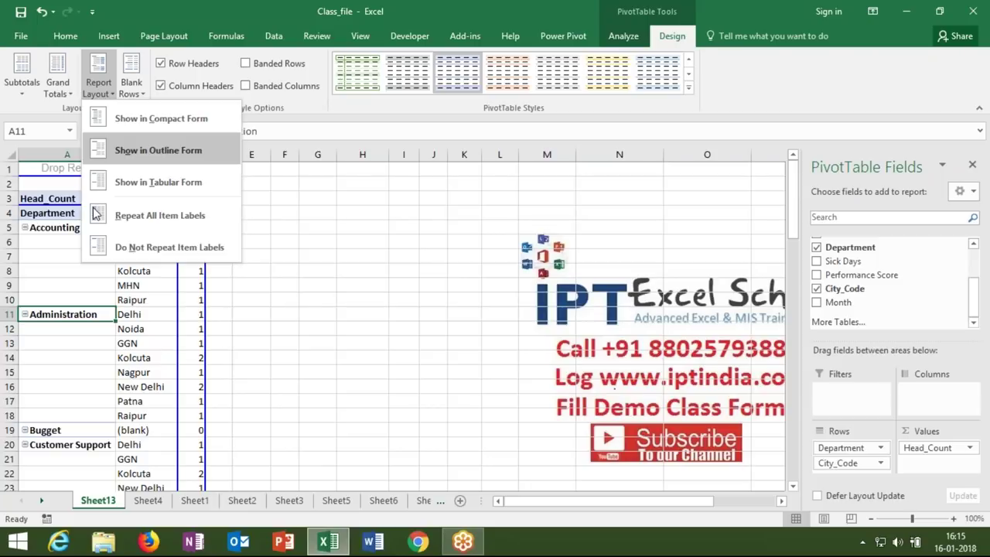
pyautogui.click(107, 259)
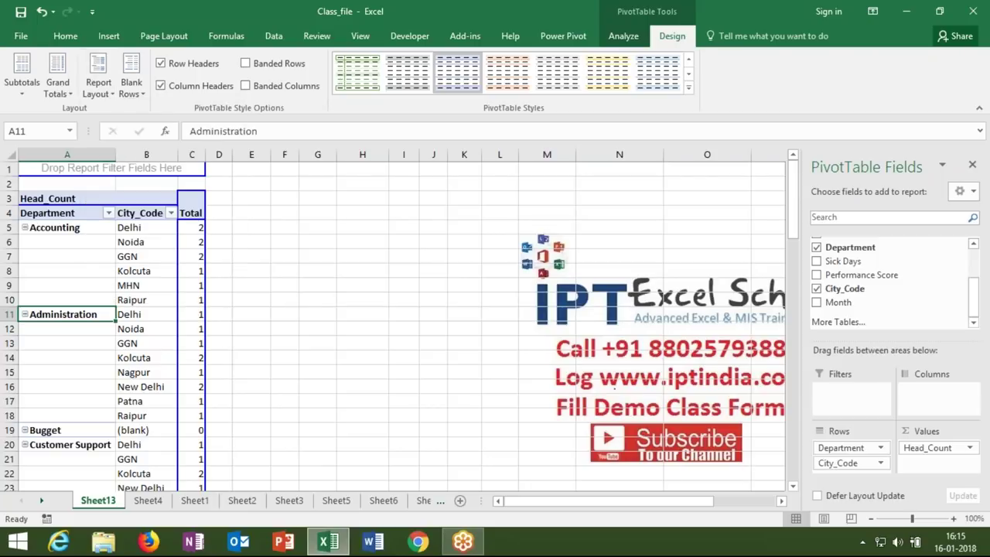
pyautogui.click(92, 228)
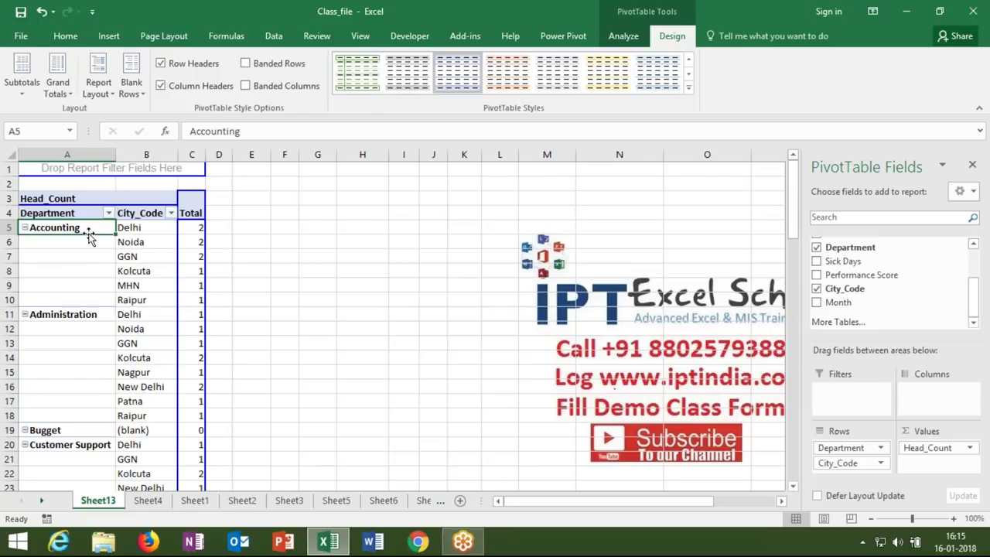
pyautogui.click(85, 240)
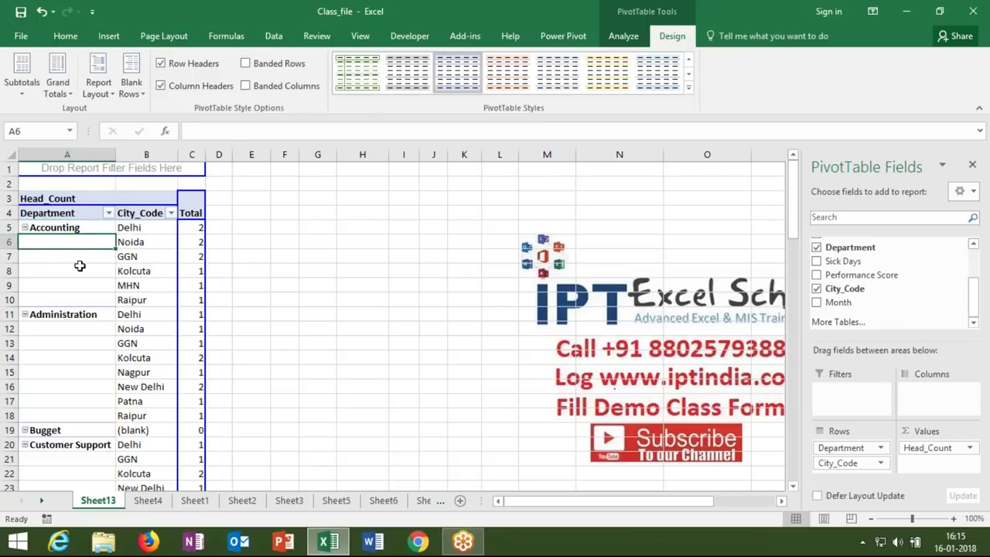
pyautogui.click(79, 267)
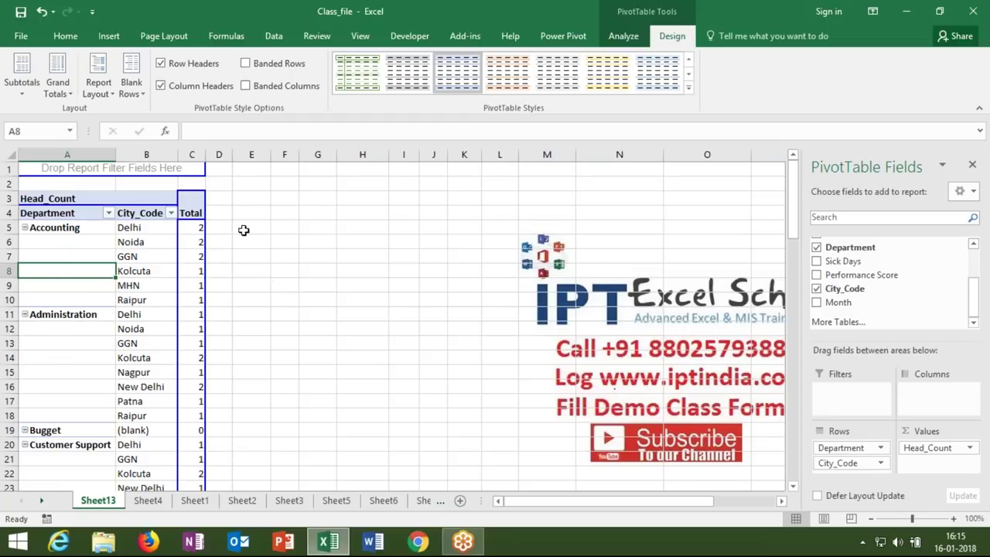
# Step: Apply Repeat All Item Labels so Accounting appears beside every city from Delhi to Raipur
pyautogui.click(113, 100)
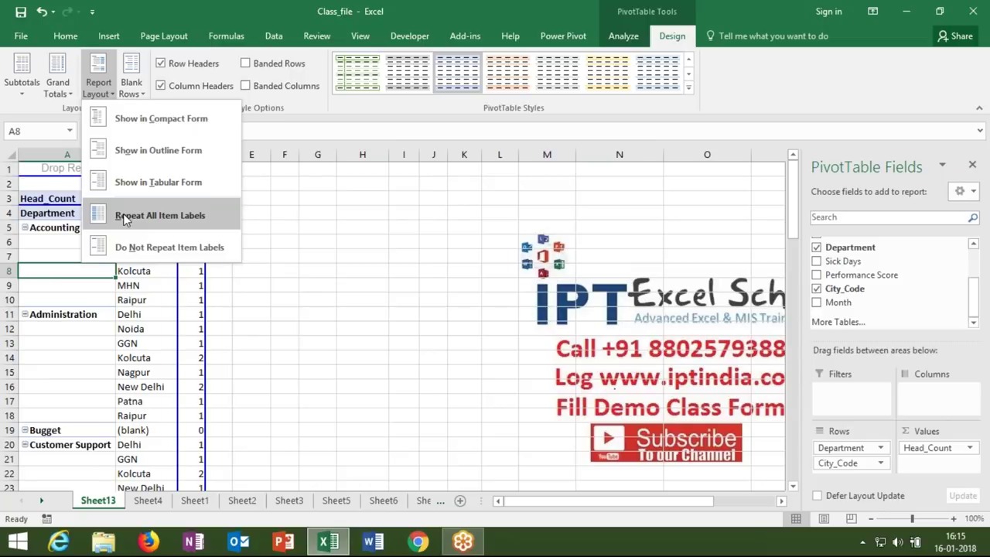
pyautogui.click(123, 213)
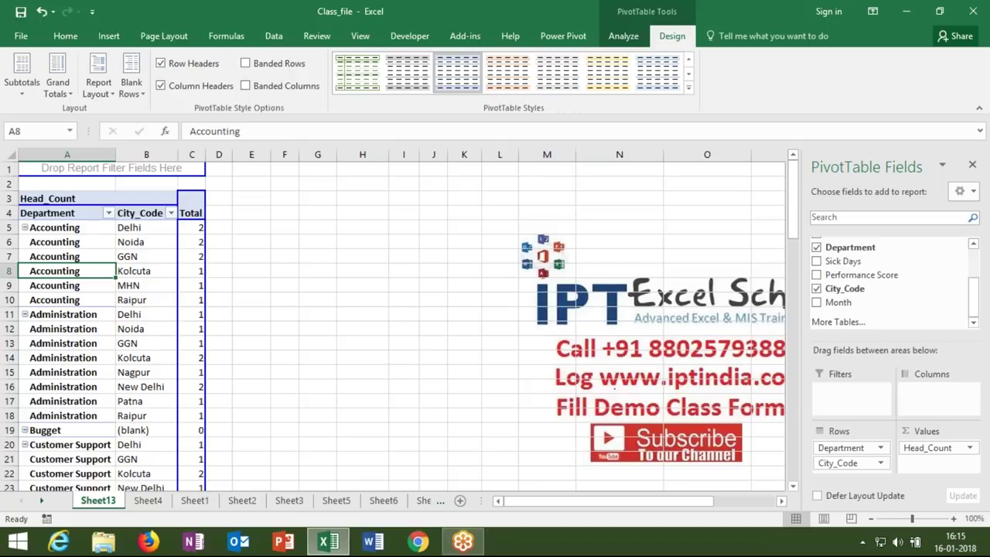
pyautogui.click(829, 23)
pyautogui.click(99, 93)
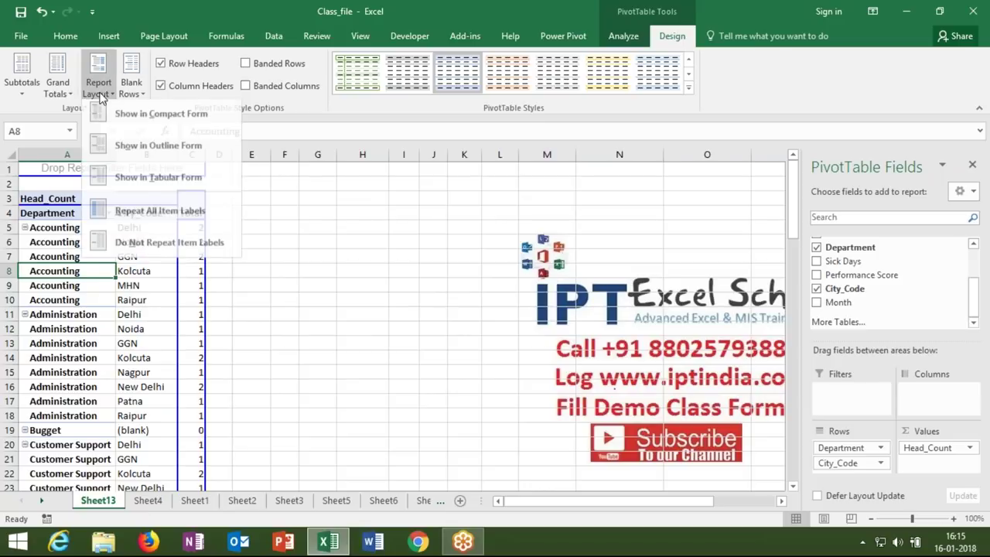
# Step: Insert then remove blank lines after each department, then choose Do Not Repeat Item Labels
pyautogui.click(137, 99)
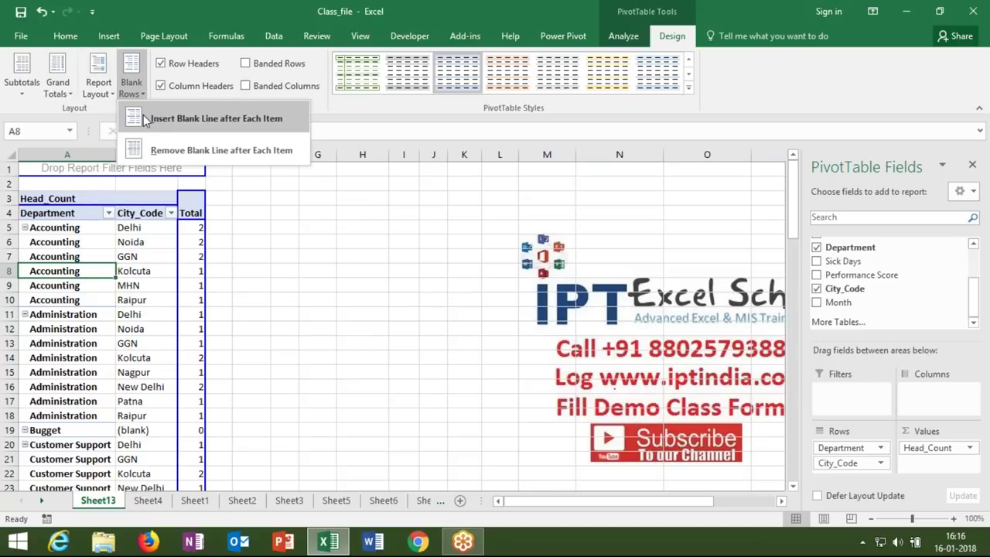
pyautogui.click(145, 119)
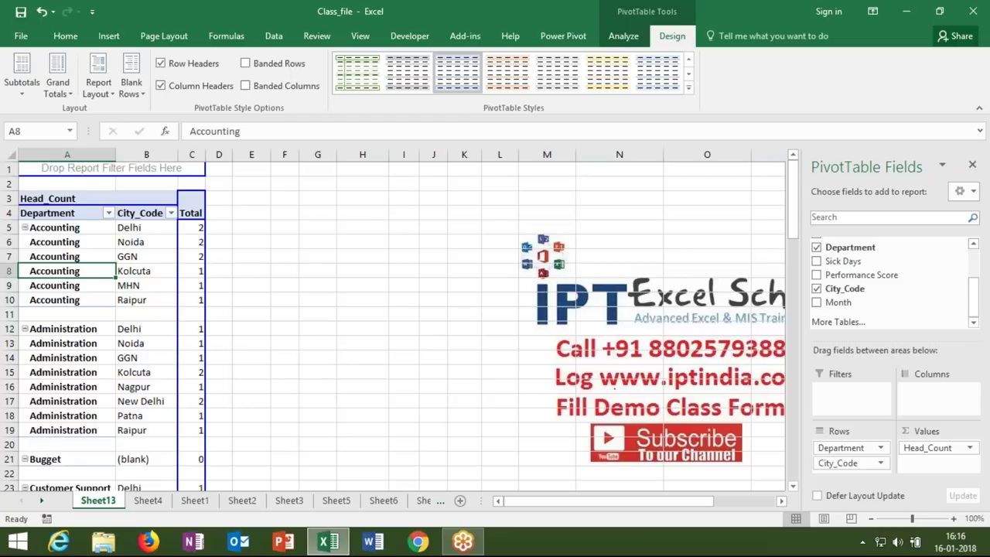
pyautogui.click(141, 98)
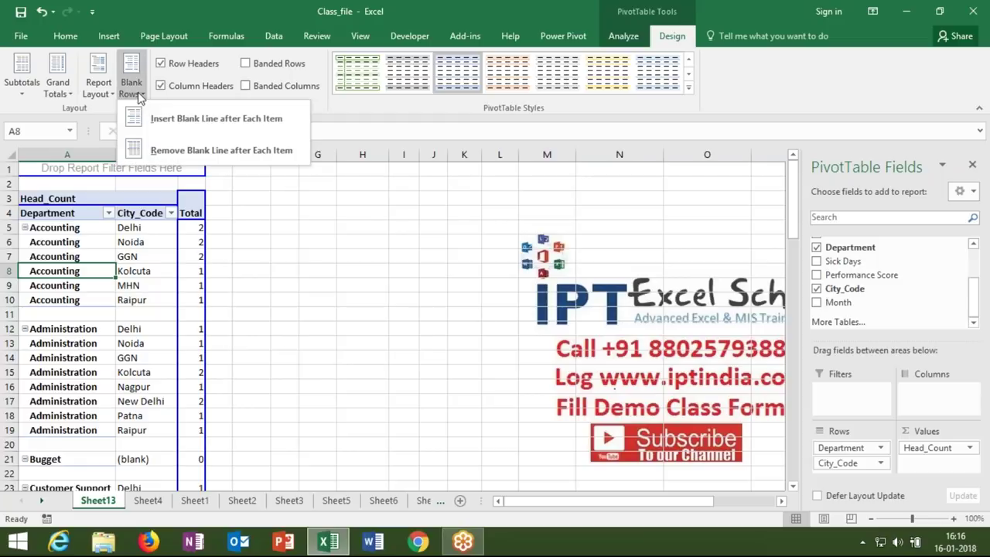
pyautogui.click(169, 152)
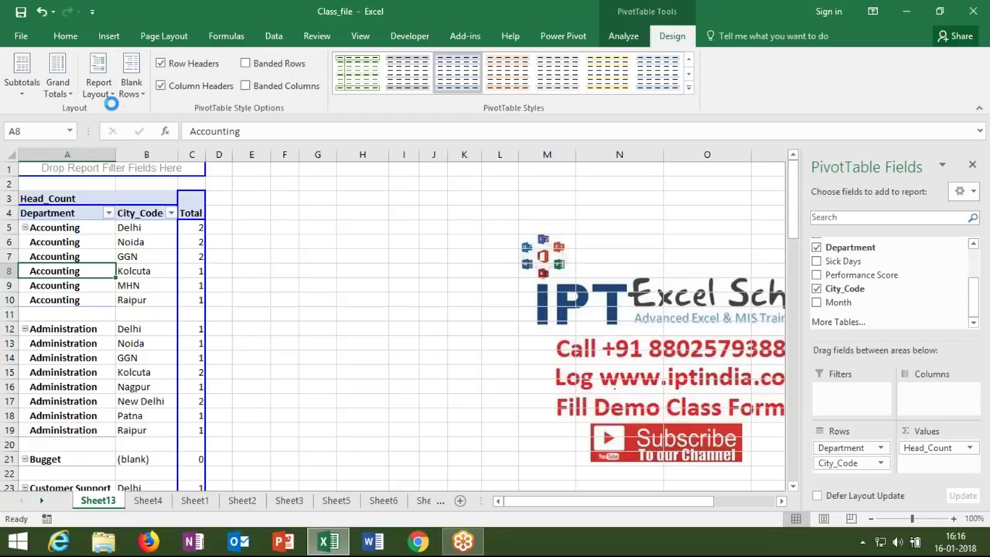
pyautogui.click(107, 99)
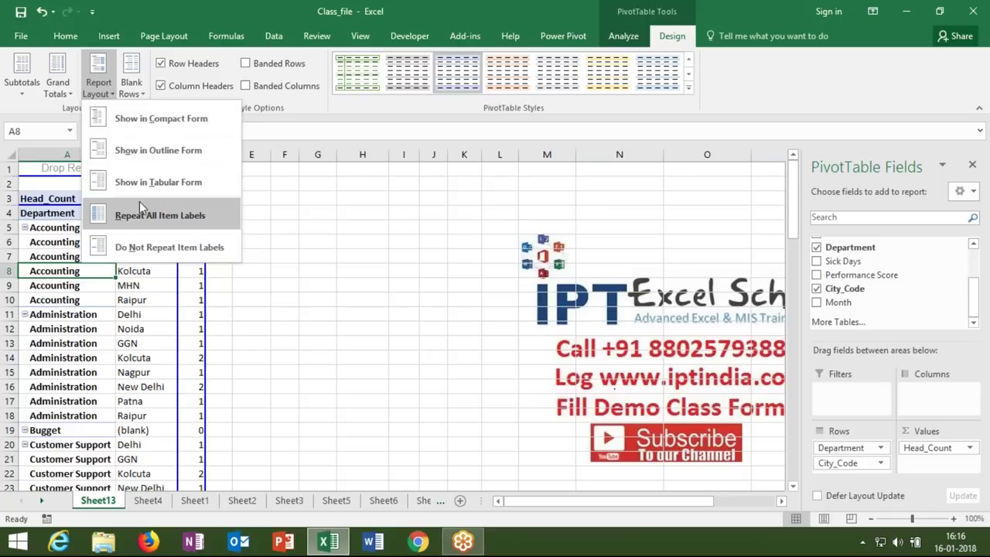
pyautogui.click(137, 244)
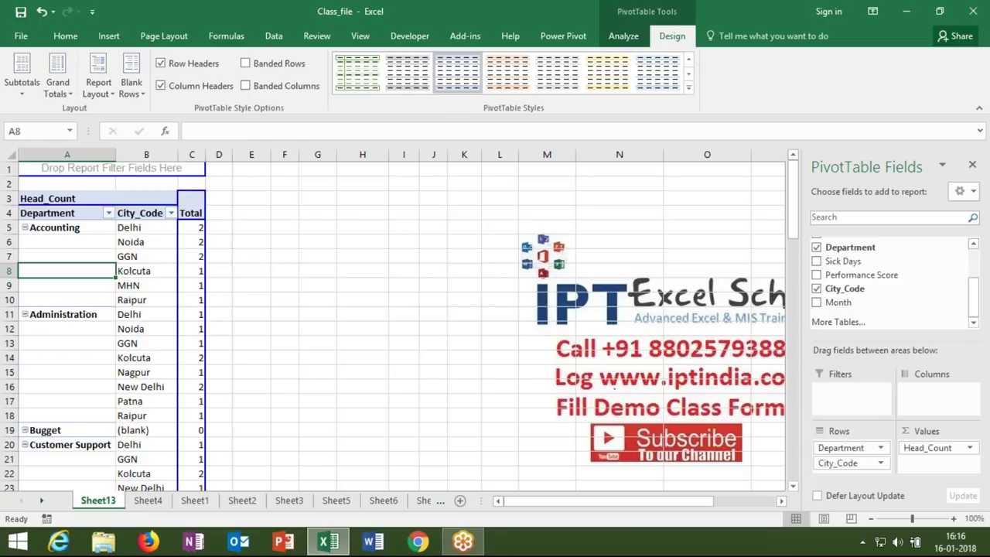
# Step: Tick Merge and center cells with labels so Accounting spans Delhi to Raipur
pyautogui.rightClick(113, 235)
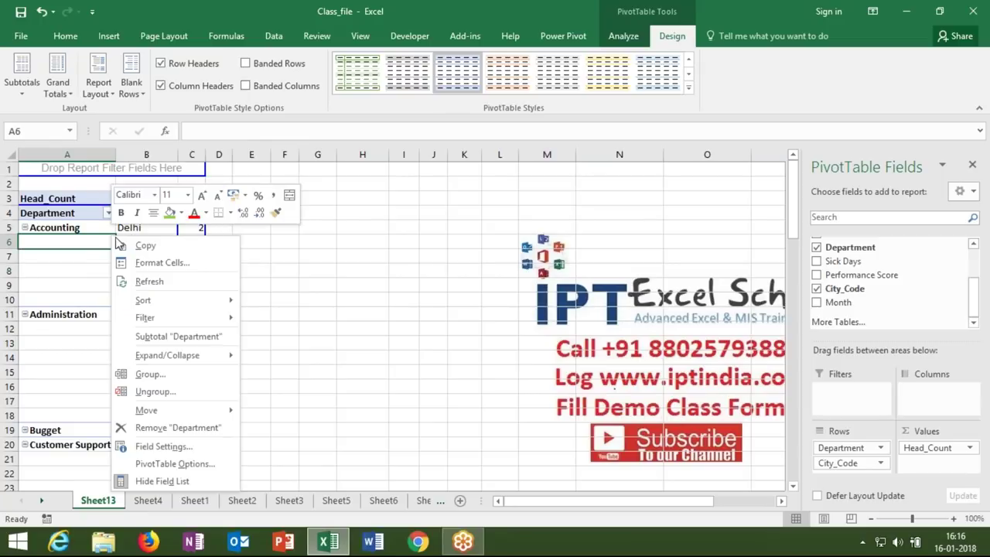
pyautogui.press('Escape')
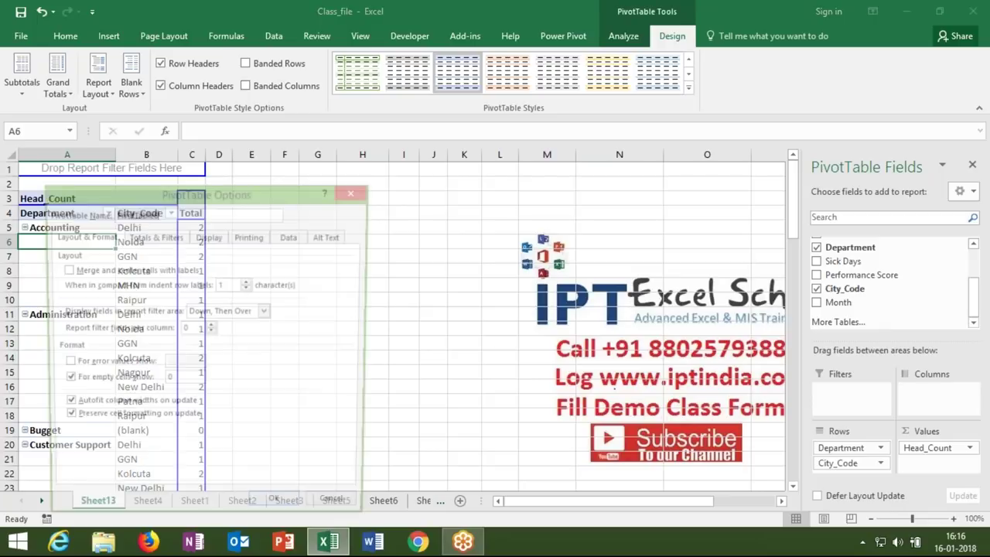
pyautogui.click(97, 273)
pyautogui.click(97, 272)
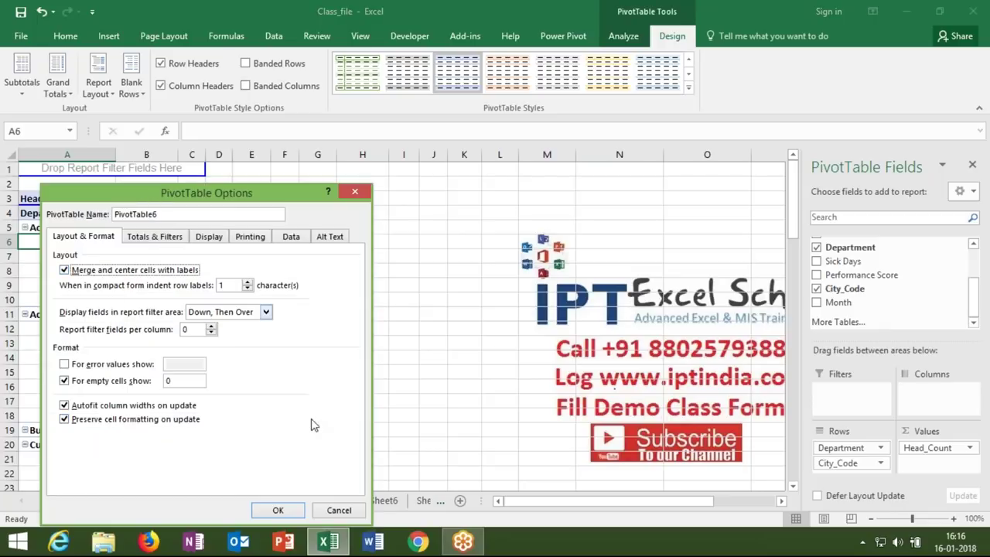
pyautogui.click(279, 511)
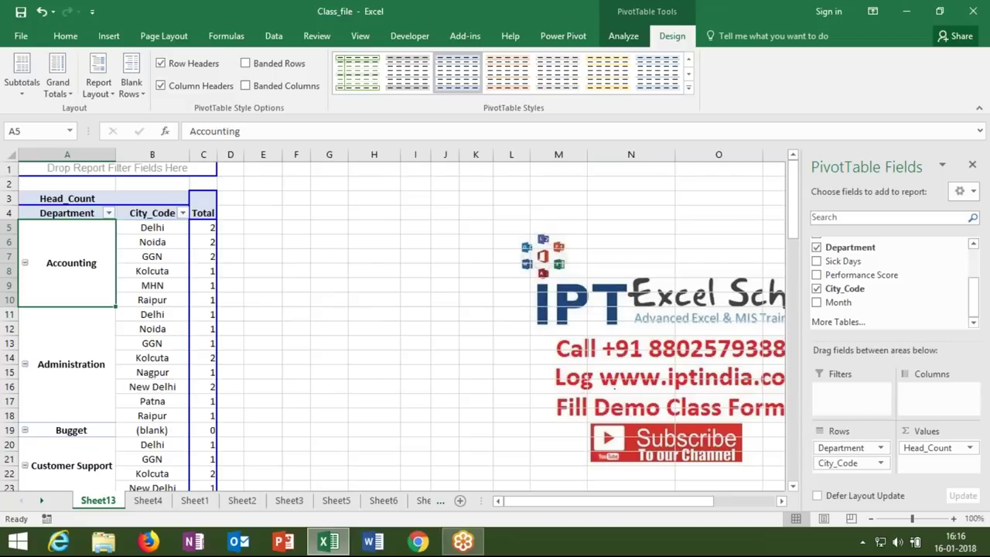
# Step: Remove City_Code from Rows and group D123, D254, D321, DDDD and TRG into Group1
pyautogui.moveTo(849, 462); pyautogui.dragTo(889, 302)
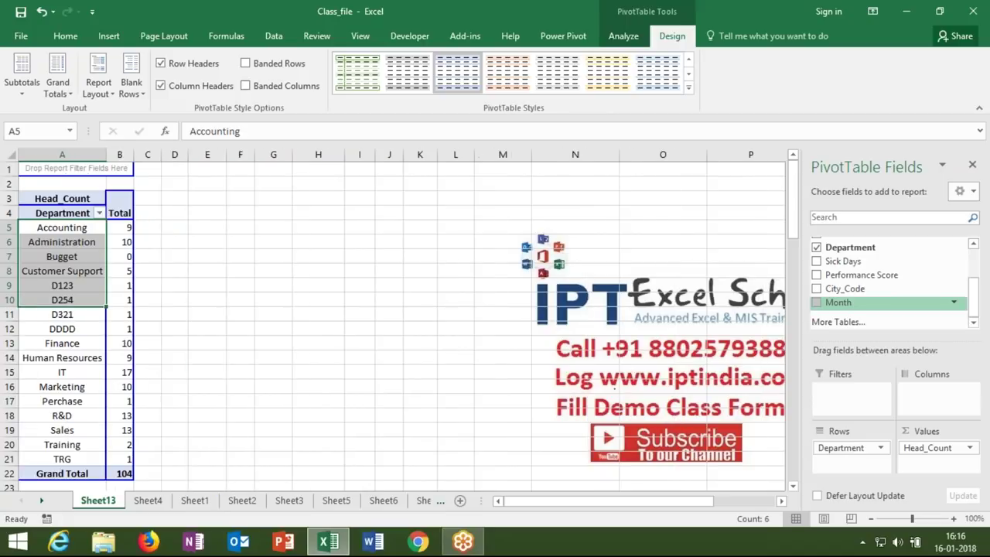
pyautogui.click(92, 286)
pyautogui.click(66, 329)
pyautogui.moveTo(65, 329); pyautogui.dragTo(66, 285)
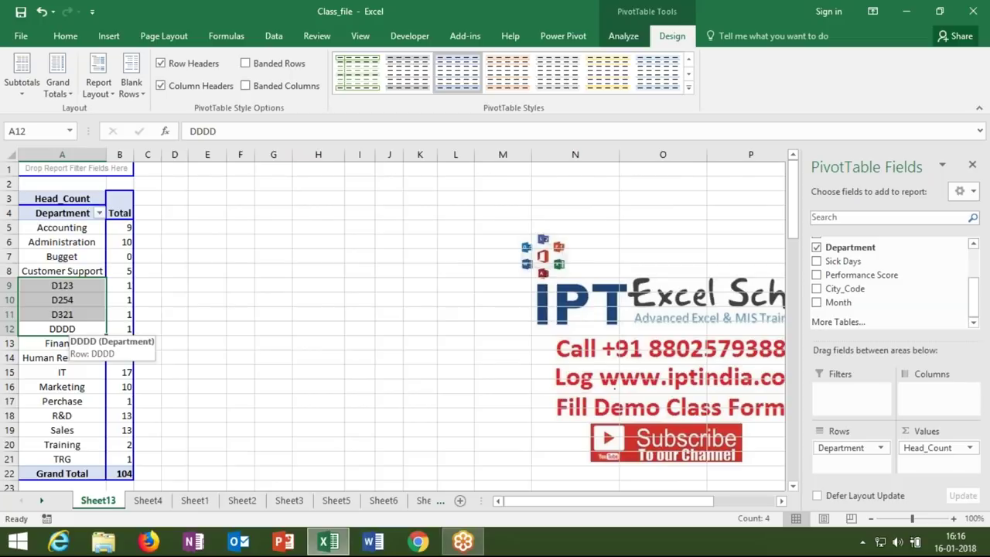
pyautogui.keyDown('ctrl'); pyautogui.click(66, 461); pyautogui.keyUp('ctrl')
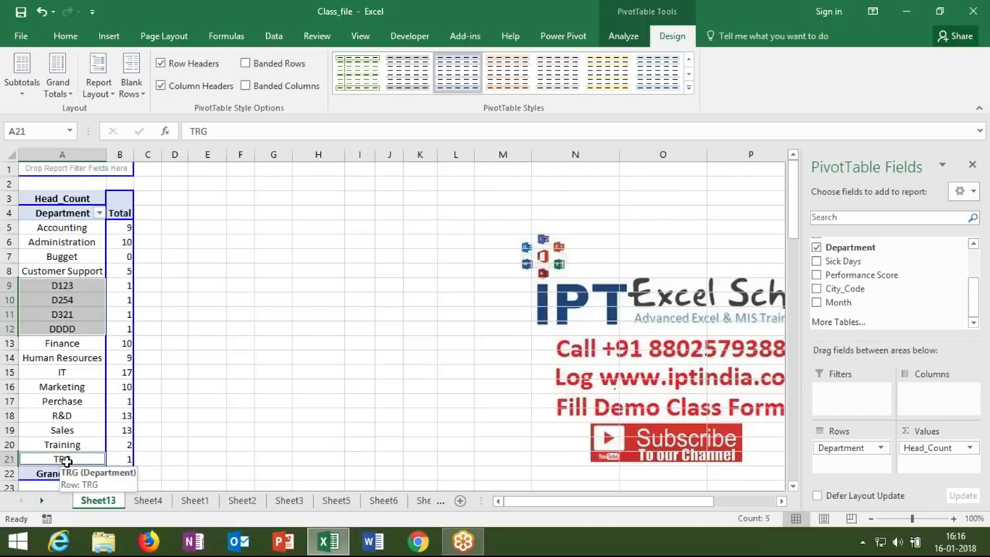
pyautogui.rightClick(66, 461)
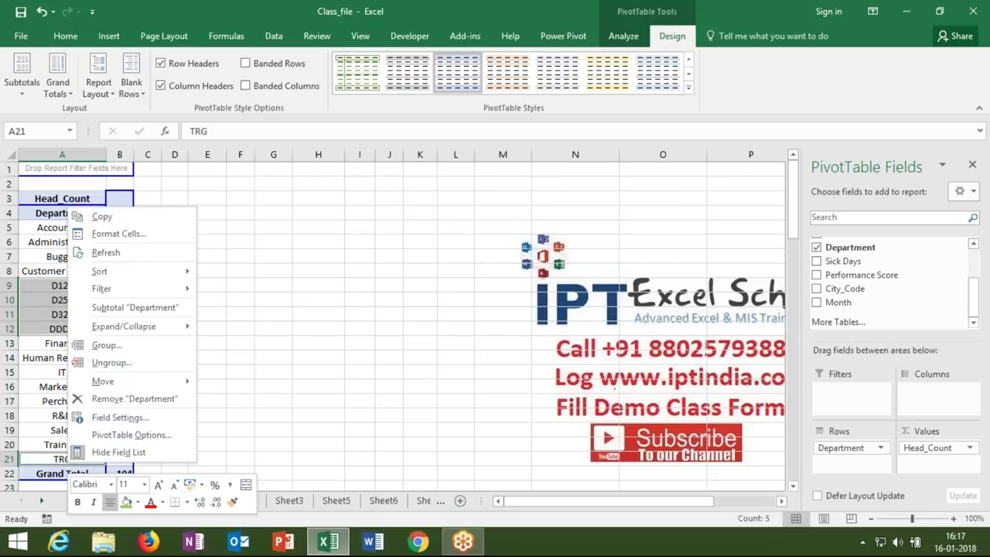
pyautogui.click(108, 350)
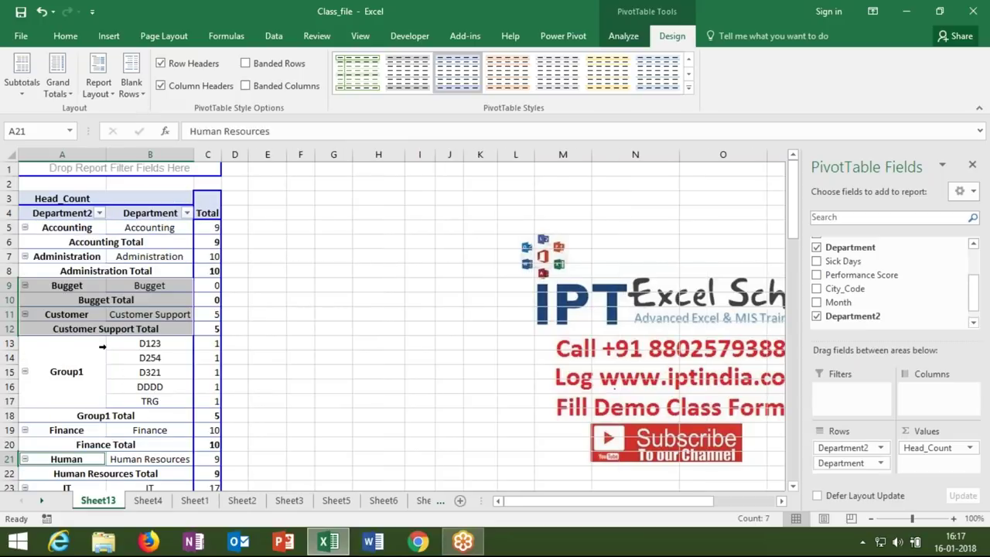
# Step: Drag the original Department field out of Rows and rename Group1 to 'Vendor'
pyautogui.click(85, 328)
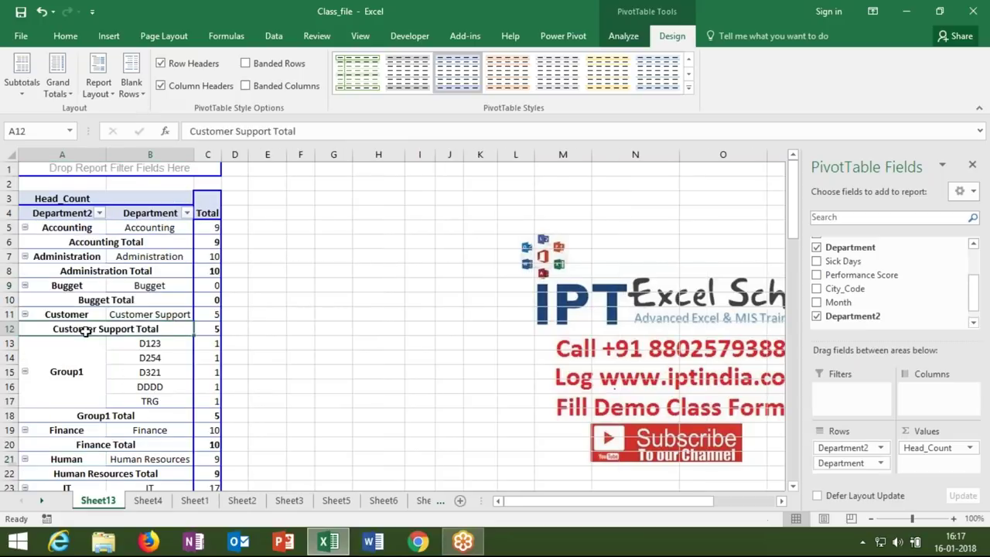
pyautogui.click(87, 396)
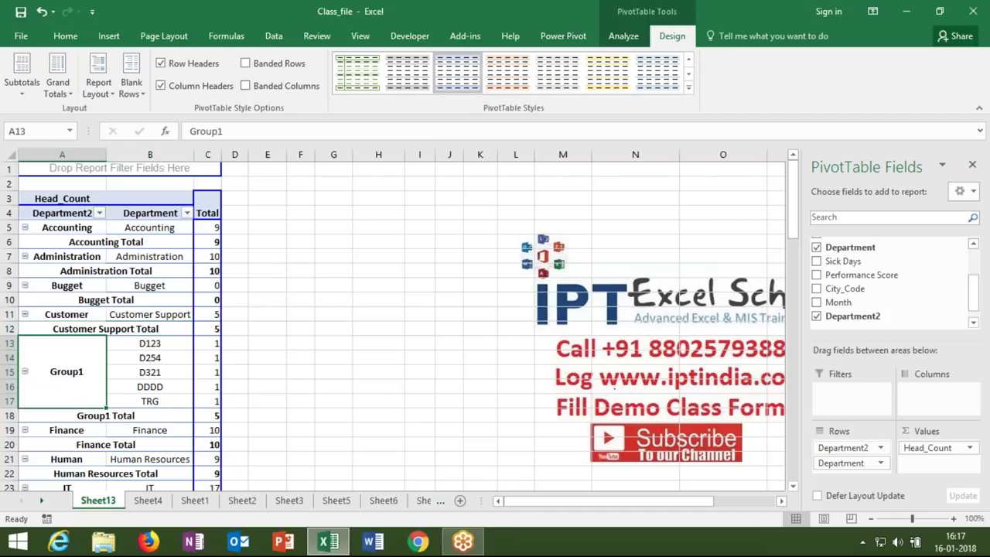
pyautogui.moveTo(870, 470); pyautogui.dragTo(844, 296)
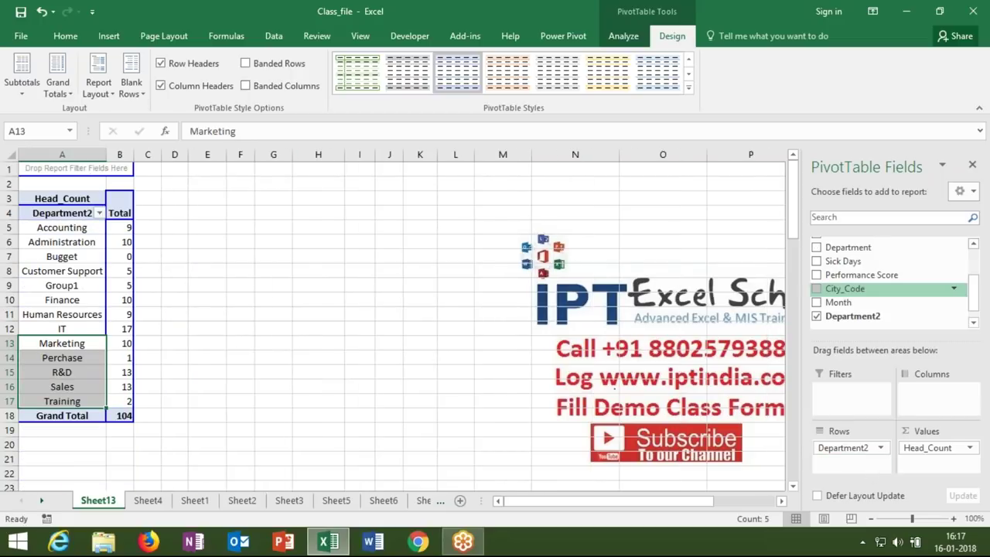
pyautogui.moveTo(62, 286); pyautogui.dragTo(62, 228)
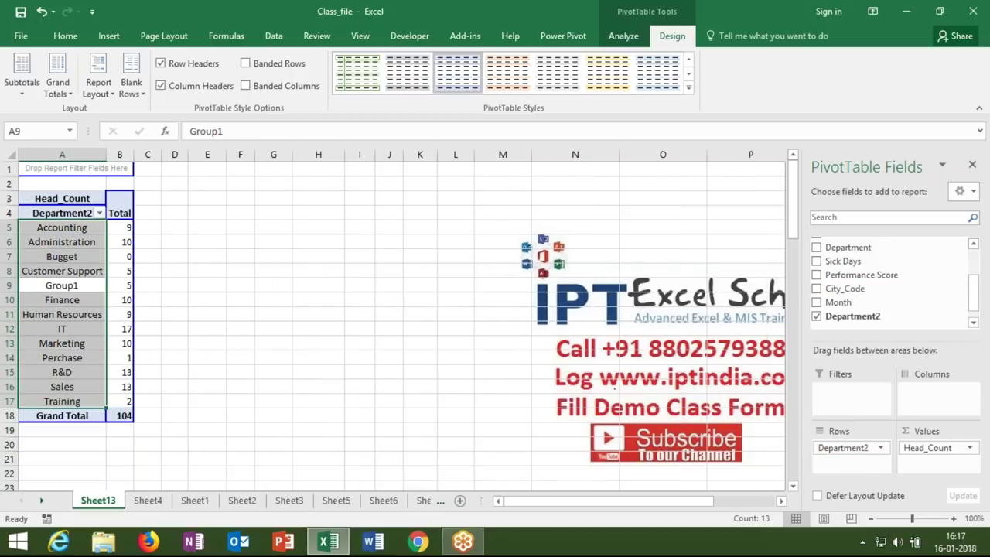
pyautogui.click(62, 286)
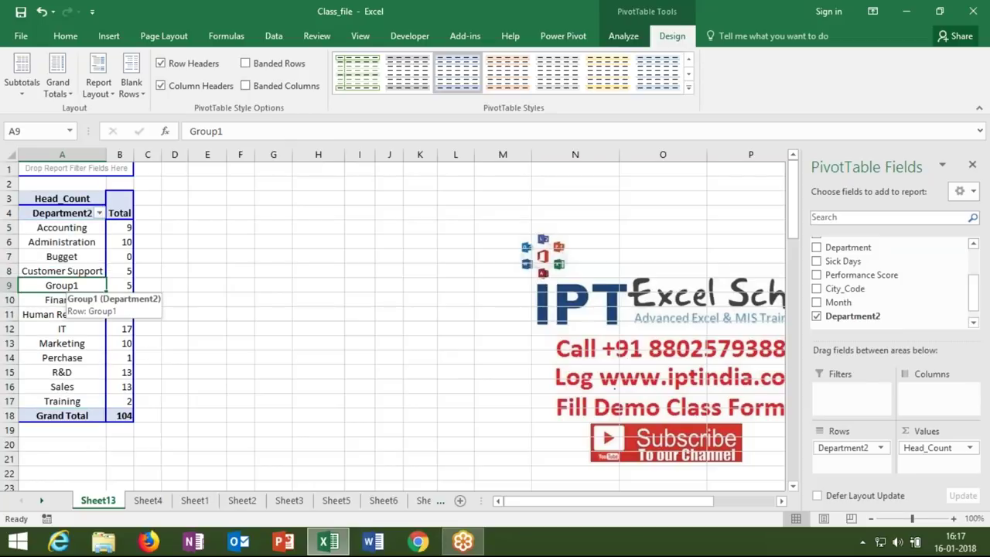
pyautogui.write('Ve')
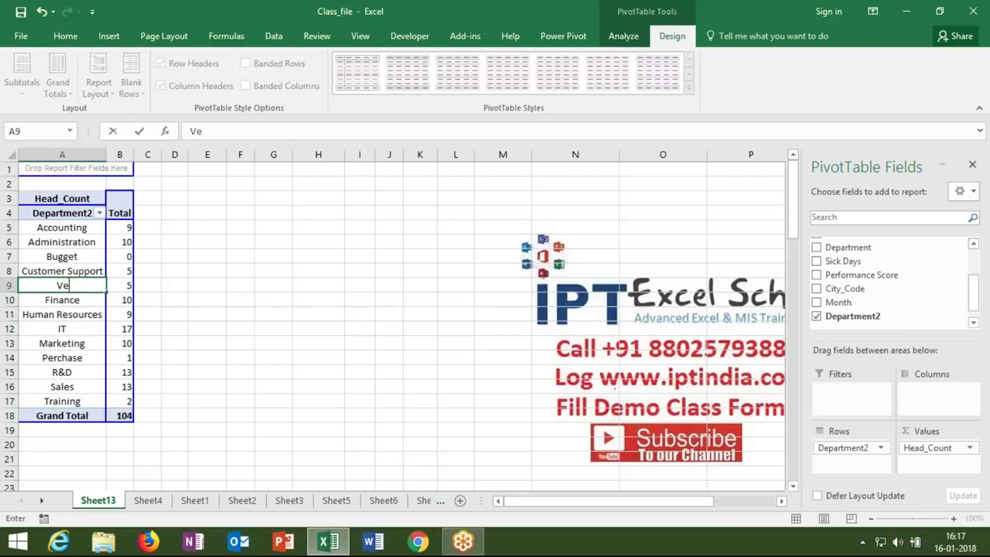
pyautogui.write('ndor')
pyautogui.press('Return')
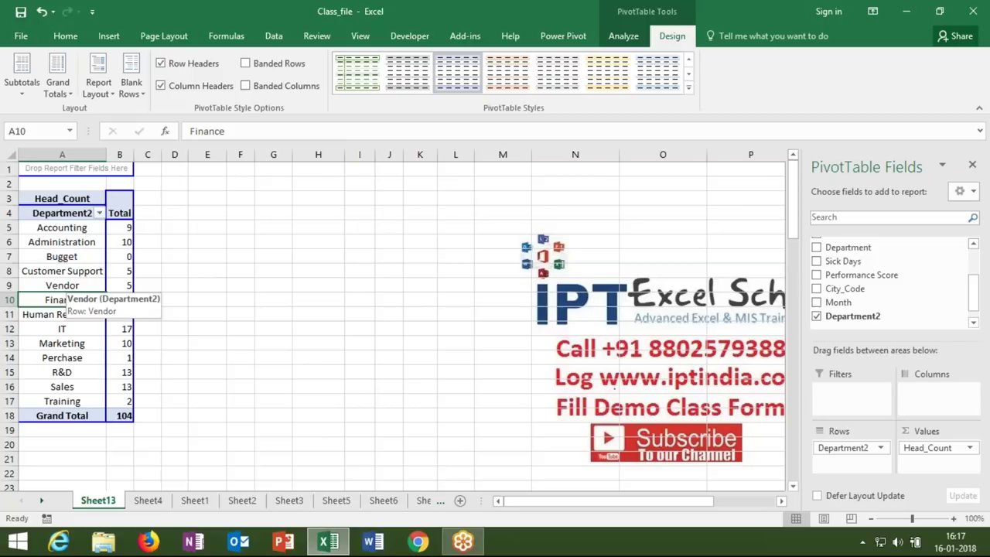
# Step: Replace Department2 with Salary in Rows, listing Head_Count per salary from $8,545 upward
pyautogui.click(851, 449)
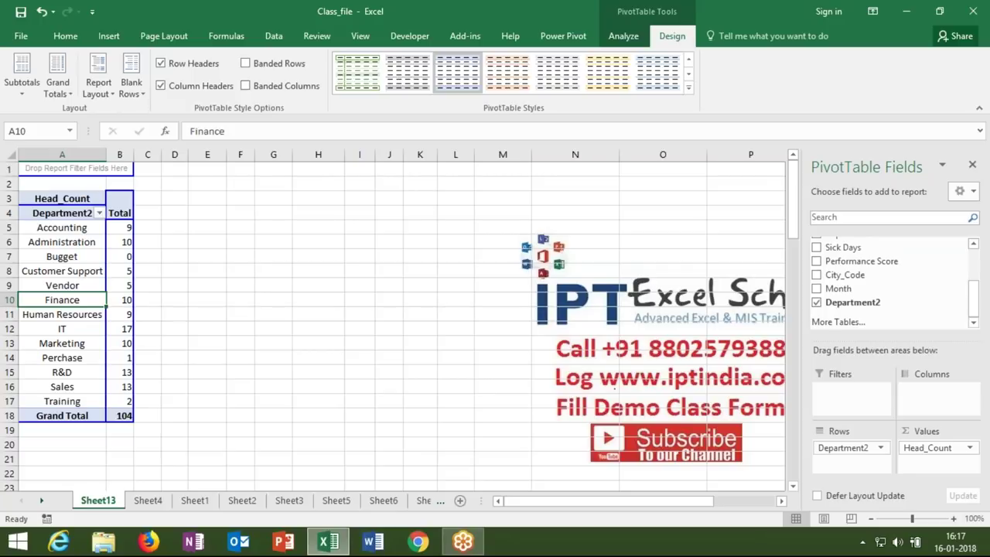
pyautogui.click(816, 302)
pyautogui.moveTo(975, 305); pyautogui.dragTo(974, 272)
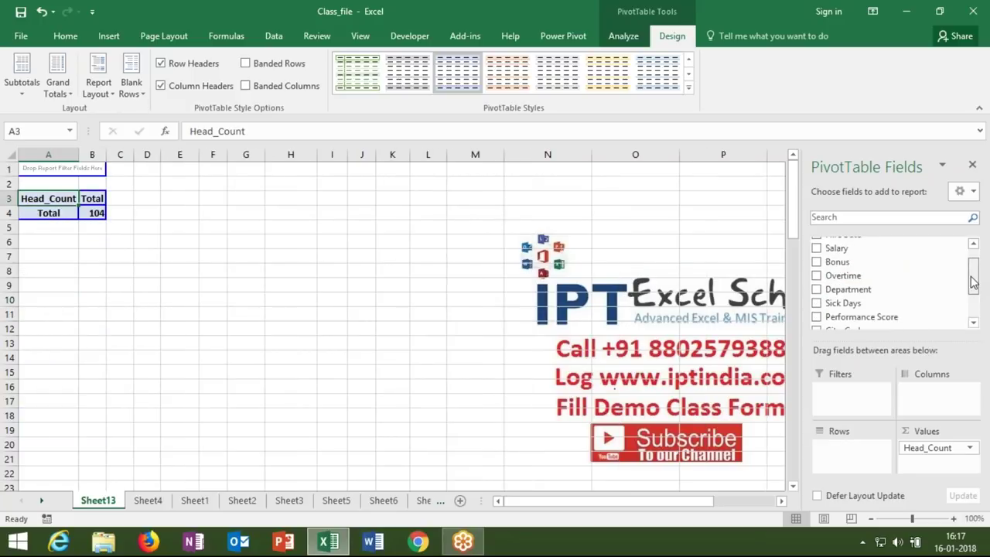
pyautogui.moveTo(836, 247); pyautogui.dragTo(851, 445)
pyautogui.moveTo(851, 445); pyautogui.dragTo(851, 447)
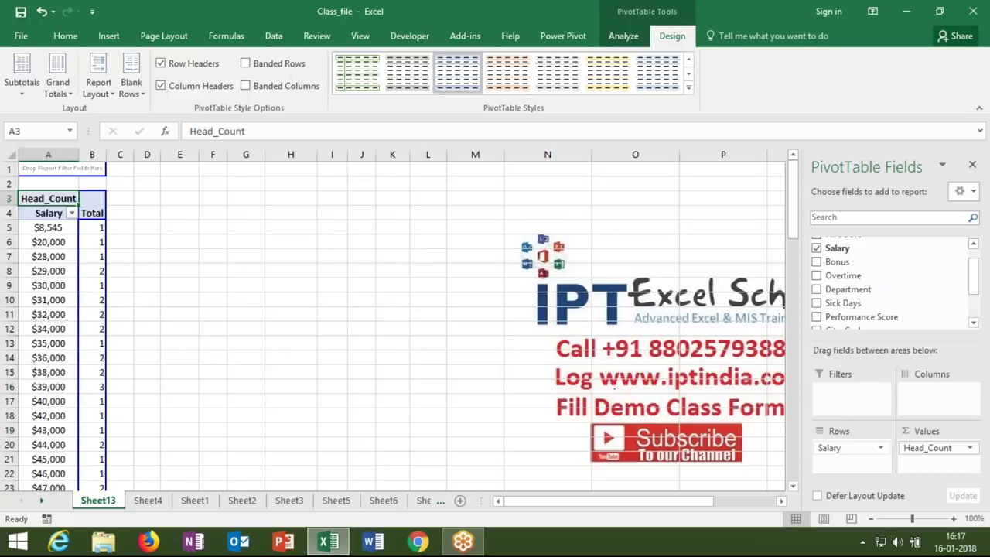
# Step: Group the salary values into bands starting at 0 in steps of 10000
pyautogui.click(67, 257)
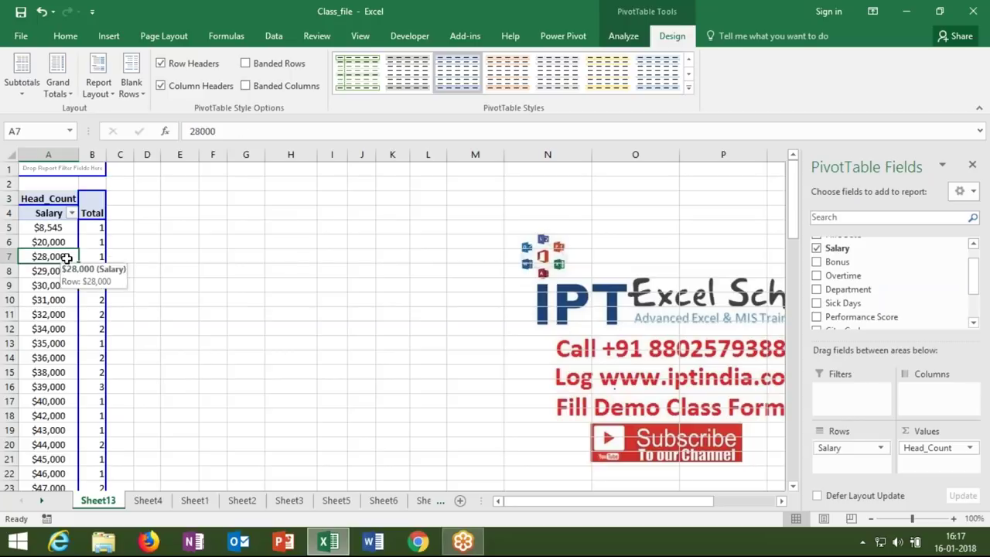
pyautogui.rightClick(67, 257)
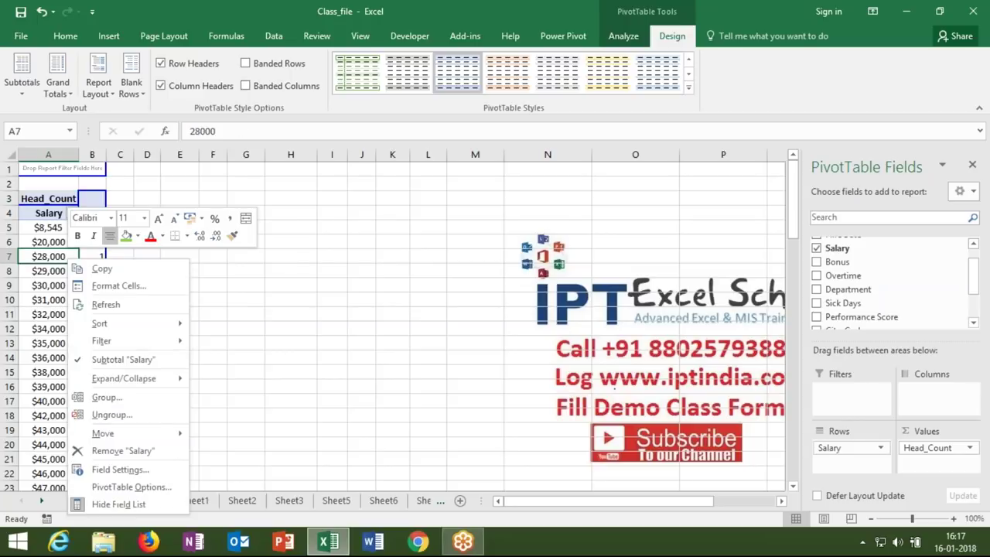
pyautogui.click(137, 402)
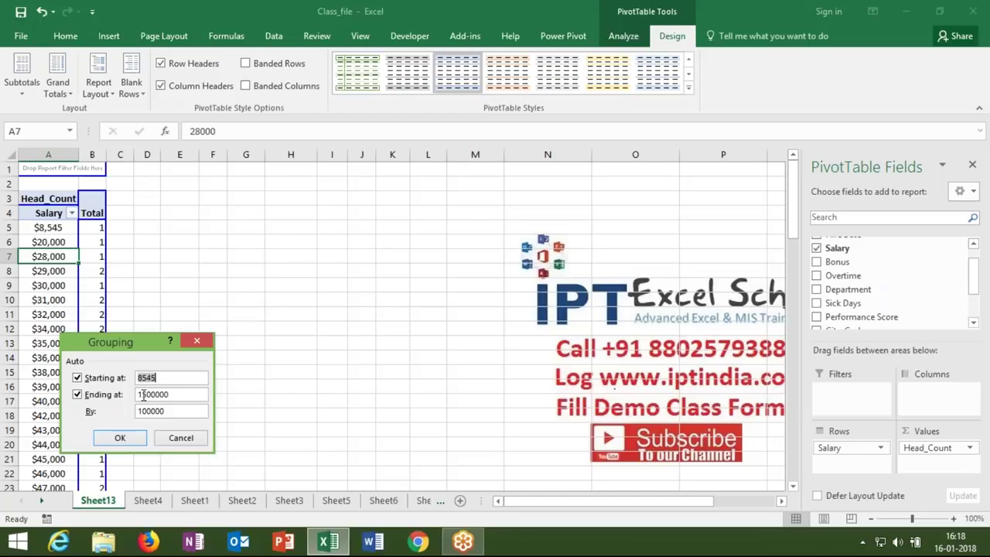
pyautogui.press('End')
pyautogui.write('0')
pyautogui.press('Delete')
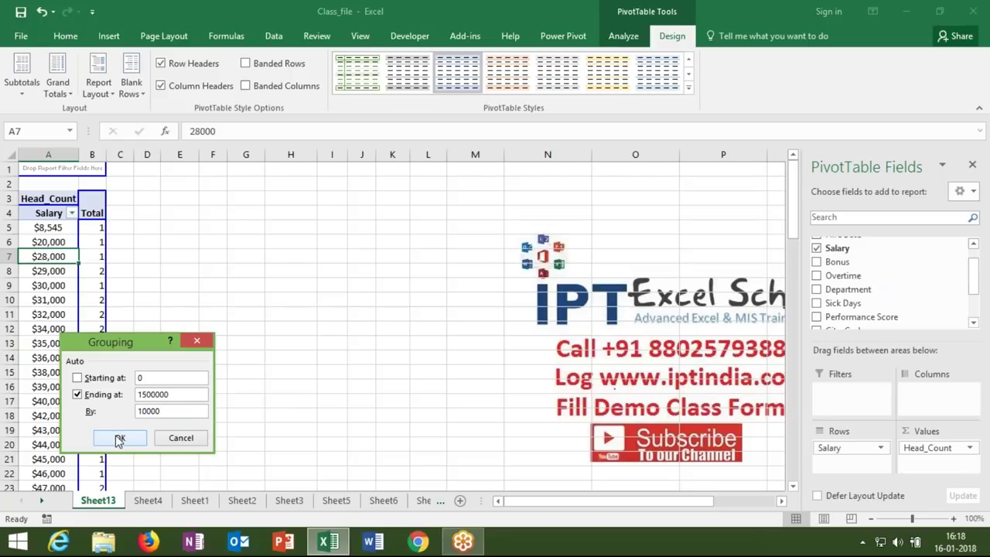
pyautogui.click(119, 439)
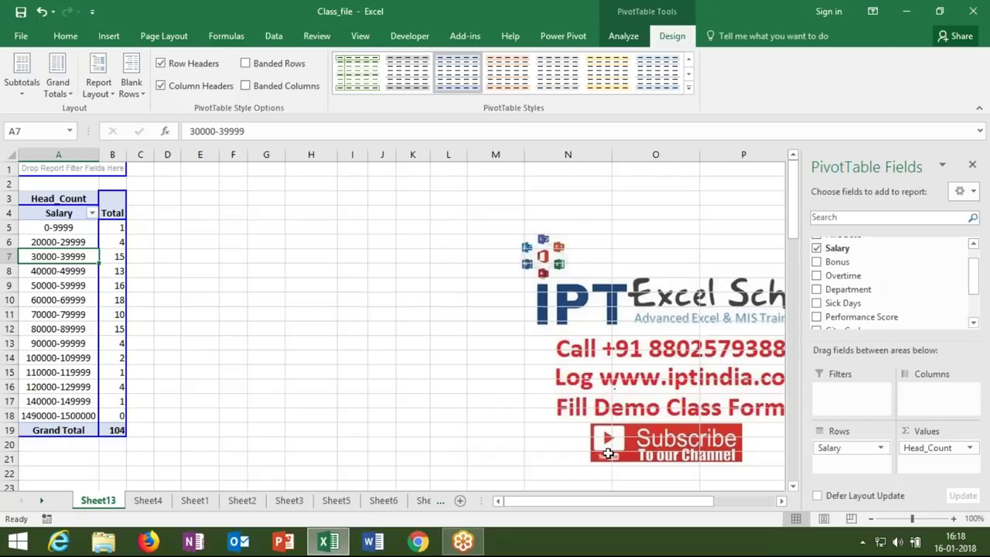
# Step: Replace Salary in Rows with Hire Date, grouped by months totalling 104
pyautogui.moveTo(865, 448); pyautogui.dragTo(893, 325)
pyautogui.moveTo(973, 306); pyautogui.dragTo(973, 267)
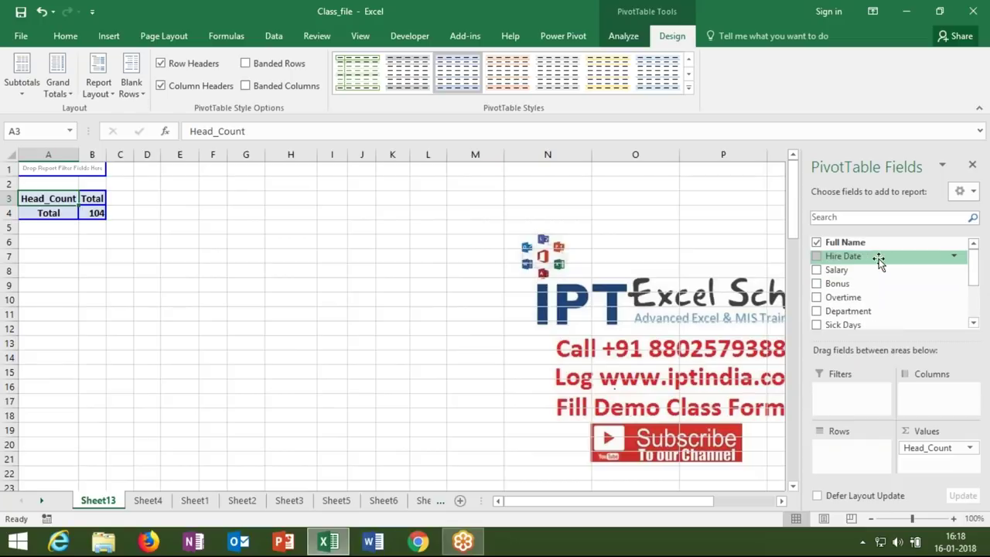
pyautogui.moveTo(879, 259); pyautogui.dragTo(866, 452)
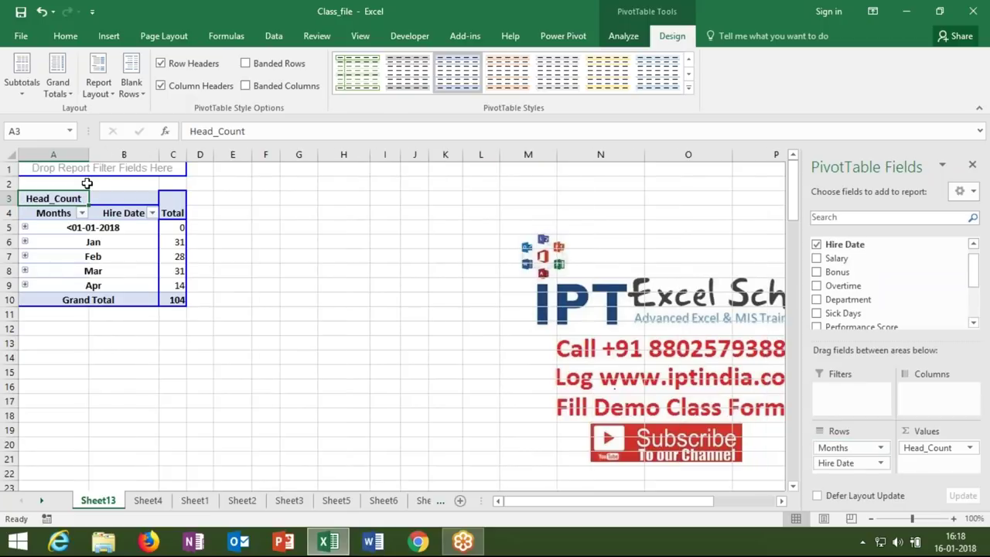
# Step: Ungroup Hire Date into individual days, then regroup the dates by month
pyautogui.rightClick(67, 241)
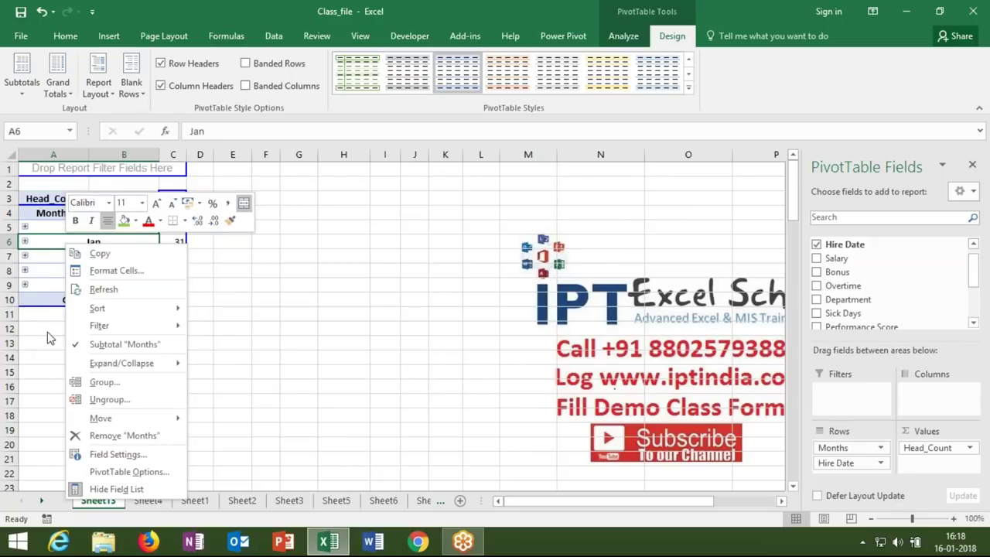
pyautogui.press('Escape')
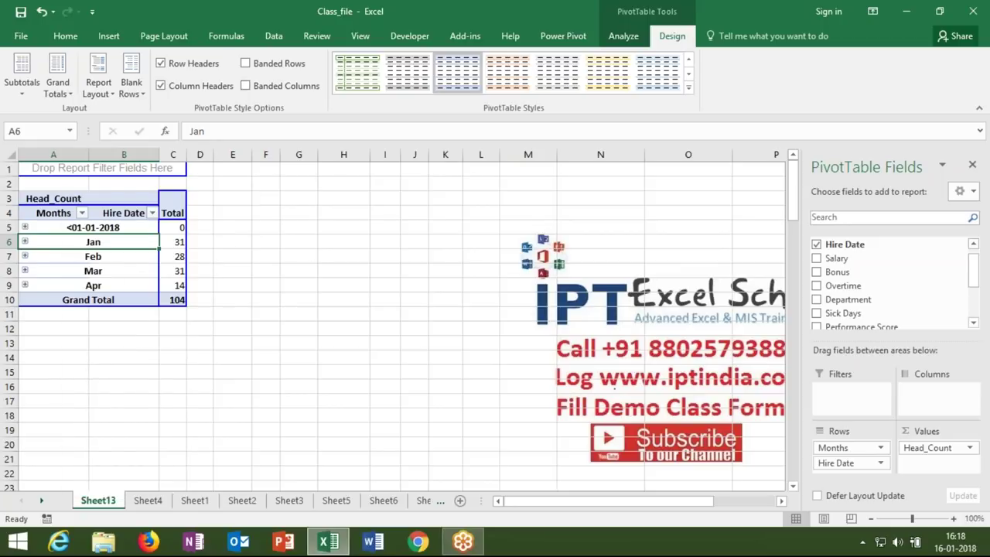
pyautogui.hotkey('alt', 'shift', 'Left')
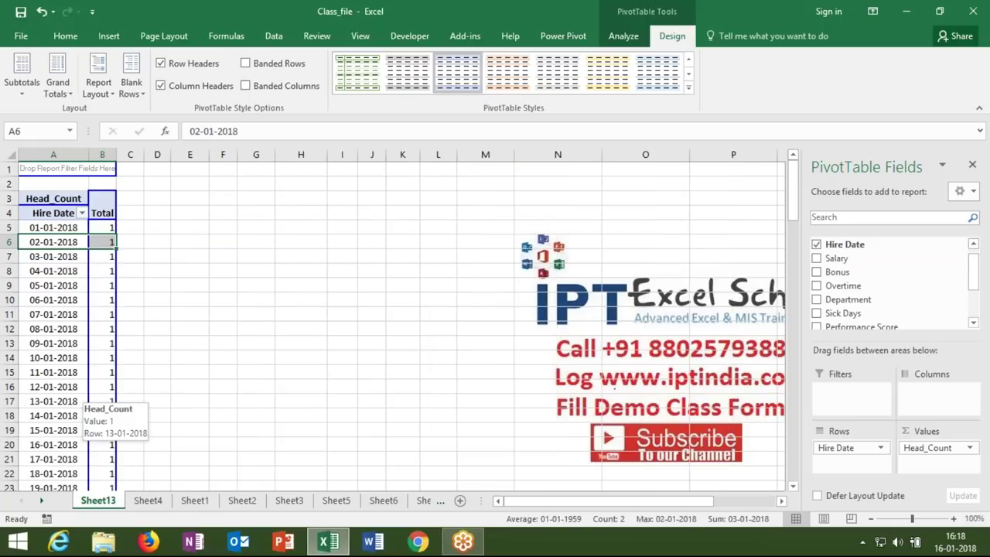
pyautogui.click(58, 299)
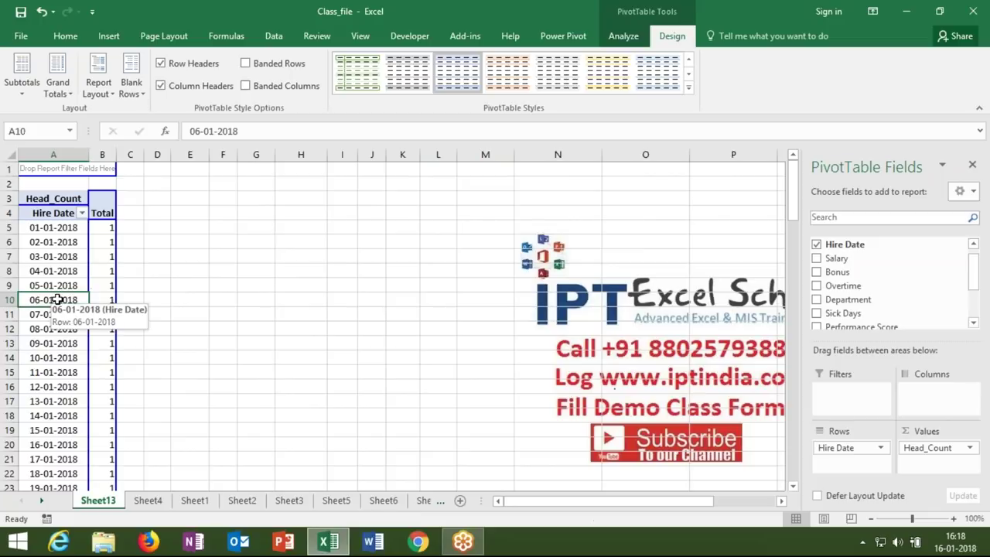
pyautogui.rightClick(58, 300)
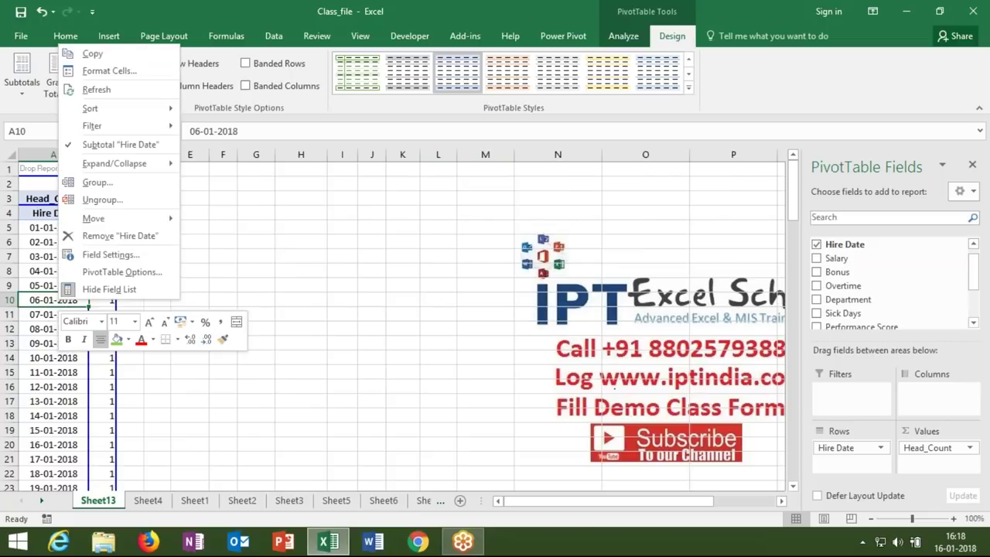
pyautogui.click(94, 184)
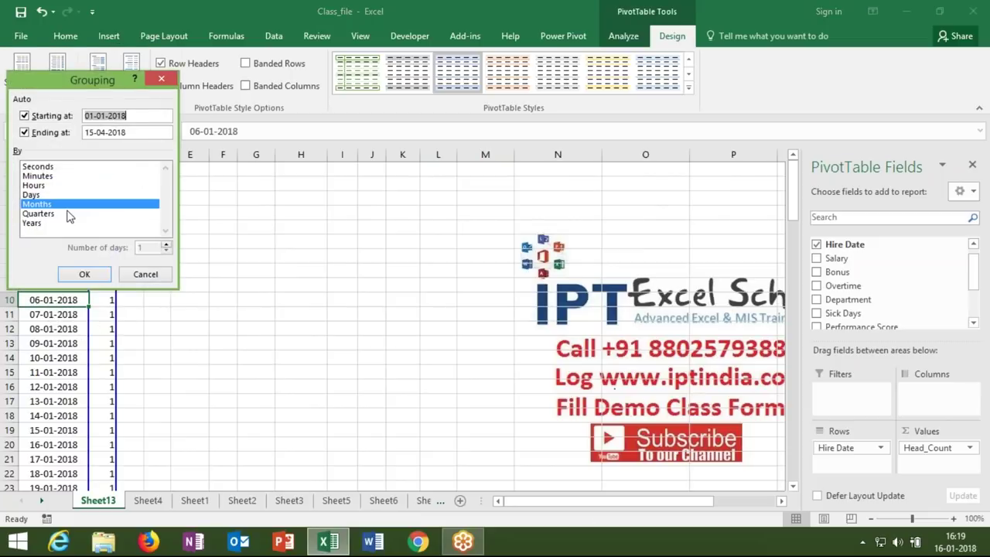
pyautogui.click(86, 277)
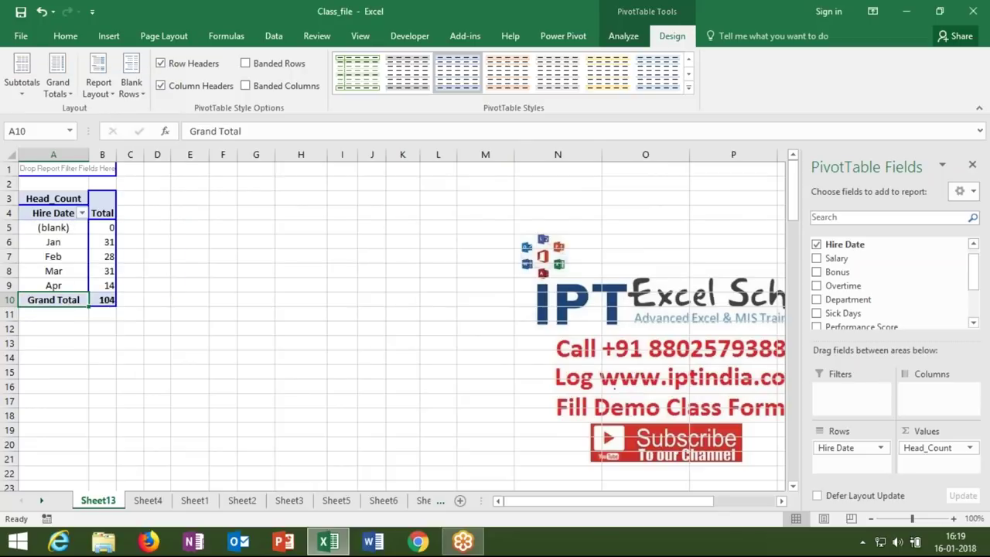
# Step: Group Hire Date by Quarters and Months, giving Qtr1 90 and Qtr2 14
pyautogui.click(71, 258)
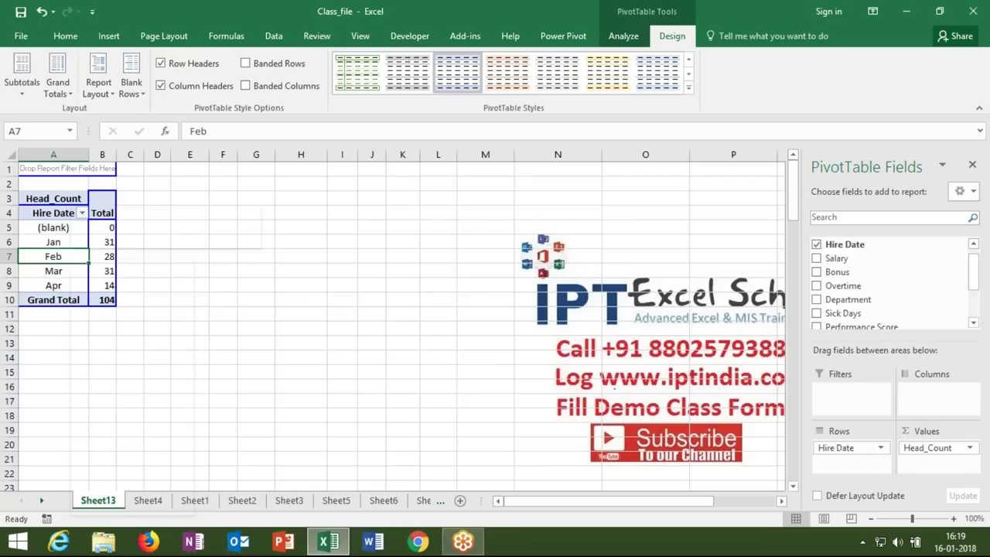
pyautogui.rightClick(71, 259)
pyautogui.click(109, 397)
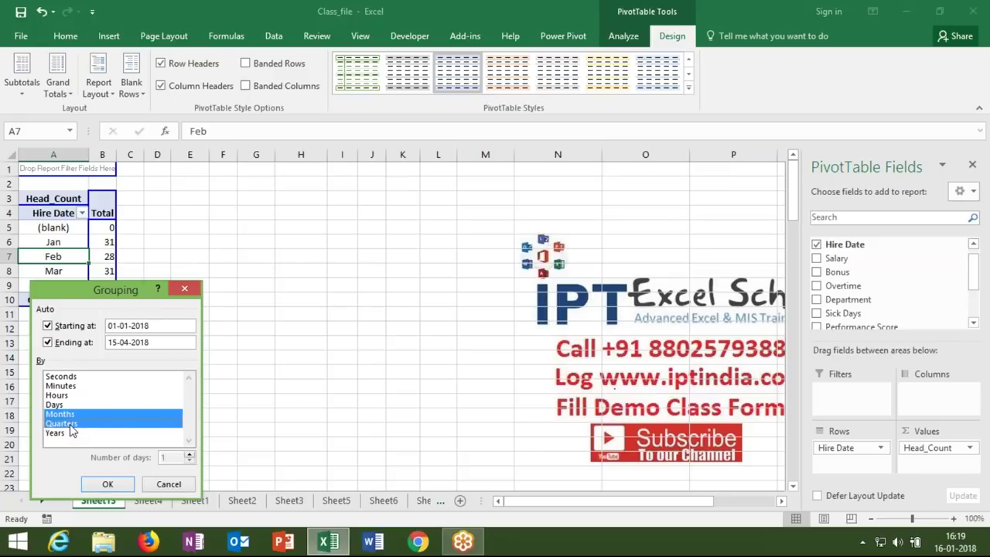
pyautogui.click(108, 483)
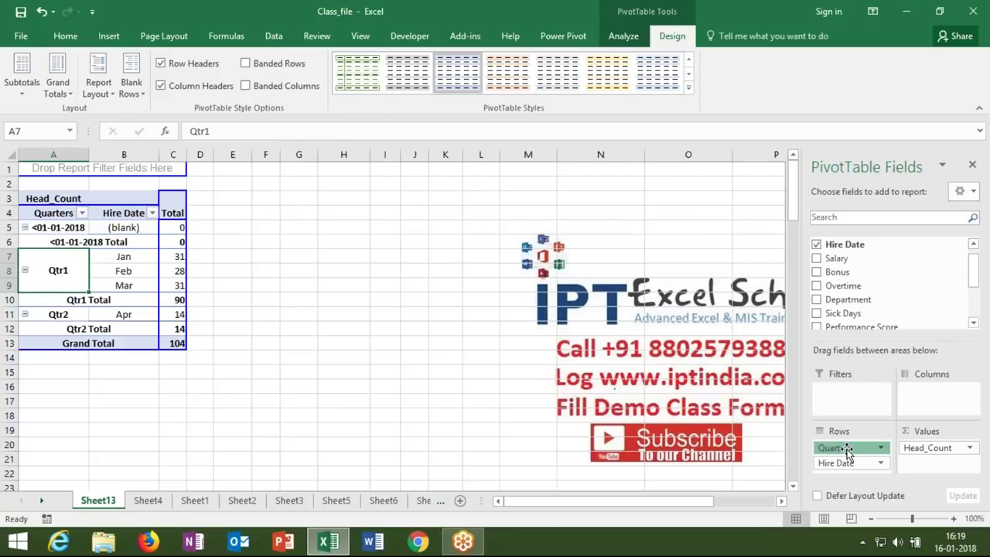
pyautogui.scroll(-1, 889, 282)
pyautogui.scroll(-1, 889, 283)
# Step: Clear Head_Count and Month, then put Department in Rows and Count of Salary in Values
pyautogui.scroll(-2, 890, 282)
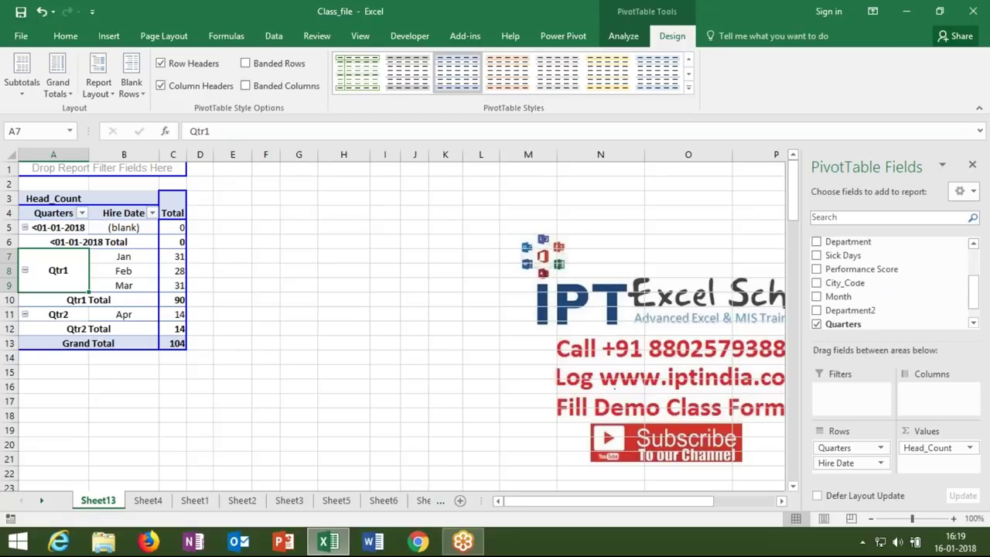
pyautogui.moveTo(839, 447); pyautogui.dragTo(464, 348)
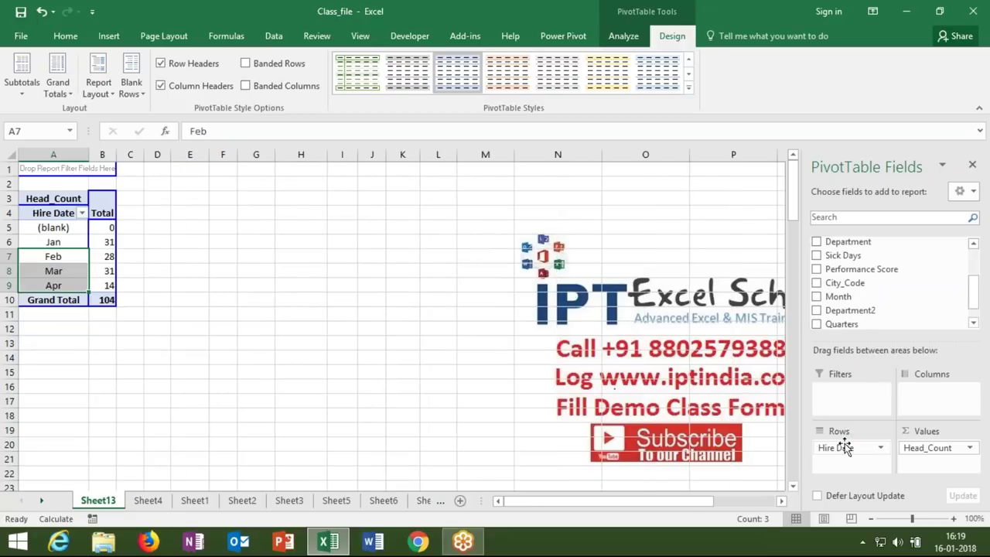
pyautogui.moveTo(936, 450); pyautogui.dragTo(899, 306)
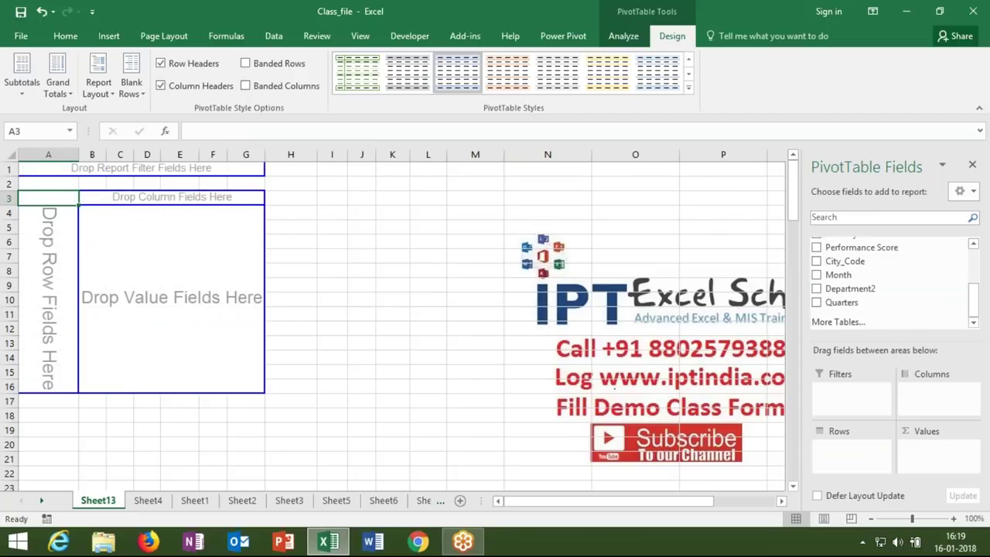
pyautogui.click(816, 275)
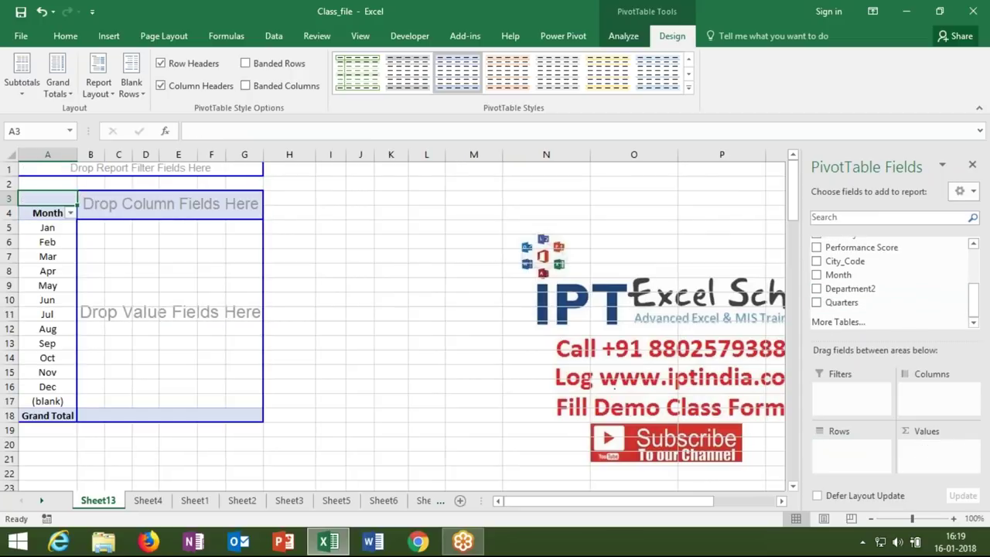
pyautogui.moveTo(973, 292); pyautogui.dragTo(970, 266)
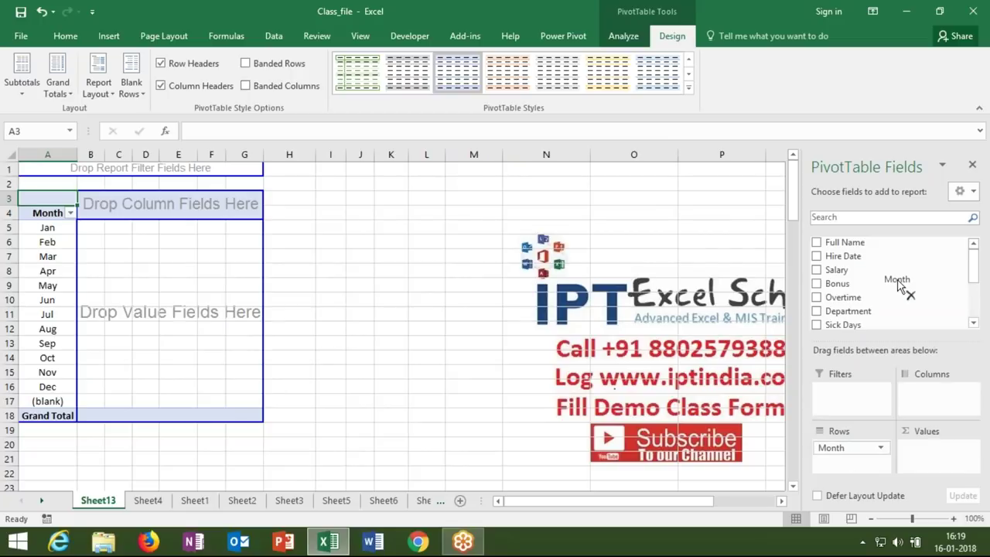
pyautogui.hotkey('ctrl', 'z')
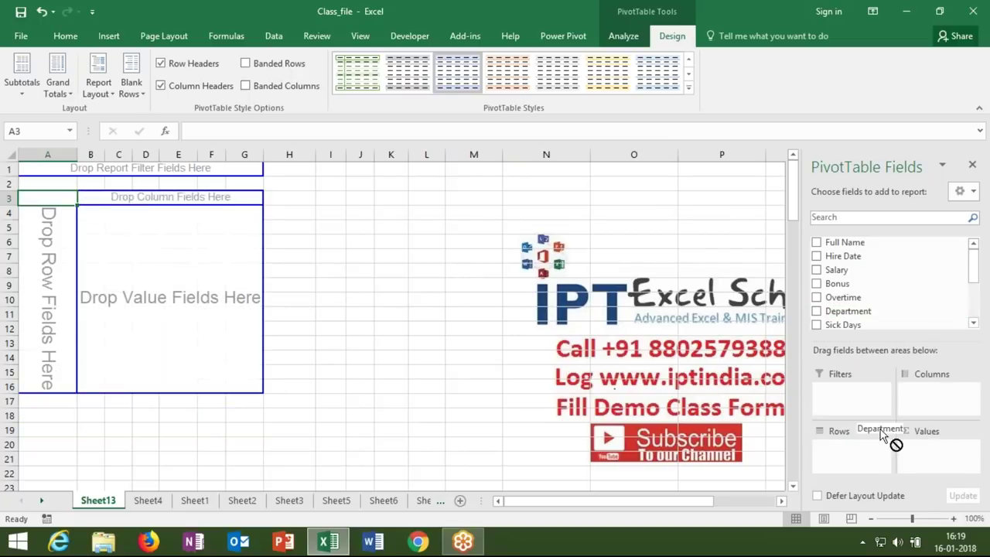
pyautogui.moveTo(864, 318); pyautogui.dragTo(851, 448)
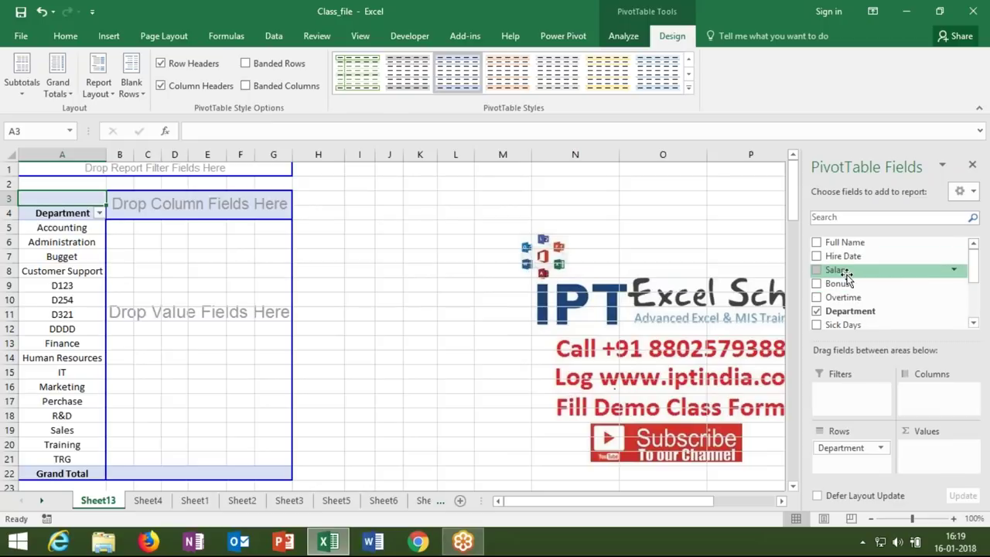
pyautogui.moveTo(847, 277); pyautogui.dragTo(937, 459)
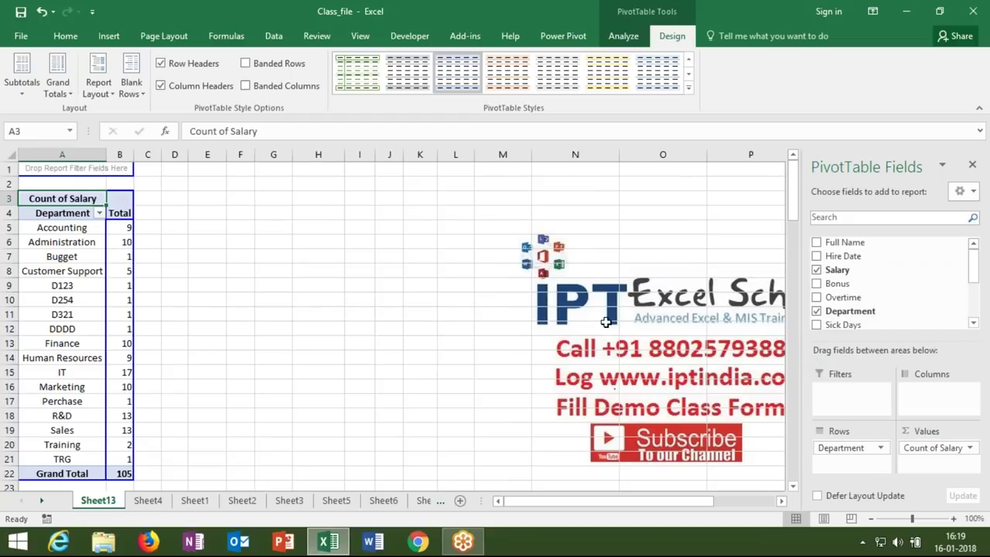
# Step: Change the Salary value field to summarise by Sum, then check Bugget's salary total
pyautogui.click(971, 449)
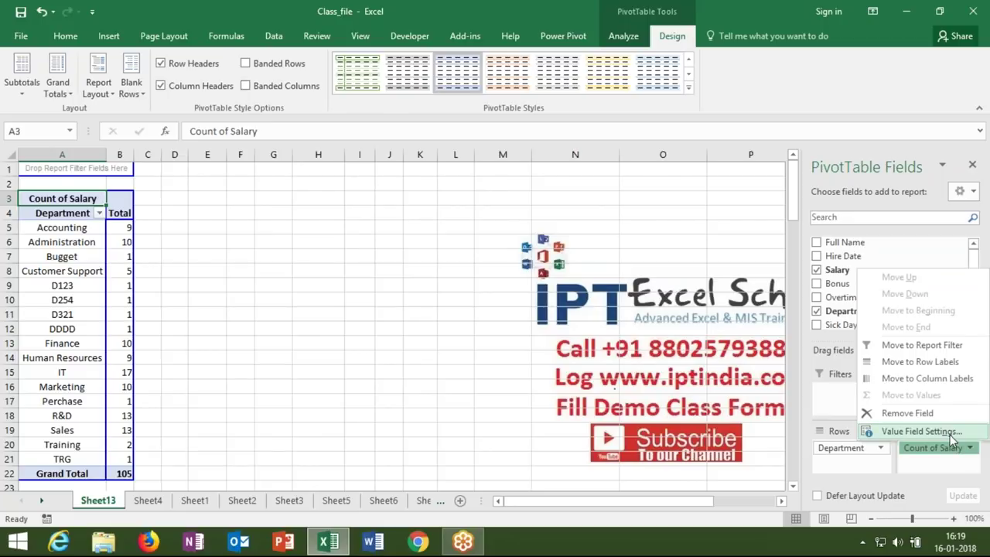
pyautogui.click(952, 431)
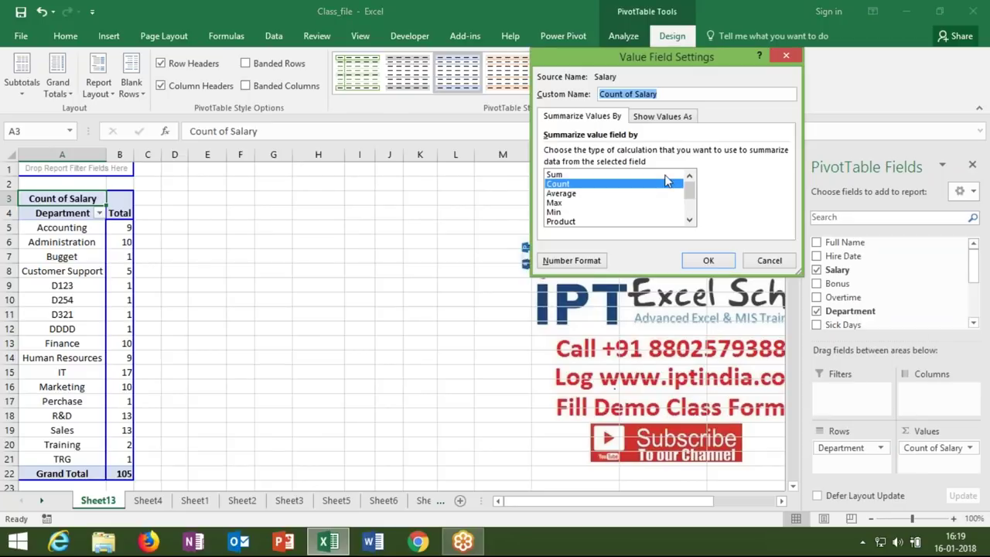
pyautogui.click(585, 175)
pyautogui.click(706, 261)
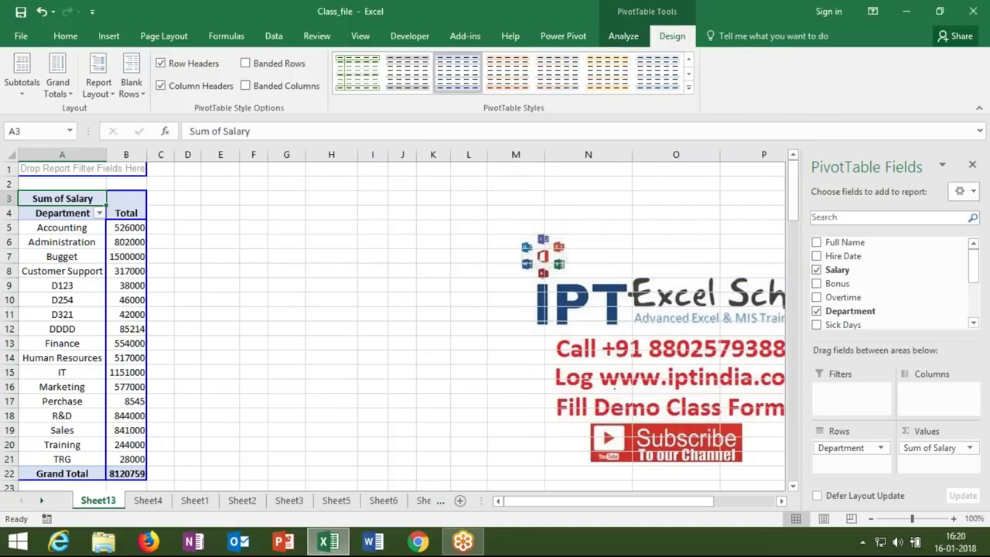
pyautogui.click(136, 253)
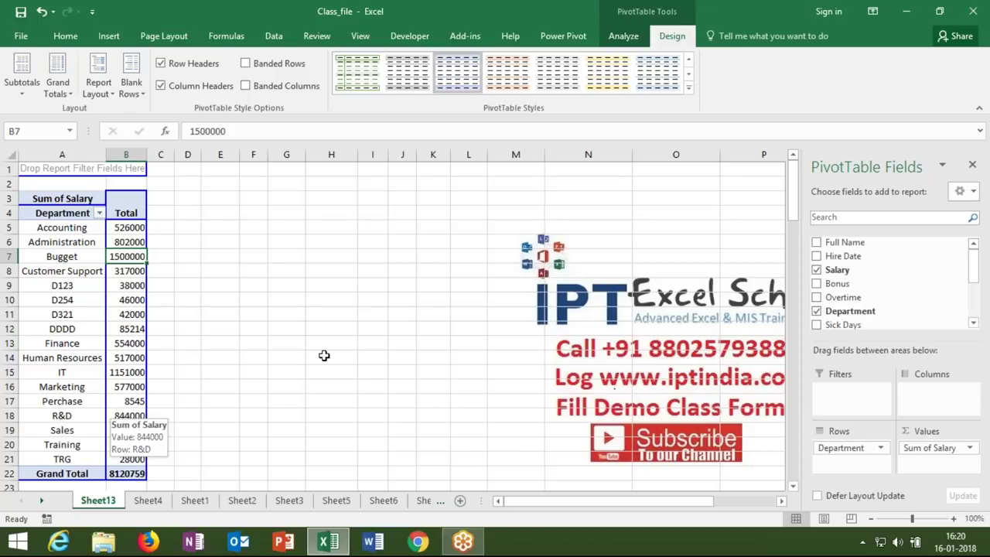
# Step: Show Sum of Salary as % Of the Bugget department item, base field Department
pyautogui.click(966, 449)
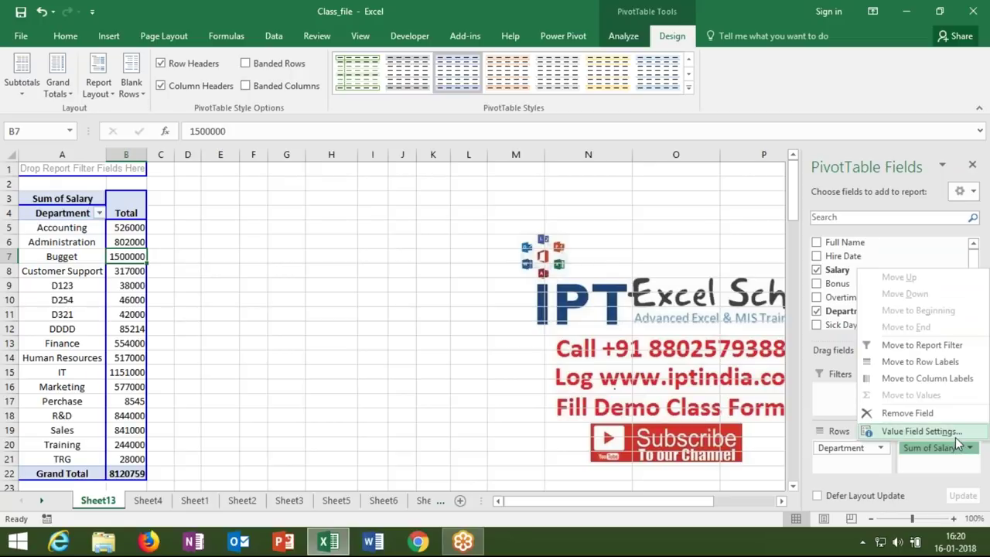
pyautogui.click(956, 434)
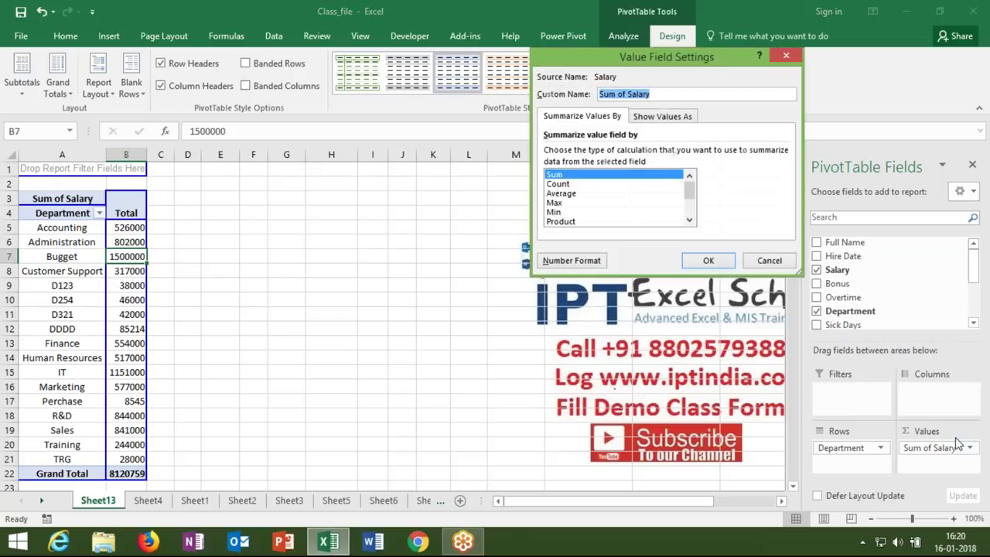
pyautogui.click(683, 116)
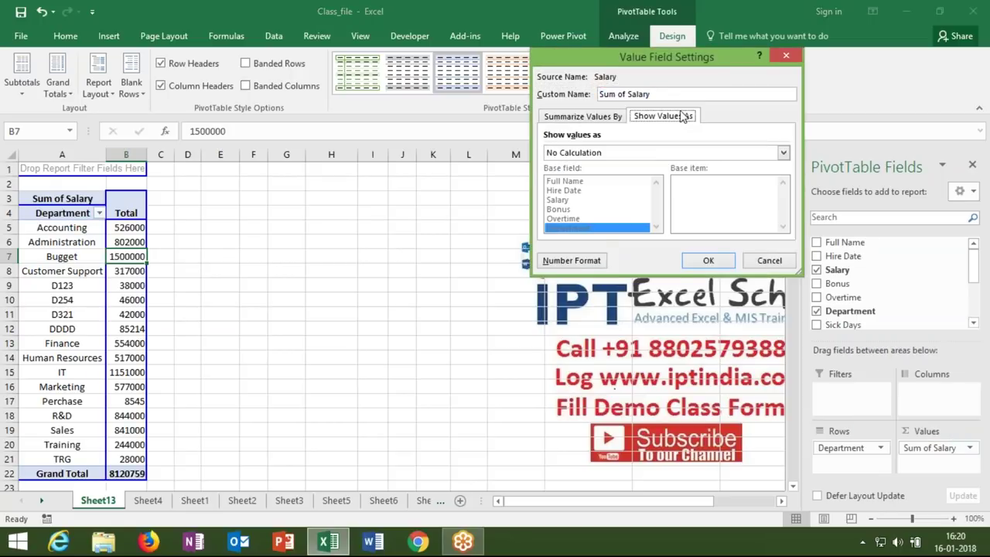
pyautogui.click(646, 153)
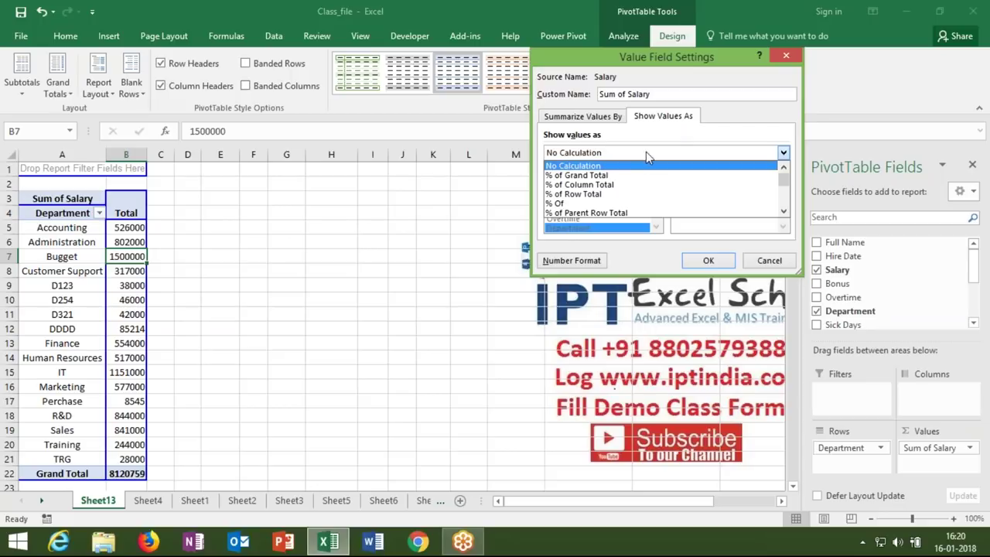
pyautogui.click(632, 203)
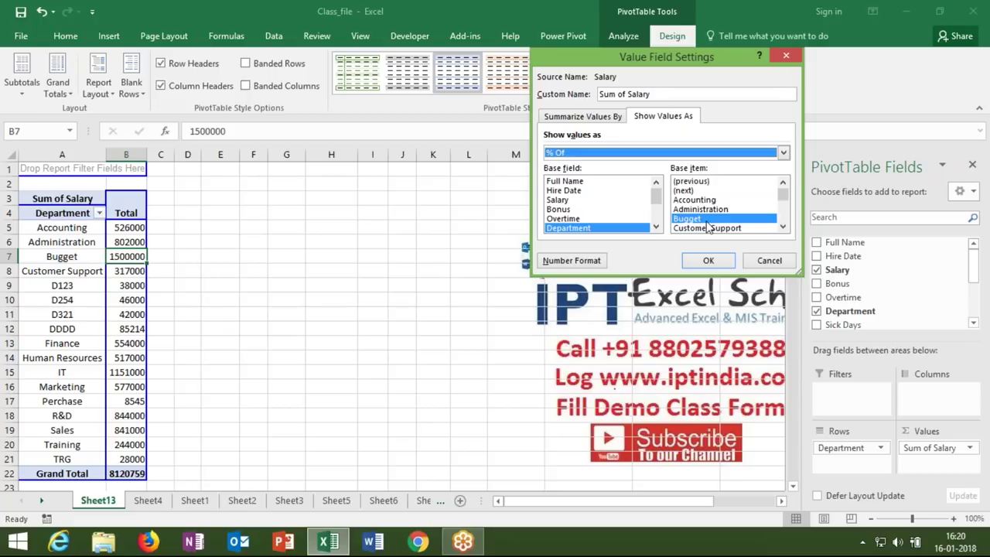
pyautogui.click(708, 261)
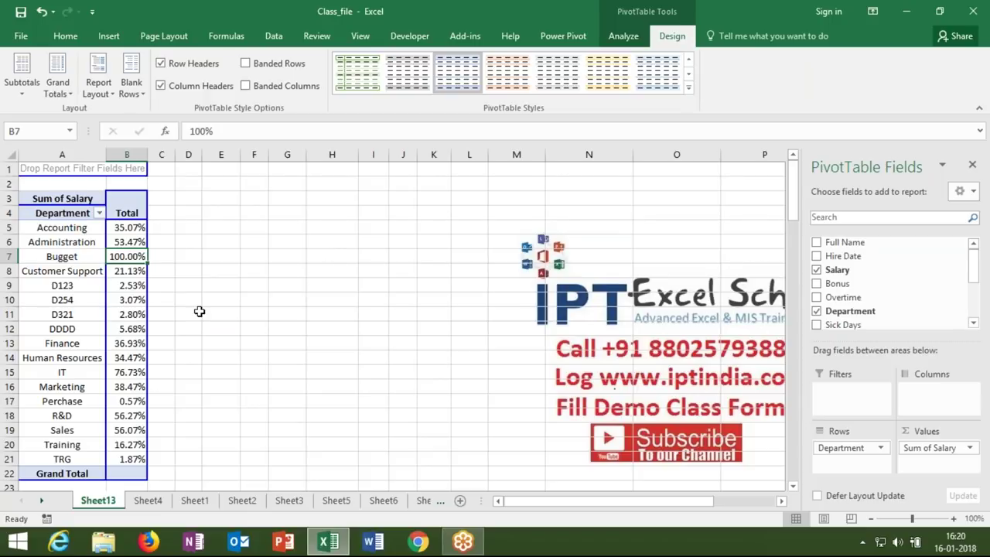
# Step: Review the % Of Bugget value field settings and close without changes
pyautogui.click(963, 449)
pyautogui.click(920, 431)
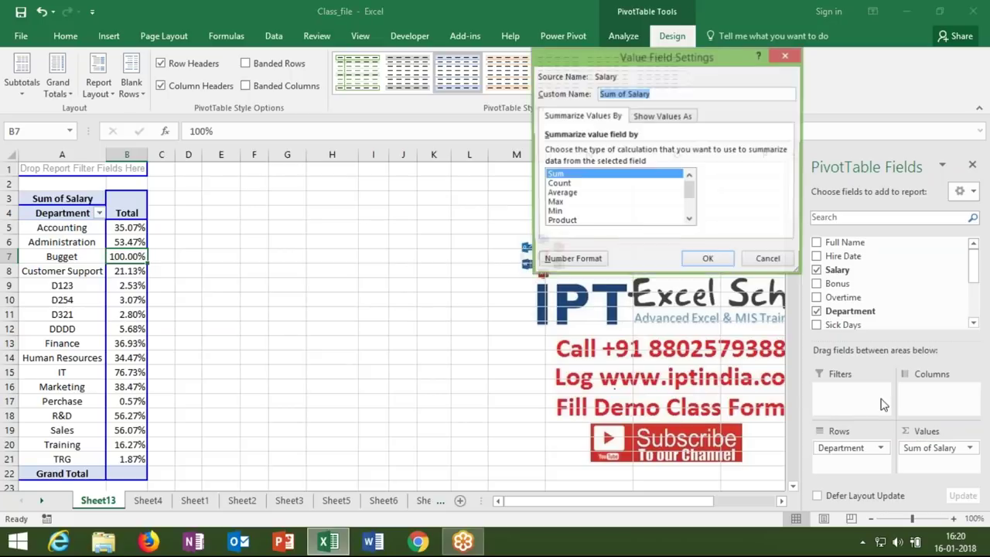
pyautogui.click(663, 118)
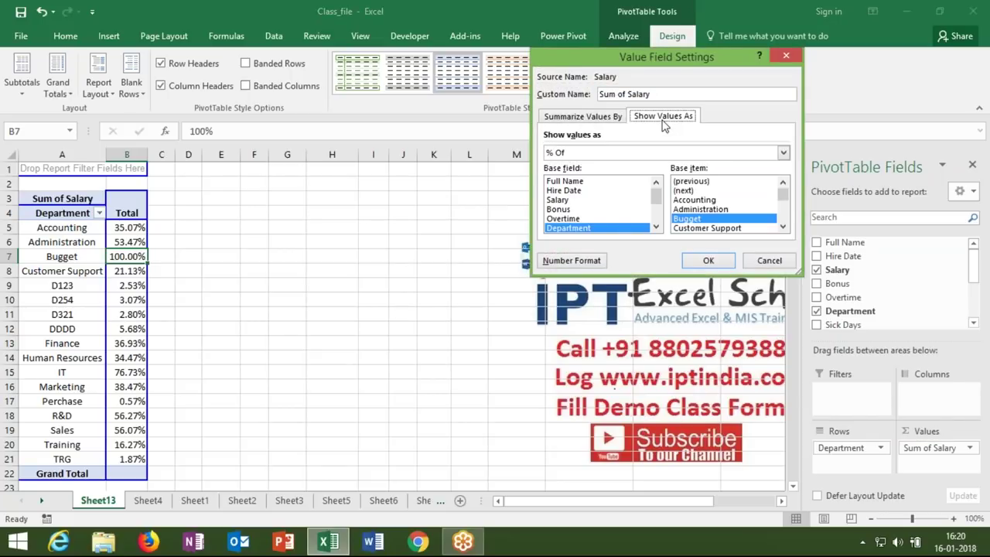
pyautogui.click(789, 57)
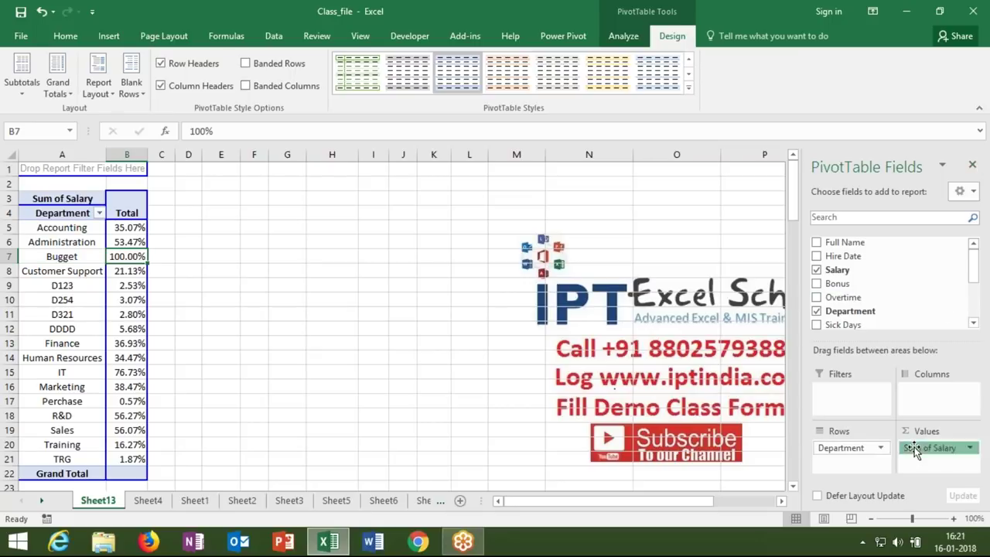
# Step: Replace Sum of Salary with Salary, Bonus and Overtime values, switching Count of Salary to Sum
pyautogui.moveTo(929, 447)
pyautogui.mouseDown()
pyautogui.moveTo(885, 285)
pyautogui.moveTo(928, 467)
pyautogui.mouseUp()
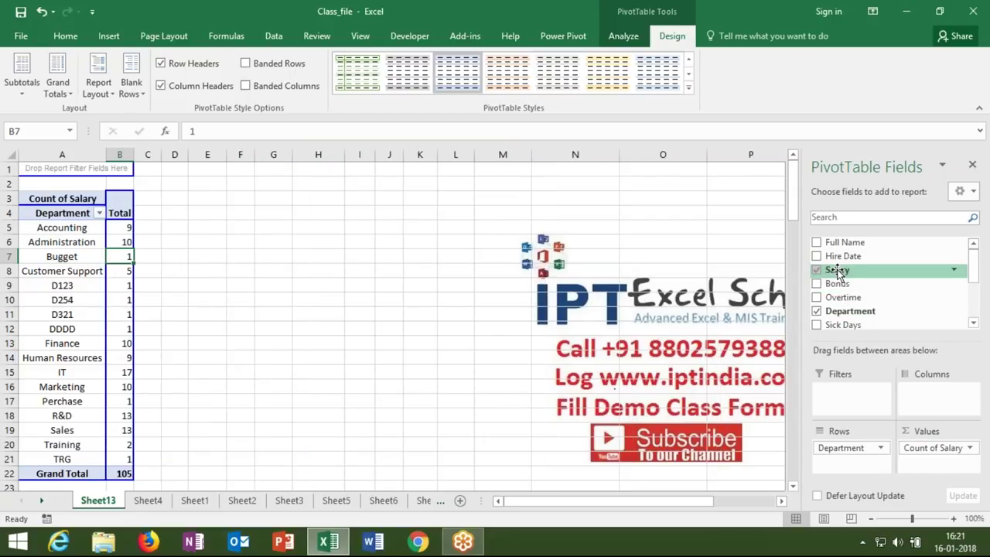
pyautogui.scroll(-1, 858, 290)
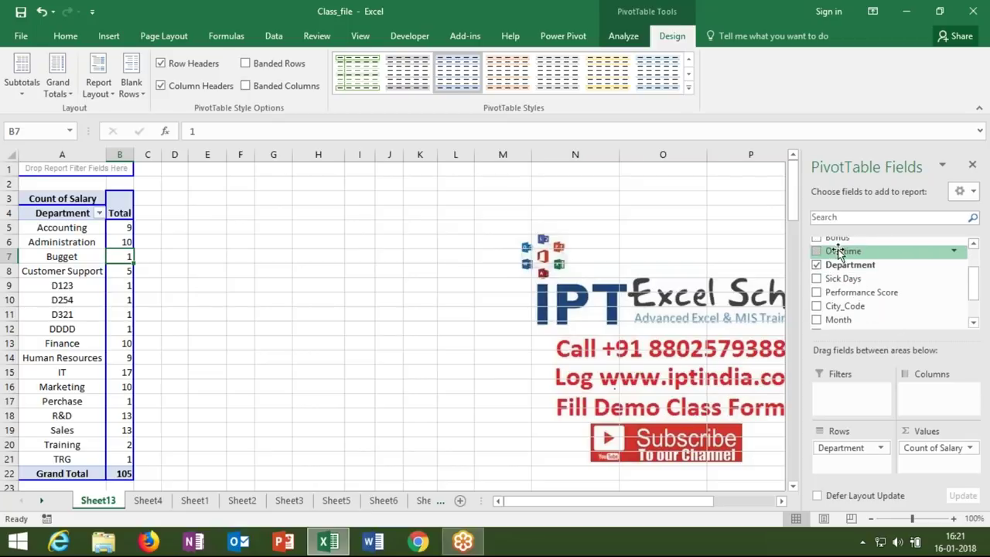
pyautogui.moveTo(928, 448); pyautogui.dragTo(927, 456)
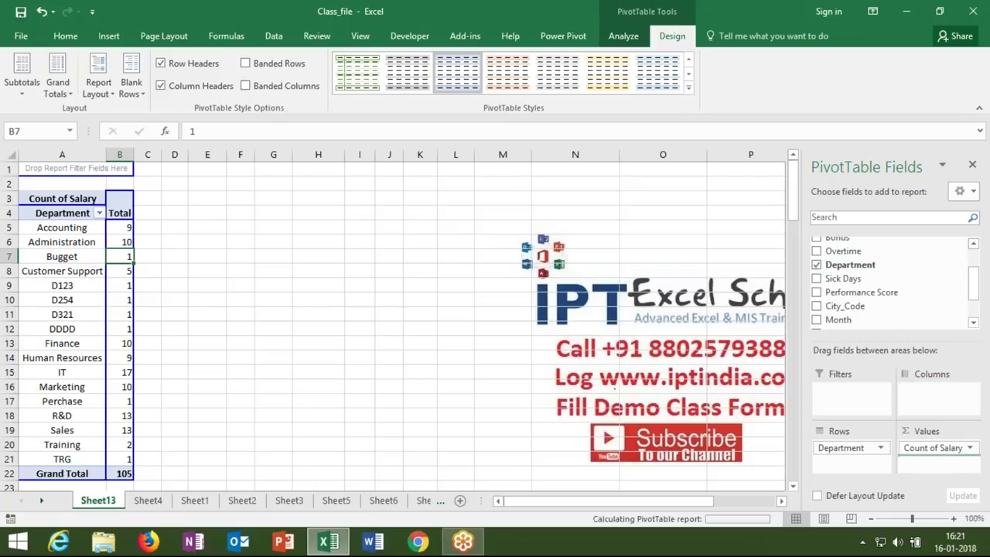
pyautogui.moveTo(844, 250); pyautogui.dragTo(950, 473)
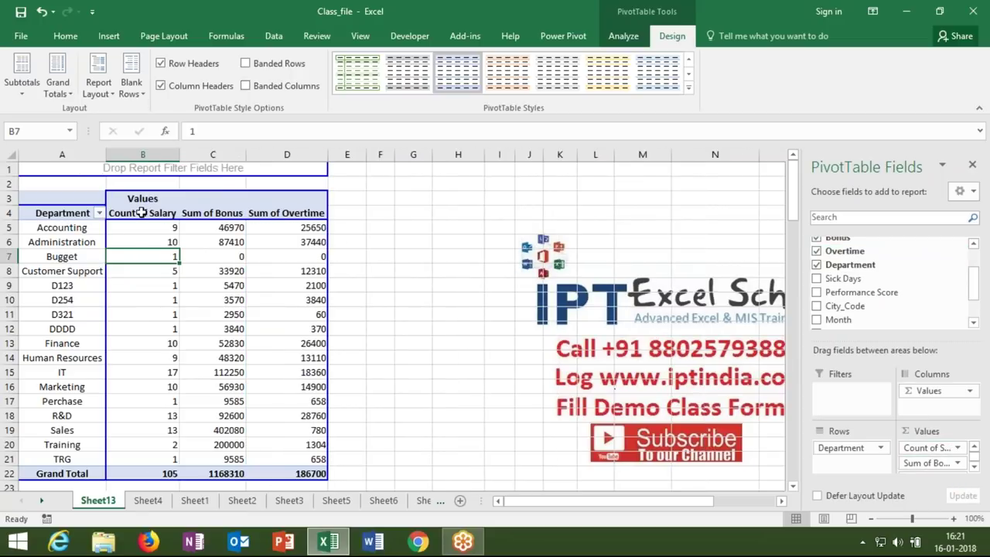
pyautogui.doubleClick(142, 213)
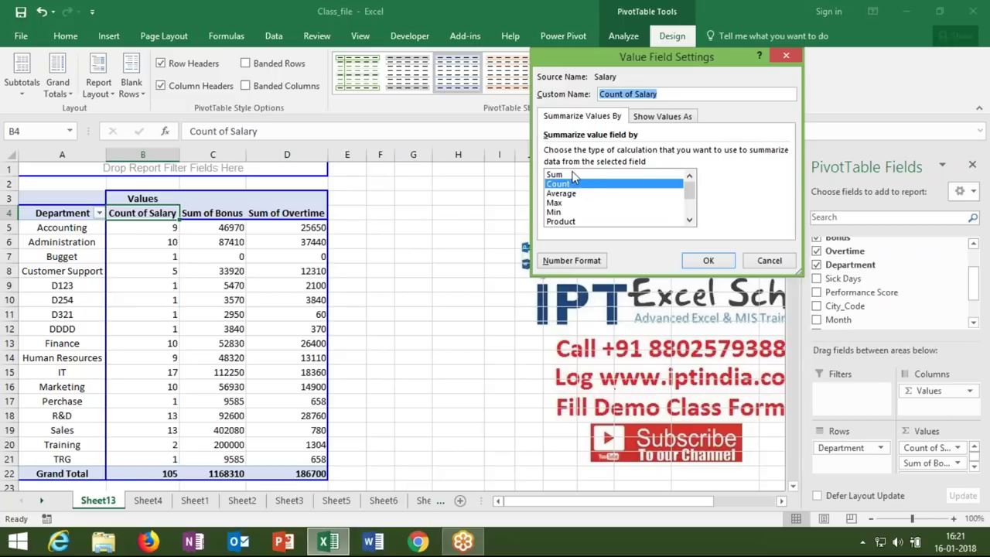
pyautogui.click(555, 175)
pyautogui.click(708, 260)
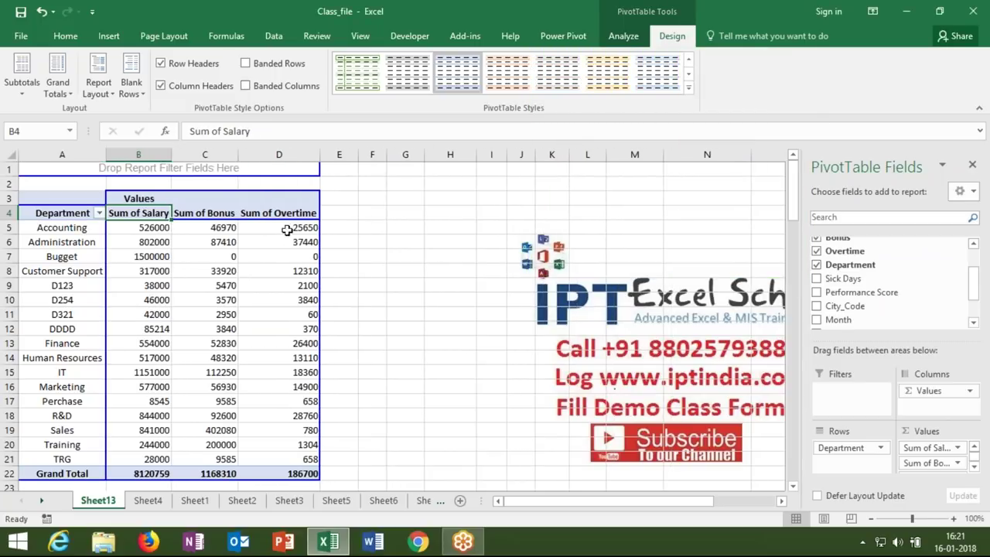
pyautogui.moveTo(279, 242)
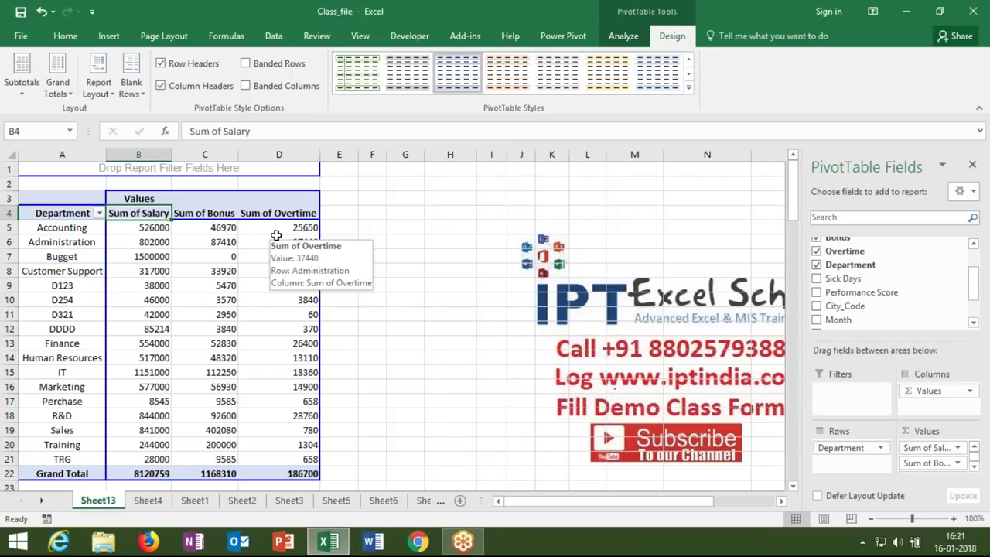
# Step: On Sheet4, check the first employee's salary and overtime, then select column F (Department)
pyautogui.click(147, 501)
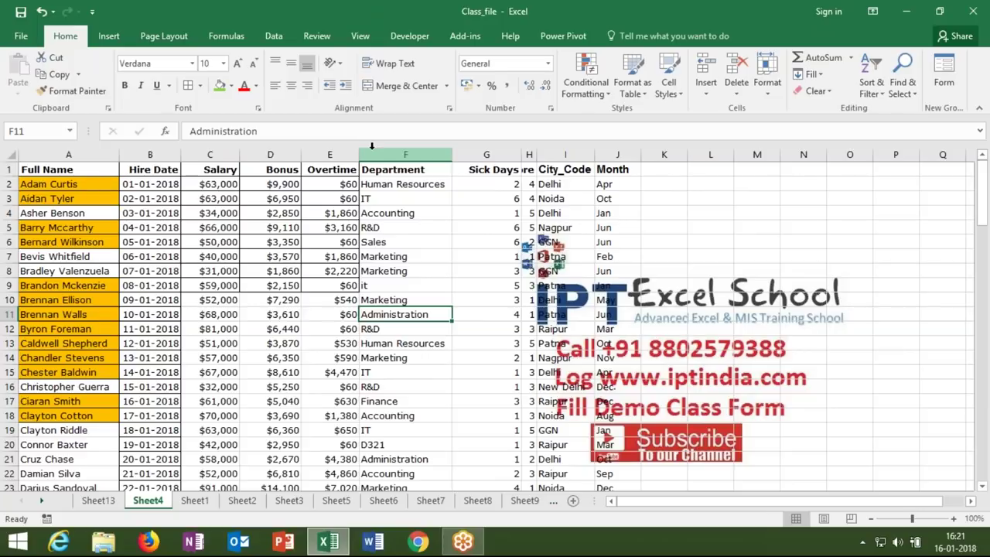
pyautogui.click(405, 154)
pyautogui.click(226, 185)
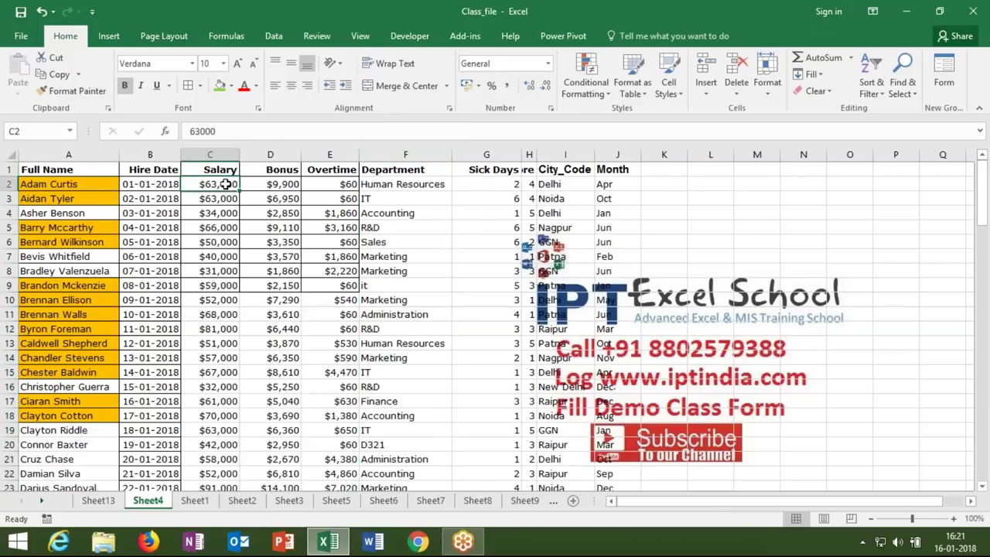
pyautogui.click(284, 190)
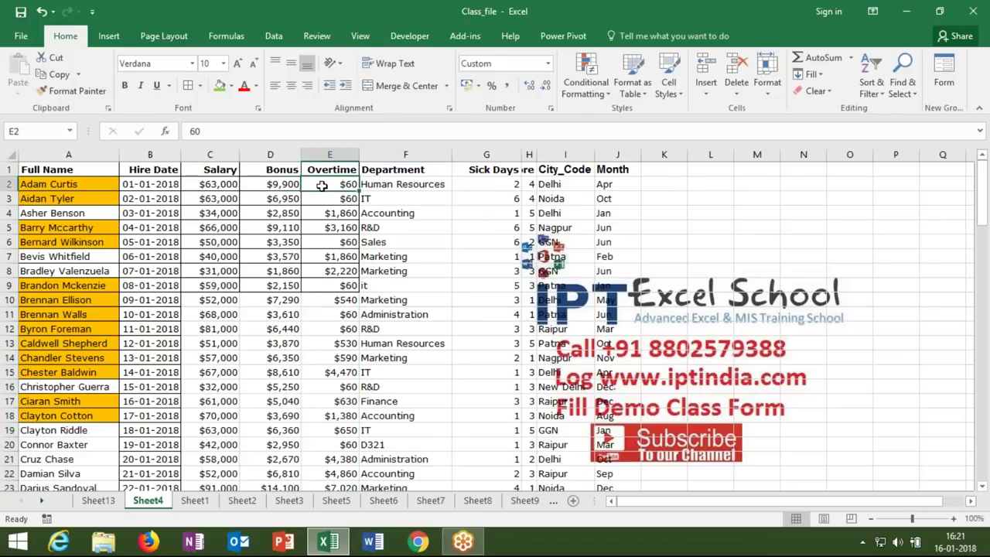
pyautogui.click(396, 152)
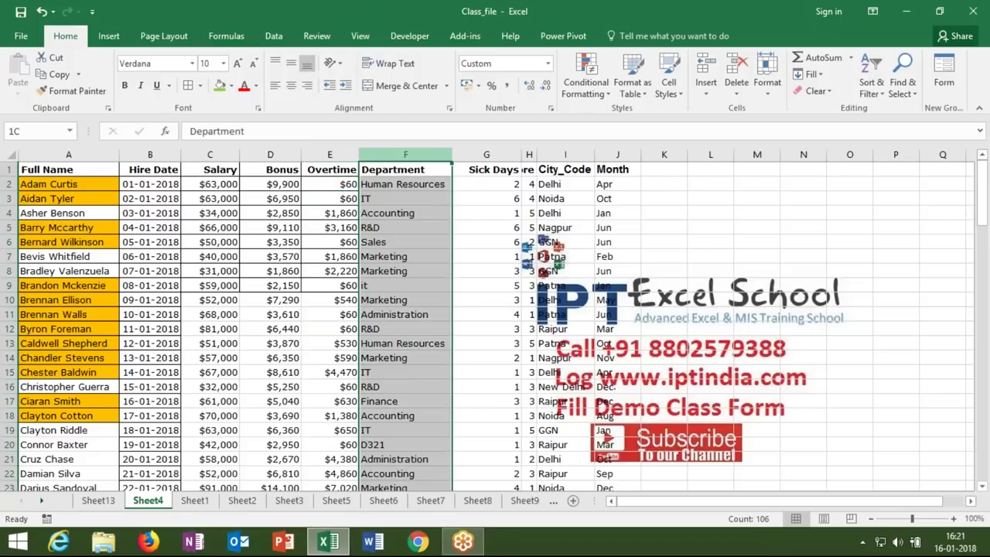
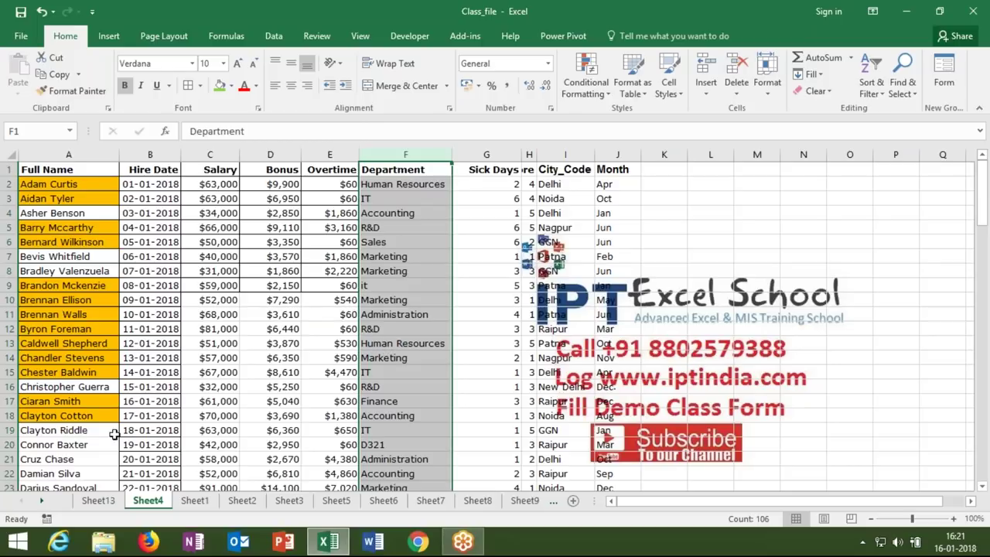
# Step: On Sheet13's pivot, start a calculated field named Total with its default formula cleared
pyautogui.click(99, 500)
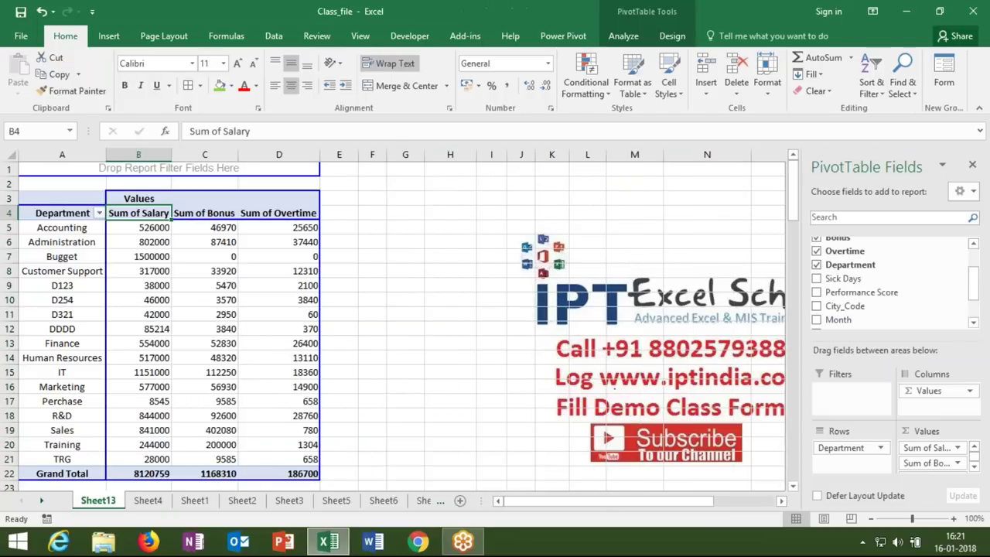
pyautogui.click(144, 275)
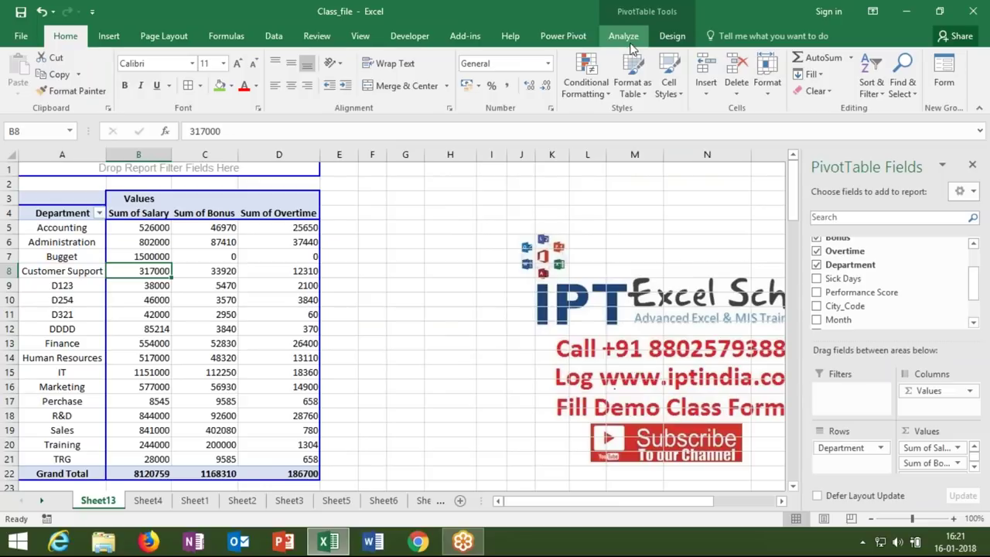
pyautogui.click(624, 36)
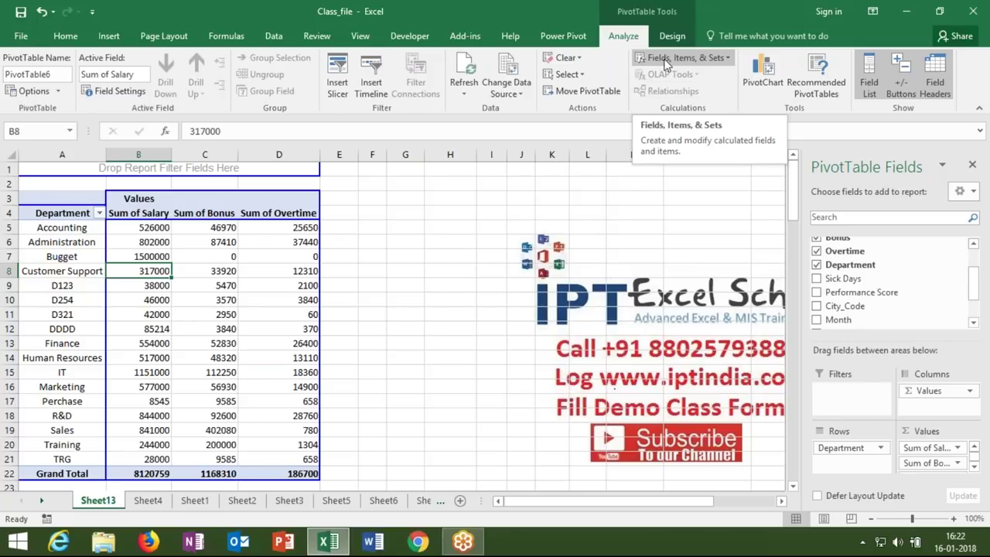
pyautogui.click(665, 61)
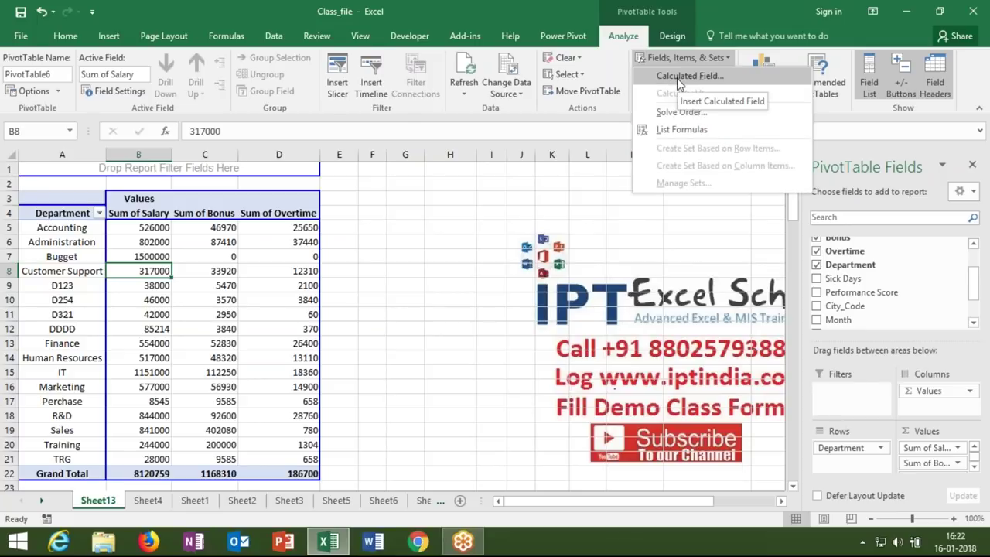
pyautogui.click(677, 77)
pyautogui.write('Total')
pyautogui.press('Tab')
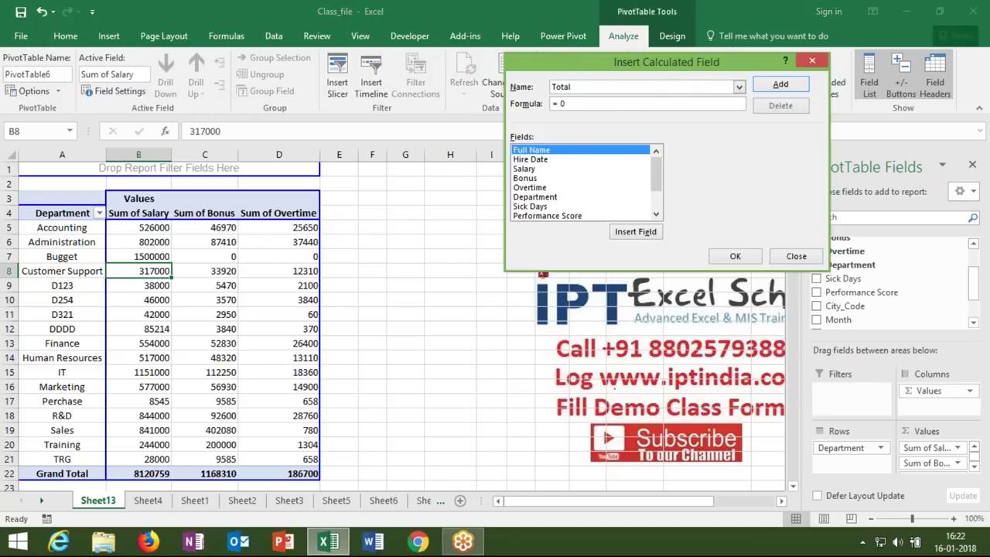
pyautogui.press('BackSpace')
pyautogui.press('BackSpace')
# Step: Build the formula =Salary+Bonus+Overtime from the field list and add the Total field
pyautogui.click(541, 169)
pyautogui.click(635, 232)
pyautogui.write('+')
pyautogui.click(534, 178)
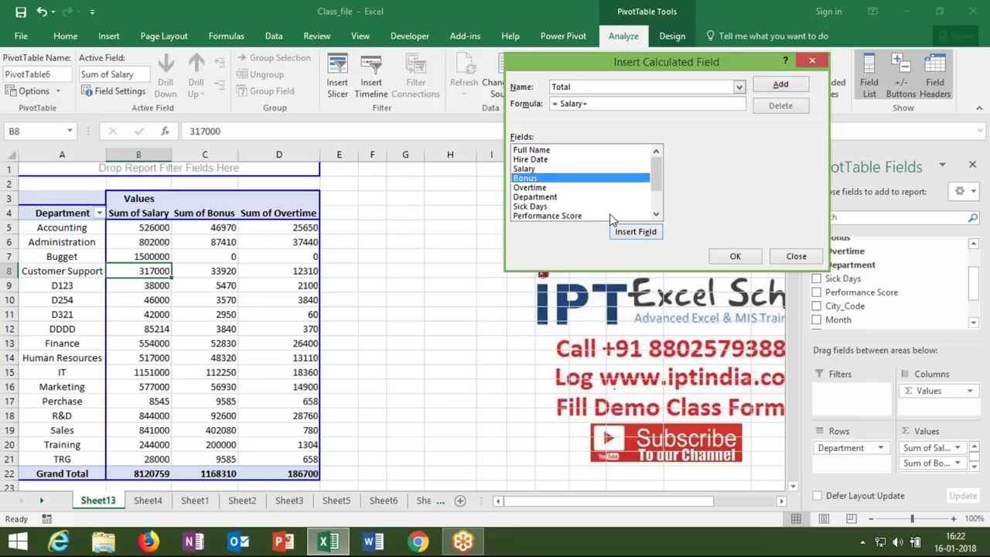
pyautogui.click(625, 232)
pyautogui.write('+')
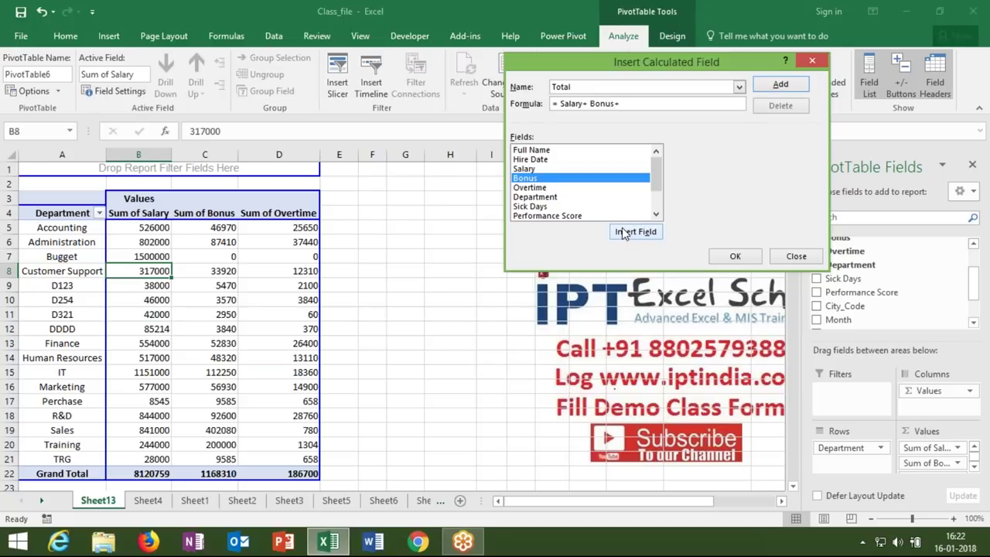
pyautogui.click(541, 188)
pyautogui.click(627, 236)
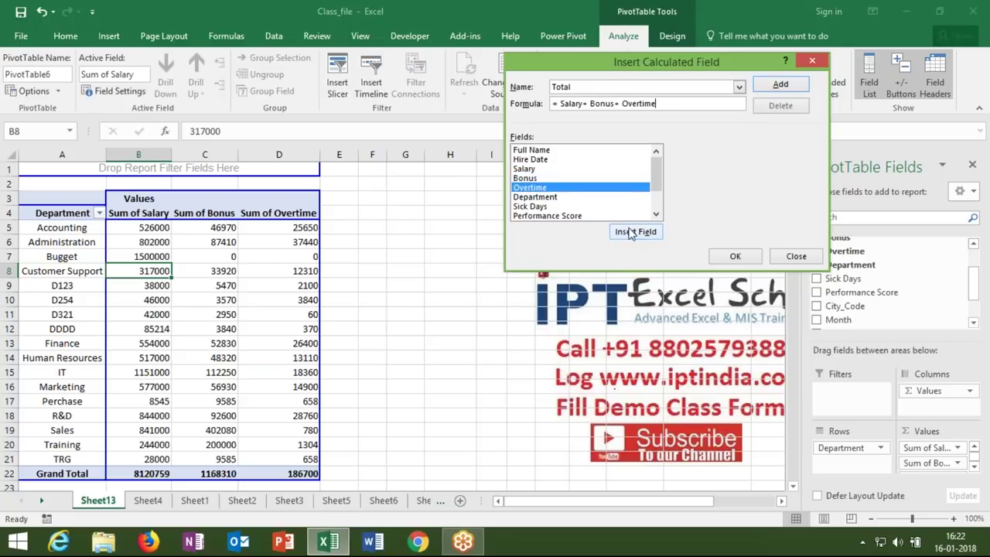
pyautogui.click(770, 85)
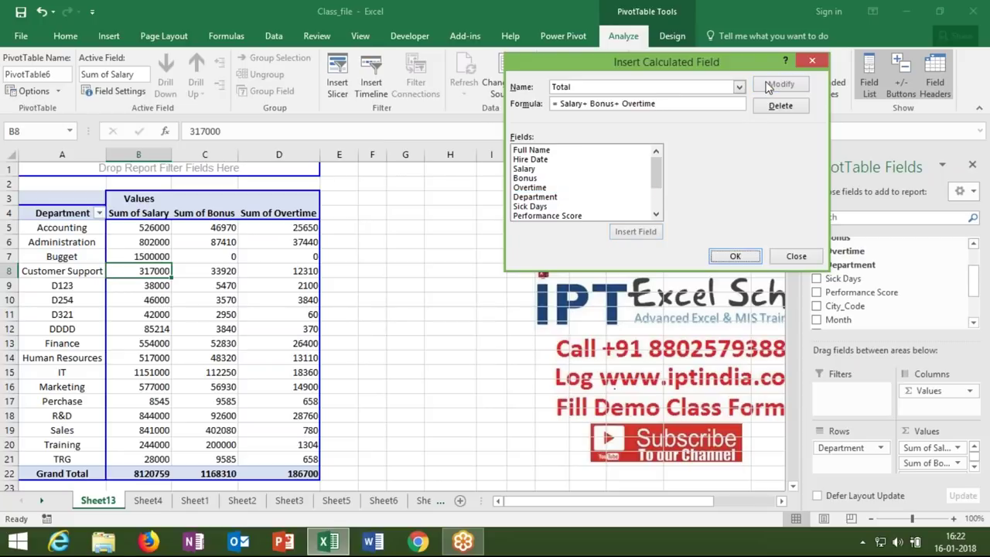
pyautogui.click(735, 256)
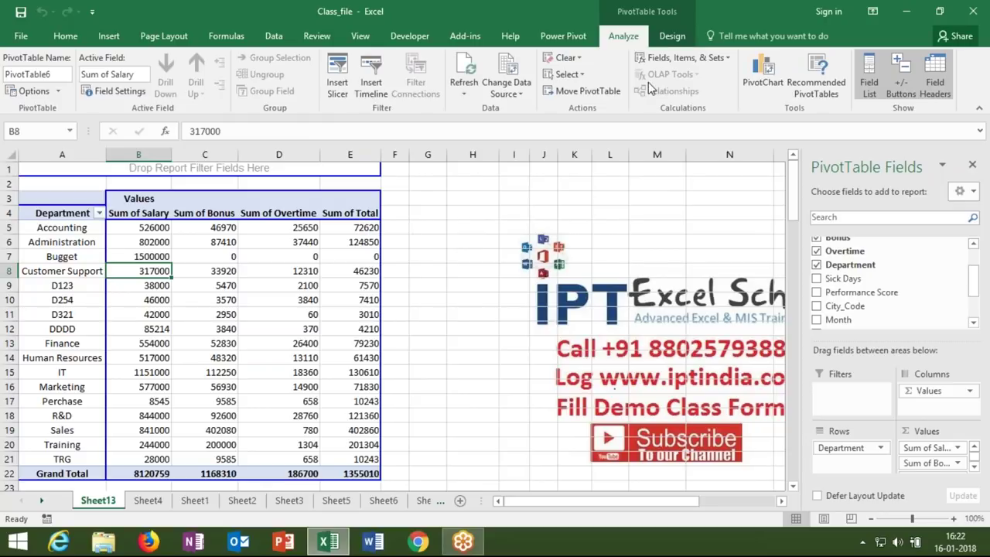
# Step: Create a calculated field named Tax with formula =Total*28% and add it to the pivot
pyautogui.click(673, 58)
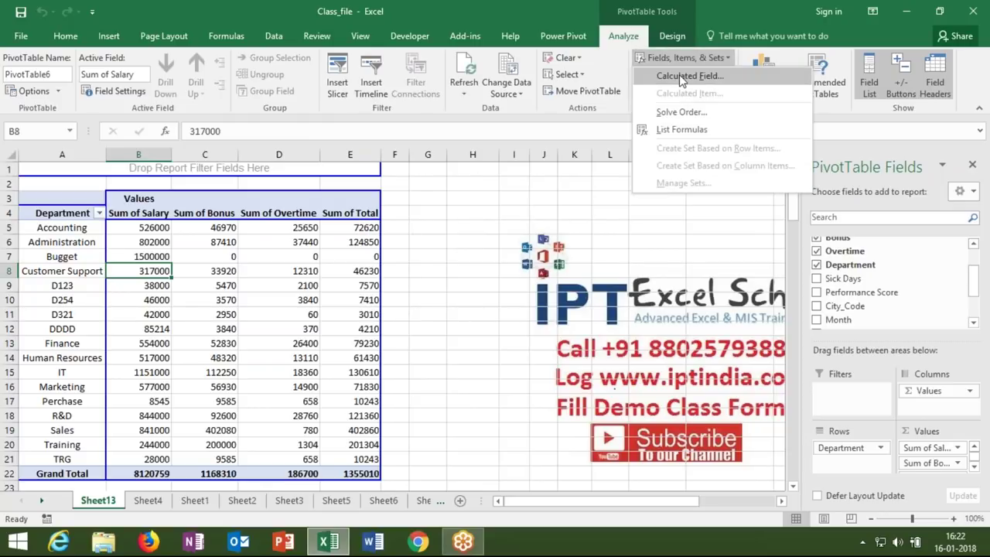
pyautogui.click(689, 75)
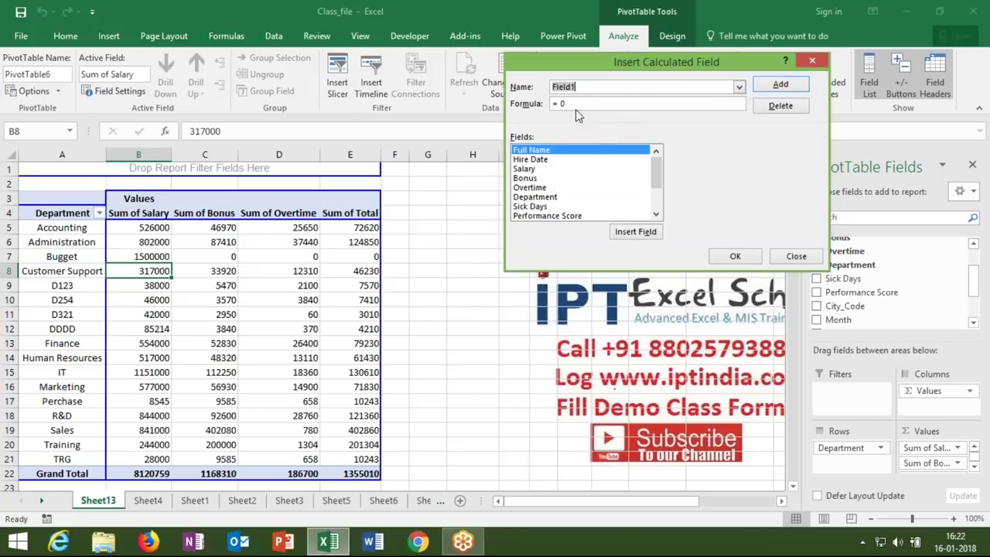
pyautogui.write('Ta')
pyautogui.write('x')
pyautogui.moveTo(655, 182); pyautogui.dragTo(655, 202)
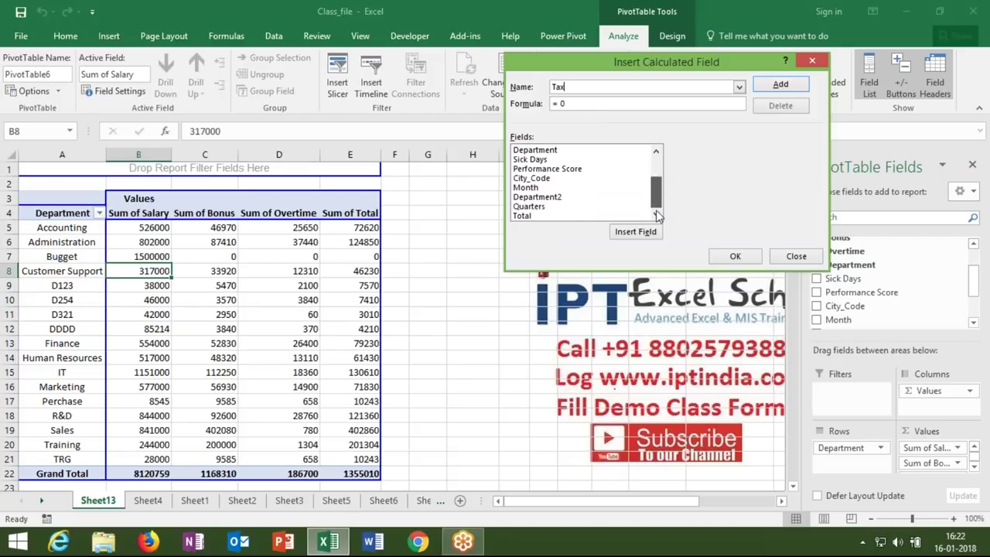
pyautogui.click(582, 216)
pyautogui.click(566, 103)
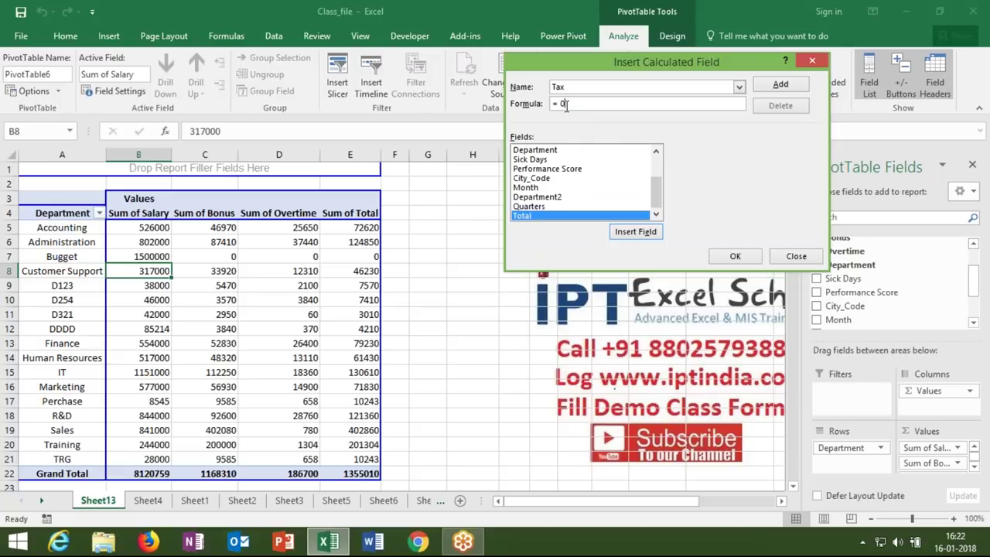
pyautogui.click(628, 232)
pyautogui.click(568, 104)
pyautogui.press('BackSpace')
pyautogui.press('BackSpace')
pyautogui.write('*28%')
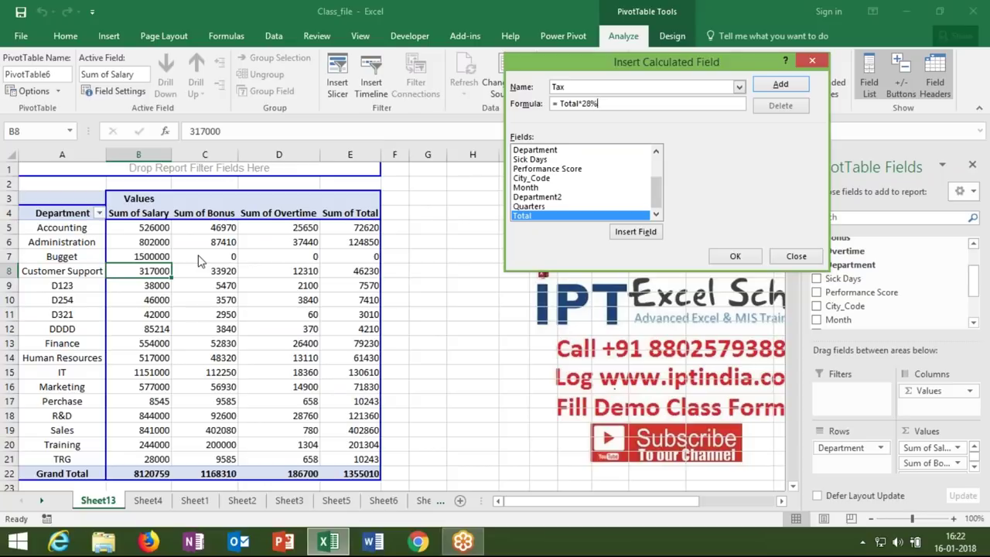
pyautogui.click(780, 85)
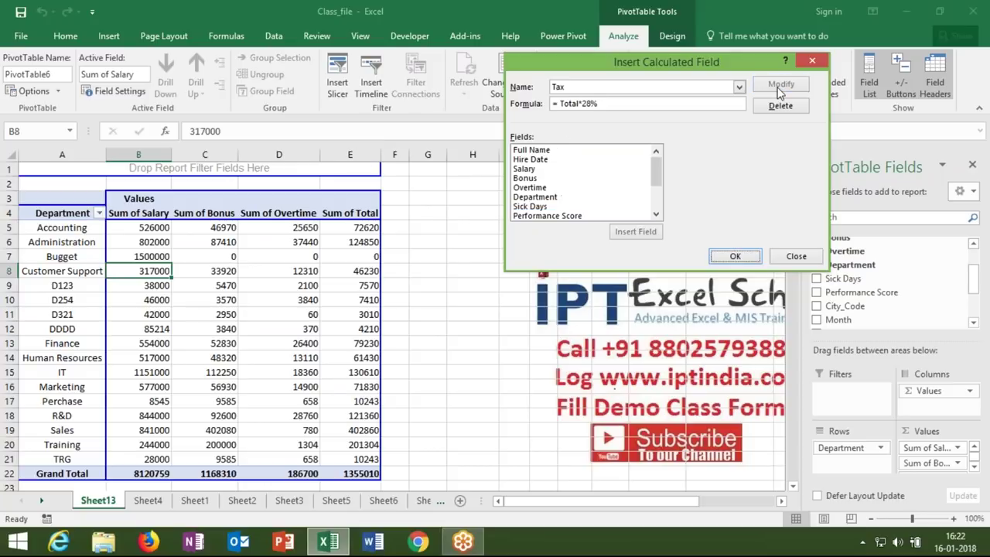
pyautogui.click(735, 256)
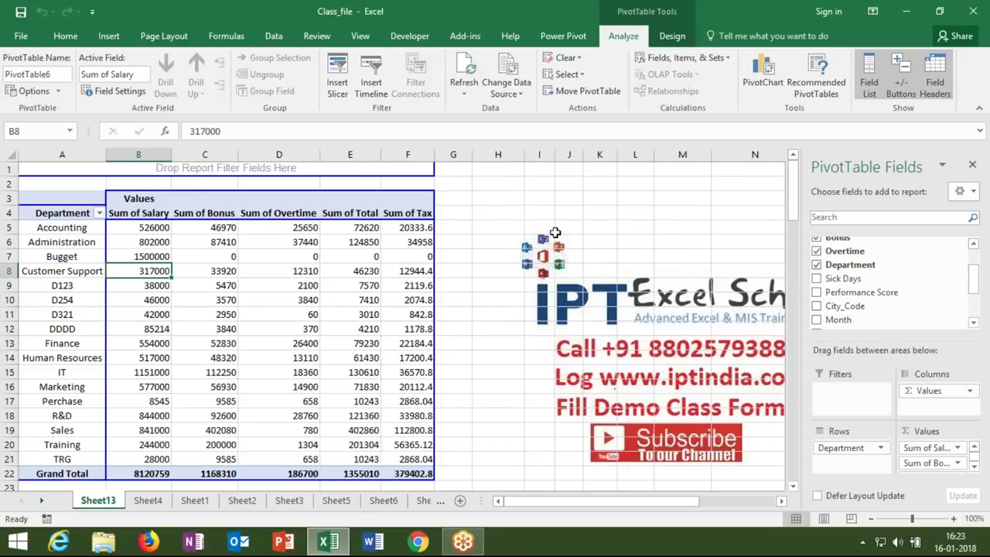
# Step: Create a calculated field named RTAx with formula =ROUND(Tax,0) and add it
pyautogui.click(398, 230)
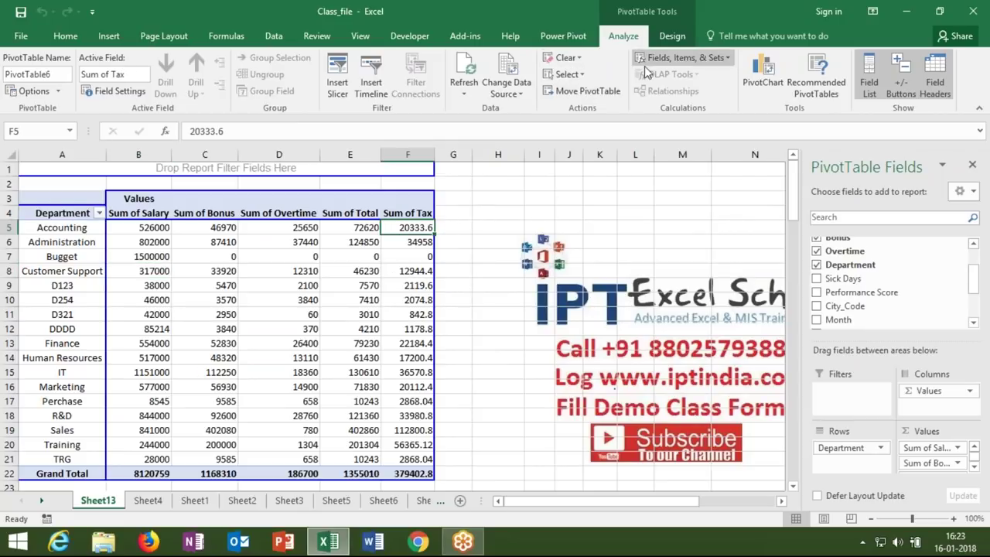
pyautogui.click(681, 59)
pyautogui.click(684, 77)
pyautogui.write('RTAx')
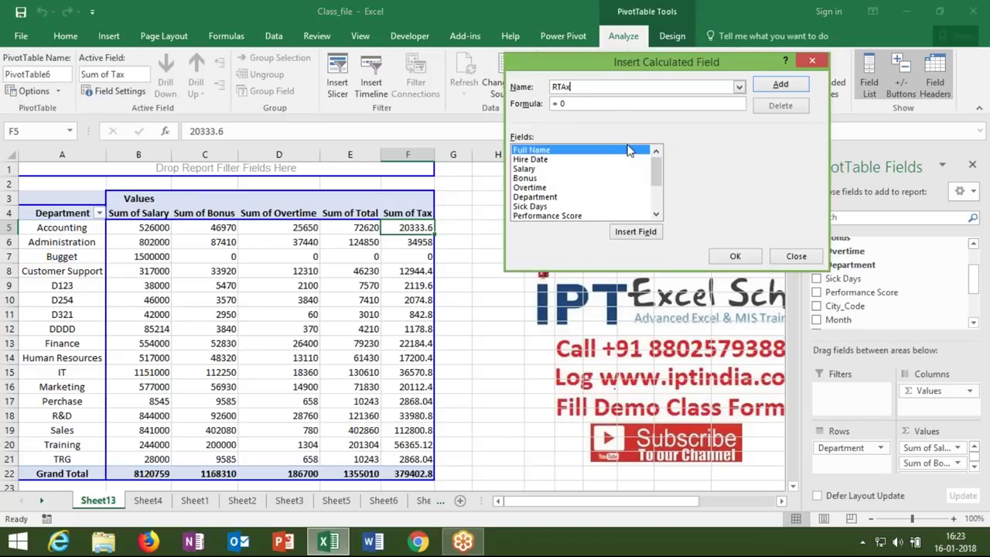
pyautogui.press('Tab')
pyautogui.press('BackSpace')
pyautogui.write('ro')
pyautogui.write('und(')
pyautogui.moveTo(656, 175); pyautogui.dragTo(655, 200)
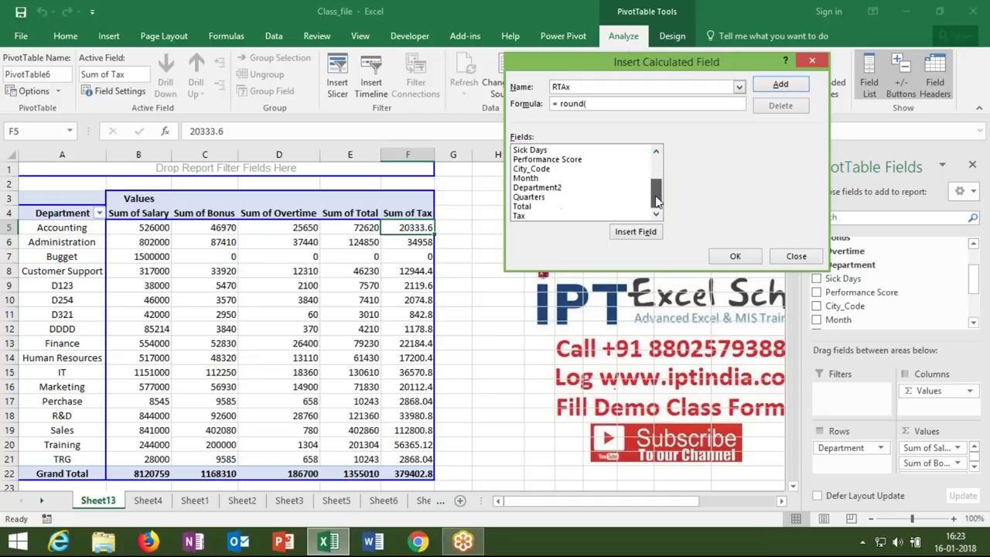
pyautogui.click(596, 216)
pyautogui.click(630, 233)
pyautogui.write(',0')
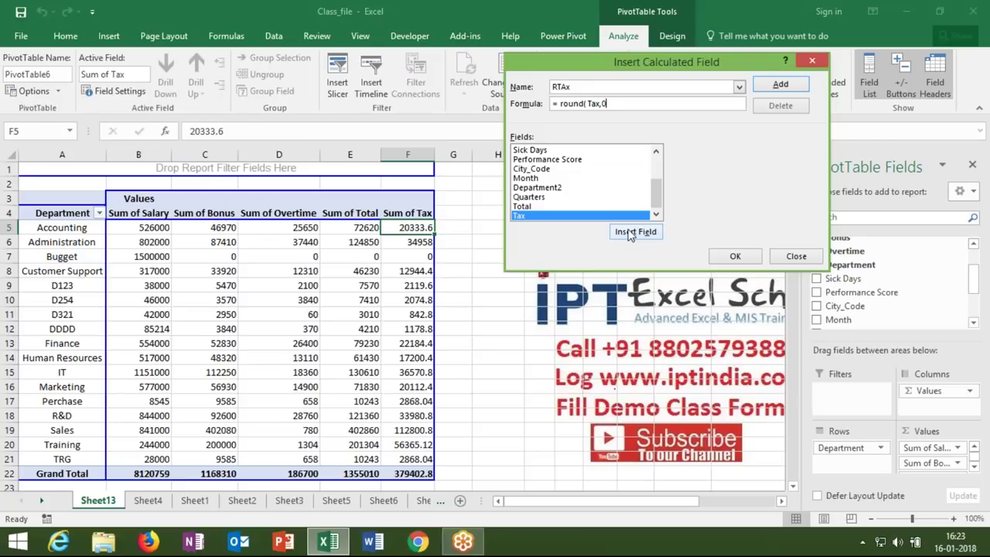
pyautogui.write(')')
pyautogui.click(781, 84)
pyautogui.click(735, 256)
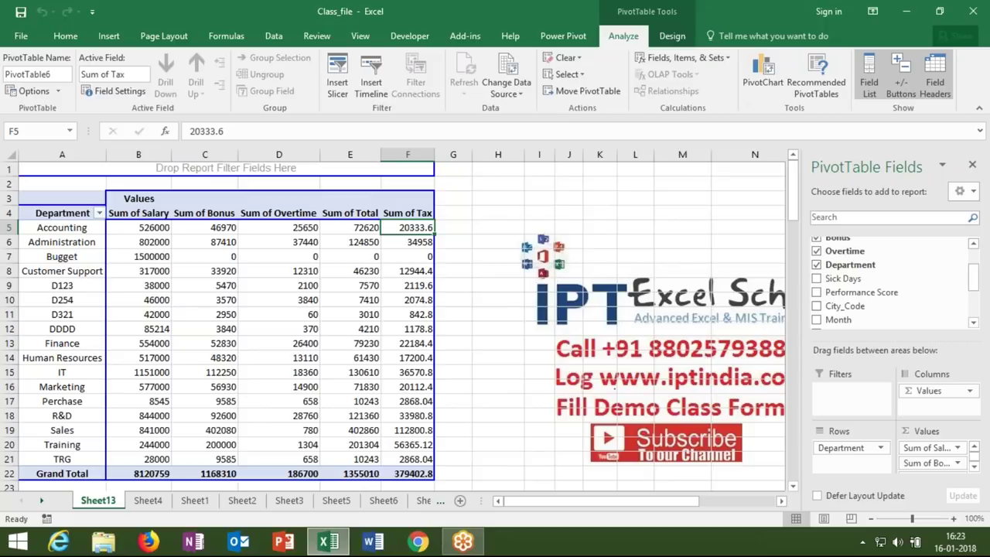
# Step: Select the Sum of RTAx values to check their rounded total
pyautogui.click(481, 226)
pyautogui.moveTo(488, 299); pyautogui.dragTo(465, 459)
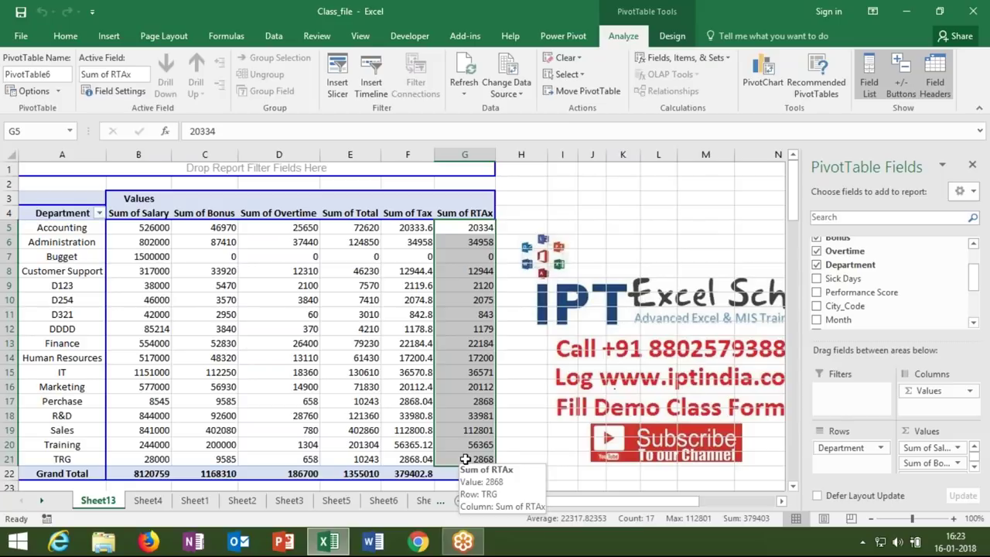
pyautogui.click(481, 213)
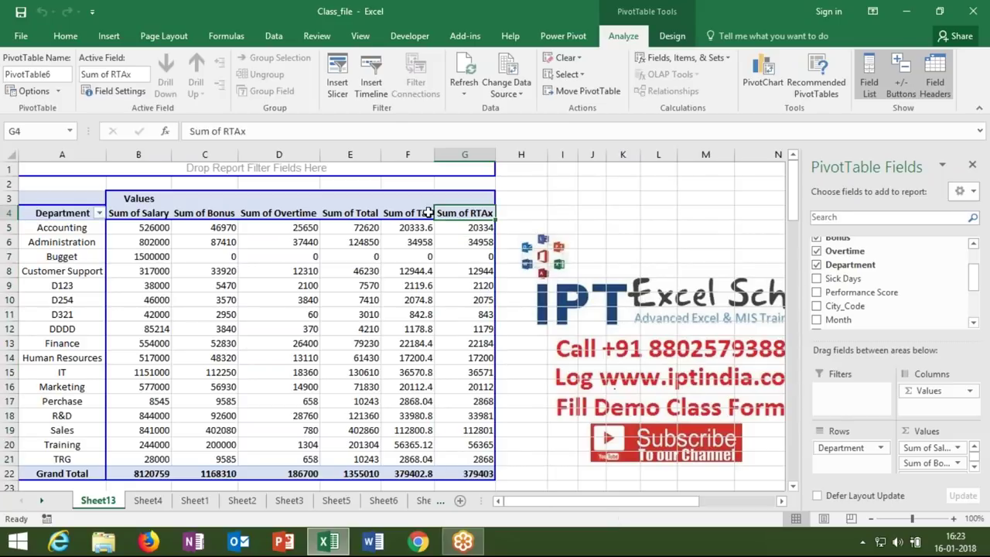
# Step: List the Total, Tax and RTAx calculated-field formulas on a new sheet
pyautogui.click(161, 503)
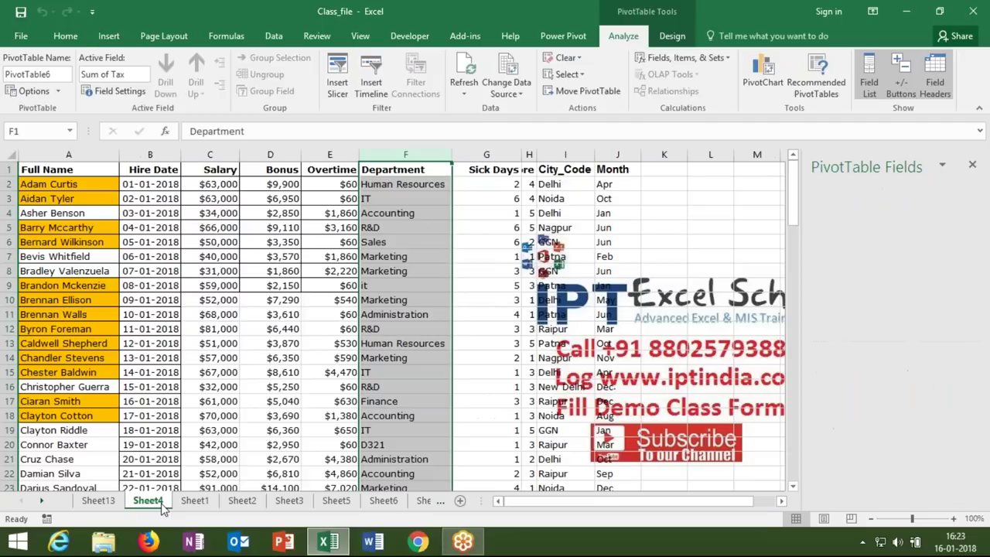
pyautogui.click(108, 502)
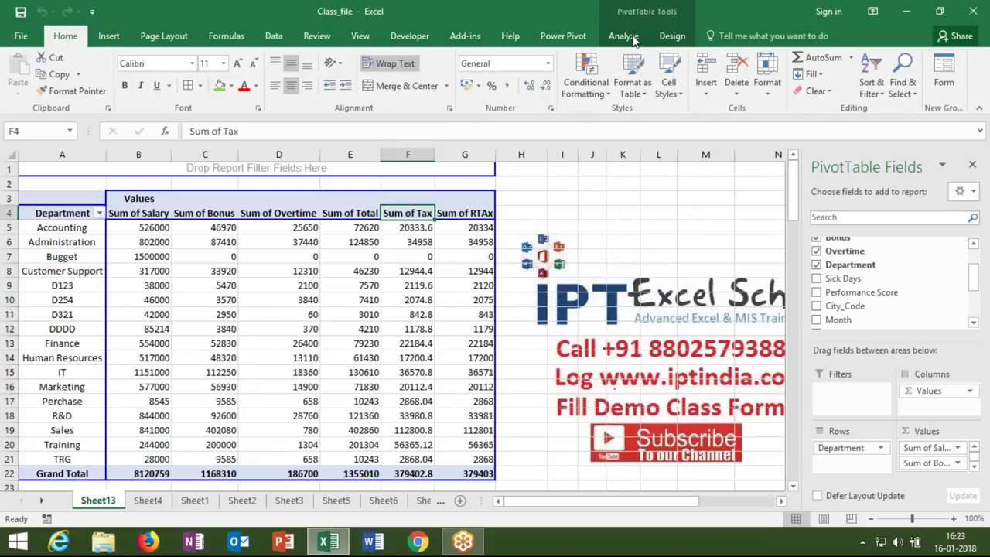
pyautogui.click(626, 37)
pyautogui.click(655, 59)
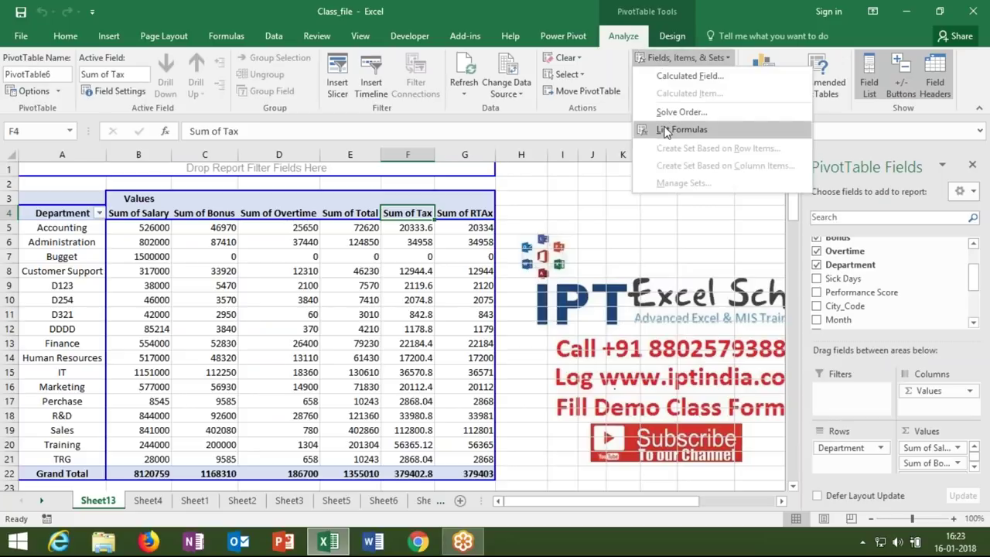
pyautogui.click(666, 131)
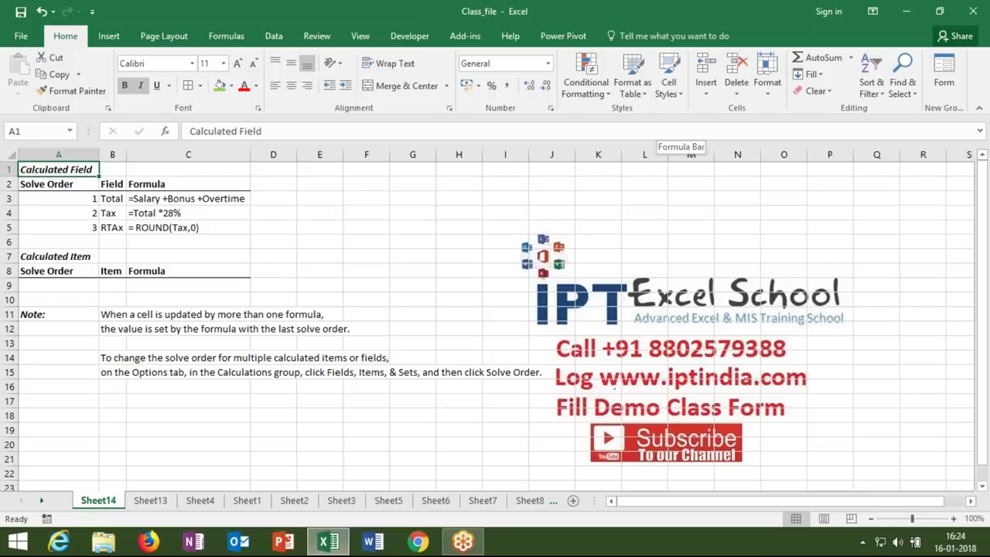
# Step: Leave the formulas sheet and scroll the sheet tabs toward the later sheets
pyautogui.click(168, 504)
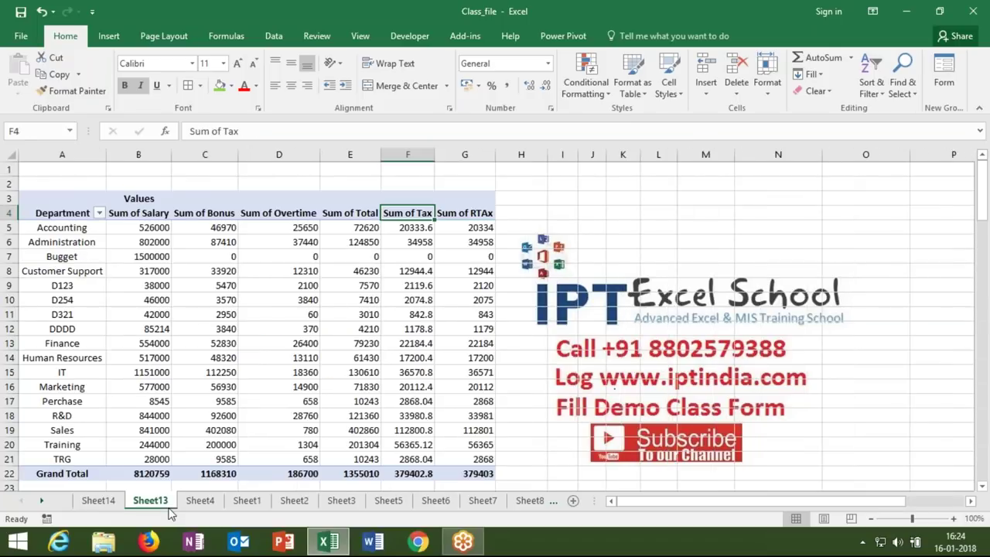
pyautogui.click(248, 501)
pyautogui.click(42, 501)
pyautogui.click(42, 501)
pyautogui.click(42, 501)
# Step: Delete Sheet12 and the other grouped sheets, then return to the Sheet13 pivot
pyautogui.click(42, 501)
pyautogui.click(476, 501)
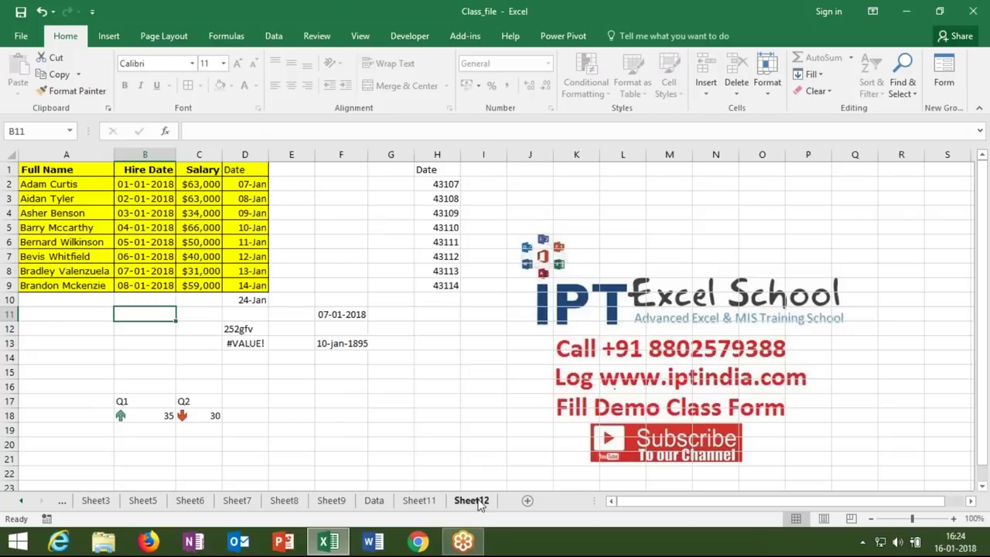
pyautogui.rightClick(478, 501)
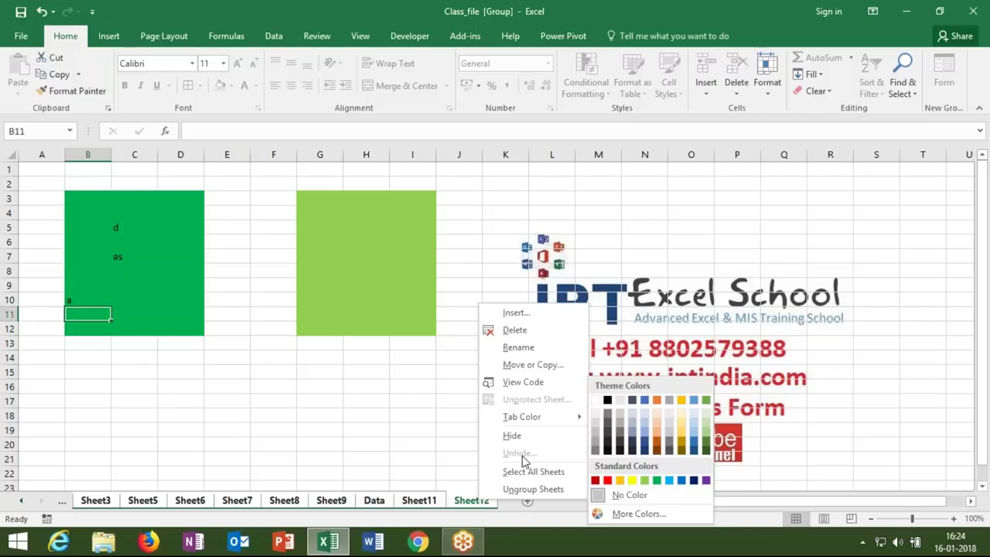
pyautogui.click(514, 331)
pyautogui.click(473, 314)
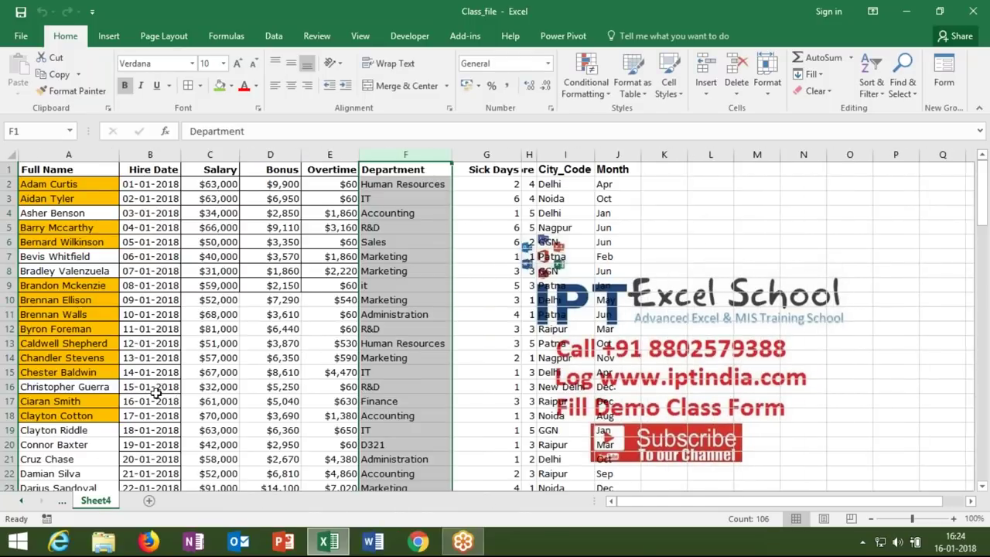
pyautogui.click(22, 501)
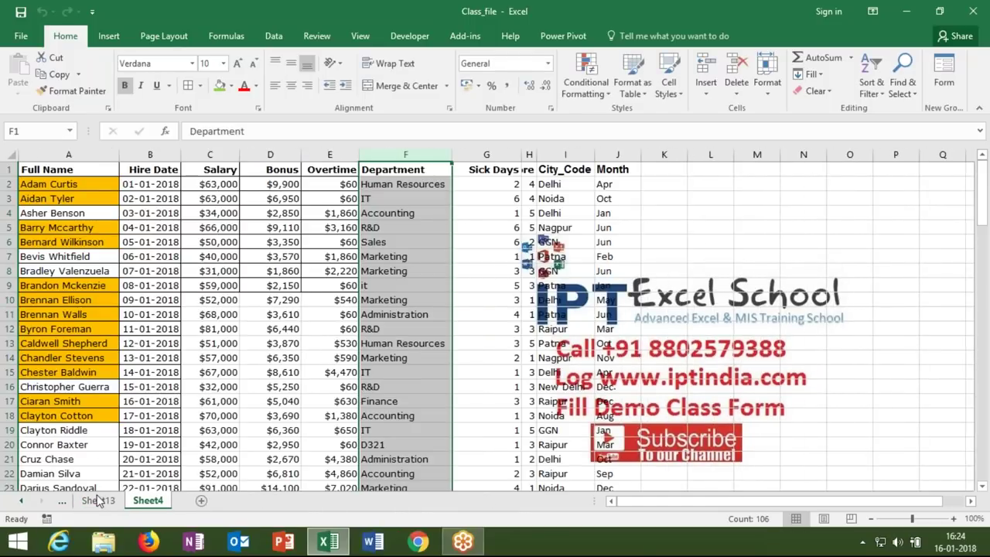
pyautogui.click(98, 500)
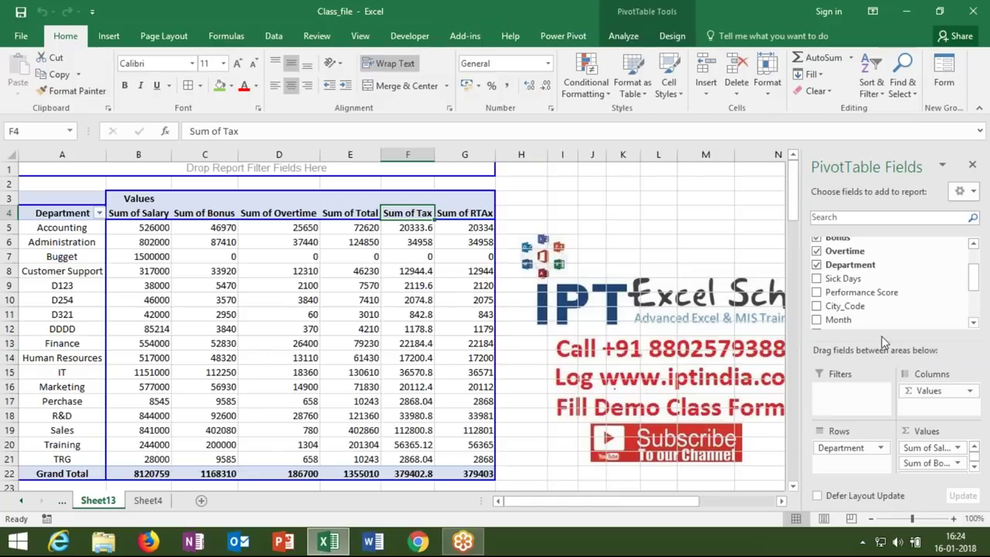
# Step: Add Month as a report filter and filter the pivot to Jan only
pyautogui.moveTo(858, 325); pyautogui.dragTo(851, 395)
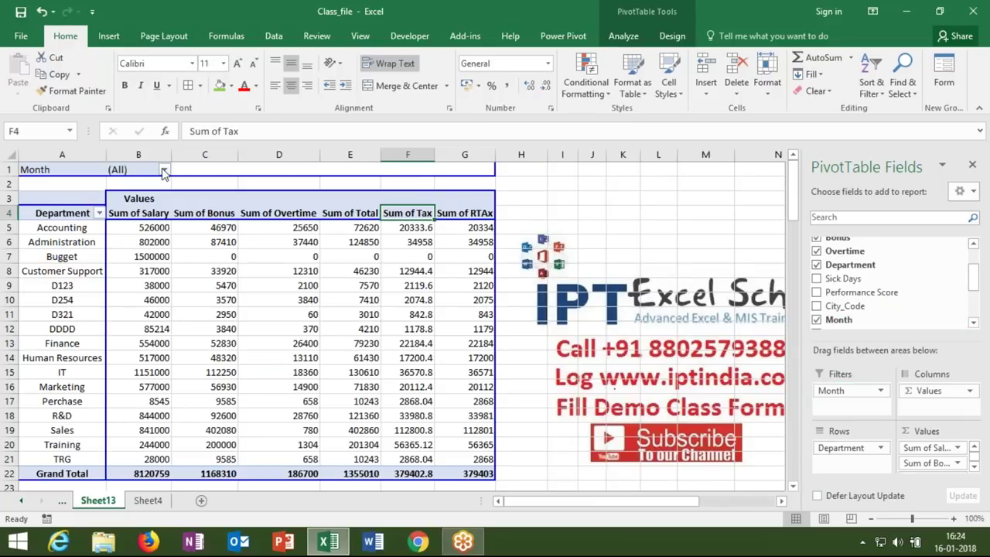
pyautogui.click(164, 169)
pyautogui.click(30, 214)
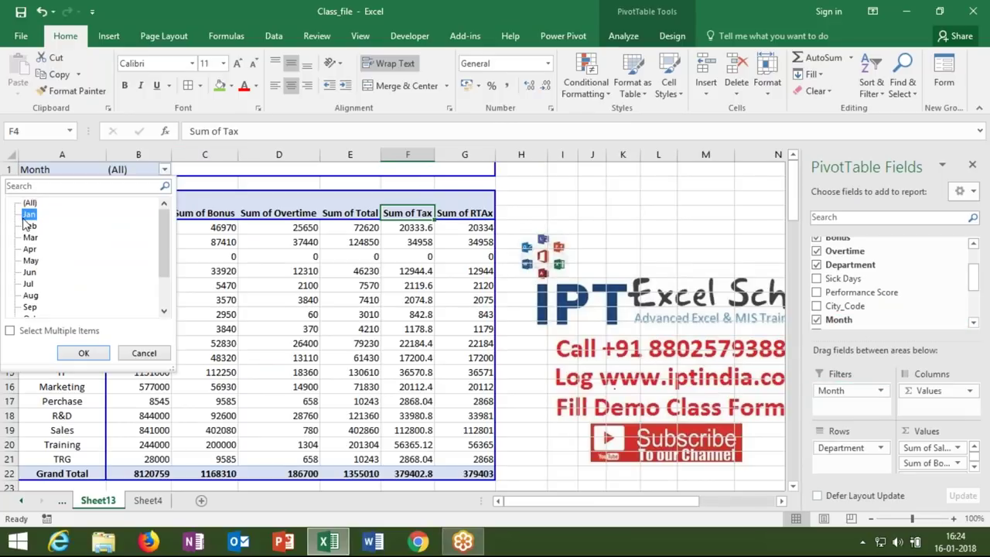
pyautogui.click(86, 353)
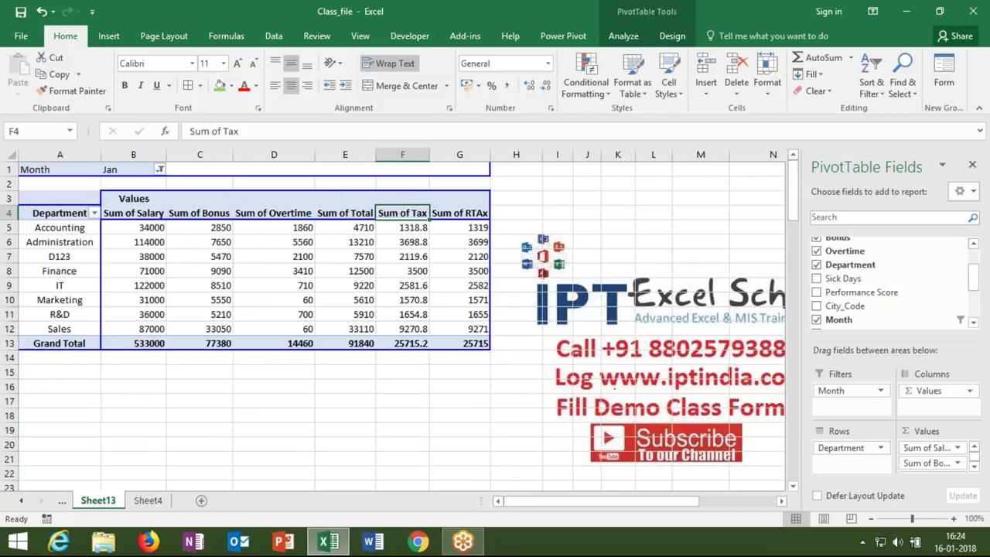
pyautogui.click(159, 170)
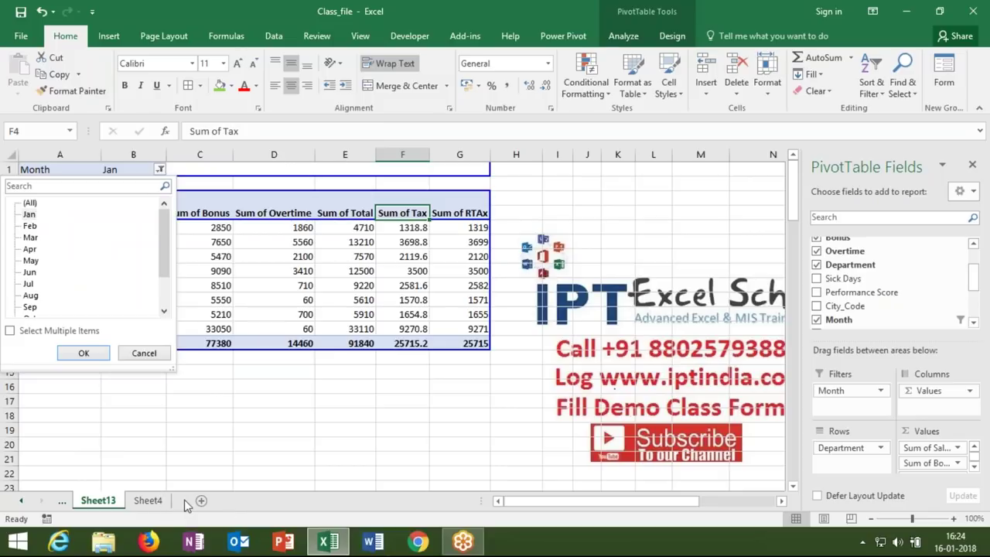
pyautogui.click(144, 358)
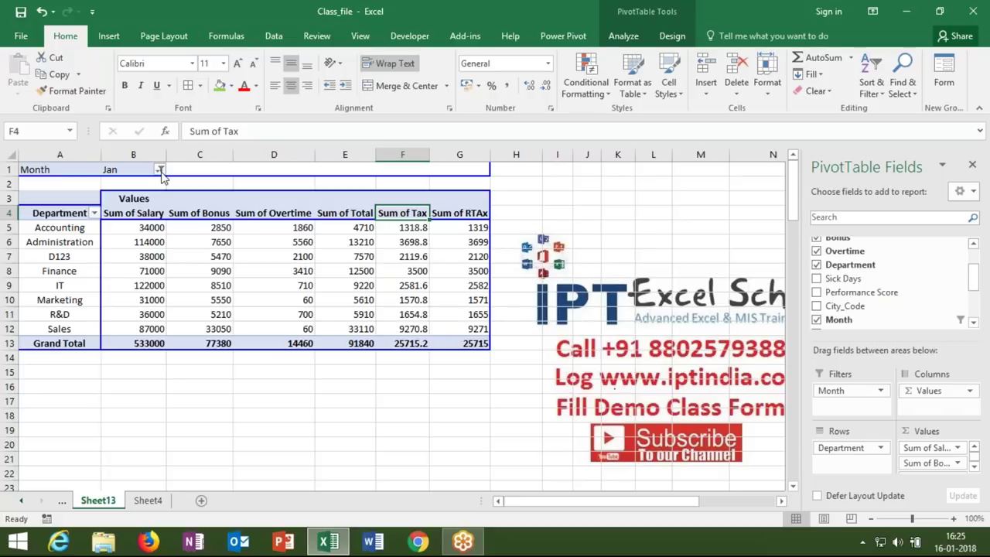
pyautogui.click(249, 239)
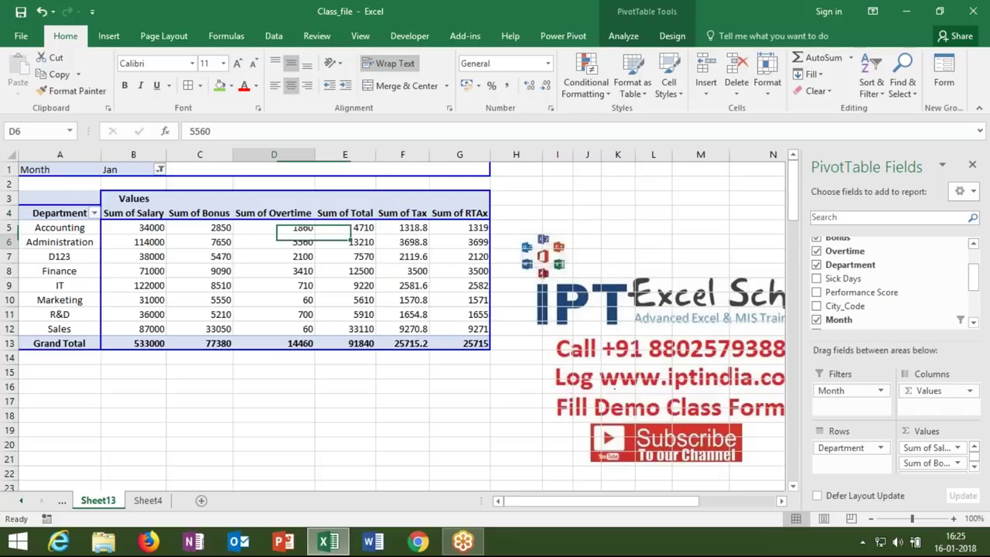
# Step: Use Show Report Filter Pages on Month to generate one pivot sheet per month
pyautogui.click(608, 34)
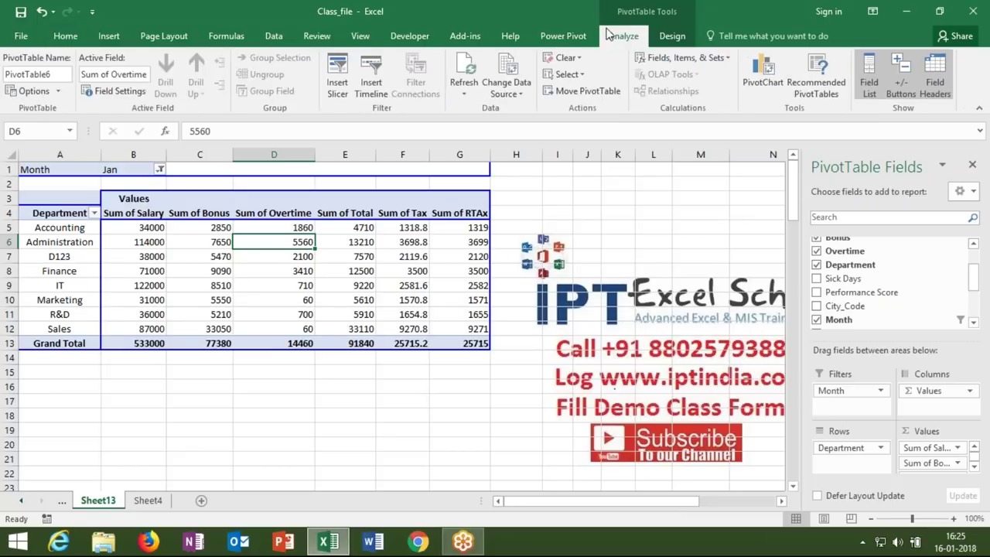
pyautogui.click(56, 92)
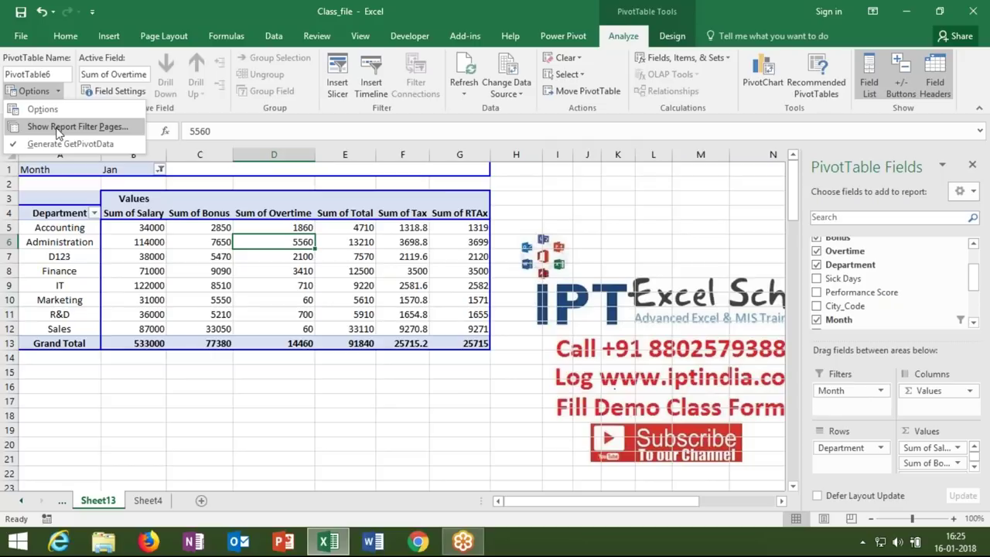
pyautogui.click(58, 127)
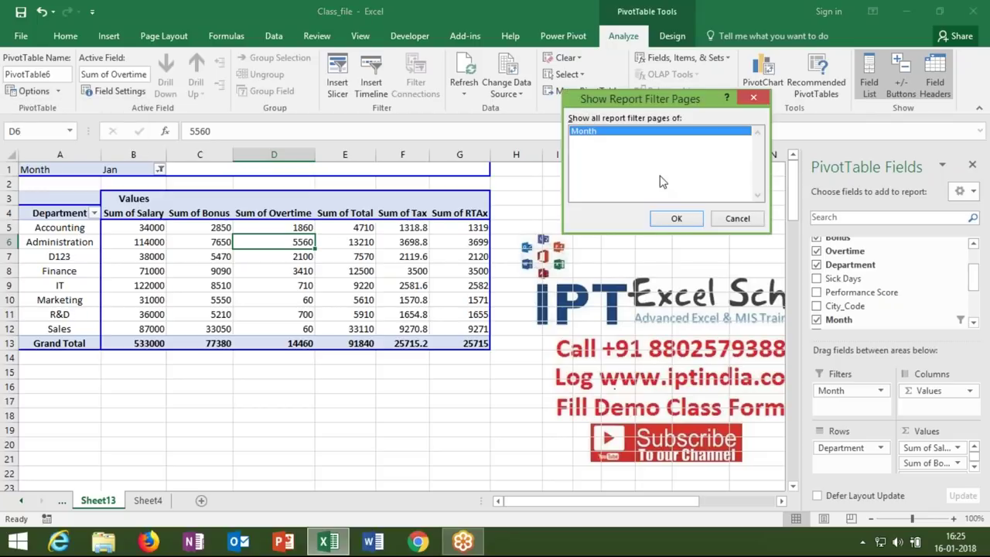
pyautogui.click(677, 220)
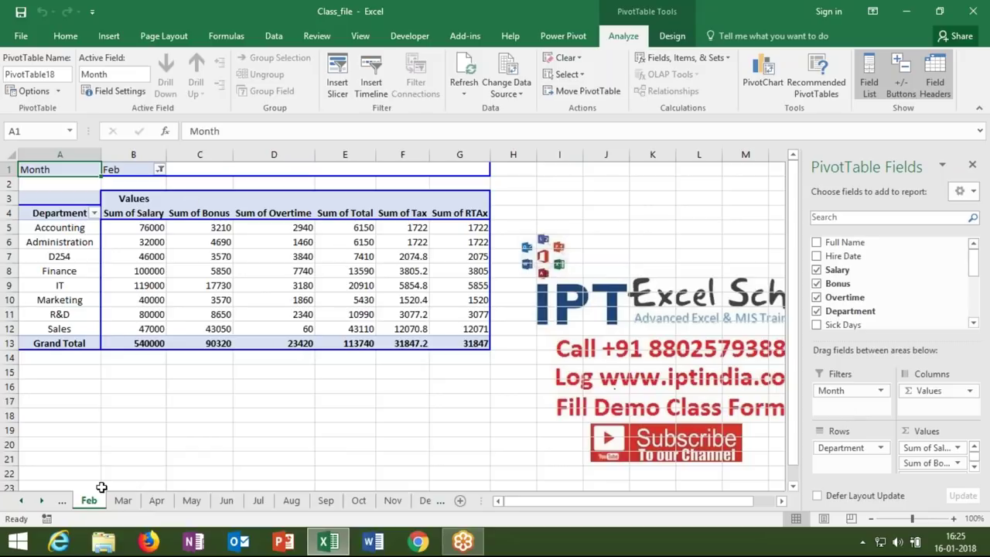
# Step: Browse the generated Mar through Sep month sheets, then return to Feb
pyautogui.click(121, 501)
pyautogui.click(157, 502)
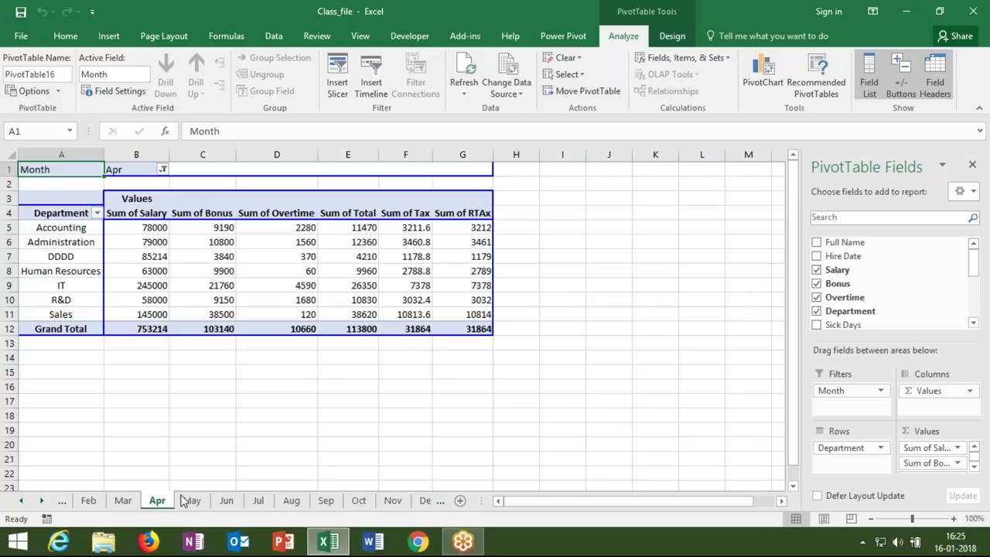
pyautogui.click(191, 501)
pyautogui.click(226, 501)
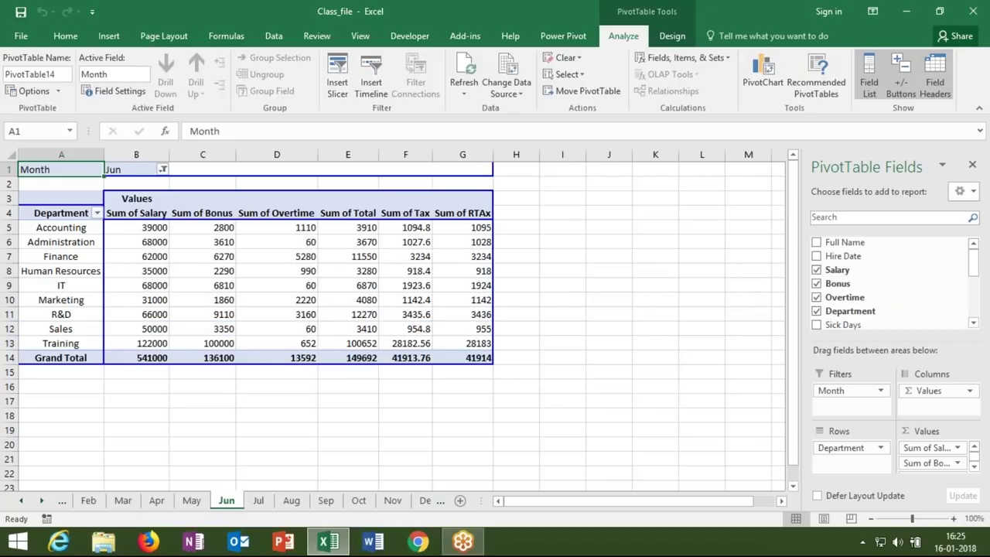
pyautogui.click(257, 500)
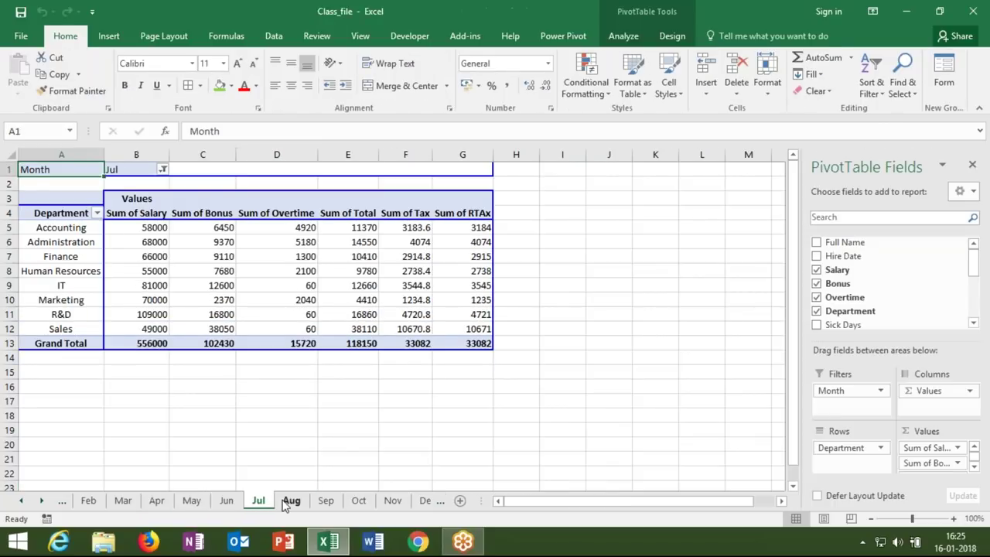
pyautogui.click(290, 501)
pyautogui.click(326, 502)
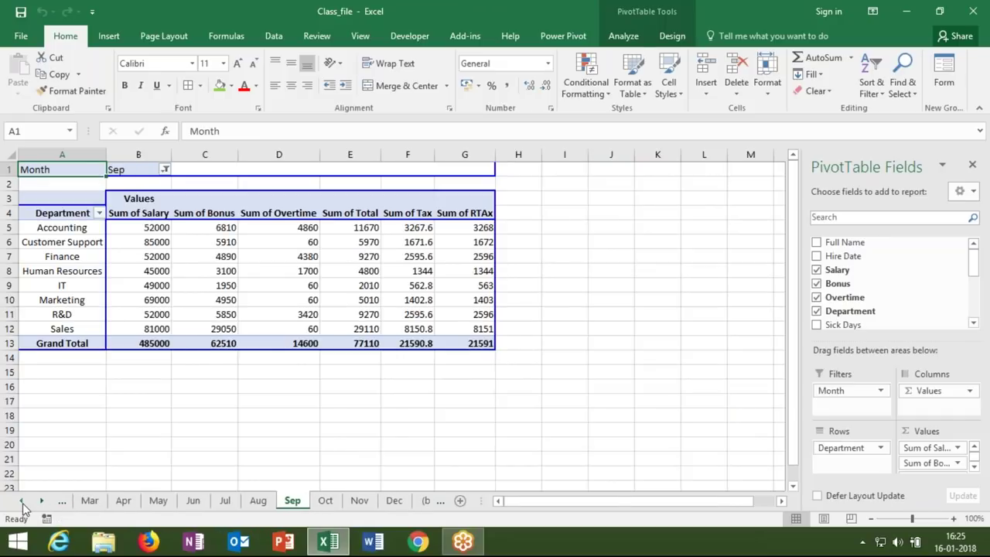
pyautogui.click(86, 501)
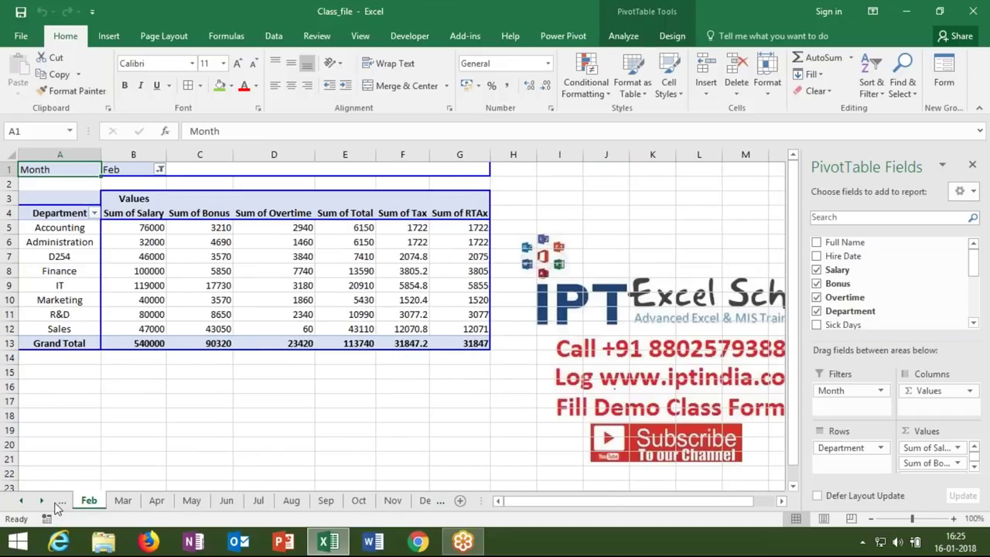
# Step: Group the month sheets from Feb to (blank) and delete them permanently
pyautogui.click(43, 502)
pyautogui.click(43, 501)
pyautogui.click(43, 501)
pyautogui.click(43, 502)
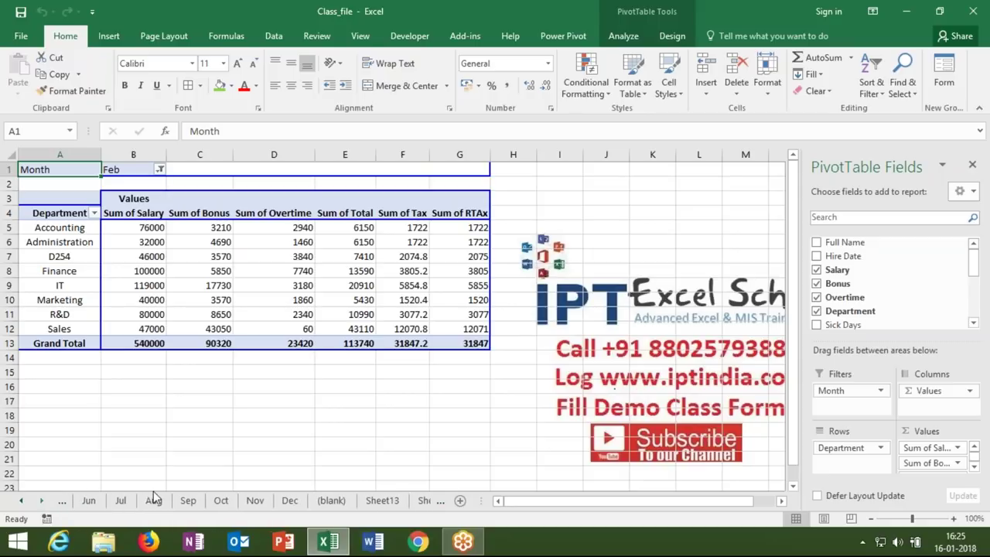
pyautogui.keyDown('shift'); pyautogui.click(323, 503); pyautogui.keyUp('shift')
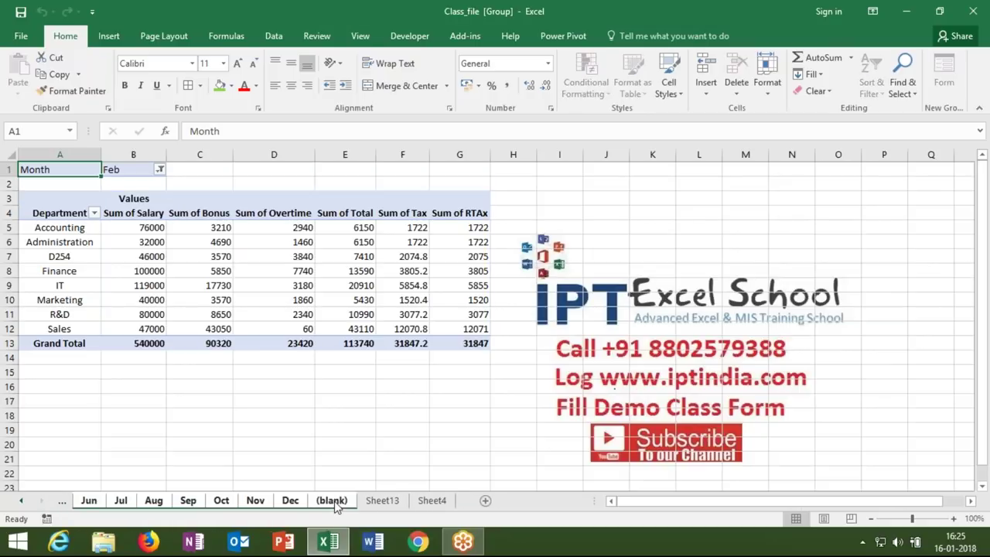
pyautogui.rightClick(335, 504)
pyautogui.click(370, 332)
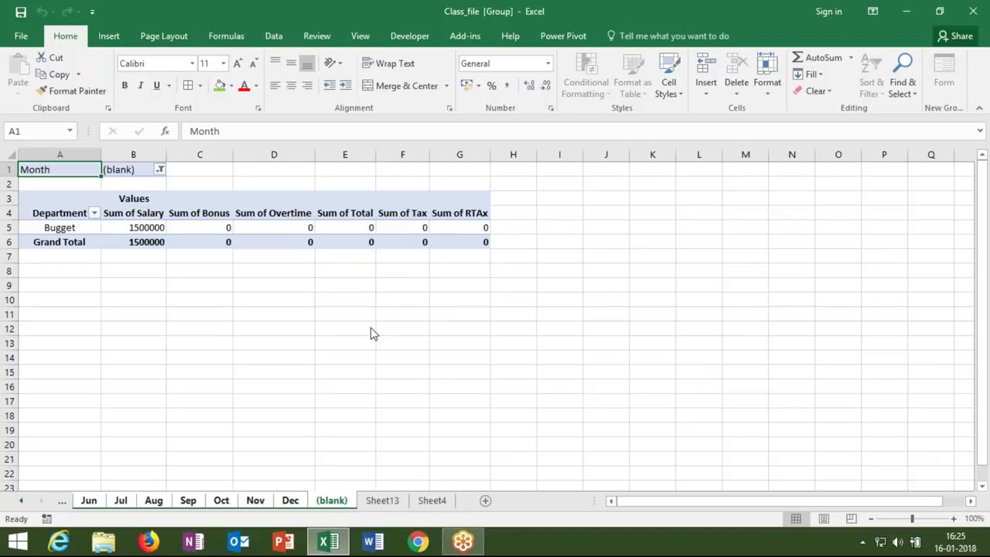
pyautogui.click(467, 308)
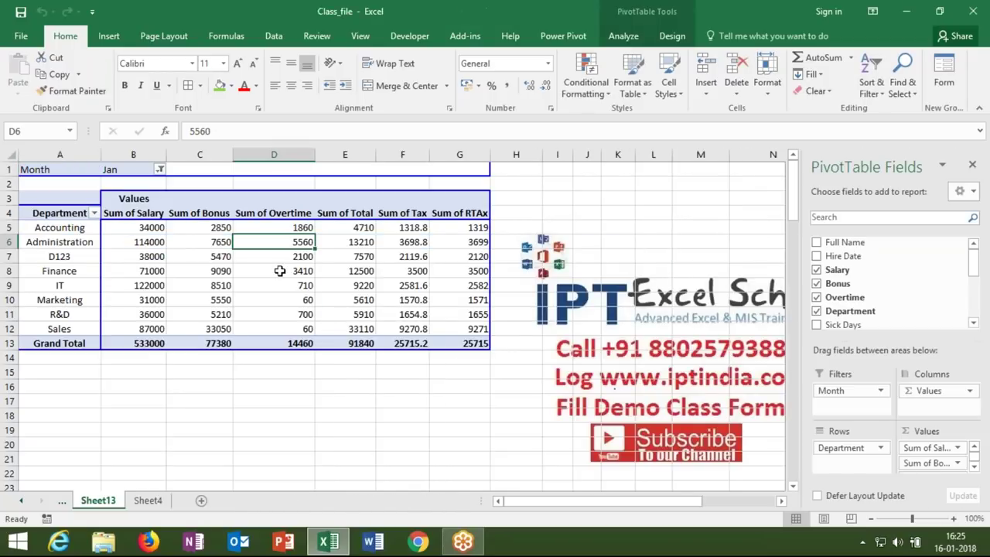
# Step: Open the PivotTable Options list on the Sheet13 pivot, then dismiss it unused
pyautogui.click(226, 271)
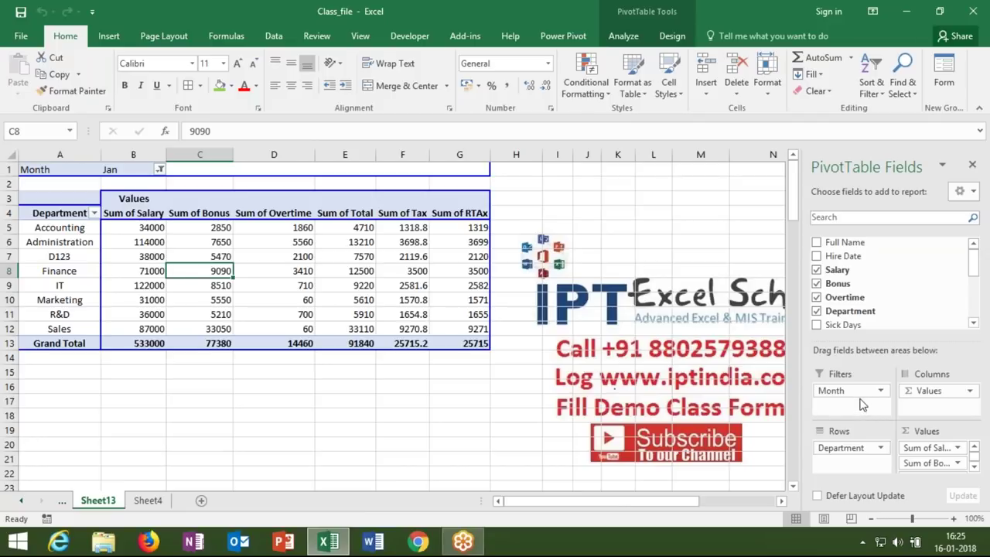
pyautogui.click(628, 39)
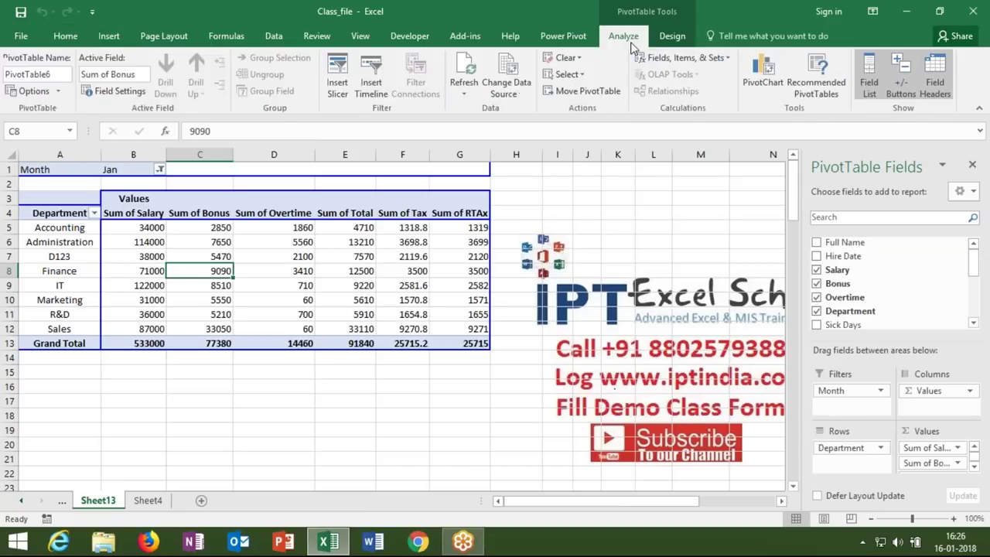
pyautogui.click(58, 91)
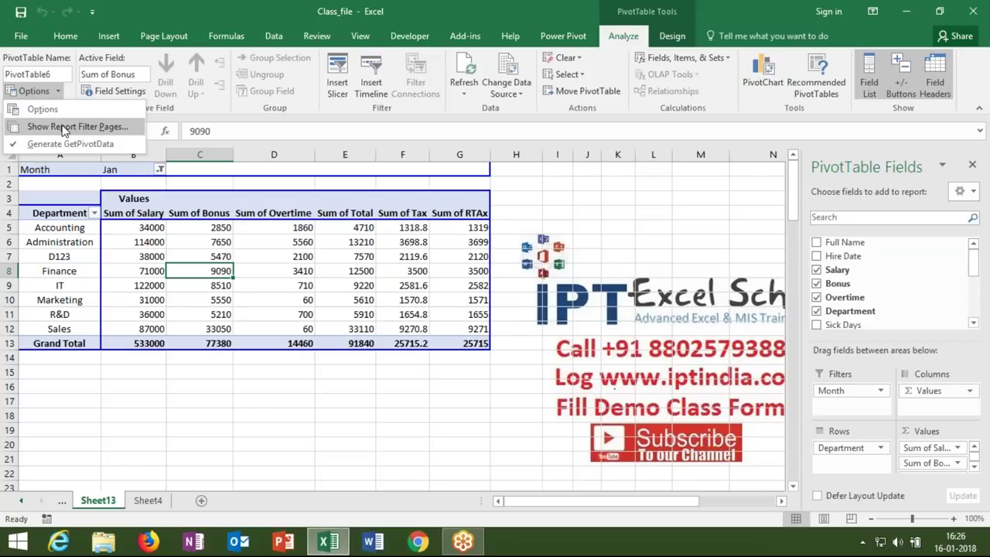
pyautogui.click(115, 235)
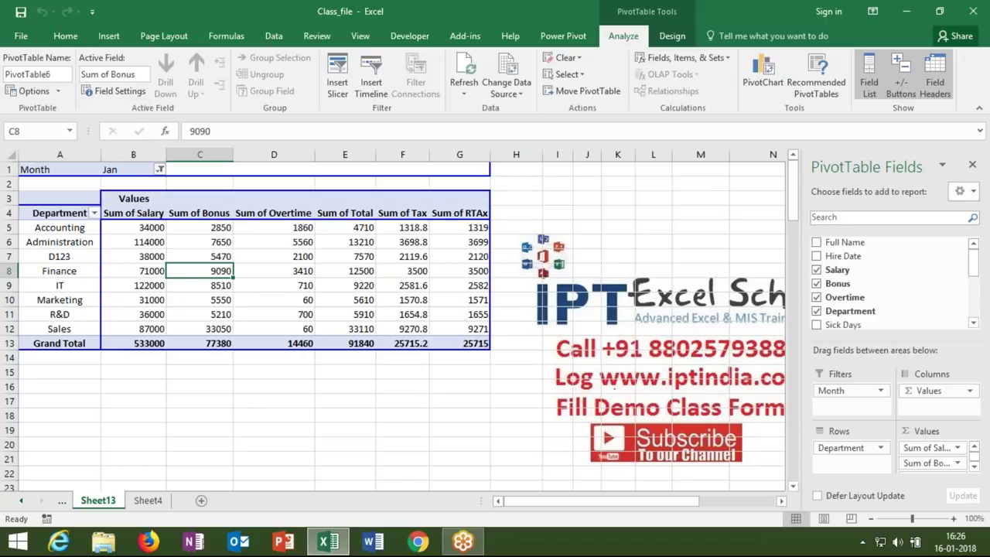
# Step: Insert a new blank Sheet27 beside Sheet13 and switch to it
pyautogui.click(199, 503)
pyautogui.click(199, 503)
pyautogui.click(155, 500)
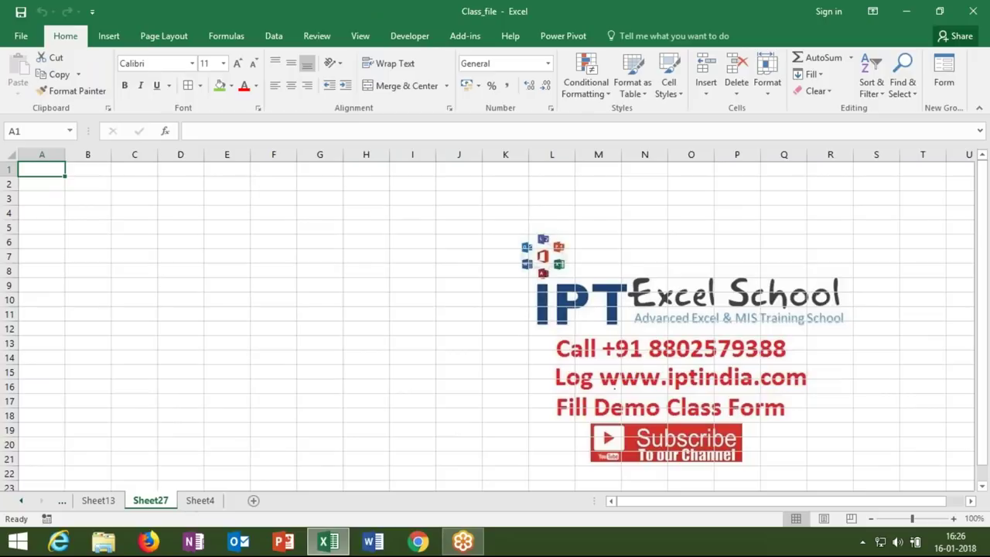
pyautogui.press('super+d')
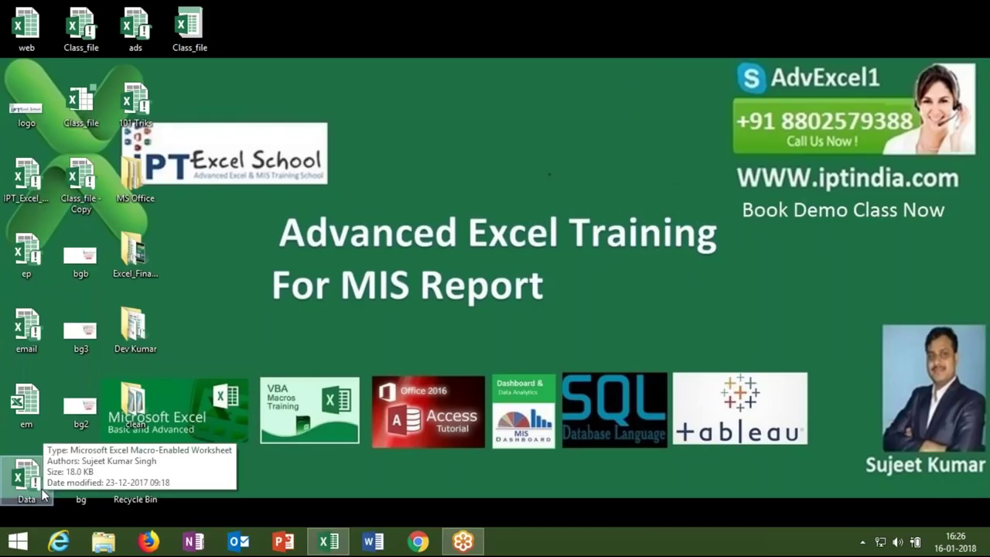
pyautogui.click(331, 541)
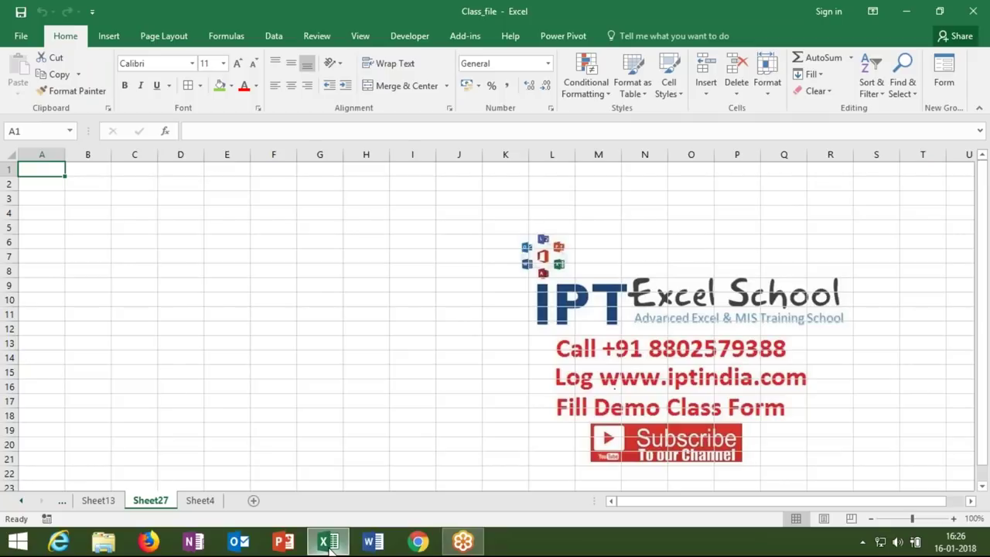
# Step: Insert a PivotTable on Sheet27 from the Sheet1$ table of the Desktop Data workbook
pyautogui.click(128, 42)
pyautogui.click(24, 73)
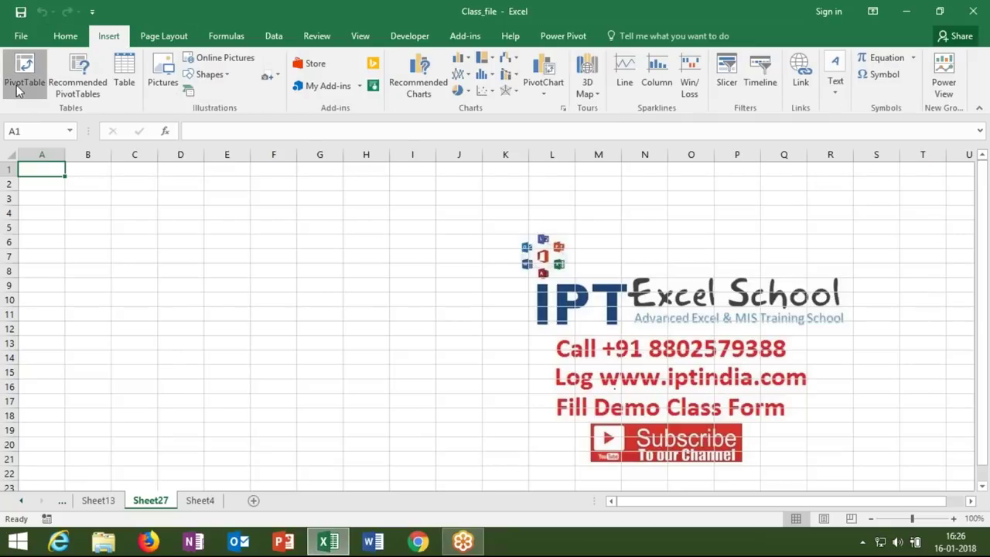
pyautogui.click(588, 114)
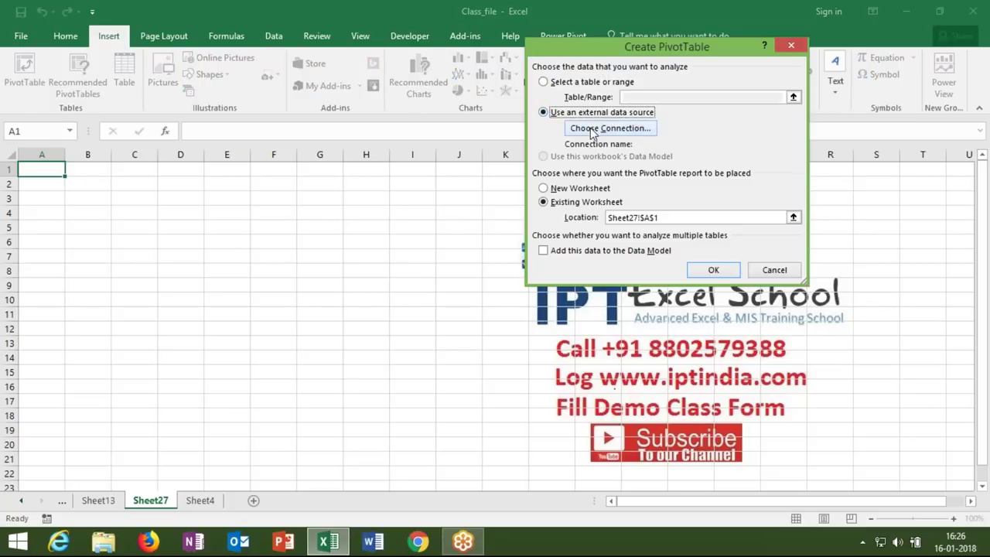
pyautogui.click(593, 130)
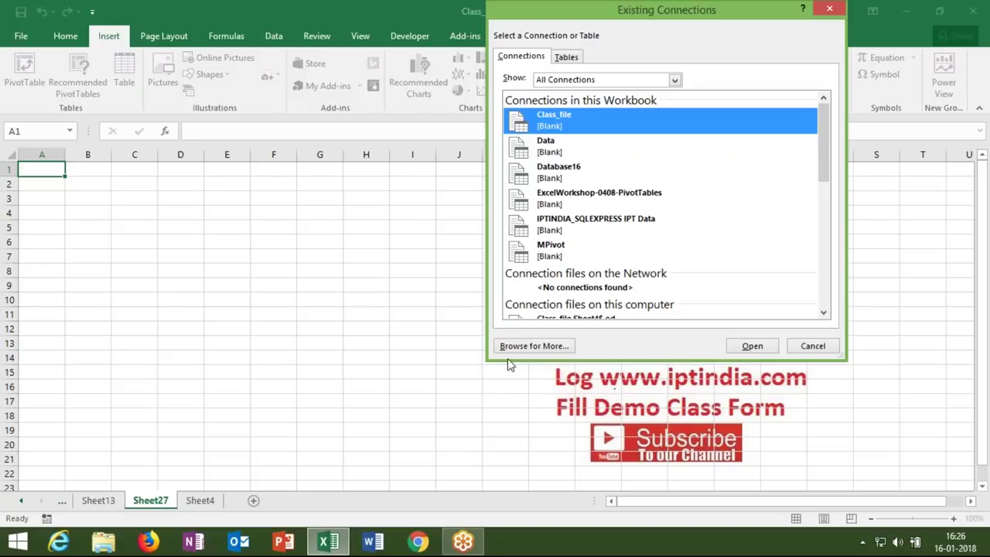
pyautogui.click(518, 349)
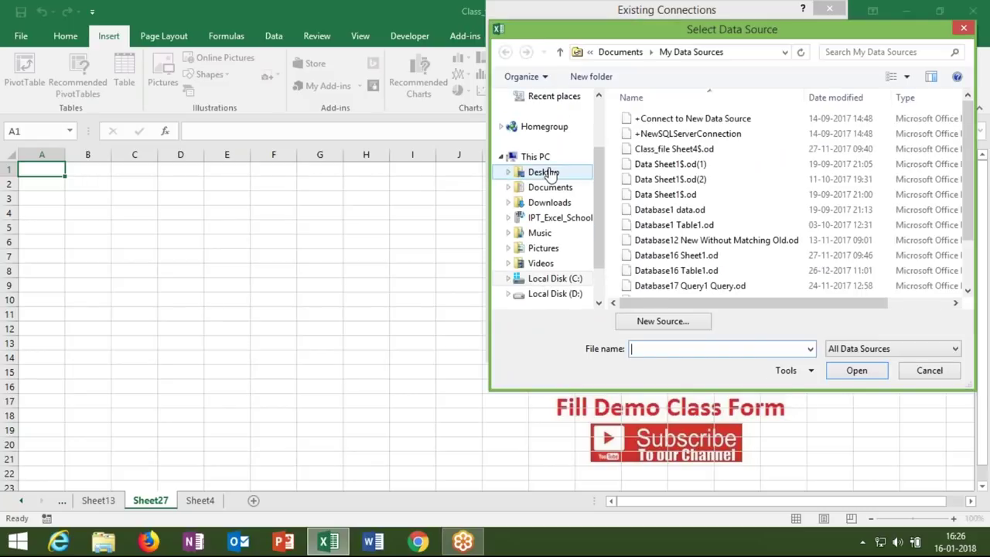
pyautogui.click(548, 174)
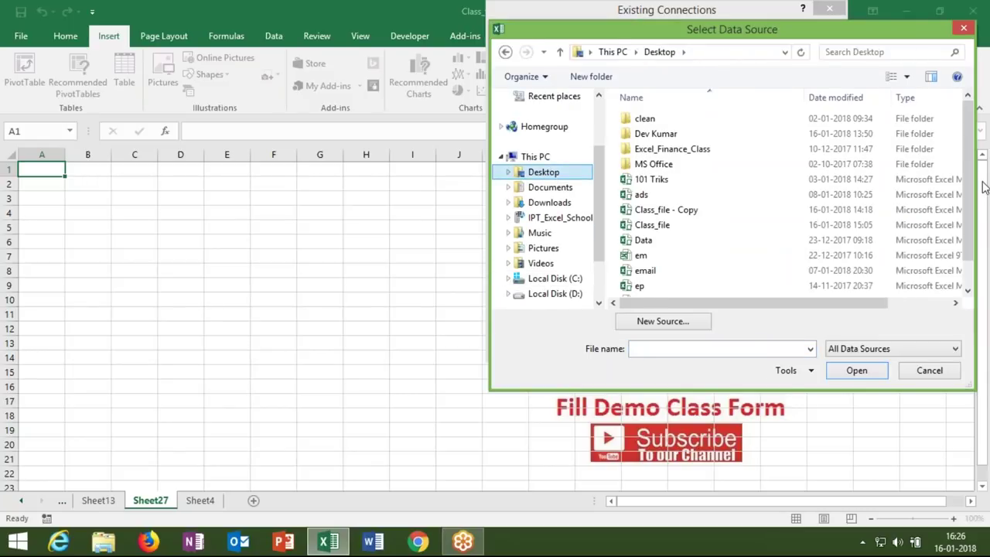
pyautogui.click(809, 241)
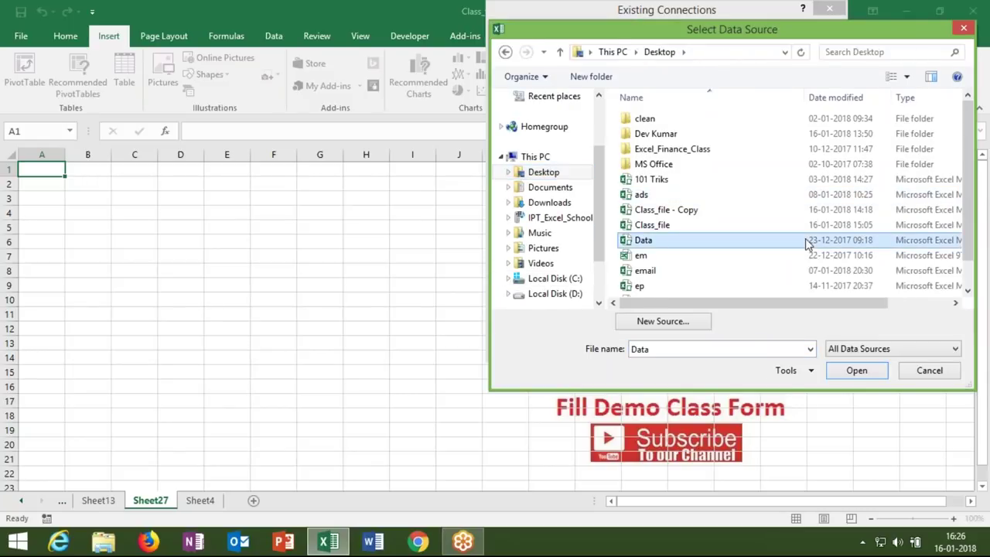
pyautogui.click(875, 378)
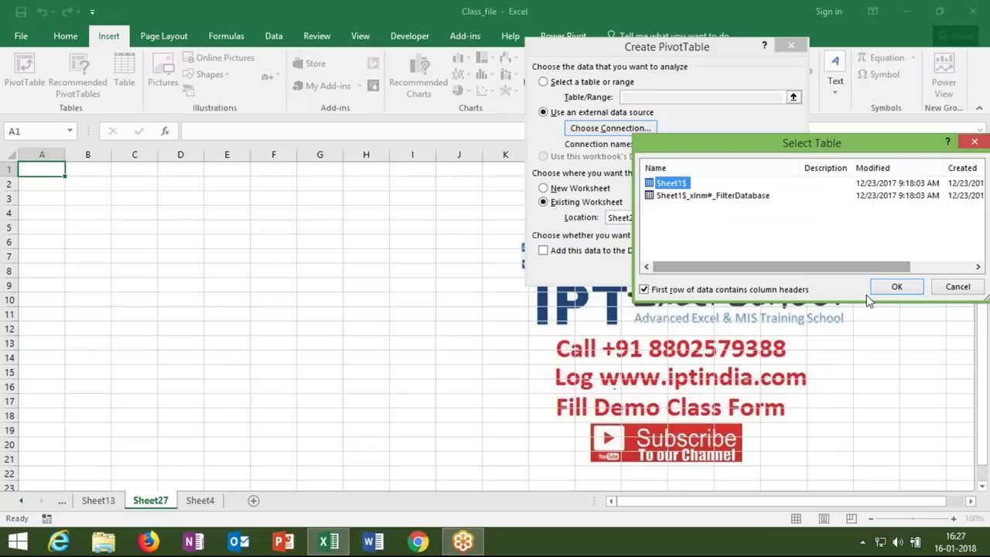
pyautogui.click(893, 287)
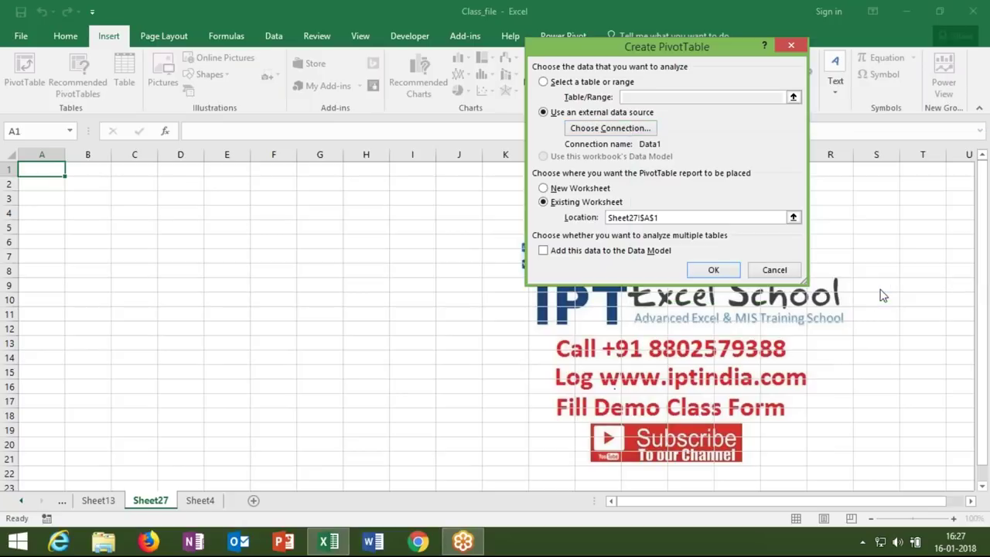
pyautogui.click(713, 272)
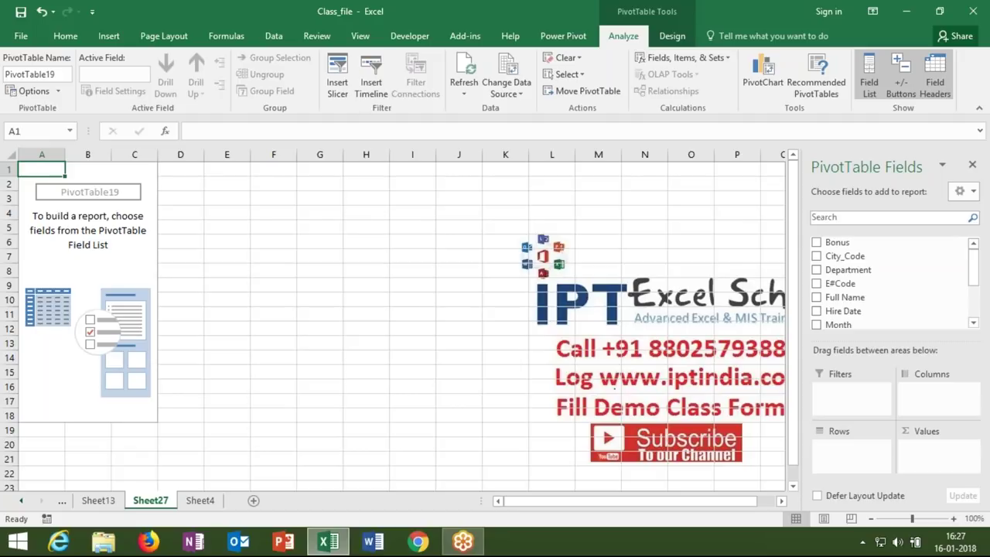
pyautogui.moveTo(889, 311)
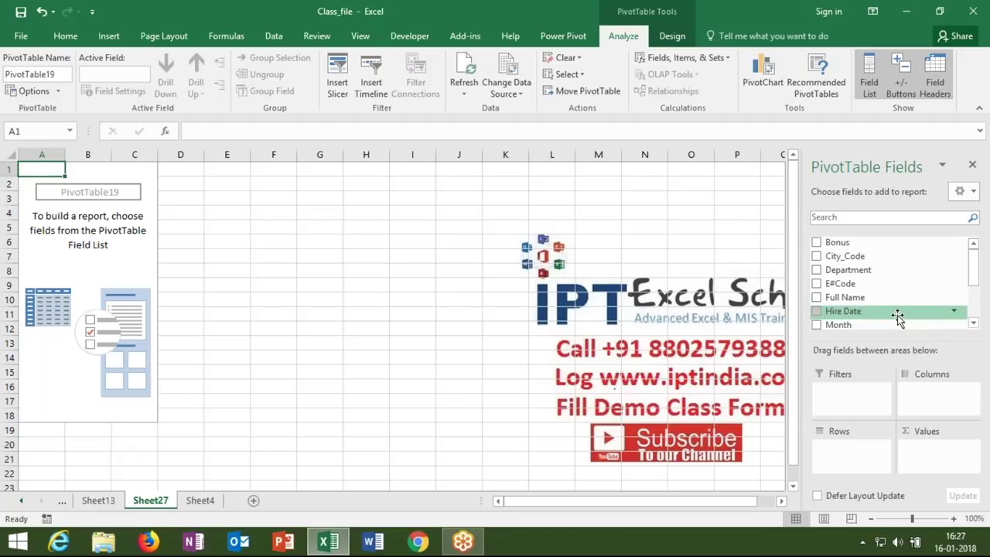
# Step: Put Department in Rows and Count of Full Name in Values, giving a Grand Total of 104
pyautogui.moveTo(889, 272); pyautogui.dragTo(882, 441)
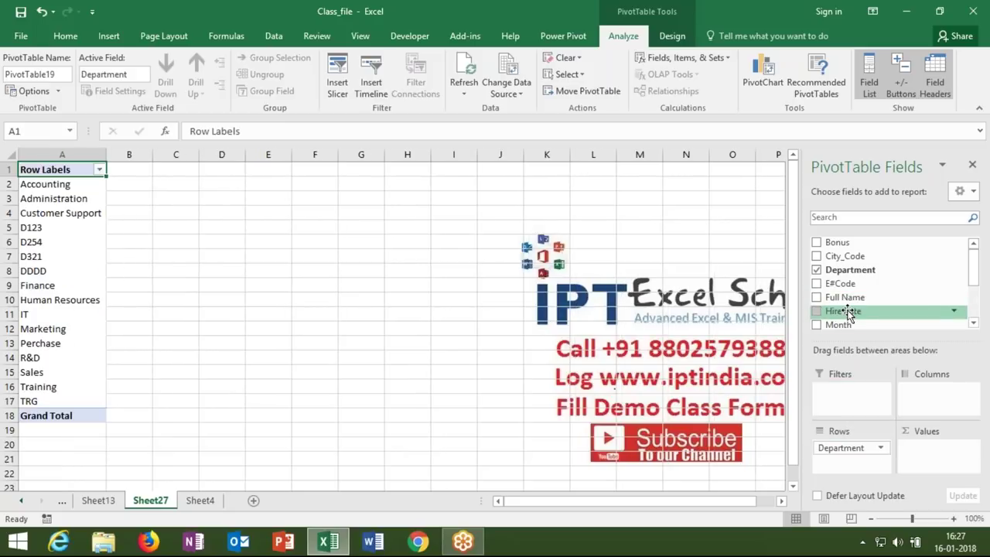
pyautogui.moveTo(844, 298)
pyautogui.mouseDown()
pyautogui.moveTo(938, 456)
pyautogui.moveTo(924, 452)
pyautogui.mouseUp()
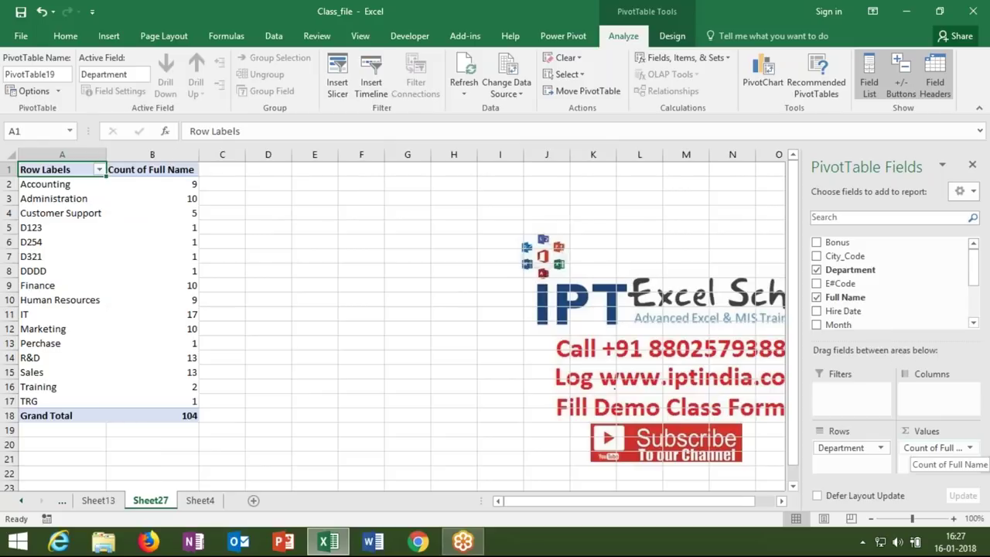
pyautogui.click(108, 37)
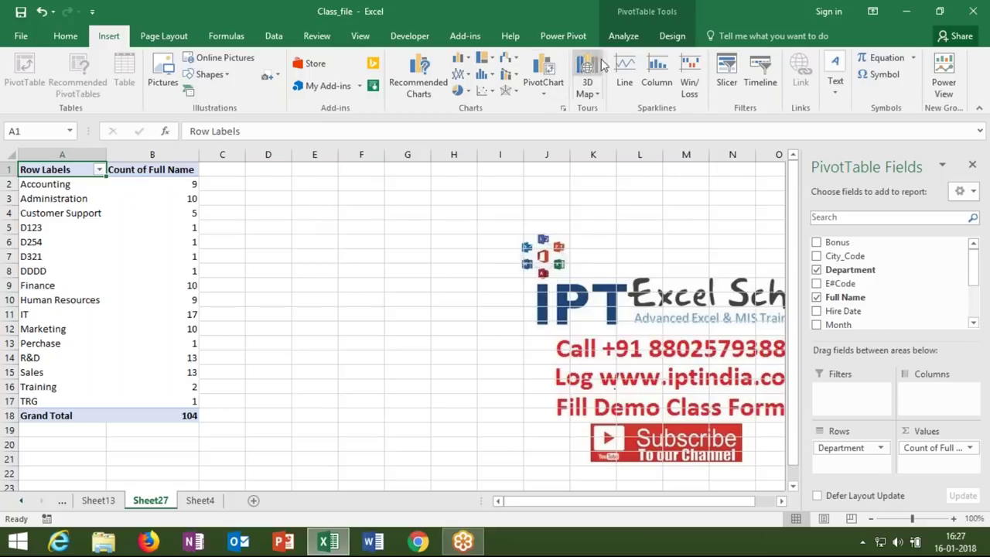
# Step: Insert City_Code, Month and Performance Score slicers for the pivot
pyautogui.click(621, 38)
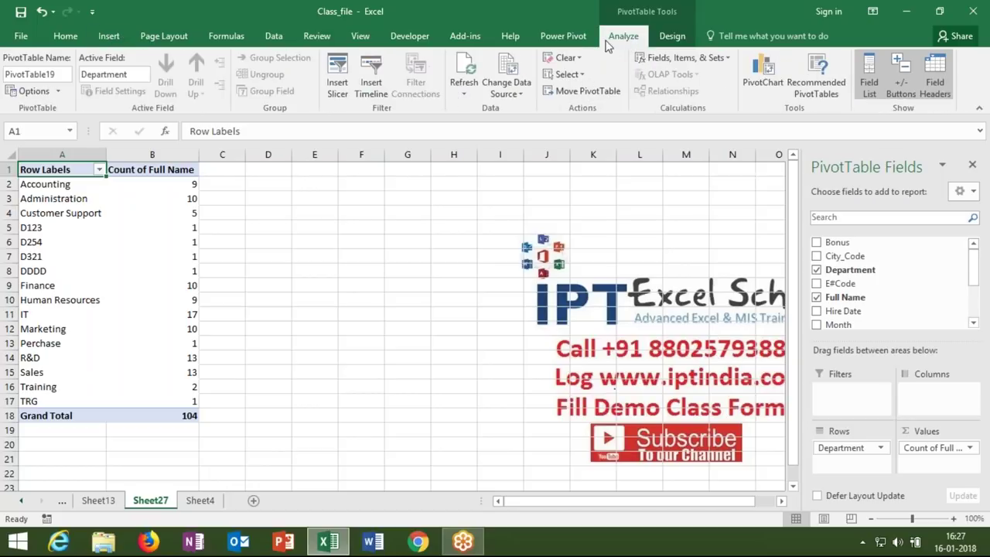
pyautogui.click(340, 85)
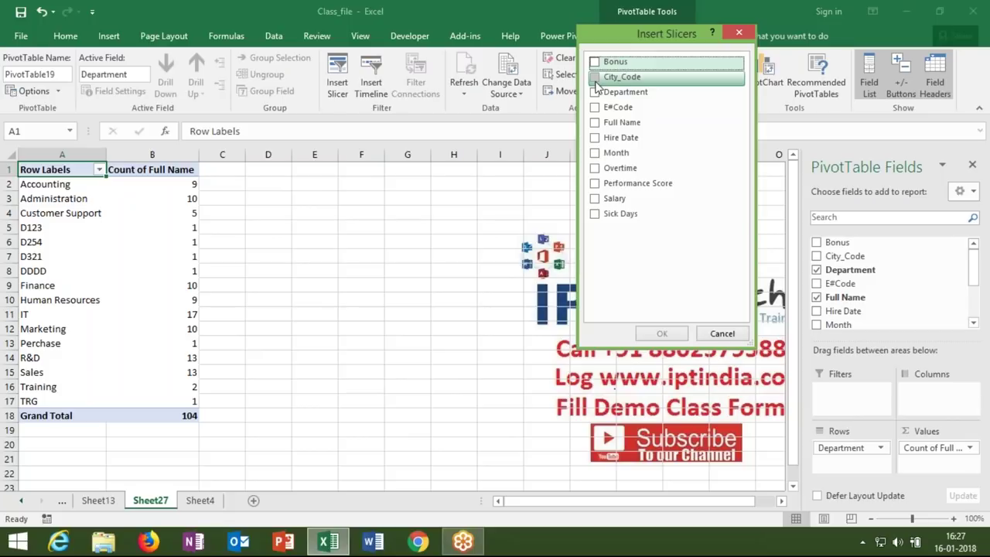
pyautogui.click(595, 78)
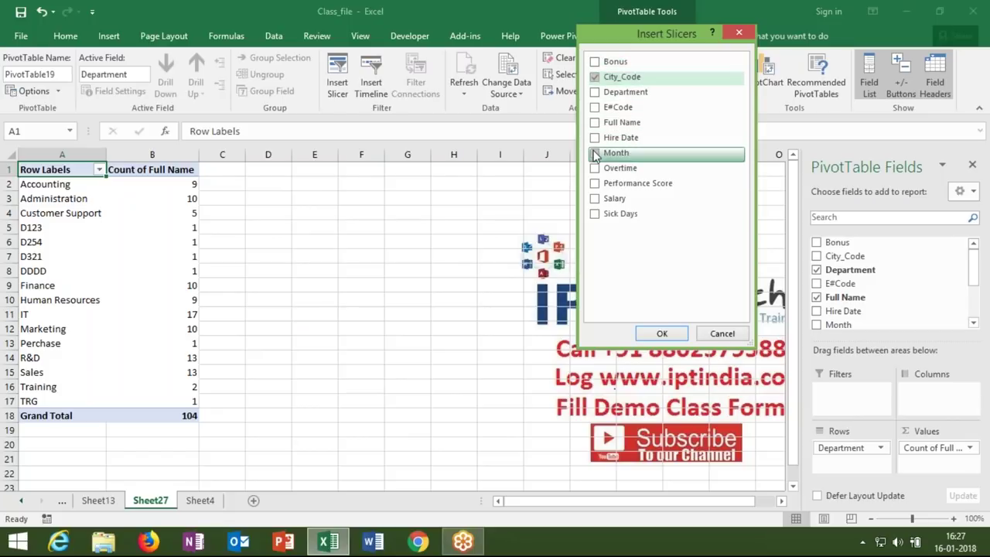
pyautogui.click(595, 153)
pyautogui.click(595, 183)
pyautogui.click(657, 336)
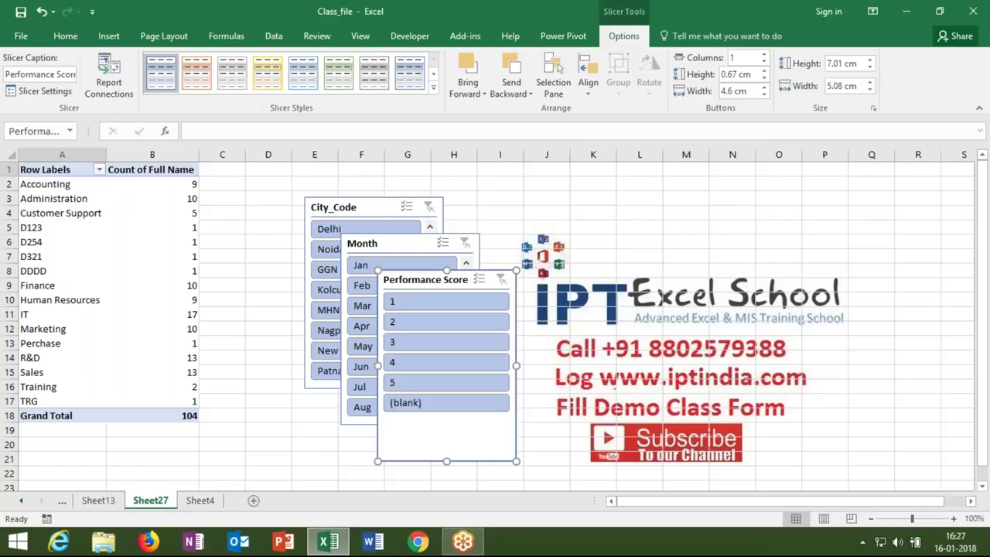
# Step: Line the three slicers up side by side beside the pivot
pyautogui.moveTo(363, 207); pyautogui.dragTo(286, 177)
pyautogui.moveTo(397, 243); pyautogui.dragTo(427, 178)
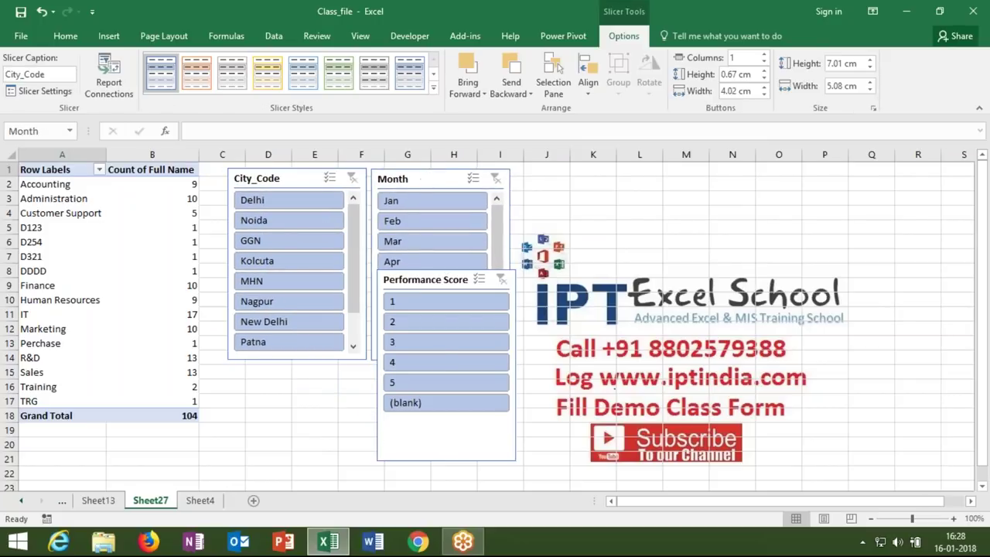
pyautogui.moveTo(425, 280); pyautogui.dragTo(561, 180)
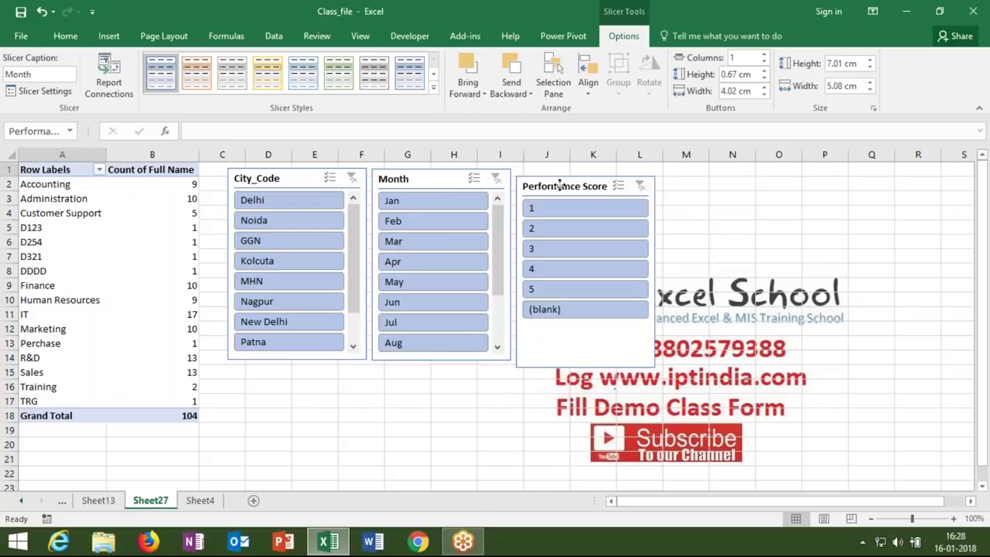
pyautogui.click(407, 444)
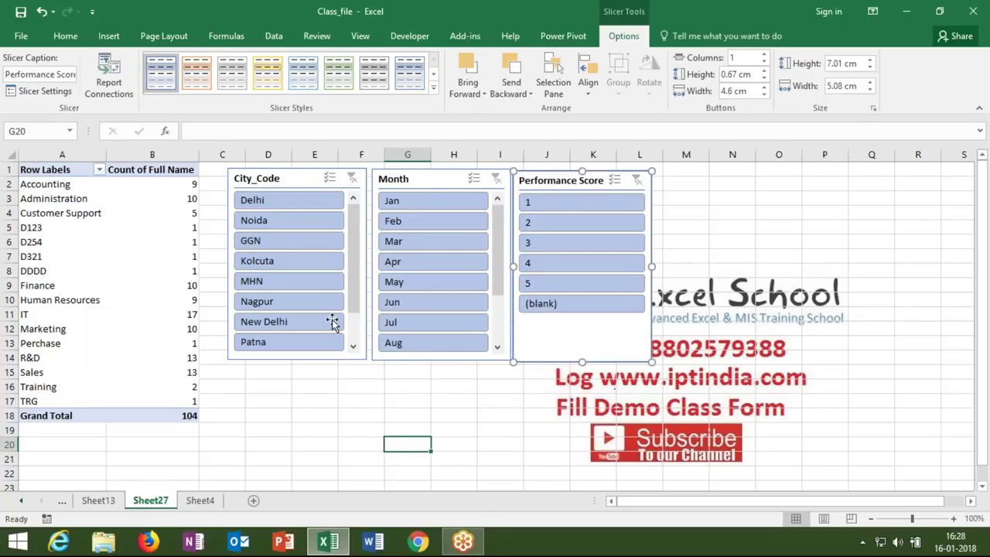
# Step: Test the City_Code slicer by filtering Delhi through MHN, then clear the city filter
pyautogui.click(289, 201)
pyautogui.click(287, 222)
pyautogui.keyDown('ctrl'); pyautogui.click(286, 201); pyautogui.keyUp('ctrl')
pyautogui.moveTo(286, 201); pyautogui.dragTo(285, 282)
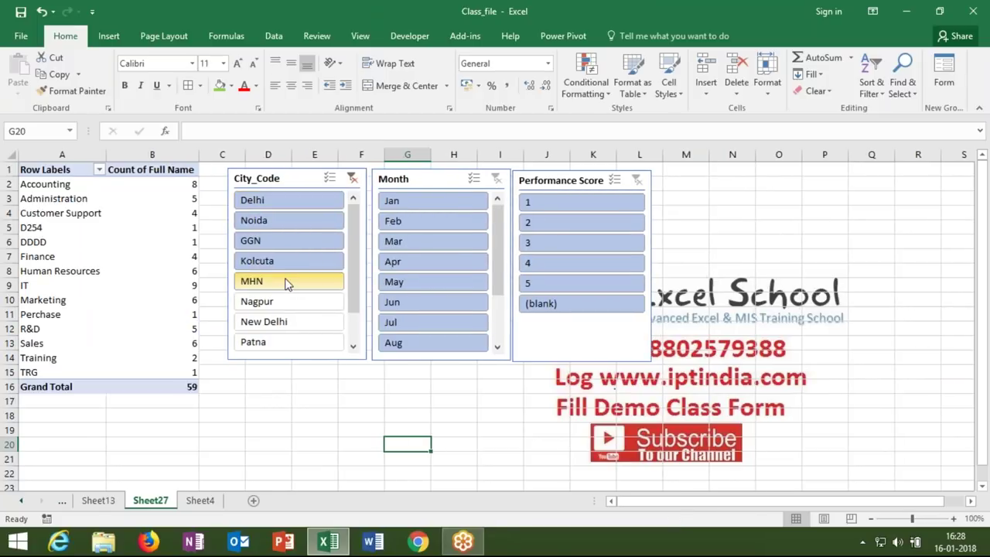
pyautogui.click(352, 178)
pyautogui.click(132, 239)
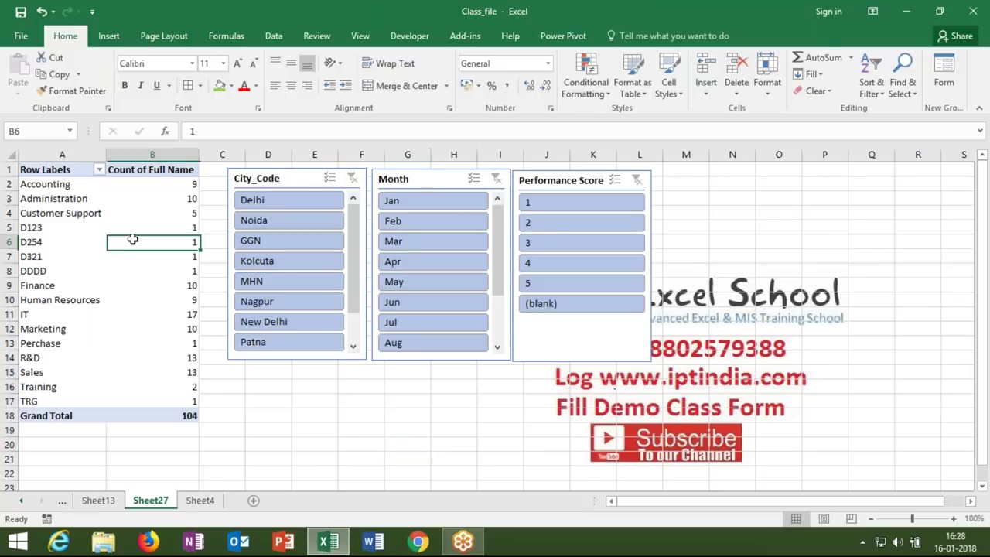
pyautogui.click(110, 36)
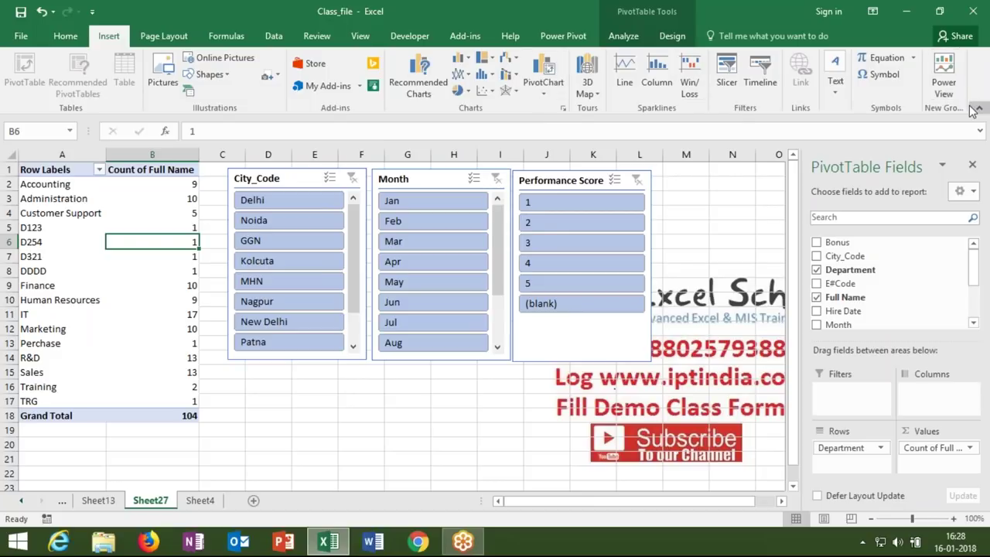
# Step: Insert a clustered column PivotChart of the department counts
pyautogui.click(424, 68)
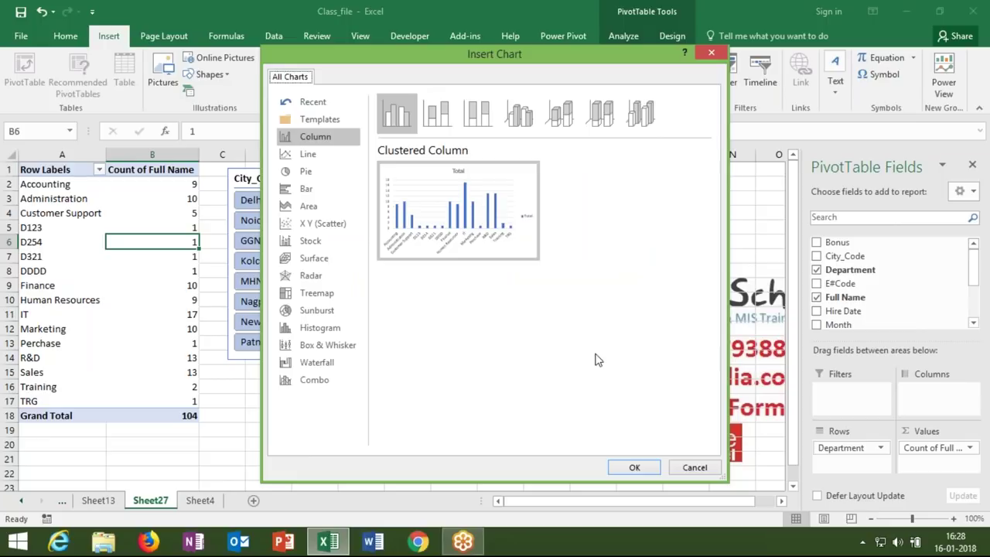
pyautogui.click(625, 465)
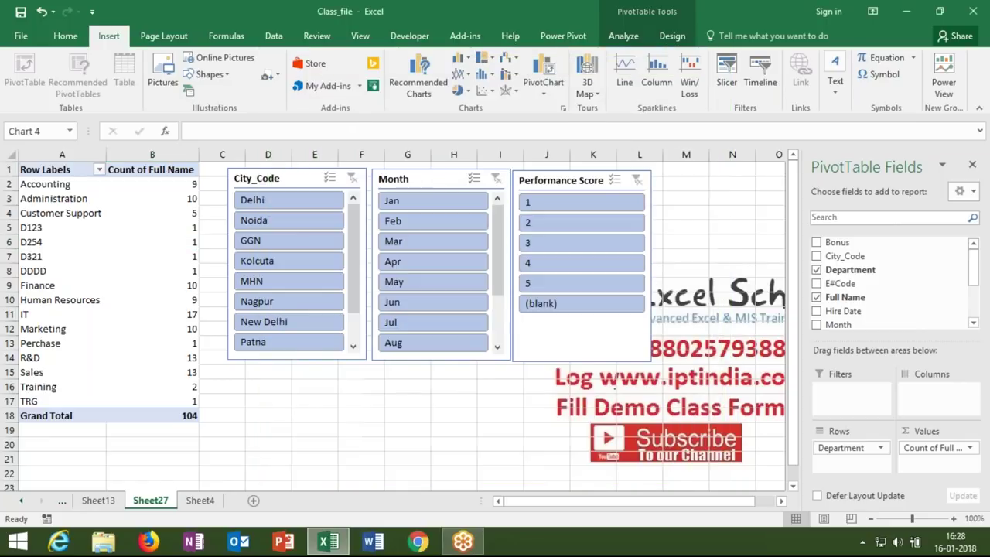
pyautogui.moveTo(464, 310)
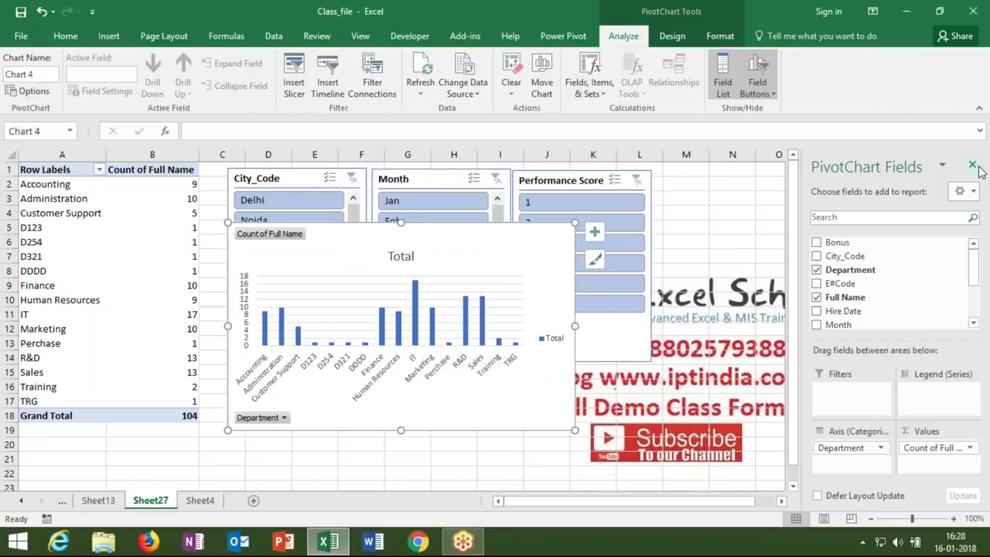
pyautogui.click(974, 165)
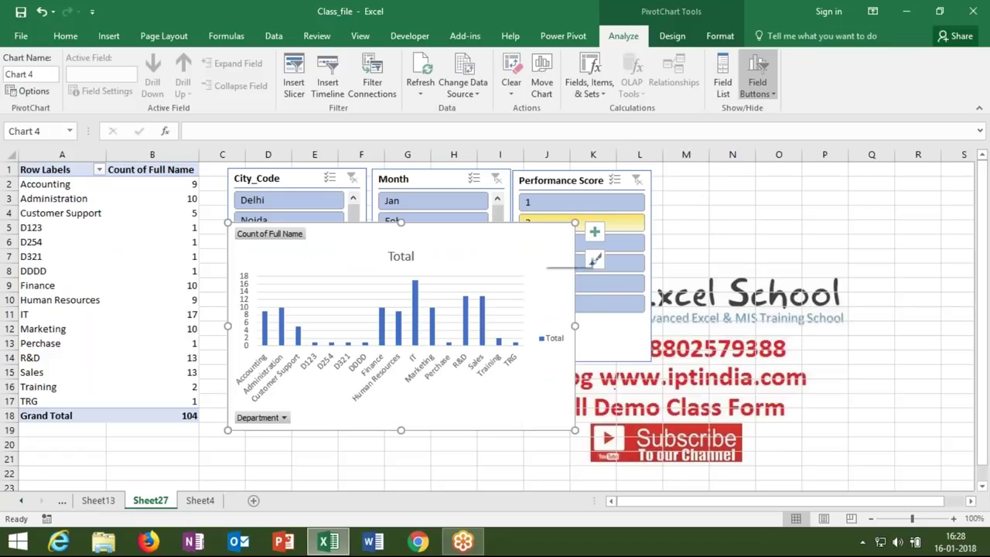
# Step: Move the PivotChart onto a new Sheet28, resize it to about row 13, and return to Sheet27
pyautogui.click(154, 241)
pyautogui.hotkey('ctrl', 'z')
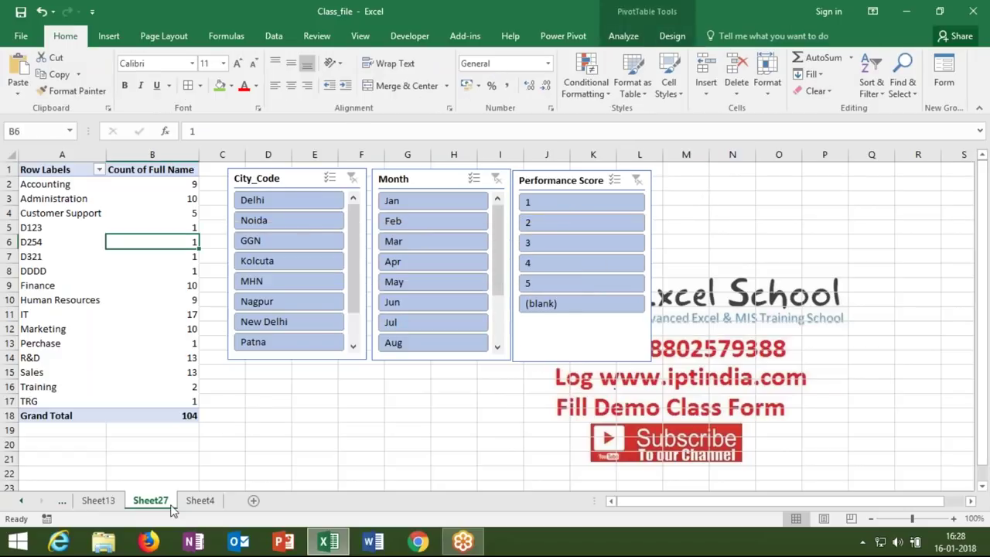
pyautogui.click(254, 503)
pyautogui.hotkey('ctrl', 'v')
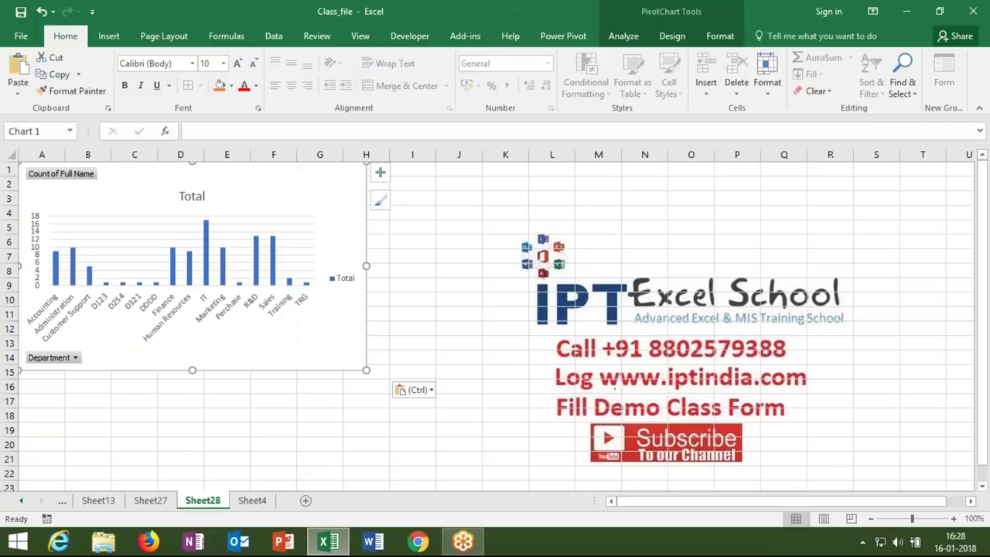
pyautogui.moveTo(369, 375)
pyautogui.mouseDown()
pyautogui.moveTo(402, 408)
pyautogui.moveTo(351, 349)
pyautogui.mouseUp()
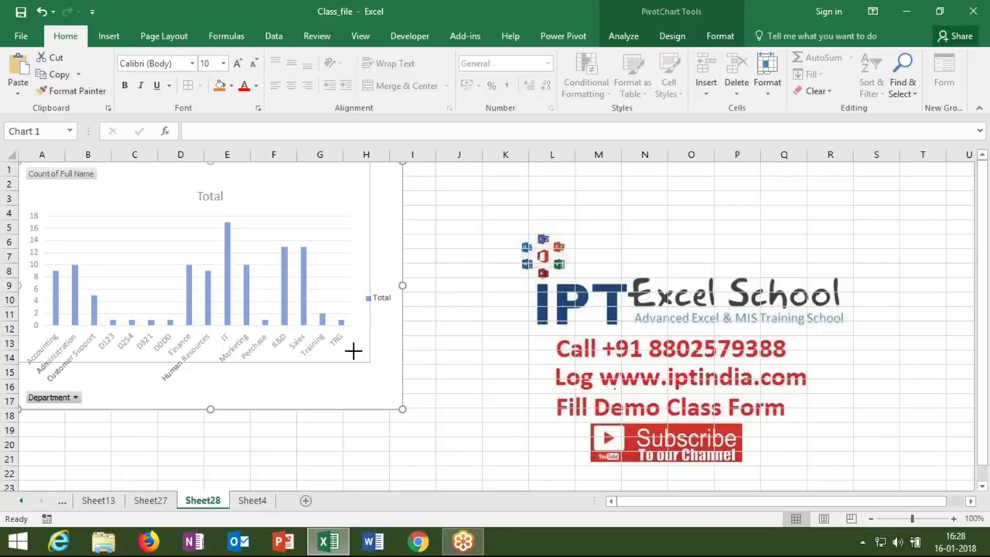
pyautogui.moveTo(280, 386); pyautogui.dragTo(135, 358)
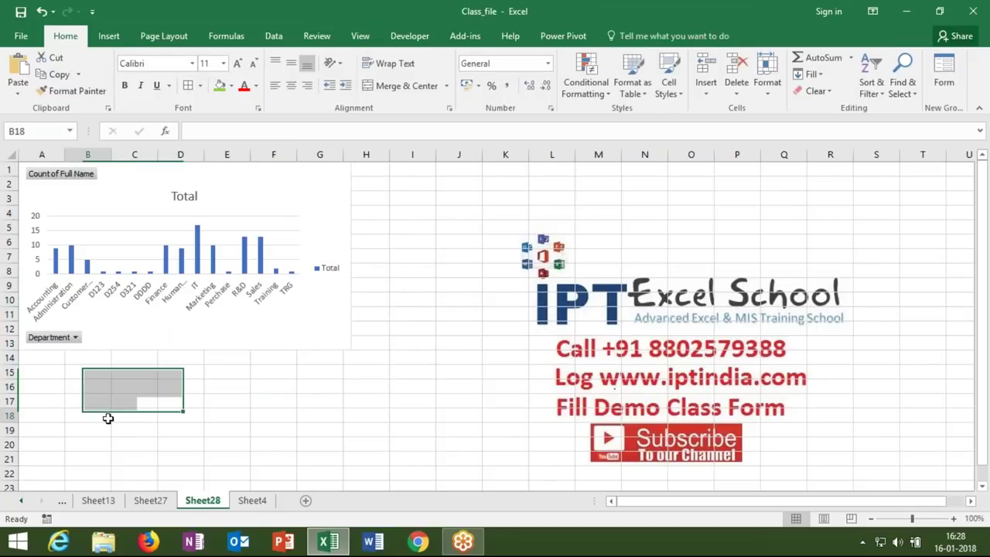
pyautogui.click(106, 416)
pyautogui.click(150, 501)
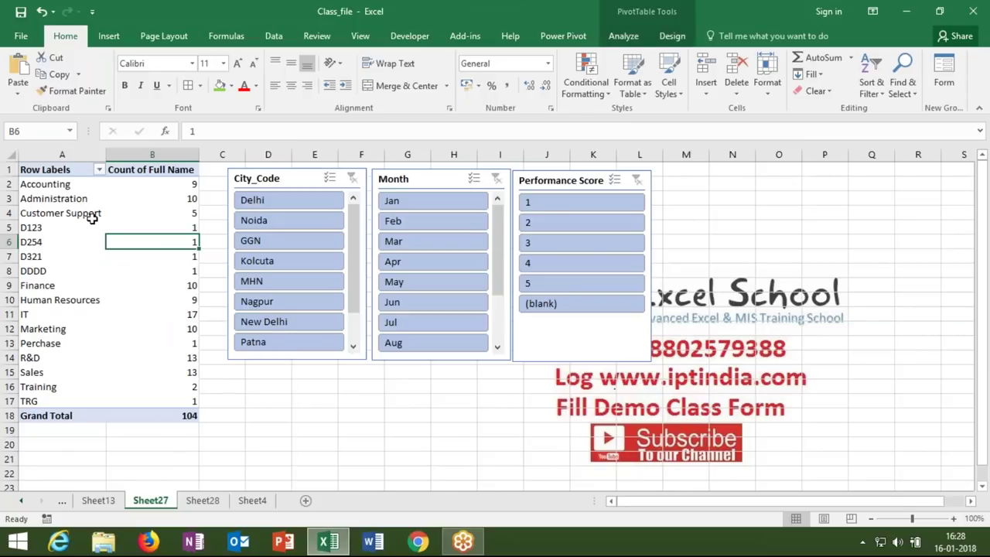
# Step: Copy the department pivot and try pasting it at M1, then undo that paste
pyautogui.click(47, 170)
pyautogui.click(152, 169)
pyautogui.hotkey('ctrl', 'a')
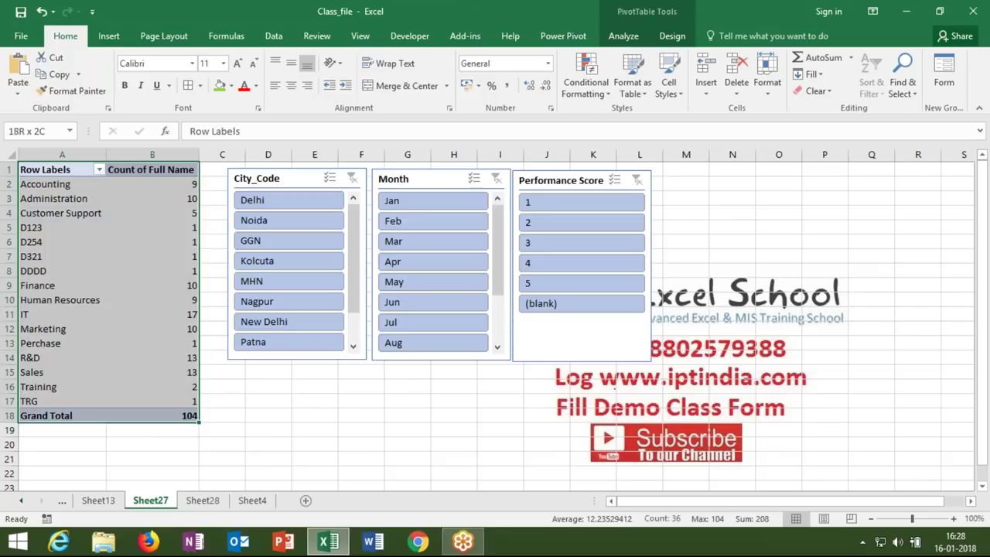
pyautogui.hotkey('ctrl', 'c')
pyautogui.press('Right')
pyautogui.press('Right')
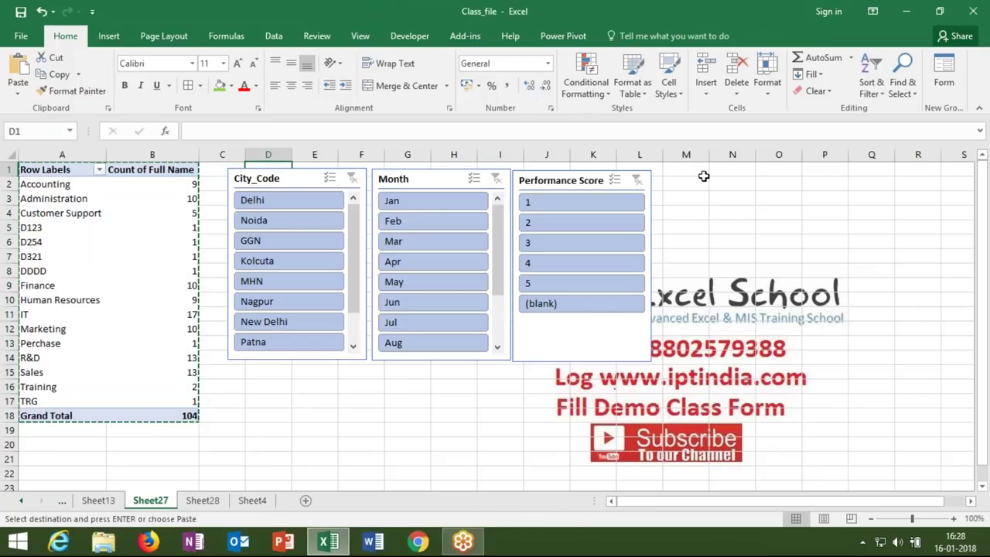
pyautogui.click(704, 175)
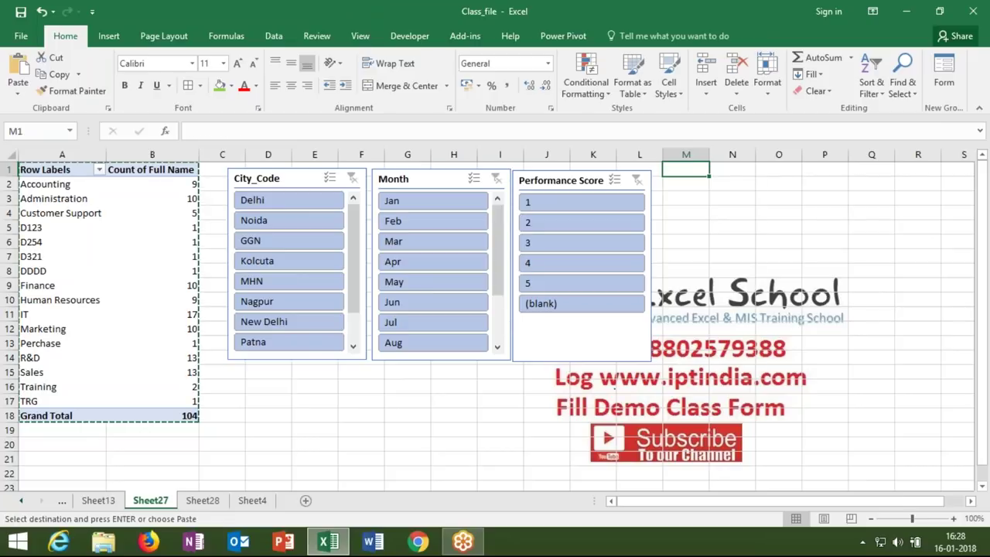
pyautogui.hotkey('ctrl', 'v')
pyautogui.hotkey('ctrl', 'z')
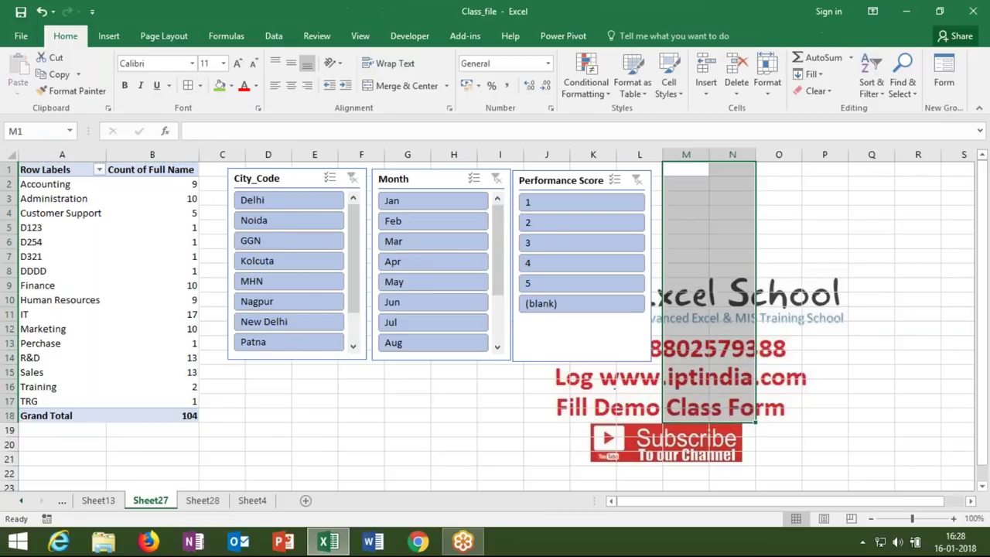
# Step: Copy the pivot range A1:B18 again and paste it at cell N1
pyautogui.click(154, 199)
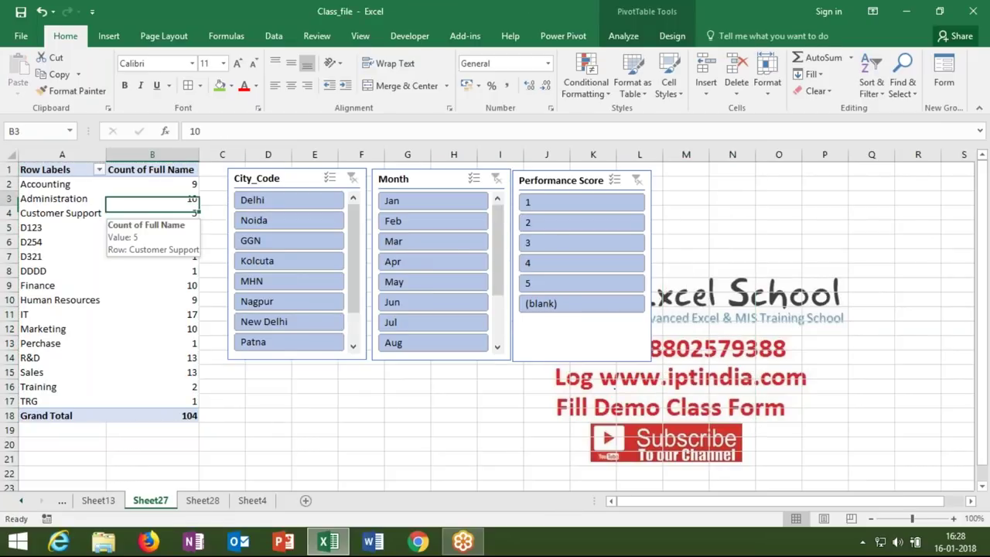
pyautogui.press('Up')
pyautogui.press('Up')
pyautogui.press('Left')
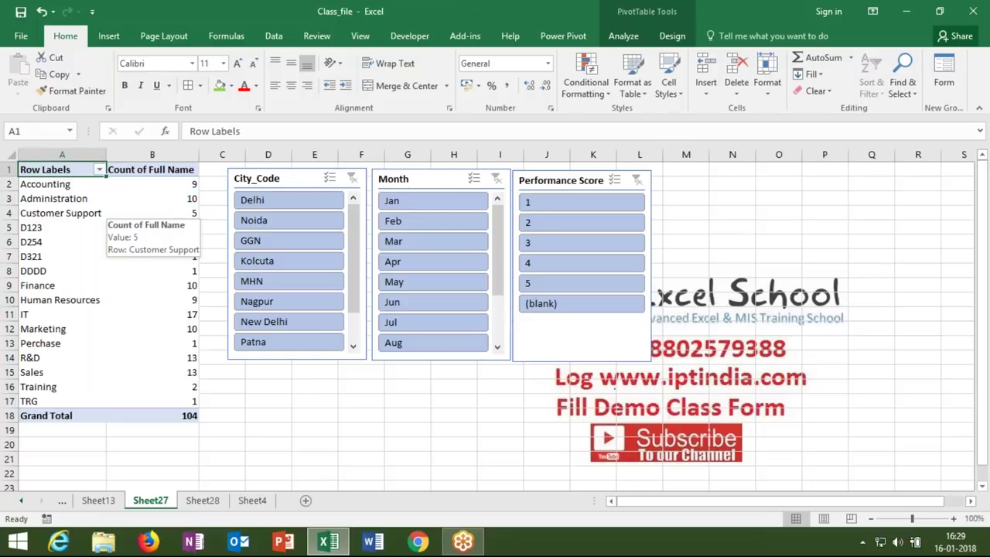
pyautogui.hotkey('shift', 'Right')
pyautogui.hotkey('ctrl', 'shift', 'Down')
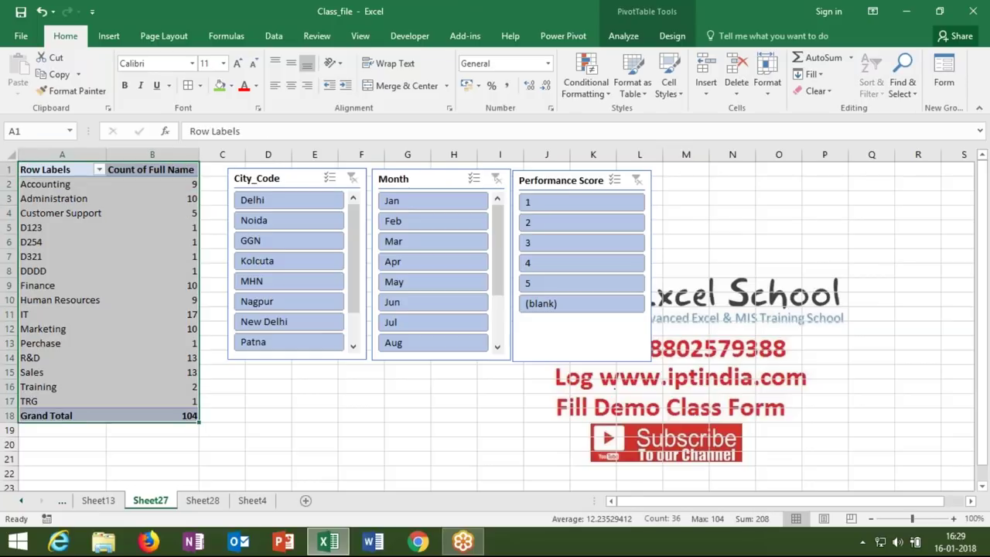
pyautogui.hotkey('ctrl', 'c')
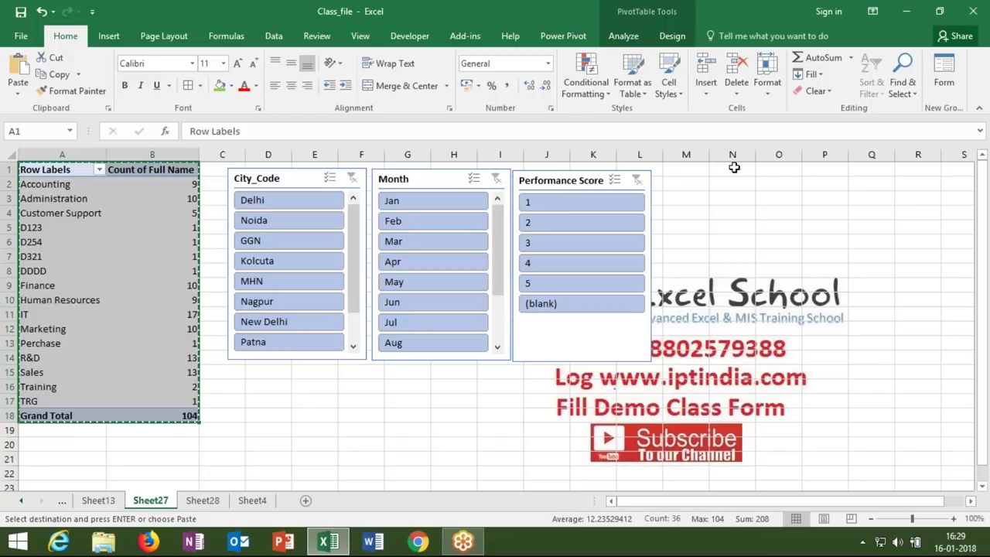
pyautogui.click(733, 169)
pyautogui.hotkey('ctrl', 'v')
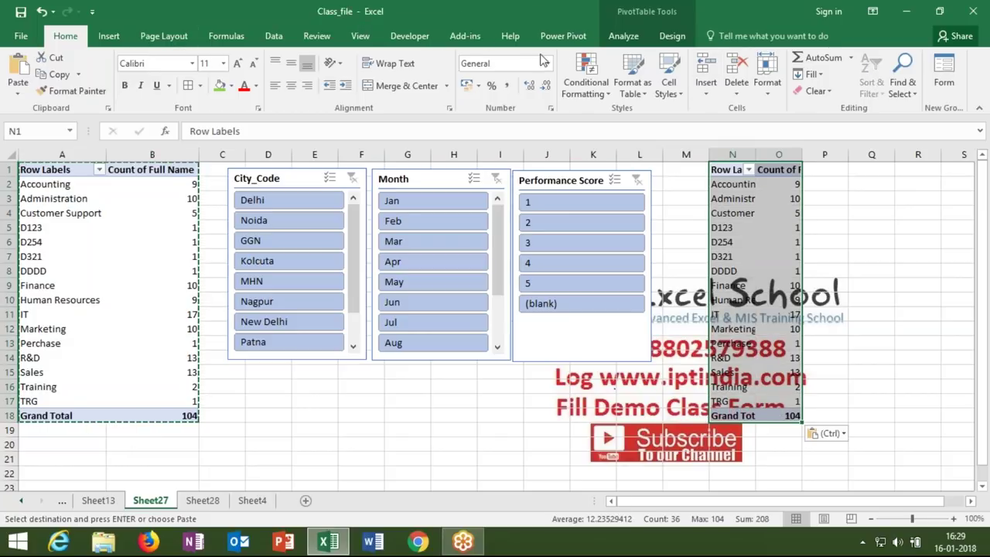
# Step: In the copy's field list, replace Count of Full Name with Sum of Salary
pyautogui.click(623, 36)
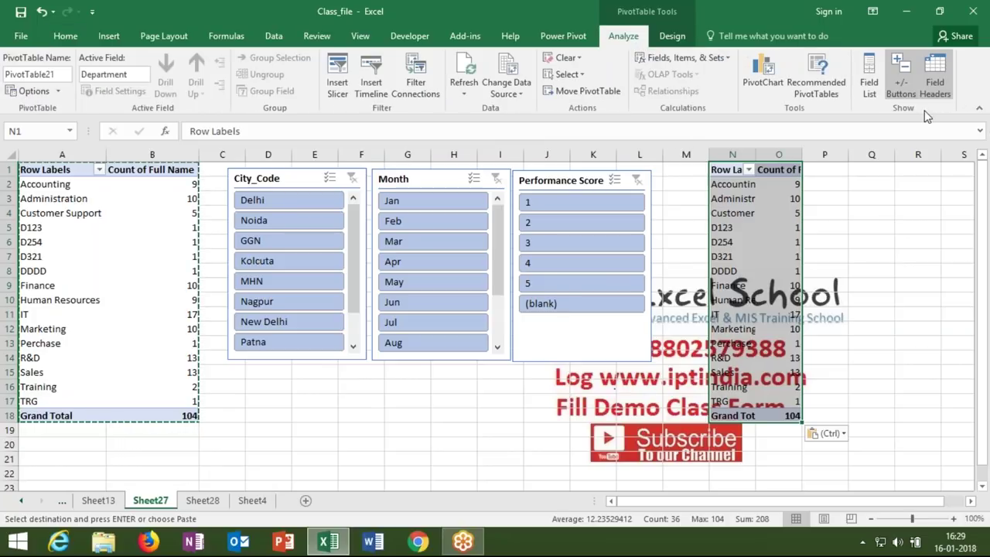
pyautogui.click(870, 77)
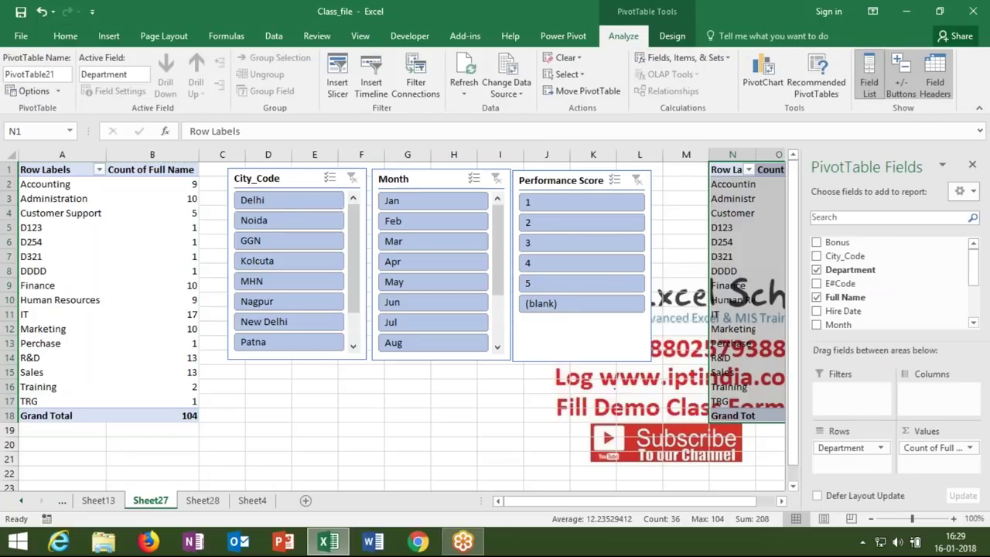
pyautogui.moveTo(936, 448); pyautogui.dragTo(851, 291)
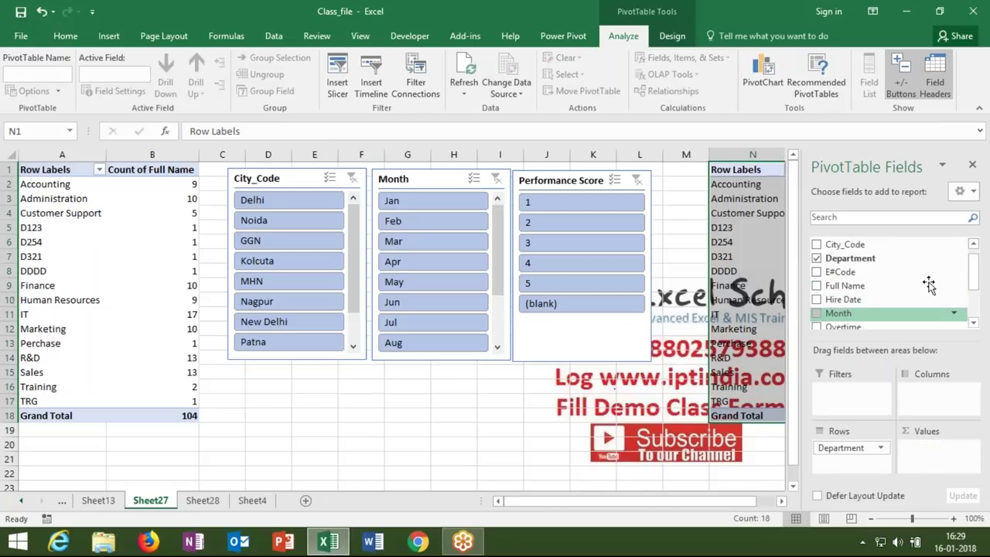
pyautogui.moveTo(974, 277); pyautogui.dragTo(974, 303)
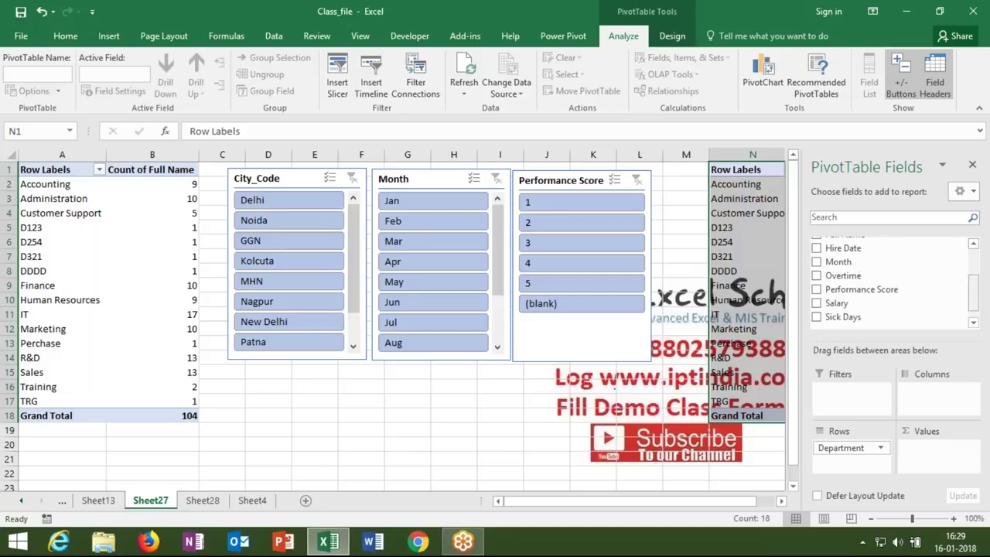
pyautogui.moveTo(864, 311); pyautogui.dragTo(932, 449)
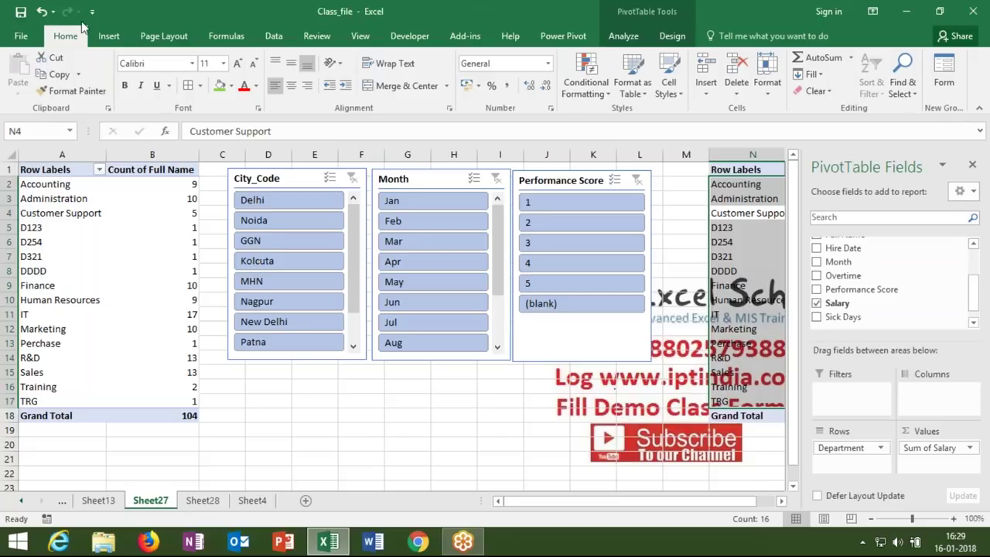
# Step: Insert a clustered column chart of salary by department and give it a dark style
pyautogui.click(108, 36)
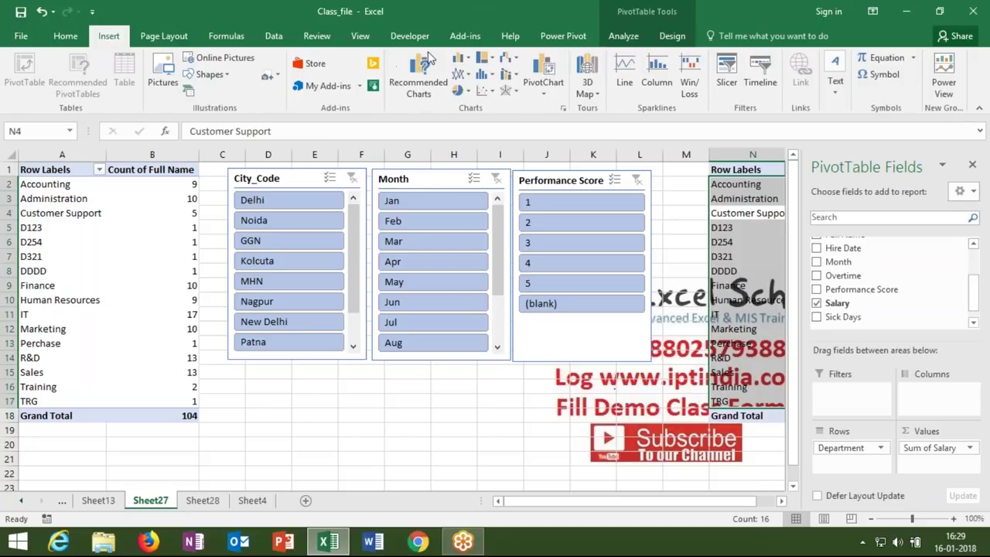
pyautogui.click(461, 58)
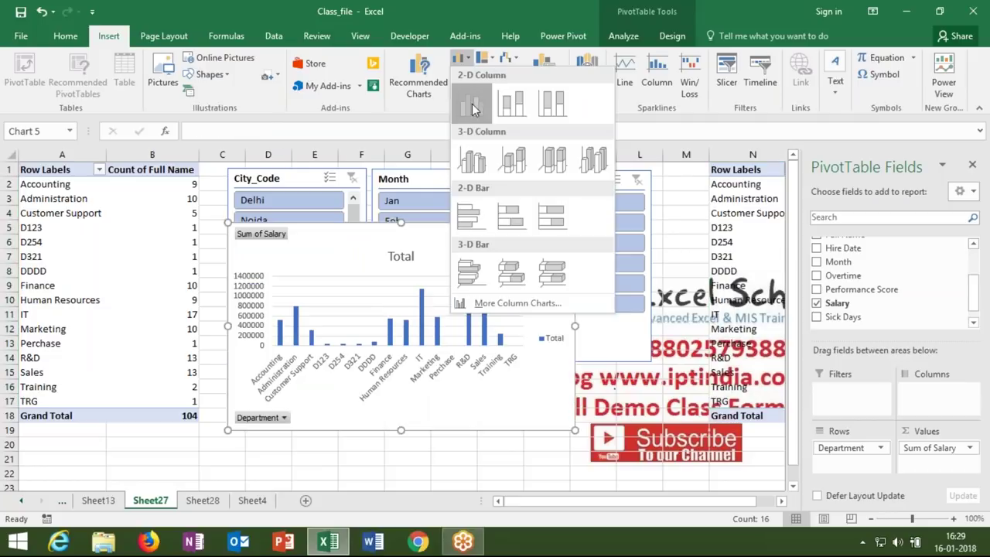
pyautogui.click(473, 108)
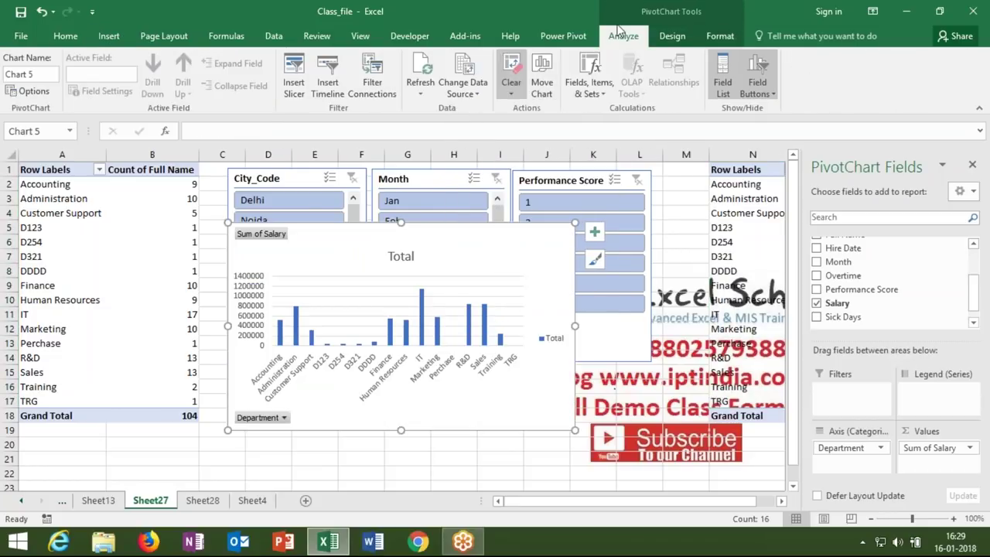
pyautogui.click(671, 36)
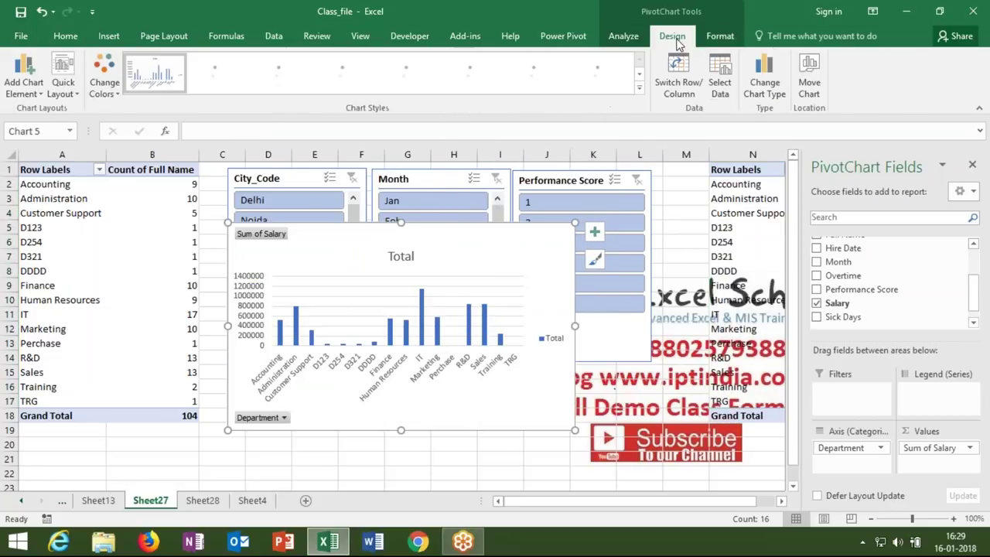
pyautogui.click(639, 89)
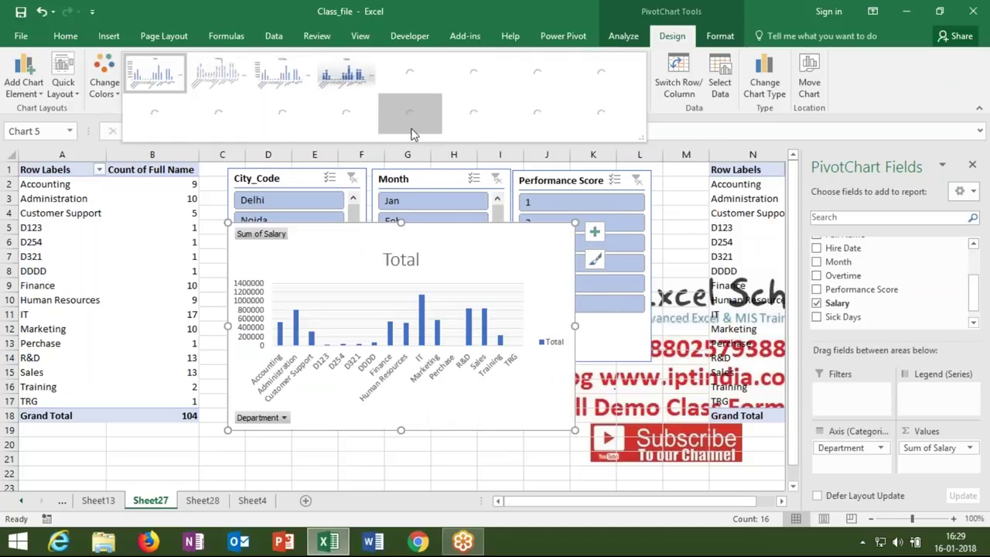
pyautogui.click(426, 125)
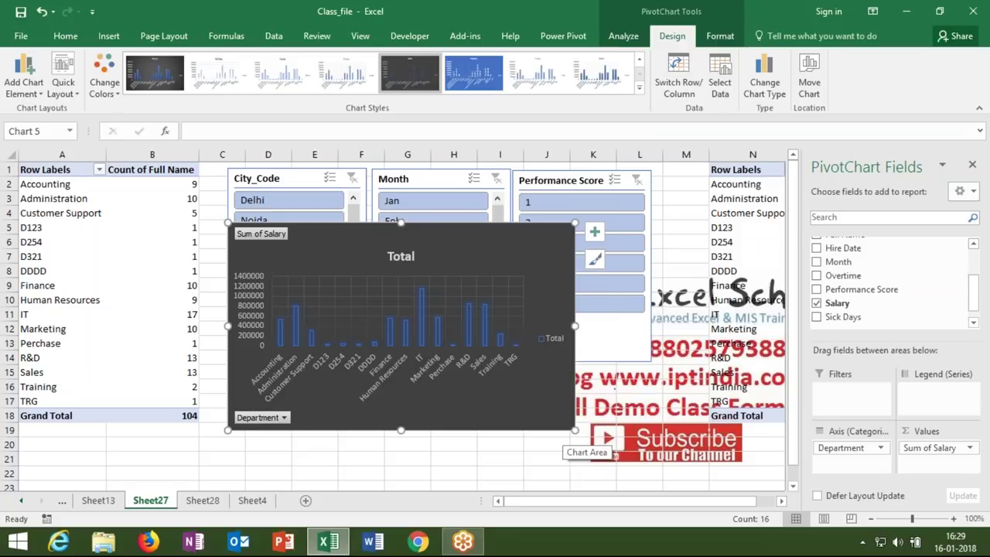
# Step: Move the salary chart to cell A14 on Sheet28 below the count chart, resize it, and return to Sheet27
pyautogui.hotkey('ctrl', 'x')
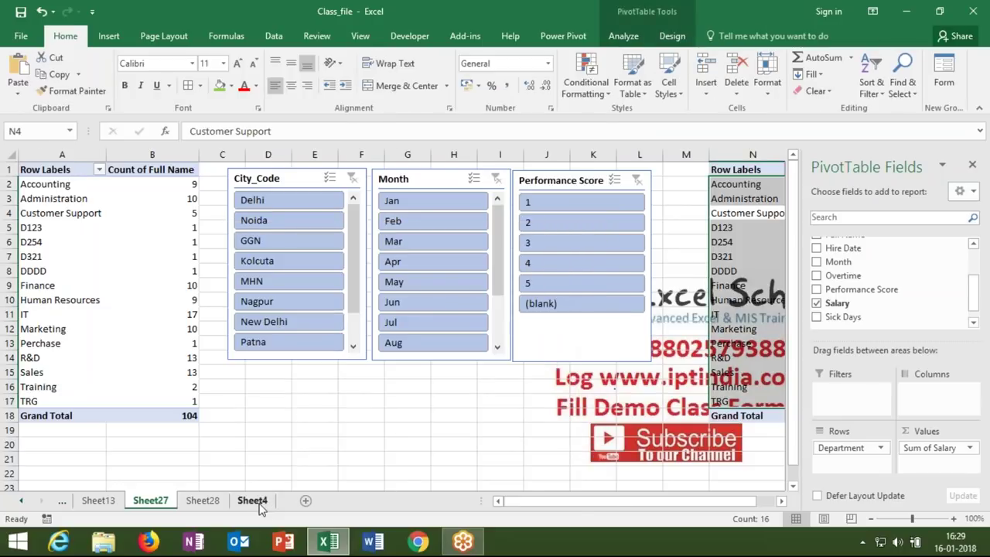
pyautogui.click(257, 502)
pyautogui.click(222, 503)
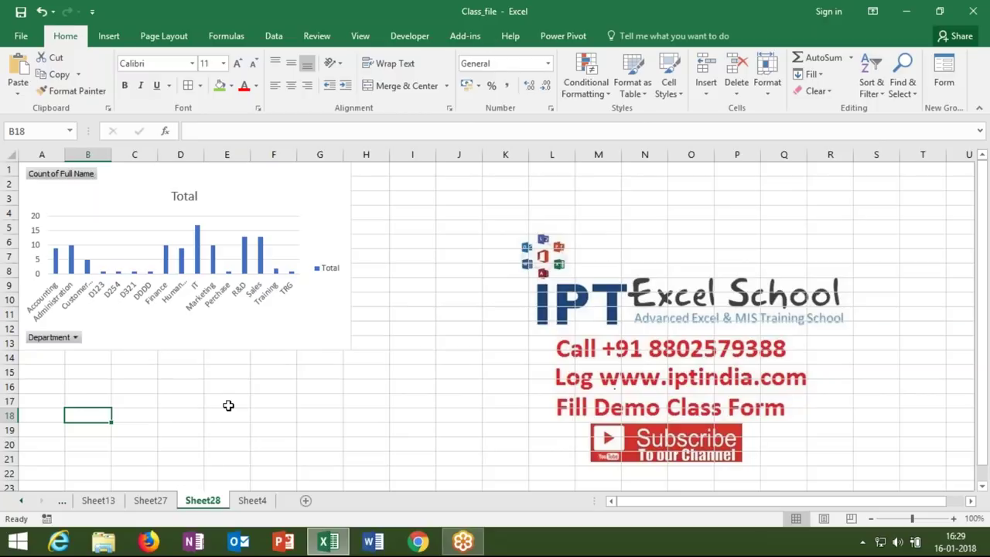
pyautogui.click(36, 361)
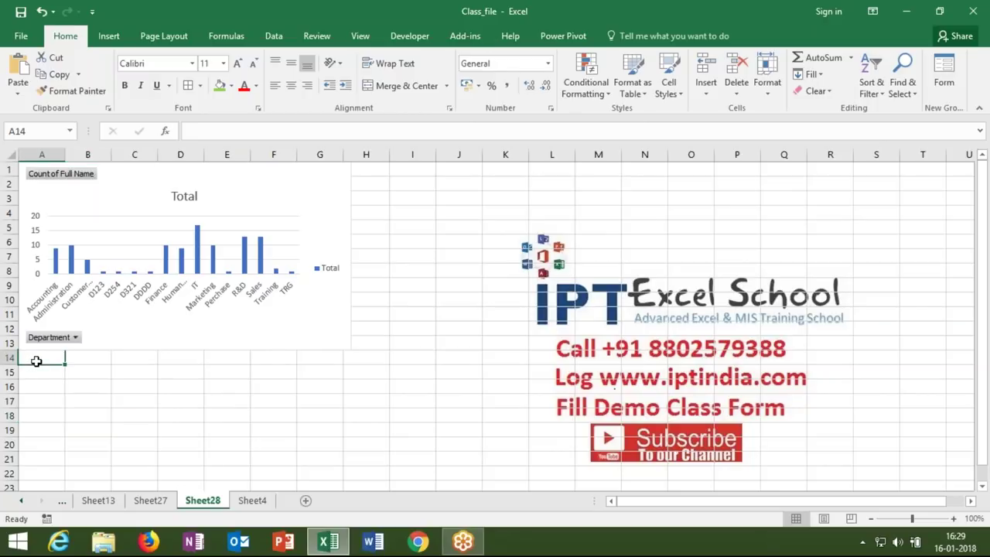
pyautogui.hotkey('ctrl', 'v')
pyautogui.moveTo(170, 383); pyautogui.dragTo(193, 389)
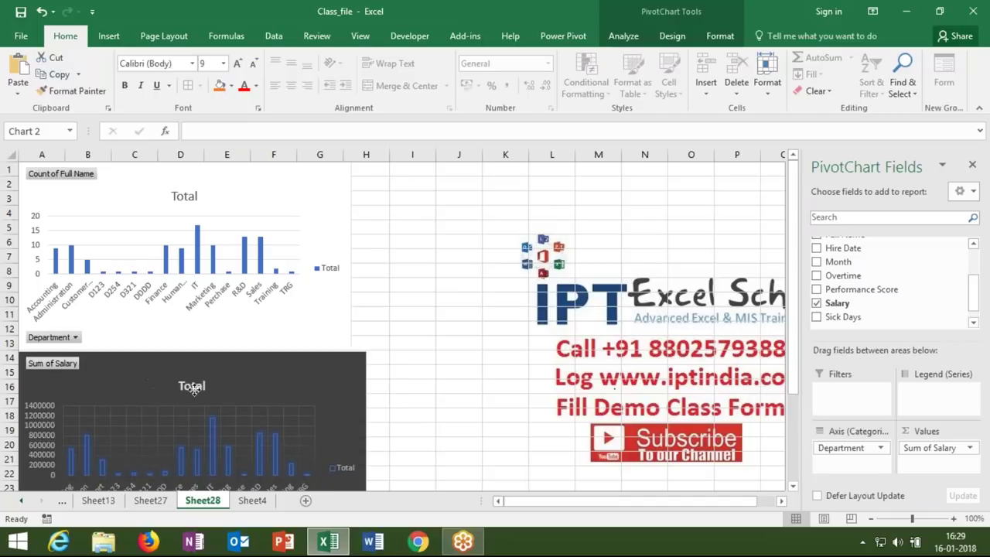
pyautogui.moveTo(366, 455); pyautogui.dragTo(356, 455)
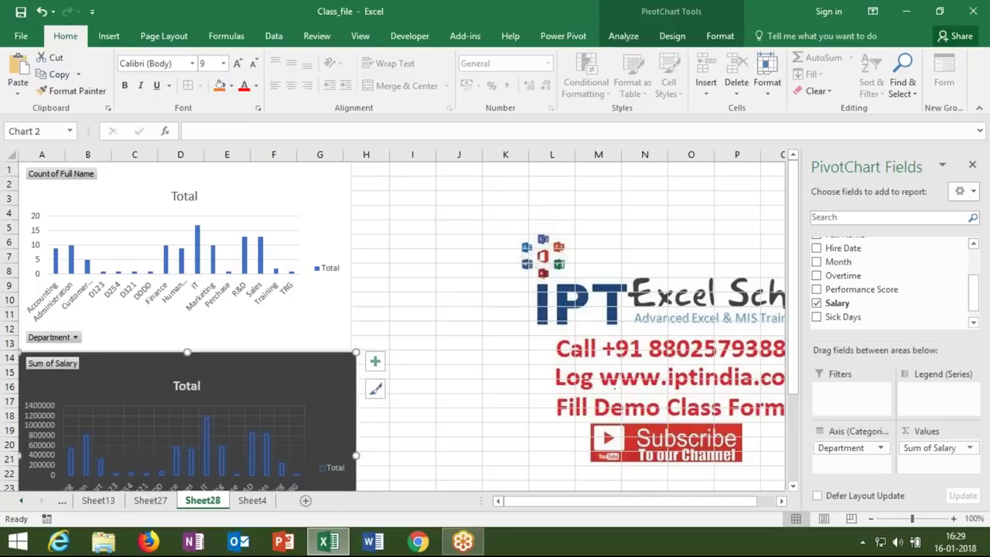
pyautogui.click(166, 507)
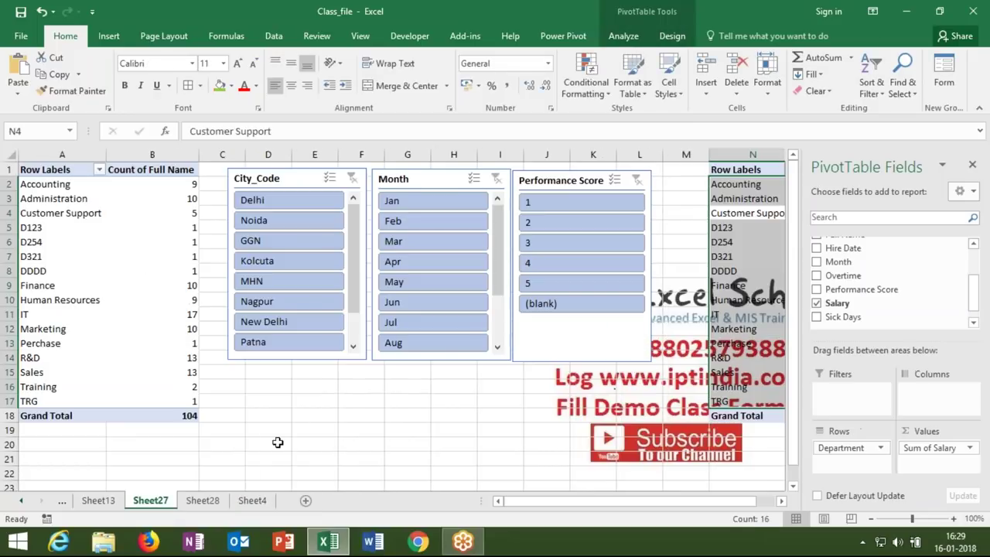
# Step: Switch the City_Code slicer through Delhi and GGN to Kolcuta, then view the charts on Sheet28
pyautogui.click(278, 442)
pyautogui.click(263, 200)
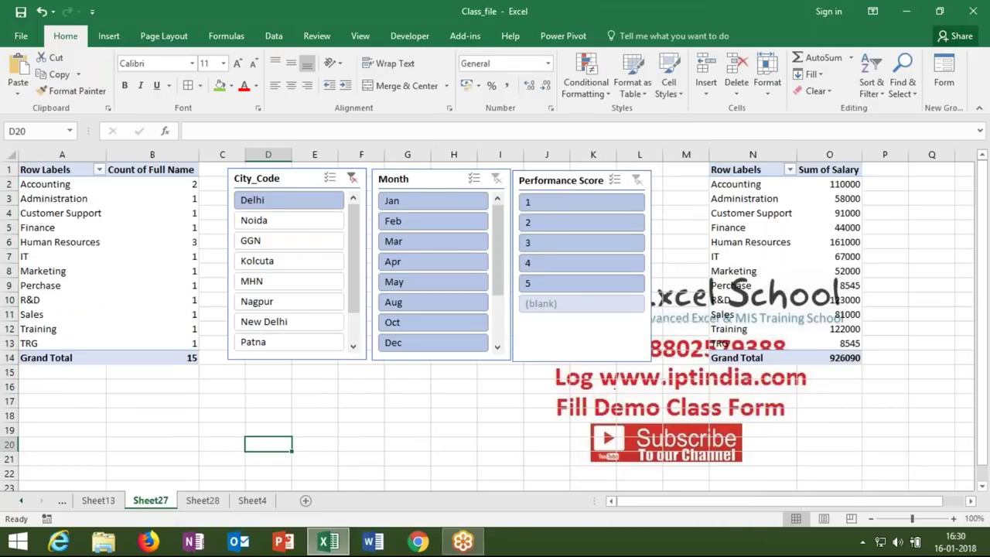
pyautogui.click(272, 221)
pyautogui.click(275, 243)
pyautogui.click(272, 263)
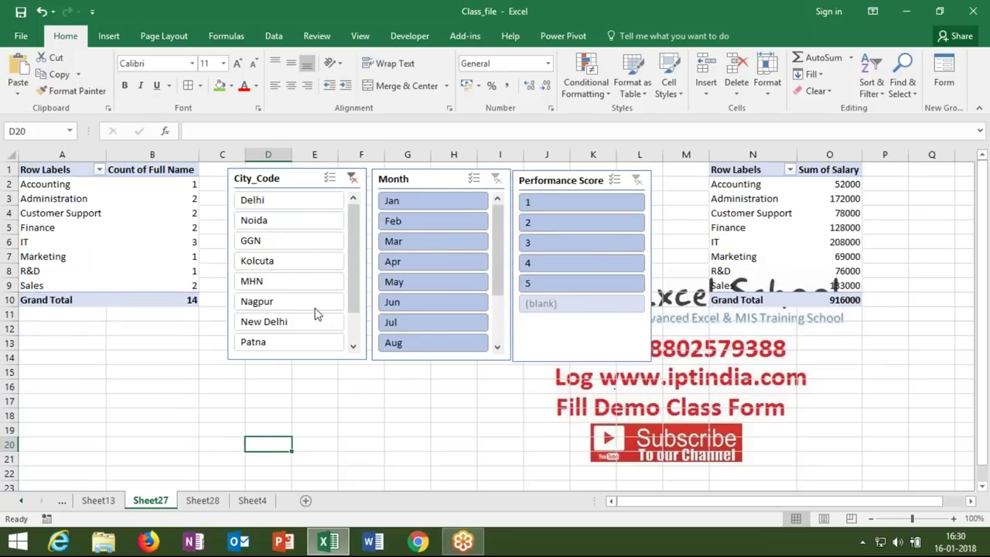
pyautogui.click(262, 502)
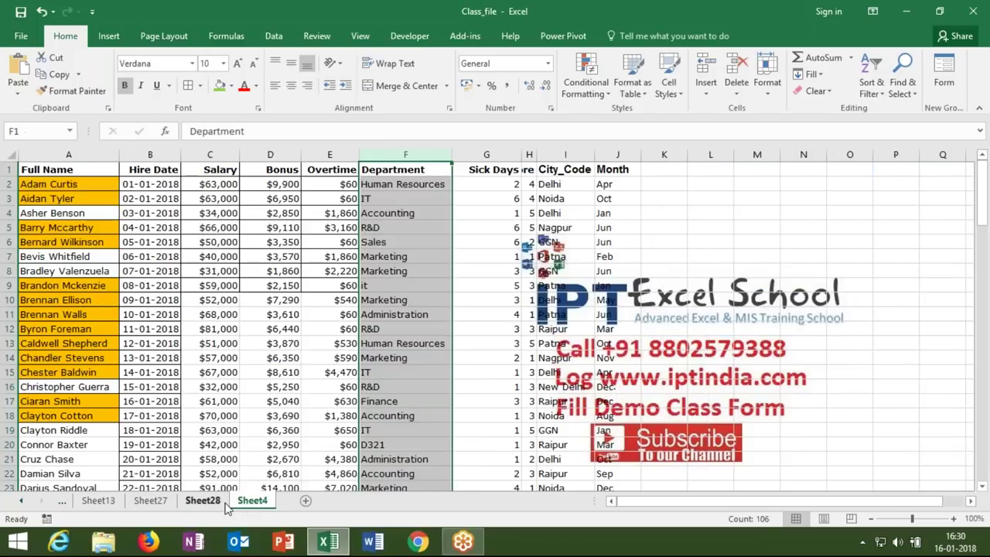
pyautogui.click(202, 501)
# Step: Clear the City_Code filter on Sheet27 and close the PivotTable Fields pane
pyautogui.click(154, 501)
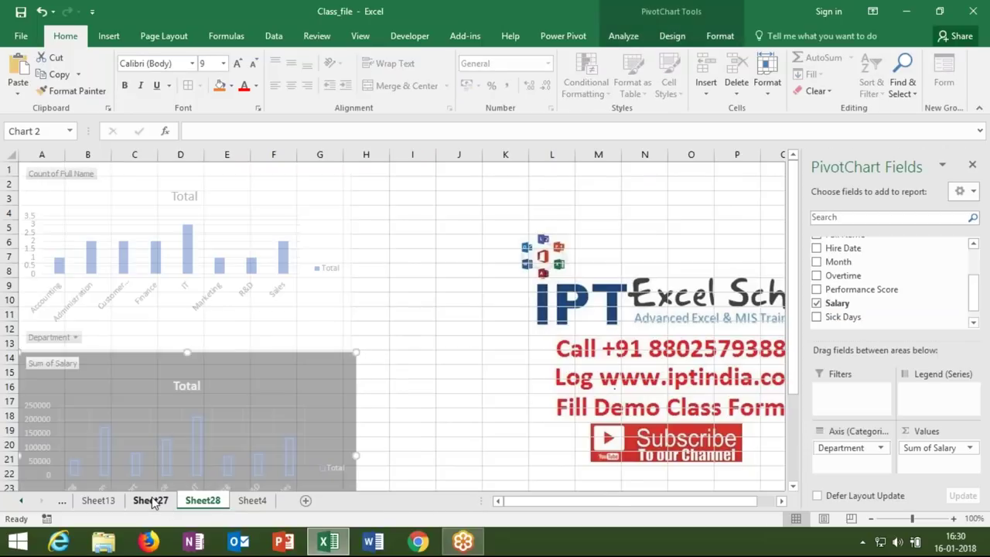
pyautogui.click(352, 178)
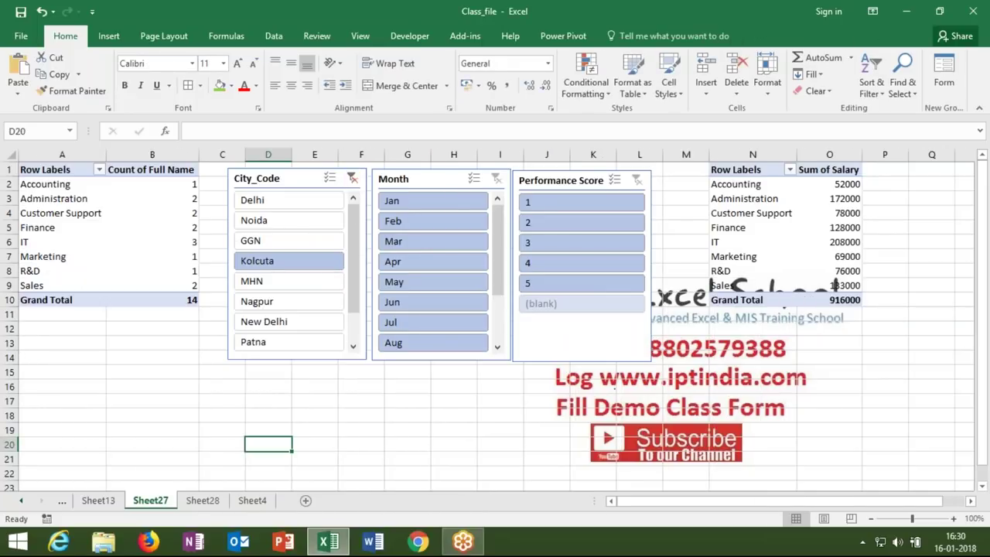
pyautogui.click(109, 283)
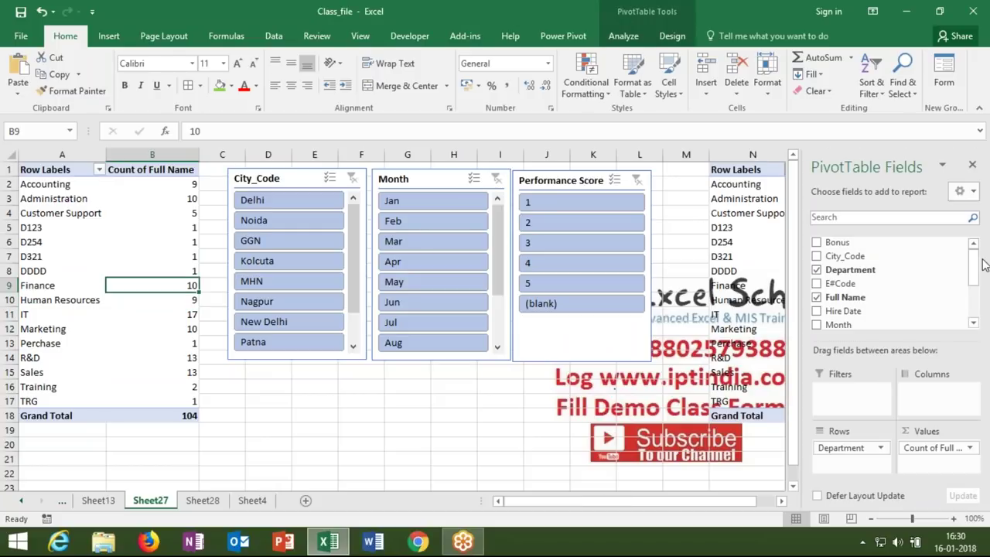
pyautogui.click(972, 165)
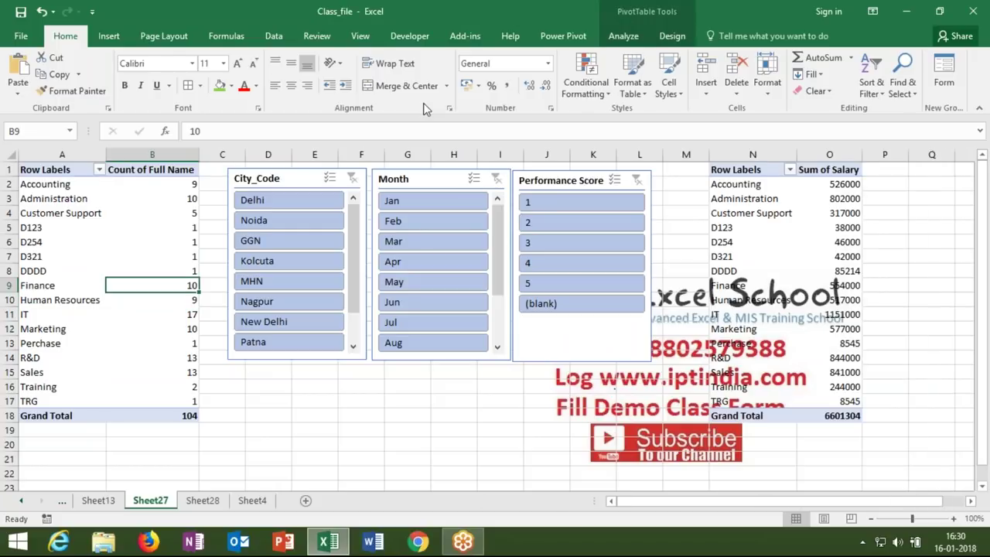
pyautogui.click(133, 199)
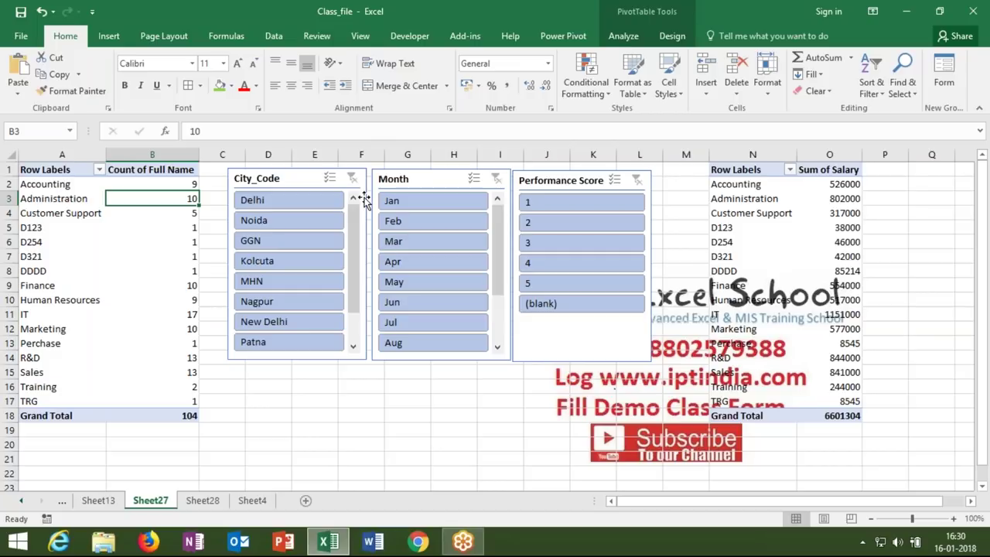
# Step: Check the salary pivot's slicer connections, cancel the dialog, and select the City_Code slicer
pyautogui.click(742, 198)
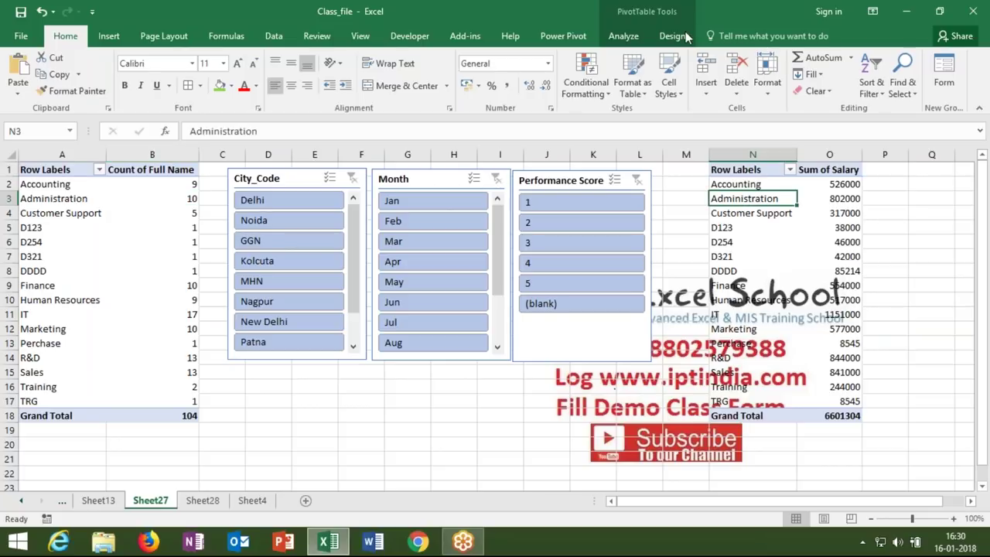
pyautogui.click(623, 36)
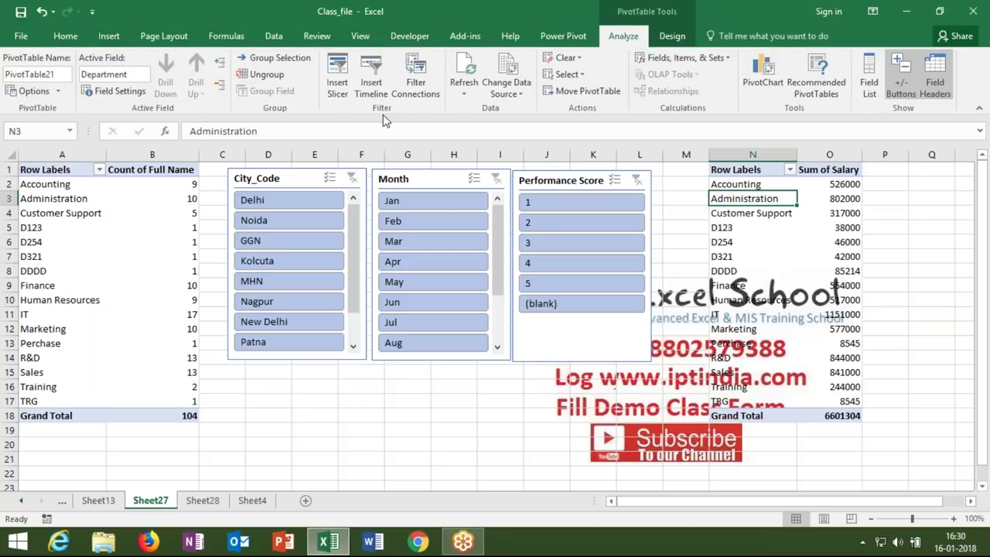
pyautogui.click(416, 85)
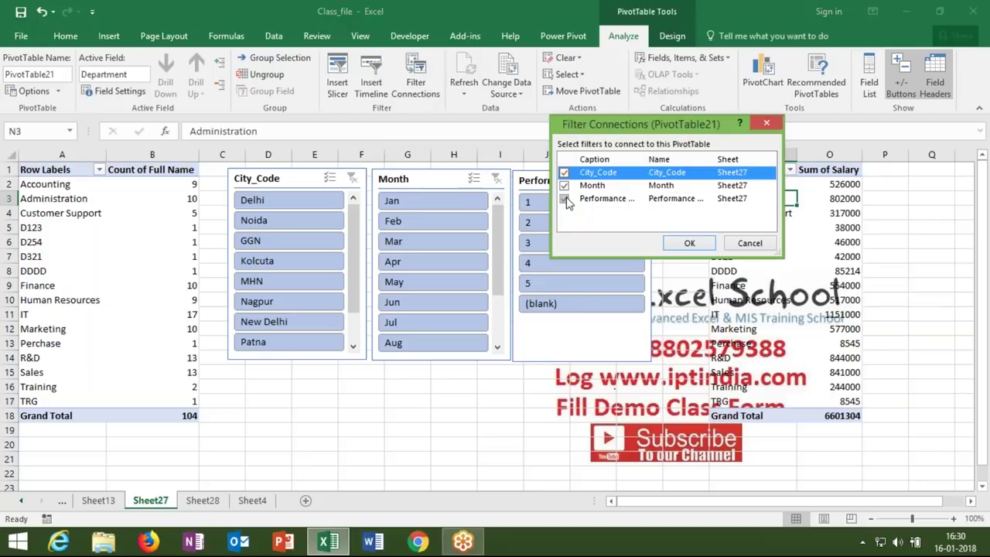
pyautogui.click(750, 243)
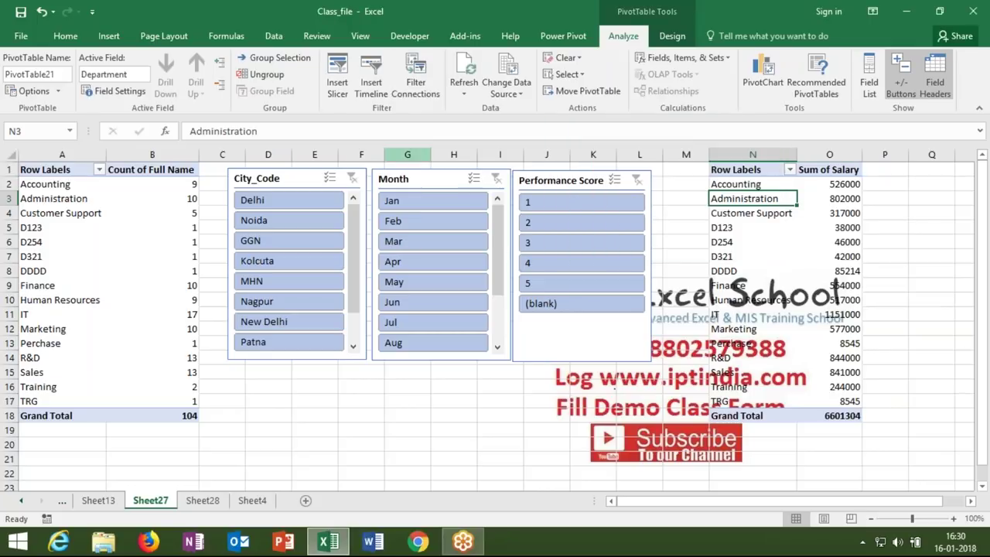
pyautogui.click(278, 179)
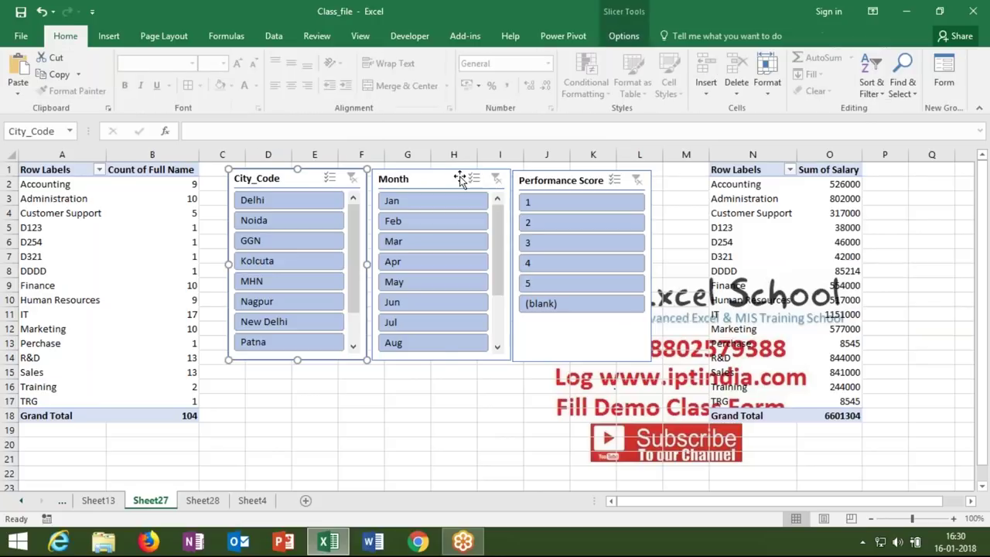
# Step: Select the Month and Performance Score slicers, then cancel a stray copy of cell N3
pyautogui.keyDown('ctrl'); pyautogui.click(460, 179); pyautogui.keyUp('ctrl')
pyautogui.keyDown('ctrl'); pyautogui.click(560, 180); pyautogui.keyUp('ctrl')
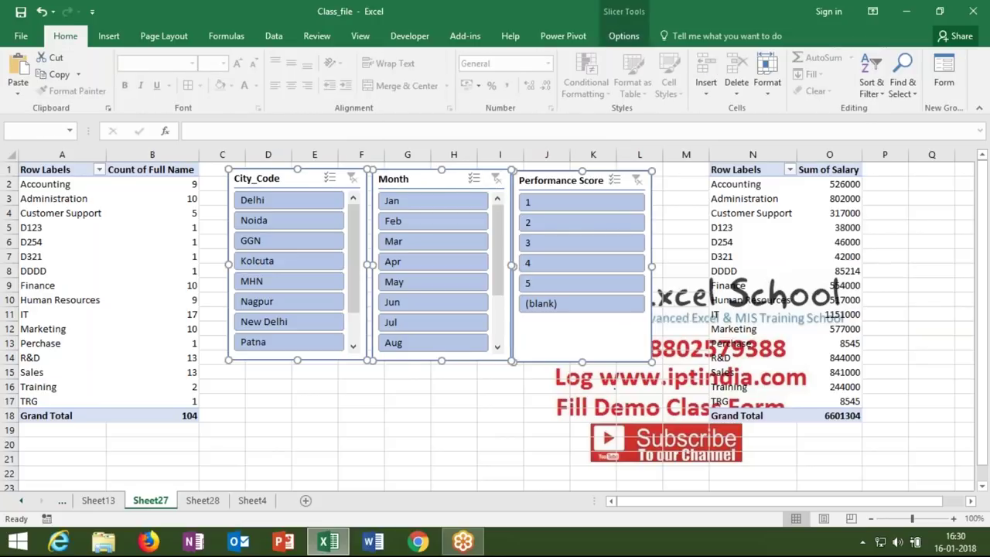
pyautogui.click(744, 198)
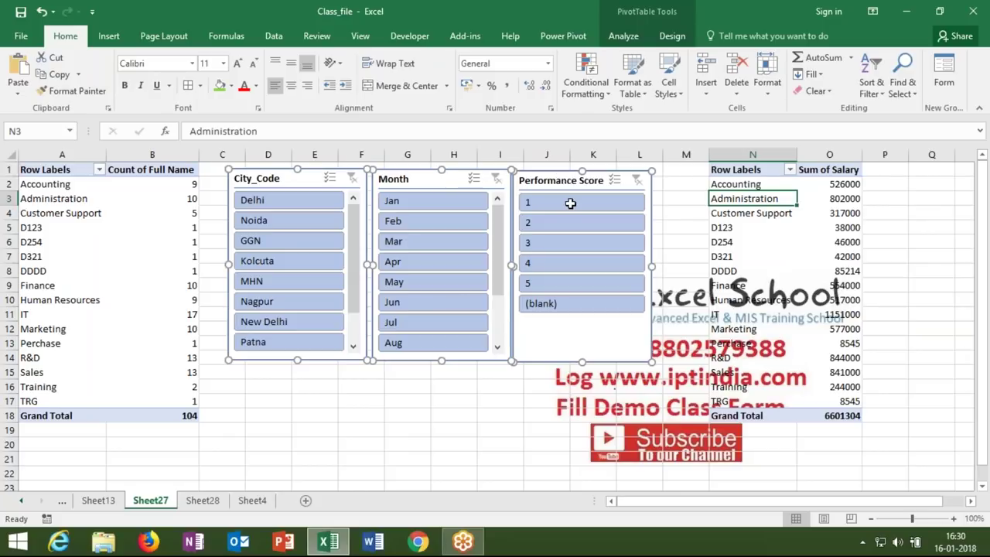
pyautogui.hotkey('ctrl', 'c')
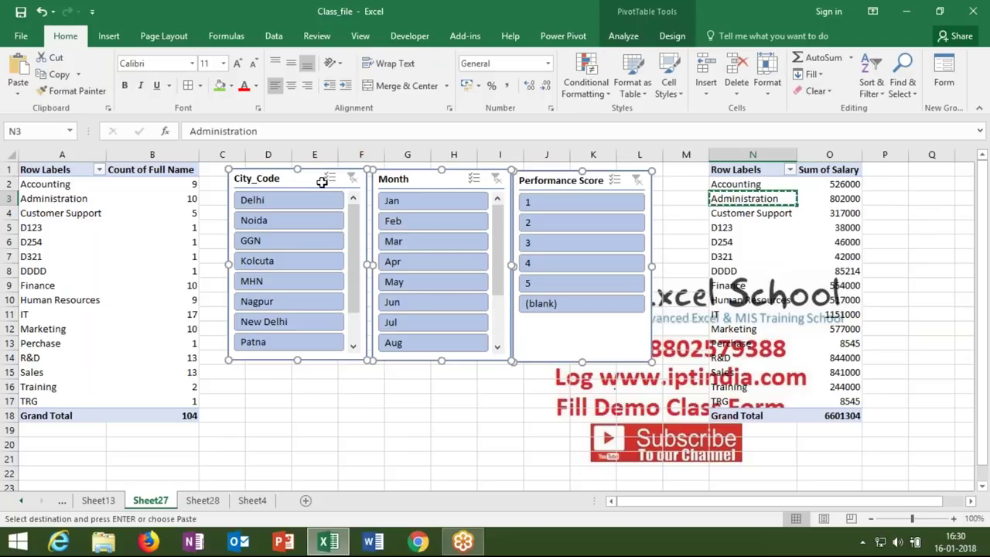
pyautogui.click(322, 182)
pyautogui.press('Escape')
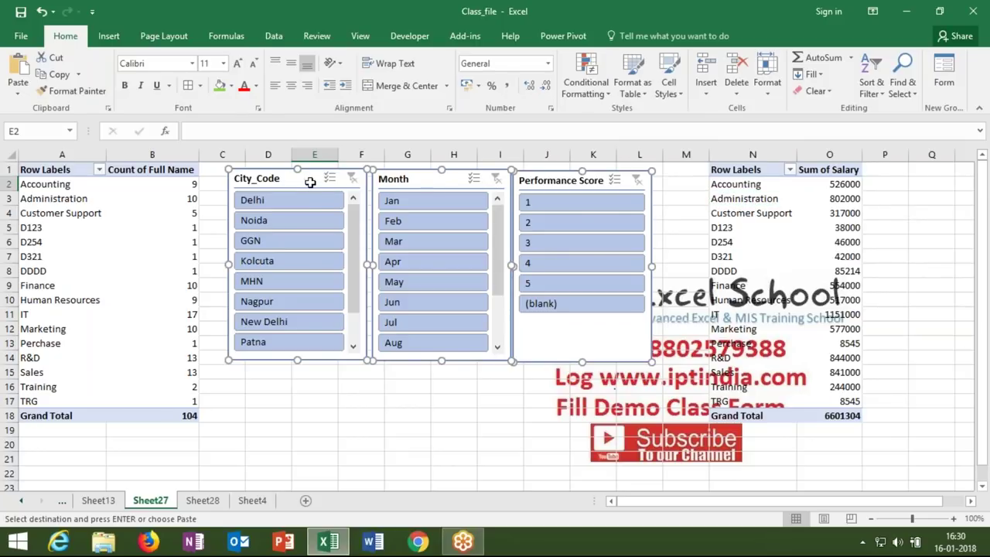
pyautogui.click(461, 397)
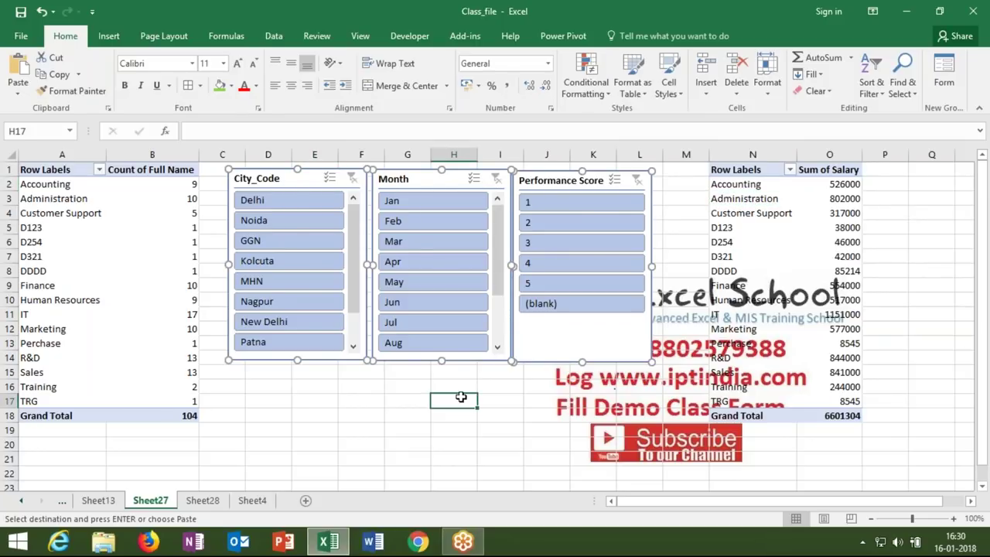
# Step: Look over the charts on Sheet28 and switch back to Sheet27
pyautogui.click(201, 501)
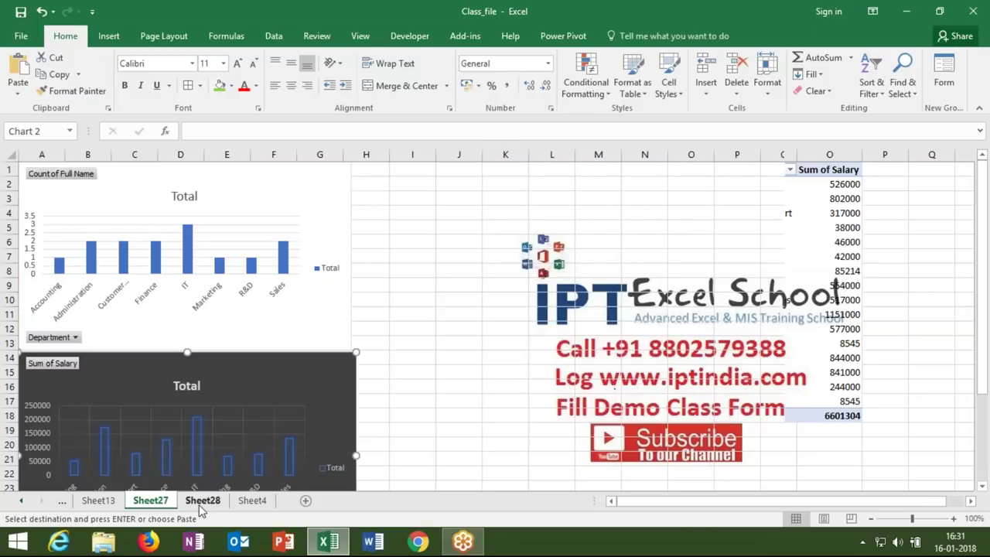
pyautogui.click(438, 186)
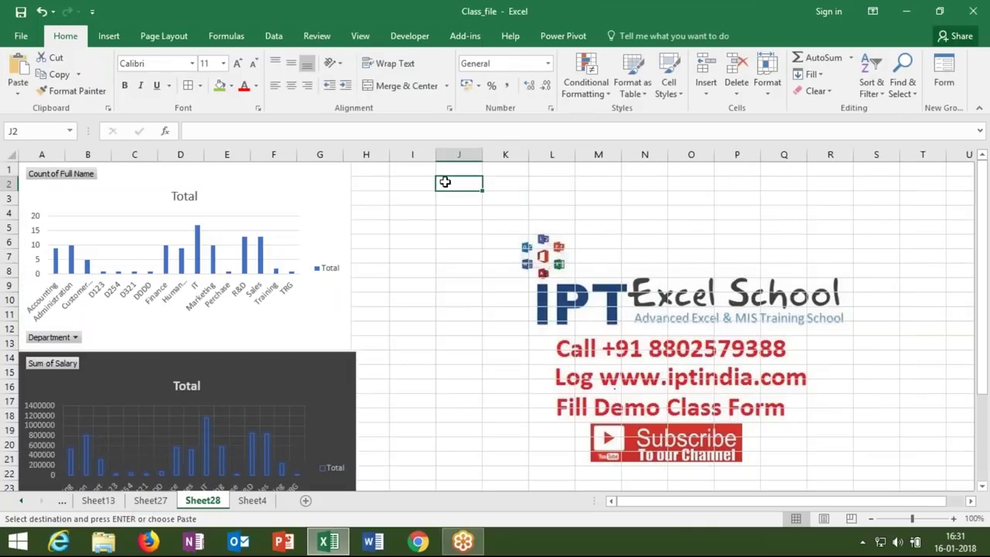
pyautogui.click(158, 501)
pyautogui.click(213, 502)
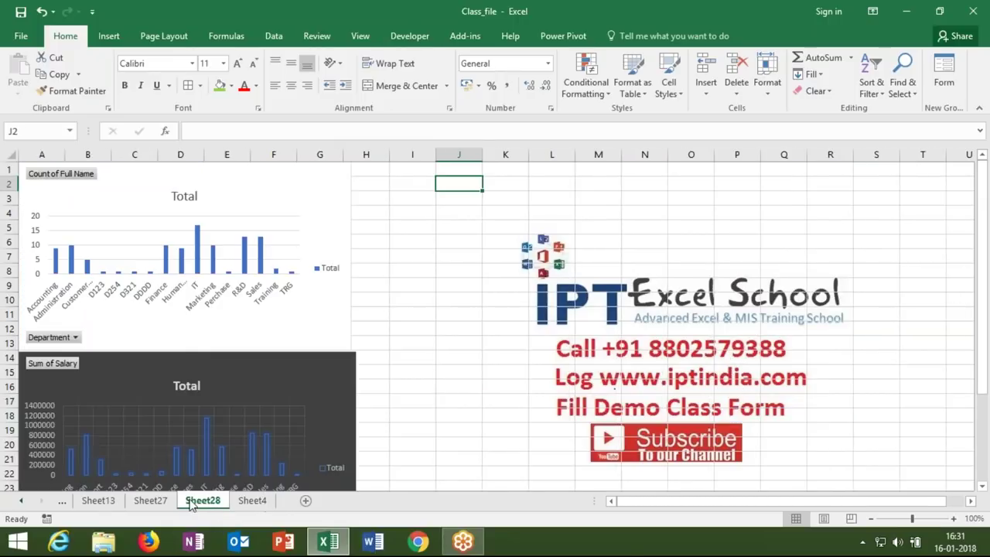
pyautogui.click(150, 501)
# Step: Copy from Sheet27, leave copy mode, and go to Sheet28 with the pivot charts
pyautogui.click(454, 332)
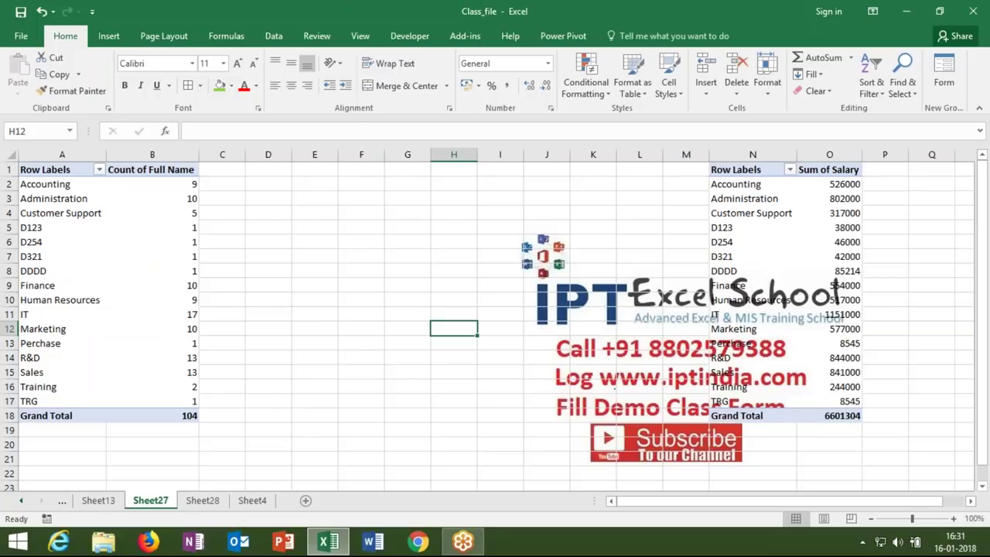
pyautogui.hotkey('ctrl', 'c')
pyautogui.hotkey('ctrl', 'pagedown')
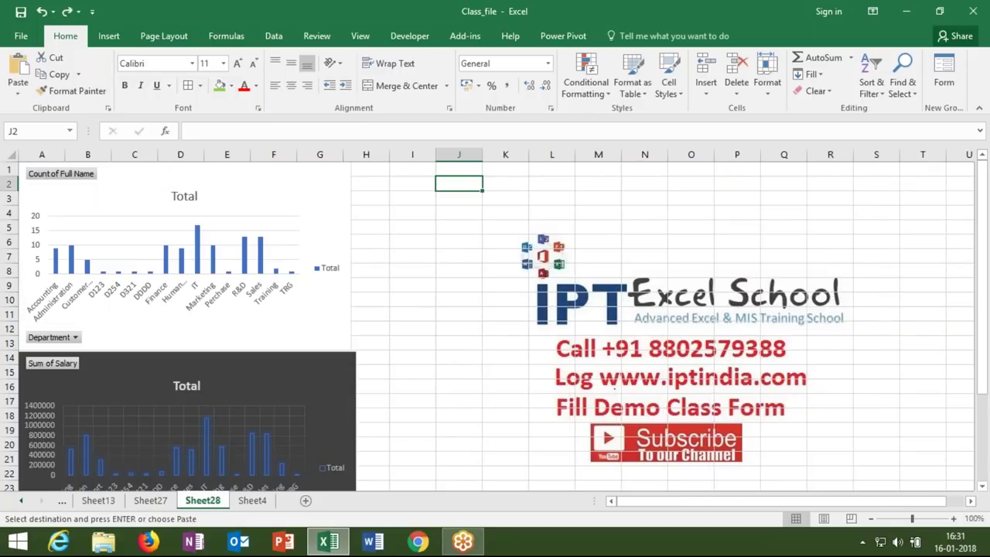
pyautogui.hotkey('ctrl', 'pageup')
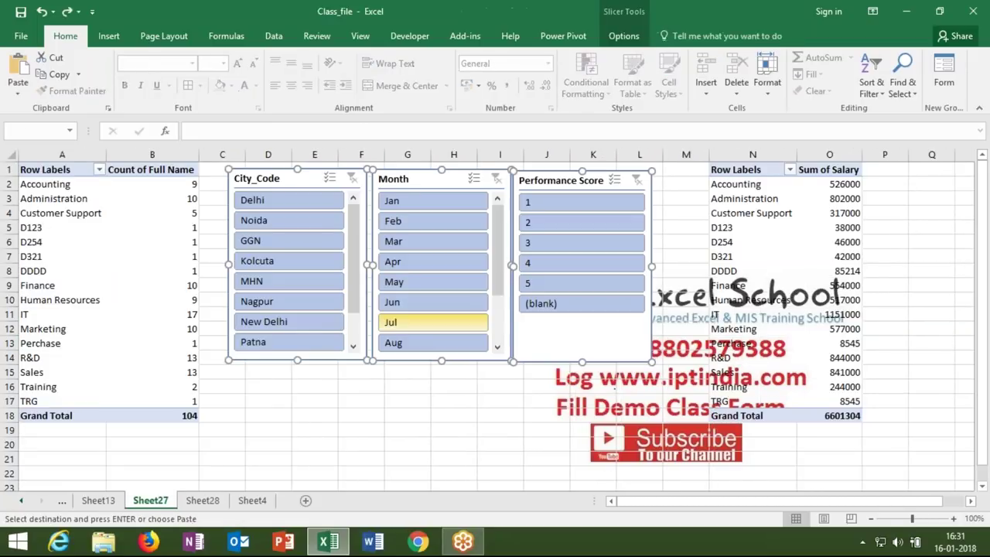
pyautogui.press('Escape')
pyautogui.click(750, 198)
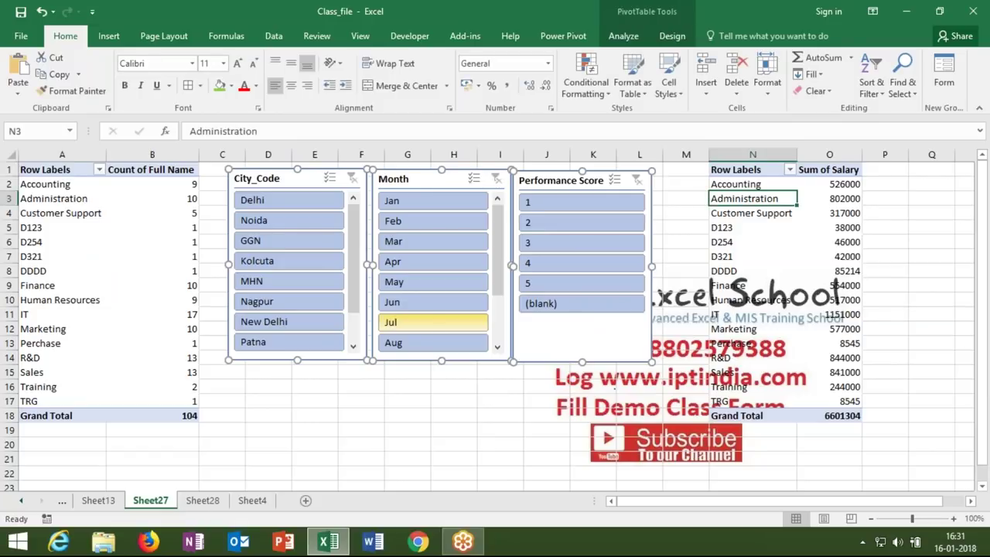
pyautogui.click(356, 382)
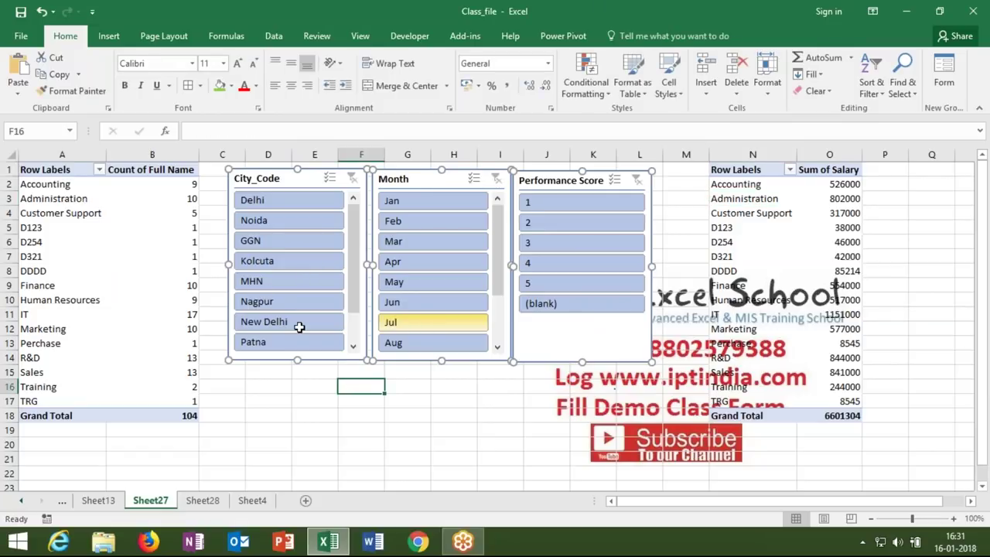
pyautogui.click(314, 267)
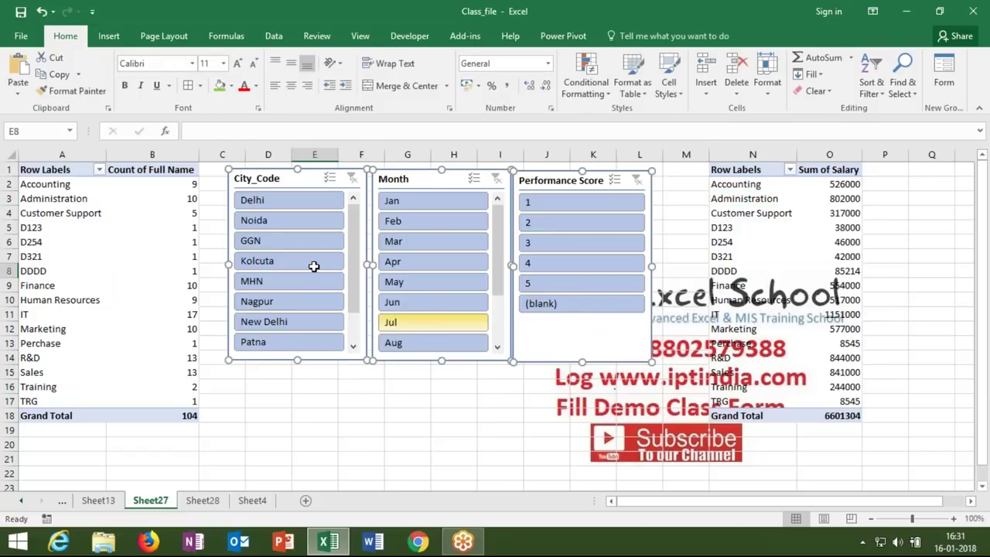
pyautogui.click(203, 502)
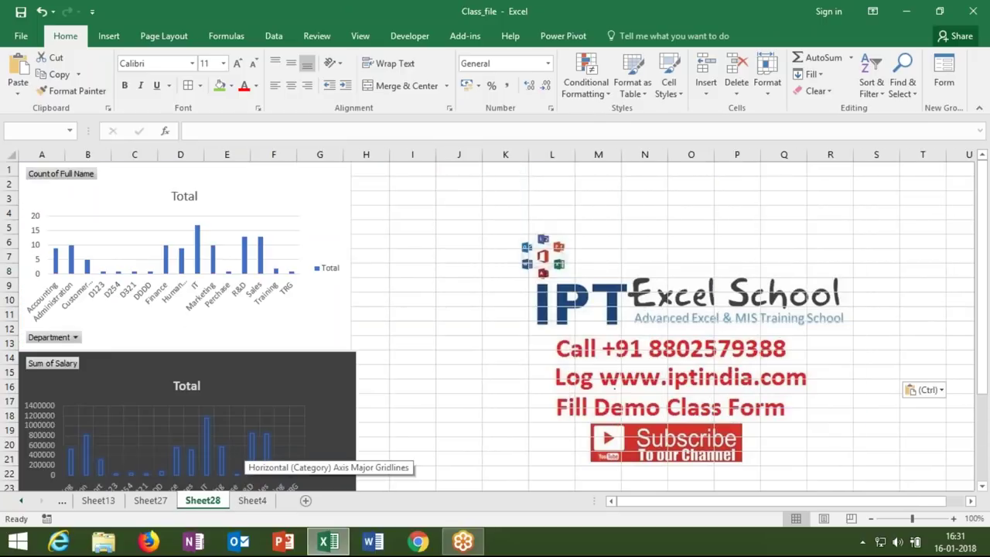
# Step: Paste the three slicers onto Sheet28 beside the charts and filter City_Code to Delhi
pyautogui.hotkey('ctrl', 'v')
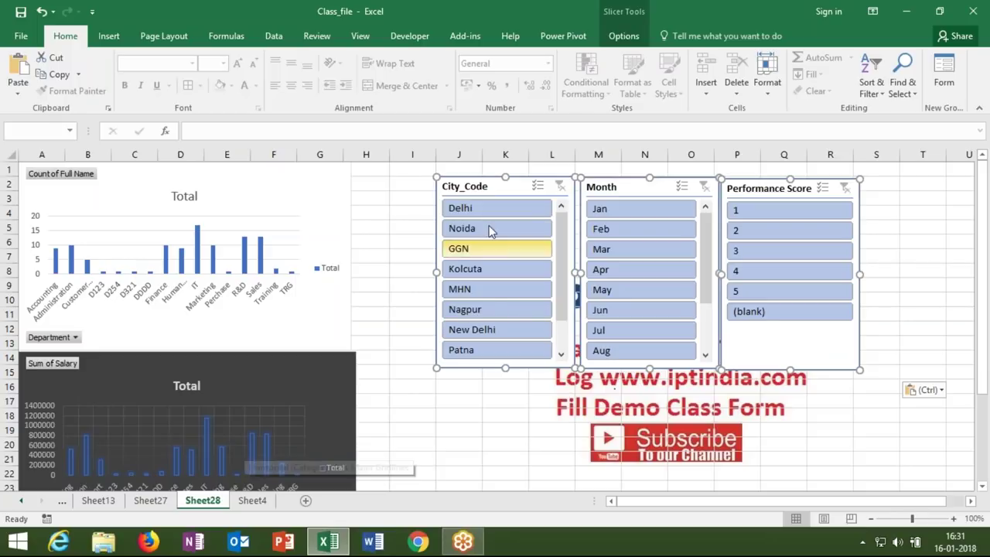
pyautogui.moveTo(463, 180); pyautogui.dragTo(417, 166)
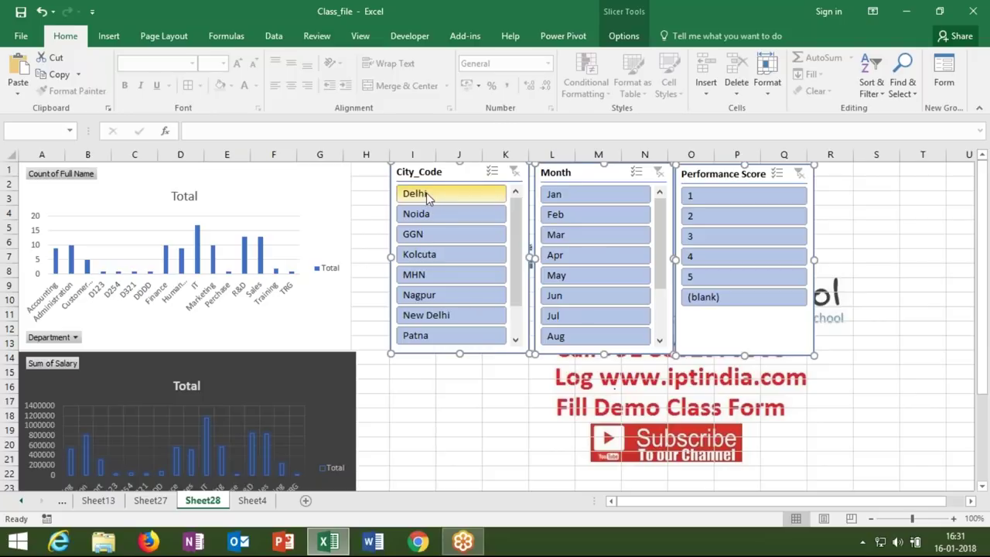
pyautogui.click(426, 192)
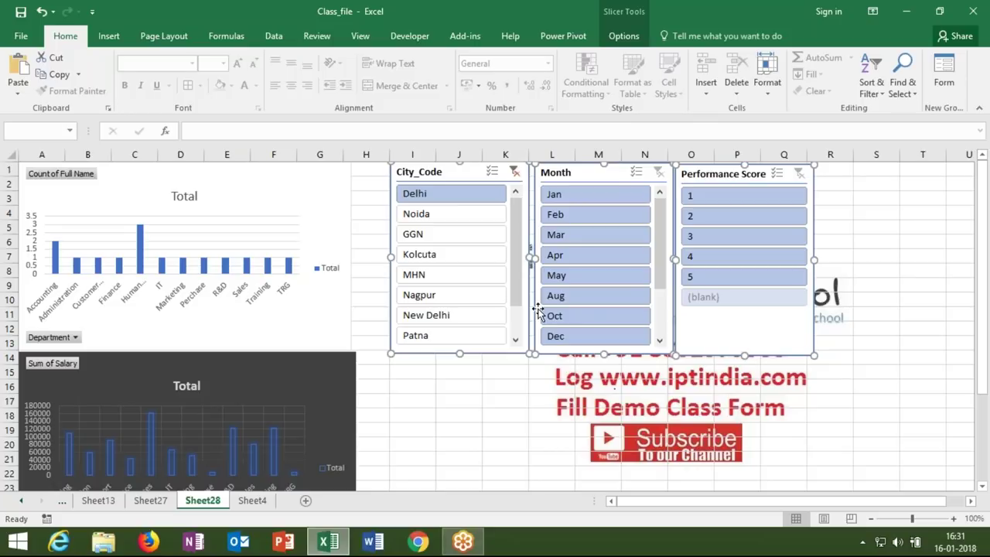
pyautogui.click(519, 385)
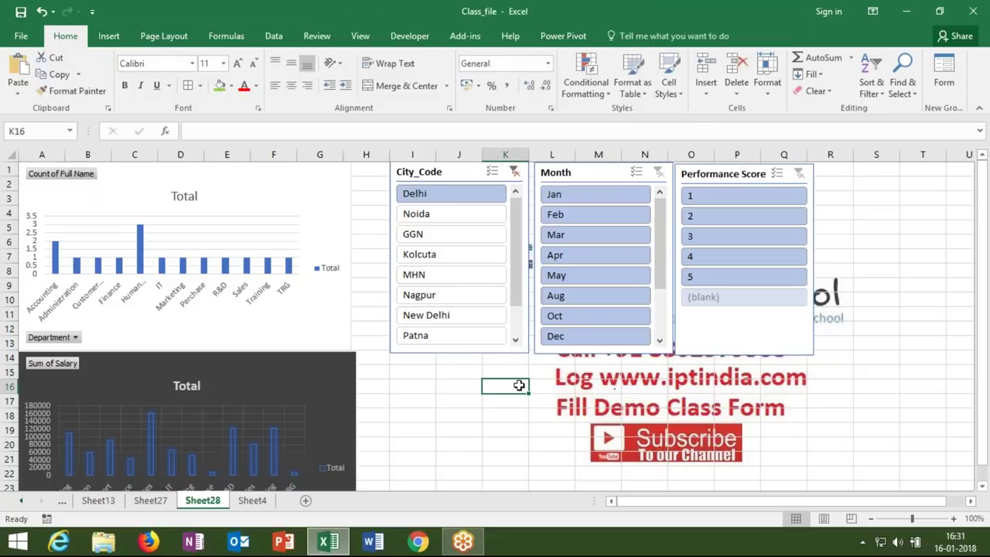
# Step: Try slicer filters on the charts: Month Jan, then Mar, then Feb–Mar plus Jan, and Performance Score 5
pyautogui.click(596, 194)
pyautogui.click(743, 195)
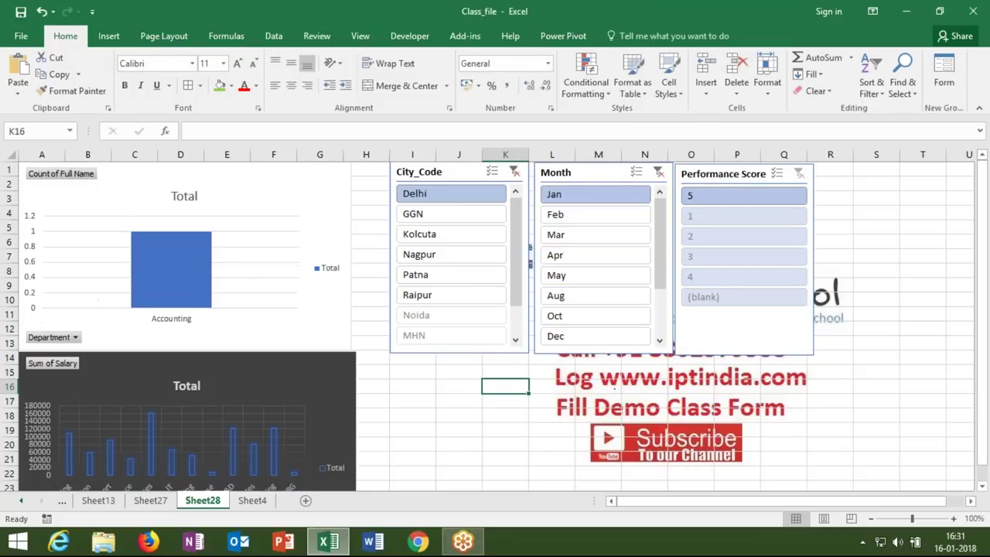
pyautogui.click(579, 234)
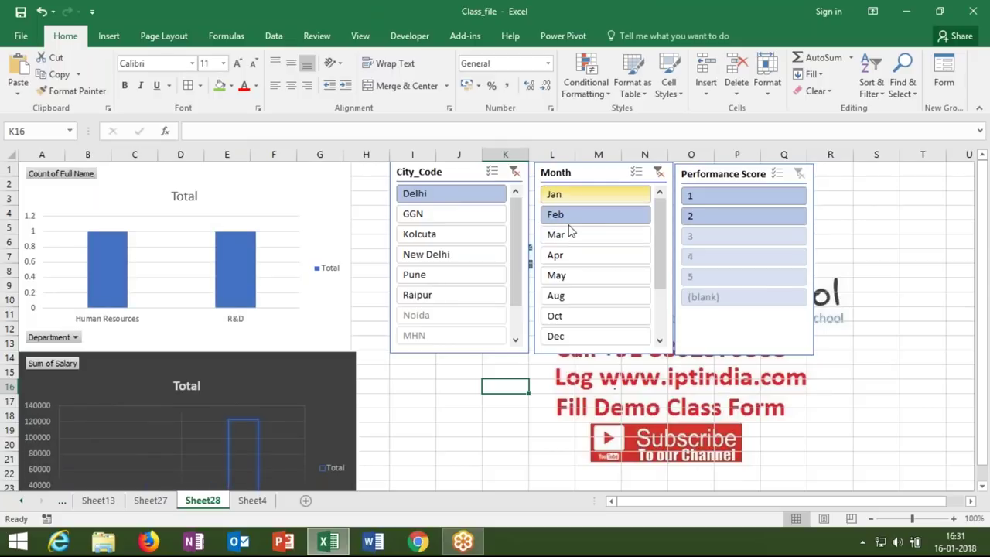
pyautogui.moveTo(571, 215); pyautogui.dragTo(573, 241)
pyautogui.keyDown('ctrl'); pyautogui.click(572, 195); pyautogui.keyUp('ctrl')
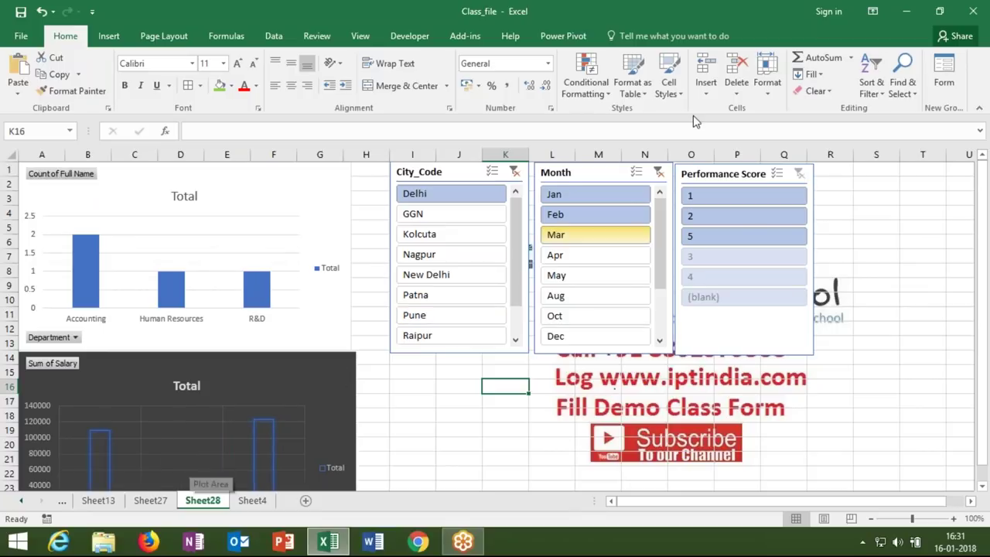
# Step: Clear the Month and City_Code slicer filters, then minimise Excel to show the desktop
pyautogui.click(658, 172)
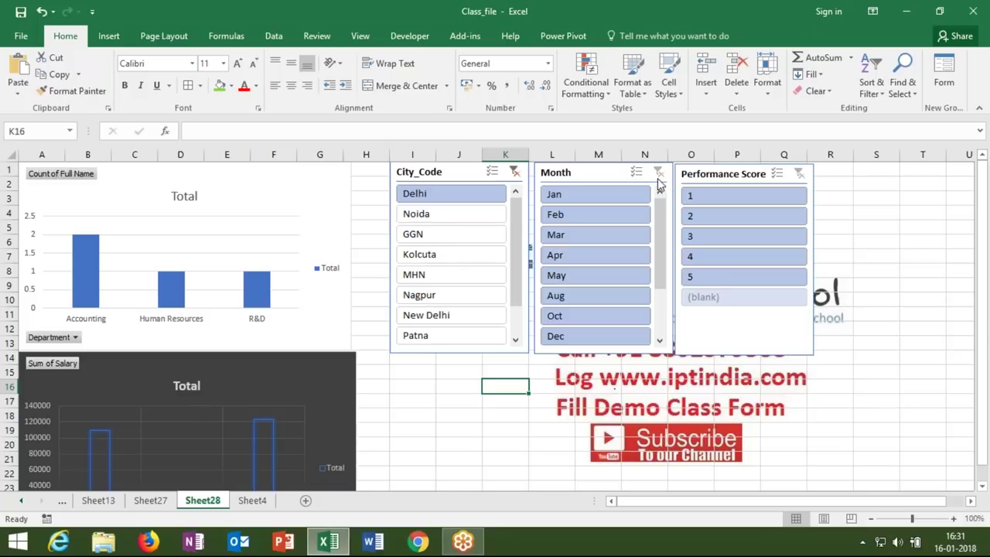
pyautogui.click(514, 171)
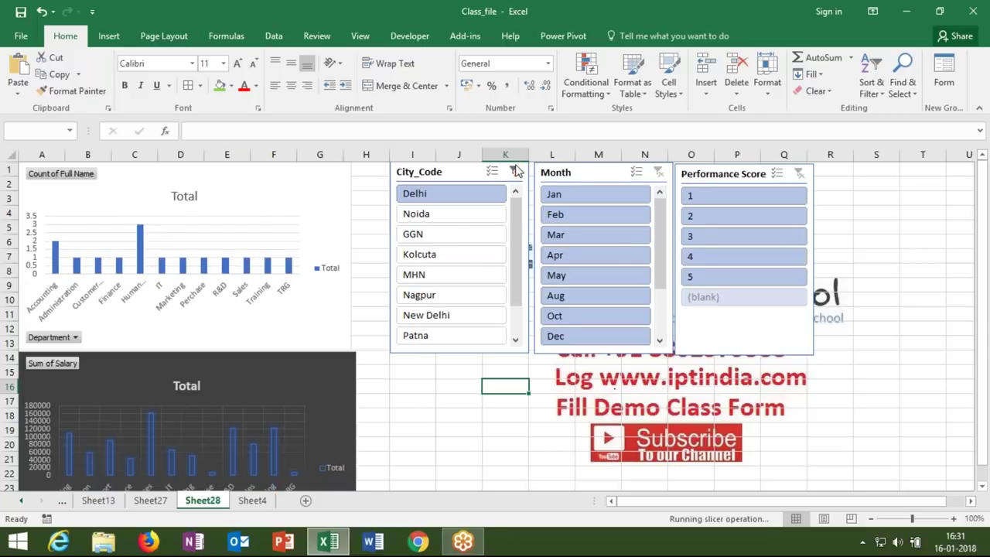
pyautogui.click(859, 255)
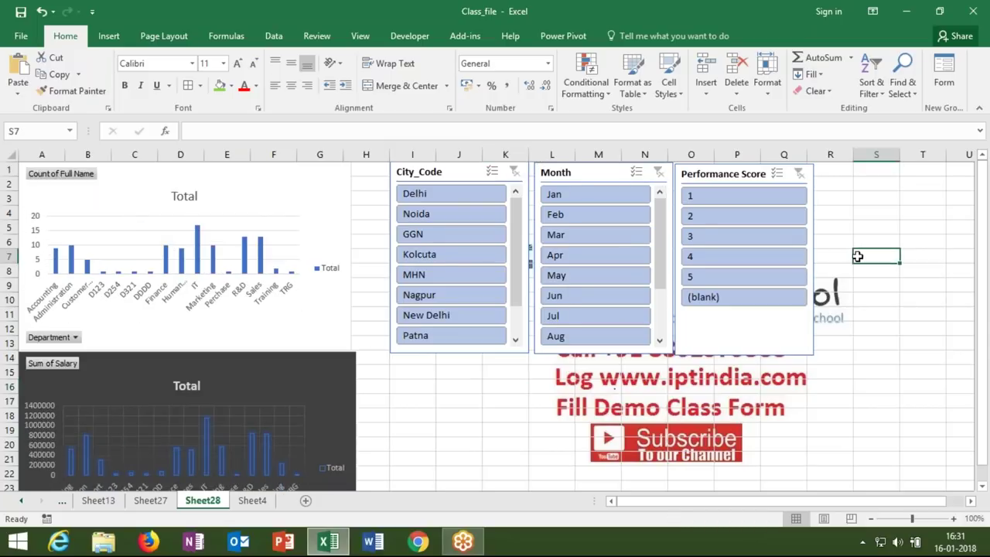
pyautogui.click(714, 328)
pyautogui.scroll(-2, 619, 267)
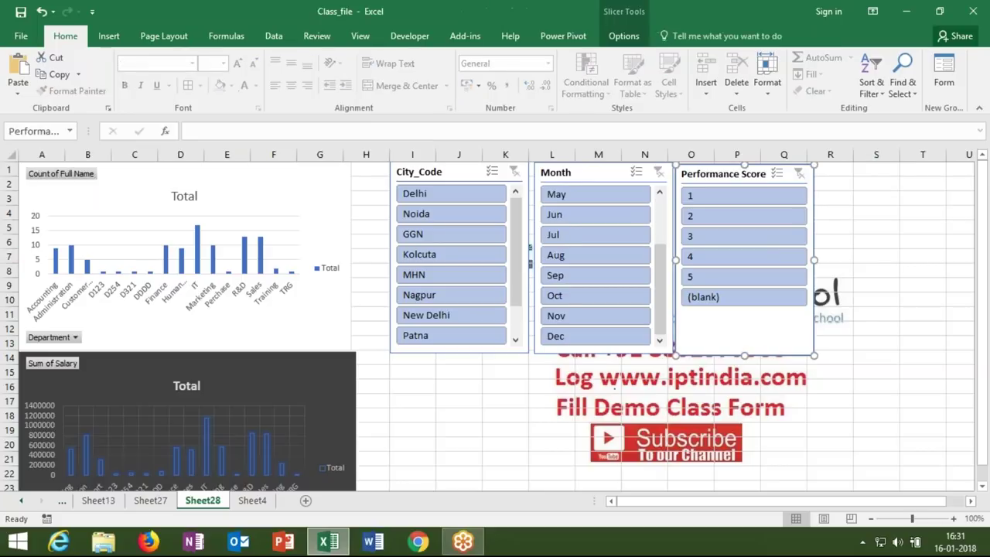
pyautogui.scroll(2, 600, 266)
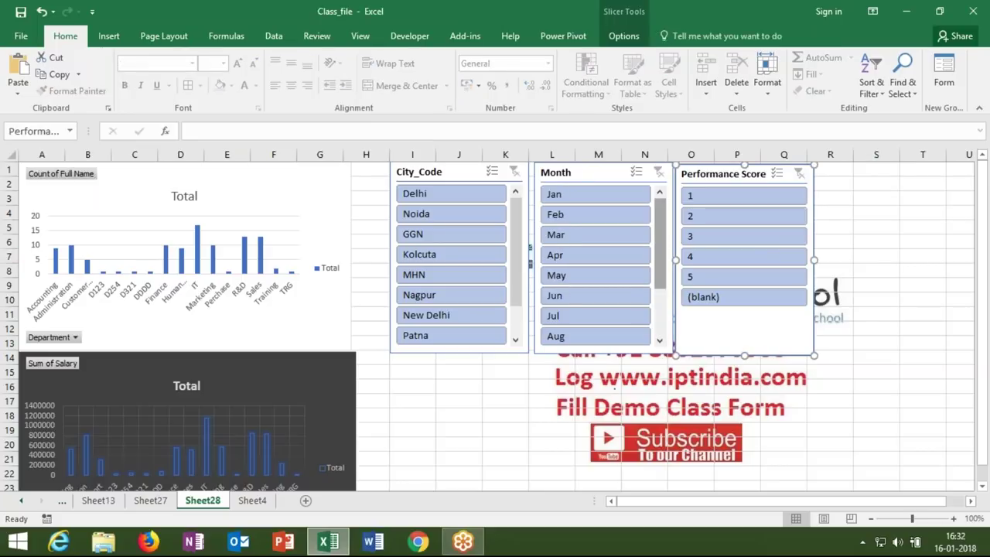
pyautogui.press('super+d')
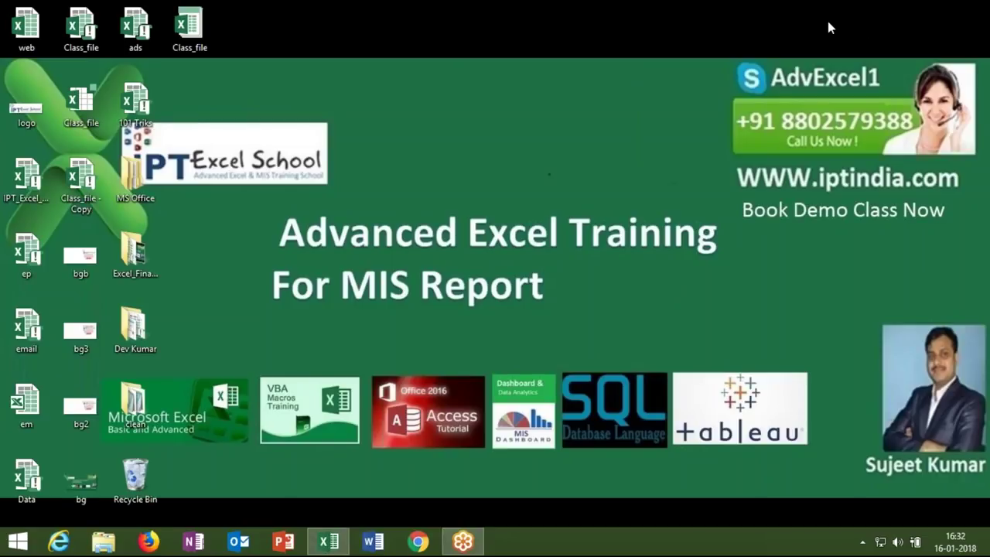